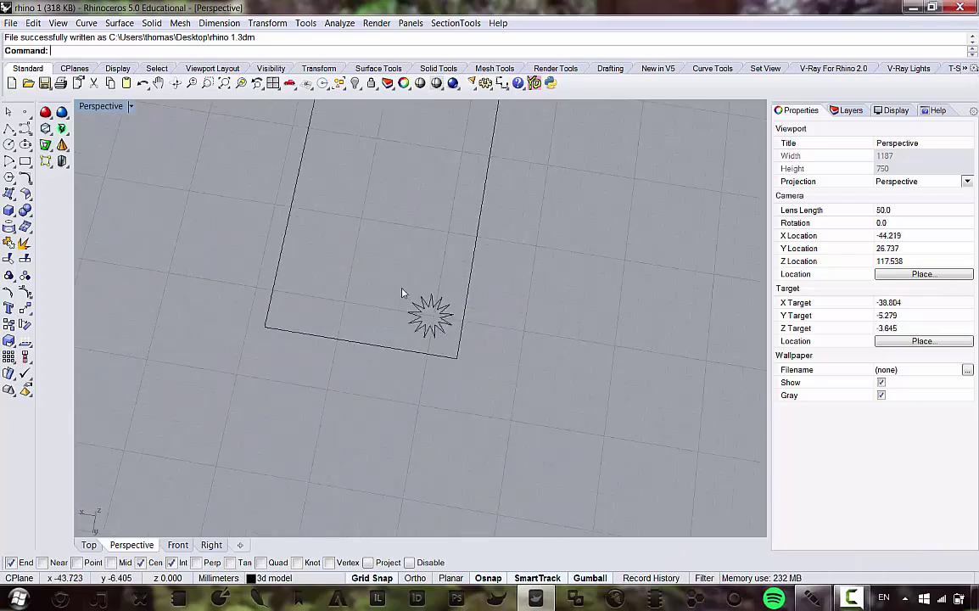
Step: Set up a rectangular array of the star curve with 4 copies in X, 8 in Y and 1 in Z
scroll(384, 330, "up", 6)
scroll(472, 340, "down", 5)
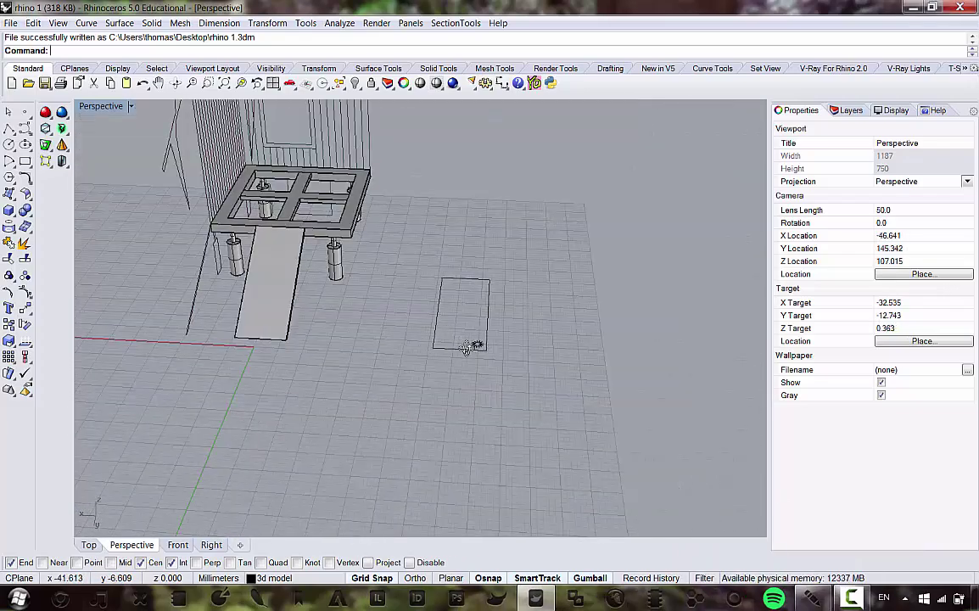
scroll(483, 342, "up", 5)
left_click(505, 304)
scroll(509, 303, "down", 4)
scroll(514, 322, "up", 8)
scroll(518, 340, "down", 4)
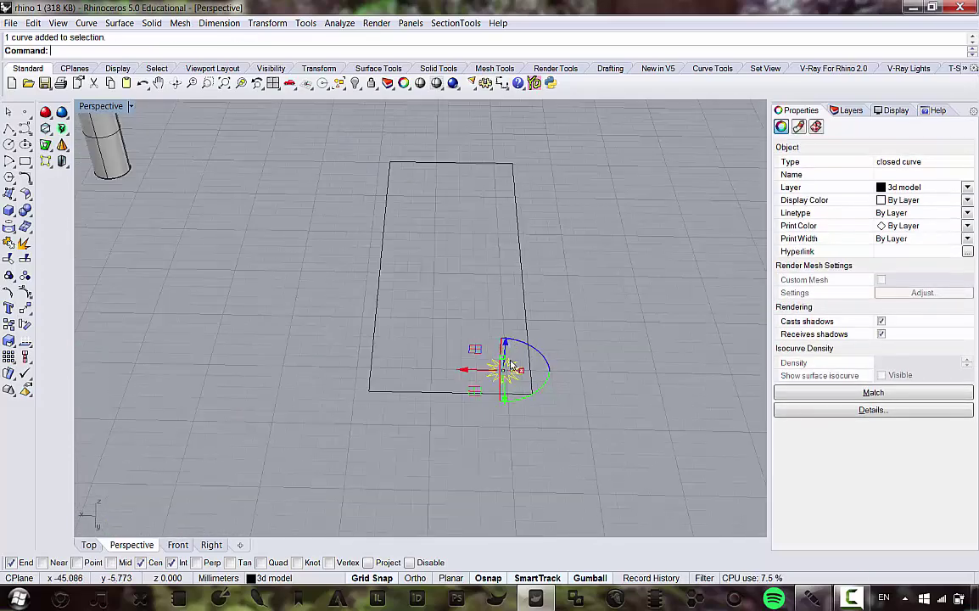
scroll(507, 377, "up", 5)
scroll(501, 383, "down", 1)
scroll(452, 345, "up", 3)
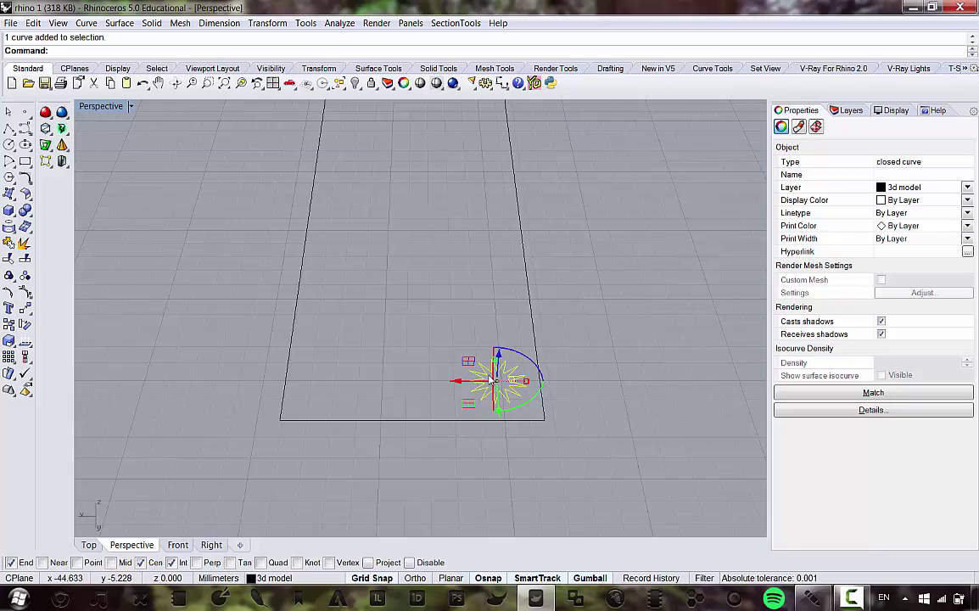
scroll(437, 341, "down", 4)
left_click(268, 23)
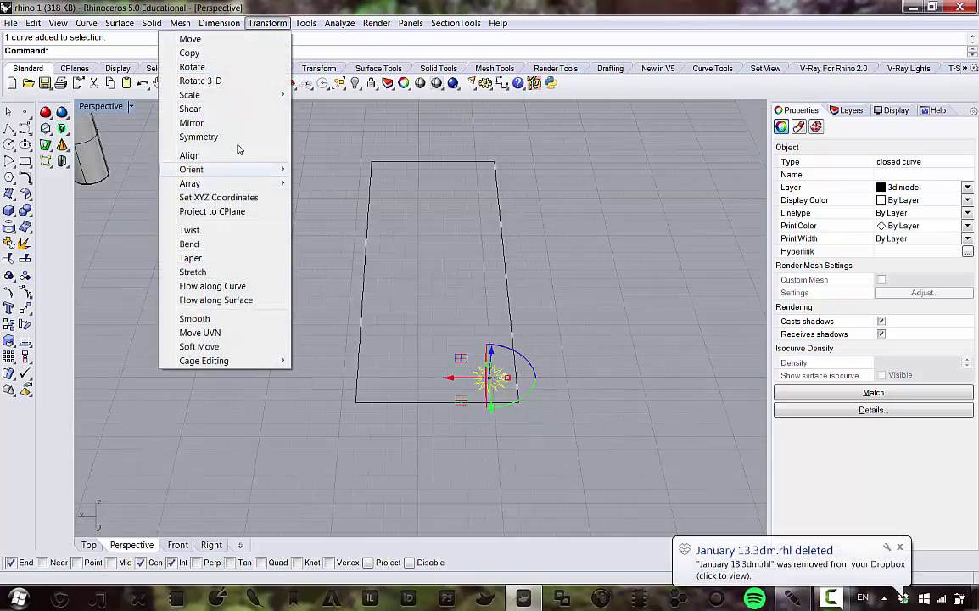
mouse_move(263, 183)
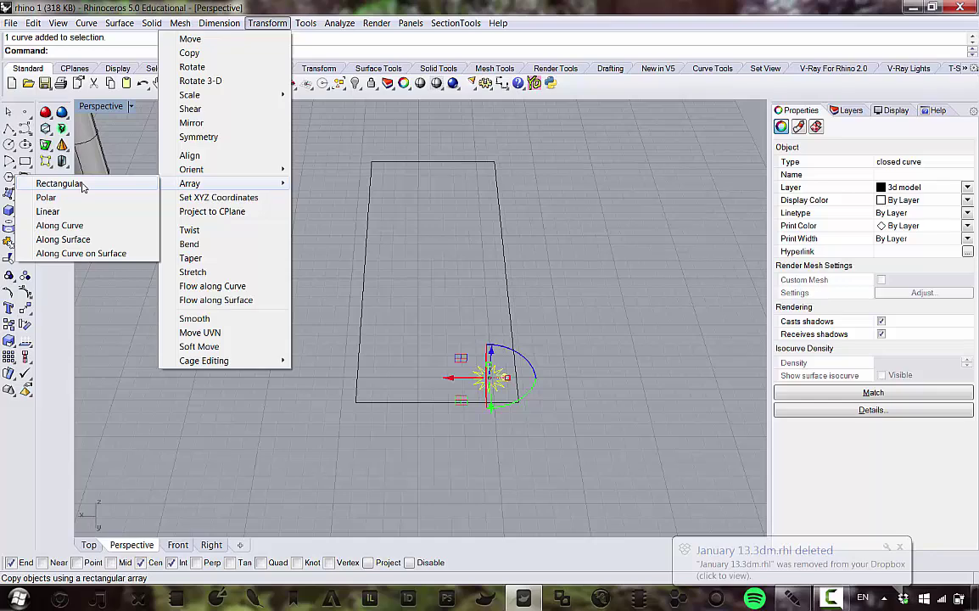
left_click(83, 187)
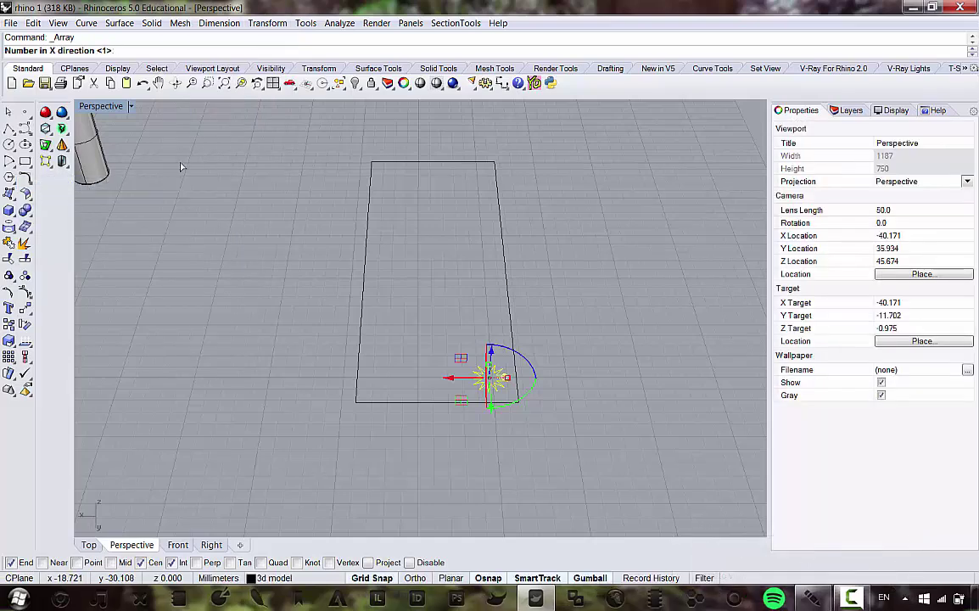
scroll(162, 146, "up", 2)
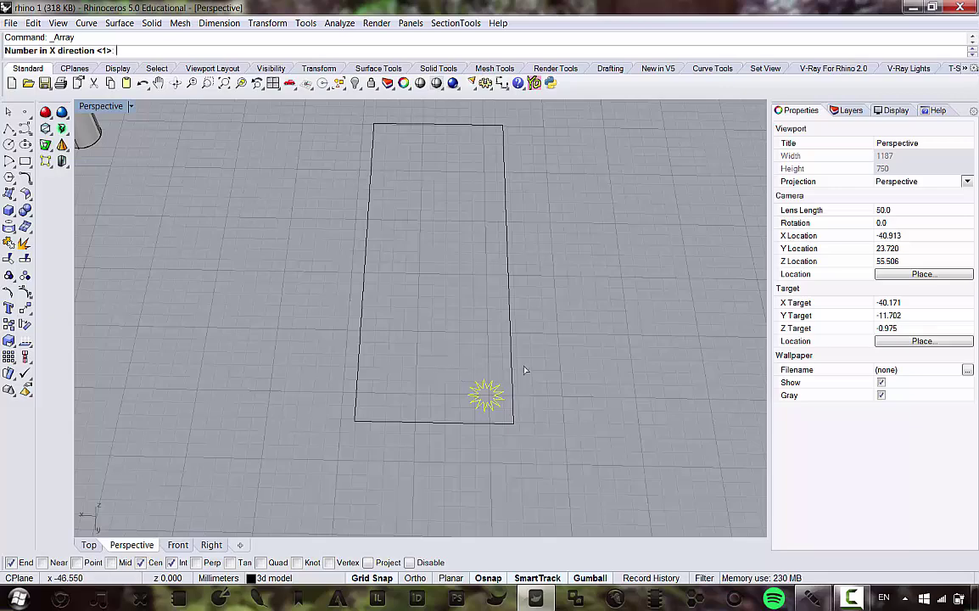
scroll(488, 407, "up", 1)
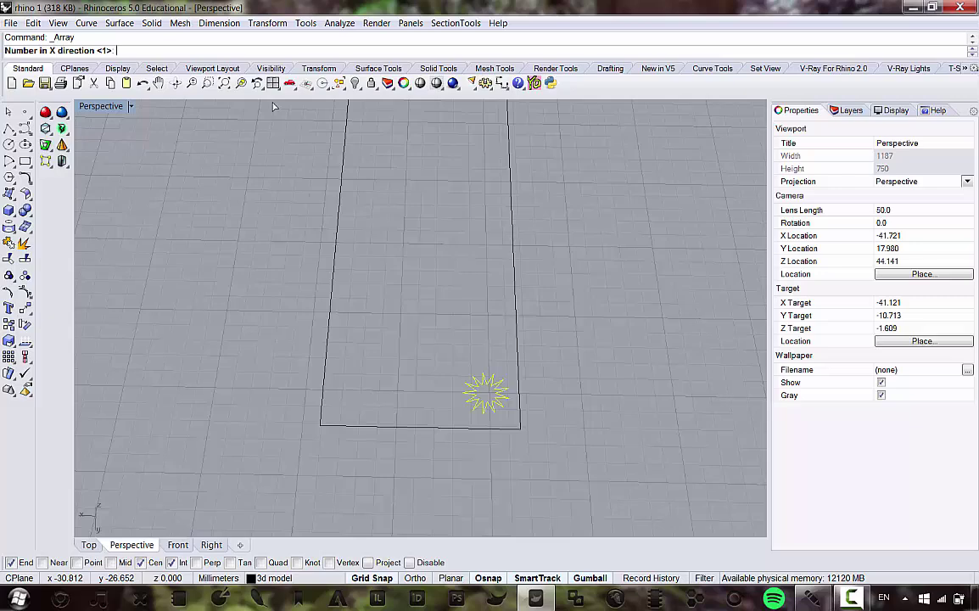
type("4")
key("Return")
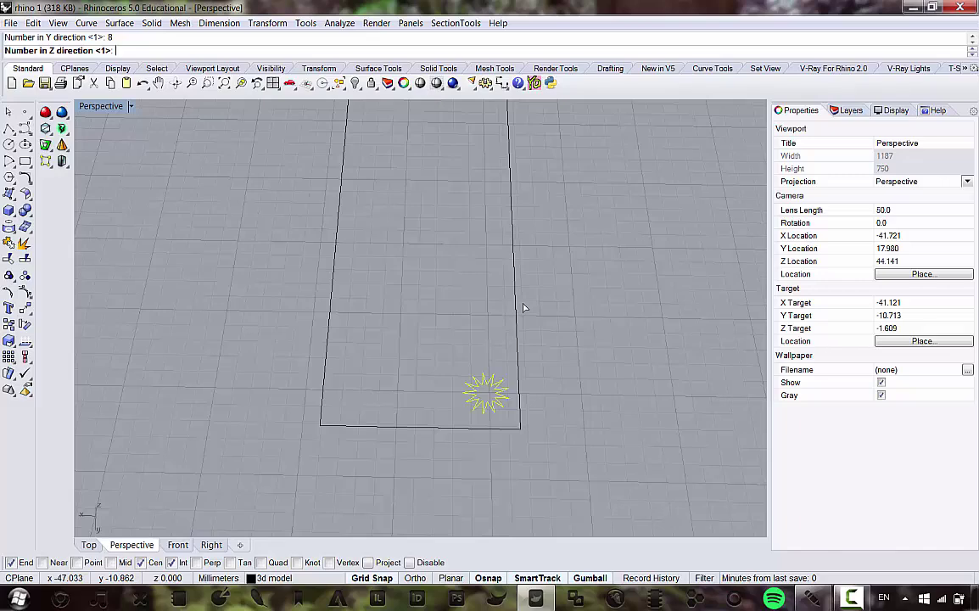
key("Return")
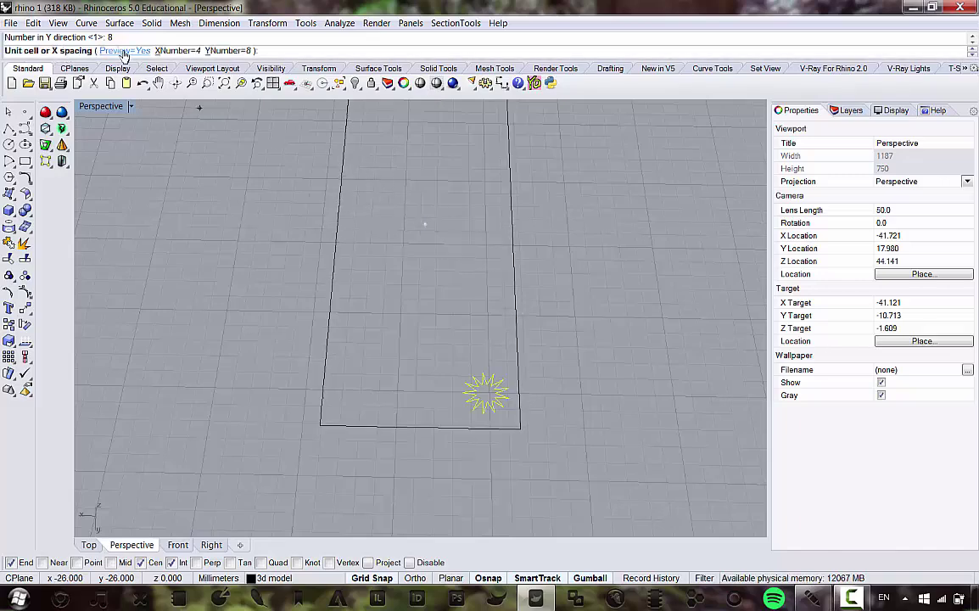
Step: With the centre snap and SmartTrack off, pick the star's tip nearest the rectangle's short edge as the array's first unit-cell corner
scroll(428, 373, "up", 5)
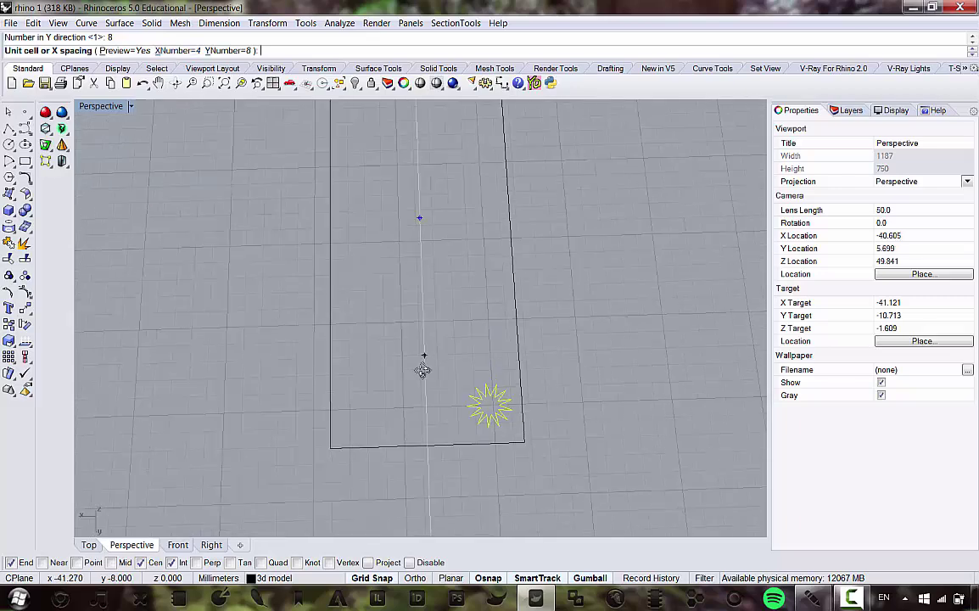
scroll(430, 386, "down", 4)
scroll(424, 393, "up", 7)
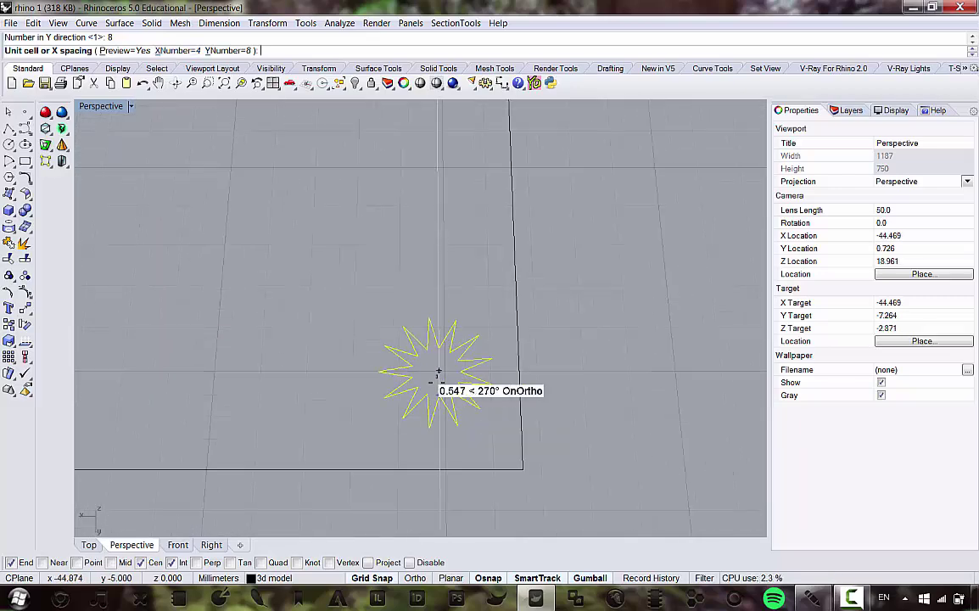
scroll(429, 345, "down", 7)
scroll(481, 425, "down", 9)
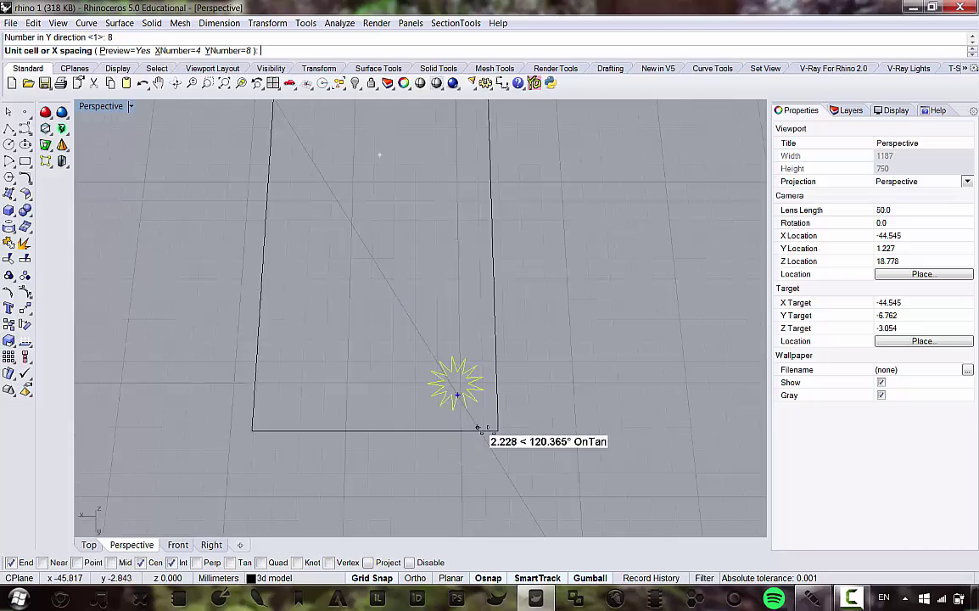
scroll(433, 416, "up", 2)
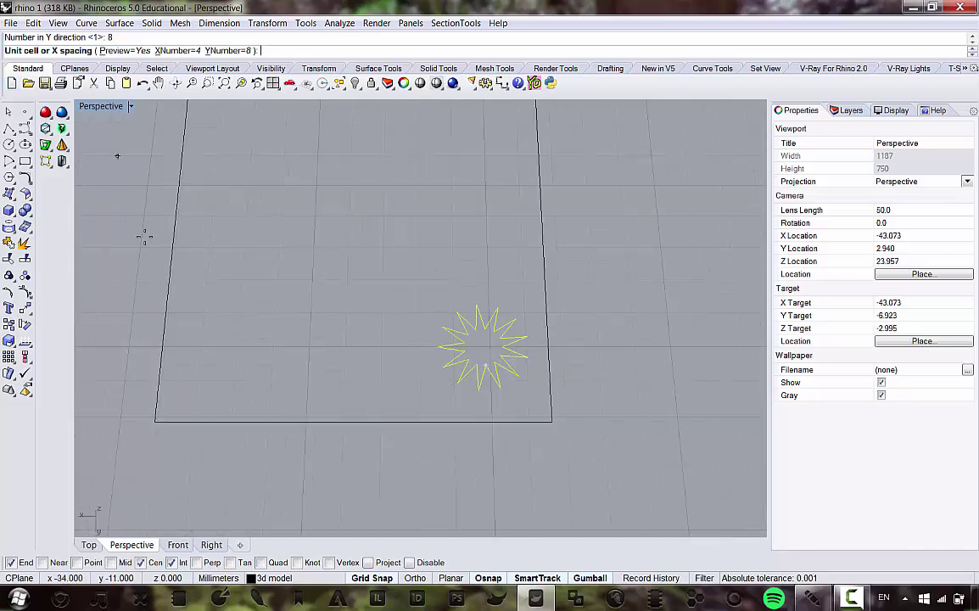
scroll(348, 255, "down", 3)
scroll(448, 328, "up", 5)
scroll(461, 341, "up", 3)
left_click(524, 341)
Step: Turn off grid snap and place the unit cell's opposite corner inside the rectangle, spacing the stars about 2.38 in X and -3.33 in Y
scroll(523, 342, "down", 4)
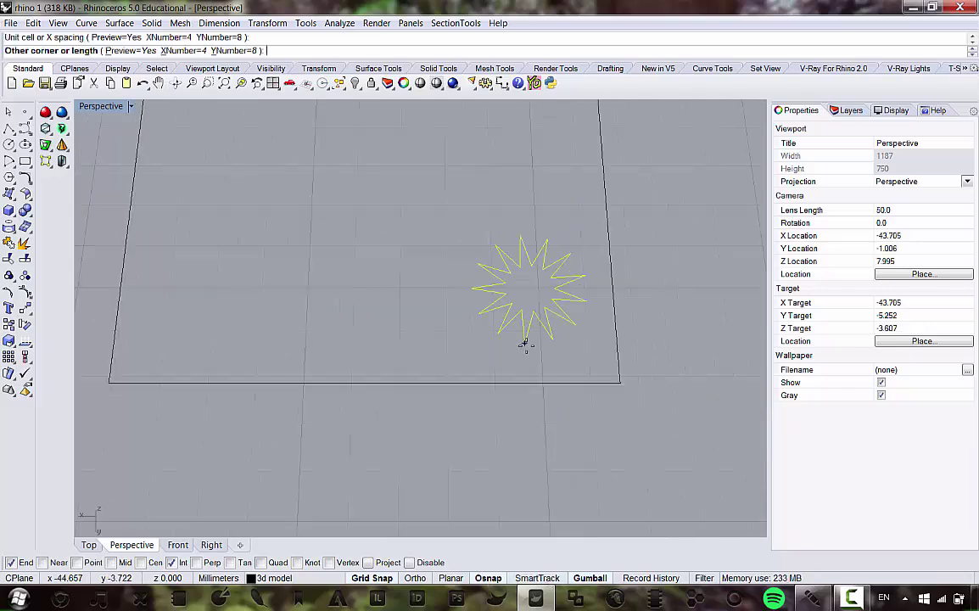
scroll(475, 331, "up", 4)
scroll(436, 284, "down", 3)
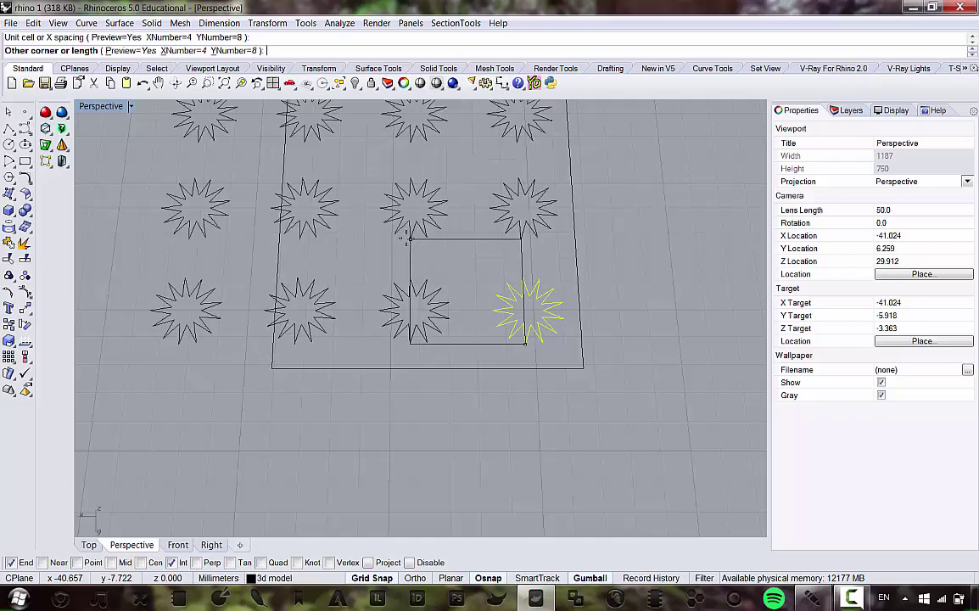
scroll(339, 213, "down", 3)
right_click_drag(317, 163, 420, 199)
scroll(290, 161, "down", 8)
scroll(294, 154, "up", 6)
scroll(296, 155, "up", 7)
right_click_drag(357, 318, 390, 242)
scroll(389, 253, "up", 4)
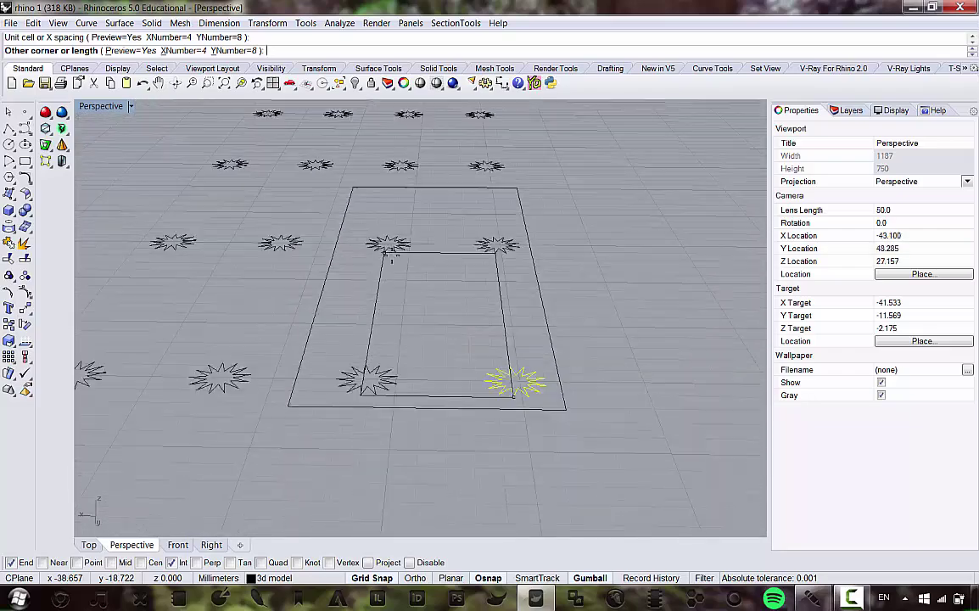
left_click(374, 579)
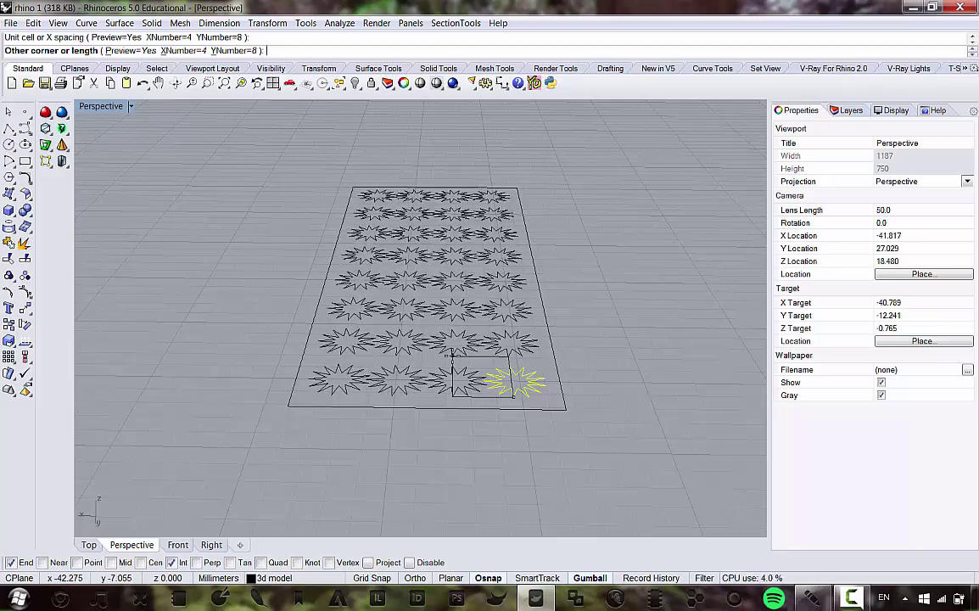
left_click(513, 395)
Step: Check the previewed star grid against the rectangle, accept the array and deselect the original star
right_click_drag(513, 395, 498, 250)
scroll(498, 249, "down", 5)
scroll(459, 240, "up", 7)
right_click_drag(426, 197, 435, 285)
scroll(434, 285, "down", 2)
scroll(337, 226, "up", 3)
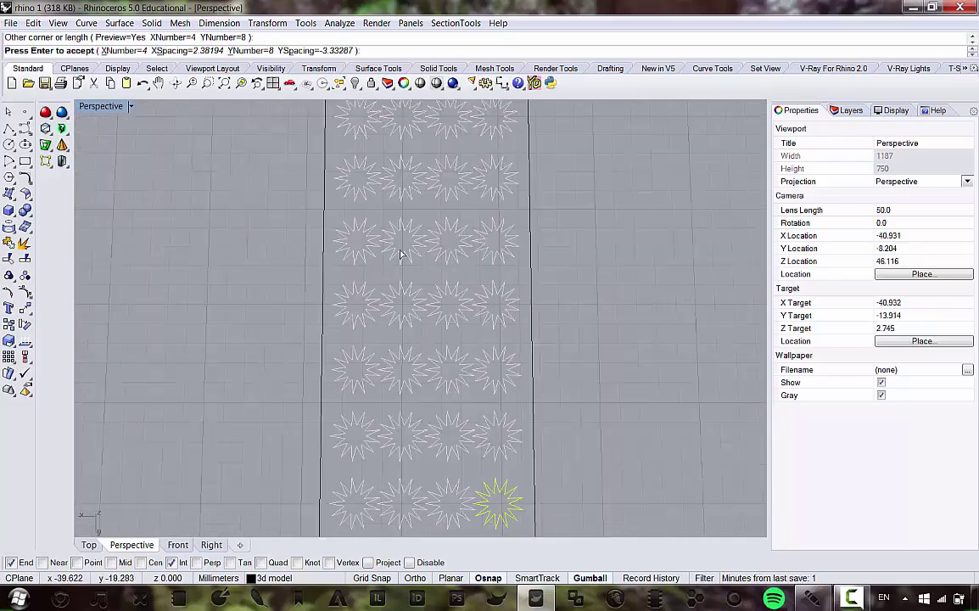
scroll(402, 253, "down", 3)
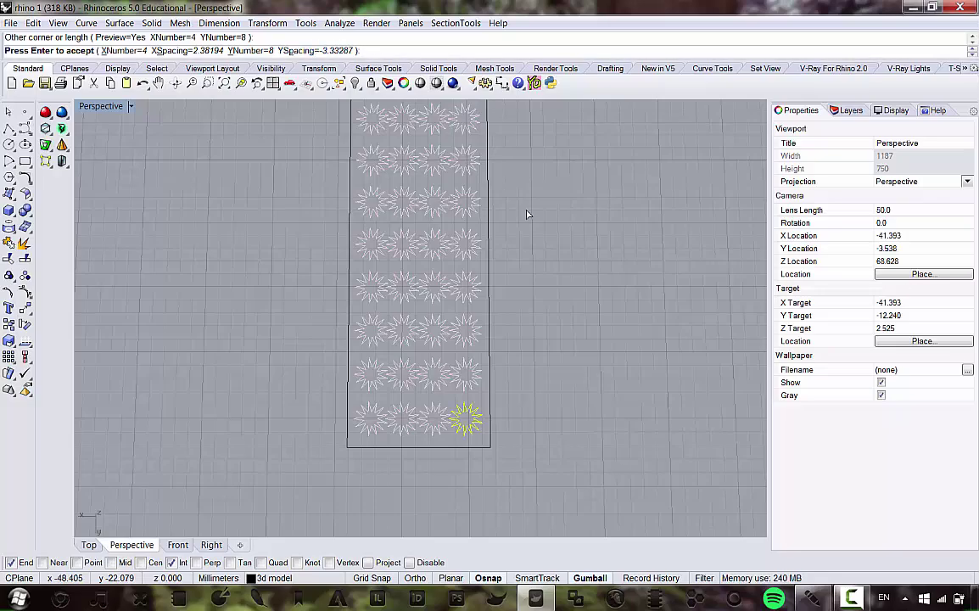
key("Return")
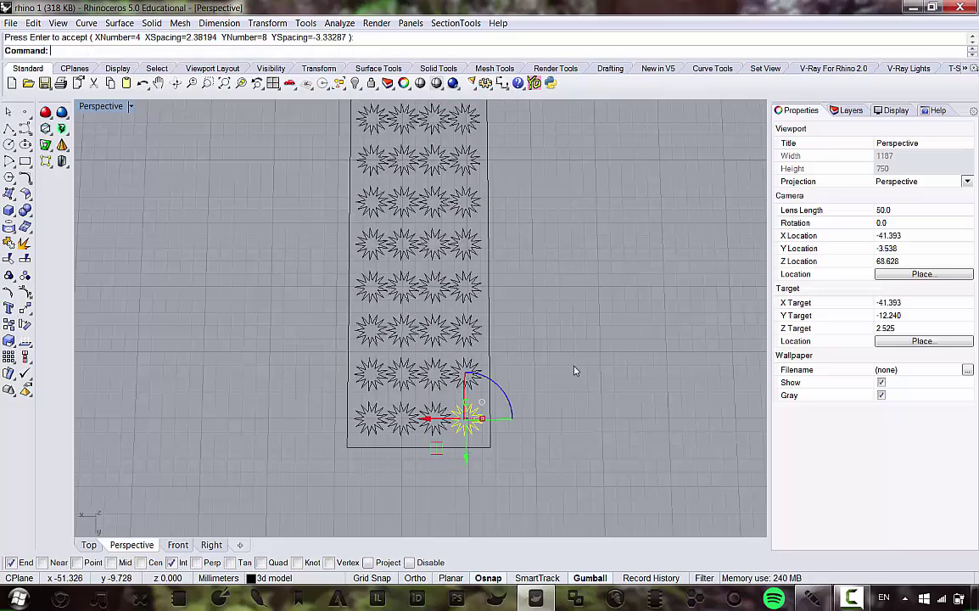
key("Escape")
Step: Examine the arrayed stars inside the rectangle up close and beside the ramp and platform
right_click_drag(558, 383, 477, 358)
scroll(517, 318, "down", 6)
scroll(498, 332, "up", 6)
scroll(492, 320, "down", 8)
scroll(479, 309, "up", 9)
scroll(479, 308, "up", 3)
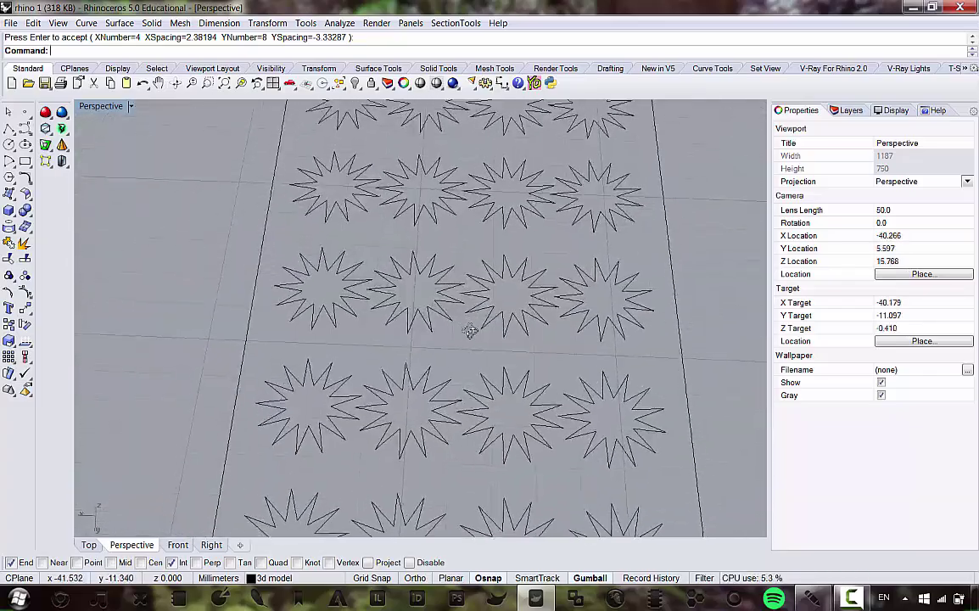
scroll(482, 314, "down", 8)
right_click_drag(486, 323, 482, 289)
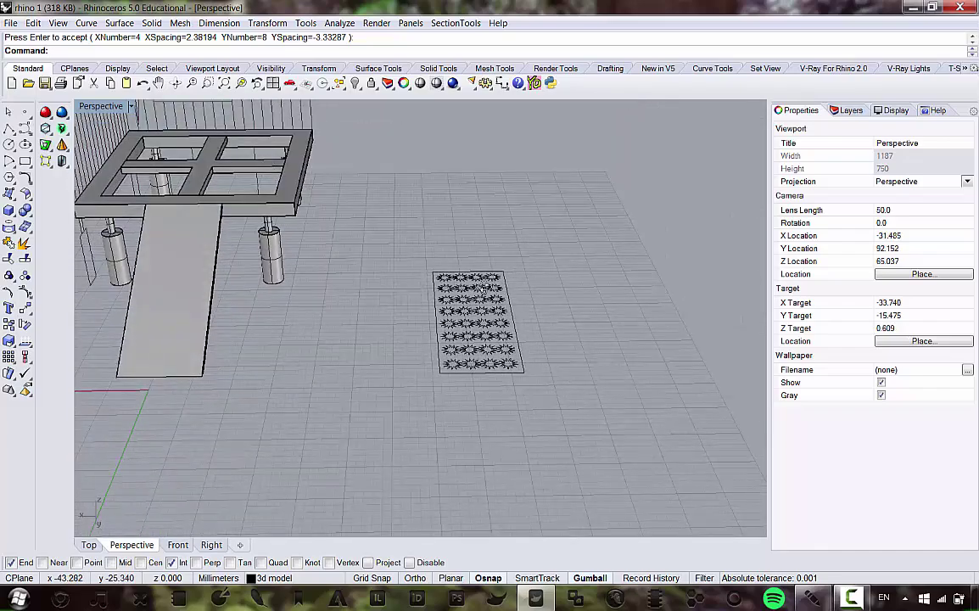
right_click_drag(621, 269, 612, 293)
scroll(614, 290, "down", 5)
right_click_drag(515, 326, 526, 341)
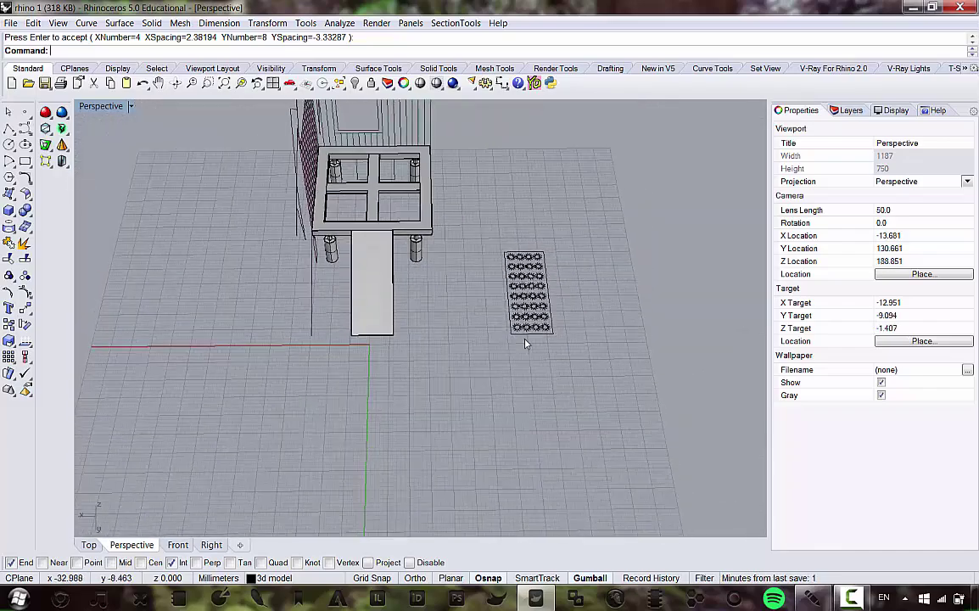
scroll(520, 316, "up", 5)
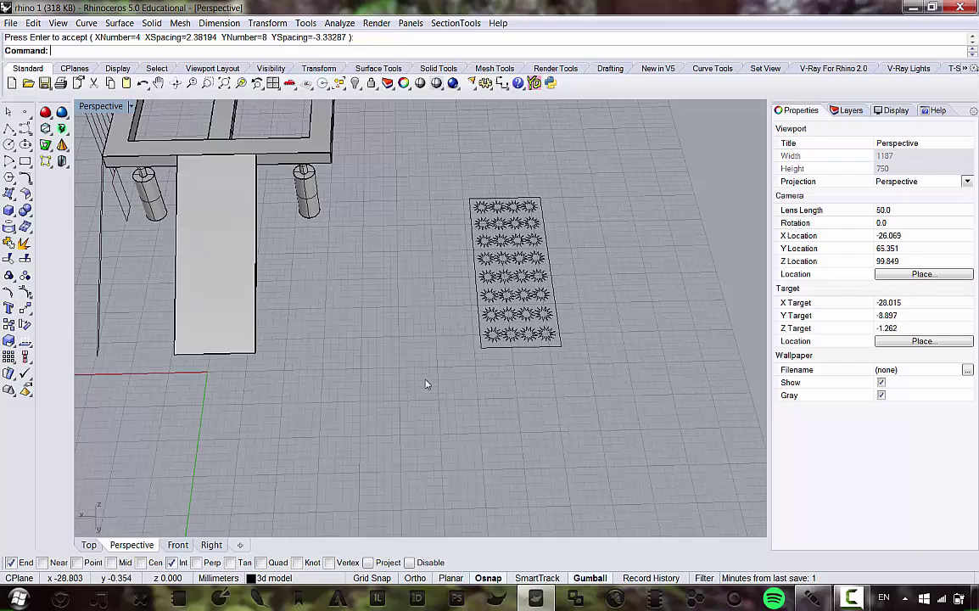
right_click_drag(385, 219, 405, 311)
scroll(612, 303, "up", 4)
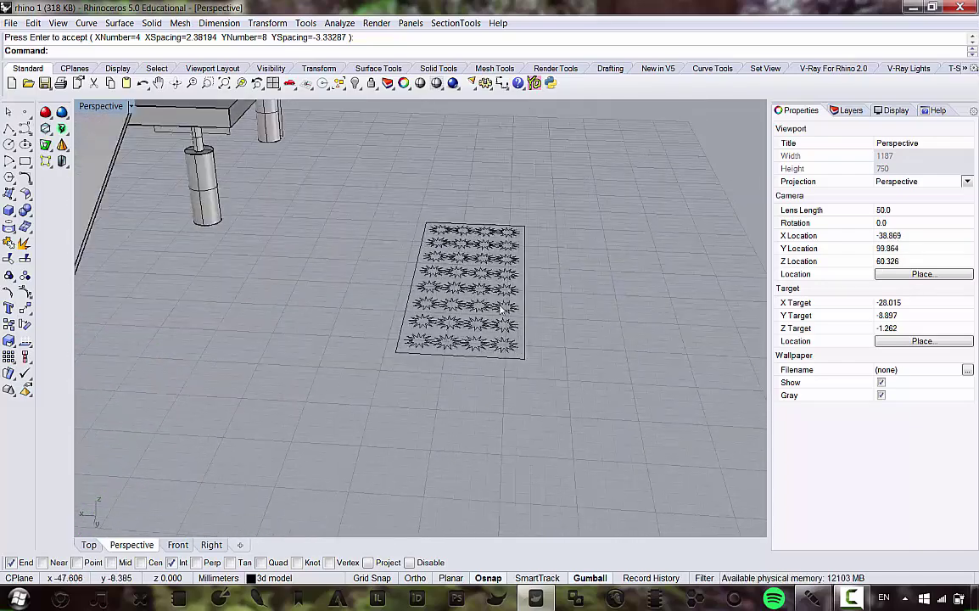
scroll(512, 324, "up", 4)
left_click(281, 25)
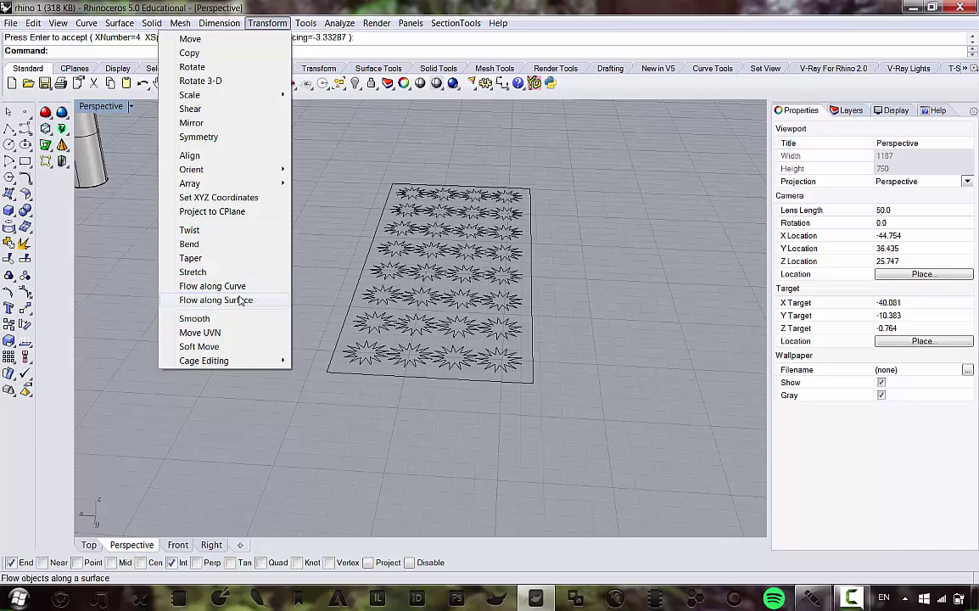
mouse_move(276, 173)
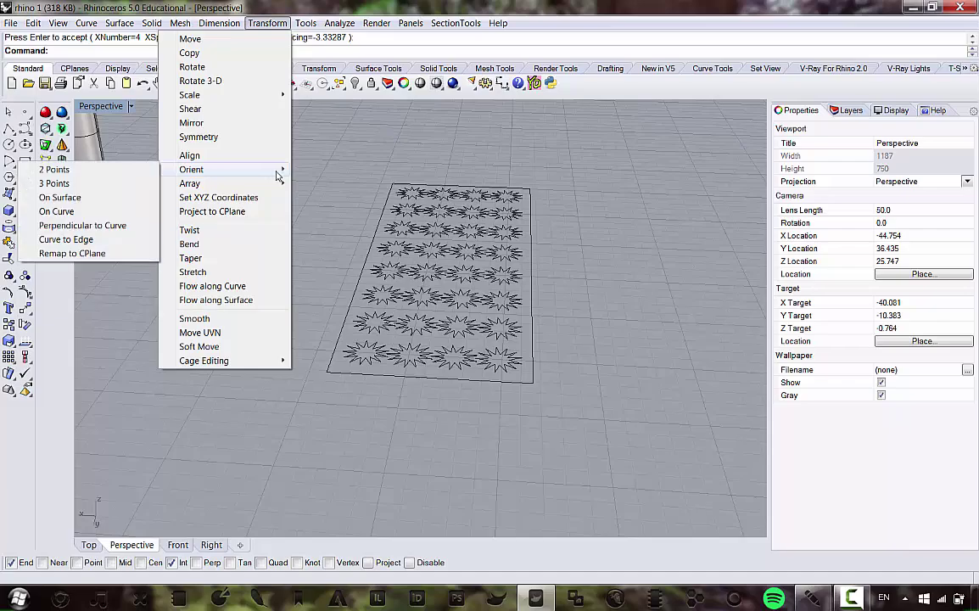
left_click(405, 149)
Step: Compare the flat star-patterned rectangle with the sloped ramp from several viewing angles
right_click_drag(404, 149, 351, 213)
scroll(442, 219, "down", 8)
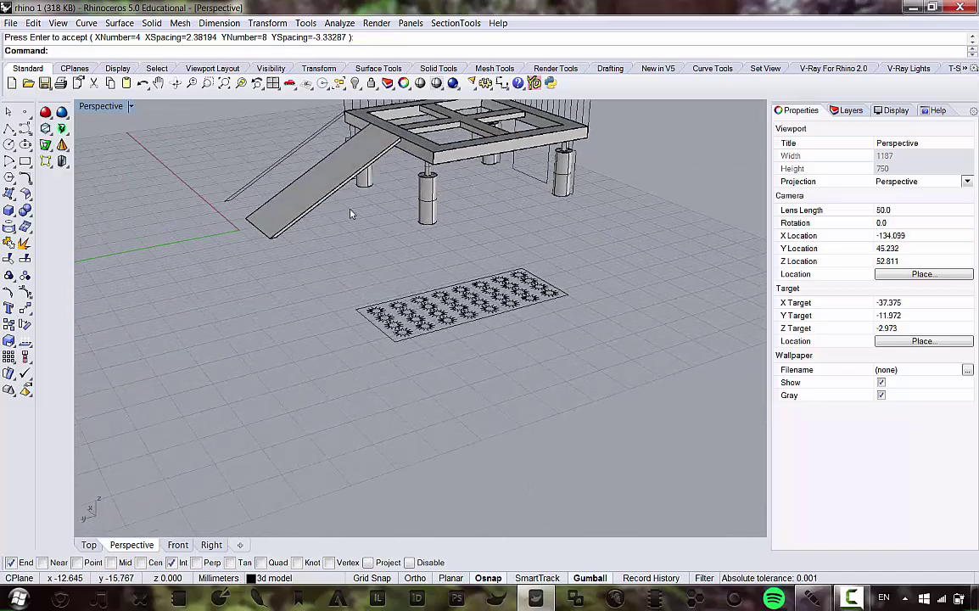
scroll(339, 188, "down", 5)
scroll(328, 203, "up", 8)
scroll(309, 196, "down", 4)
scroll(350, 241, "up", 3)
right_click_drag(332, 248, 490, 324)
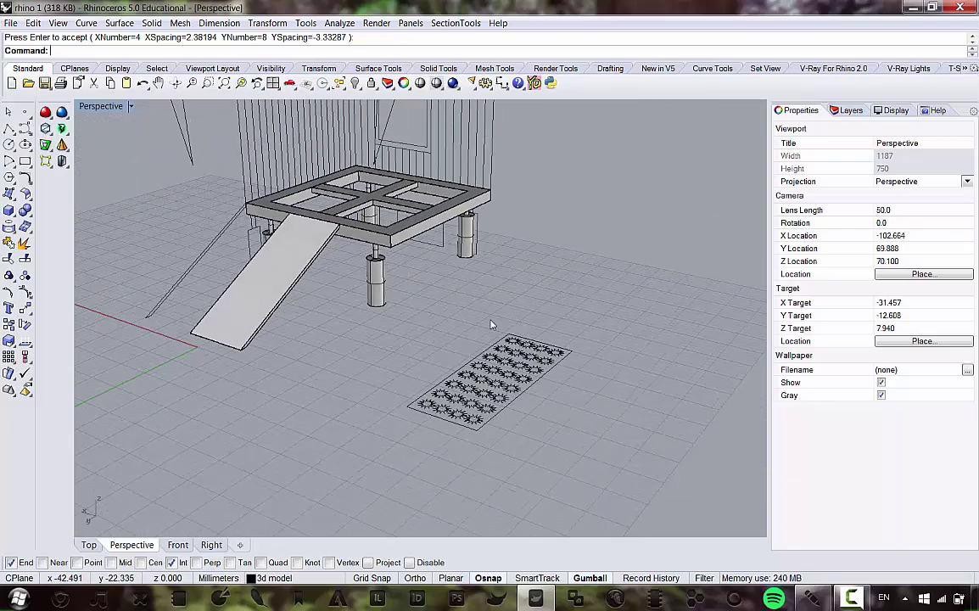
right_click_drag(385, 418, 500, 413)
scroll(538, 413, "up", 6)
scroll(450, 370, "down", 5)
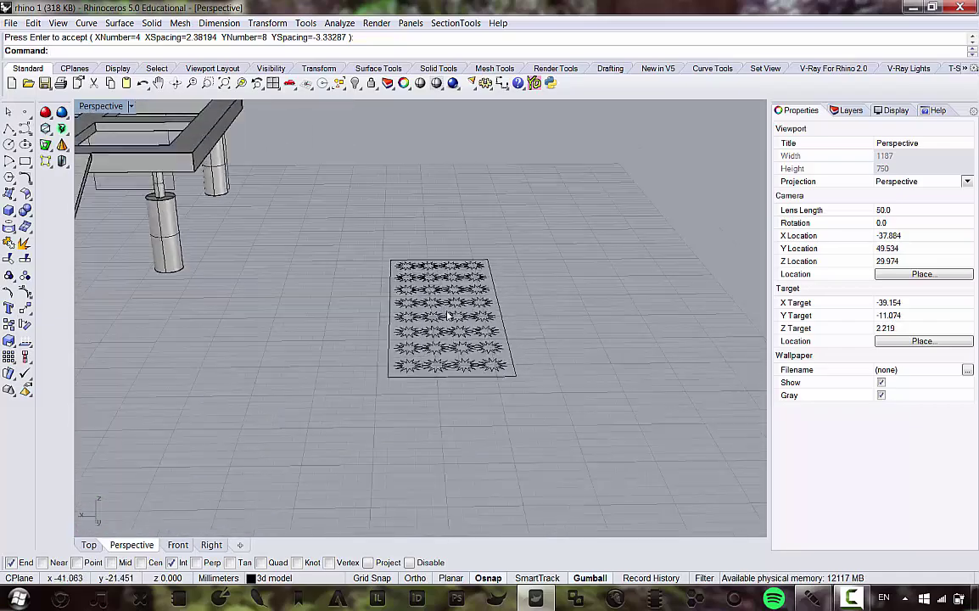
right_click_drag(227, 277, 459, 328)
scroll(411, 271, "up", 3)
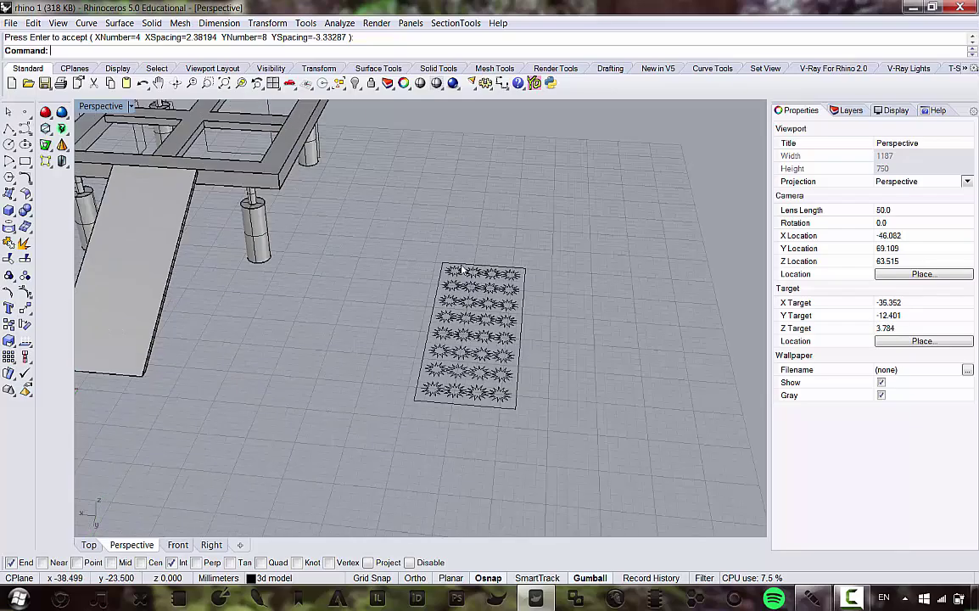
right_click_drag(181, 204, 532, 389)
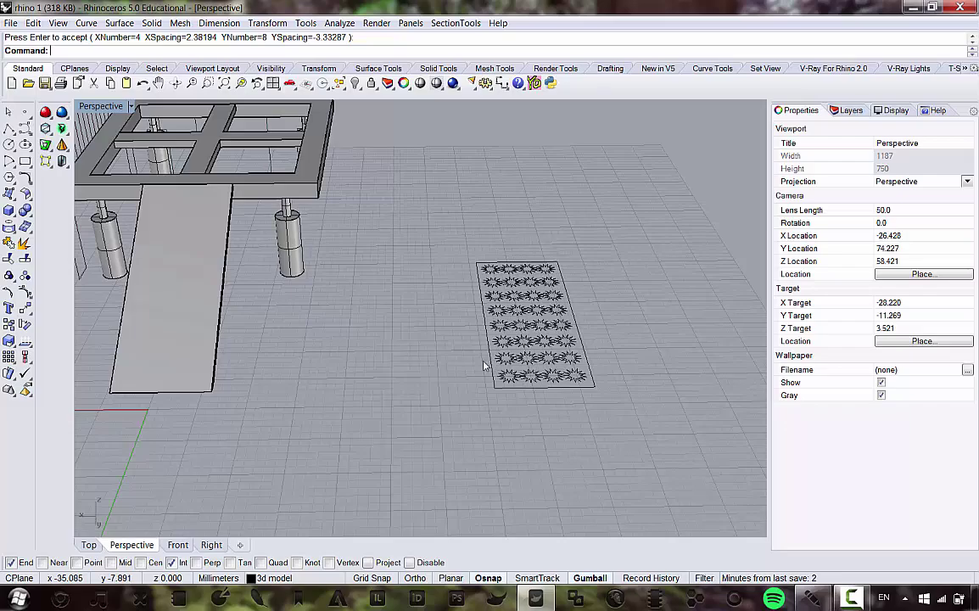
right_click_drag(484, 346, 464, 467)
scroll(463, 466, "up", 3)
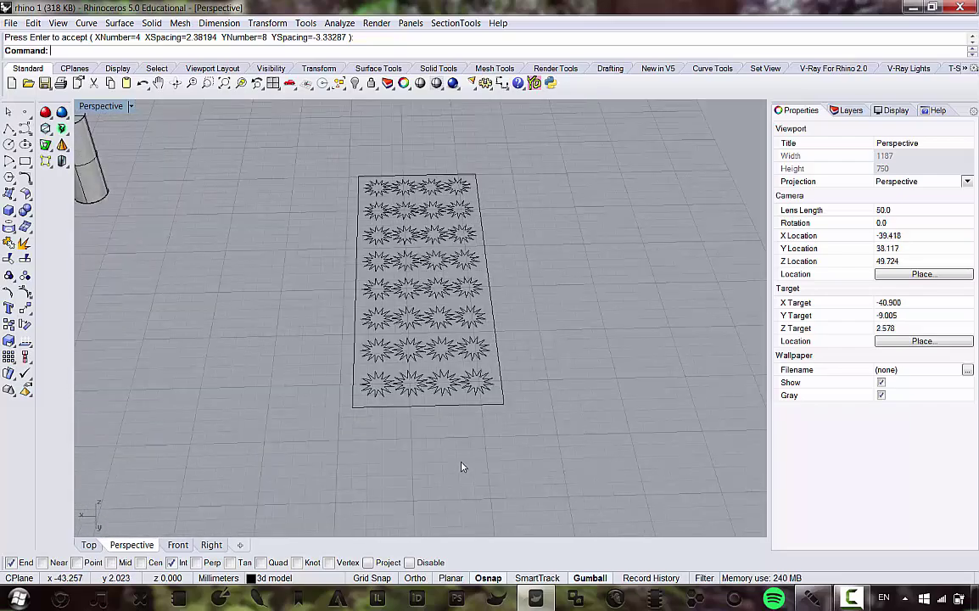
scroll(449, 437, "down", 3)
scroll(443, 382, "up", 1)
scroll(442, 321, "down", 3)
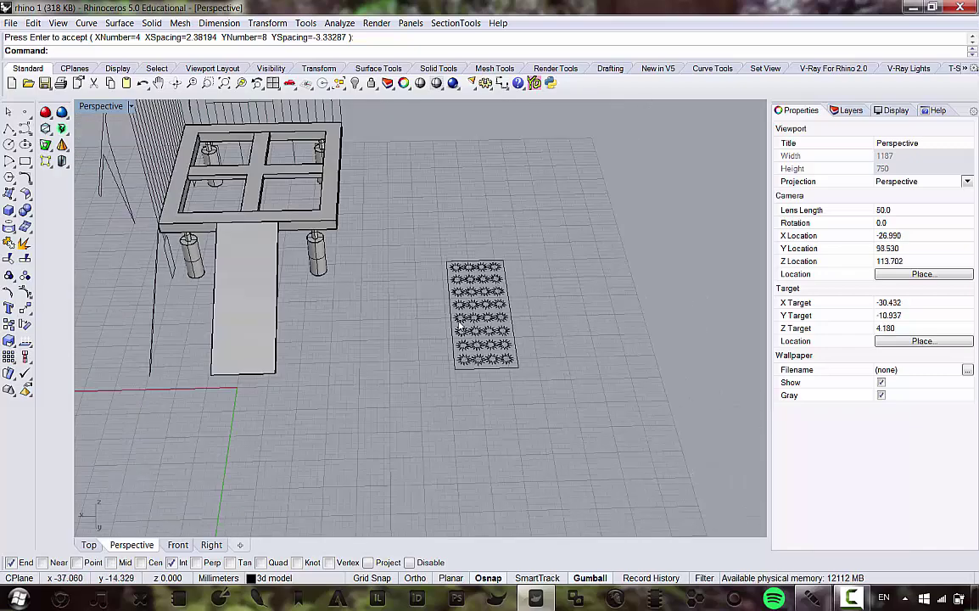
Step: Select all 32 star curves inside the flat rectangle, leaving the rectangle's outline out of the selection
scroll(475, 289, "up", 1)
left_click_drag(377, 190, 497, 364)
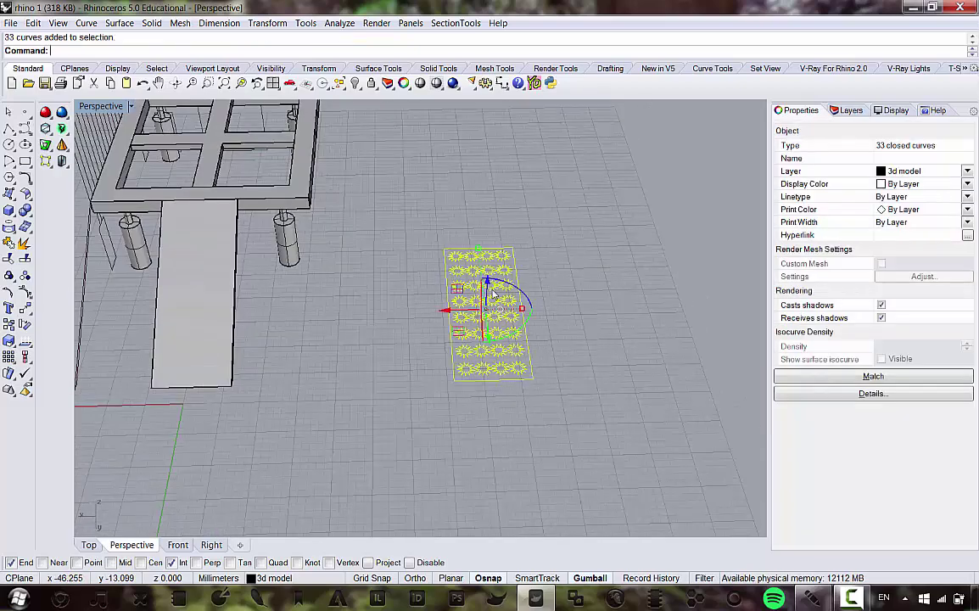
scroll(500, 272, "up", 2)
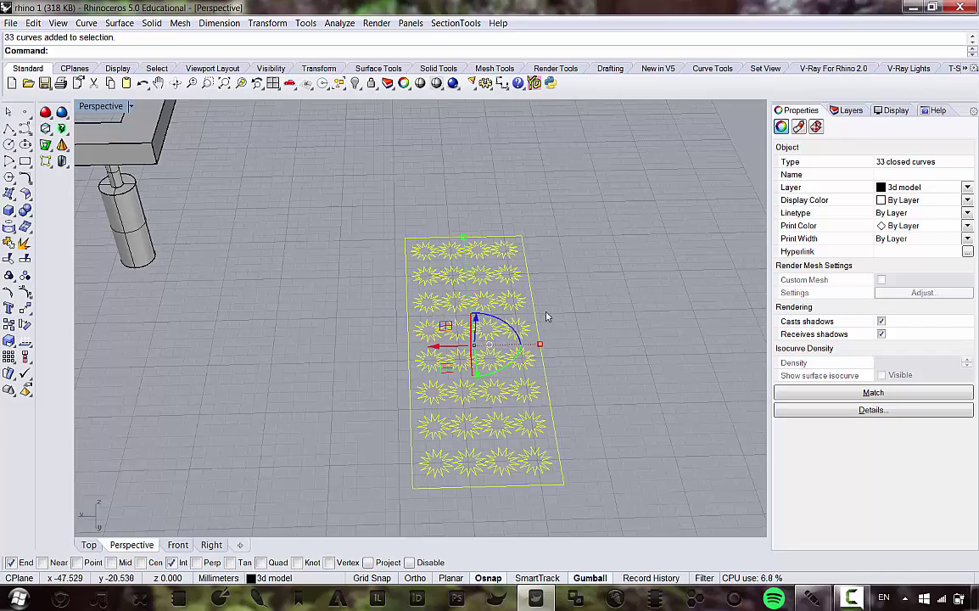
left_click(524, 270, "ctrl")
scroll(509, 280, "down", 4)
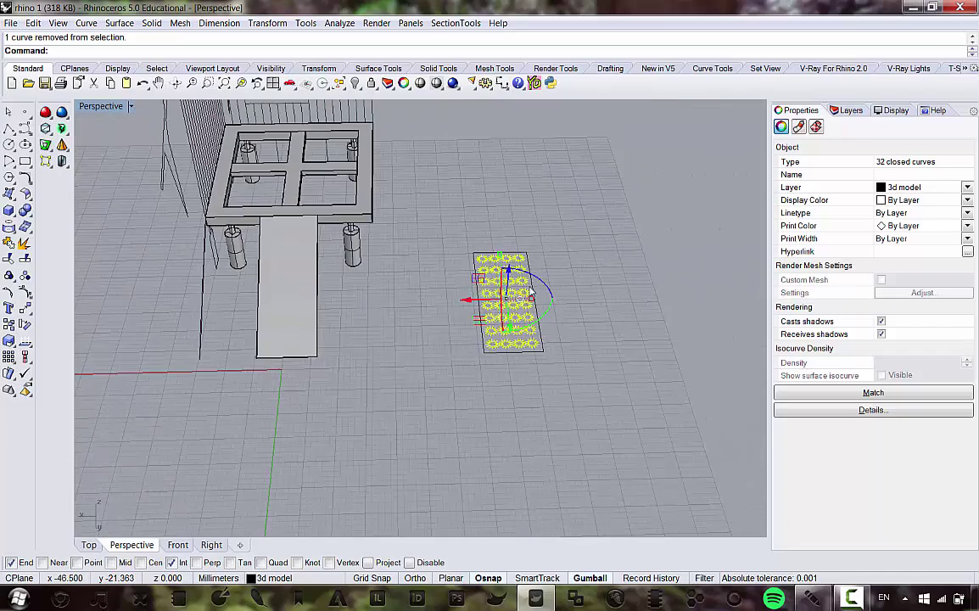
scroll(510, 289, "up", 2)
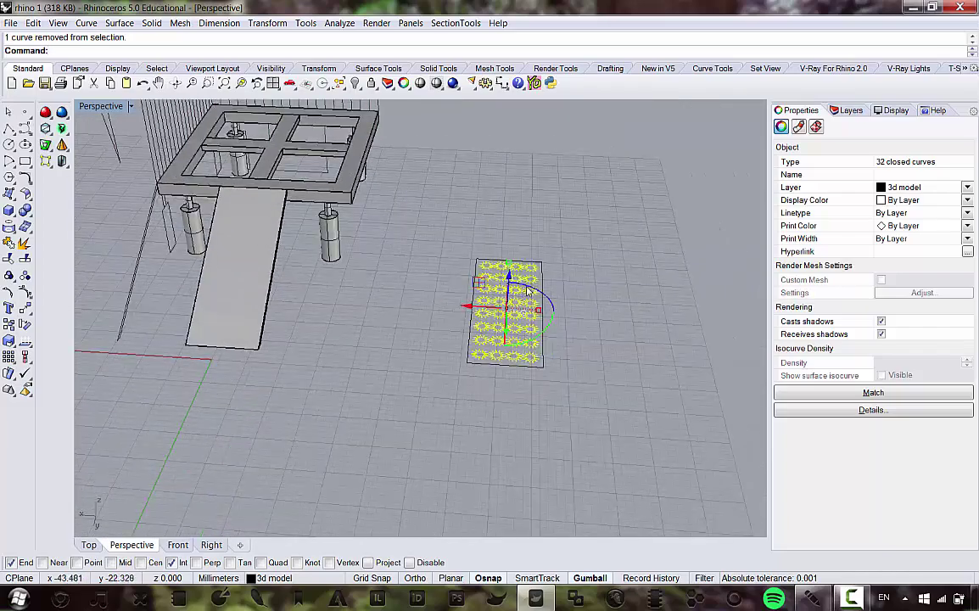
scroll(528, 291, "up", 2)
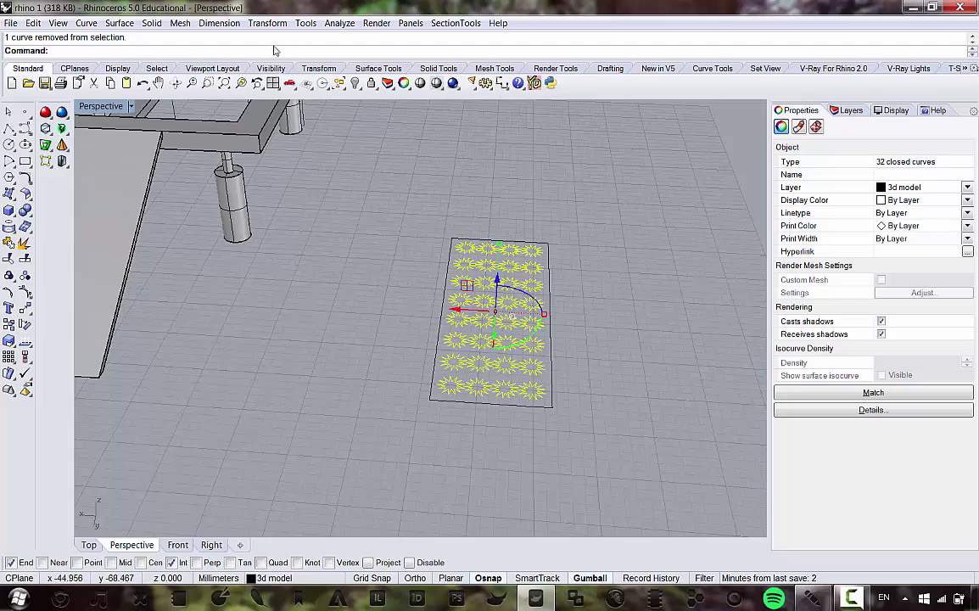
Step: Start a three-point Orient on the stars, using the rectangle's two near corners and its far outer corner as reference points
left_click(266, 24)
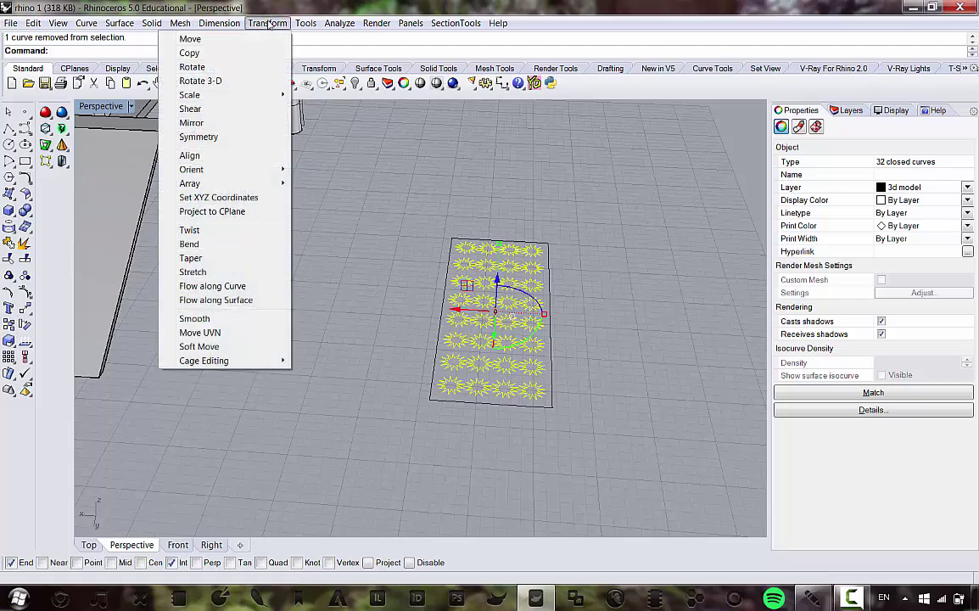
mouse_move(271, 171)
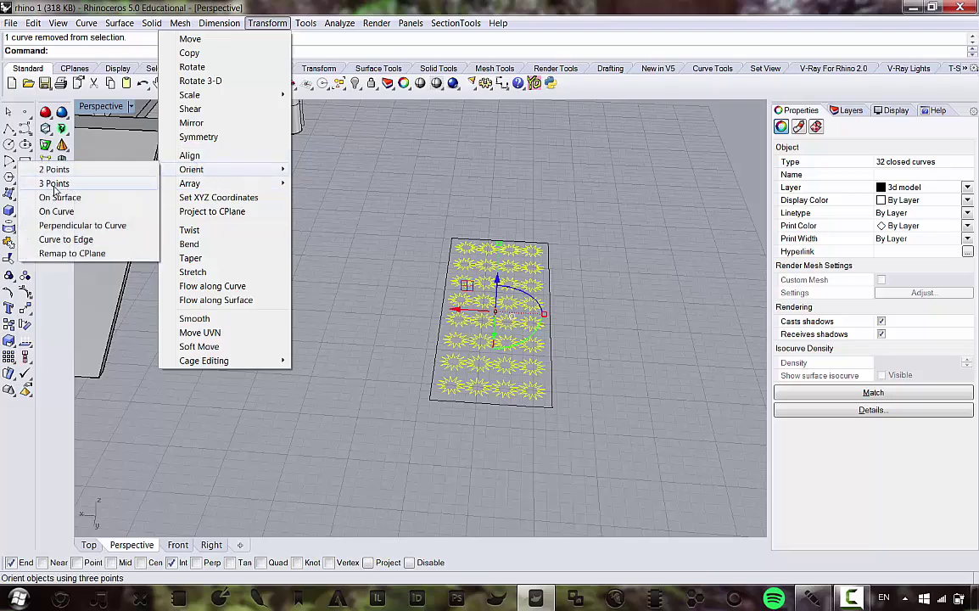
left_click(54, 184)
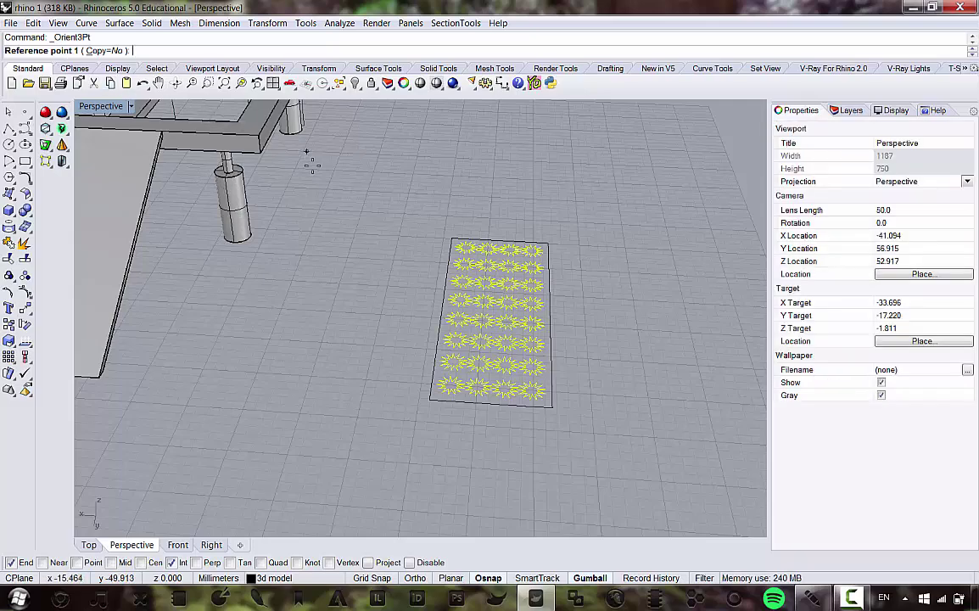
scroll(357, 275, "down", 2)
scroll(359, 317, "up", 5)
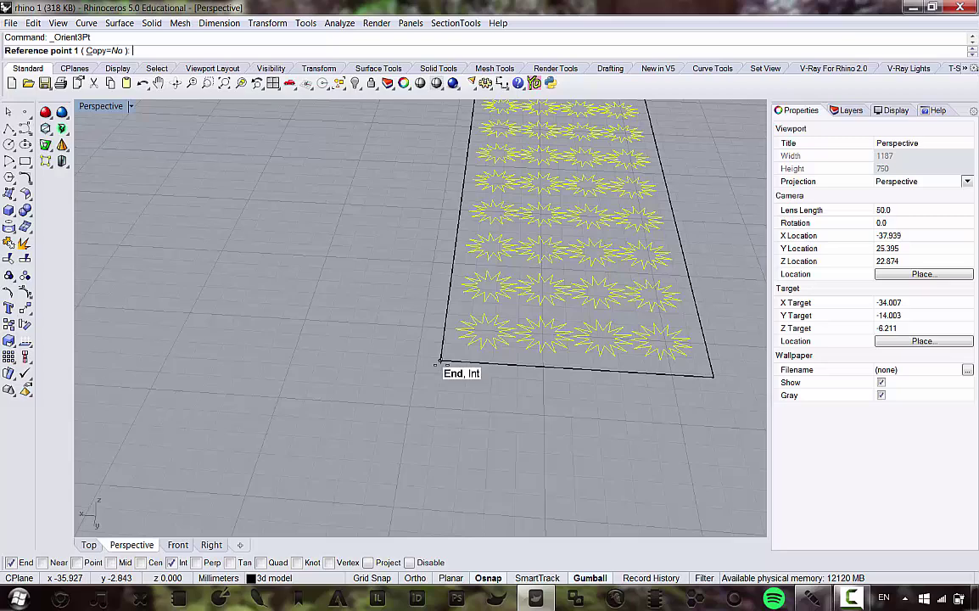
left_click(440, 361)
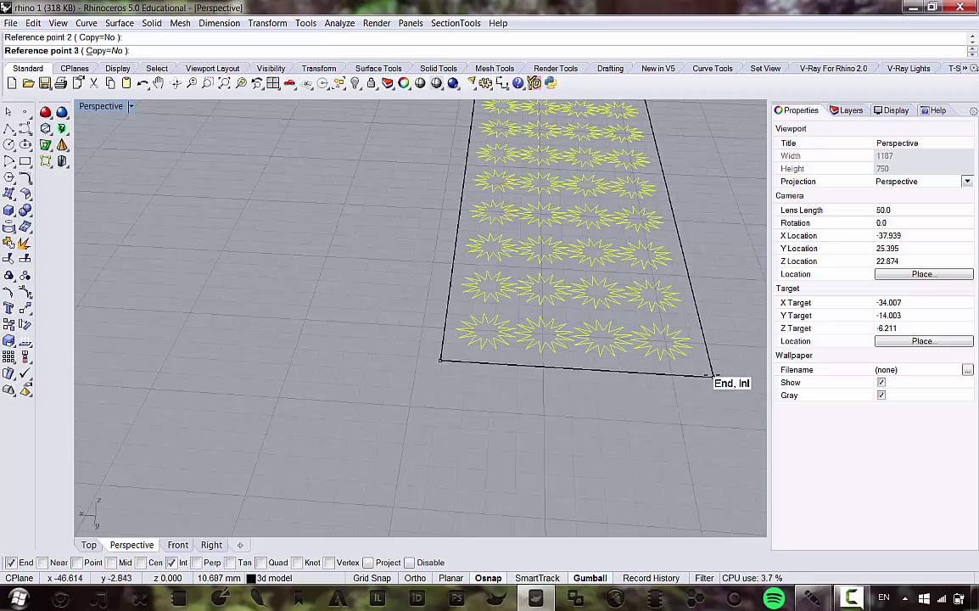
scroll(713, 374, "down", 5)
scroll(705, 205, "up", 1)
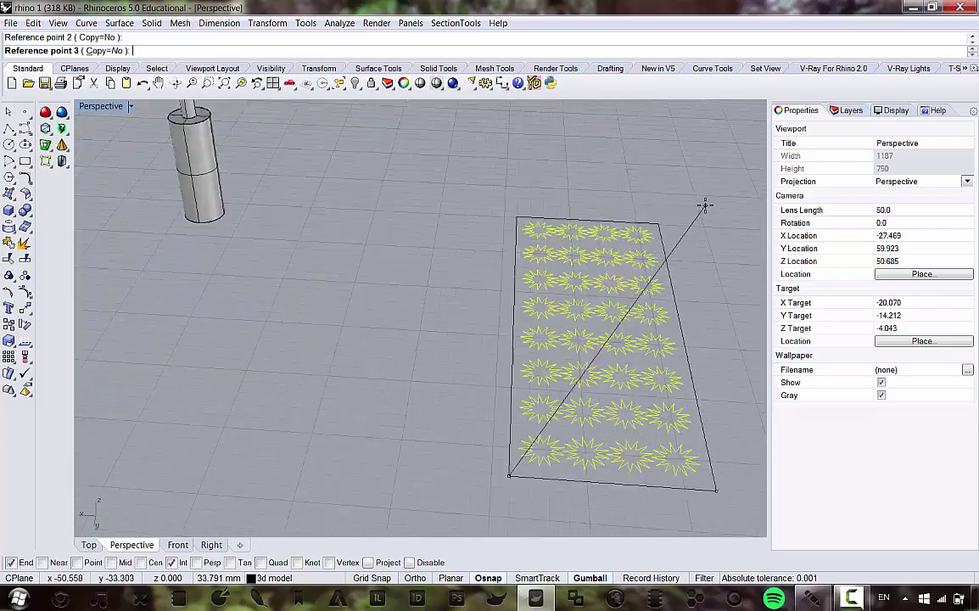
scroll(704, 206, "up", 2)
left_click(627, 235)
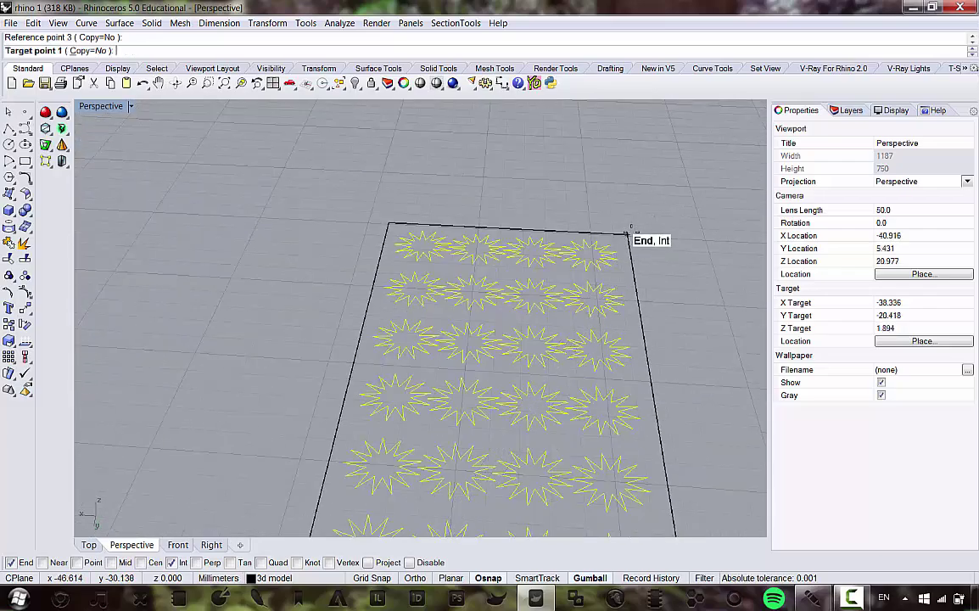
Step: Compare the star-filled rectangle's corners with the matching corners of the sloped ramp
scroll(645, 182, "down", 4)
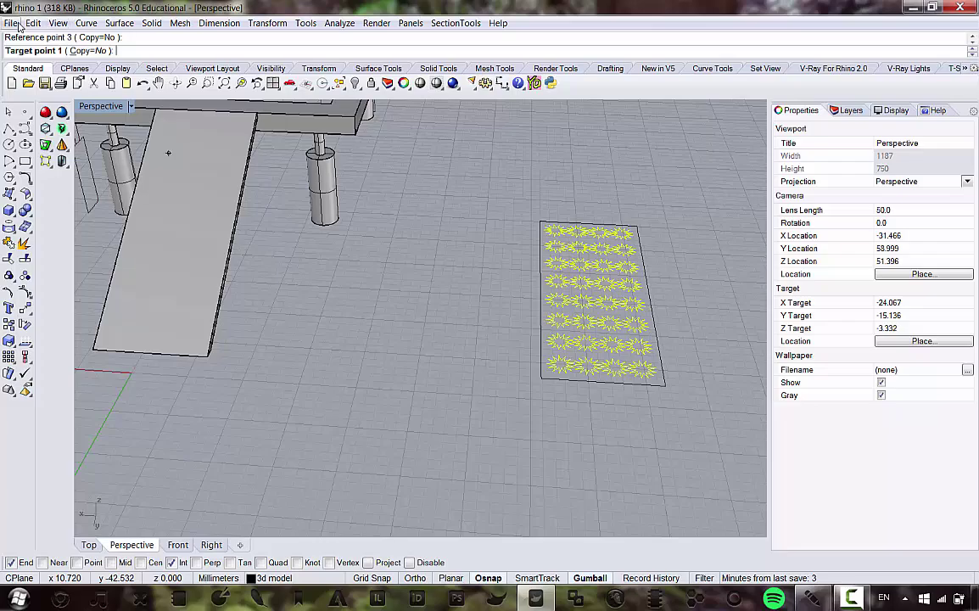
scroll(384, 399, "down", 4)
scroll(219, 376, "up", 4)
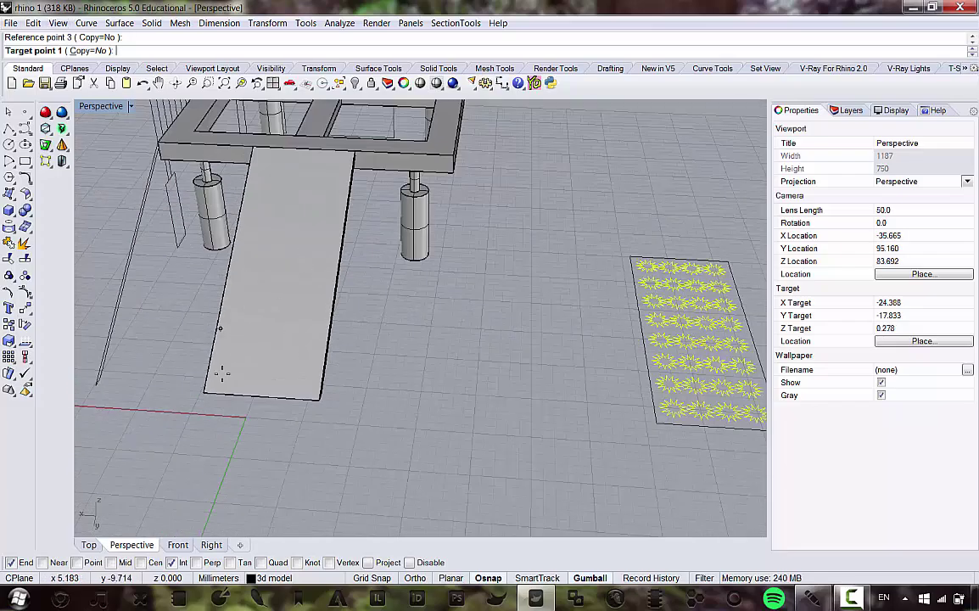
scroll(327, 310, "down", 4)
scroll(509, 356, "up", 4)
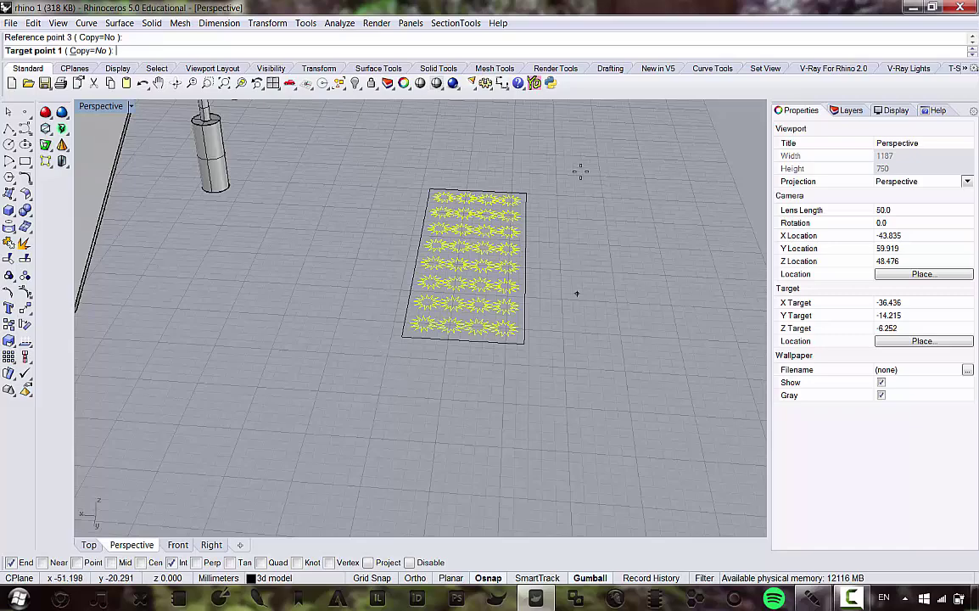
scroll(580, 172, "down", 3)
scroll(584, 225, "up", 1)
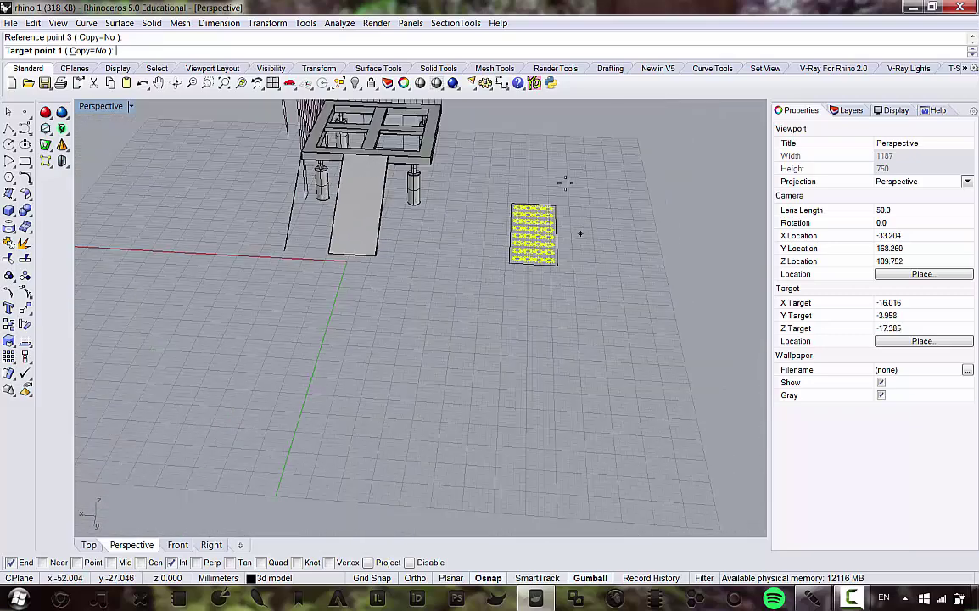
scroll(383, 174, "up", 1)
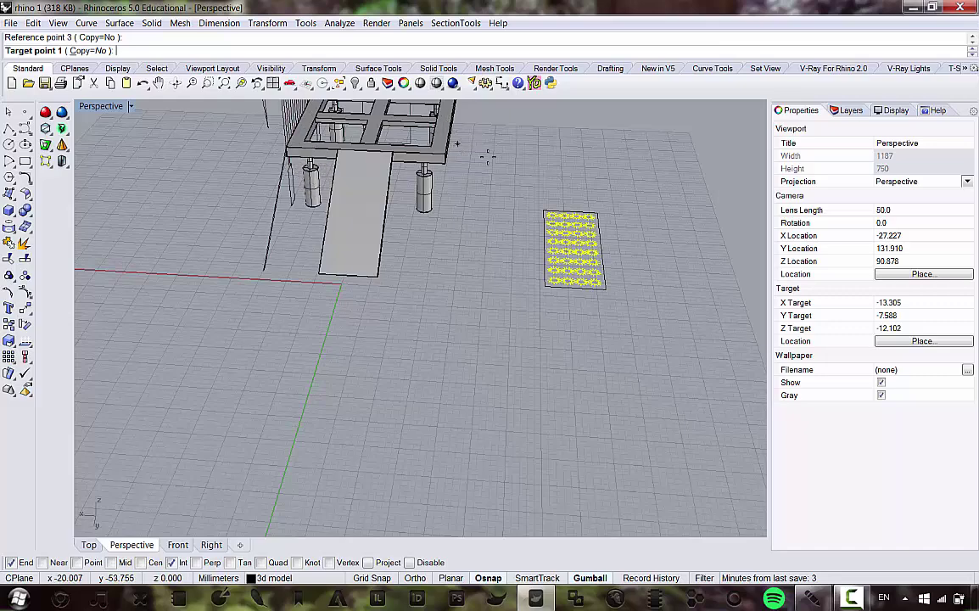
scroll(440, 254, "down", 1)
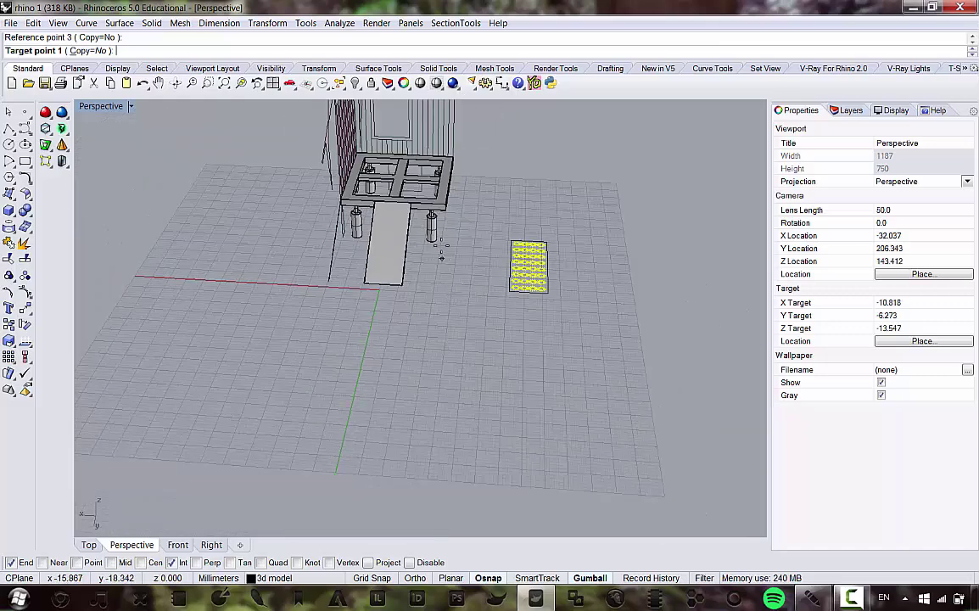
scroll(496, 296, "up", 2)
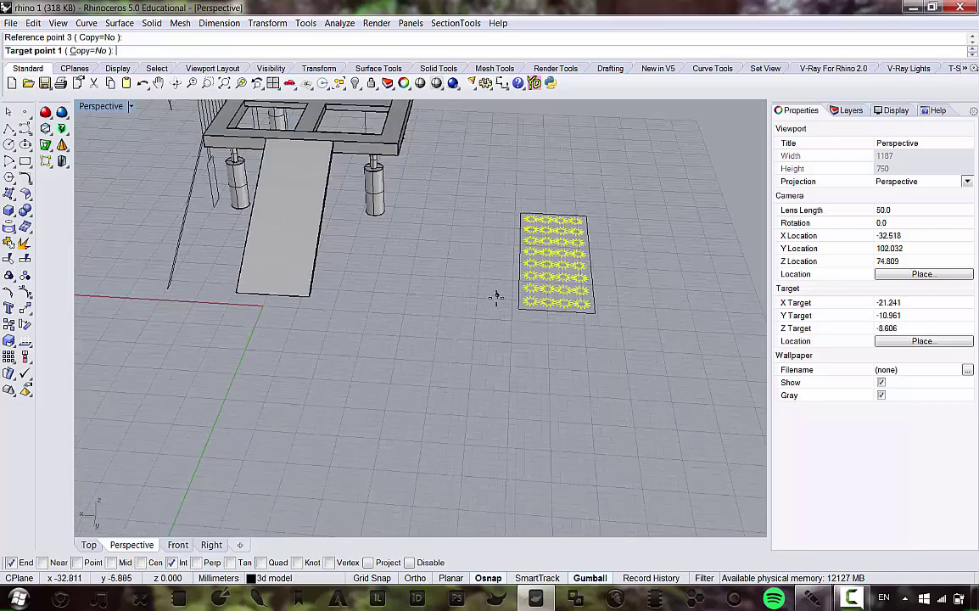
scroll(415, 303, "up", 2)
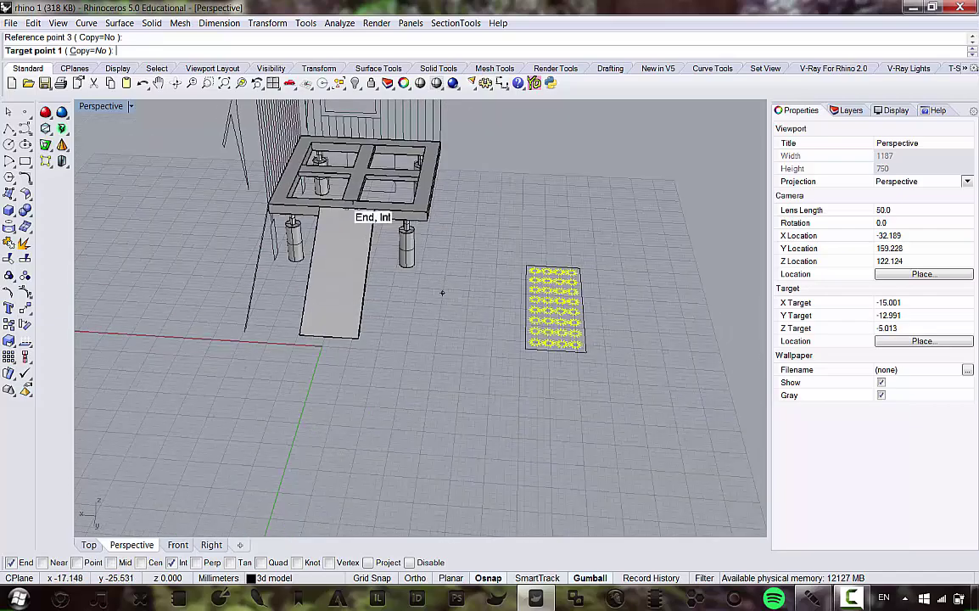
Step: Orient the stars onto the sloped ramp, using its two lower corners and the matching upper corner as target points
scroll(342, 274, "up", 6)
right_click_drag(350, 367, 254, 375)
scroll(267, 347, "up", 6)
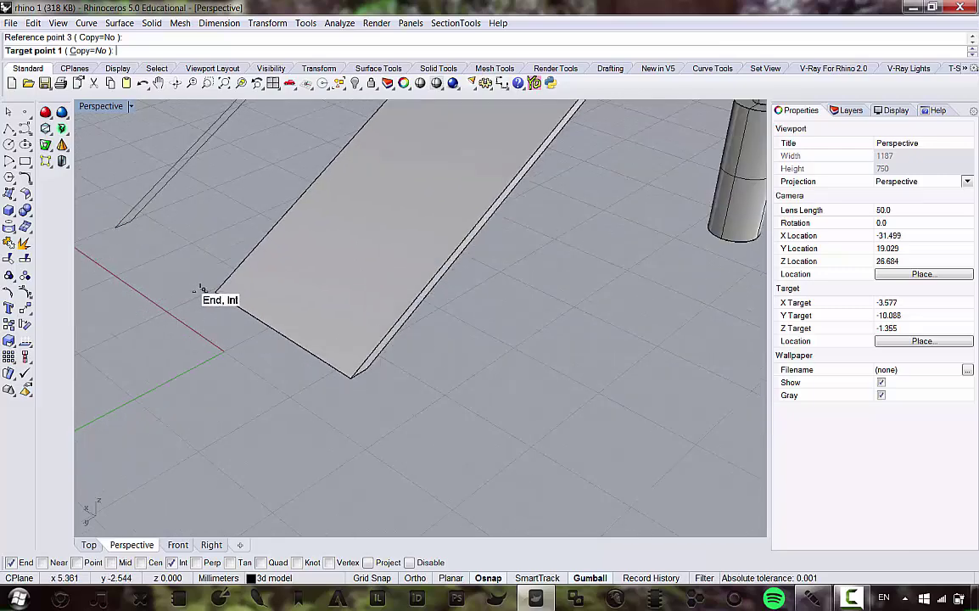
left_click(217, 293)
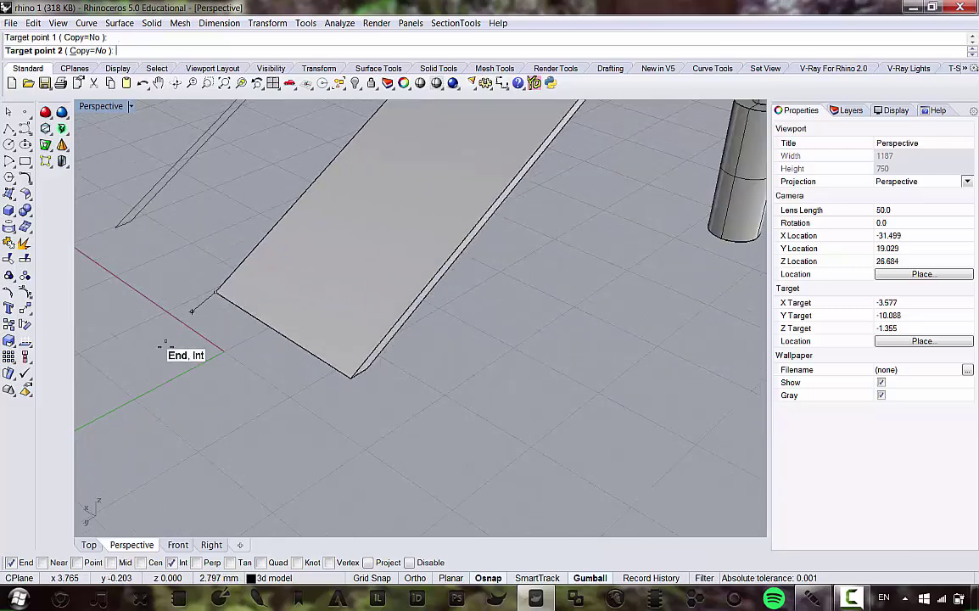
scroll(312, 399, "down", 3)
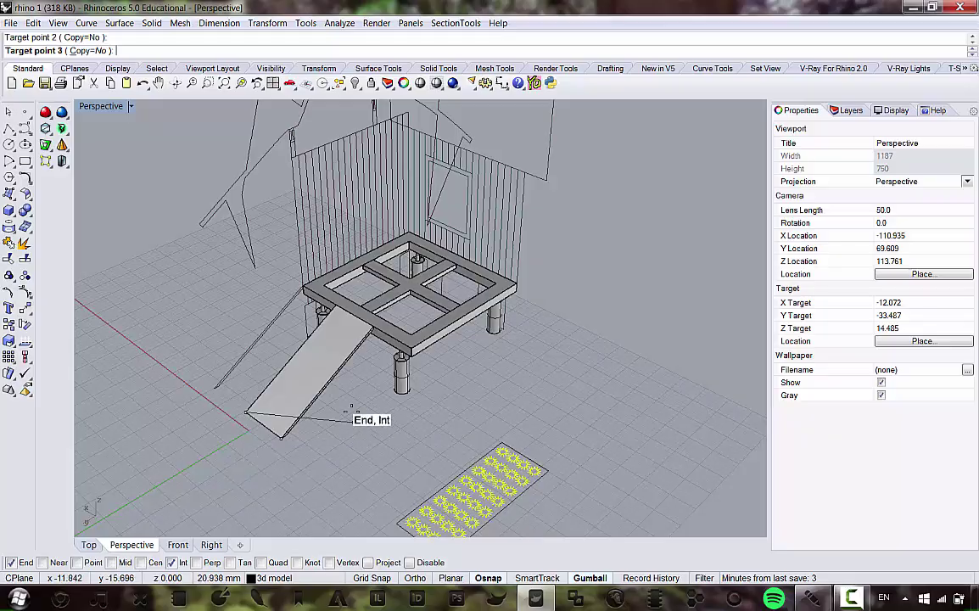
scroll(424, 284, "up", 5)
left_click(422, 293)
scroll(422, 293, "down", 5)
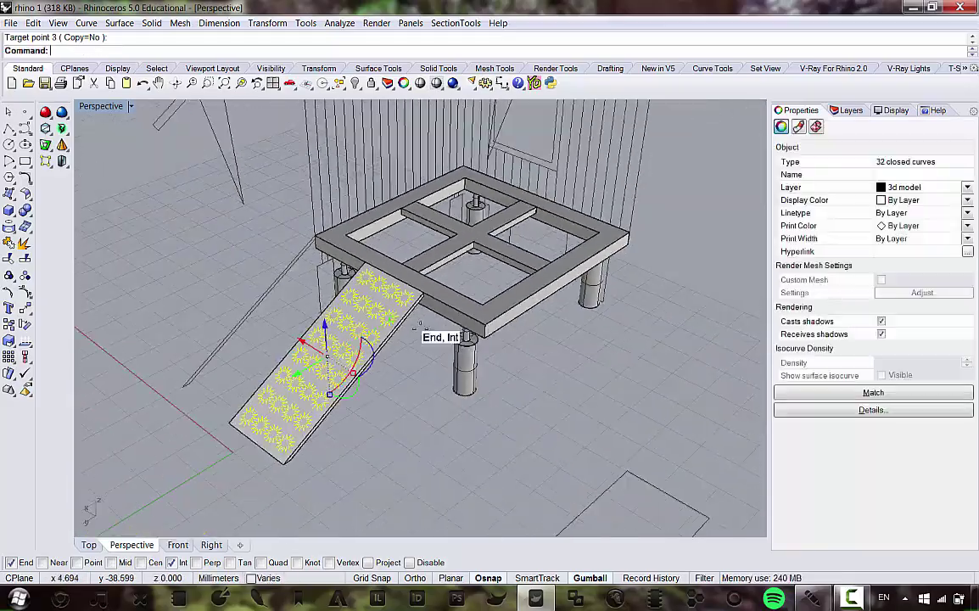
right_click_drag(414, 326, 368, 331)
right_click_drag(336, 290, 351, 348)
scroll(351, 348, "up", 3)
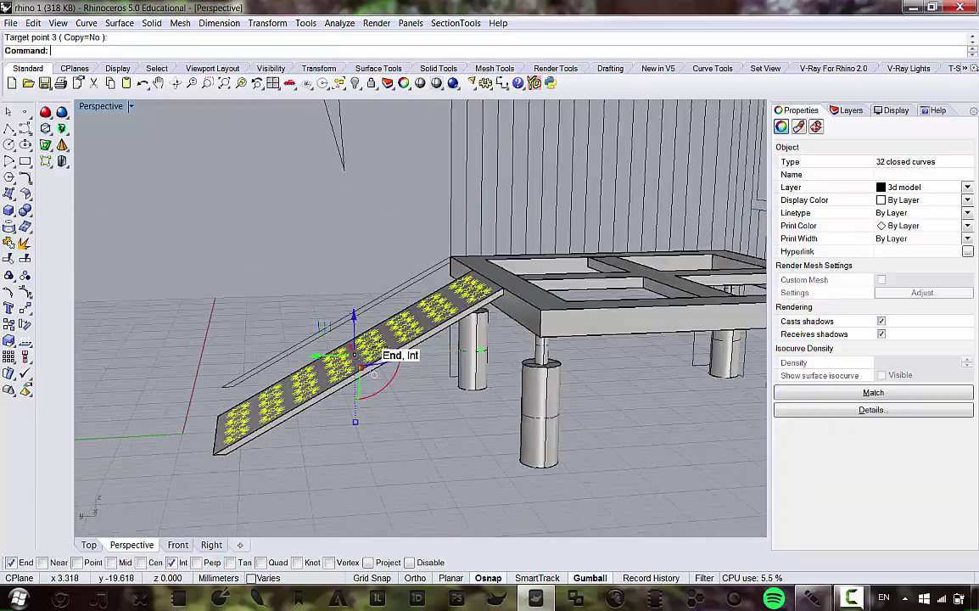
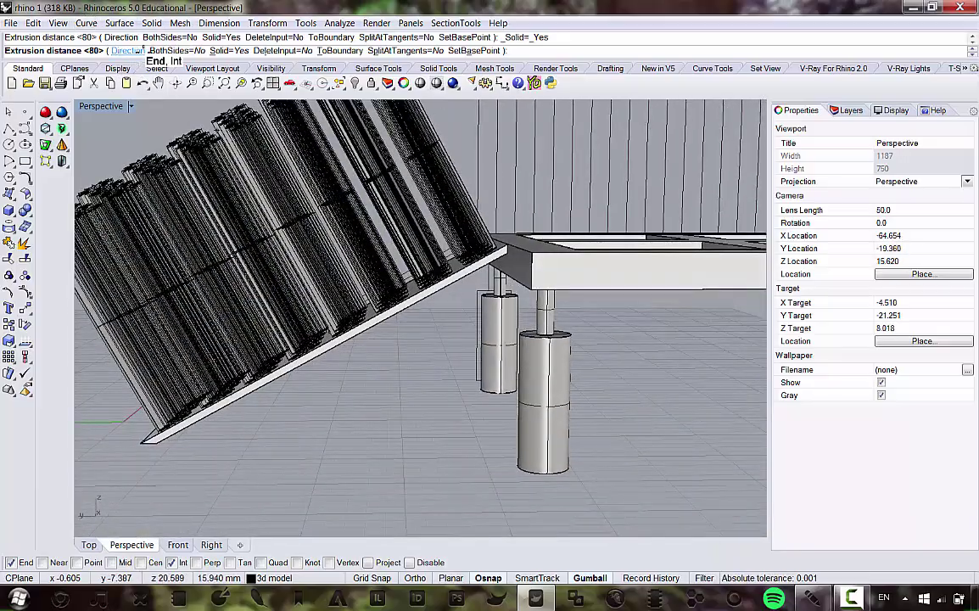
Step: Set the stars' solid extrusion direction to vertical by defining two direction points in the Right view
left_click(127, 51)
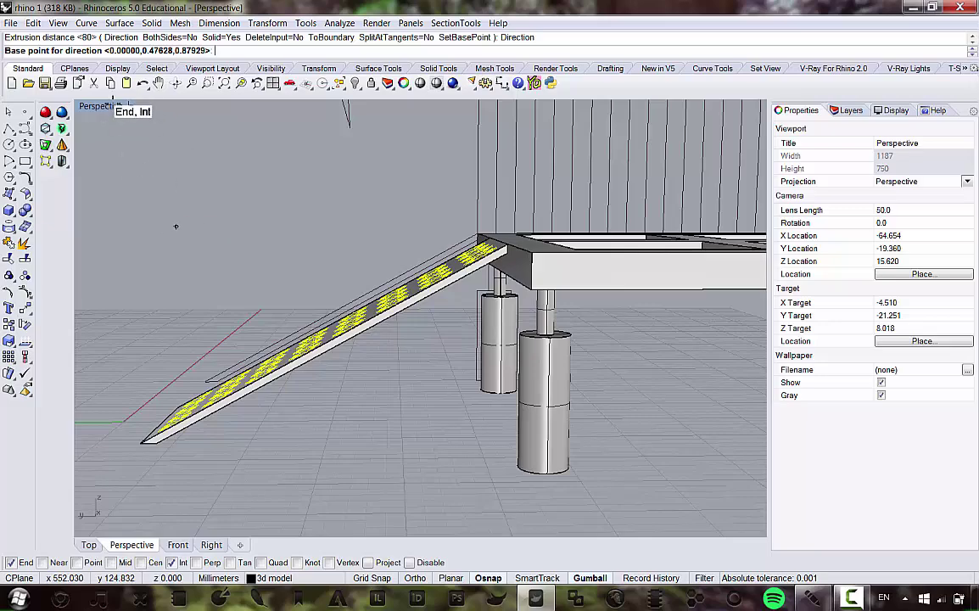
double_click(108, 106)
left_click(579, 431)
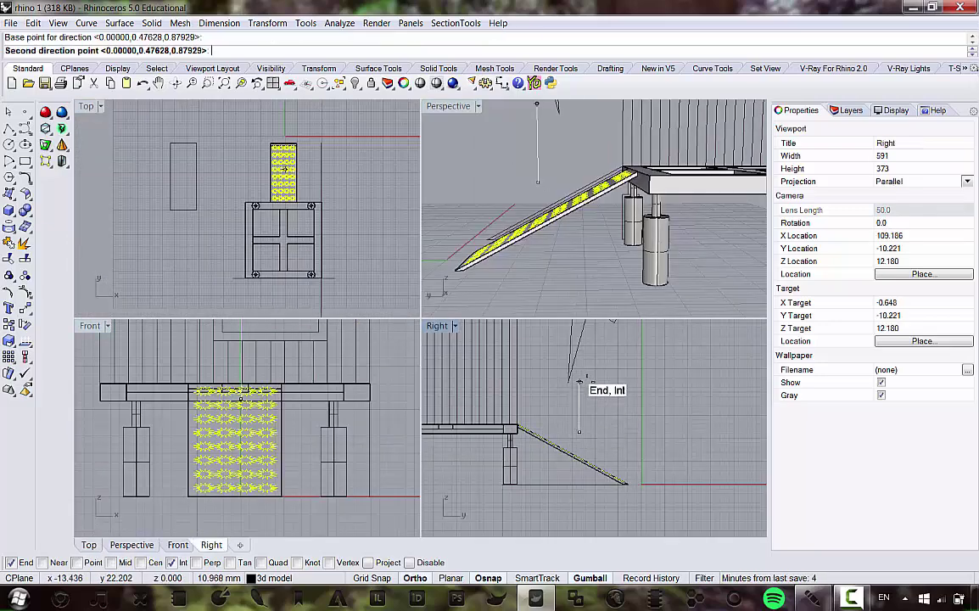
left_click(580, 382)
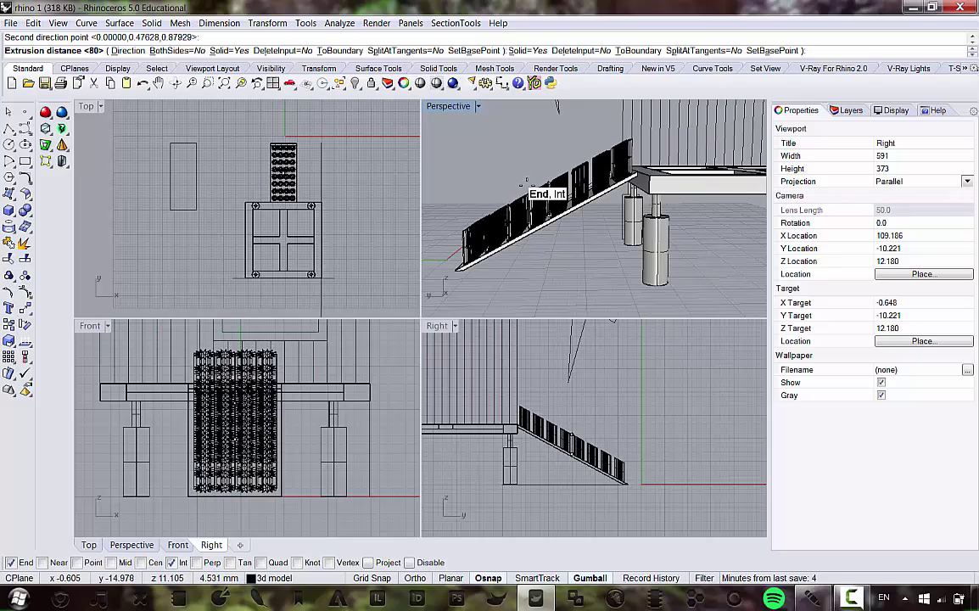
Step: Examine the vertical extrusion preview of the stars on the ramp from several viewing angles
scroll(527, 183, "up", 3)
right_click_drag(527, 183, 550, 239)
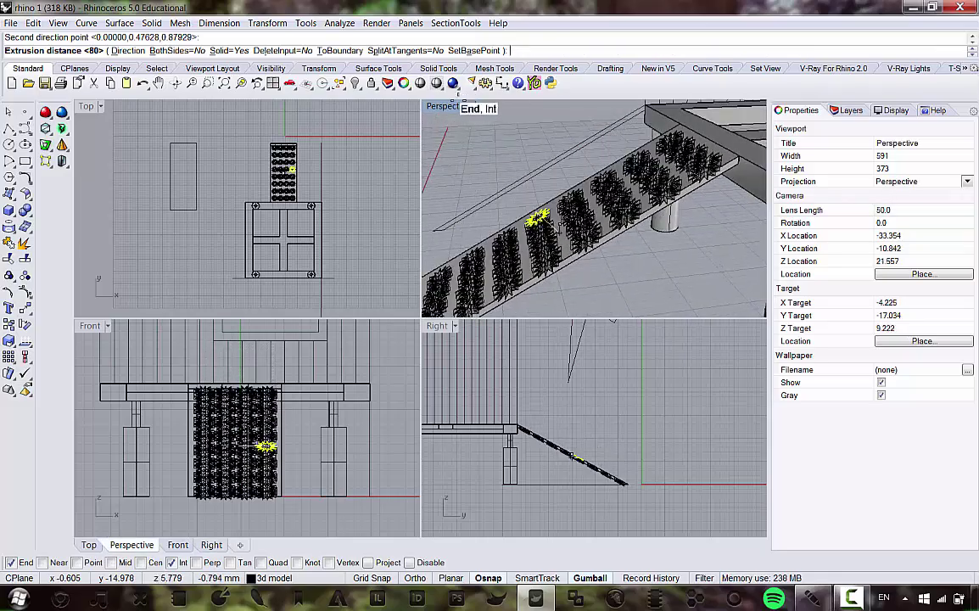
double_click(457, 103)
scroll(353, 267, "down", 4)
right_click_drag(354, 267, 363, 212)
scroll(358, 194, "down", 4)
scroll(332, 206, "up", 3)
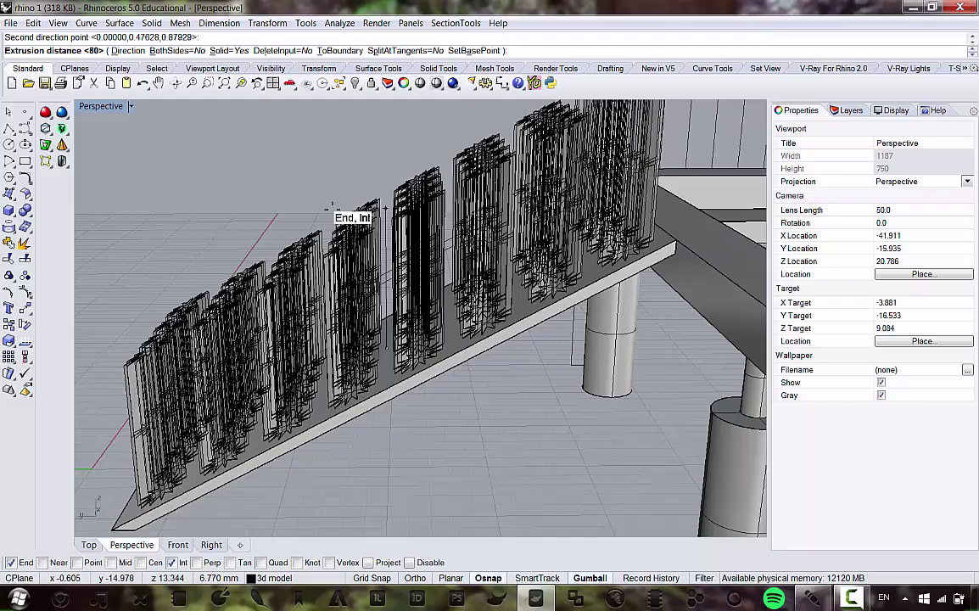
right_click_drag(332, 209, 269, 258)
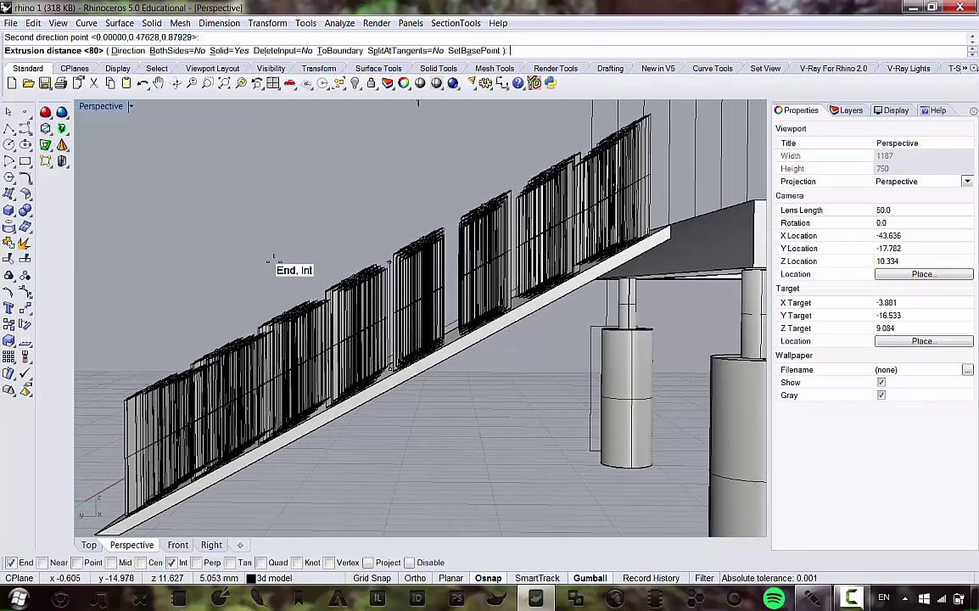
Step: Set the star extrusion to run on both sides of the ramp and delete its input curves
left_click(180, 51)
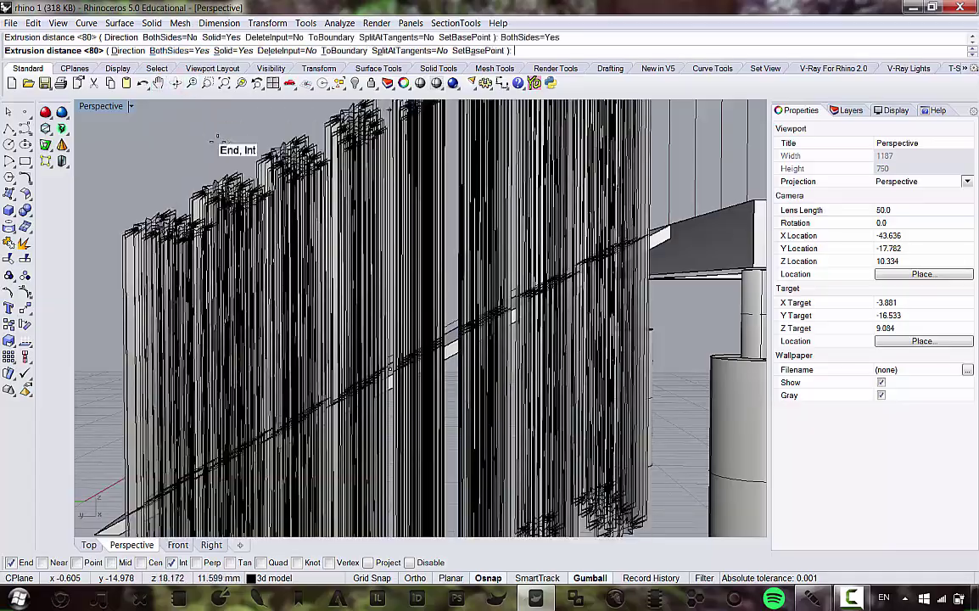
scroll(259, 194, "down", 4)
mouse_move(261, 194)
right_mouse_down()
mouse_move(256, 246)
mouse_move(270, 286)
mouse_move(256, 215)
mouse_move(263, 195)
right_mouse_up()
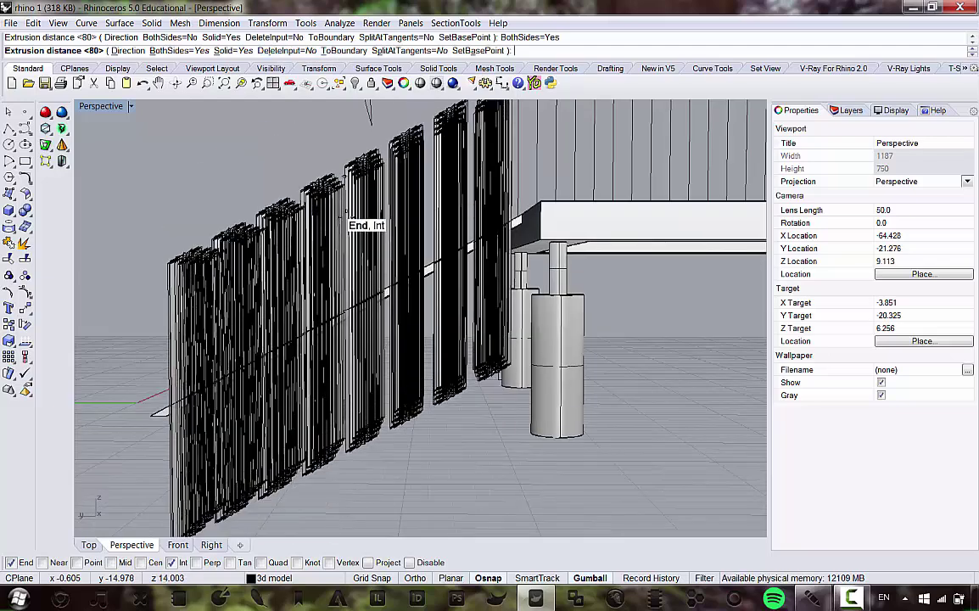
right_click_drag(315, 257, 407, 89, "shift")
left_click(284, 51)
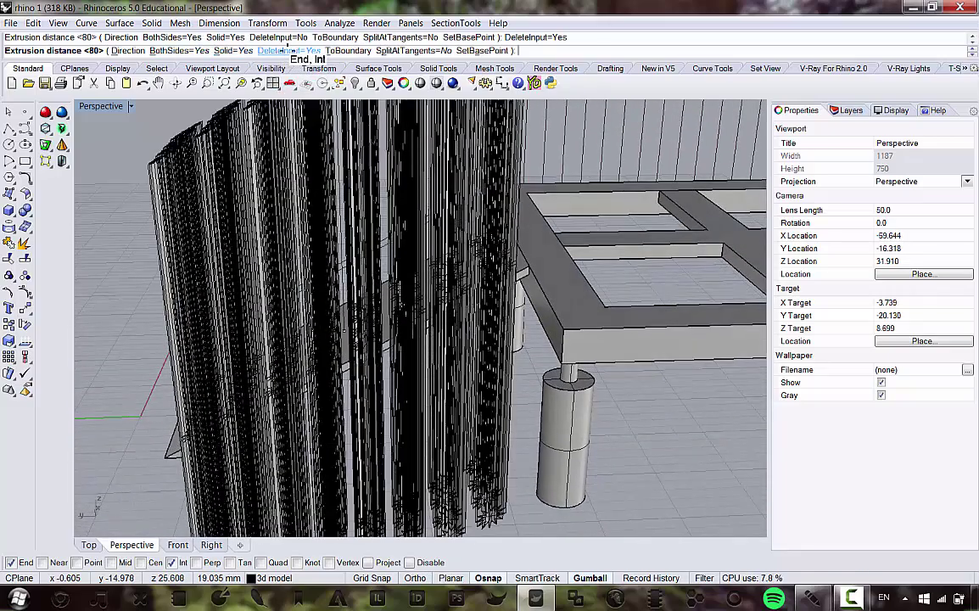
Step: Finish the two-sided vertical star extrusion with a shorter distance that still passes fully through the sloped ramp
scroll(316, 206, "down", 4)
right_click_drag(318, 204, 296, 219)
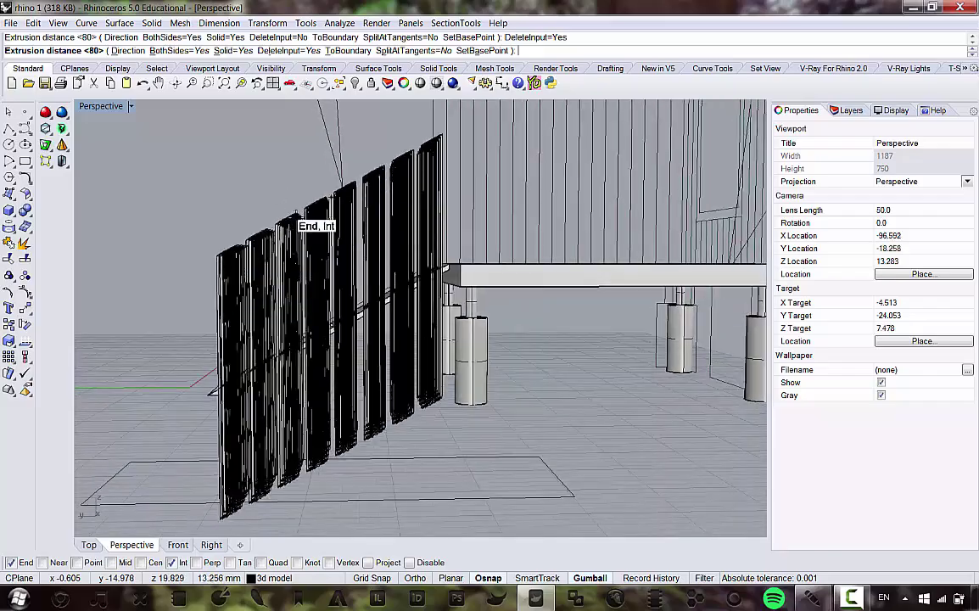
left_click(324, 246)
key("Return")
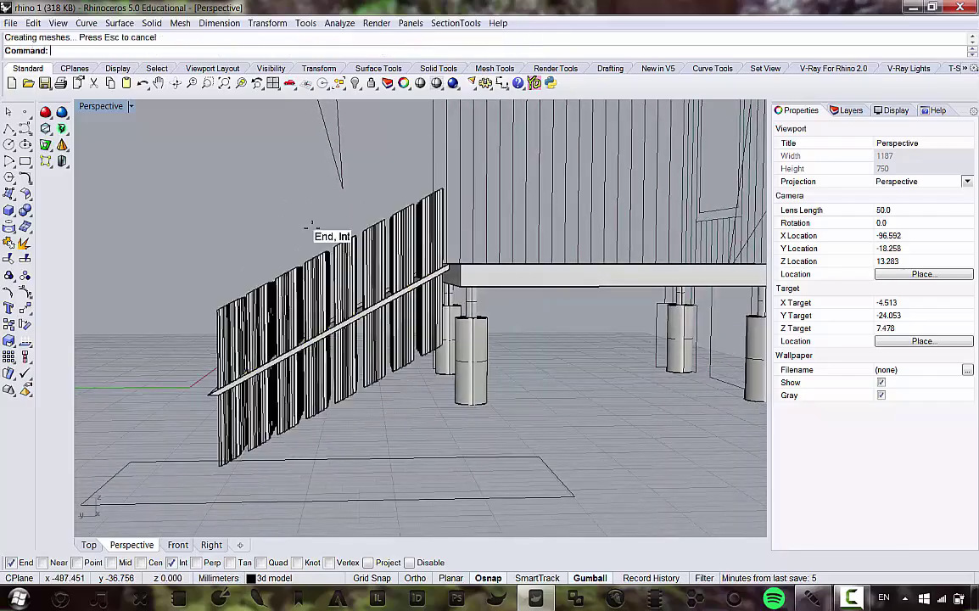
Step: Delete the flat rectangle lying on the ground in front of the ramp and platform
right_click_drag(332, 266, 399, 450)
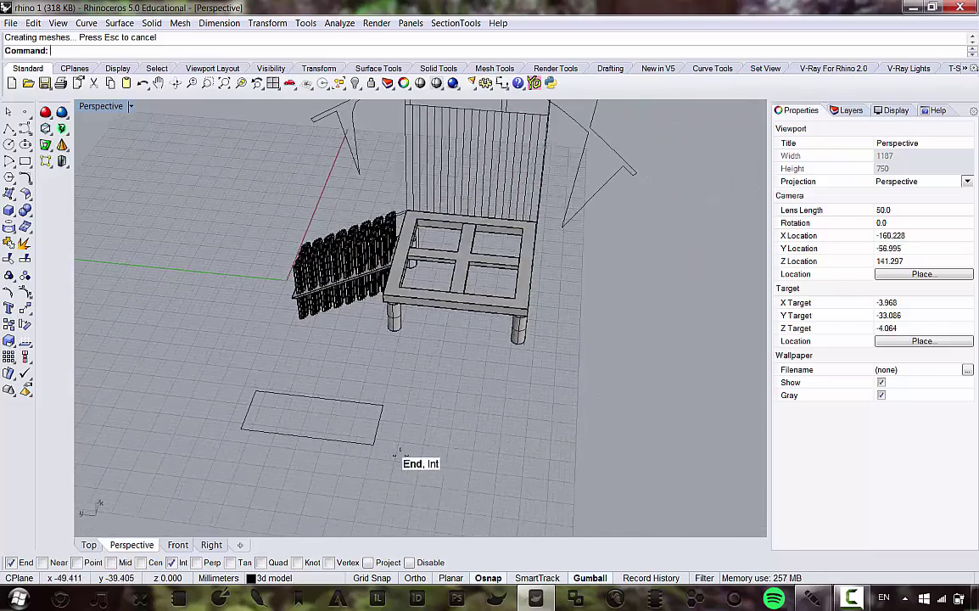
left_click(299, 393)
key("Delete")
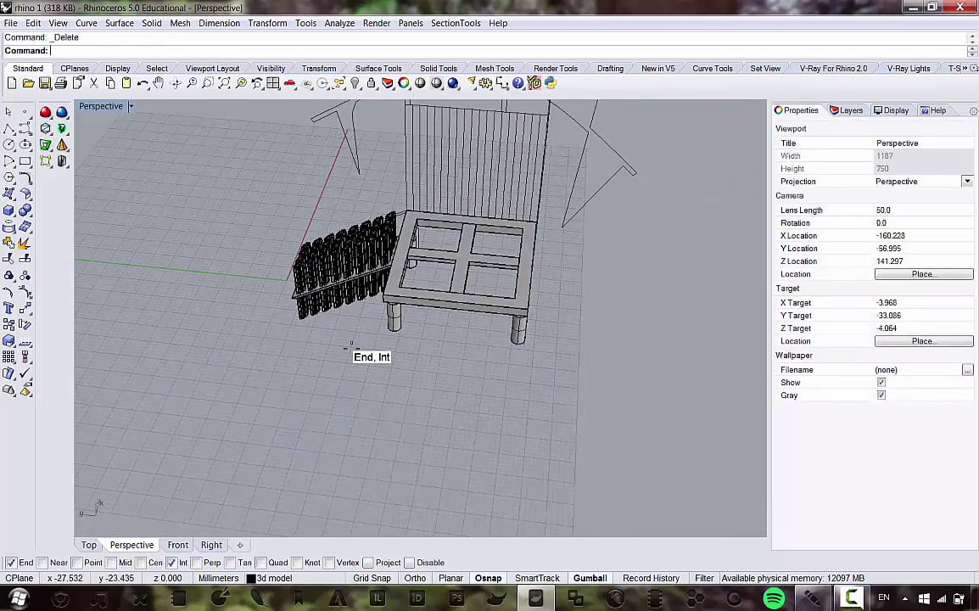
Step: Examine the extruded star columns passing through the ramp from above and from the side
right_click_drag(349, 349, 363, 270)
scroll(362, 270, "up", 10)
right_click_drag(425, 262, 431, 374)
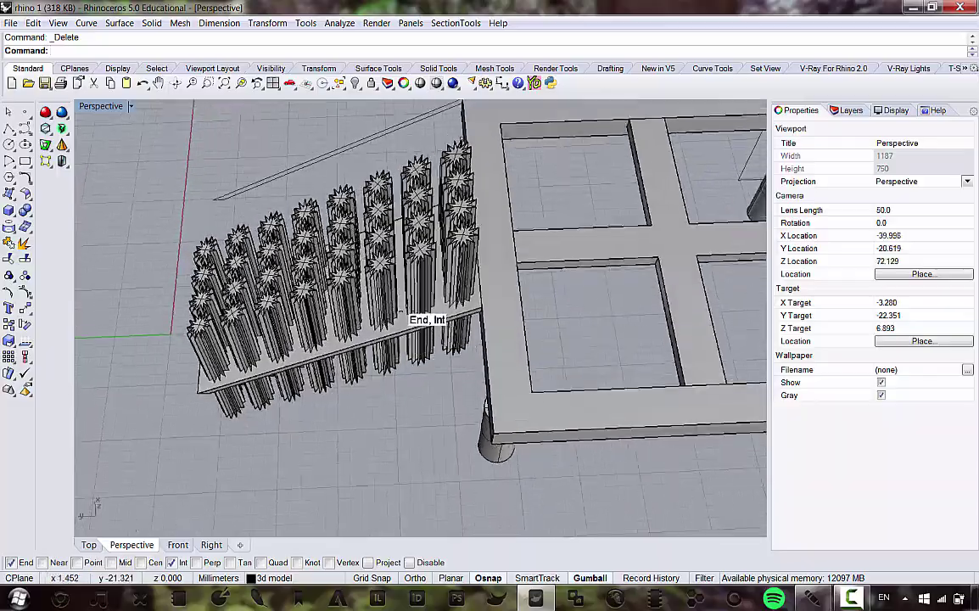
scroll(407, 312, "up", 12)
scroll(409, 358, "down", 12)
right_click_drag(420, 325, 388, 247)
left_click(383, 351)
scroll(407, 346, "down", 10)
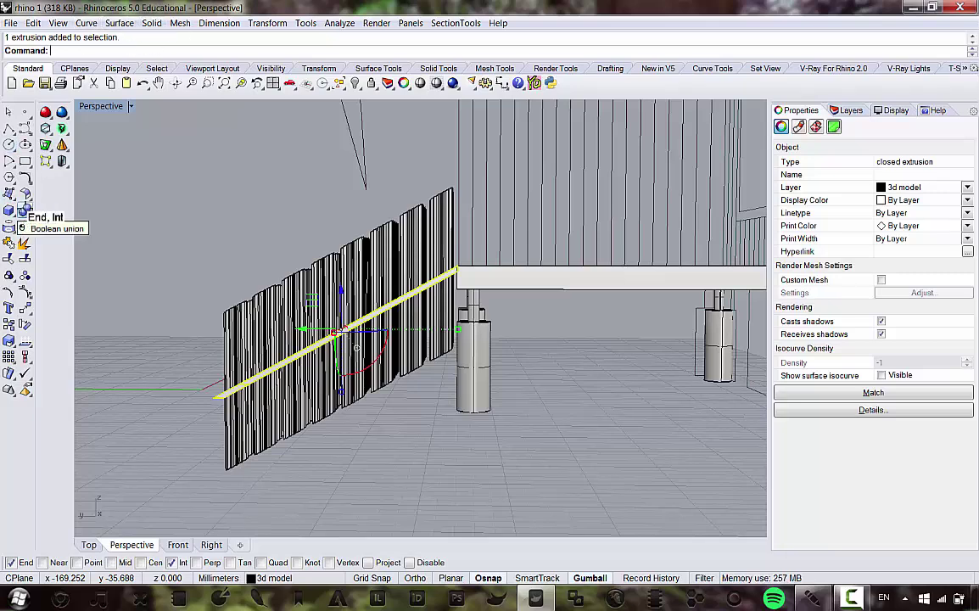
left_click(154, 23)
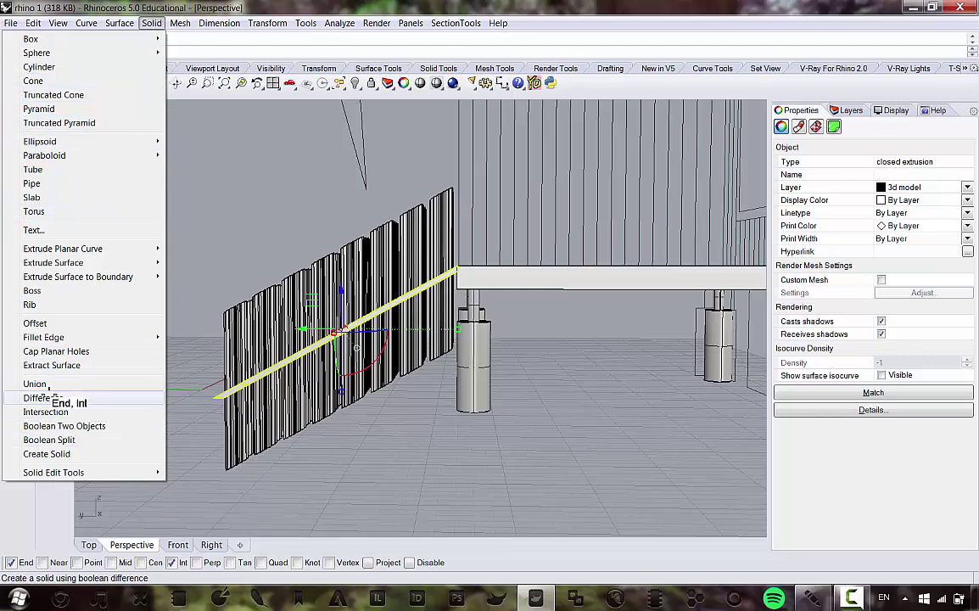
right_click_drag(329, 159, 339, 178)
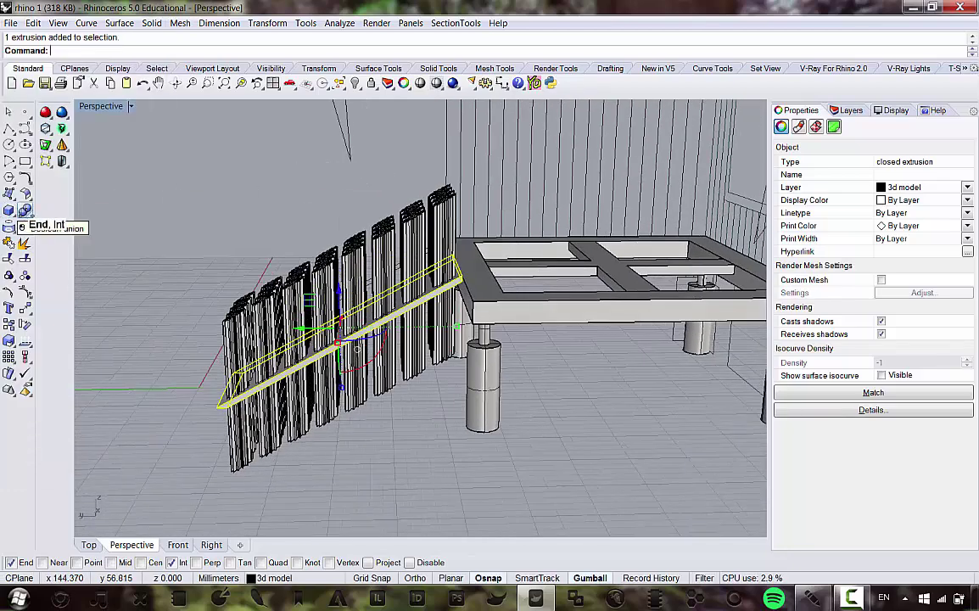
left_click(25, 210)
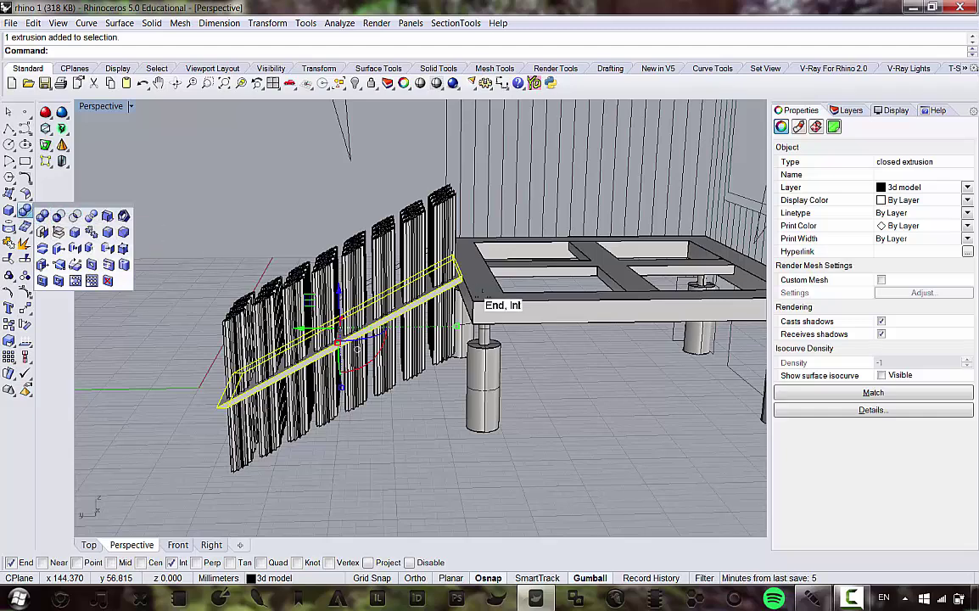
left_click(399, 442)
right_click_drag(383, 404, 383, 436)
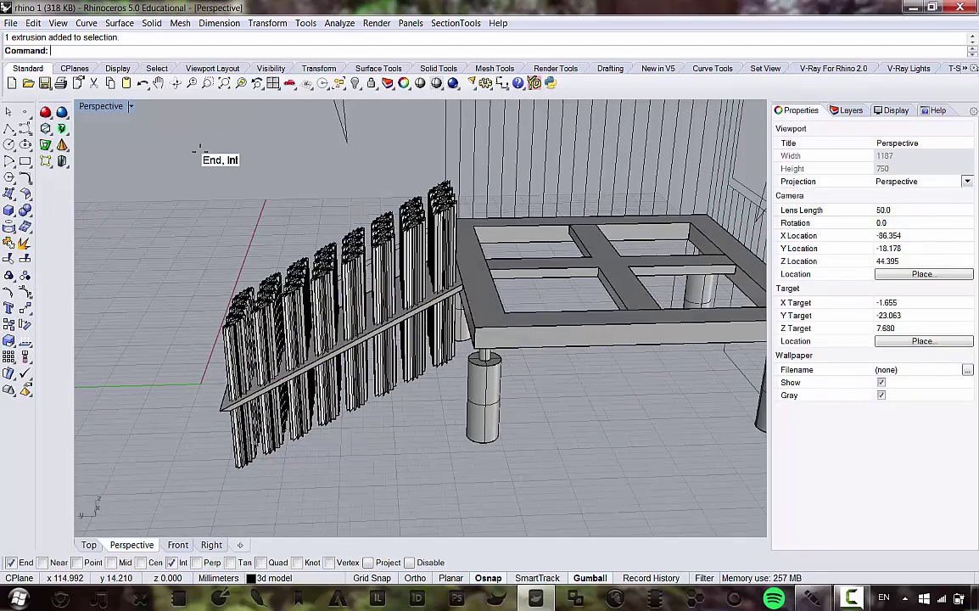
Step: Start a Boolean Difference with the sloped ramp as the solid to subtract from
left_click(27, 211)
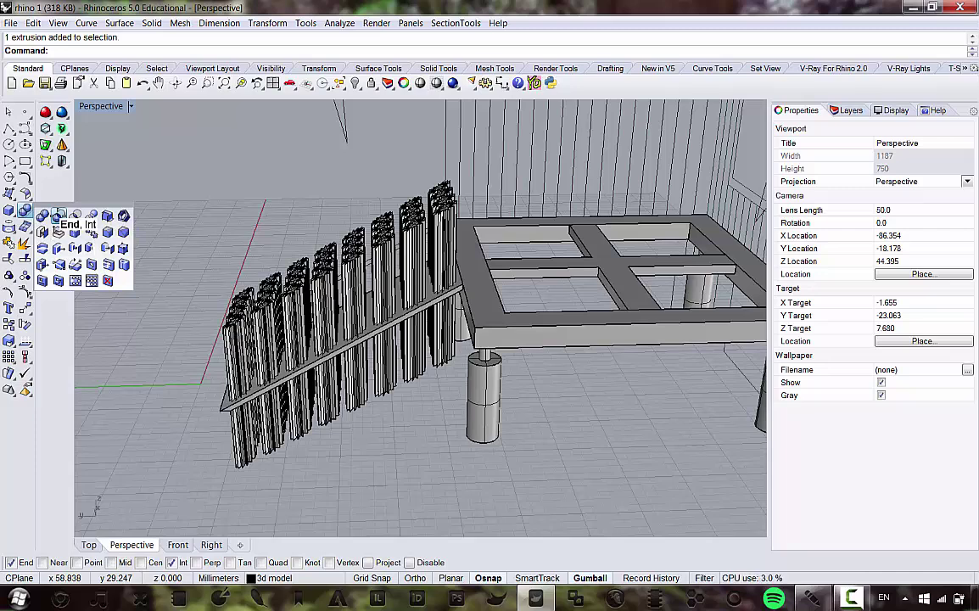
left_click(58, 214)
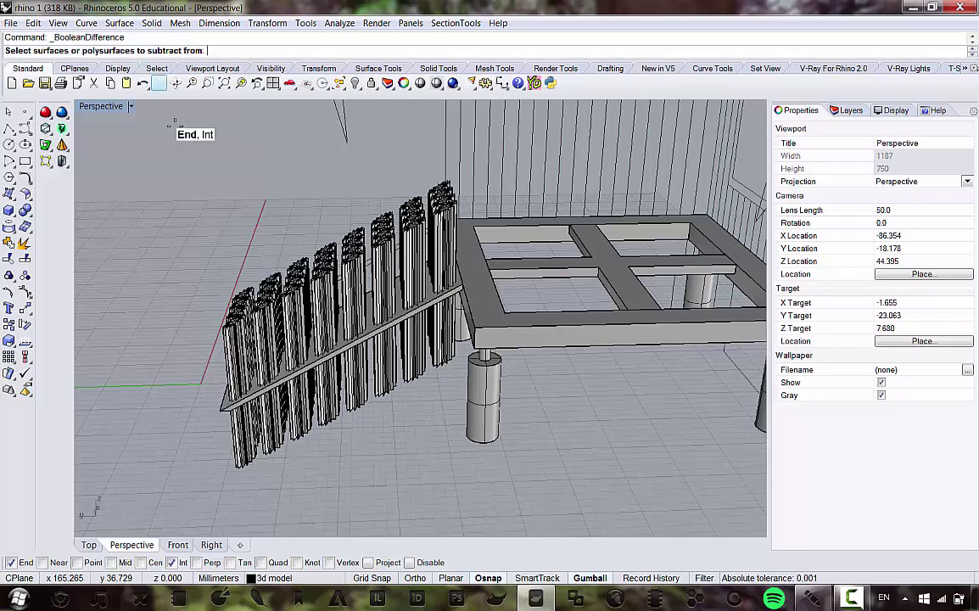
right_click_drag(151, 108, 225, 419)
scroll(225, 419, "up", 5)
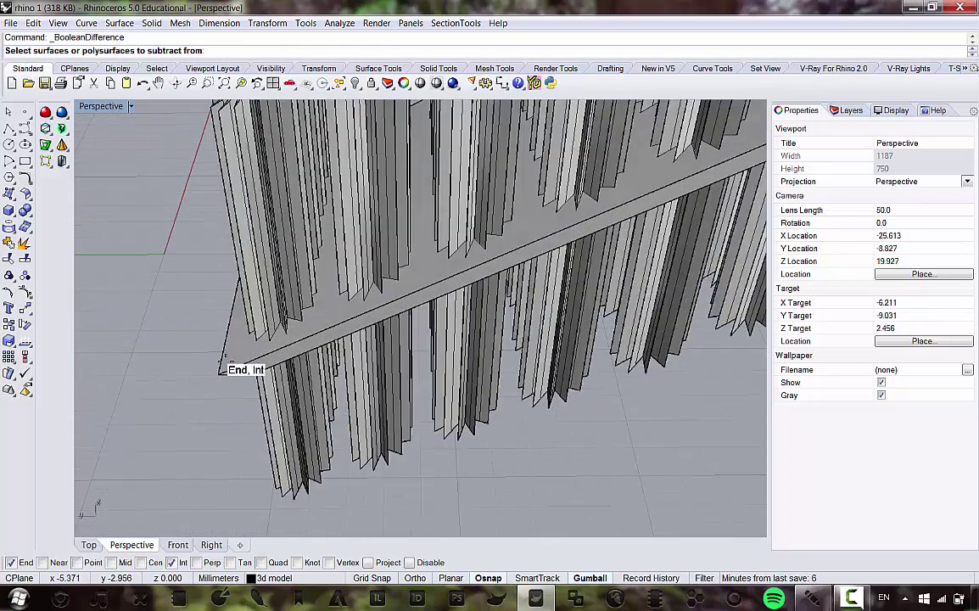
left_click(224, 369)
scroll(224, 365, "down", 5)
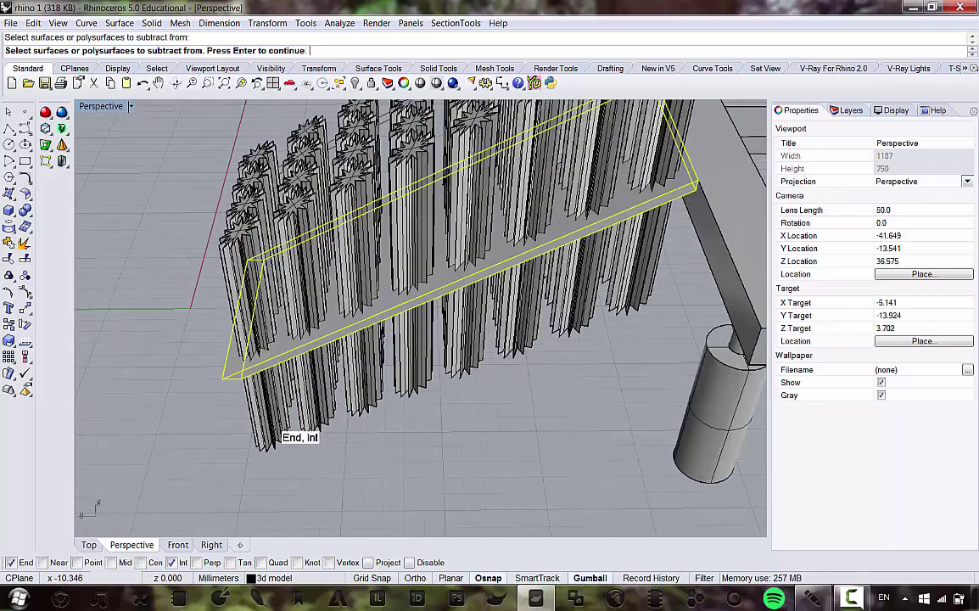
scroll(315, 384, "down", 3)
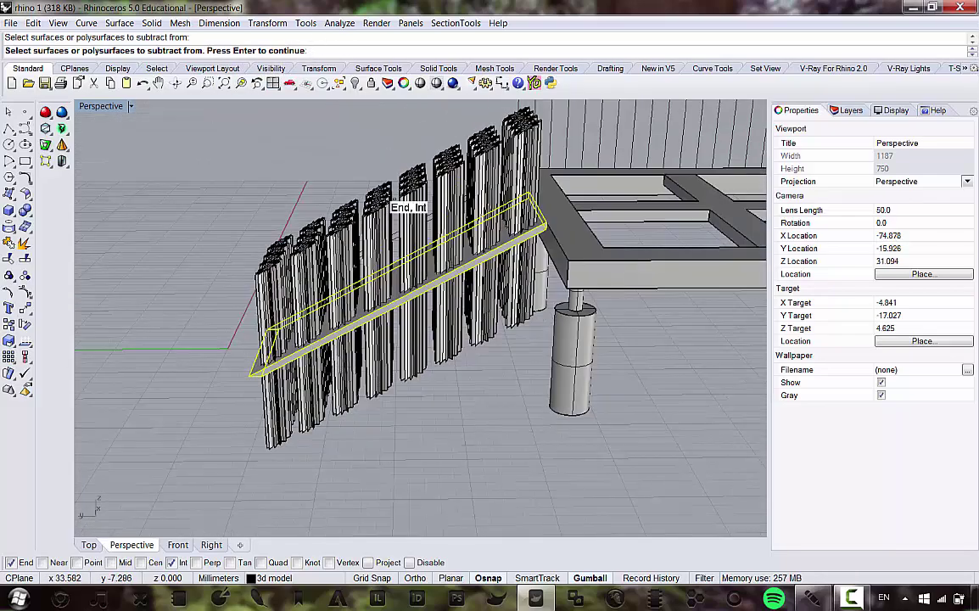
right_click_drag(515, 235, 509, 284)
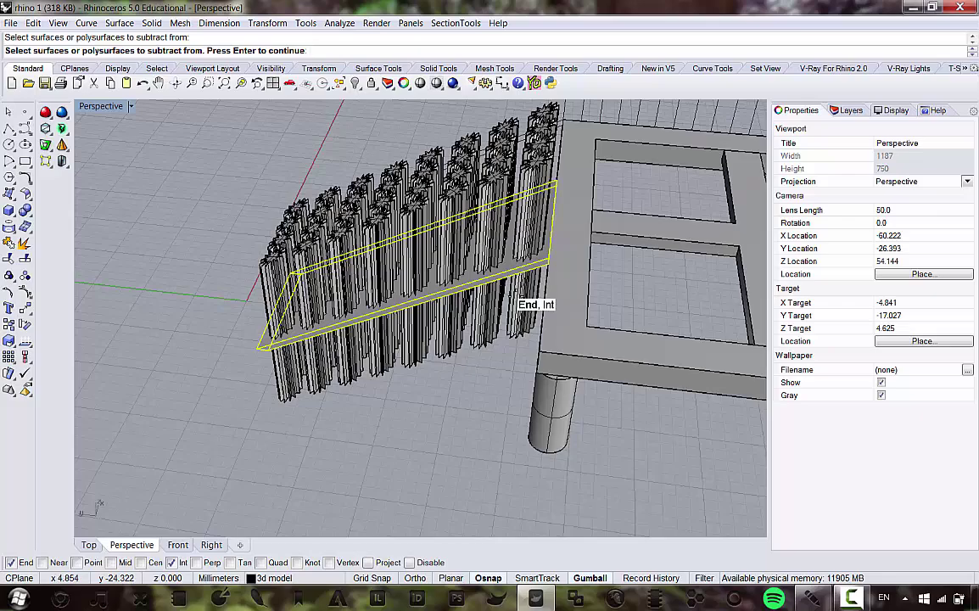
key("Return")
Step: Subtract all the extruded star columns from the ramp to cut star-shaped holes through it
right_click_drag(341, 281, 297, 185)
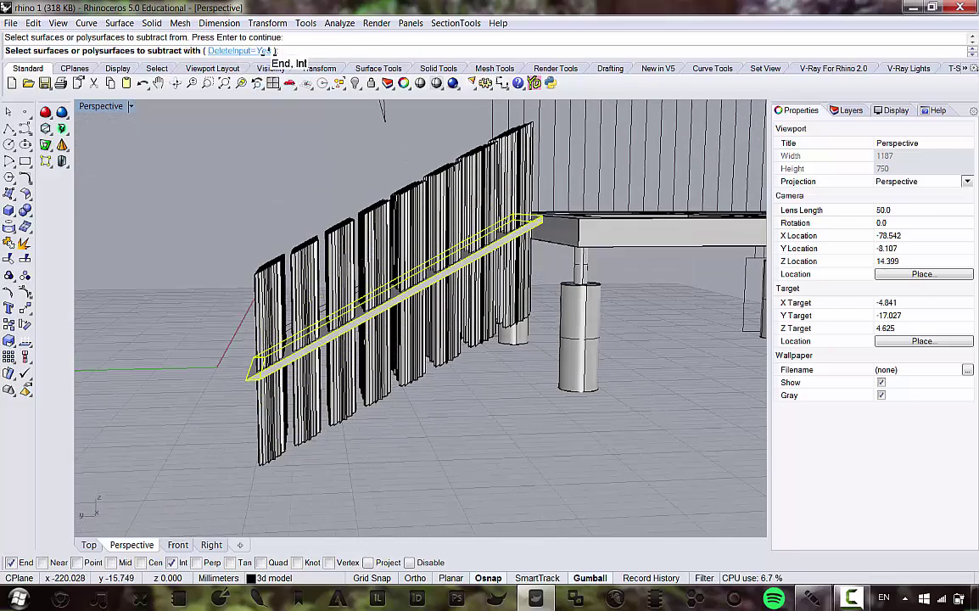
right_click_drag(448, 194, 544, 190)
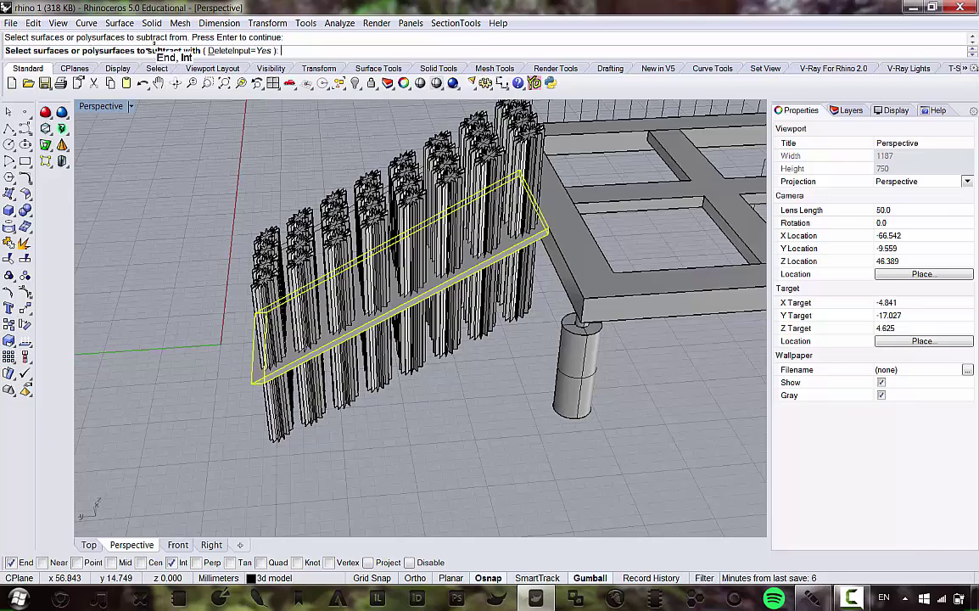
right_click_drag(327, 355, 410, 264)
right_click_drag(394, 337, 397, 362)
left_click_drag(494, 378, 180, 247)
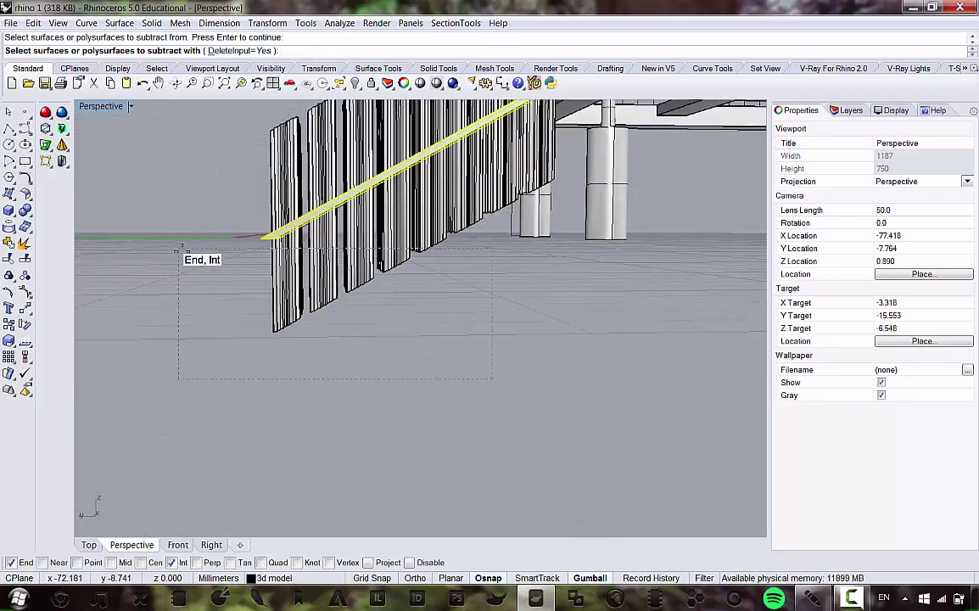
right_click_drag(316, 362, 166, 409, "shift")
left_click_drag(308, 358, 230, 261)
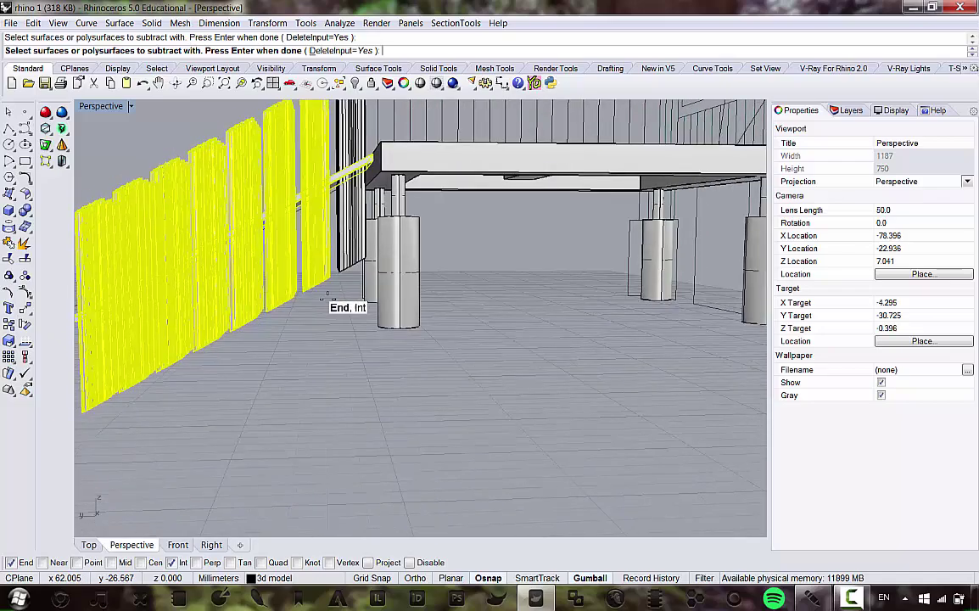
right_click_drag(325, 304, 281, 363, "shift")
right_click_drag(274, 273, 414, 294)
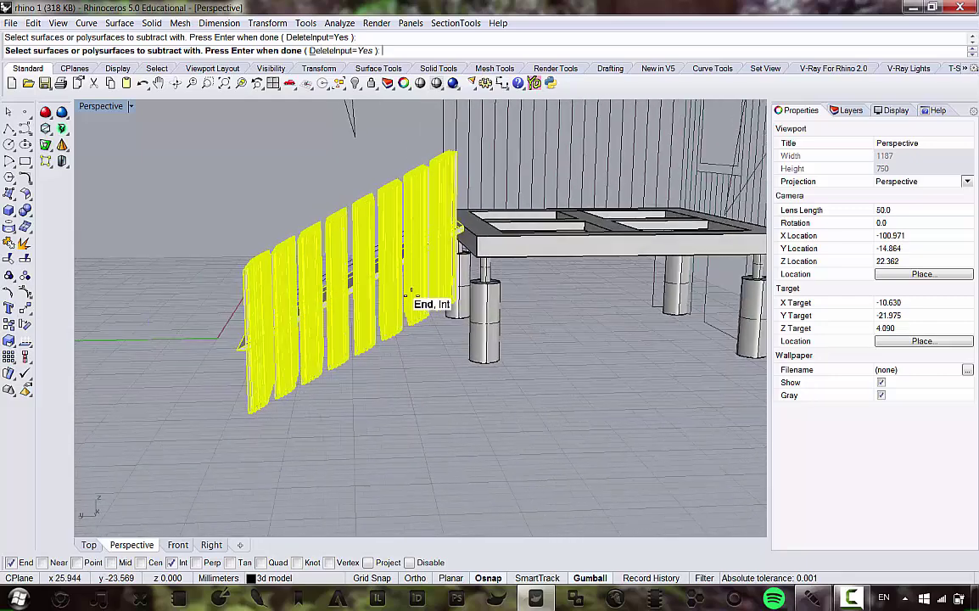
key("Return")
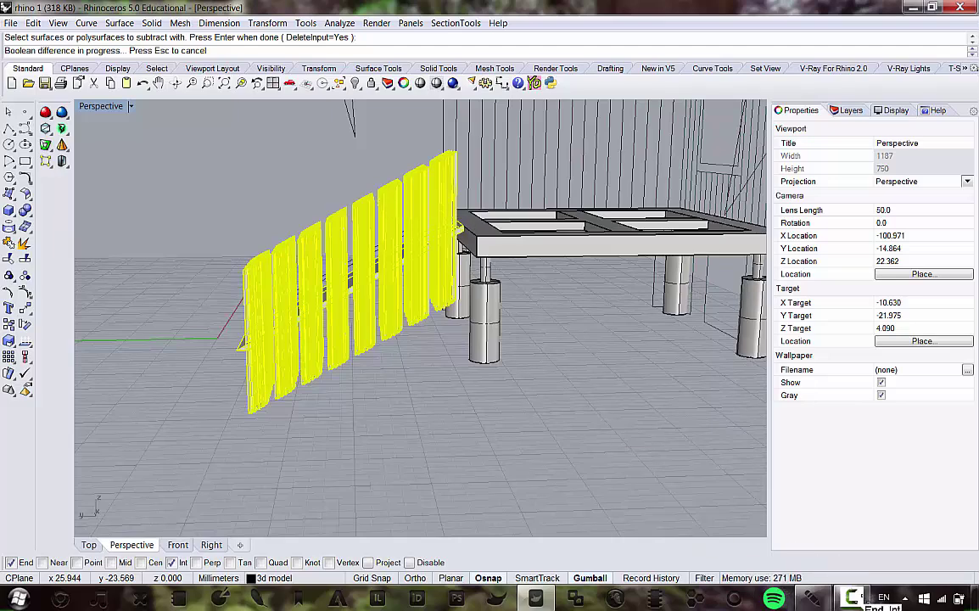
mouse_move(856, 598)
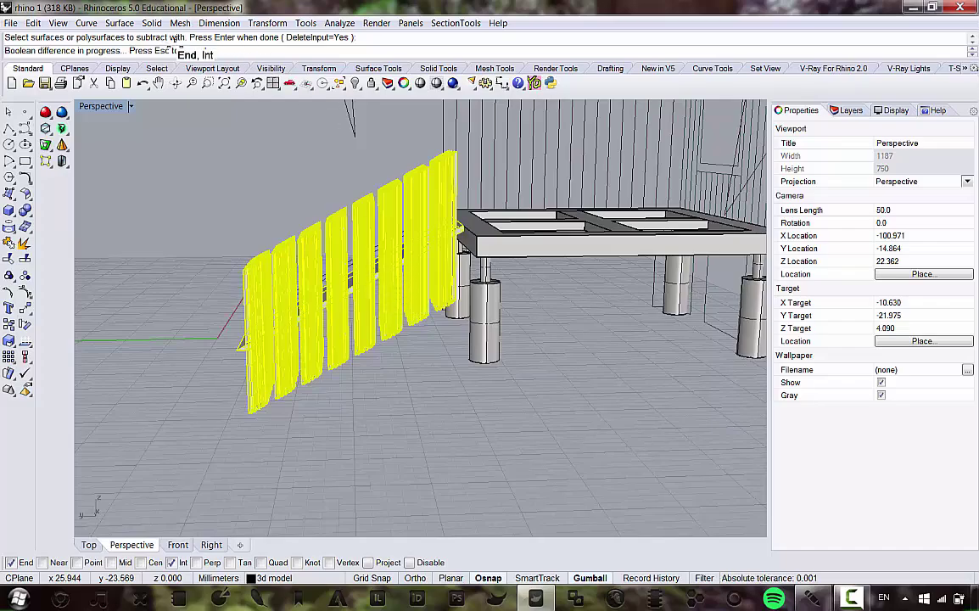
Step: Examine the star-shaped cut-outs in the ramp up close and from several viewing angles
right_click_drag(415, 261, 364, 238)
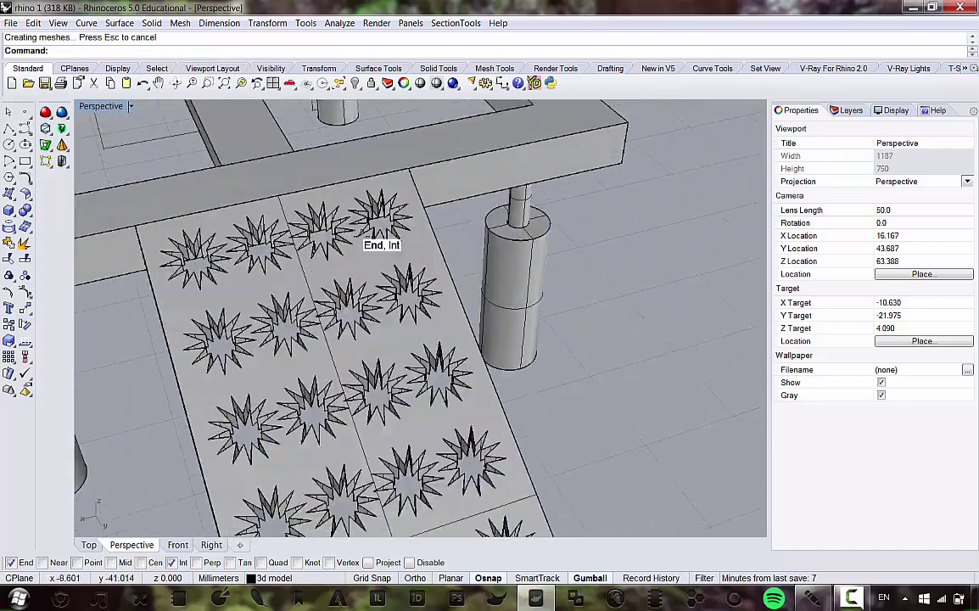
scroll(364, 241, "up", 4)
scroll(368, 253, "down", 8)
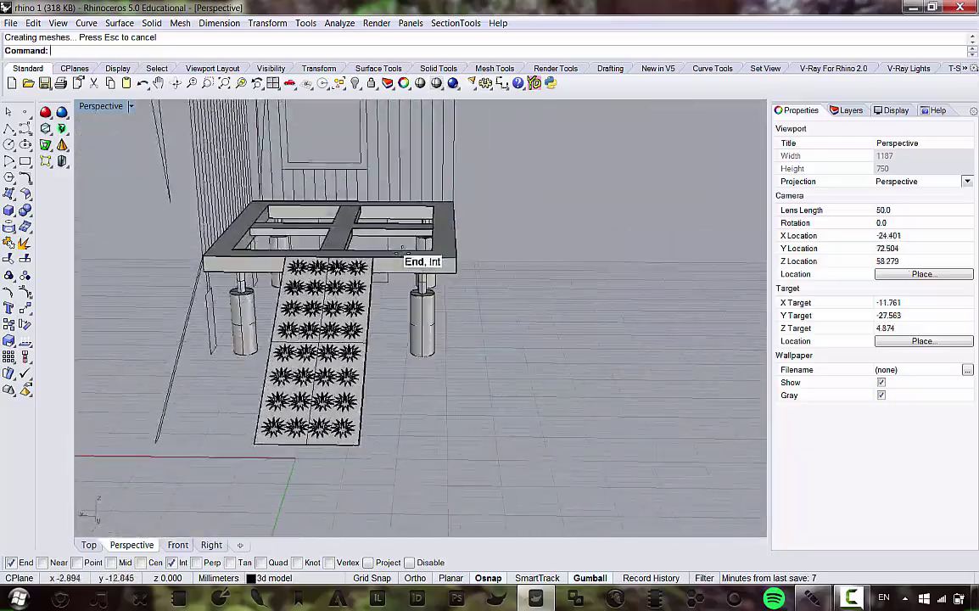
scroll(342, 286, "up", 8)
scroll(372, 308, "up", 6)
right_click_drag(342, 287, 398, 329)
scroll(372, 308, "down", 8)
scroll(386, 335, "down", 6)
scroll(387, 332, "up", 6)
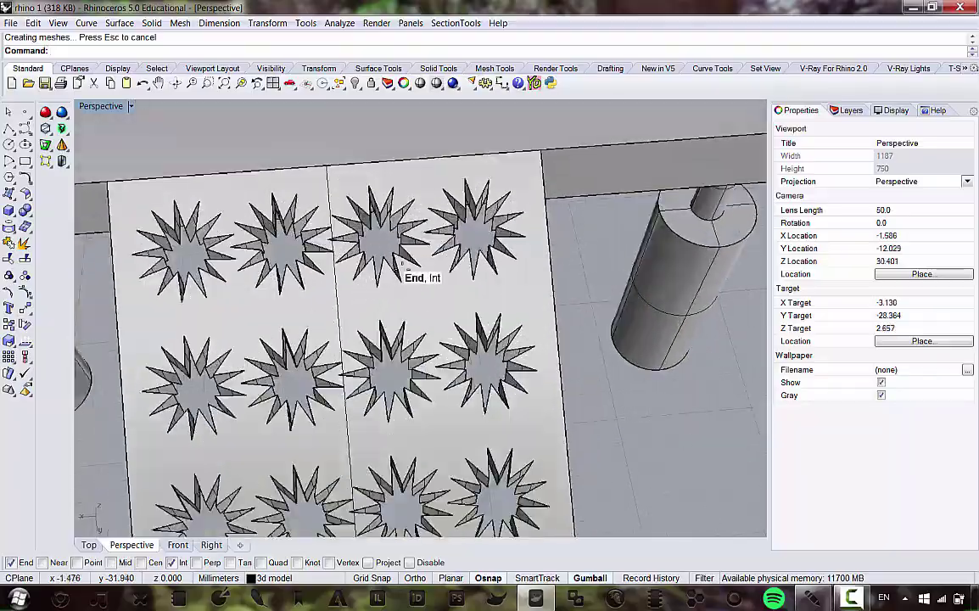
scroll(396, 267, "down", 12)
right_click_drag(396, 267, 360, 304)
scroll(524, 315, "up", 8)
right_click_drag(334, 251, 487, 234)
scroll(454, 221, "up", 9)
scroll(477, 238, "down", 12)
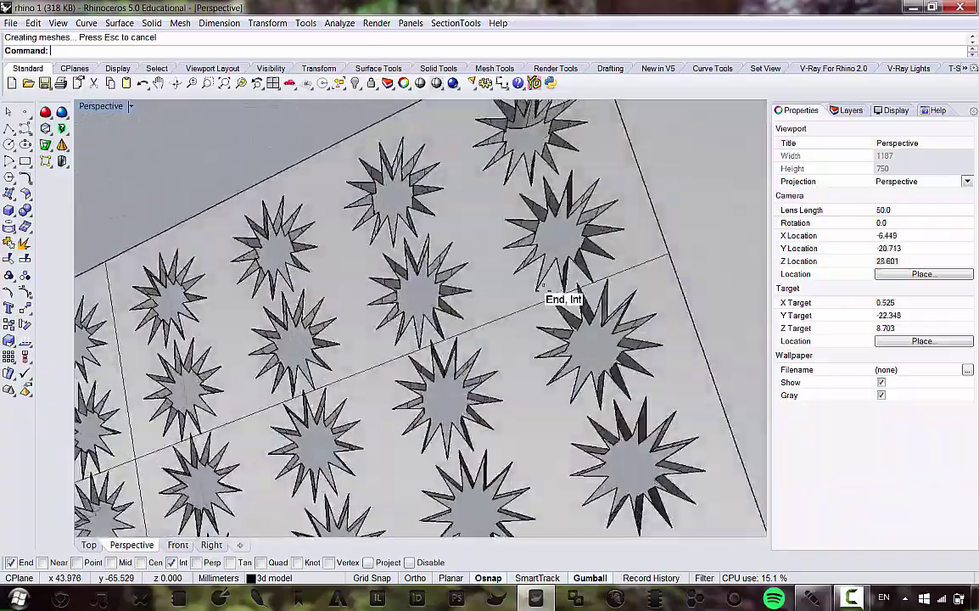
Step: Examine how the perforated ramp meets the platform frame, and view it together with the whole model from above
right_click_drag(541, 287, 619, 218)
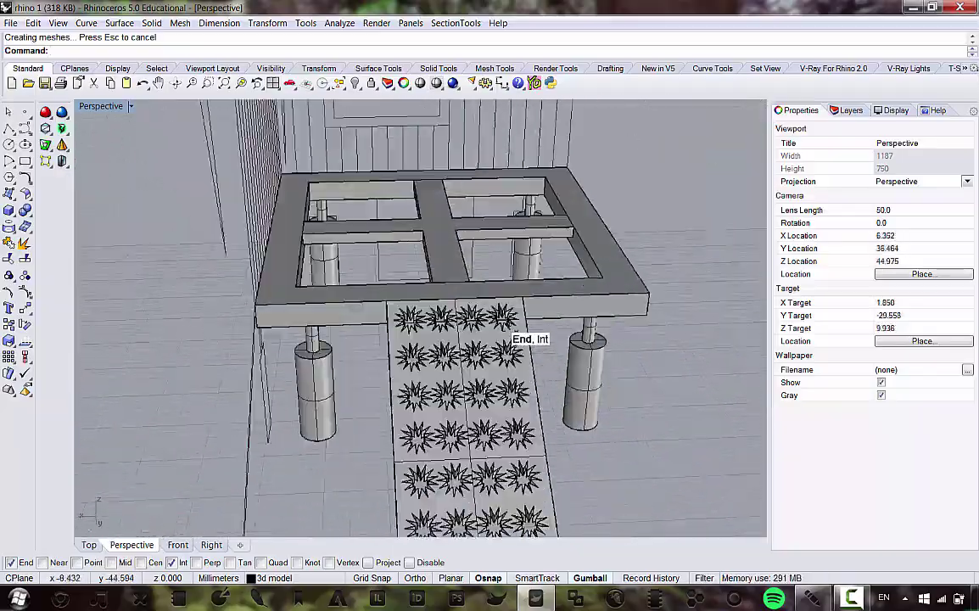
right_click_drag(509, 326, 499, 409)
scroll(472, 307, "up", 7)
right_click_drag(472, 307, 421, 251)
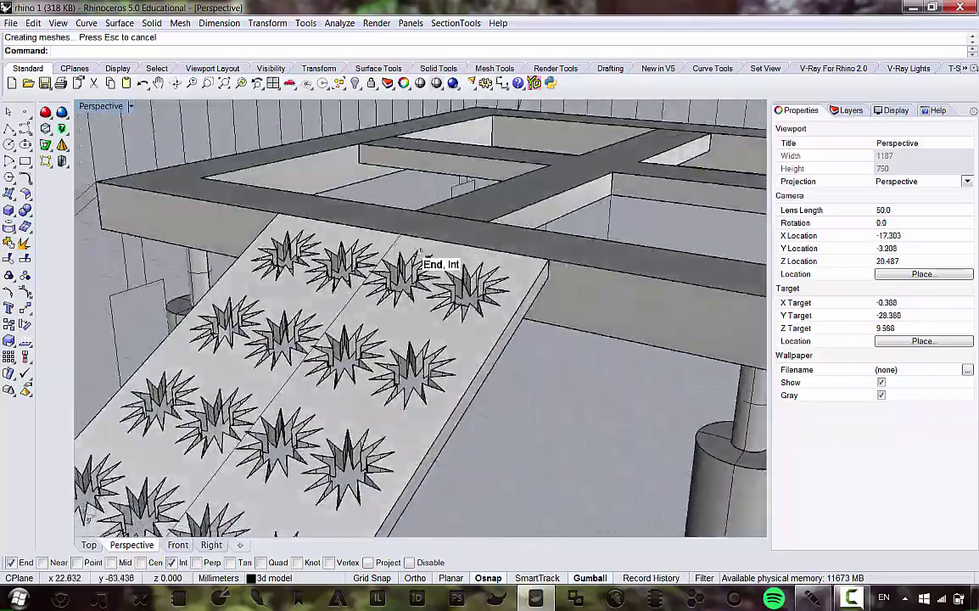
scroll(422, 259, "down", 6)
right_click_drag(352, 360, 346, 202)
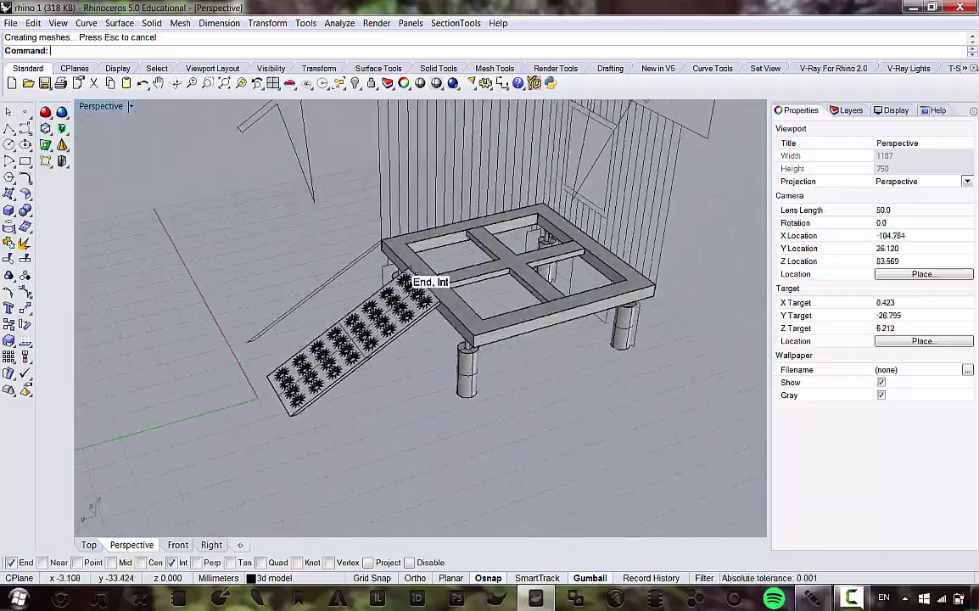
scroll(459, 266, "up", 4)
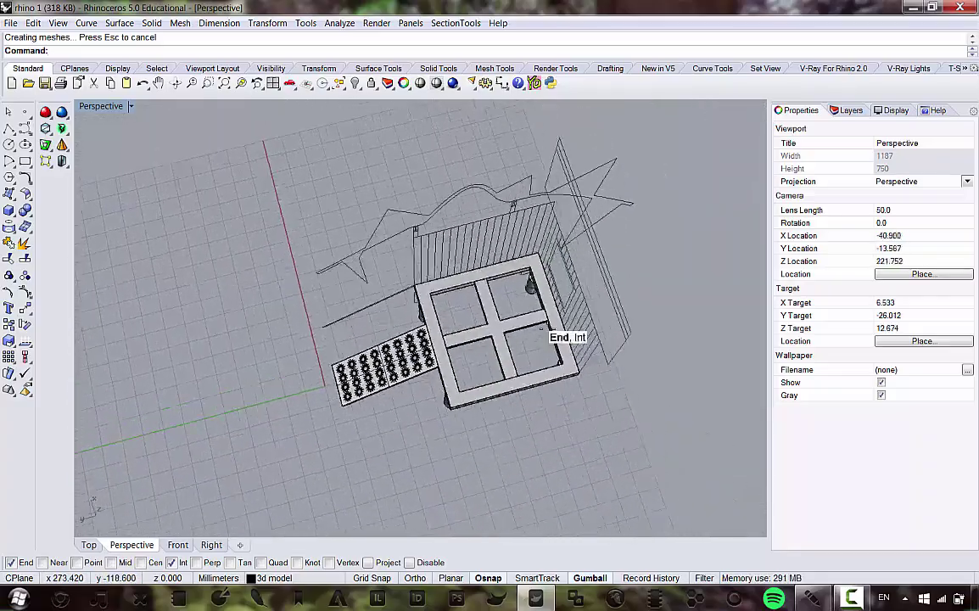
scroll(446, 417, "down", 4)
right_click_drag(525, 342, 558, 287)
scroll(448, 403, "up", 5)
scroll(423, 332, "down", 5)
scroll(511, 313, "up", 8)
right_click_drag(511, 313, 388, 318)
scroll(442, 305, "down", 4)
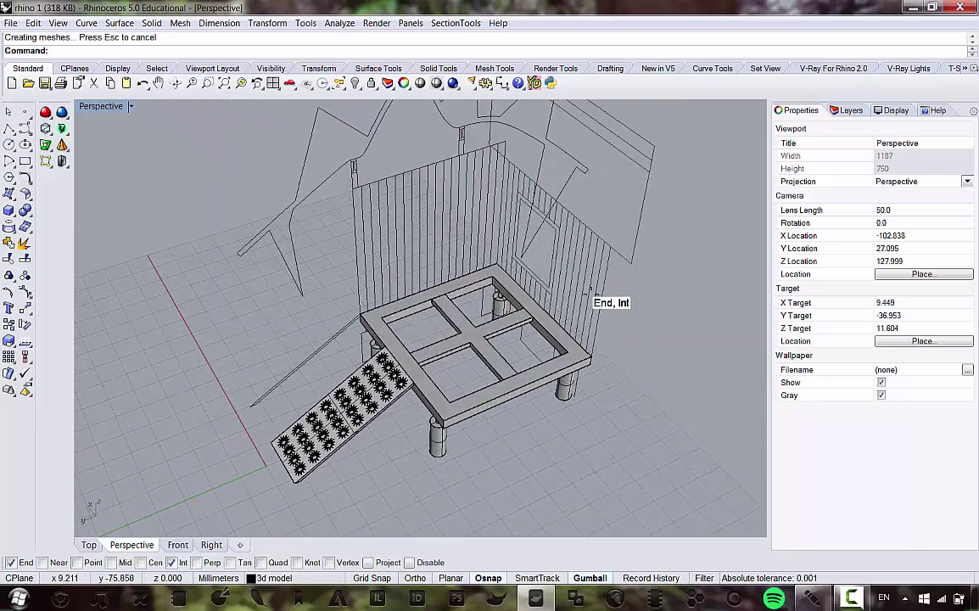
Step: Select the perforated ramp and inspect it from a low angle beneath the platform frame
right_click_drag(591, 291, 571, 337)
scroll(333, 331, "up", 5)
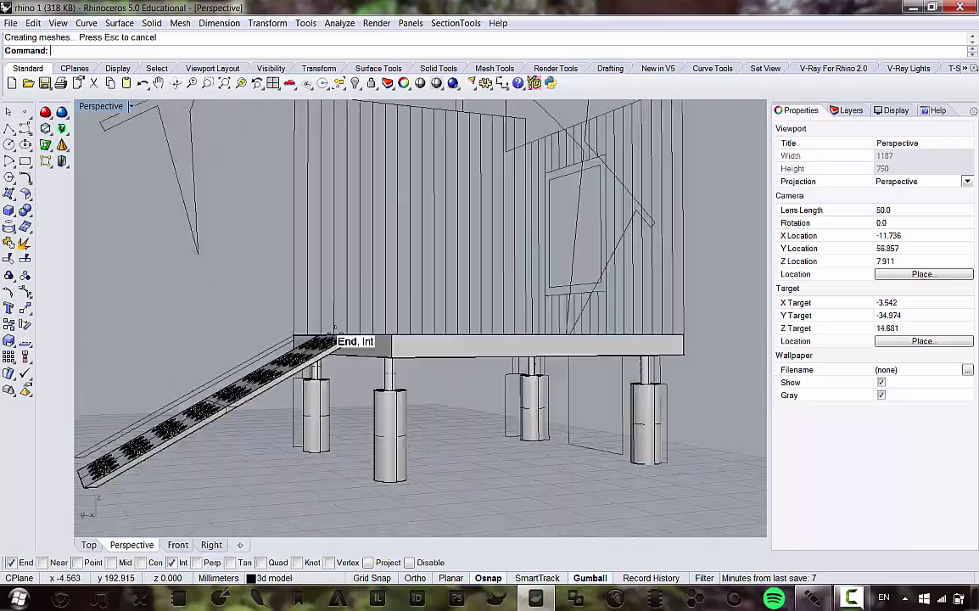
right_click_drag(333, 337, 426, 389)
scroll(479, 452, "up", 3)
left_click(476, 373)
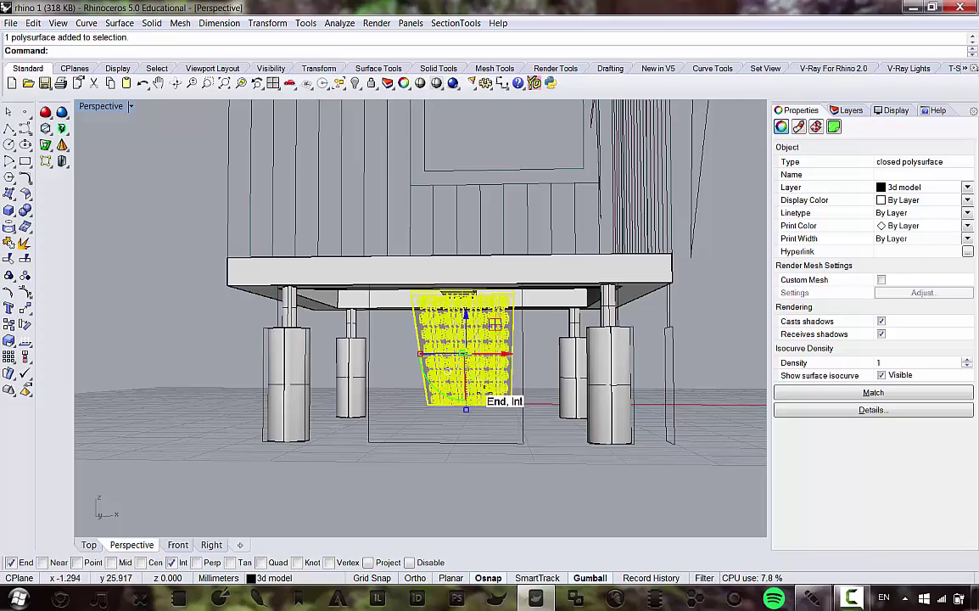
scroll(474, 357, "up", 5)
scroll(468, 331, "down", 12)
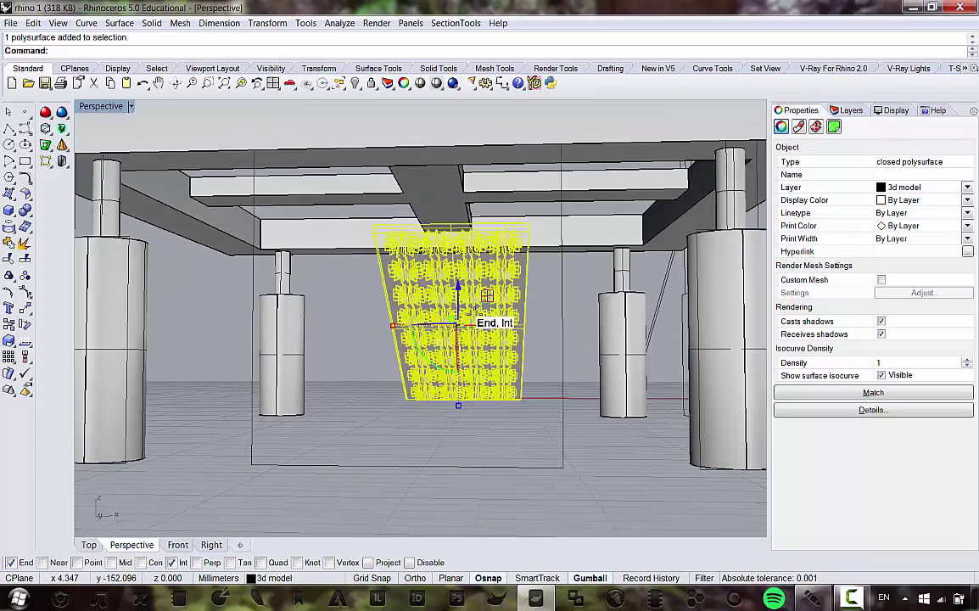
Step: Deselect the ramp and switch to the four-viewport layout, with the front view framing the ramp and the platform's legs
left_click(484, 373)
right_click_drag(484, 372, 494, 337)
scroll(494, 338, "up", 4)
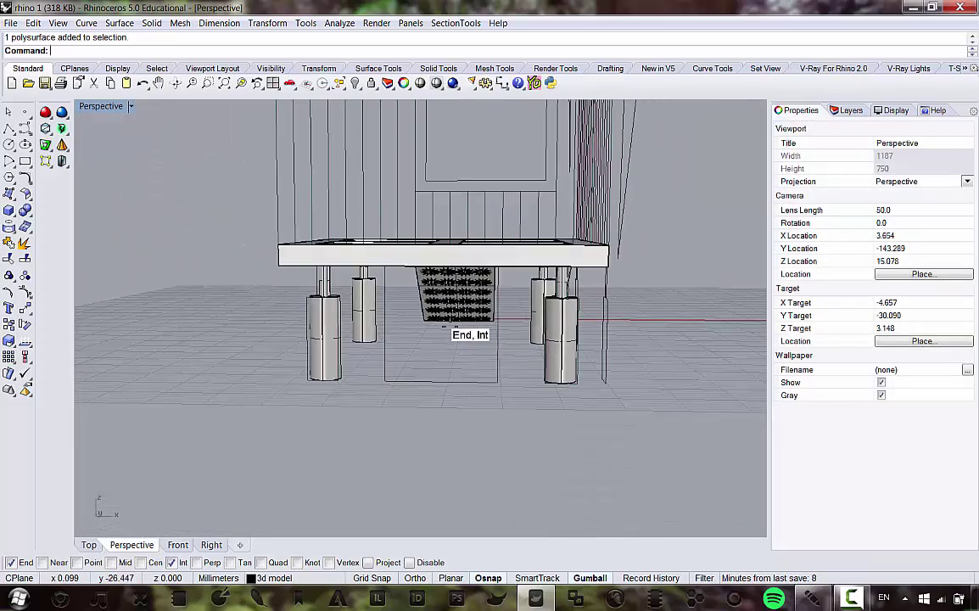
double_click(95, 105)
scroll(263, 369, "up", 5)
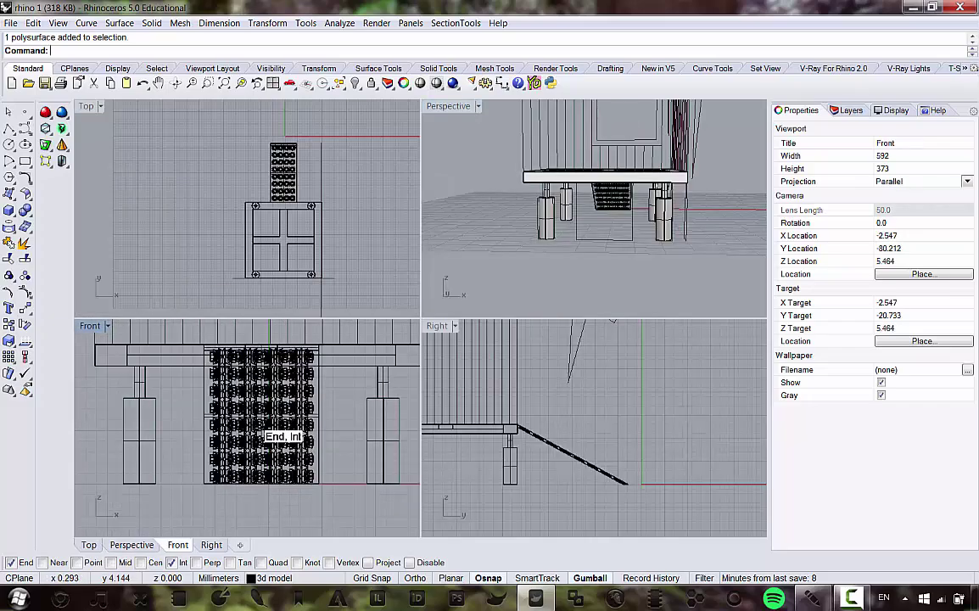
scroll(271, 407, "down", 6)
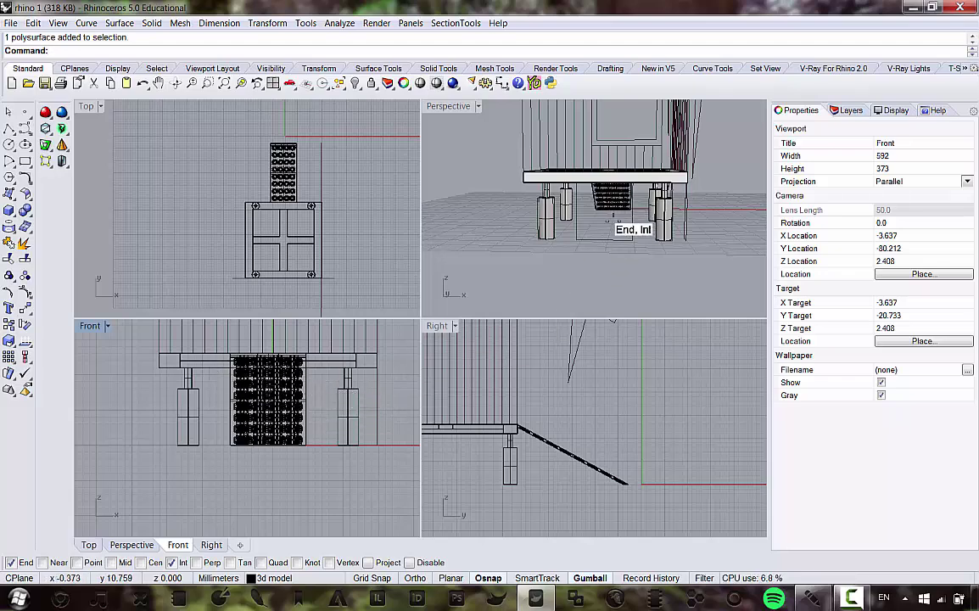
Step: Select only the perforated ramp and place a duplicate of it beside the model in the front view
right_click_drag(612, 216, 613, 189)
scroll(606, 204, "up", 7)
left_click(611, 180)
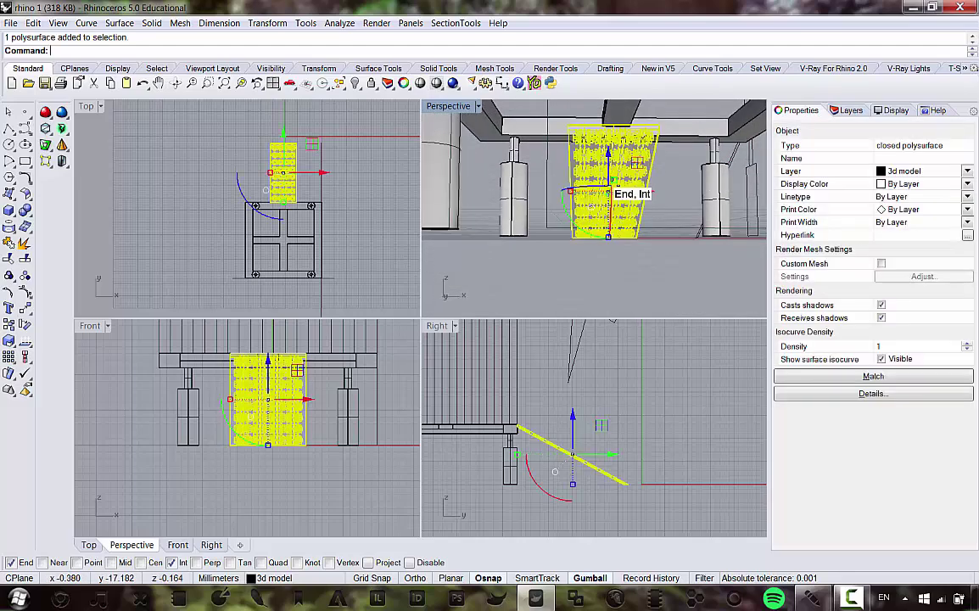
scroll(560, 212, "down", 3)
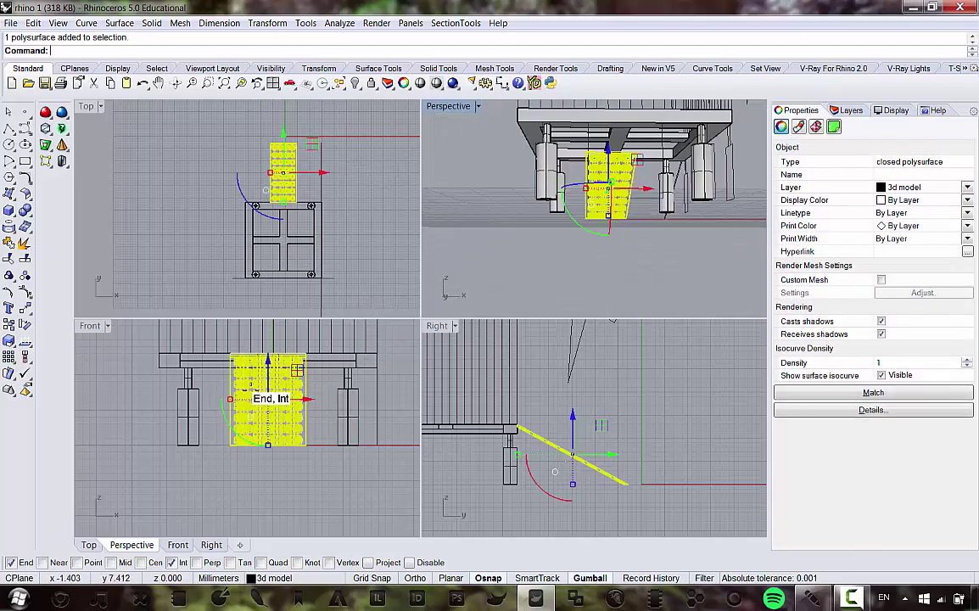
right_click_drag(585, 186, 613, 222)
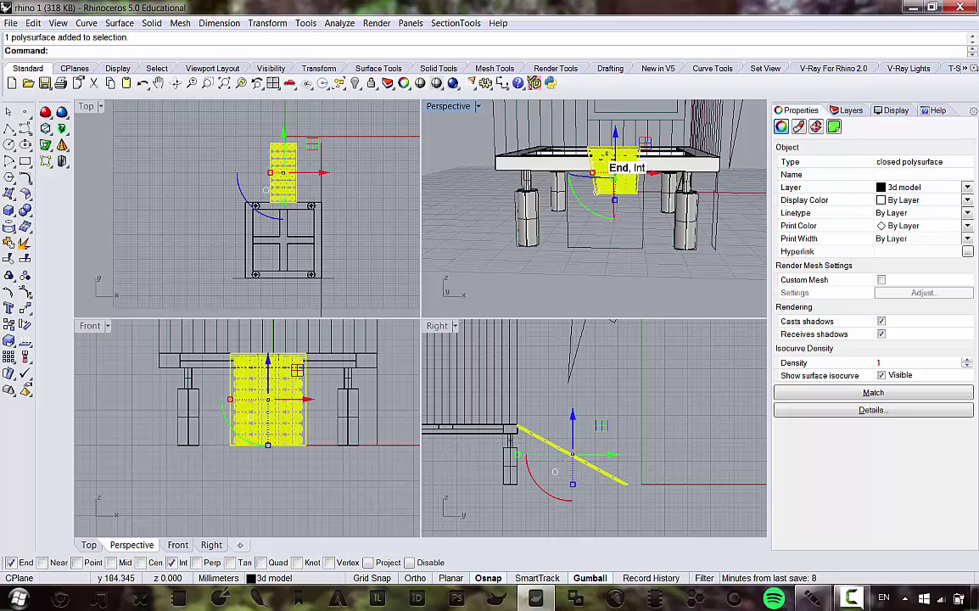
scroll(606, 169, "down", 3)
scroll(331, 382, "down", 4)
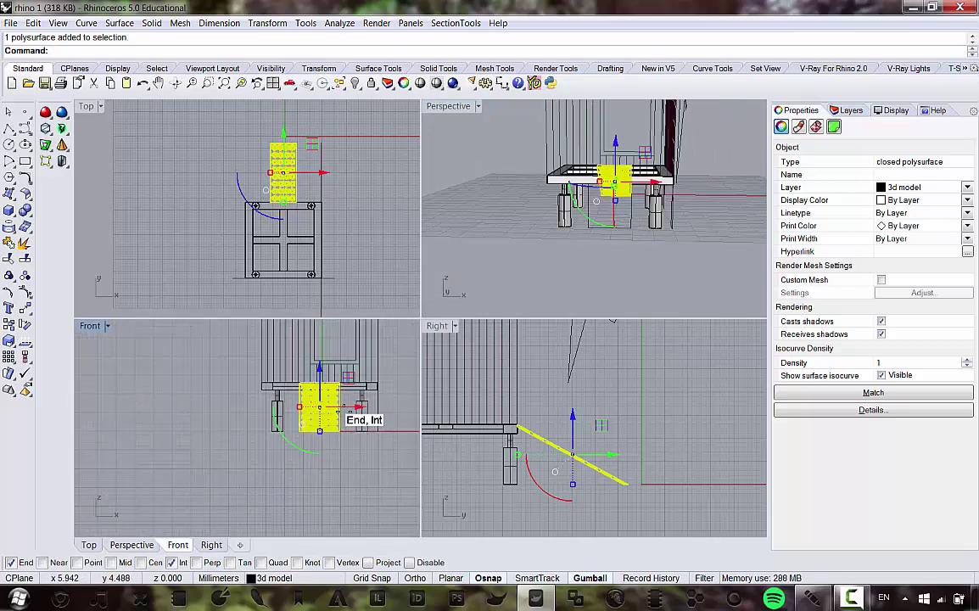
left_click_drag(354, 405, 218, 404, "alt")
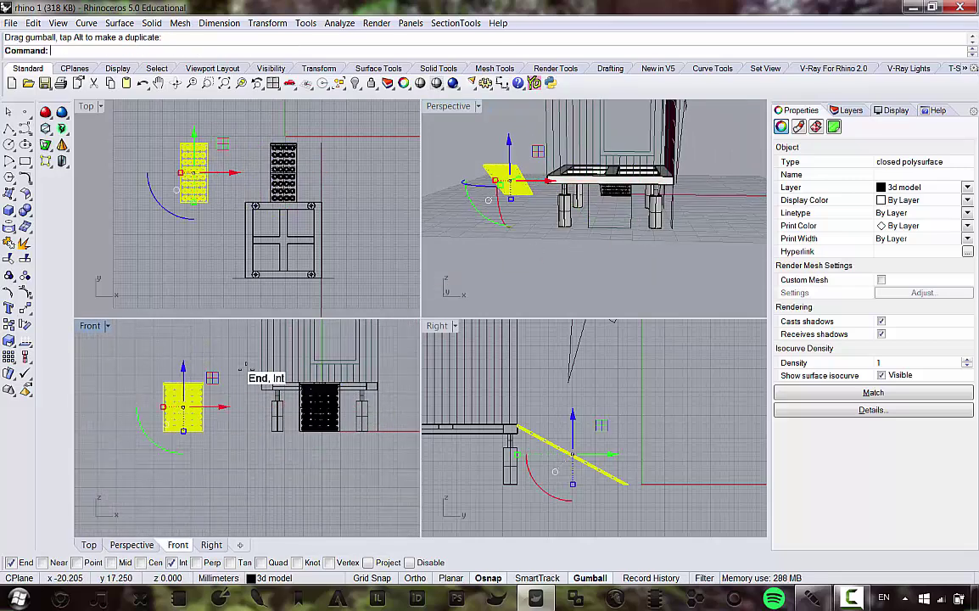
left_click(245, 369)
Step: Undo the duplication of the ramp after comparing the copy with the original in the front view
scroll(323, 398, "up", 3)
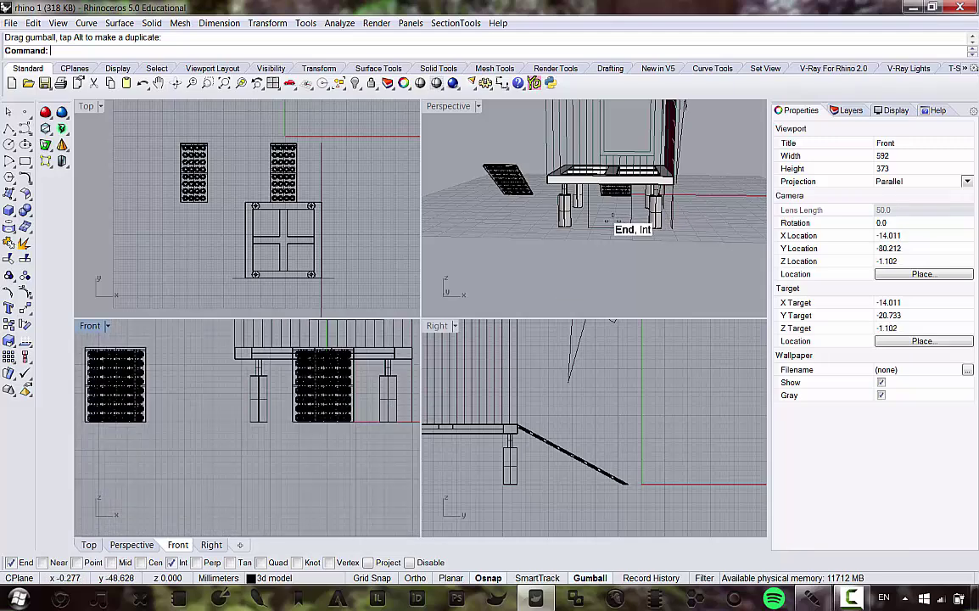
left_click(613, 221)
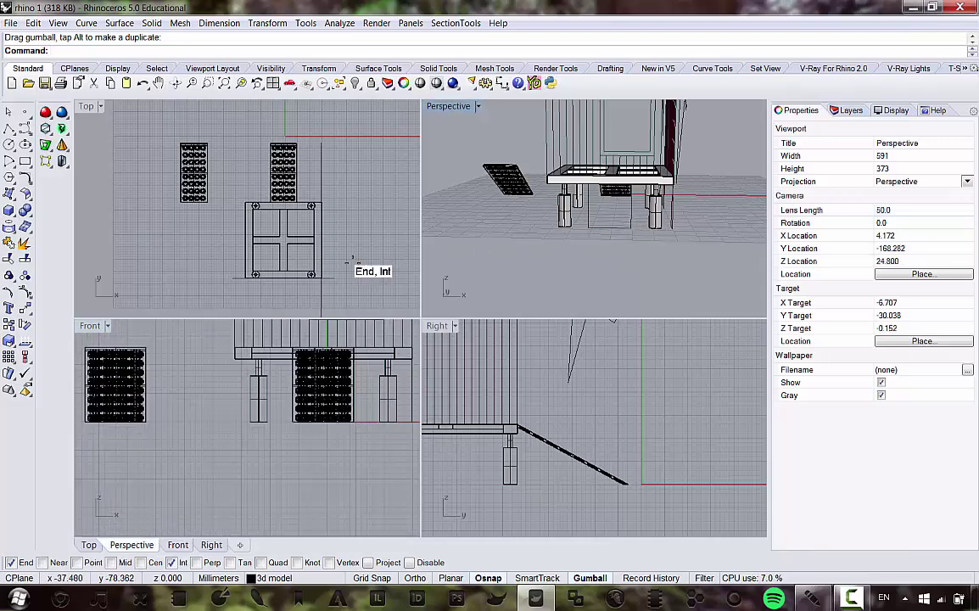
scroll(274, 383, "up", 5)
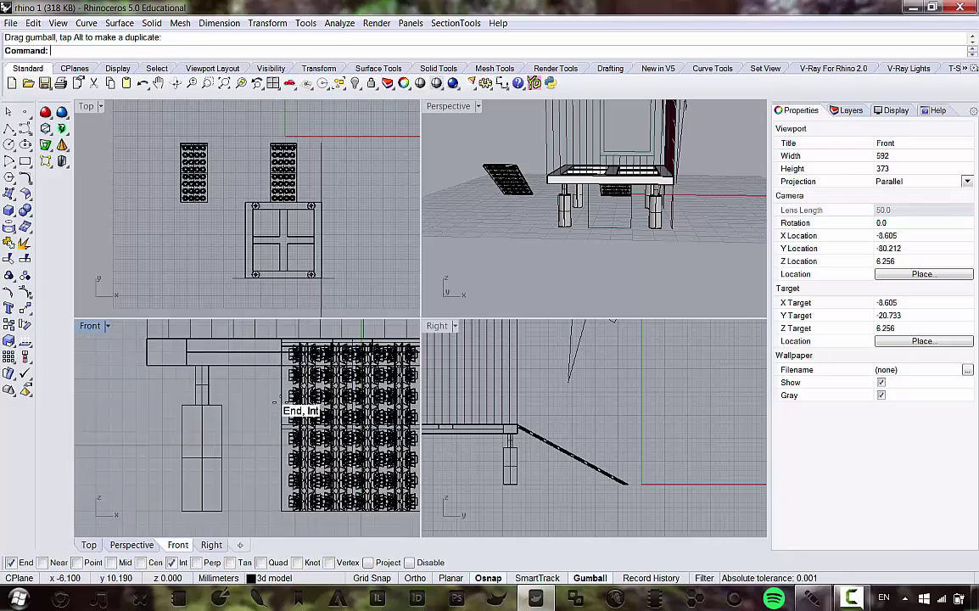
scroll(280, 374, "down", 3)
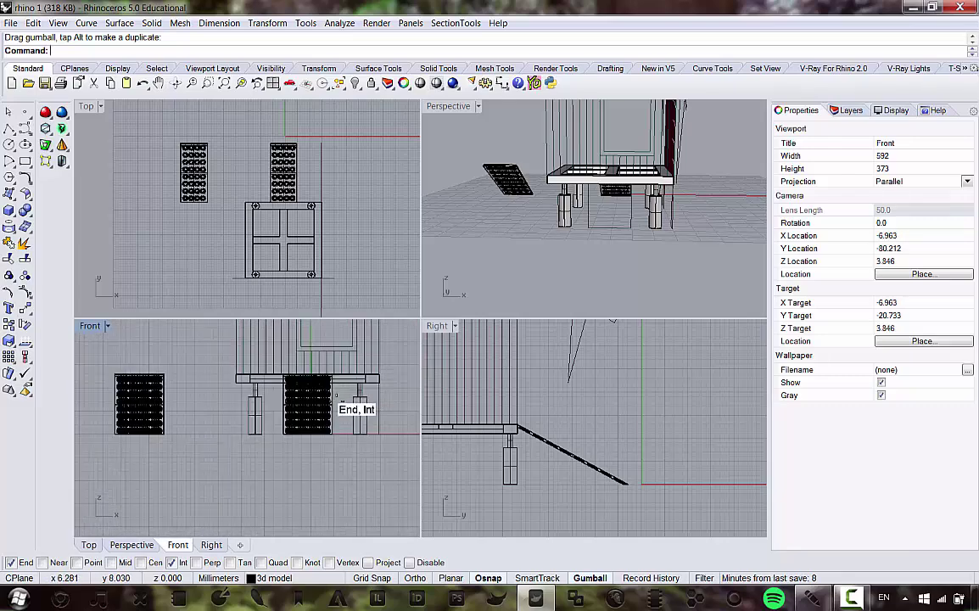
key("ctrl+z")
Step: Select the perforated ramp together with the platform's outer frame and place a duplicate of both well clear of the model along X
scroll(616, 255, "up", 5)
left_click(612, 193)
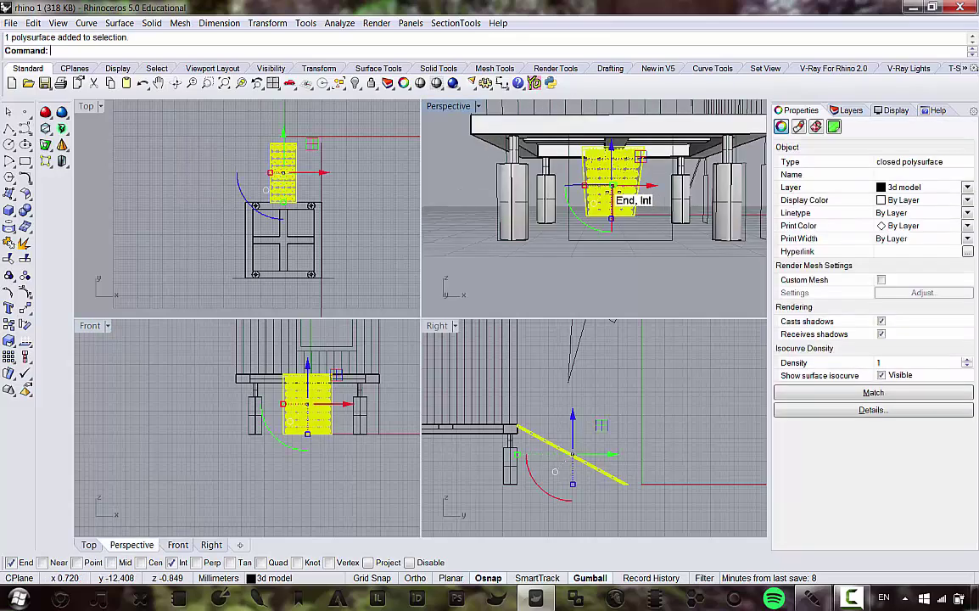
left_click(492, 123, "shift")
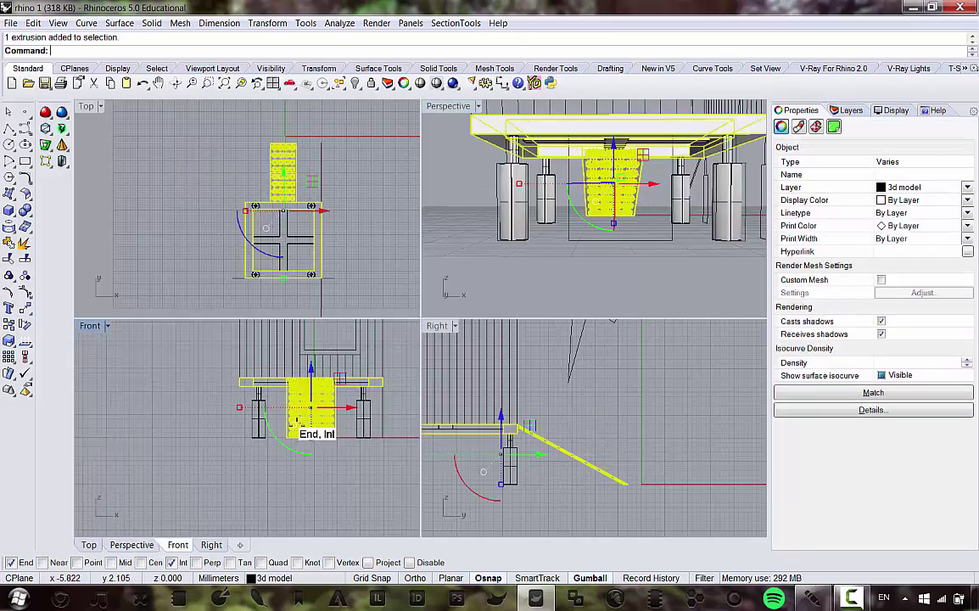
scroll(297, 421, "down", 2)
right_click_drag(614, 132, 578, 187)
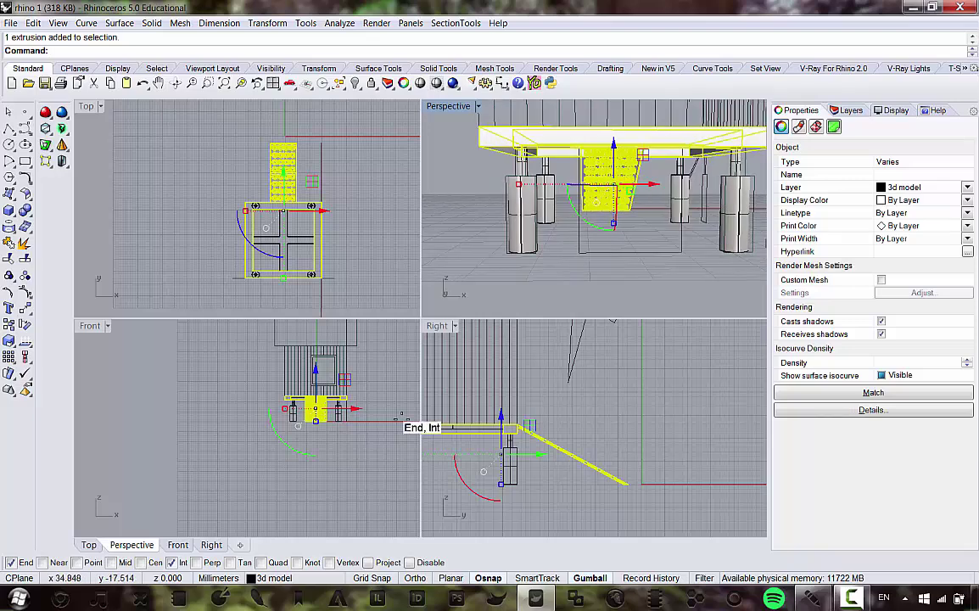
left_click_drag(354, 408, 240, 452)
key("alt")
left_click(236, 450)
Step: Maximize the front viewport and frame the duplicated platform frame and ramp
scroll(193, 421, "up", 4)
scroll(208, 393, "up", 5)
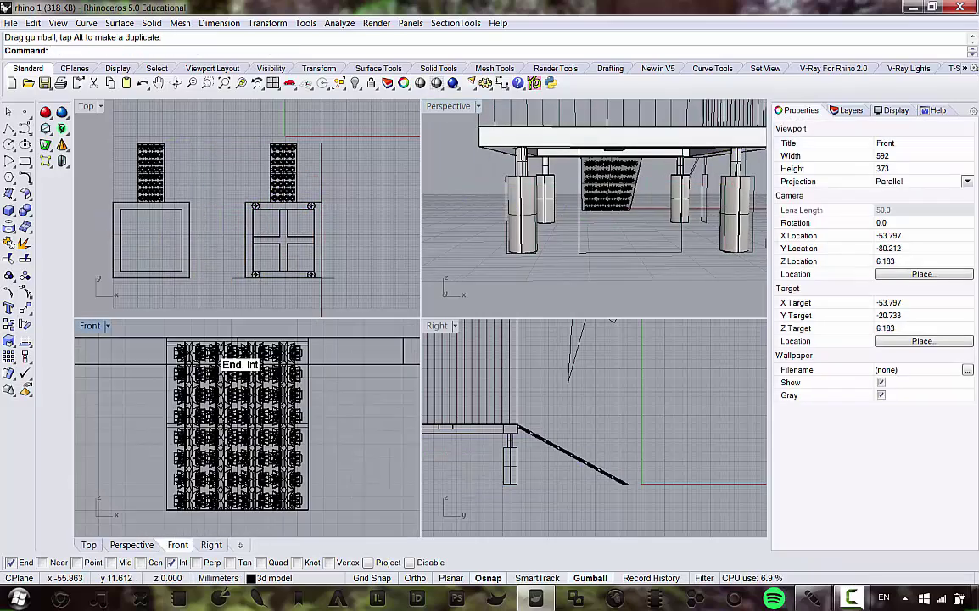
double_click(88, 326)
scroll(416, 331, "down", 5)
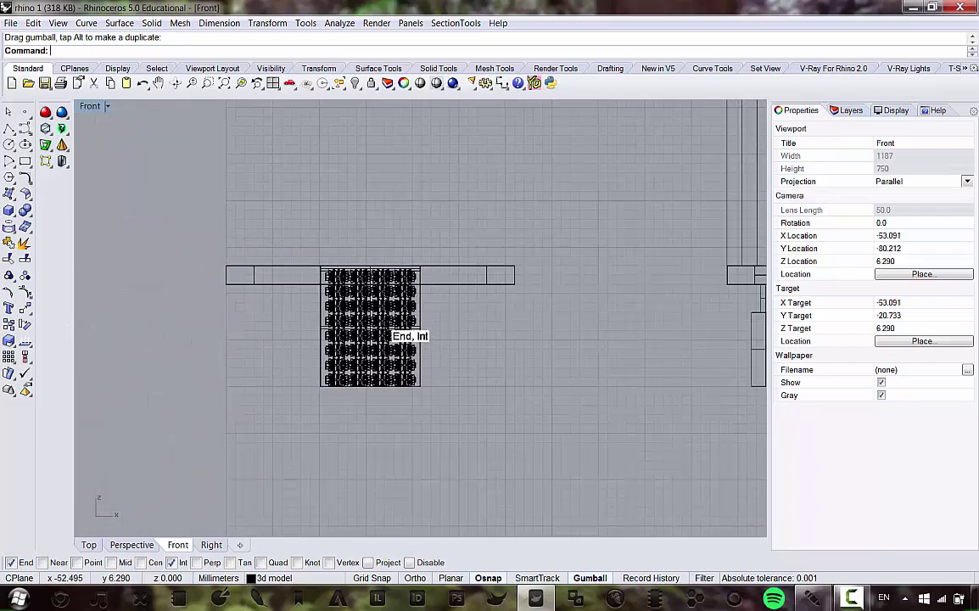
Step: Inspect the duplicated frame and ramp in Shaded display mode, and return the front viewport to Wireframe
left_click(56, 23)
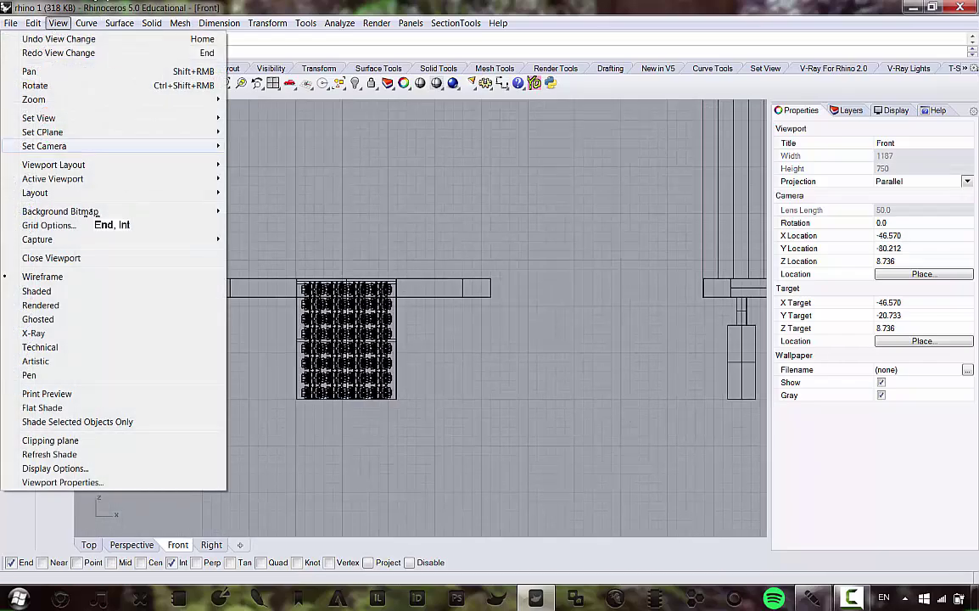
left_click(38, 287)
scroll(295, 278, "up", 3)
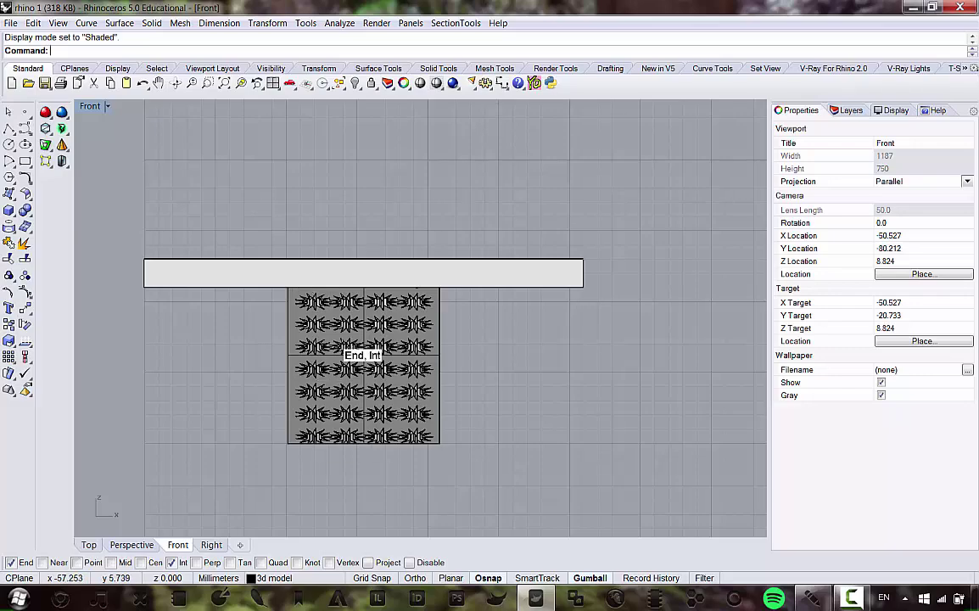
scroll(342, 346, "down", 12)
scroll(383, 310, "up", 6)
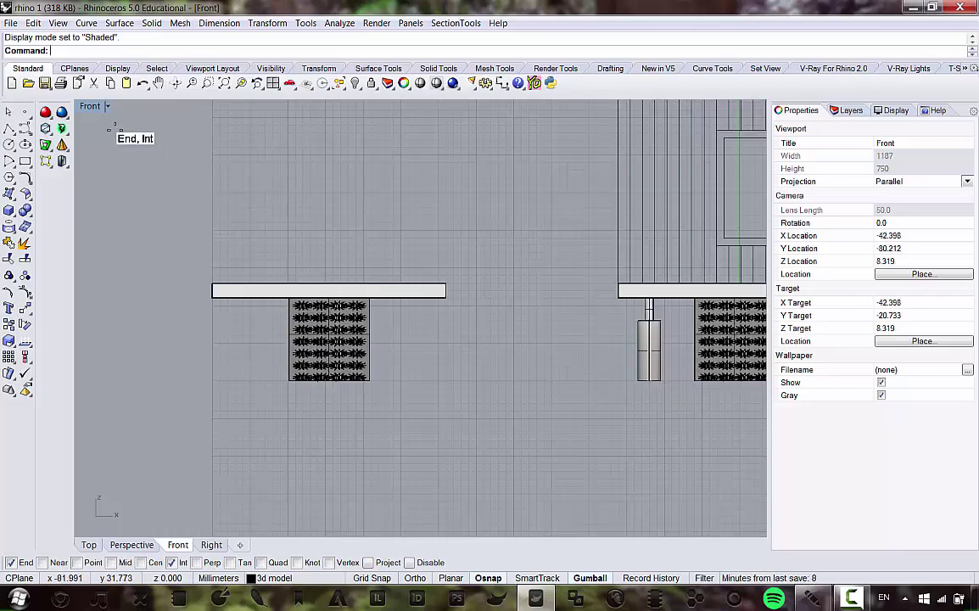
left_click(56, 23)
left_click(38, 275)
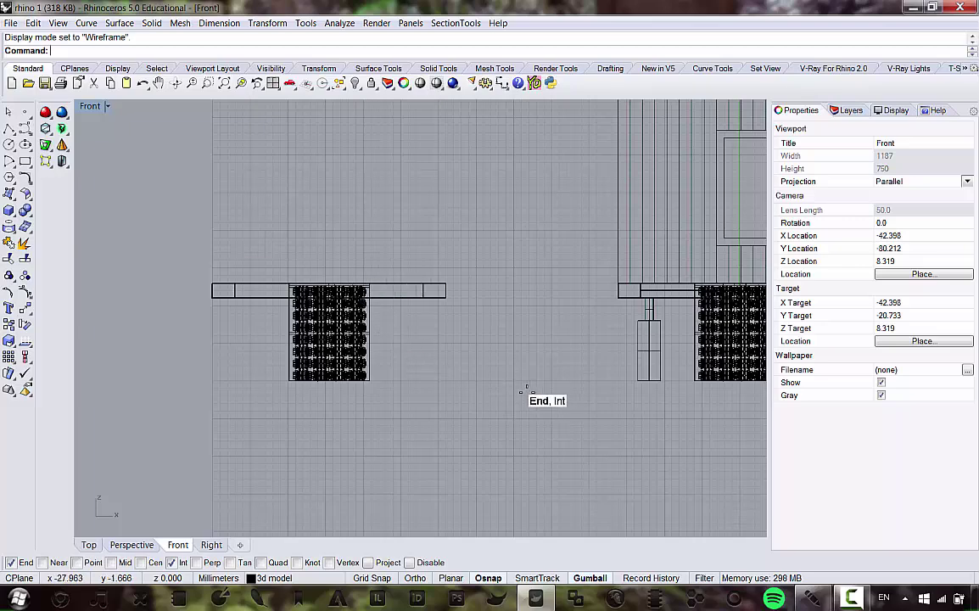
Step: Dismiss the update notification and select the duplicated platform frame and ramp in the front view
right_click_drag(521, 392, 501, 396)
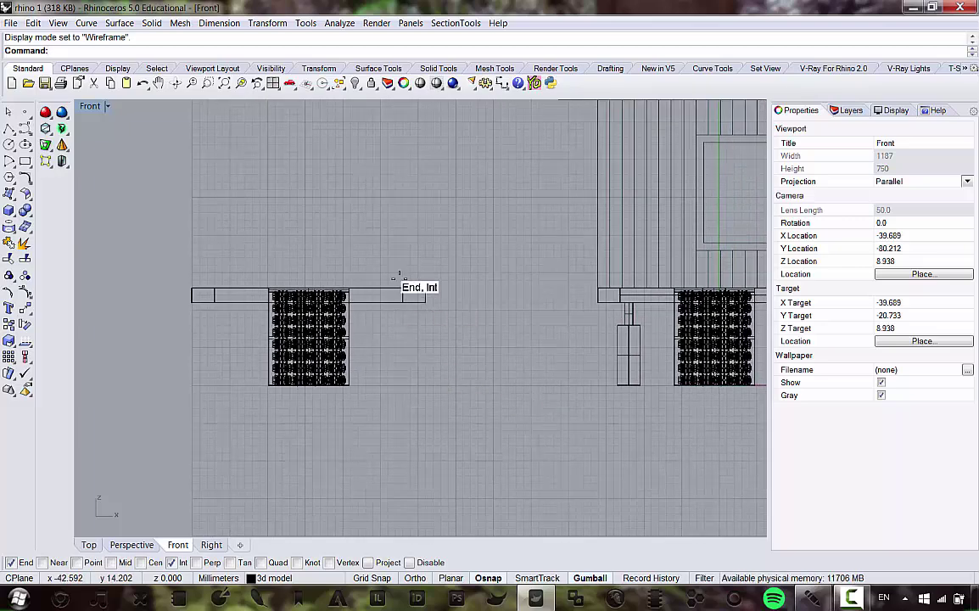
right_click_drag(384, 301, 412, 302)
scroll(297, 301, "up", 5)
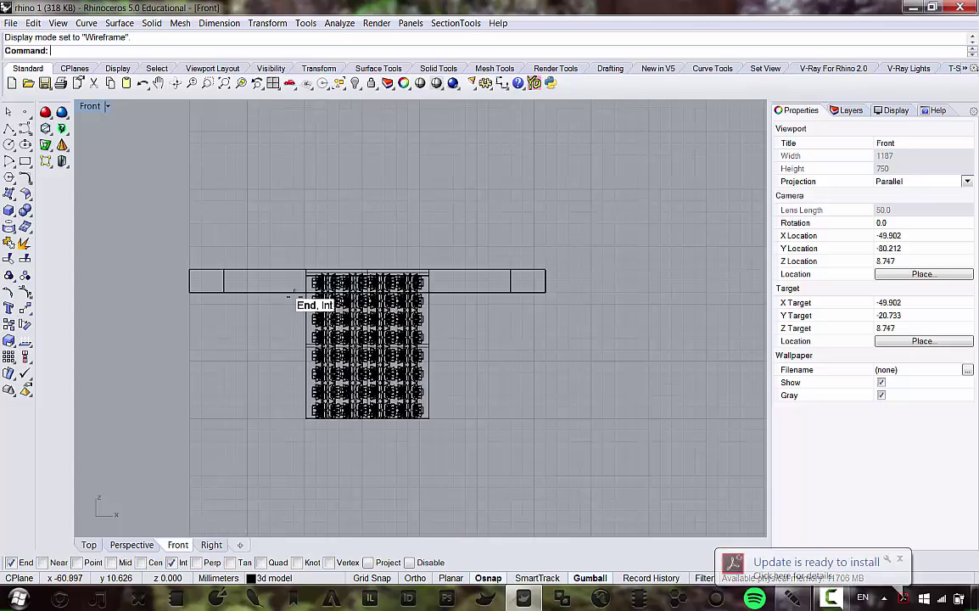
left_click(899, 557)
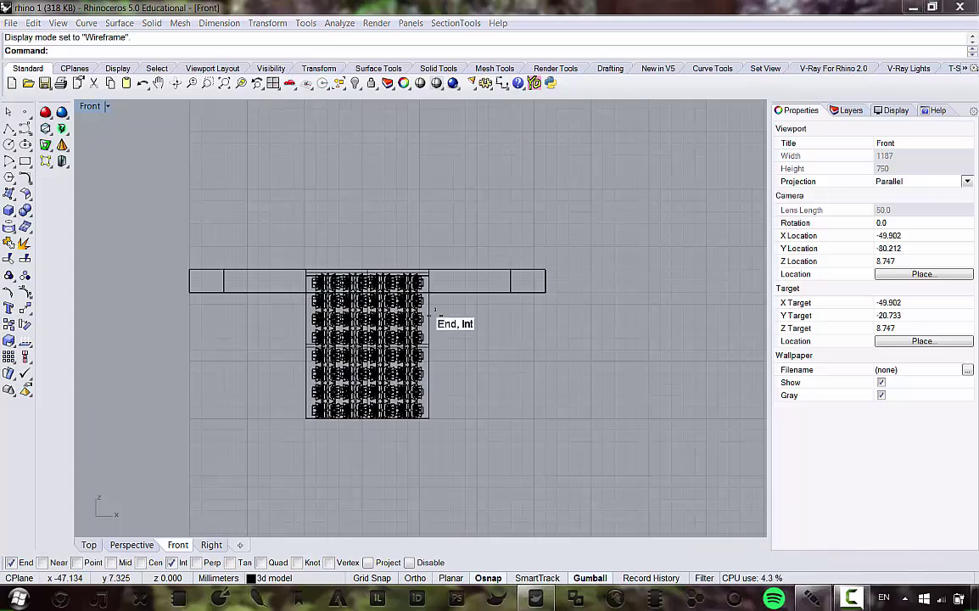
right_click_drag(436, 313, 431, 341)
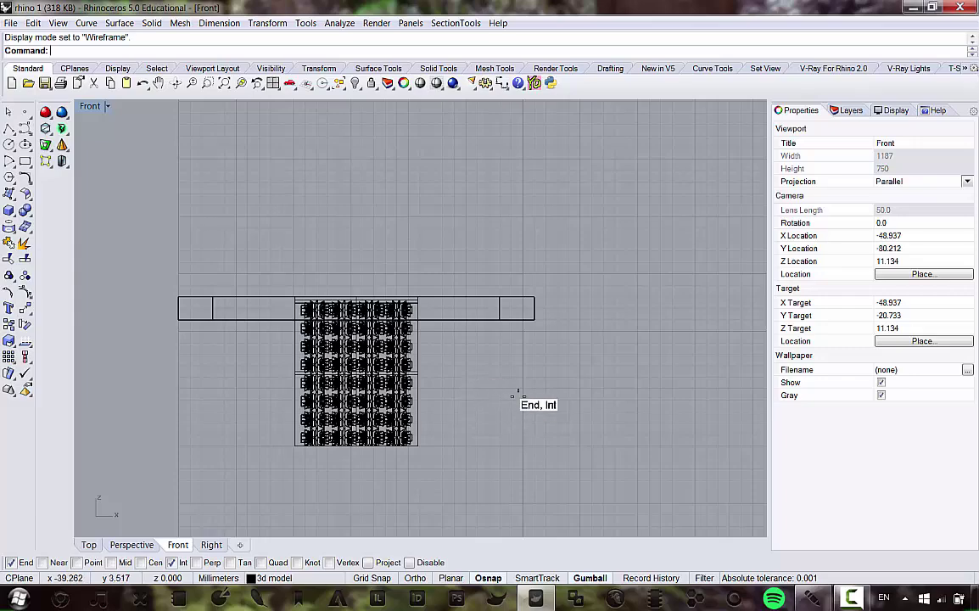
scroll(509, 392, "up", 1)
scroll(321, 363, "up", 2)
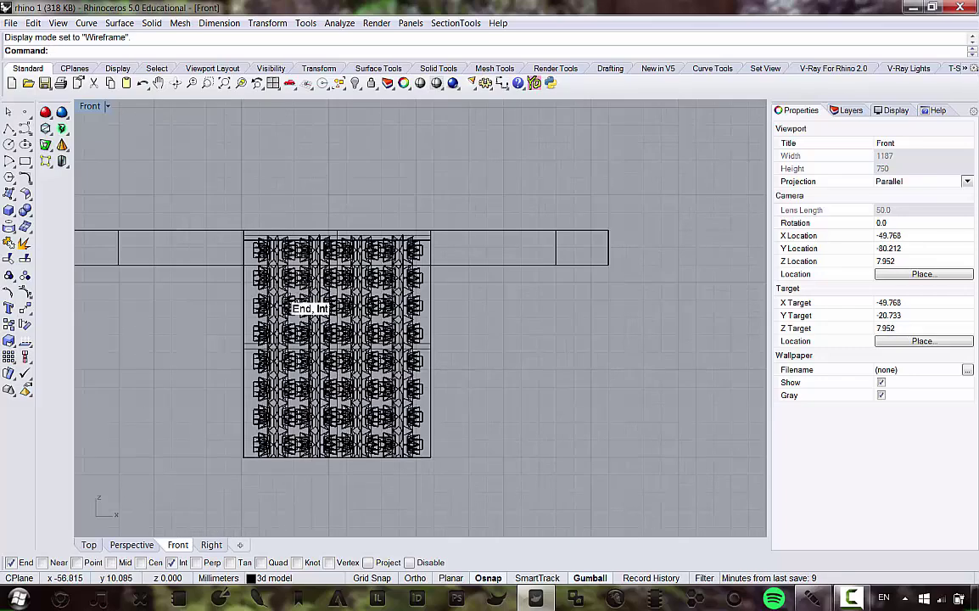
scroll(405, 328, "down", 6)
left_click_drag(612, 437, 220, 223)
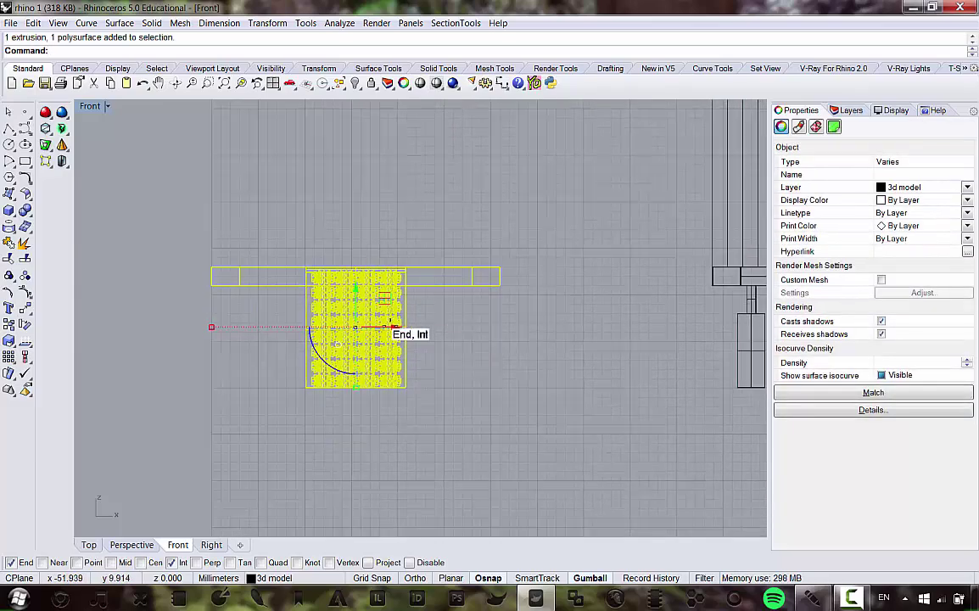
Step: Examine the selected frame and ramp copy in the four-viewport layout and beside the original model in the maximized front view
scroll(365, 306, "up", 2)
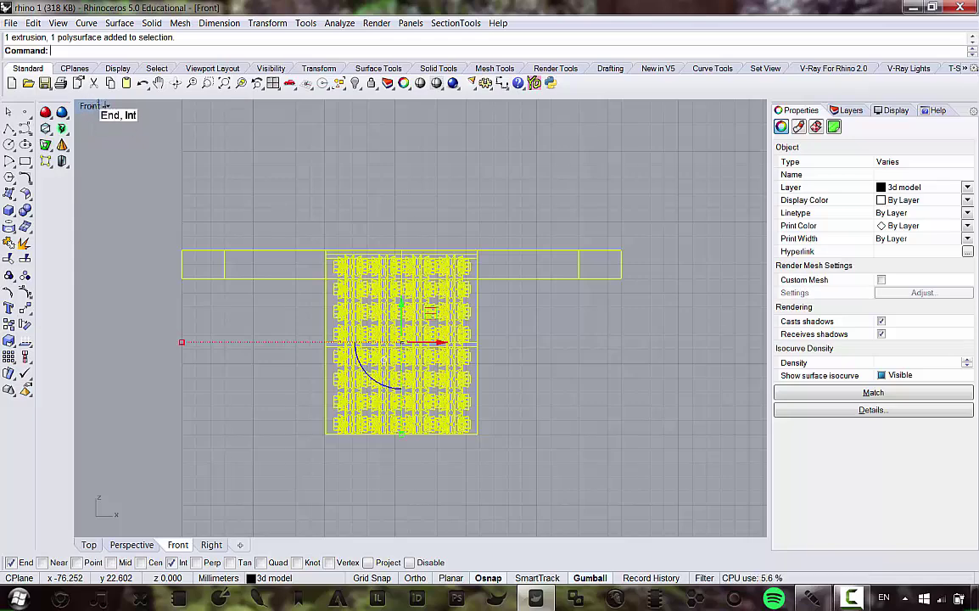
double_click(91, 106)
scroll(282, 170, "up", 4)
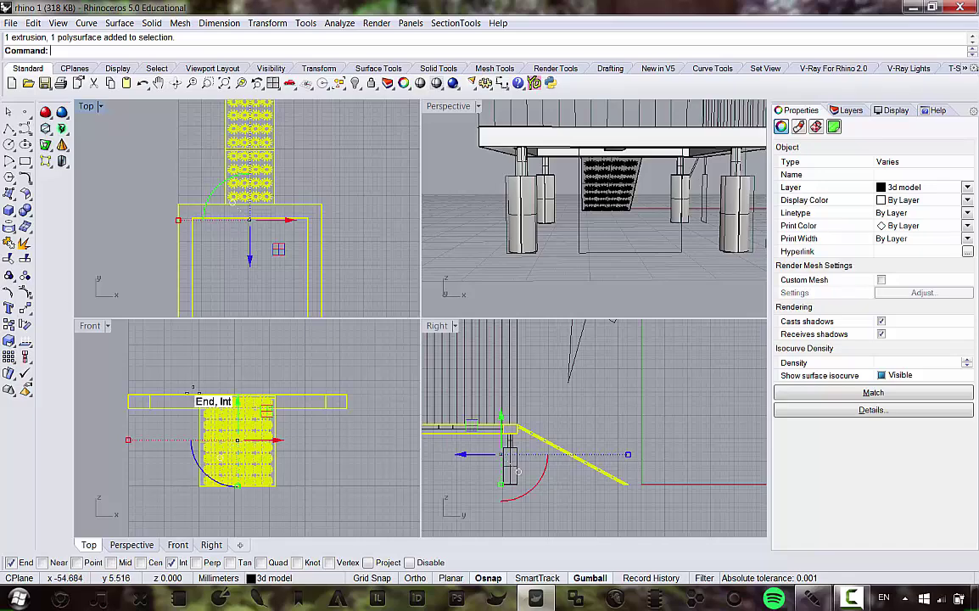
double_click(90, 326)
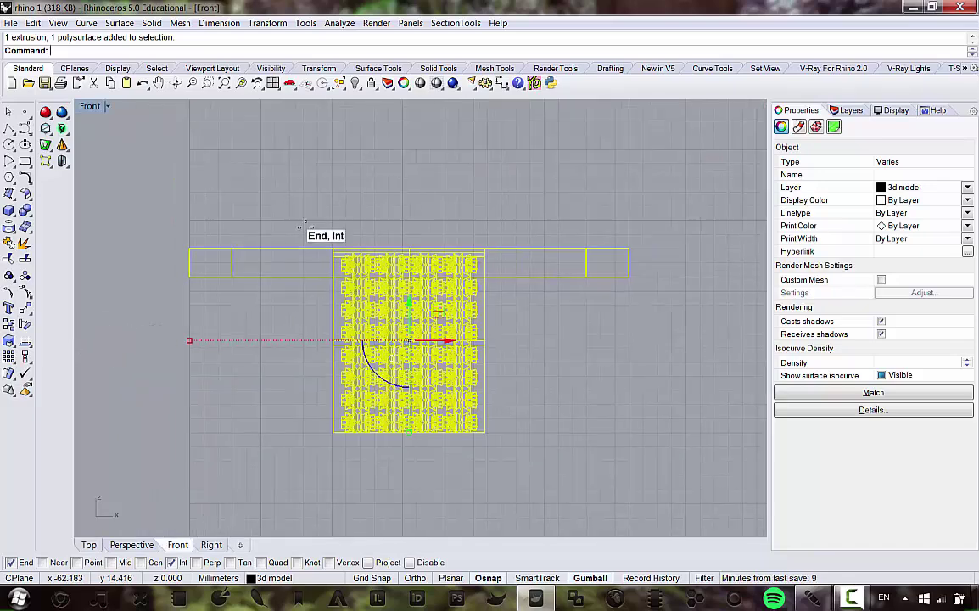
right_click_drag(460, 259, 451, 259)
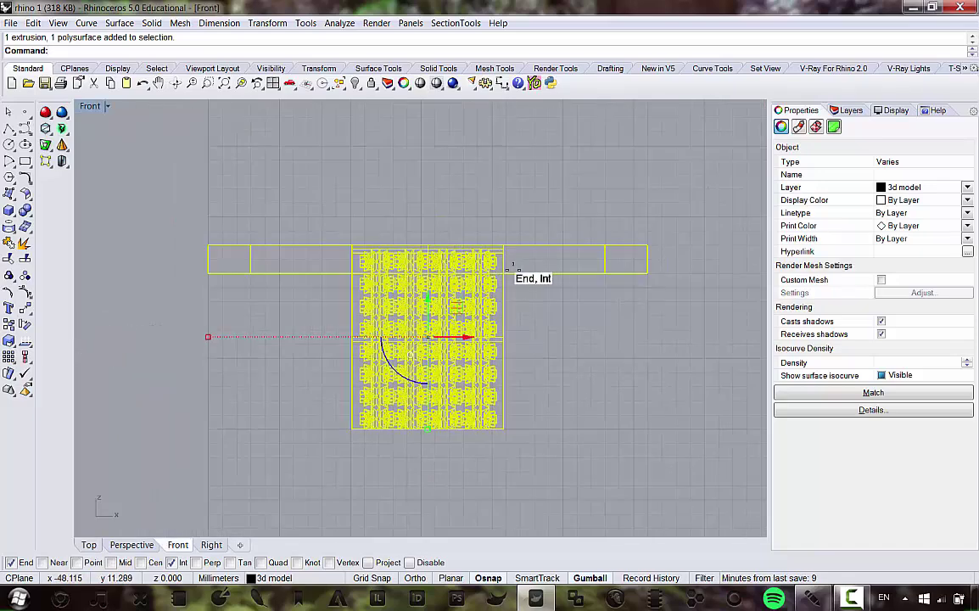
right_click_drag(514, 270, 468, 258)
scroll(469, 258, "down", 4)
right_click_drag(527, 268, 409, 268)
scroll(409, 268, "down", 8)
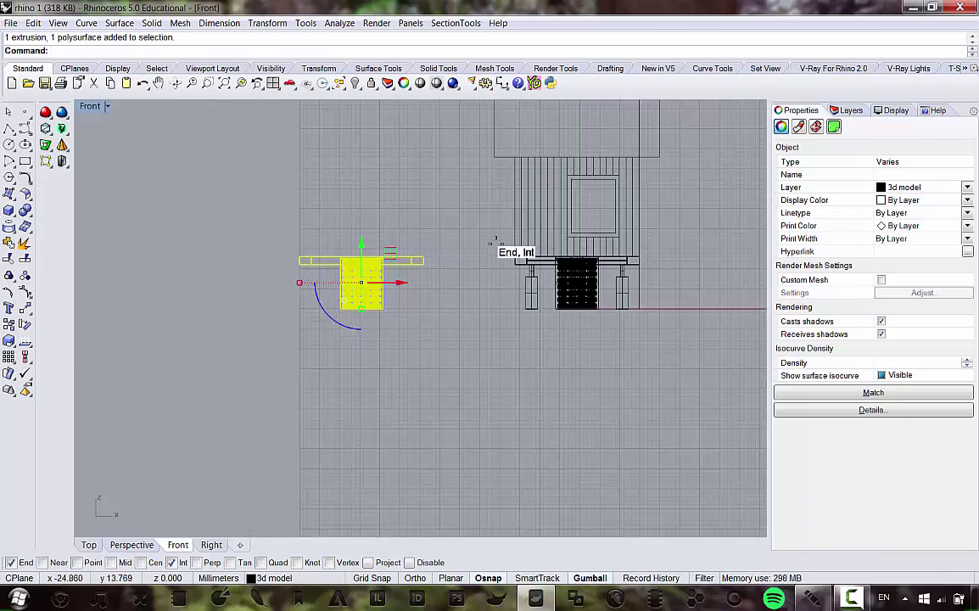
Step: Make a 2-D drawing of the selected frame and ramp from the current view, placing visible lines on the front view layer
scroll(399, 283, "up", 8)
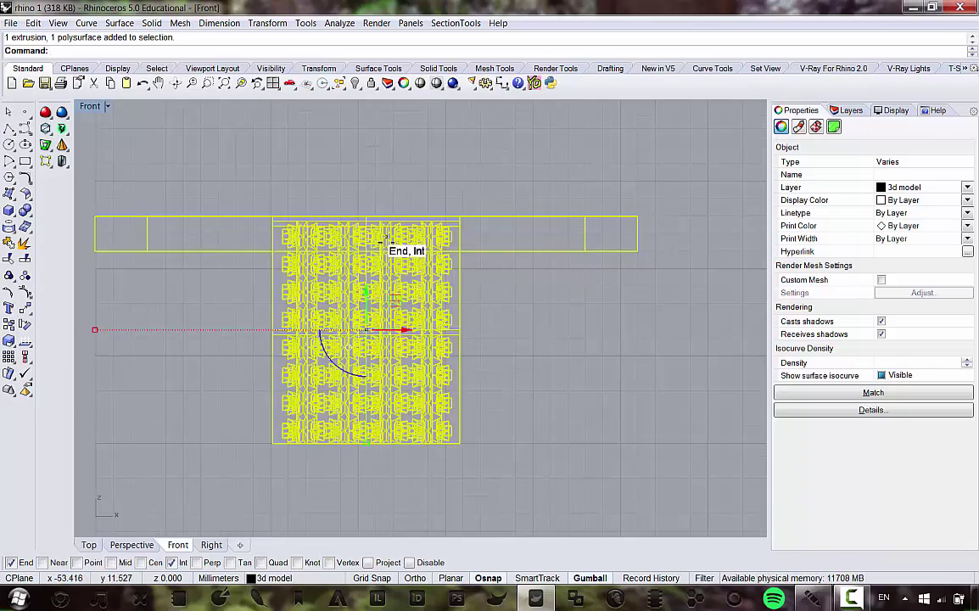
scroll(424, 255, "down", 2)
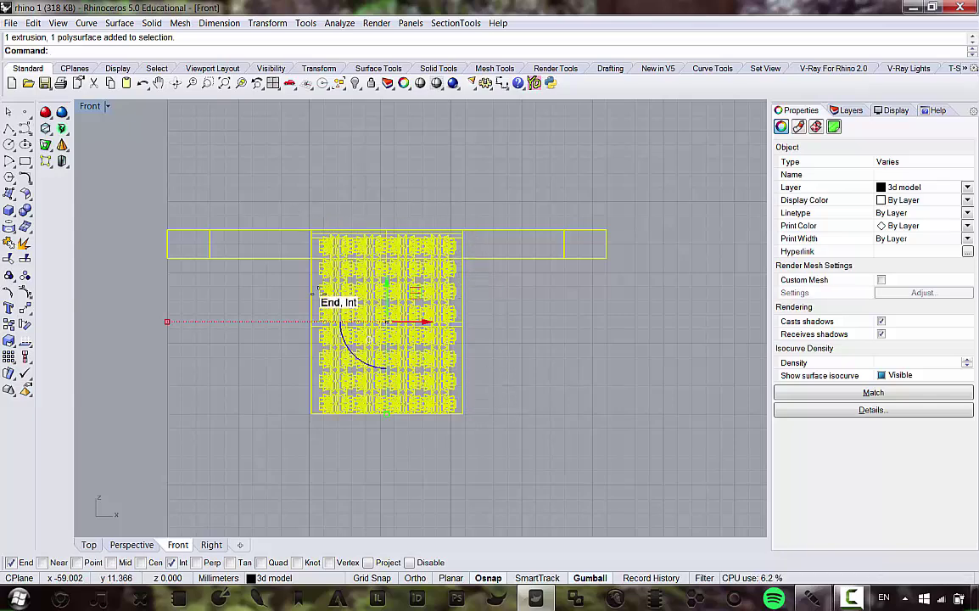
left_click(214, 23)
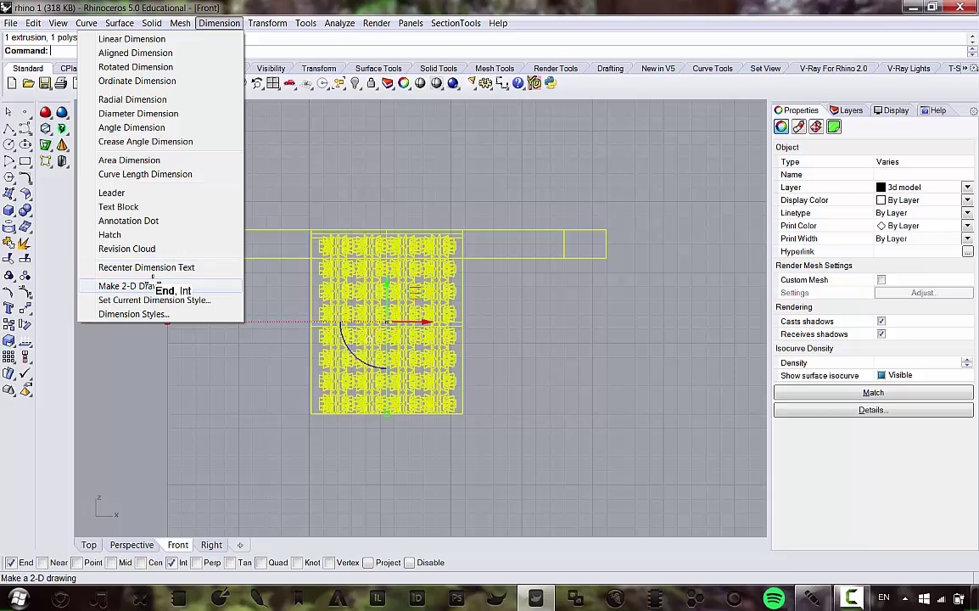
left_click(152, 285)
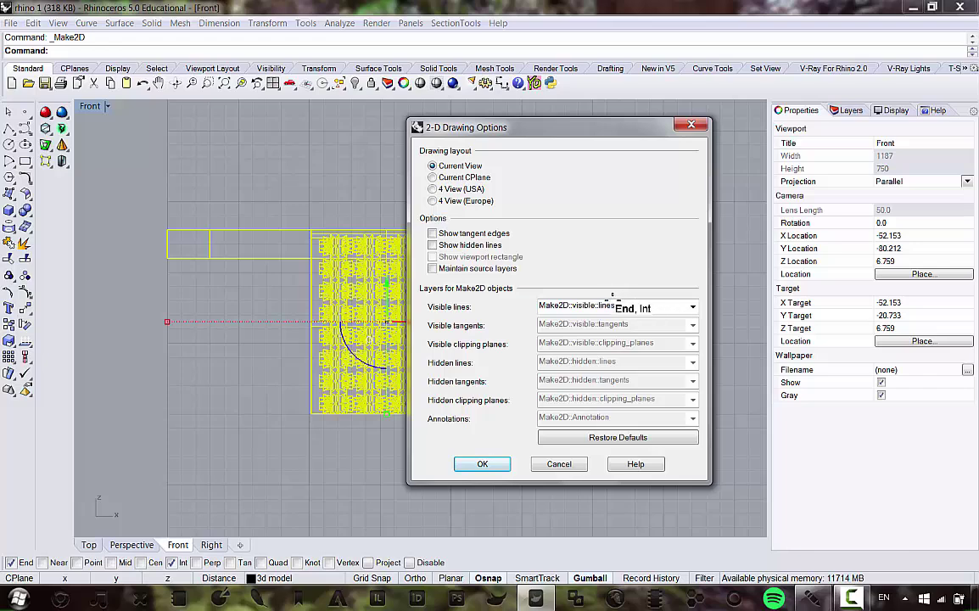
left_click(693, 305)
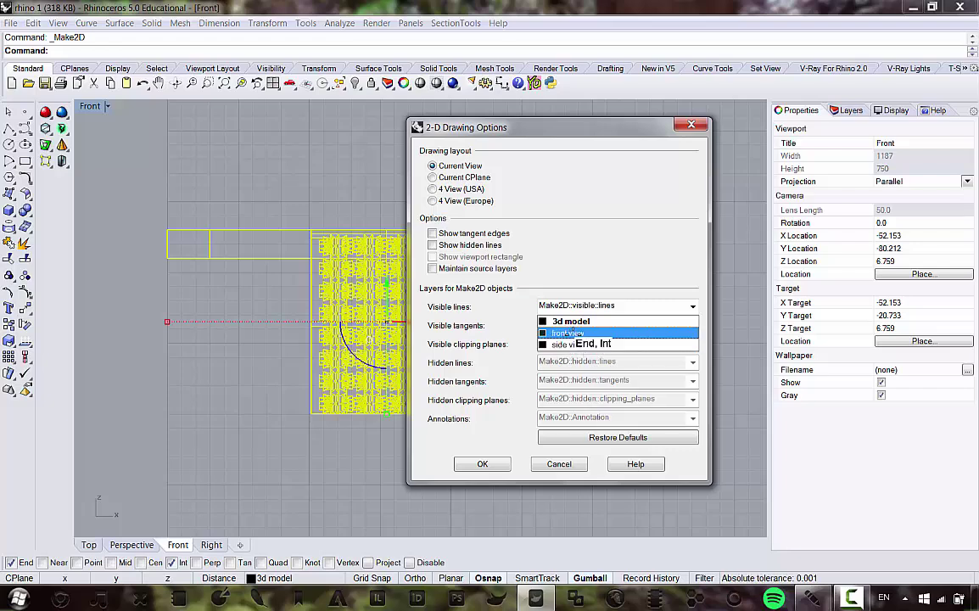
left_click(565, 332)
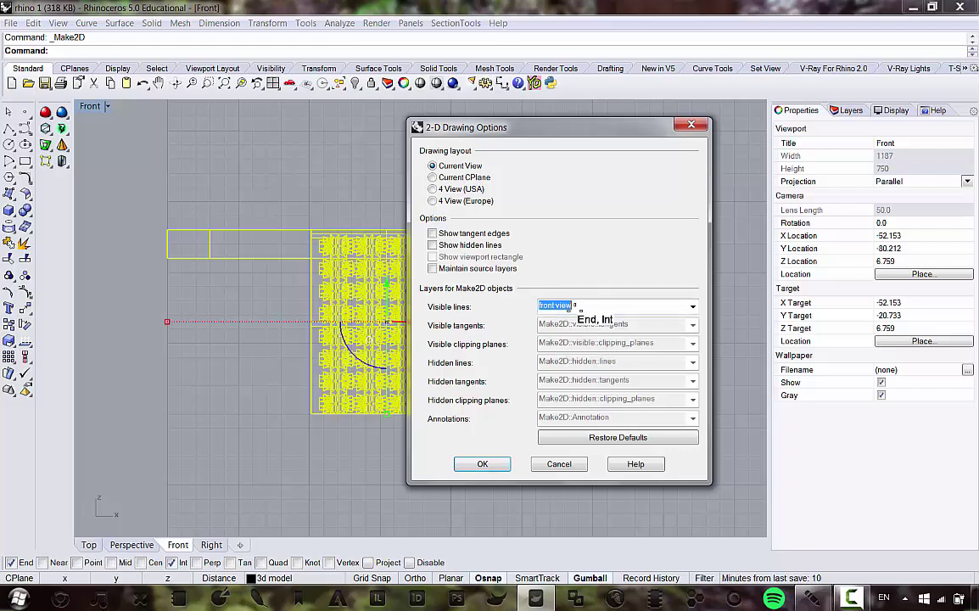
left_click(482, 463)
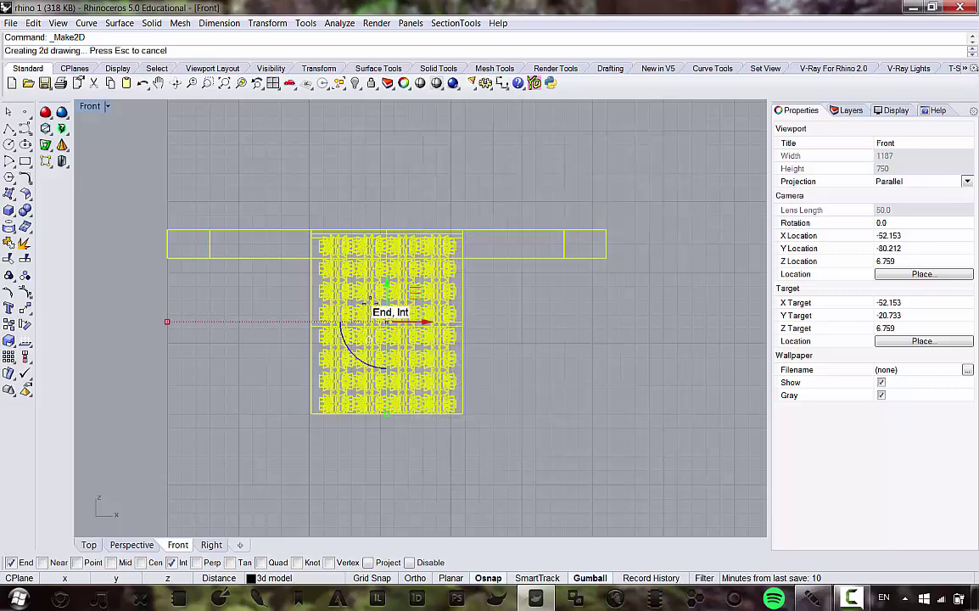
Step: Examine the generated 2-D drawing beside the model in the four-viewport layout and in the maximized top view
scroll(393, 312, "down", 10)
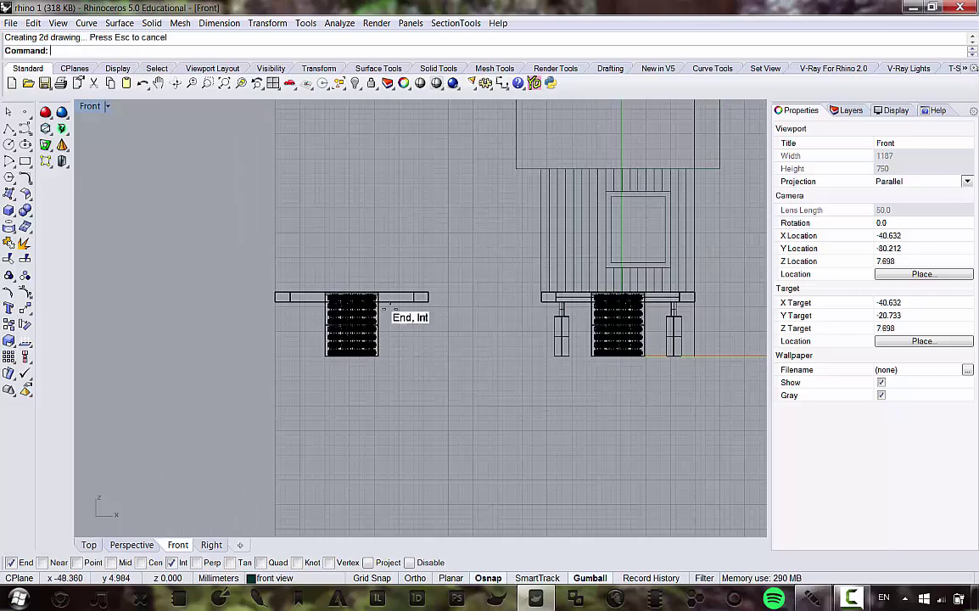
scroll(363, 295, "up", 6)
scroll(361, 297, "down", 10)
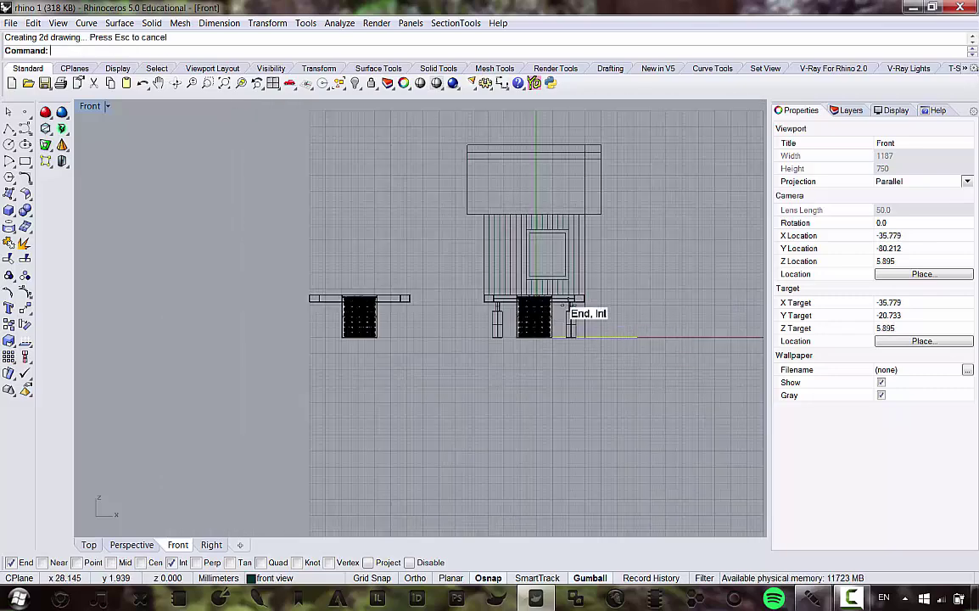
double_click(89, 105)
right_click_drag(373, 173, 234, 195)
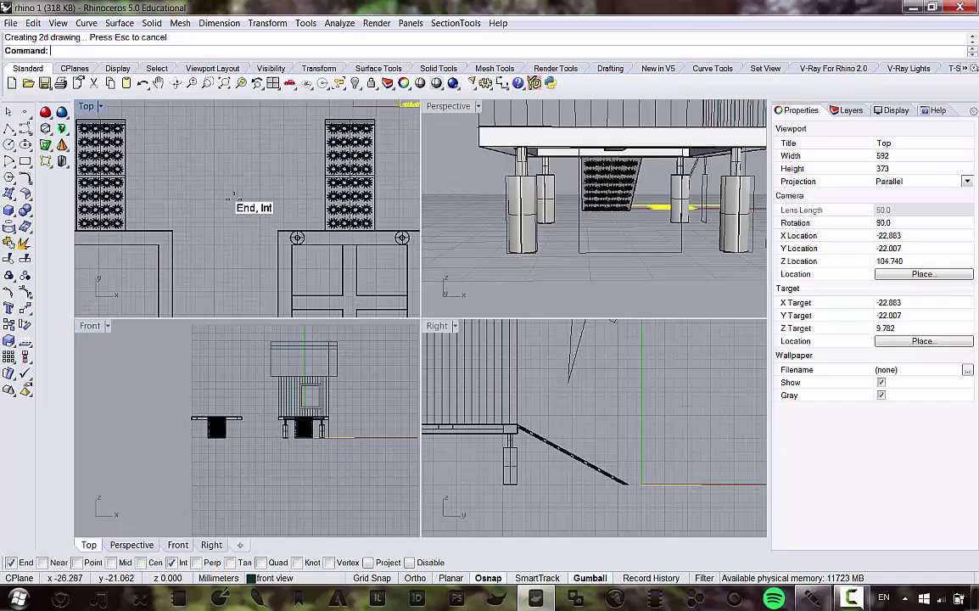
scroll(235, 195, "down", 10)
scroll(328, 136, "up", 9)
scroll(268, 149, "up", 4)
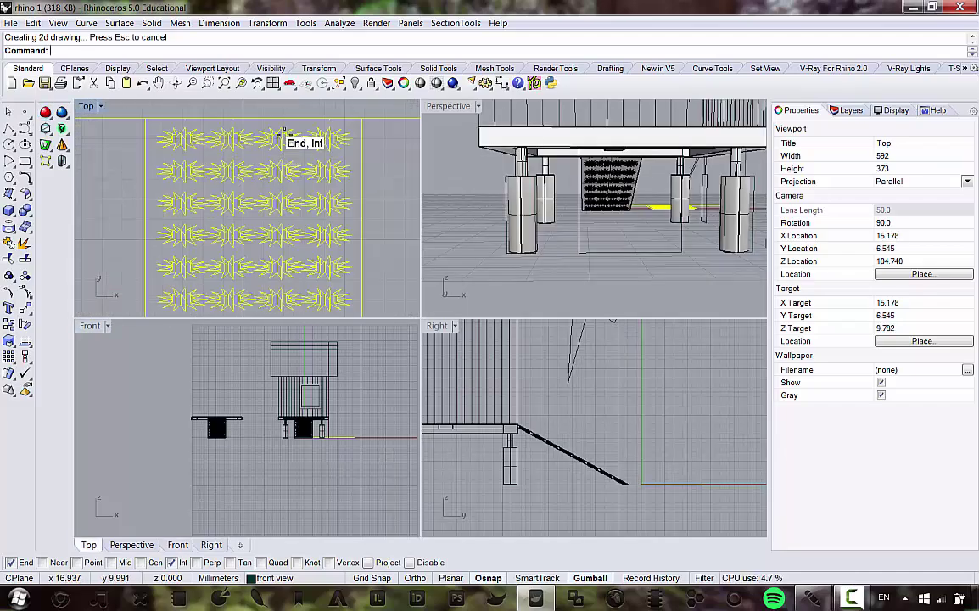
scroll(361, 159, "down", 3)
scroll(277, 157, "up", 4)
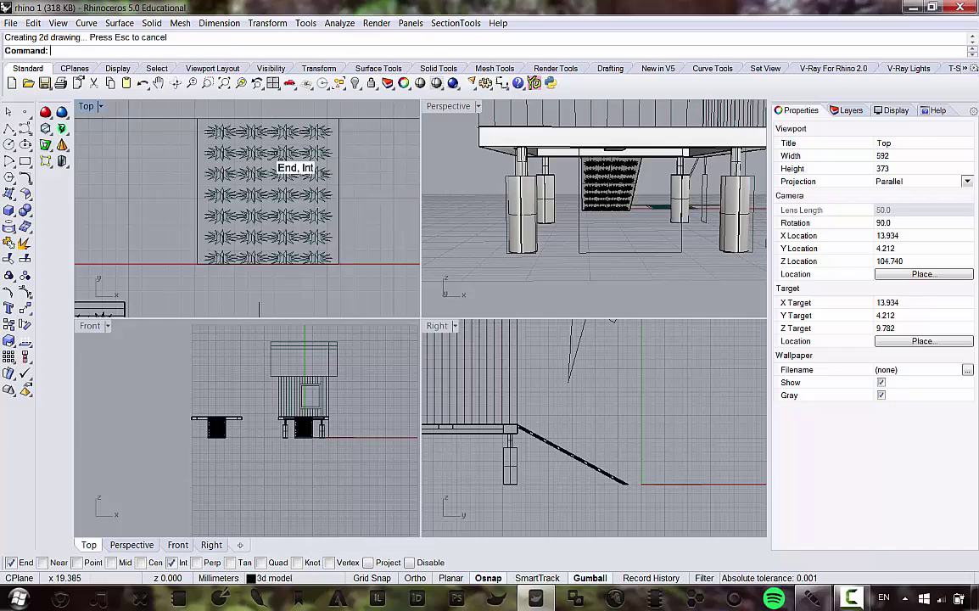
double_click(91, 106)
scroll(464, 219, "down", 3)
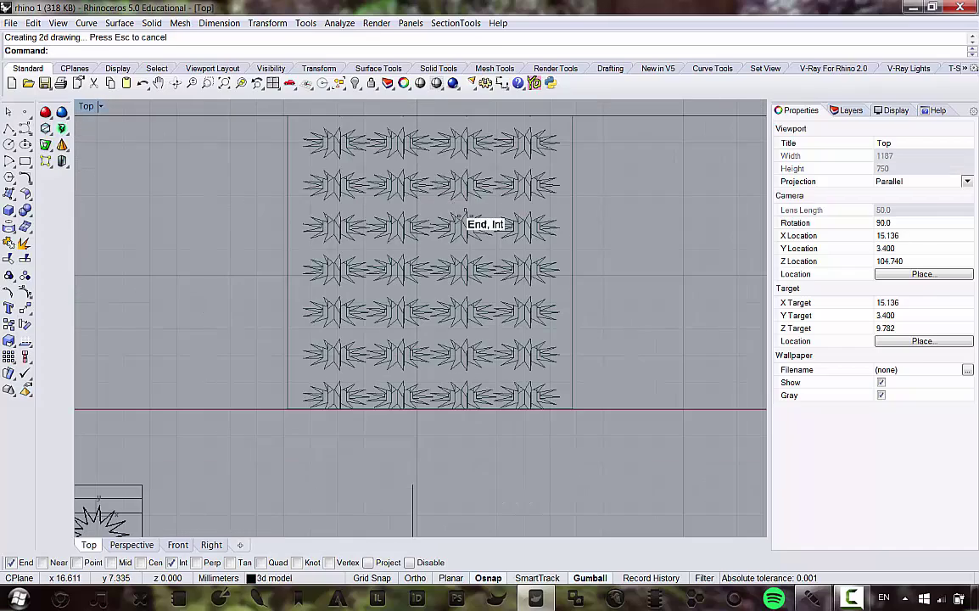
scroll(451, 206, "down", 5)
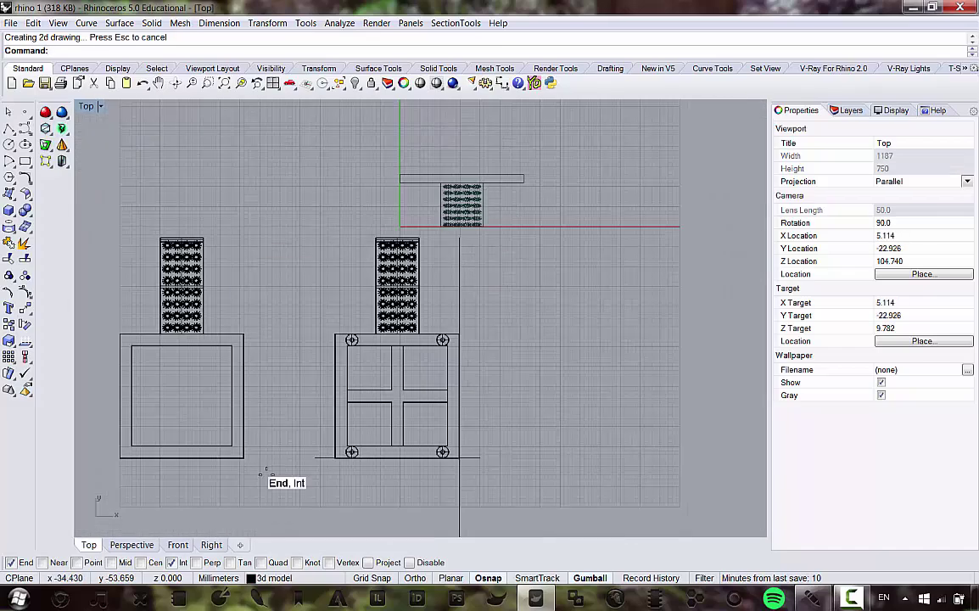
Step: Delete the duplicated 3D platform frame and ramp beside the original model in the top view
left_click_drag(279, 483, 92, 198)
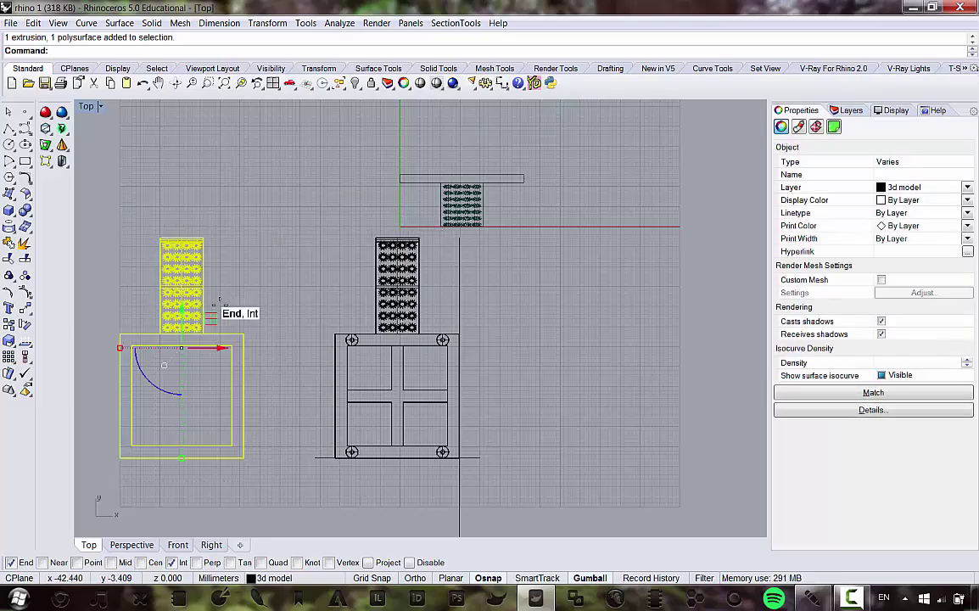
key("Delete")
right_click_drag(464, 250, 453, 272)
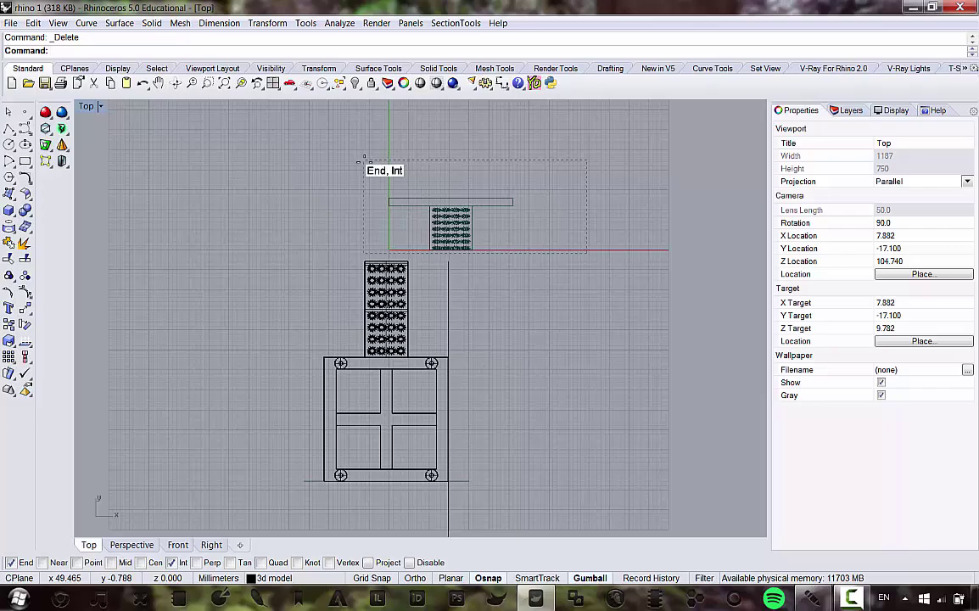
scroll(509, 256, "up", 6)
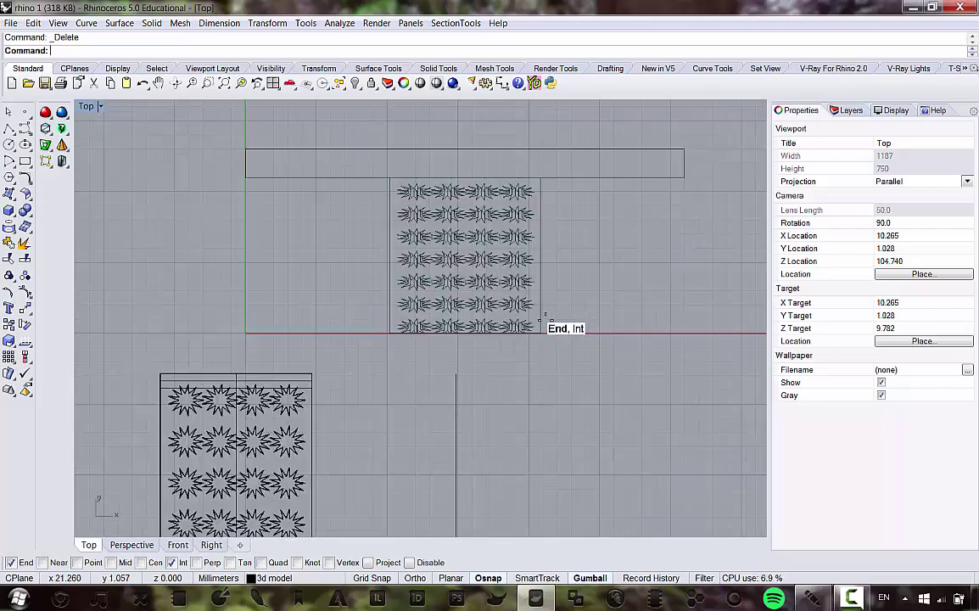
scroll(544, 320, "up", 3)
scroll(537, 314, "down", 3)
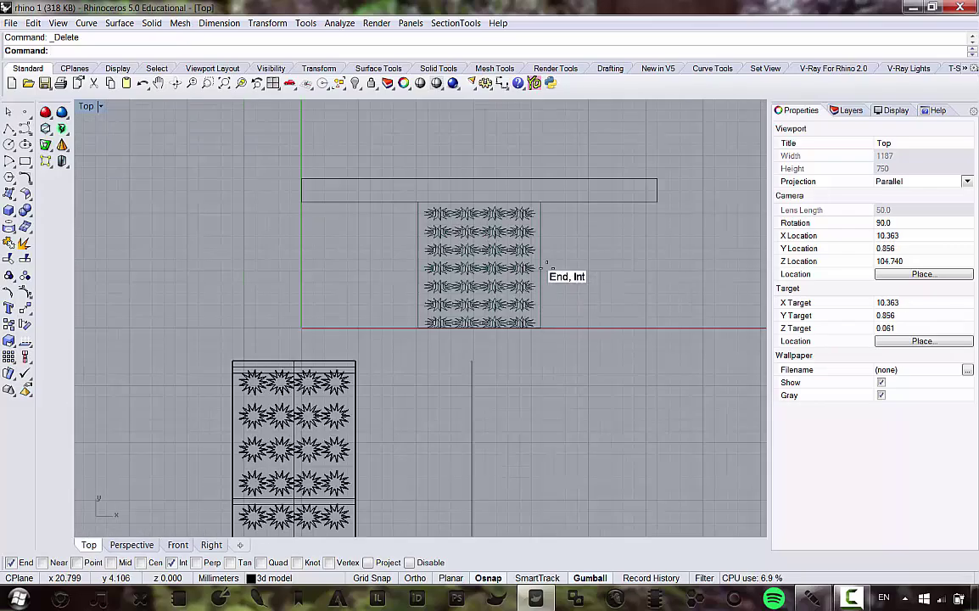
Step: Highlight the front view layer, and join the platform and ramp outline curves of the 2-D drawing
left_click(851, 110)
left_click(855, 162)
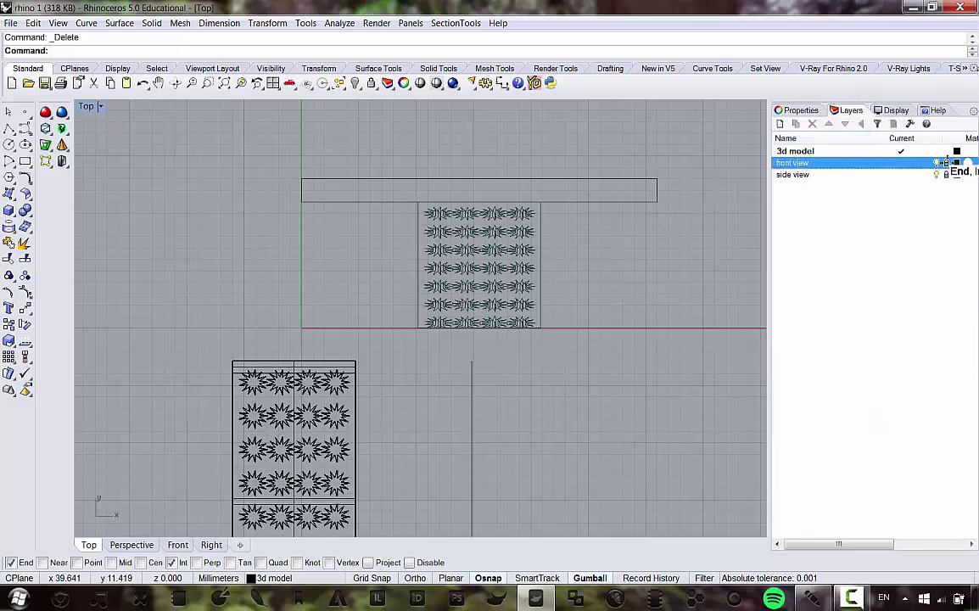
left_click(540, 281)
scroll(535, 315, "up", 3)
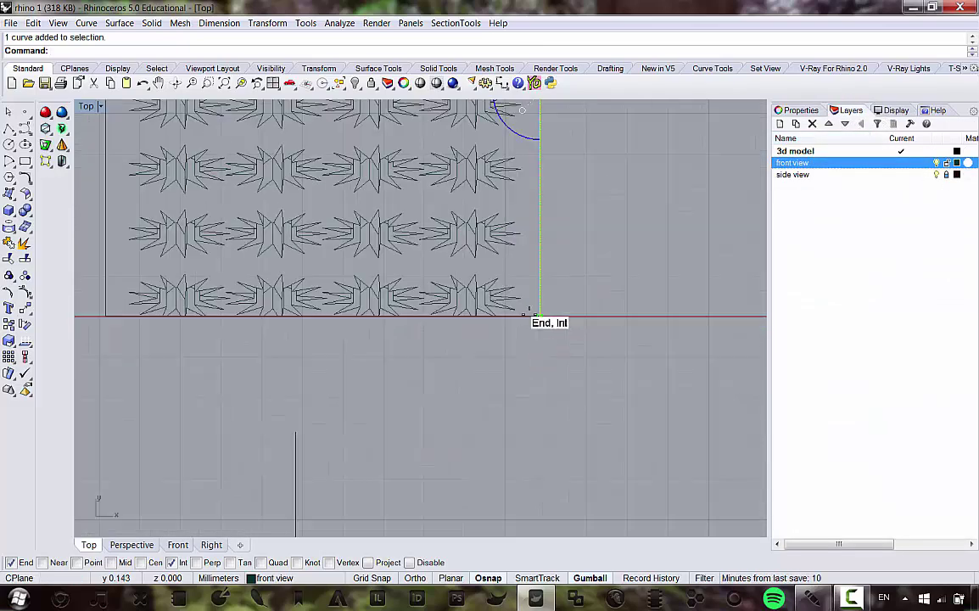
left_click_drag(520, 314, 518, 313, "shift")
scroll(475, 315, "up", 4)
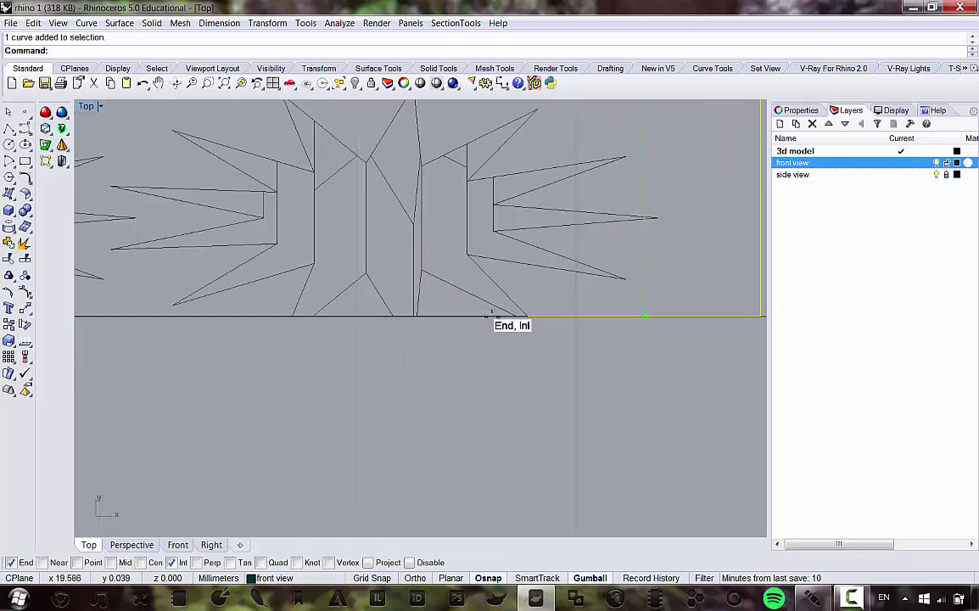
scroll(478, 313, "down", 4)
scroll(445, 250, "up", 2)
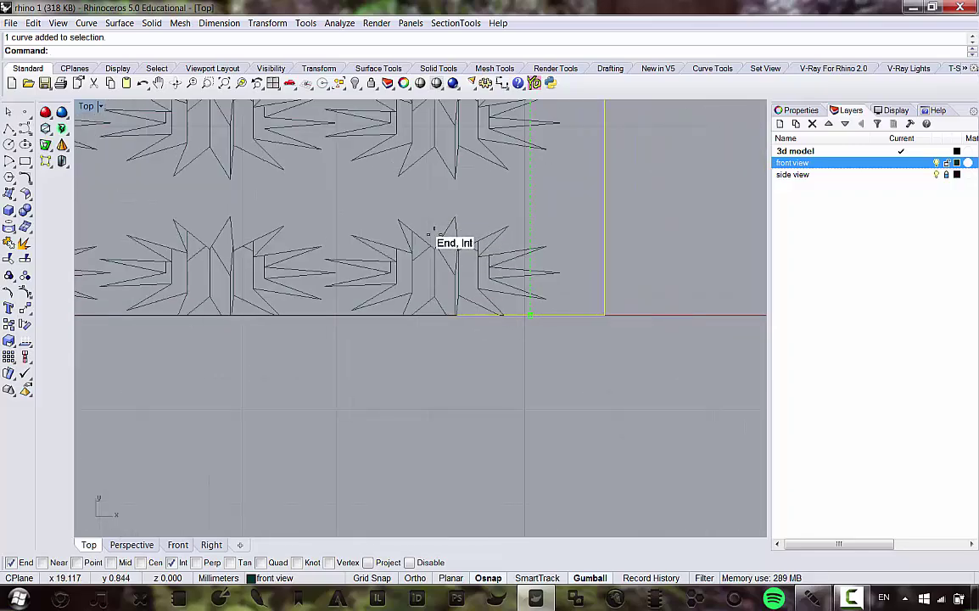
scroll(442, 290, "up", 3)
scroll(442, 293, "down", 6)
right_click_drag(510, 261, 492, 344)
left_click_drag(622, 237, 596, 120, "shift")
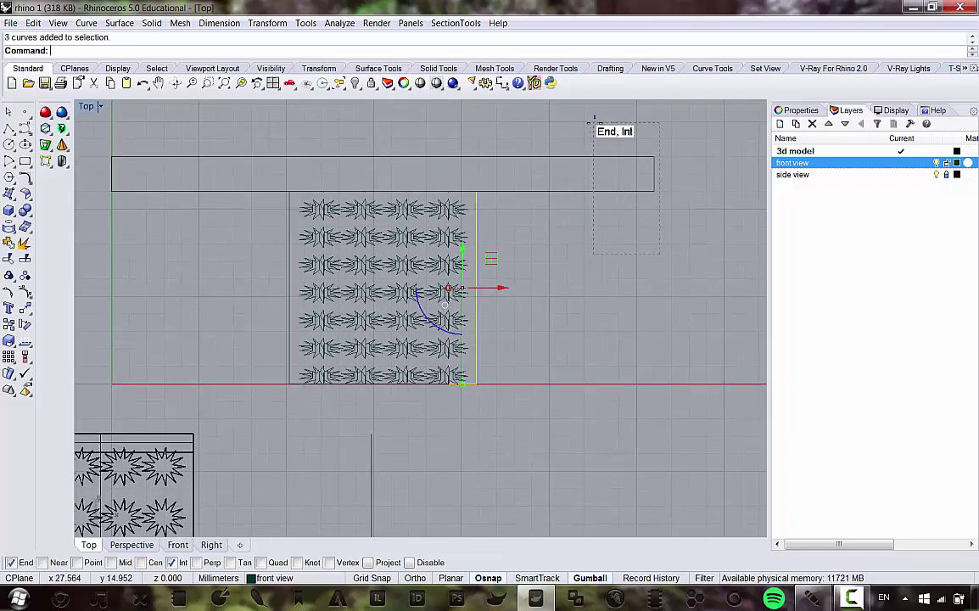
right_click_drag(322, 183, 416, 191)
left_click(387, 212)
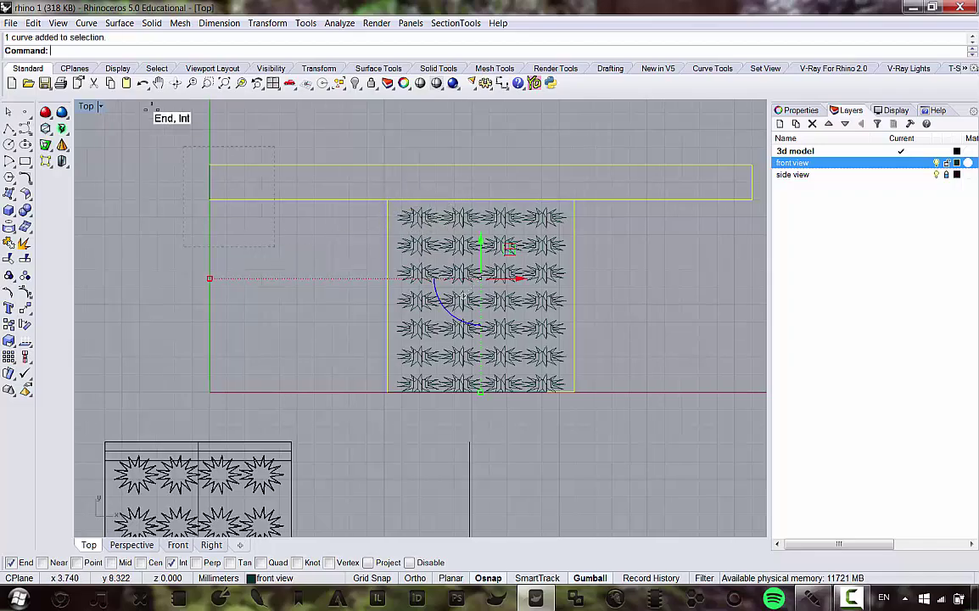
scroll(389, 373, "up", 5)
scroll(394, 363, "down", 4)
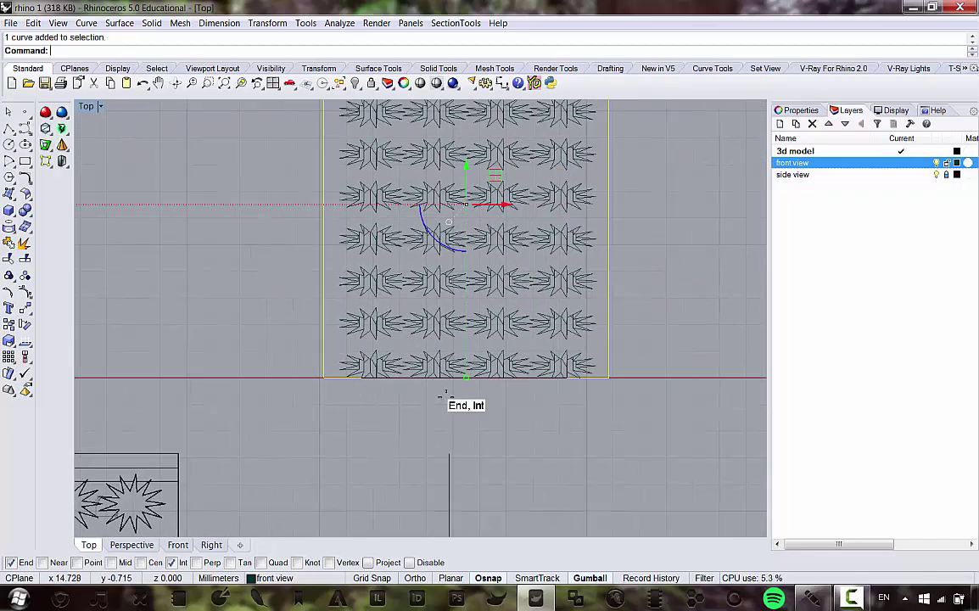
left_click(9, 242)
Step: Select the entire 2-D drawing of the platform and ramp, and rotate it upright in the right view
scroll(345, 293, "down", 12)
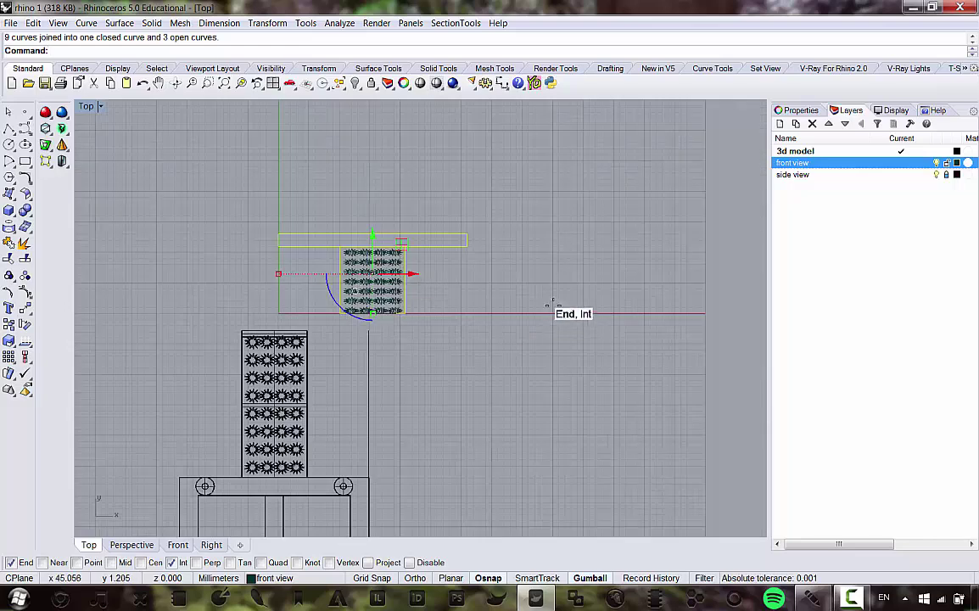
left_click_drag(200, 173, 519, 307)
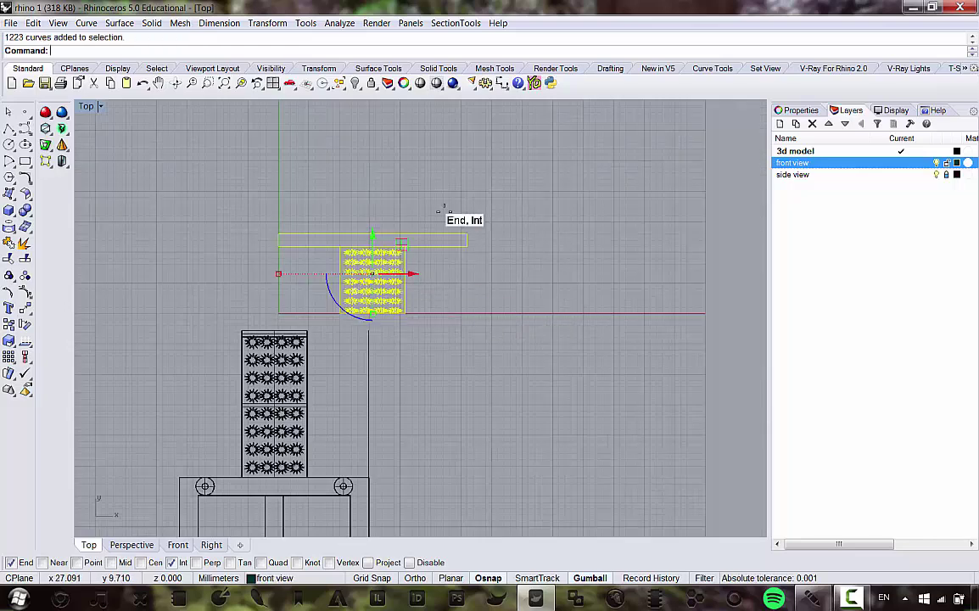
right_click_drag(365, 492, 366, 350)
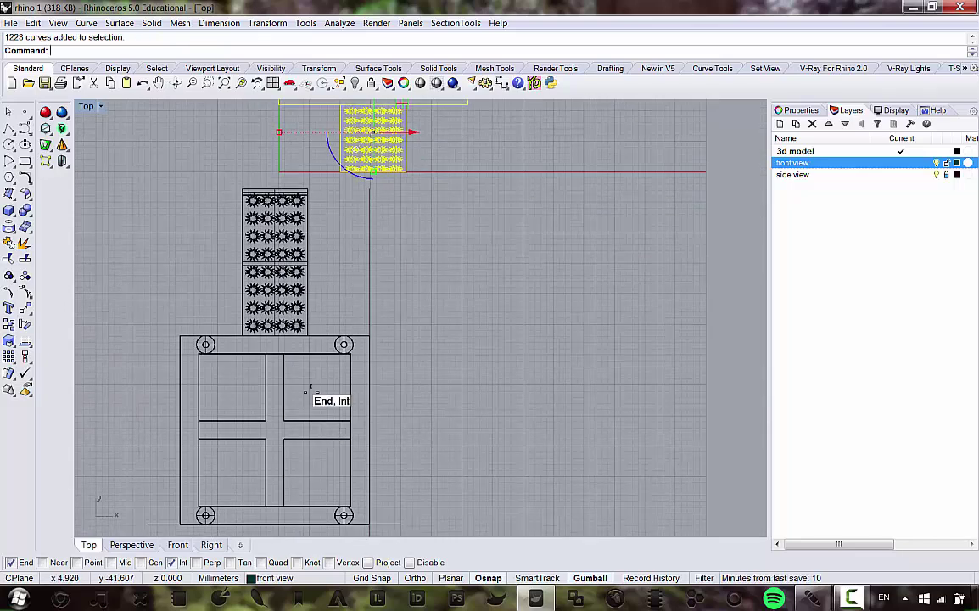
double_click(89, 105)
right_click_drag(370, 412, 337, 421)
right_click_drag(603, 454, 592, 469)
scroll(543, 370, "down", 8)
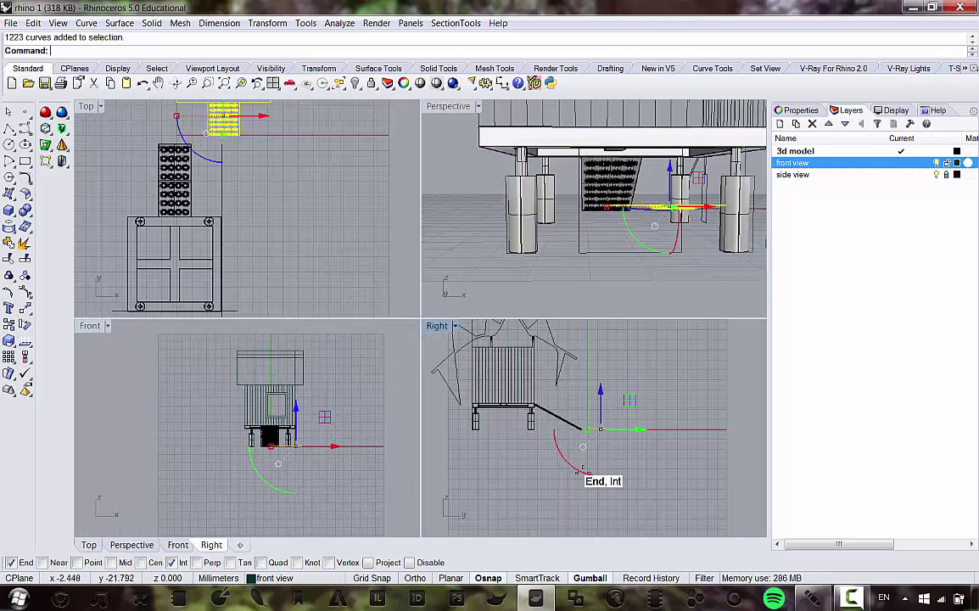
left_click_drag(582, 468, 645, 344)
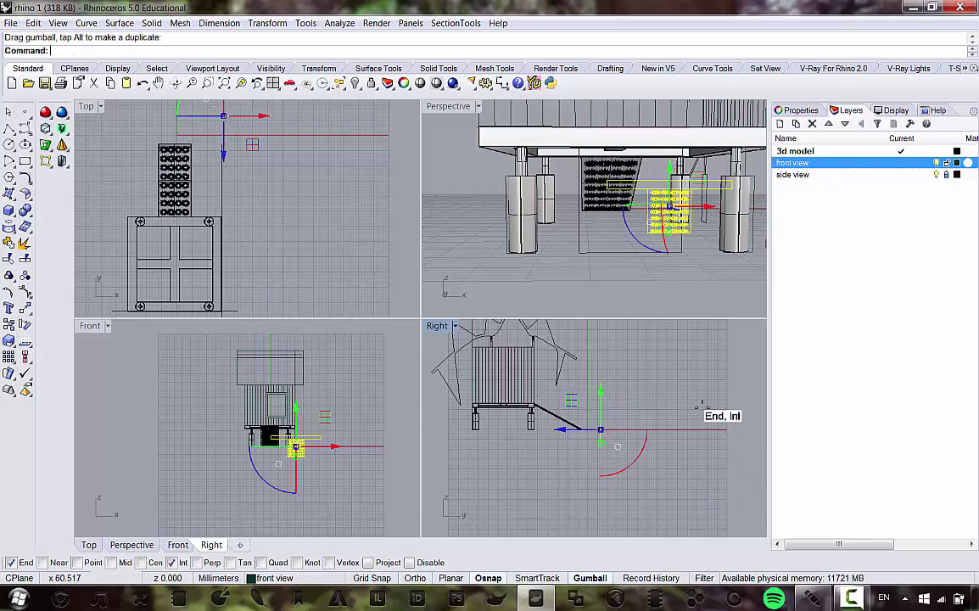
Step: Remove the platform and ramp outline curves from the selection, keeping the star pattern curves selected
right_click_drag(640, 225, 652, 176)
scroll(649, 183, "up", 8)
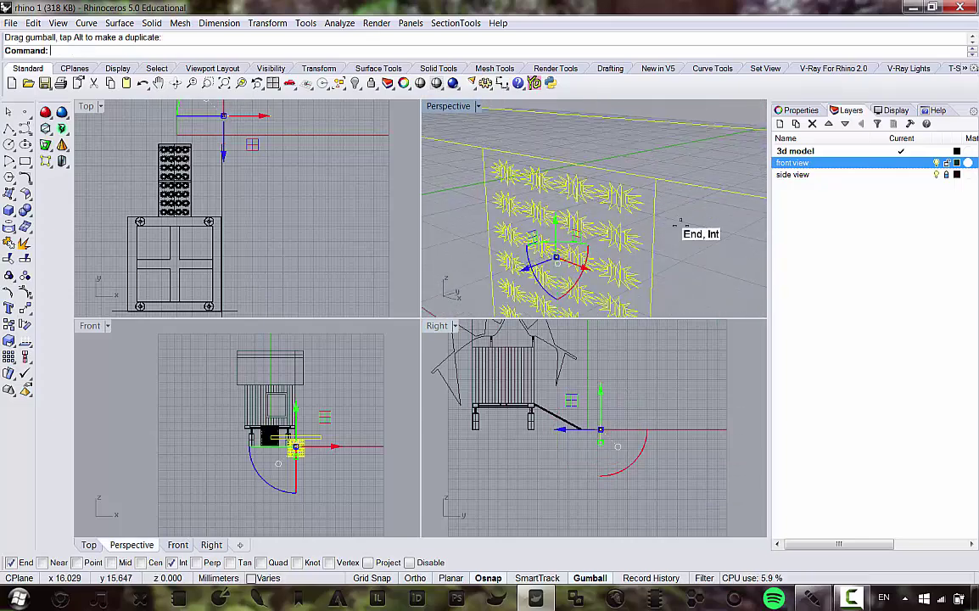
left_click_drag(678, 223, 648, 137, "ctrl")
scroll(645, 140, "down", 8)
scroll(564, 234, "up", 4)
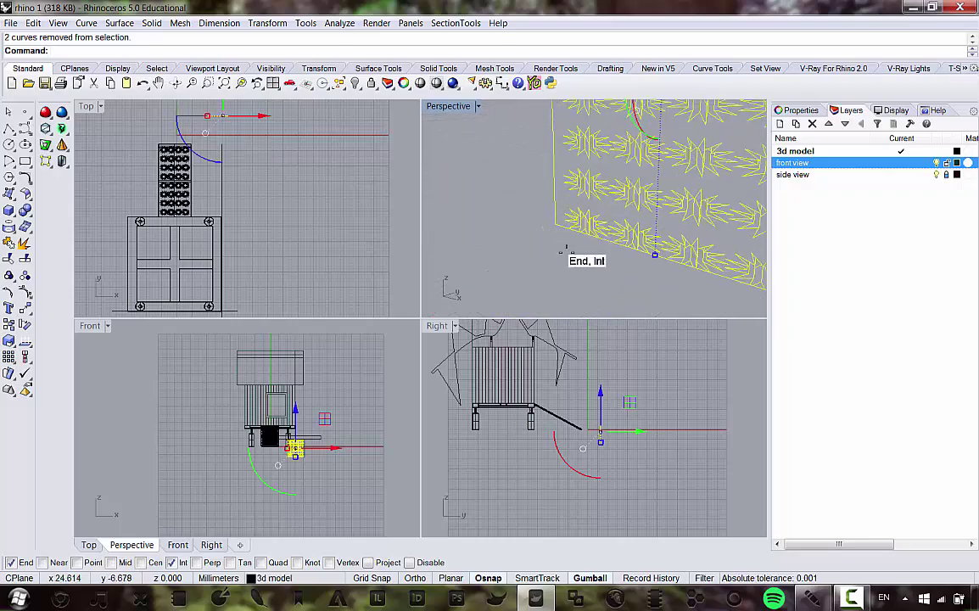
left_click(541, 220, "ctrl")
scroll(750, 292, "down", 3)
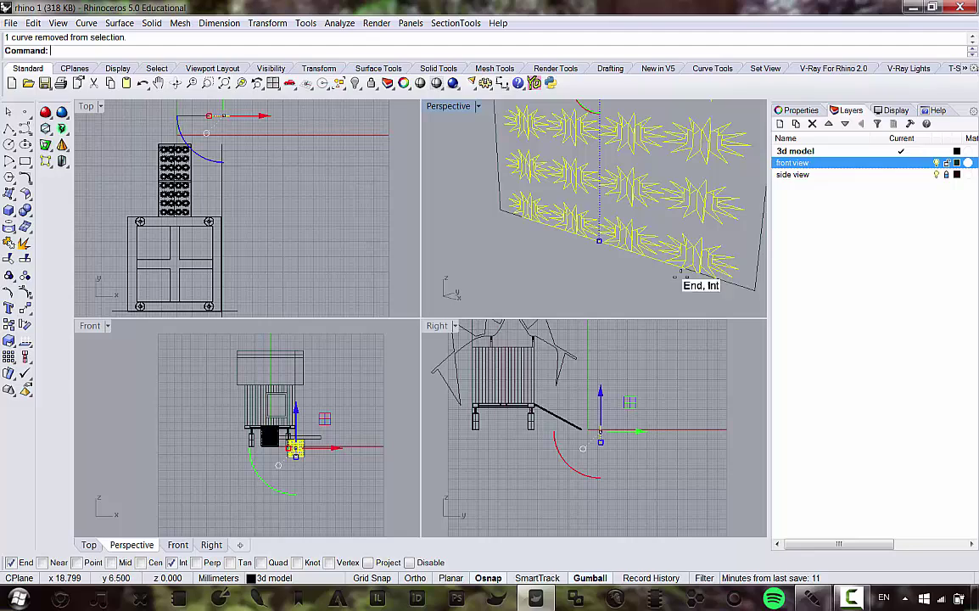
scroll(323, 433, "up", 10)
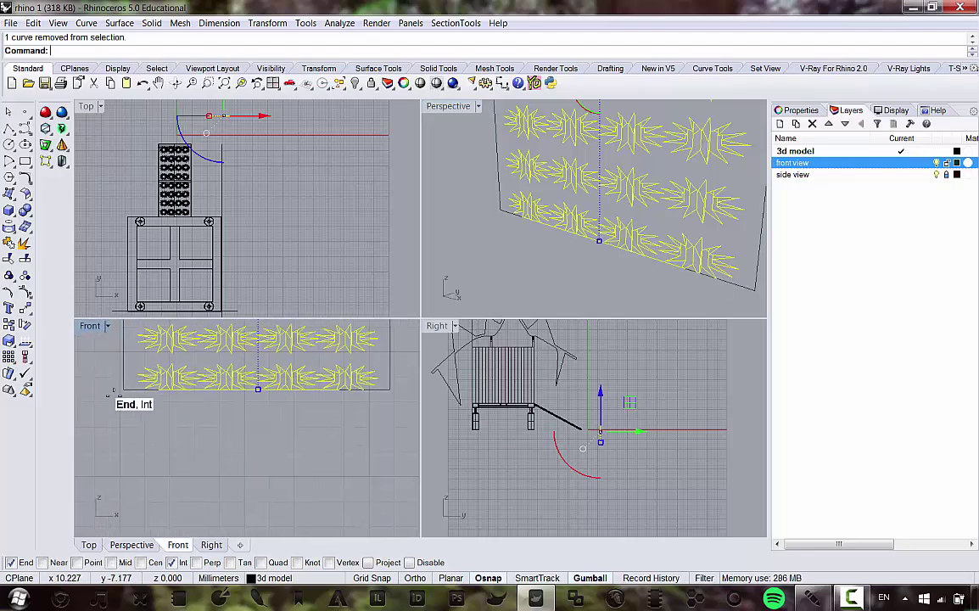
left_click_drag(90, 348, 386, 394, "ctrl")
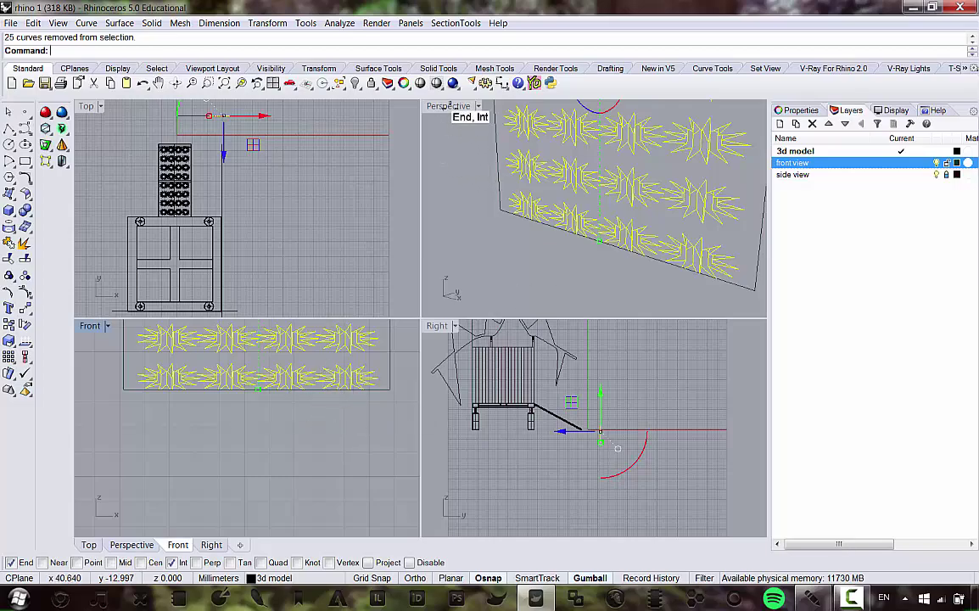
Step: Move the selected star pattern curves from the lower corner of their ramp outline to the matching corner of the front view drawing's ramp
double_click(448, 108)
scroll(523, 345, "down", 15)
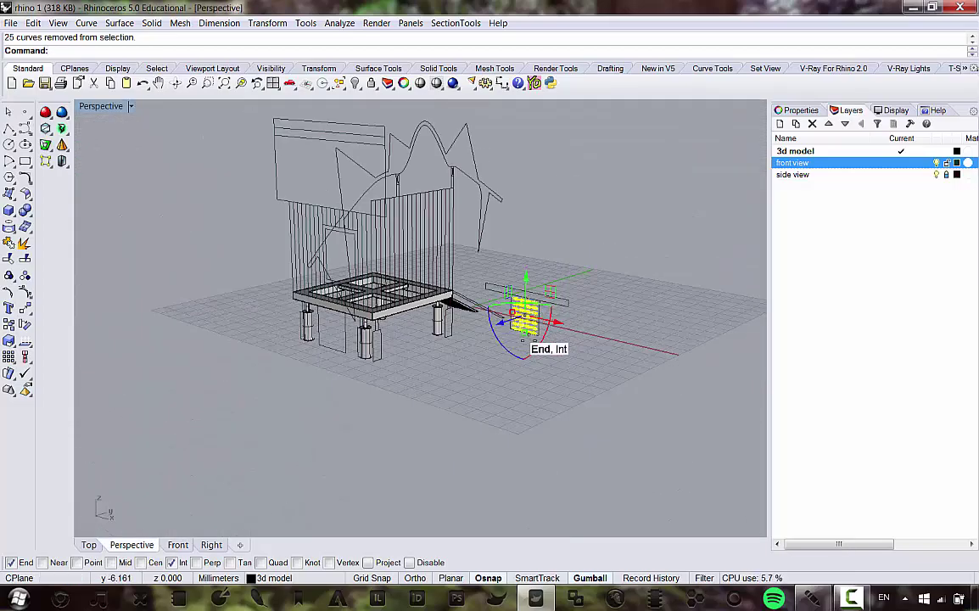
right_click_drag(527, 336, 579, 325)
scroll(580, 325, "up", 8)
scroll(481, 322, "up", 9)
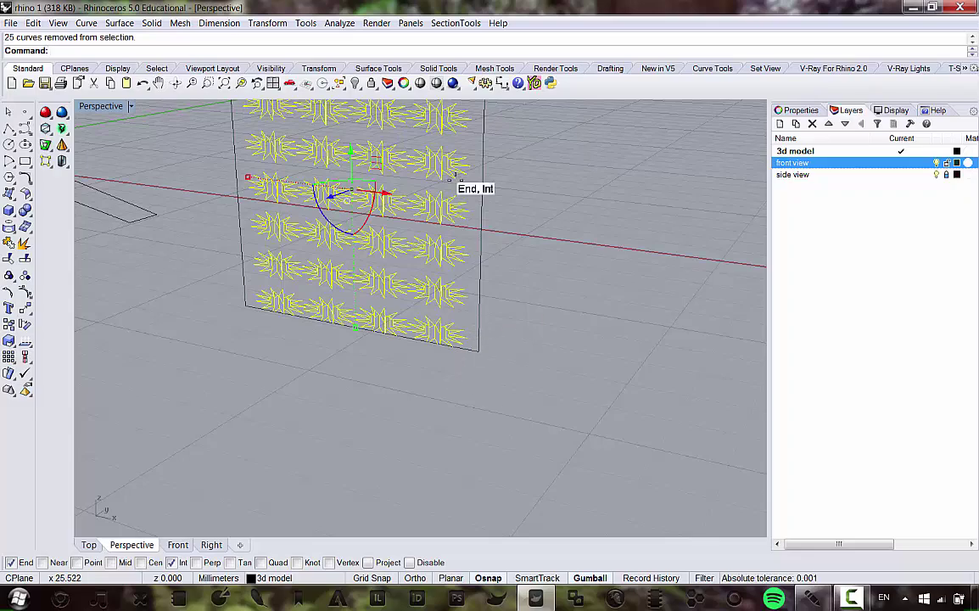
left_click(268, 23)
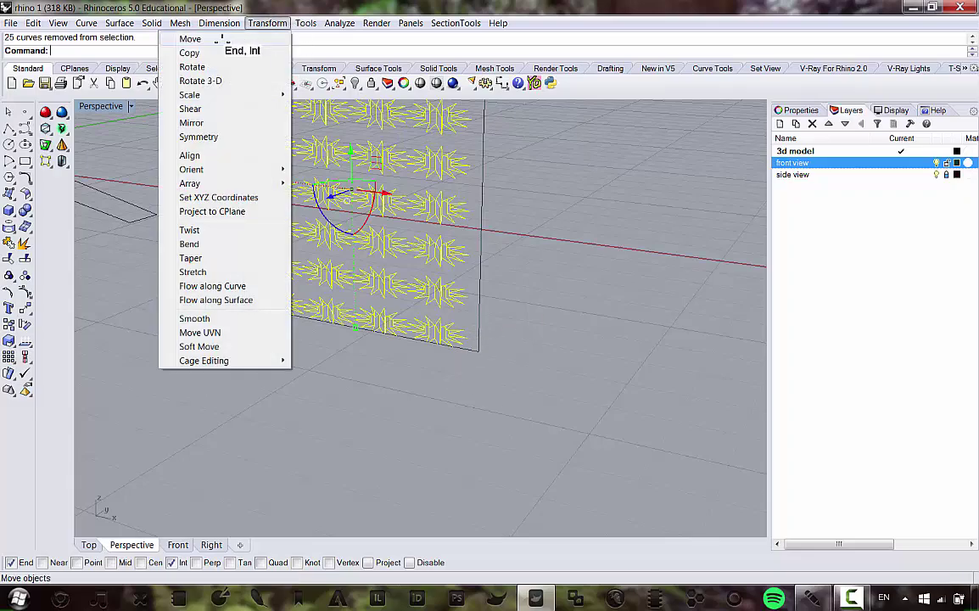
left_click(191, 39)
left_click(479, 352)
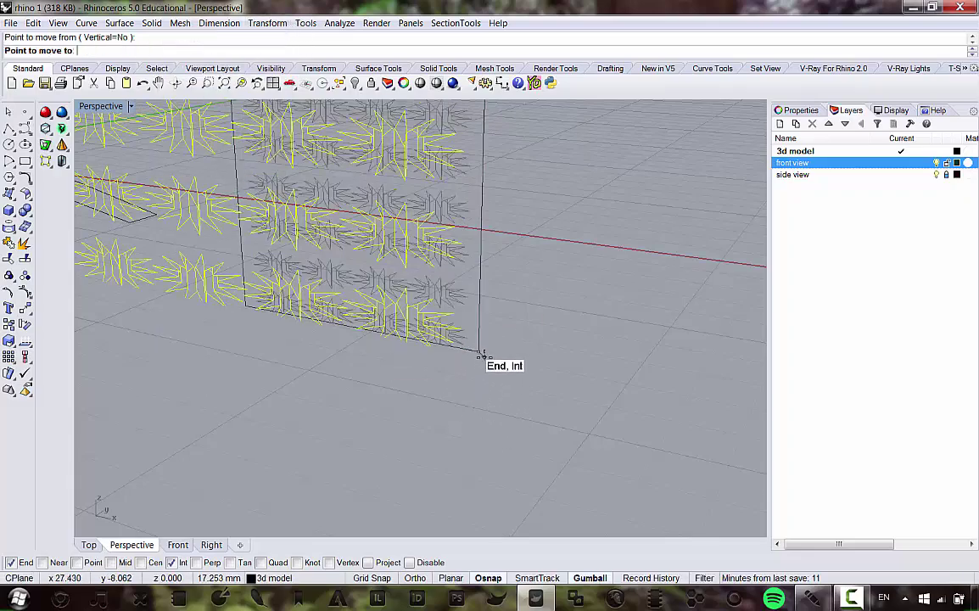
scroll(483, 350, "down", 6)
scroll(479, 356, "up", 7)
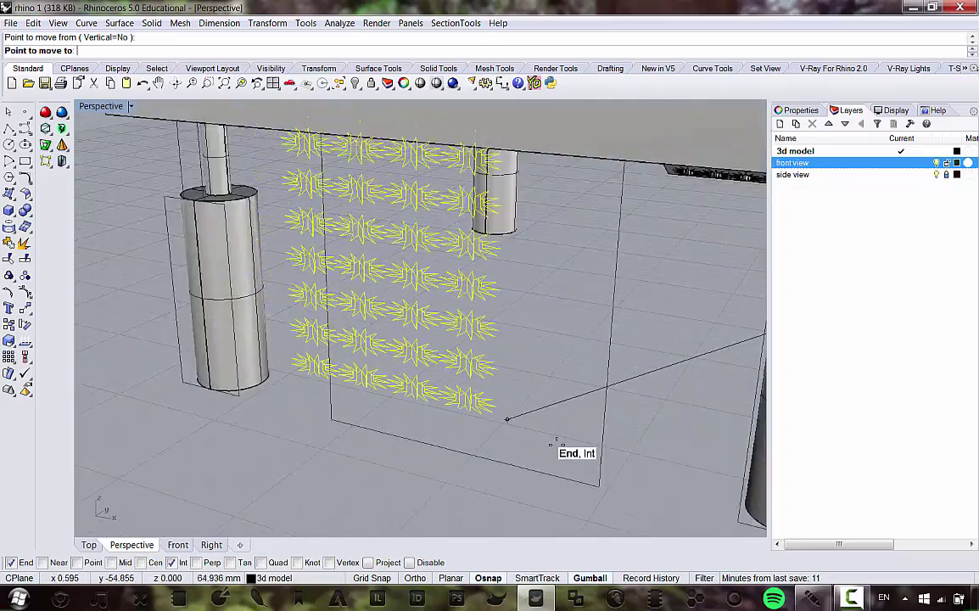
left_click(603, 485)
Step: Delete the leftover platform and ramp outline curves standing beside the model
right_click_drag(414, 317, 580, 327)
scroll(450, 230, "up", 3)
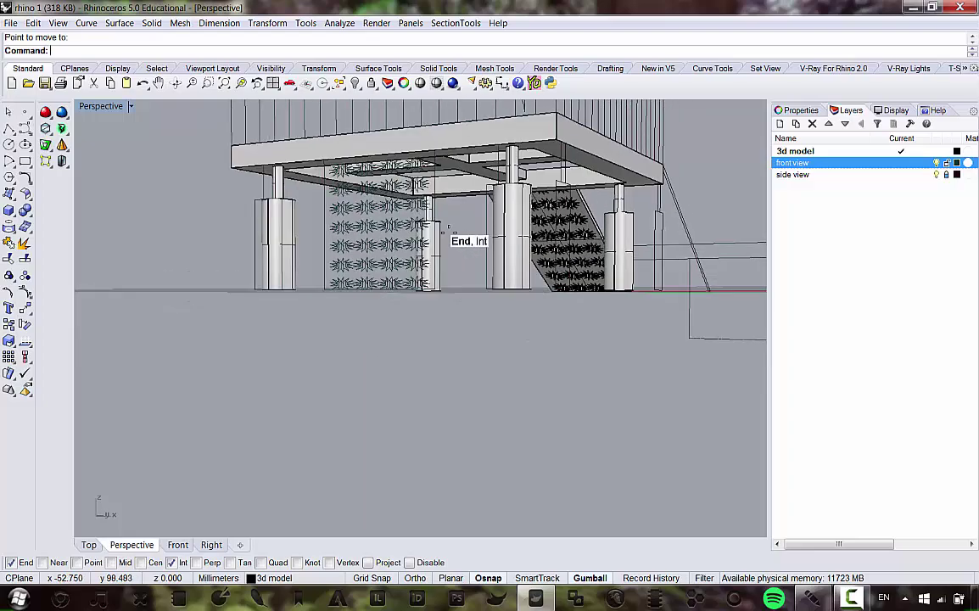
right_click_drag(449, 234, 552, 251)
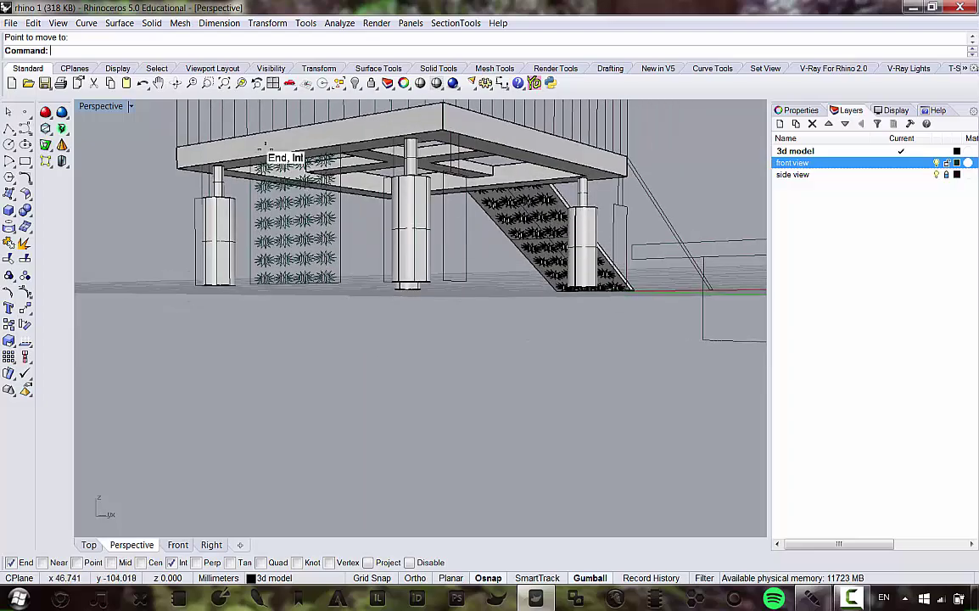
scroll(429, 212, "down", 3)
right_click_drag(429, 212, 583, 265)
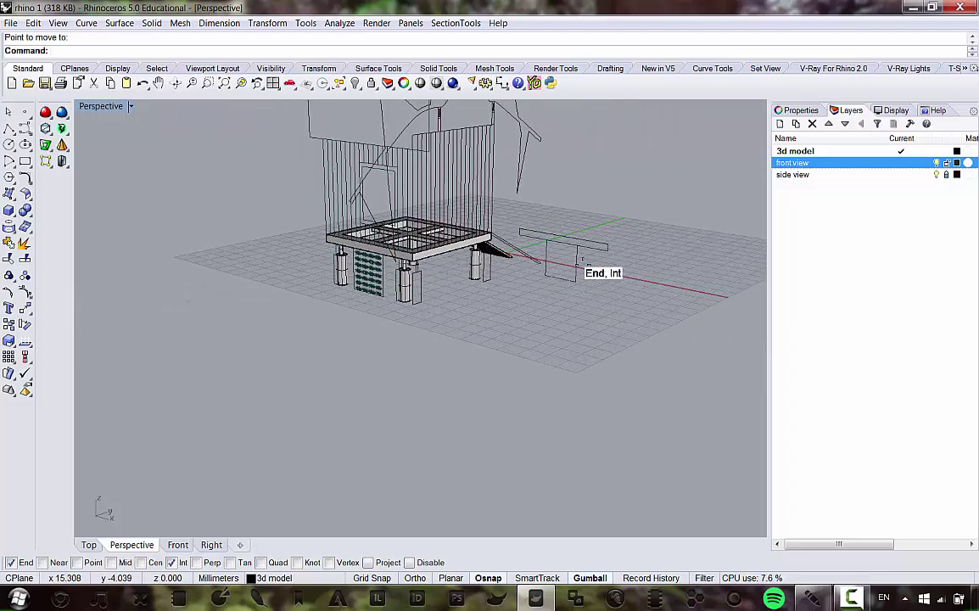
scroll(582, 264, "up", 3)
left_click(548, 208)
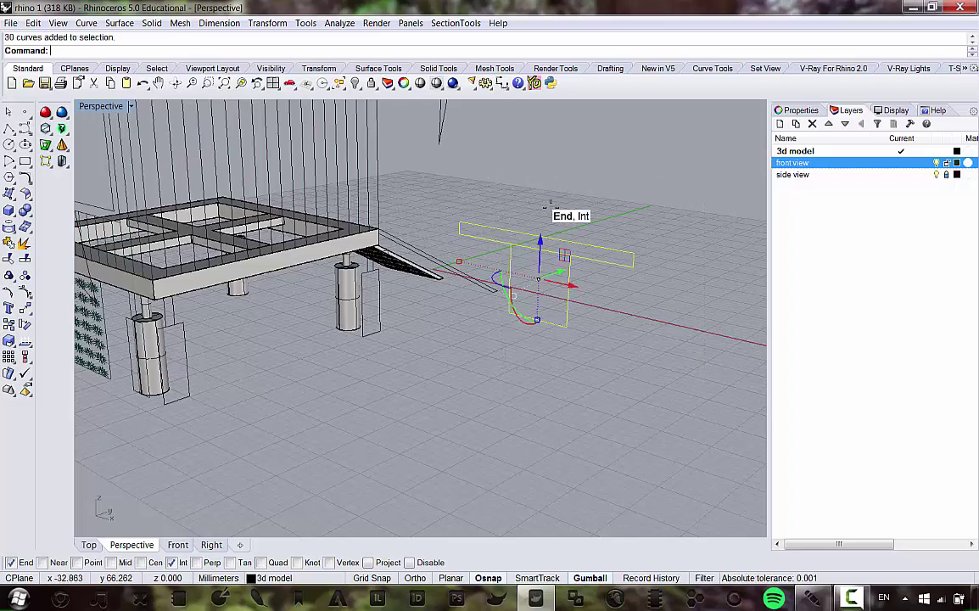
right_click_drag(545, 207, 581, 229)
key("Delete")
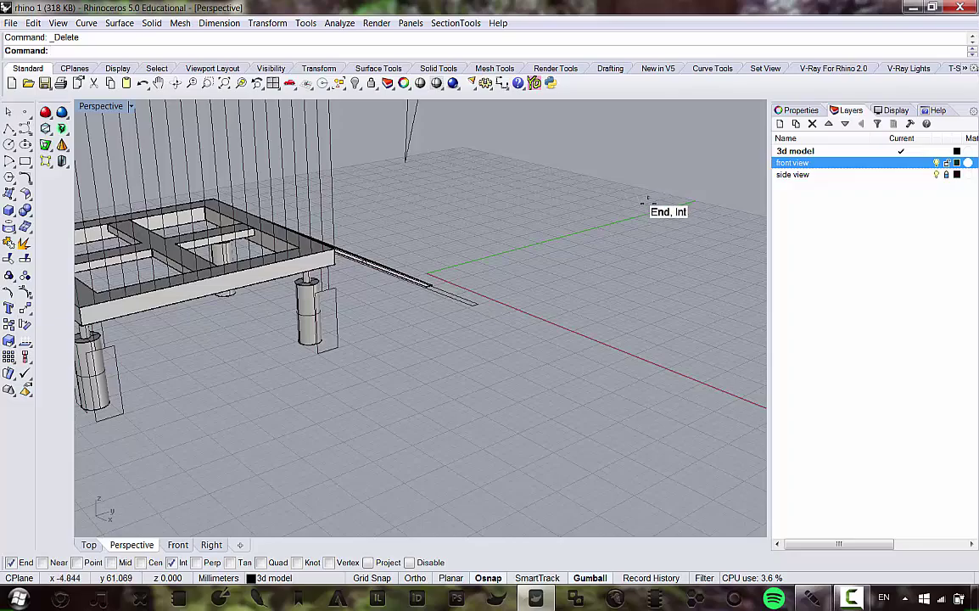
Step: Examine how the star-patterned ramp in the front view drawing lines up with the 3D platform, legs and ramp
scroll(408, 201, "down", 5)
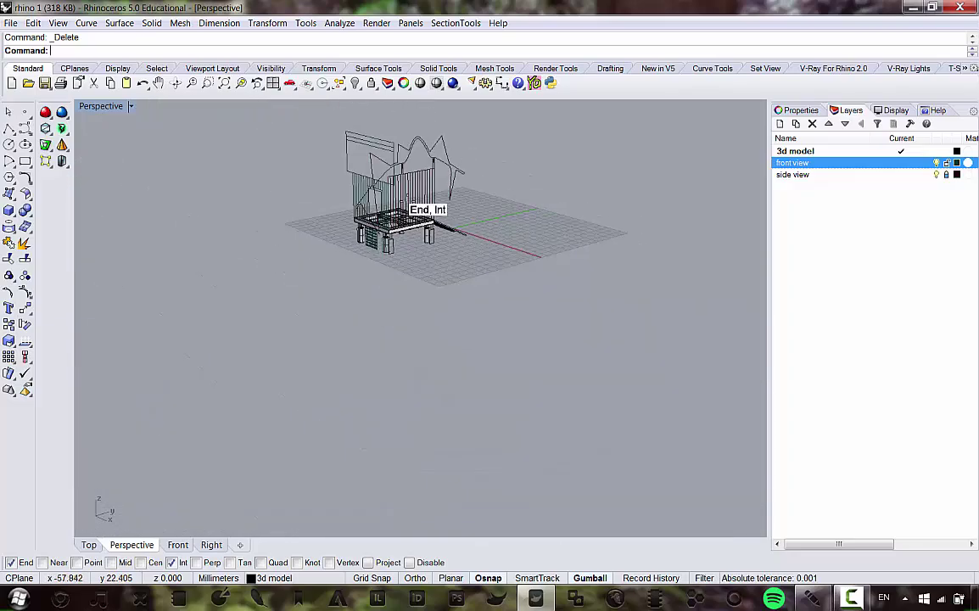
right_click_drag(407, 201, 423, 270)
scroll(386, 229, "up", 5)
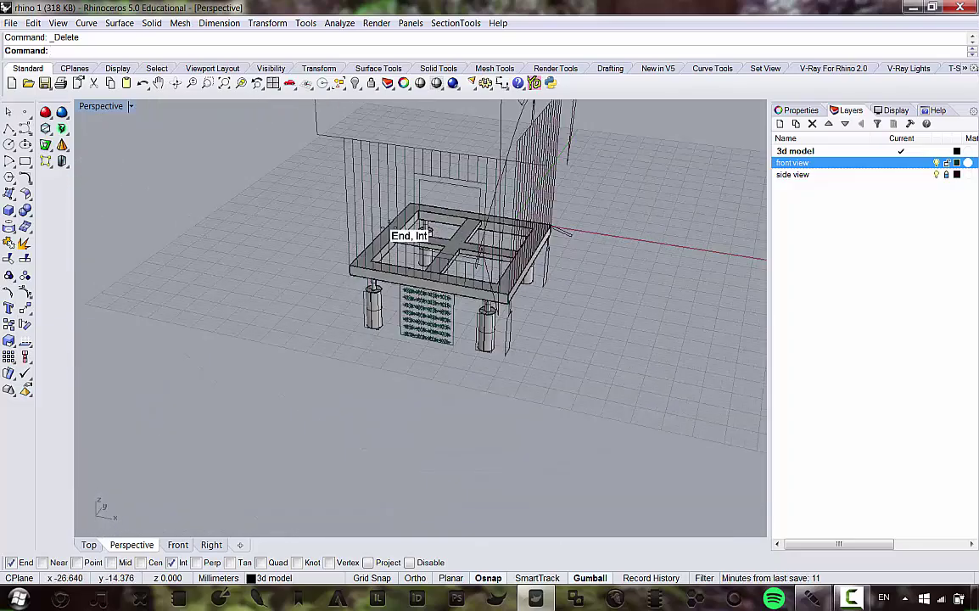
scroll(399, 219, "down", 3)
right_click_drag(416, 222, 365, 249)
scroll(436, 268, "down", 5)
scroll(437, 216, "up", 6)
scroll(437, 217, "down", 6)
scroll(425, 203, "up", 7)
scroll(450, 203, "down", 7)
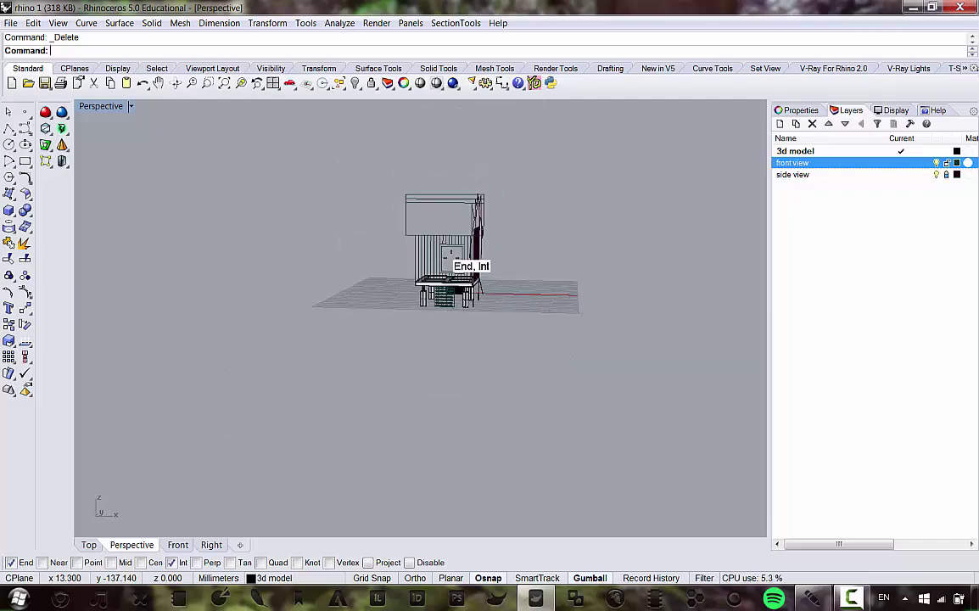
scroll(450, 255, "up", 3)
scroll(450, 257, "down", 4)
right_click_drag(450, 257, 416, 297)
scroll(408, 289, "up", 7)
scroll(416, 276, "down", 5)
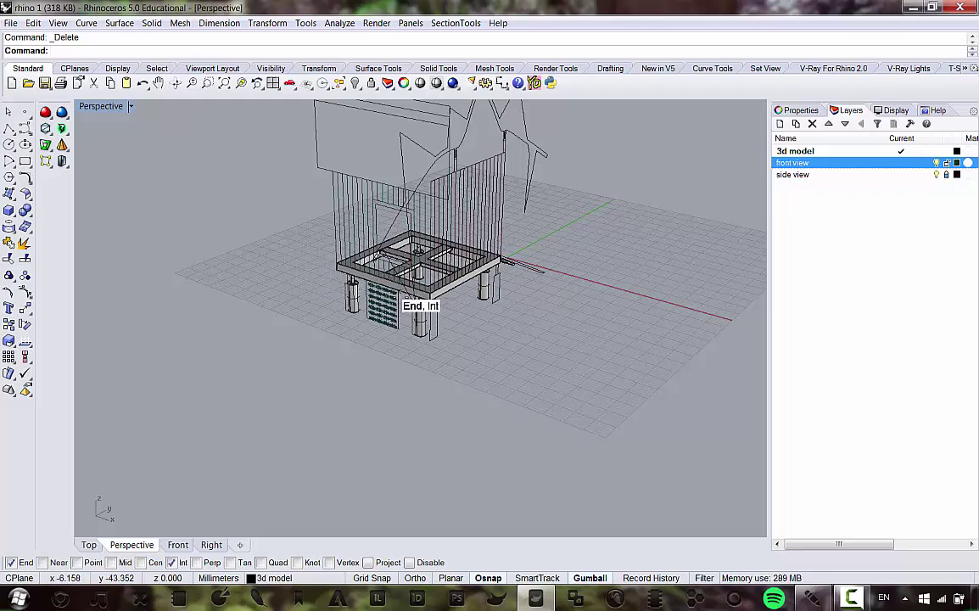
scroll(457, 295, "up", 6)
scroll(458, 303, "down", 4)
scroll(475, 332, "up", 6)
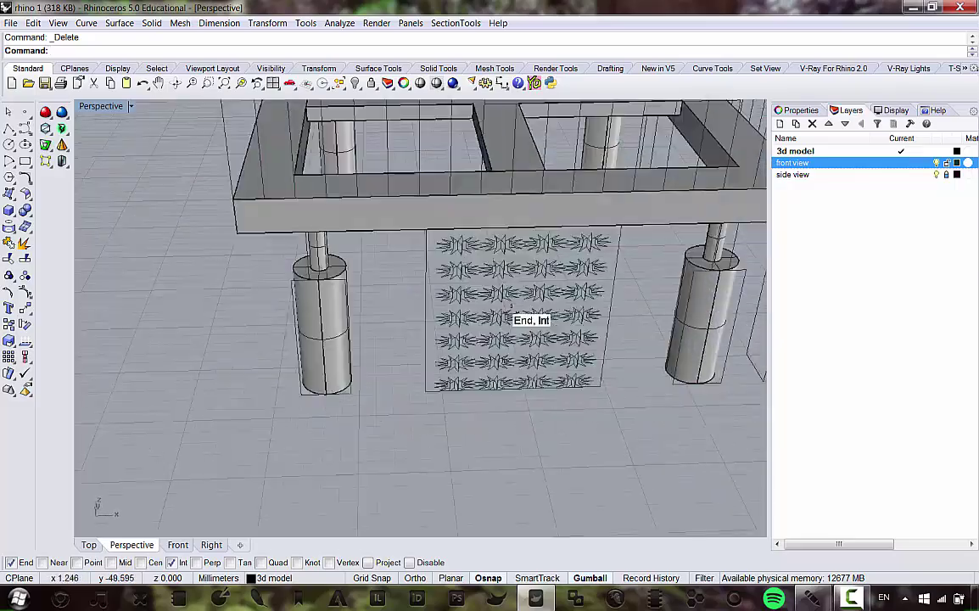
scroll(510, 307, "down", 5)
right_click_drag(345, 333, 433, 274)
scroll(382, 183, "up", 5)
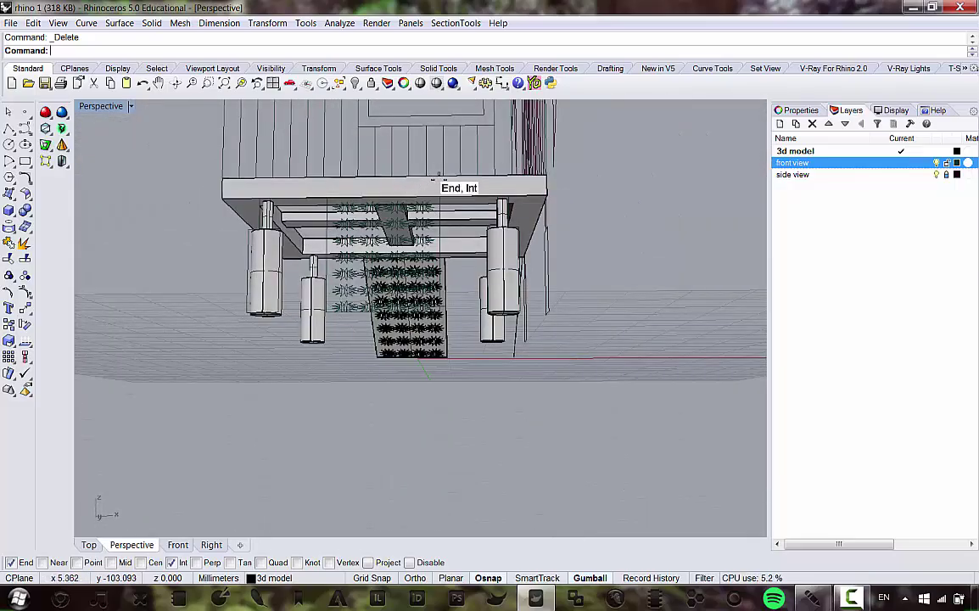
right_click_drag(438, 179, 437, 254)
scroll(426, 215, "down", 7)
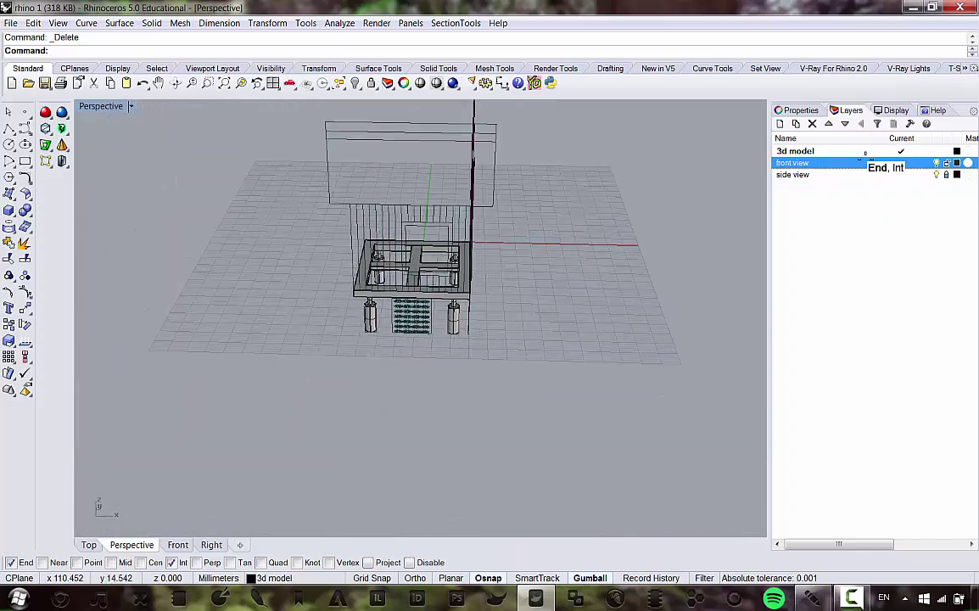
Step: Select all objects on the front view layer, and lock that layer
right_click(860, 161)
left_click(861, 354)
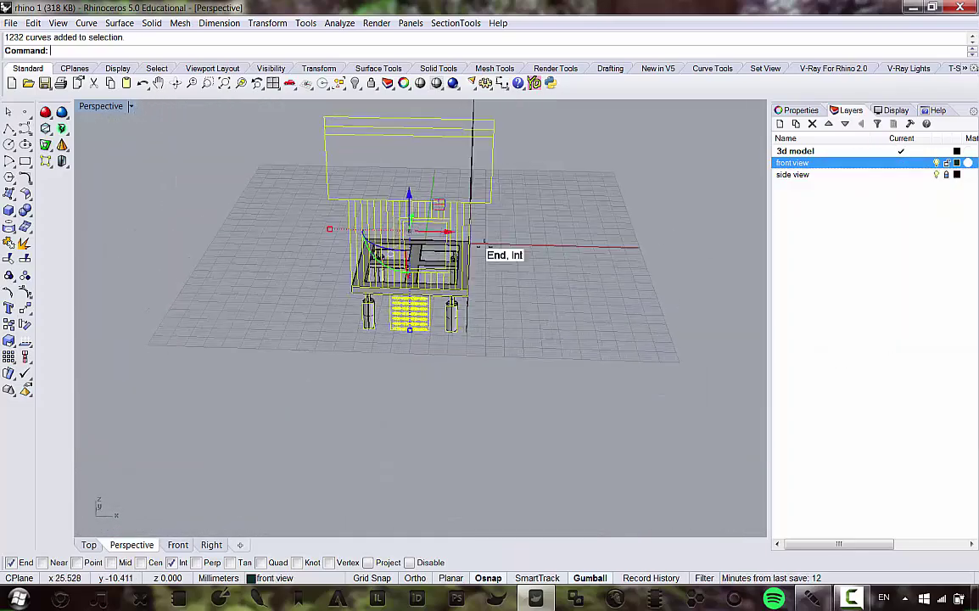
scroll(484, 243, "up", 4)
right_click_drag(484, 243, 409, 196)
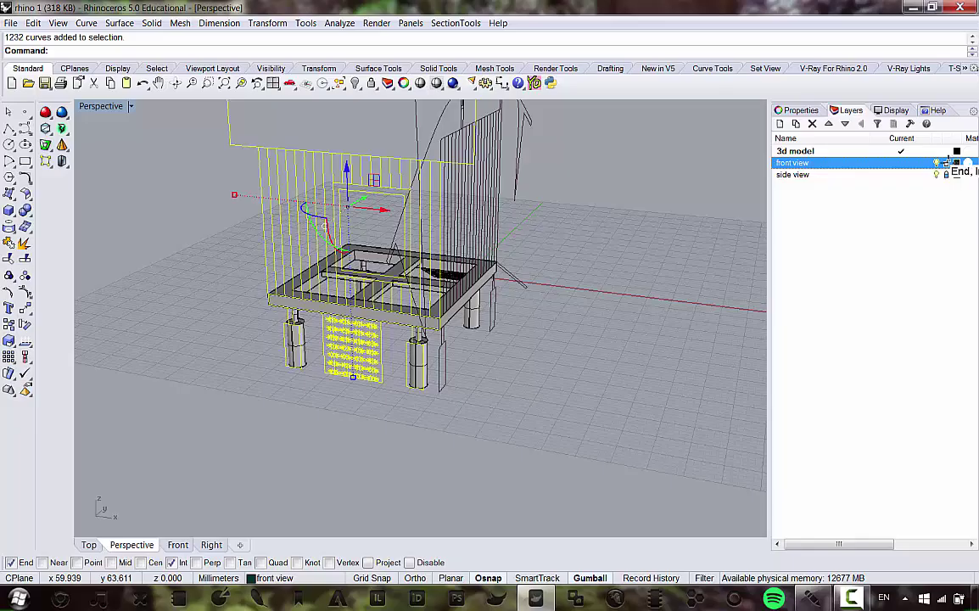
right_click_drag(722, 271, 444, 235)
scroll(242, 242, "down", 6)
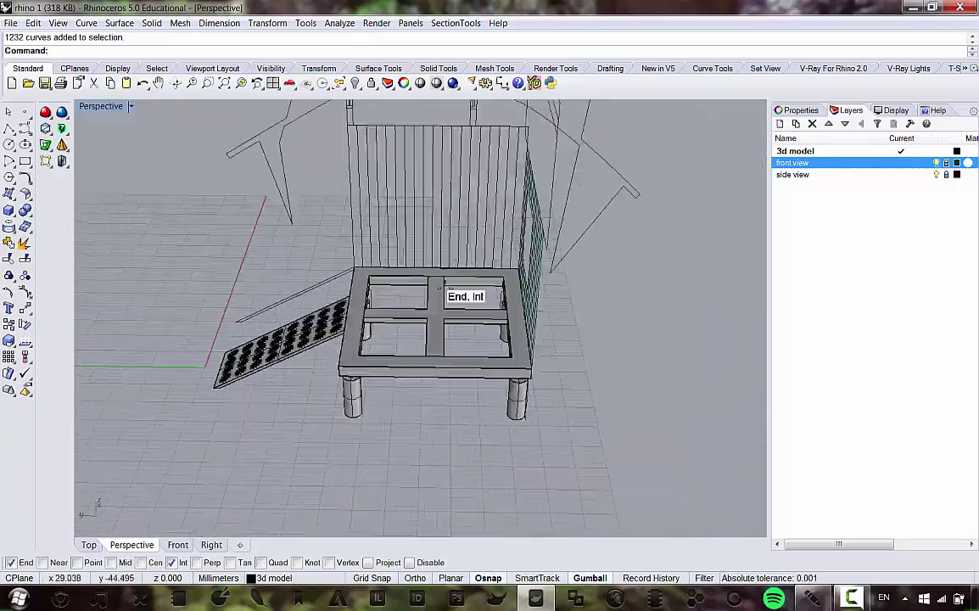
Step: Inspect the 3D platform and ramp from several sides against the upright side and front wall drawings
scroll(404, 282, "down", 5)
scroll(408, 294, "up", 10)
right_click_drag(404, 275, 385, 279)
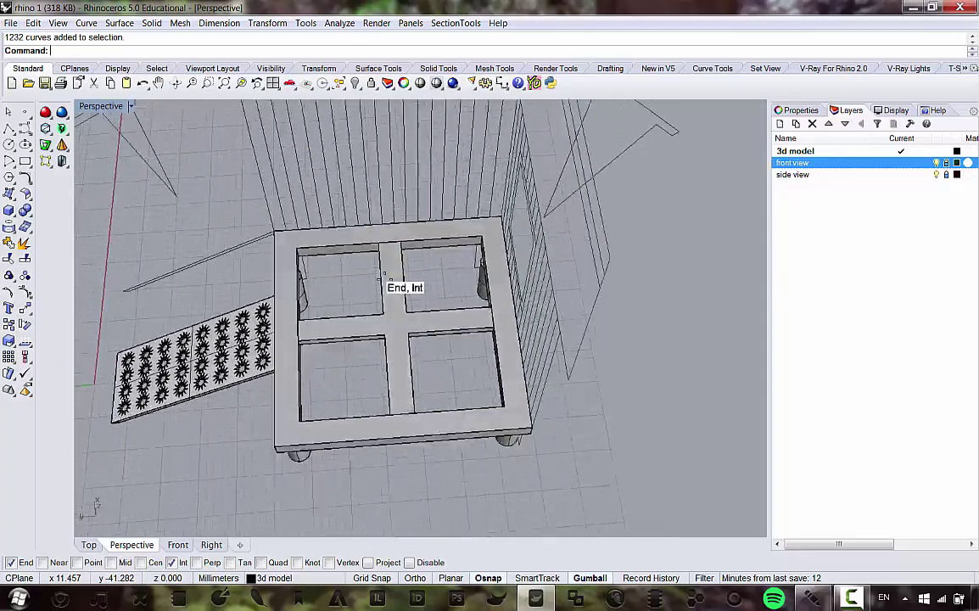
scroll(388, 307, "down", 8)
scroll(389, 322, "up", 6)
right_click_drag(418, 316, 352, 177)
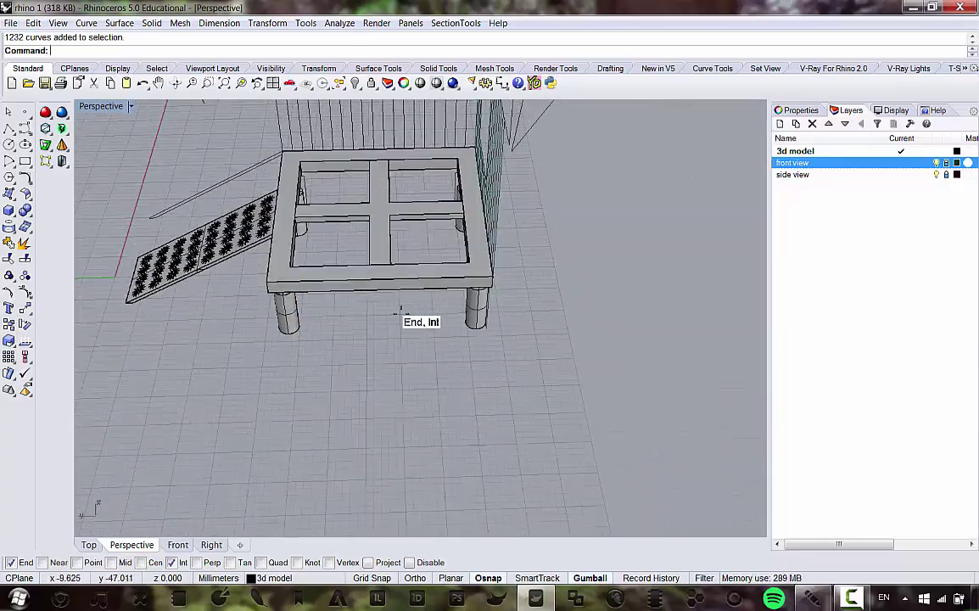
right_click_drag(400, 311, 381, 285)
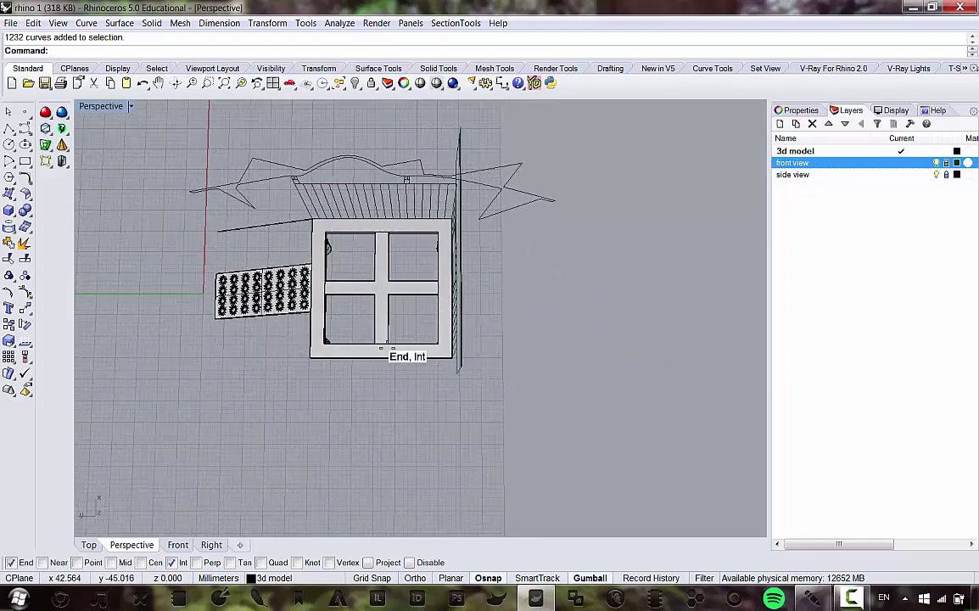
right_click_drag(363, 224, 395, 266)
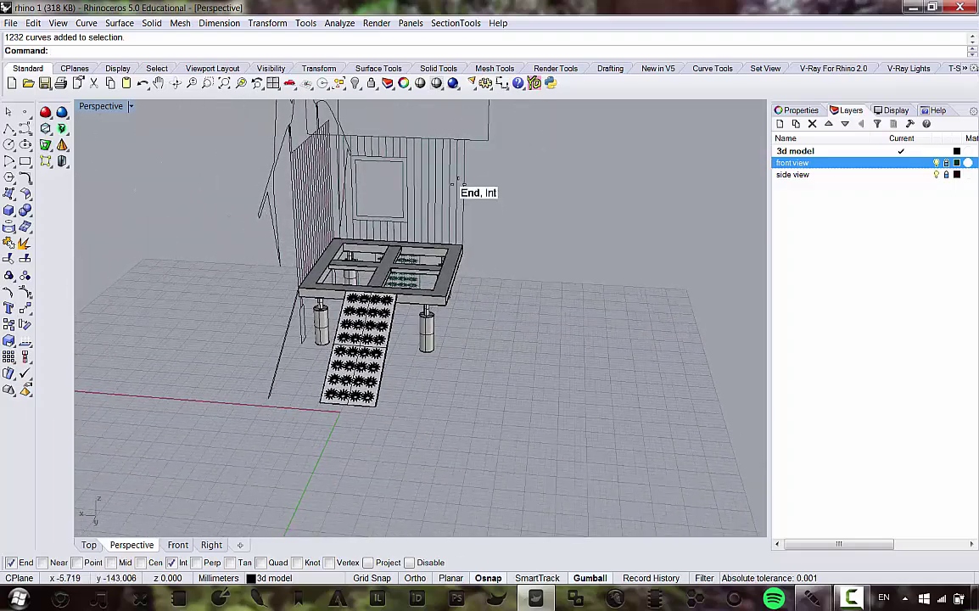
right_click_drag(484, 183, 366, 217)
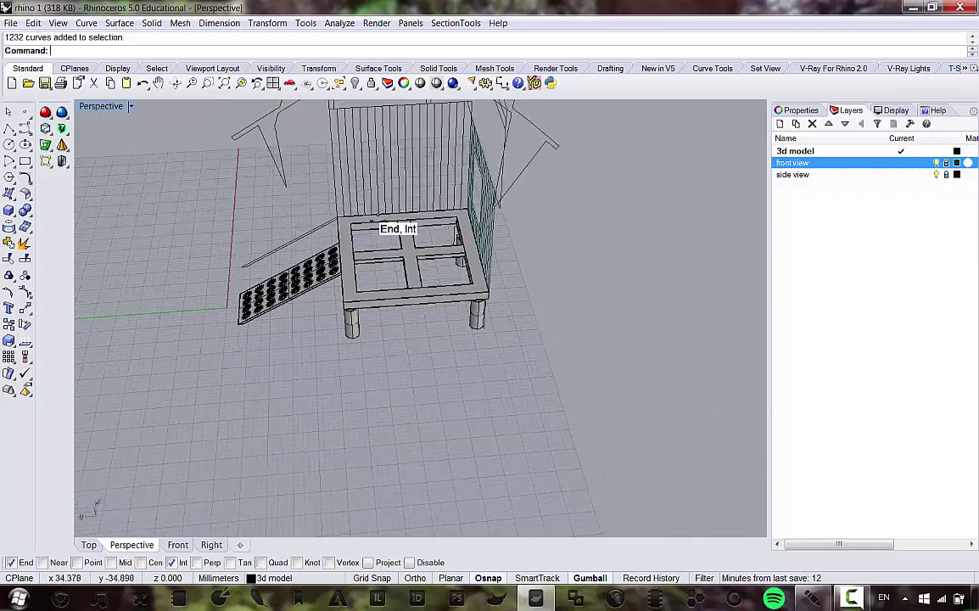
scroll(498, 194, "up", 5)
scroll(459, 273, "down", 4)
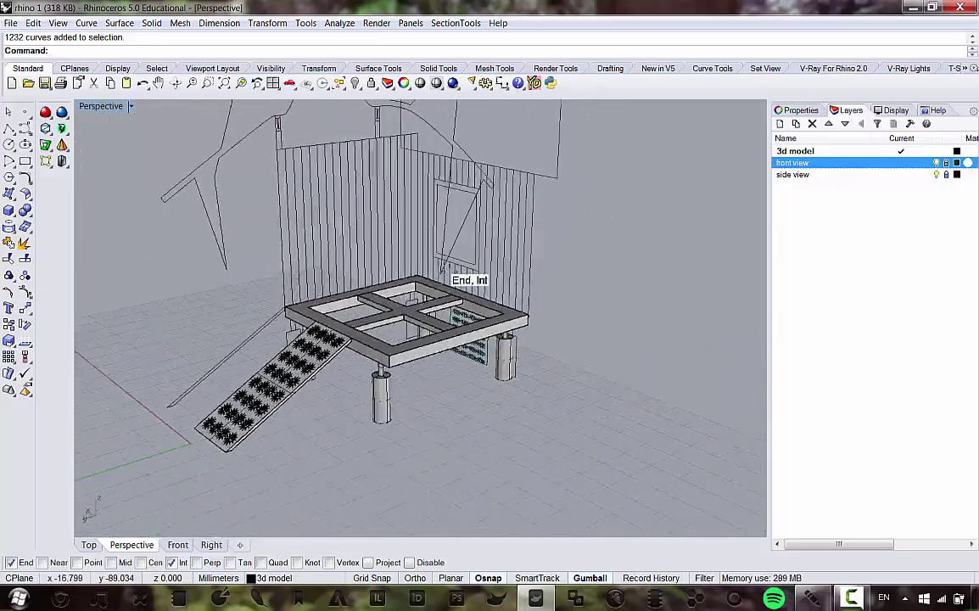
scroll(391, 299, "up", 4)
scroll(333, 323, "down", 6)
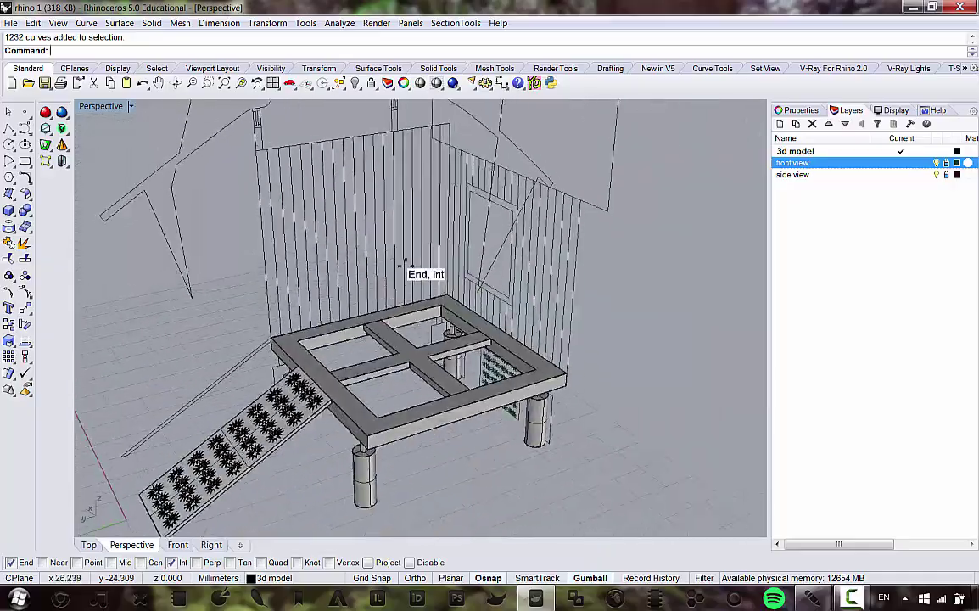
scroll(476, 246, "up", 5)
right_click_drag(557, 267, 448, 270)
scroll(448, 270, "down", 5)
scroll(496, 242, "up", 4)
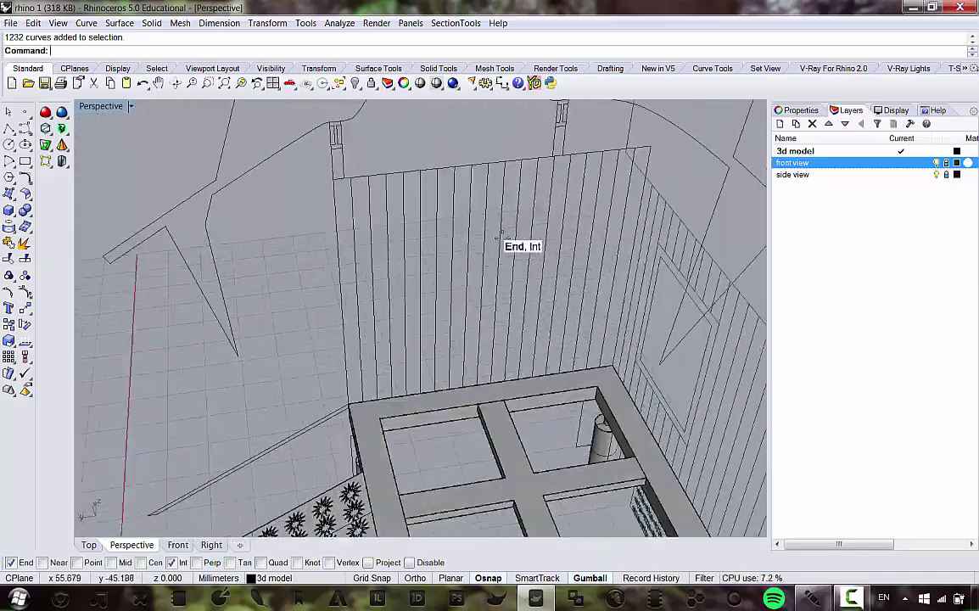
right_click_drag(496, 242, 406, 318)
scroll(473, 214, "down", 4)
scroll(330, 274, "up", 5)
scroll(331, 275, "down", 5)
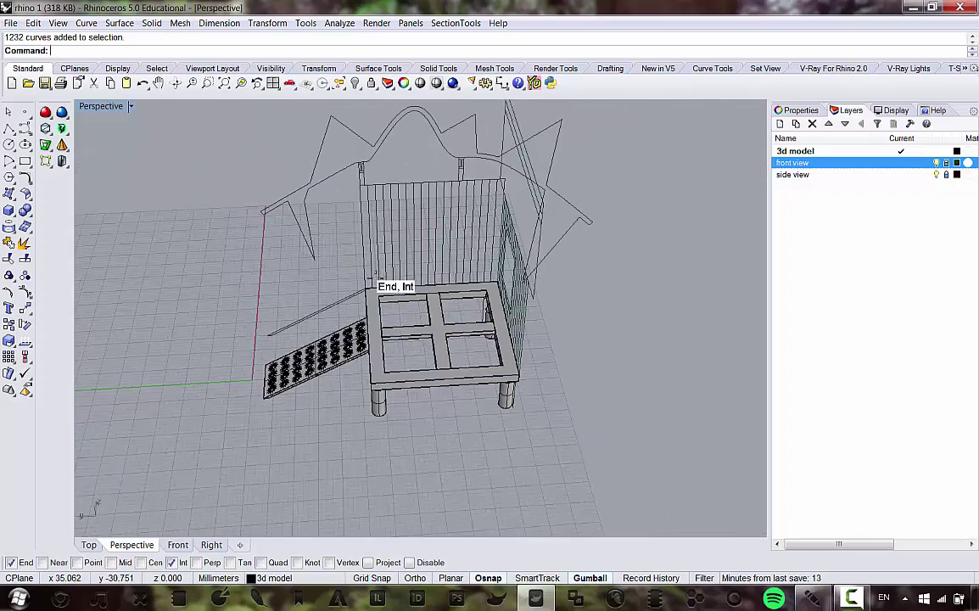
Step: Draw a rectangle one plank wide on each side at the platform frame's outer corner above the ramp, aligned with the plank lines
mouse_move(376, 279)
right_mouse_down()
mouse_move(369, 246)
mouse_move(362, 288)
right_mouse_up()
scroll(362, 289, "up", 4)
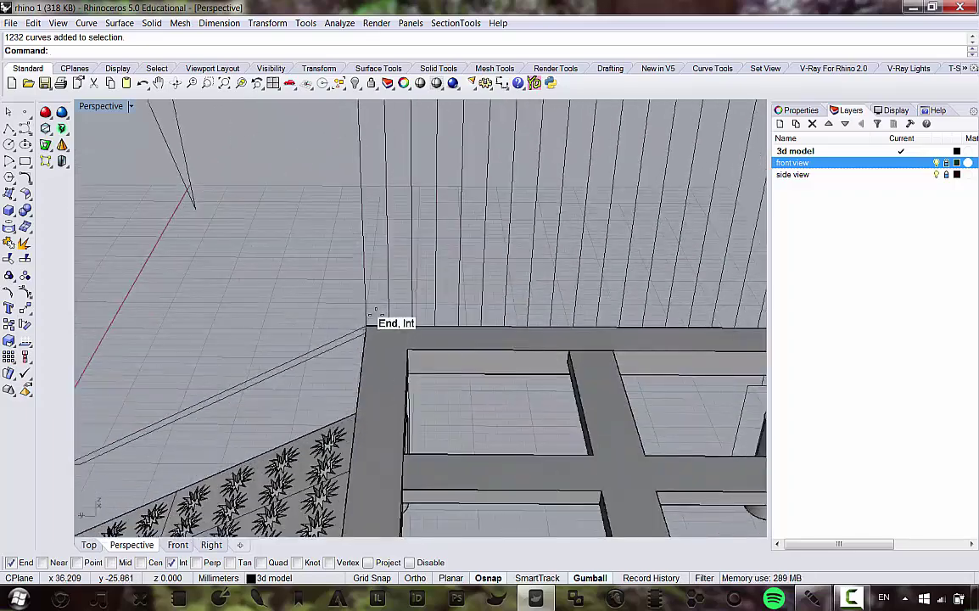
scroll(379, 299, "down", 5)
scroll(453, 291, "up", 5)
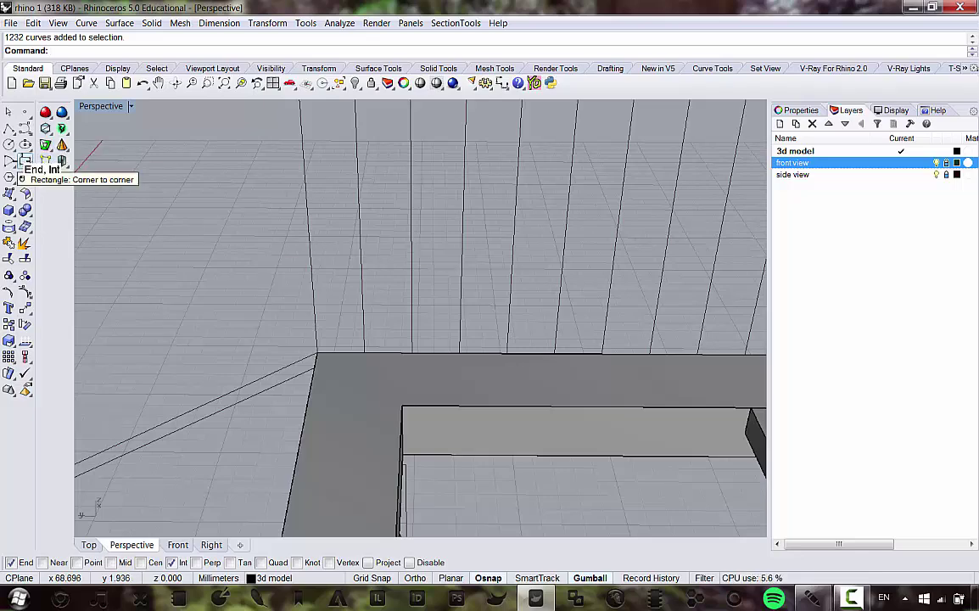
left_click(23, 161)
left_click(322, 360)
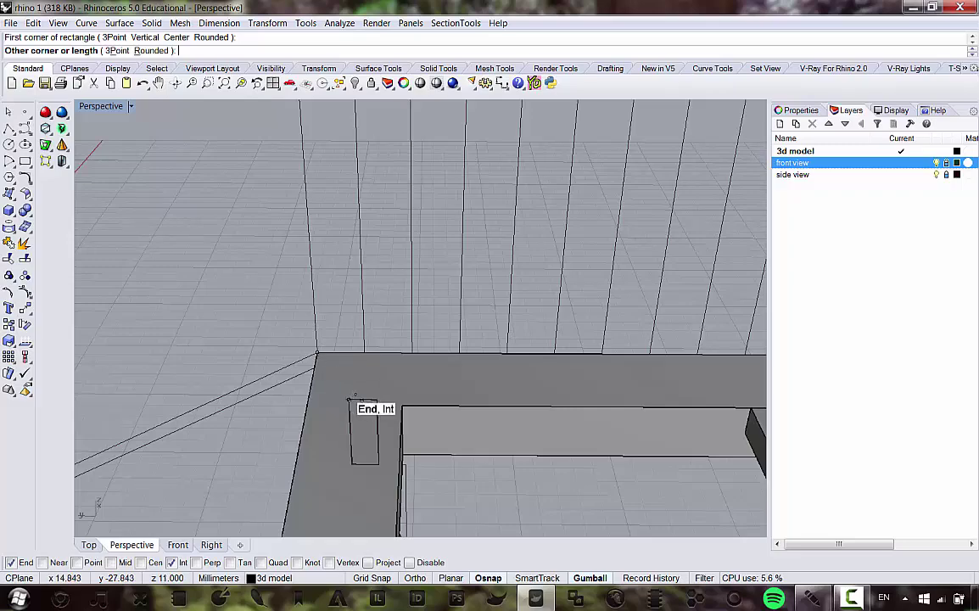
scroll(376, 352, "down", 4)
right_click_drag(394, 360, 450, 379)
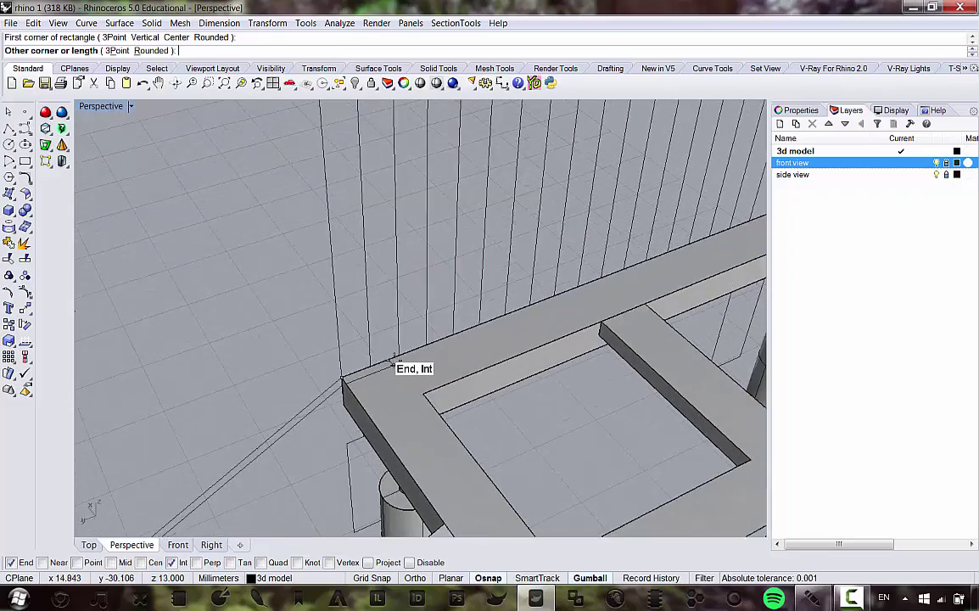
scroll(395, 367, "up", 5)
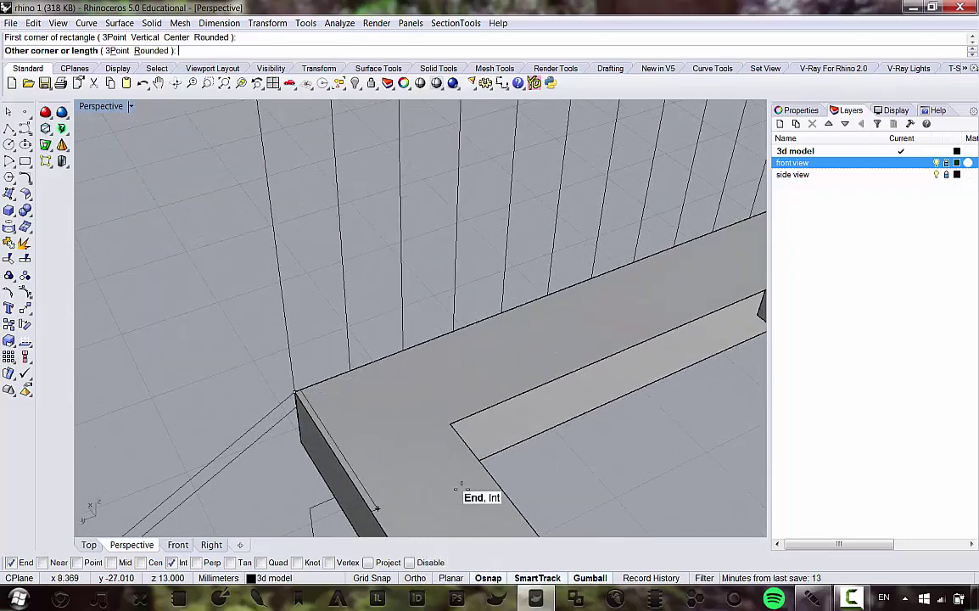
scroll(350, 370, "down", 5)
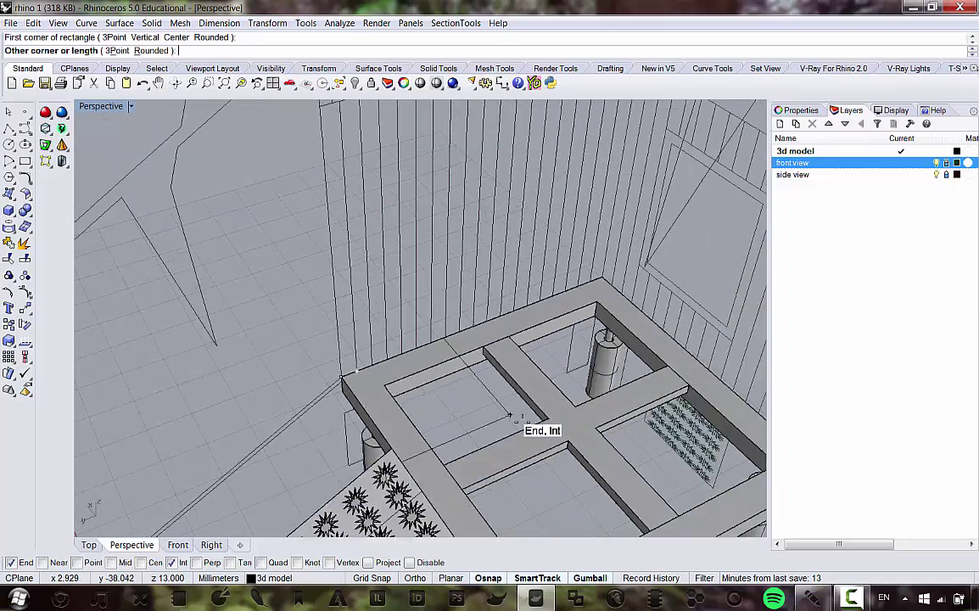
right_click_drag(513, 415, 581, 356)
scroll(527, 265, "up", 5)
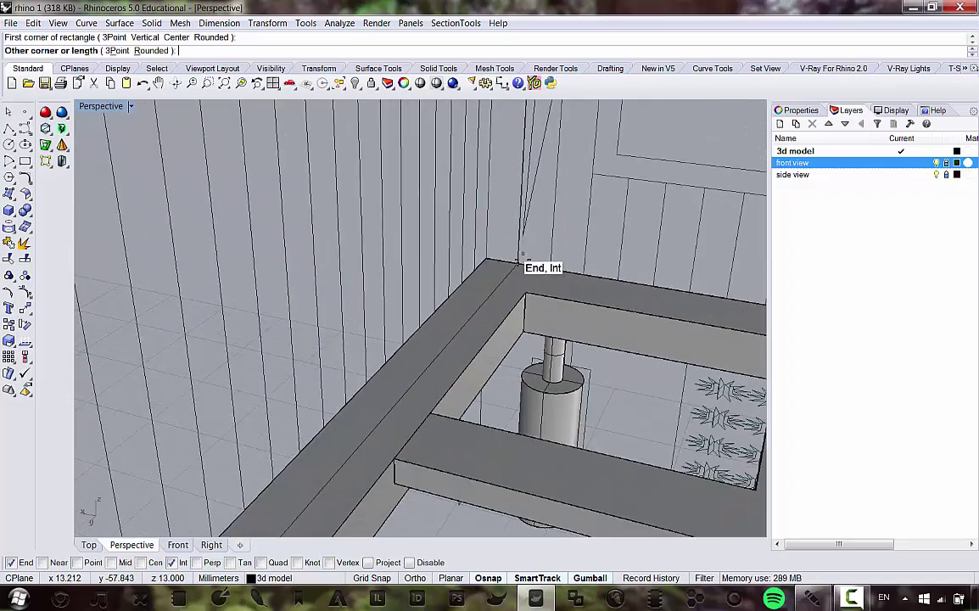
scroll(468, 268, "down", 6)
scroll(351, 430, "up", 3)
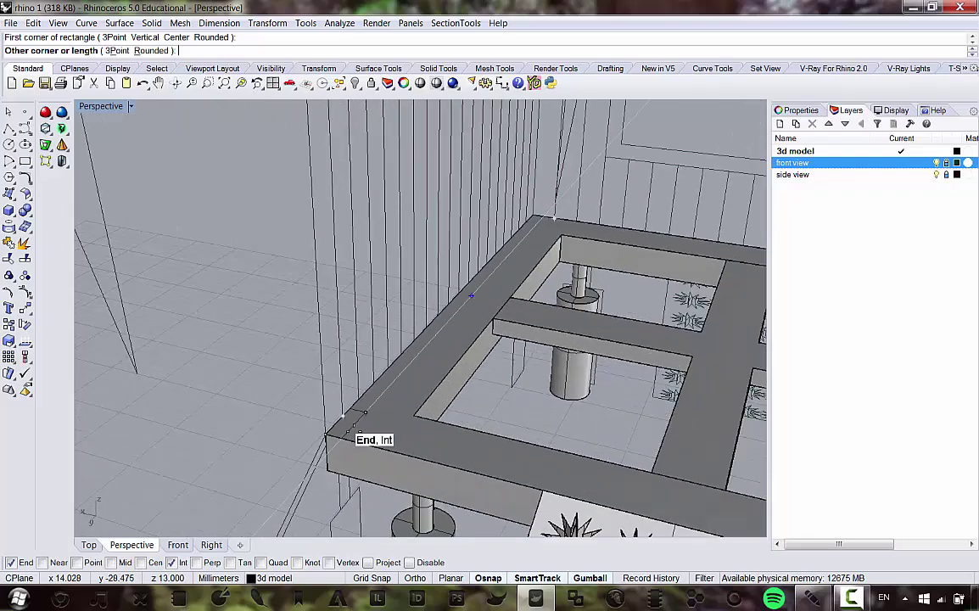
scroll(346, 431, "up", 2)
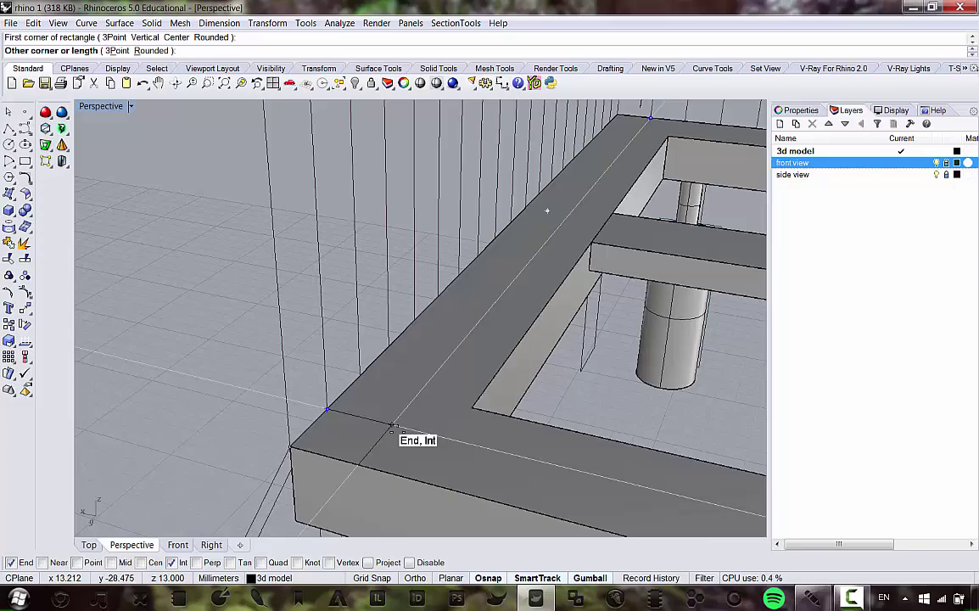
left_click(392, 424)
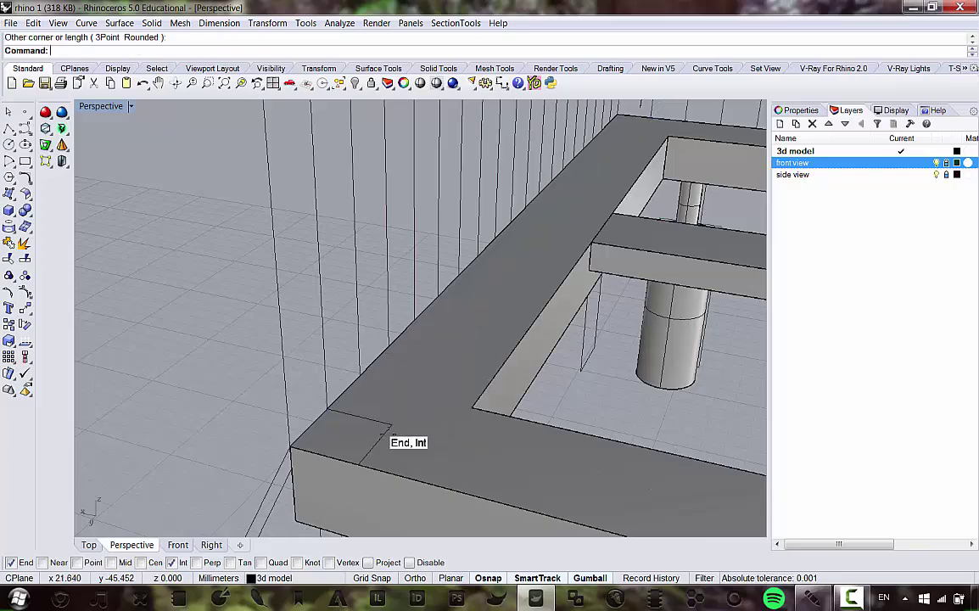
Step: Extrude the corner rectangle upward as a solid, with BothSides set to No, to the top of the side view's plank lines
left_click(371, 428)
left_click(437, 466)
scroll(439, 424, "down", 7)
right_click_drag(442, 402, 346, 382)
scroll(327, 384, "up", 6)
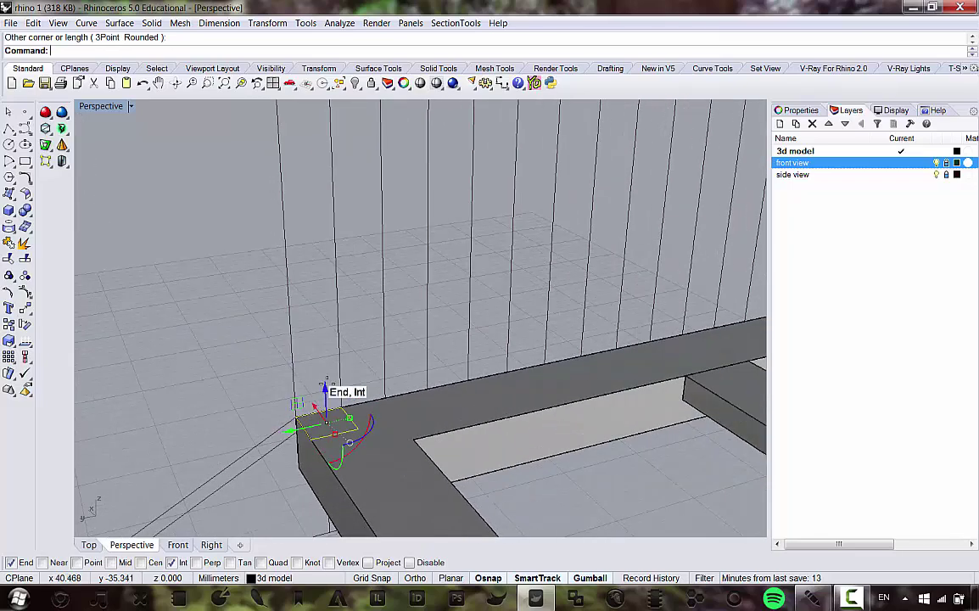
left_click(152, 23)
mouse_move(140, 246)
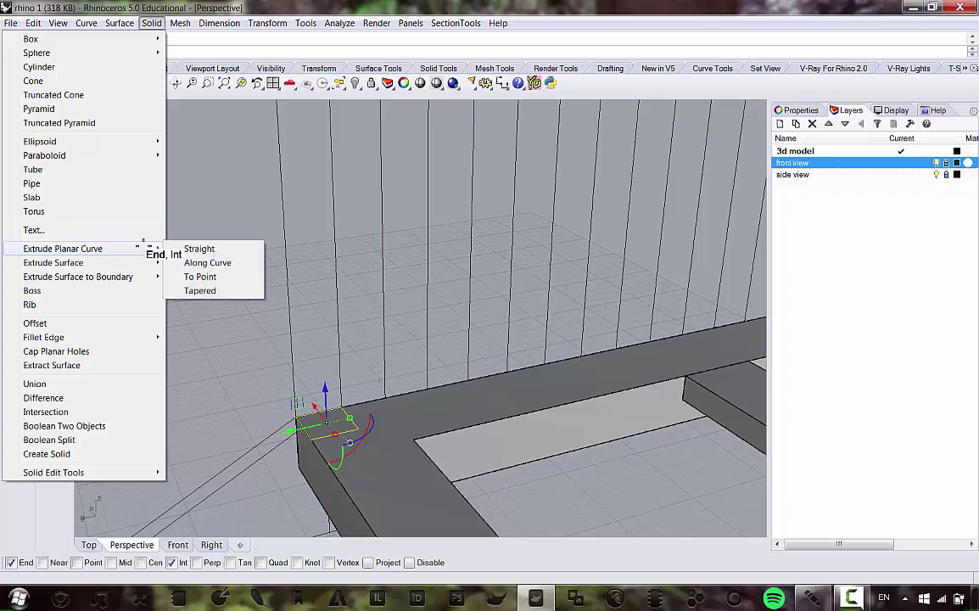
left_click(212, 252)
scroll(274, 271, "down", 8)
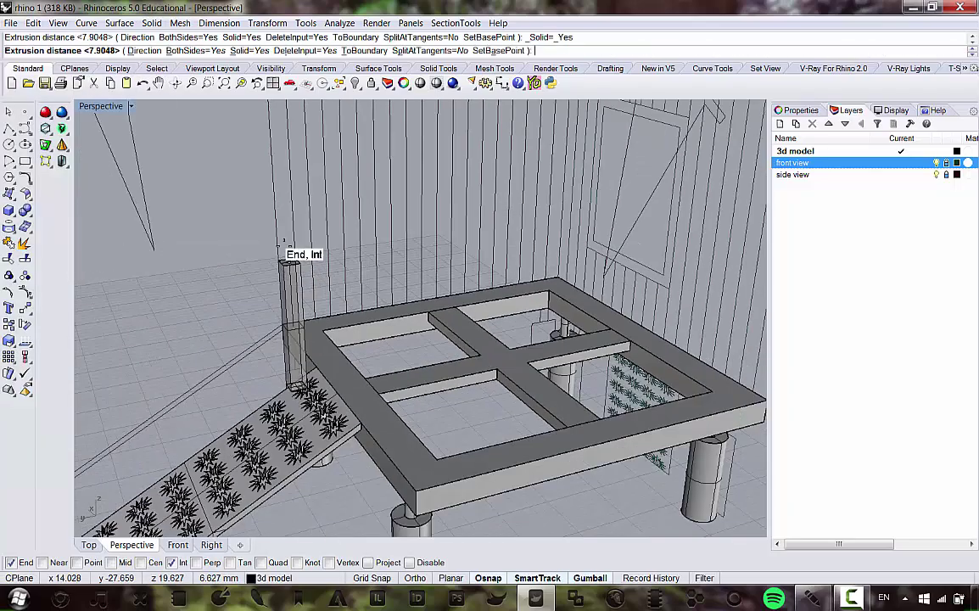
right_click_drag(275, 290, 274, 144)
right_click_drag(291, 214, 264, 179)
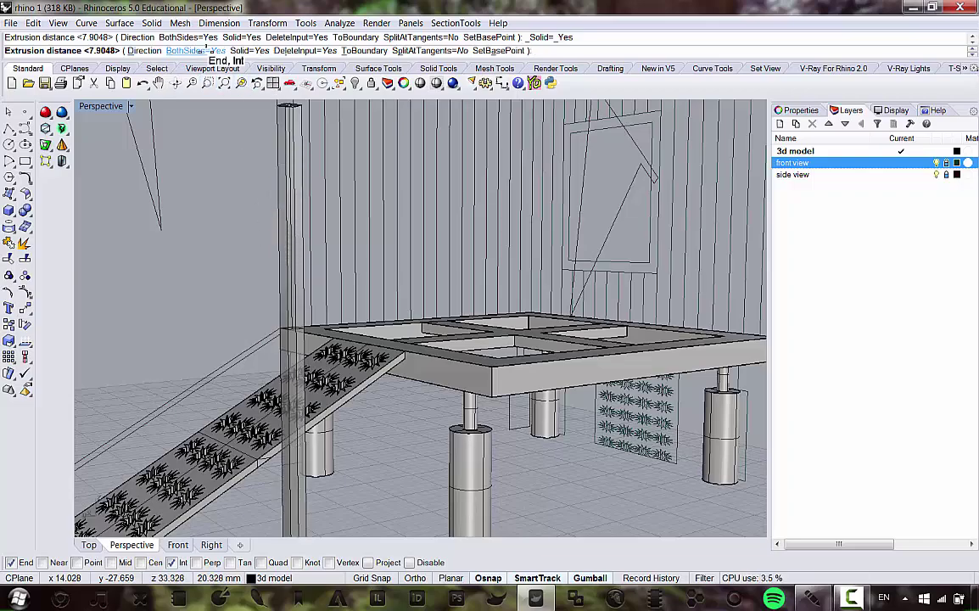
left_click(196, 51)
scroll(259, 322, "down", 5)
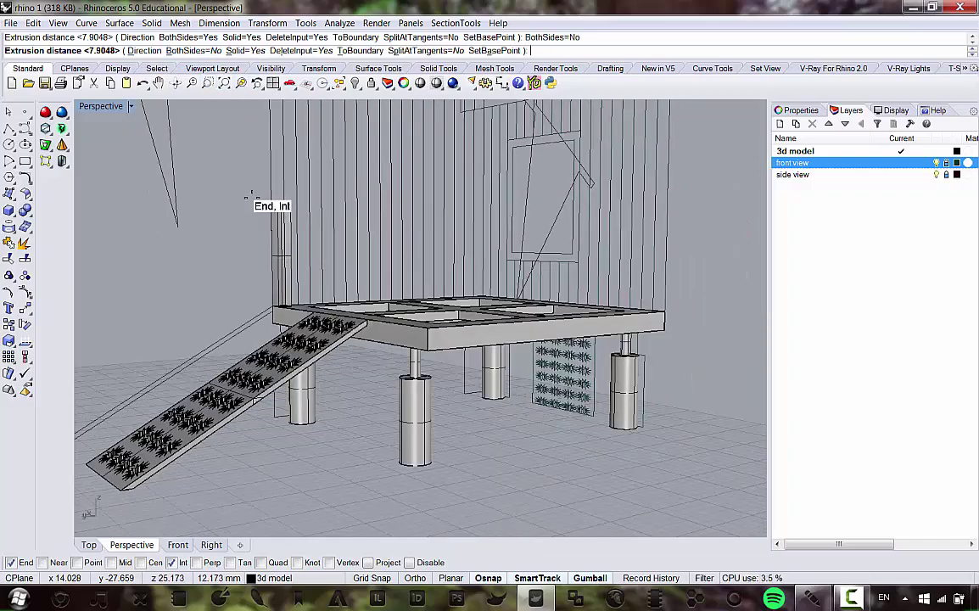
scroll(288, 217, "up", 5)
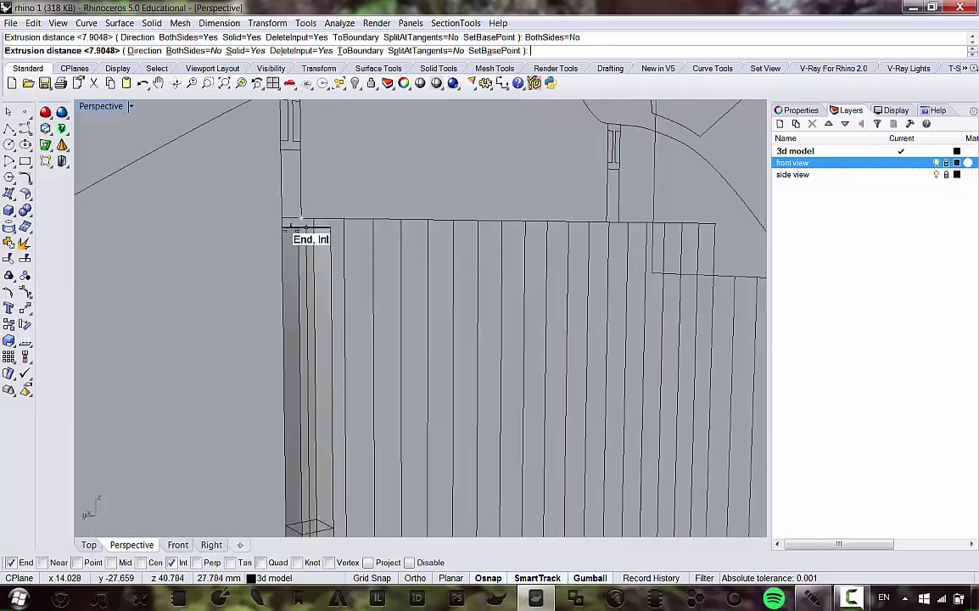
left_click(286, 222)
Step: Select the extruded wall plank and examine from several sides how it lines up with the frame and the wall drawings
scroll(286, 221, "down", 6)
right_click_drag(437, 236, 348, 349)
scroll(329, 361, "up", 6)
scroll(330, 361, "down", 5)
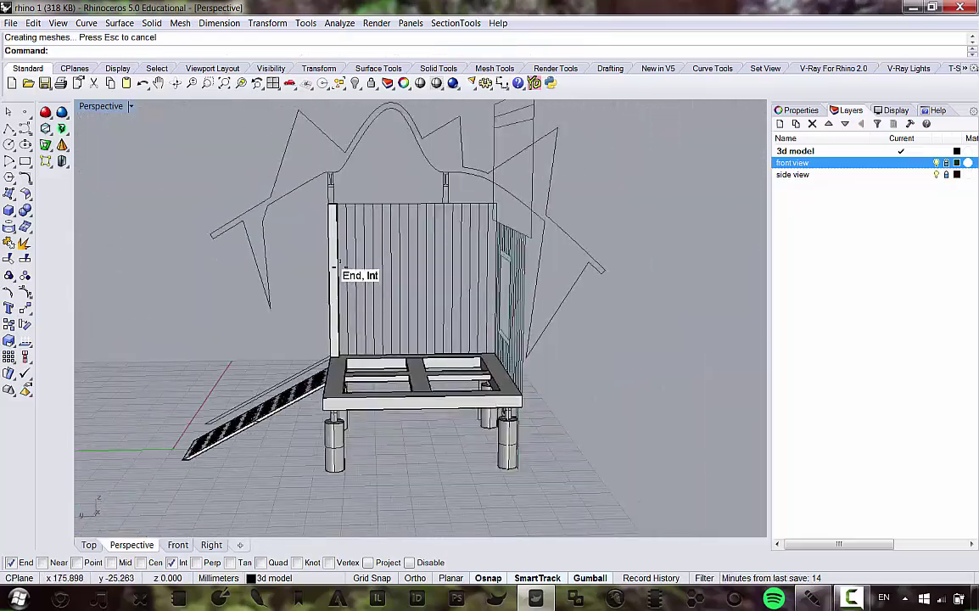
scroll(331, 238, "up", 5)
left_click(318, 206)
scroll(340, 229, "down", 5)
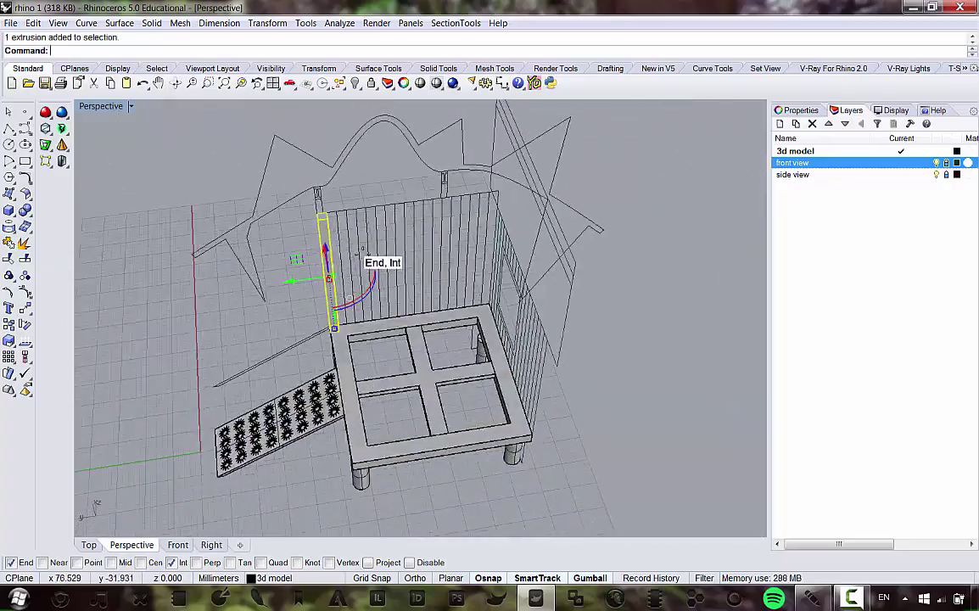
scroll(404, 212, "up", 6)
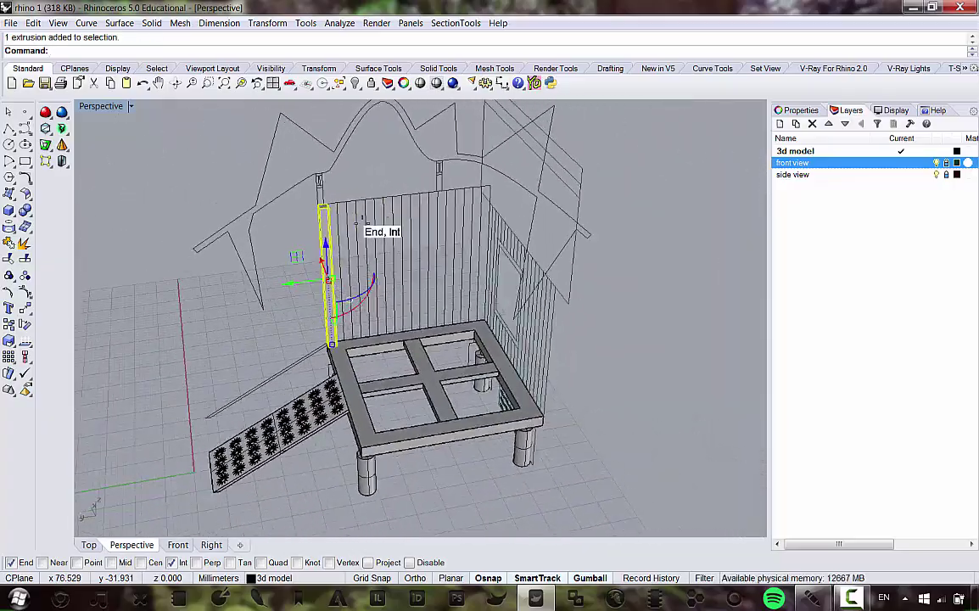
scroll(330, 163, "down", 5)
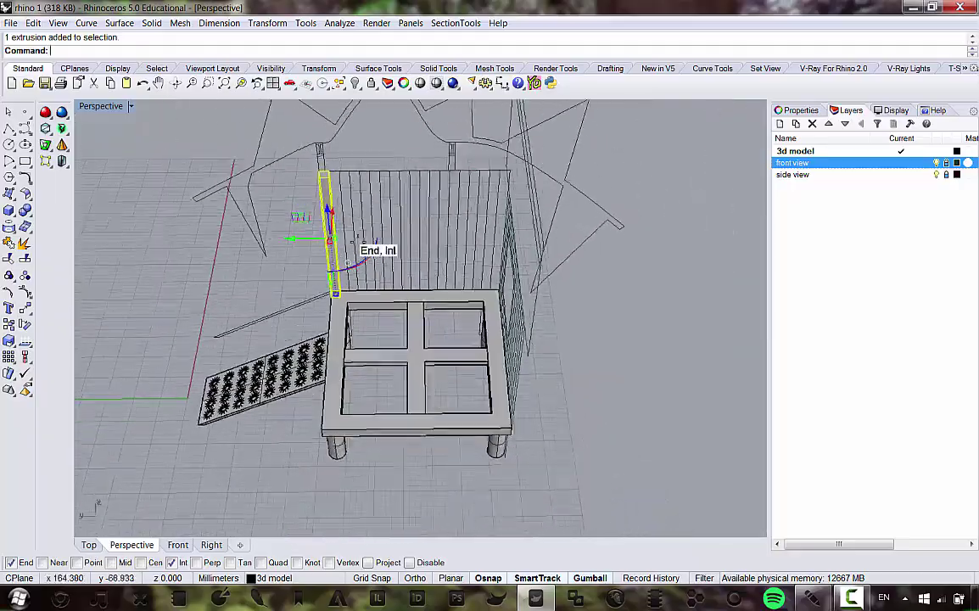
scroll(355, 243, "up", 6)
scroll(348, 162, "down", 6)
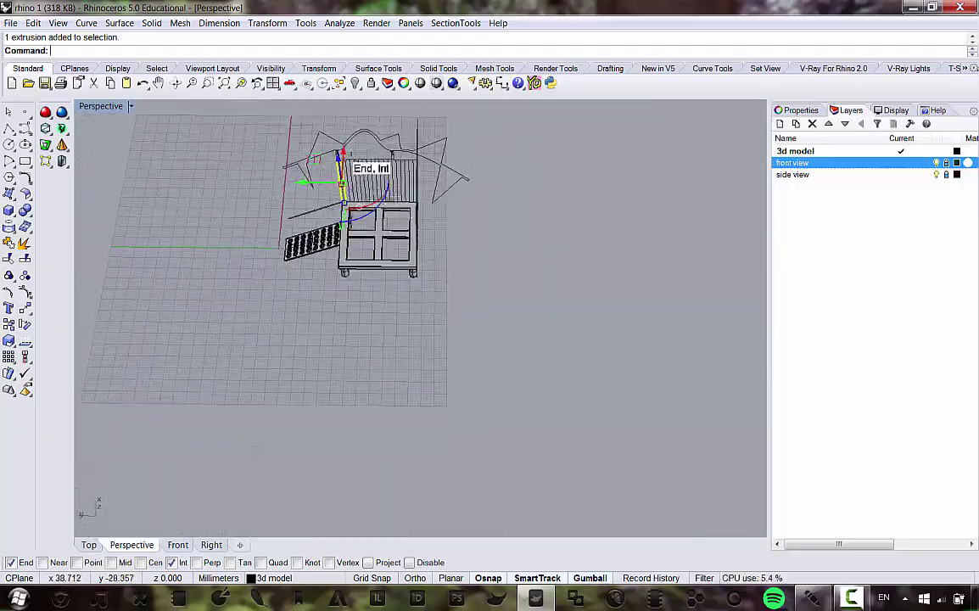
scroll(351, 159, "up", 6)
right_click_drag(403, 200, 127, 151)
right_click_drag(527, 279, 459, 333, "shift")
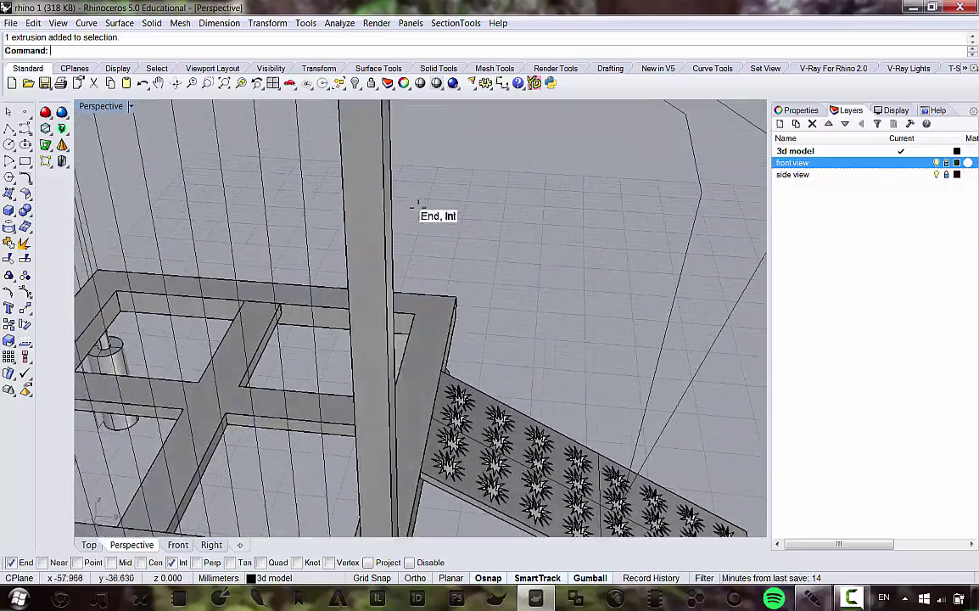
scroll(432, 207, "down", 4)
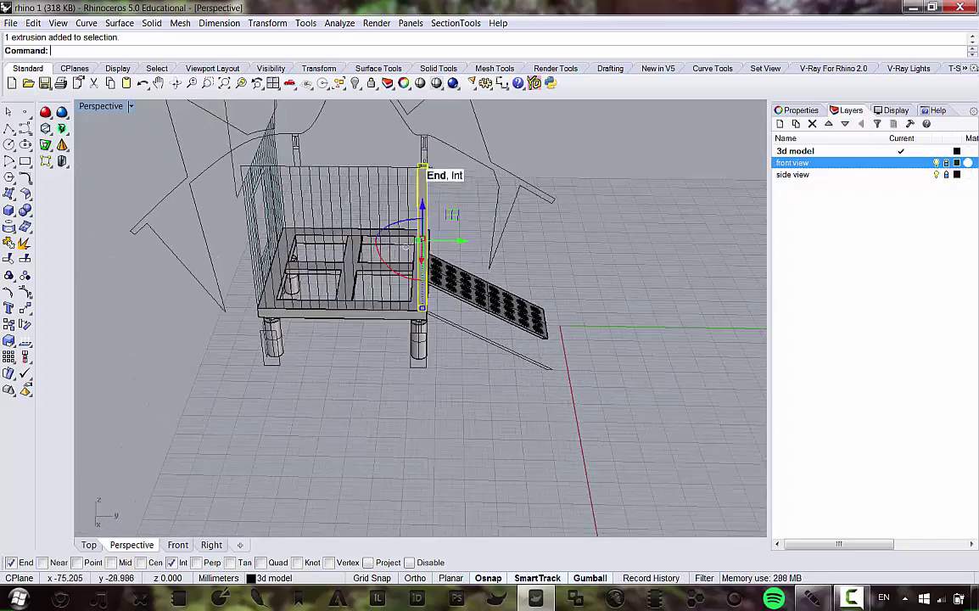
scroll(426, 161, "up", 9)
right_click_drag(428, 163, 484, 169)
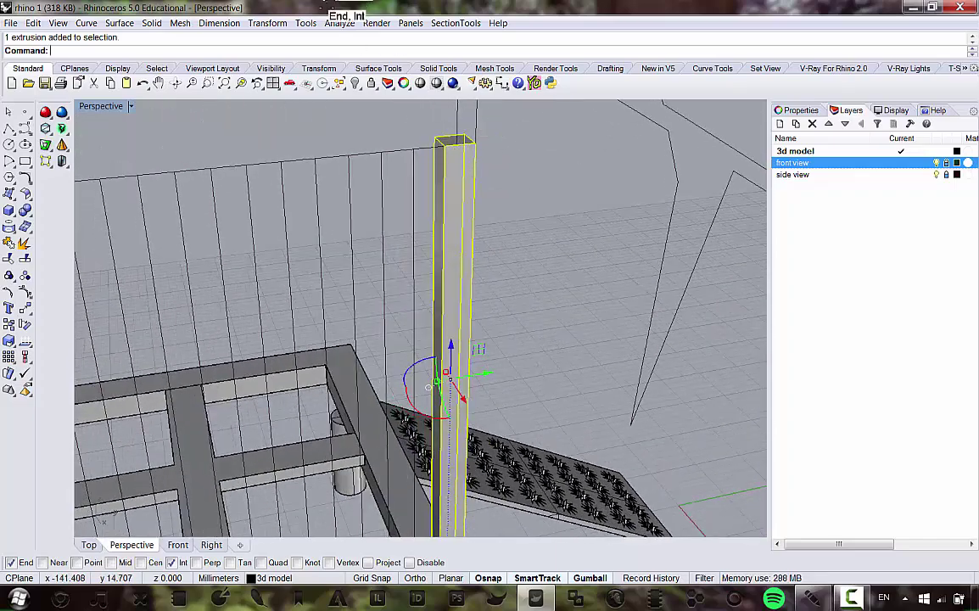
Step: Copy the corner plank four times side by side along the wall, following the plank lines of the side view drawing
left_click(267, 23)
left_click(229, 56)
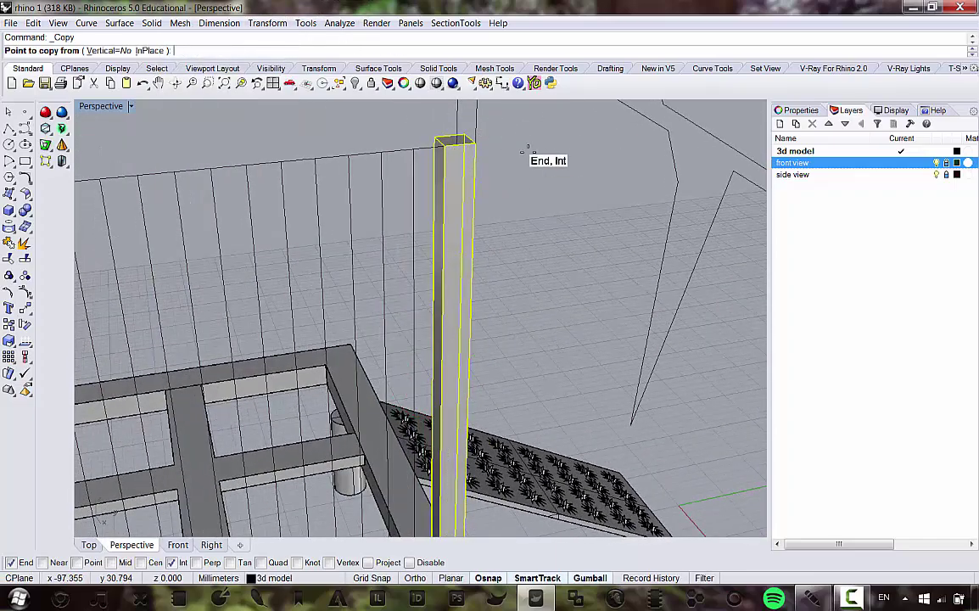
left_click(480, 142)
left_click(446, 140)
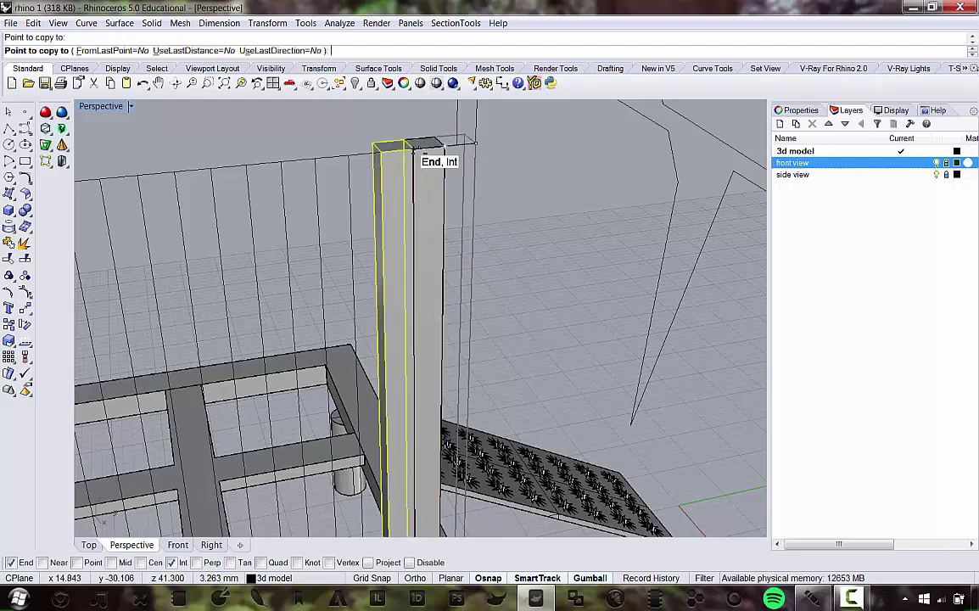
left_click(415, 143)
left_click(381, 145)
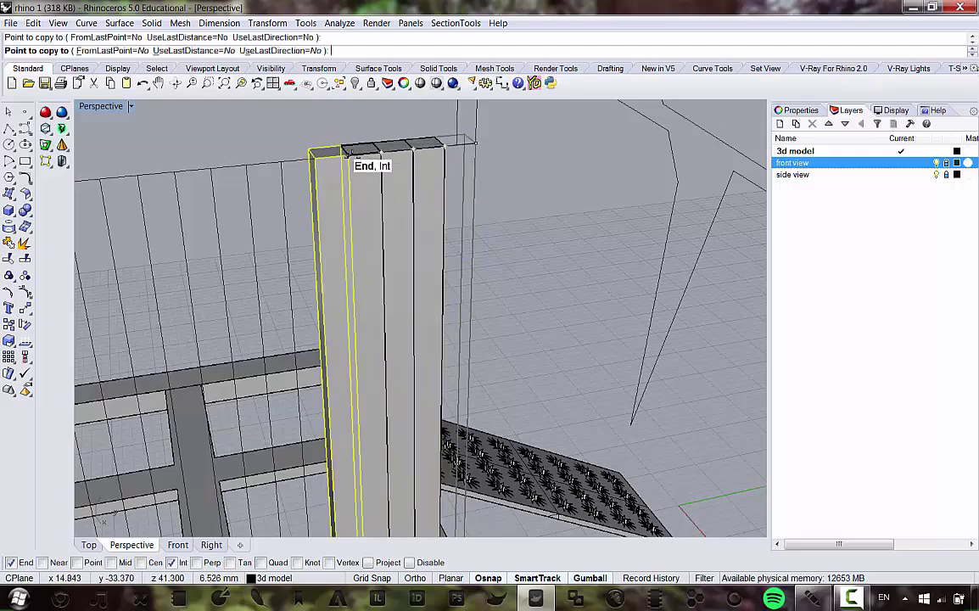
left_click(349, 154)
right_click(556, 179)
Step: Set the perspective viewport's display mode to Rendered and take a close view of the copied planks
left_click(552, 180)
right_click_drag(511, 182, 478, 163)
scroll(420, 216, "down", 8)
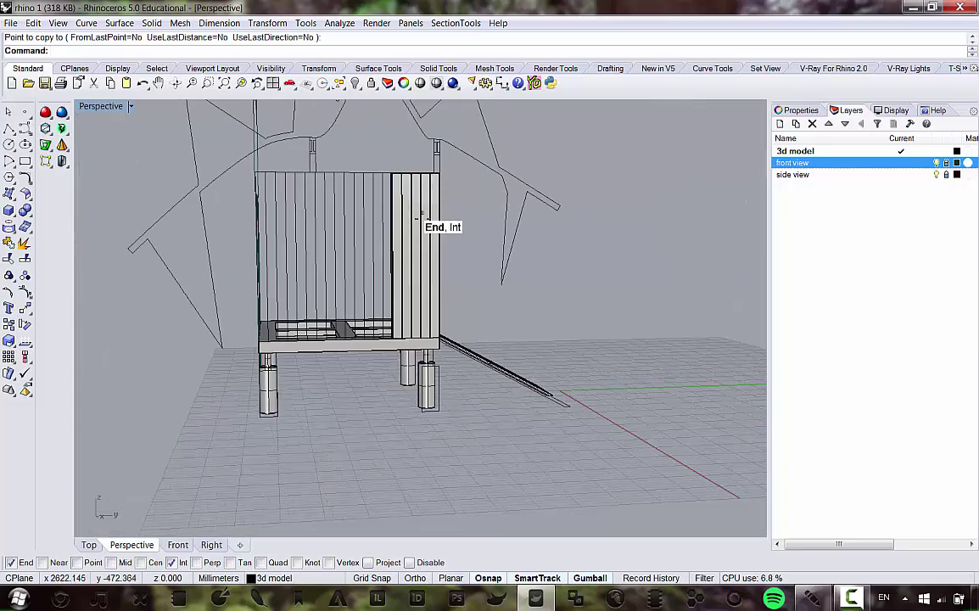
right_click_drag(420, 216, 412, 189)
scroll(412, 189, "up", 5)
scroll(412, 188, "up", 3)
left_click(57, 23)
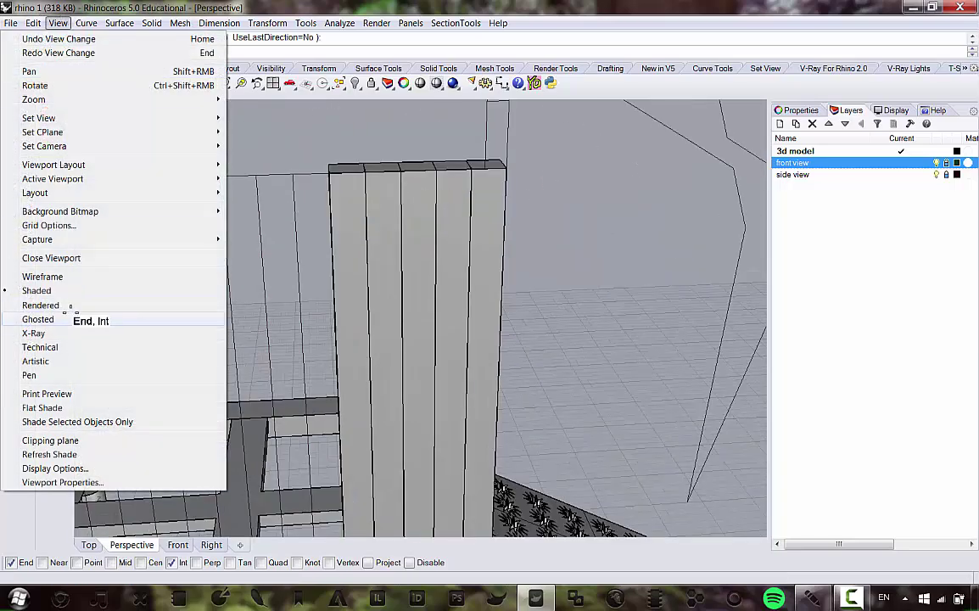
left_click(70, 304)
right_click_drag(544, 288, 467, 253)
scroll(453, 254, "down", 4)
scroll(467, 253, "up", 4)
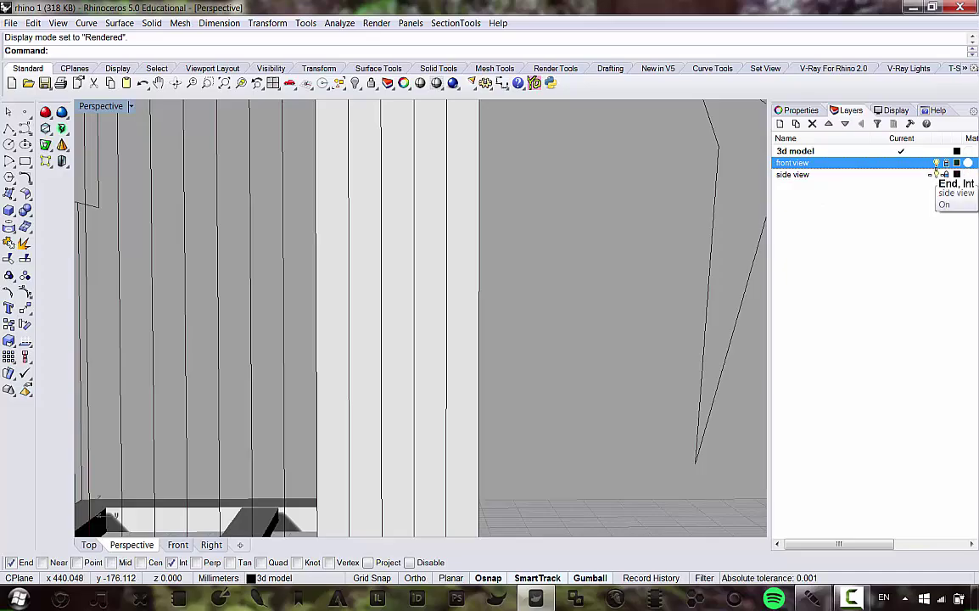
Step: Hide the side view layer, inspect the adjoining planks without the drawing lines, and show the layer again
left_click(936, 174)
right_click_drag(590, 218, 514, 173)
scroll(472, 231, "down", 5)
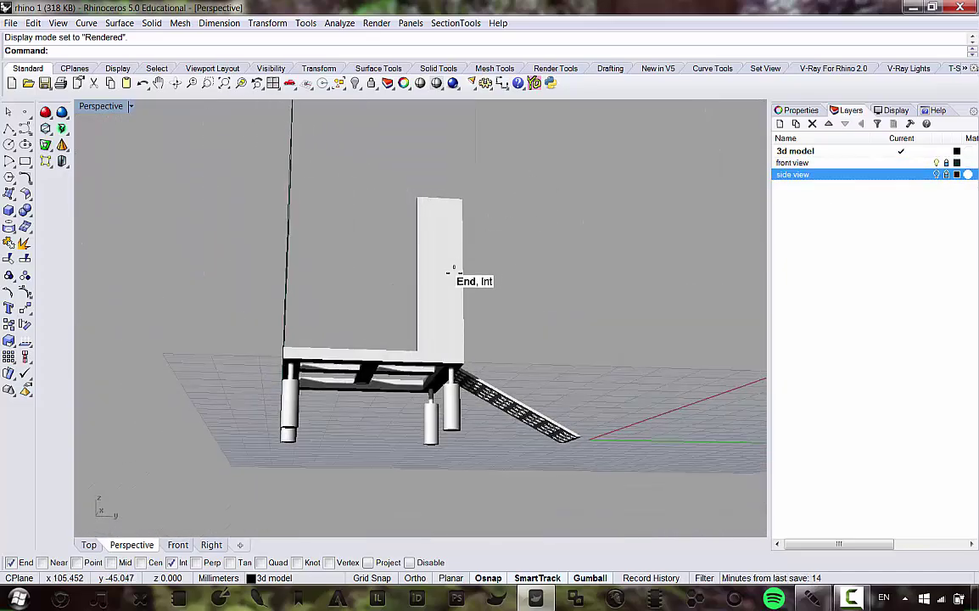
scroll(454, 272, "up", 8)
right_click_drag(499, 217, 577, 222)
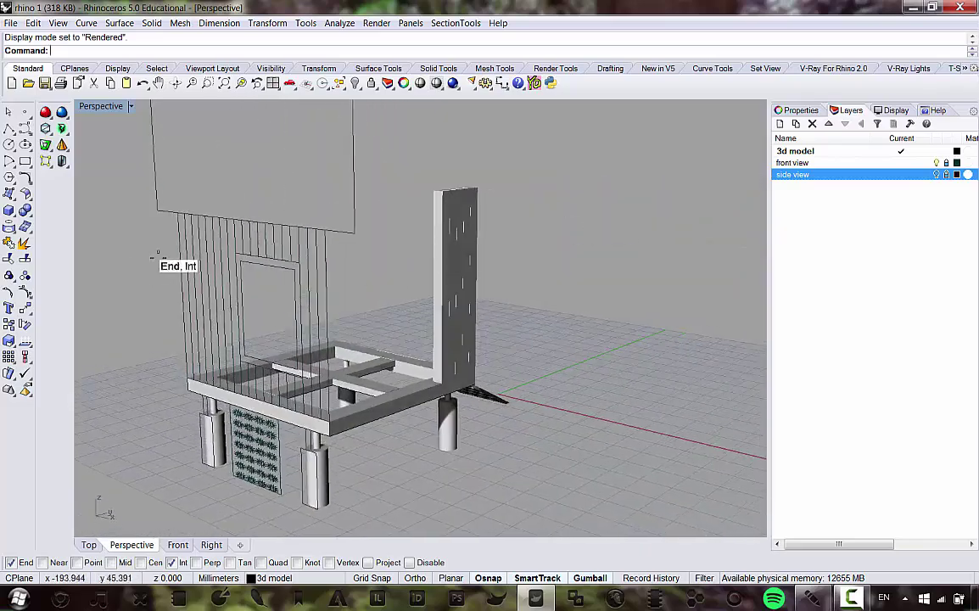
right_click_drag(356, 240, 490, 297)
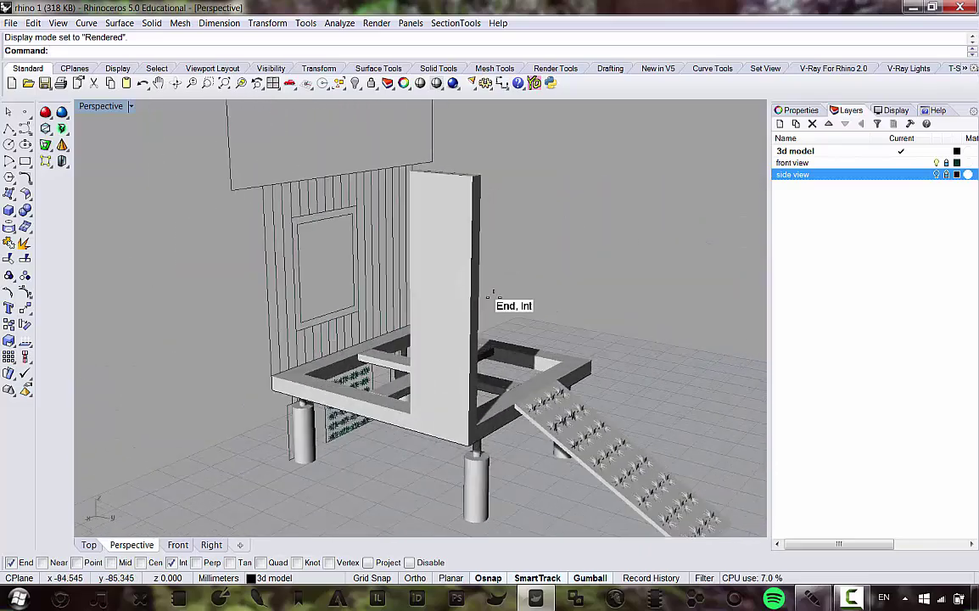
left_click(936, 175)
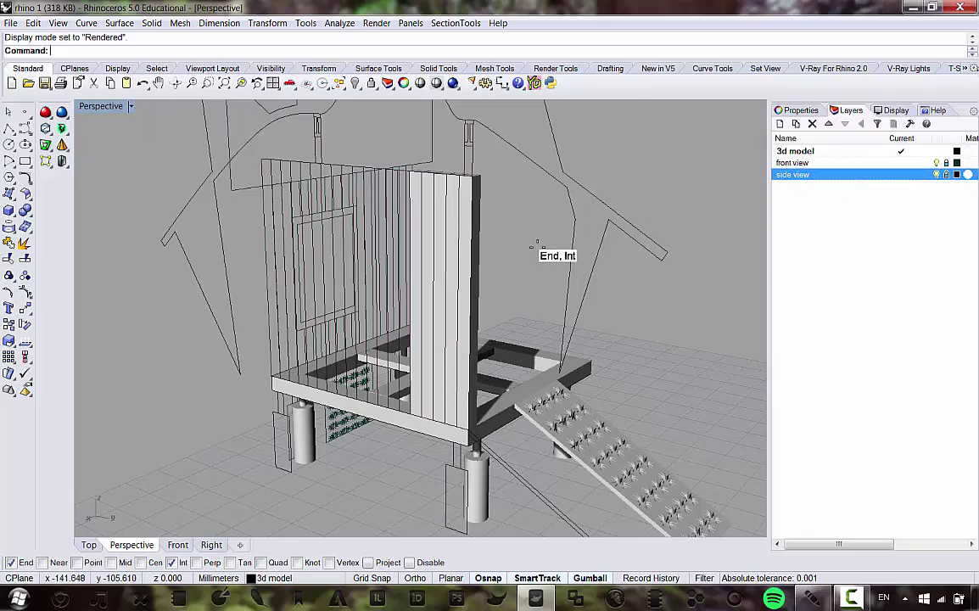
Step: Undo the plank copies, leaving only the first plank at the platform corner
key("ctrl+z")
key("ctrl+z")
key("ctrl+z")
right_click_drag(475, 233, 813, 233)
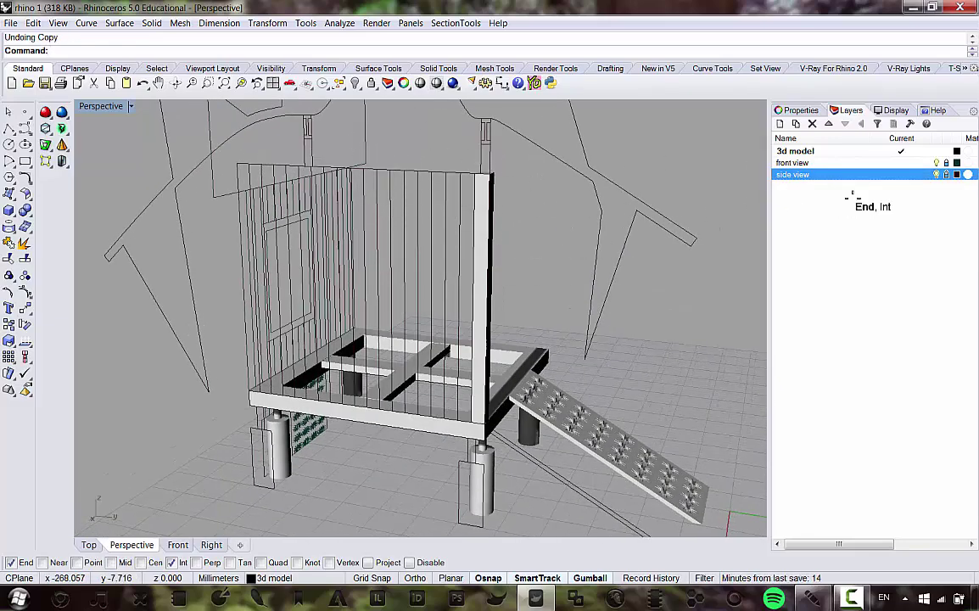
Step: Hide the side view layer so only the solid plank stands at the platform corner
left_click(936, 174)
right_click_drag(493, 246, 586, 232)
scroll(544, 192, "up", 5)
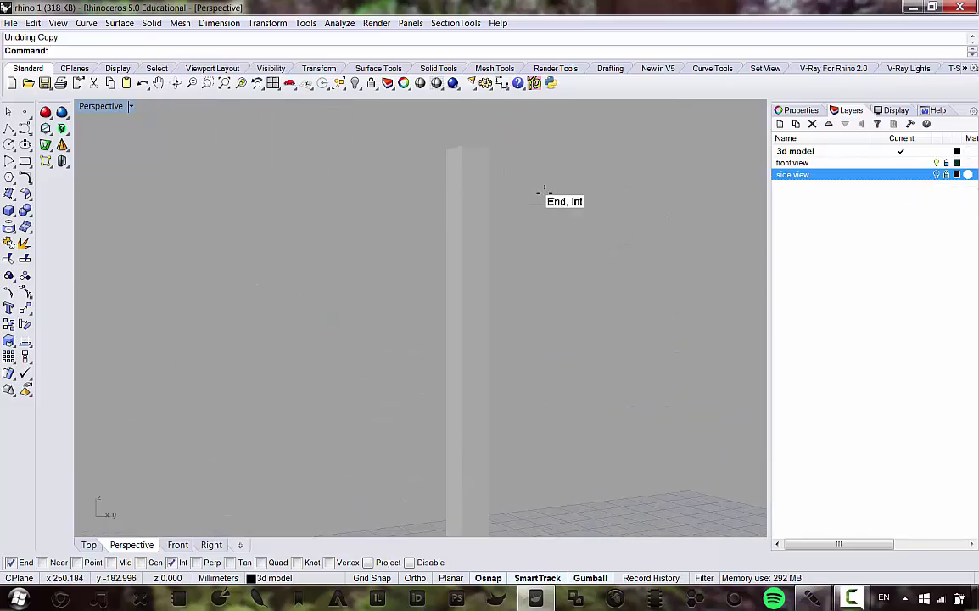
right_click_drag(544, 193, 415, 208)
scroll(499, 246, "down", 5)
scroll(439, 178, "up", 5)
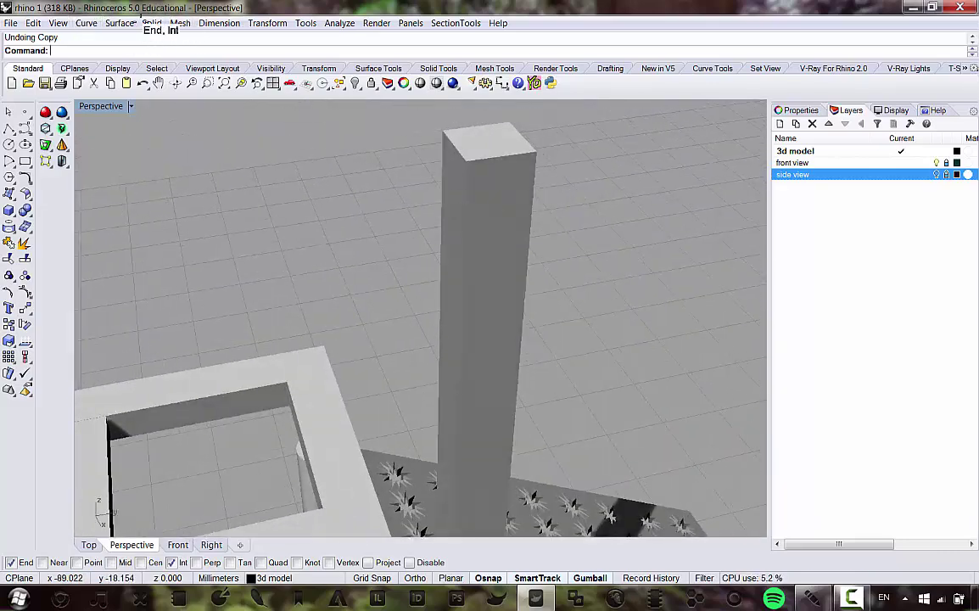
Step: Start Fillet Edge and select the two vertical edges on the outer face of the corner plank with radius 1
left_click(150, 23)
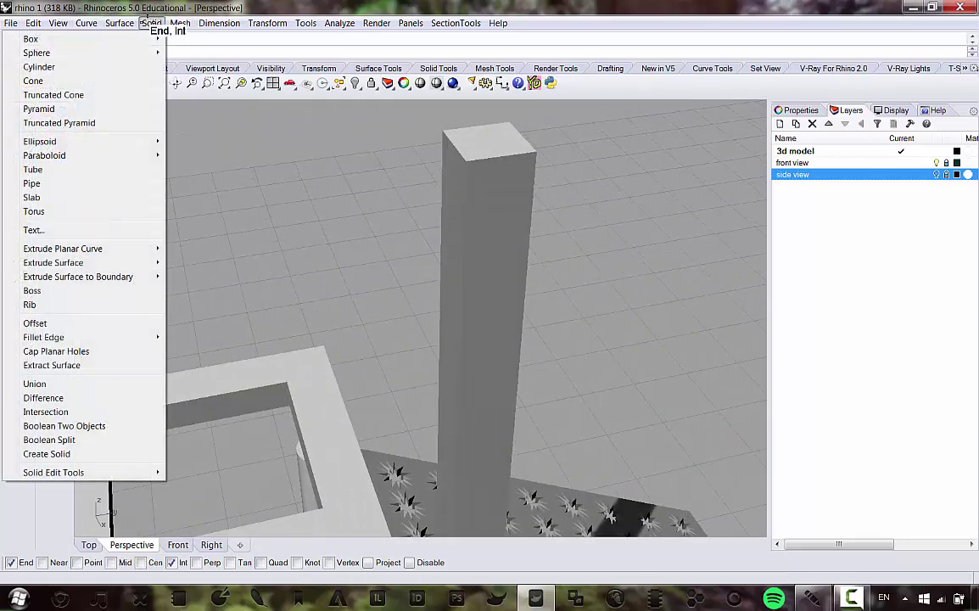
mouse_move(127, 333)
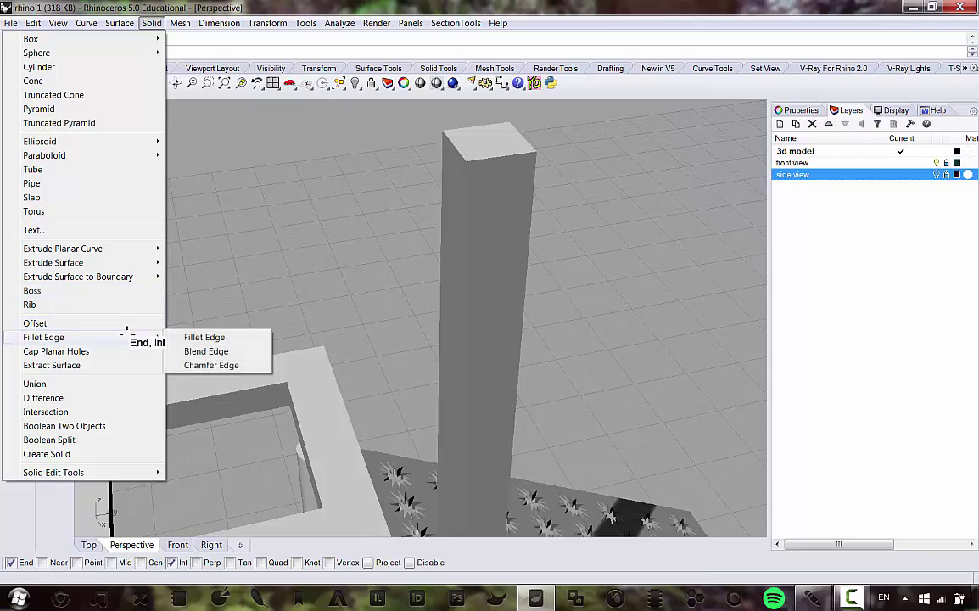
left_click(214, 335)
right_click_drag(308, 247, 156, 85)
scroll(301, 185, "down", 6)
scroll(332, 184, "up", 5)
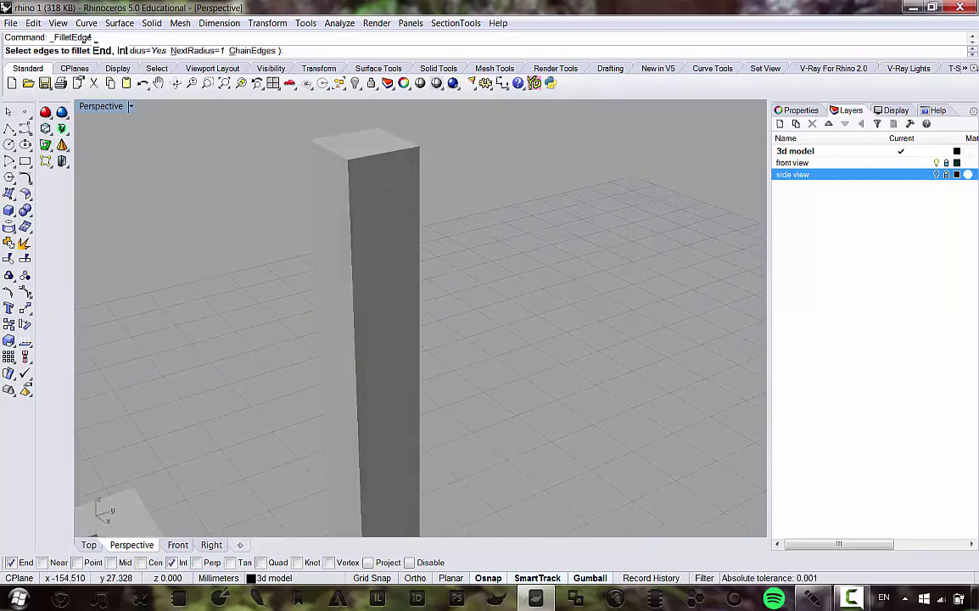
left_click(343, 173)
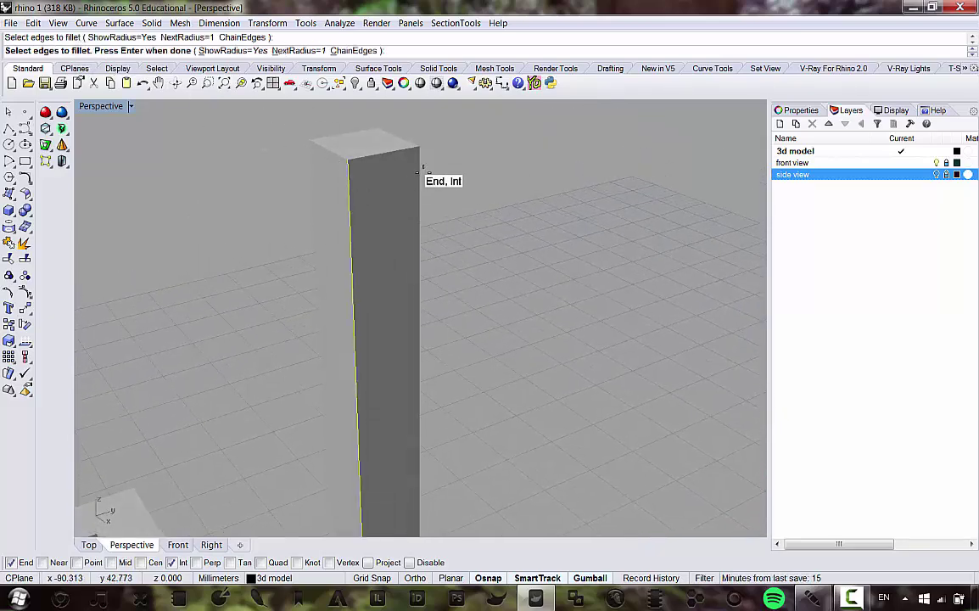
left_click(418, 171)
Step: Examine the two selected plank edges and their fillet radius labels from several angles
scroll(416, 172, "down", 6)
right_click_drag(420, 174, 426, 304)
scroll(428, 316, "up", 8)
right_click_drag(441, 358, 436, 409)
scroll(419, 361, "down", 7)
scroll(395, 338, "up", 6)
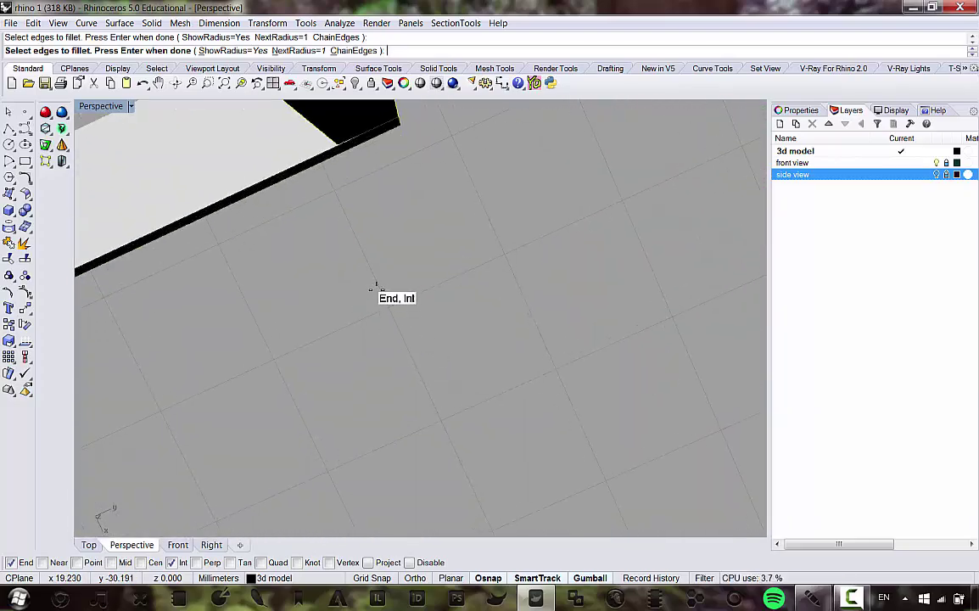
scroll(423, 318, "down", 8)
right_click_drag(410, 257, 365, 147)
scroll(396, 101, "up", 2)
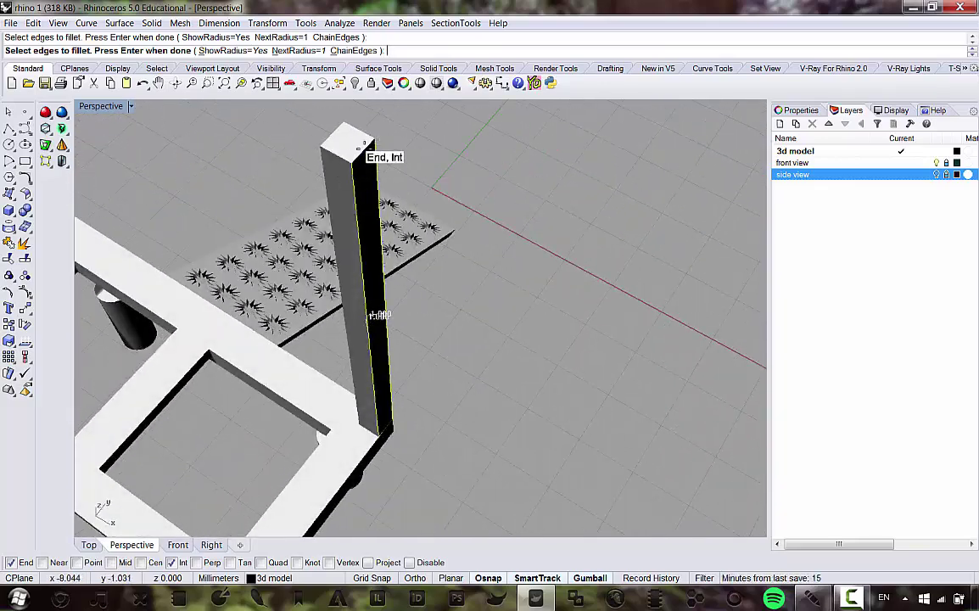
right_click_drag(411, 248, 260, 78)
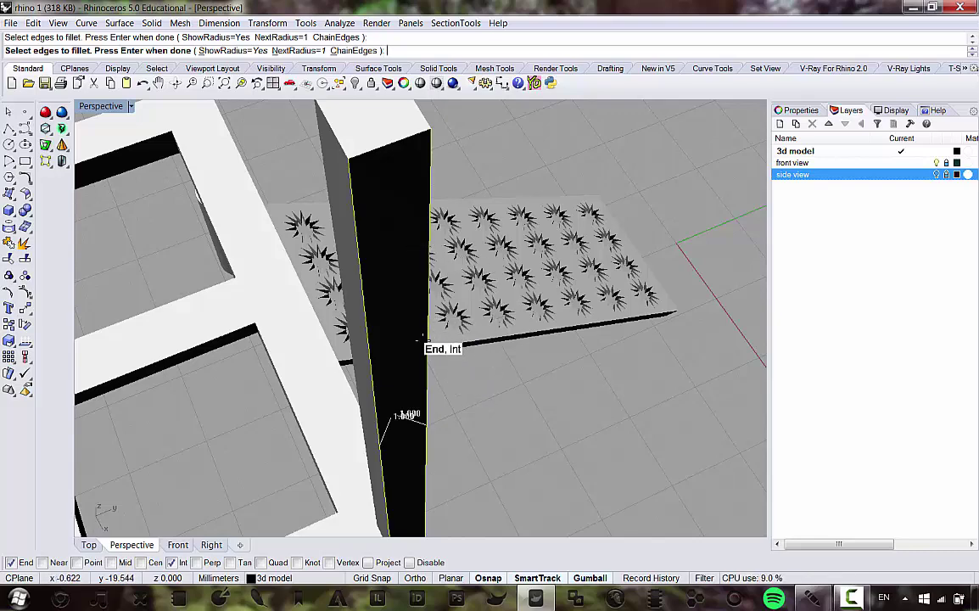
right_click_drag(428, 371, 321, 92)
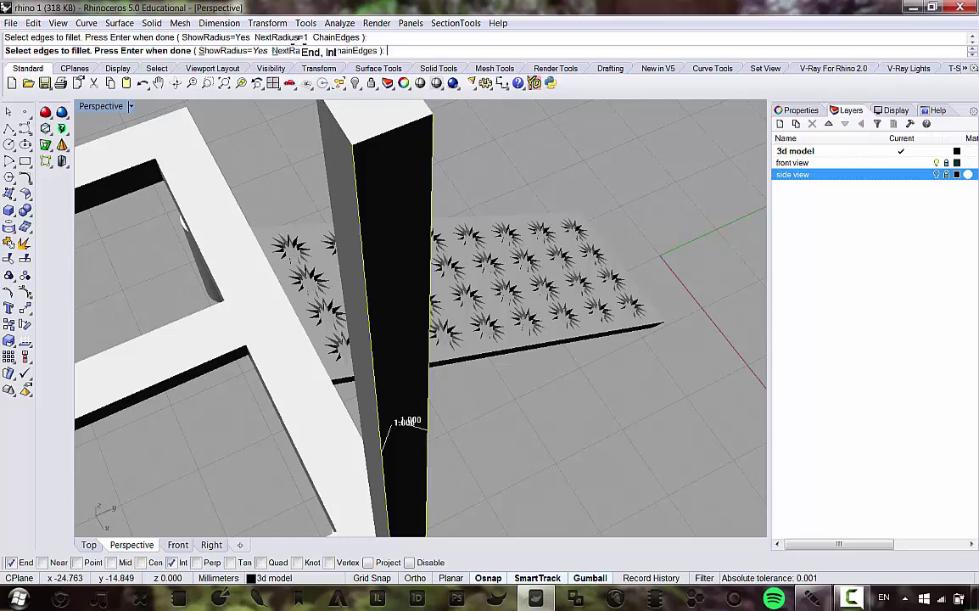
Step: Set the next fillet radius to 0.2 and deselect the two plank edges picked with radius 1
left_click(296, 50)
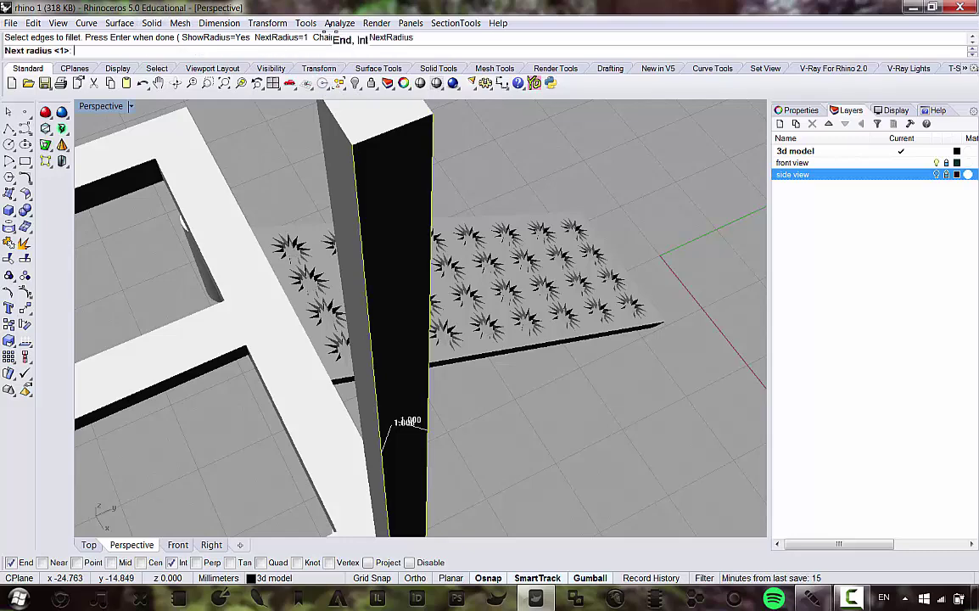
key("Return")
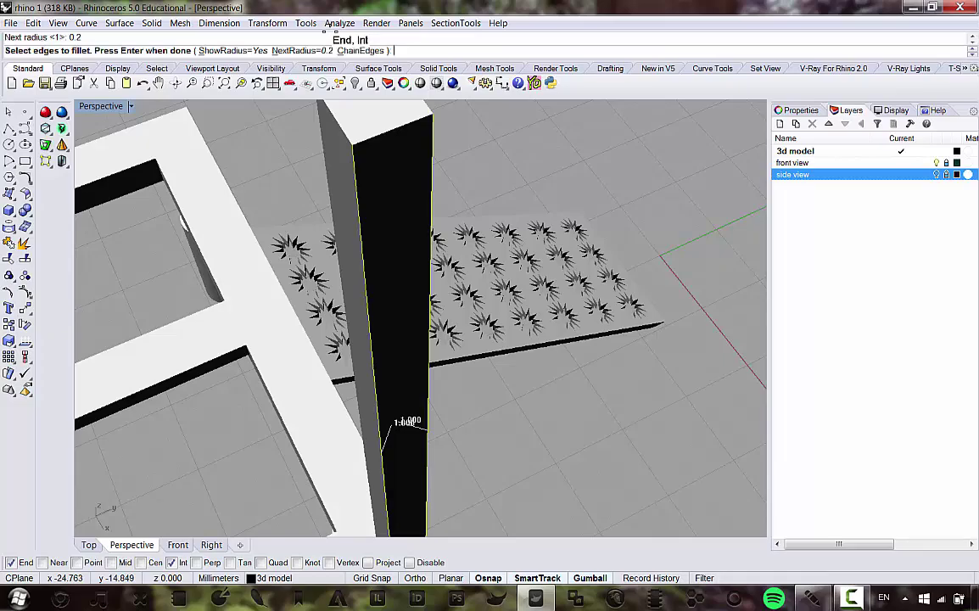
right_click_drag(547, 345, 494, 335)
scroll(441, 268, "down", 7)
right_click_drag(430, 266, 470, 265)
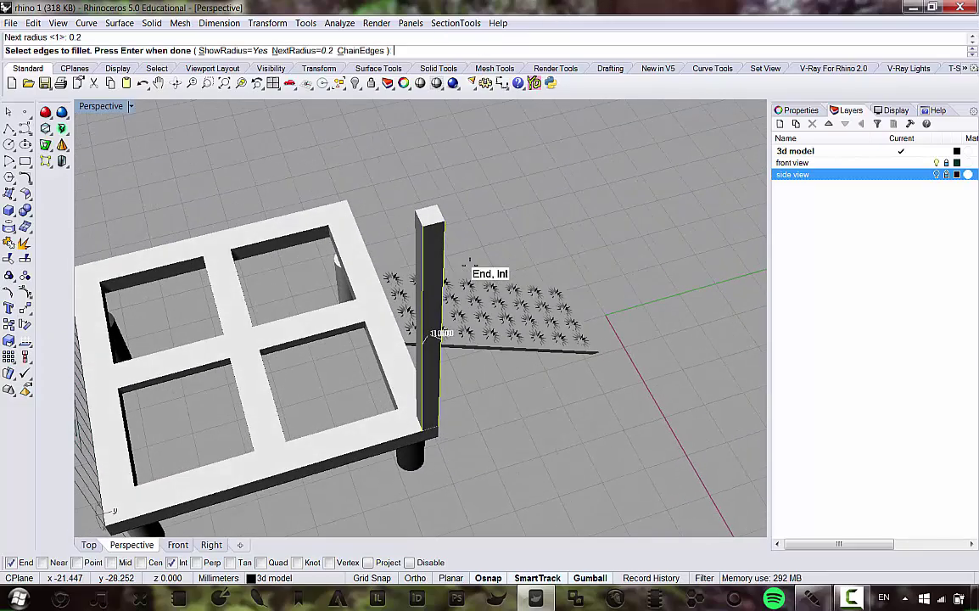
scroll(440, 319, "up", 7)
right_click_drag(418, 295, 421, 300)
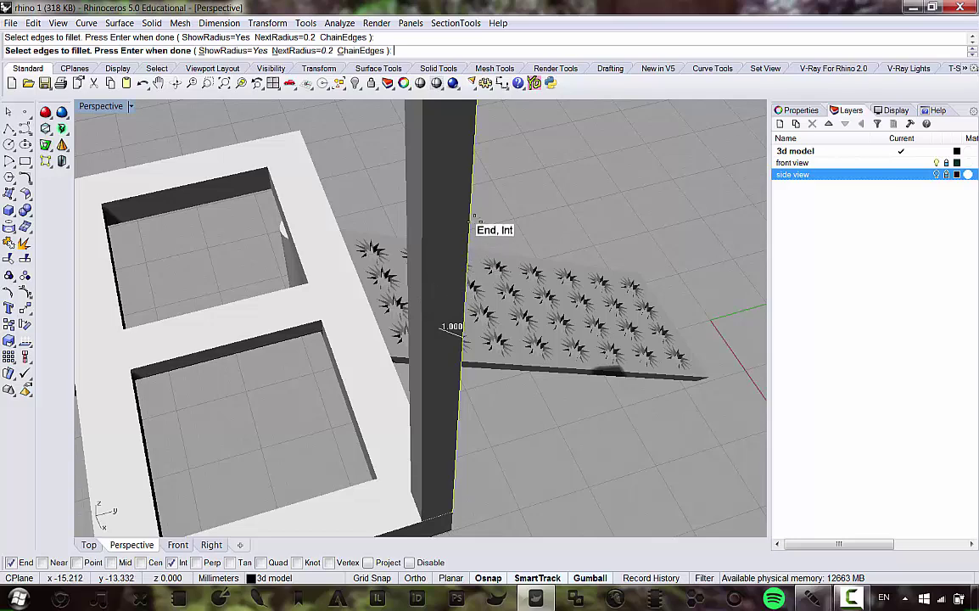
left_click(472, 216, "ctrl")
scroll(454, 216, "down", 3)
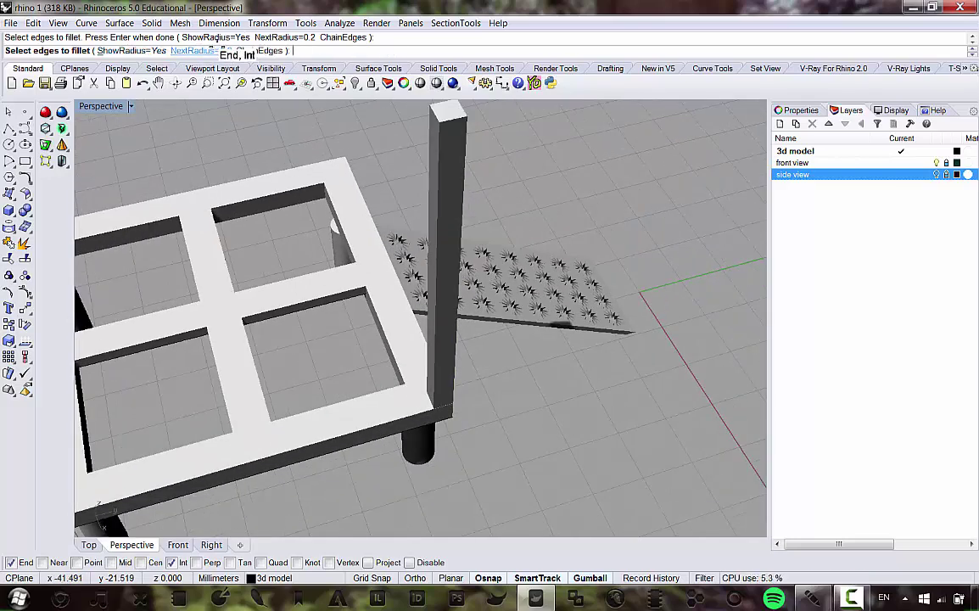
Step: Select the outer face's vertical edge nearer the platform openings for a fillet of radius 0.2
left_click(438, 137)
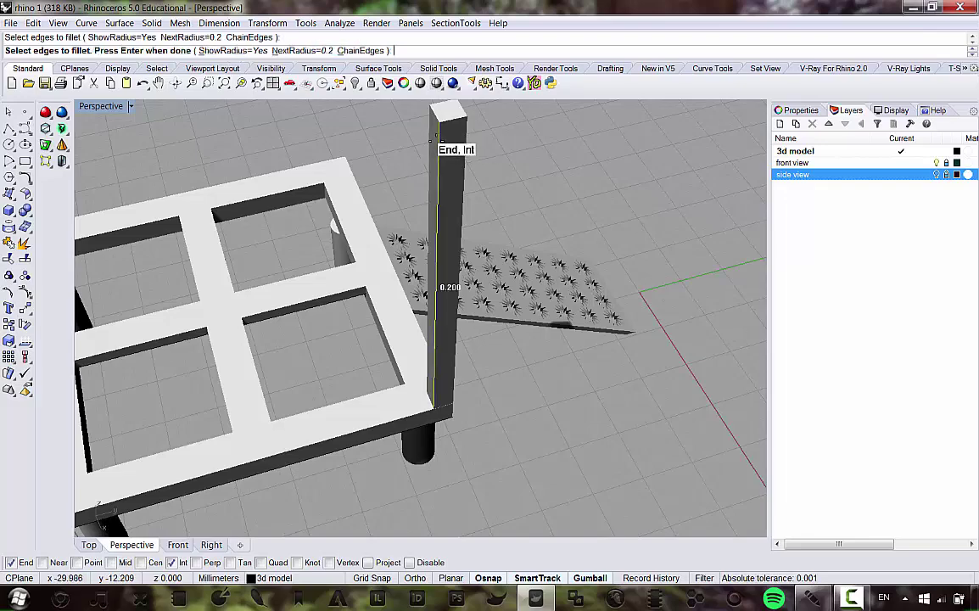
scroll(459, 161, "up", 3)
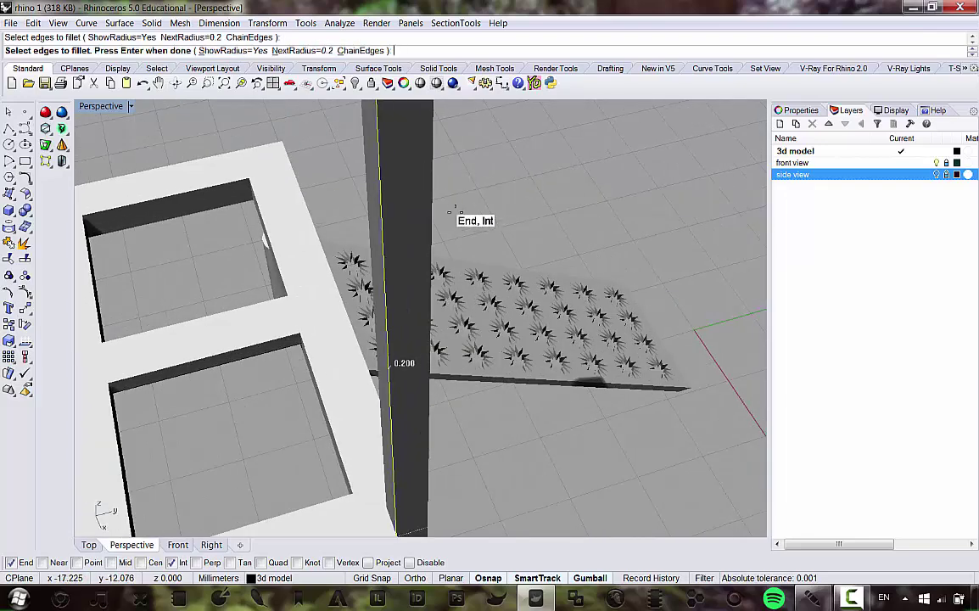
right_click_drag(455, 212, 409, 368)
scroll(407, 350, "up", 3)
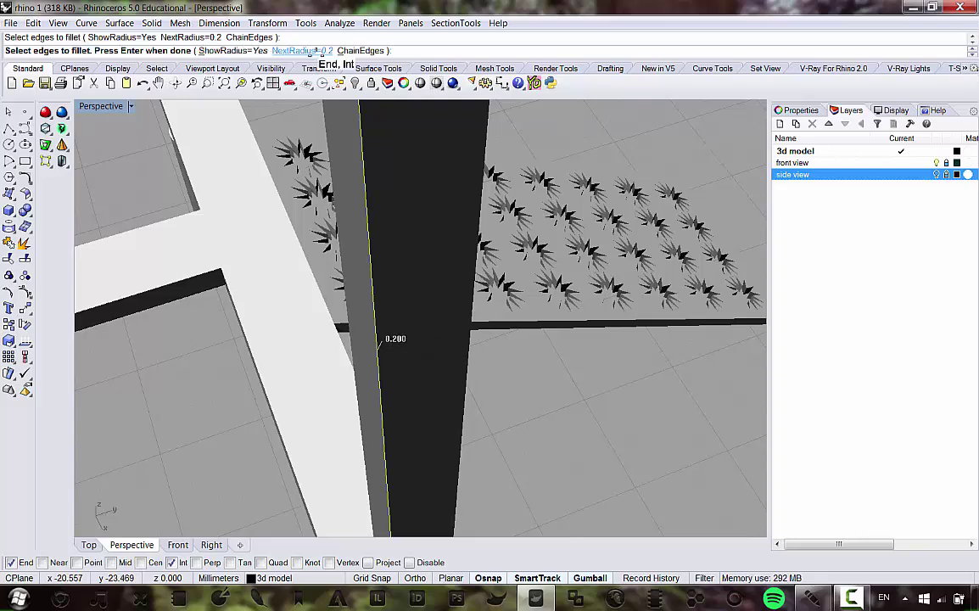
Step: Try a fillet radius of 0.4 on the outer face's other vertical edge and deselect that edge
left_click(307, 51)
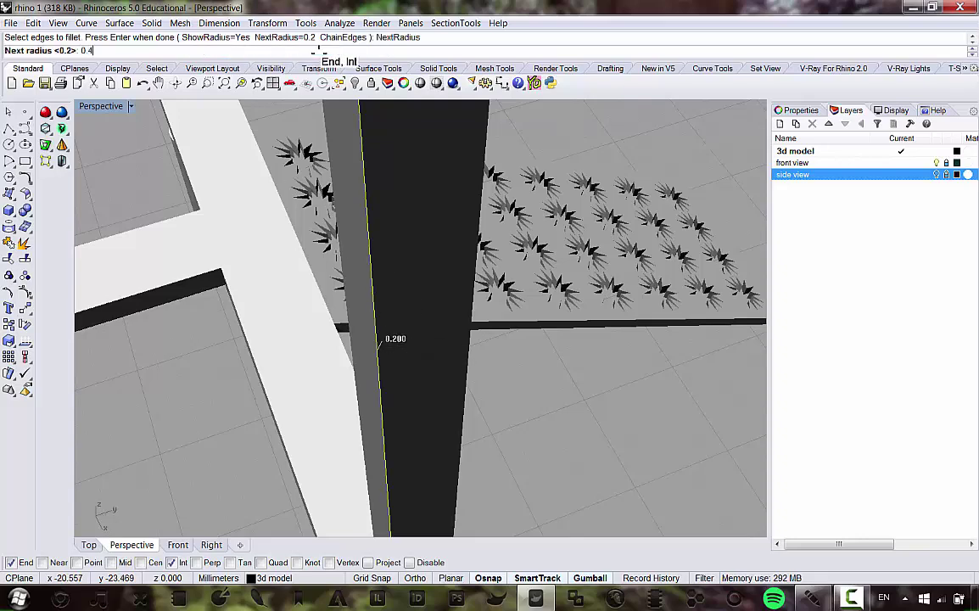
key("Return")
left_click(462, 391)
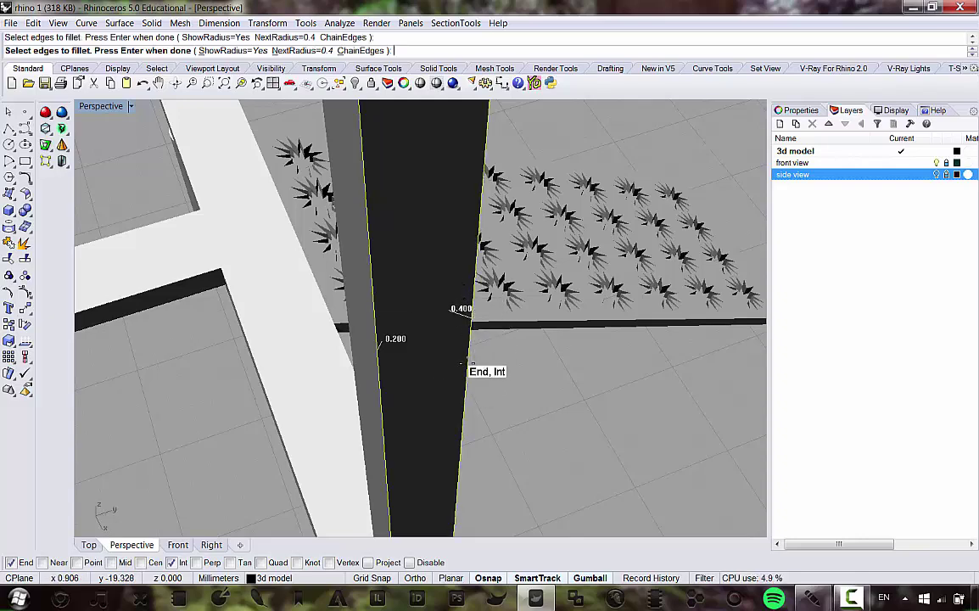
right_click_drag(463, 363, 453, 306)
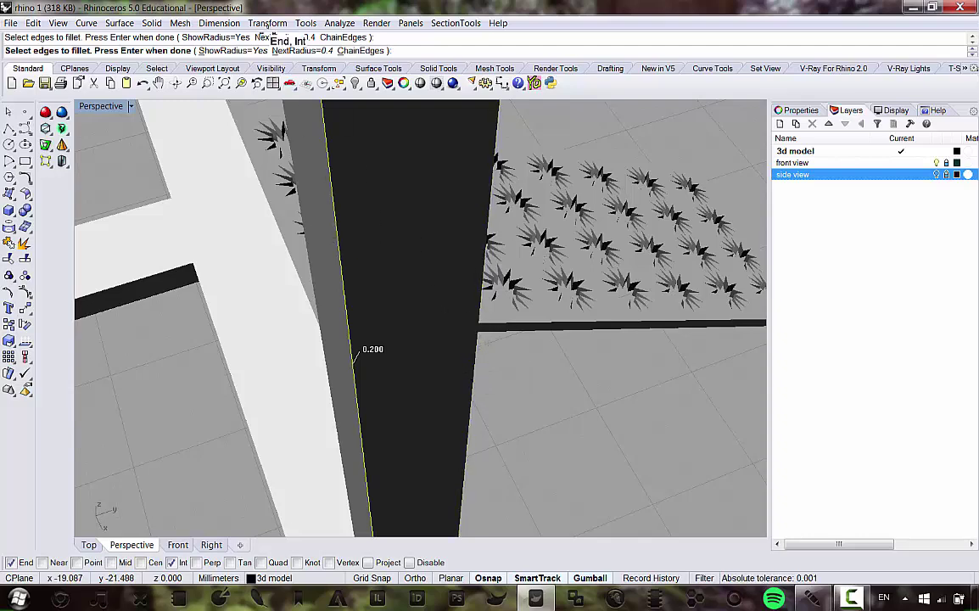
Step: Set the next fillet radius to 0.2 and select the outer face's second vertical edge with it
left_click(306, 51)
type("0.")
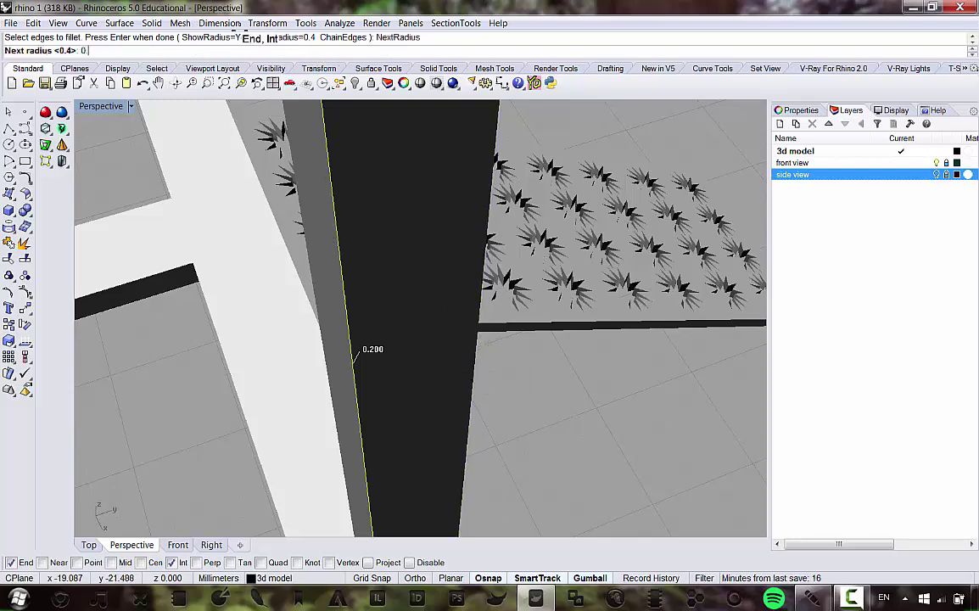
type("2")
key("Return")
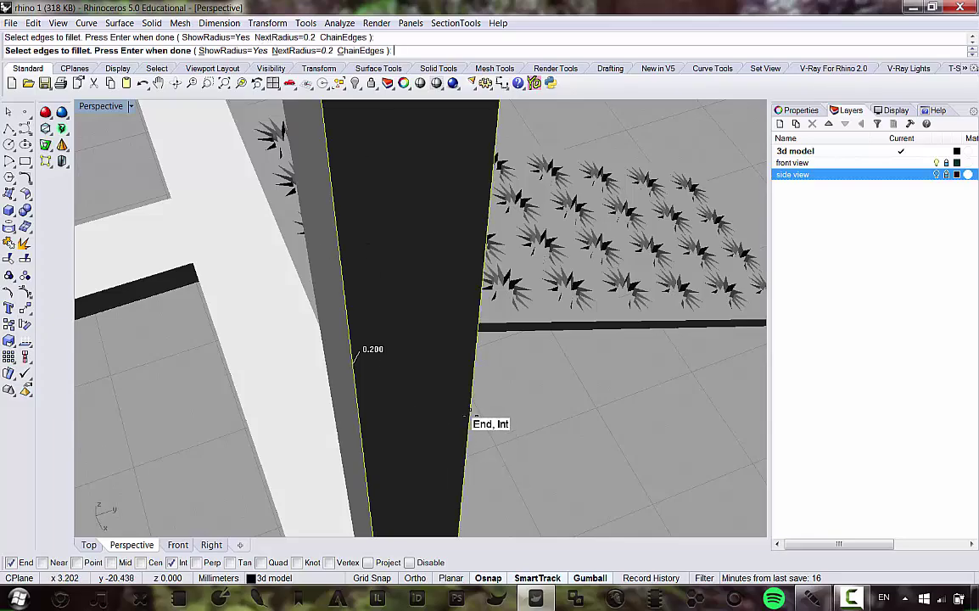
scroll(462, 399, "down", 6)
scroll(451, 365, "up", 4)
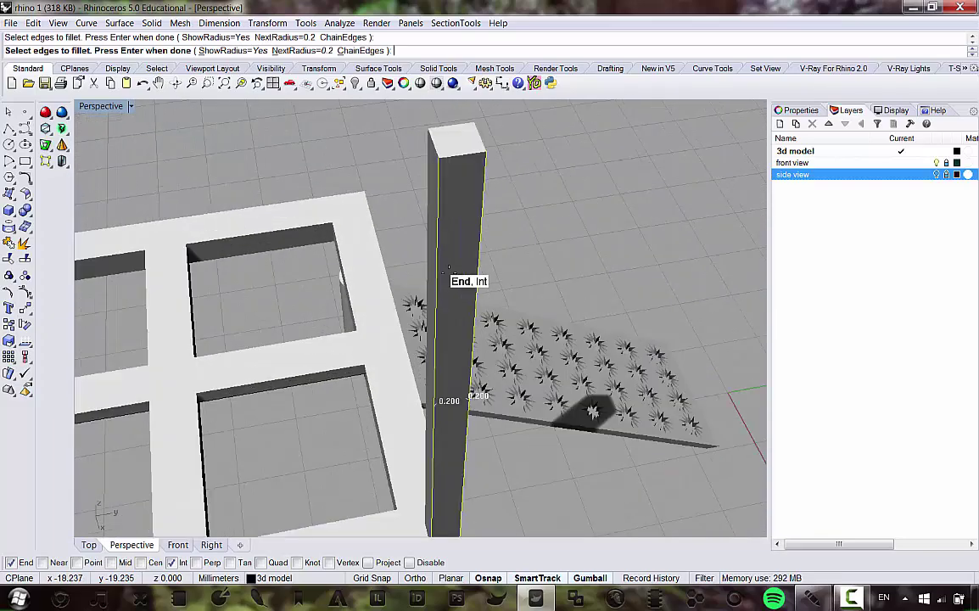
Step: Set the perspective viewport to Shaded, check the fillet handles, and complete the fillet on both outer vertical edges of the plank
key("Return")
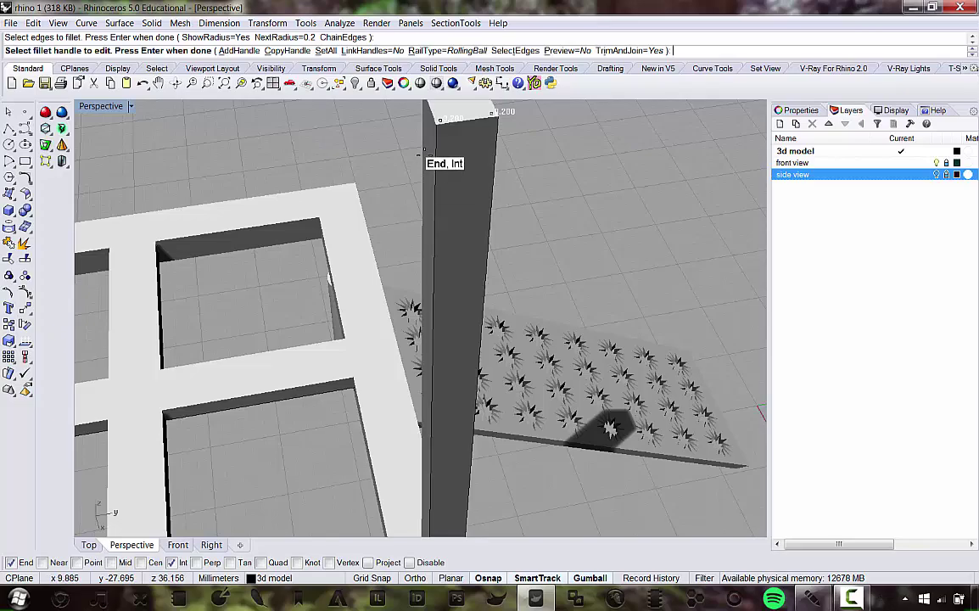
scroll(419, 153, "up", 8)
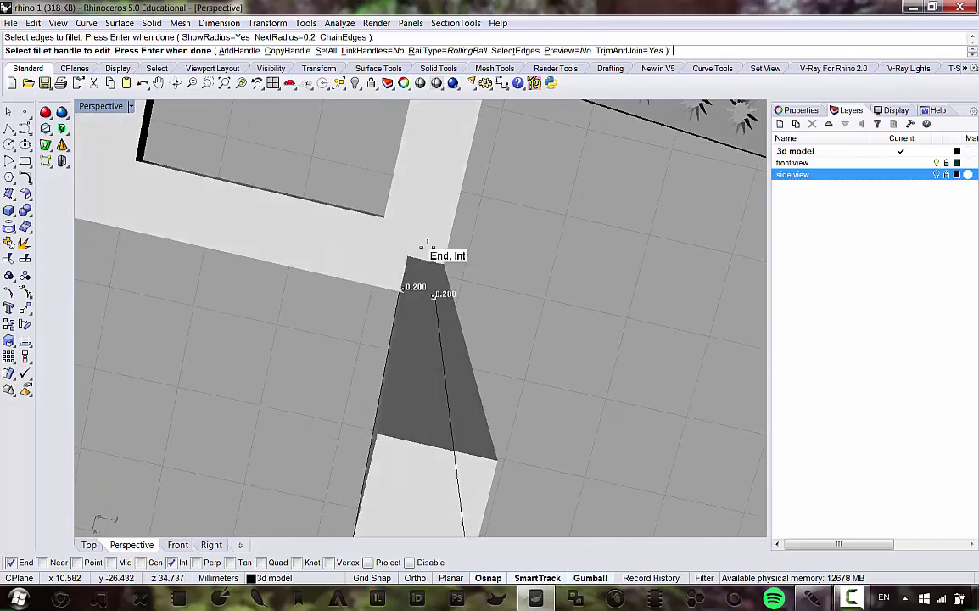
right_click_drag(428, 247, 452, 212)
left_click(59, 23)
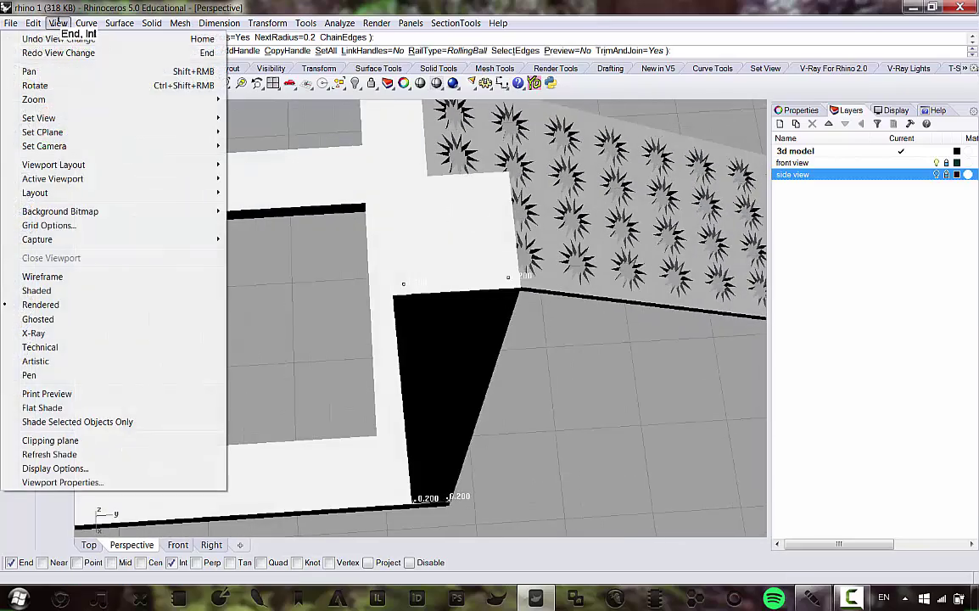
left_click(68, 290)
right_click_drag(441, 306, 482, 316)
scroll(441, 324, "up", 4)
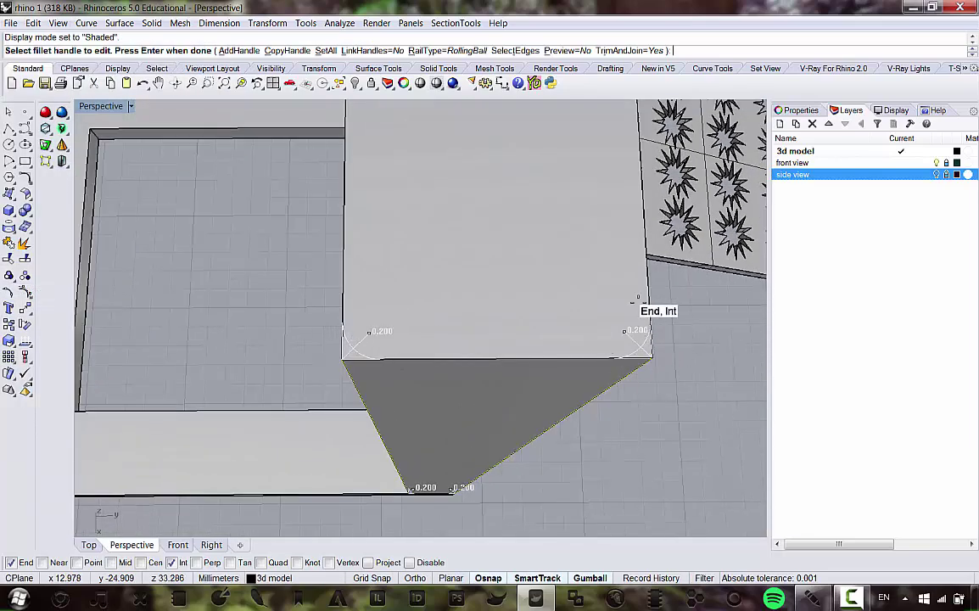
right_click_drag(642, 299, 512, 381)
right_click_drag(394, 363, 285, 177)
key("Return")
right_click_drag(462, 206, 462, 209)
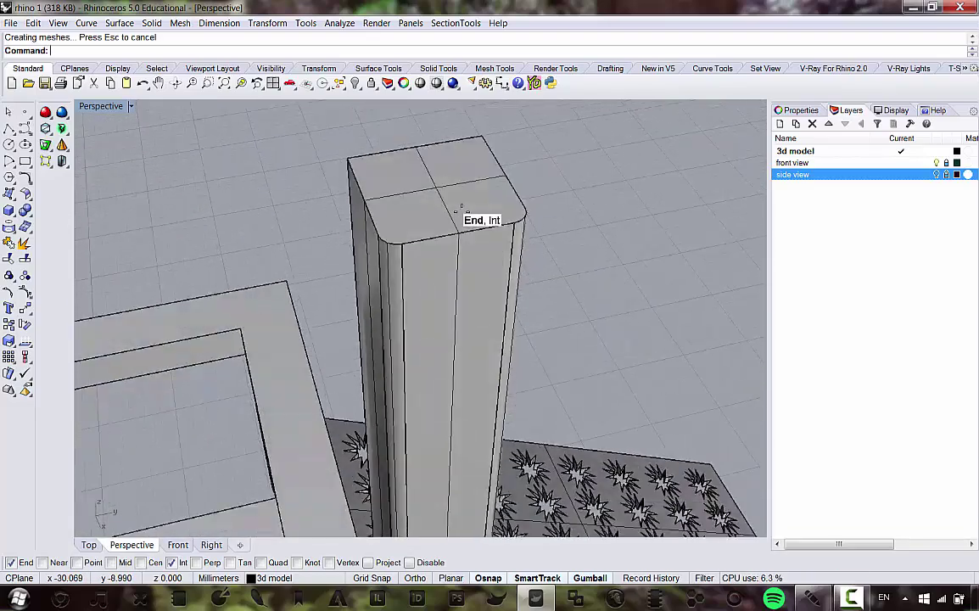
Step: Copy the filleted plank once along the wall, corner to corner, so the copy stands directly beside the original
left_click(463, 151)
left_click(268, 23)
left_click(236, 54)
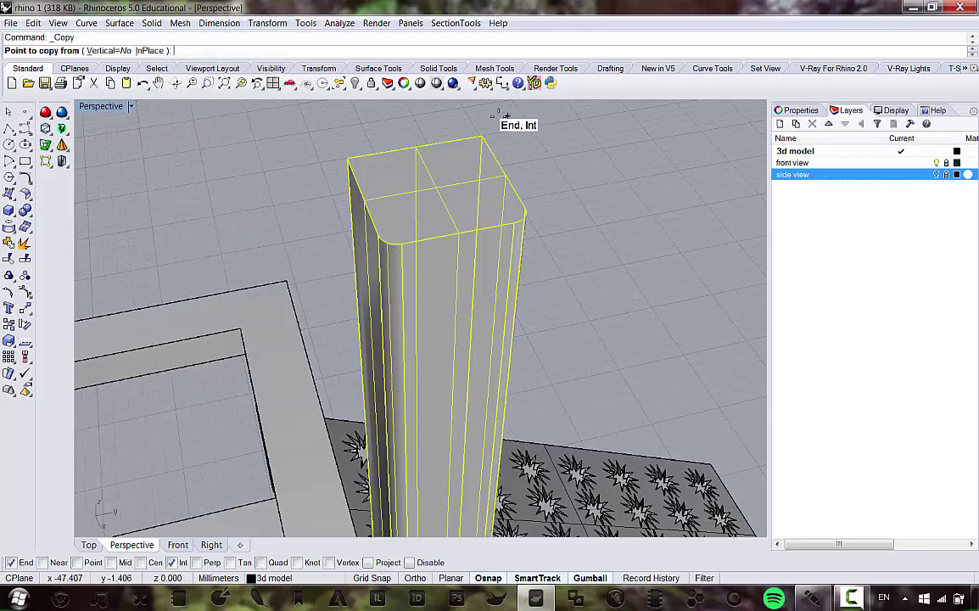
left_click(506, 114)
left_click(348, 160)
key("Return")
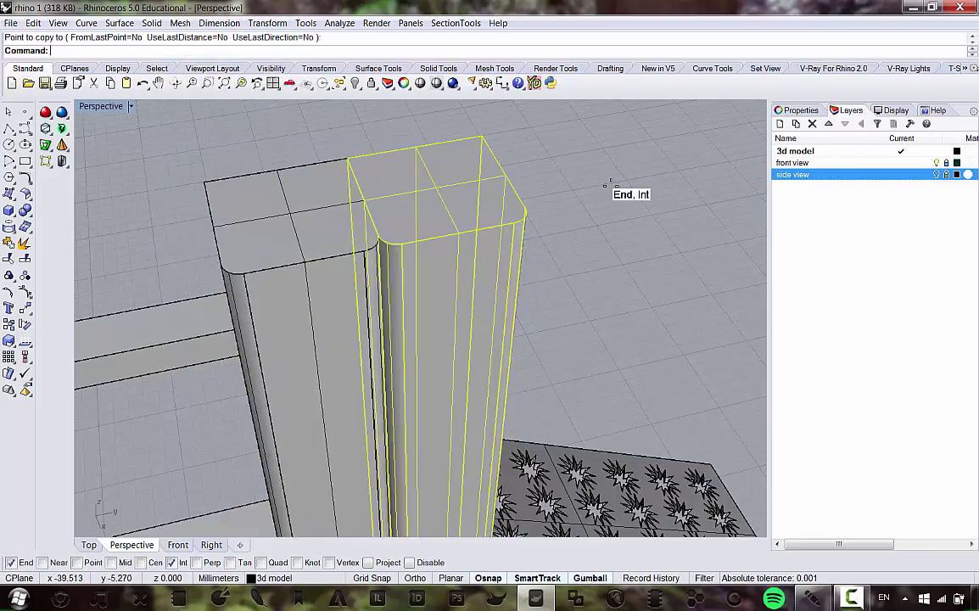
key("Escape")
Step: Set the perspective viewport to Rendered and examine the joint between the two rounded planks from near and far
left_click(57, 23)
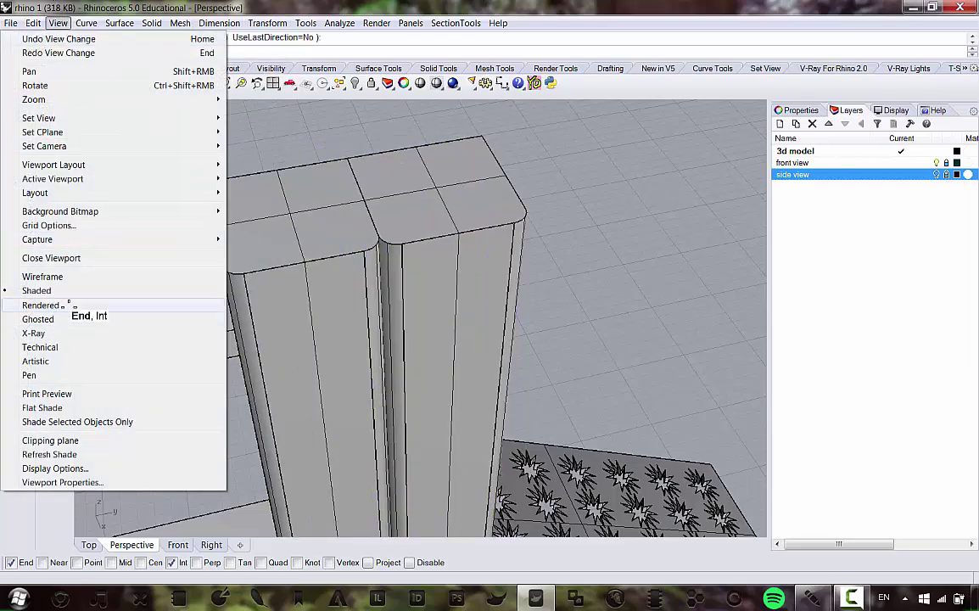
left_click(68, 304)
scroll(432, 254, "down", 10)
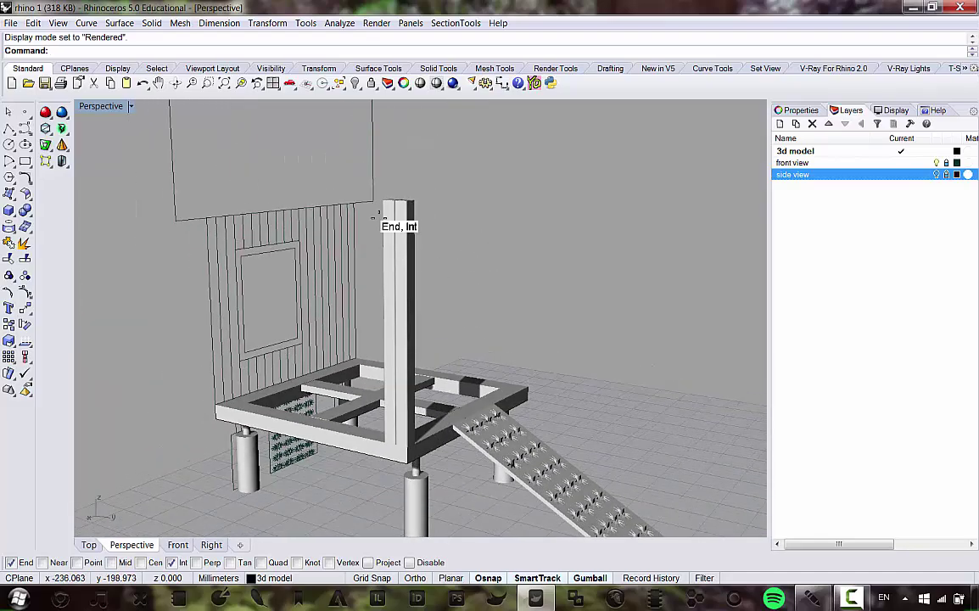
scroll(380, 216, "up", 10)
right_click_drag(476, 218, 494, 316)
scroll(468, 191, "down", 10)
scroll(480, 179, "up", 10)
scroll(458, 139, "down", 8)
scroll(483, 184, "up", 8)
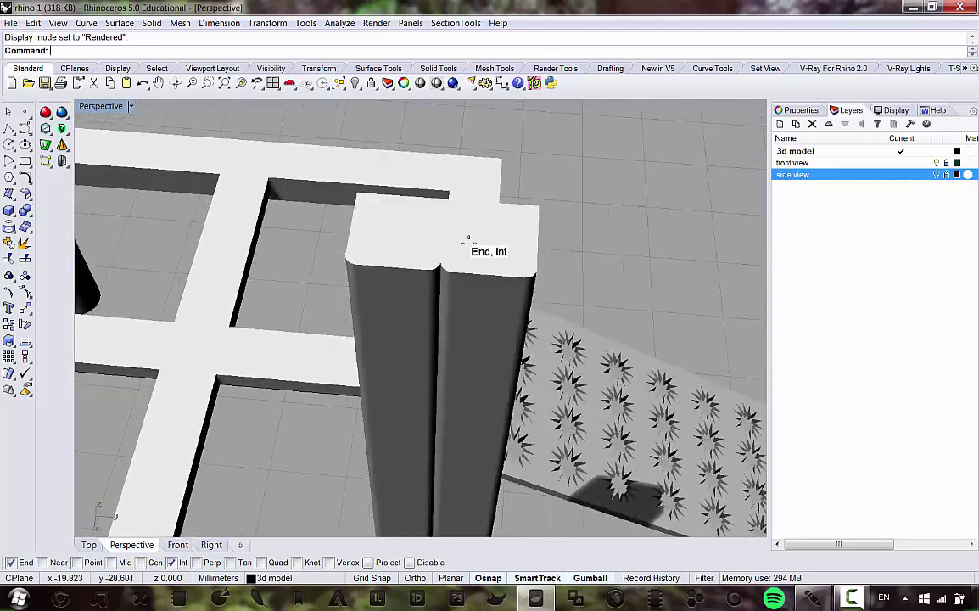
scroll(468, 242, "down", 8)
right_click_drag(480, 437, 526, 308)
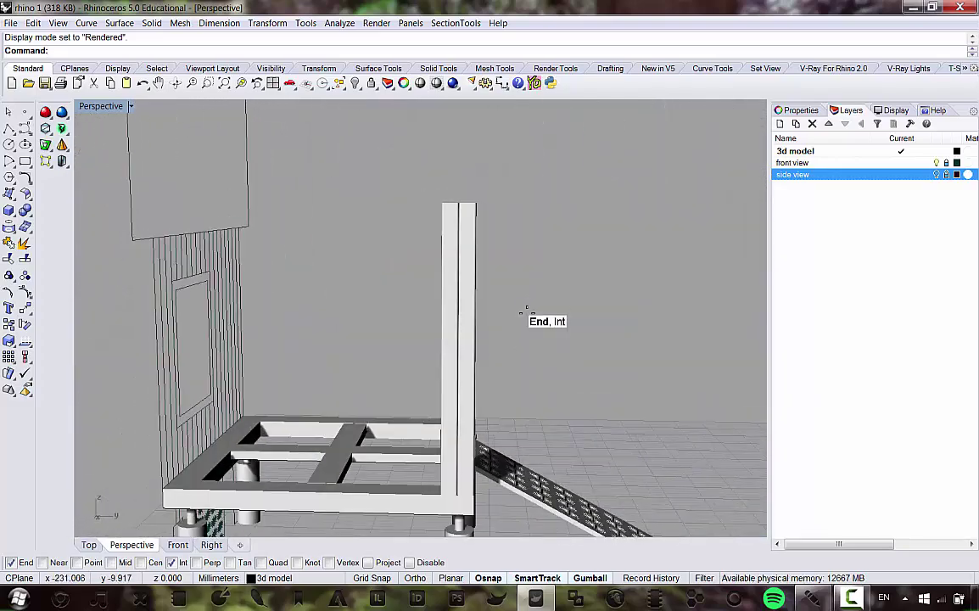
Step: Set the perspective viewport to Shaded and examine the selected corner plank against the platform frame and the drawing from several sides
right_click_drag(508, 273, 474, 268)
right_click_drag(395, 343, 127, 125)
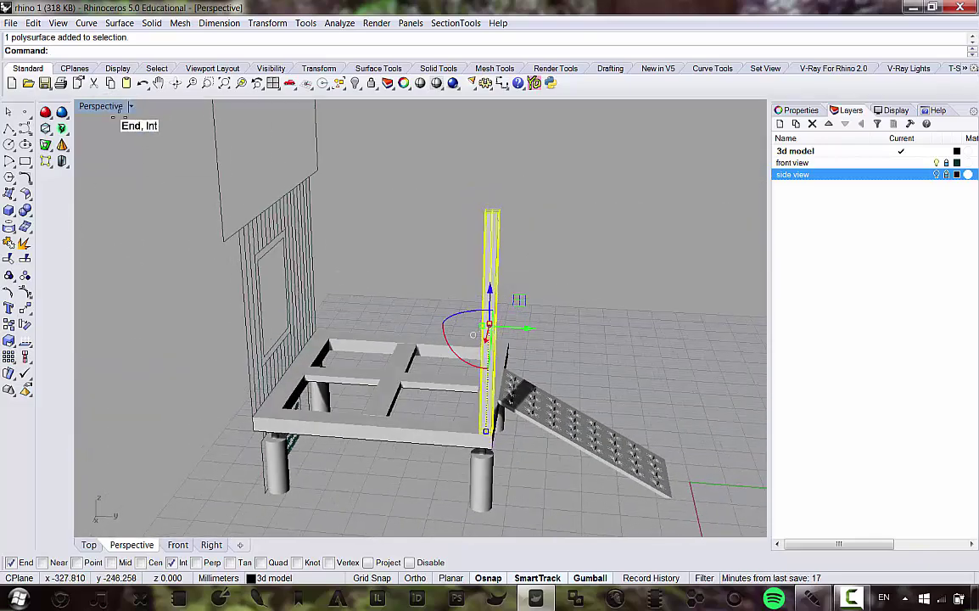
left_click(58, 23)
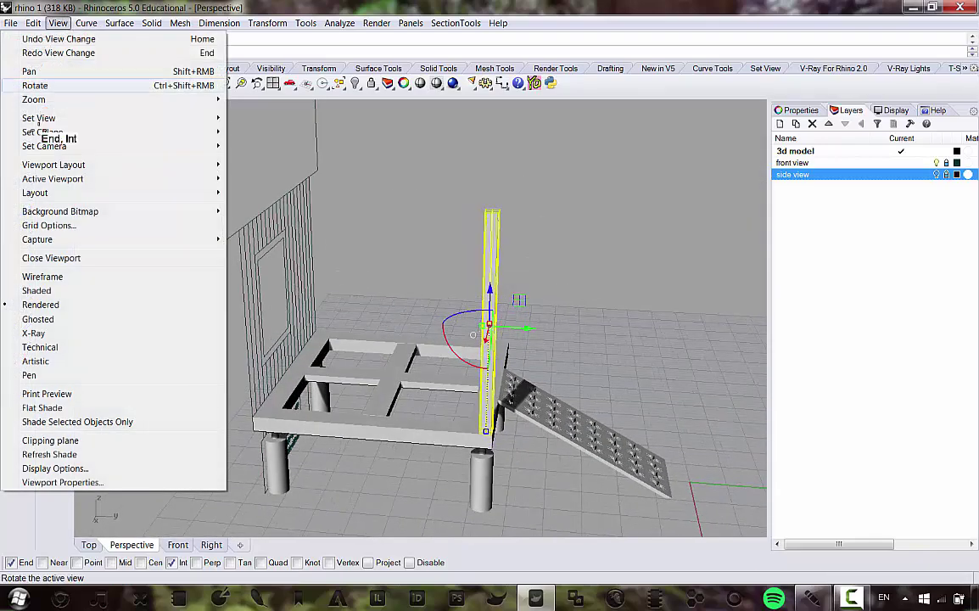
left_click(51, 290)
mouse_move(441, 240)
right_mouse_down()
mouse_move(444, 319)
mouse_move(501, 240)
mouse_move(472, 275)
mouse_move(495, 259)
mouse_move(502, 231)
mouse_move(519, 311)
mouse_move(512, 169)
mouse_move(533, 205)
mouse_move(551, 171)
mouse_move(522, 177)
mouse_move(520, 246)
mouse_move(516, 205)
mouse_move(517, 246)
mouse_move(459, 199)
mouse_move(460, 230)
right_mouse_up()
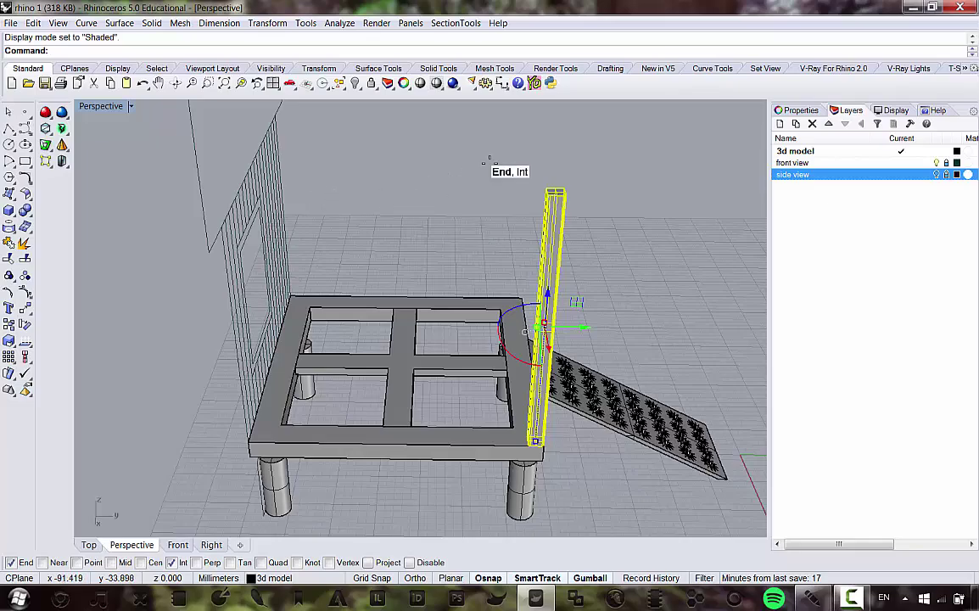
right_click_drag(489, 159, 476, 196)
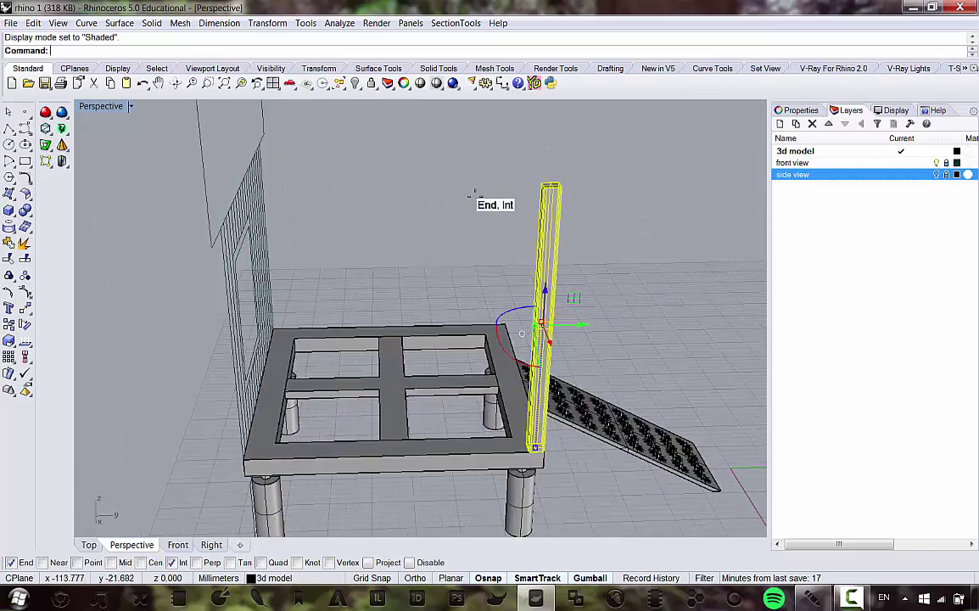
right_click_drag(365, 217, 250, 209)
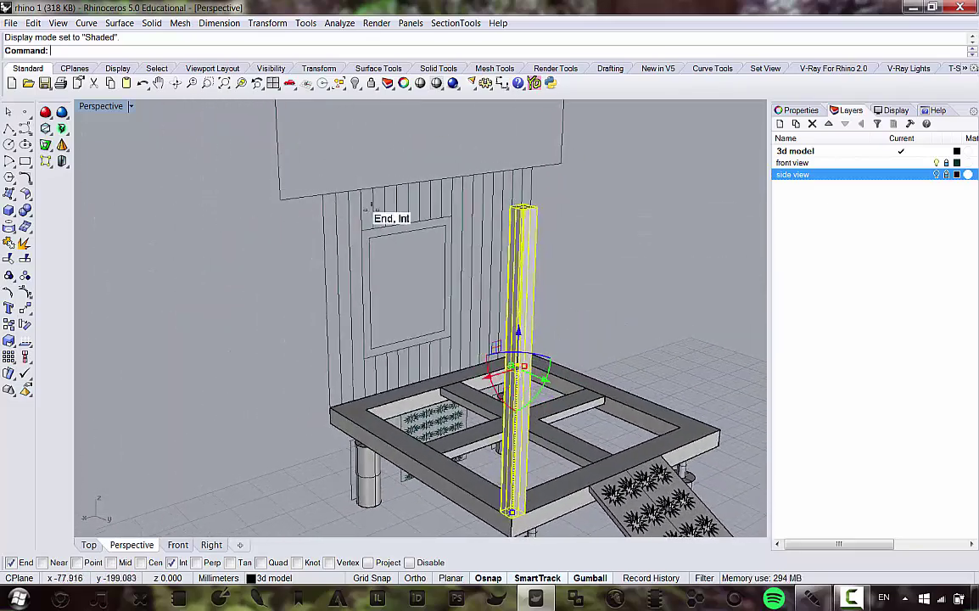
scroll(327, 211, "up", 4)
scroll(321, 211, "down", 4)
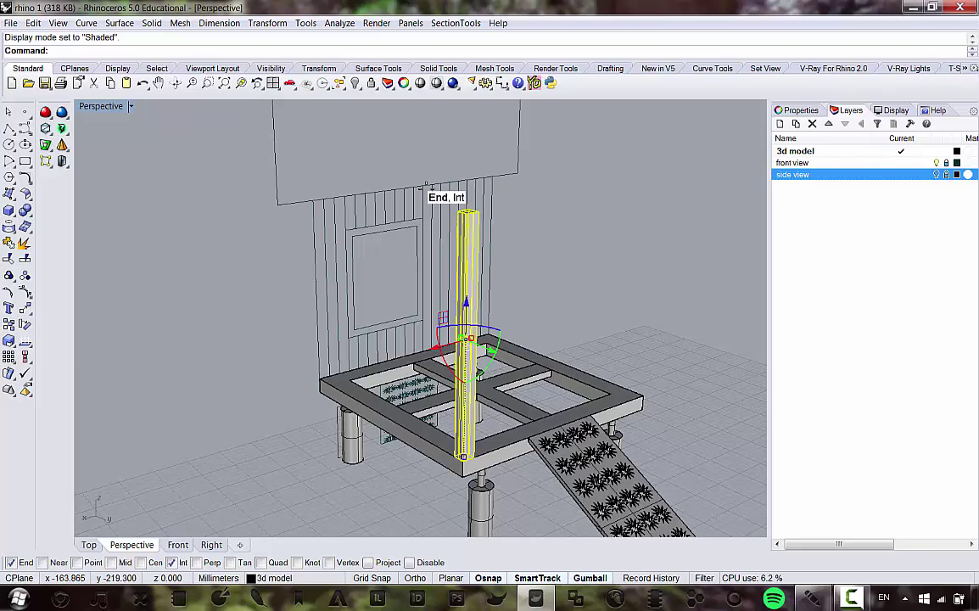
right_click_drag(426, 189, 512, 254)
scroll(496, 184, "up", 4)
Step: Create a linear array of 20 planks along the platform's side, spaced by one plank width between top corners
left_click(265, 22)
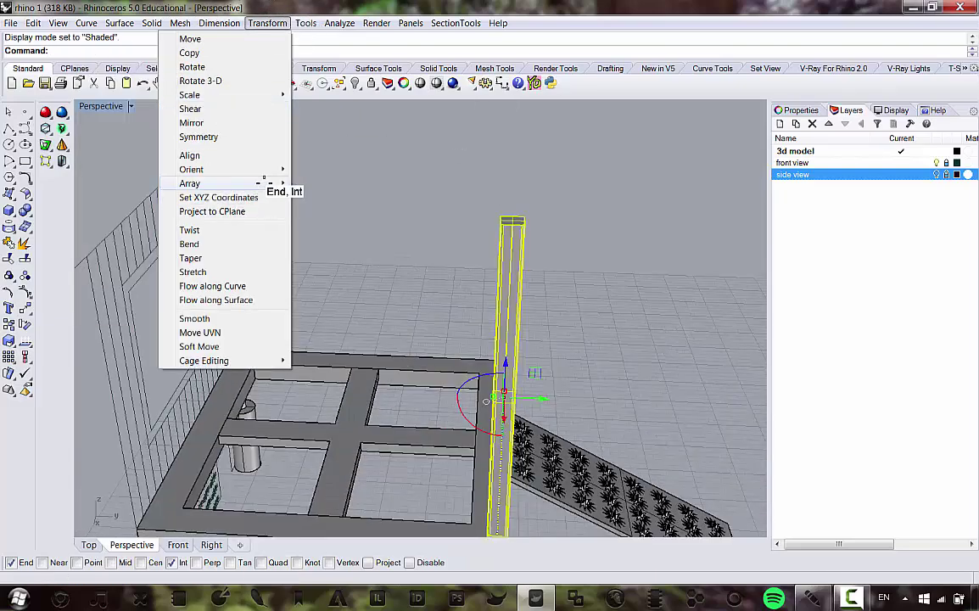
mouse_move(264, 182)
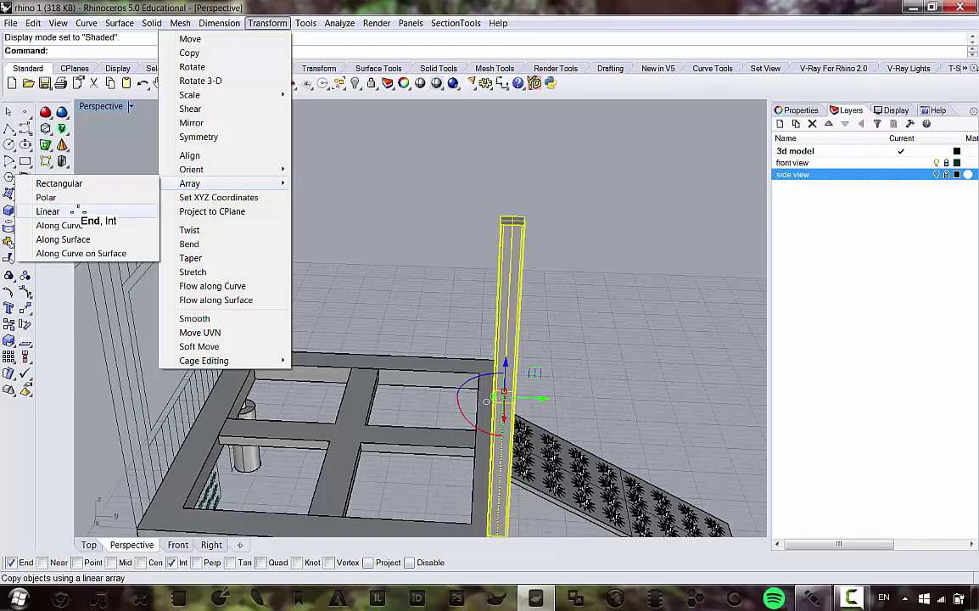
left_click(75, 212)
right_click_drag(167, 217, 342, 218)
key("Return")
scroll(429, 197, "up", 3)
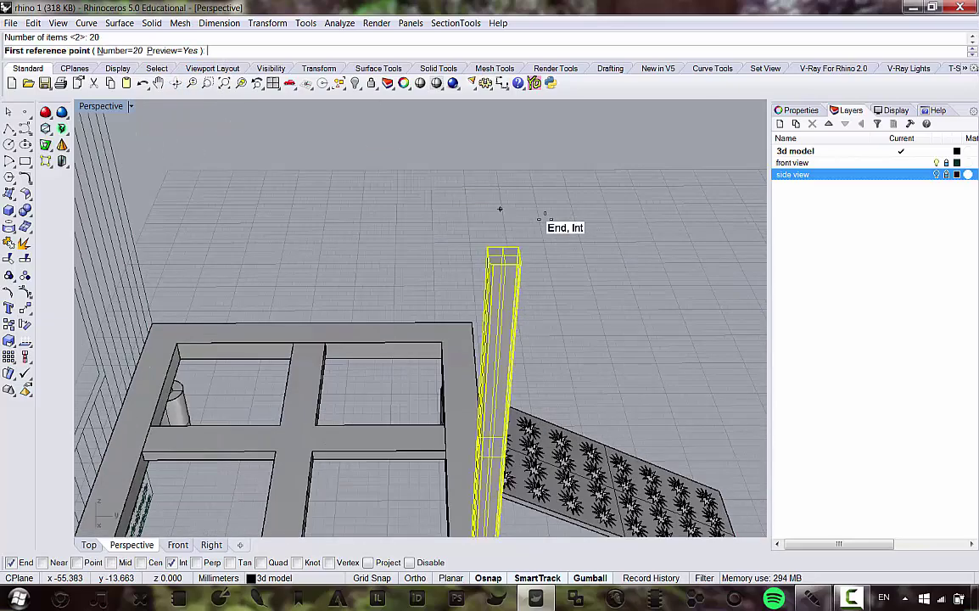
left_click(516, 247)
scroll(446, 220, "up", 1)
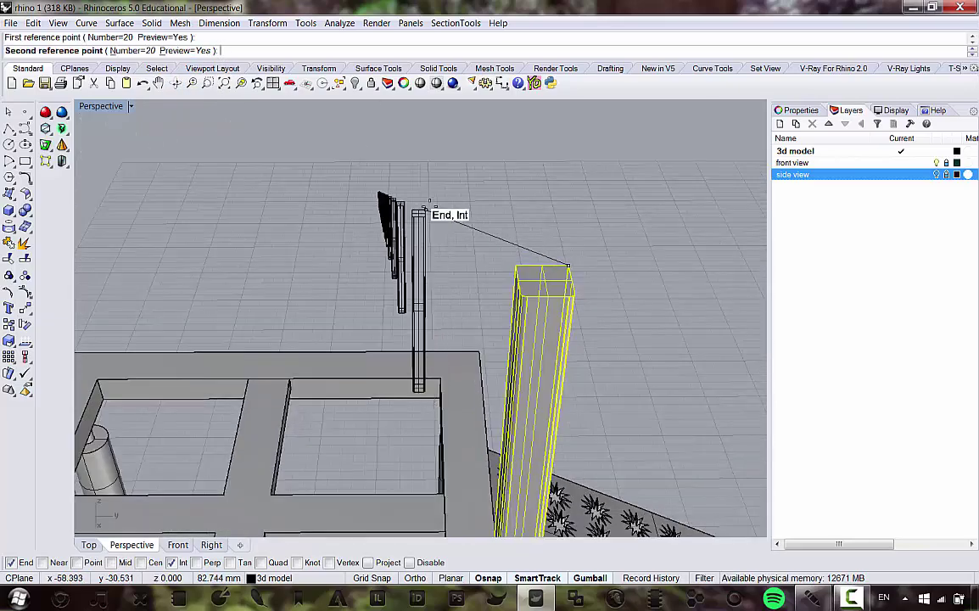
scroll(427, 206, "down", 5)
mouse_move(428, 206)
right_mouse_down()
mouse_move(466, 179)
mouse_move(435, 193)
right_mouse_up()
scroll(434, 194, "up", 4)
scroll(525, 256, "down", 3)
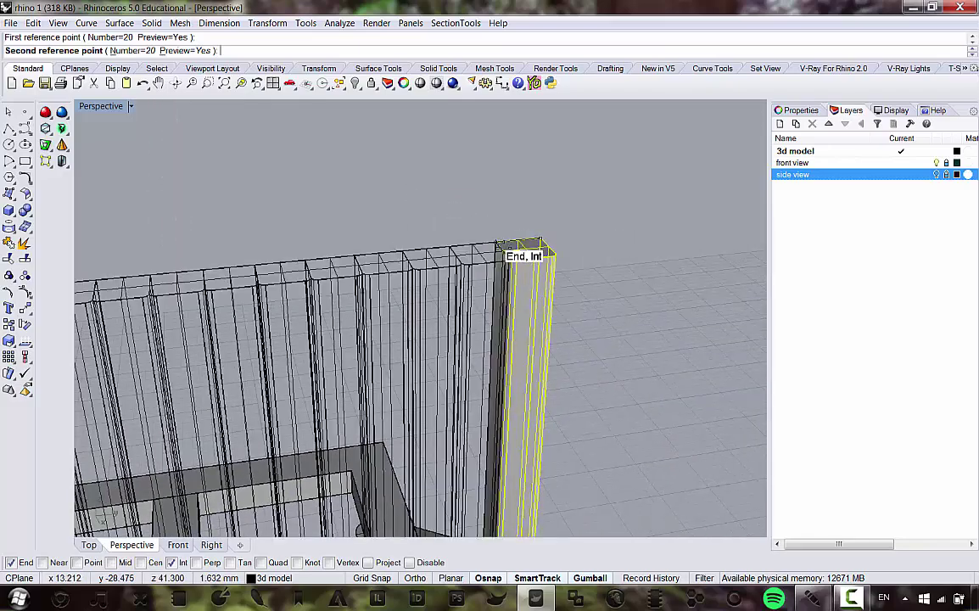
scroll(509, 246, "down", 3)
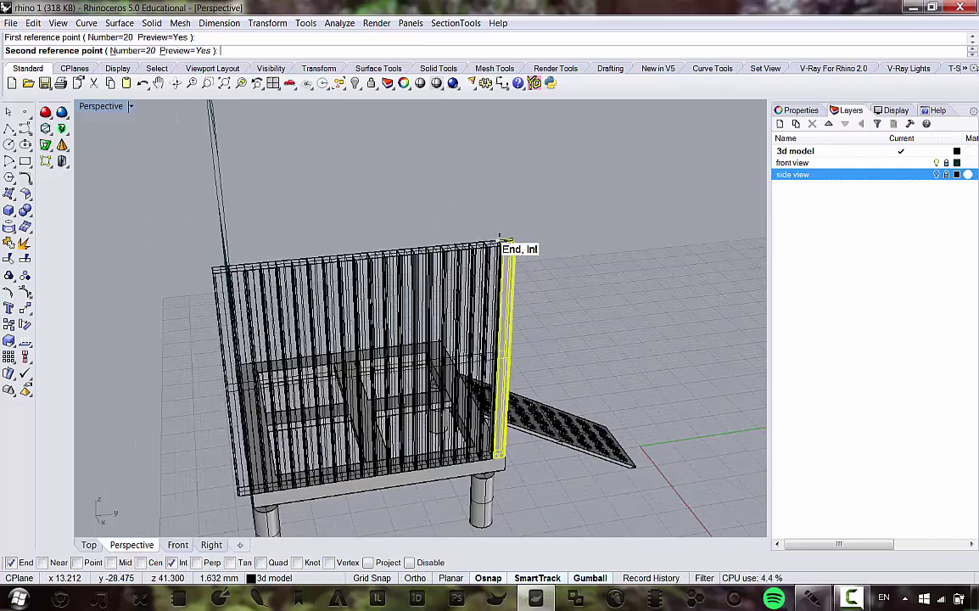
scroll(501, 238, "up", 3)
left_click(499, 236)
scroll(428, 210, "down", 3)
scroll(403, 189, "down", 3)
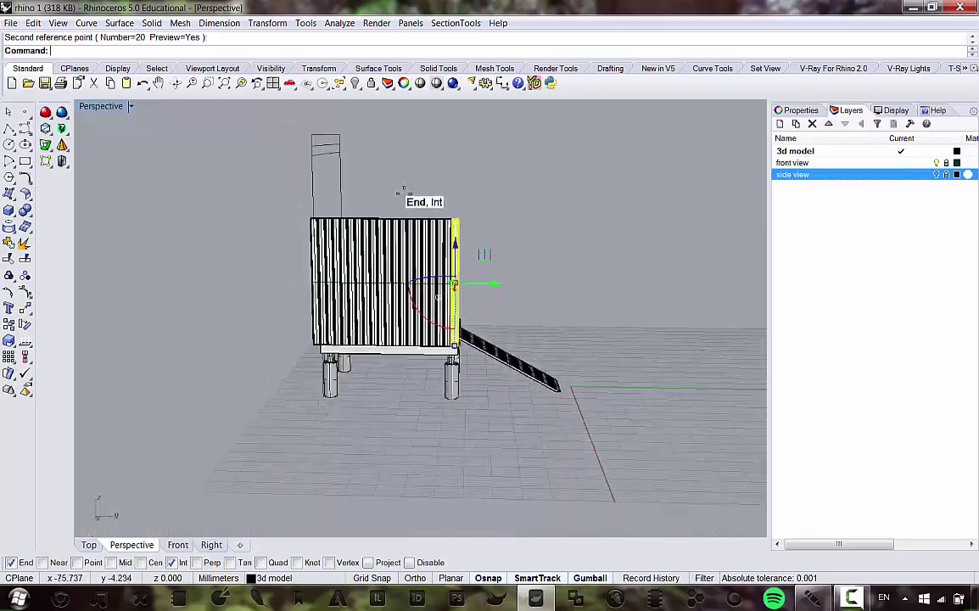
Step: Delete the last plank of the array, which overhangs the far end of the platform frame
right_click_drag(483, 262, 497, 282)
scroll(335, 376, "up", 5)
mouse_move(298, 452)
right_mouse_down()
mouse_move(355, 354)
mouse_move(348, 397)
mouse_move(300, 454)
right_mouse_up()
scroll(238, 415, "up", 2)
right_click_drag(235, 416, 277, 415)
left_click(280, 402)
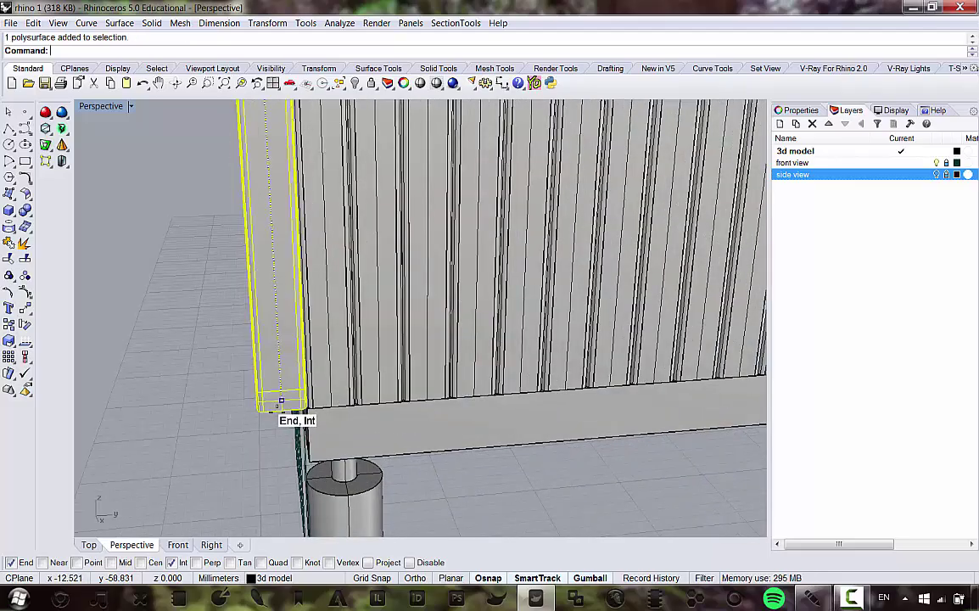
key("Delete")
Step: Examine the finished plank wall from outside, inside, above and both ends, checking its fit on the platform
scroll(291, 415, "down", 8)
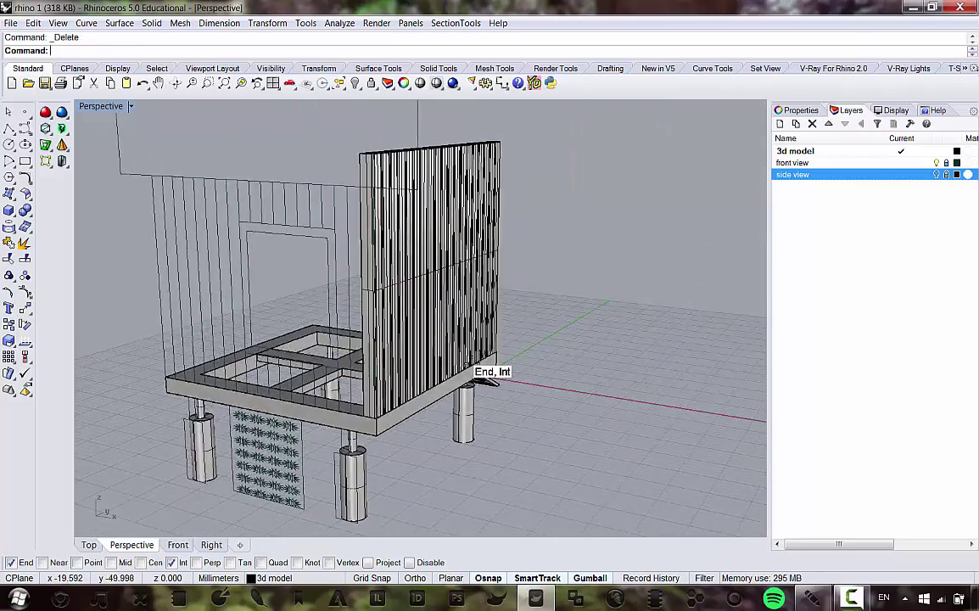
right_click_drag(473, 363, 245, 403)
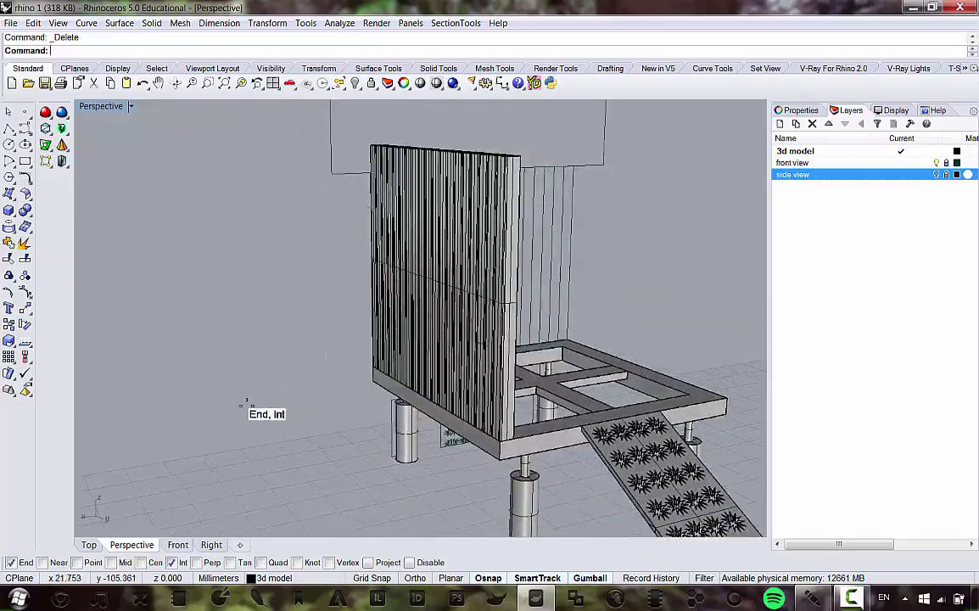
right_click_drag(308, 284, 592, 296)
scroll(431, 169, "up", 3)
right_click_drag(430, 168, 460, 254)
scroll(500, 313, "down", 8)
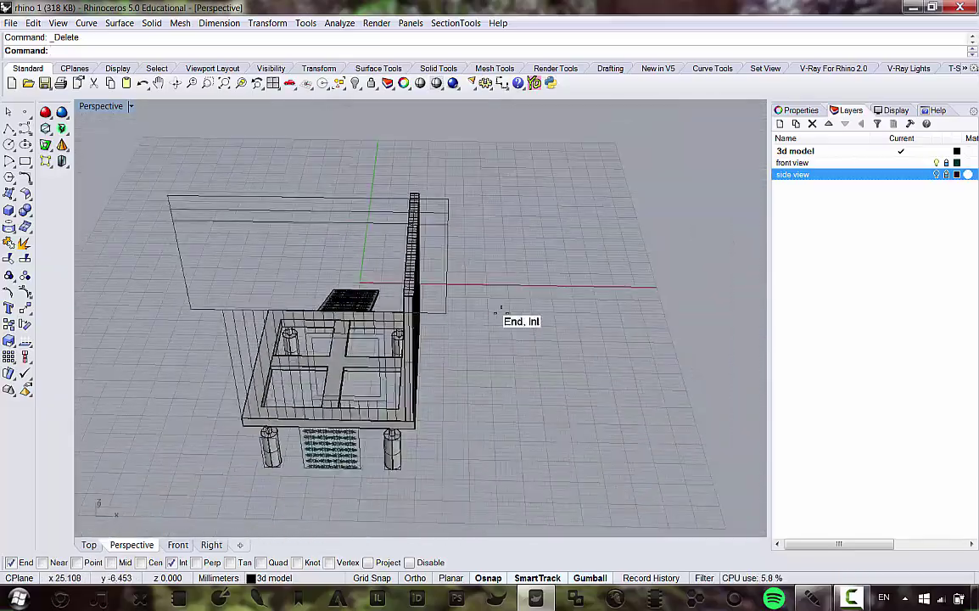
right_click_drag(500, 314, 431, 272)
scroll(425, 267, "up", 3)
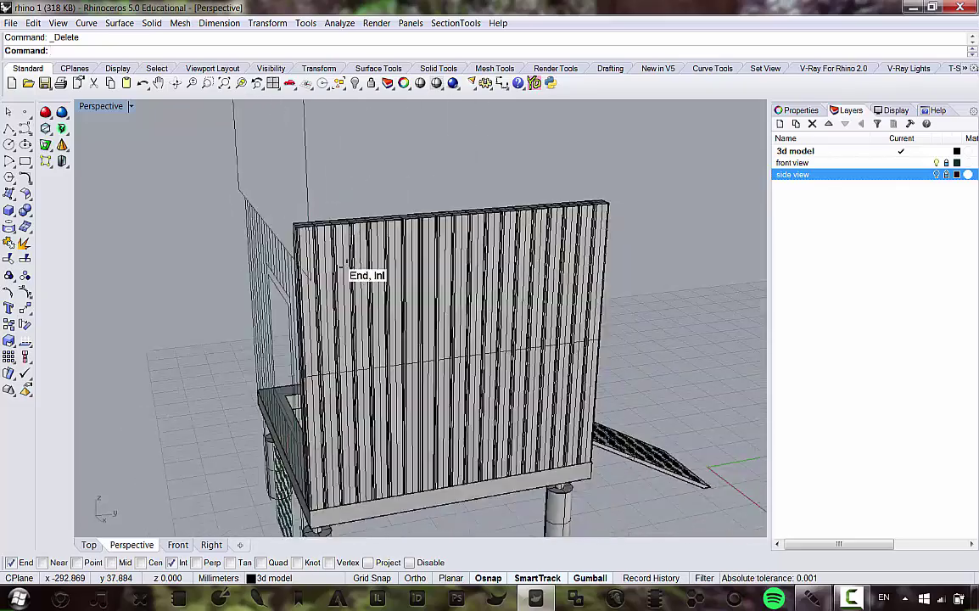
right_click_drag(342, 263, 289, 289)
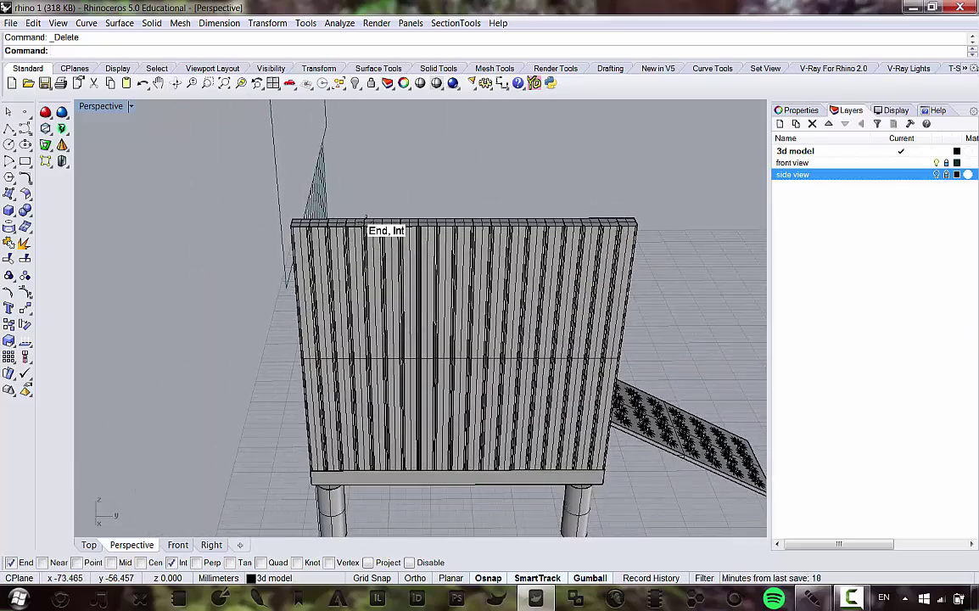
scroll(497, 242, "down", 3)
scroll(490, 242, "up", 5)
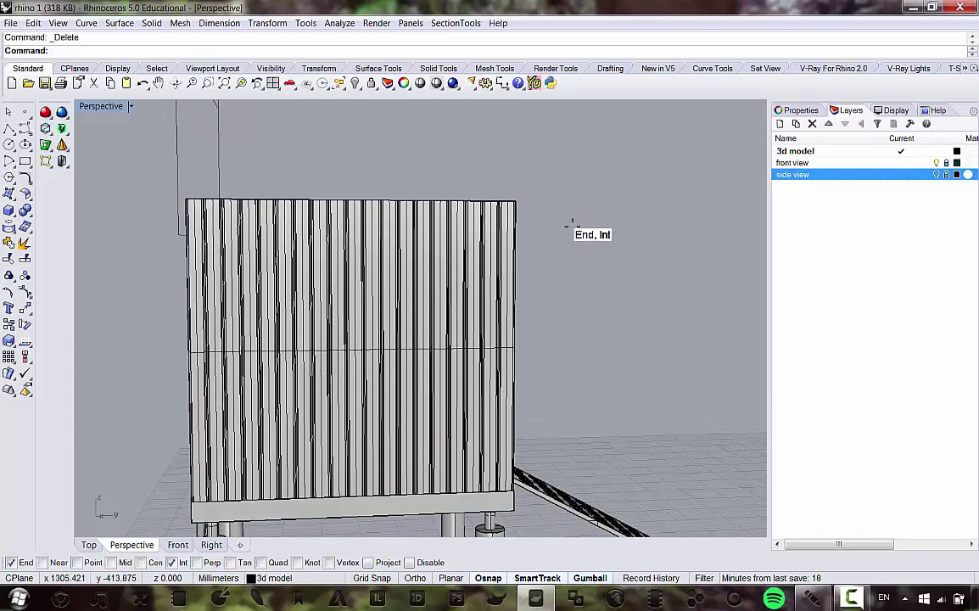
right_click_drag(289, 197, 560, 151)
key("Escape")
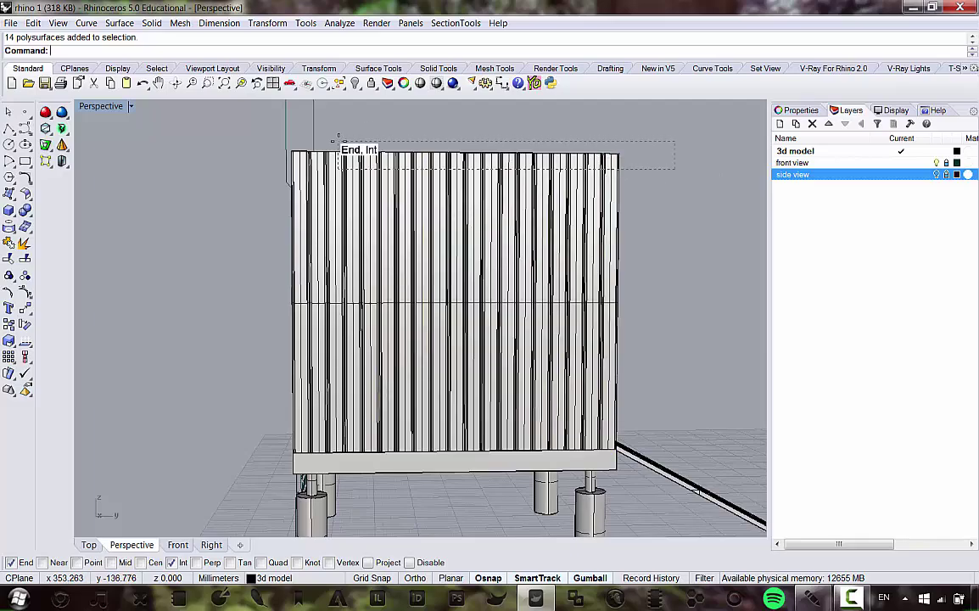
Step: Select all planks of the wall and mirror a copy to the platform's opposite side, snapping the mirror plane to the frame's edge midpoints
left_click_drag(338, 136, 332, 138)
scroll(336, 146, "up", 8)
left_click(334, 150, "shift")
left_click(281, 149, "shift")
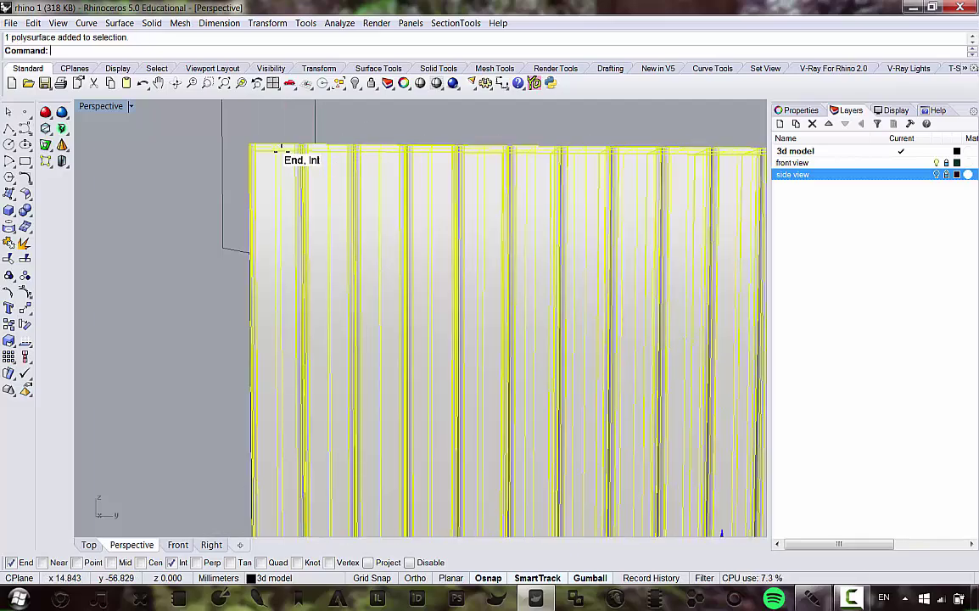
scroll(302, 273, "down", 15)
right_click_drag(577, 284, 433, 343)
scroll(491, 369, "up", 8)
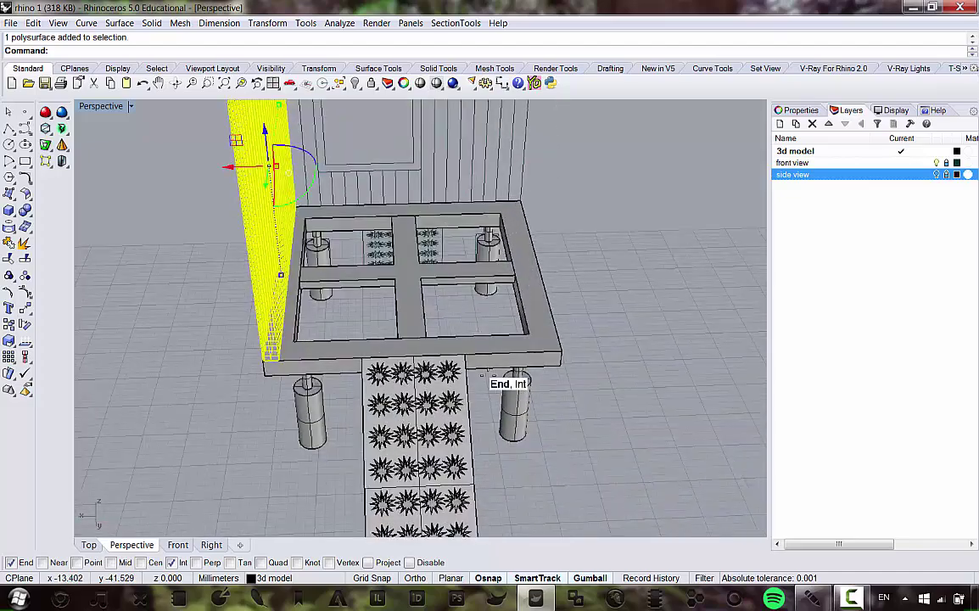
right_click_drag(482, 374, 448, 333)
scroll(407, 293, "up", 3)
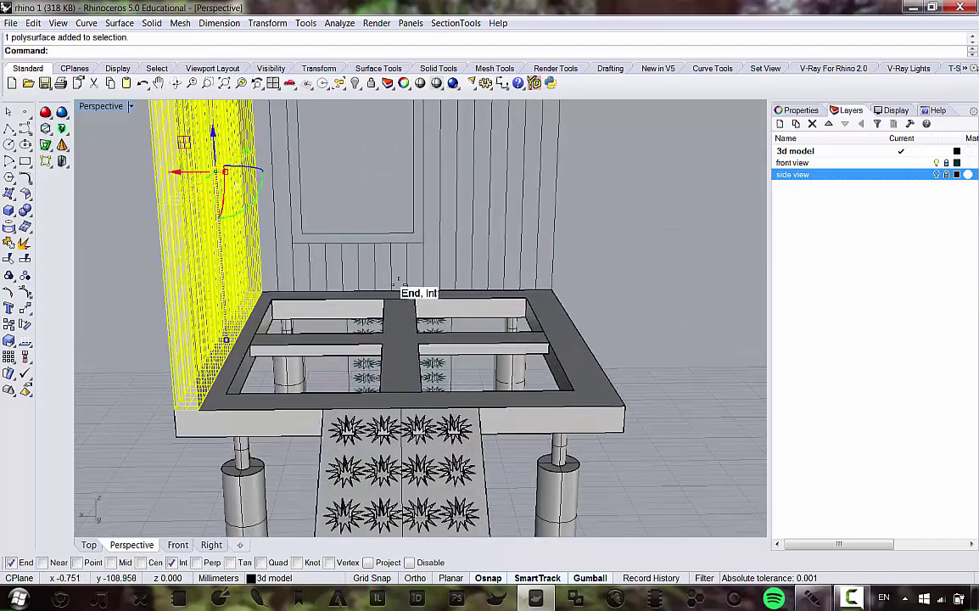
left_click(267, 23)
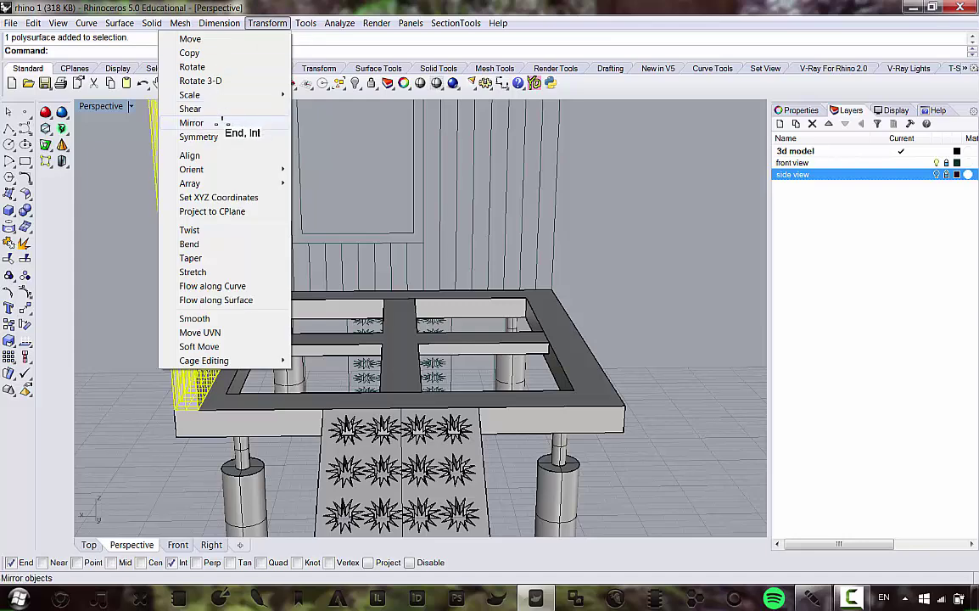
left_click(192, 123)
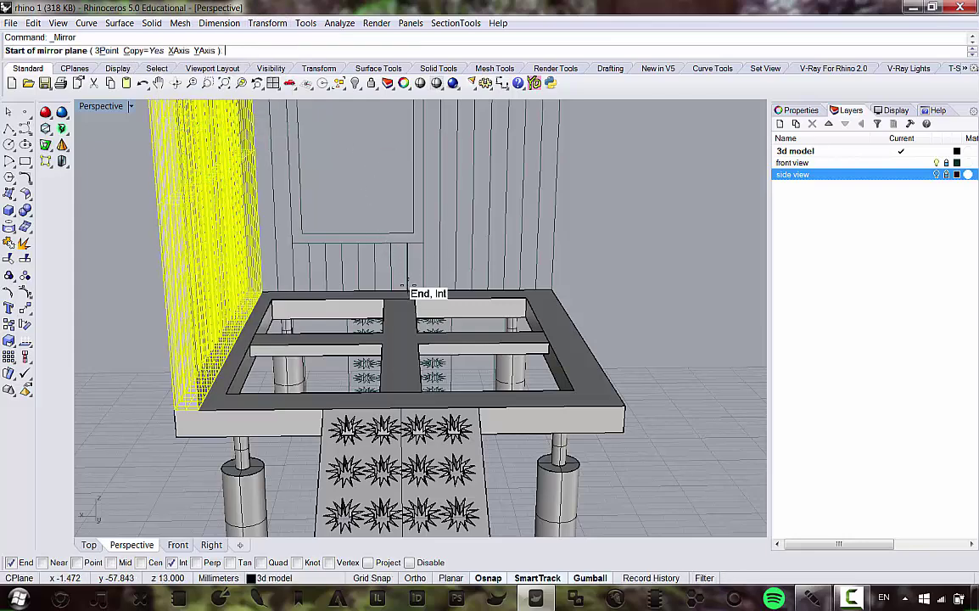
scroll(399, 285, "up", 2)
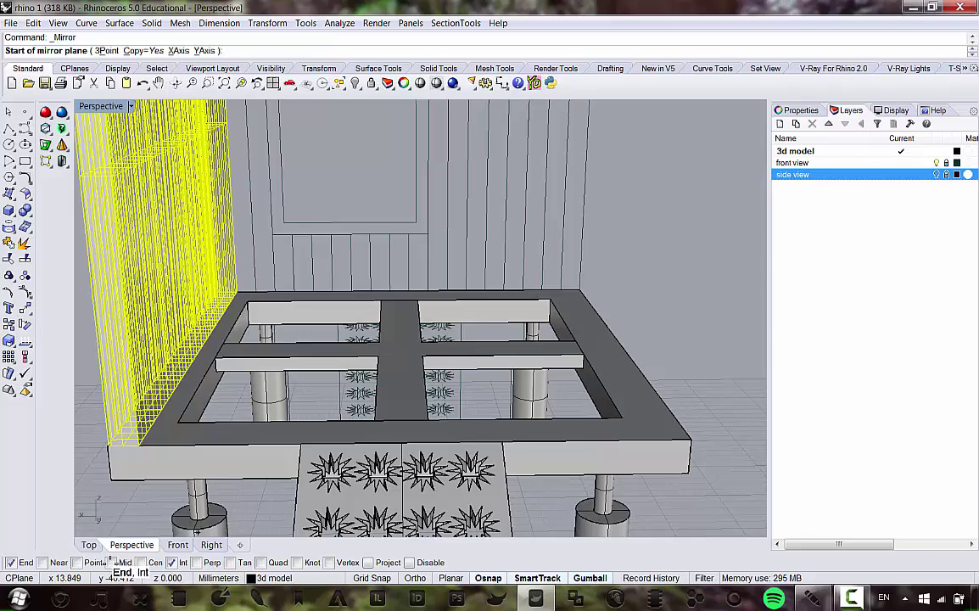
left_click(399, 291)
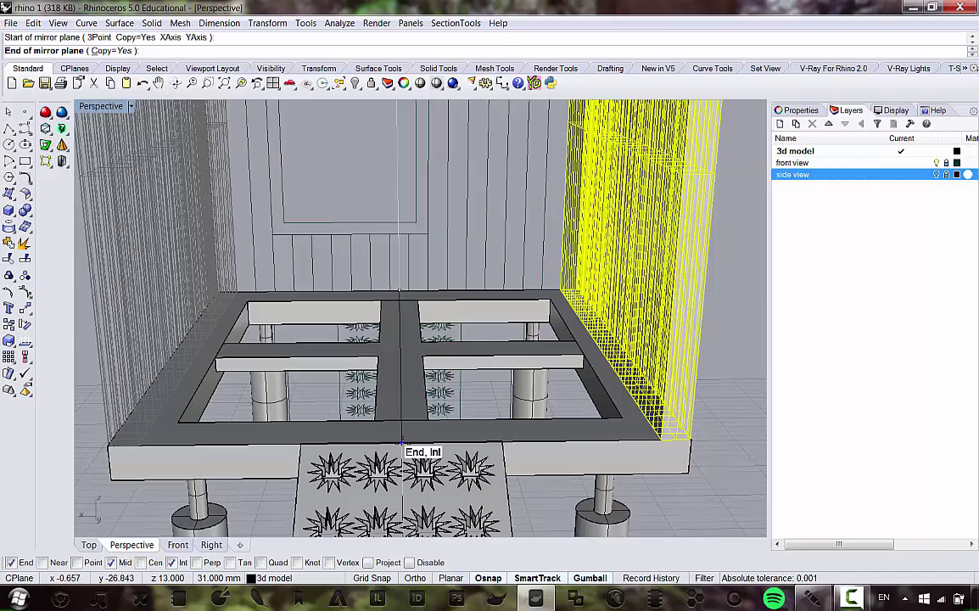
left_click(401, 442)
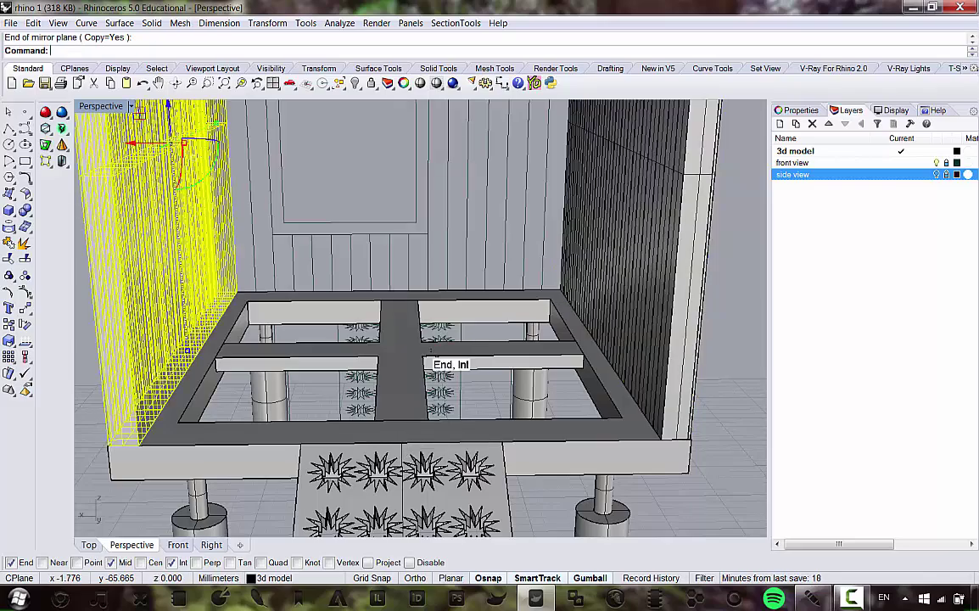
Step: Widen the layer list and add a sublayer named walls under the 3d model layer
right_click_drag(426, 350, 492, 297)
scroll(348, 280, "up", 6)
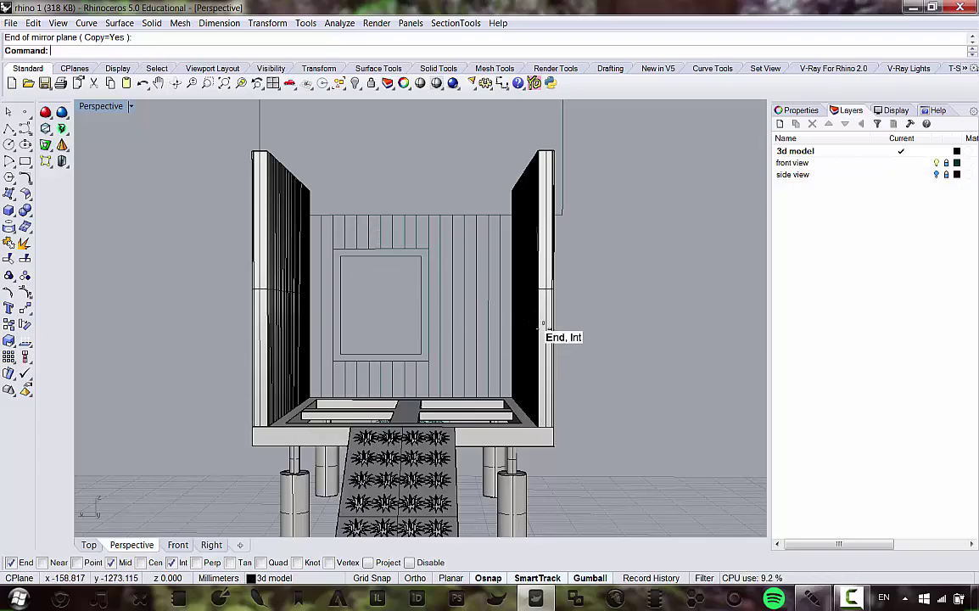
right_click_drag(523, 302, 454, 335)
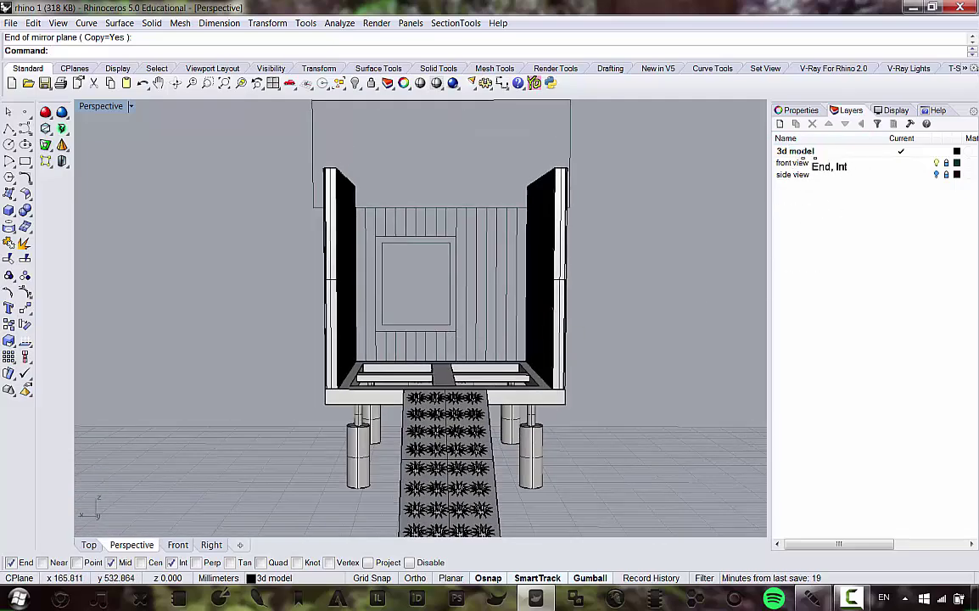
left_click_drag(763, 205, 733, 214)
left_click(766, 149)
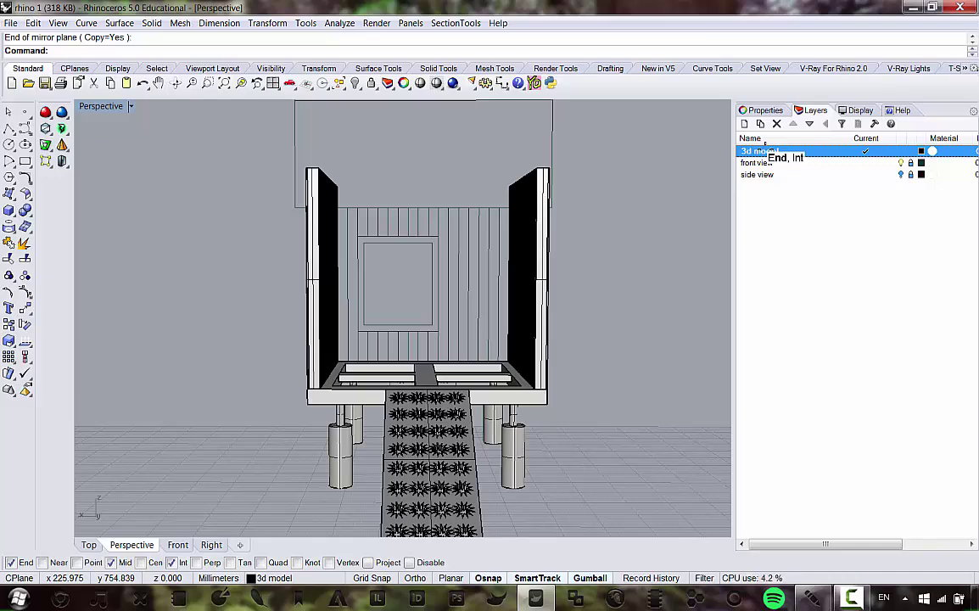
right_click(766, 149)
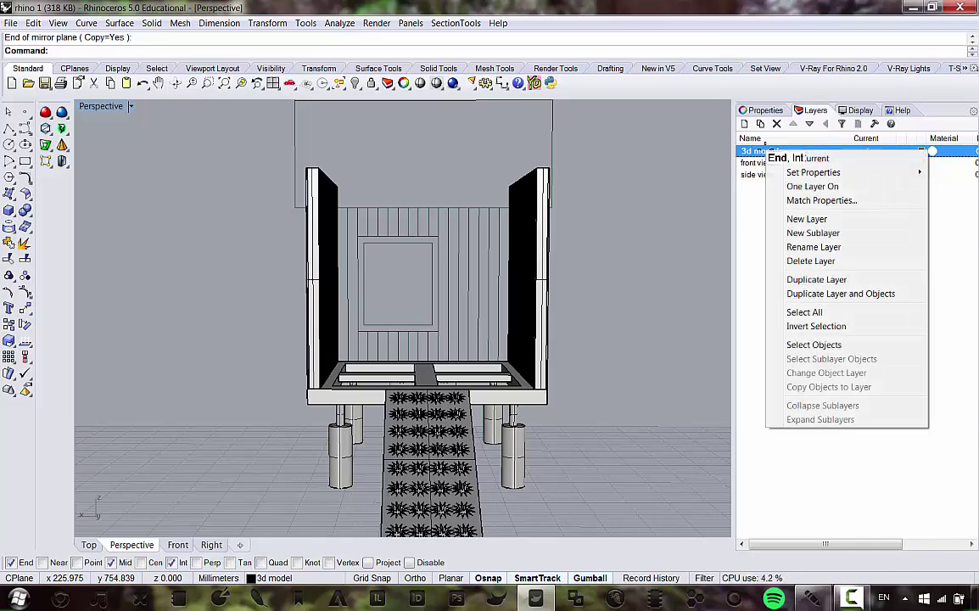
left_click(813, 232)
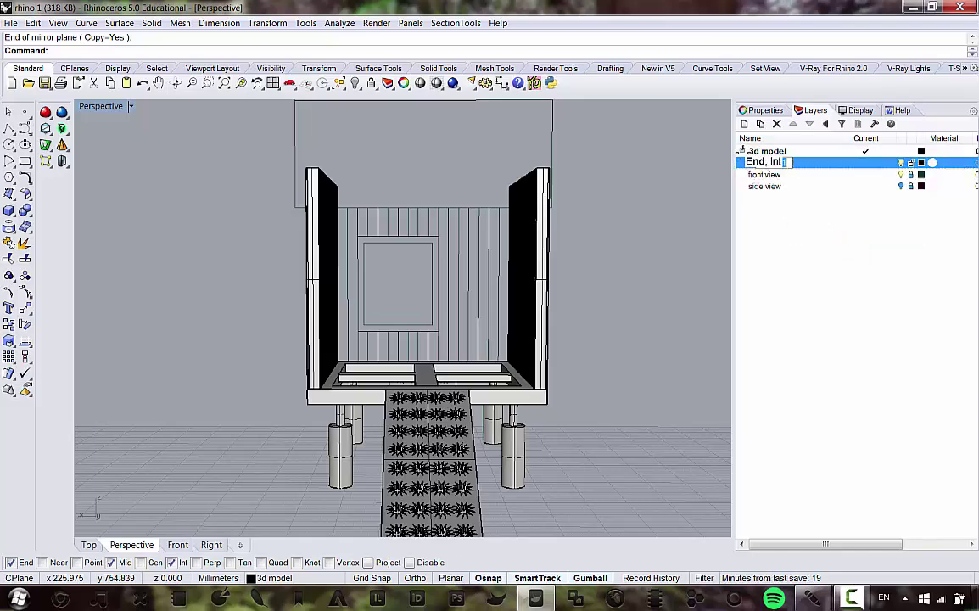
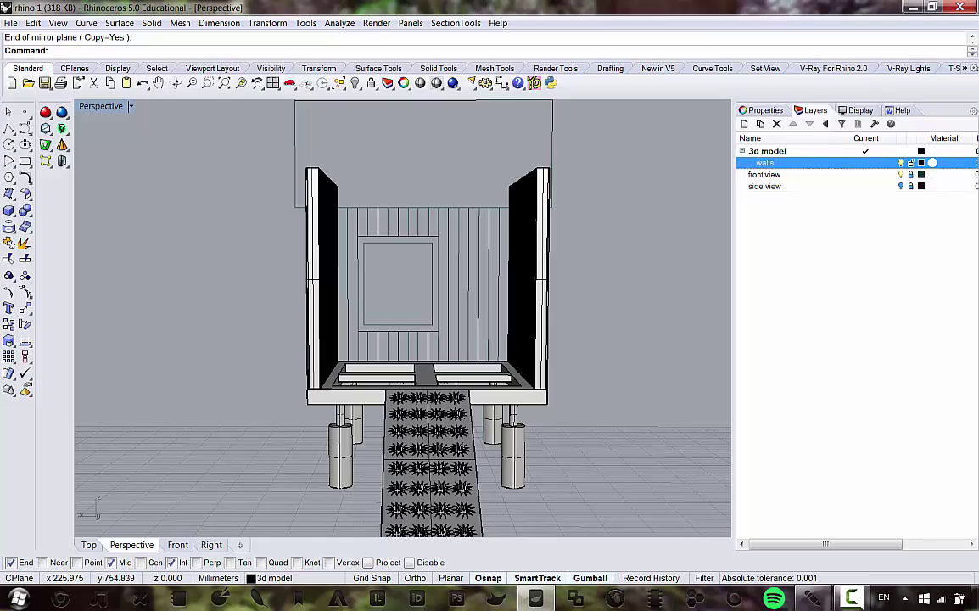
Step: Set the walls layer's color to blue-violet
left_click(922, 162)
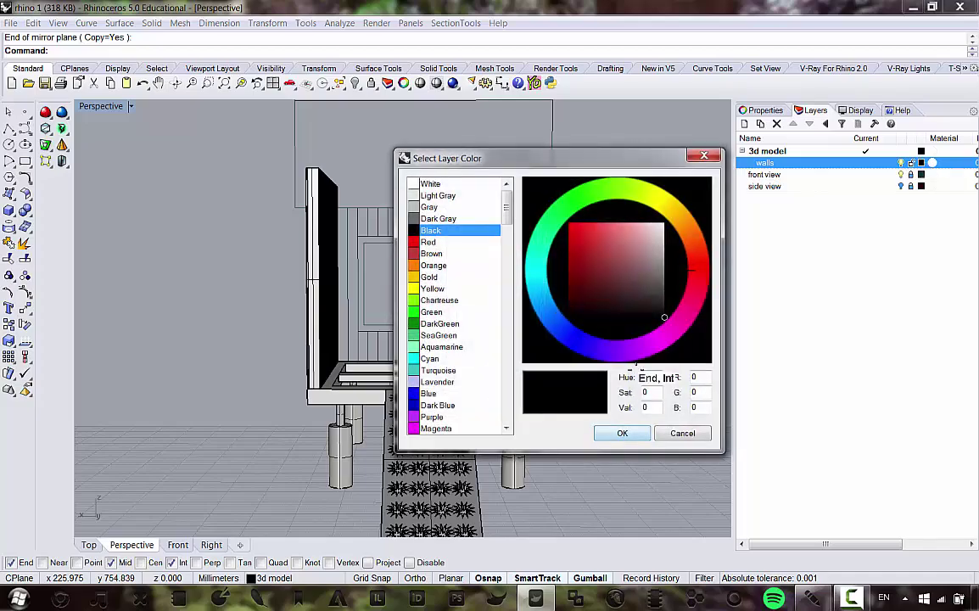
left_click(599, 347)
left_click(619, 430)
Step: Select all planks of both opposite side walls and change their layer to walls
right_click_drag(501, 405, 527, 384)
left_click_drag(625, 325, 243, 272)
mouse_move(464, 291)
right_mouse_down()
mouse_move(442, 291)
mouse_move(456, 295)
right_mouse_up()
right_click(766, 163)
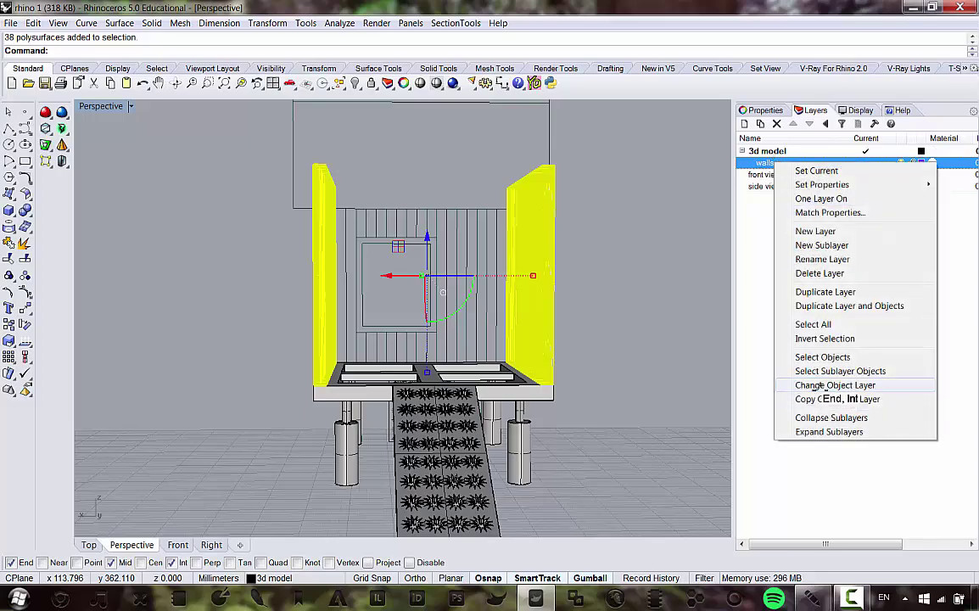
left_click(840, 363)
Step: Select the four piles supporting the platform and move them onto a new sublayer named piles under the 3d model layer
right_click_drag(618, 301, 568, 317)
scroll(571, 318, "up", 10)
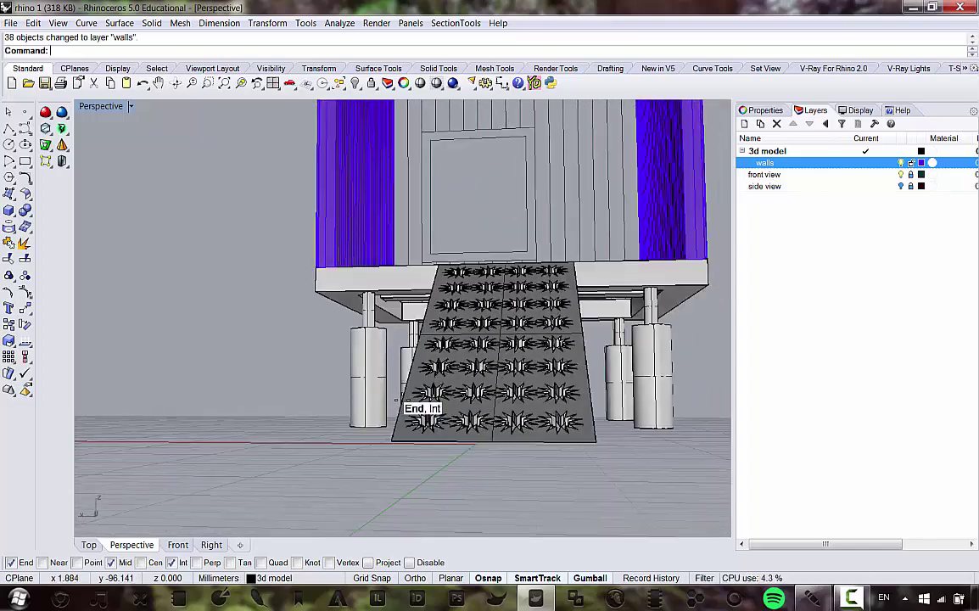
left_click_drag(381, 406, 370, 387)
scroll(370, 388, "down", 7)
scroll(548, 388, "up", 7)
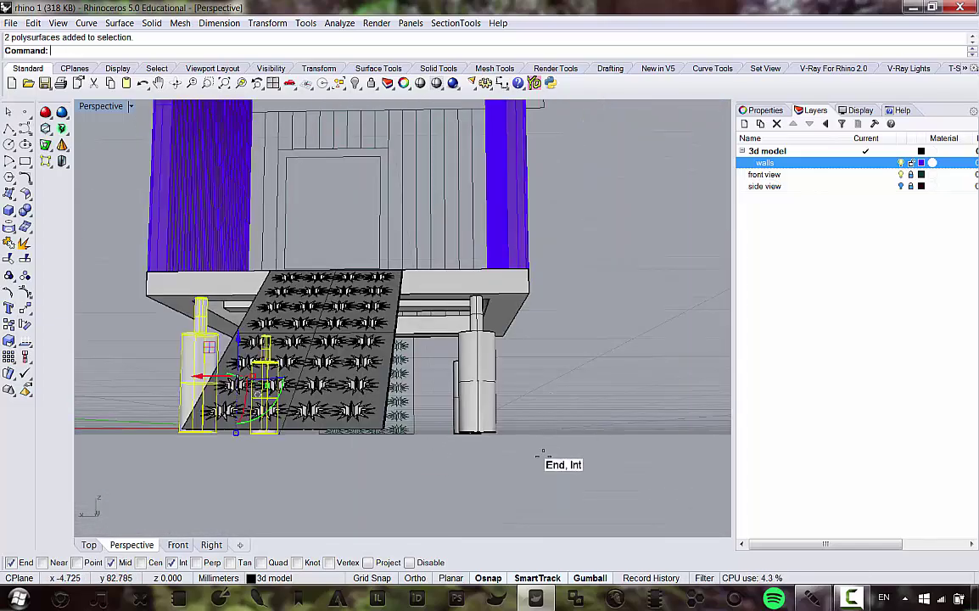
left_click_drag(545, 458, 466, 391, "shift")
scroll(465, 392, "down", 7)
right_click_drag(469, 389, 500, 400)
right_click(768, 152)
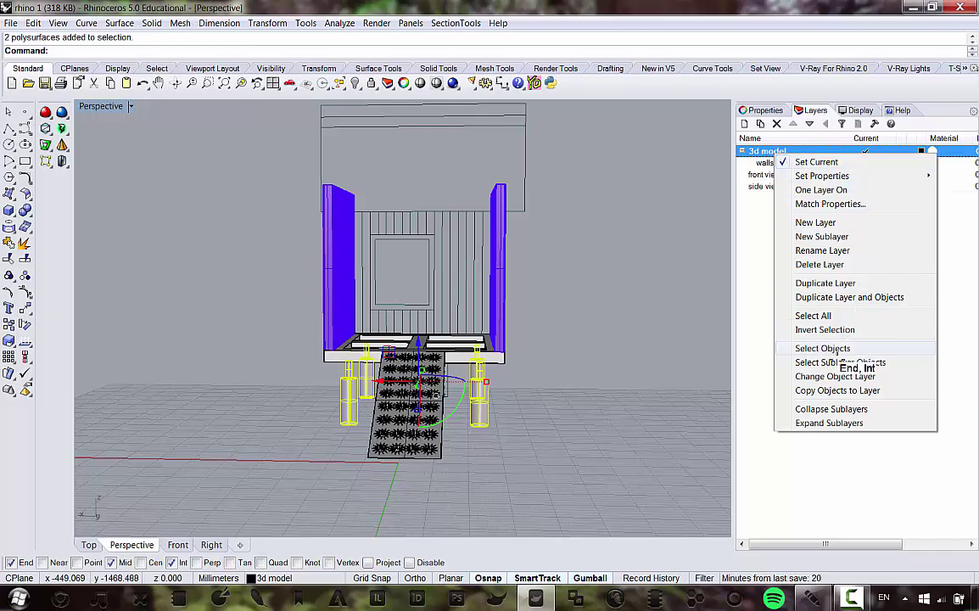
left_click(829, 235)
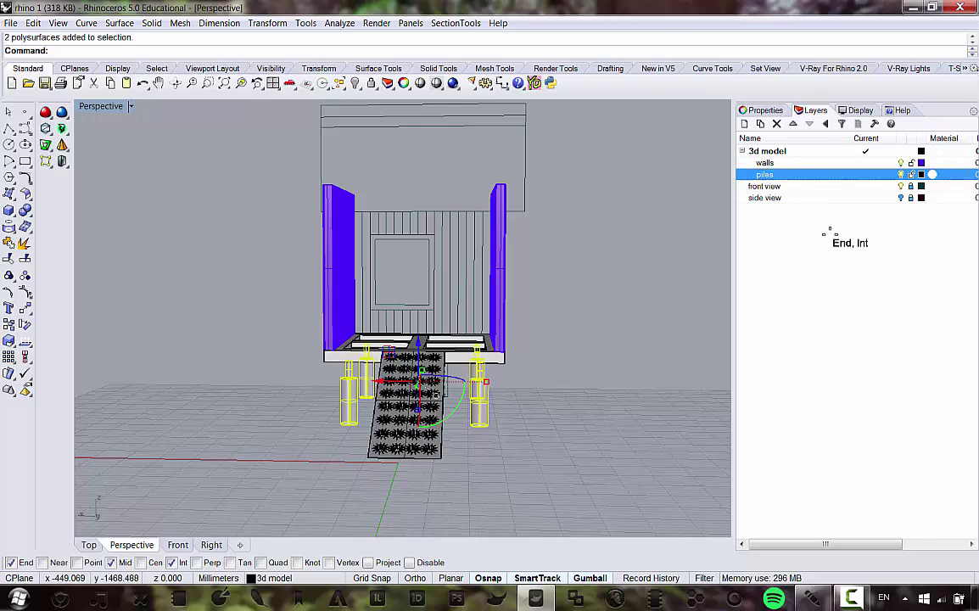
right_click(808, 173)
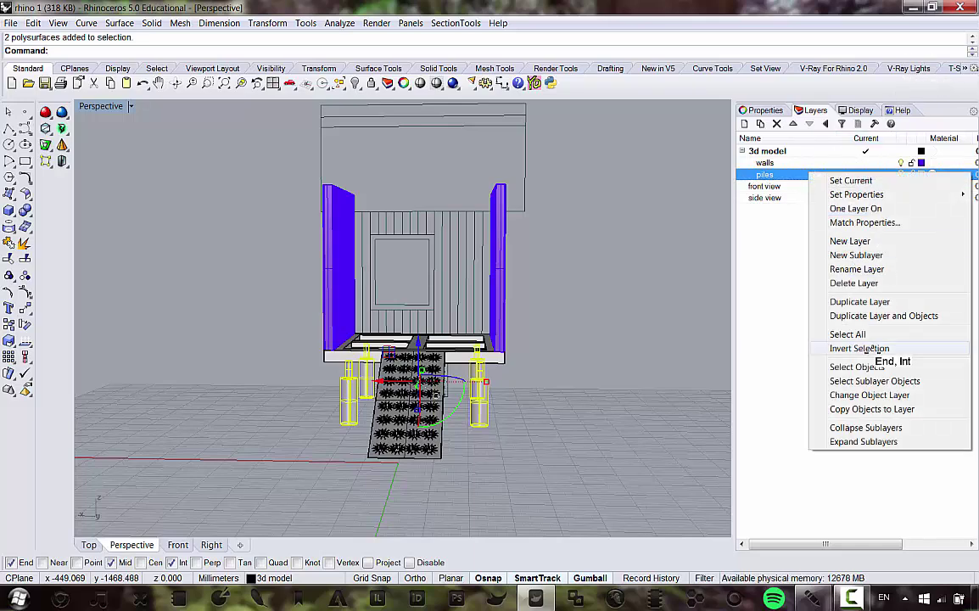
left_click(857, 394)
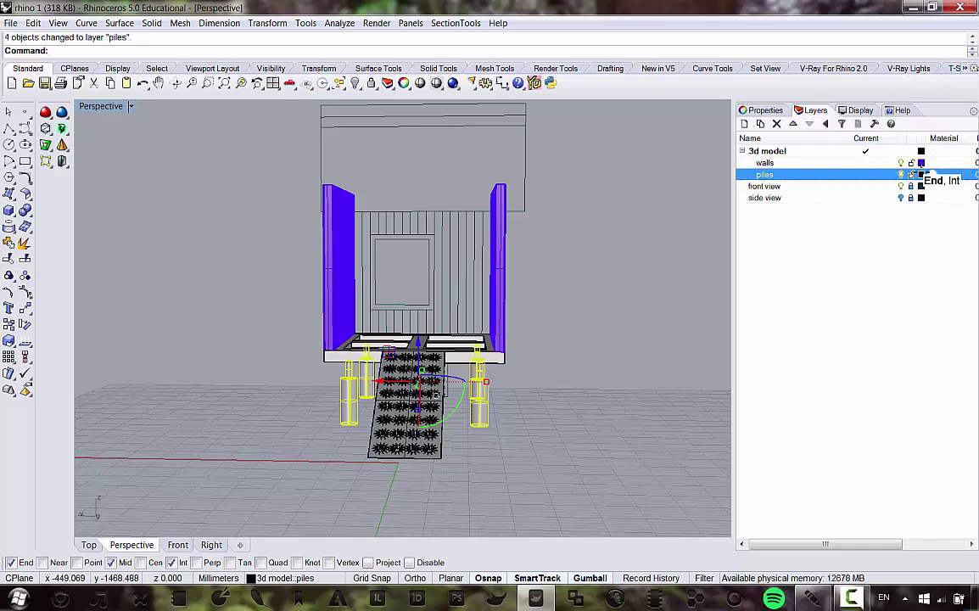
Step: Set the piles layer's color to a light blue with hue 193
left_click(921, 173)
left_click(532, 288)
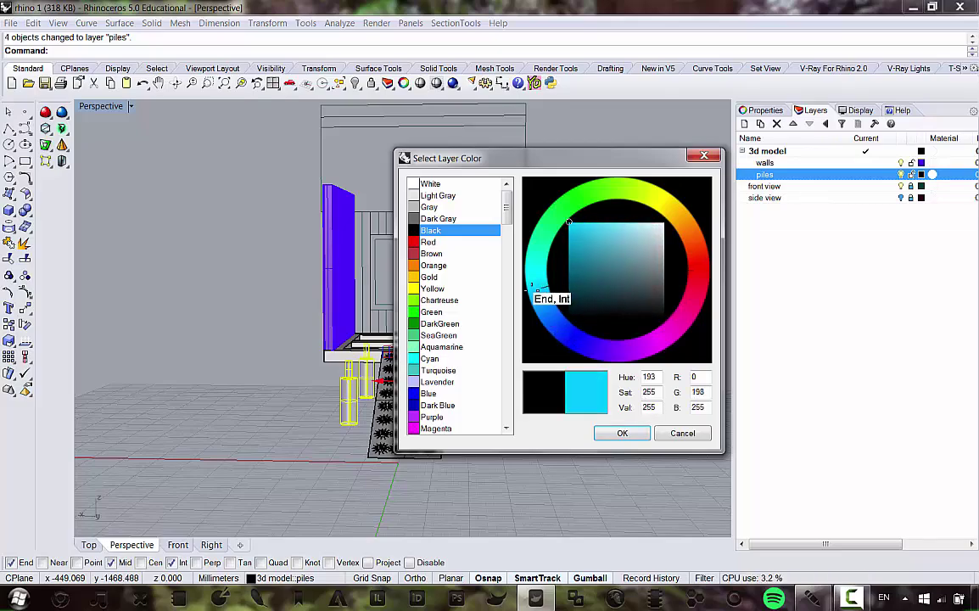
left_click(622, 433)
Step: Create a sublayer named "bottom struct" under 3d model and move the floor frame and the ramp parts onto it
right_click_drag(622, 434, 437, 393)
left_click(437, 392)
scroll(458, 373, "up", 4)
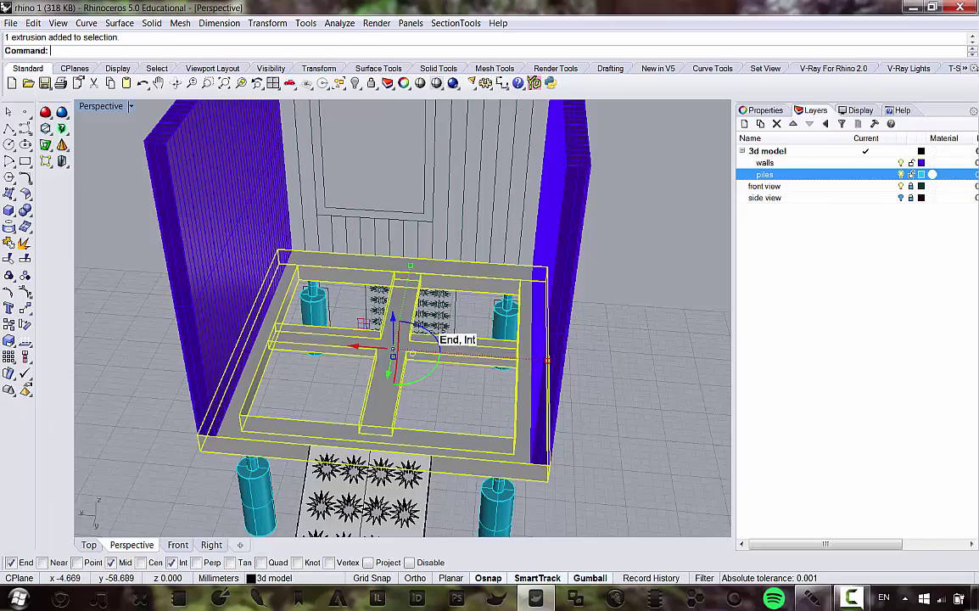
right_click_drag(431, 338, 437, 469)
left_click(448, 448, "shift")
scroll(437, 382, "down", 5)
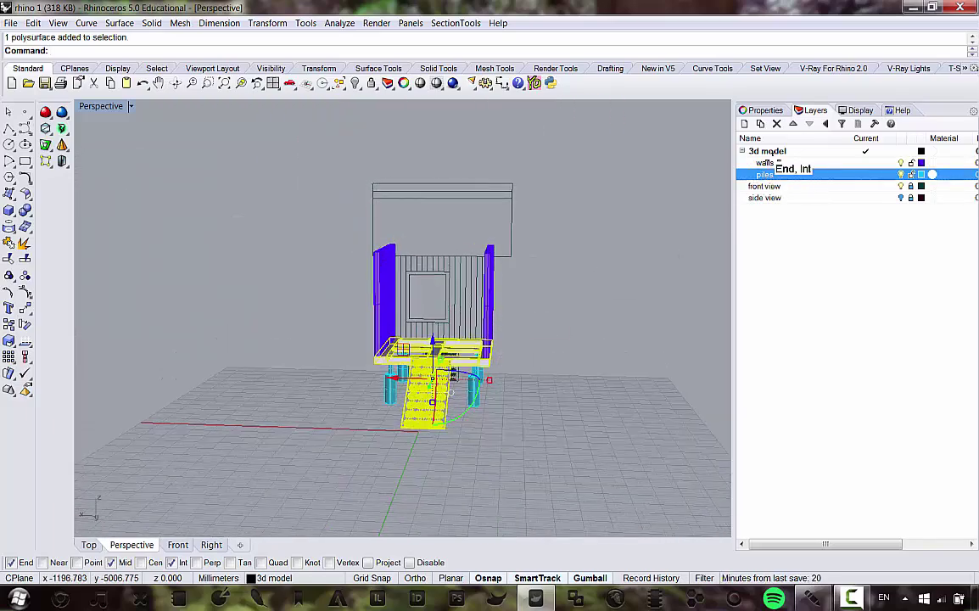
right_click(774, 152)
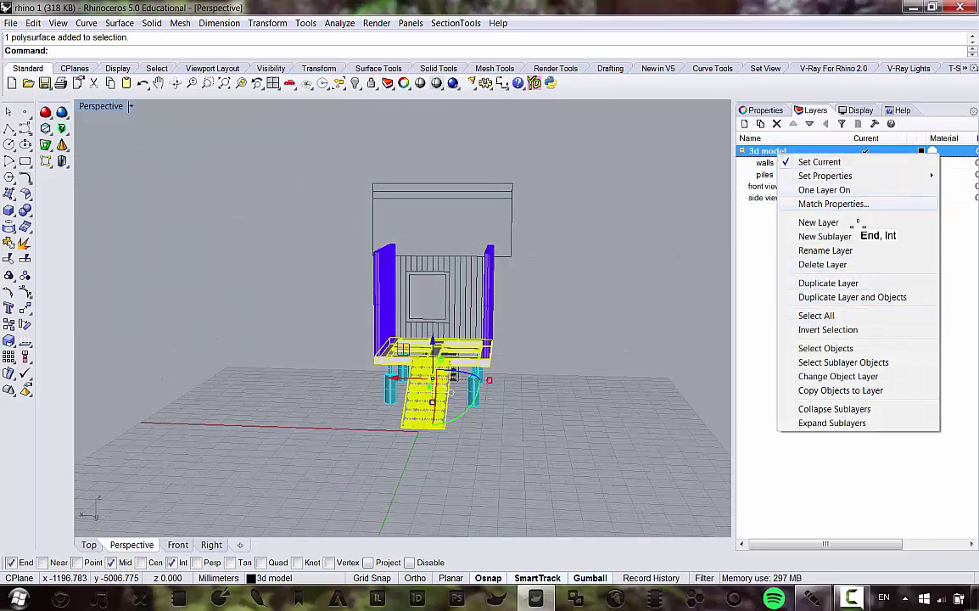
left_click(828, 236)
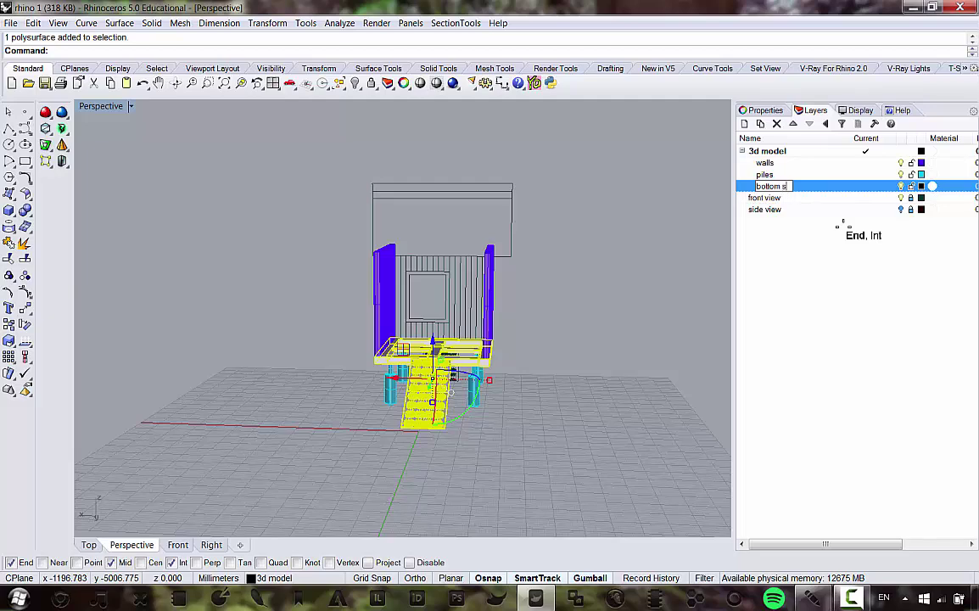
left_click(774, 263)
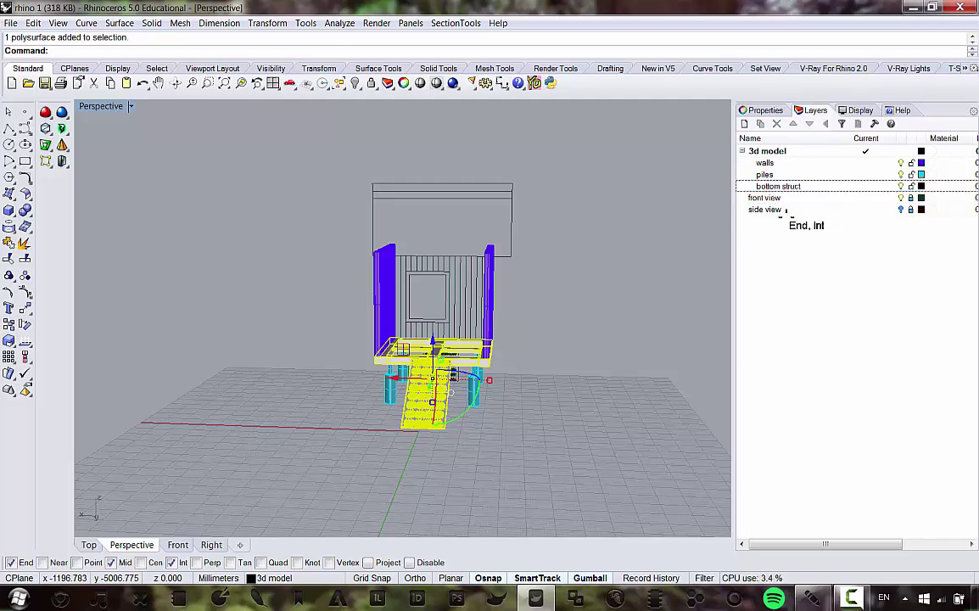
right_click(790, 181)
left_click(827, 405)
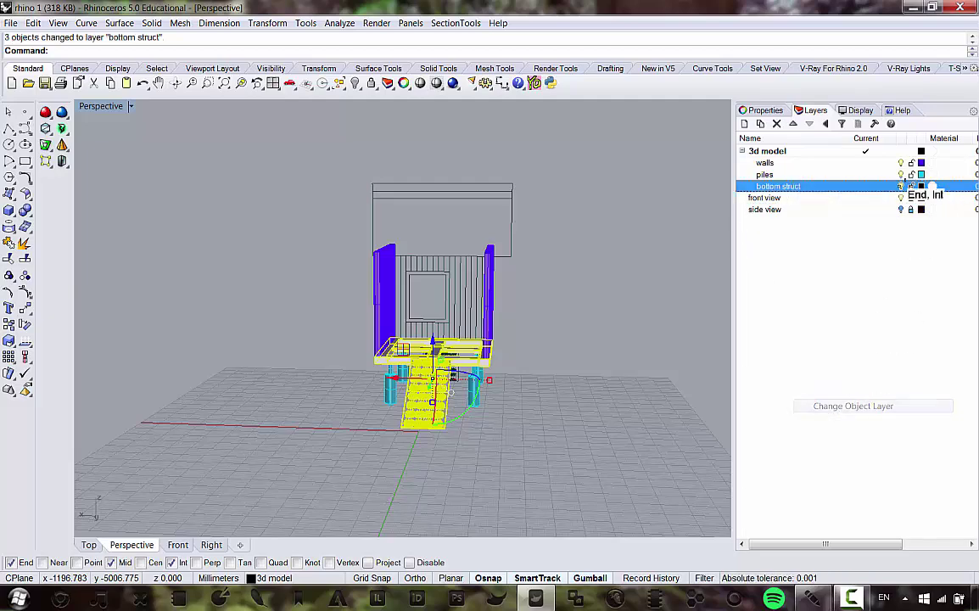
Step: Set the bottom struct layer's color to a purple with hue 287
left_click(923, 186)
left_click(639, 340)
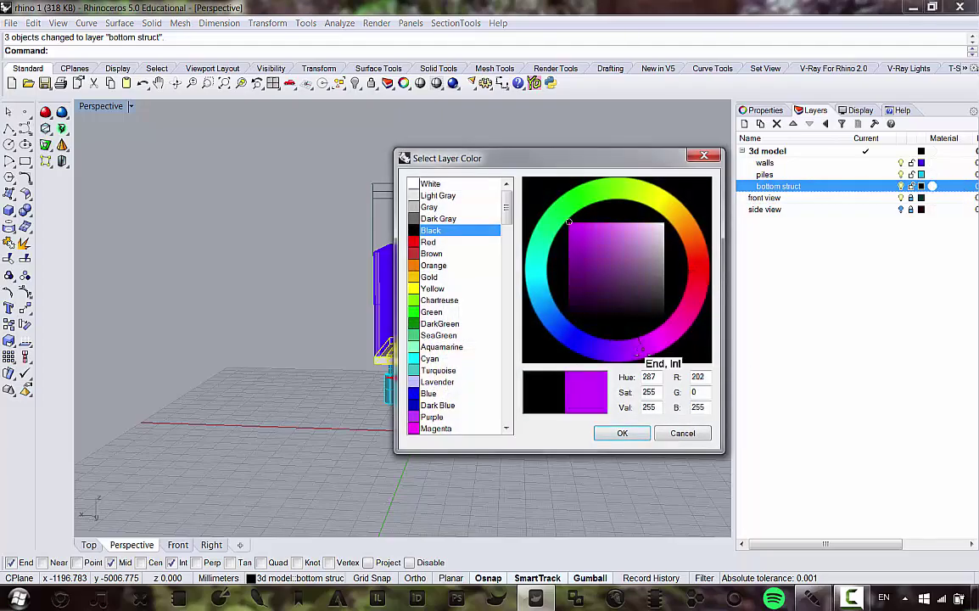
left_click(625, 433)
right_click_drag(623, 372, 704, 127)
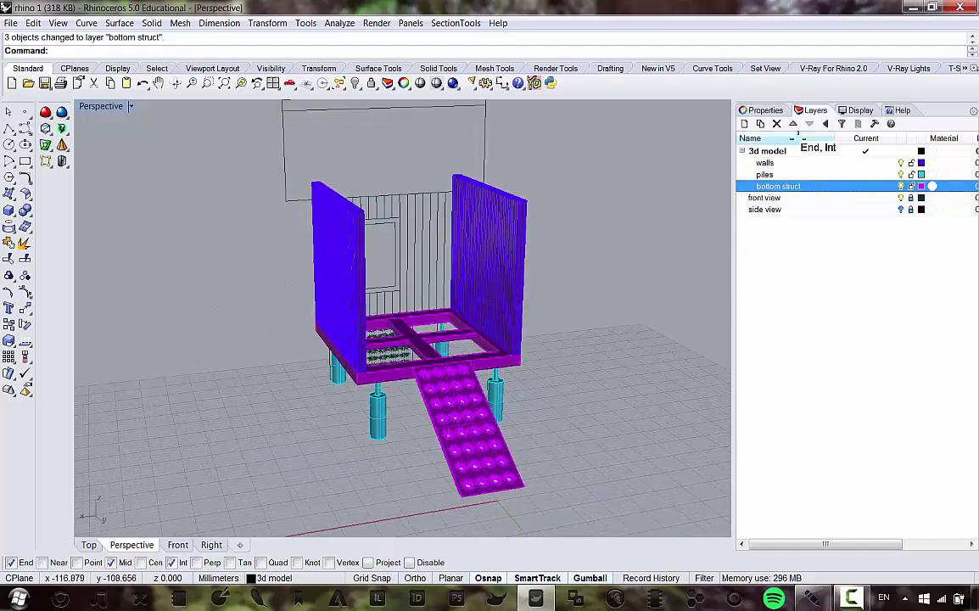
Step: Collapse and re-expand the sublayers of the 3d model layer
left_click(742, 150)
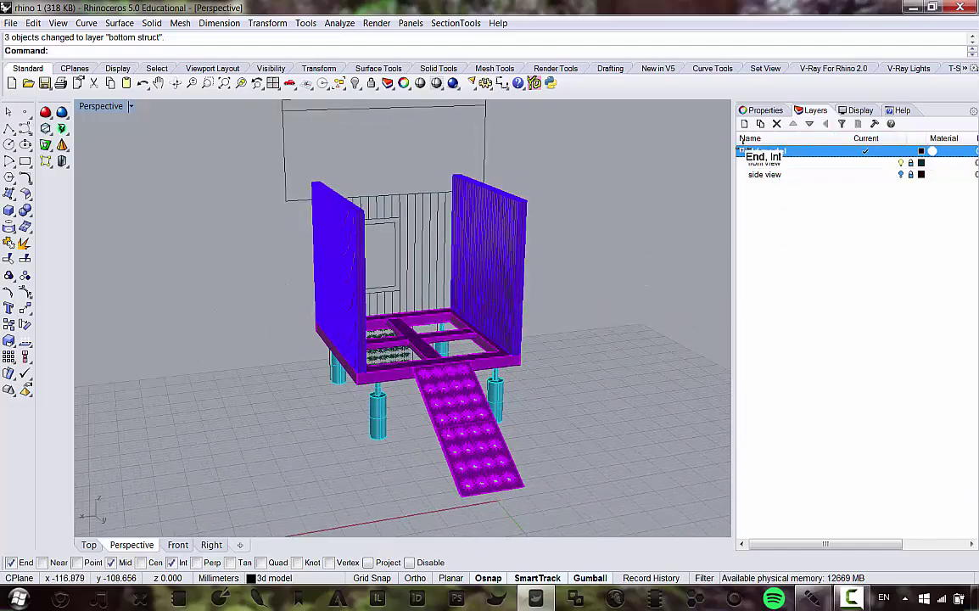
left_click(742, 150)
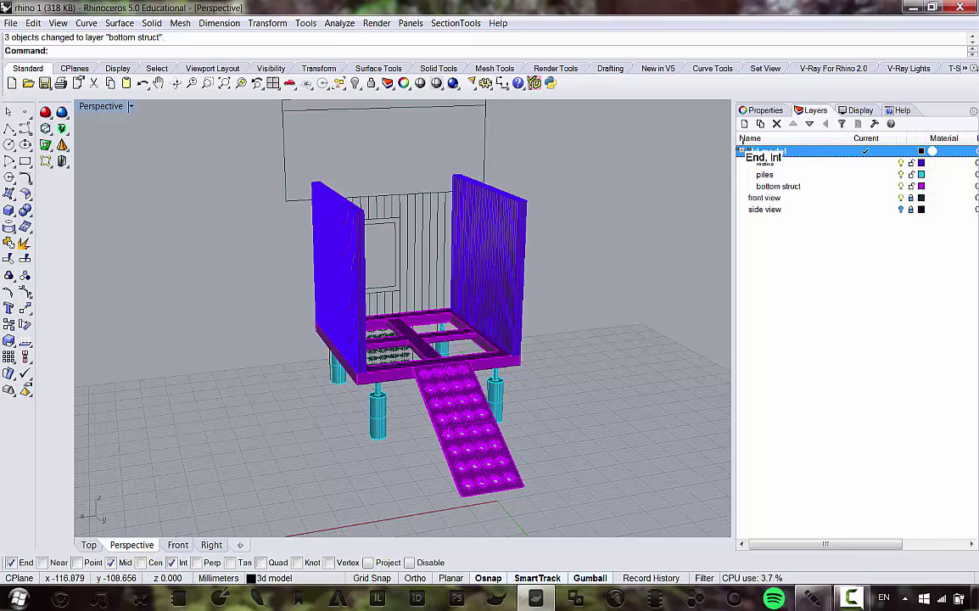
left_click(741, 151)
left_click(741, 150)
left_click(742, 151)
left_click(742, 150)
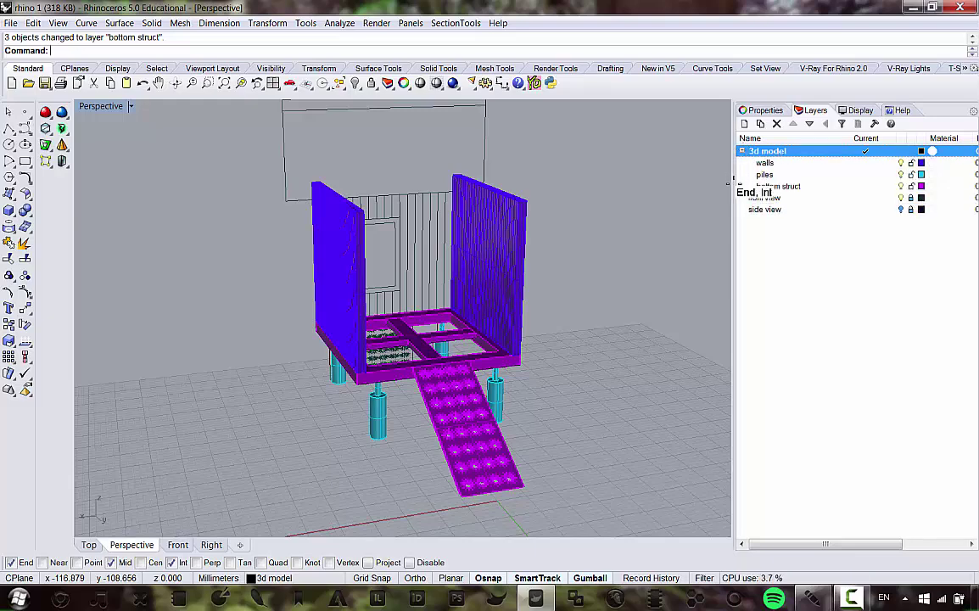
Step: Widen the layer list to show the linetype settings and make front view the current layer
left_click_drag(734, 185, 670, 190)
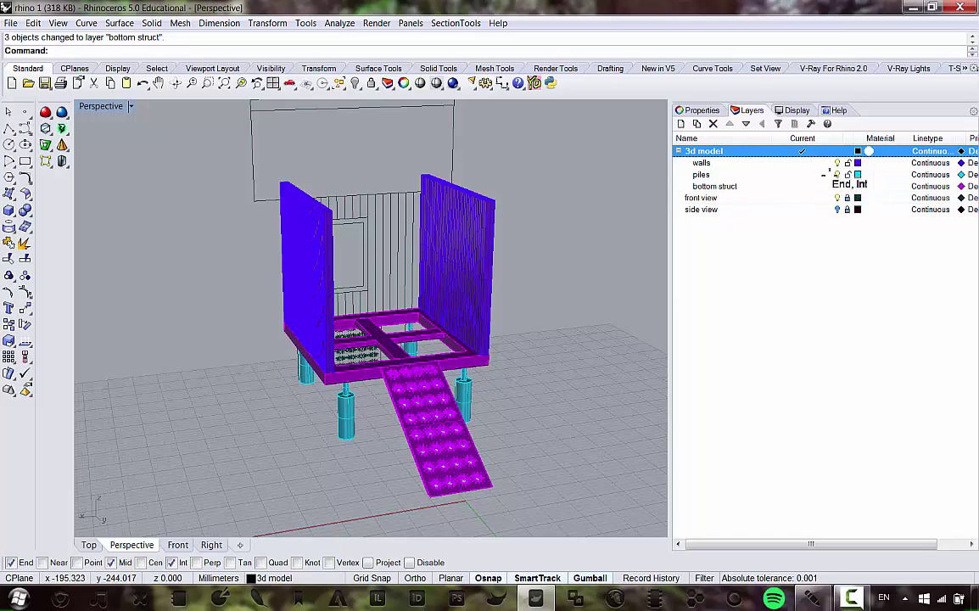
left_click(801, 198)
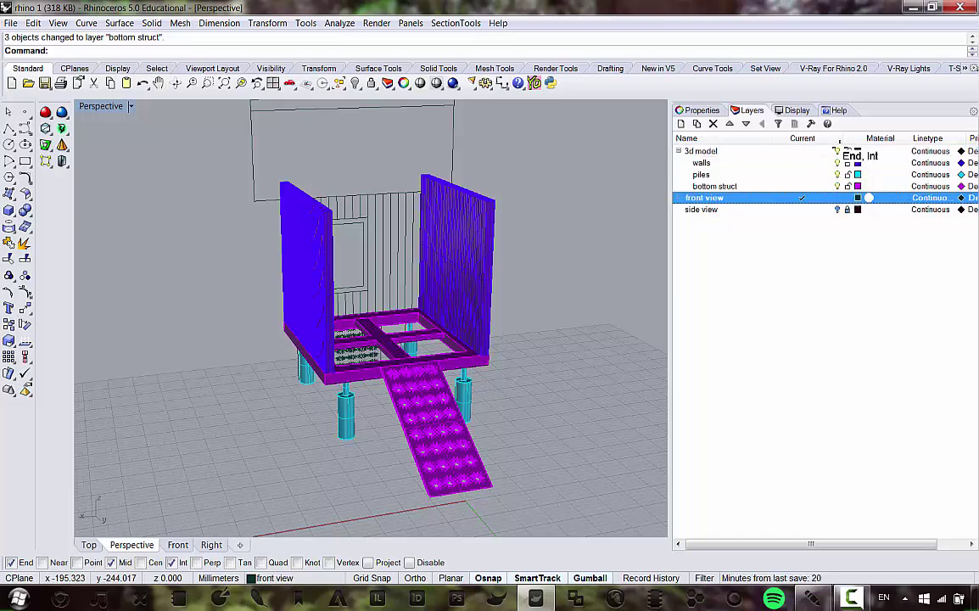
Step: Toggle the visibility of the 3d model layer and its bottom struct and piles sublayers off and back on
left_click(837, 151)
left_click(838, 151)
left_click(838, 151)
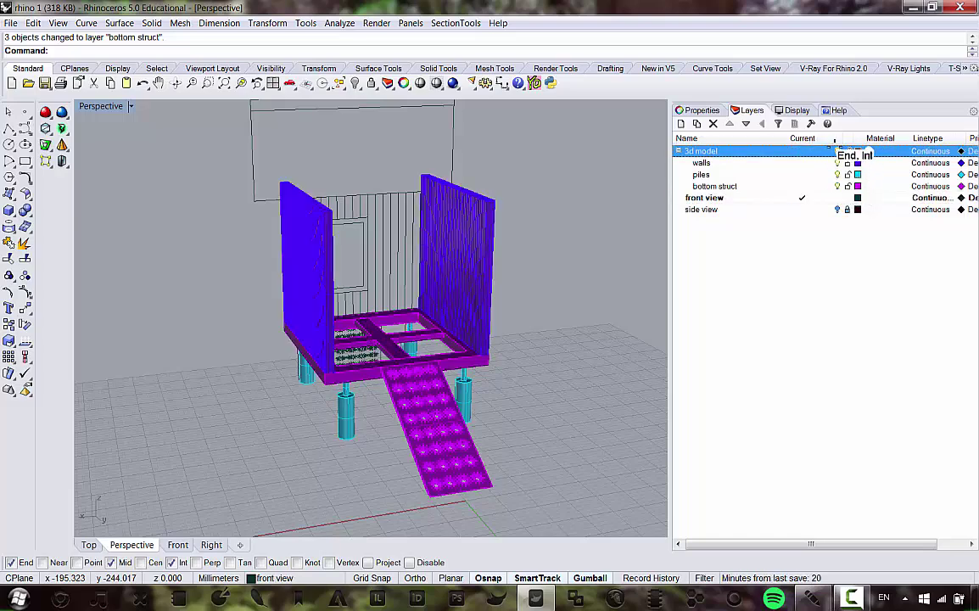
left_click(837, 151)
left_click(837, 152)
left_click(838, 151)
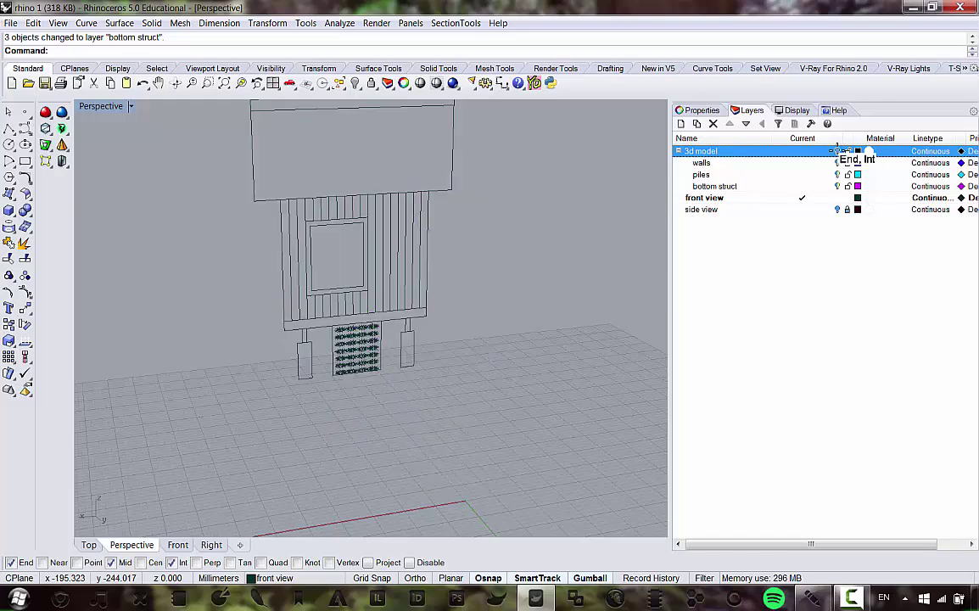
left_click(838, 151)
left_click(838, 186)
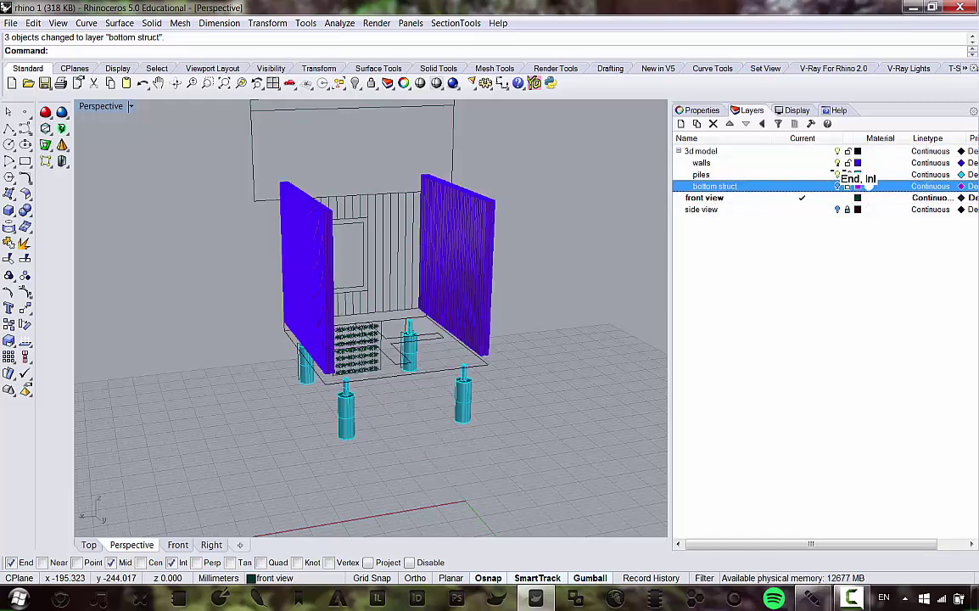
left_click(837, 174)
left_click(838, 185)
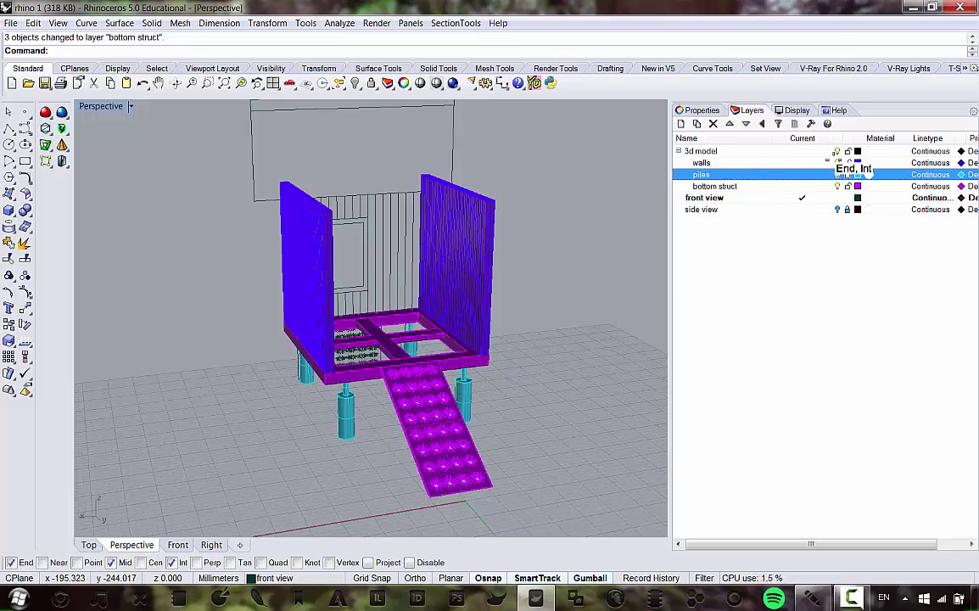
Step: Make walls the current layer and set its color to Black
left_click(828, 162)
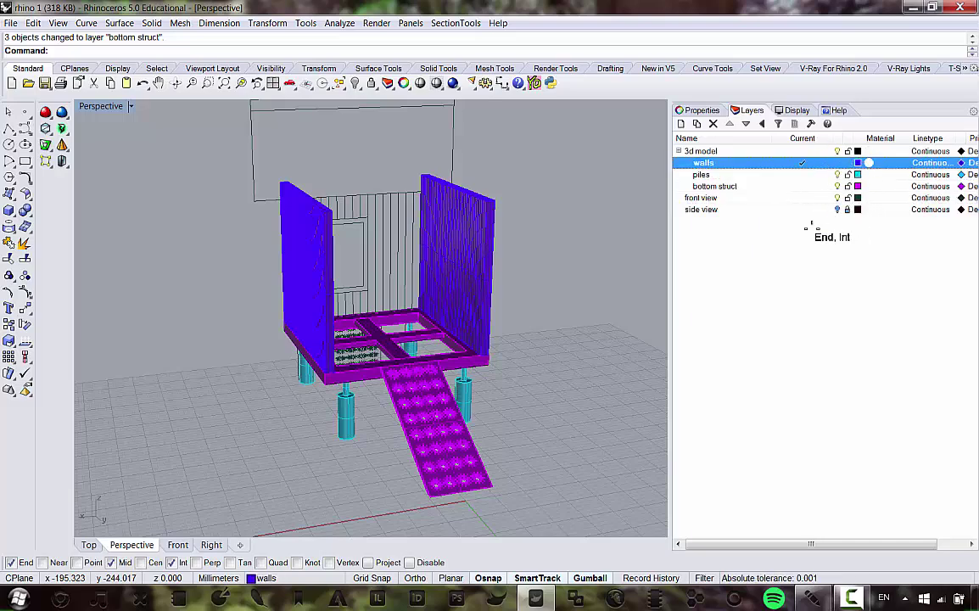
right_click_drag(552, 289, 450, 251)
right_click_drag(386, 254, 317, 275)
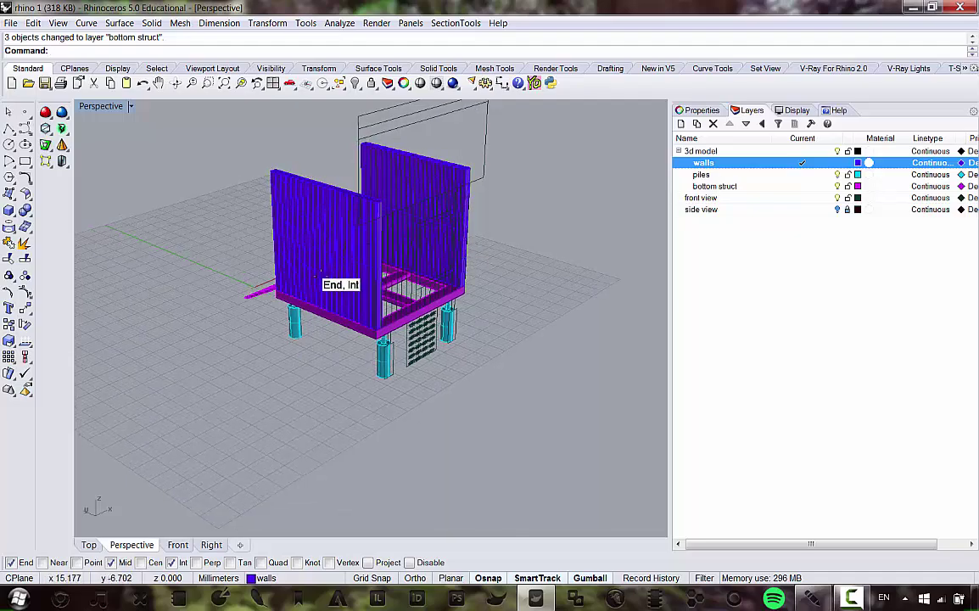
scroll(339, 365, "up", 6)
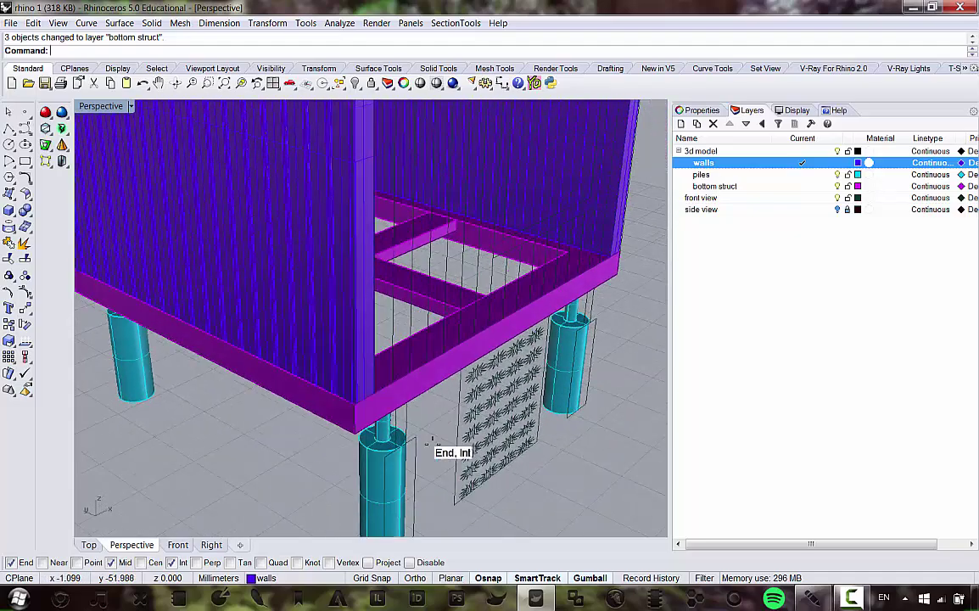
scroll(429, 428, "down", 5)
right_click_drag(431, 422, 428, 365)
scroll(437, 325, "up", 3)
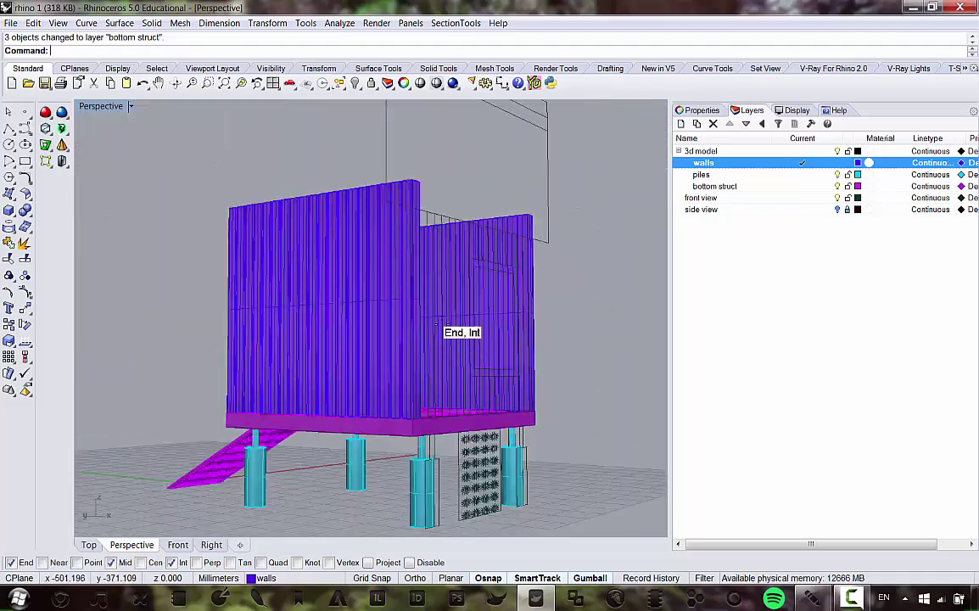
scroll(447, 175, "up", 3)
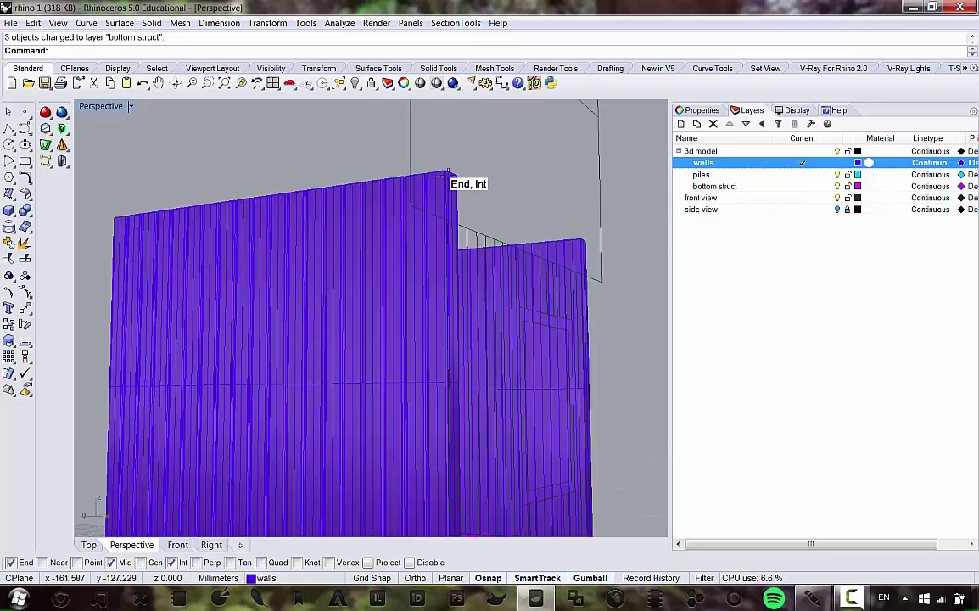
scroll(447, 174, "up", 3)
scroll(454, 175, "down", 3)
scroll(450, 168, "up", 2)
scroll(447, 161, "down", 2)
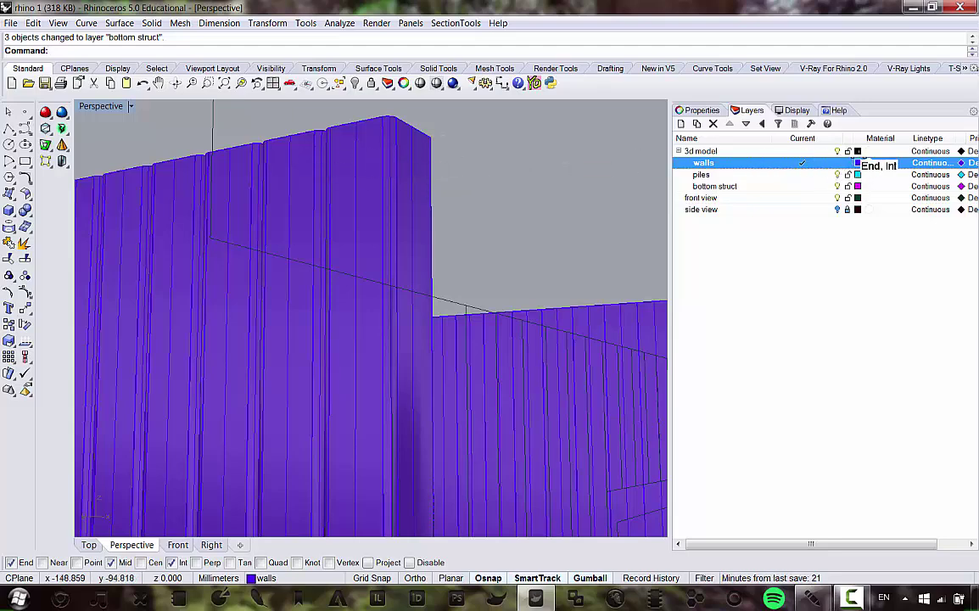
left_click(858, 163)
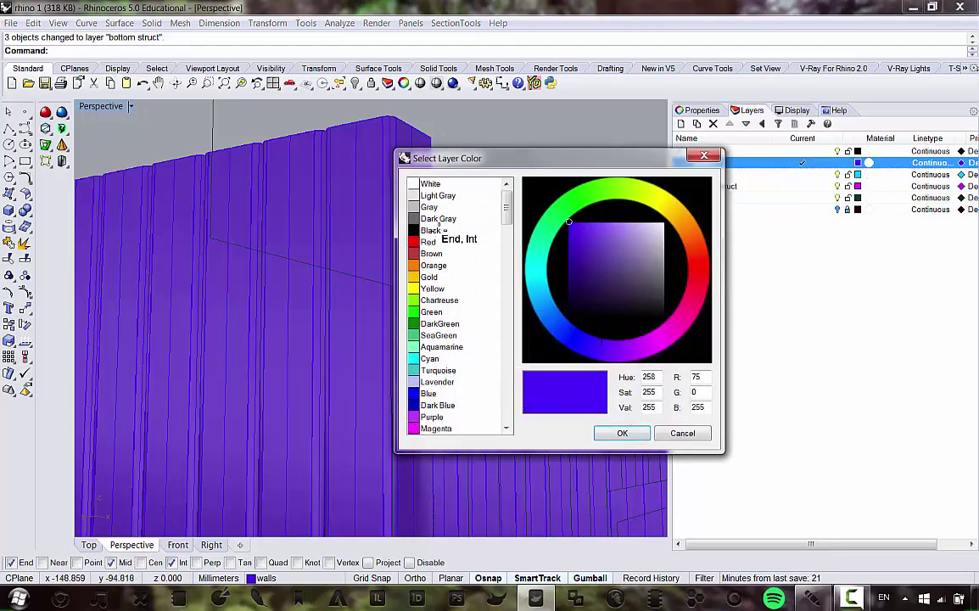
left_click(441, 230)
left_click(622, 433)
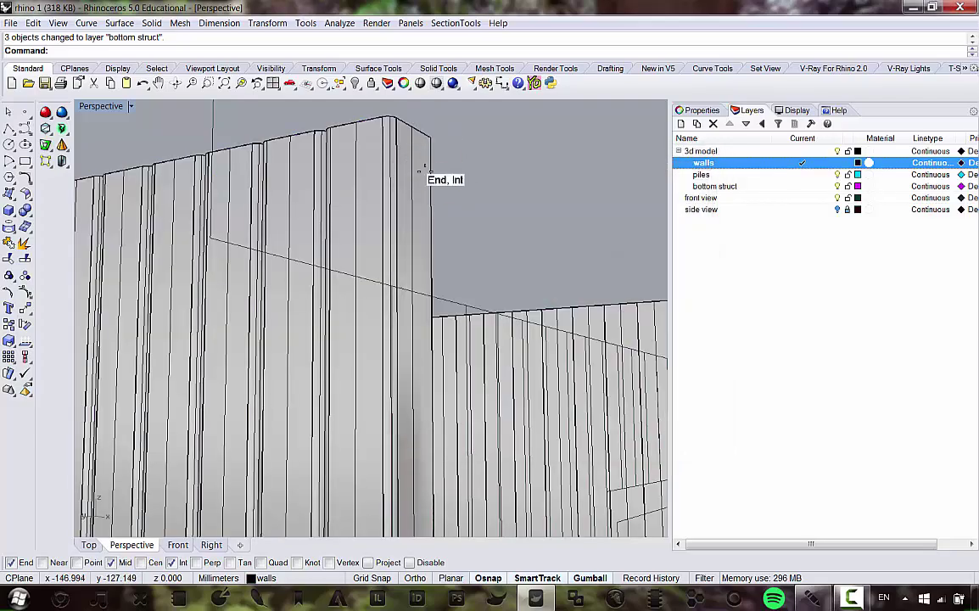
Step: Examine the two ribbed side walls and their ends from several angles
scroll(454, 169, "down", 6)
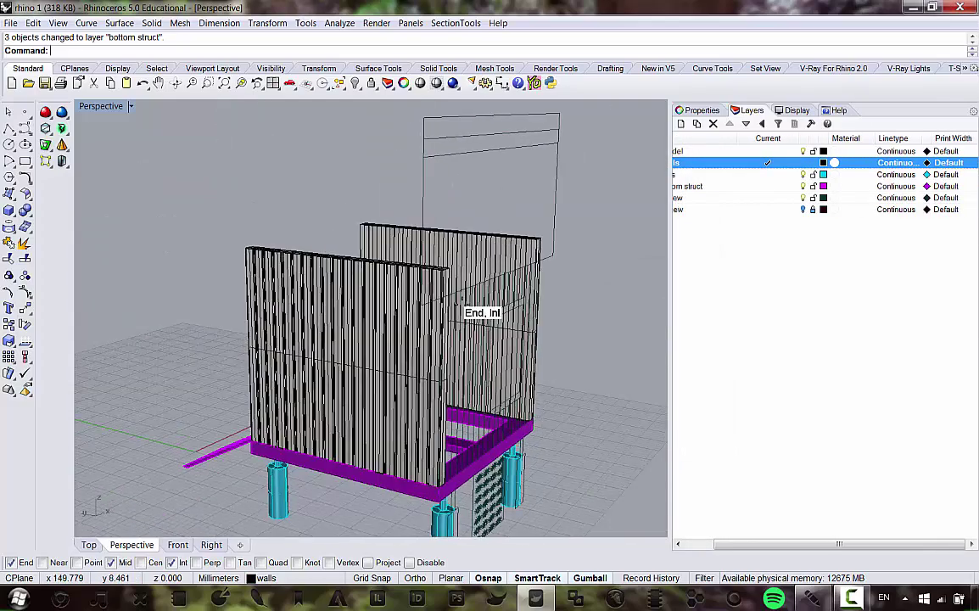
right_click_drag(459, 302, 375, 261)
scroll(344, 279, "up", 6)
scroll(346, 288, "down", 7)
right_click_drag(347, 295, 332, 238)
scroll(289, 312, "up", 5)
scroll(368, 212, "down", 3)
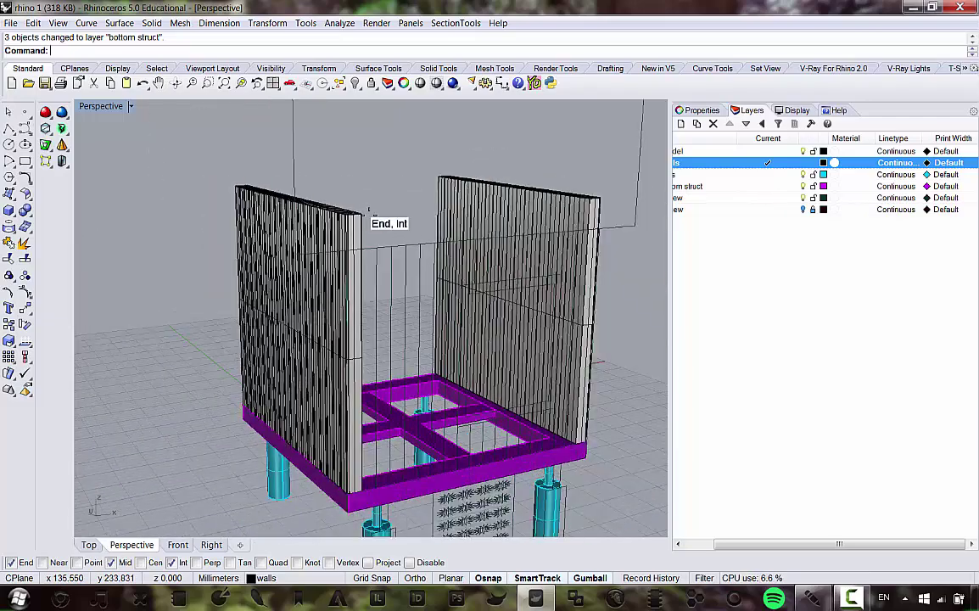
scroll(369, 314, "down", 5)
scroll(373, 255, "up", 5)
scroll(377, 246, "down", 4)
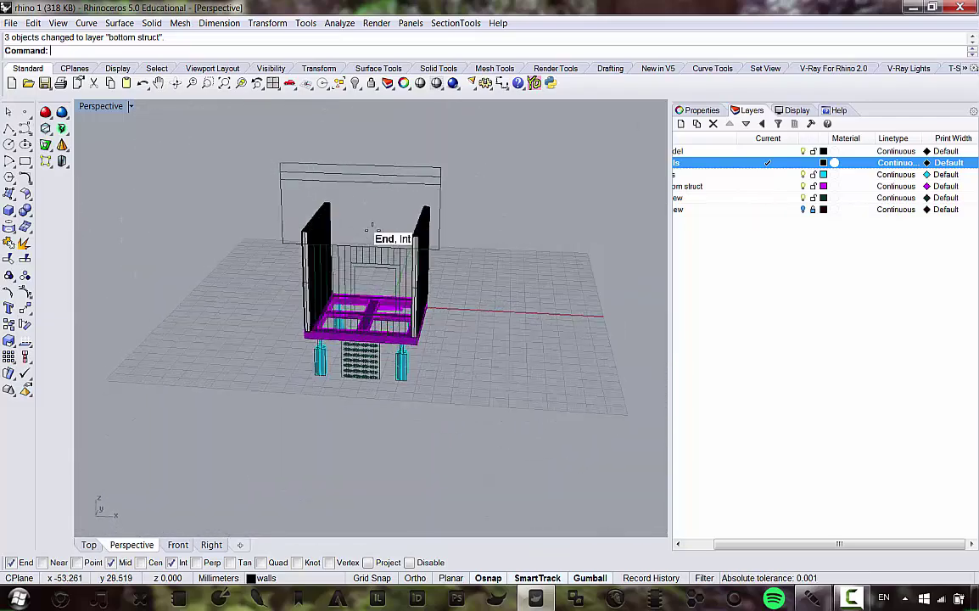
Step: Fillet the inner vertical corner edge at the open end of both side walls with a 0.2 mm radius
scroll(371, 227, "up", 5)
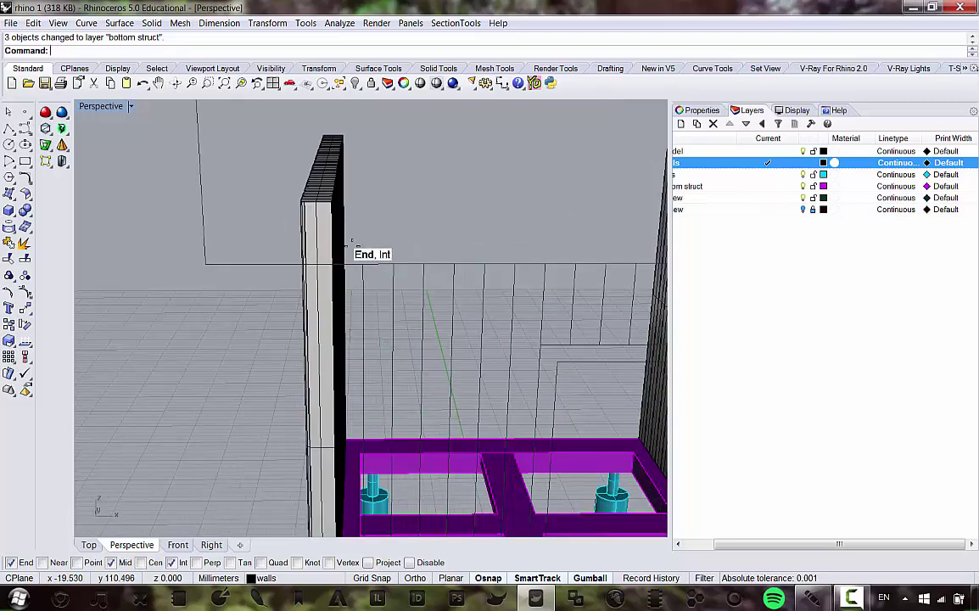
right_click_drag(352, 242, 453, 253)
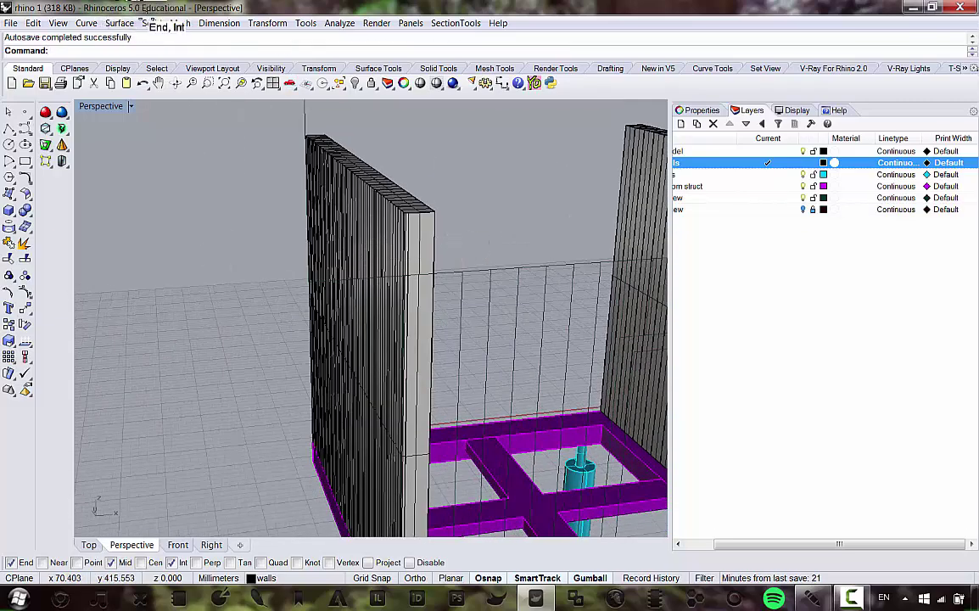
left_click(149, 23)
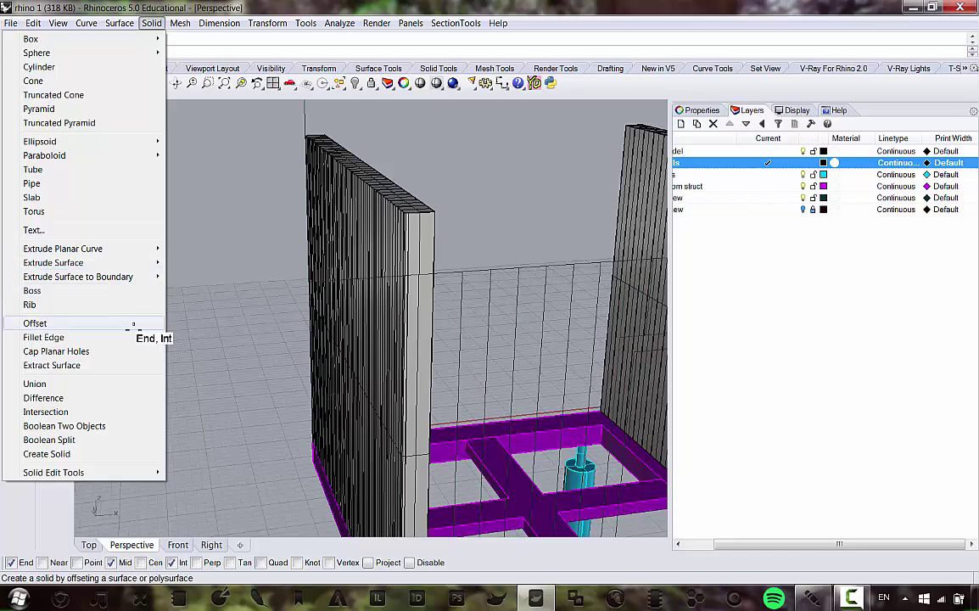
mouse_move(149, 337)
left_click(206, 336)
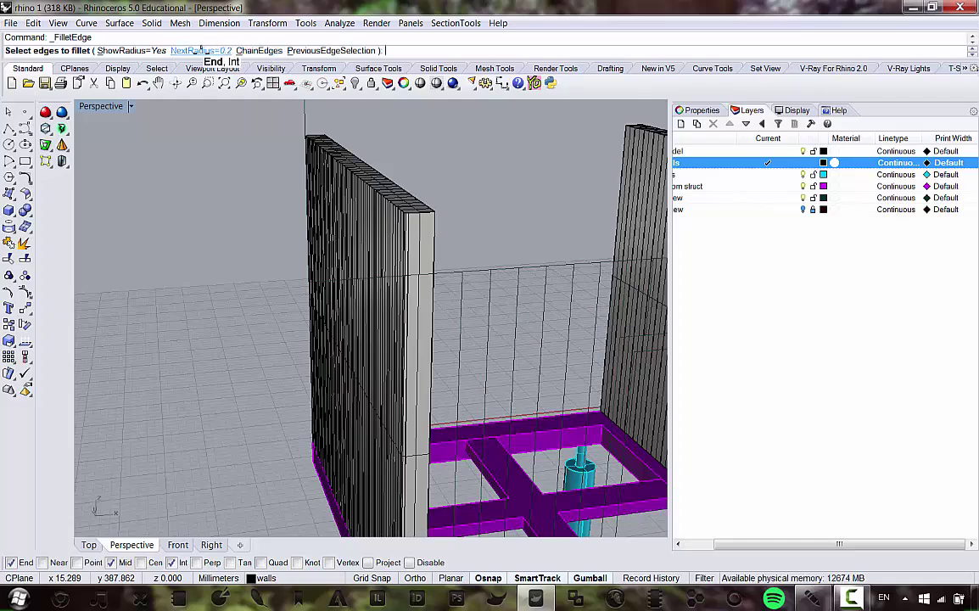
left_click(428, 223)
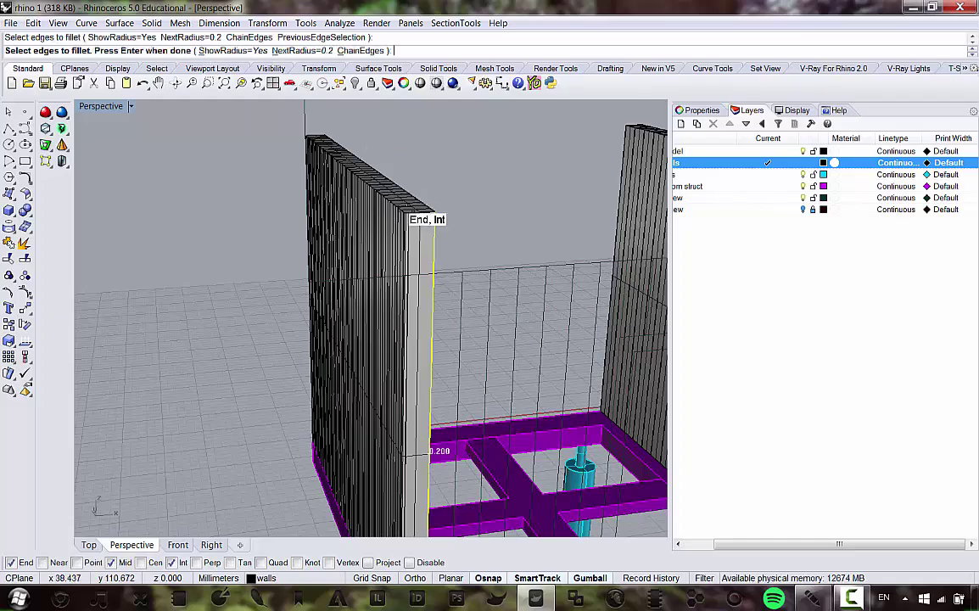
right_click_drag(402, 210, 324, 189)
left_click(322, 196)
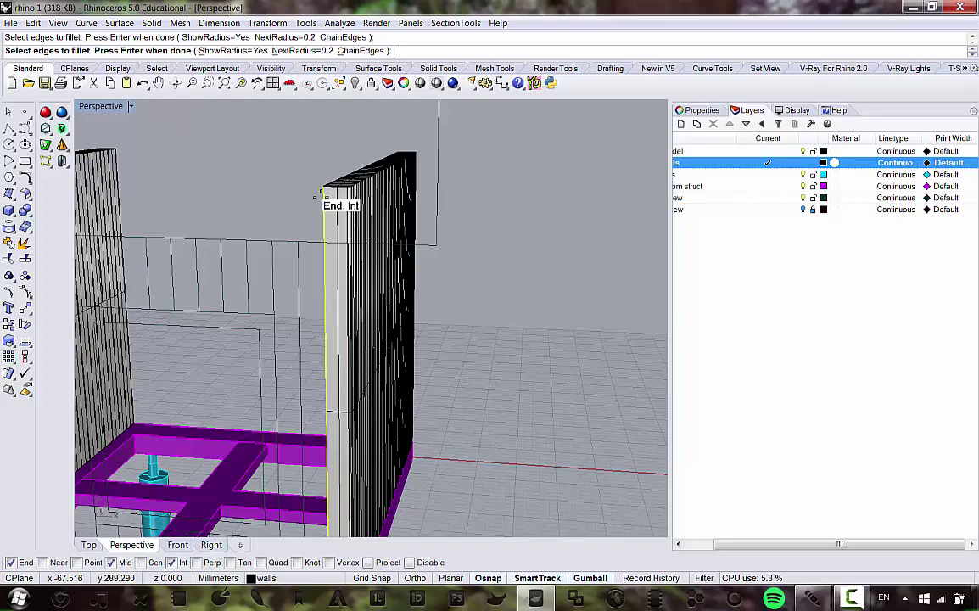
scroll(389, 200, "down", 6)
right_click_drag(281, 232, 359, 212)
scroll(361, 209, "up", 6)
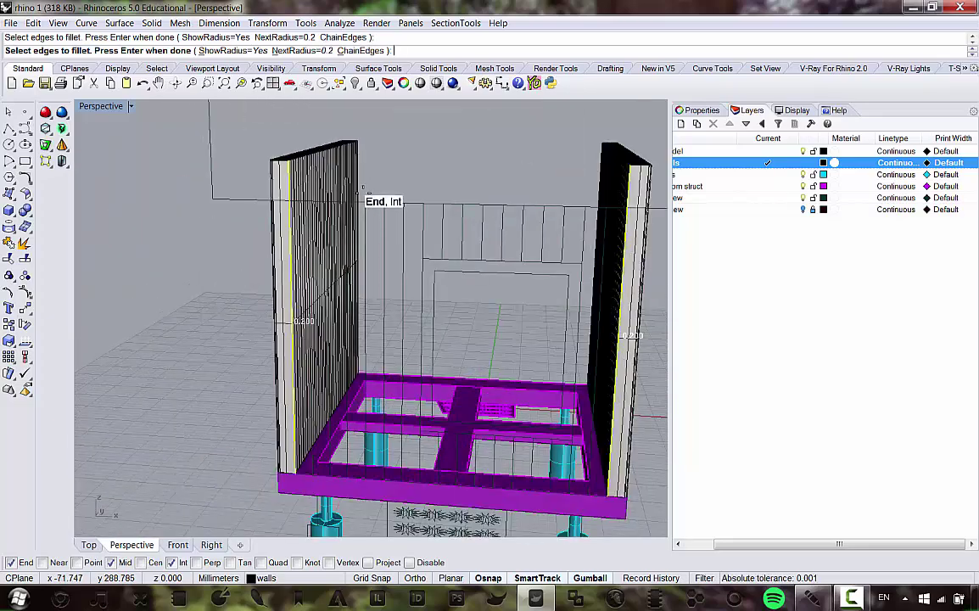
key("Return")
key("Return")
scroll(381, 183, "up", 5)
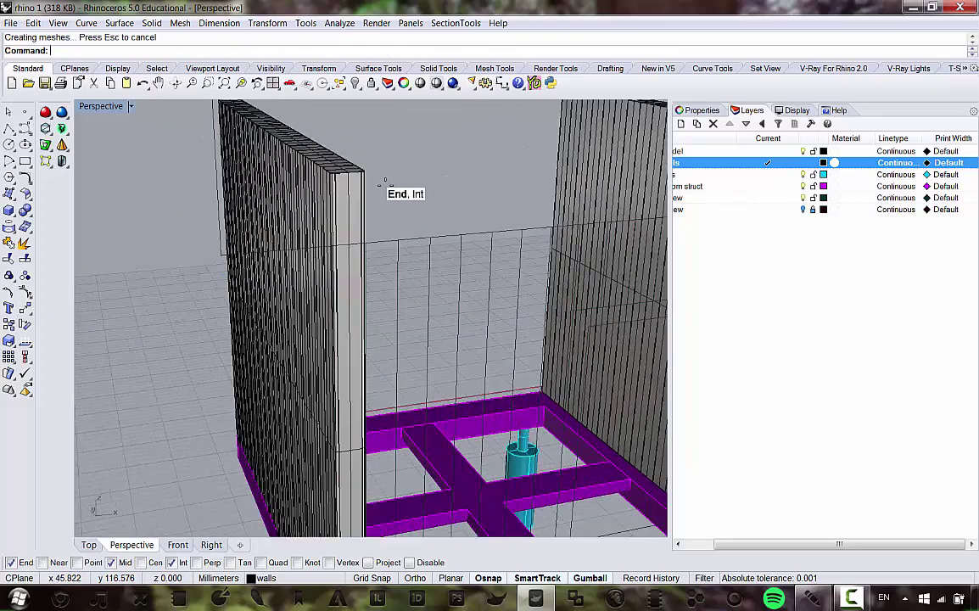
scroll(381, 183, "up", 3)
scroll(326, 170, "down", 6)
scroll(340, 162, "up", 3)
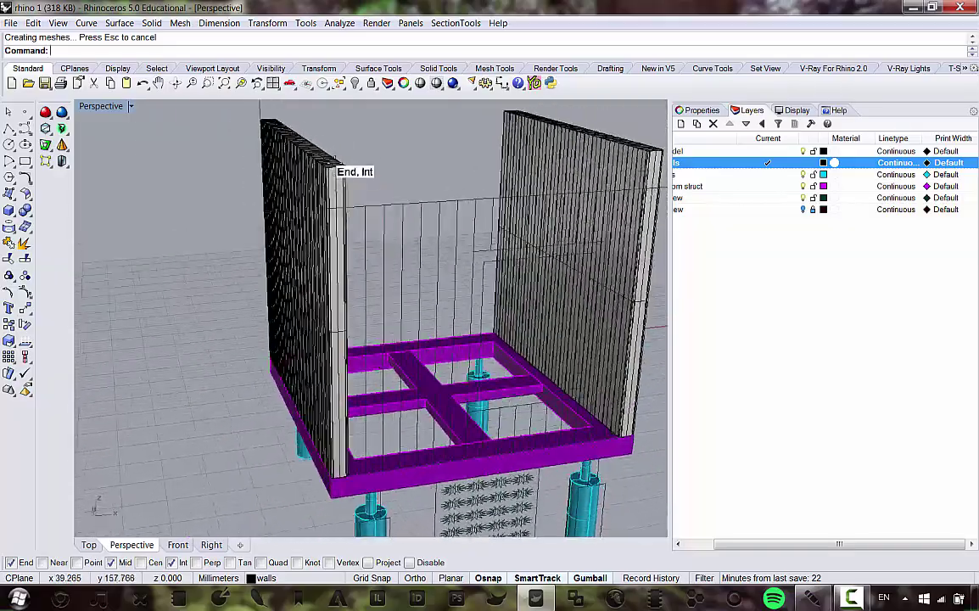
scroll(352, 158, "down", 5)
right_click_drag(352, 158, 409, 237)
scroll(422, 202, "up", 5)
left_click(418, 275)
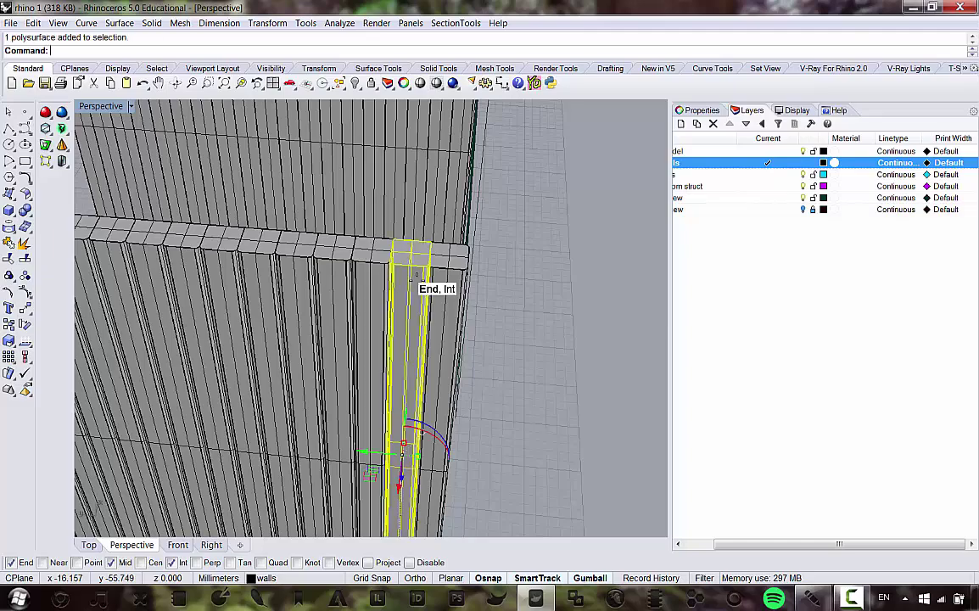
left_click(367, 275, "shift")
left_click(330, 275, "shift")
right_click_drag(379, 290, 518, 274, "shift")
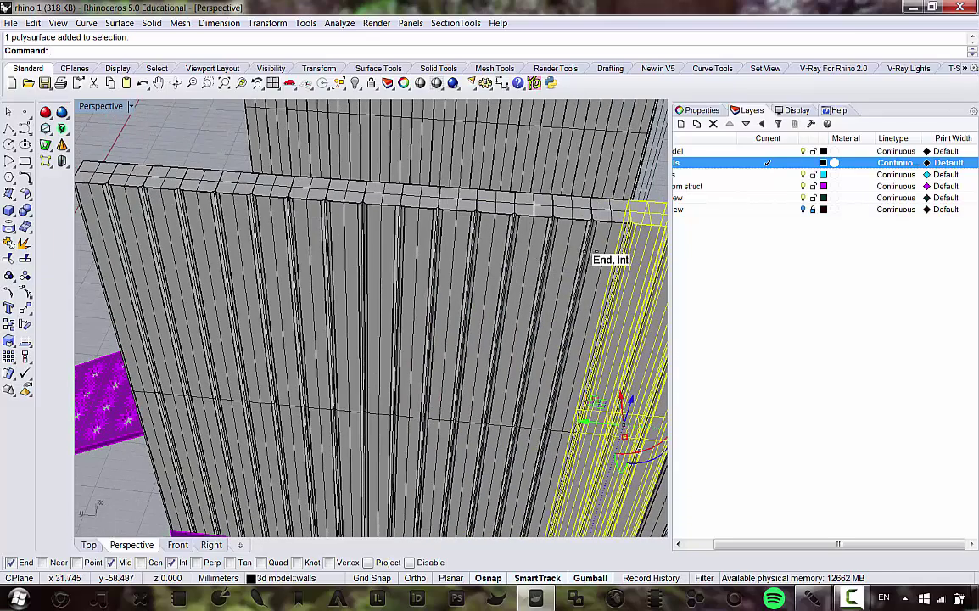
left_click(597, 249, "shift")
left_click(557, 246, "shift")
left_click(542, 240, "shift")
scroll(485, 246, "down", 9)
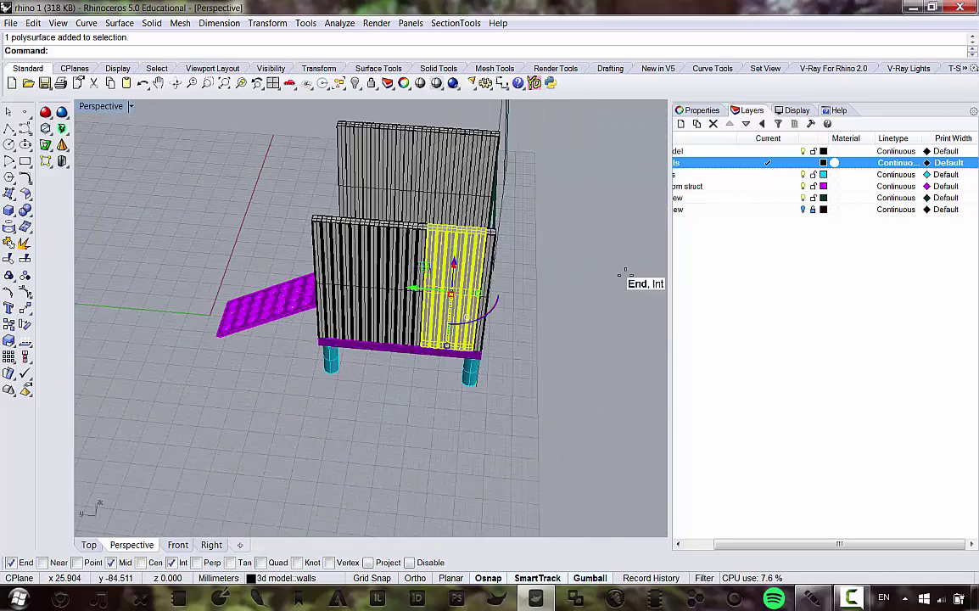
left_click(626, 274)
Step: Select the five adjacent wall planks beside the filleted corner plank of the side wall
right_click_drag(624, 272, 475, 231)
scroll(466, 229, "up", 6)
left_click(485, 243)
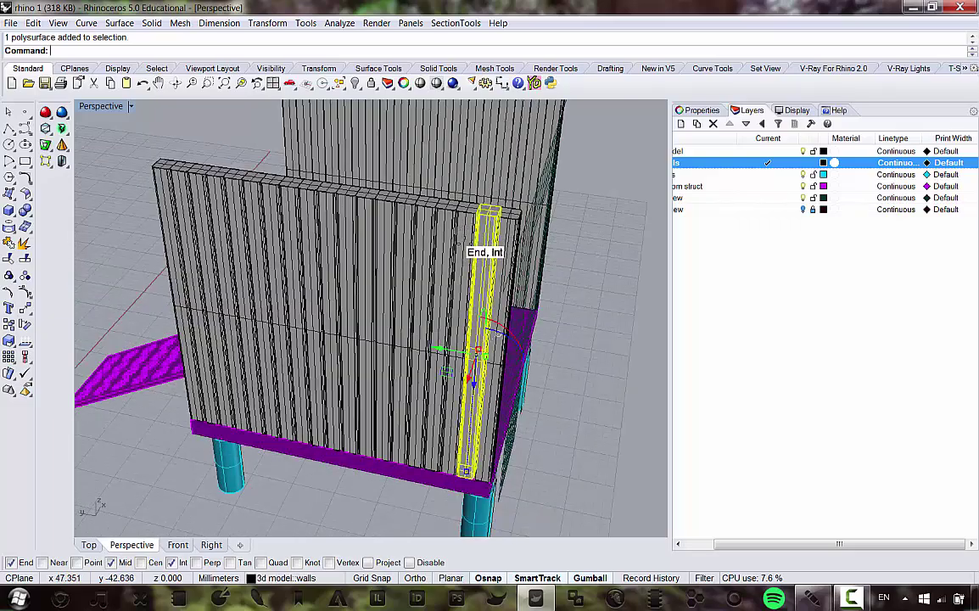
left_click(456, 246, "shift")
left_click(411, 232, "shift")
left_click(423, 235, "shift")
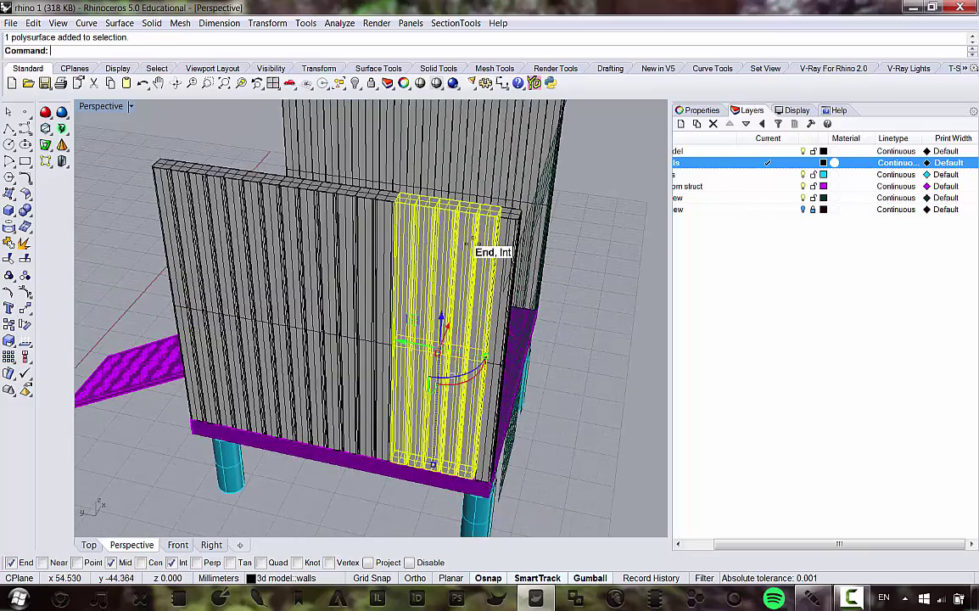
Step: Hide the bottom struct, piles and front view layers to isolate the walls
right_click_drag(474, 238, 409, 248)
scroll(407, 243, "up", 6)
scroll(338, 253, "up", 4)
scroll(337, 241, "down", 9)
scroll(332, 246, "up", 6)
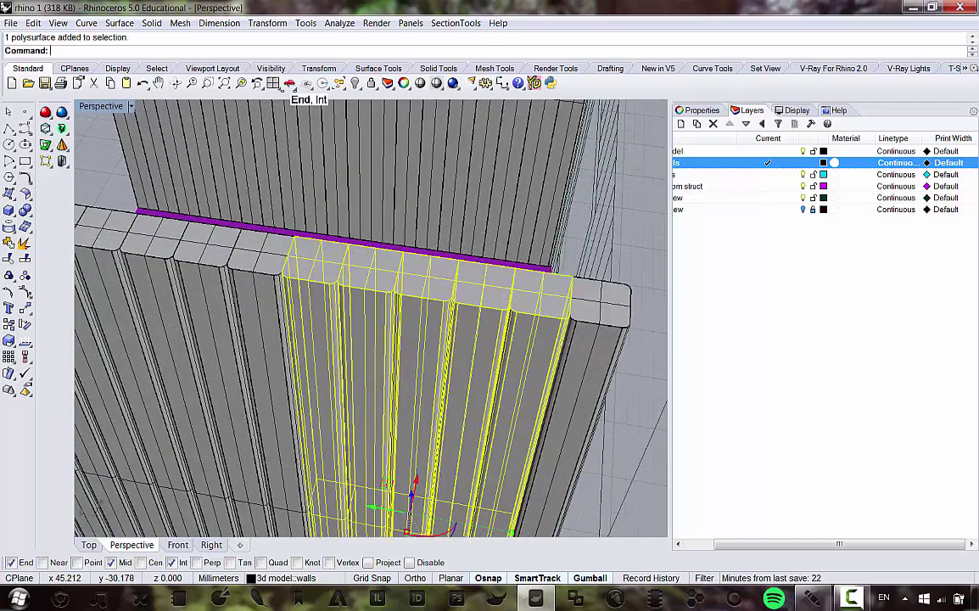
right_click_drag(418, 239, 387, 248)
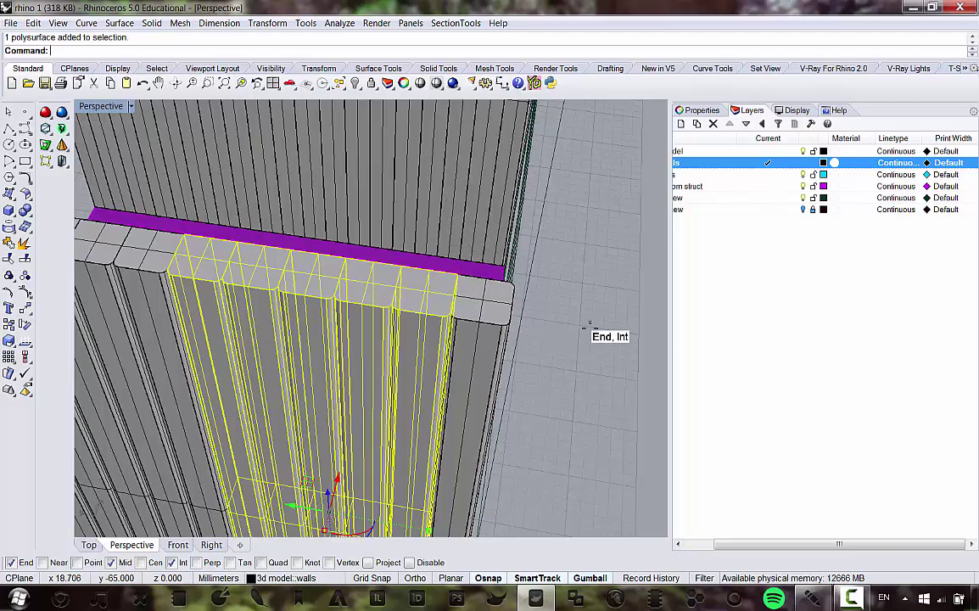
right_click_drag(494, 291, 754, 217)
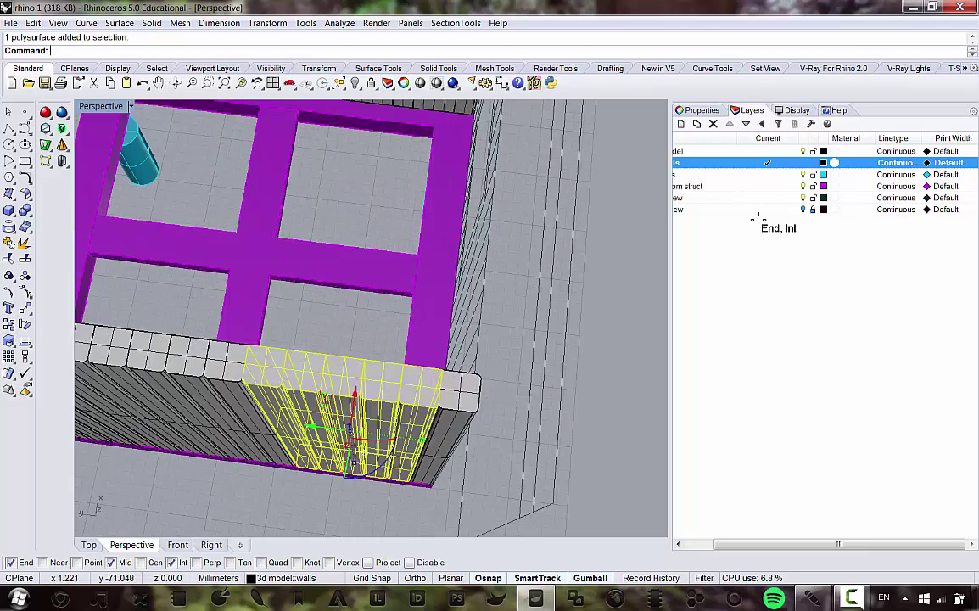
left_click_drag(805, 545, 773, 544)
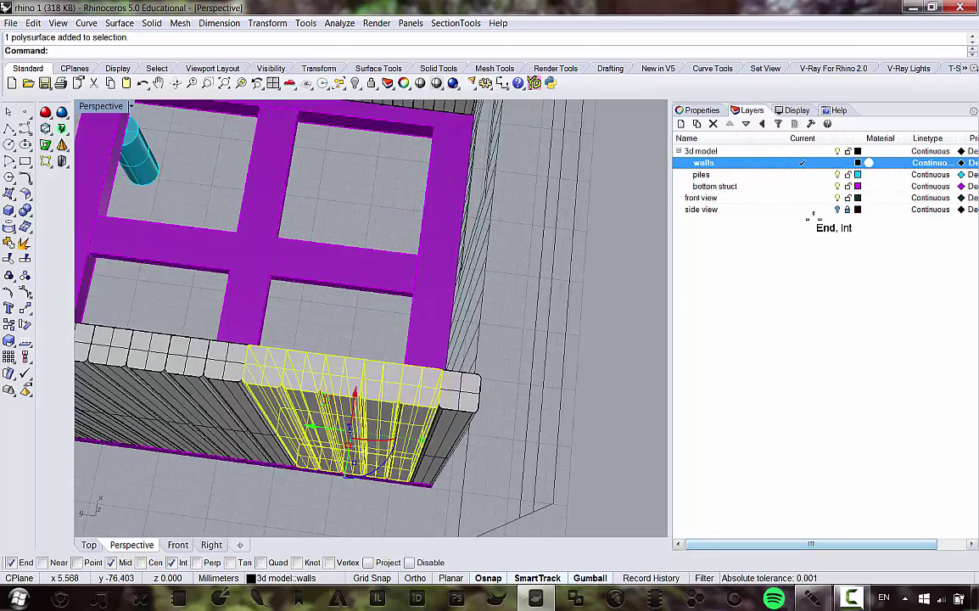
left_click(838, 186)
left_click(837, 174)
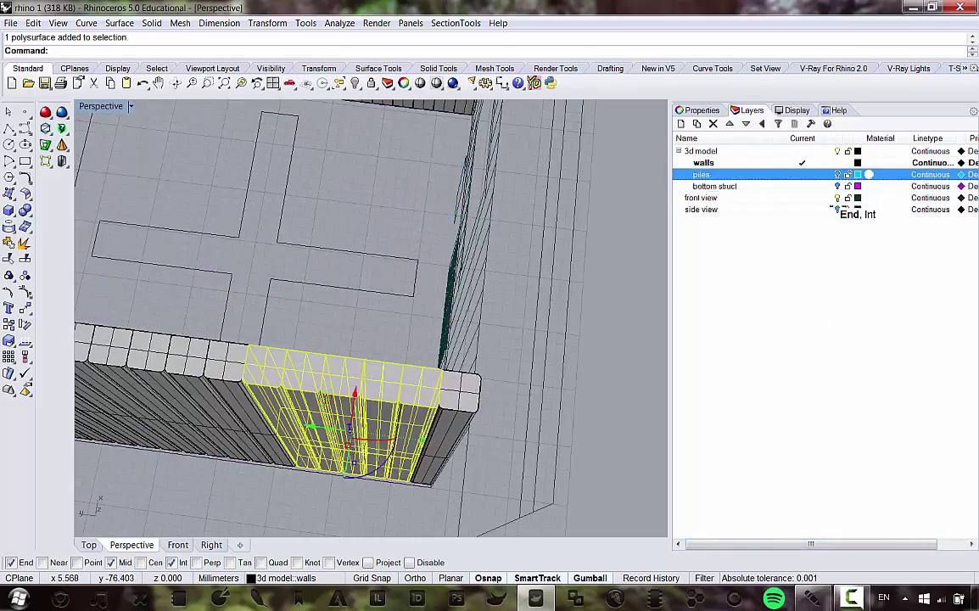
left_click(837, 198)
Step: Examine the rounded corner plank and the top ends of the five selected planks up close
scroll(501, 280, "down", 6)
right_click_drag(502, 280, 468, 244)
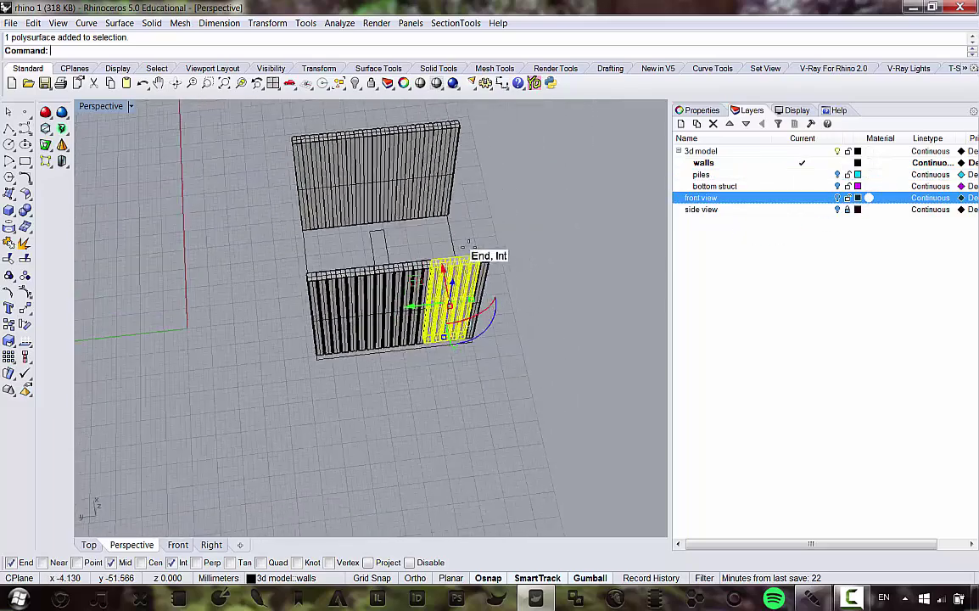
scroll(475, 237, "up", 8)
scroll(496, 218, "up", 5)
scroll(527, 180, "down", 3)
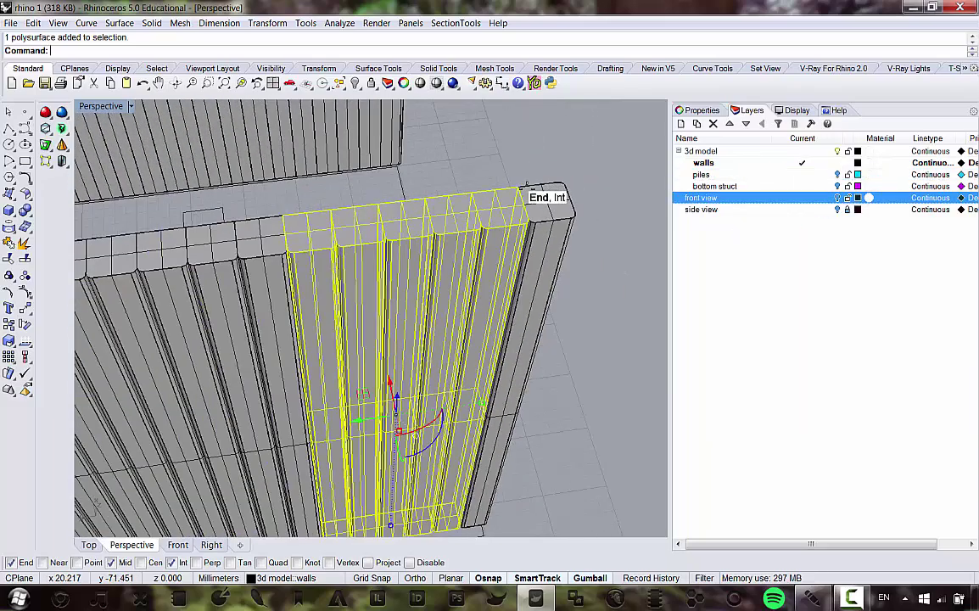
scroll(215, 212, "up", 3)
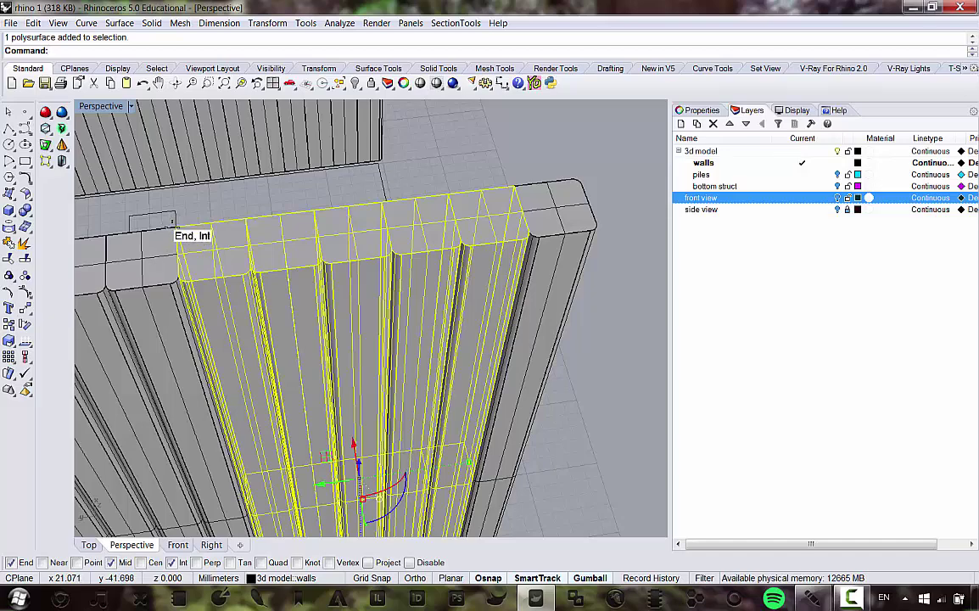
scroll(584, 178, "up", 2)
scroll(543, 178, "down", 2)
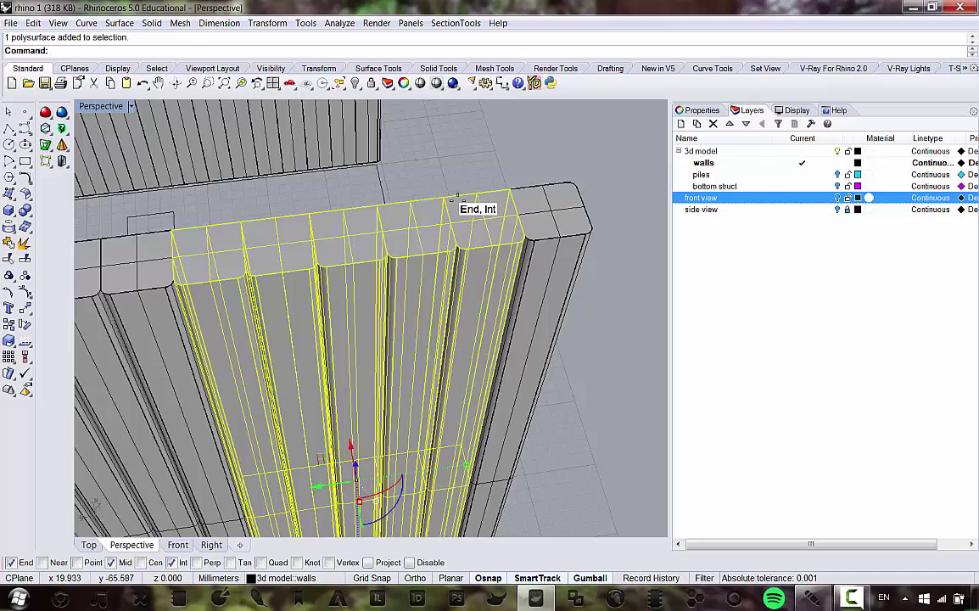
scroll(528, 159, "up", 3)
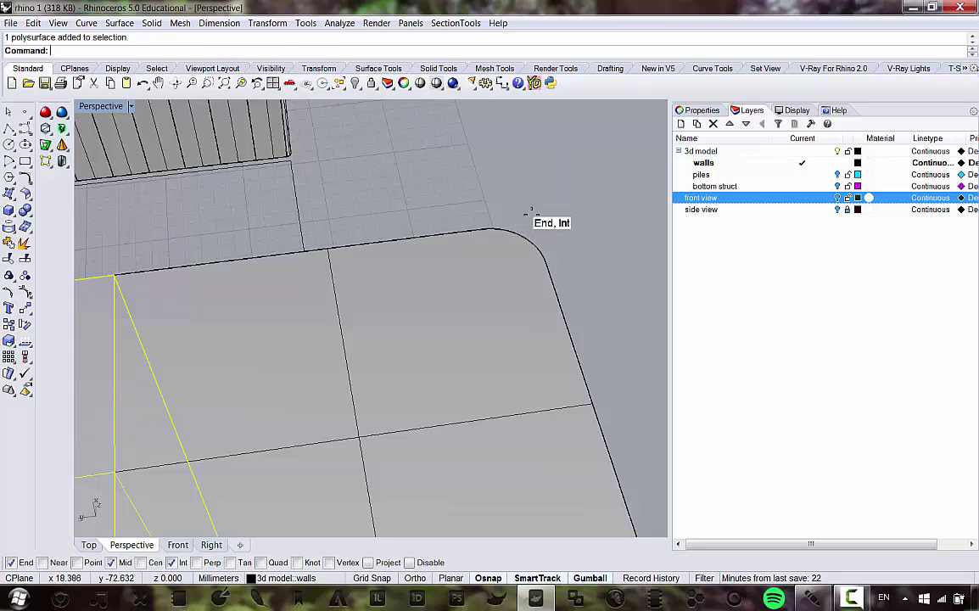
scroll(523, 228, "down", 5)
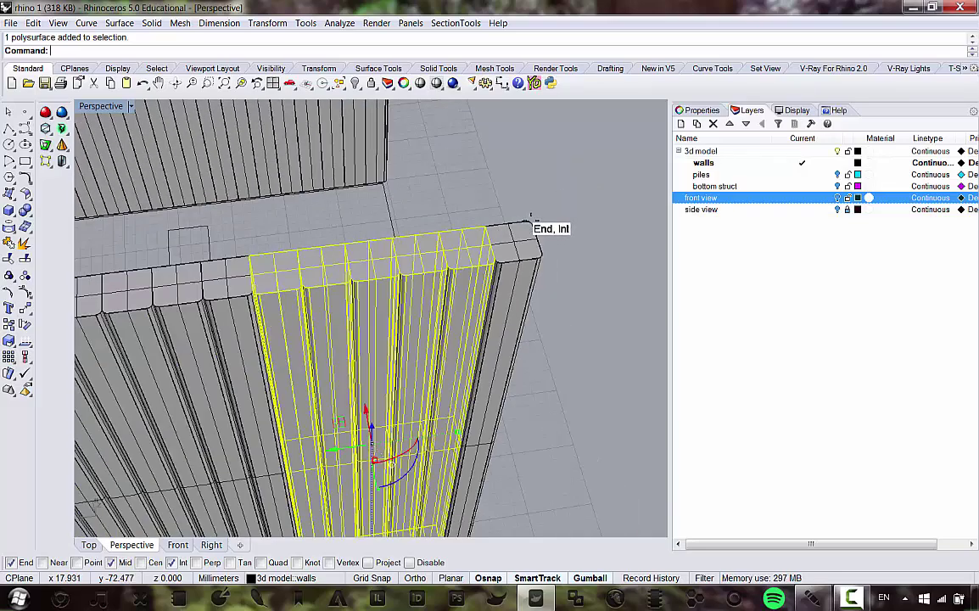
scroll(518, 242, "up", 3)
mouse_move(374, 235)
right_mouse_down()
mouse_move(360, 221)
mouse_move(365, 254)
right_mouse_up()
scroll(363, 223, "up", 3)
scroll(272, 300, "down", 1)
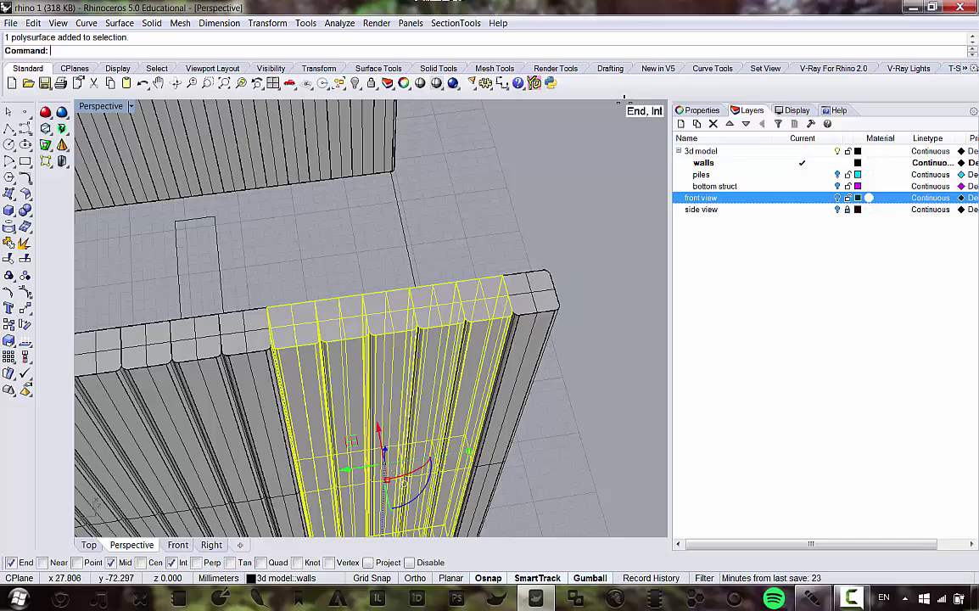
scroll(339, 311, "up", 2)
scroll(407, 212, "up", 2)
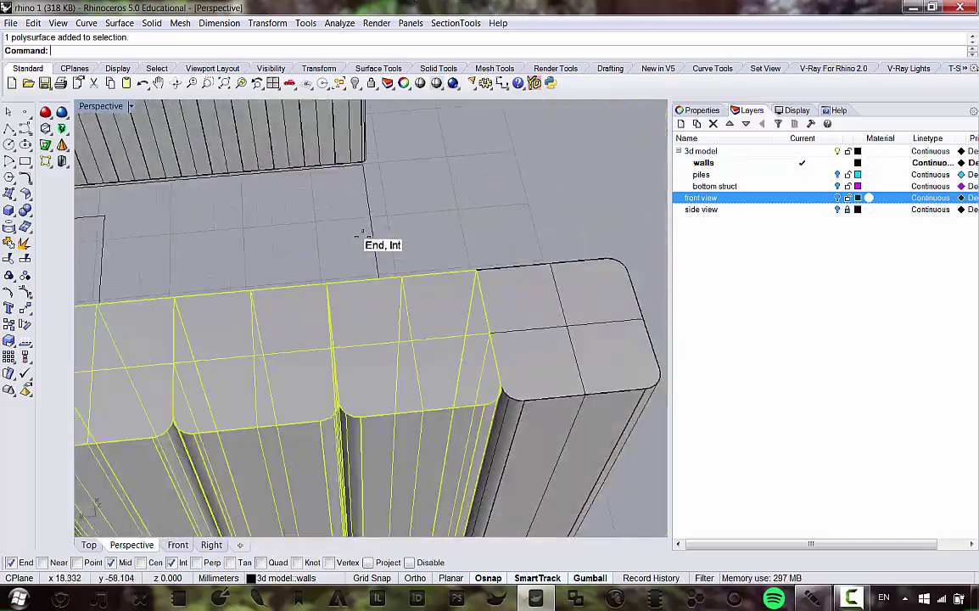
scroll(362, 236, "down", 8)
scroll(361, 241, "up", 5)
scroll(356, 241, "down", 4)
right_click_drag(364, 241, 366, 278)
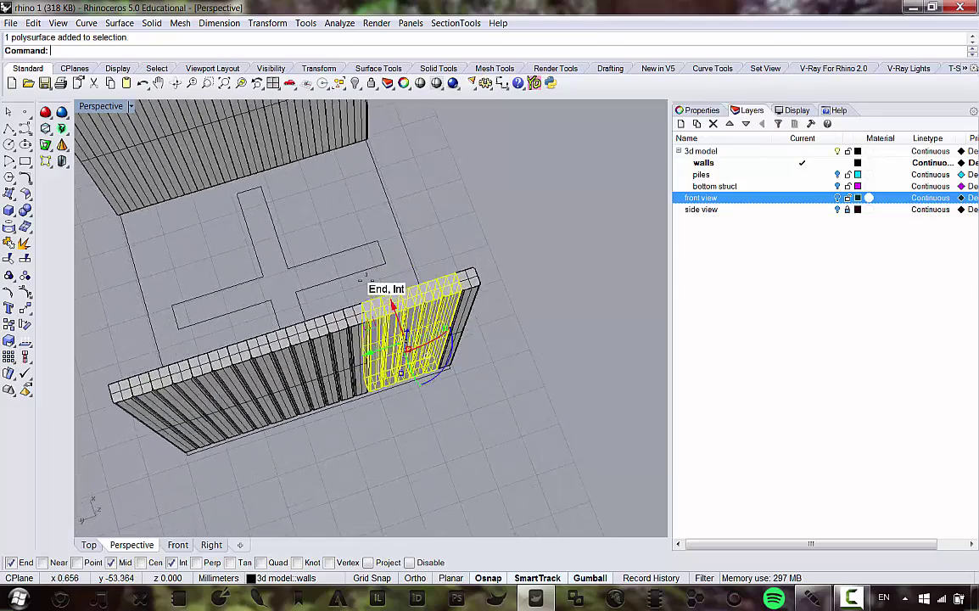
scroll(369, 289, "up", 3)
scroll(392, 323, "down", 2)
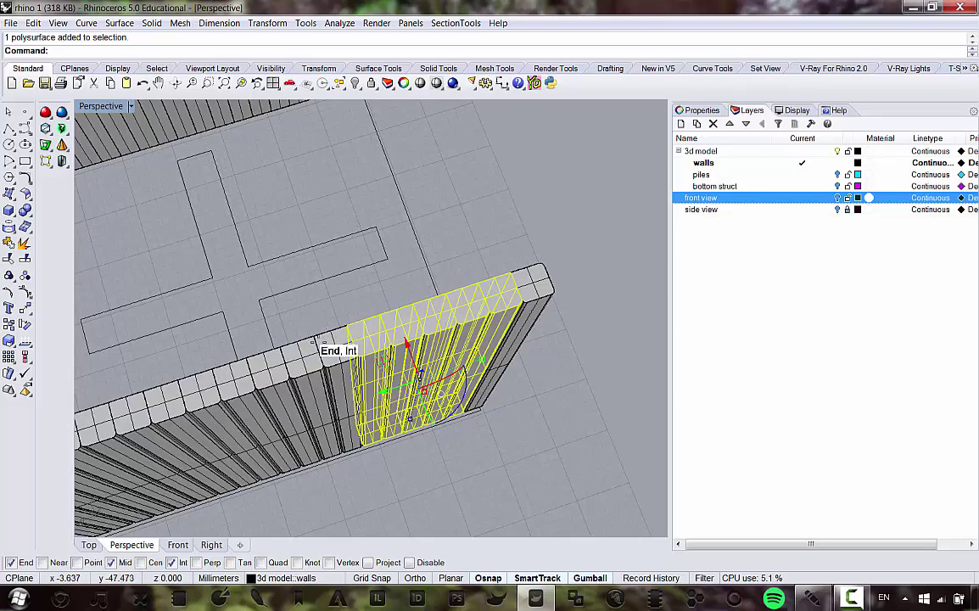
scroll(321, 340, "up", 1)
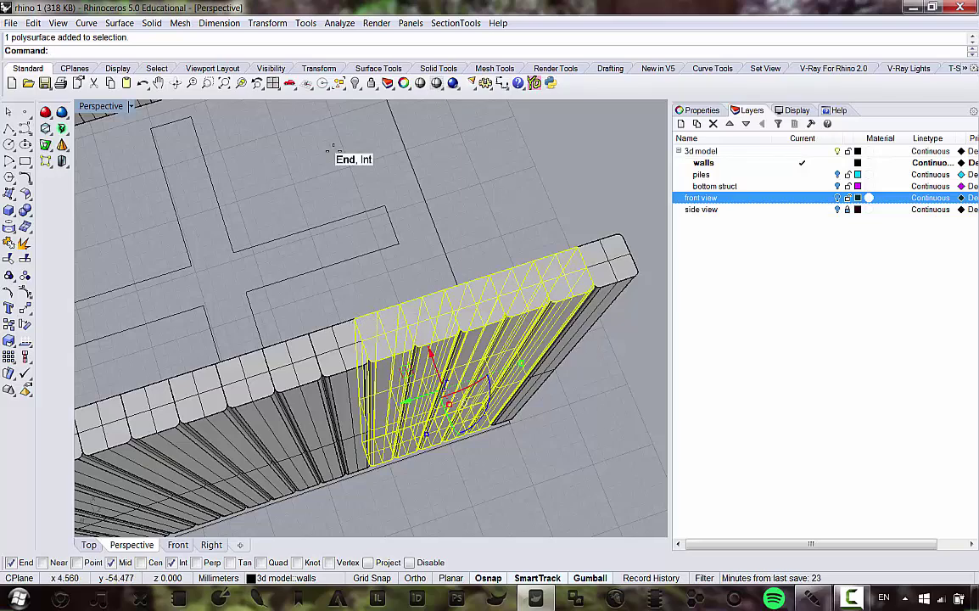
Step: Copy the five selected wall planks past the open end of the side wall, starting against the filleted corner plank
left_click(278, 23)
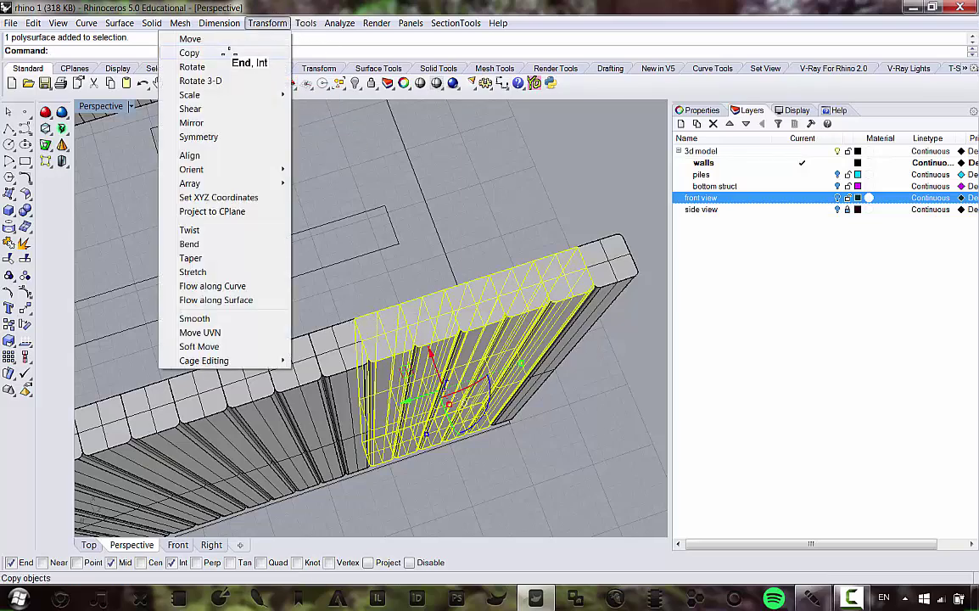
left_click(224, 54)
scroll(327, 277, "up", 3)
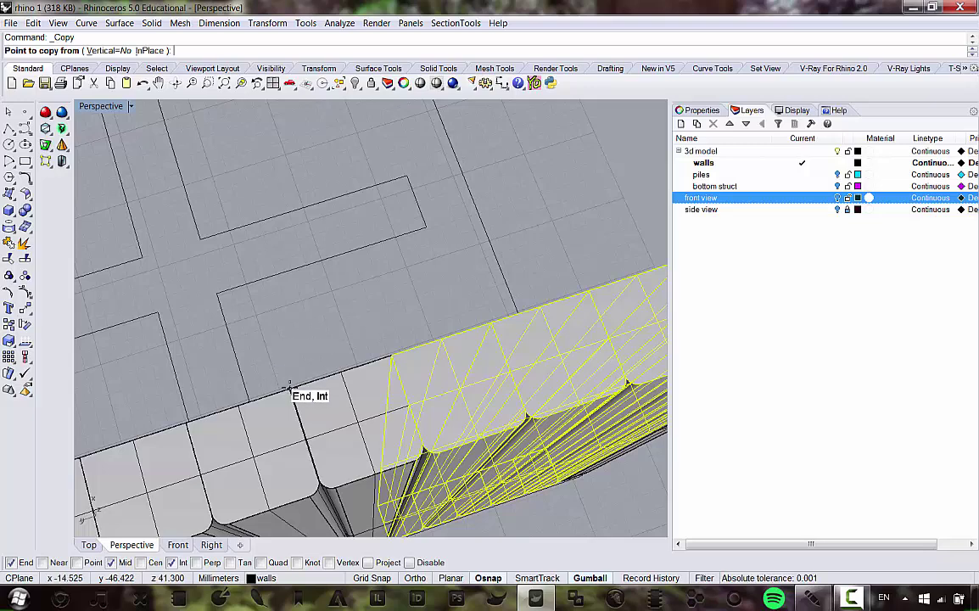
scroll(294, 363, "down", 4)
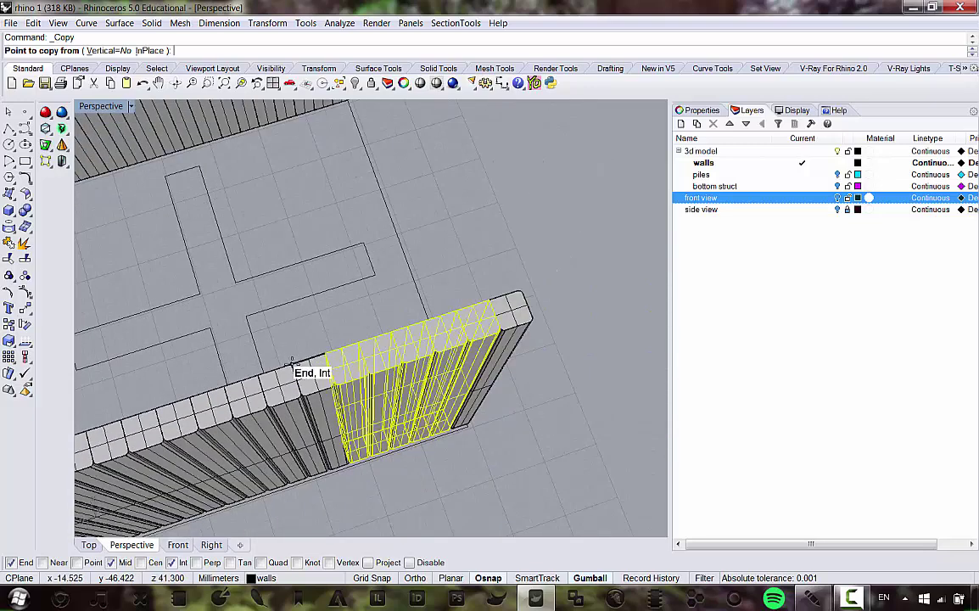
left_click(292, 363)
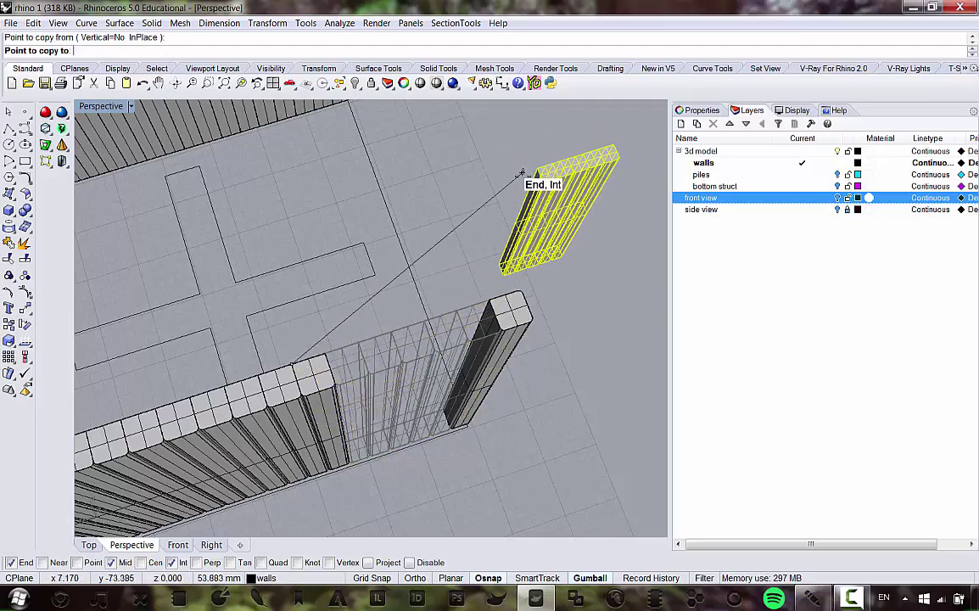
scroll(533, 216, "up", 4)
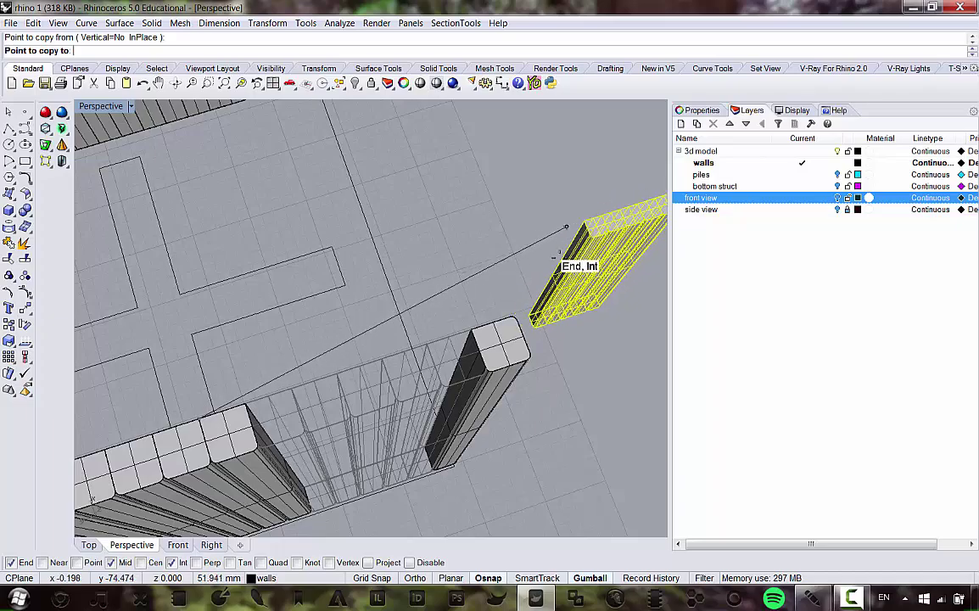
scroll(540, 300, "up", 5)
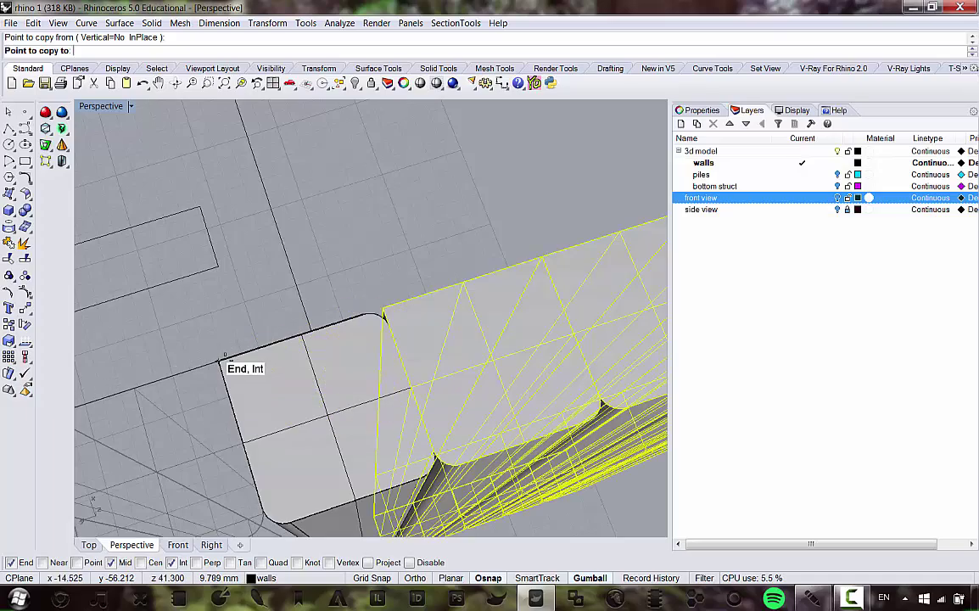
left_click(225, 357)
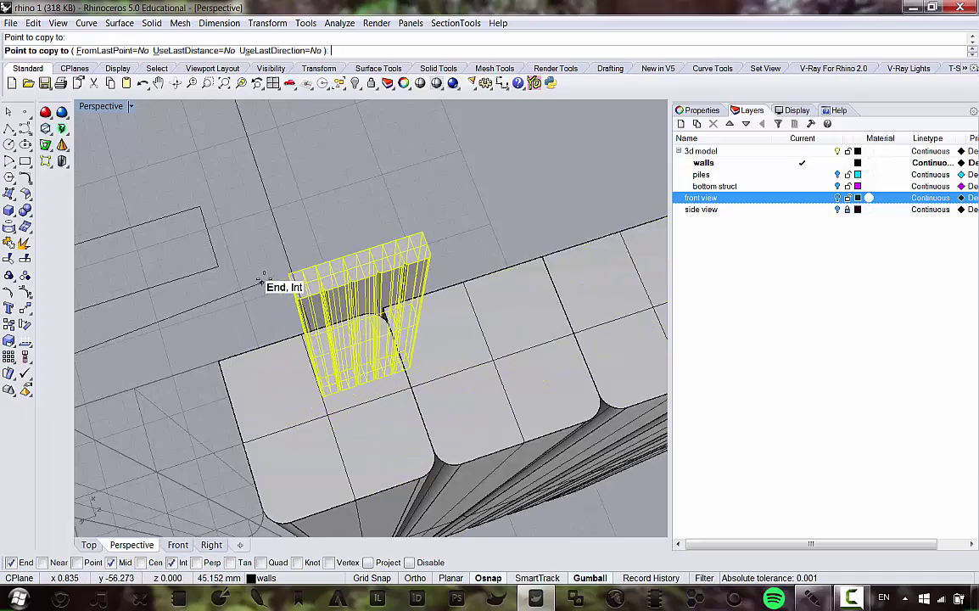
key("Return")
Step: Select the five copied planks that extend beyond the filleted corner plank
scroll(271, 262, "down", 8)
right_click_drag(272, 262, 328, 295)
scroll(308, 308, "up", 6)
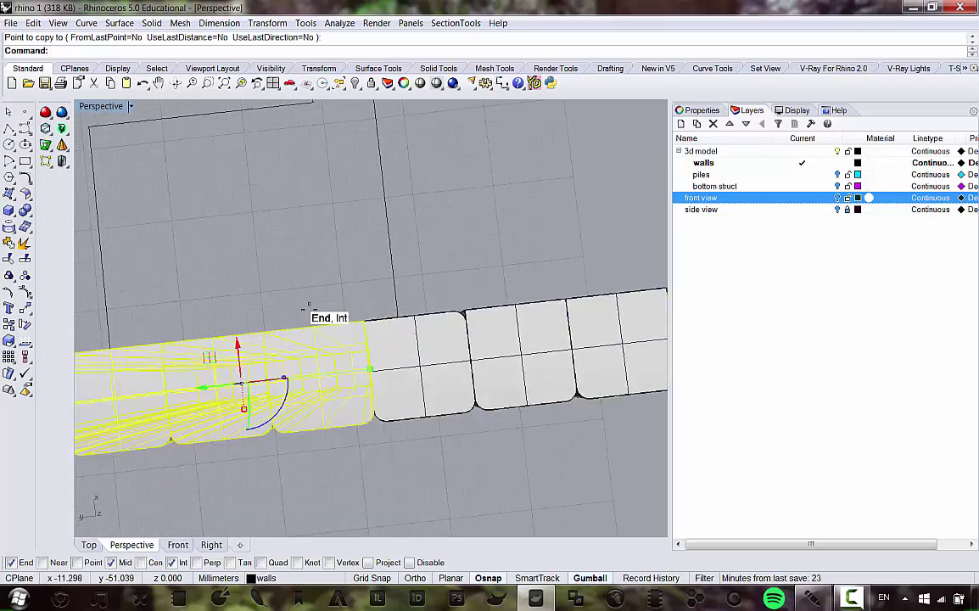
scroll(426, 289, "up", 5)
scroll(426, 288, "down", 9)
right_click_drag(498, 306, 504, 312)
scroll(503, 311, "up", 7)
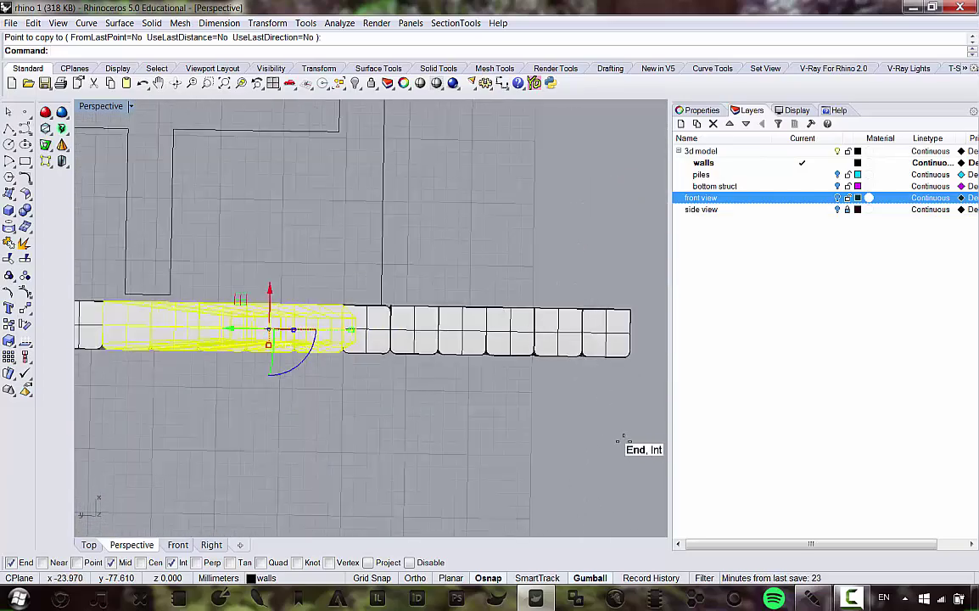
left_click(622, 438)
left_click_drag(648, 416, 407, 275)
Step: Examine the joint between the filleted corner plank and the copied planks, in Perspective and in Top view
scroll(396, 313, "up", 9)
scroll(401, 294, "up", 3)
scroll(394, 297, "down", 3)
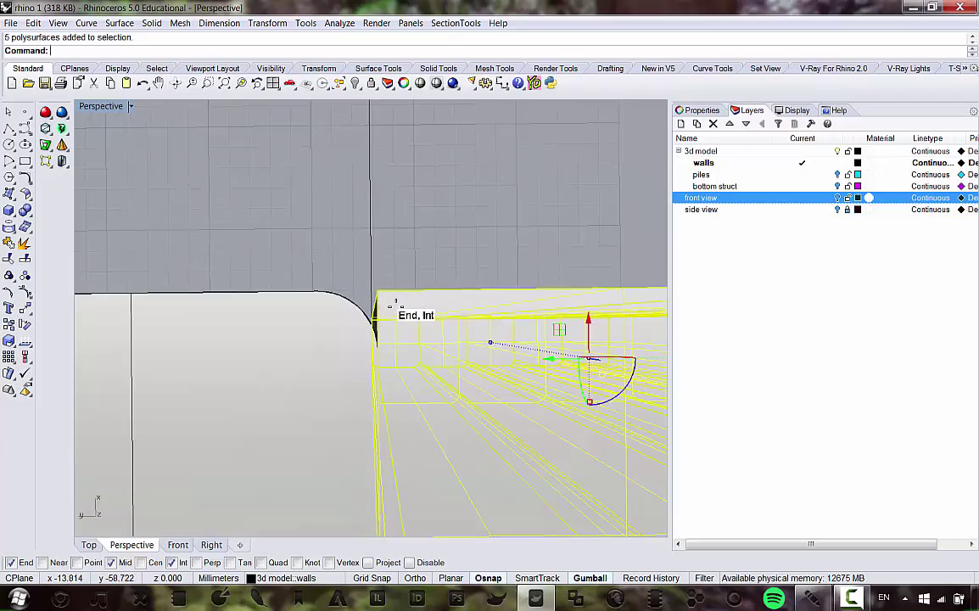
right_click_drag(363, 301, 398, 310)
scroll(404, 305, "up", 3)
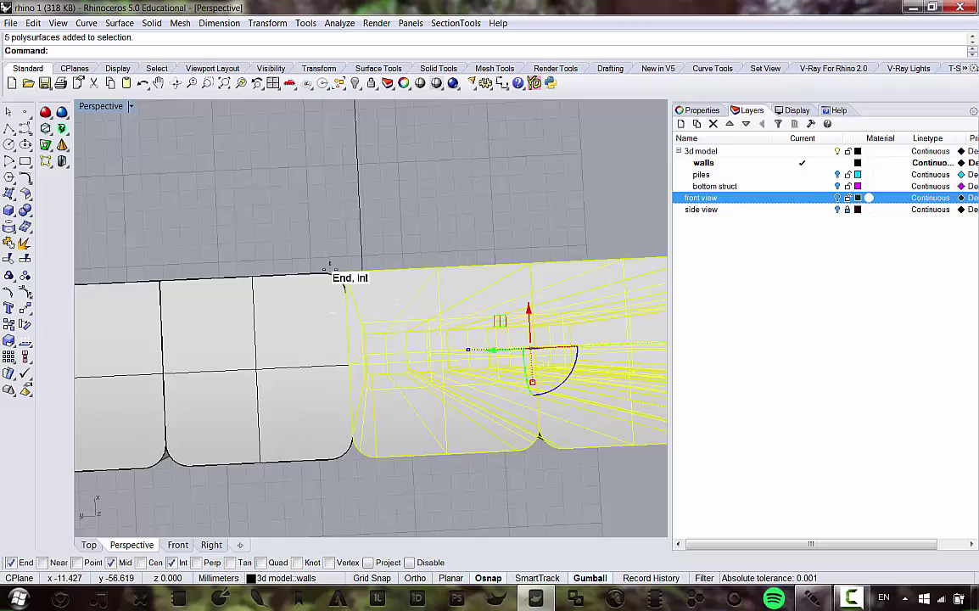
scroll(331, 268, "up", 2)
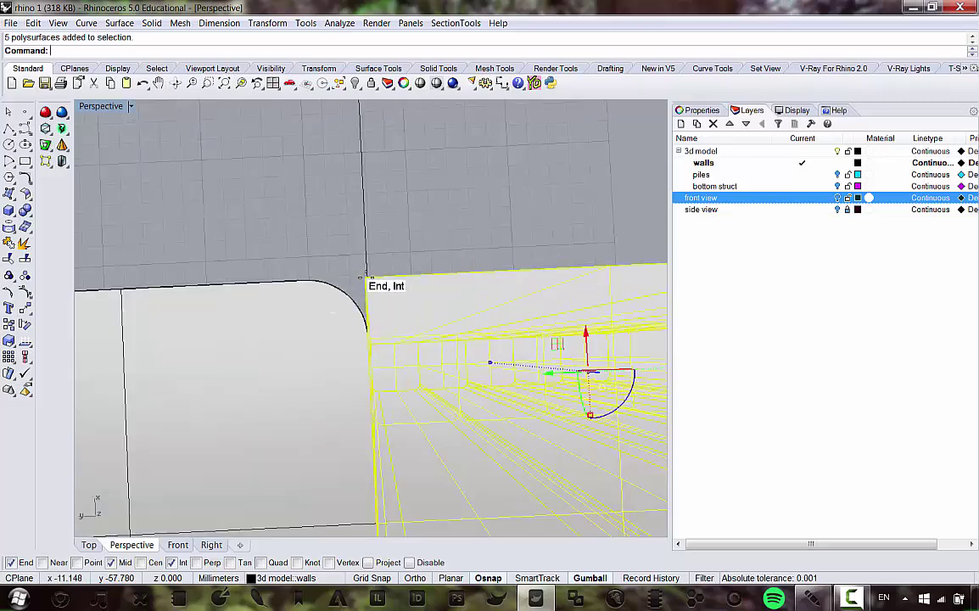
scroll(364, 276, "down", 3)
scroll(361, 339, "up", 5)
scroll(356, 316, "down", 4)
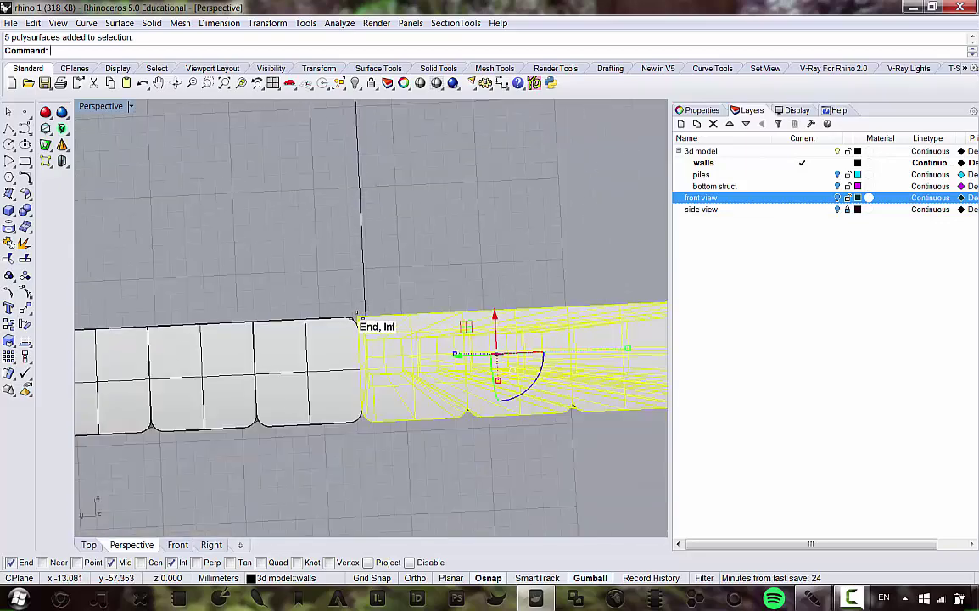
scroll(357, 317, "up", 3)
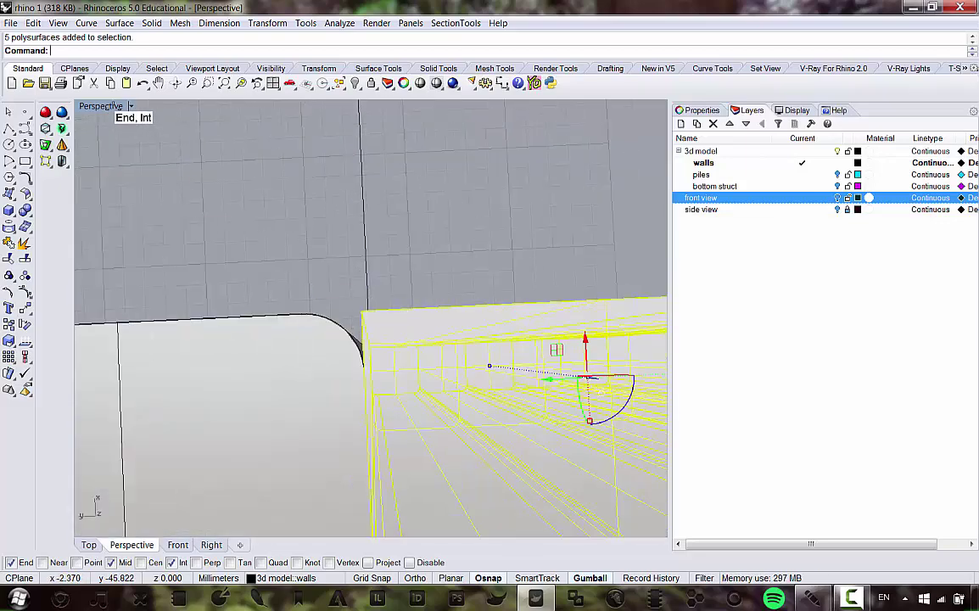
double_click(113, 105)
right_click_drag(174, 262, 260, 198)
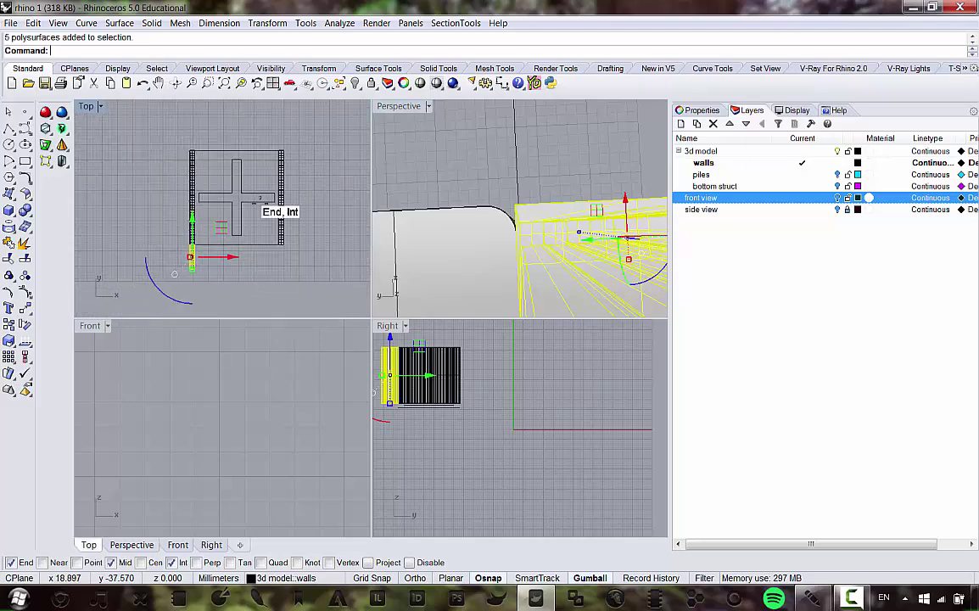
scroll(200, 251, "up", 20)
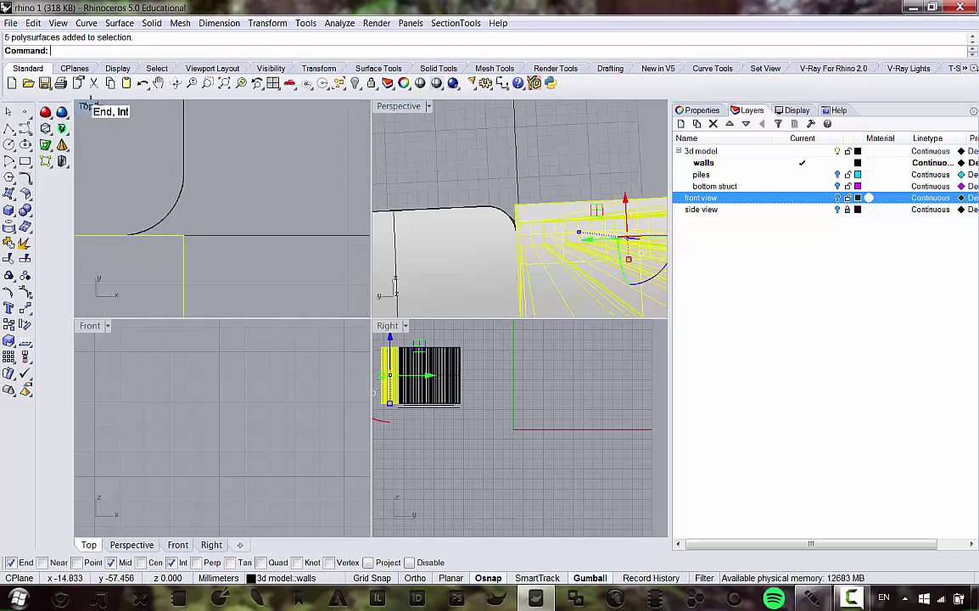
double_click(88, 105)
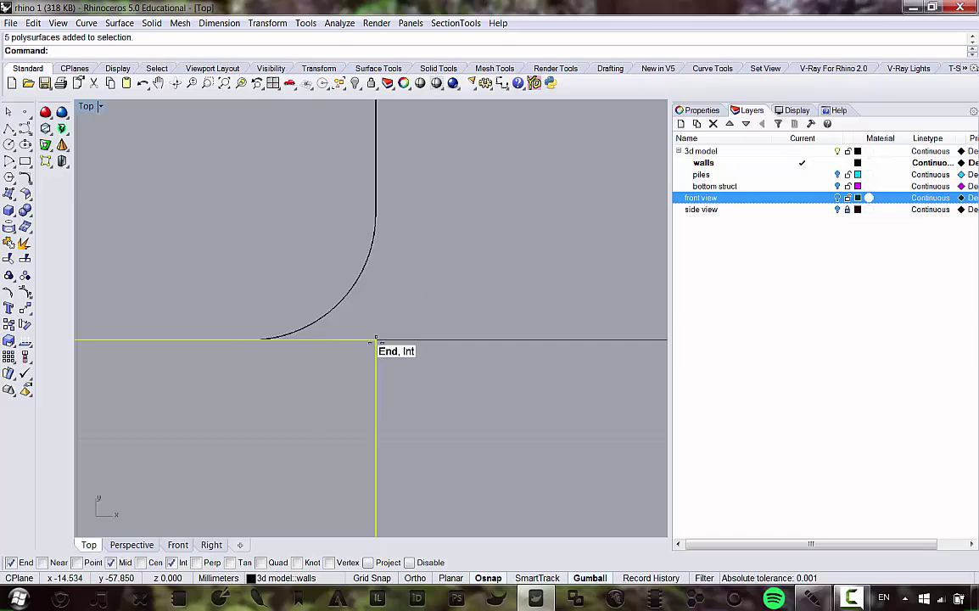
scroll(370, 336, "down", 5)
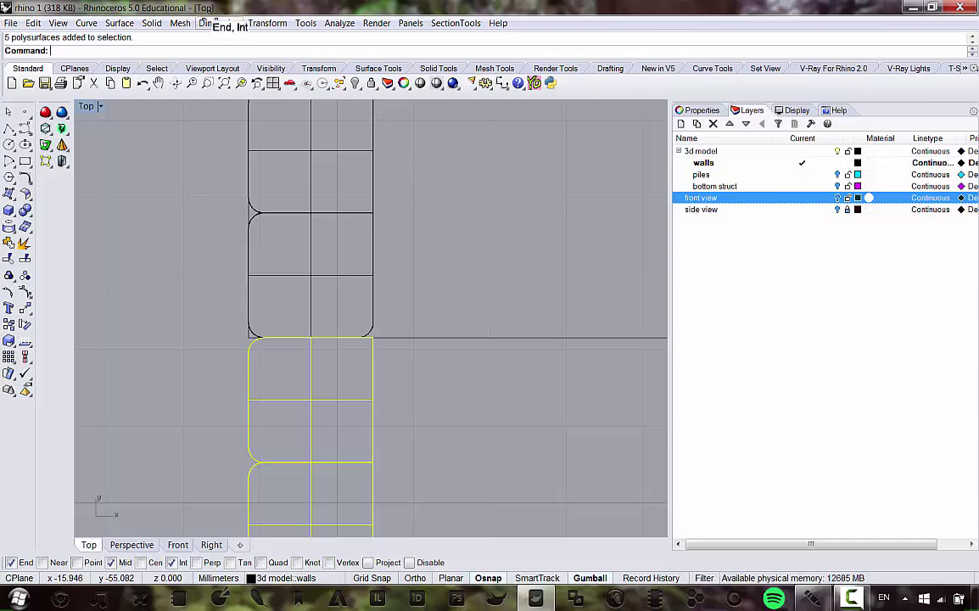
Step: Move the copied planks back one plank width so their inner corner meets the joint behind the corner plank
left_click(266, 21)
left_click(247, 38)
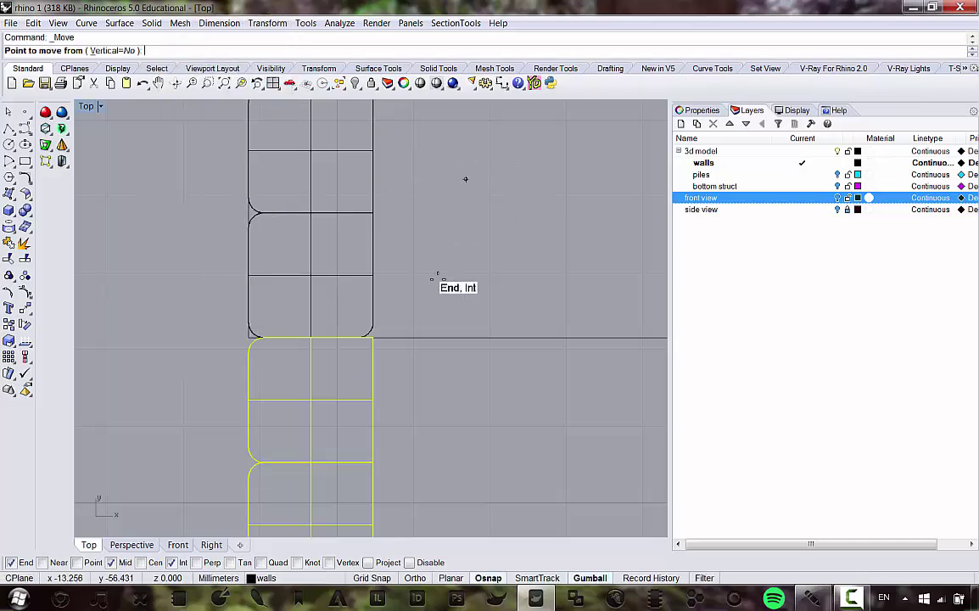
left_click(372, 337)
left_click(372, 213)
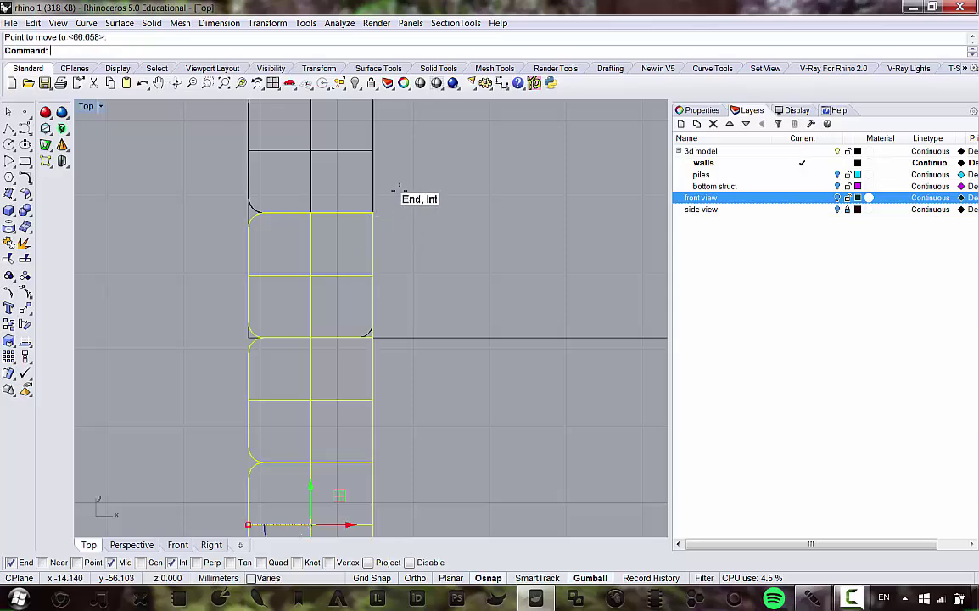
Step: Rotate the five copied planks 90 degrees counterclockwise about their inner corner so they run along the open front edge
left_click(268, 23)
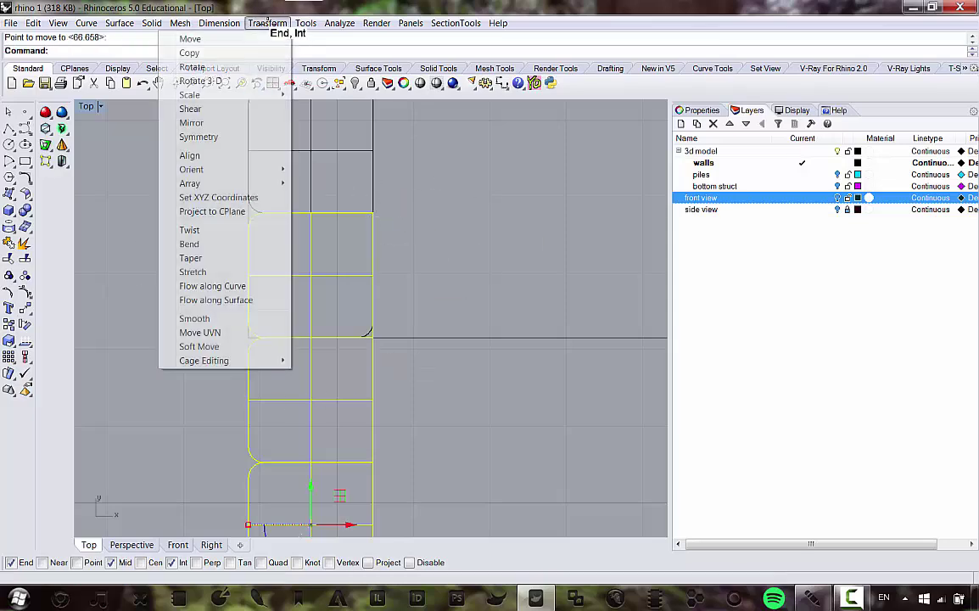
left_click(208, 68)
left_click(372, 213)
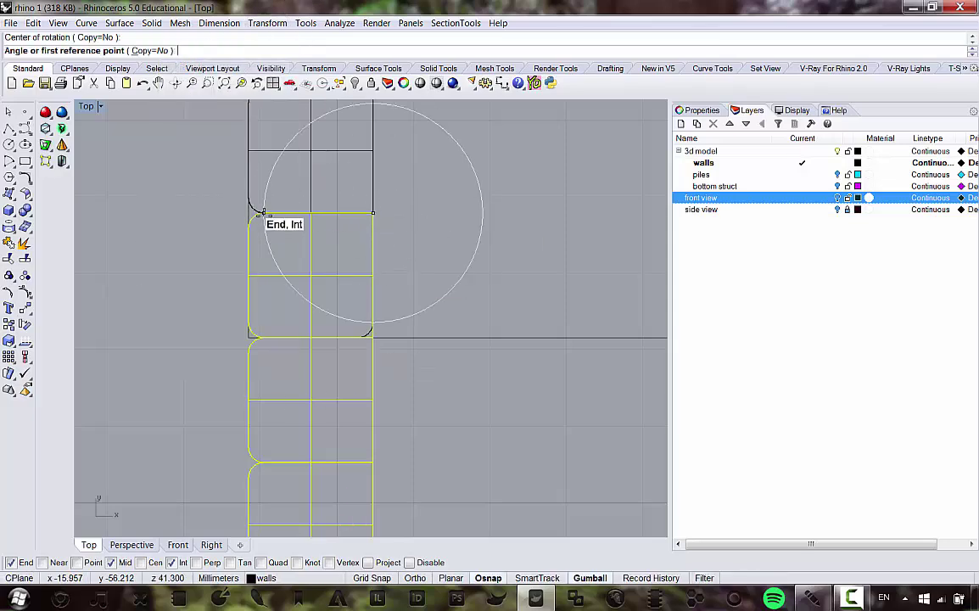
left_click(253, 213)
left_click(391, 420)
scroll(396, 295, "down", 12)
right_click_drag(577, 306, 343, 294)
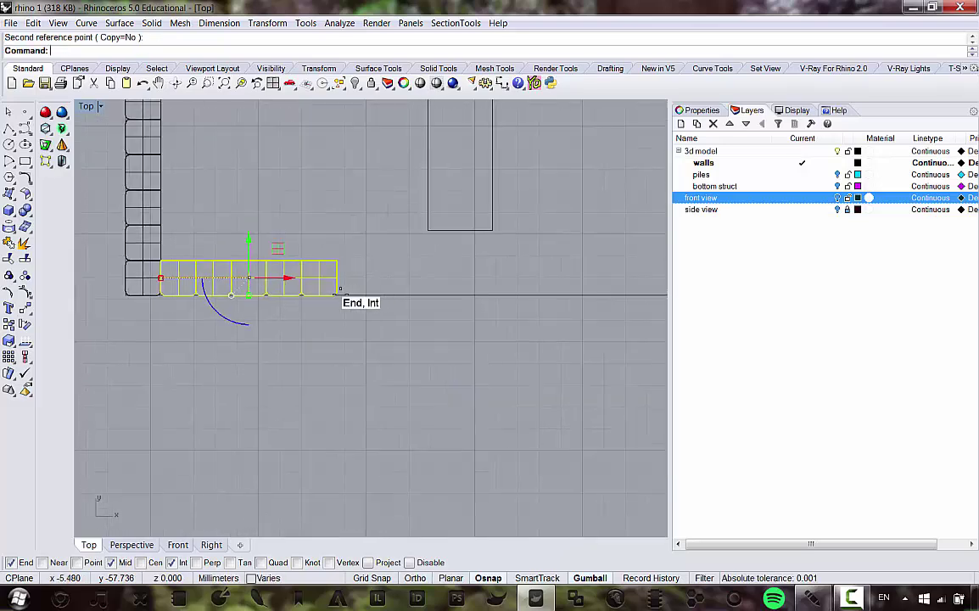
Step: Examine how the rotated planks meet the filleted corner plank, in Top view and Perspective
scroll(325, 249, "down", 10)
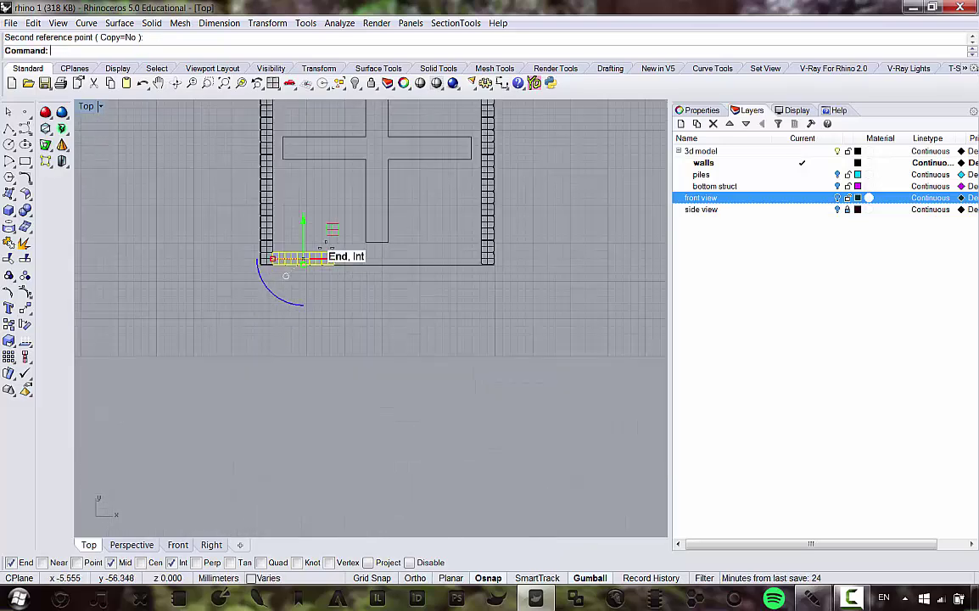
scroll(323, 249, "up", 8)
double_click(86, 107)
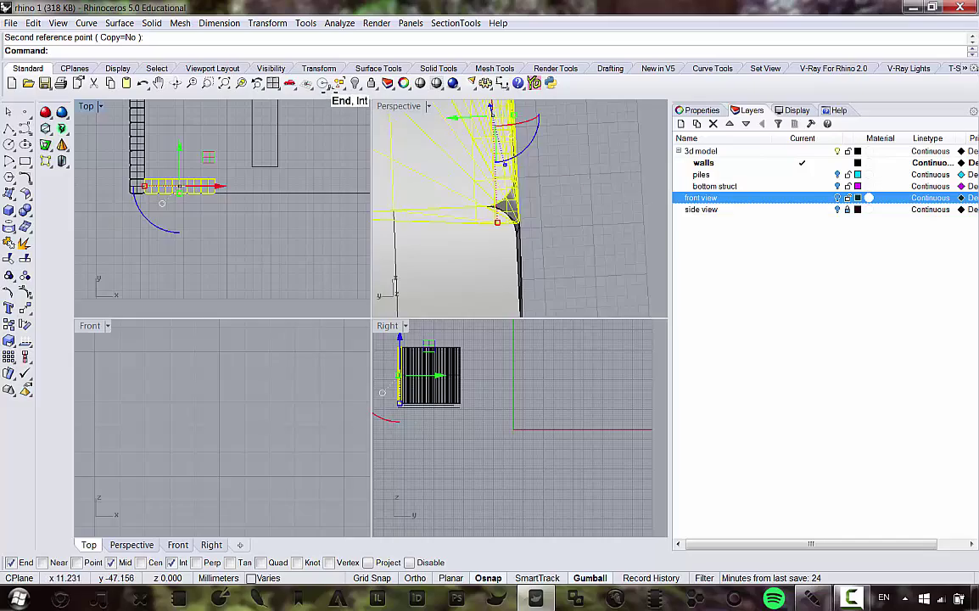
double_click(397, 106)
scroll(471, 369, "down", 4)
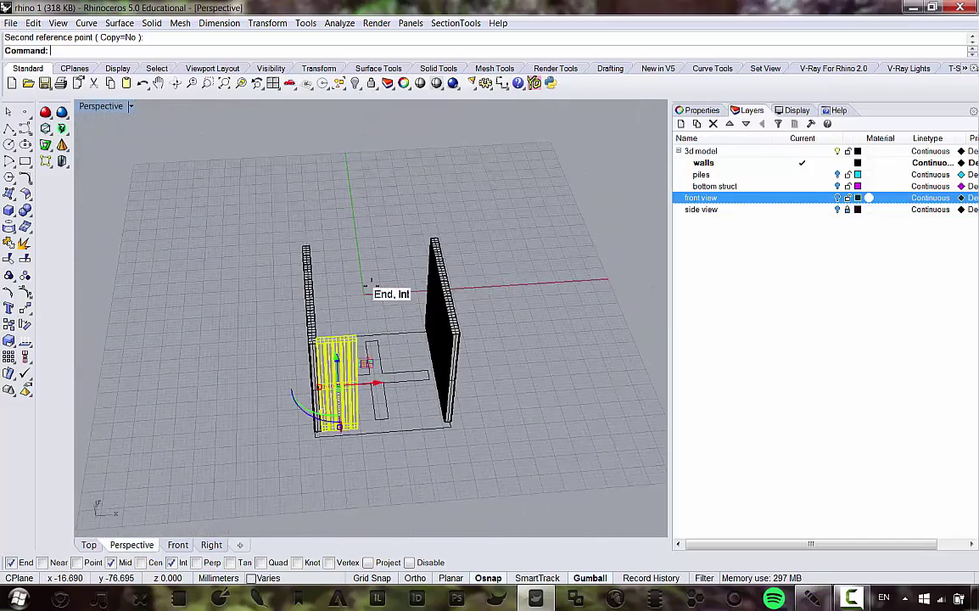
scroll(367, 328, "up", 7)
right_click_drag(297, 325, 286, 391)
scroll(287, 392, "down", 9)
scroll(276, 395, "up", 8)
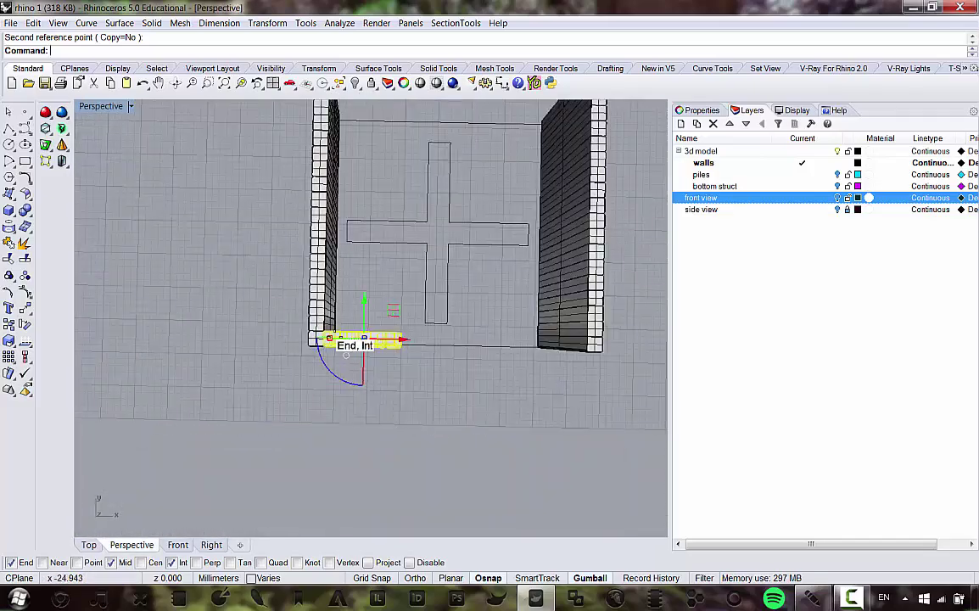
scroll(346, 355, "up", 3)
scroll(367, 316, "down", 2)
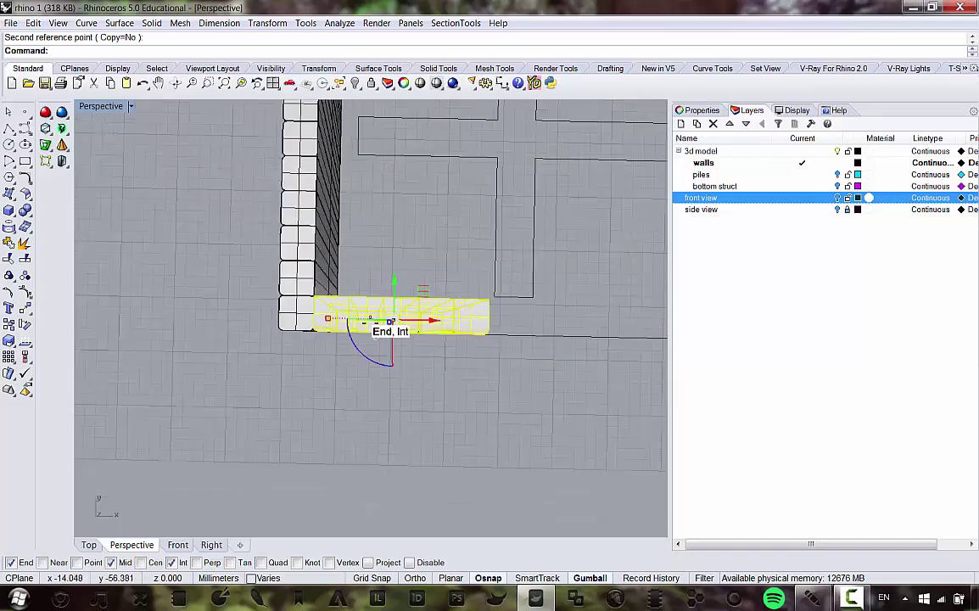
scroll(320, 296, "up", 5)
scroll(320, 296, "down", 7)
right_click_drag(393, 305, 398, 261)
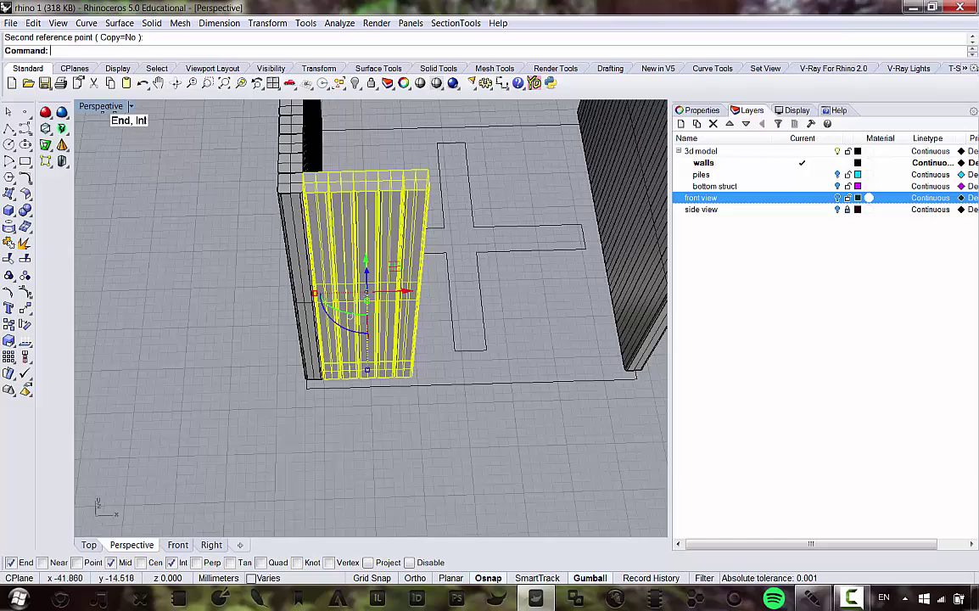
double_click(101, 106)
scroll(204, 185, "up", 2)
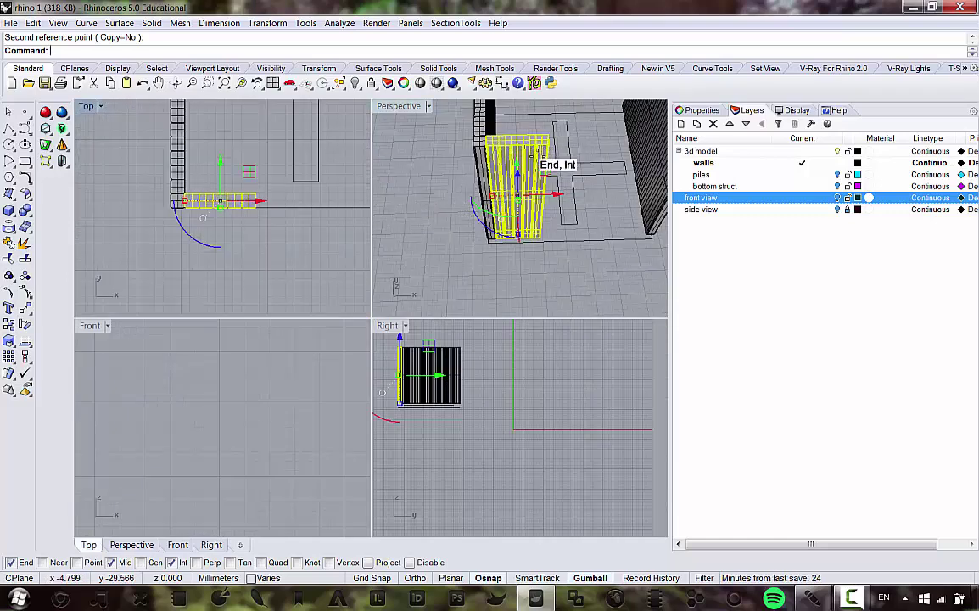
right_click_drag(515, 178, 415, 200)
scroll(501, 174, "up", 3)
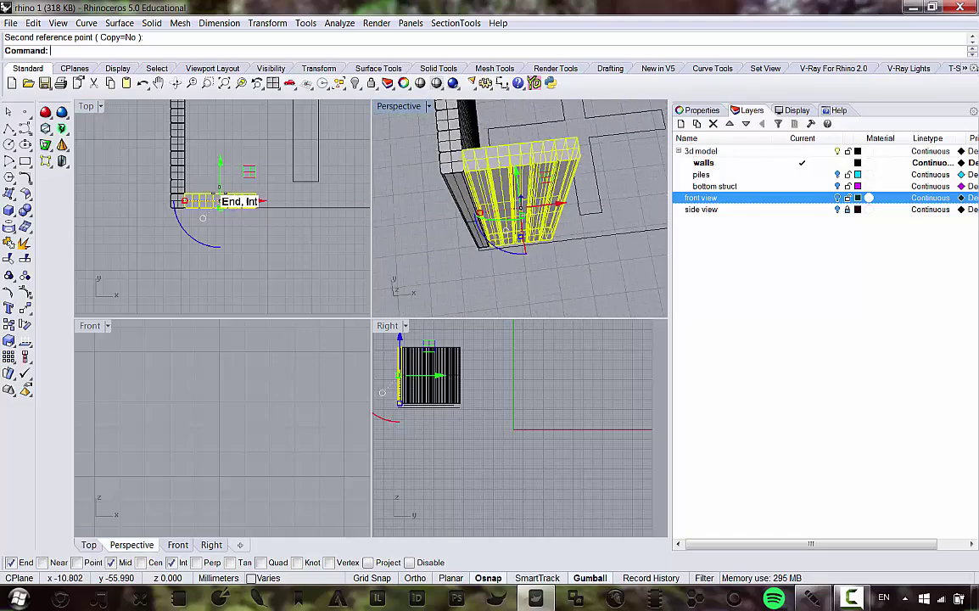
right_click_drag(219, 200, 189, 190)
Step: Copy the five rotated front planks from their inner corner to the end of the row, extending the wall along the front edge
double_click(91, 107)
right_click_drag(273, 206, 179, 187)
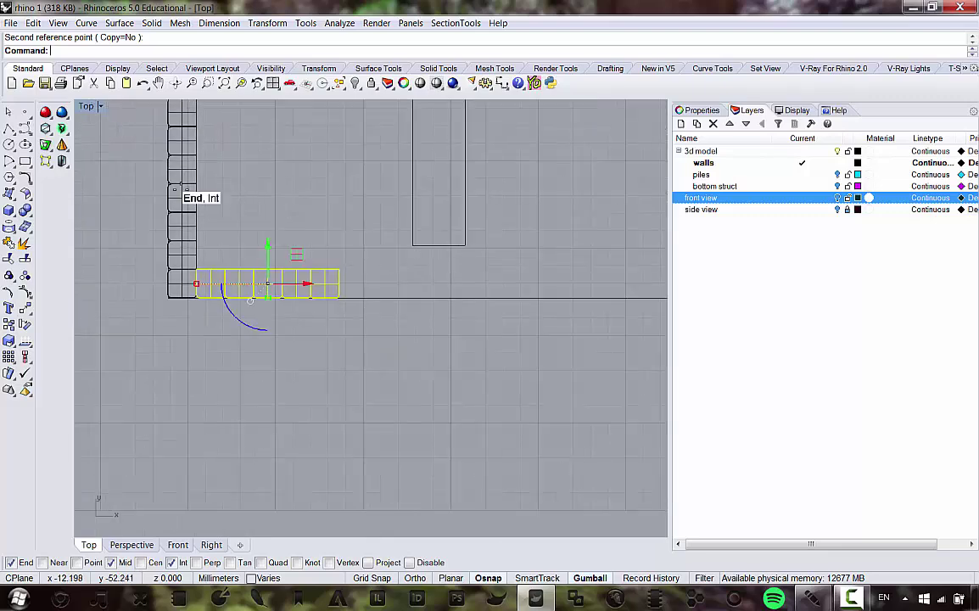
scroll(177, 209, "down", 4)
scroll(174, 216, "up", 6)
left_click(267, 23)
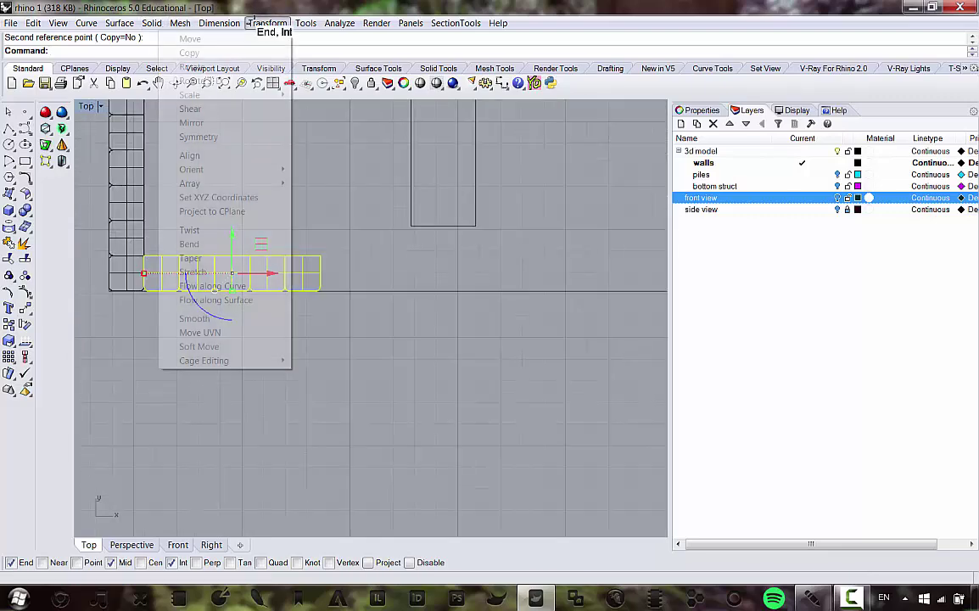
left_click(187, 64)
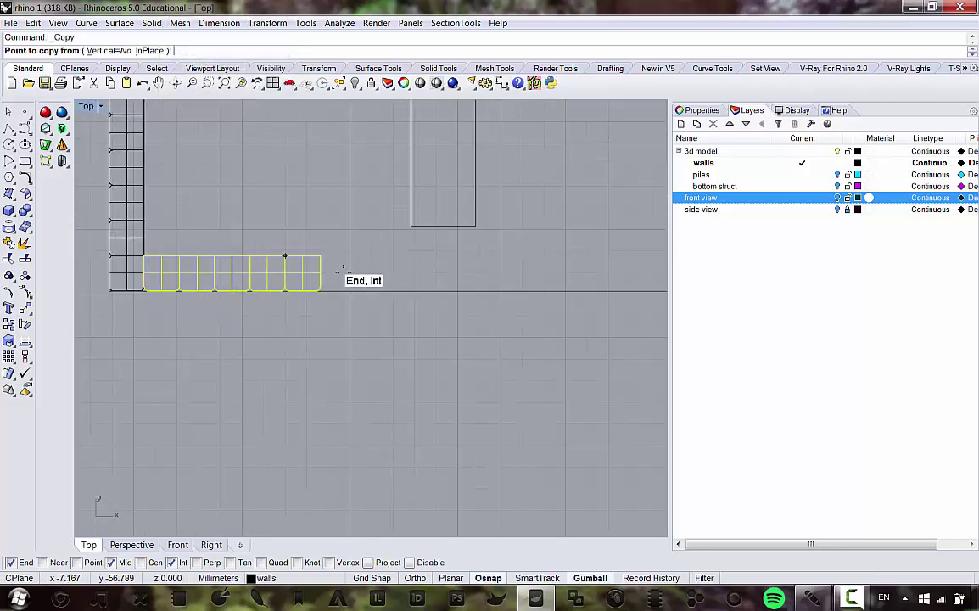
scroll(340, 273, "down", 2)
right_click_drag(399, 275, 380, 293)
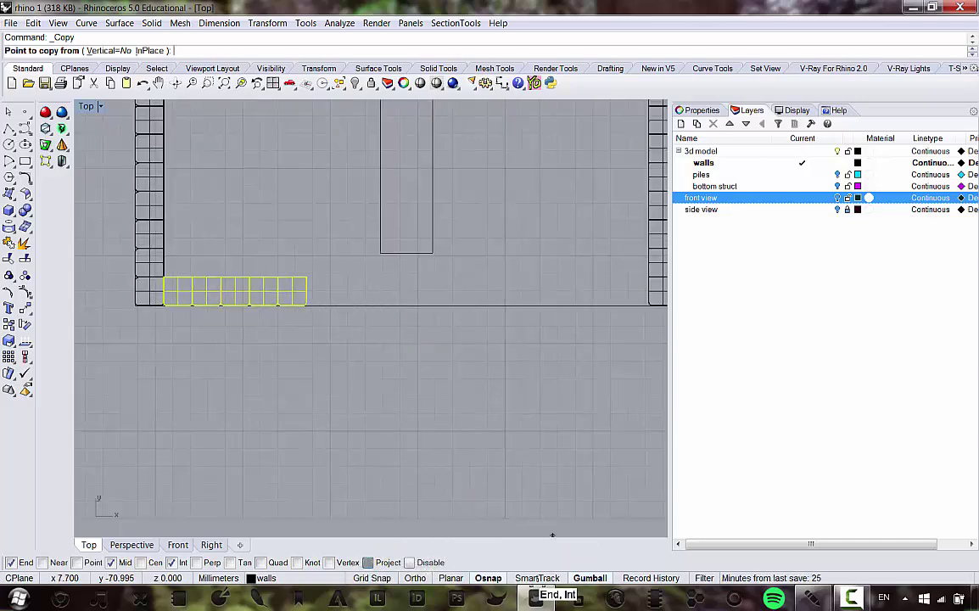
scroll(164, 289, "up", 5)
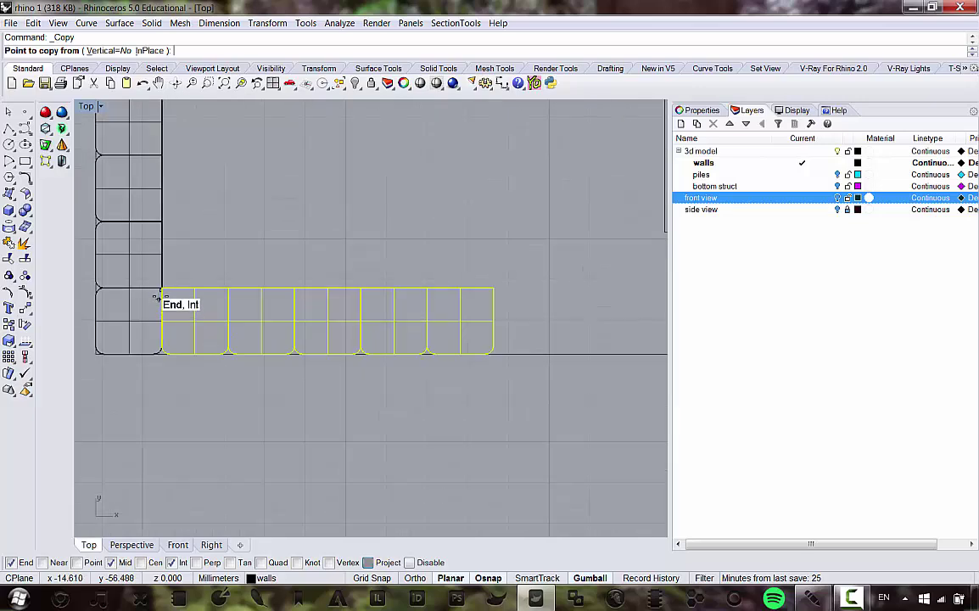
left_click(157, 290)
scroll(220, 230, "down", 4)
left_click(367, 259)
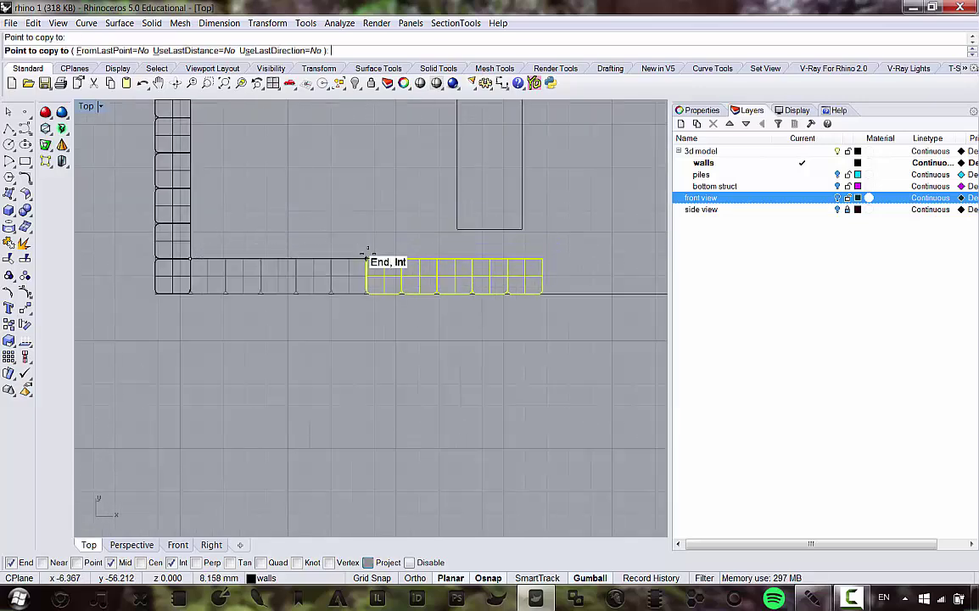
Step: Place a second copy of the five planks directly after the first copy along the front edge
right_click_drag(366, 259, 168, 284)
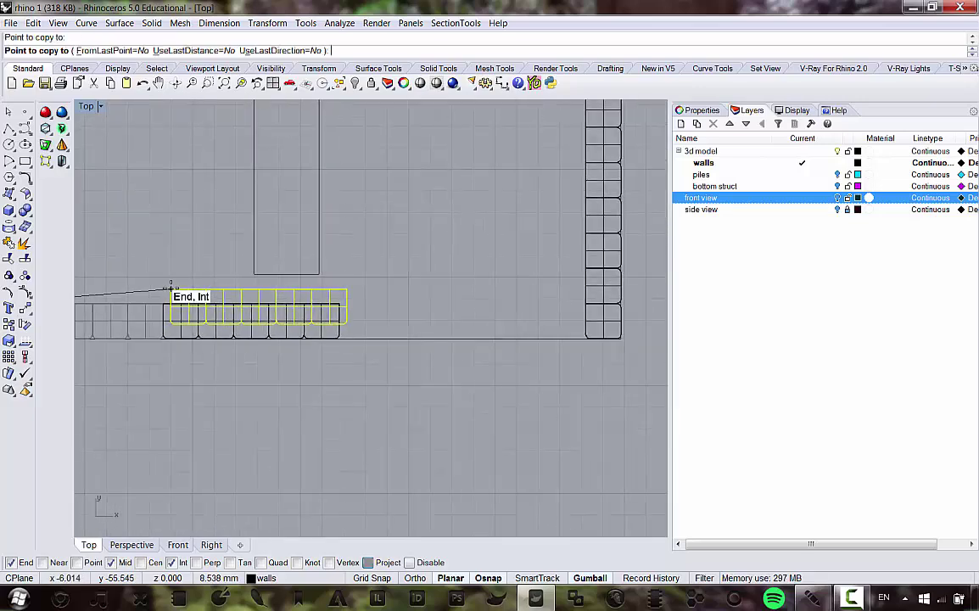
left_click(339, 304)
key("Return")
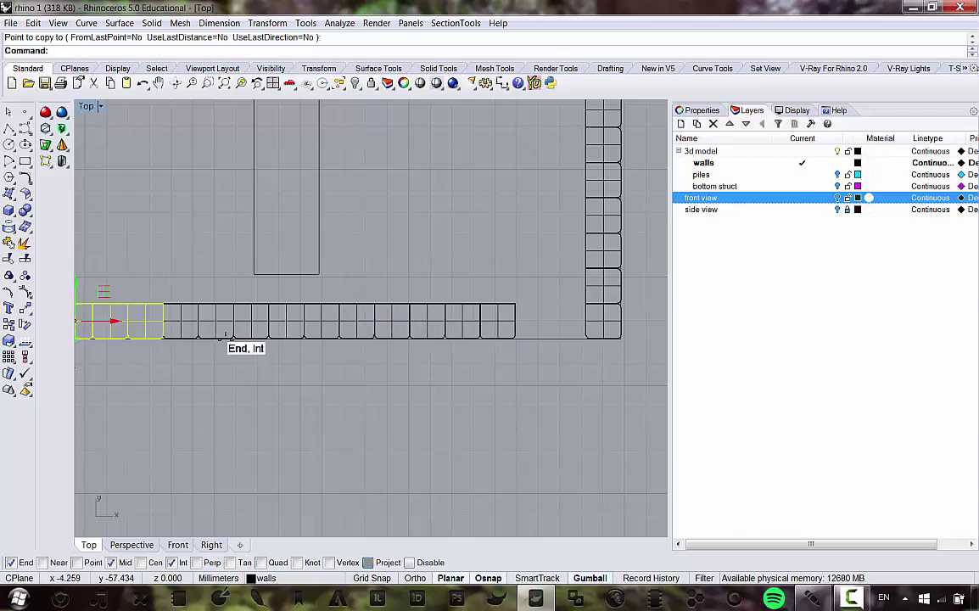
Step: Remove three planks from the selection and copy the remaining two into the gap before the opposite side wall
right_click_drag(226, 336, 447, 322)
left_click_drag(215, 293, 216, 264, "ctrl")
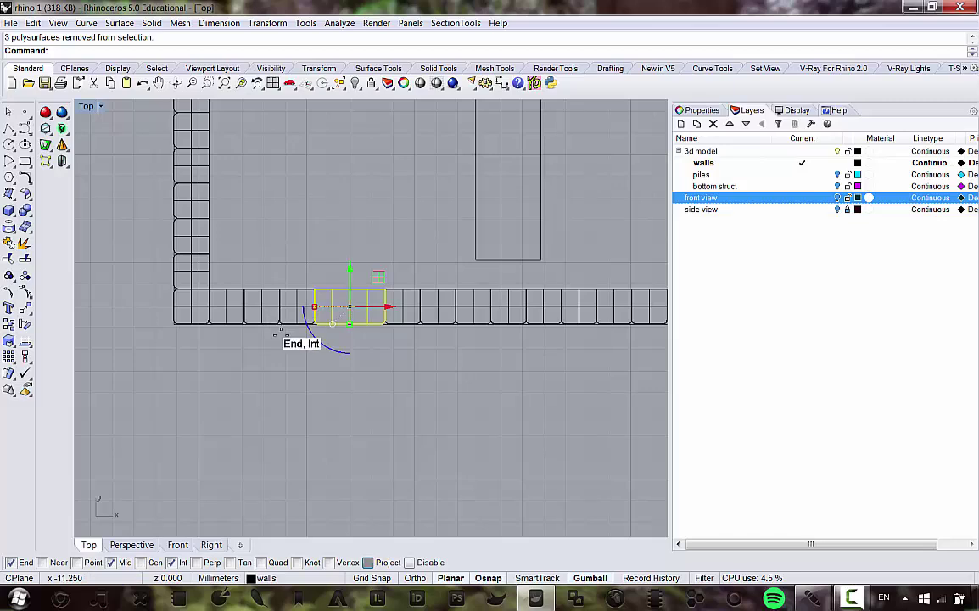
right_click_drag(428, 366, 310, 333)
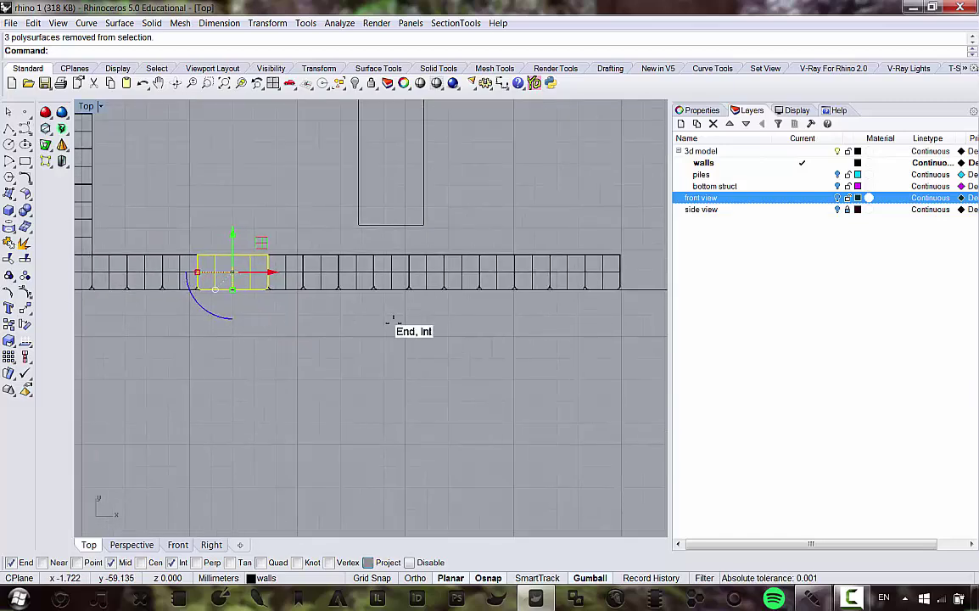
right_click_drag(392, 320, 332, 329)
right_click(242, 343)
left_click(134, 260)
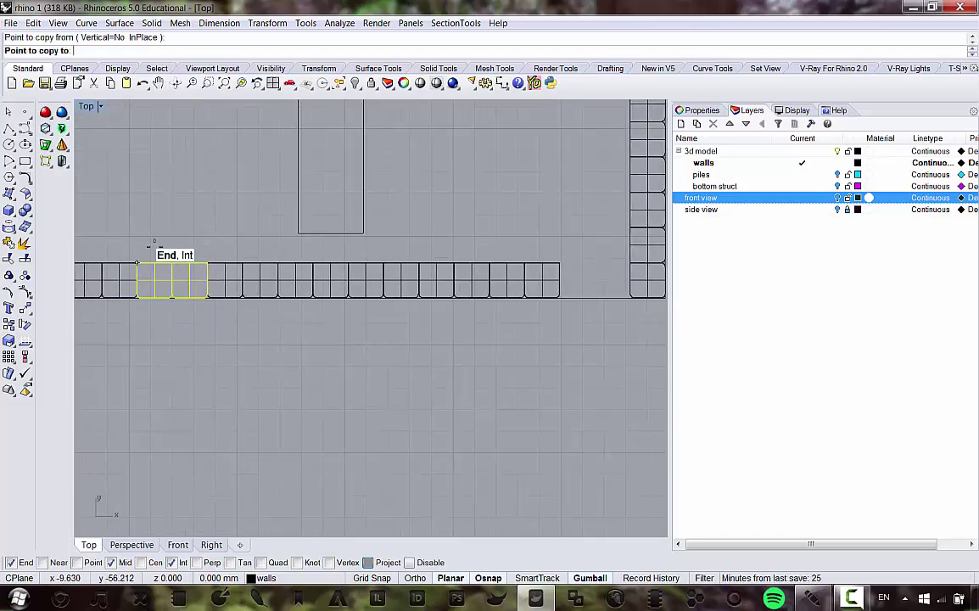
left_click(558, 247)
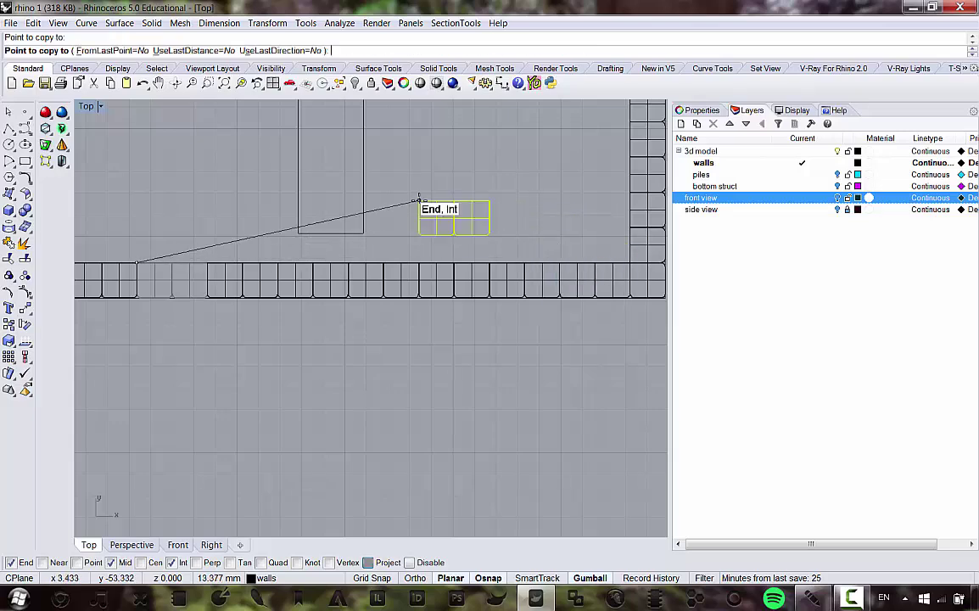
key("Return")
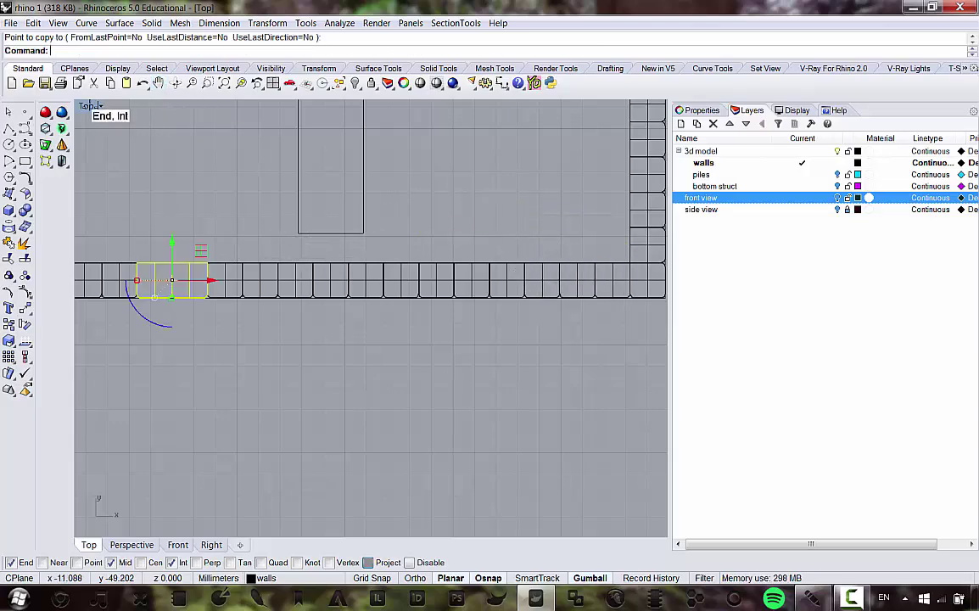
Step: Show the walls in the Perspective view and set its display mode to Rendered
double_click(90, 105)
double_click(396, 105)
scroll(325, 314, "down", 8)
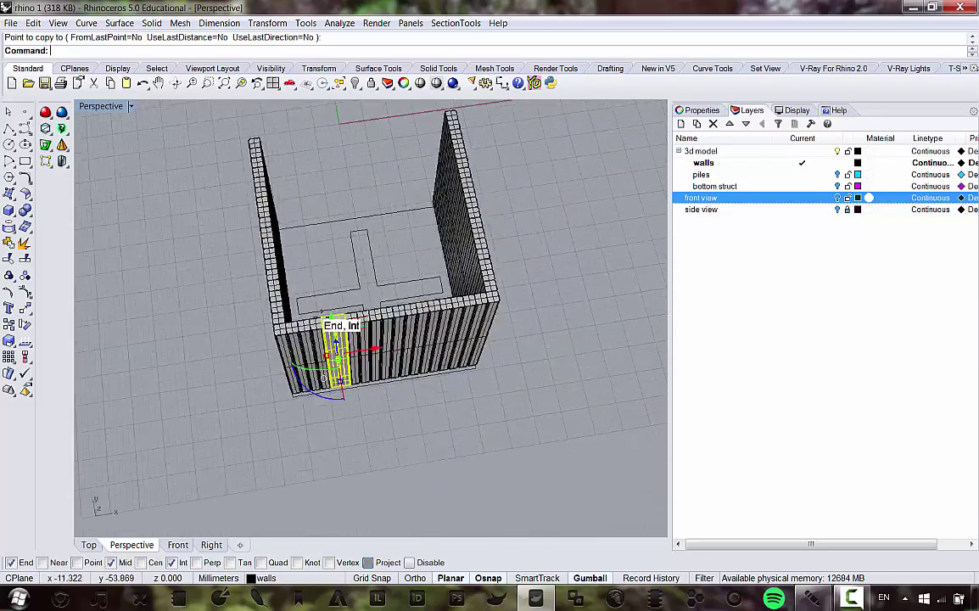
right_click_drag(323, 315, 197, 227)
right_click_drag(500, 173, 462, 165)
left_click(57, 23)
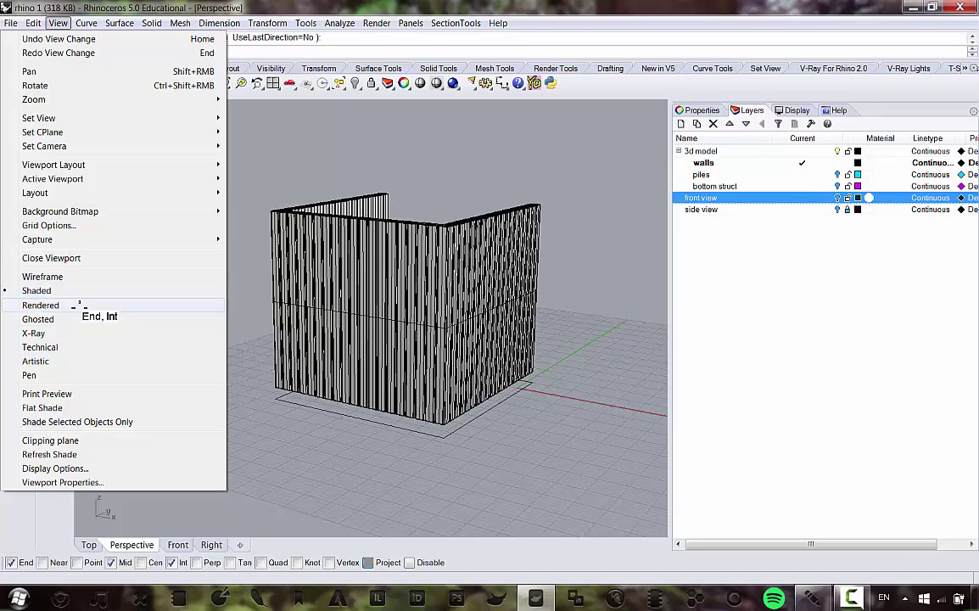
left_click(40, 304)
Step: Examine the rendered plank walls from outside, inside and above, including the joints at the corners
right_click_drag(480, 276, 281, 259)
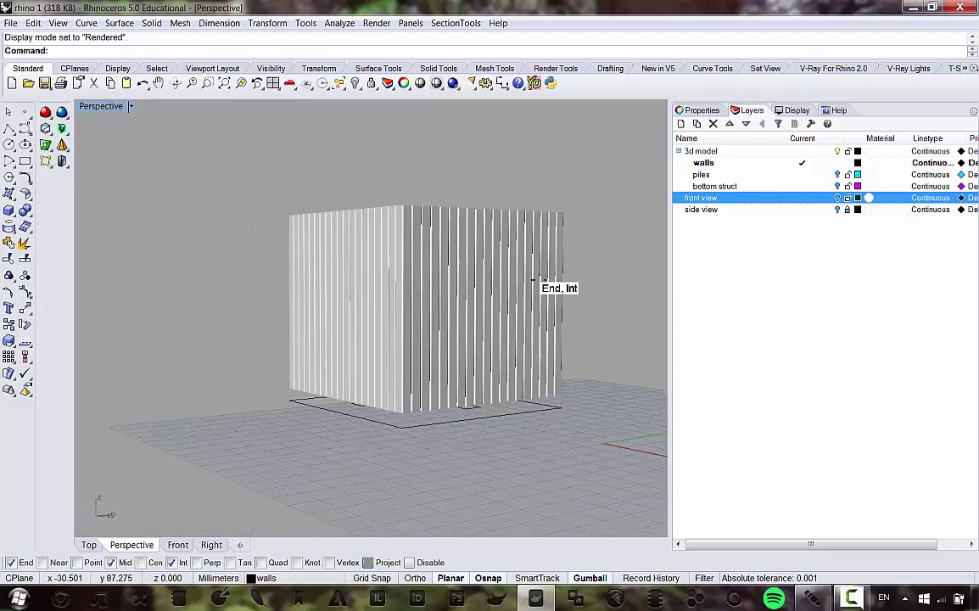
right_click_drag(534, 279, 427, 338)
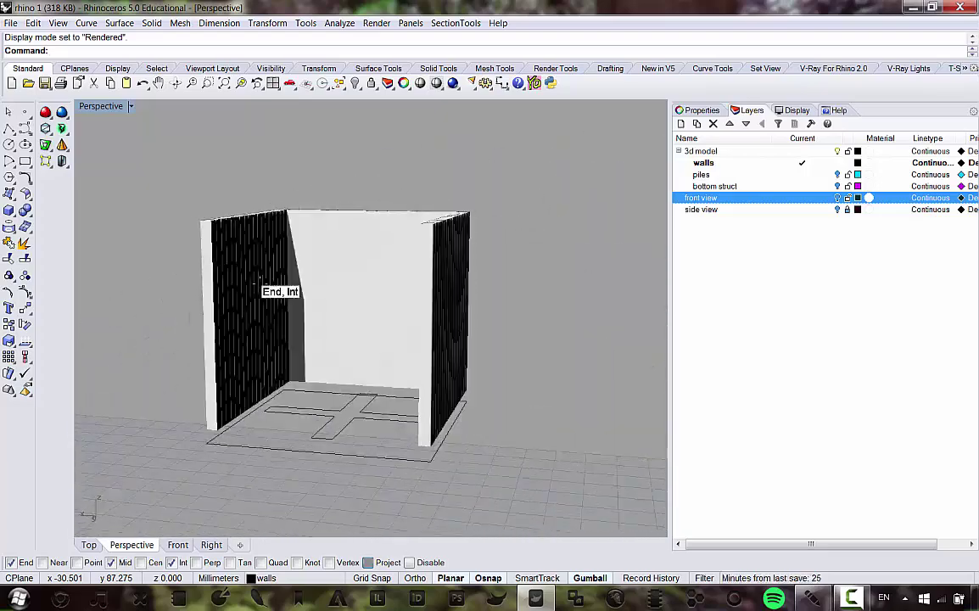
right_click_drag(514, 350, 337, 268)
scroll(356, 336, "up", 4)
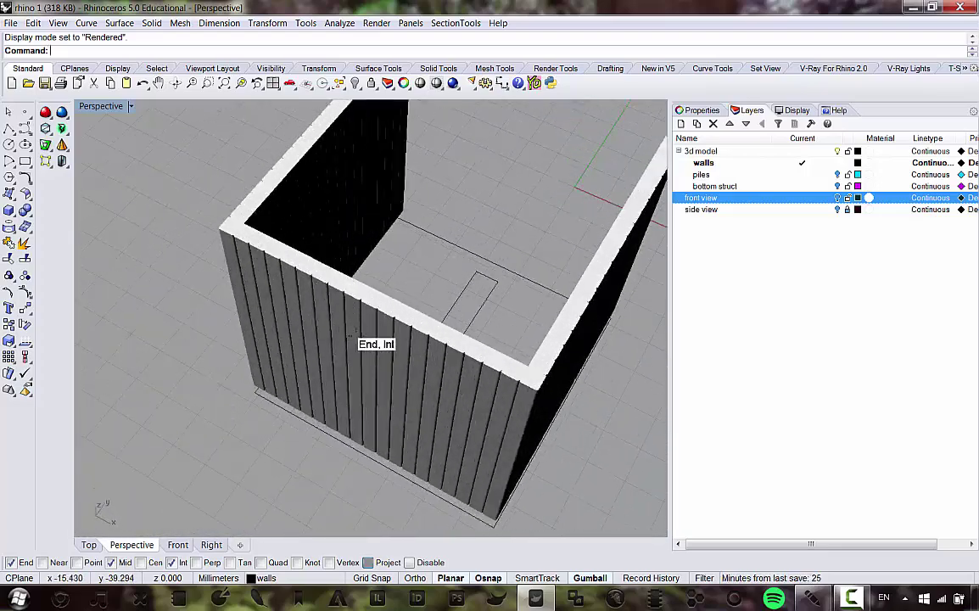
scroll(357, 336, "down", 4)
right_click_drag(356, 336, 434, 232)
scroll(434, 232, "down", 3)
scroll(504, 261, "up", 6)
right_click_drag(551, 271, 161, 242)
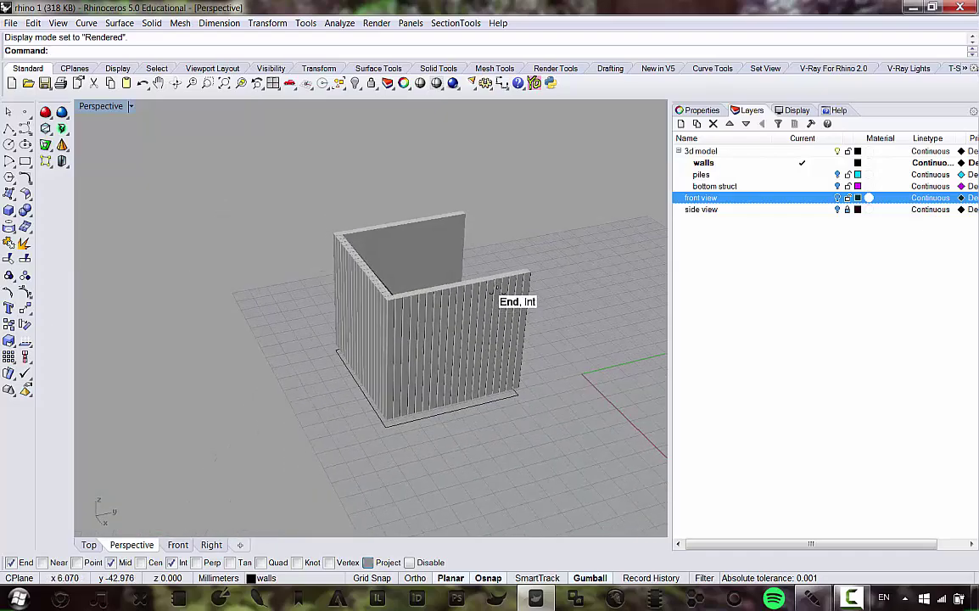
right_click_drag(496, 290, 469, 241)
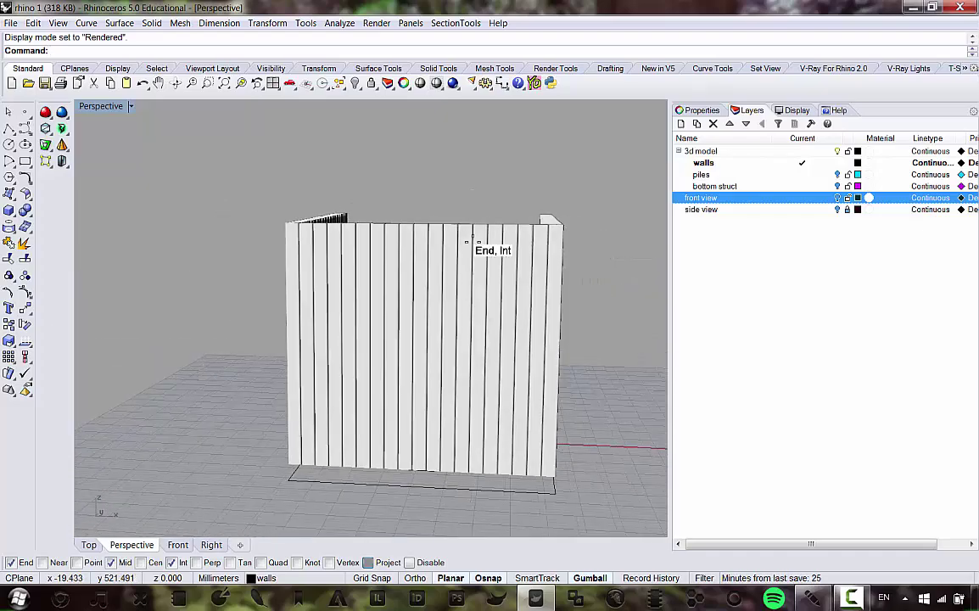
Step: Make the piles and bottom struct layers visible together with the walls
right_click_drag(570, 229, 807, 175)
left_click(838, 174)
left_click(837, 186)
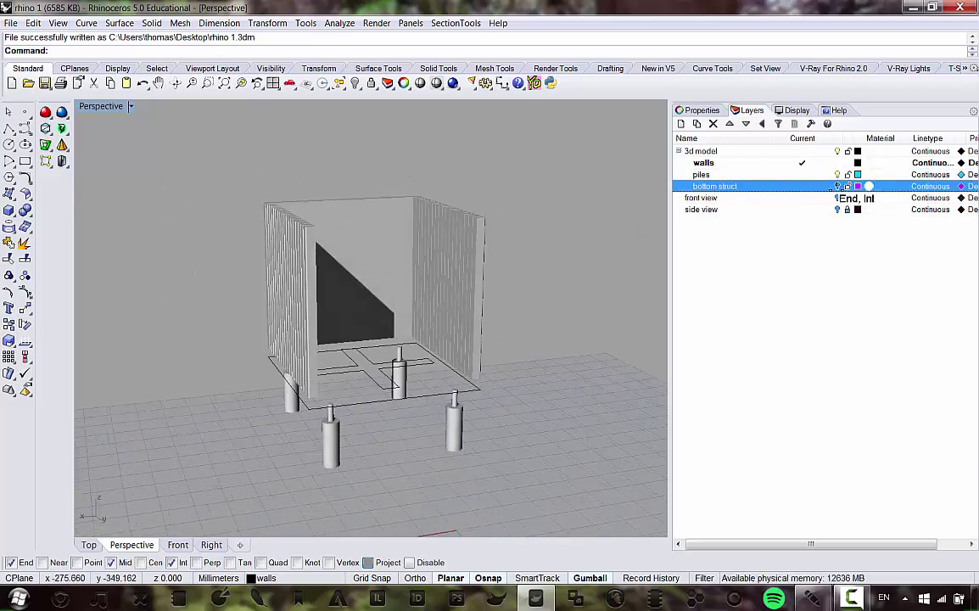
right_click_drag(493, 272, 129, 127)
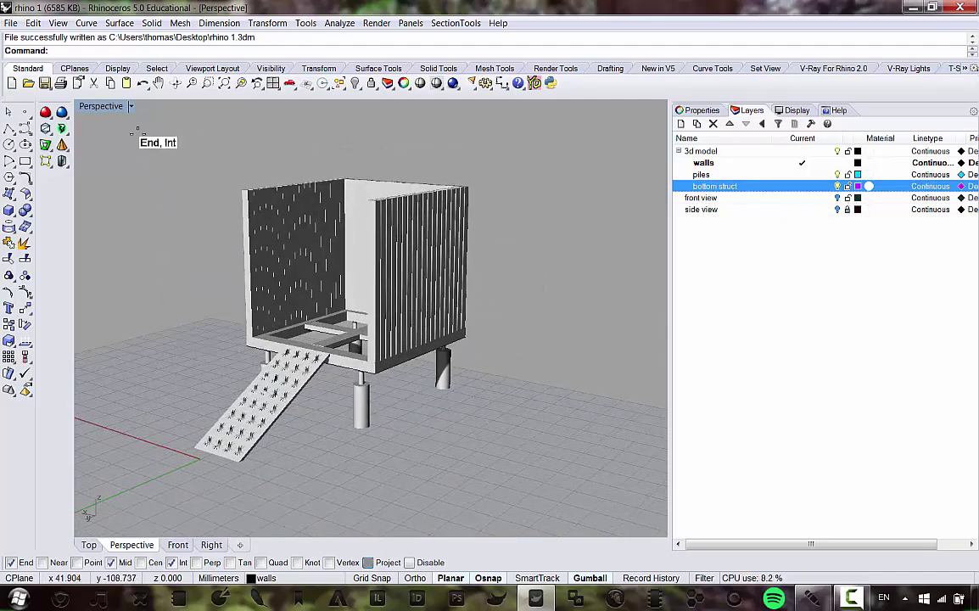
Step: Set the Perspective view's display mode to Shaded
left_click(57, 23)
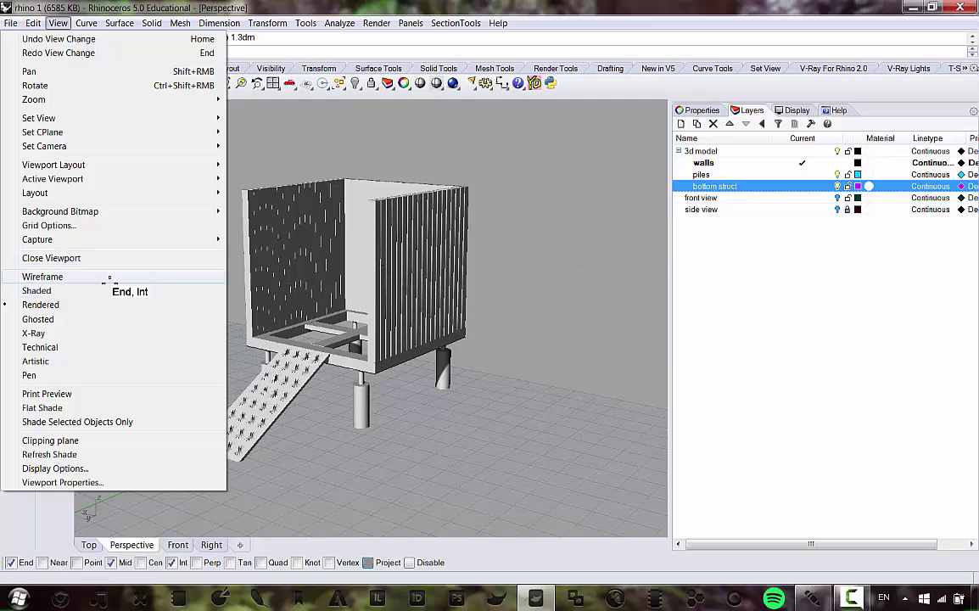
left_click(109, 289)
mouse_move(119, 293)
right_mouse_down()
mouse_move(376, 306)
mouse_move(509, 293)
mouse_move(537, 273)
mouse_move(413, 330)
mouse_move(345, 274)
mouse_move(331, 318)
mouse_move(167, 312)
mouse_move(116, 295)
mouse_move(412, 304)
mouse_move(526, 242)
right_mouse_up()
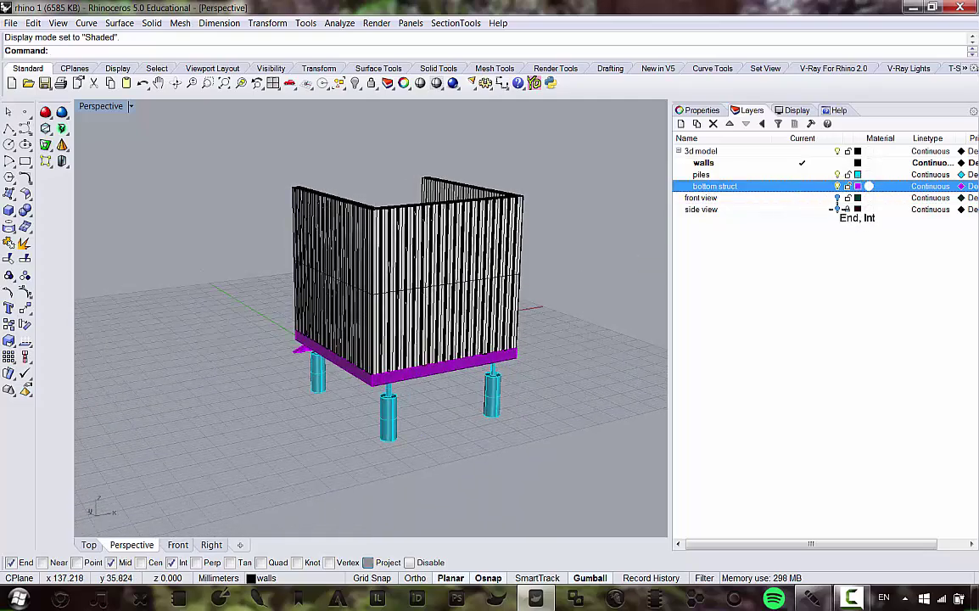
Step: Make the front view layer visible and check where its drawing sits relative to the house
left_click(838, 197)
mouse_move(645, 247)
right_mouse_down()
mouse_move(547, 269)
mouse_move(506, 225)
mouse_move(370, 201)
mouse_move(419, 254)
mouse_move(317, 276)
mouse_move(319, 208)
mouse_move(365, 281)
right_mouse_up()
right_click_drag(426, 271, 356, 306)
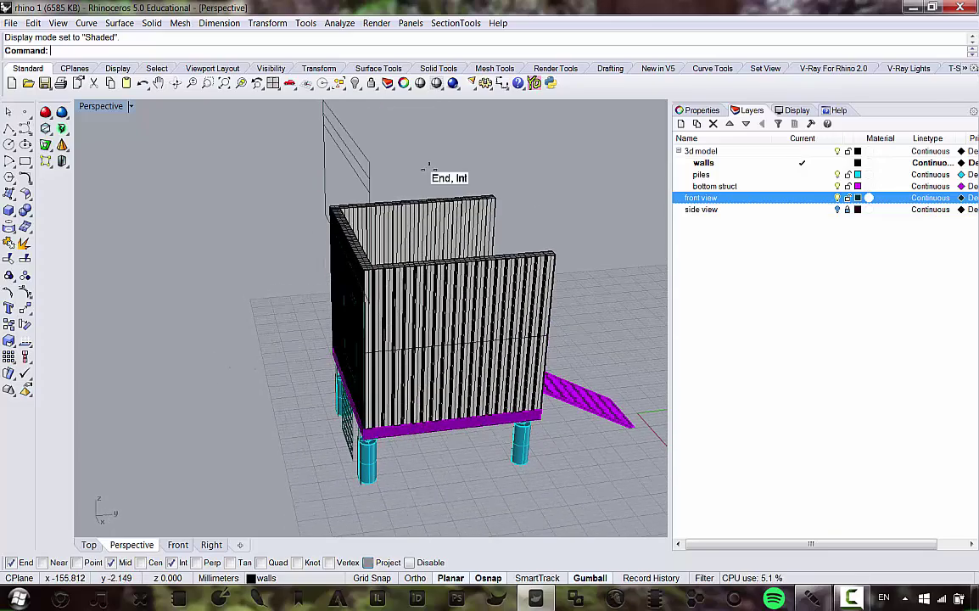
Step: Move the front view drawing straight outward from the front wall so it stands clear of the 3D house
left_click_drag(426, 166, 254, 117)
scroll(366, 141, "down", 4)
right_click_drag(358, 237, 371, 238)
left_click_drag(426, 239, 291, 248)
left_click(307, 363)
mouse_move(319, 368)
right_mouse_down()
mouse_move(387, 360)
mouse_move(371, 320)
mouse_move(315, 316)
mouse_move(294, 195)
mouse_move(280, 197)
right_mouse_up()
scroll(263, 174, "down", 3)
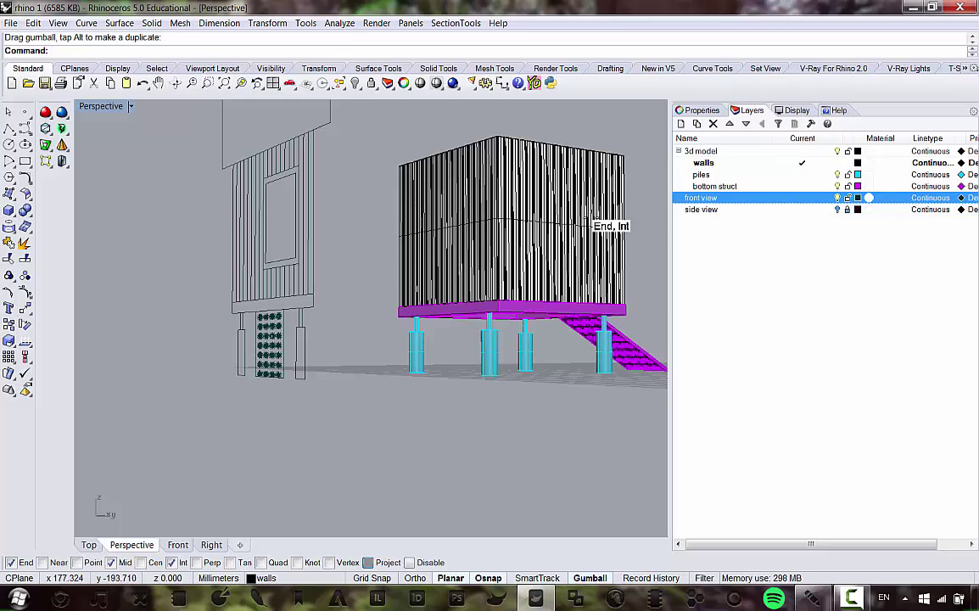
right_click_drag(302, 192, 301, 205)
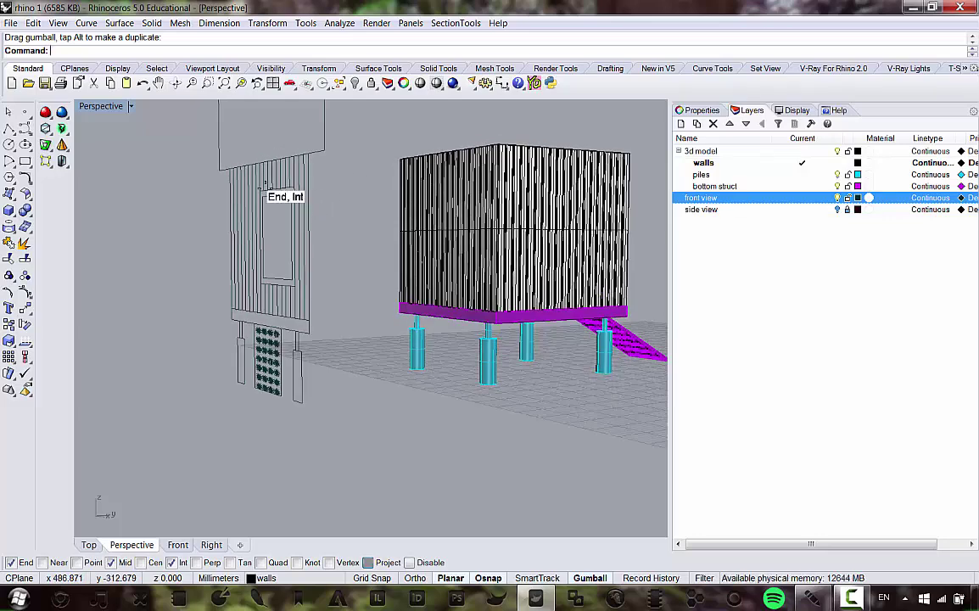
Step: Ungroup the front view drawing so its curves can be selected individually
left_click(311, 238)
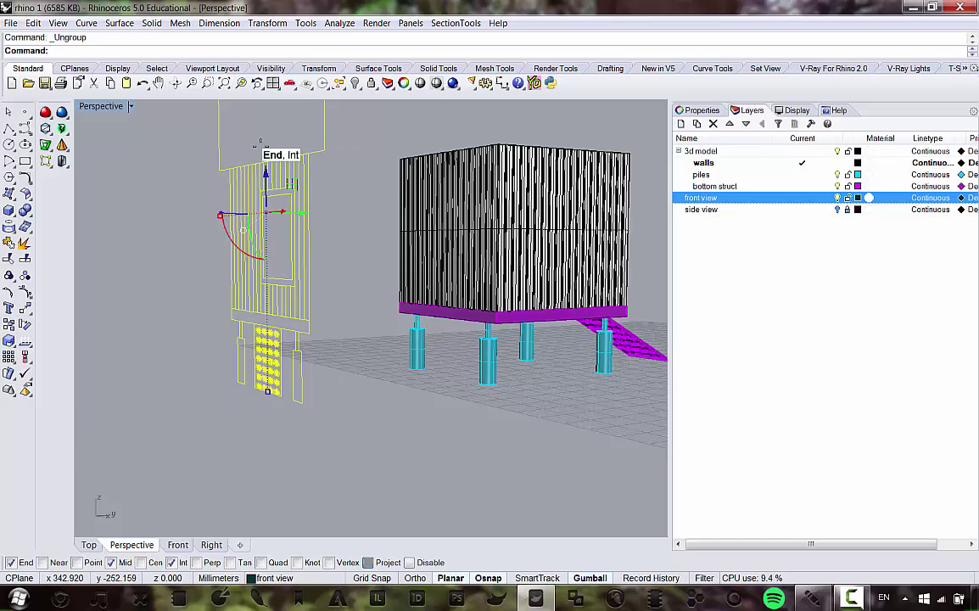
key("Escape")
scroll(280, 195, "up", 3)
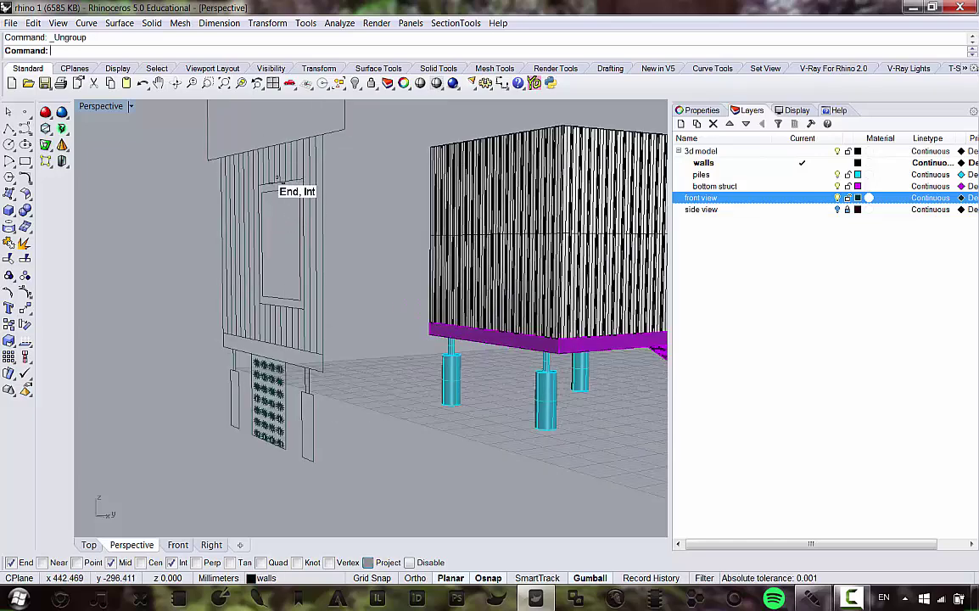
left_click(276, 178)
key("Escape")
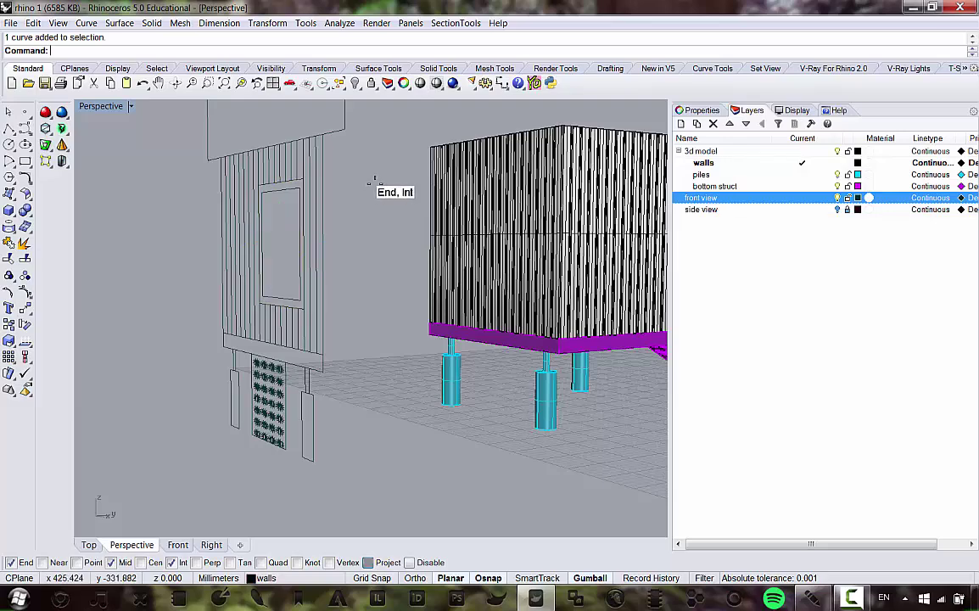
Step: Extrude the outer window outline of the front view drawing into a solid passing through the whole house, keeping the input curve
scroll(311, 175, "up", 3)
left_click(284, 176)
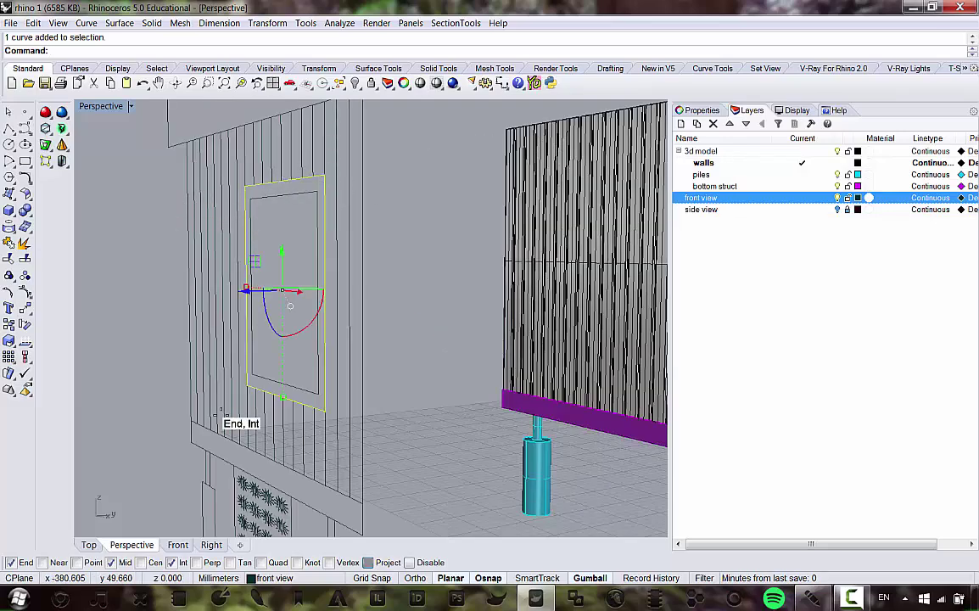
scroll(289, 177, "down", 4)
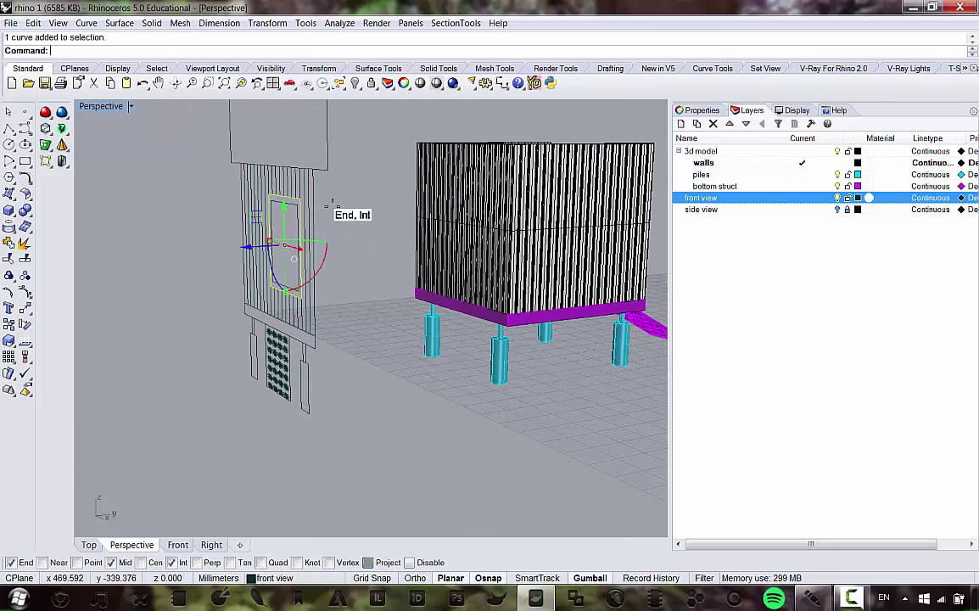
left_click(151, 22)
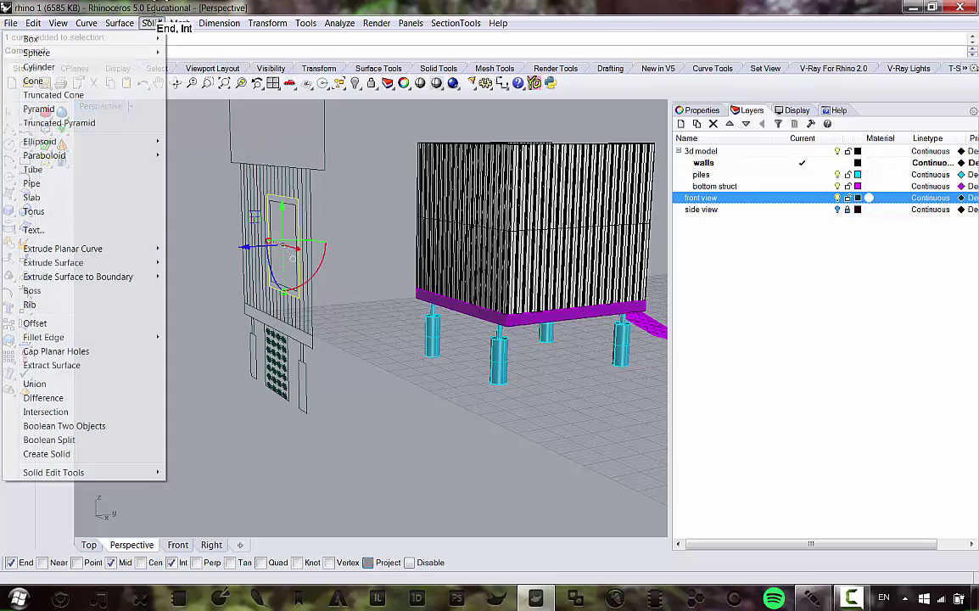
mouse_move(134, 247)
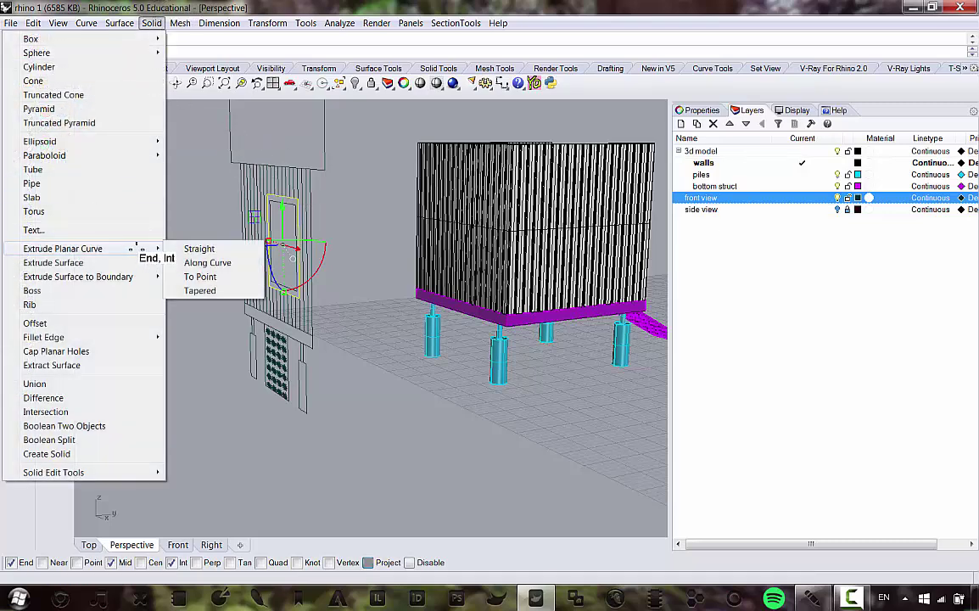
left_click(223, 251)
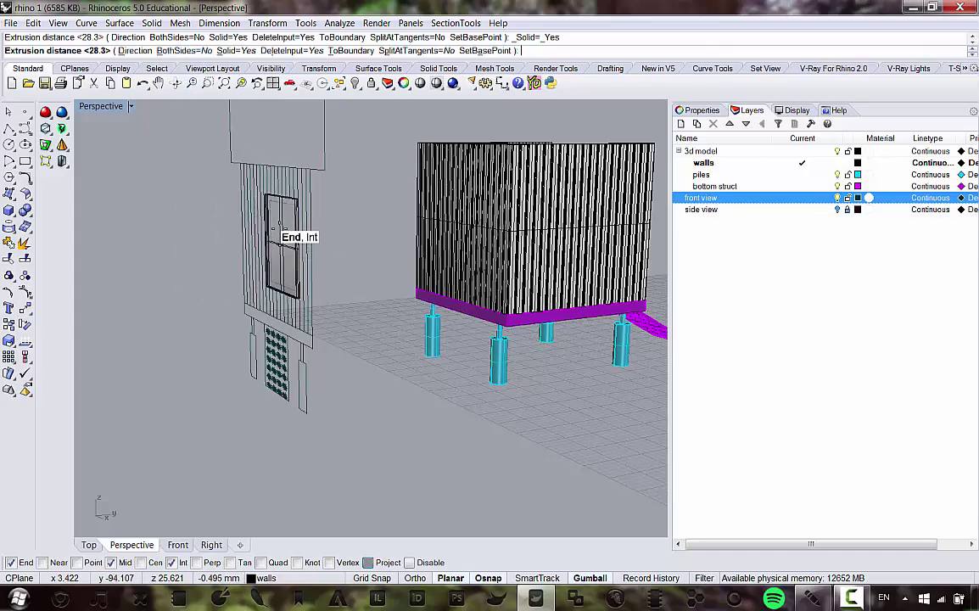
left_click(284, 51)
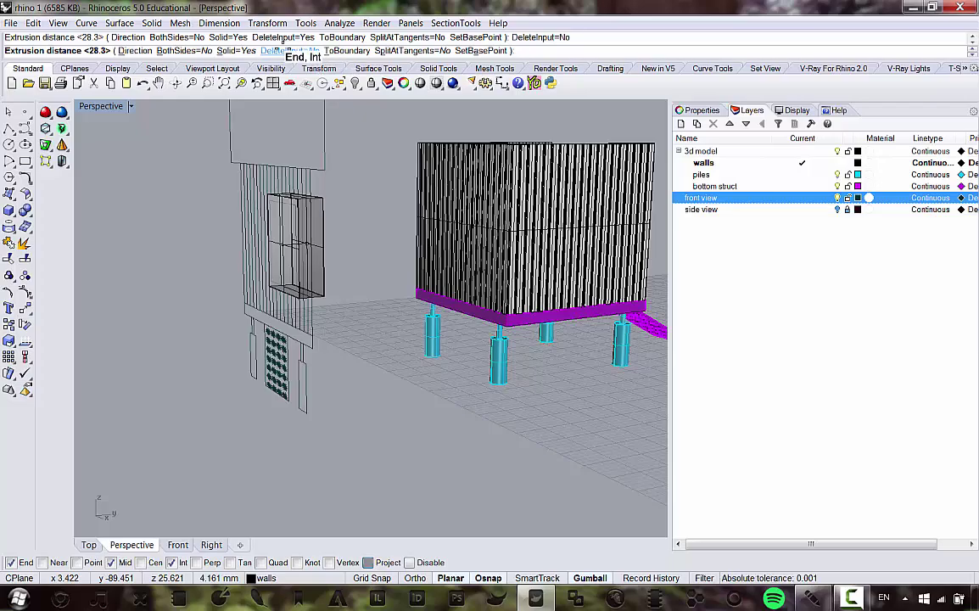
right_click_drag(364, 188, 255, 213)
scroll(255, 211, "down", 7)
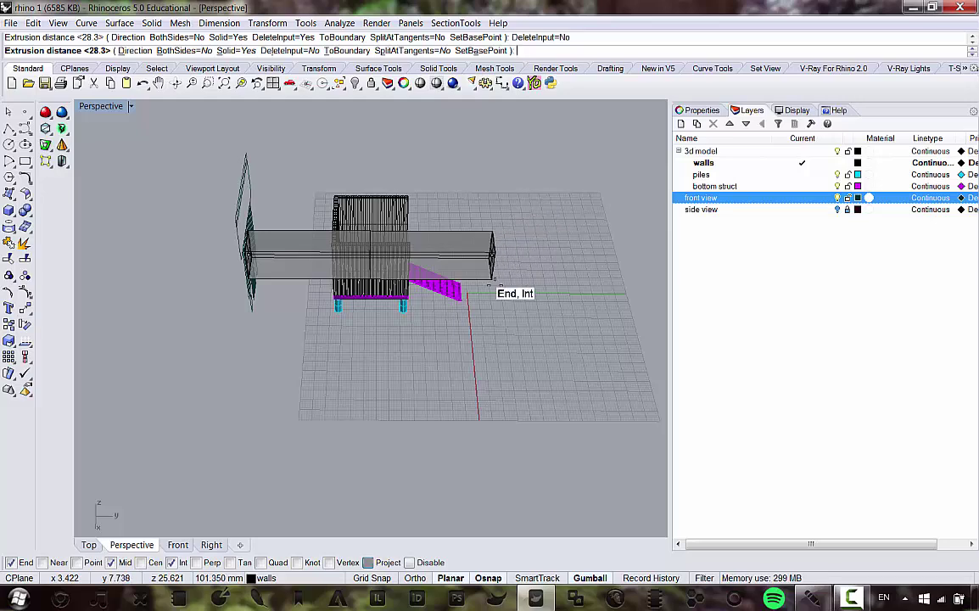
right_click_drag(491, 279, 435, 259)
left_click(486, 208)
Step: Select all the front wall planks that the extruded window box passes through
scroll(351, 210, "up", 8)
scroll(465, 295, "down", 6)
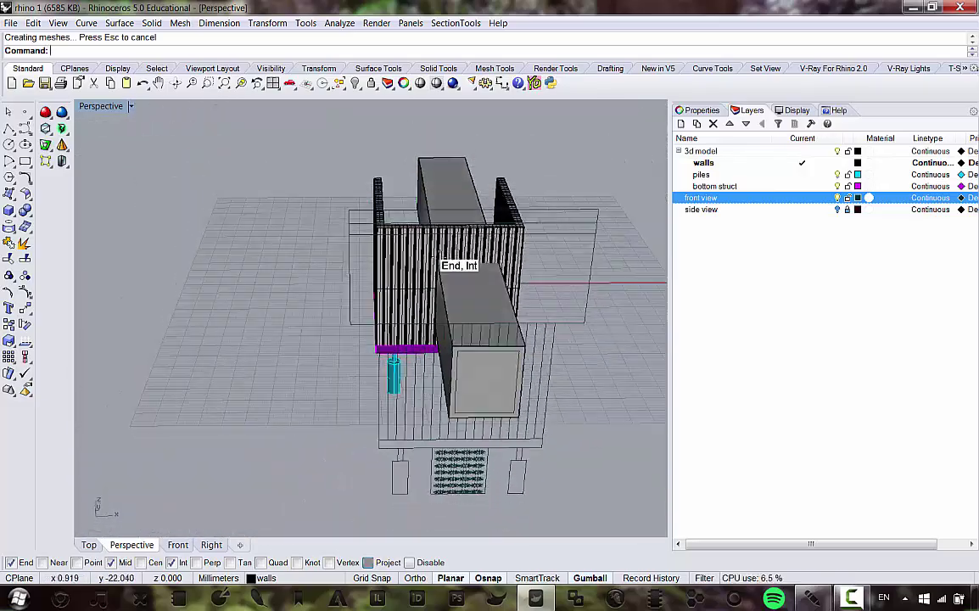
scroll(459, 262, "up", 6)
right_click_drag(463, 304, 304, 209)
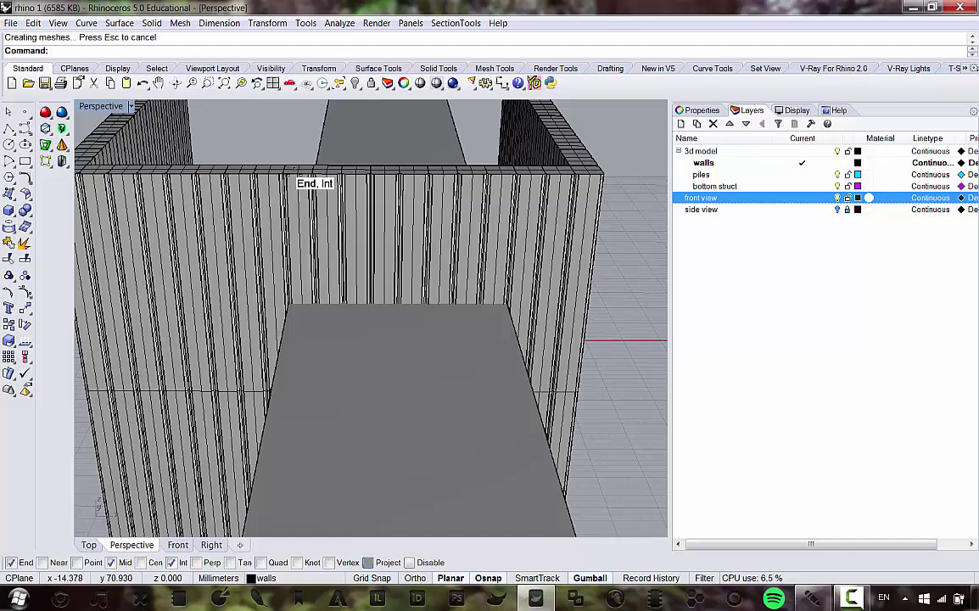
left_click(297, 173)
left_click(331, 177, "shift")
left_click(357, 180, "shift")
left_click(385, 184, "shift")
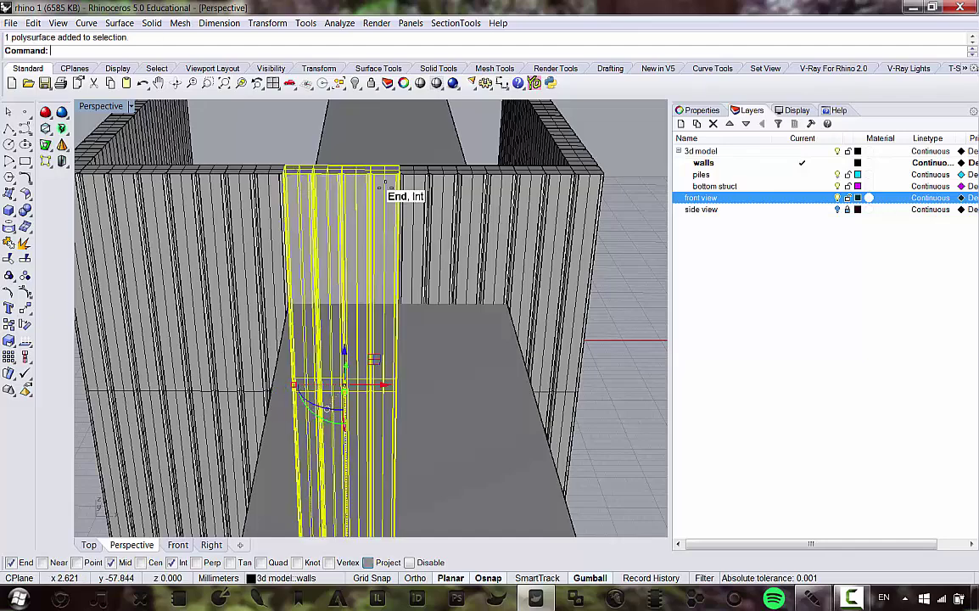
left_click(411, 193, "shift")
left_click(448, 195, "shift")
left_click(467, 199, "shift")
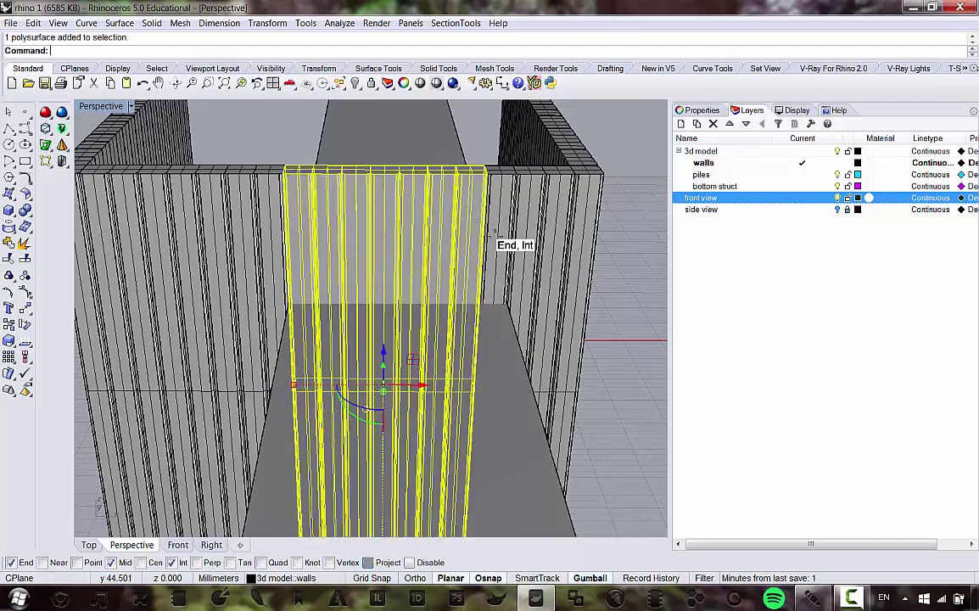
right_click_drag(513, 170, 420, 203, "shift")
left_click(394, 229, "shift")
scroll(398, 231, "down", 5)
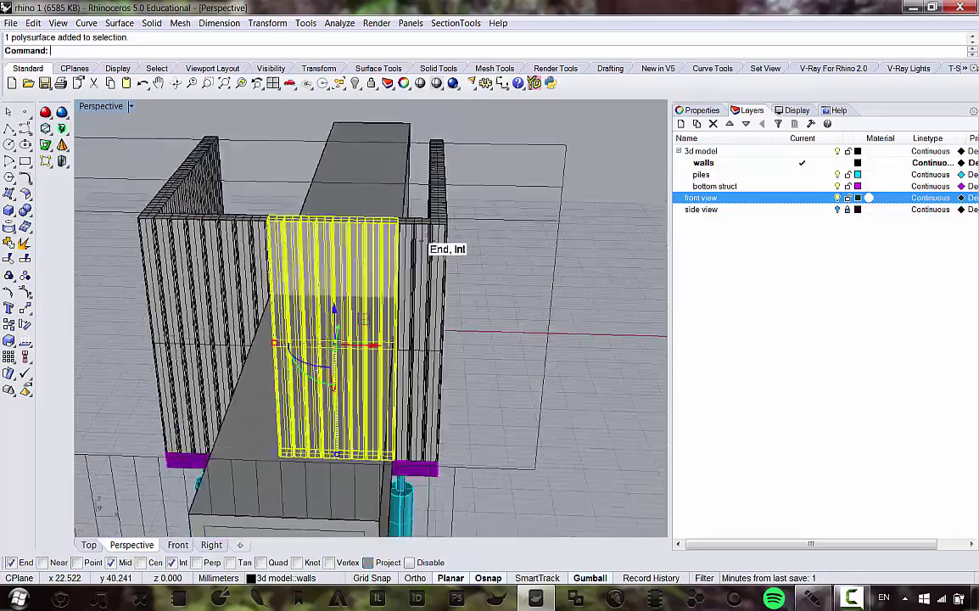
Step: Cut the window opening by Boolean-subtracting the extruded window box from the selected front wall planks
right_click_drag(420, 241, 344, 318)
scroll(413, 295, "down", 6)
right_click_drag(413, 295, 275, 202)
scroll(344, 262, "up", 8)
scroll(365, 193, "down", 6)
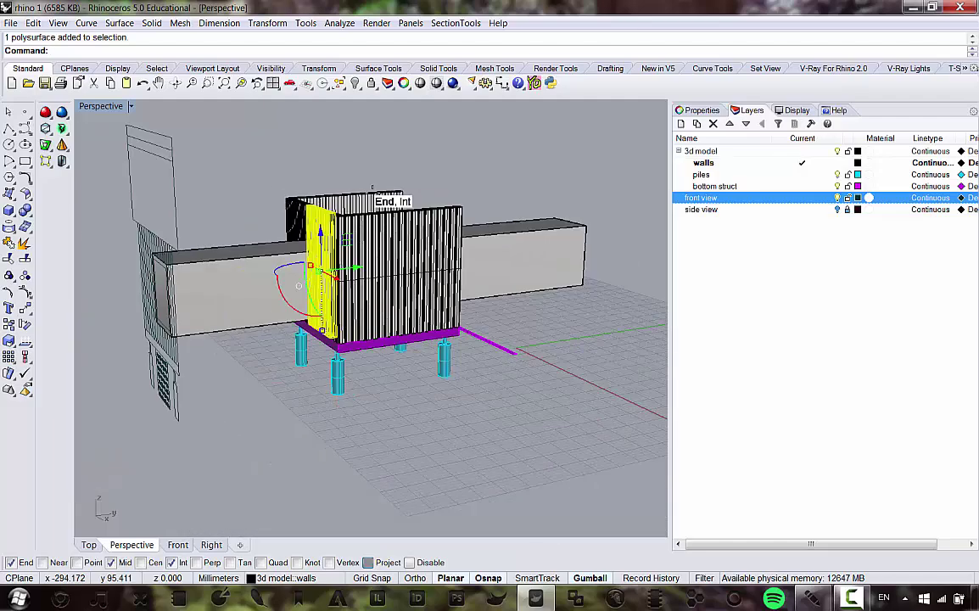
right_click_drag(365, 192, 406, 226)
scroll(309, 272, "up", 6)
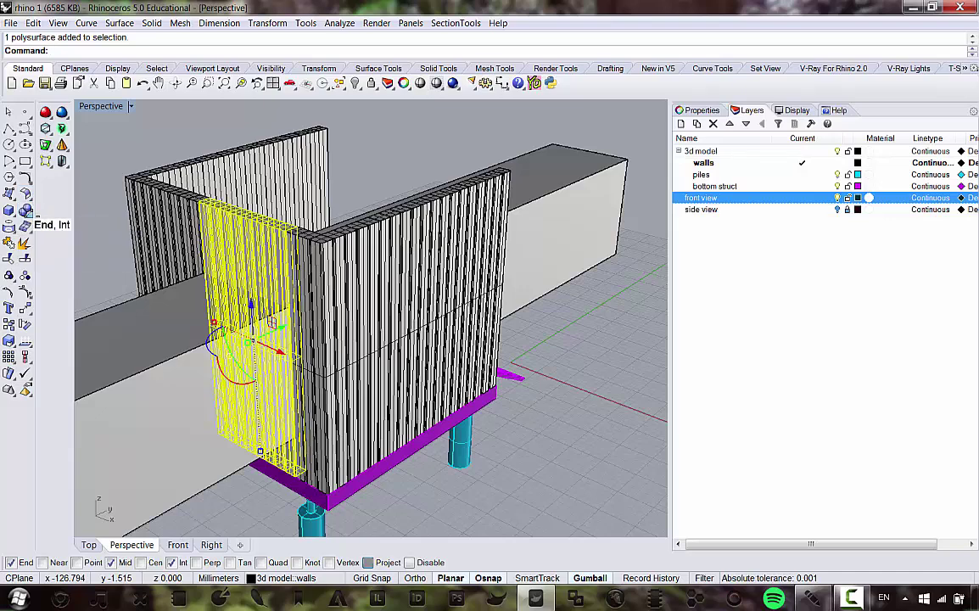
left_click(26, 212)
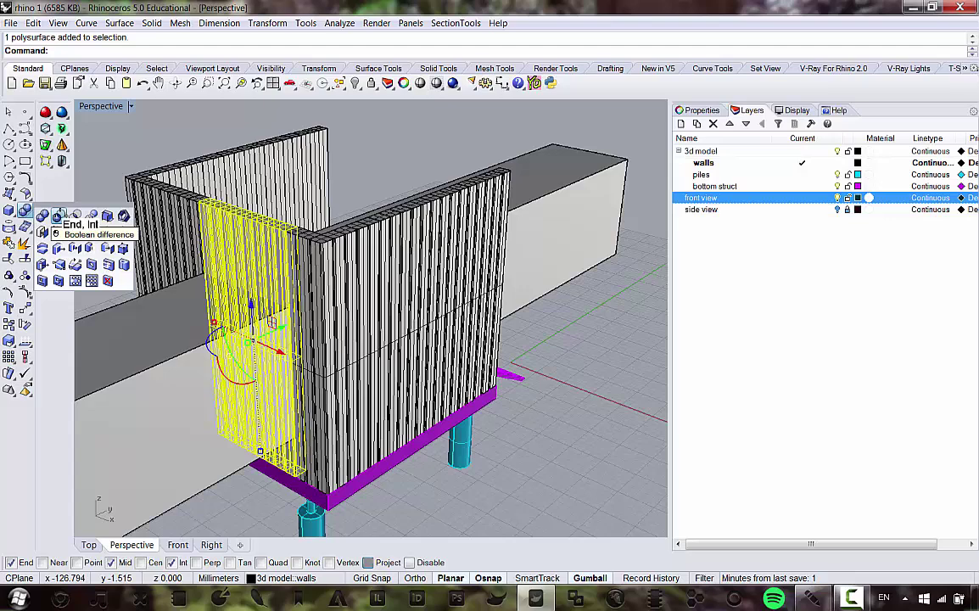
left_click(56, 215)
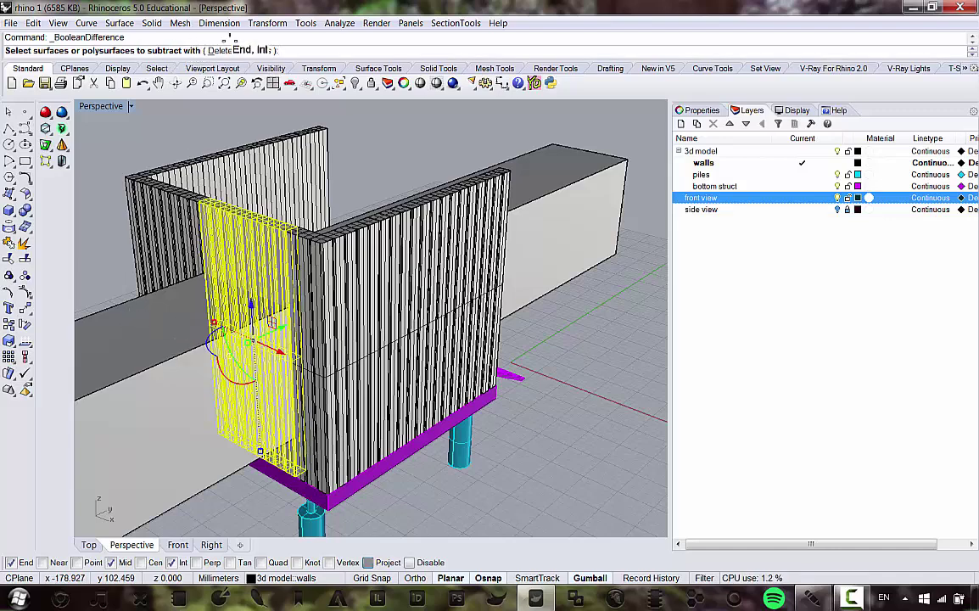
left_click(566, 186)
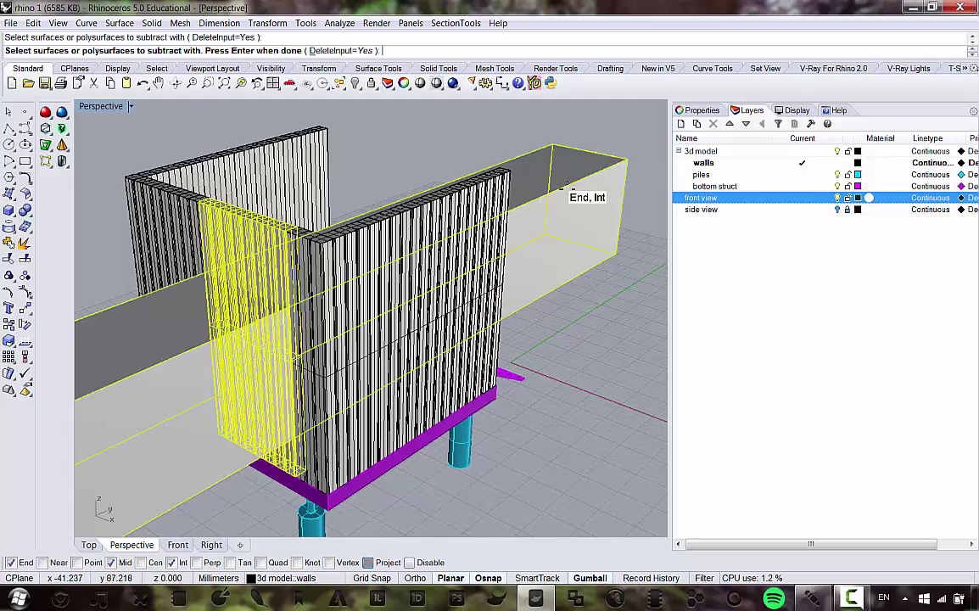
key("Return")
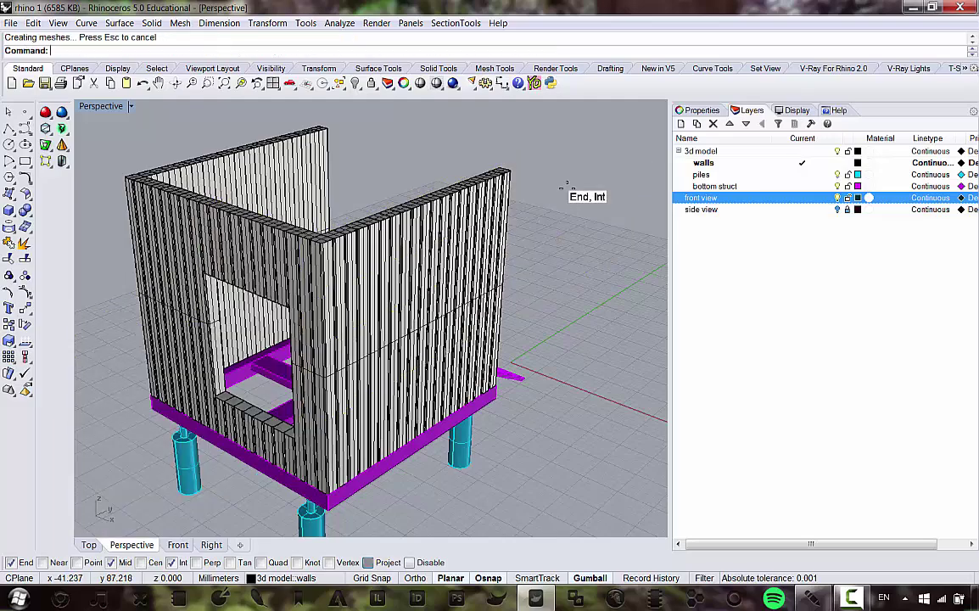
Step: Inspect the window opening in the front wall and the outline kept in the front view drawing
right_click_drag(262, 310, 334, 295)
scroll(303, 318, "up", 10)
scroll(310, 309, "down", 4)
scroll(319, 301, "down", 5)
scroll(336, 229, "up", 8)
right_click_drag(336, 233, 396, 306)
scroll(395, 287, "down", 5)
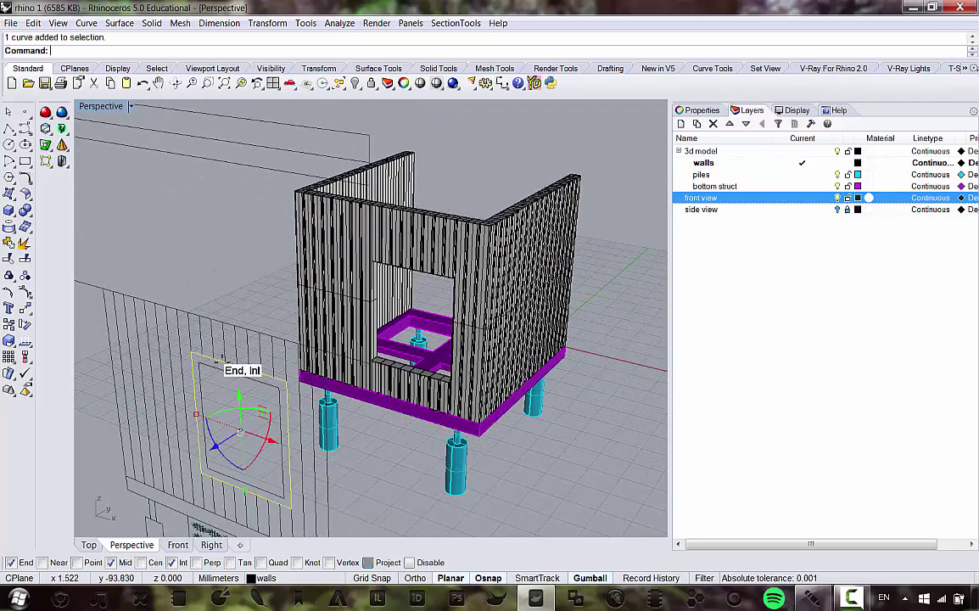
scroll(223, 359, "down", 5)
scroll(204, 278, "up", 4)
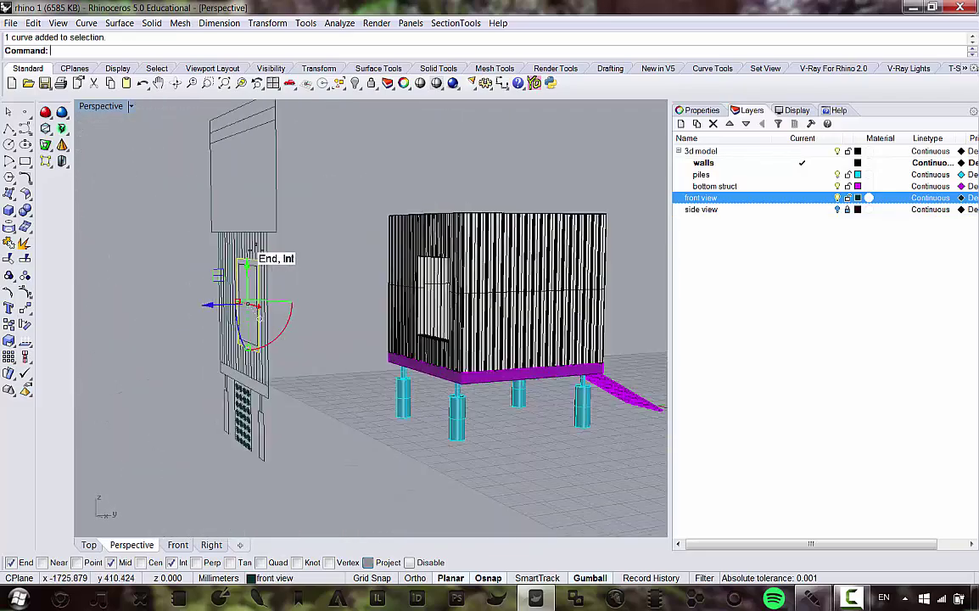
Step: Lock the front view layer so its drawing cannot be selected
scroll(260, 248, "down", 4)
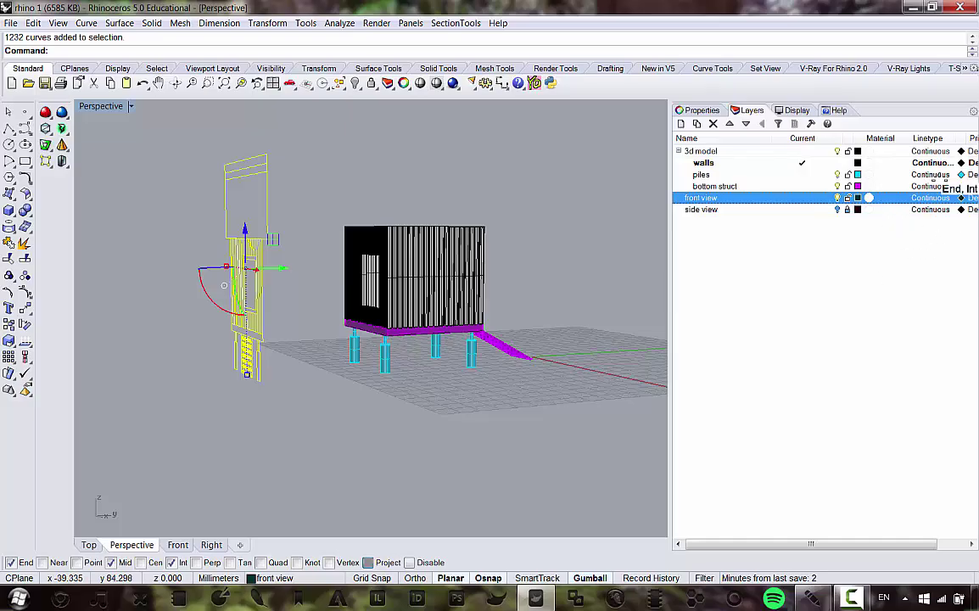
scroll(447, 356, "up", 10)
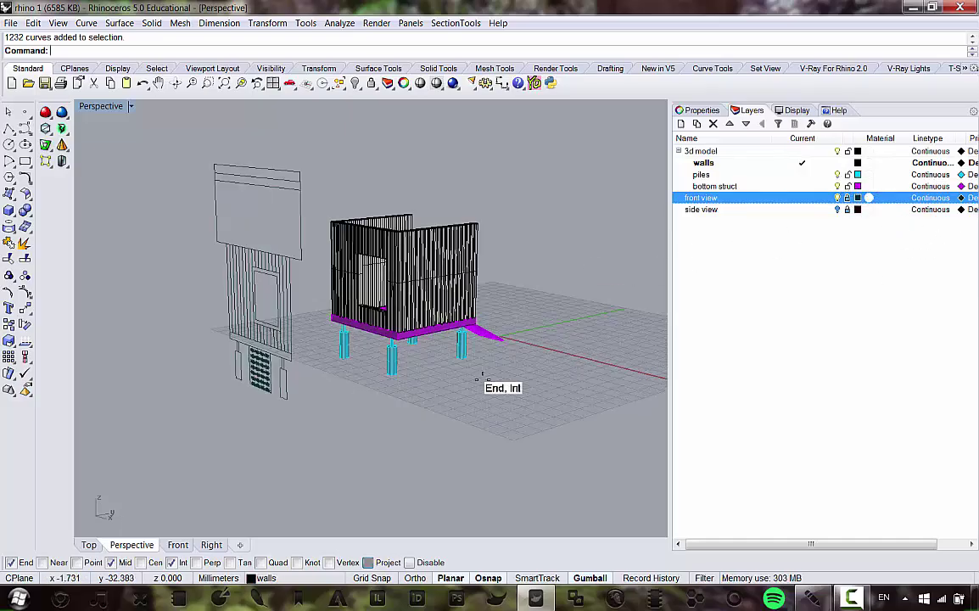
scroll(393, 375, "down", 3)
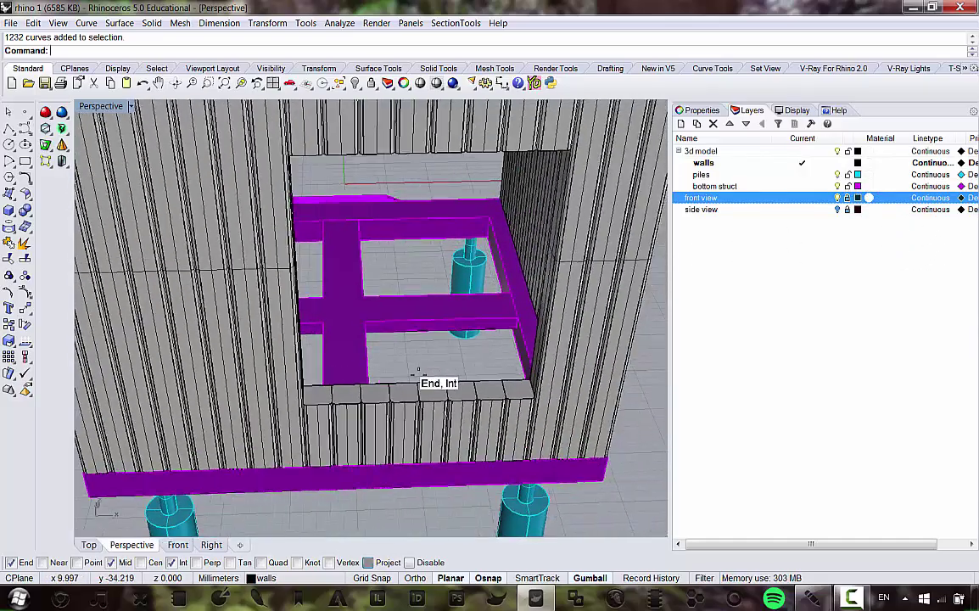
Step: Turn off Planar mode and Project snapping, and start a polyline at a lower corner of the window opening
right_click_drag(415, 371, 370, 368)
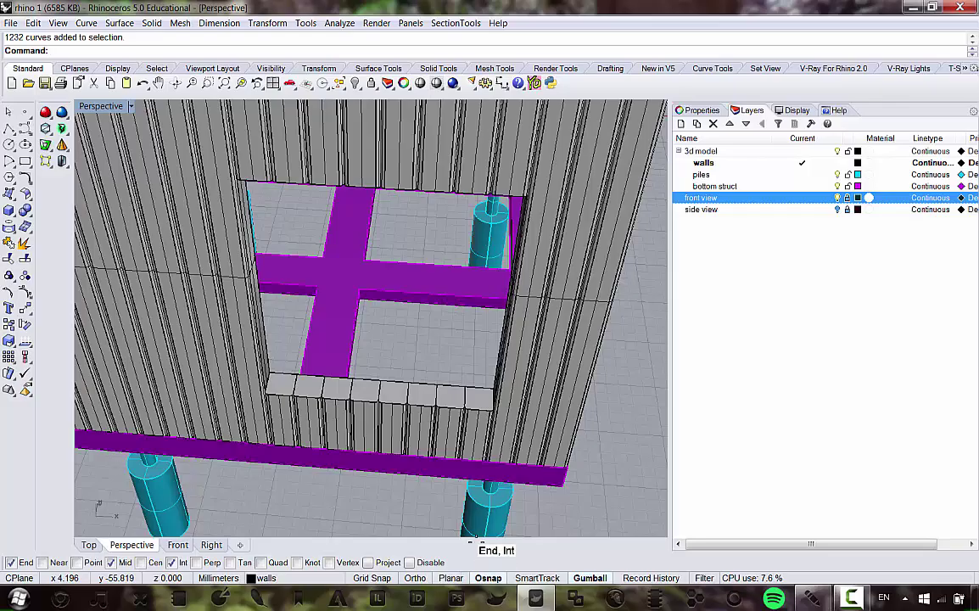
right_click_drag(375, 392, 357, 334)
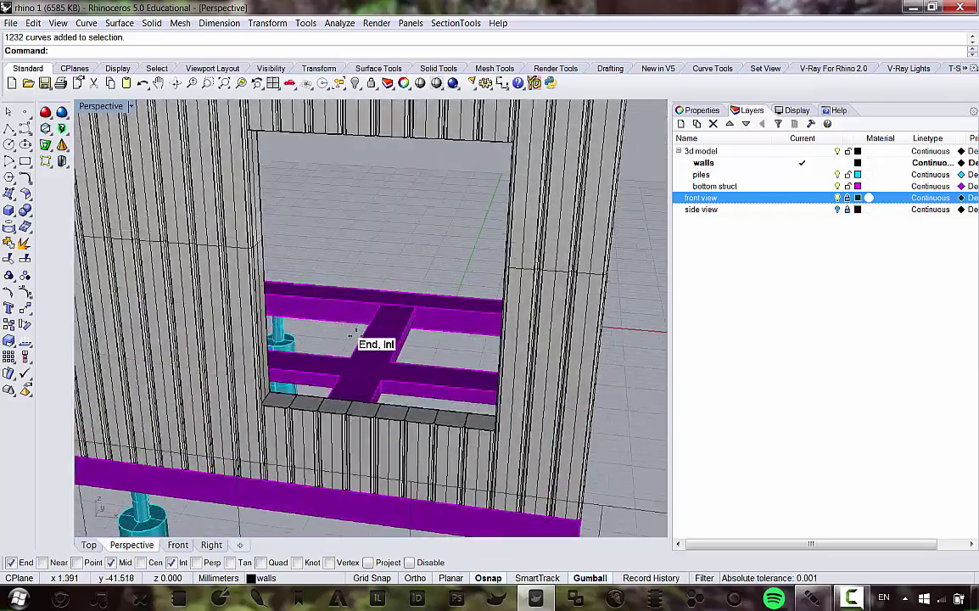
scroll(354, 334, "up", 3)
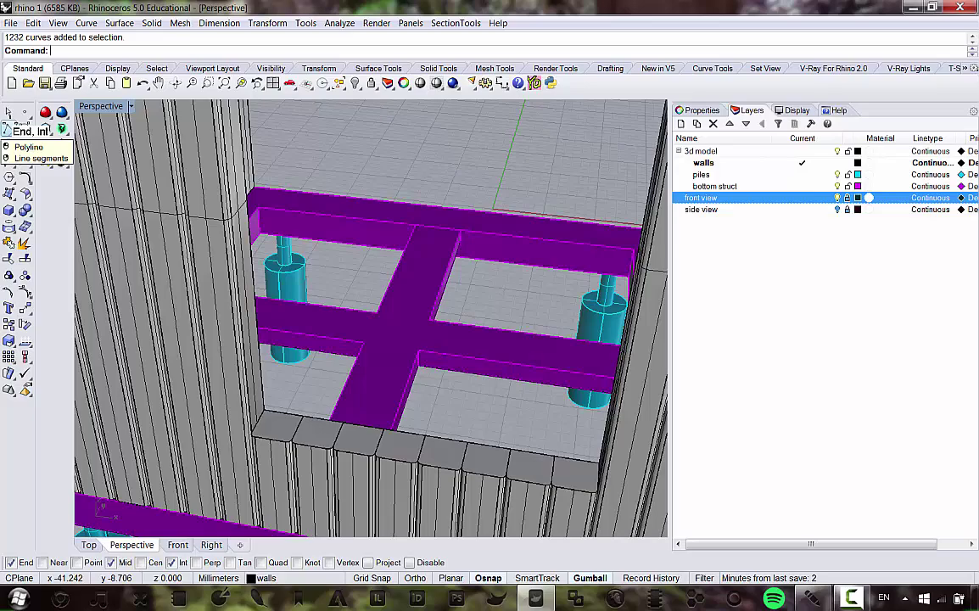
left_click(9, 128)
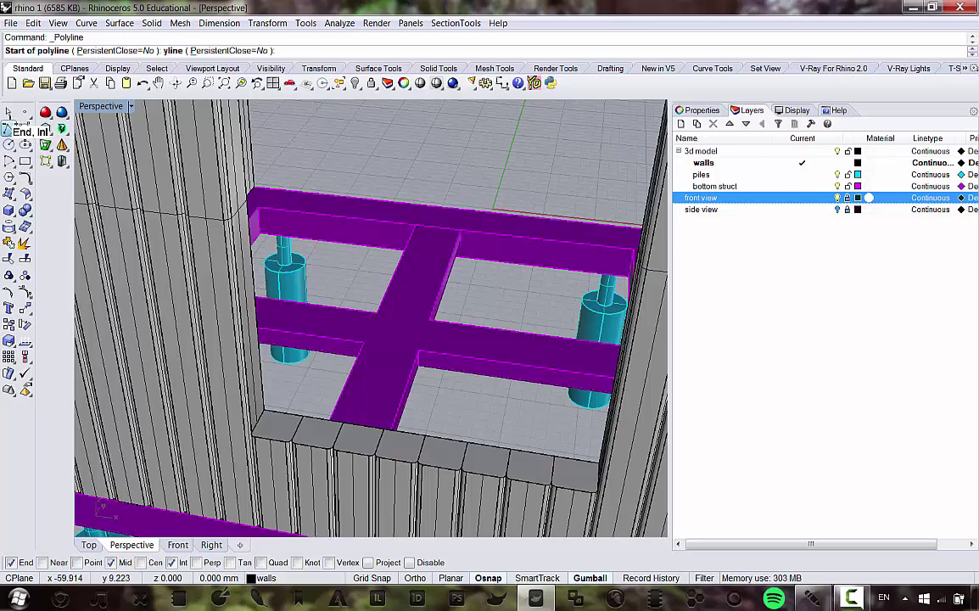
left_click(271, 387)
scroll(280, 385, "down", 5)
right_click_drag(280, 384, 288, 405)
scroll(416, 375, "up", 5)
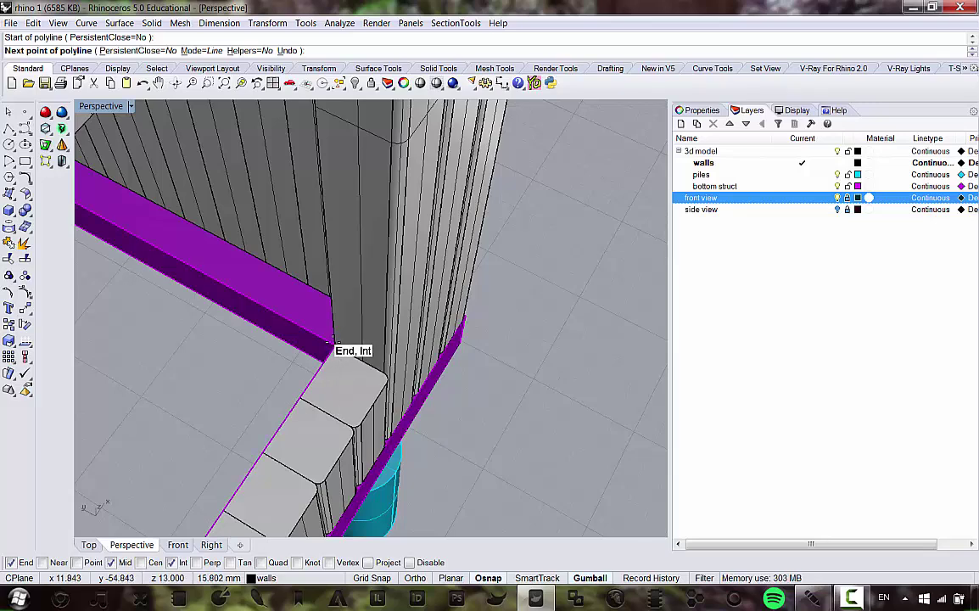
Step: Undo the misplaced polyline point and set the second point on the opposite lower inner corner of the window opening
left_click(329, 345)
right_click_drag(329, 345, 309, 378)
key("ctrl+z")
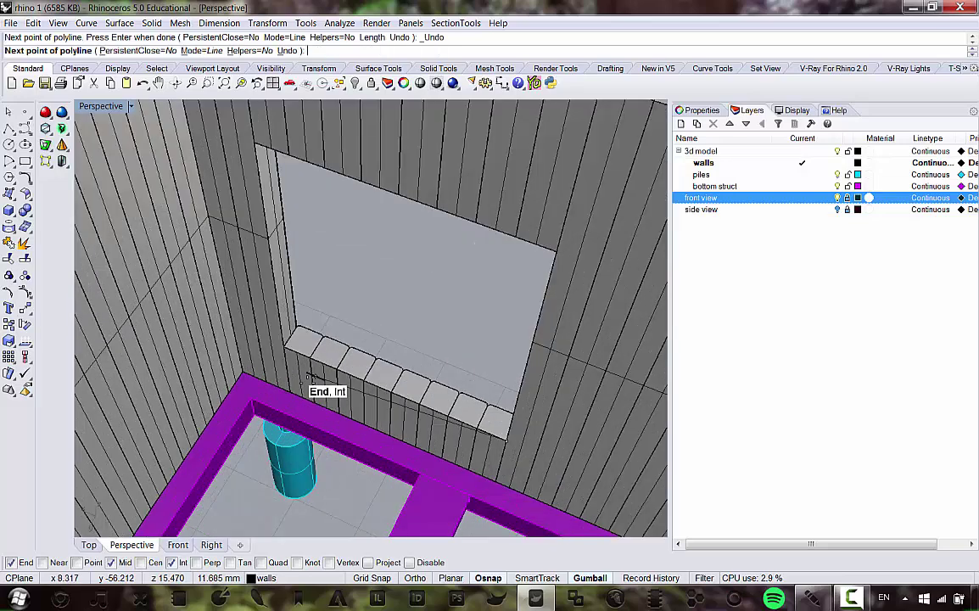
scroll(309, 377, "up", 4)
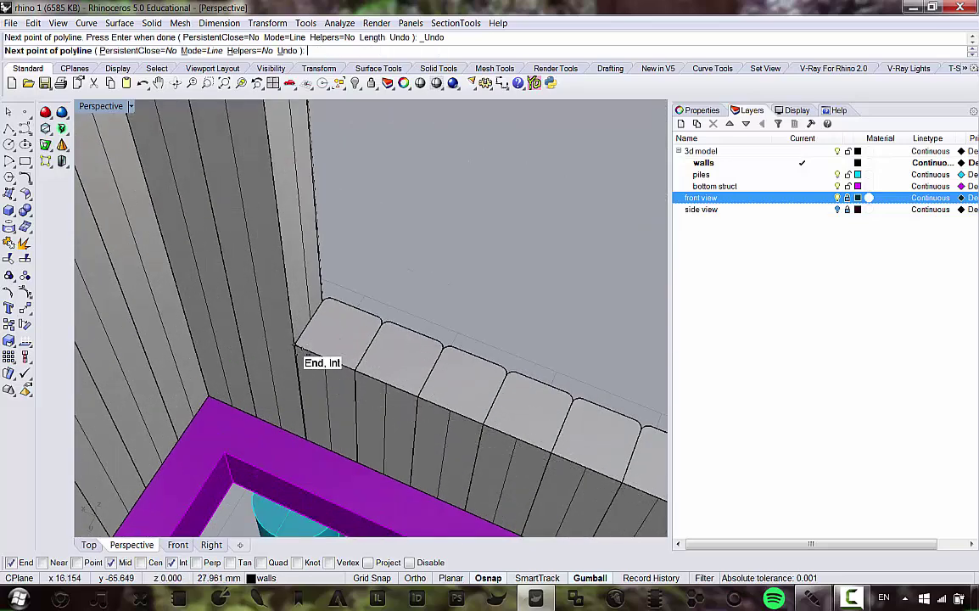
right_click_drag(299, 355, 387, 356)
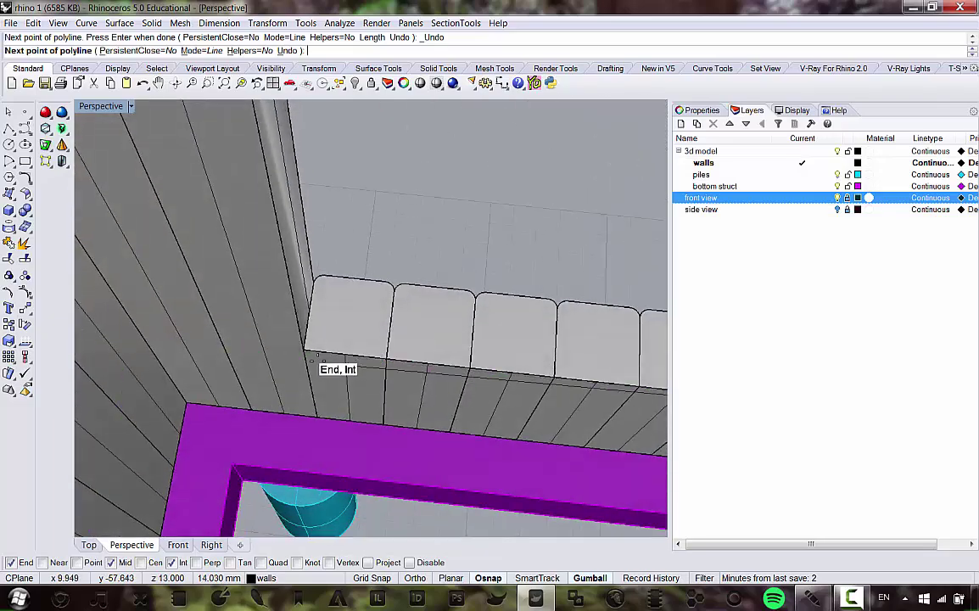
left_click(303, 350)
Step: Continue the polyline through the remaining inner corners of the window opening, close it at its start point and finish it
scroll(306, 374, "down", 8)
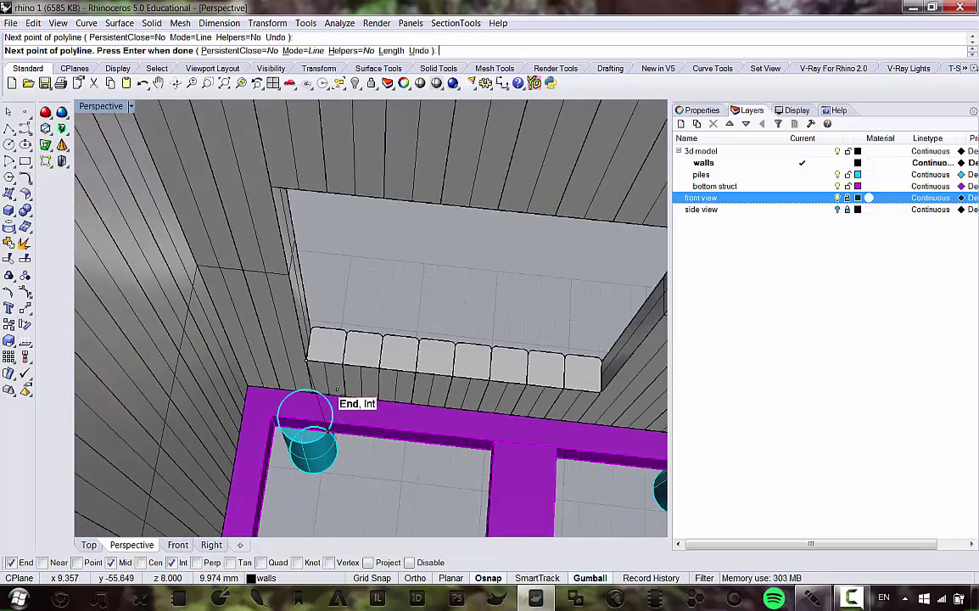
scroll(319, 237, "up", 10)
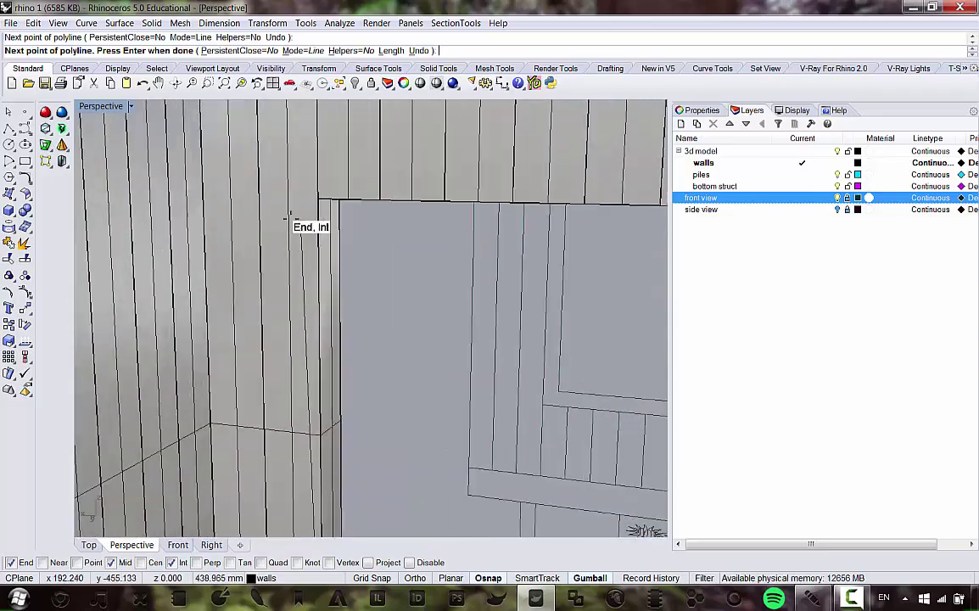
left_click(304, 201)
scroll(323, 281, "down", 6)
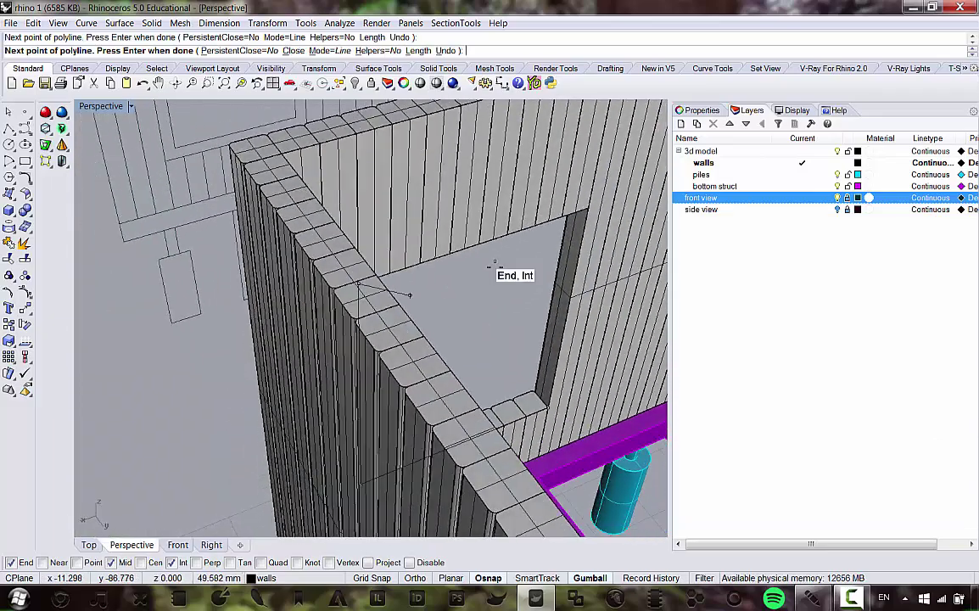
scroll(508, 275, "up", 10)
left_click(571, 199)
scroll(316, 251, "down", 6)
scroll(510, 404, "up", 10)
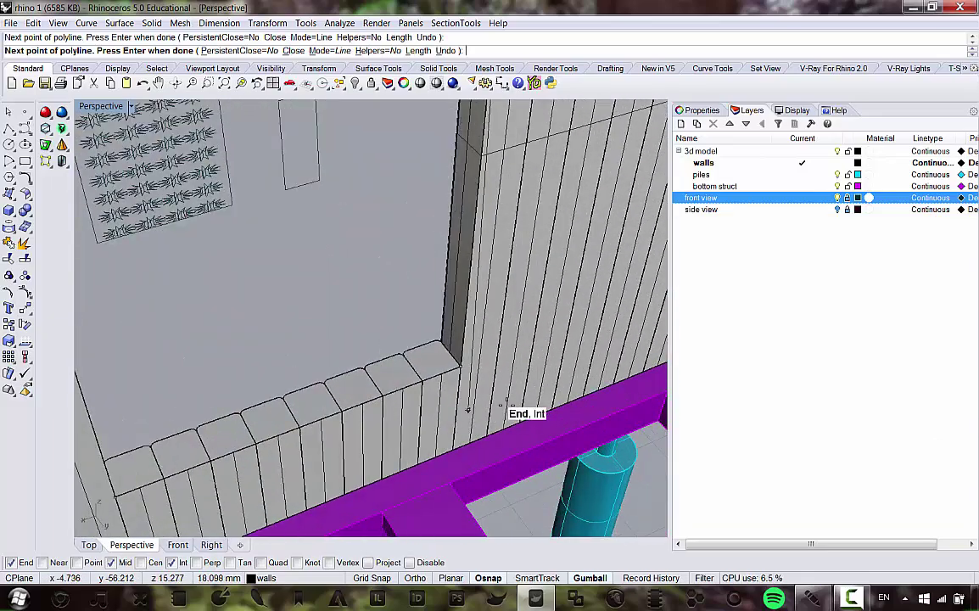
left_click(440, 355)
key("Return")
scroll(382, 377, "down", 8)
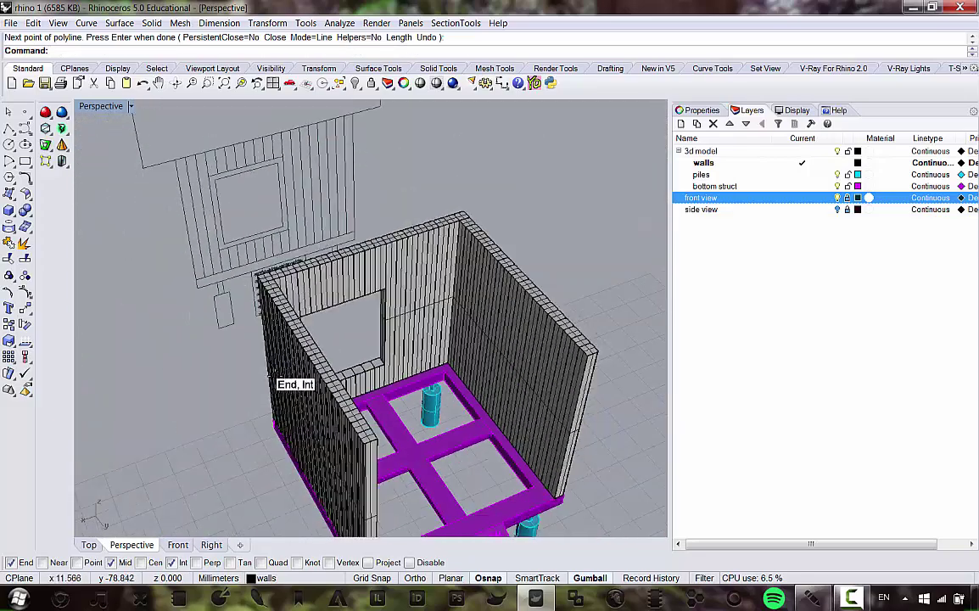
Step: Select the traced window outline and maximize the Front view around the window opening
scroll(378, 333, "up", 5)
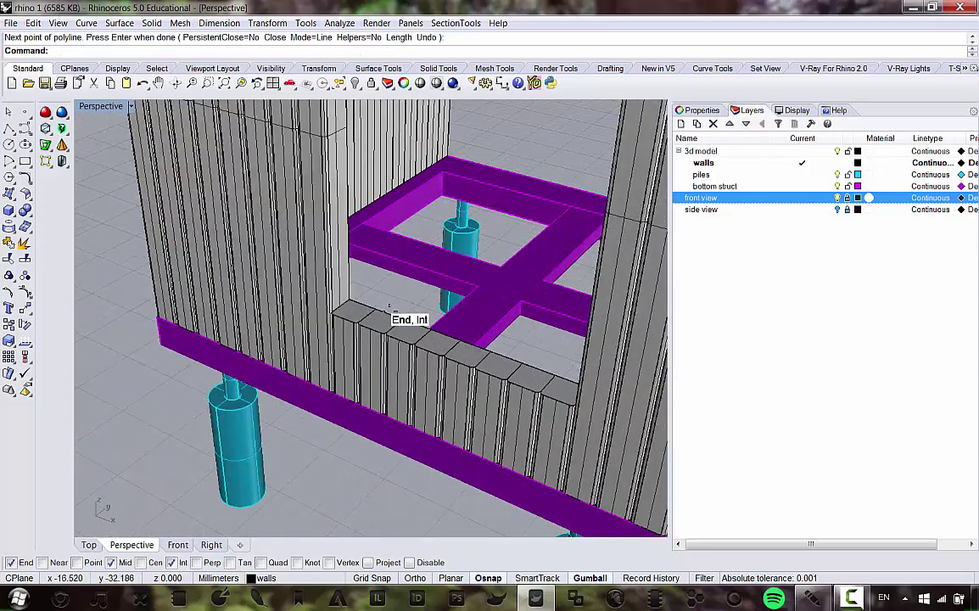
left_click(390, 310)
left_click(415, 354)
scroll(408, 389, "down", 8)
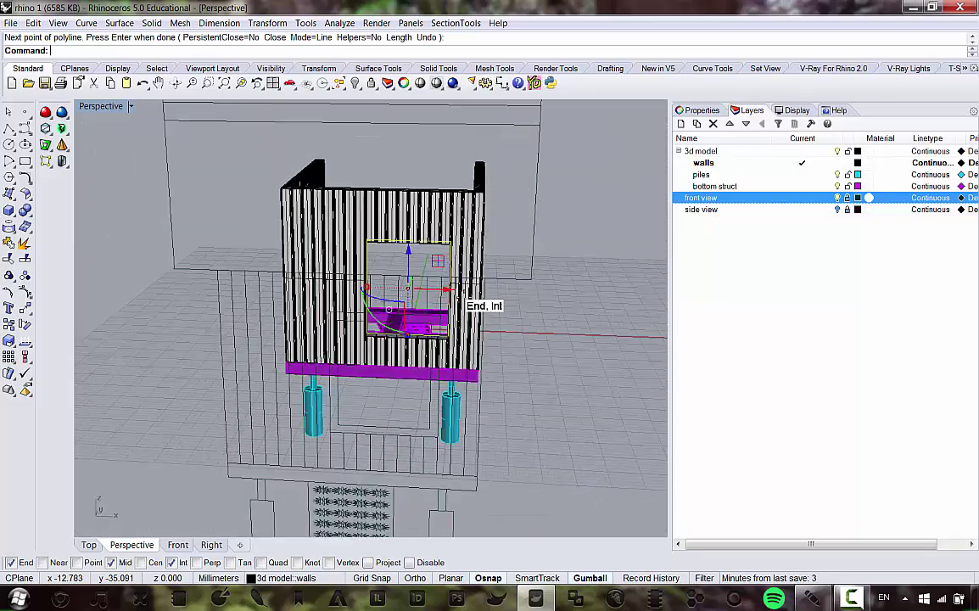
right_click_drag(462, 299, 410, 275)
double_click(108, 107)
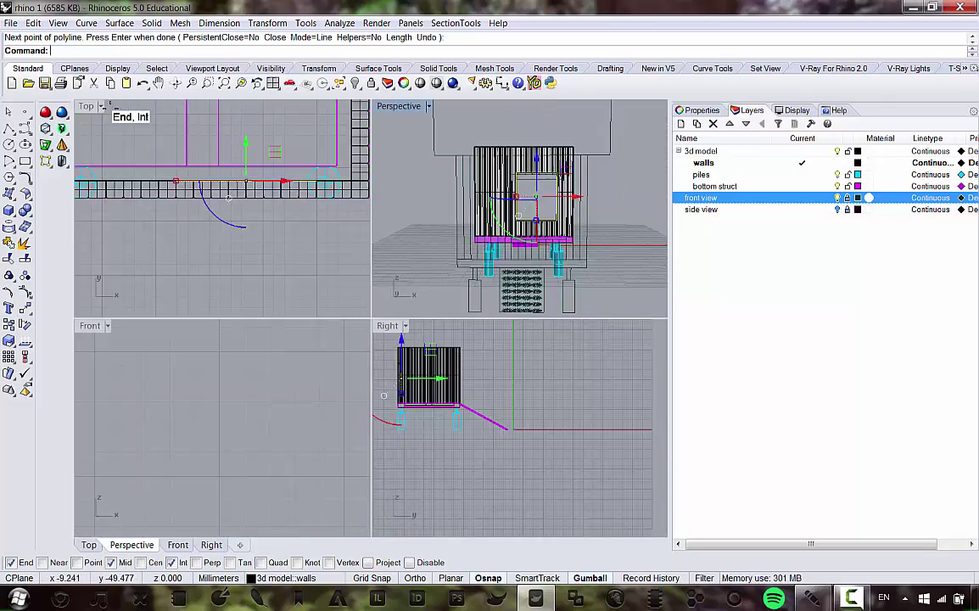
scroll(213, 407, "up", 10)
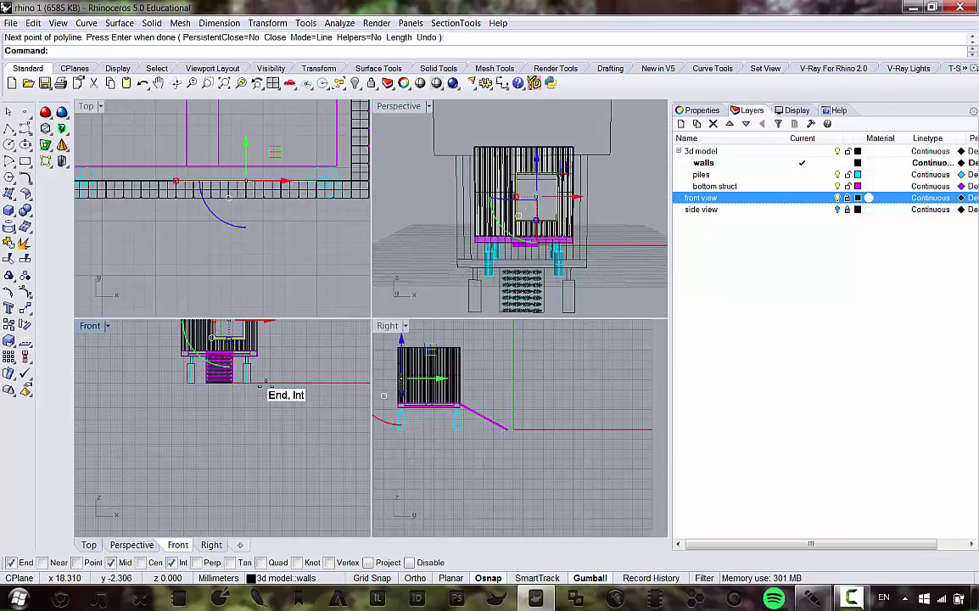
scroll(200, 372, "up", 3)
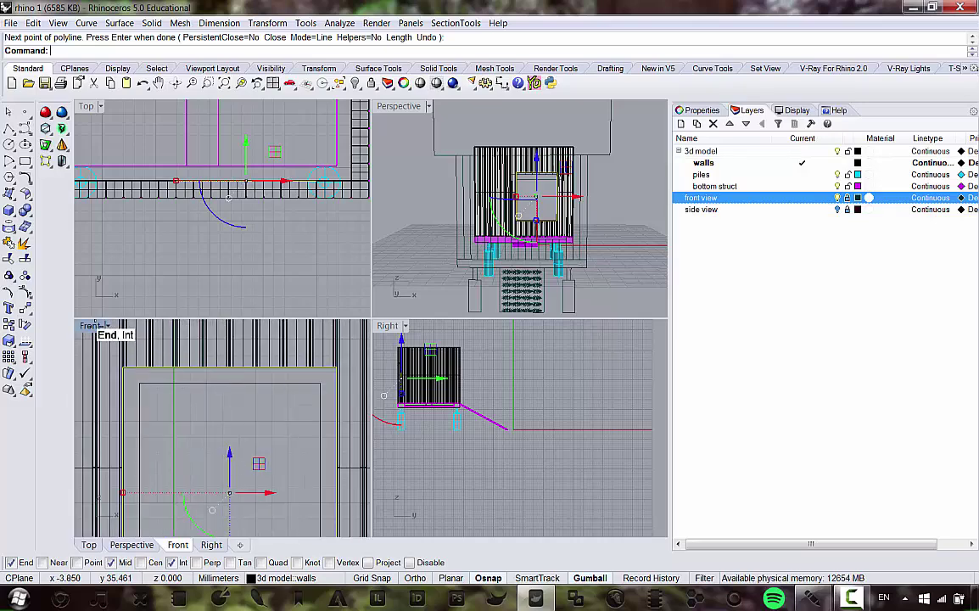
double_click(90, 326)
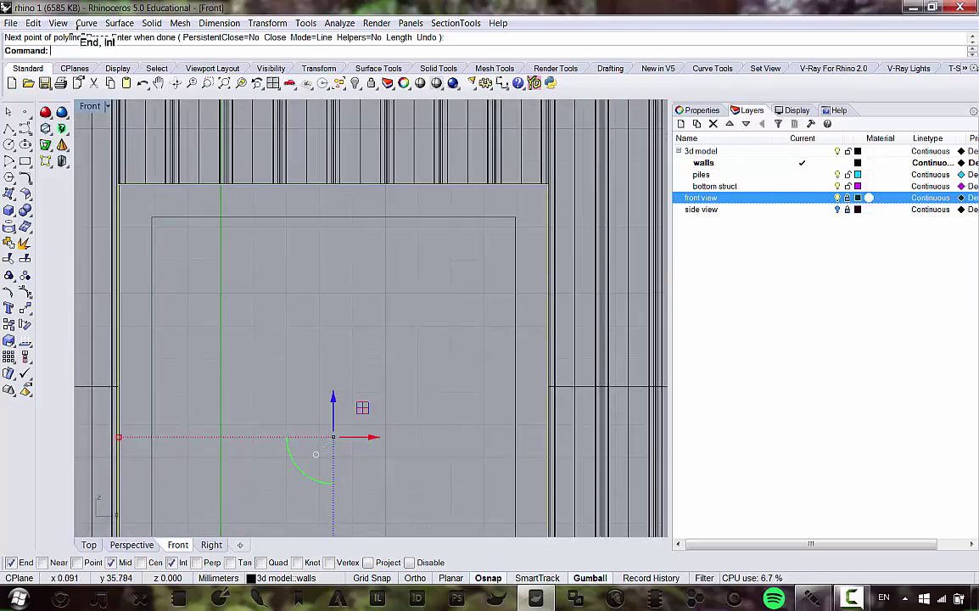
Step: Offset the outline inward by 1 mm, picking the distance from its upper edge to the inner frame line of the front view drawing
left_click(85, 23)
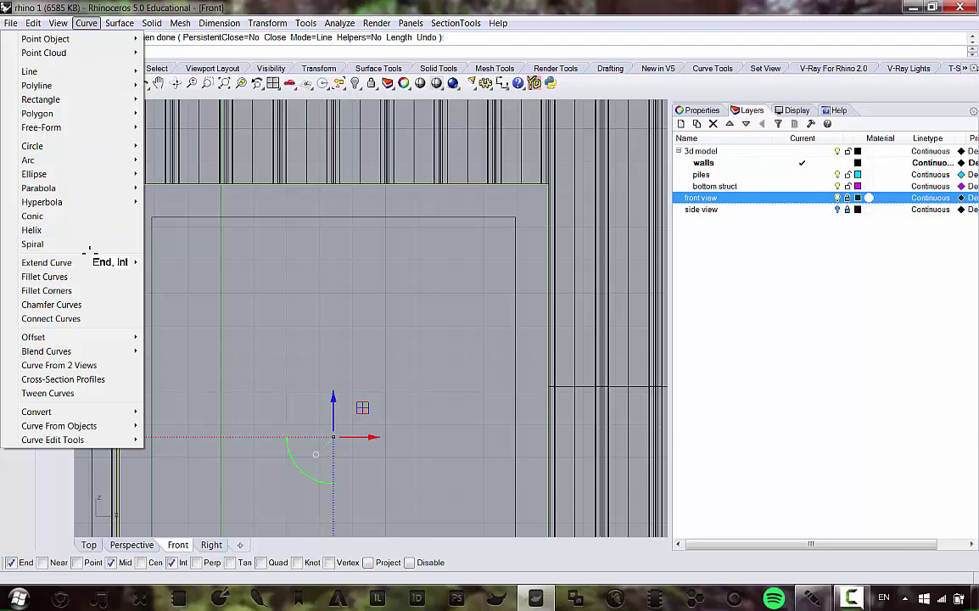
mouse_move(128, 336)
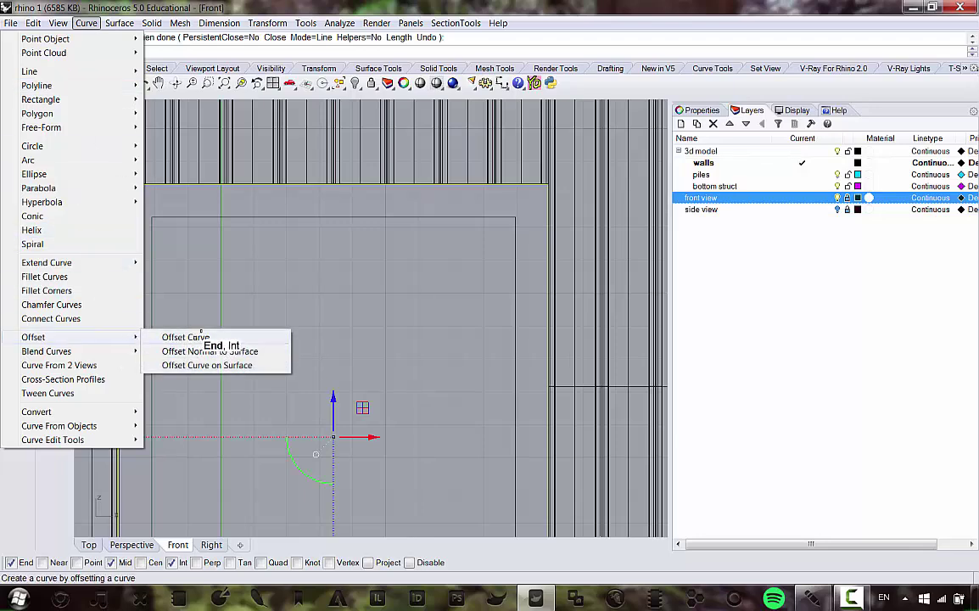
left_click(200, 336)
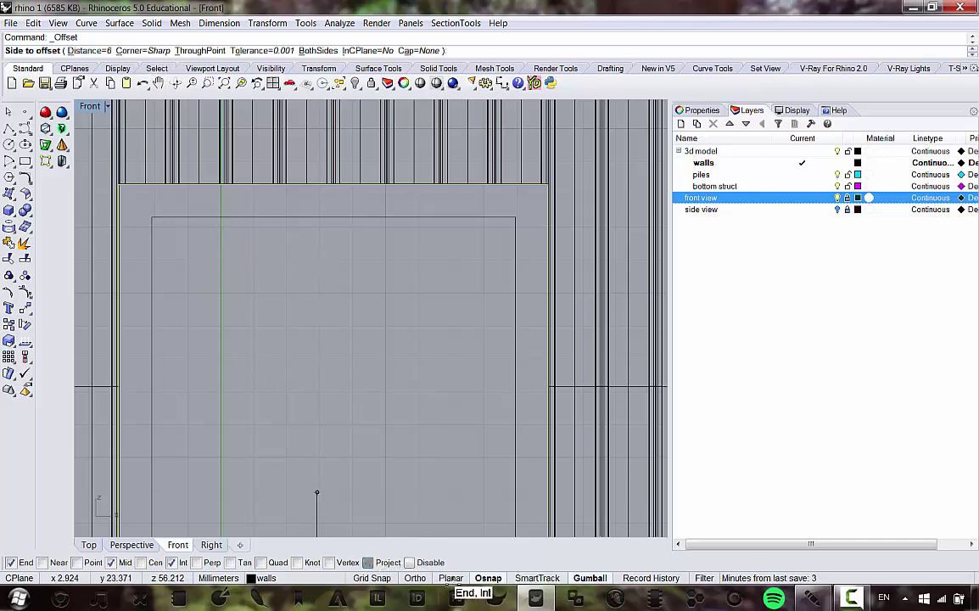
left_click(88, 51)
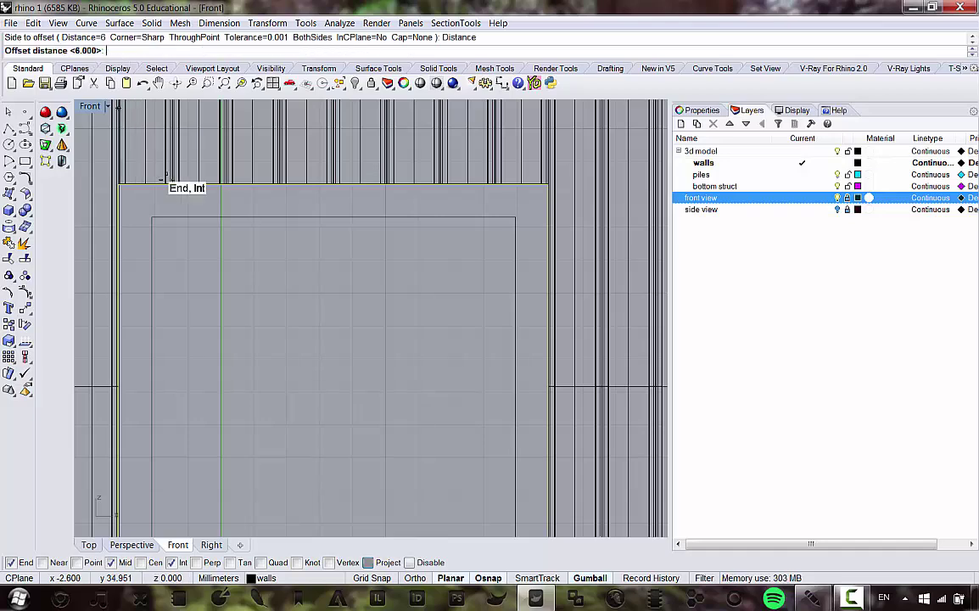
left_click(333, 185)
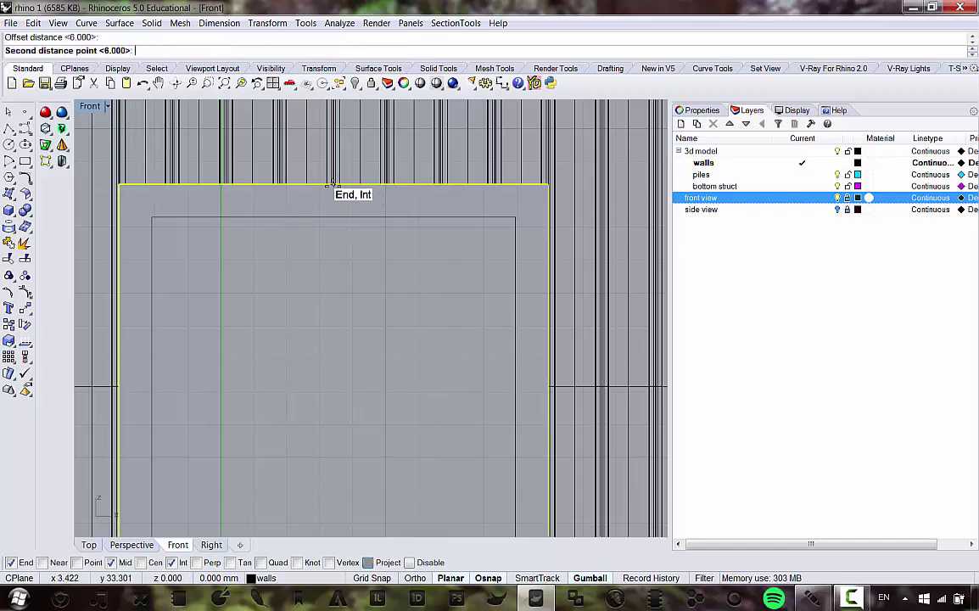
key("shift")
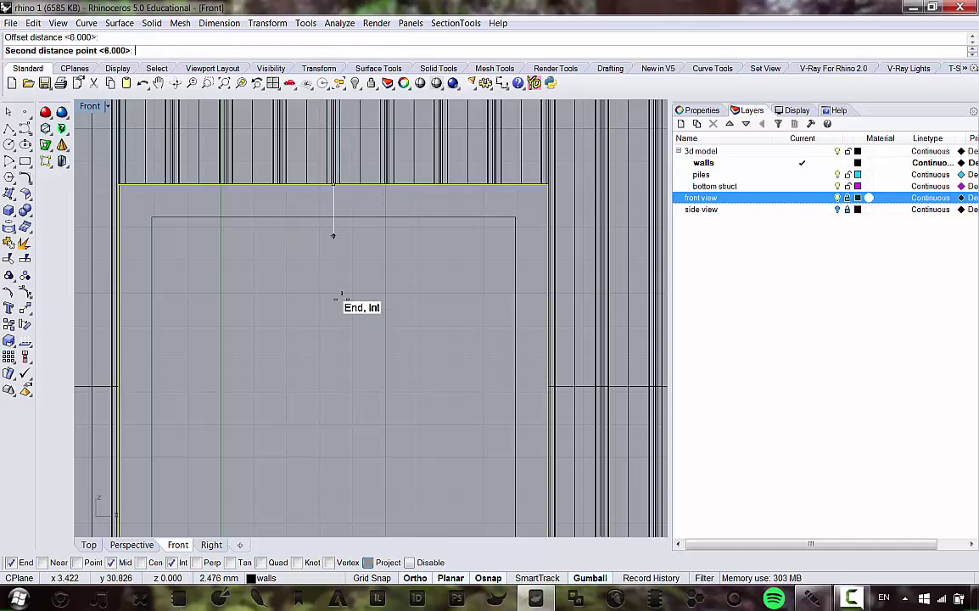
left_click(332, 219)
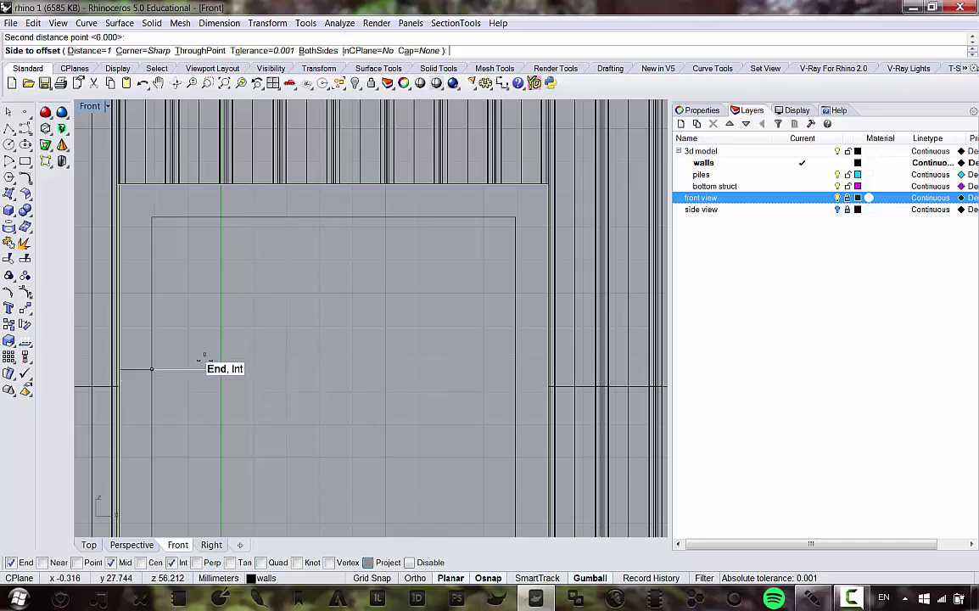
left_click(391, 311)
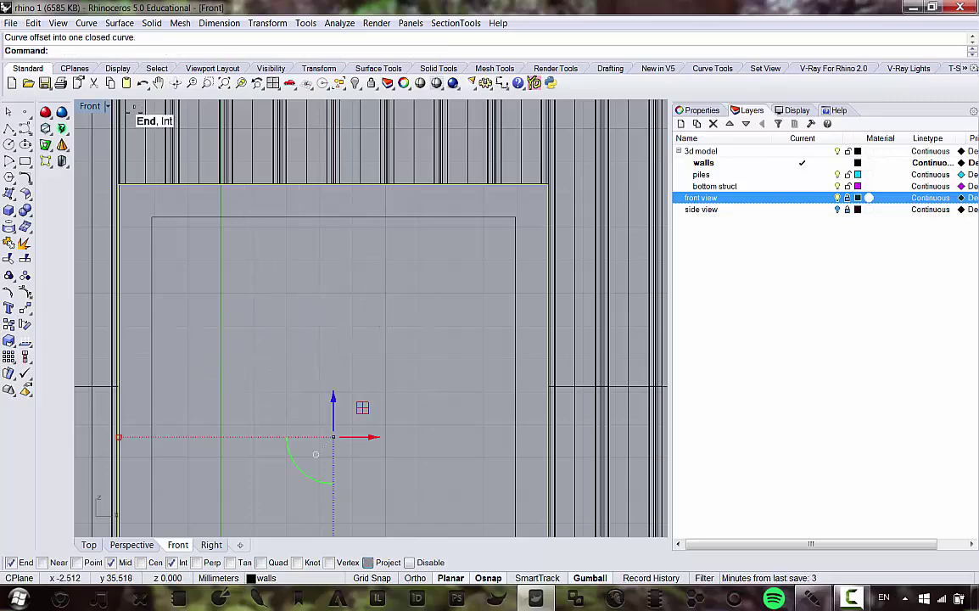
Step: Return to the maximized Perspective view and add the inner offset outline to the selection with the outer one
double_click(88, 105)
right_click_drag(552, 204, 404, 133)
left_click(573, 198, "shift")
double_click(395, 104)
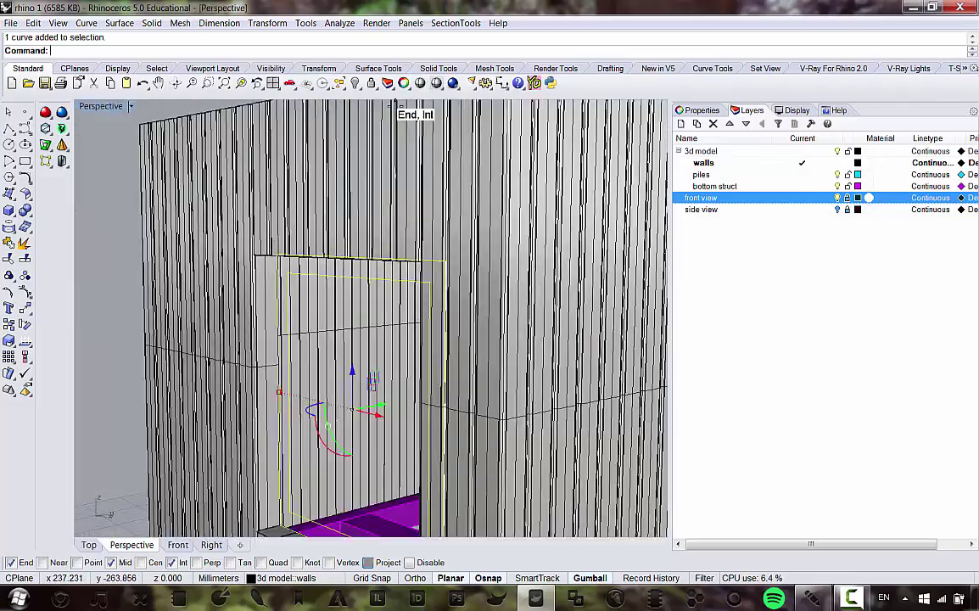
scroll(396, 104, "down", 7)
right_click_drag(444, 179, 412, 203)
scroll(349, 194, "up", 5)
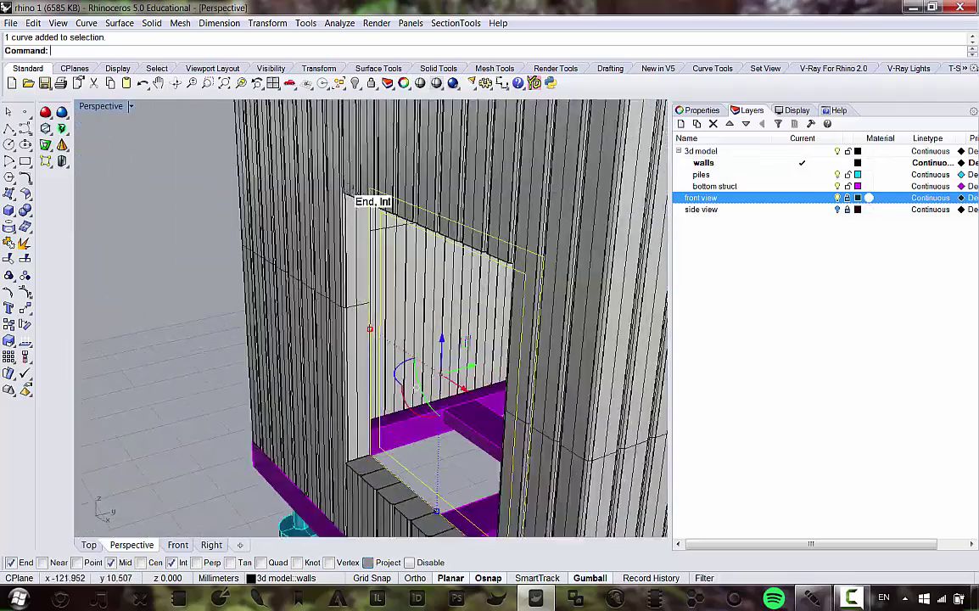
scroll(349, 194, "down", 7)
right_click_drag(350, 195, 309, 248)
right_click_drag(491, 183, 367, 449)
scroll(340, 229, "up", 7)
scroll(375, 450, "up", 3)
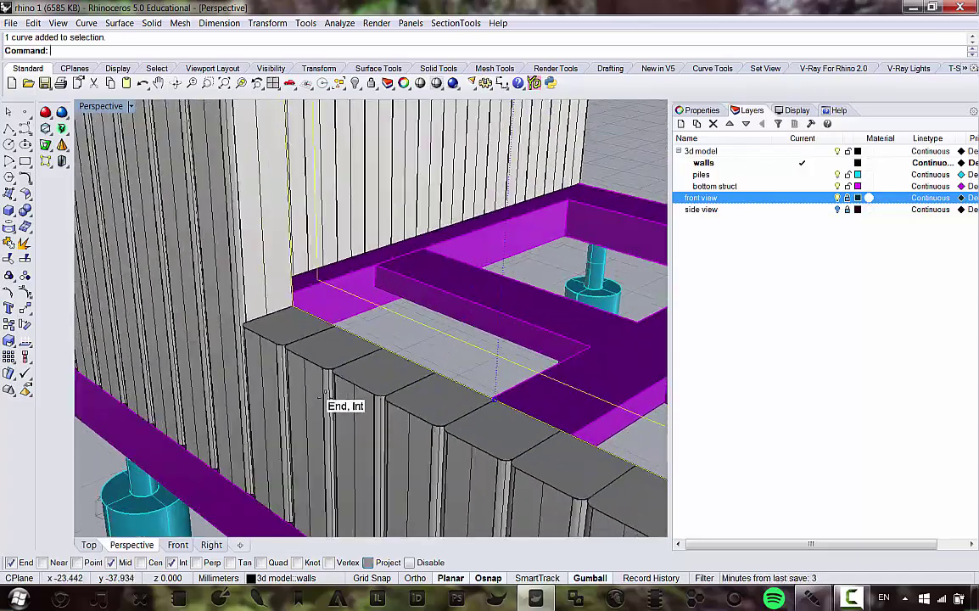
Step: Extrude both window outlines straight as a solid frame, up to the outer edge of the front wall planks
scroll(346, 404, "down", 3)
left_click(153, 23)
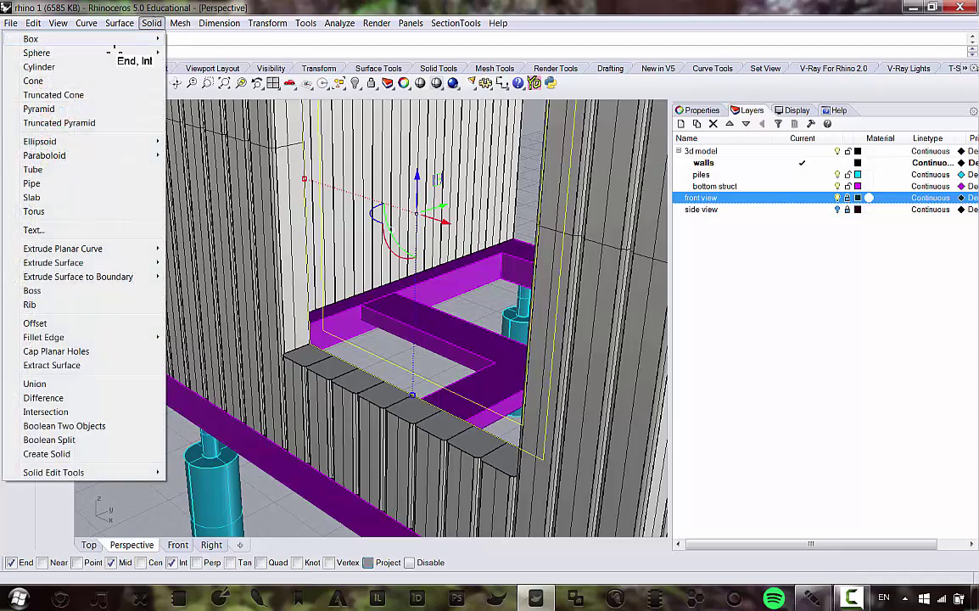
mouse_move(111, 248)
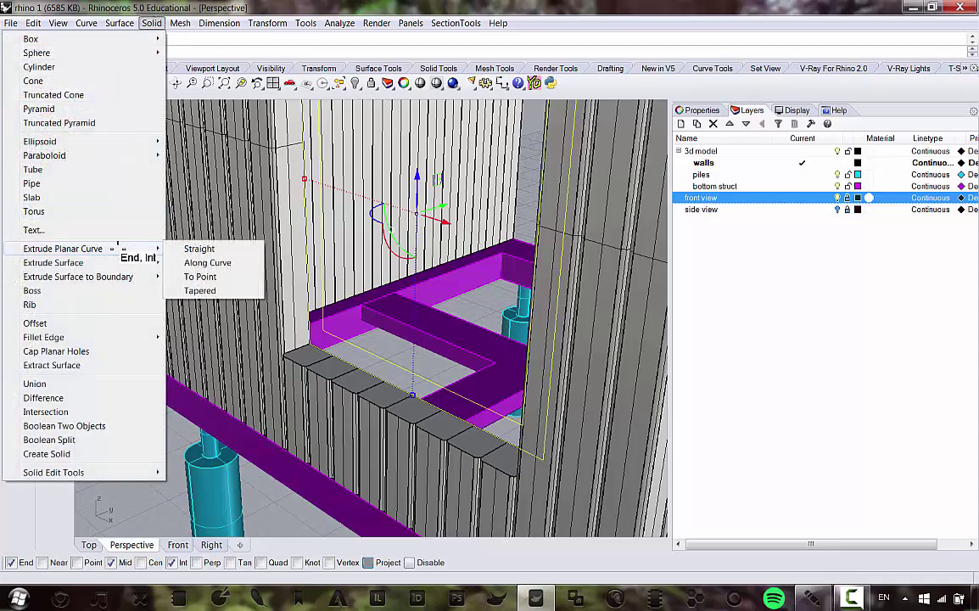
left_click(196, 251)
scroll(336, 367, "up", 5)
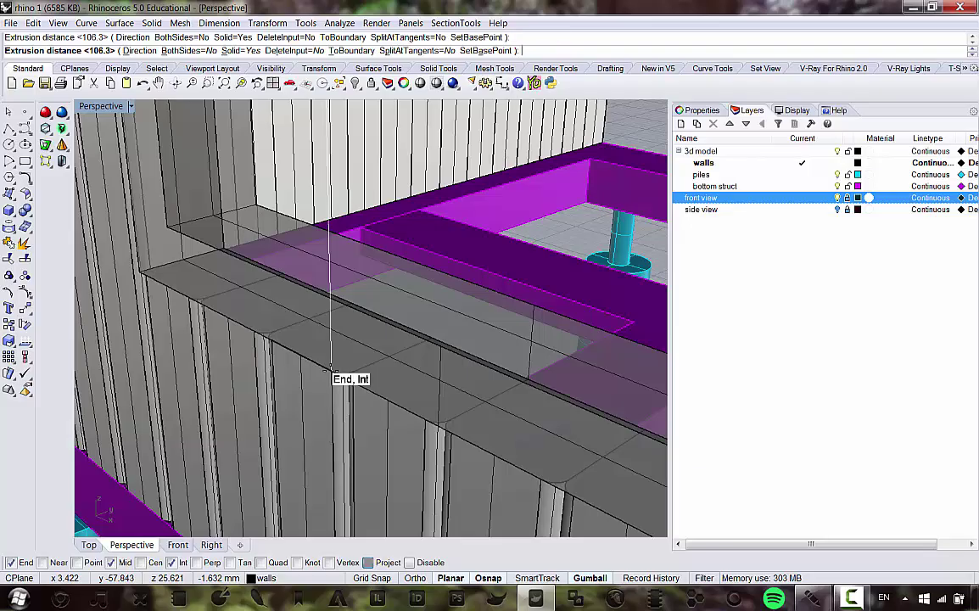
left_click(331, 370)
Step: Delete the two selected outline curves used for the window frame
scroll(331, 369, "down", 7)
right_click_drag(332, 368, 413, 297)
key("Delete")
Step: Examine the window frame in the plank wall and the whole house from inside and outside
scroll(424, 299, "down", 8)
scroll(422, 294, "up", 6)
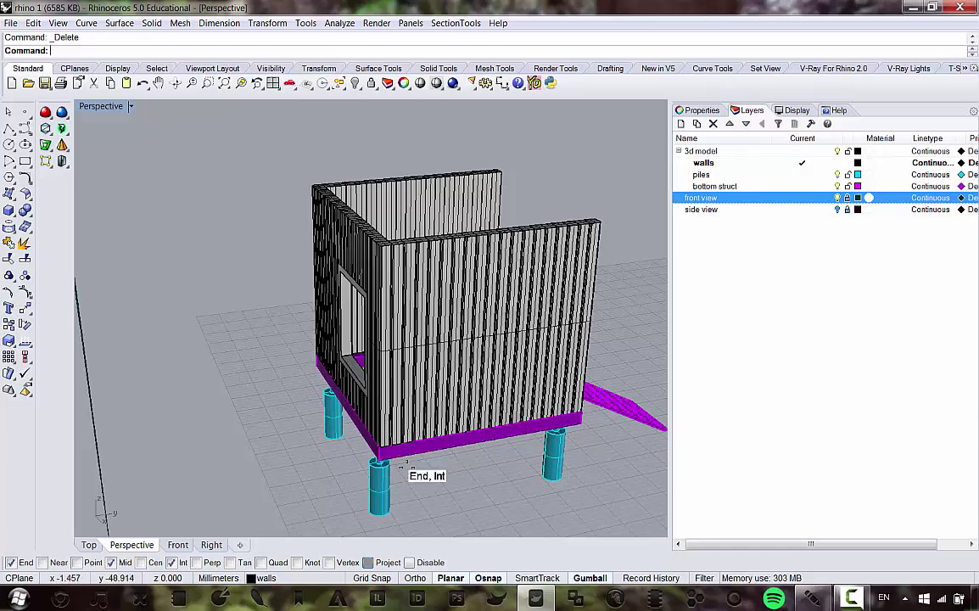
right_click_drag(534, 344, 424, 333)
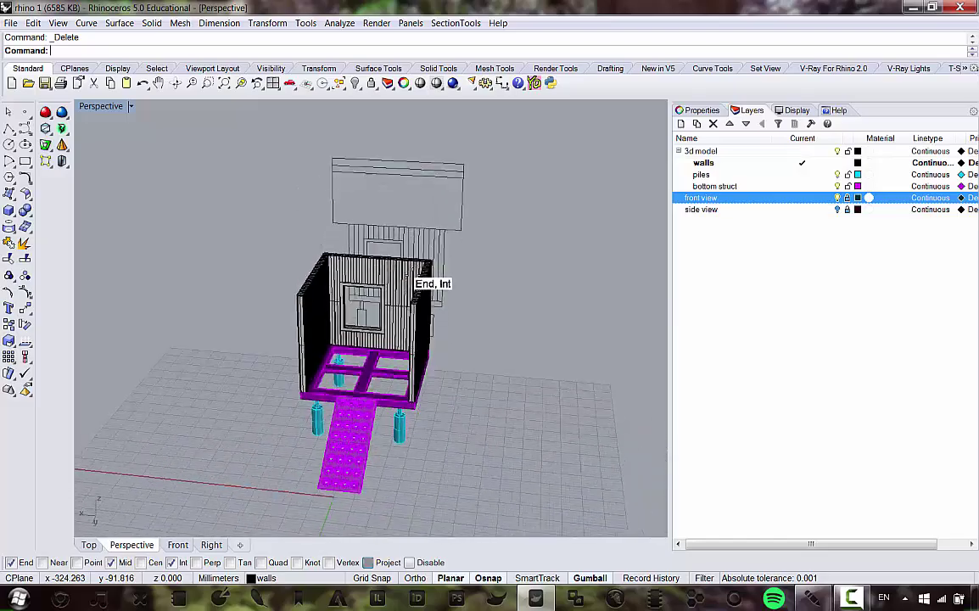
scroll(363, 336, "up", 6)
right_click_drag(407, 275, 424, 337)
scroll(370, 341, "down", 5)
scroll(396, 387, "up", 6)
scroll(413, 401, "down", 7)
scroll(365, 316, "up", 9)
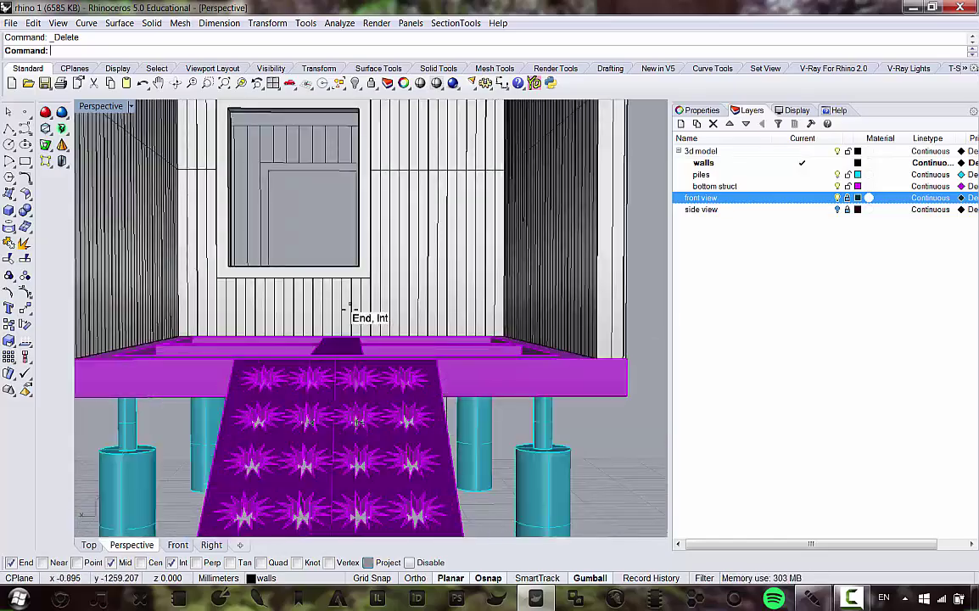
right_click_drag(346, 309, 304, 345)
scroll(352, 342, "down", 6)
scroll(357, 376, "up", 3)
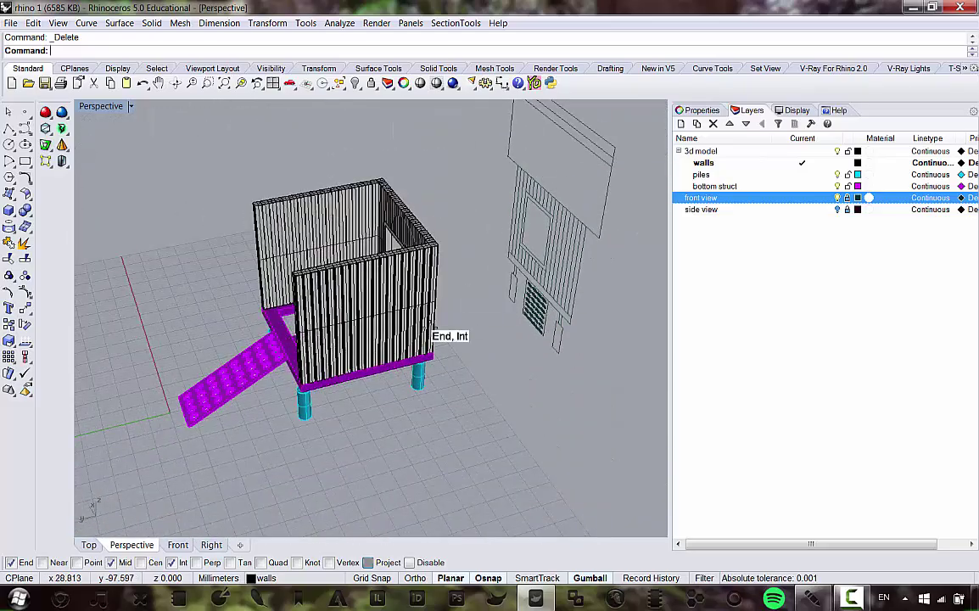
right_click_drag(432, 330, 349, 400)
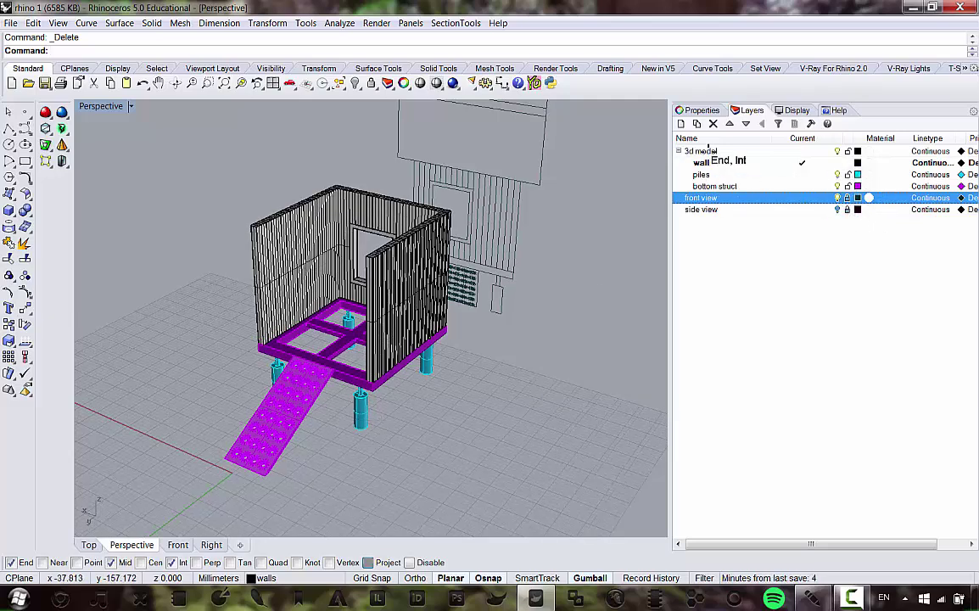
Step: Create a new sublayer named front wall under the 3d model layer
left_click(708, 151)
right_click(707, 152)
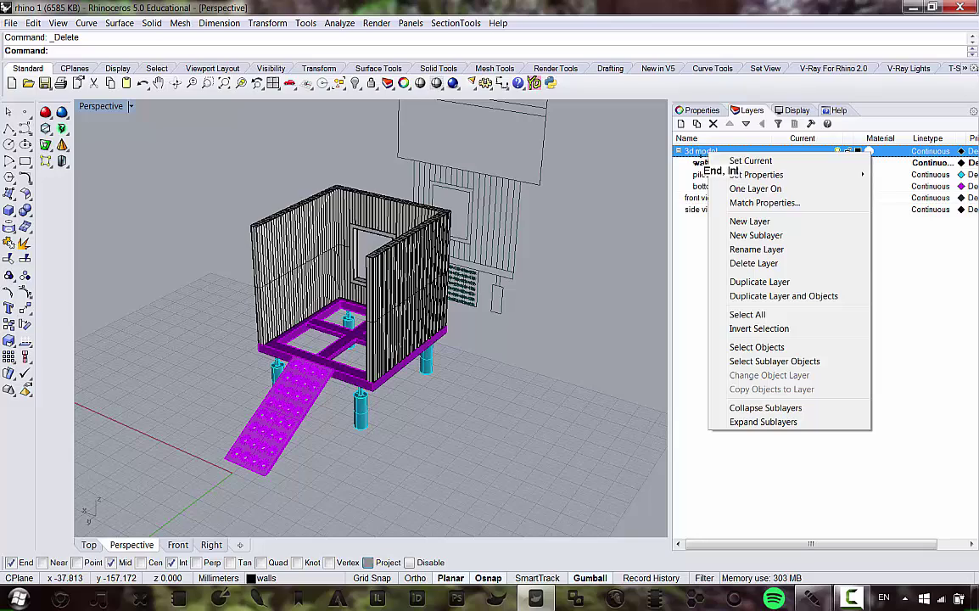
left_click(698, 162)
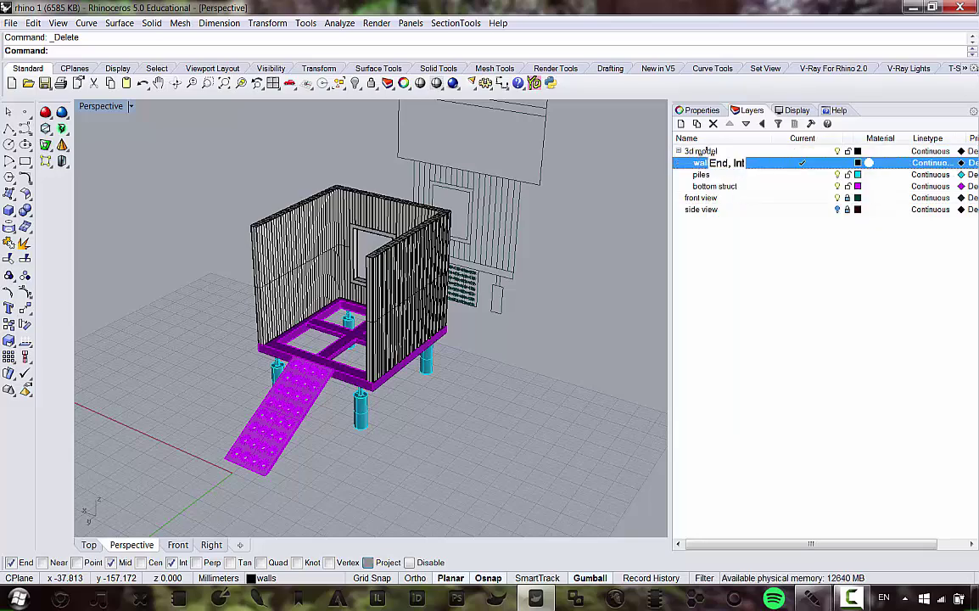
right_click(704, 151)
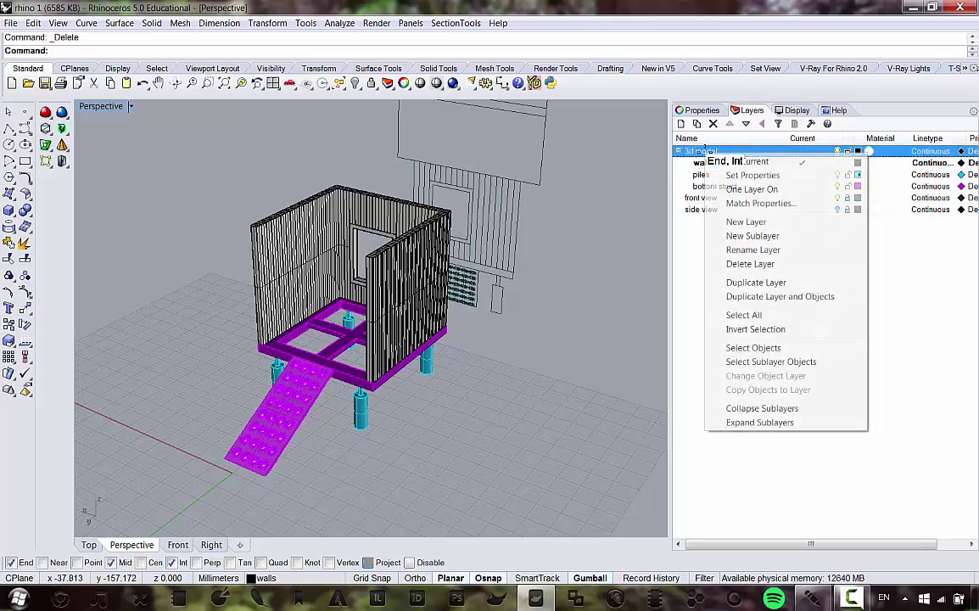
left_click(759, 223)
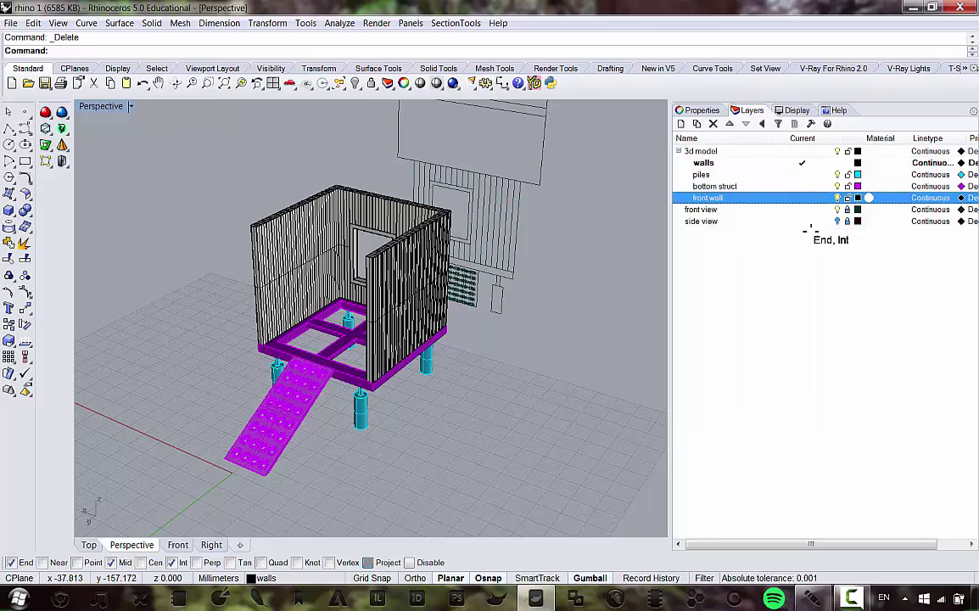
scroll(393, 312, "up", 10)
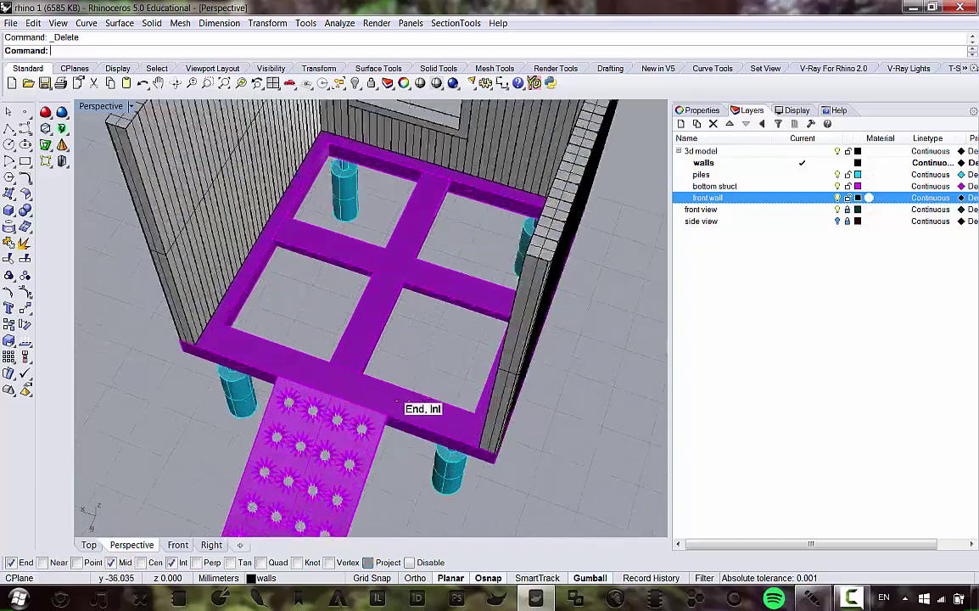
Step: Examine the open front of the house and the front floor beam between the side walls and the ramp
scroll(396, 400, "down", 9)
right_click_drag(417, 380, 367, 367)
scroll(362, 291, "up", 7)
scroll(406, 293, "down", 8)
scroll(443, 334, "up", 6)
scroll(434, 290, "down", 7)
scroll(396, 339, "up", 7)
scroll(414, 343, "down", 7)
scroll(429, 305, "up", 8)
scroll(392, 384, "up", 5)
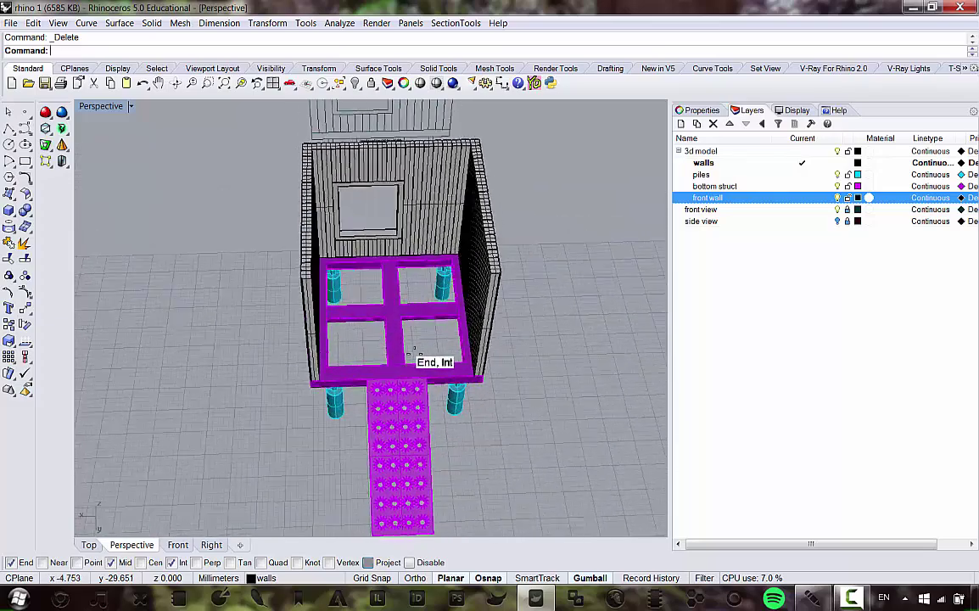
scroll(365, 361, "down", 5)
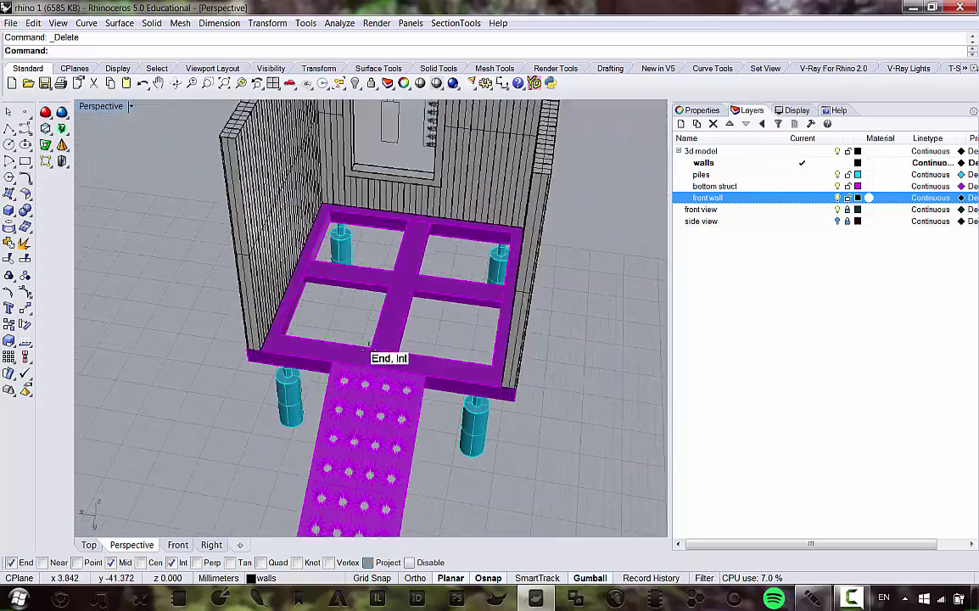
left_click(267, 23)
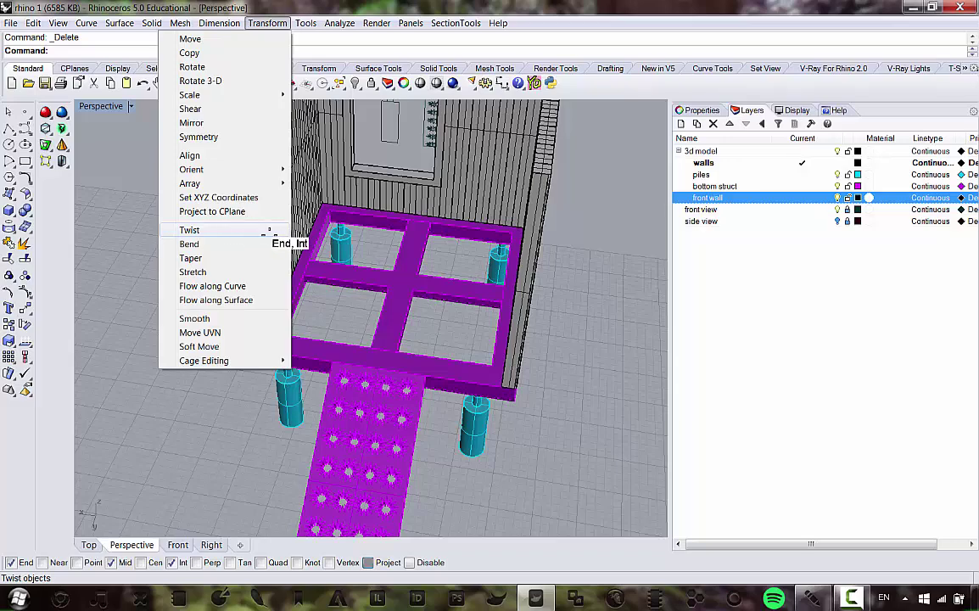
mouse_move(157, 20)
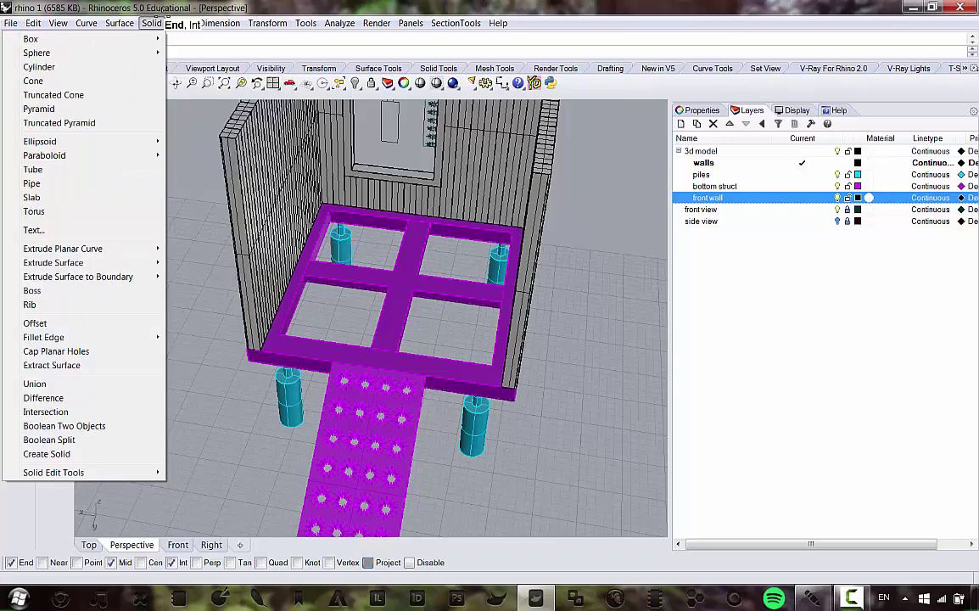
right_click_drag(156, 431, 158, 447)
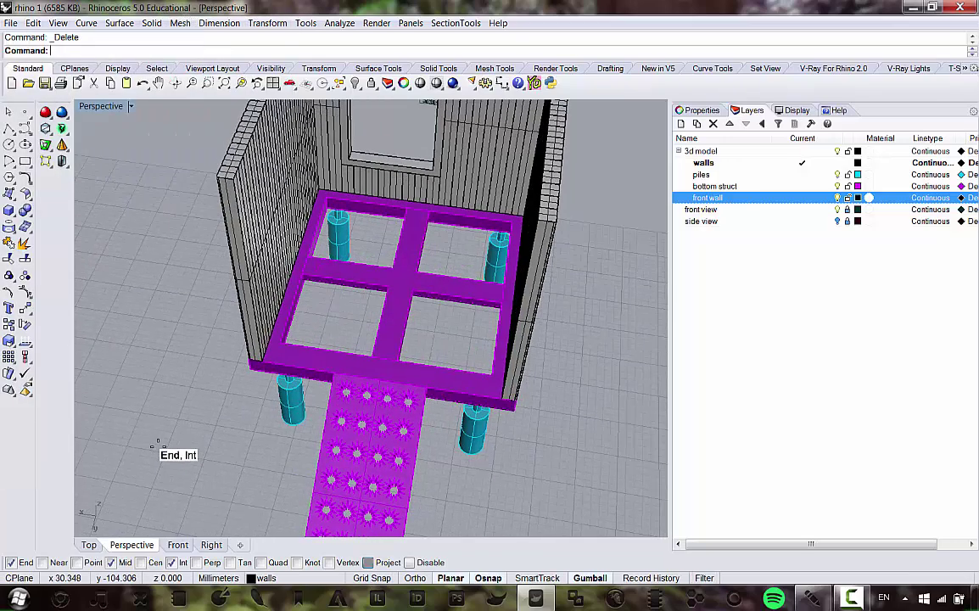
scroll(268, 375, "down", 6)
right_click_drag(269, 380, 290, 386)
scroll(291, 383, "up", 3)
scroll(297, 337, "up", 5)
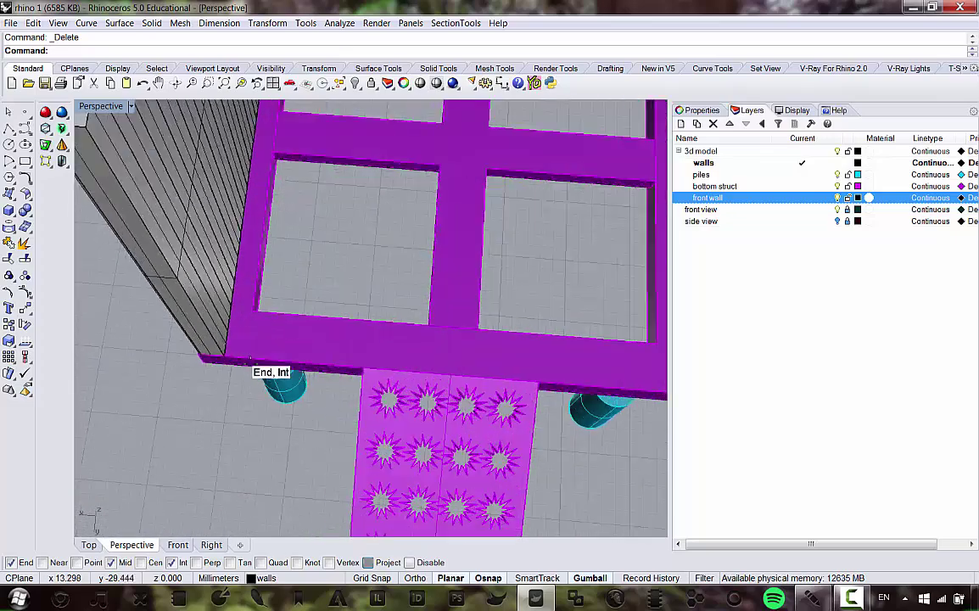
scroll(338, 356, "down", 6)
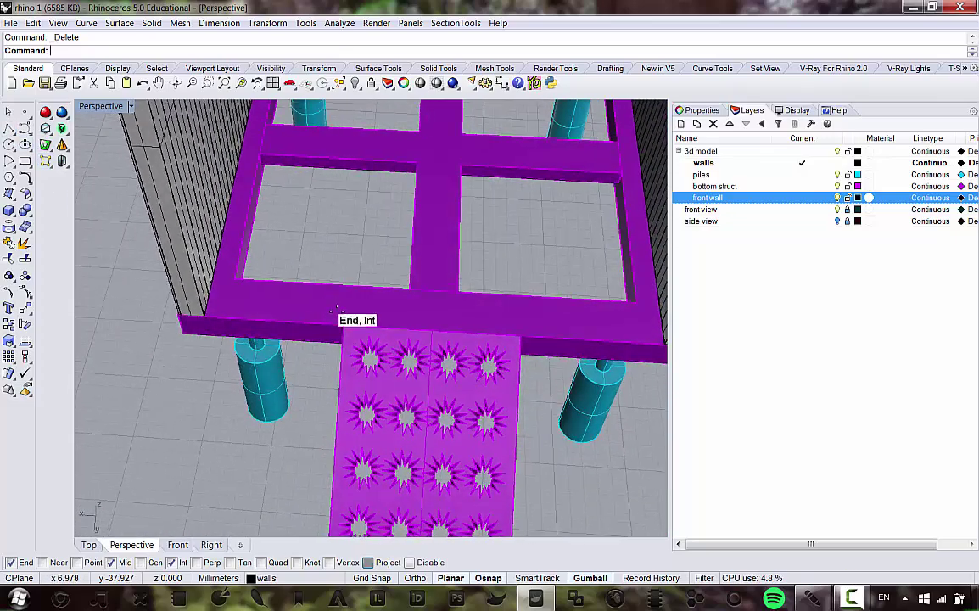
scroll(377, 308, "up", 3)
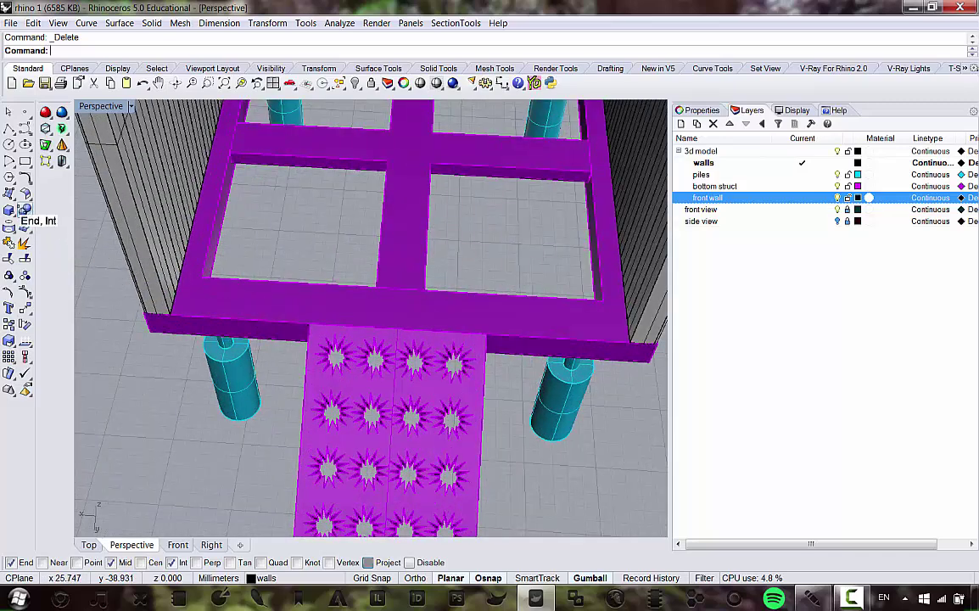
Step: Try to draw a rectangle on the front beam from the side wall's inner corner to the ramp edge, then undo it
left_click(24, 161)
scroll(152, 324, "up", 5)
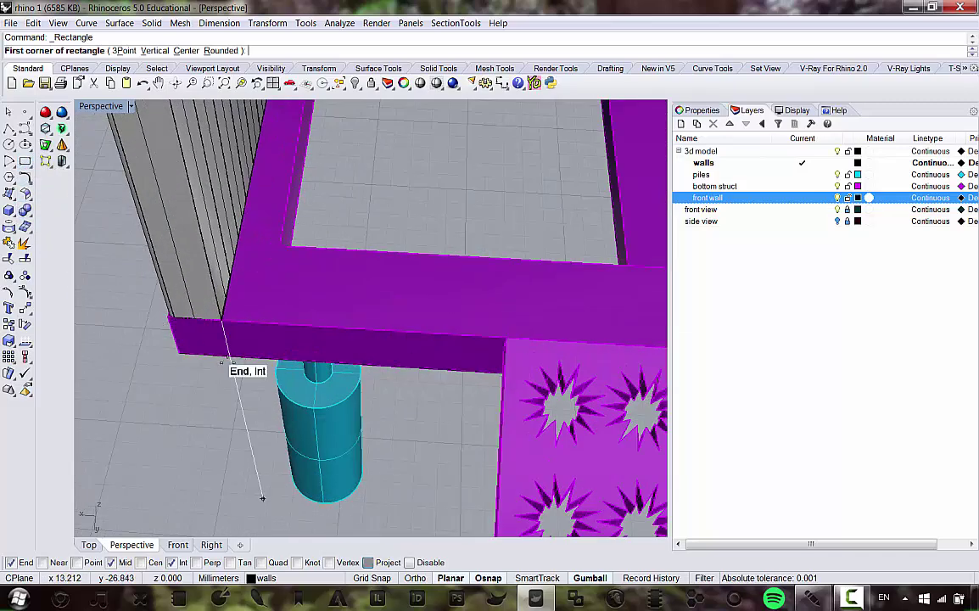
left_click(489, 577)
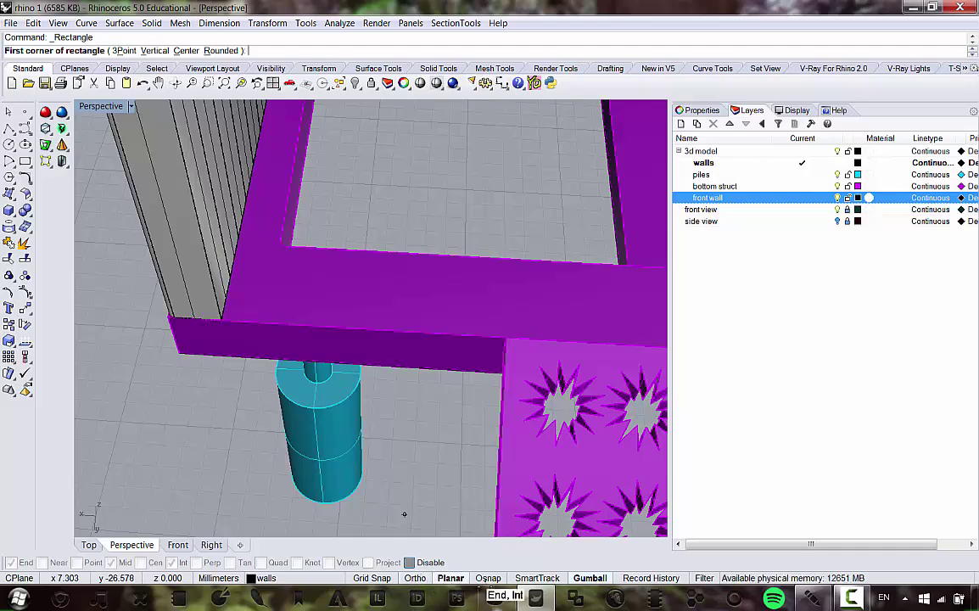
left_click(487, 578)
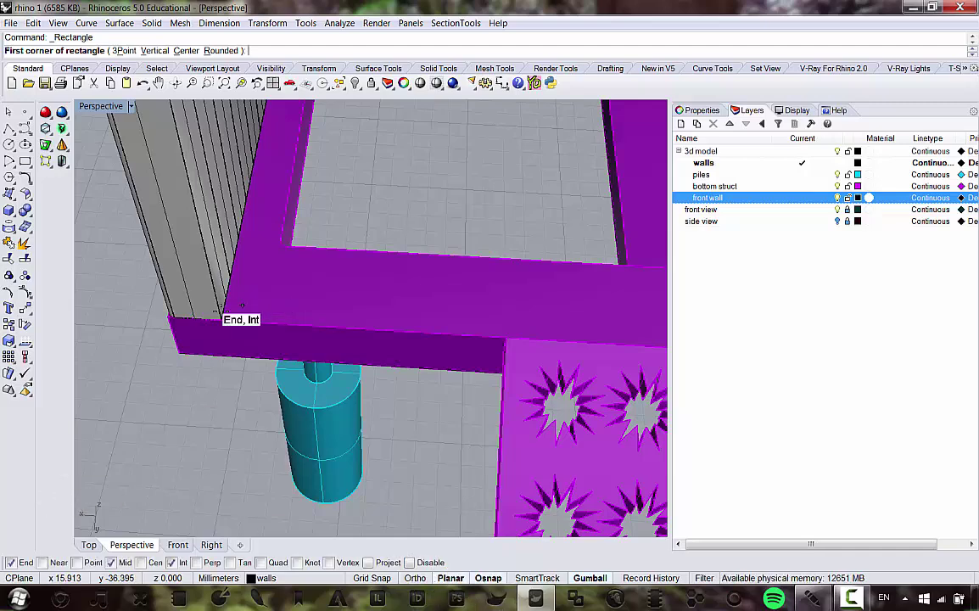
left_click(223, 315)
scroll(510, 318, "up", 1)
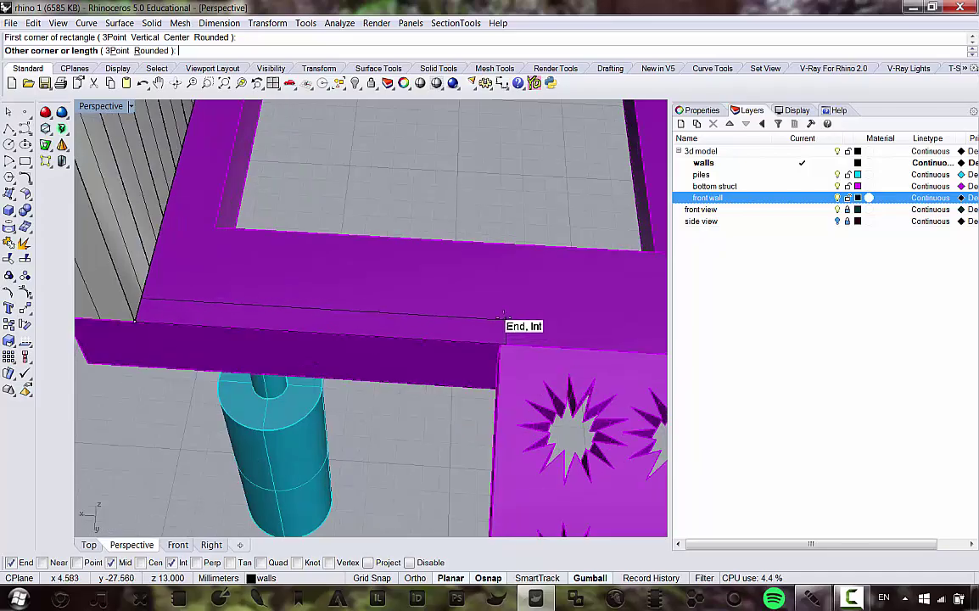
scroll(503, 319, "down", 2)
scroll(510, 297, "up", 2)
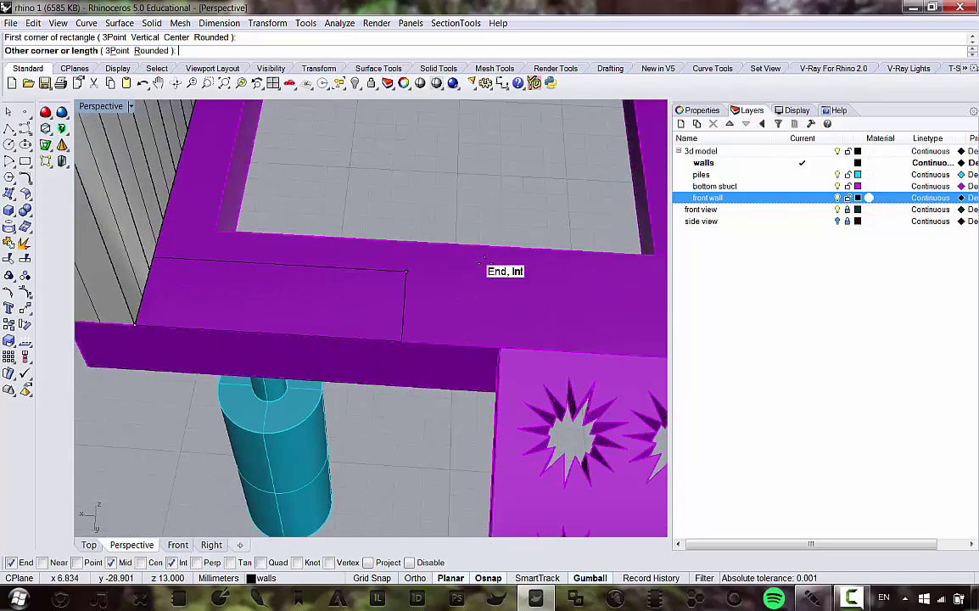
scroll(458, 257, "down", 5)
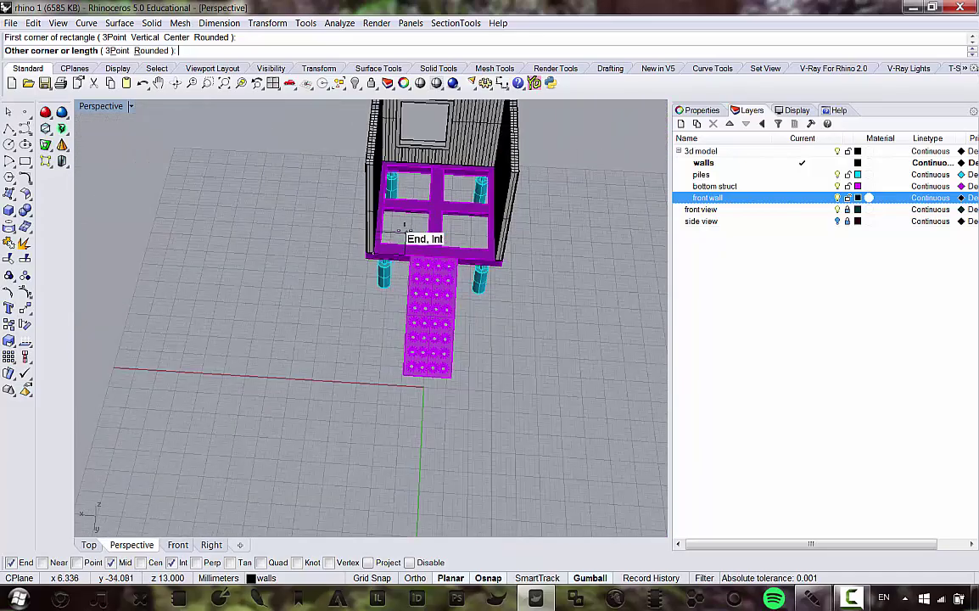
scroll(404, 228, "up", 6)
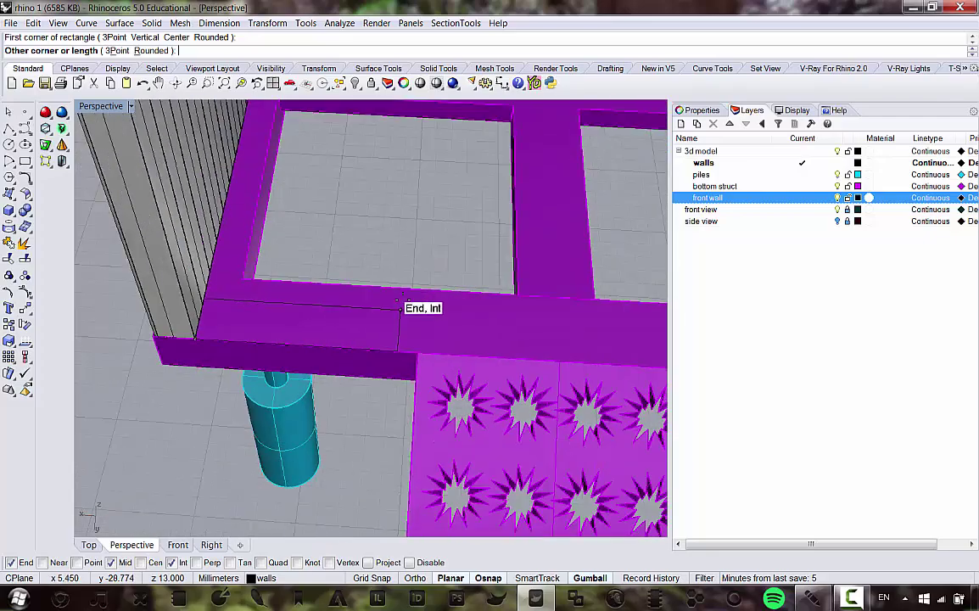
right_click_drag(403, 299, 376, 298)
scroll(325, 292, "up", 5)
scroll(359, 297, "down", 5)
scroll(373, 300, "up", 4)
scroll(228, 295, "down", 1)
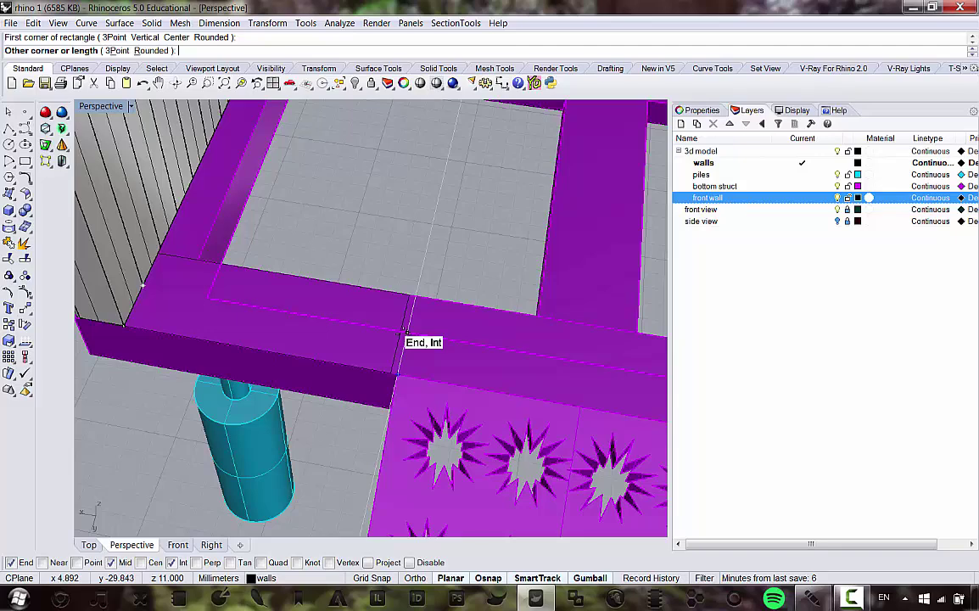
left_click(406, 333)
key("ctrl+z")
Step: Draw a rectangle on top of the front beam from the side wall's inner front corner to the line of the ramp's near edge
key("Return")
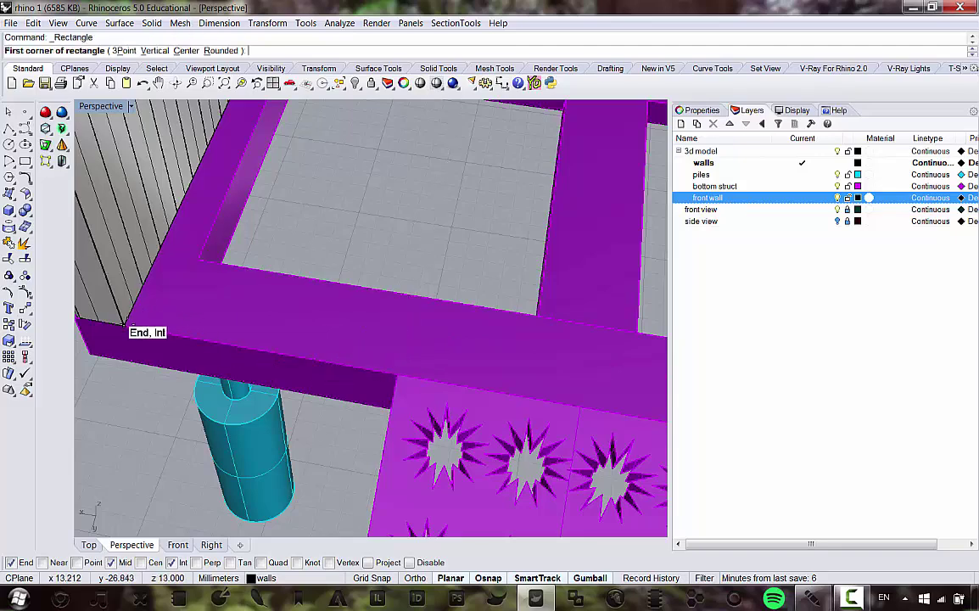
left_click(142, 305)
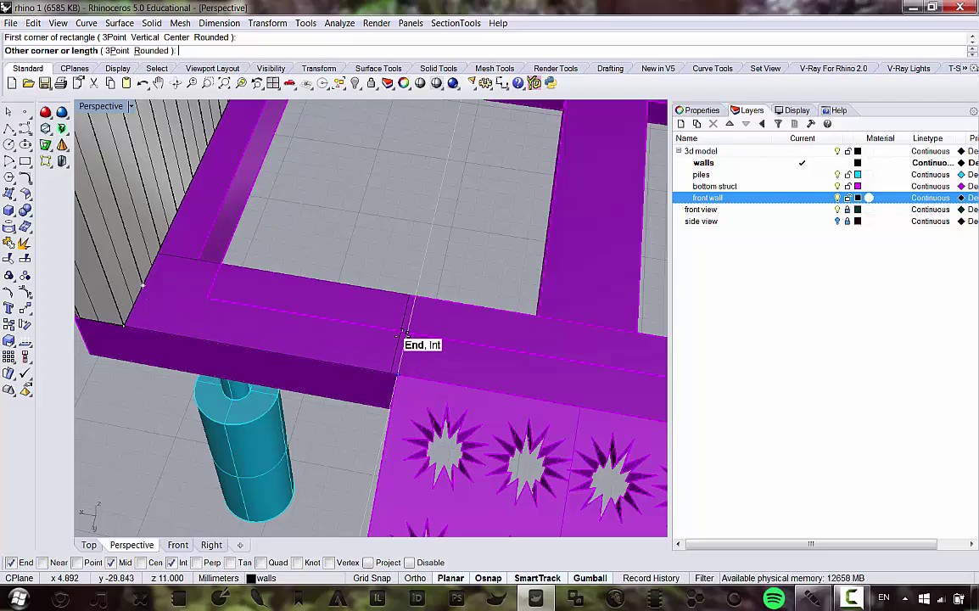
left_click(401, 331)
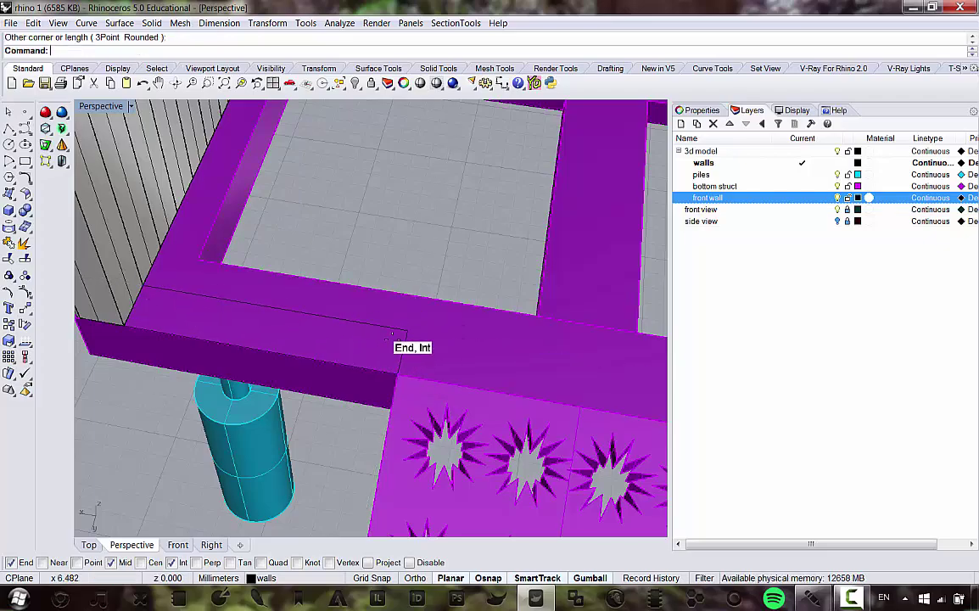
Step: Extrude the rectangle on the front beam straight up into a low solid block beside the ramp
scroll(407, 322, "down", 5)
right_click_drag(421, 297, 332, 307)
scroll(348, 327, "up", 8)
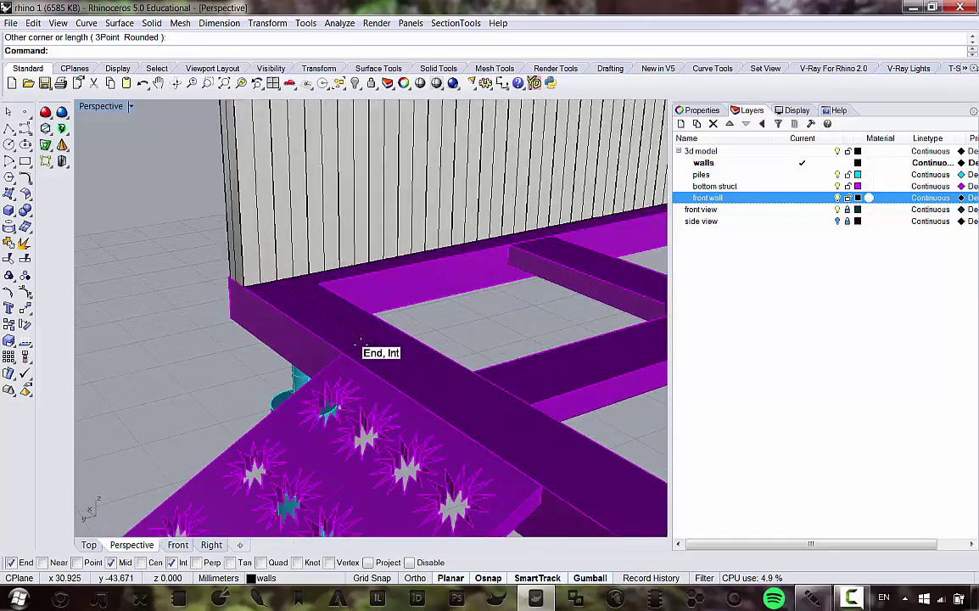
left_click(358, 344)
scroll(360, 344, "down", 7)
right_click_drag(368, 347, 397, 343)
scroll(388, 350, "up", 8)
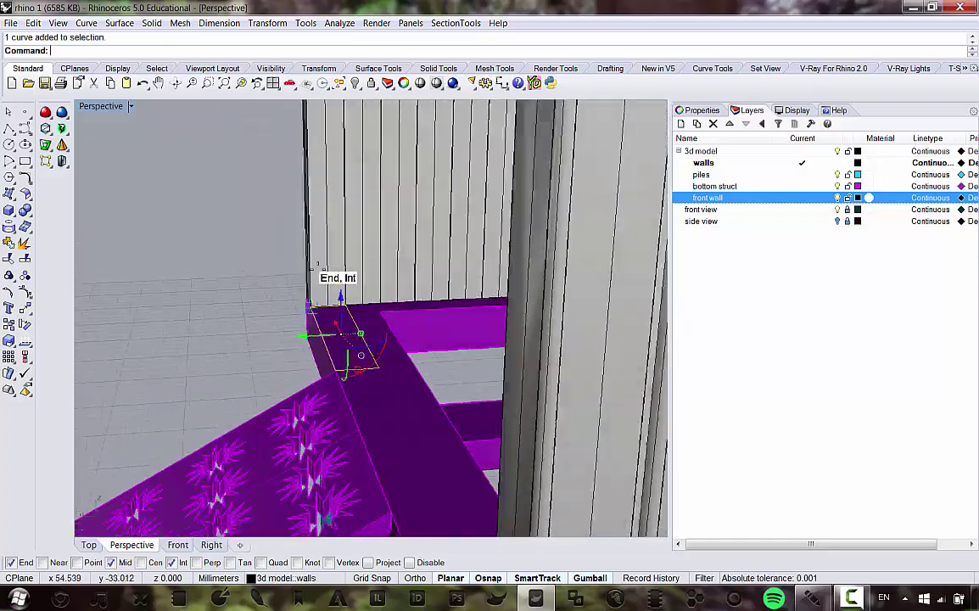
left_click(152, 23)
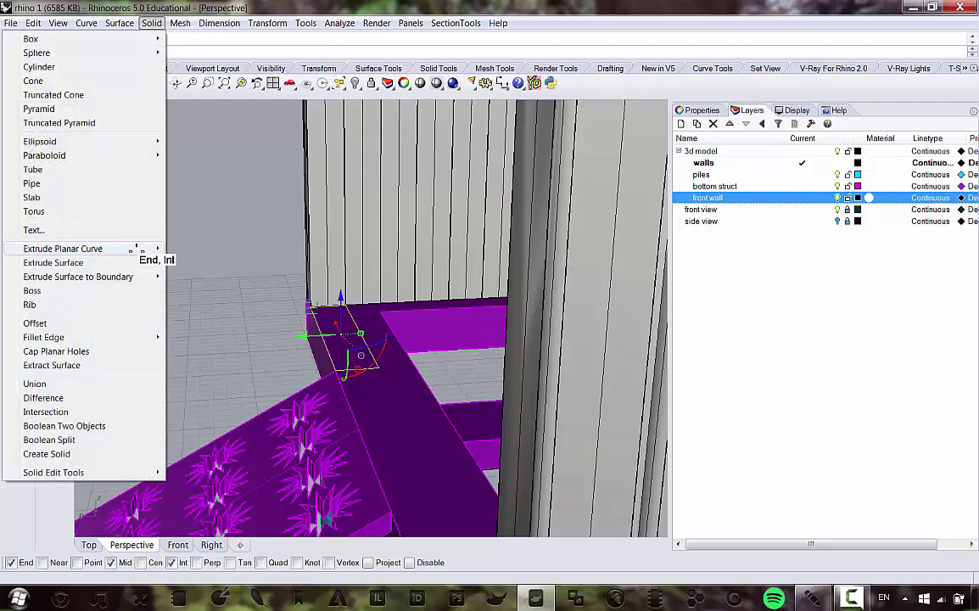
mouse_move(136, 248)
left_click(188, 249)
right_click_drag(230, 283, 319, 316)
scroll(294, 278, "up", 5)
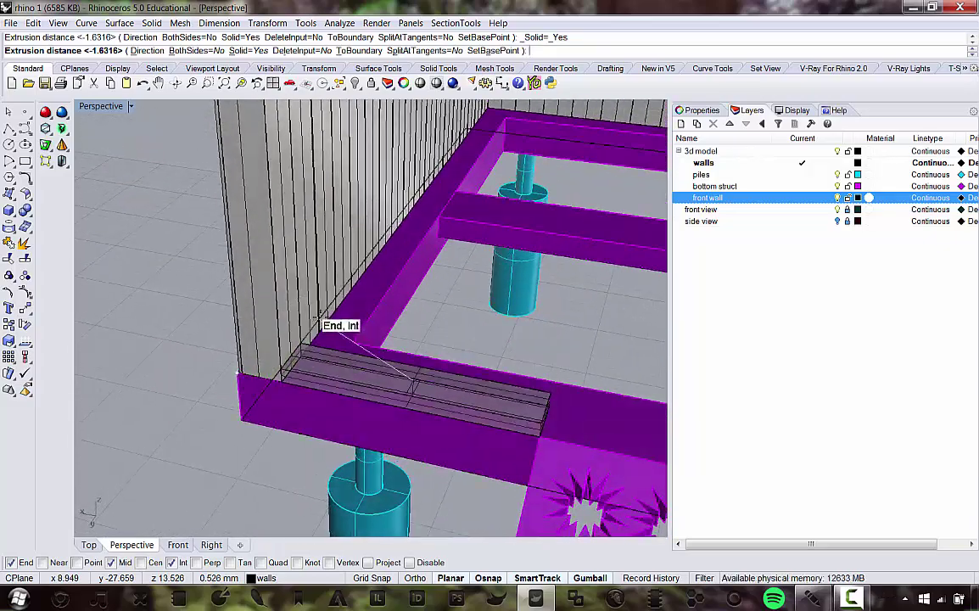
right_click_drag(392, 290, 377, 315)
scroll(378, 314, "up", 2)
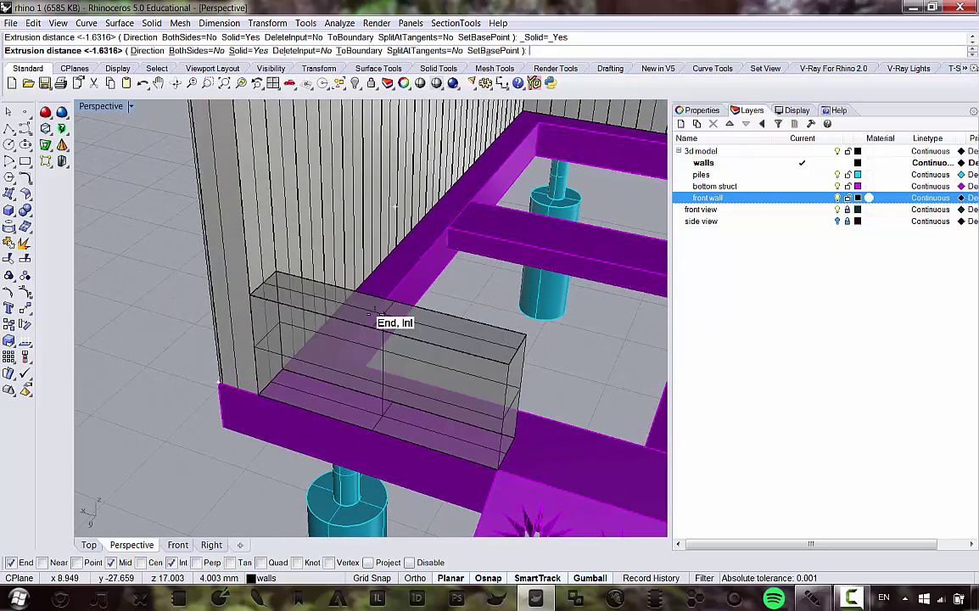
key("Return")
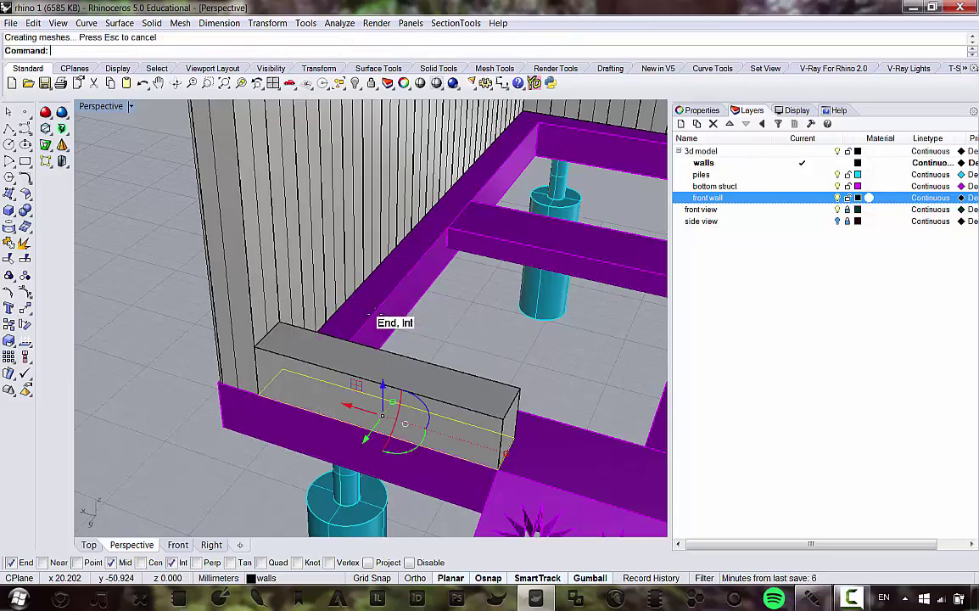
Step: Delete the base rectangle curve left under the new front wall block
right_click_drag(378, 315, 251, 320)
scroll(246, 338, "up", 3)
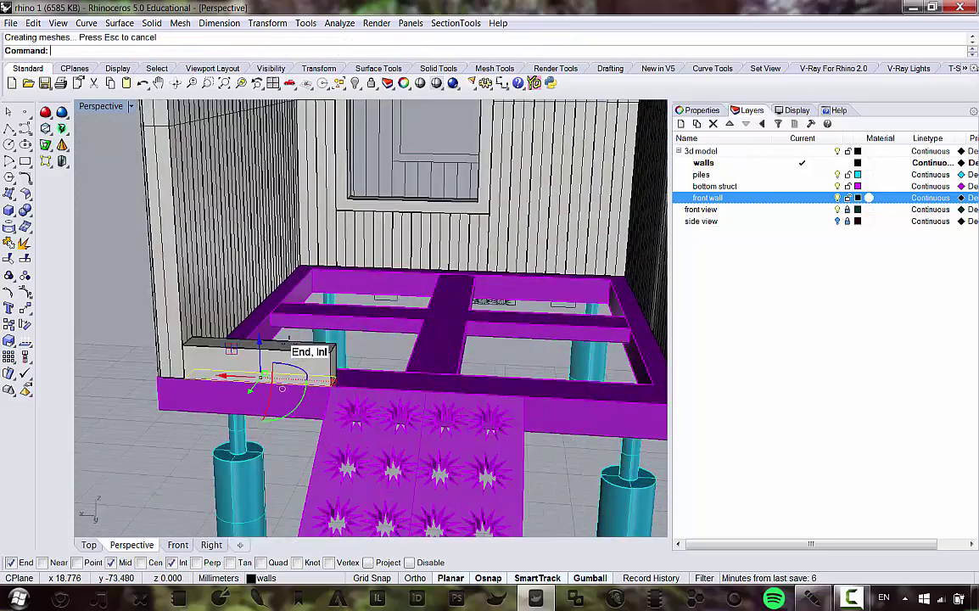
scroll(284, 338, "down", 3)
right_click_drag(304, 340, 298, 372)
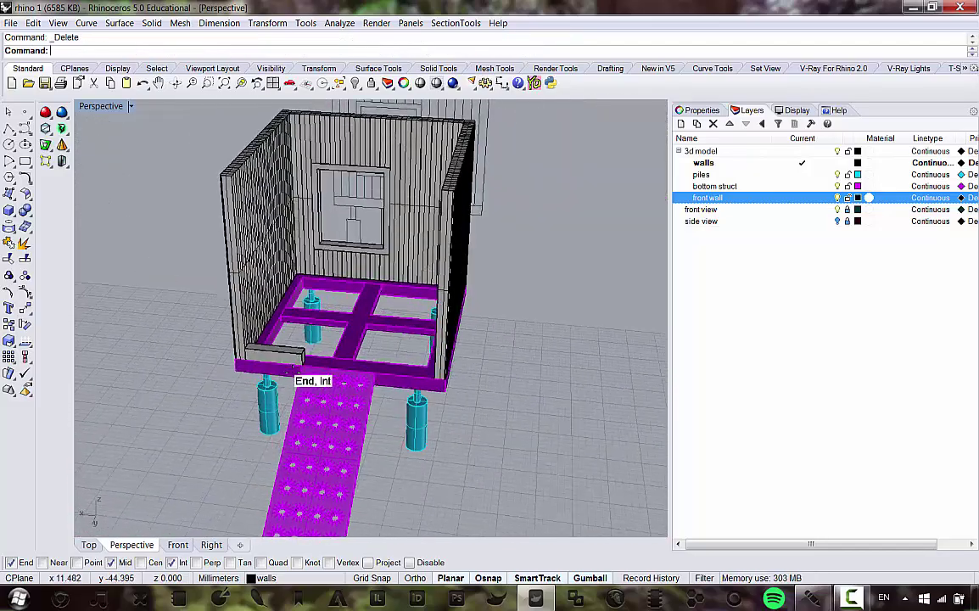
Step: Mirror a copy of the low front block across the house's centreline, starting the mirror plane at the back beam's midpoint
scroll(295, 360, "up", 3)
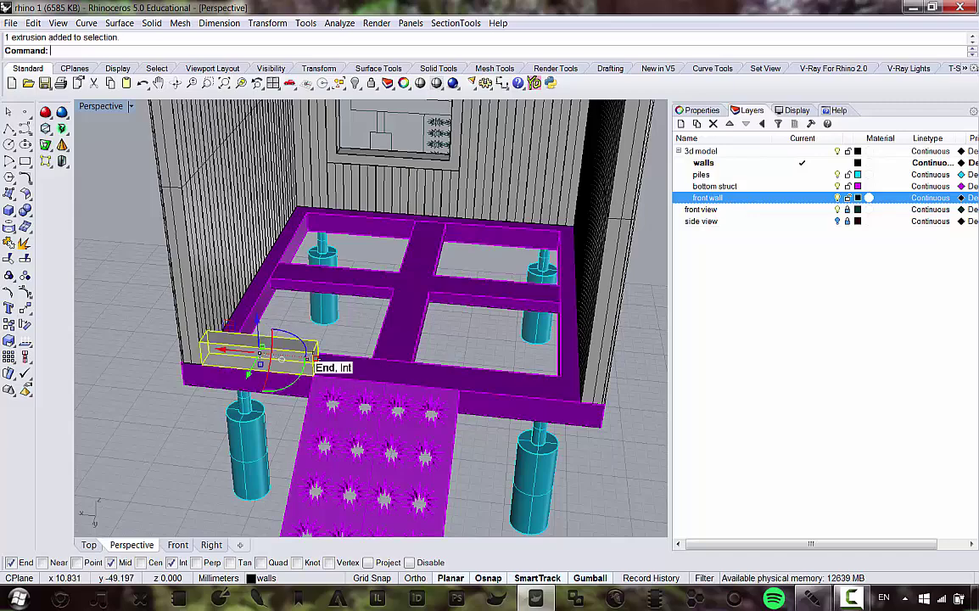
left_click(280, 22)
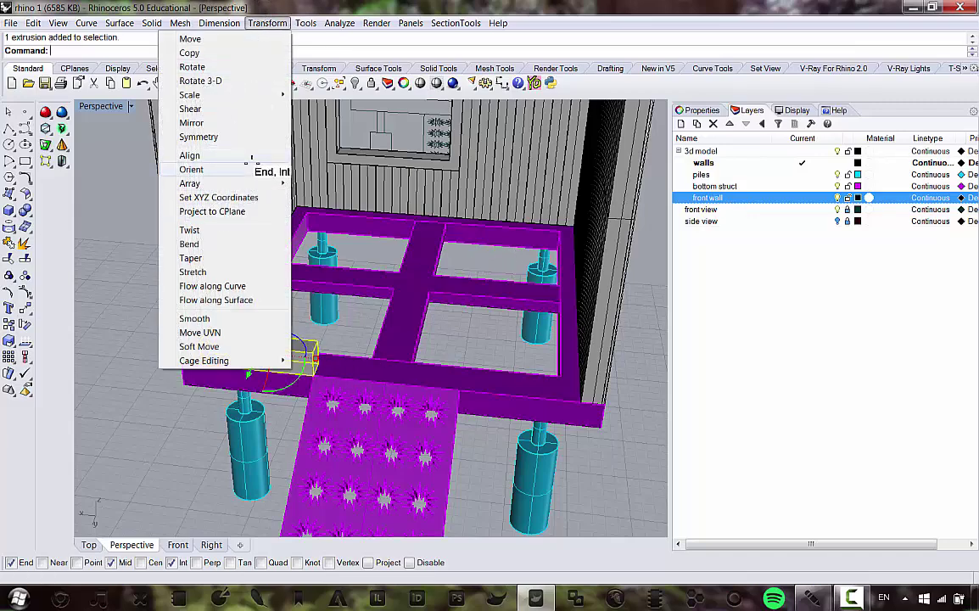
left_click(212, 123)
scroll(424, 208, "up", 3)
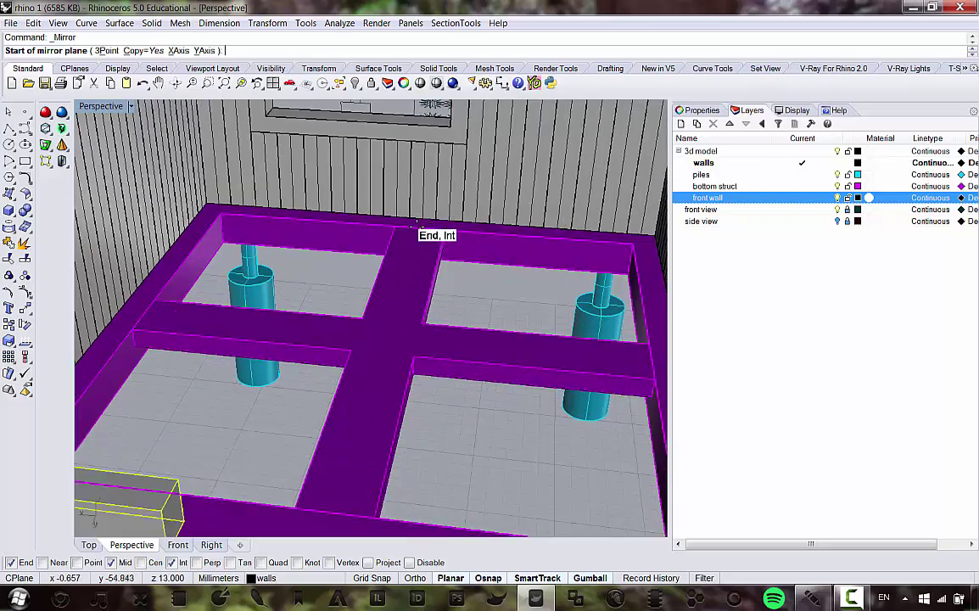
left_click(417, 206)
scroll(410, 256, "down", 5)
scroll(406, 292, "down", 5)
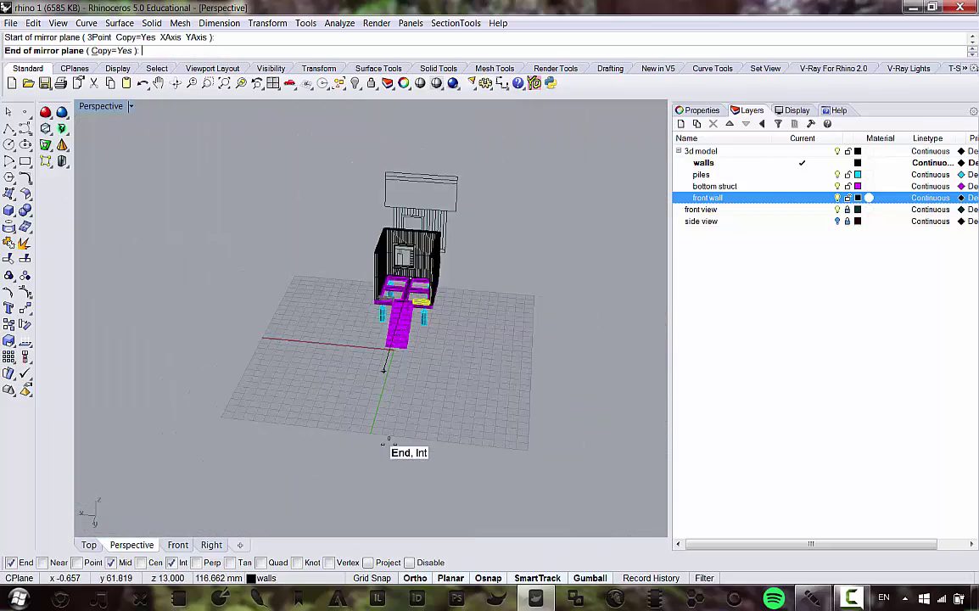
scroll(382, 416, "up", 6)
left_click(361, 406, "shift")
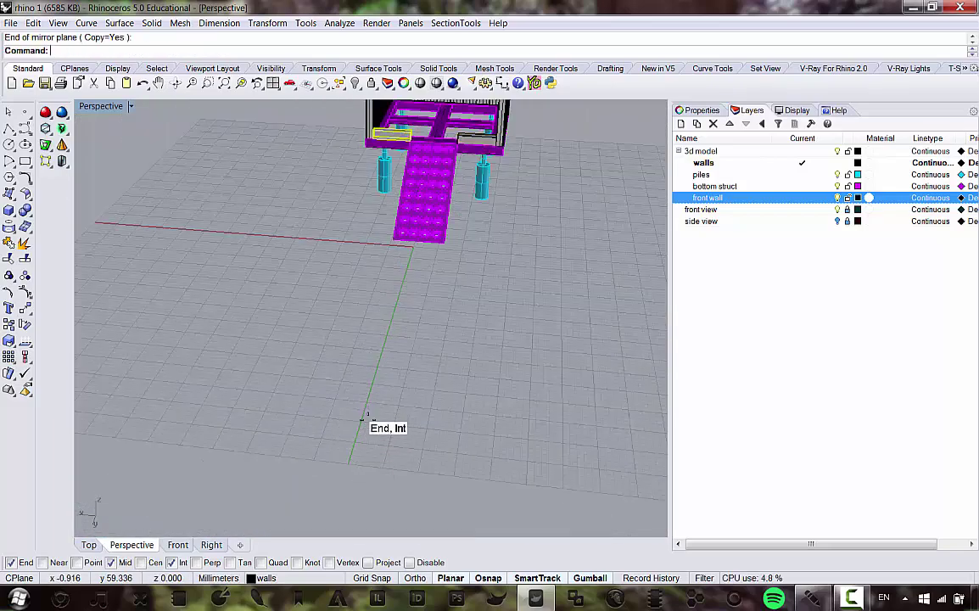
Step: Examine the two low blocks on the front beam on both sides of the ramp
right_click_drag(367, 419, 452, 248)
right_click_drag(407, 186, 401, 374, "shift")
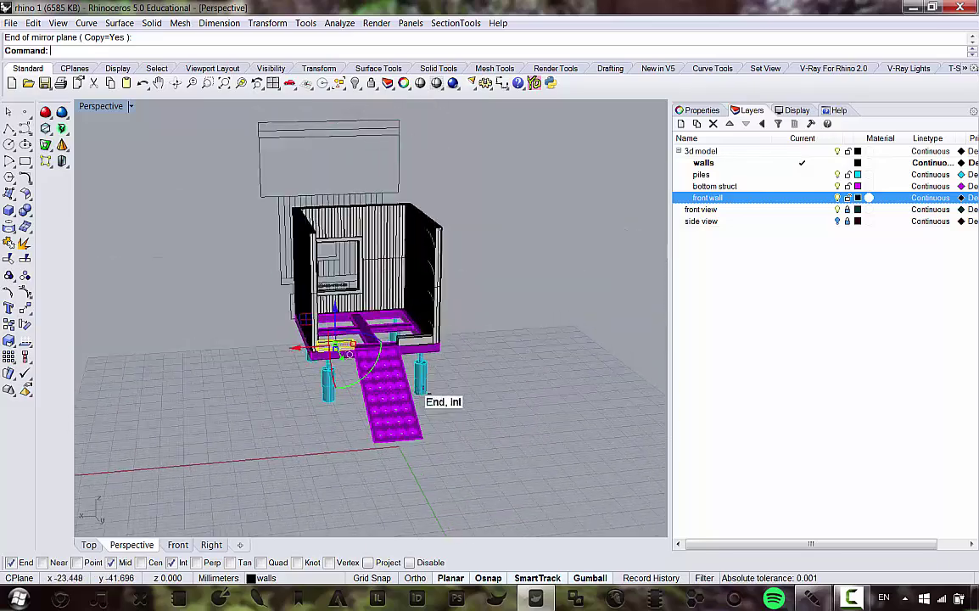
scroll(422, 396, "up", 6)
scroll(478, 433, "down", 6)
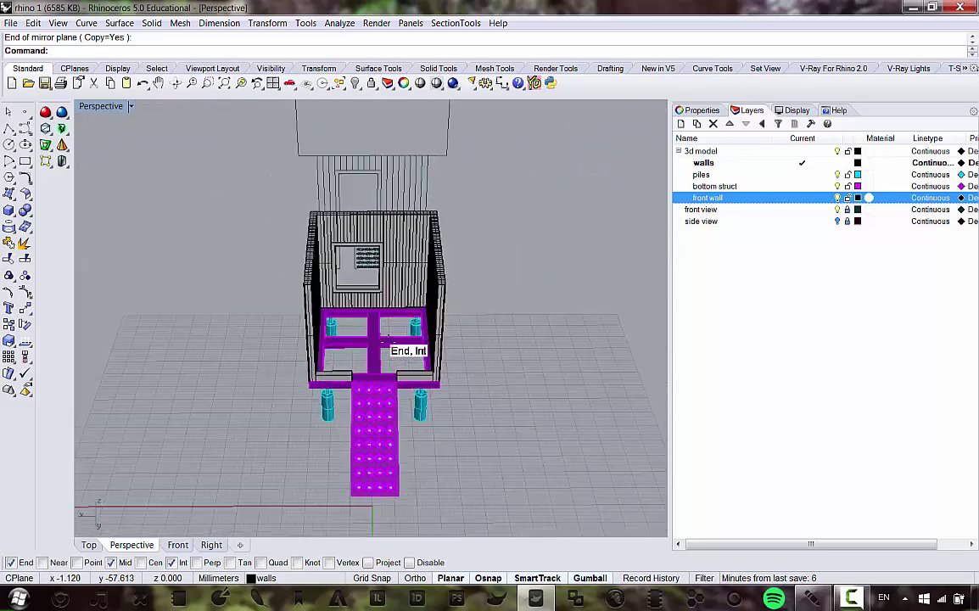
scroll(409, 310, "up", 8)
scroll(339, 373, "down", 7)
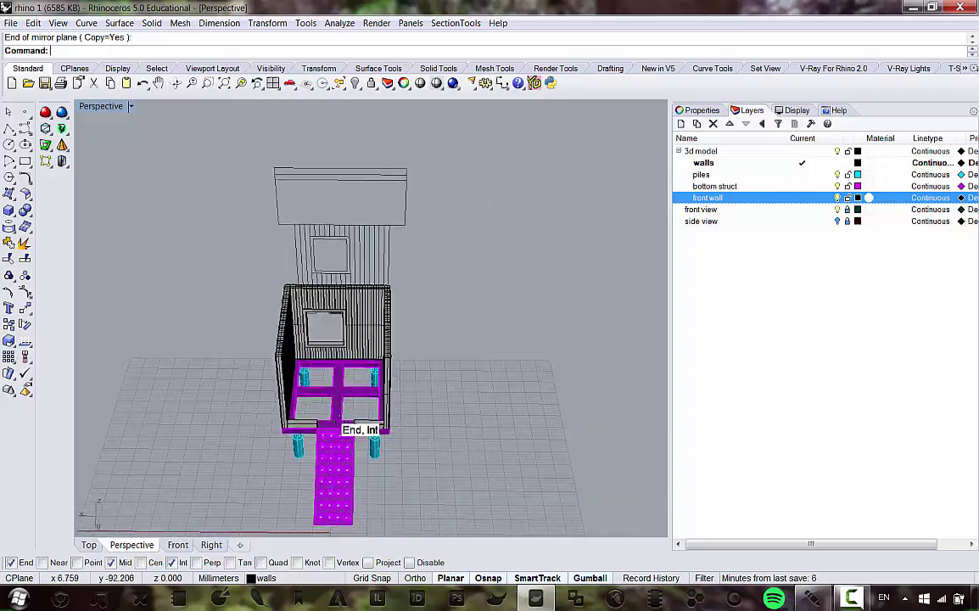
Step: Select both low blocks on the front beam and copy them up to the top front corners of the side walls
scroll(344, 429, "up", 5)
scroll(318, 414, "up", 3)
left_click(221, 416)
scroll(357, 403, "down", 5)
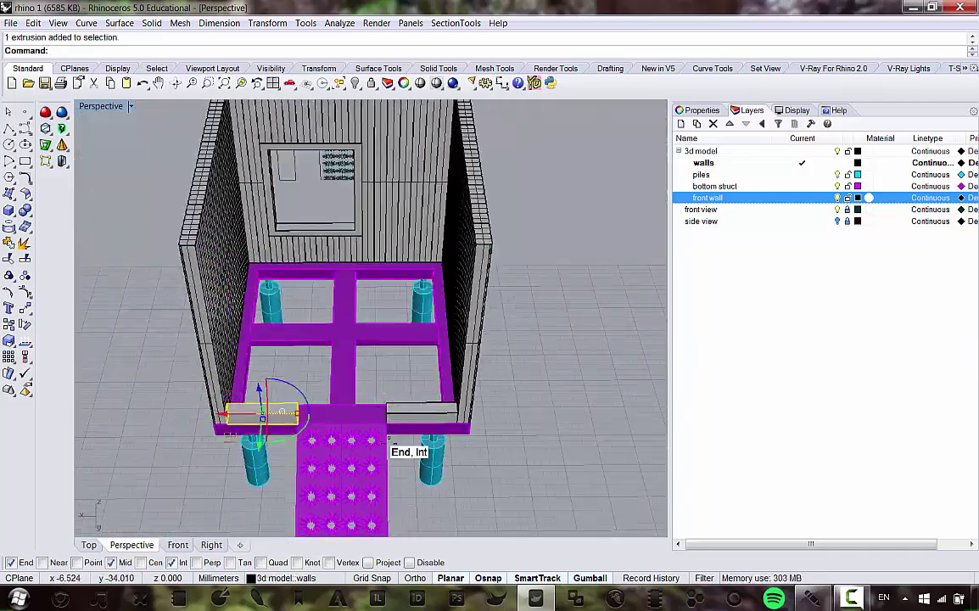
scroll(433, 374, "down", 4)
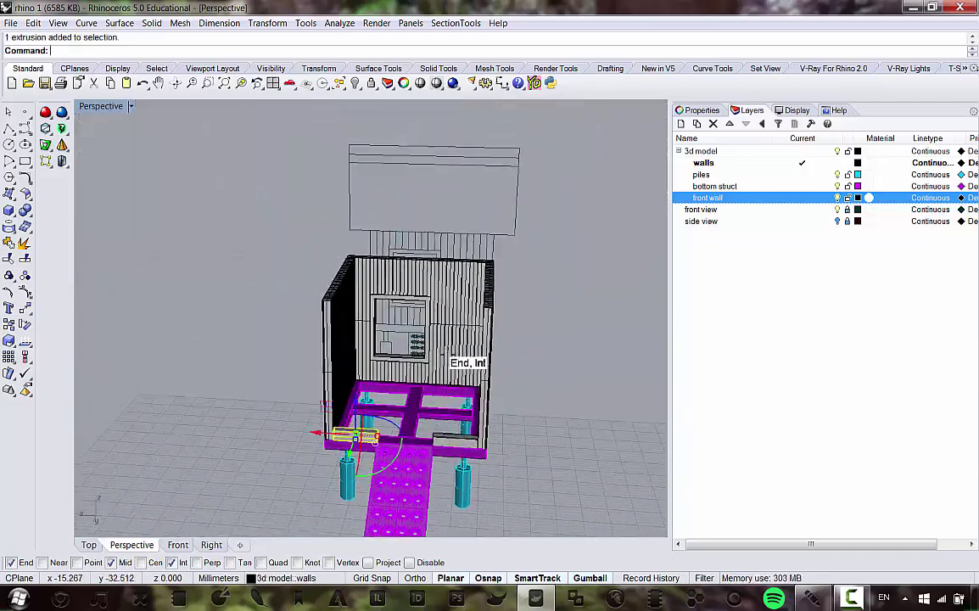
scroll(458, 400, "up", 5)
scroll(448, 382, "down", 5)
scroll(437, 386, "up", 6)
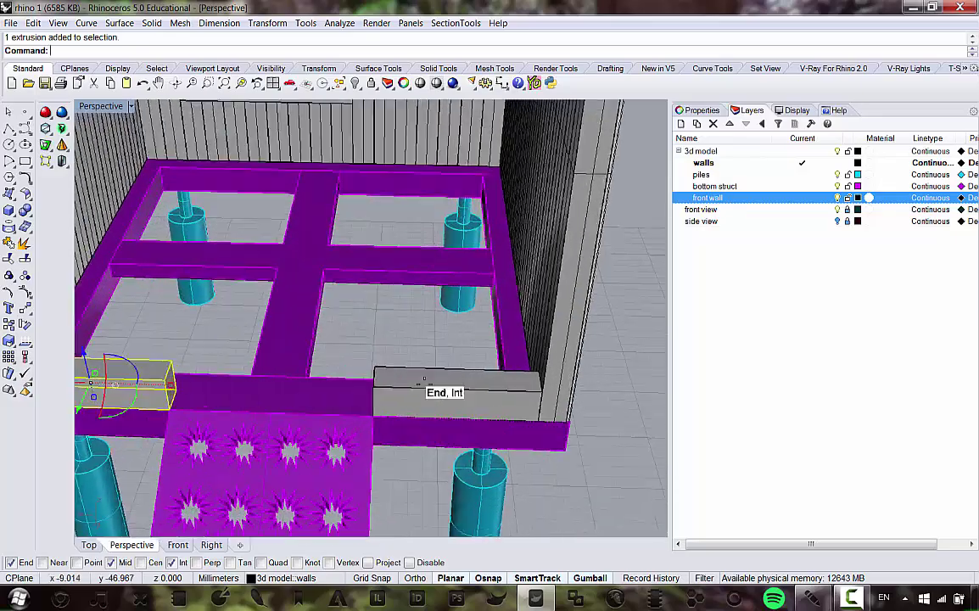
scroll(448, 395, "down", 6)
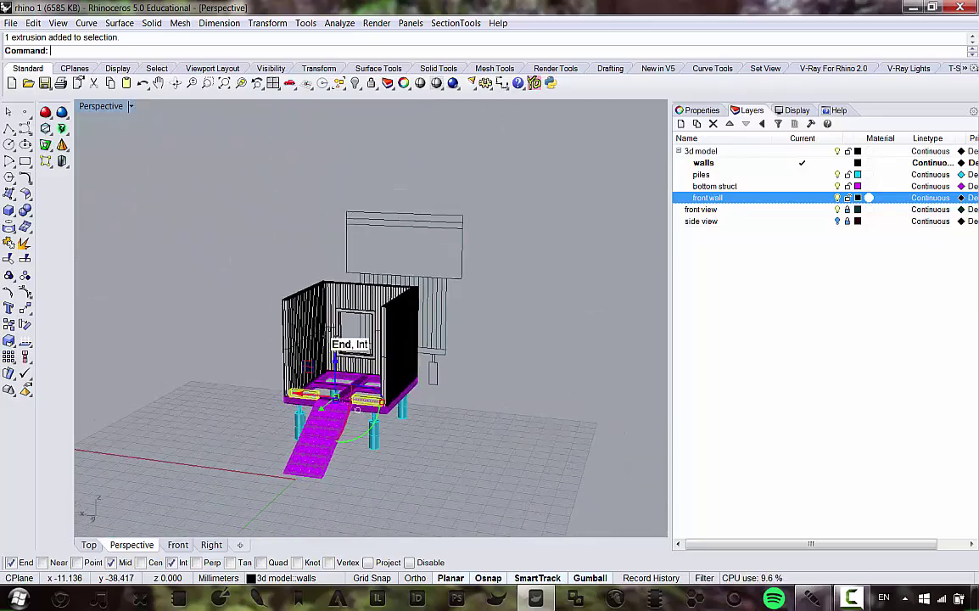
scroll(311, 357, "up", 4)
scroll(398, 369, "down", 4)
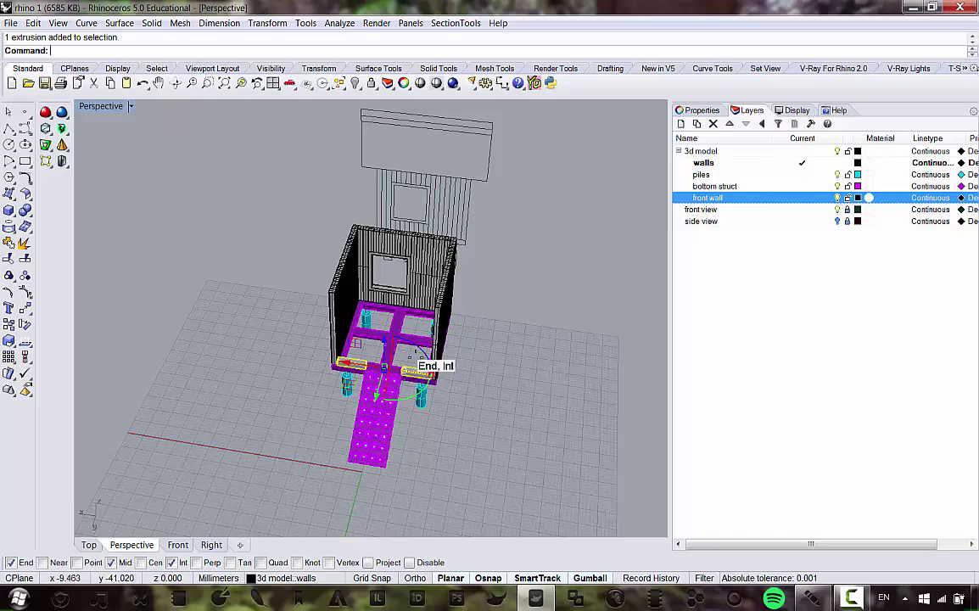
scroll(355, 350, "down", 2)
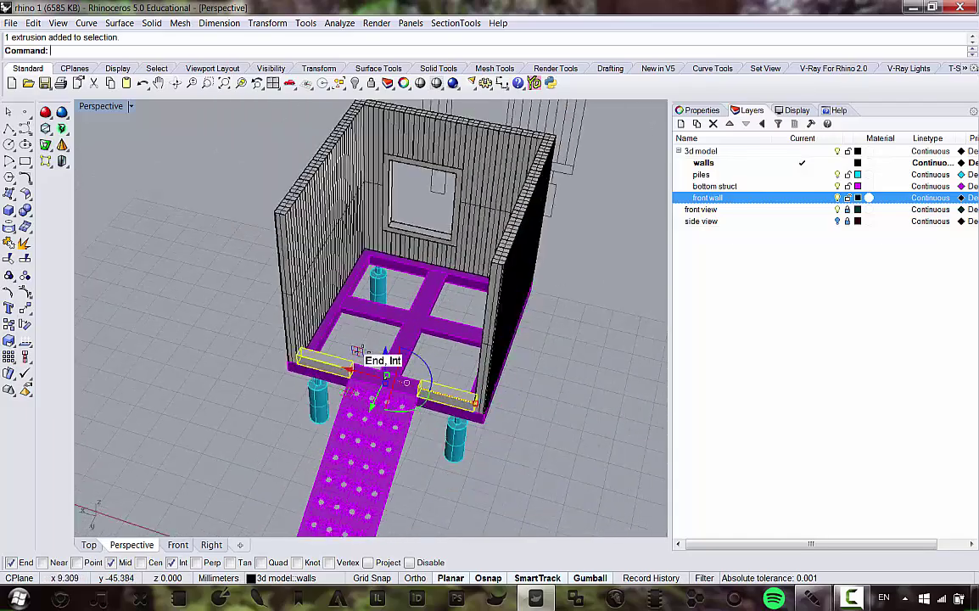
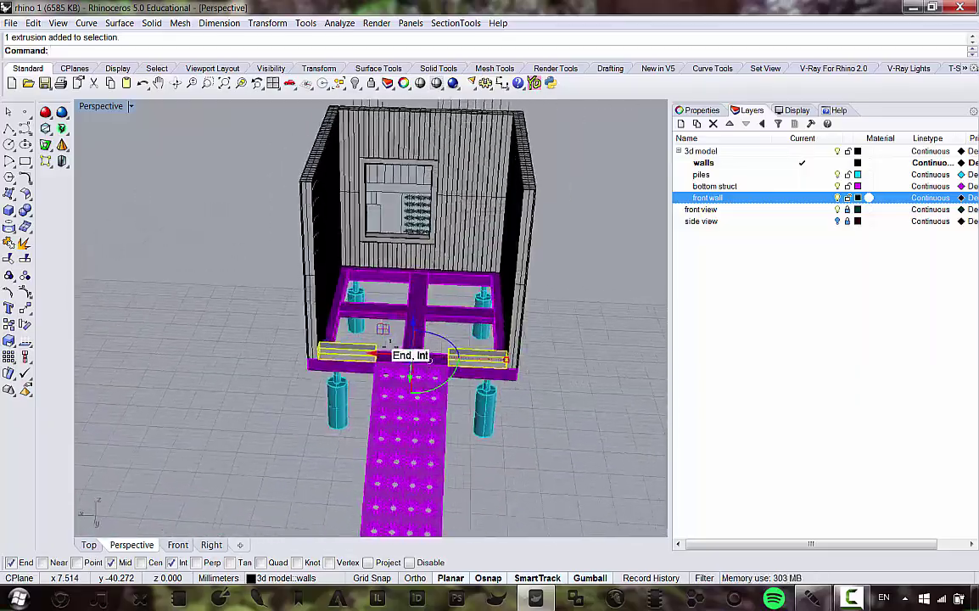
right_click_drag(337, 341, 343, 405)
scroll(343, 405, "up", 5)
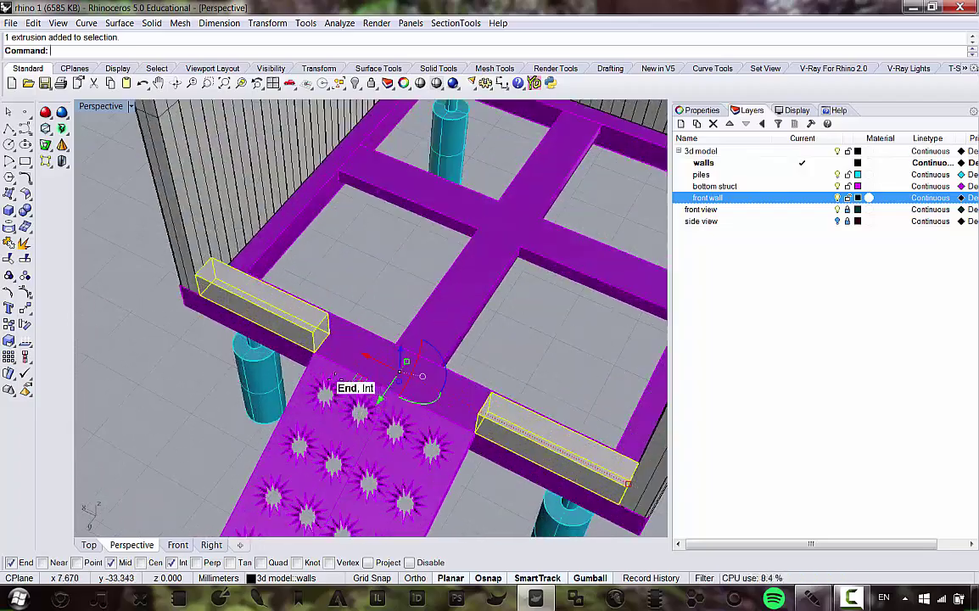
scroll(339, 377, "down", 5)
right_click_drag(405, 366, 369, 389)
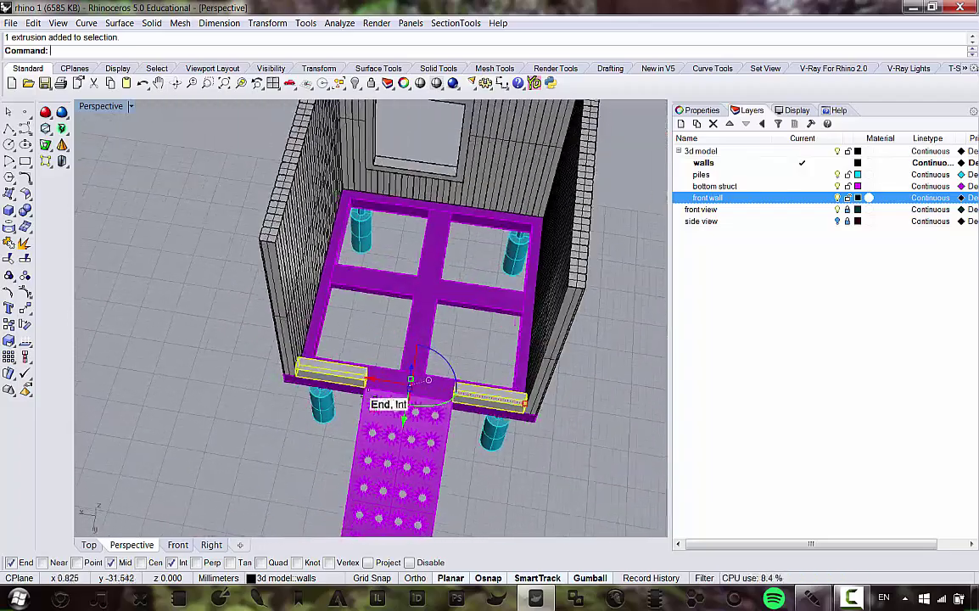
scroll(325, 389, "up", 5)
scroll(325, 382, "down", 5)
right_click_drag(331, 339, 366, 390)
right_click_drag(429, 420, 363, 338)
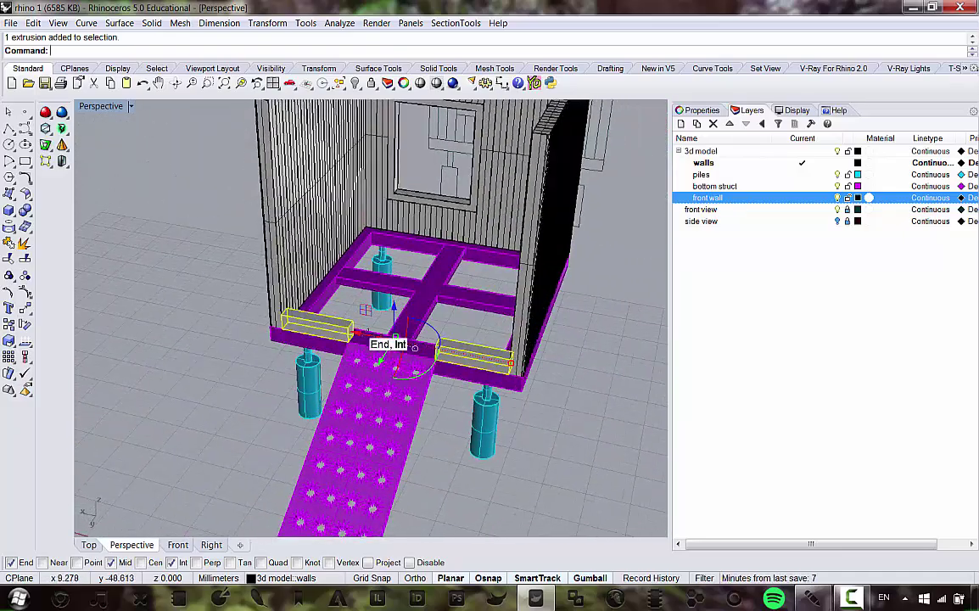
scroll(352, 337, "up", 5)
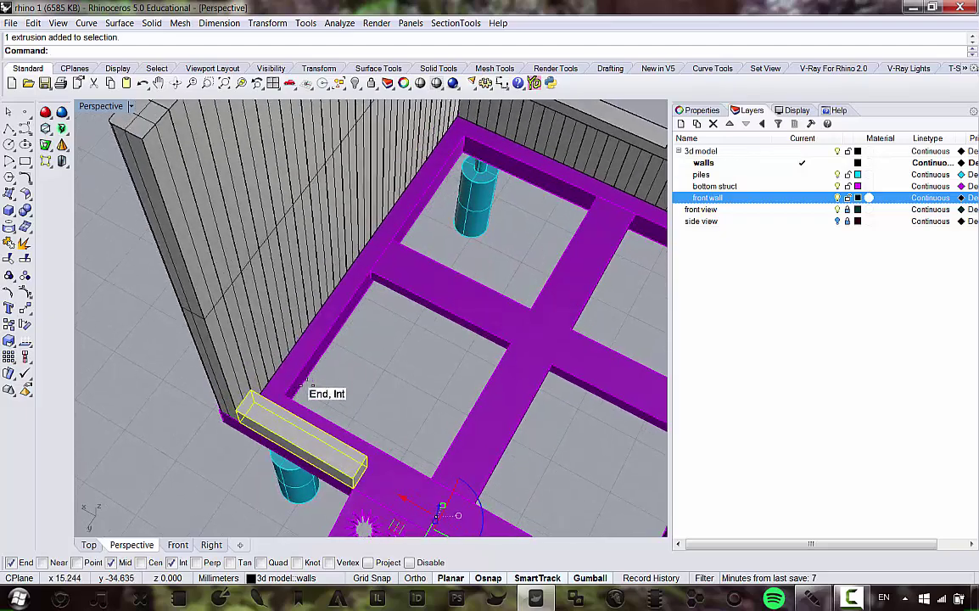
scroll(306, 394, "down", 4)
scroll(284, 393, "up", 4)
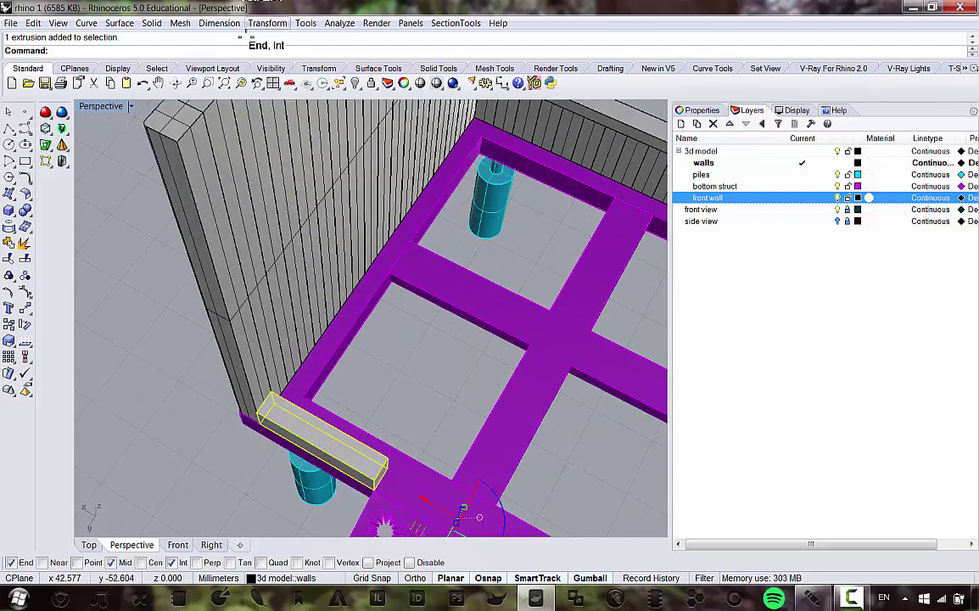
left_click(267, 23)
left_click(190, 53)
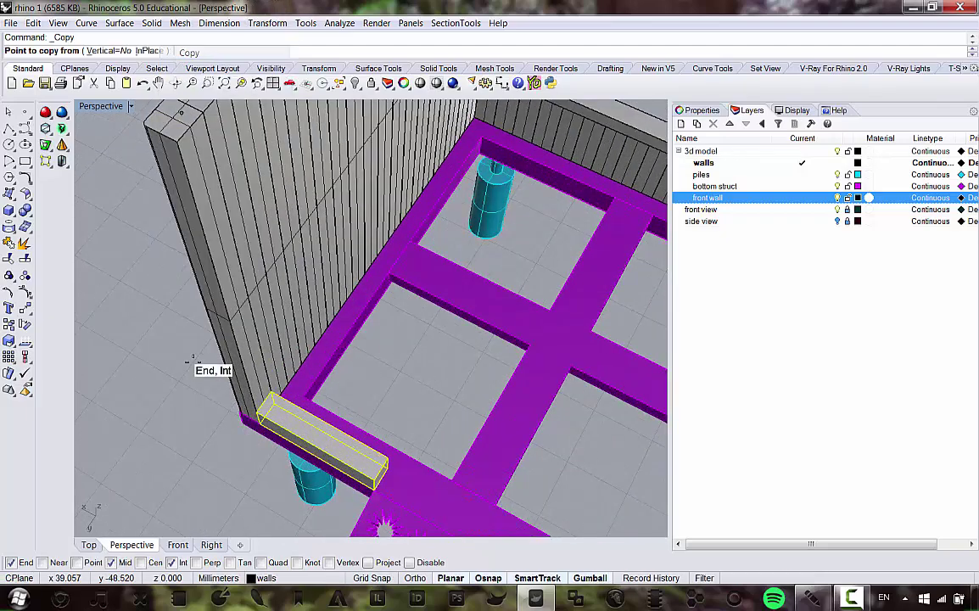
left_click(257, 412)
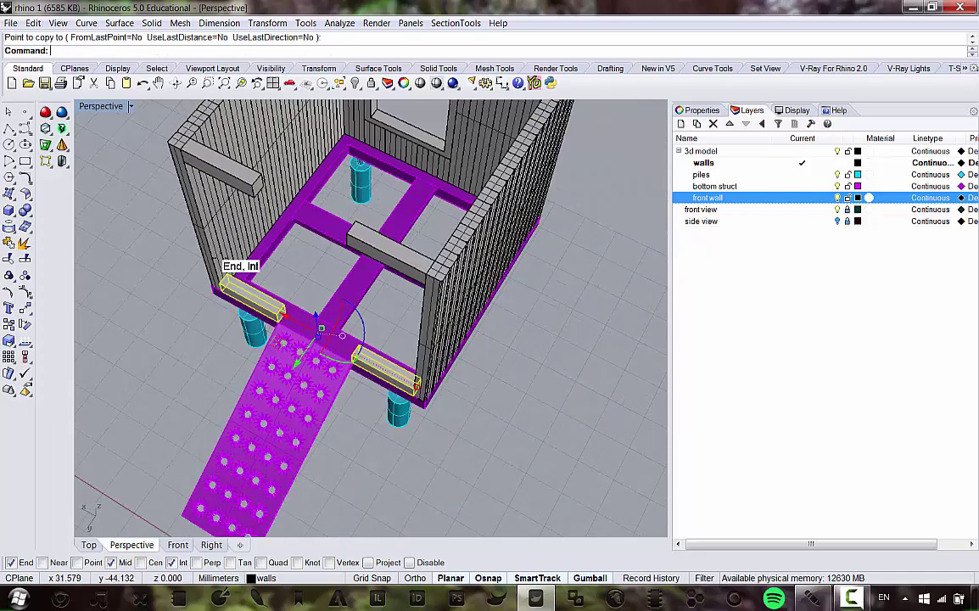
Step: Examine the copied blocks at the wall tops and the original blocks on the front beam
scroll(312, 239, "down", 3)
right_click_drag(454, 314, 258, 158)
scroll(258, 158, "up", 2)
right_click_drag(658, 143, 231, 301)
scroll(231, 300, "up", 3)
right_click_drag(306, 323, 343, 336)
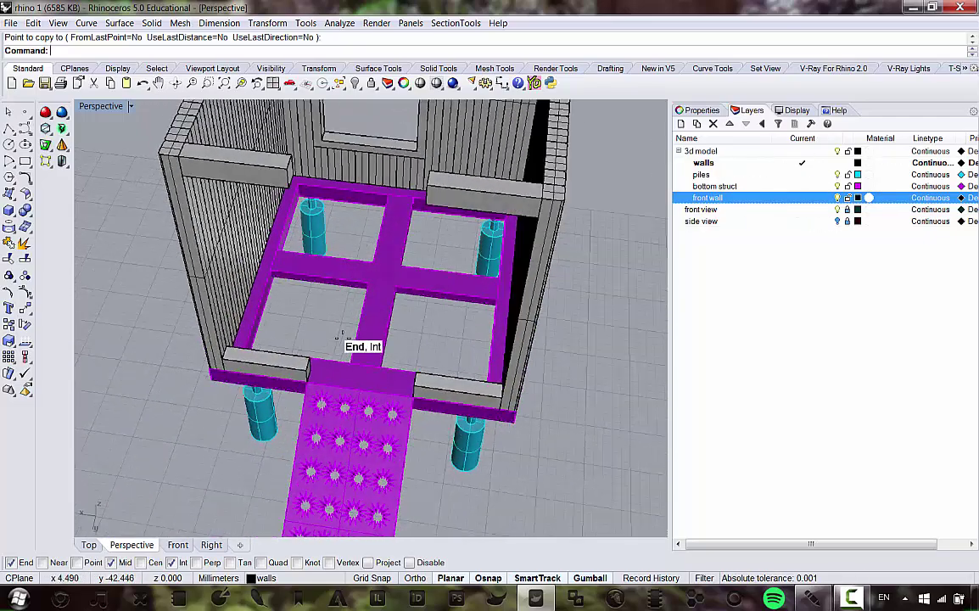
scroll(342, 336, "up", 5)
scroll(326, 433, "down", 6)
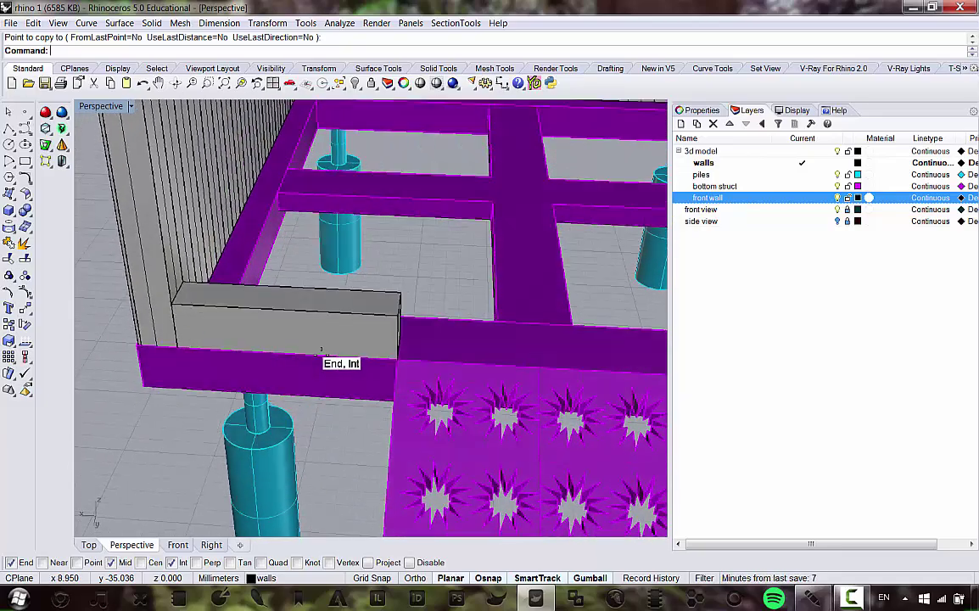
Step: Draw a small rectangle on top of a low front beam block, starting at the inner corner of its ramp-side end
scroll(322, 339, "up", 5)
scroll(294, 329, "up", 4)
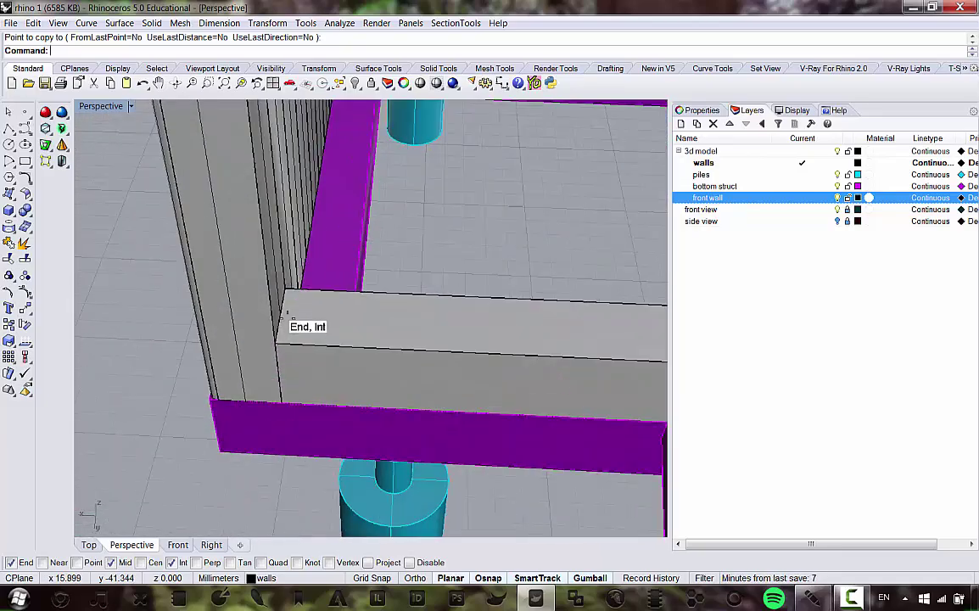
scroll(356, 335, "down", 4)
scroll(424, 333, "up", 4)
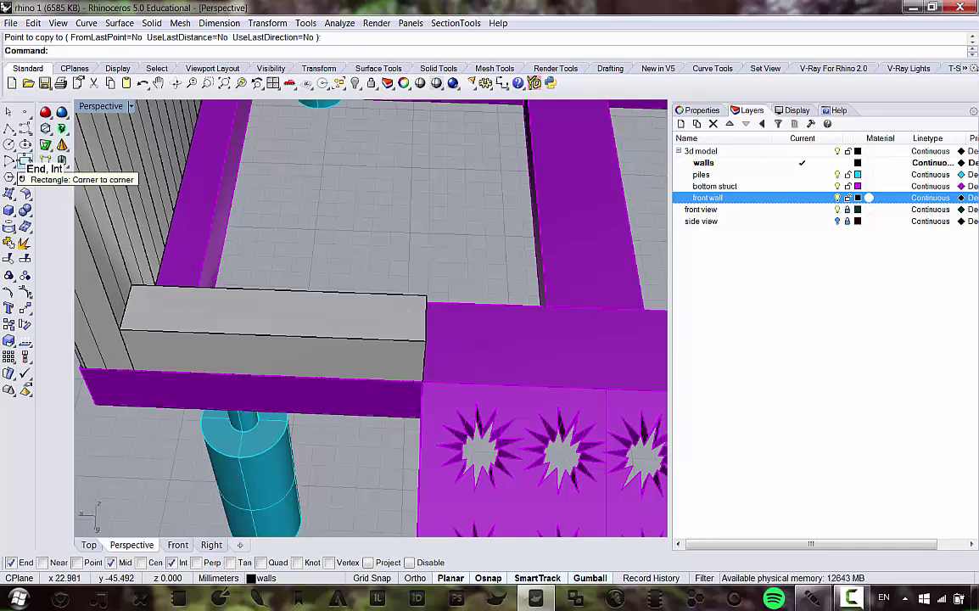
left_click(24, 162)
scroll(448, 295, "up", 3)
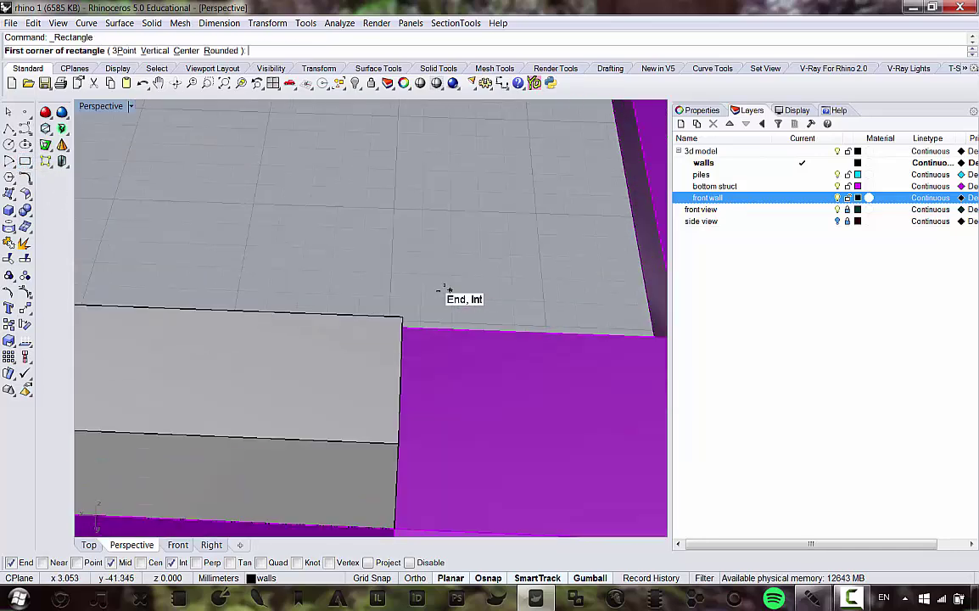
left_click(404, 313)
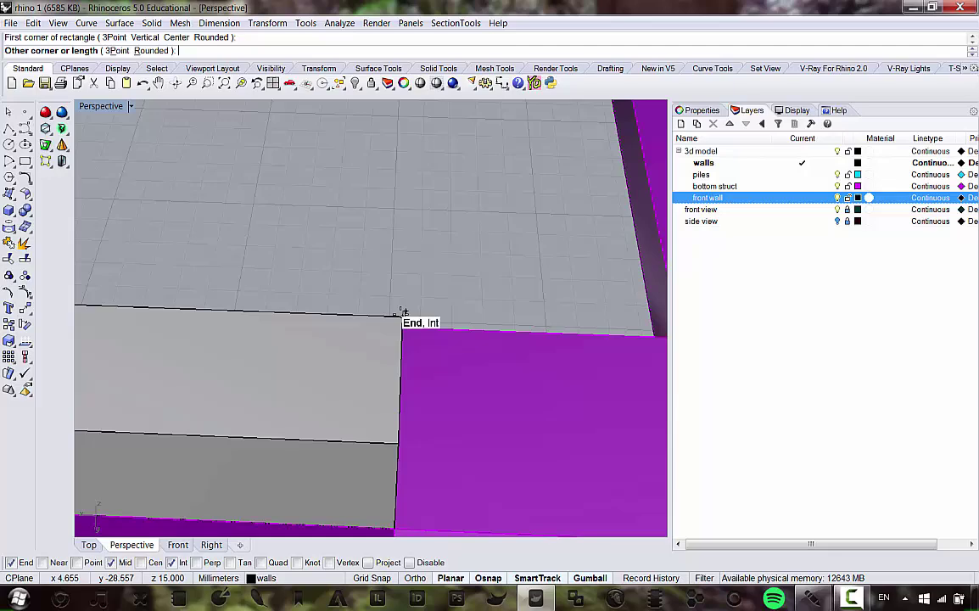
left_click(363, 346)
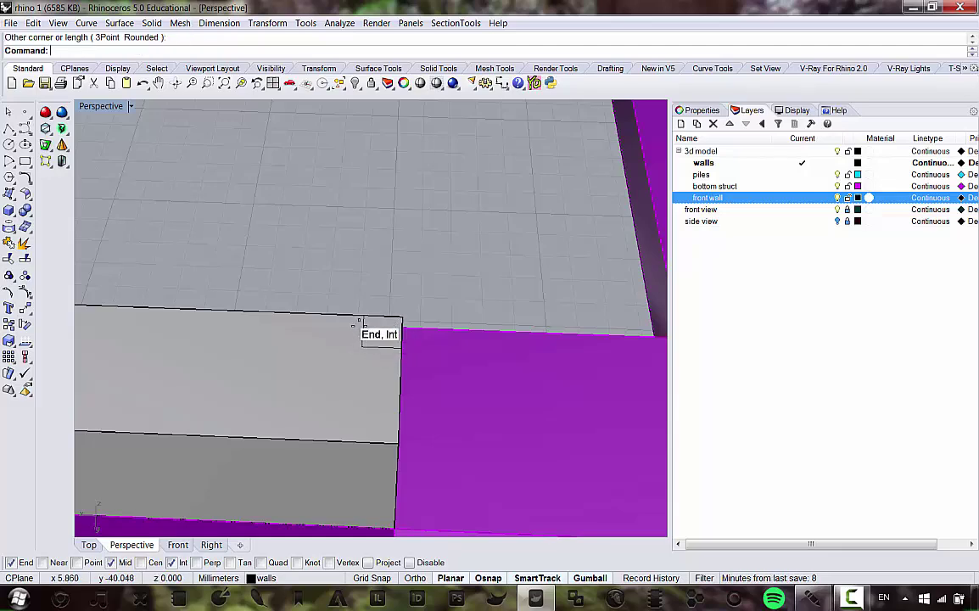
Step: Move the small rectangle from its outer edge's midpoint to the midpoint of the block's ramp-side top edge
left_click(392, 344)
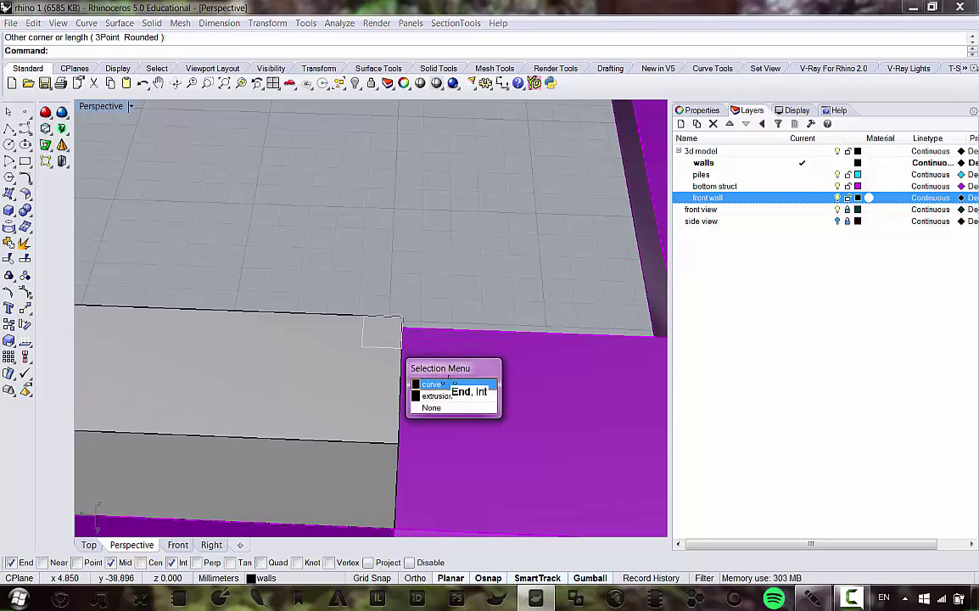
left_click(448, 384)
left_click(266, 23)
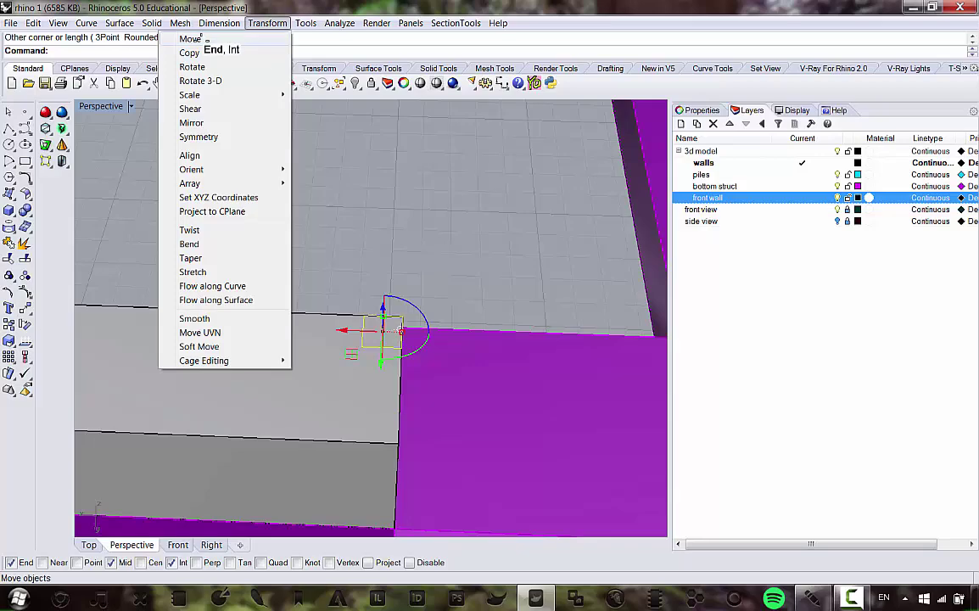
left_click(246, 39)
left_click(402, 327)
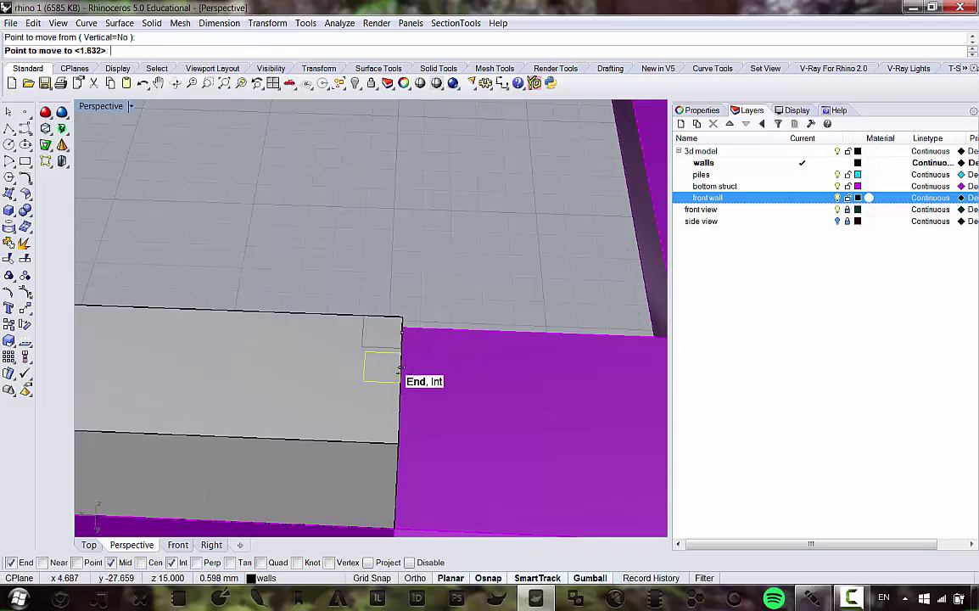
left_click(401, 373)
scroll(401, 378, "down", 9)
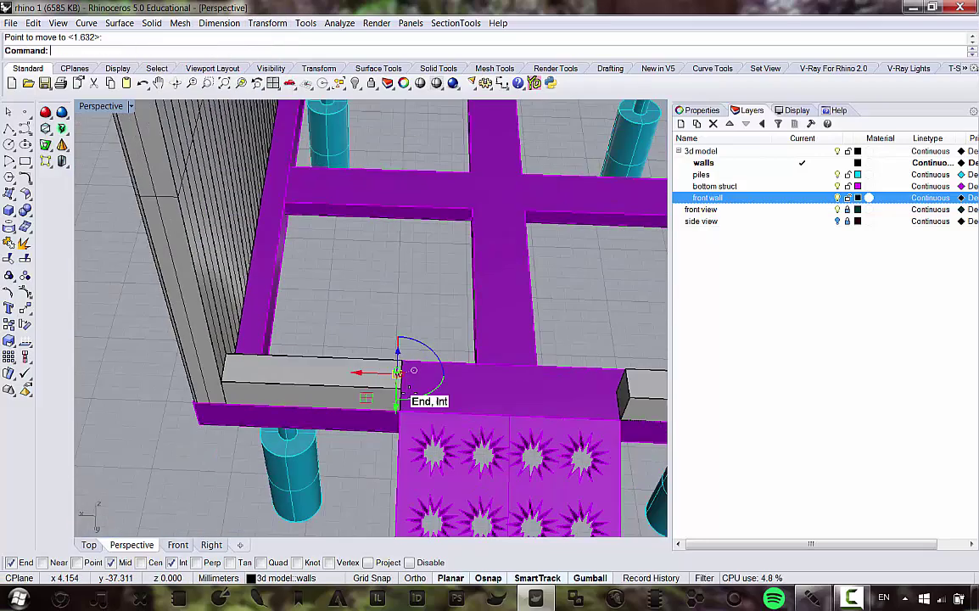
Step: Inspect the centred rectangle on the block and select its curve again
right_click_drag(407, 394, 409, 354)
scroll(403, 327, "up", 7)
left_click(454, 261)
scroll(452, 263, "down", 3)
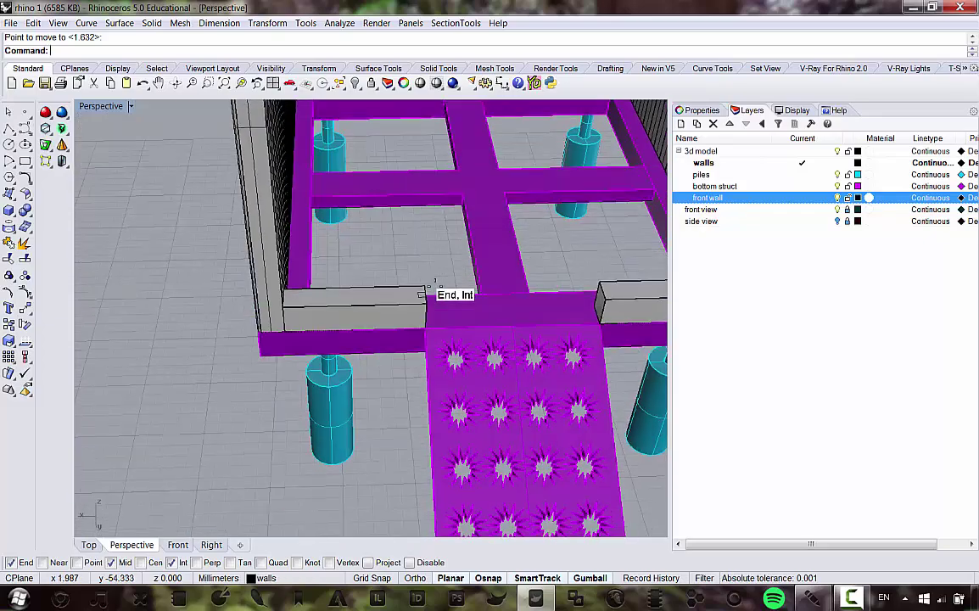
scroll(437, 297, "up", 5)
left_click(405, 336)
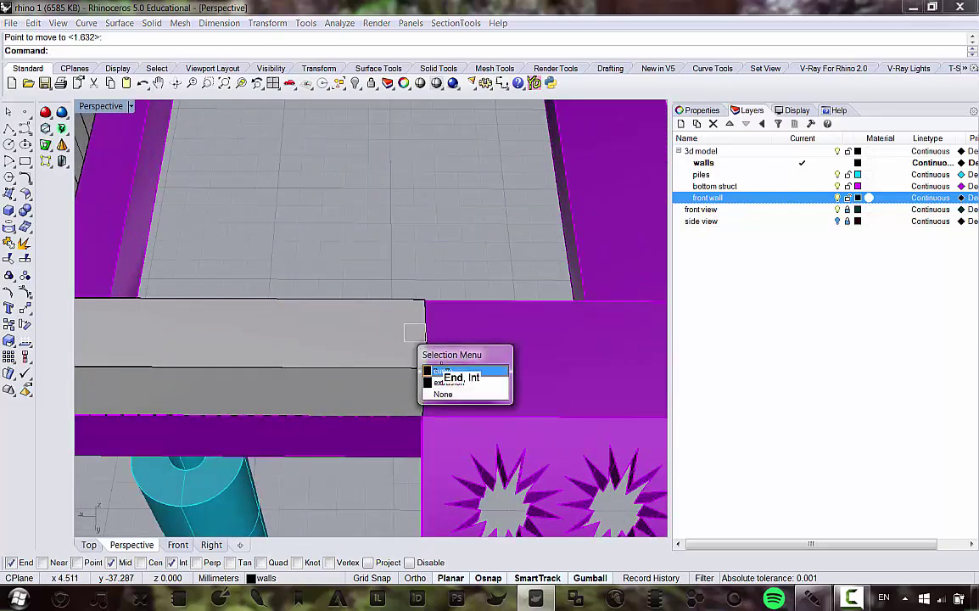
left_click(440, 371)
scroll(444, 350, "down", 7)
right_click_drag(444, 350, 384, 307)
scroll(383, 306, "up", 7)
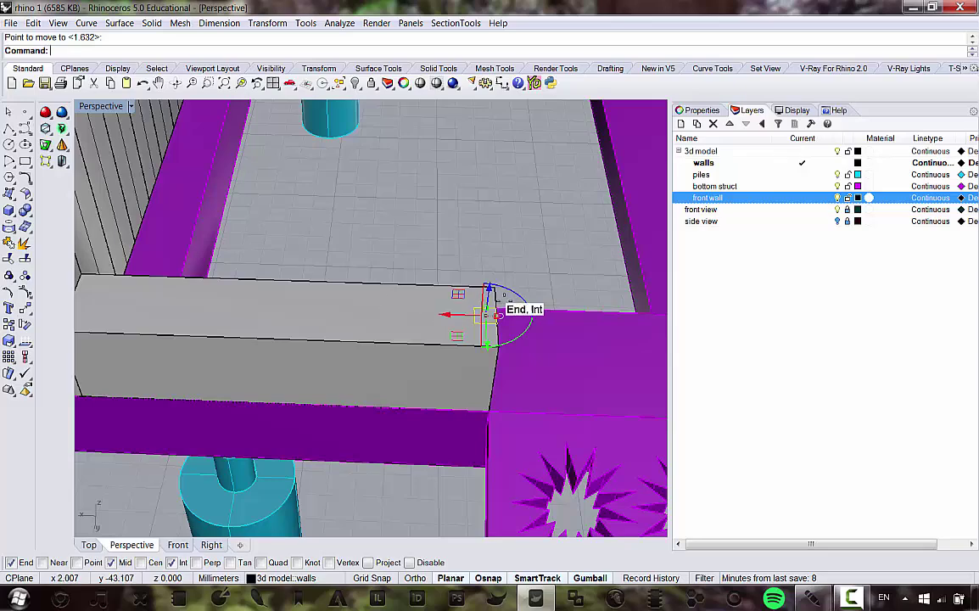
scroll(493, 310, "down", 2)
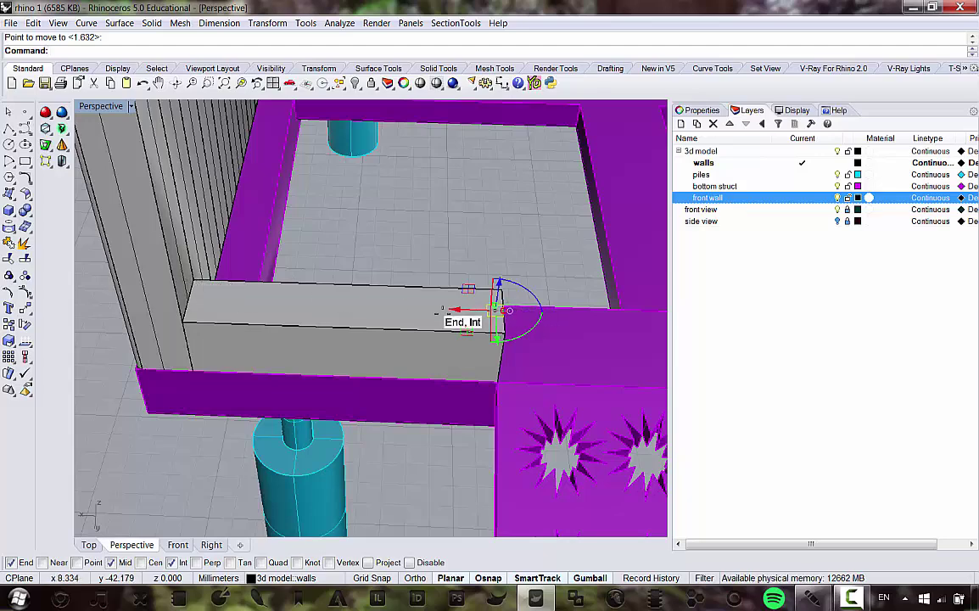
left_click(205, 292)
right_click_drag(227, 293, 238, 305)
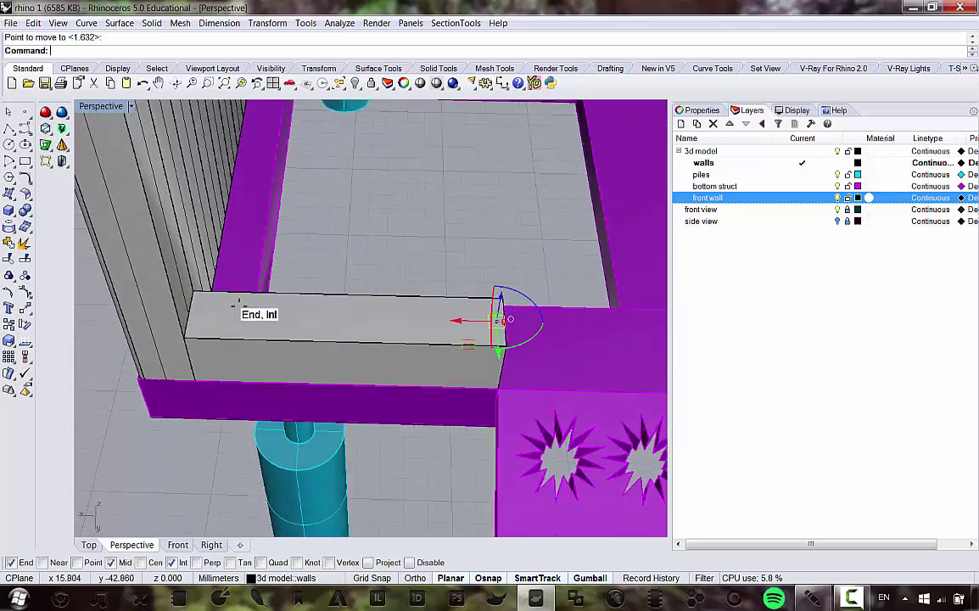
Step: Draw a straight polyline along the block's top from the small rectangle's outer edge midpoint to the midpoint of the wall-side edge
left_click(8, 128)
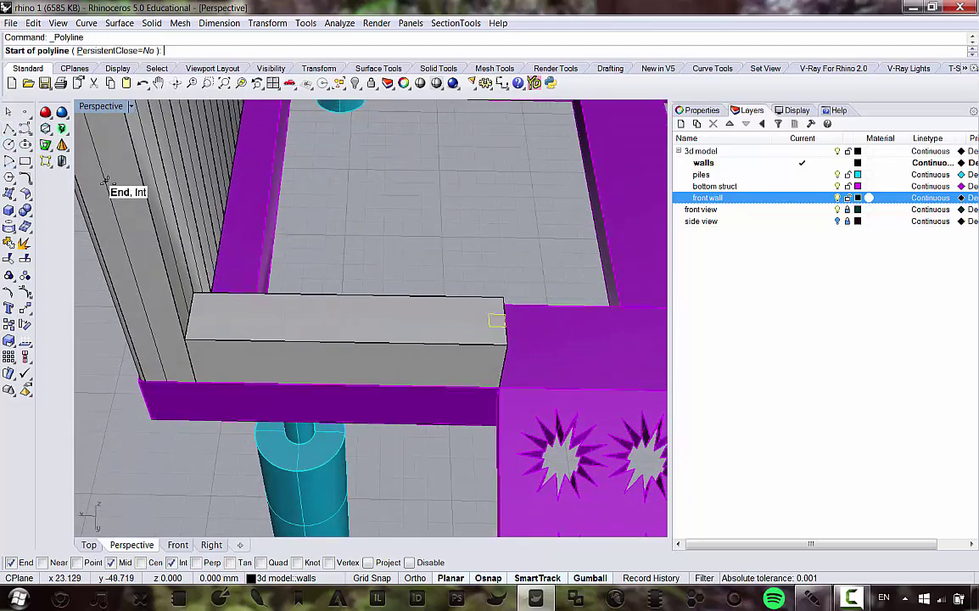
scroll(374, 290, "up", 2)
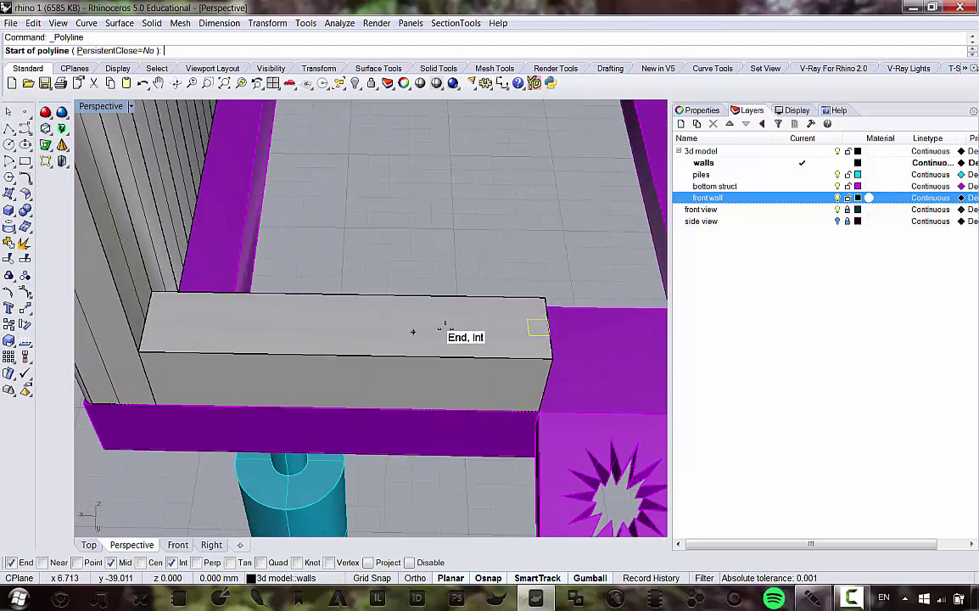
scroll(444, 326, "up", 2)
left_click(565, 325)
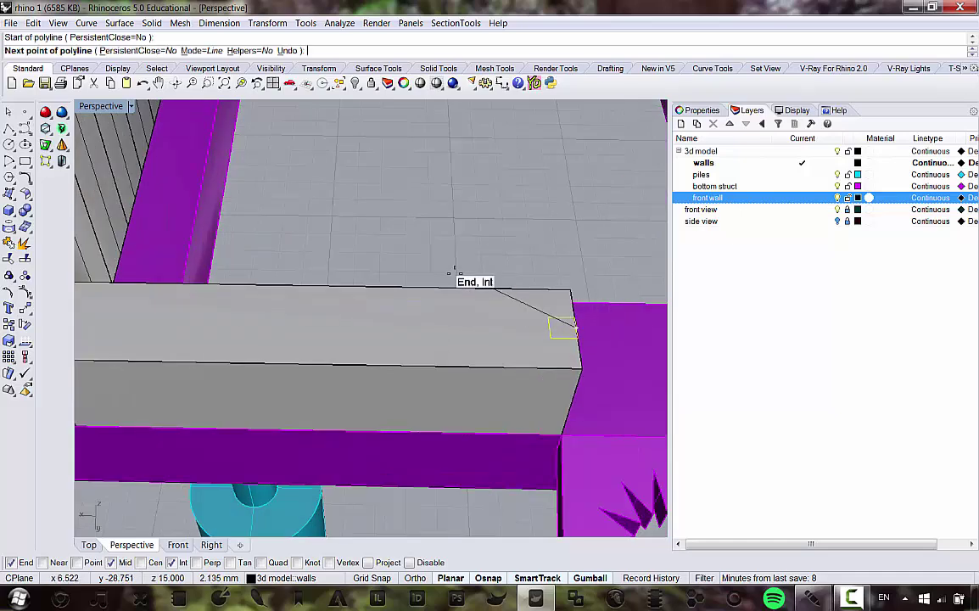
scroll(540, 317, "up", 3)
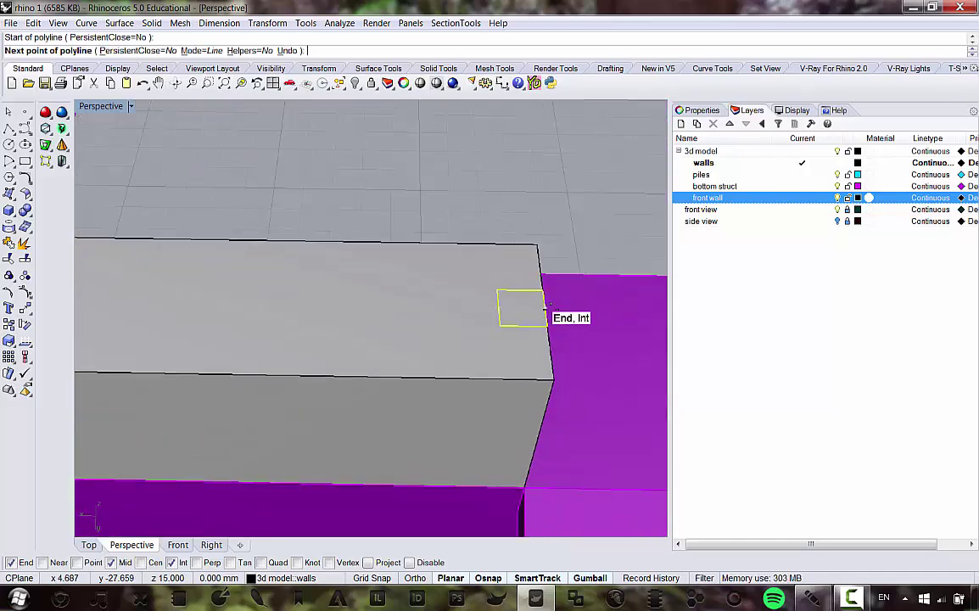
scroll(543, 304, "down", 3)
scroll(251, 307, "up", 4)
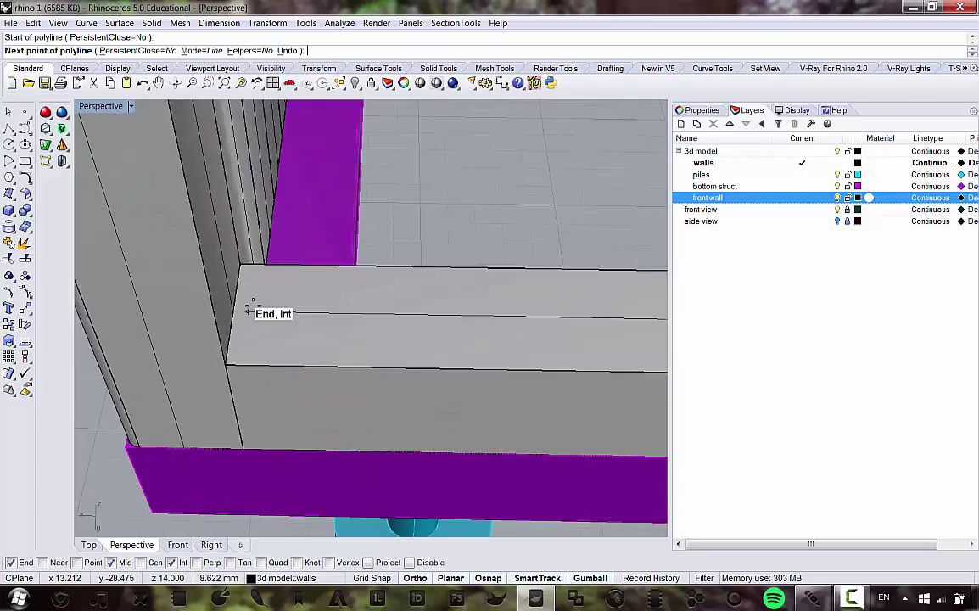
left_click(234, 312)
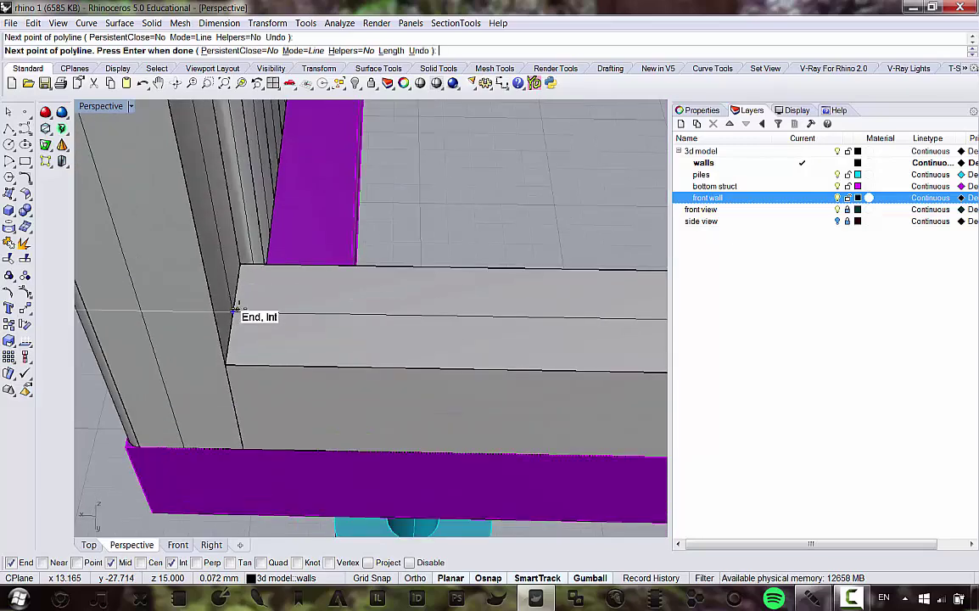
right_click(236, 314)
Step: Try to array the small rectangle along the full centreline with 6 items and Freeform orientation
scroll(239, 314, "down", 5)
scroll(472, 325, "up", 4)
scroll(513, 338, "down", 3)
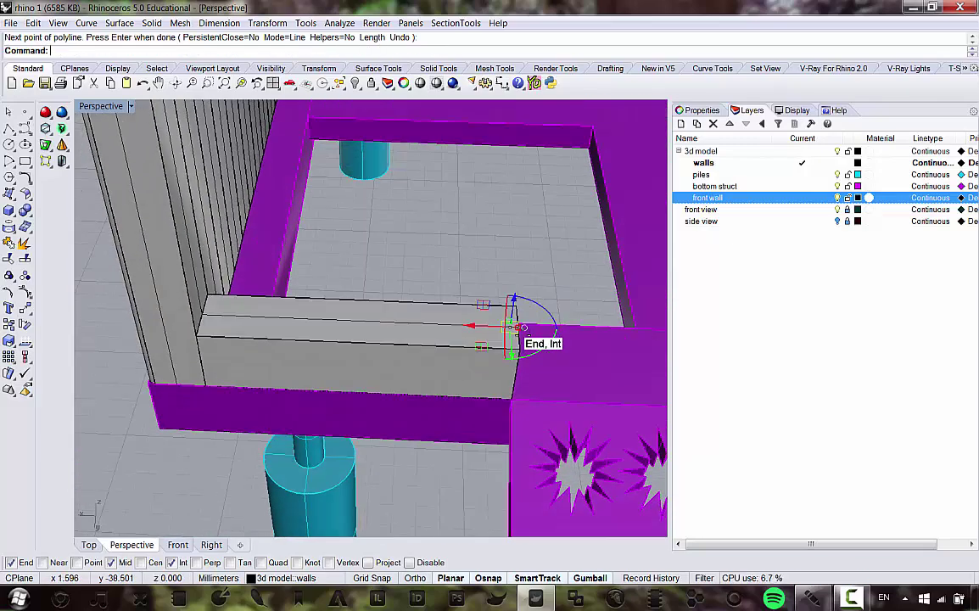
scroll(513, 336, "up", 2)
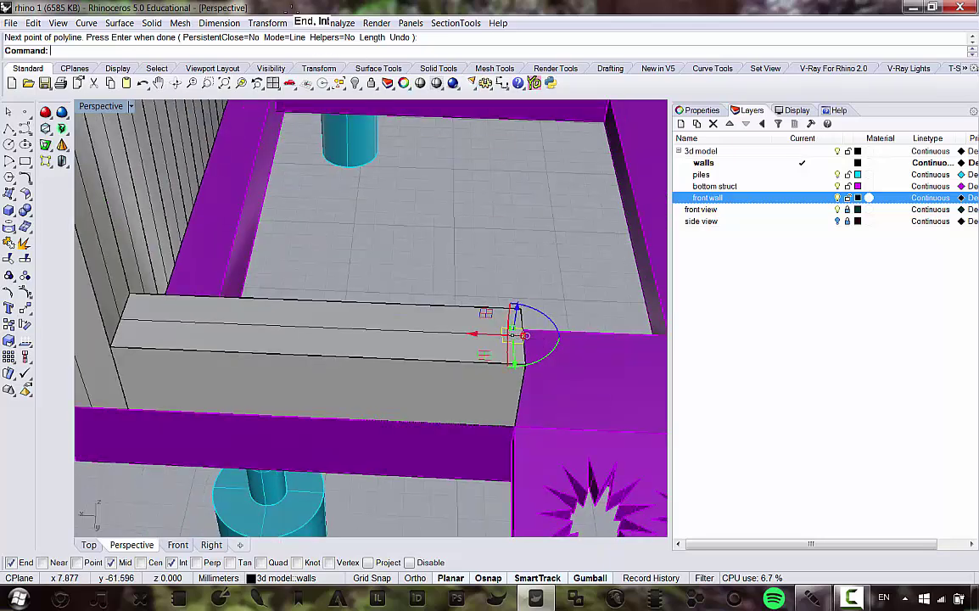
left_click(267, 23)
mouse_move(243, 184)
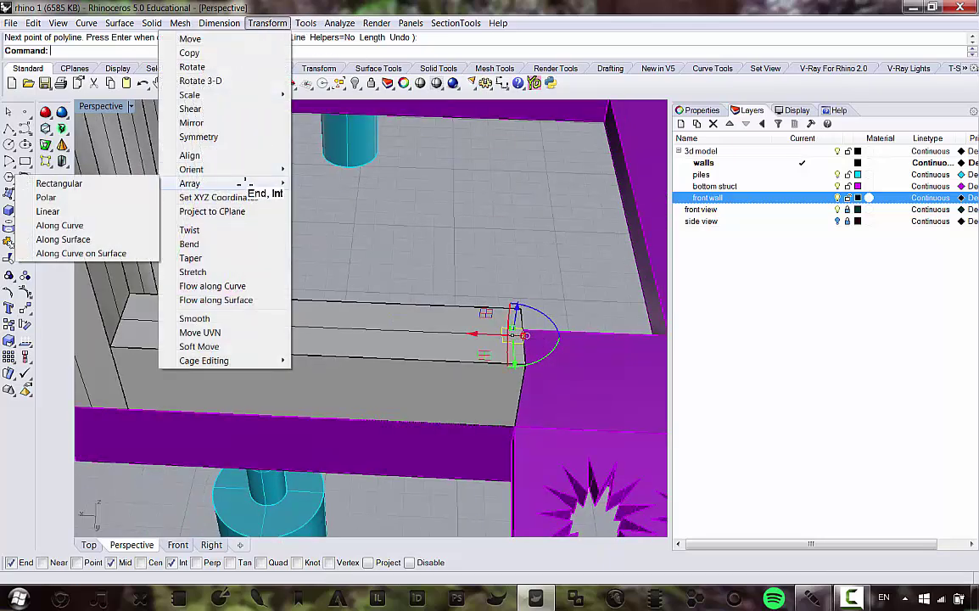
left_click(78, 225)
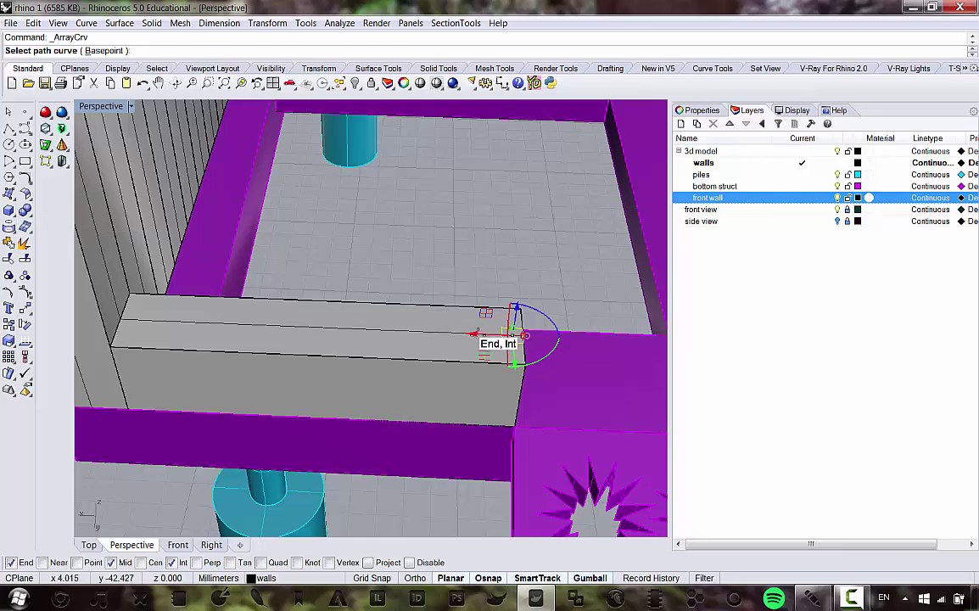
left_click(453, 374)
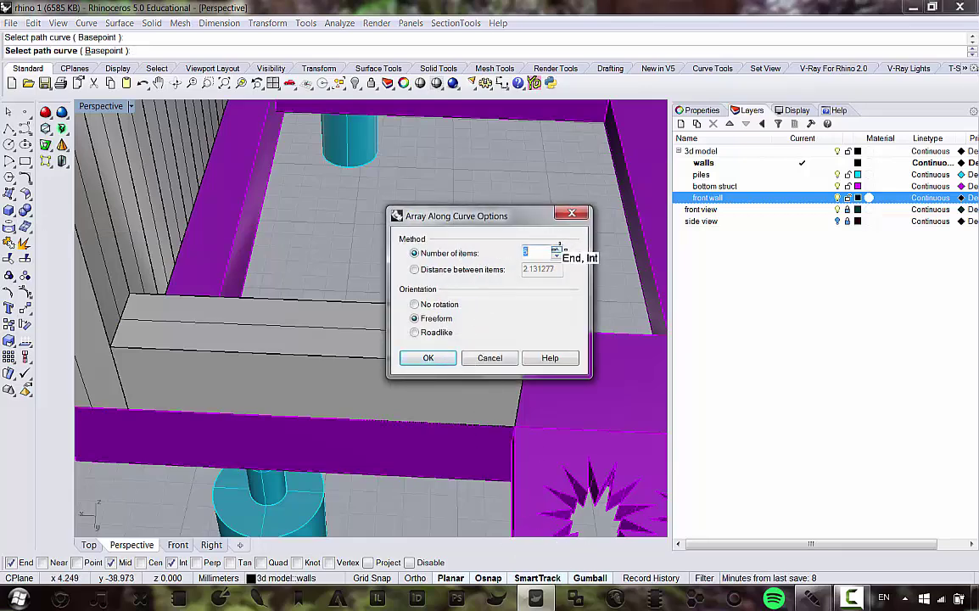
left_click(429, 358)
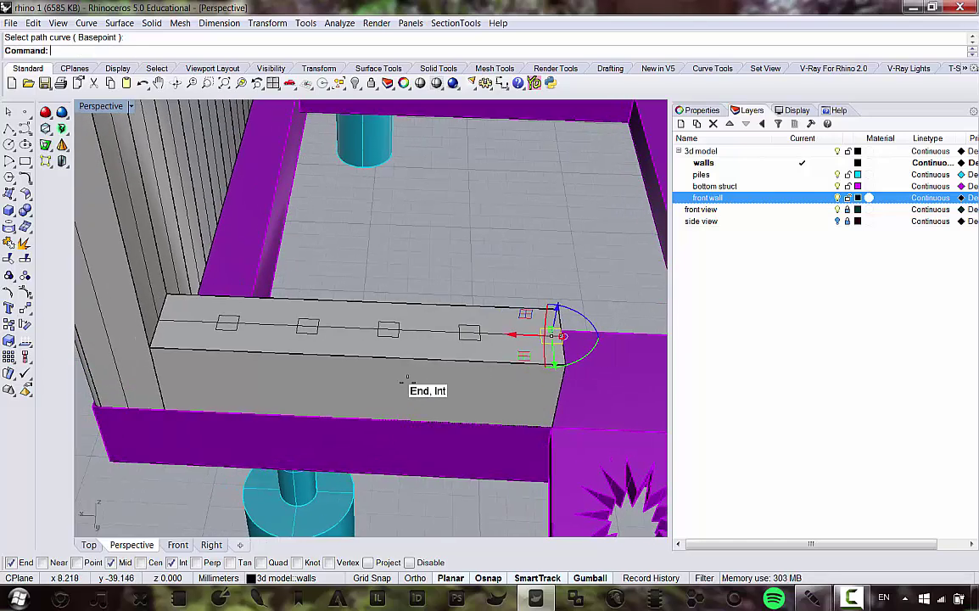
Step: Compare the first and last arrayed rectangles with the block's ends, and undo the array
left_click(151, 320, "shift")
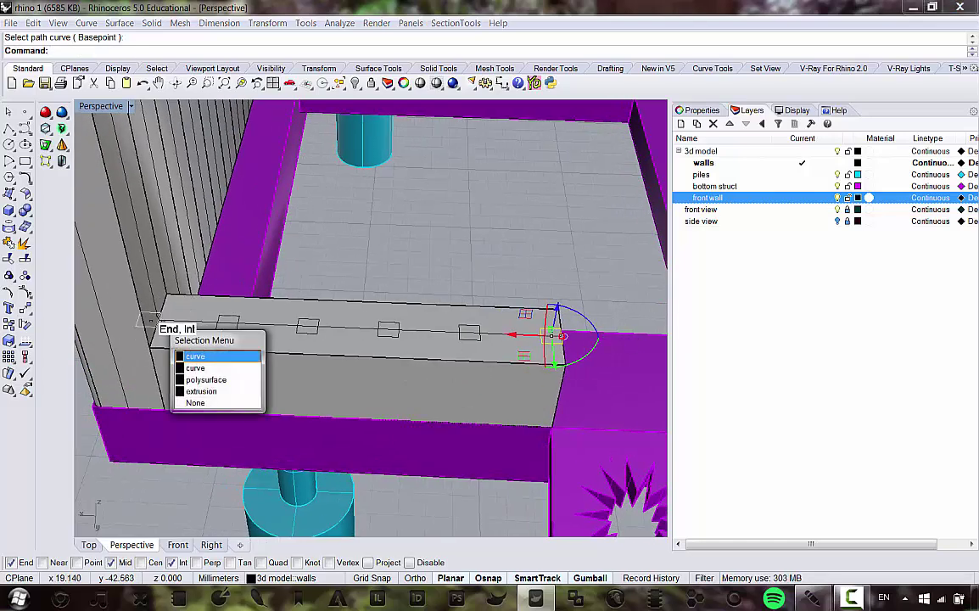
left_click(190, 357)
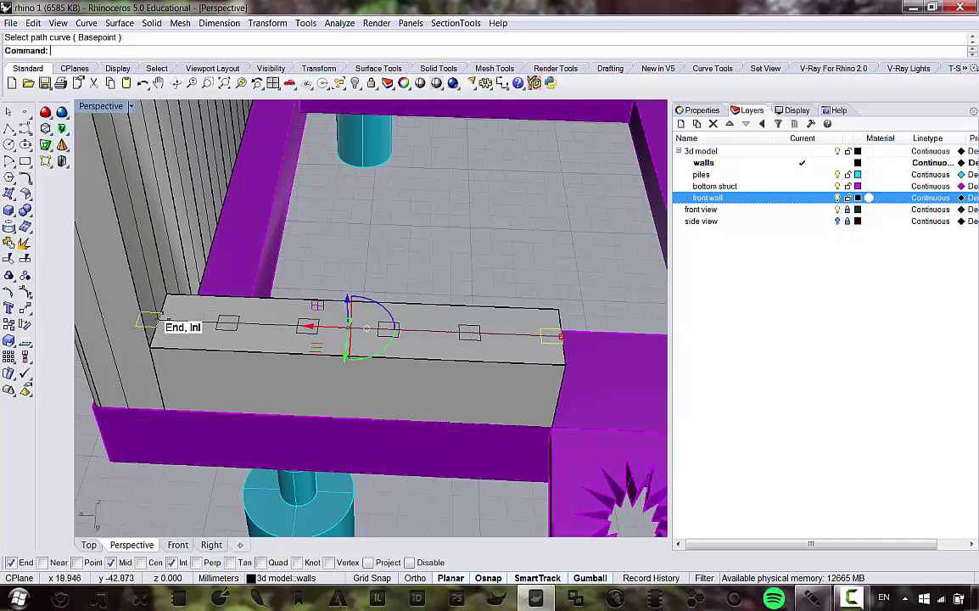
scroll(552, 348, "up", 3)
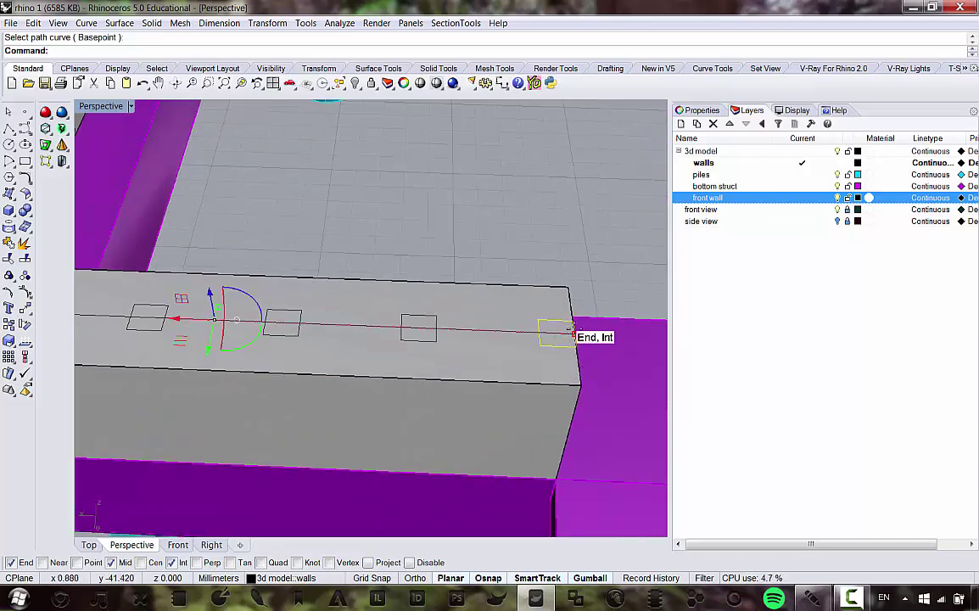
scroll(574, 332, "up", 3)
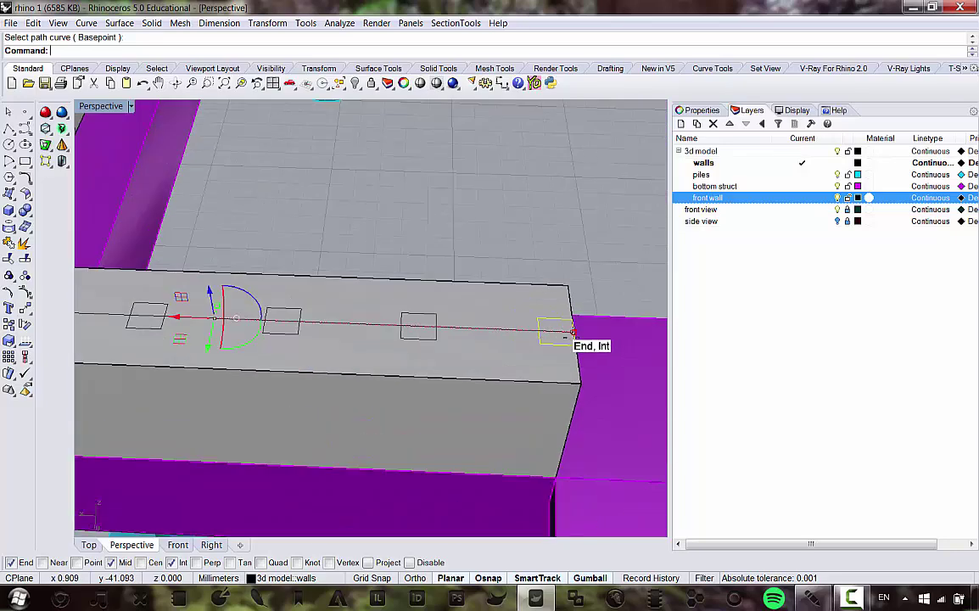
scroll(577, 329, "down", 5)
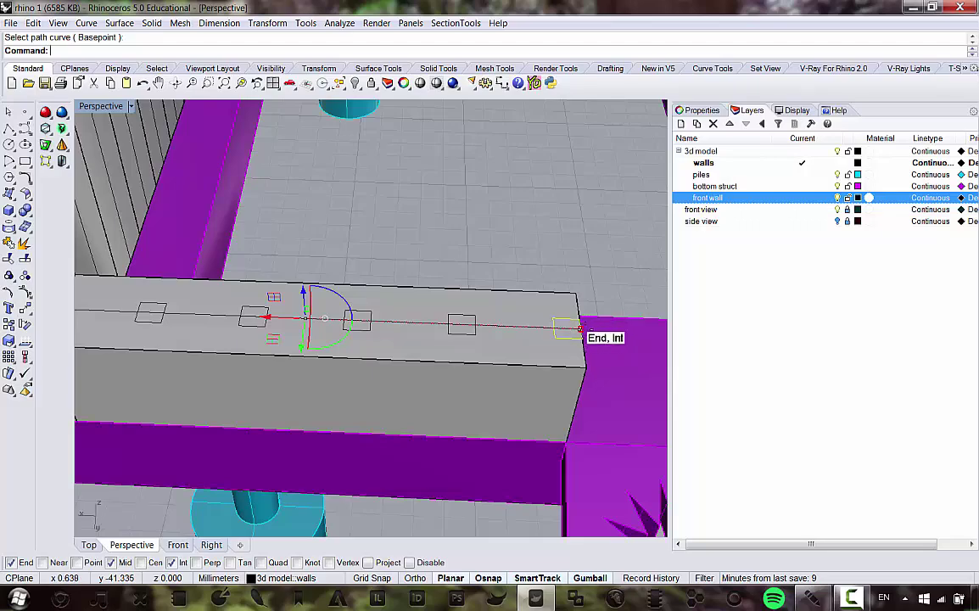
scroll(581, 328, "down", 4)
scroll(582, 329, "up", 4)
scroll(507, 321, "down", 5)
scroll(321, 302, "up", 5)
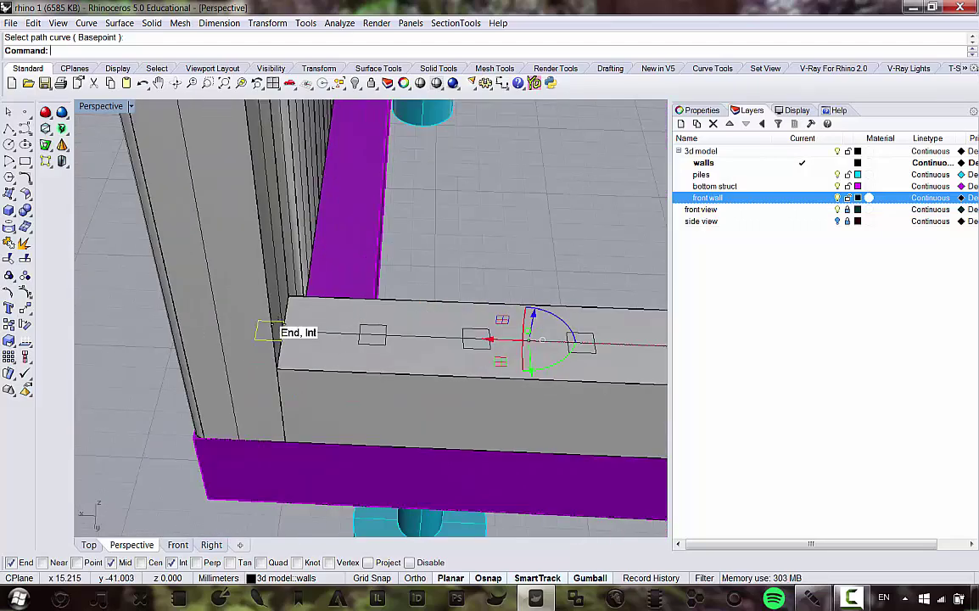
scroll(437, 348, "down", 3)
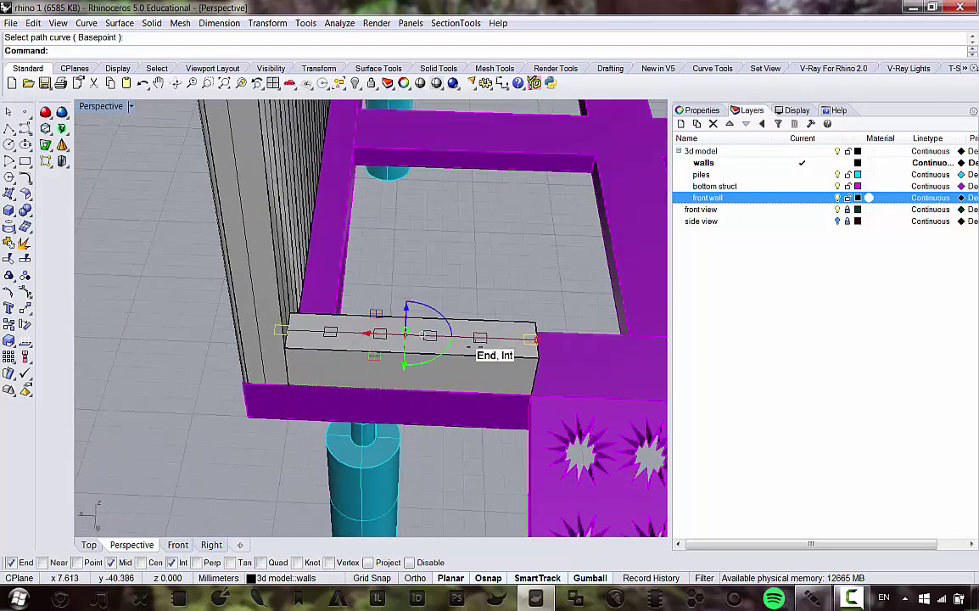
scroll(169, 307, "up", 3)
key("ctrl+z")
Step: Trim away the part of the centreline inside the small rectangle, using the rectangle as the cutting object
scroll(551, 332, "up", 6)
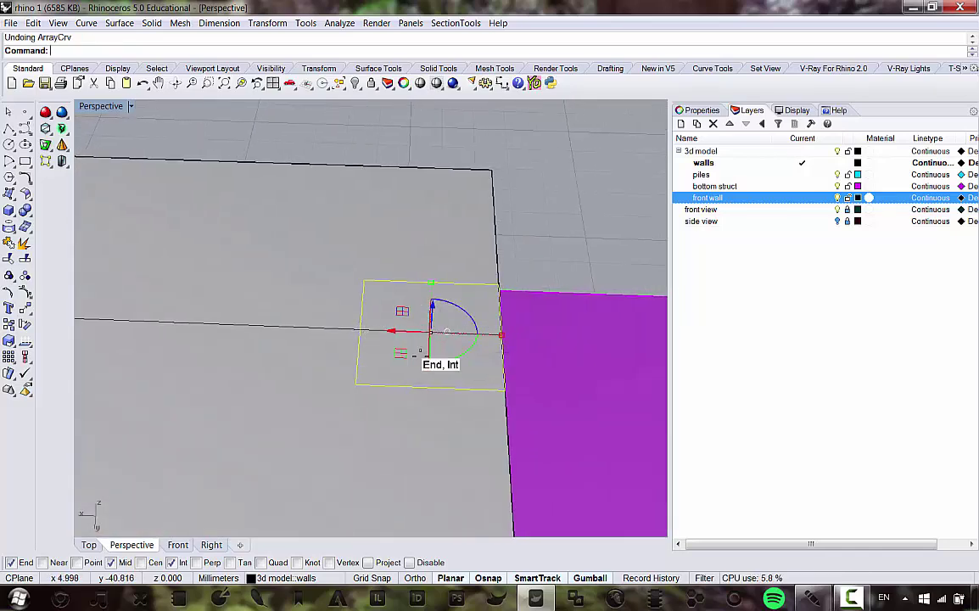
right_click_drag(420, 356, 468, 350)
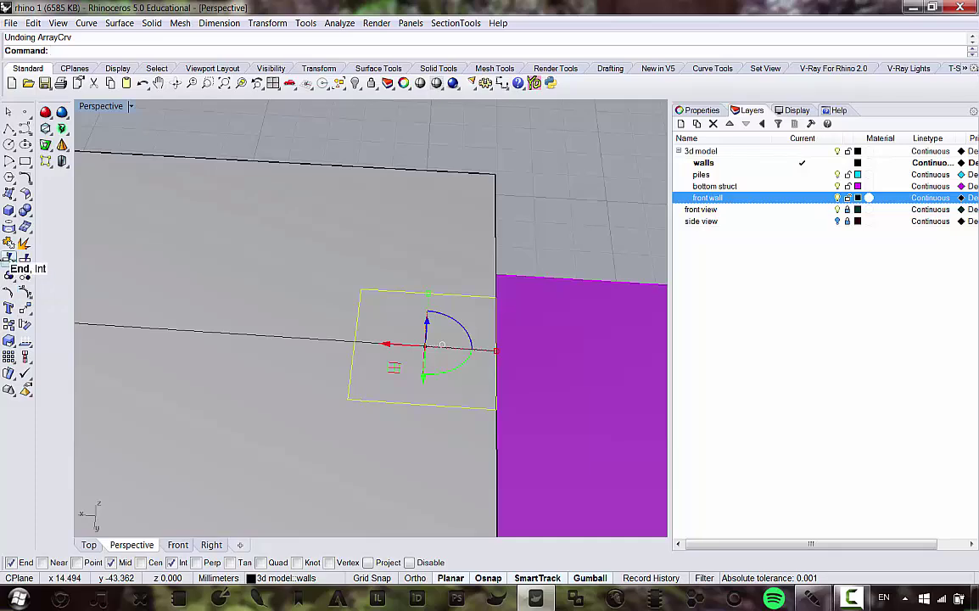
left_click(23, 243)
left_click(360, 338)
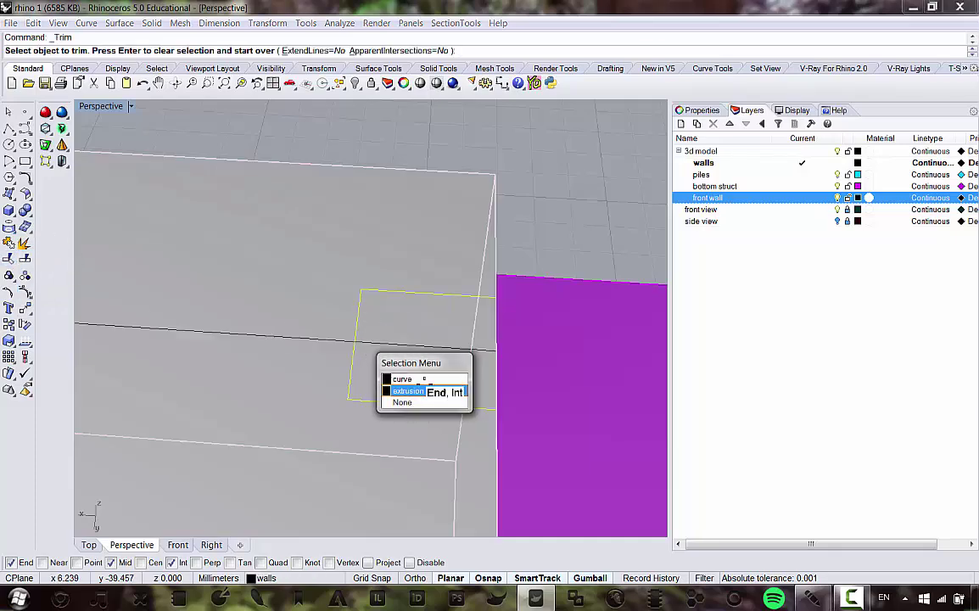
left_click(416, 379)
right_click_drag(445, 355, 440, 321)
scroll(439, 320, "up", 4)
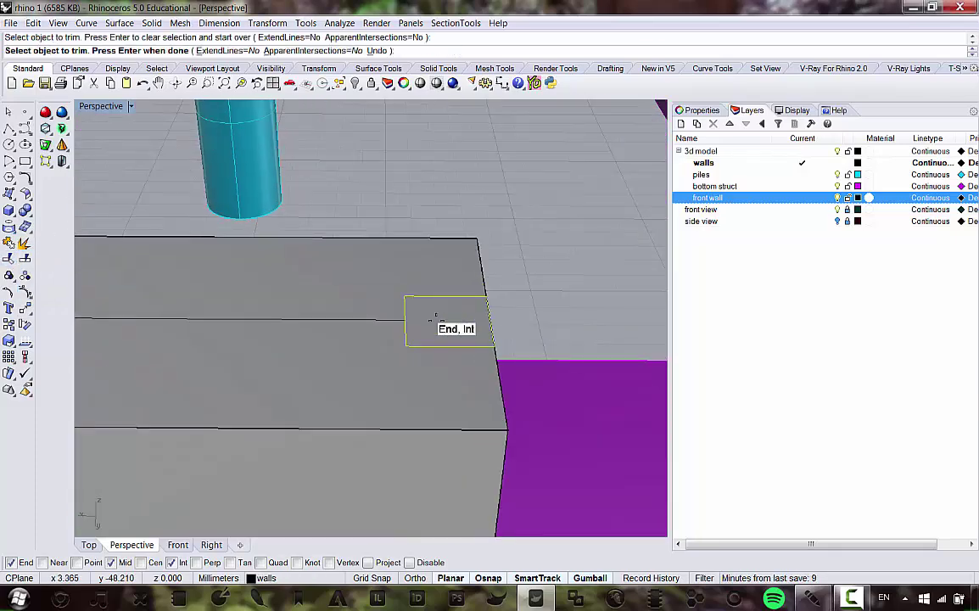
key("Return")
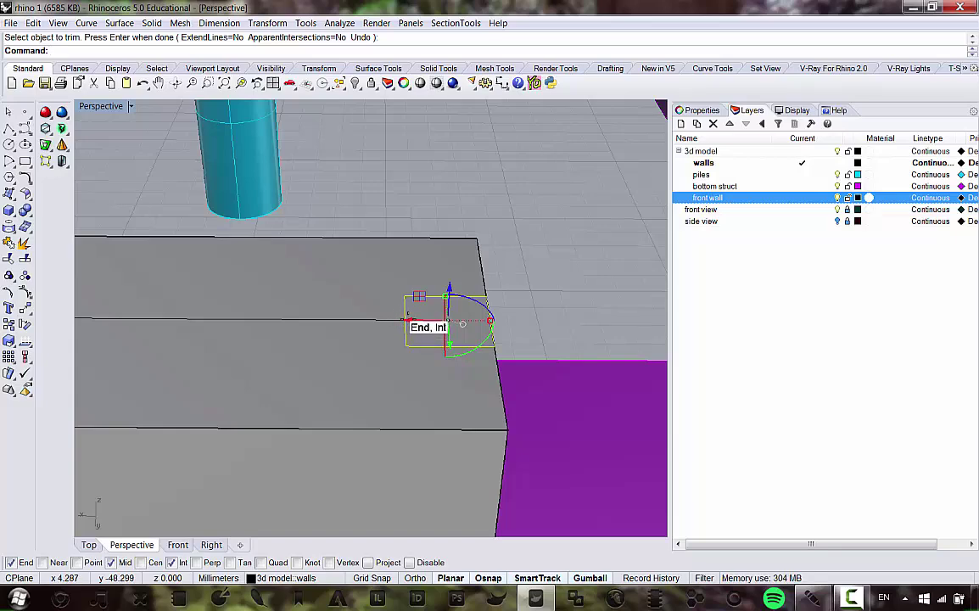
right_click_drag(405, 319, 413, 320)
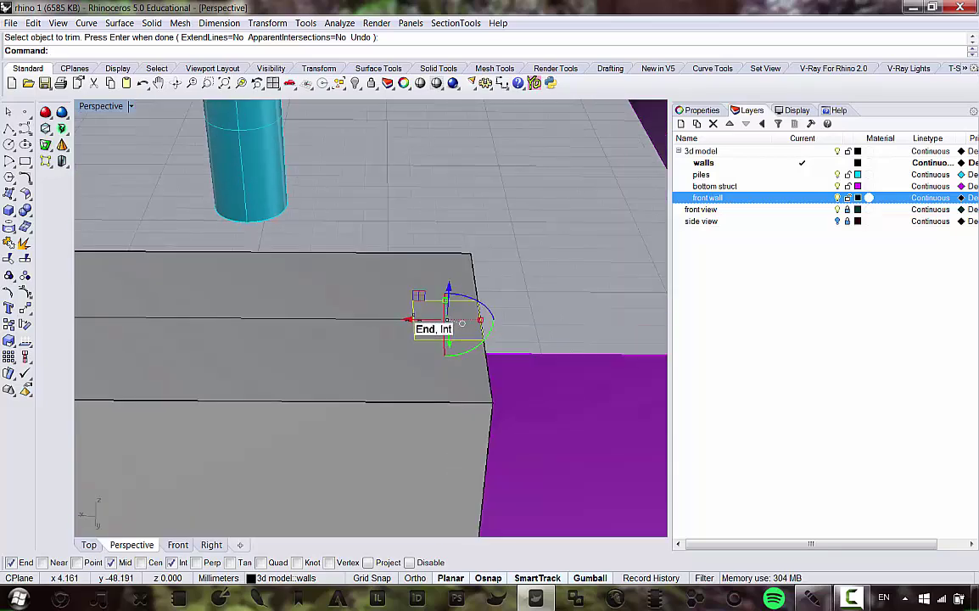
Step: Array the small rectangle along the trimmed centreline with 6 items and Freeform orientation
left_click(257, 24)
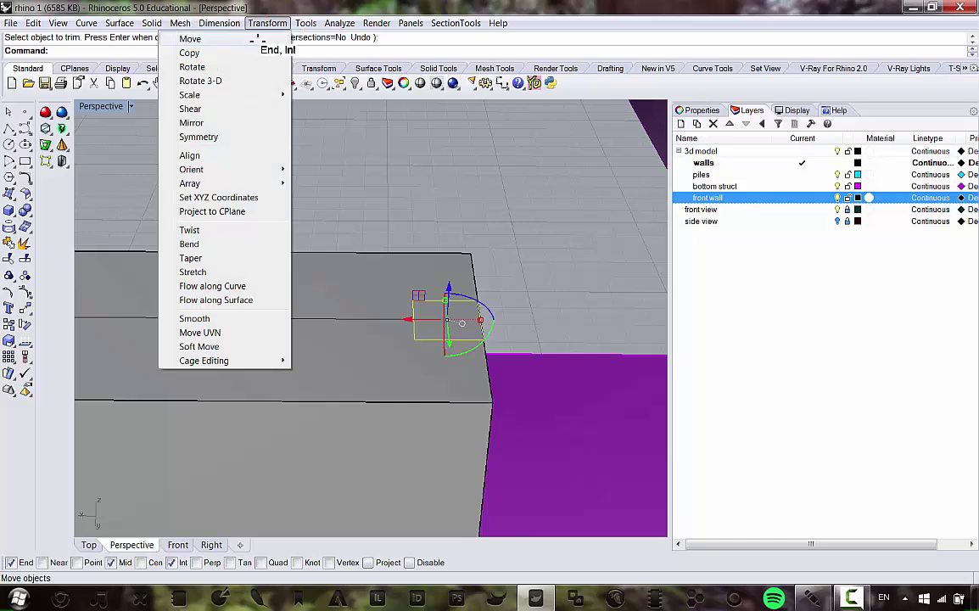
mouse_move(172, 184)
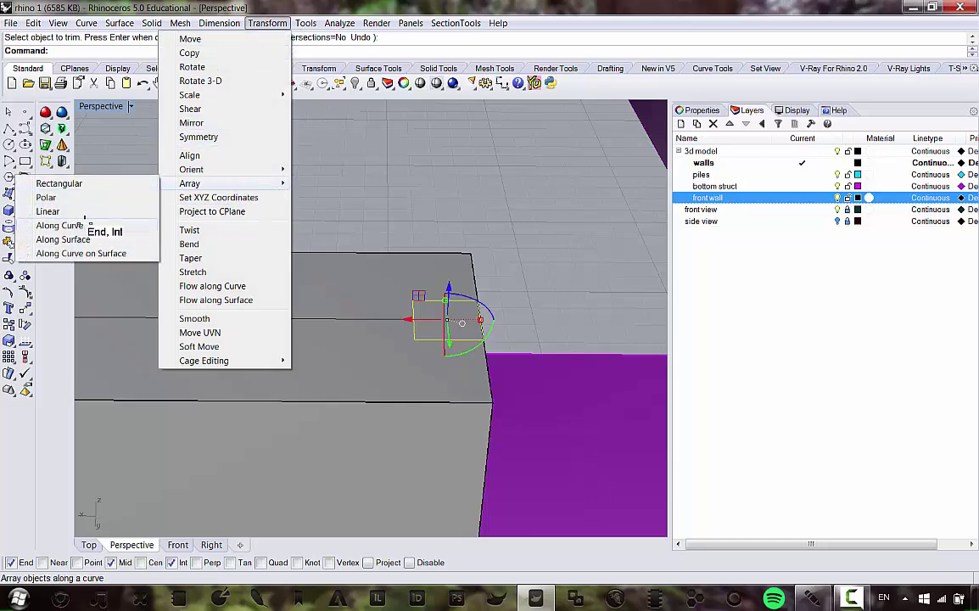
left_click(76, 224)
left_click(401, 321)
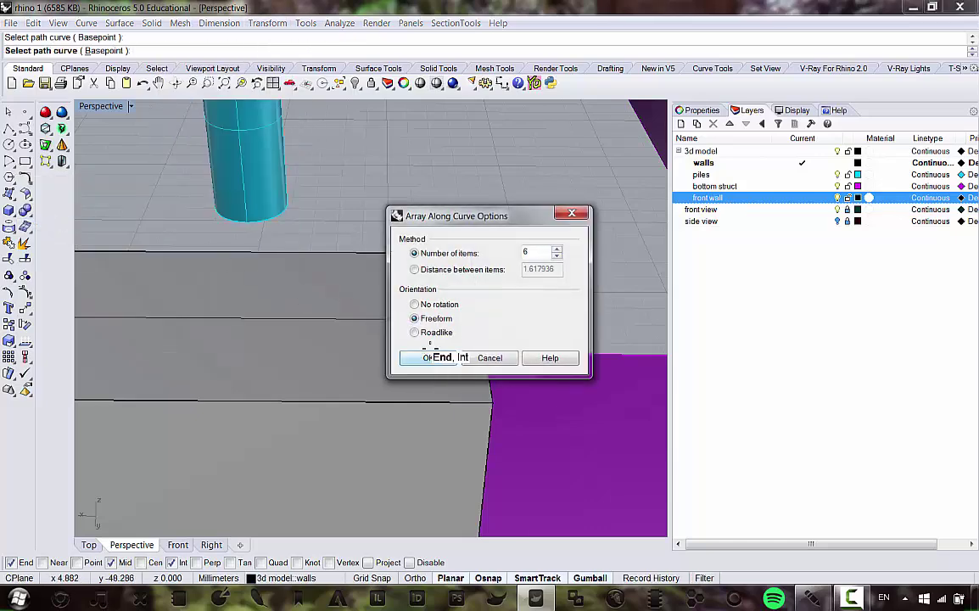
left_click(439, 359)
Step: Check the row of rectangles at both ends of the block and delete the centreline used as the array path
scroll(392, 295, "down", 5)
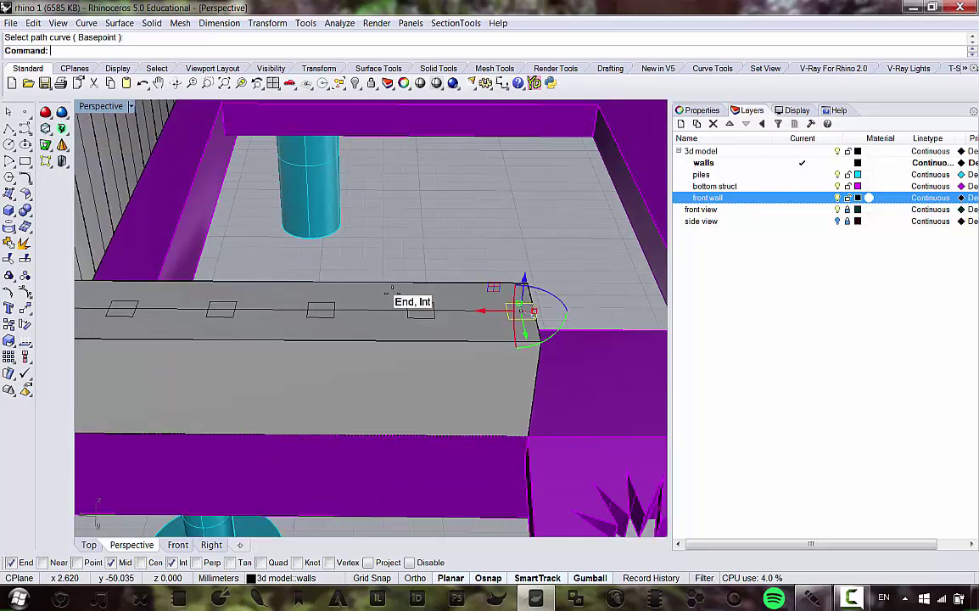
right_click_drag(392, 295, 424, 313)
scroll(424, 313, "down", 3)
scroll(251, 332, "up", 4)
scroll(252, 328, "down", 3)
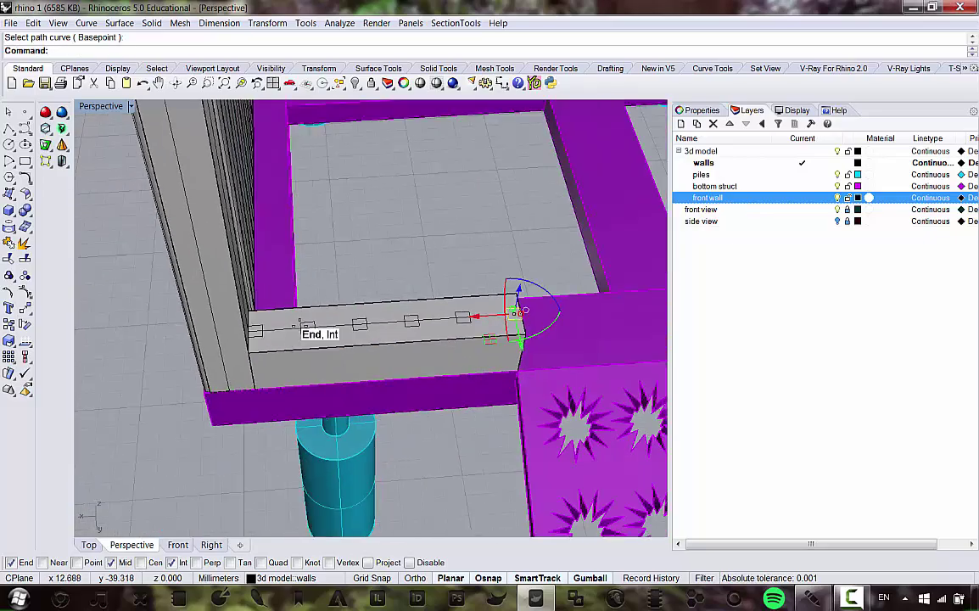
scroll(252, 321, "up", 5)
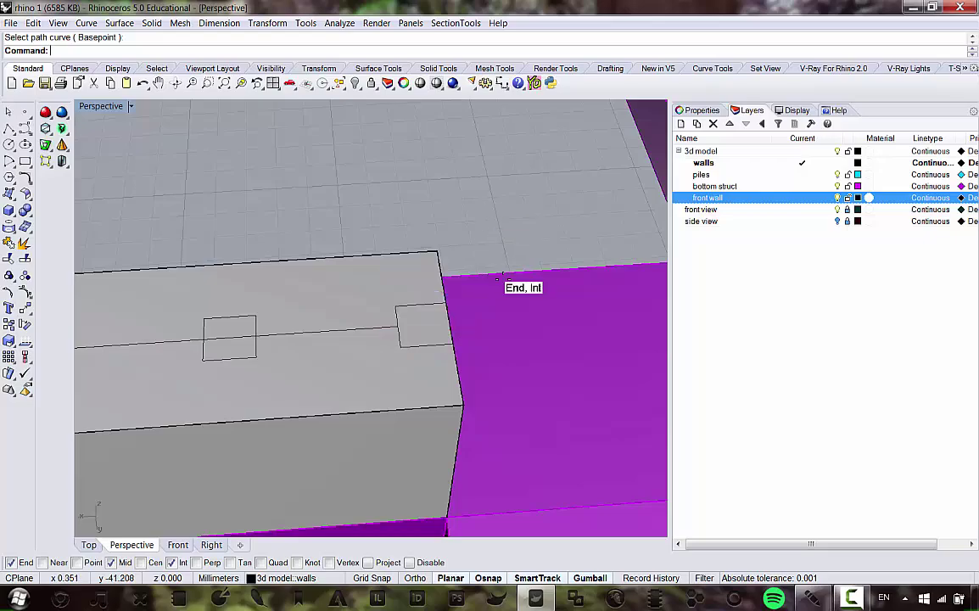
scroll(499, 254, "down", 4)
scroll(442, 242, "up", 3)
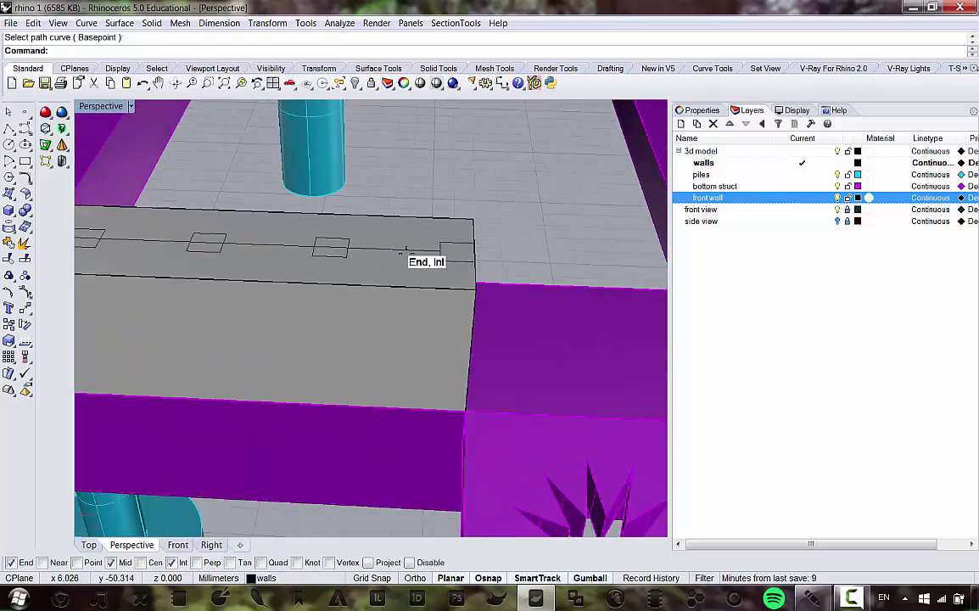
key("Delete")
scroll(415, 297, "down", 3)
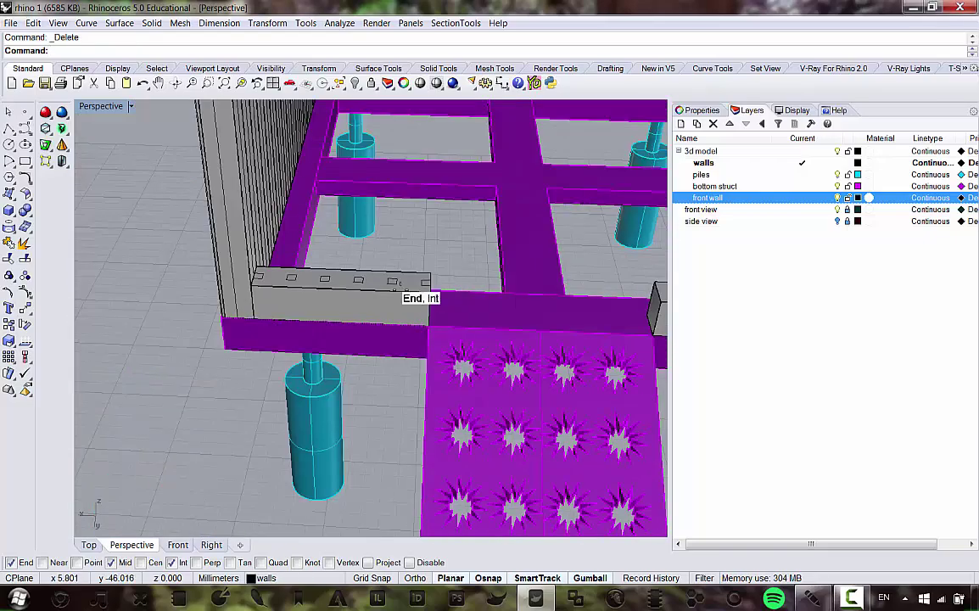
scroll(412, 280, "up", 3)
scroll(422, 284, "down", 4)
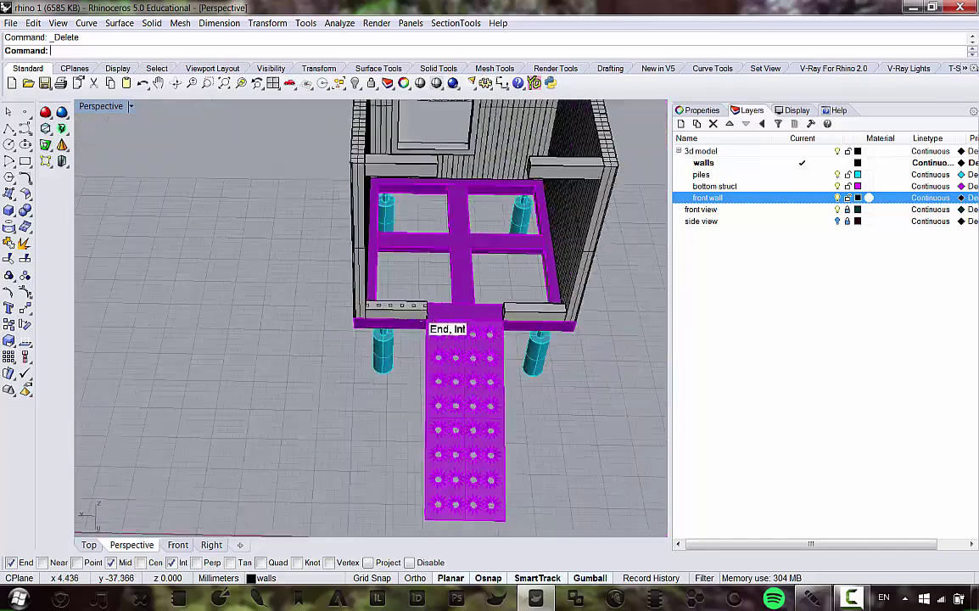
scroll(407, 255, "up", 3)
right_click_drag(446, 323, 443, 403)
scroll(399, 386, "up", 7)
scroll(396, 386, "down", 4)
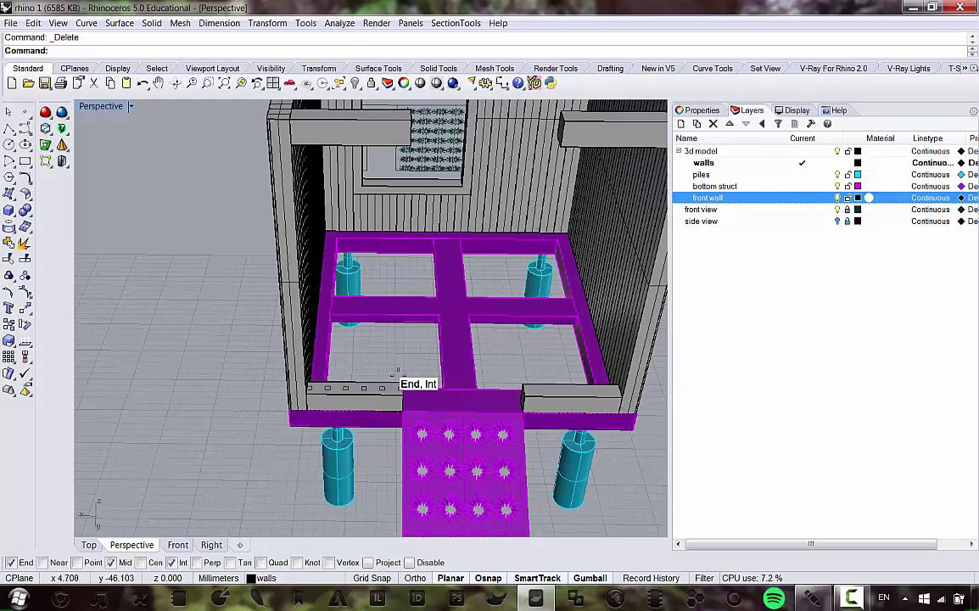
Step: Extrude the small rectangle at the block's doorway end straight up as a solid post reaching the underside of the upper block
scroll(401, 387, "up", 5)
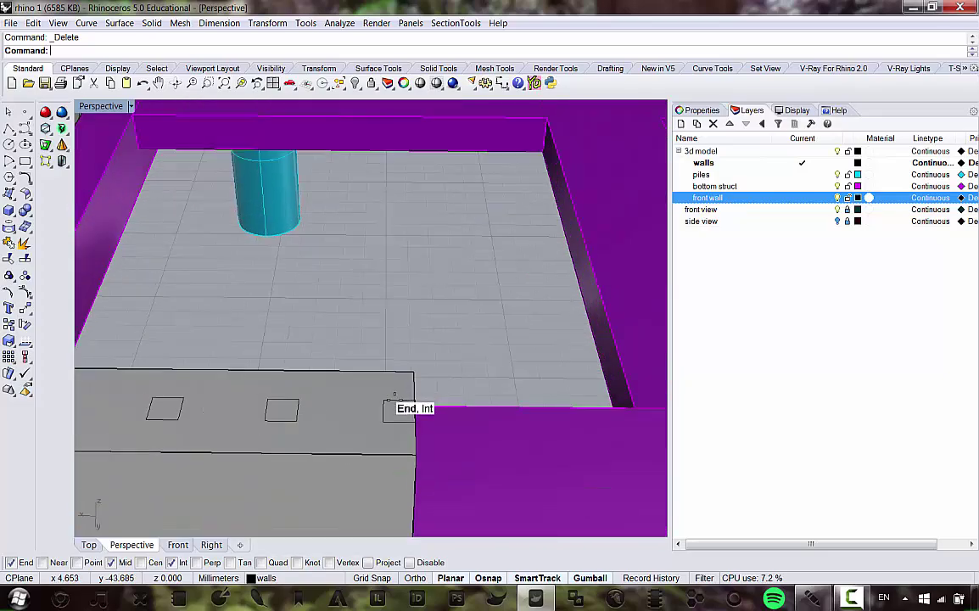
left_click(428, 414)
left_click(431, 436)
scroll(442, 450, "down", 6)
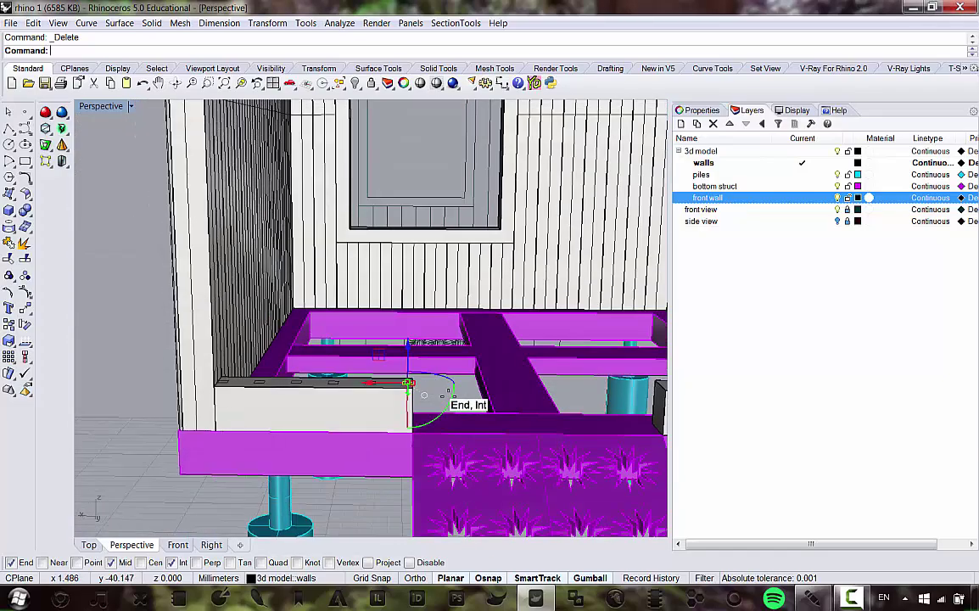
scroll(363, 439, "up", 5)
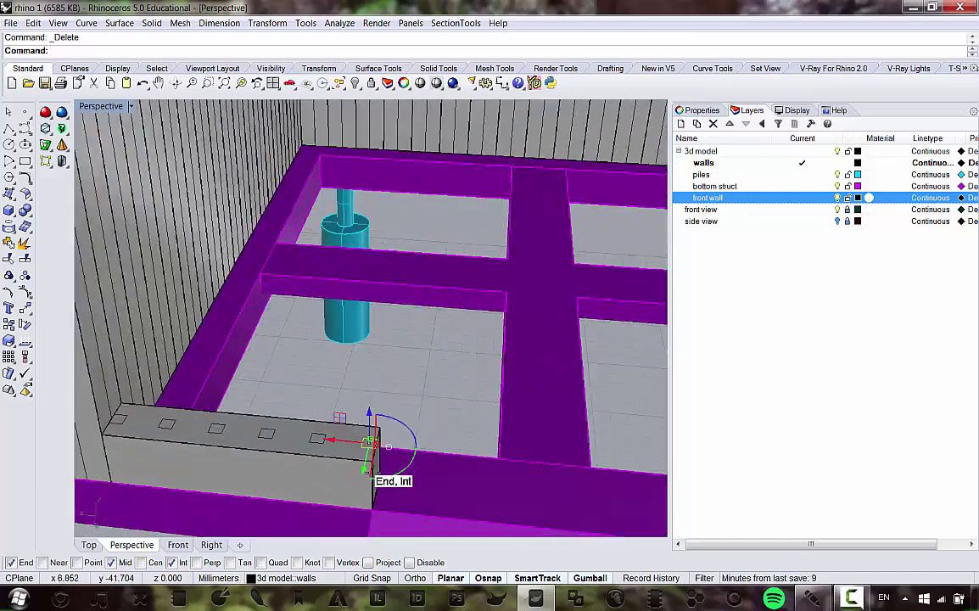
scroll(362, 419, "up", 3)
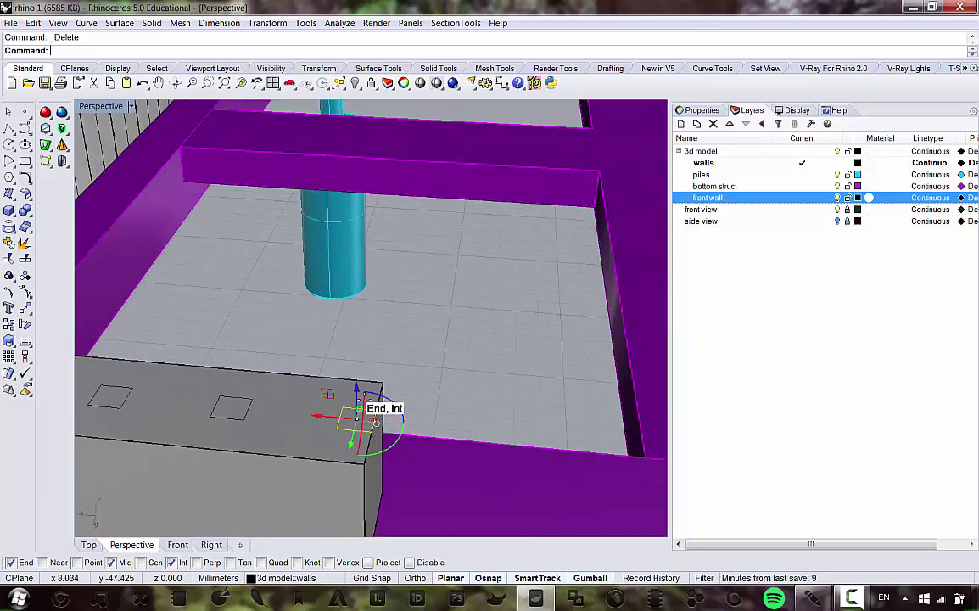
scroll(374, 422, "down", 5)
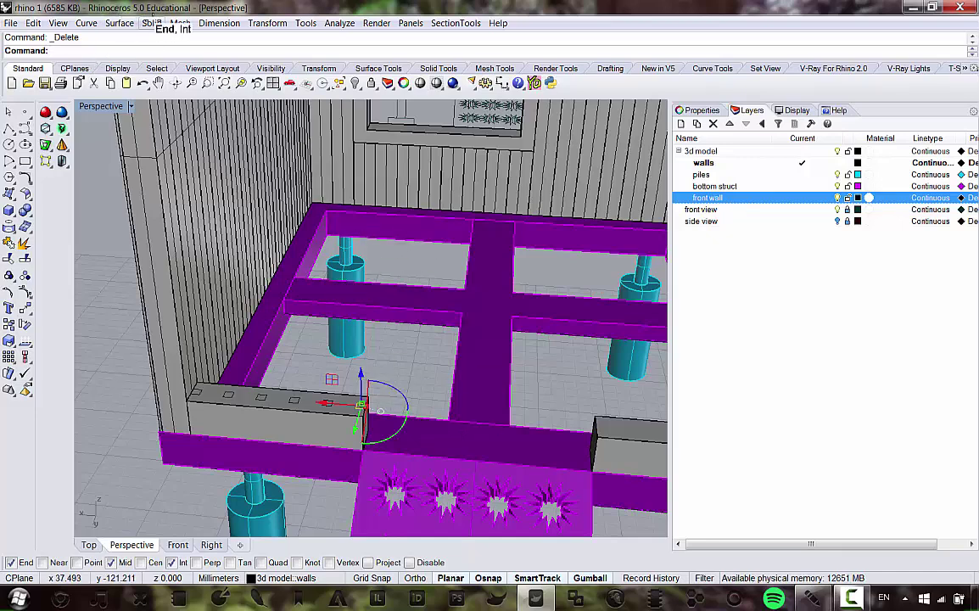
left_click(150, 23)
mouse_move(143, 247)
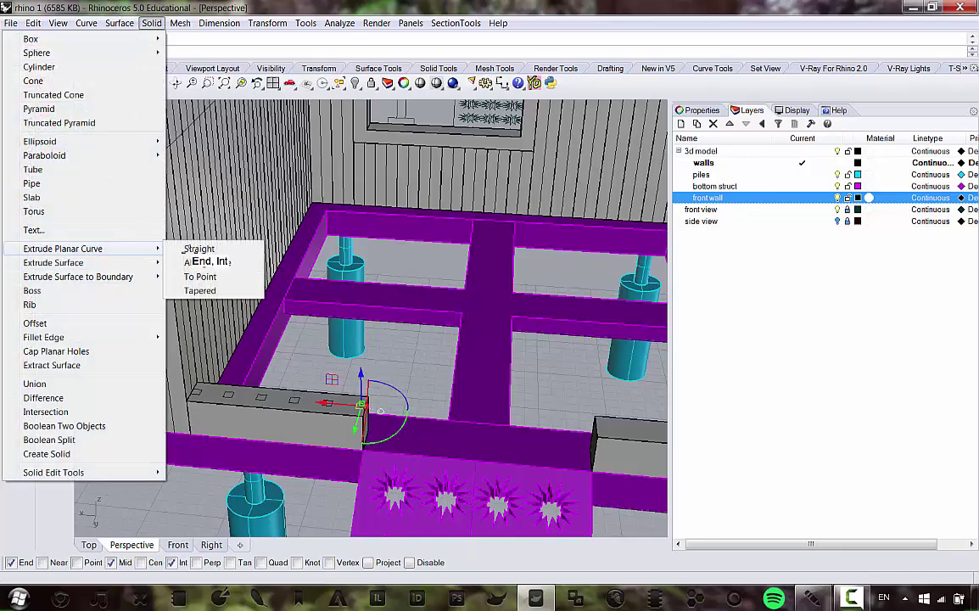
left_click(189, 252)
scroll(284, 369, "down", 8)
right_click_drag(296, 371, 244, 256)
scroll(272, 222, "up", 8)
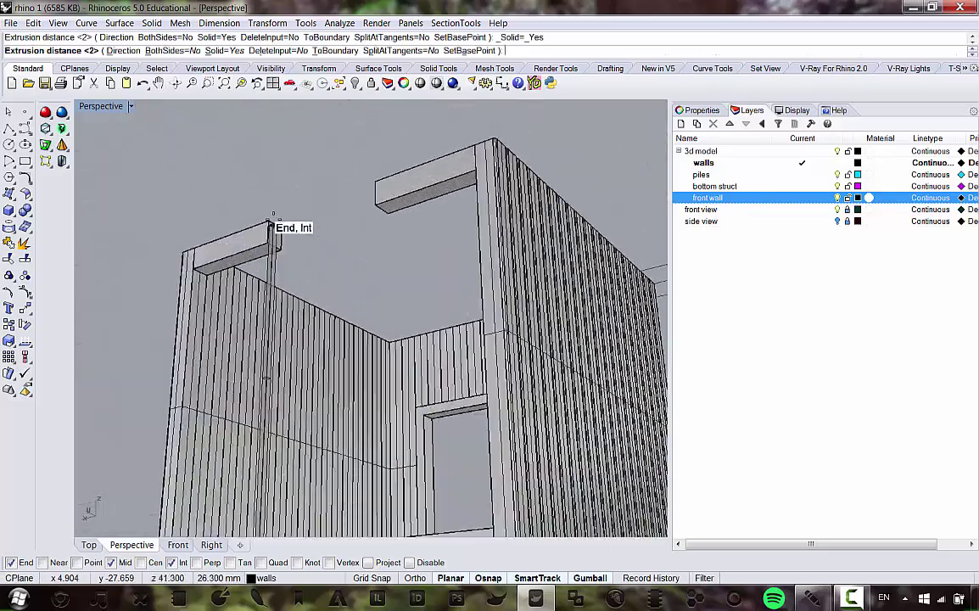
scroll(281, 231, "up", 8)
left_click(284, 281)
scroll(298, 236, "down", 2)
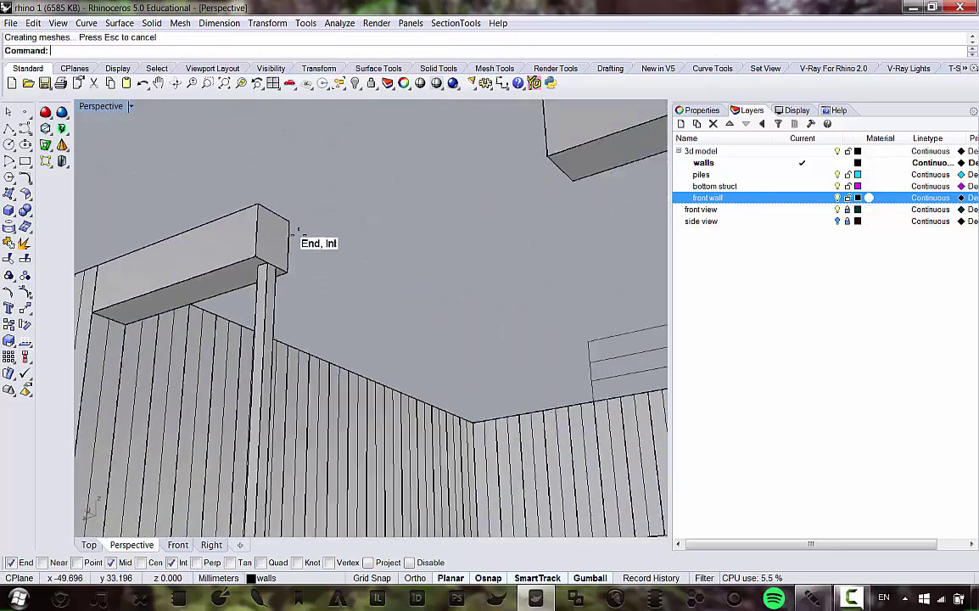
Step: Delete the rectangle curve at the foot of the extruded post
scroll(302, 238, "down", 5)
right_click_drag(306, 241, 332, 328)
scroll(328, 383, "up", 6)
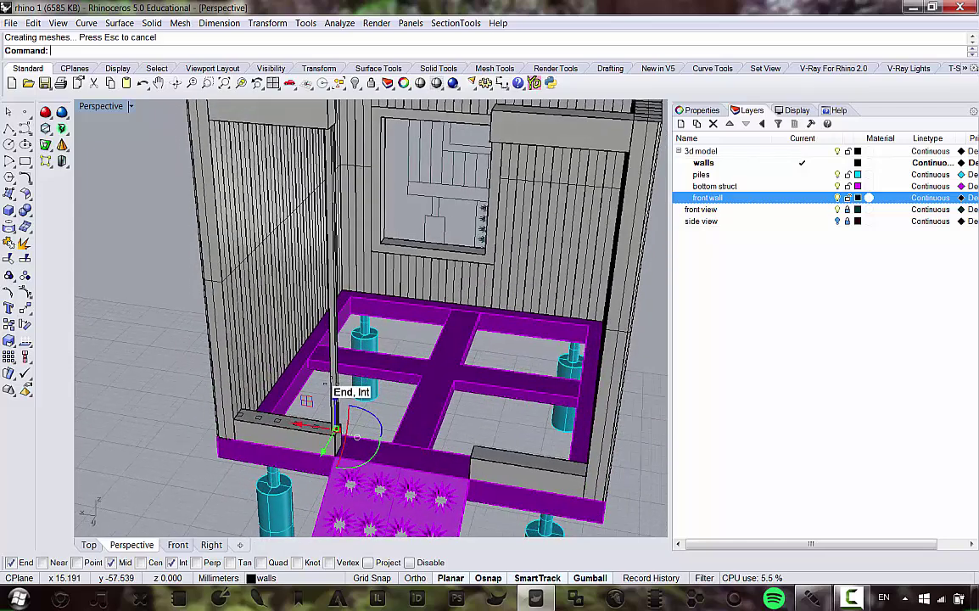
key("Delete")
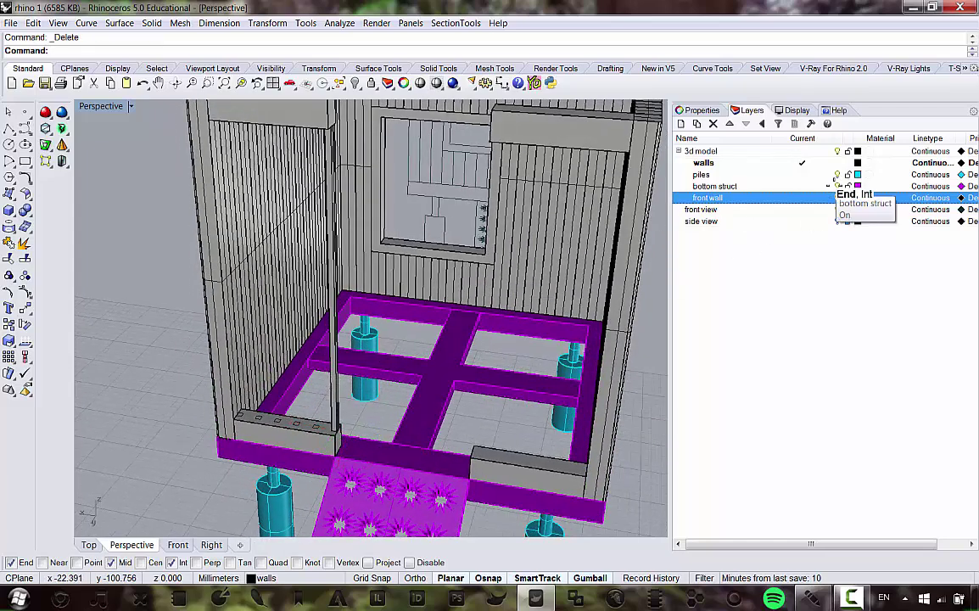
Step: Move the four front blocks, the upright post and the remaining small rectangles to the front wall layer
right_click_drag(259, 458, 297, 463)
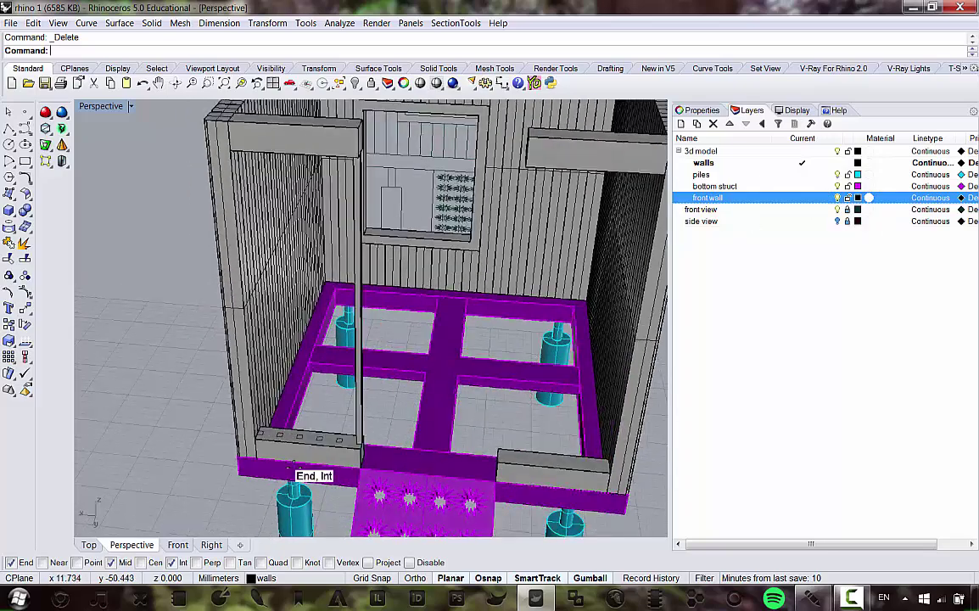
scroll(259, 459, "up", 7)
scroll(380, 360, "down", 10)
right_click_drag(380, 365, 416, 397)
scroll(417, 396, "up", 10)
left_click(393, 374)
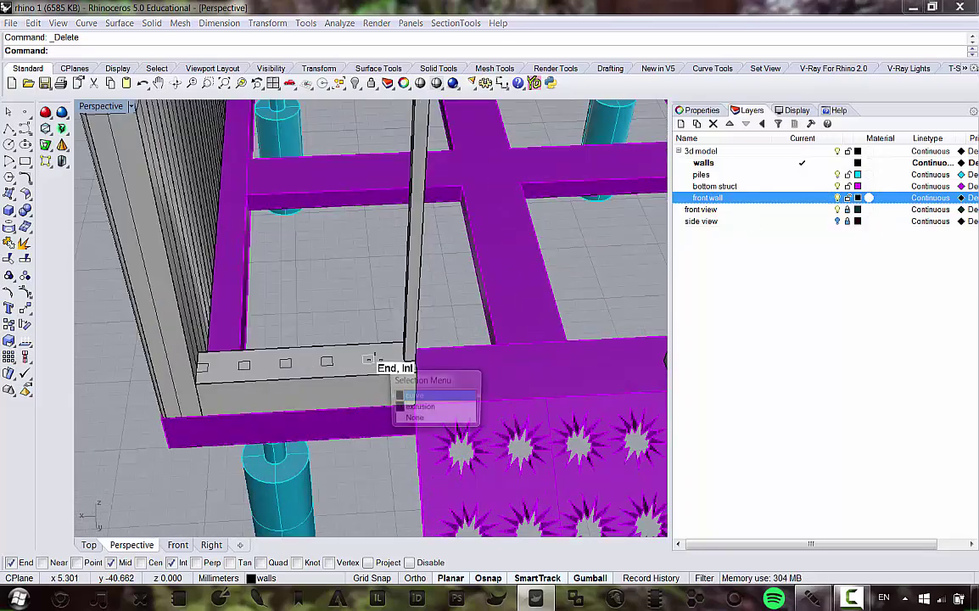
left_click(386, 398)
scroll(382, 361, "down", 4)
left_click_drag(205, 313, 462, 422)
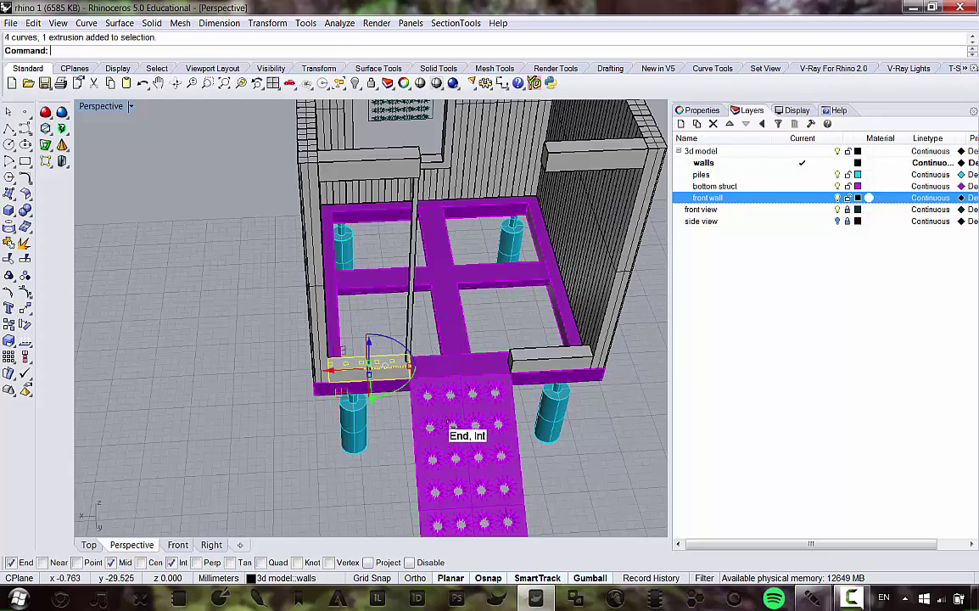
scroll(417, 339, "up", 7)
left_click(389, 315, "shift")
scroll(365, 342, "down", 10)
right_click_drag(365, 340, 350, 139)
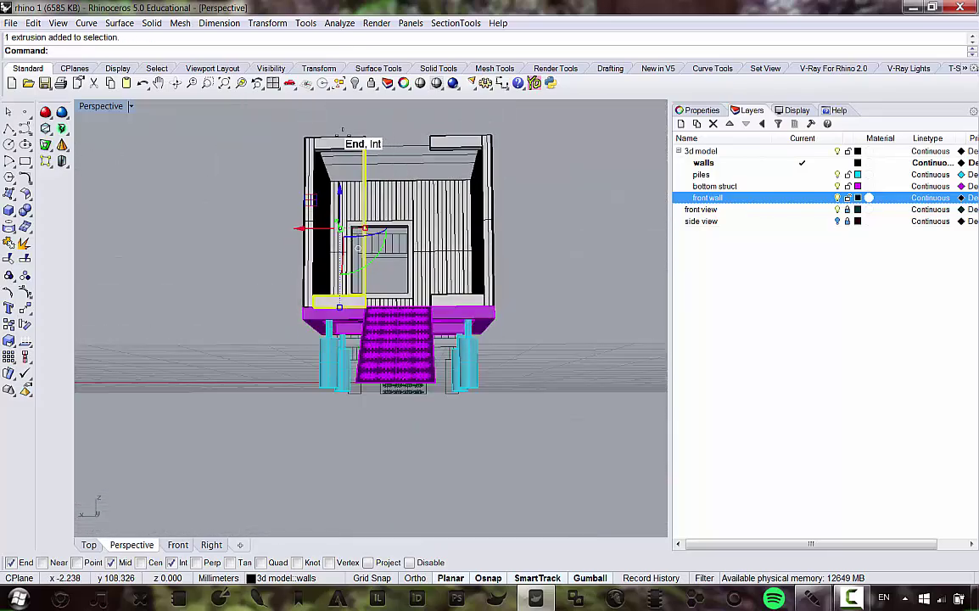
left_click(338, 138, "shift")
left_click(448, 136, "shift")
right_click_drag(436, 261, 422, 332)
scroll(421, 333, "up", 7)
scroll(424, 334, "up", 2)
left_click(552, 320, "shift")
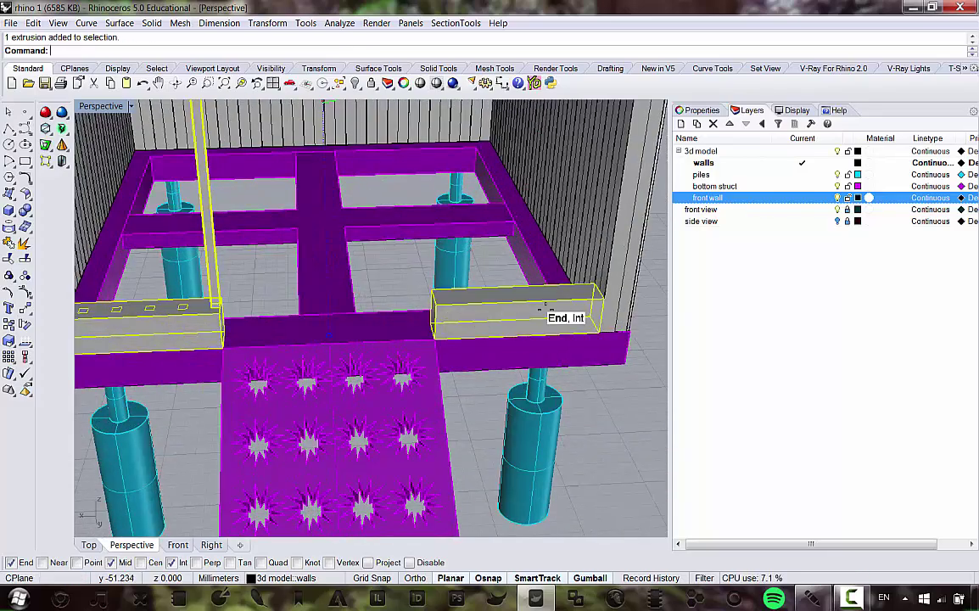
right_click(735, 197)
left_click(800, 421)
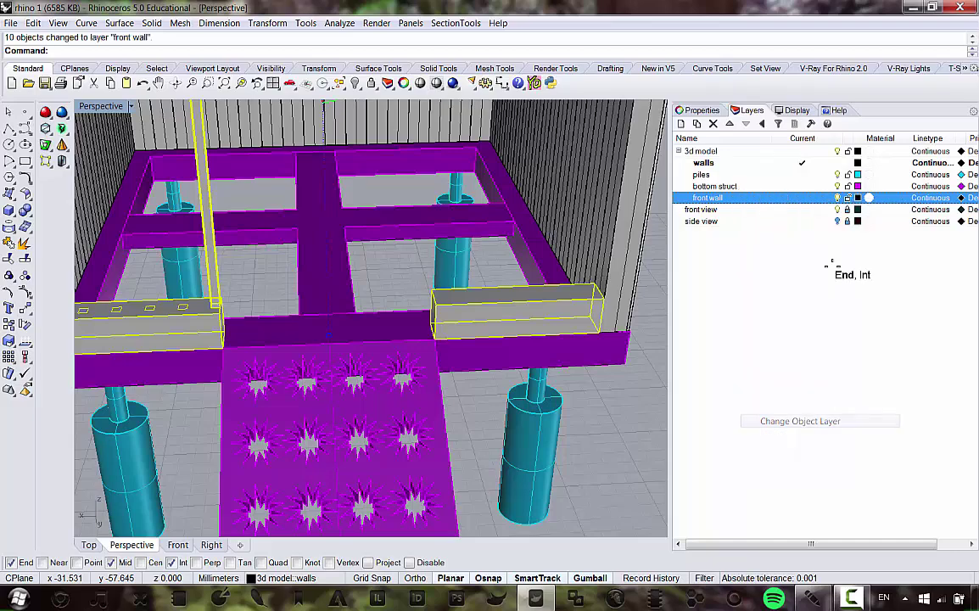
Step: Make front wall the current layer and hide the walls and front view layers
left_click(803, 196)
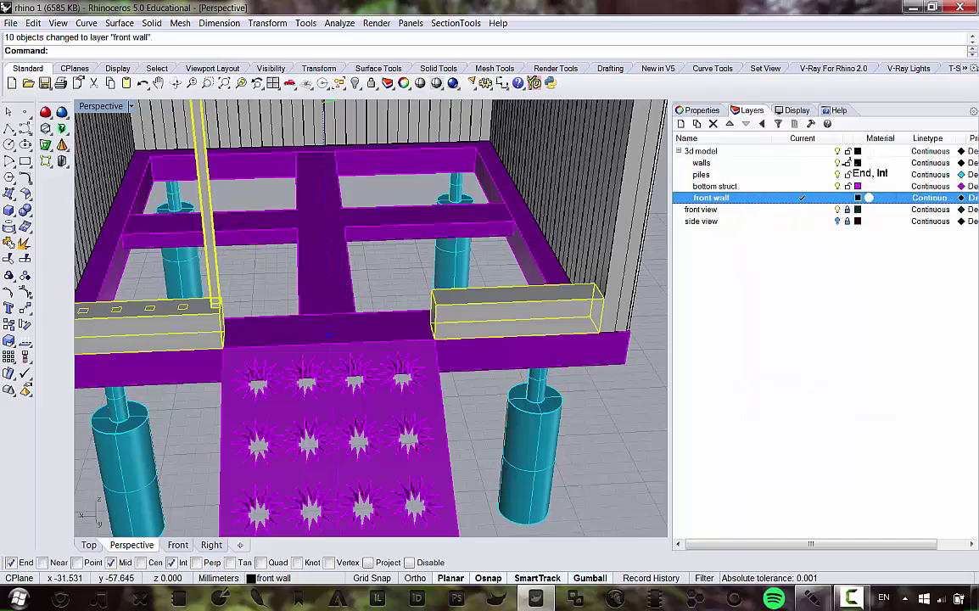
left_click(838, 163)
scroll(601, 281, "down", 7)
left_click(597, 265)
right_click_drag(597, 262, 561, 239)
left_click(836, 209)
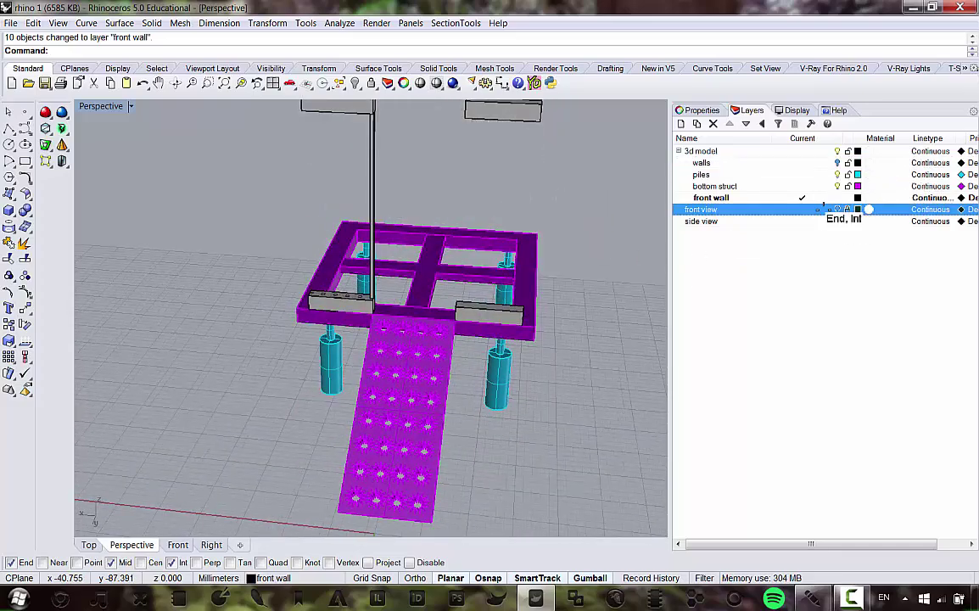
Step: Start a Twist on the upright post and locate the centre of its base as the start of the twist axis
mouse_move(413, 361)
right_mouse_down()
mouse_move(382, 274)
mouse_move(404, 325)
mouse_move(397, 209)
mouse_move(413, 186)
mouse_move(377, 209)
right_mouse_up()
scroll(413, 186, "up", 5)
left_click(371, 246)
right_click_drag(374, 251, 384, 282)
scroll(381, 282, "up", 10)
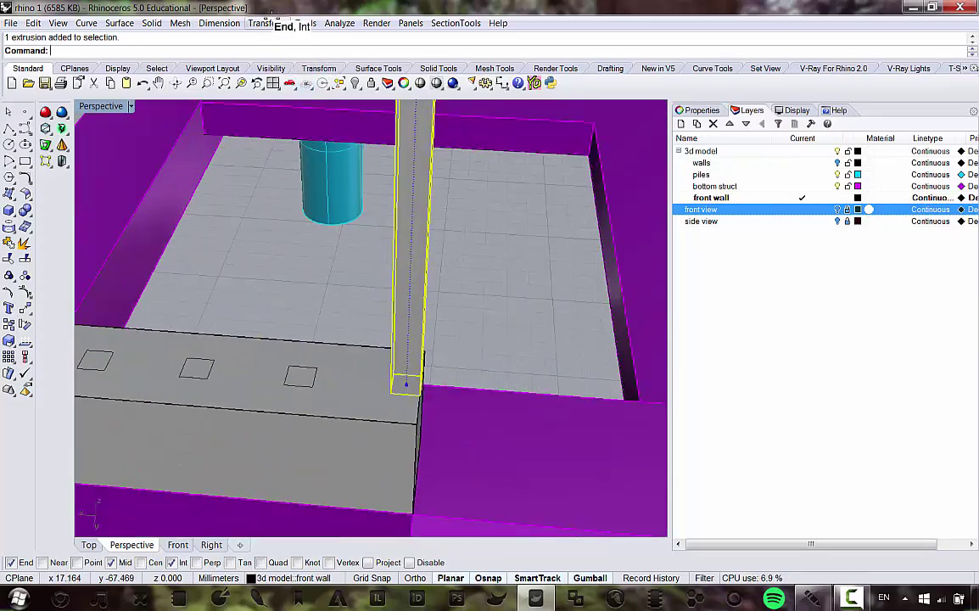
left_click(268, 21)
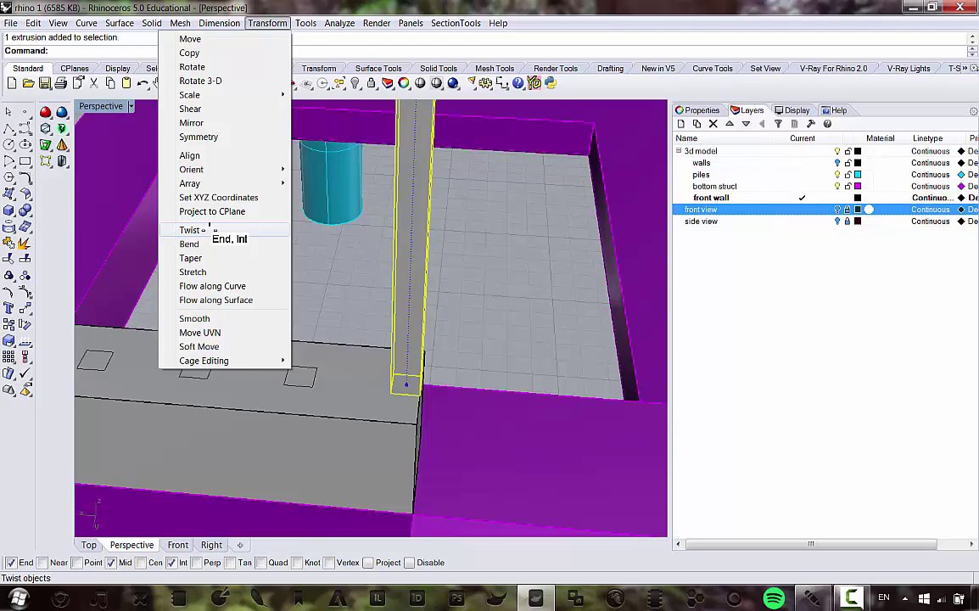
left_click(190, 230)
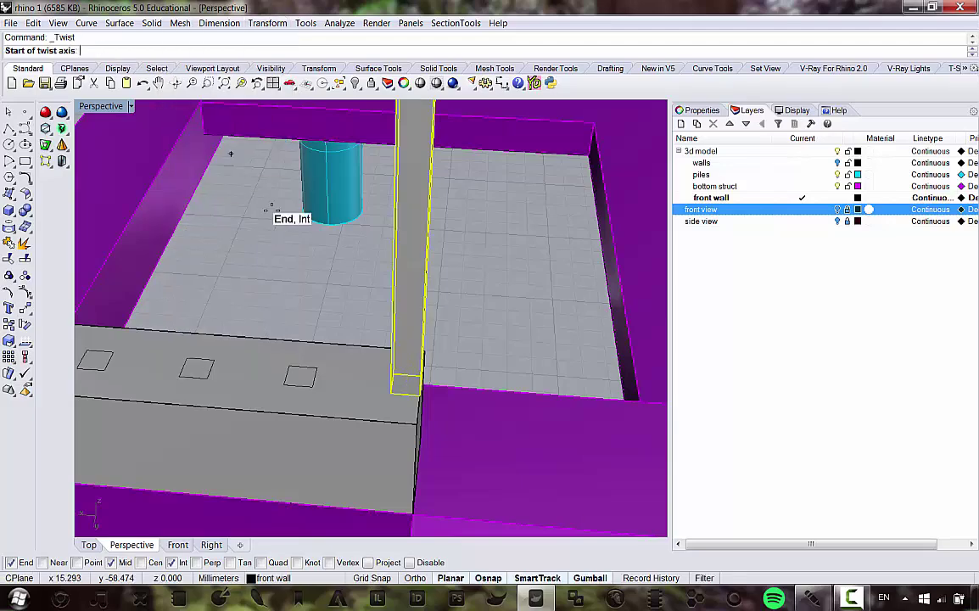
scroll(337, 289, "up", 5)
scroll(272, 336, "down", 8)
scroll(336, 424, "up", 12)
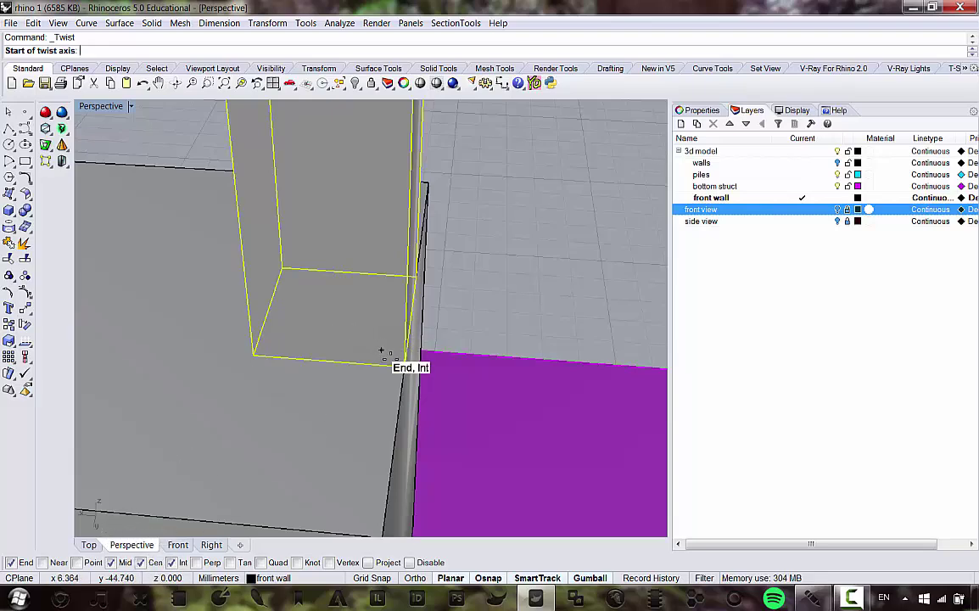
right_click_drag(407, 289, 392, 300)
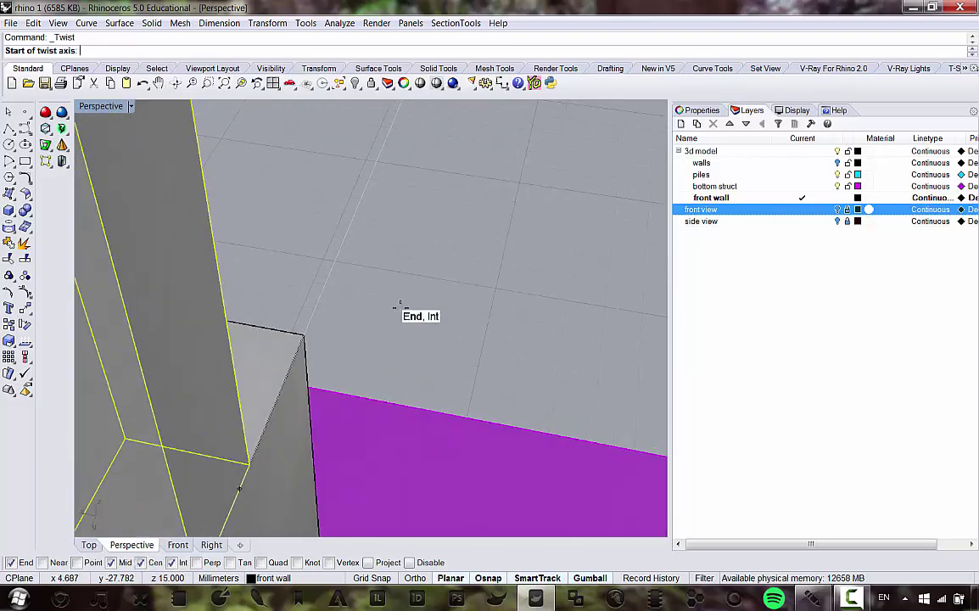
scroll(401, 306, "down", 3)
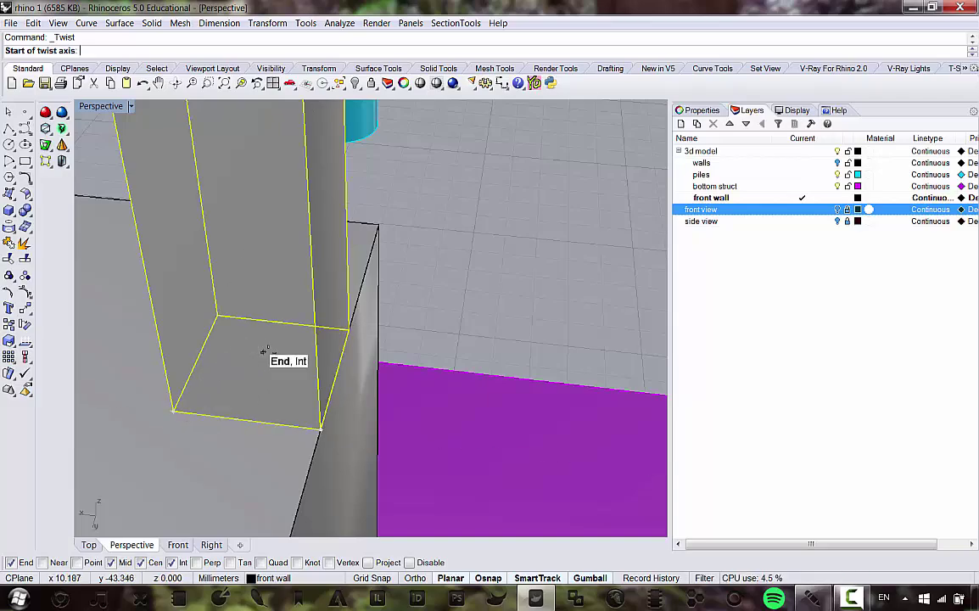
scroll(286, 351, "down", 5)
scroll(278, 339, "up", 5)
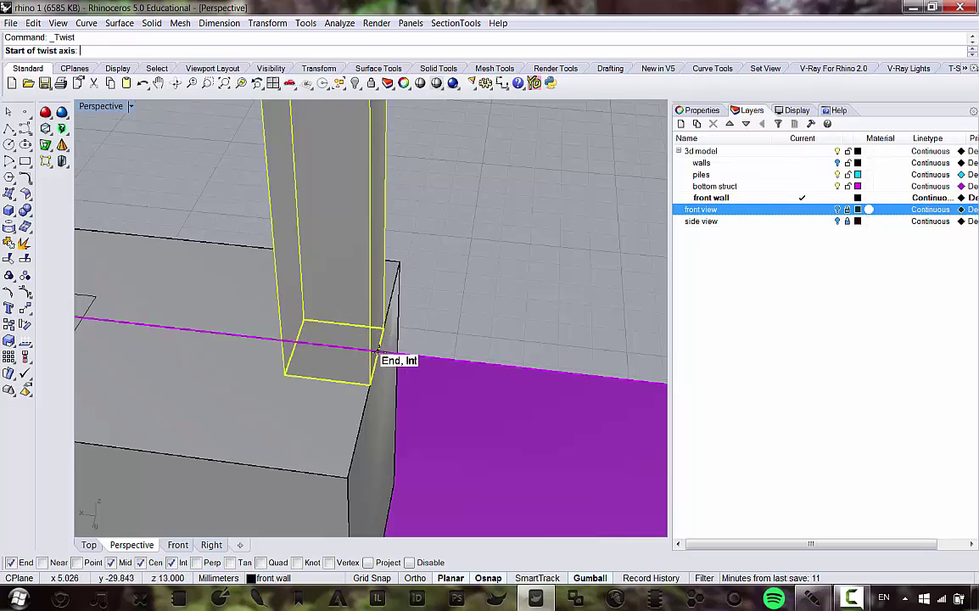
scroll(419, 372, "up", 3)
right_click_drag(471, 415, 393, 301)
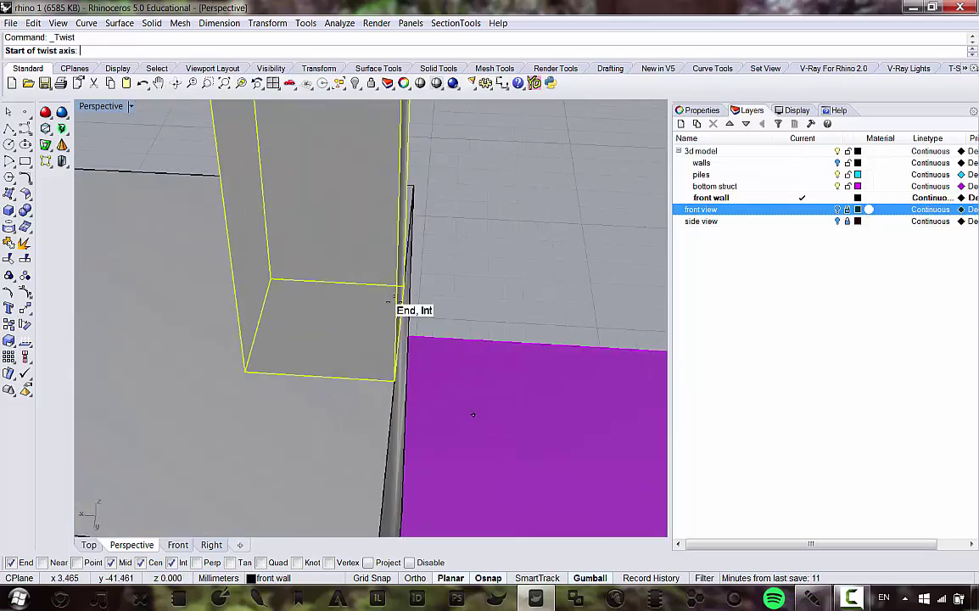
left_click(140, 563)
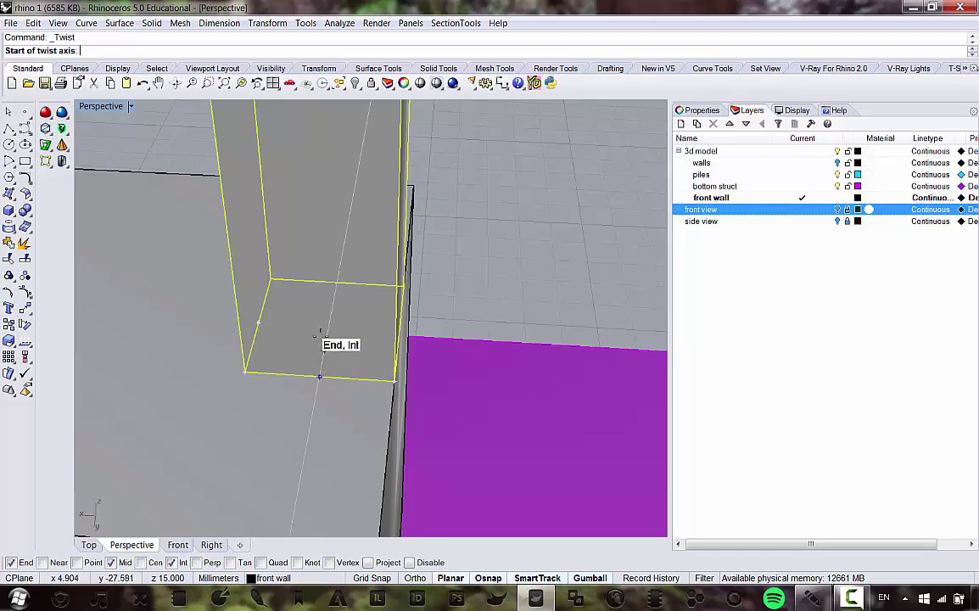
Step: Set the twist axis of the corner post from the centre of its base to the centre of its top
left_click(327, 323)
scroll(327, 314, "down", 15)
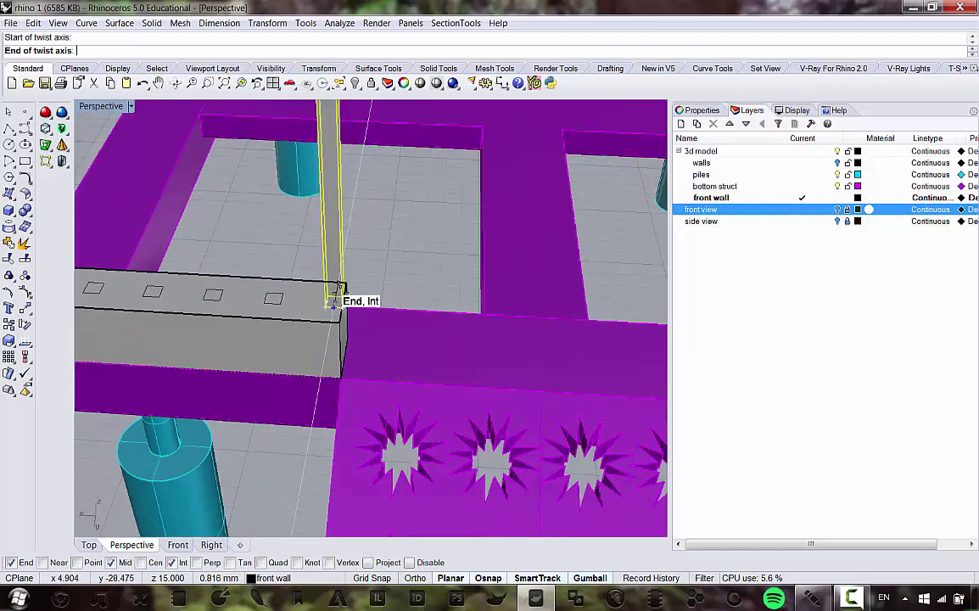
right_click_drag(348, 225, 364, 164)
scroll(363, 162, "up", 10)
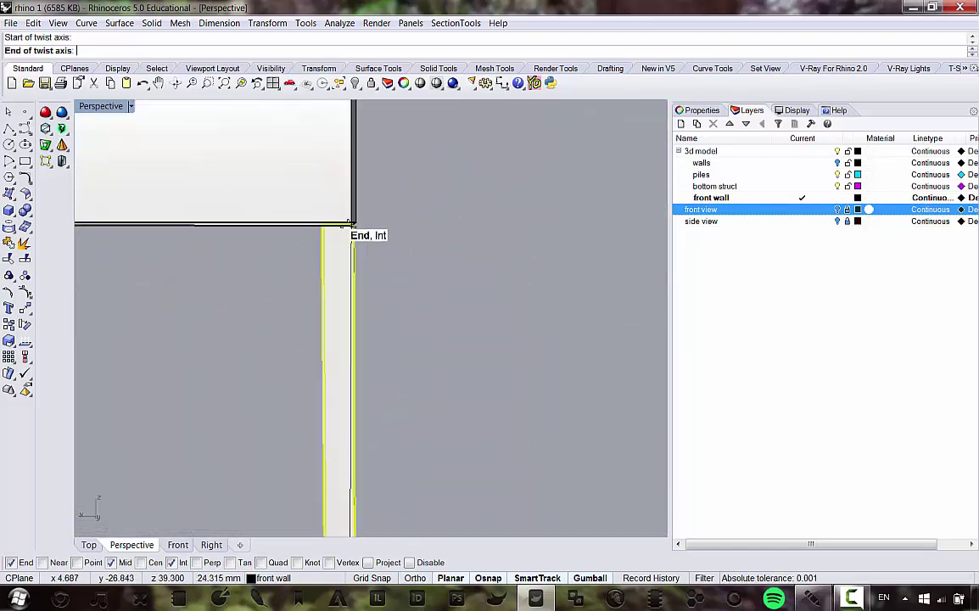
scroll(379, 269, "down", 10)
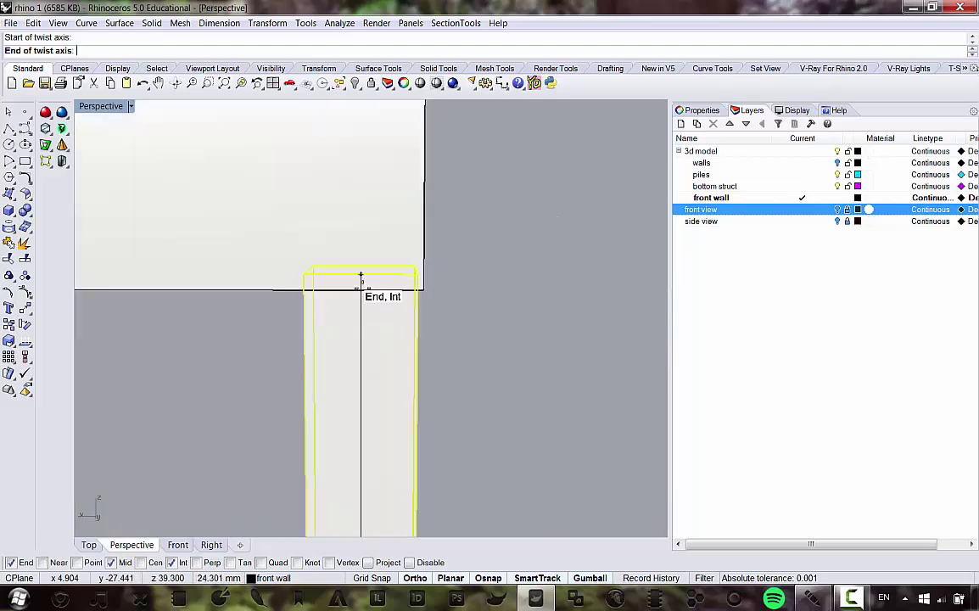
right_click_drag(353, 148, 362, 299, "shift")
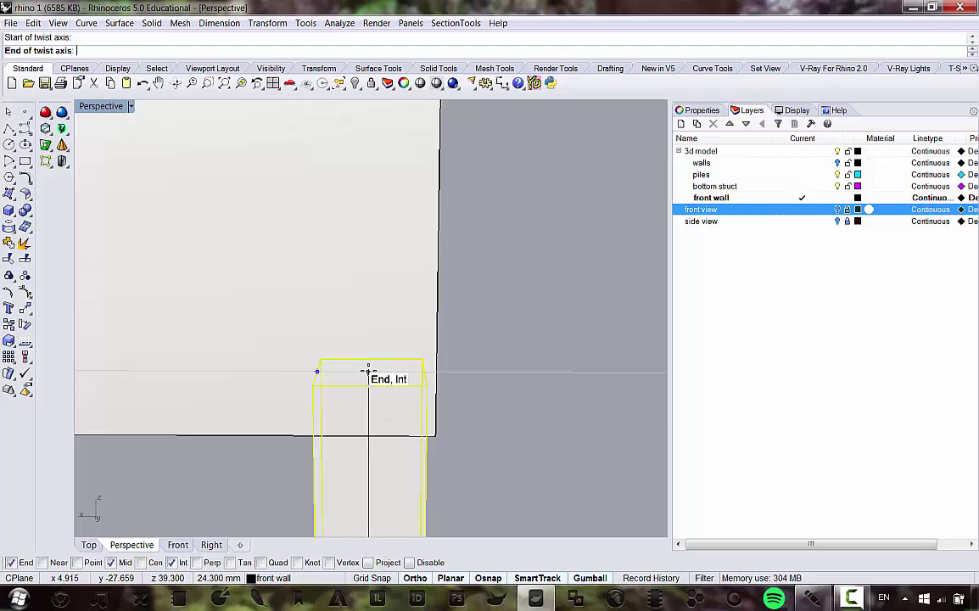
right_click_drag(367, 372, 376, 422)
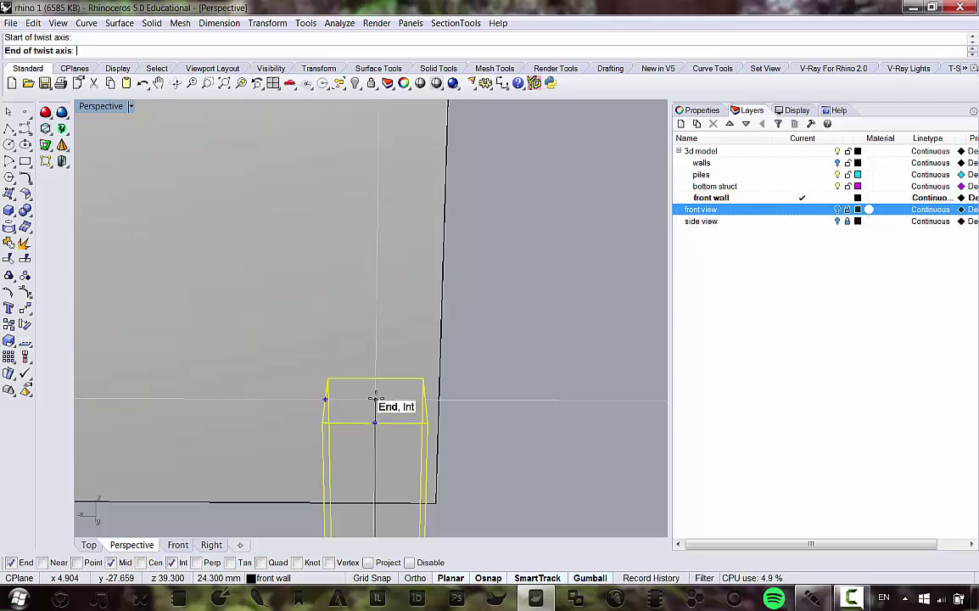
left_click(376, 398)
Step: Pick the first reference point for the twist angle on the corner post in the Top view
right_click_drag(376, 398, 429, 292)
scroll(428, 293, "down", 7)
scroll(429, 284, "up", 9)
scroll(395, 238, "down", 4)
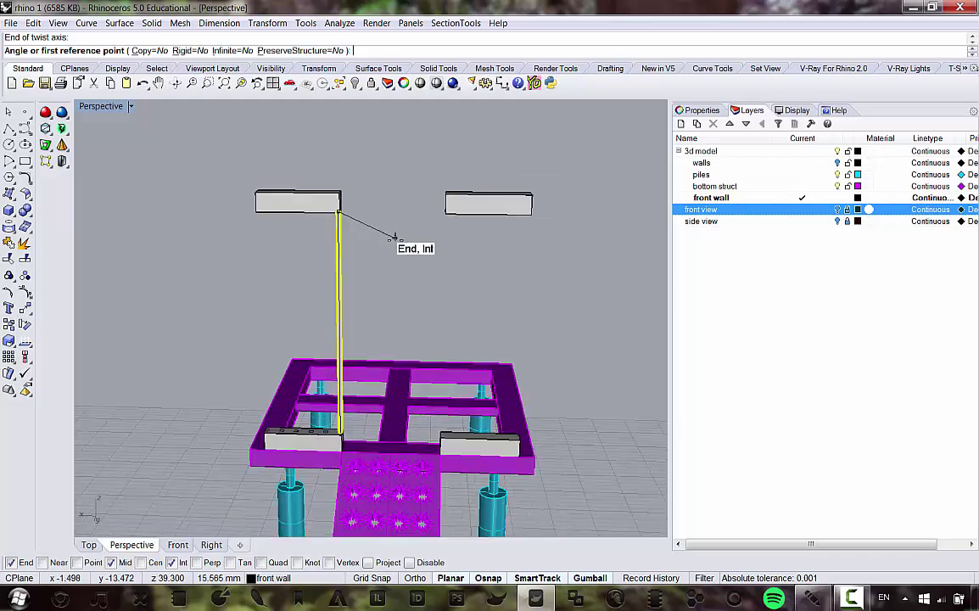
right_click_drag(394, 237, 375, 183)
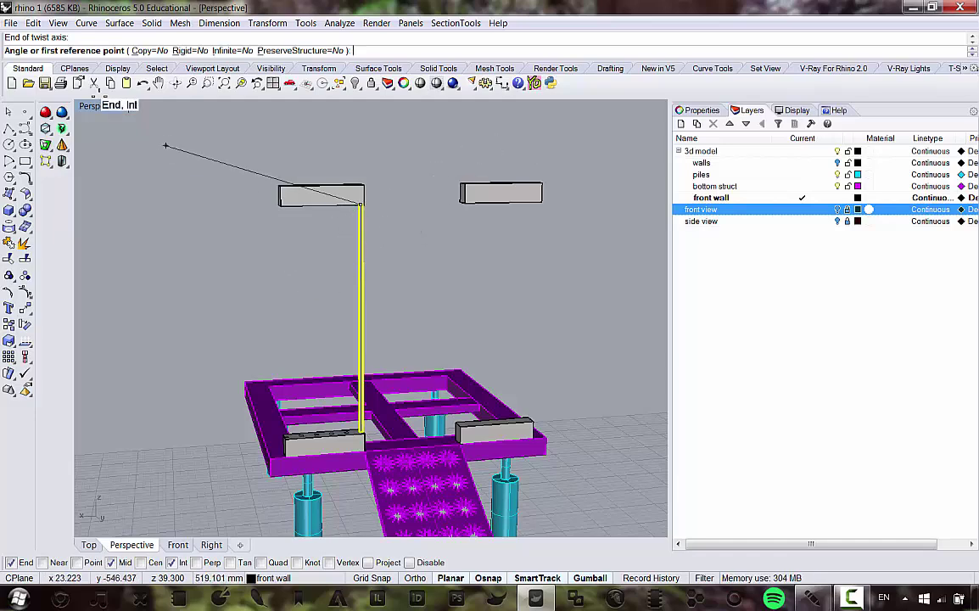
double_click(126, 106)
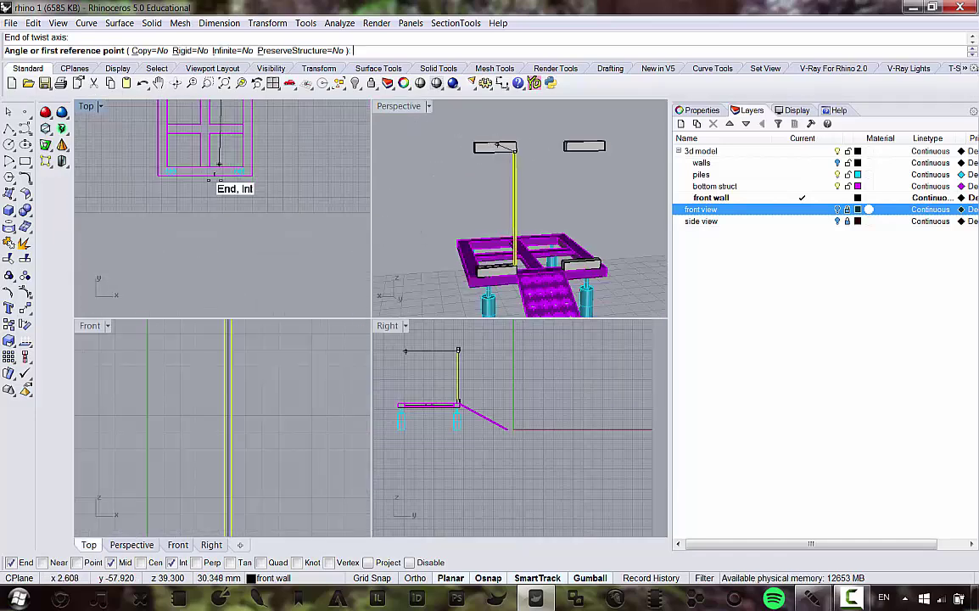
scroll(210, 181, "up", 5)
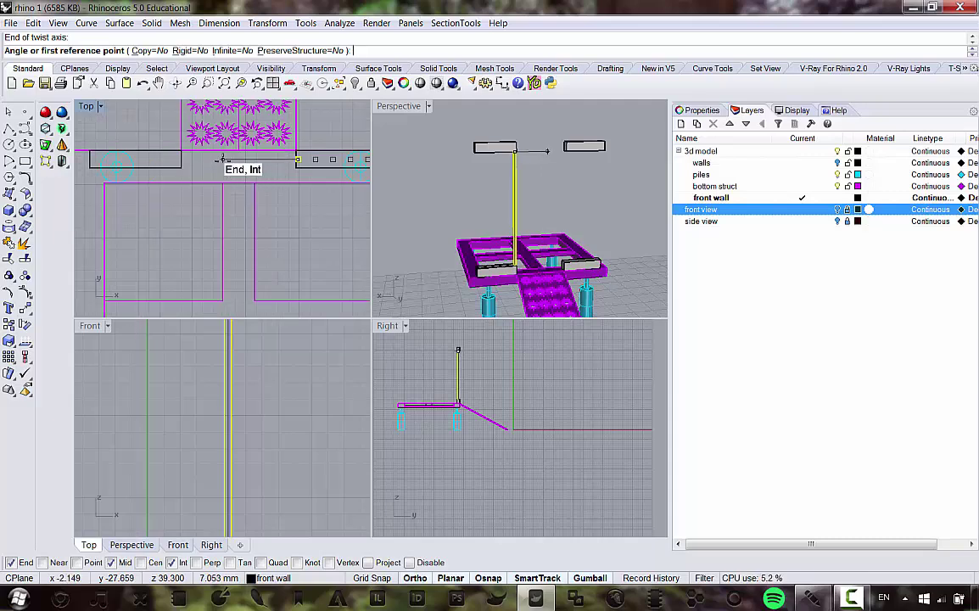
left_click(298, 160)
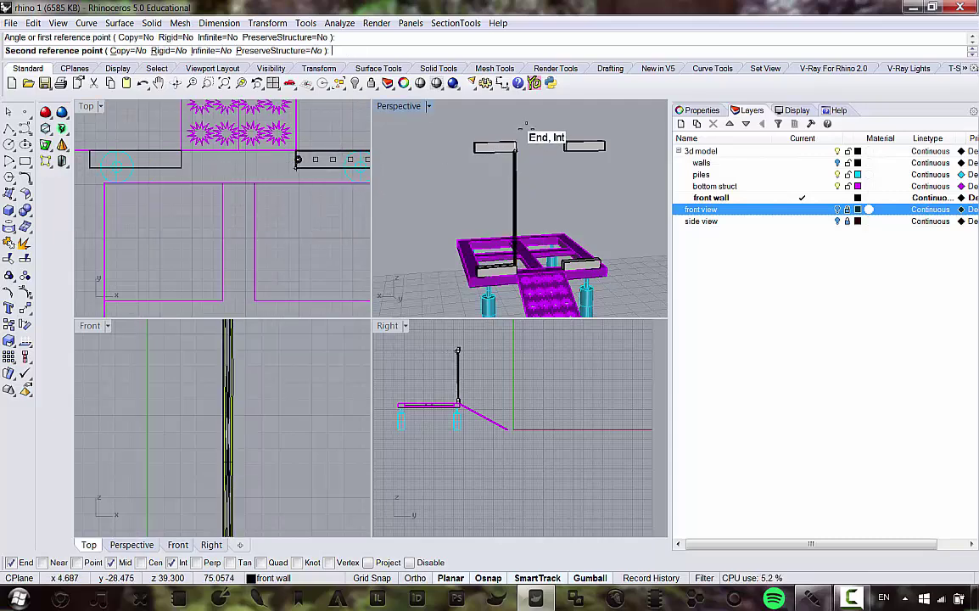
Step: Preview the post's twist in the Perspective view, switching the Rigid option to Yes and back to No
scroll(547, 151, "up", 5)
right_click_drag(537, 154, 507, 134)
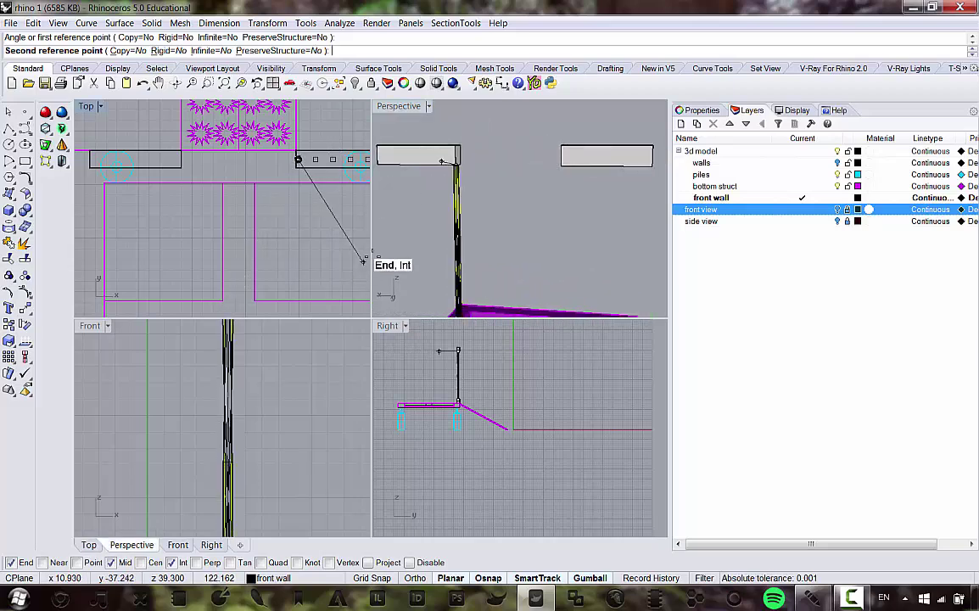
double_click(406, 108)
right_click_drag(405, 120, 369, 266)
scroll(304, 177, "down", 4)
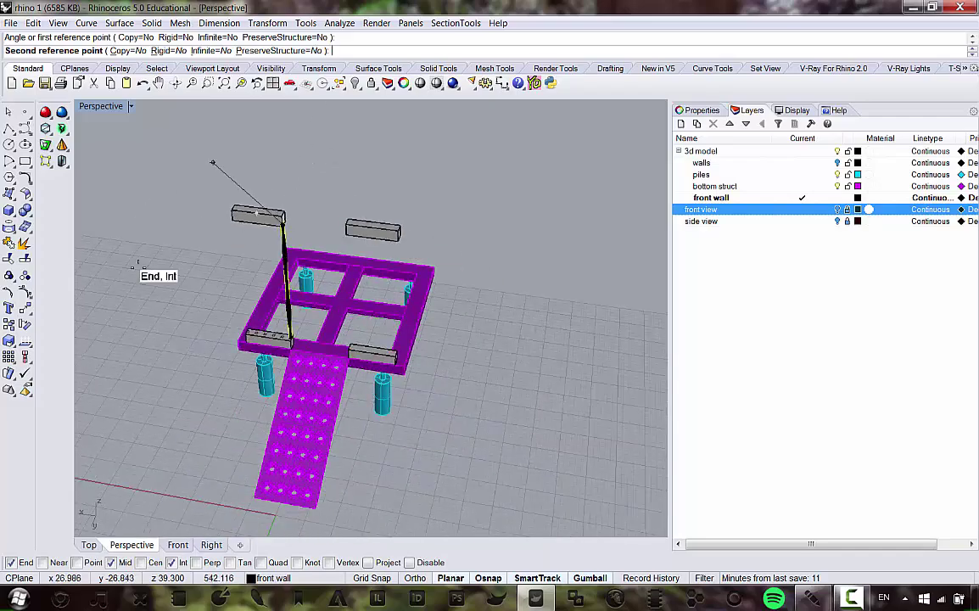
scroll(284, 275, "up", 6)
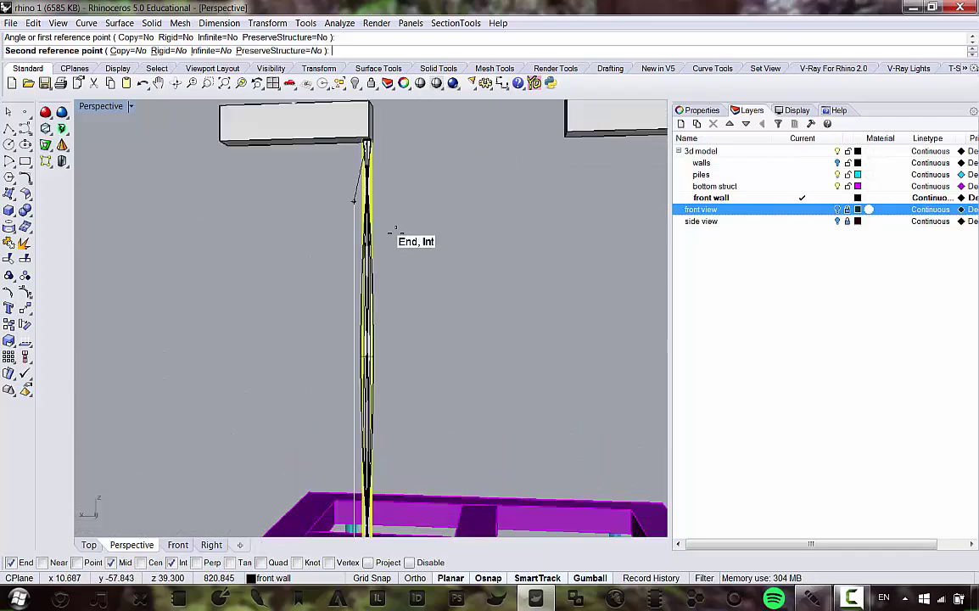
scroll(212, 171, "down", 6)
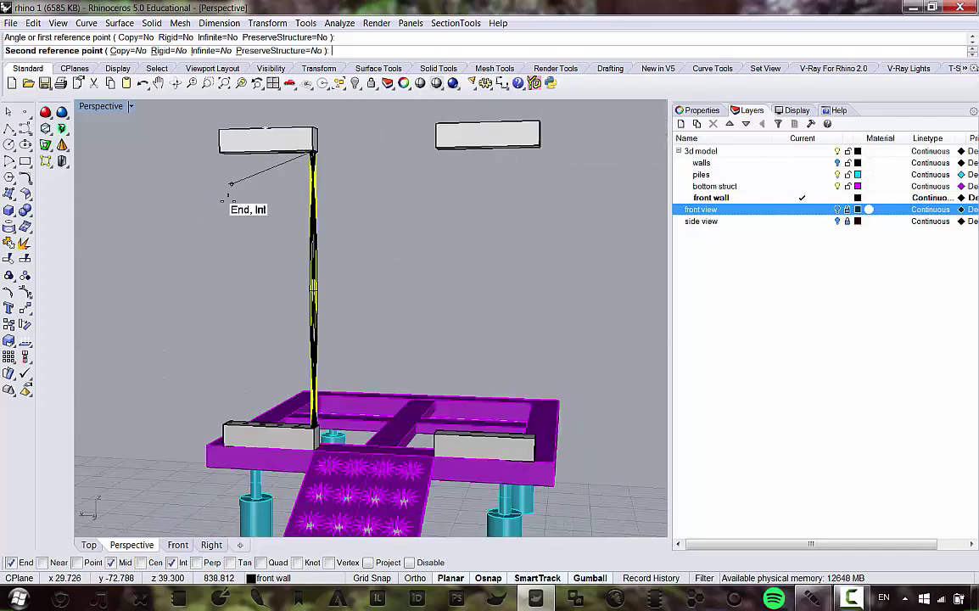
left_click(170, 51)
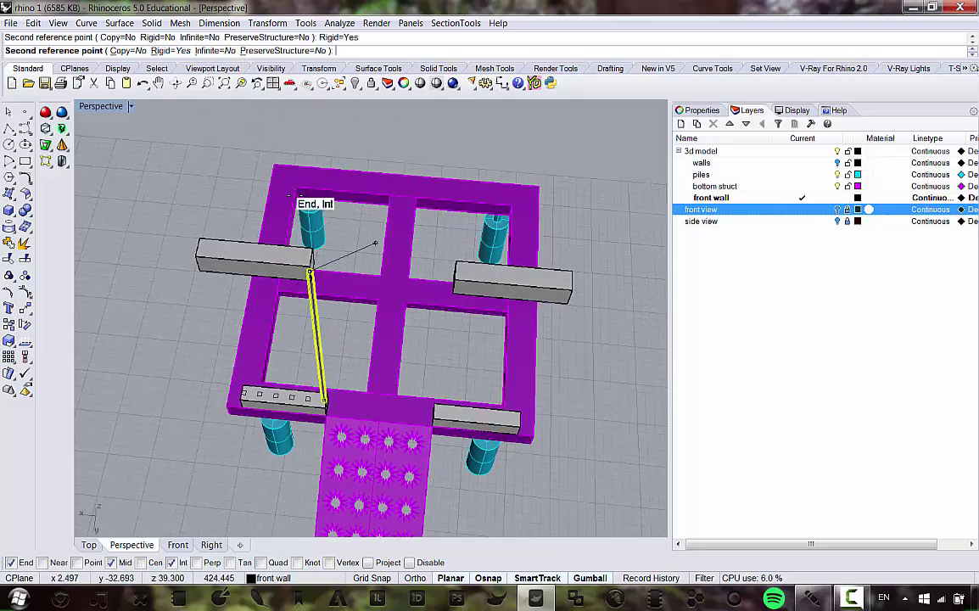
left_click(174, 51)
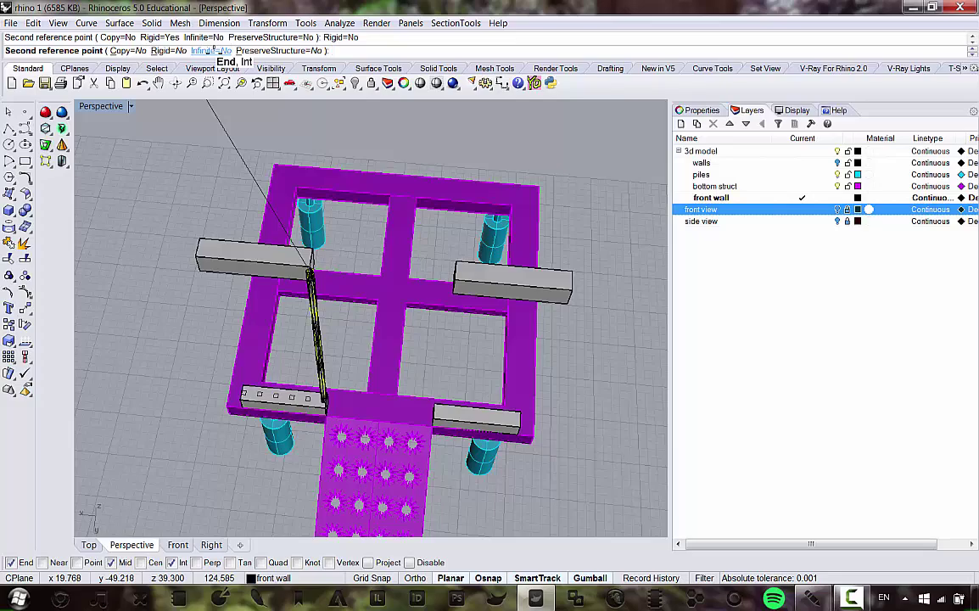
Step: Try to twist the post by picking the second reference point freehand in the Perspective view
right_click_drag(367, 351, 429, 132)
right_click_drag(404, 193, 371, 123)
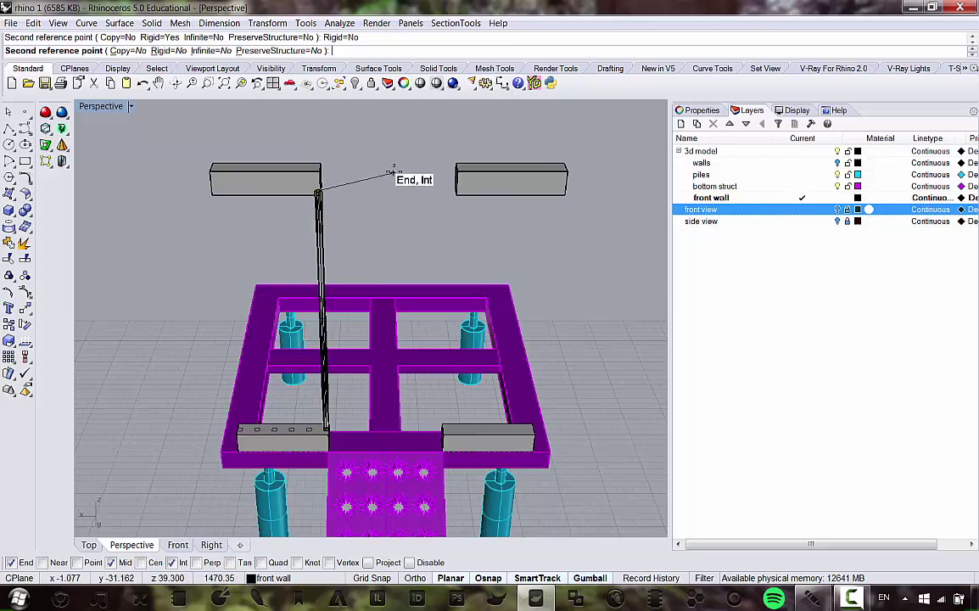
right_click_drag(379, 157, 366, 254)
scroll(342, 204, "up", 3)
scroll(346, 196, "down", 5)
scroll(341, 304, "up", 5)
left_click(372, 259)
Step: Restart Twist on the corner post and place the start of the twist axis at the centre of its base
scroll(371, 261, "down", 6)
scroll(361, 317, "up", 15)
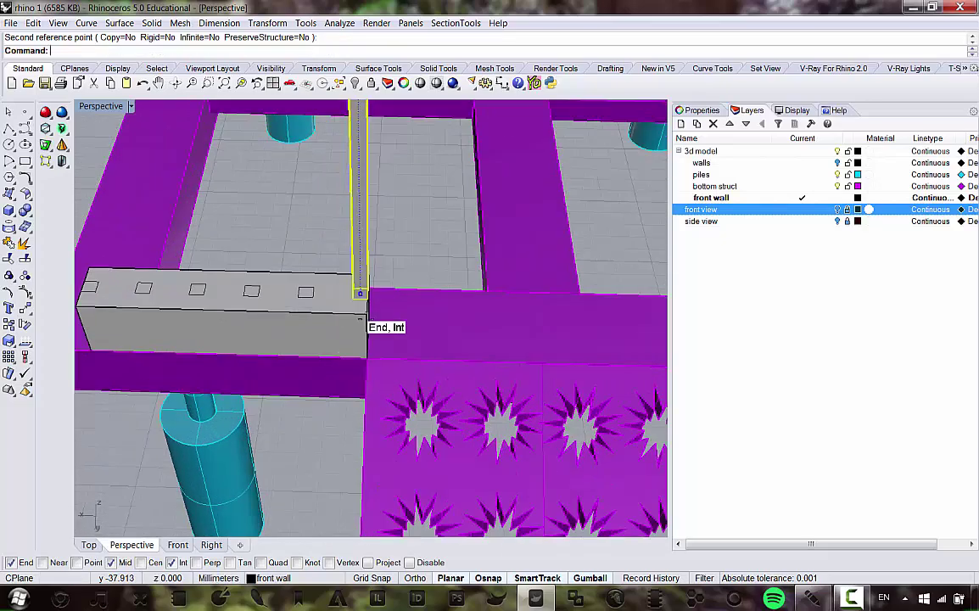
scroll(345, 273, "up", 4)
right_click_drag(337, 273, 332, 257)
scroll(334, 261, "up", 5)
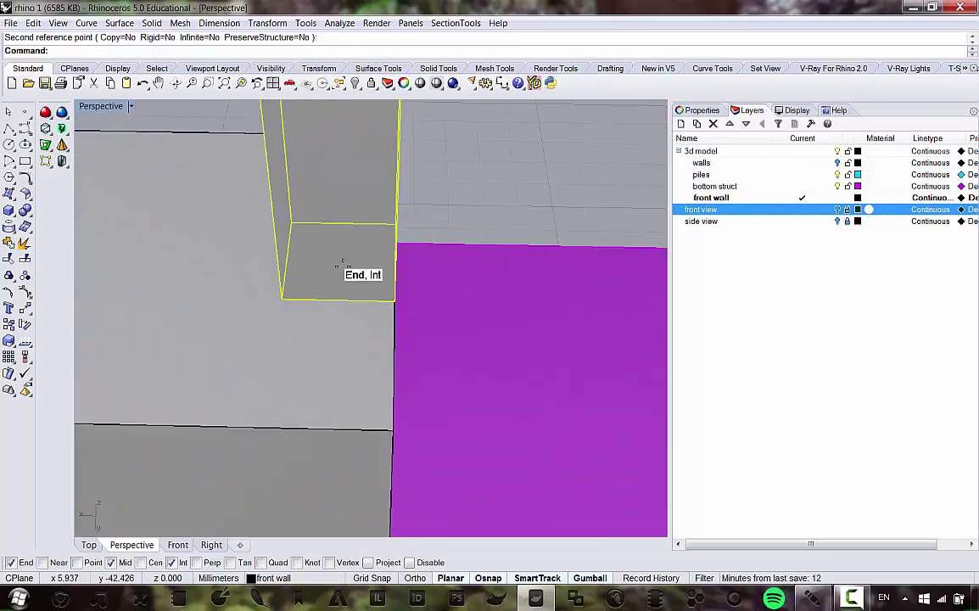
right_click(335, 283)
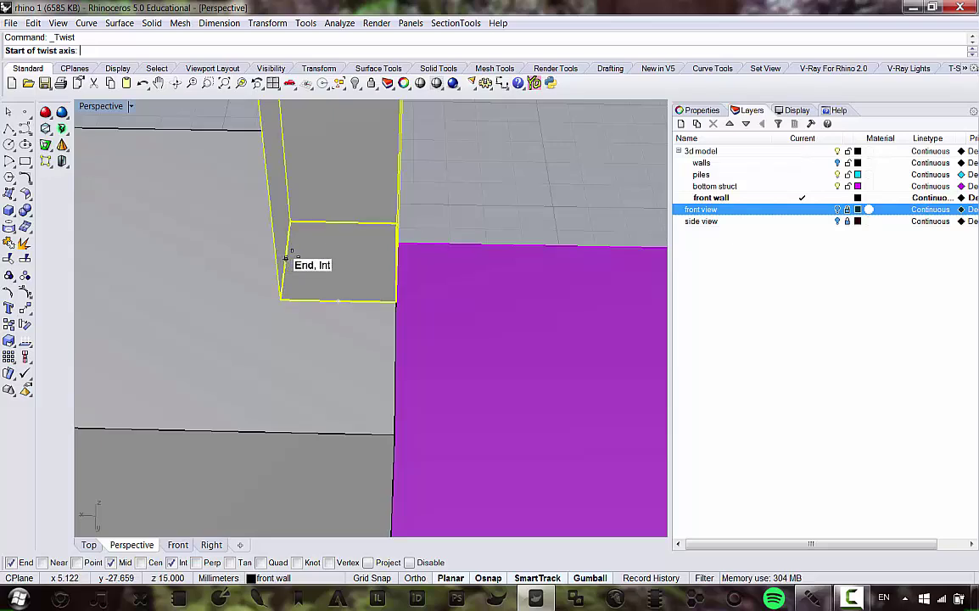
left_click(339, 259)
Step: End the twist axis at the midpoint of the post's top edge in the Front view and twist the post by 1800 degrees
scroll(360, 403, "down", 5)
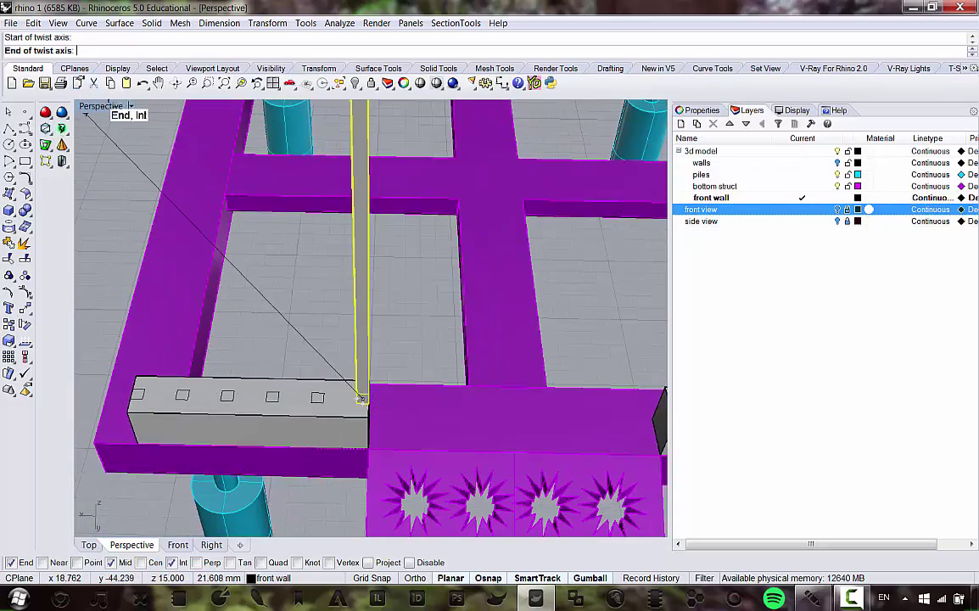
double_click(95, 107)
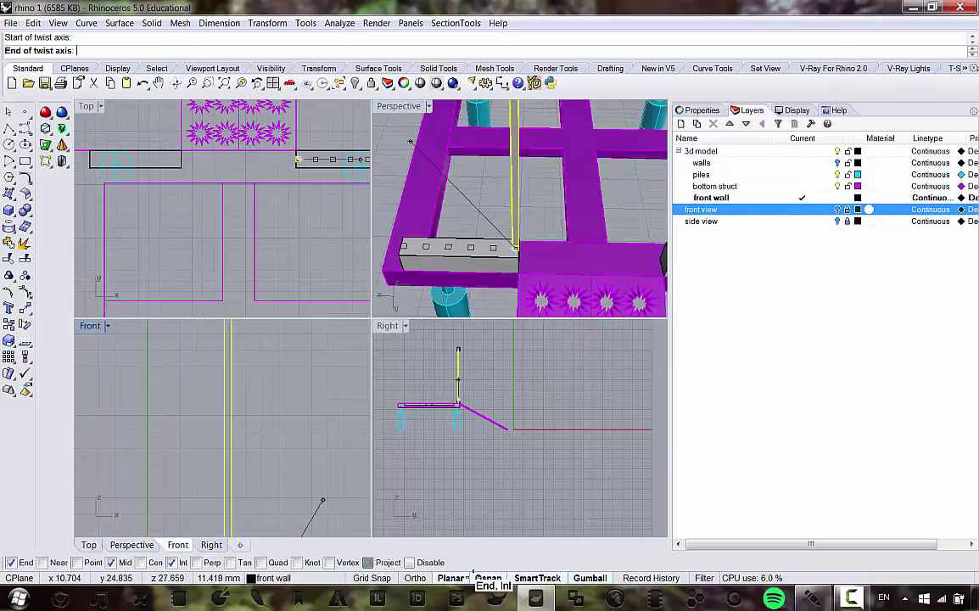
scroll(280, 426, "down", 5)
scroll(270, 395, "up", 10)
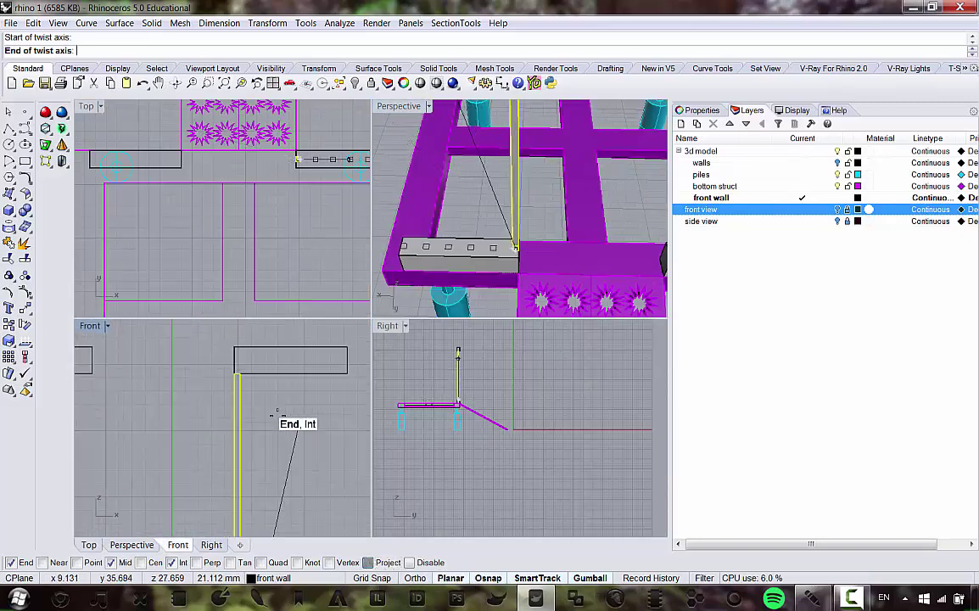
scroll(254, 364, "up", 7, "shift")
key("F8")
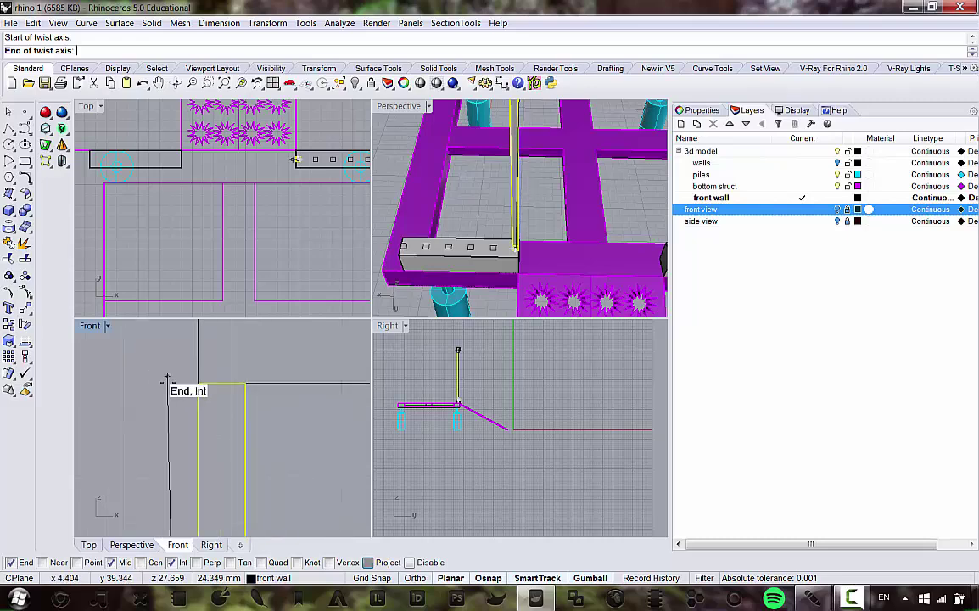
scroll(242, 410, "up", 3)
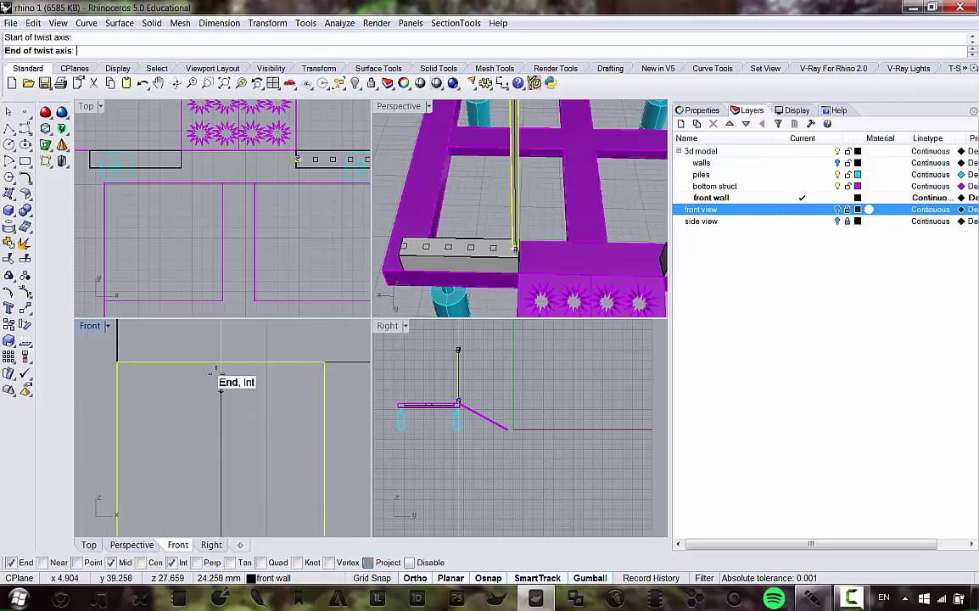
left_click(220, 362)
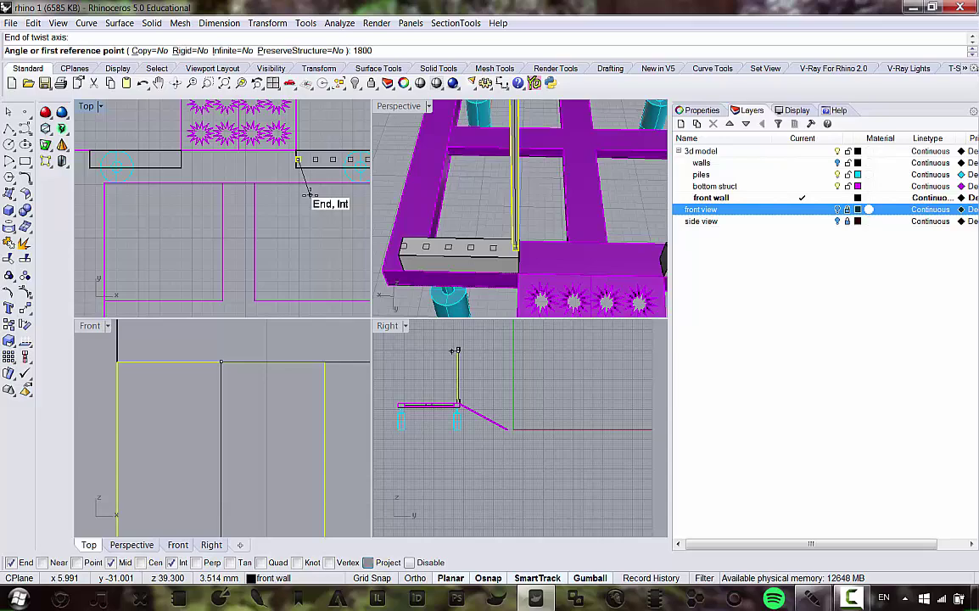
type("1800")
key("Return")
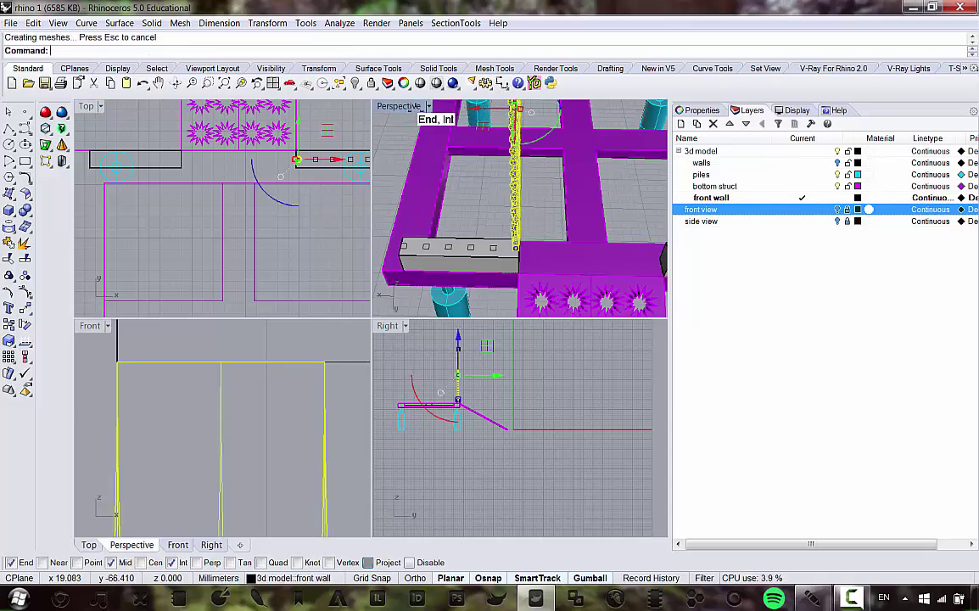
Step: Examine the twisted post in the Perspective view from its top down to its base
double_click(416, 104)
right_click_drag(405, 295, 414, 262)
scroll(414, 262, "down", 6)
scroll(409, 201, "up", 10)
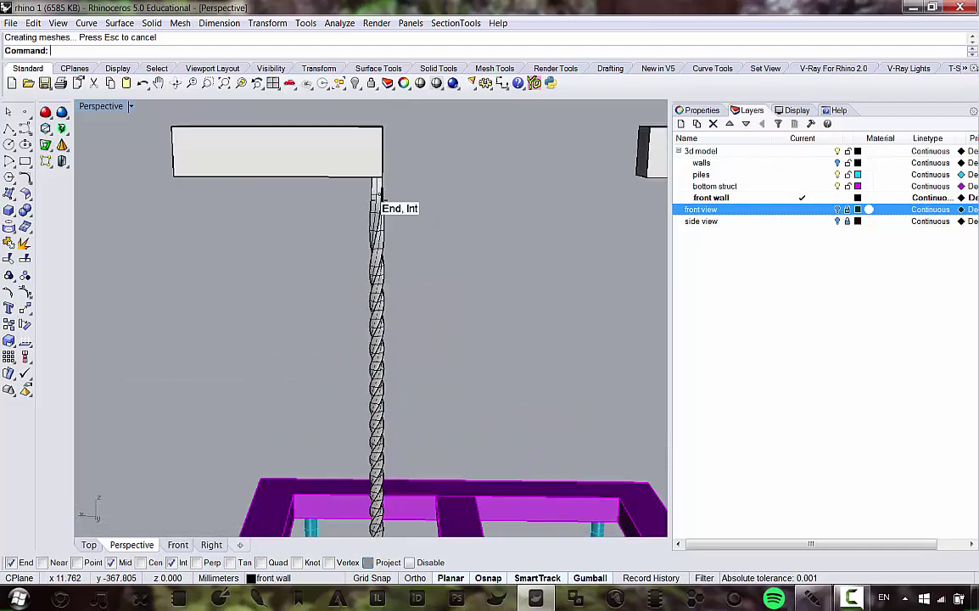
right_click_drag(379, 199, 387, 172)
scroll(387, 200, "down", 8)
scroll(380, 352, "up", 10)
right_click_drag(408, 299, 412, 253)
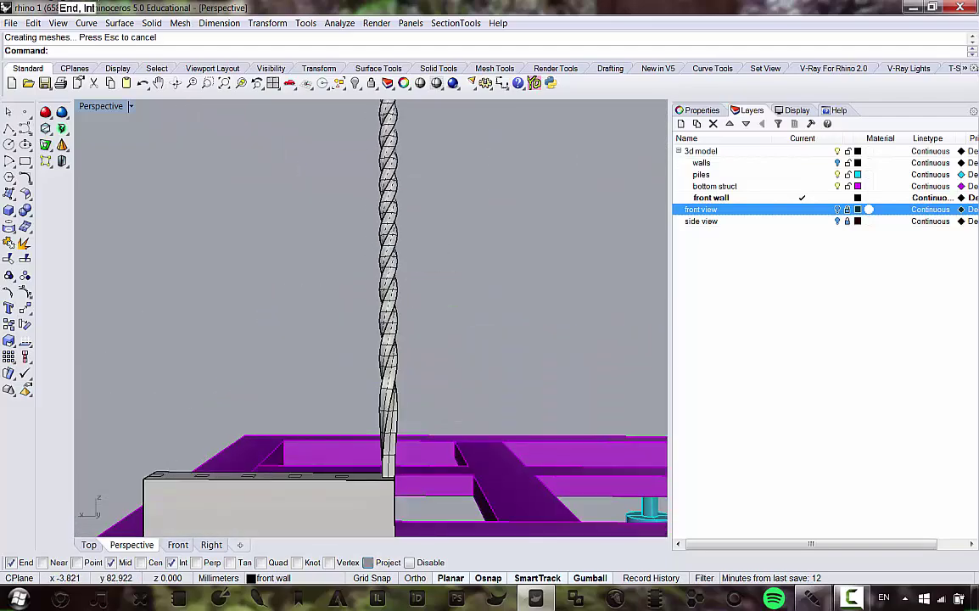
Step: Check the twisted post in Rendered display mode and return the Perspective view to Shaded mode
left_click(56, 23)
left_click(58, 301)
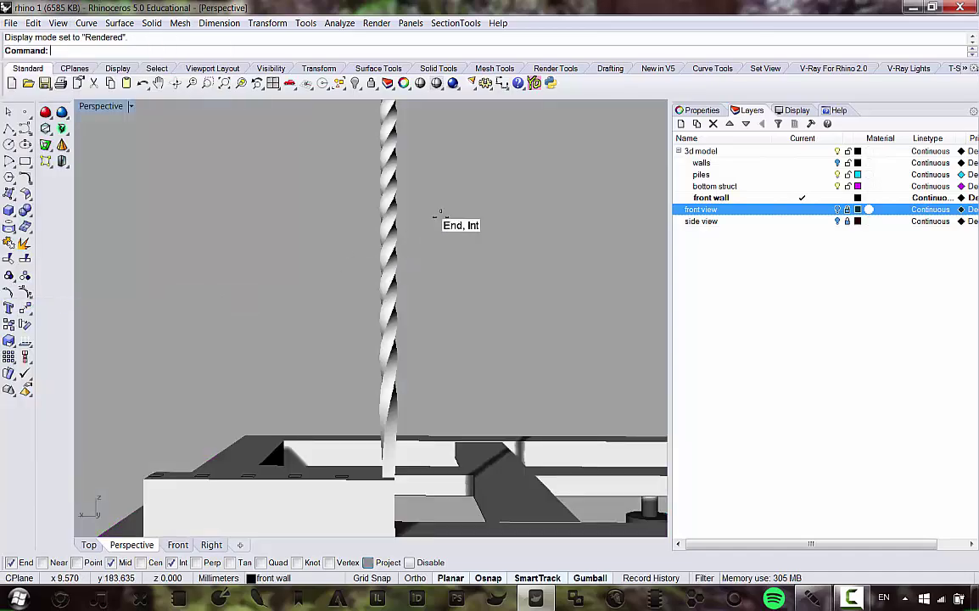
right_click_drag(437, 219, 399, 301)
scroll(436, 212, "up", 5)
scroll(406, 312, "down", 5)
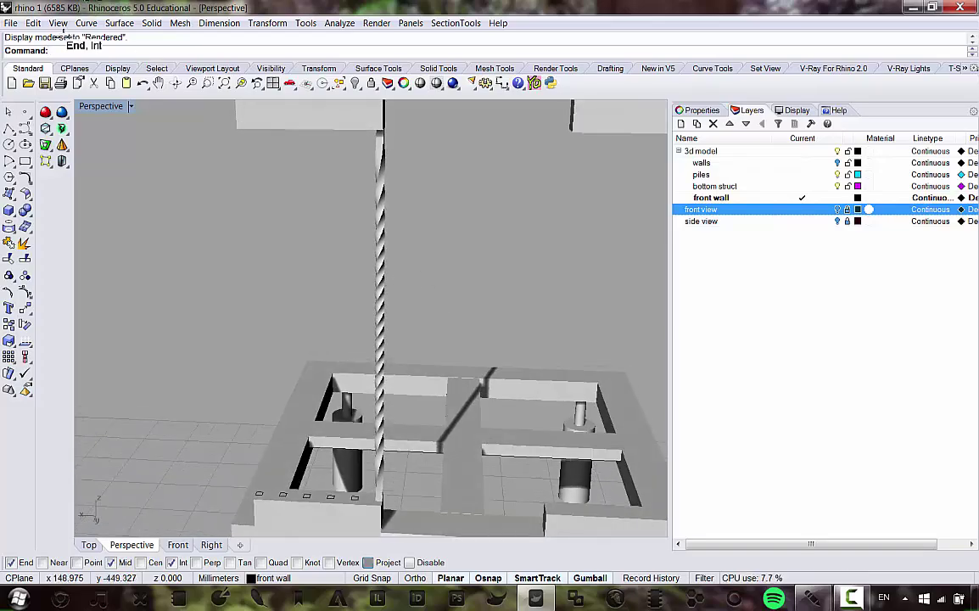
left_click(58, 23)
left_click(37, 290)
Step: Extrude the square outline nearest the twisted post into a solid straight post reaching the underside of the upper beam
mouse_move(400, 262)
right_mouse_down()
mouse_move(398, 341)
mouse_move(367, 407)
mouse_move(437, 410)
mouse_move(407, 378)
mouse_move(392, 332)
mouse_move(396, 372)
mouse_move(363, 360)
mouse_move(379, 394)
right_mouse_up()
left_click(442, 414)
left_click(487, 454)
scroll(412, 430, "down", 6)
scroll(374, 398, "up", 3)
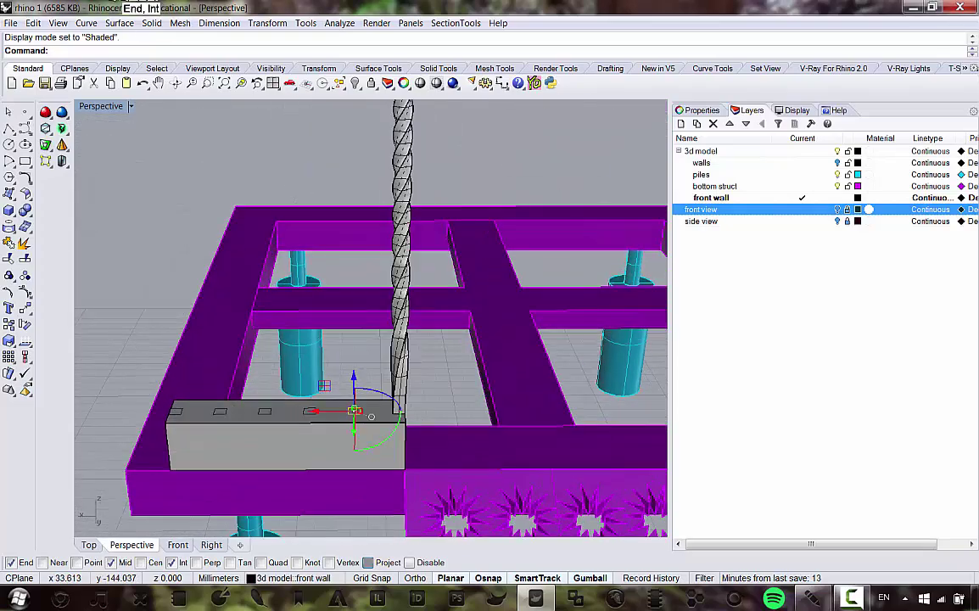
left_click(150, 23)
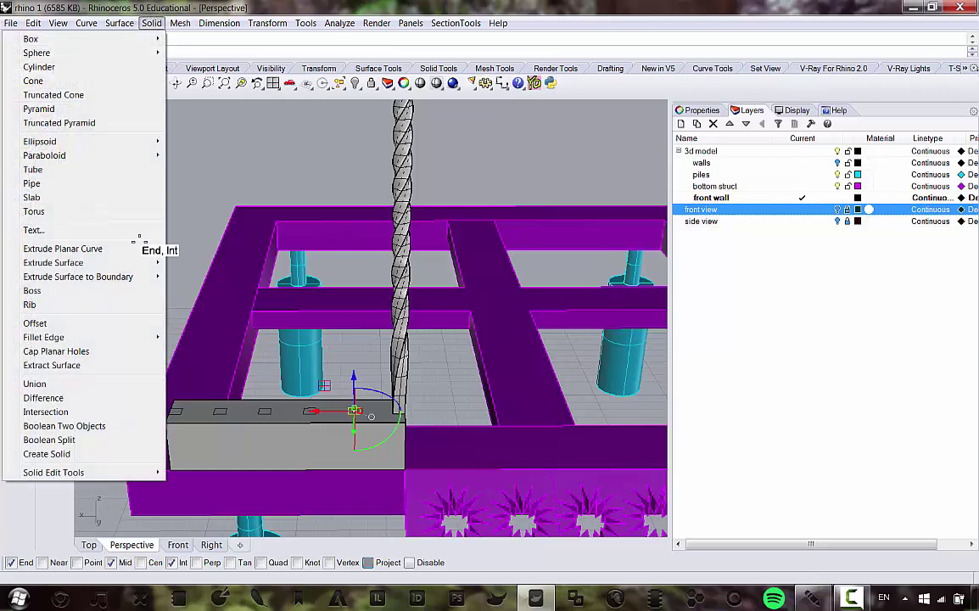
mouse_move(135, 248)
left_click(202, 251)
scroll(212, 242, "down", 5)
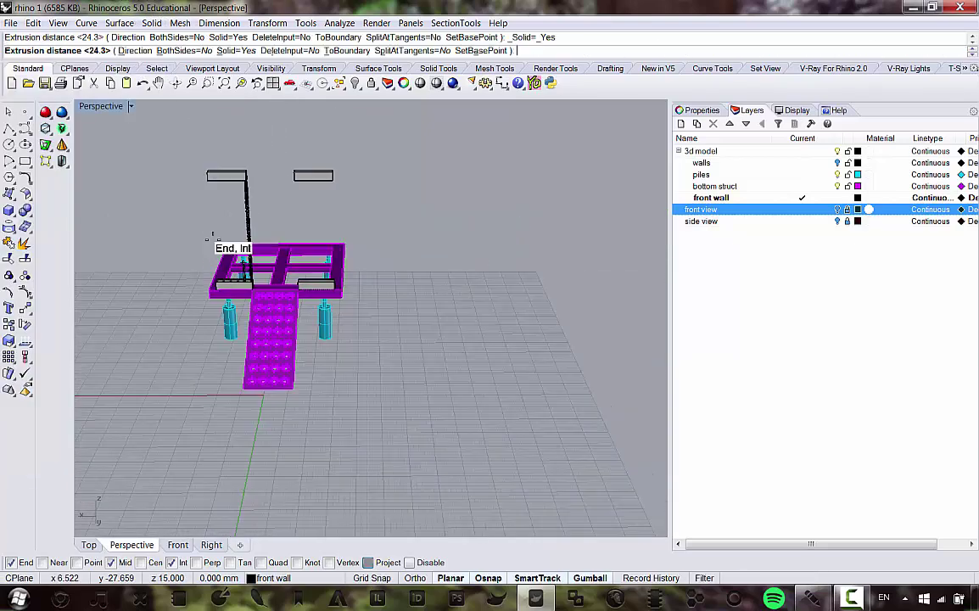
scroll(210, 241, "up", 6)
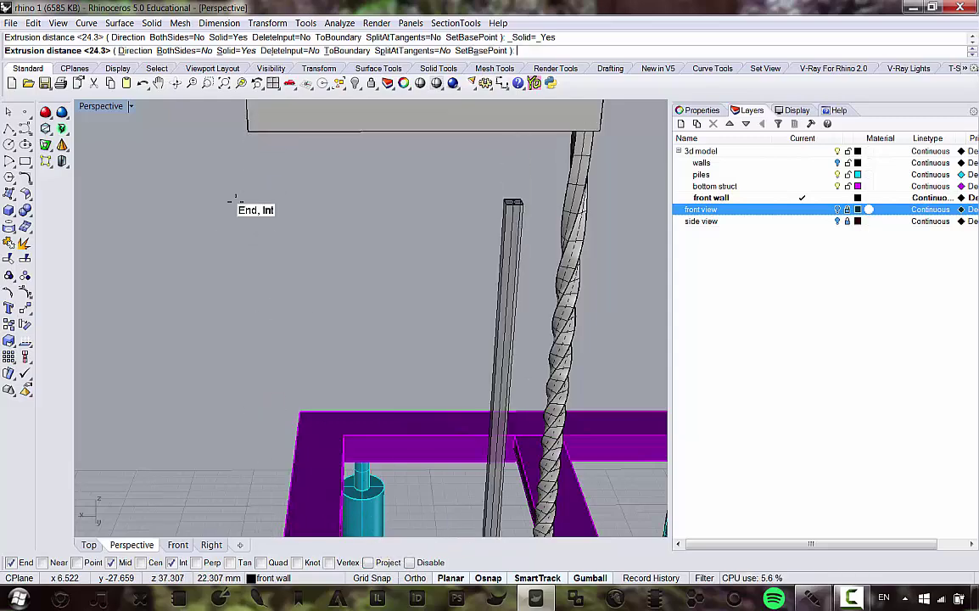
left_click(246, 129)
scroll(317, 212, "down", 5)
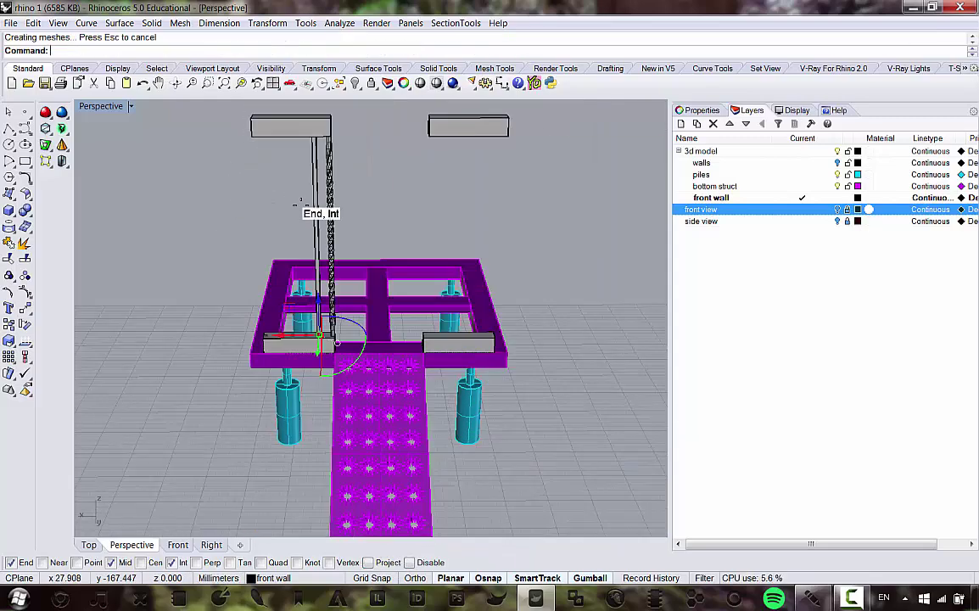
Step: Start Bend on the new straight post and place the start of the spine at a front corner of its base
scroll(315, 179, "up", 4)
left_click(323, 187)
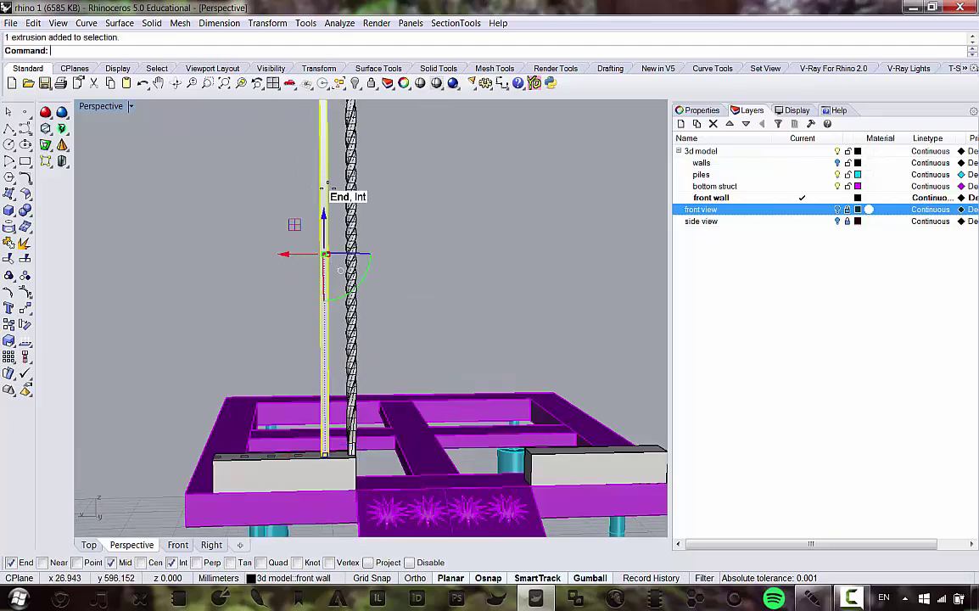
right_click_drag(326, 187, 322, 209)
left_click(268, 23)
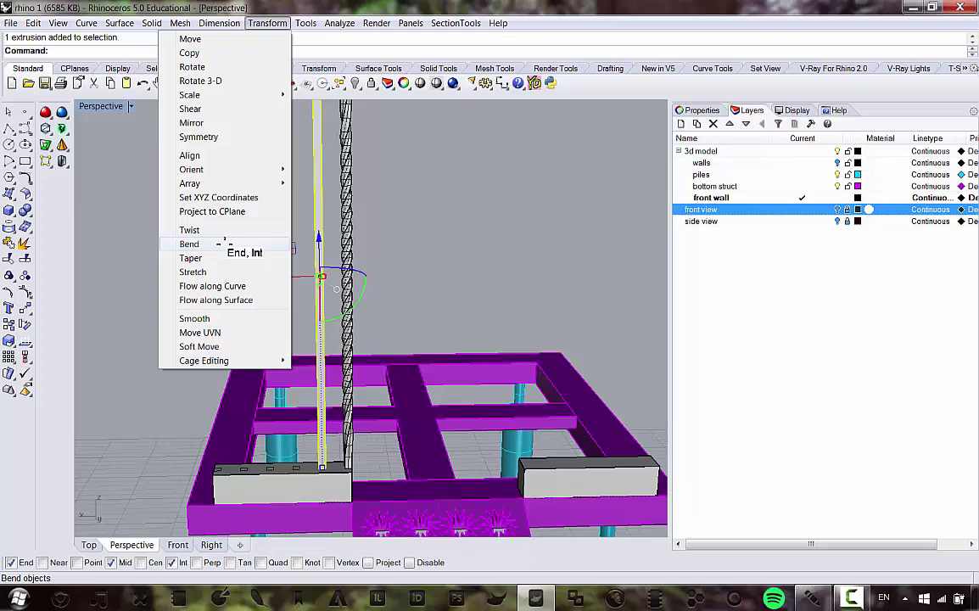
left_click(222, 244)
scroll(256, 258, "down", 4)
scroll(262, 246, "up", 6)
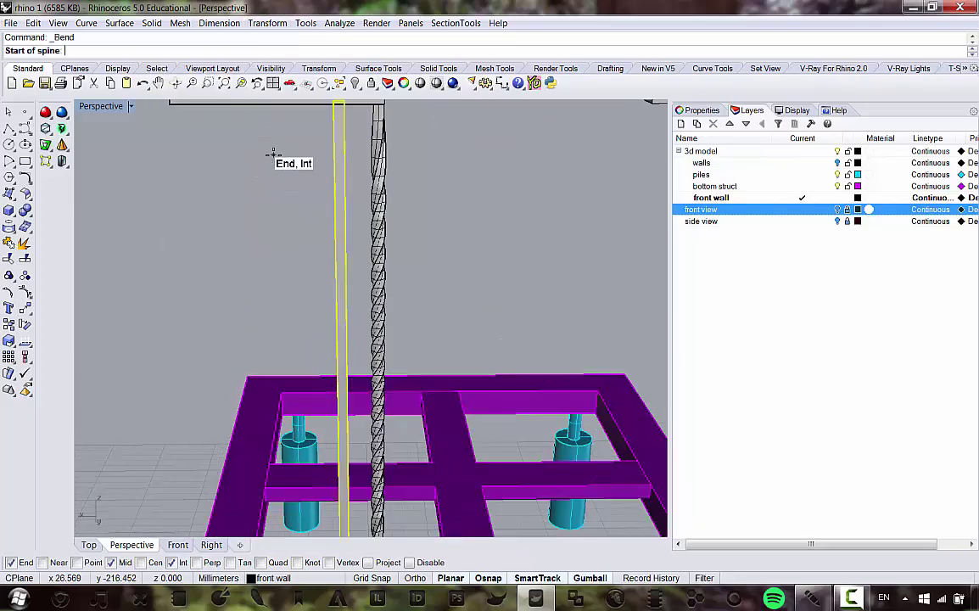
scroll(276, 169, "down", 5)
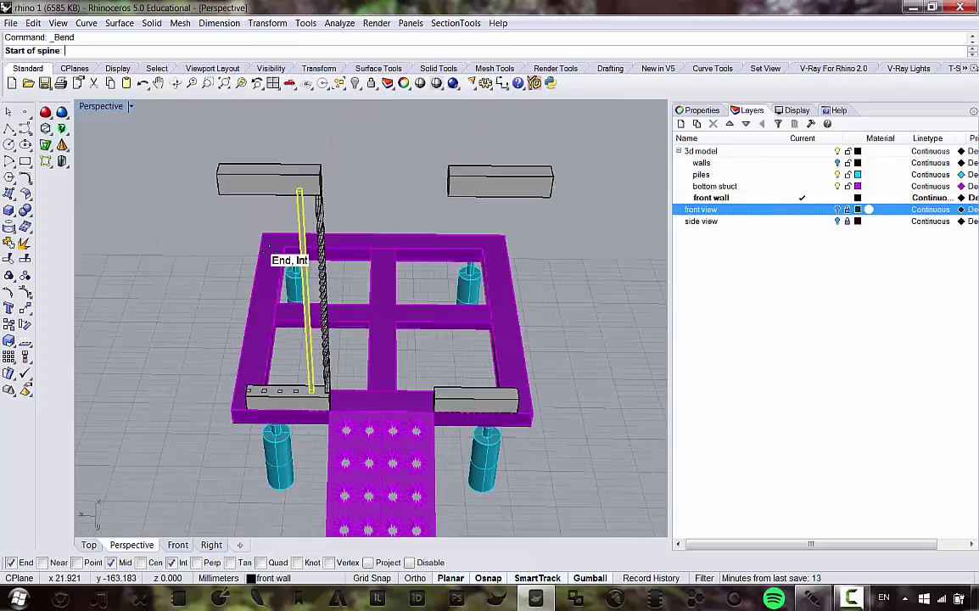
scroll(268, 254, "up", 5)
scroll(366, 156, "down", 3)
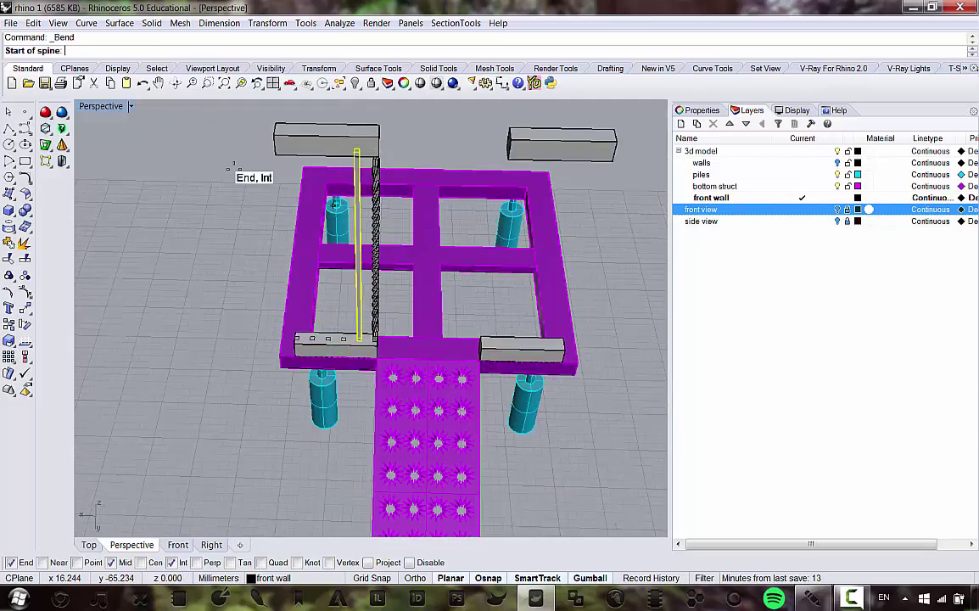
scroll(365, 349, "up", 5)
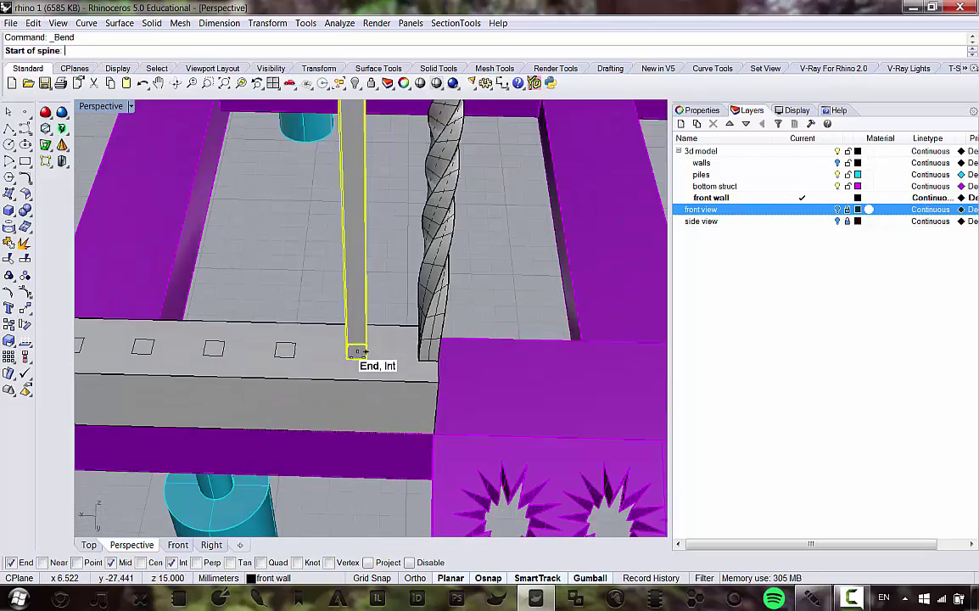
left_click(367, 361)
Step: Place the end of the bend spine at a front corner of the post's top under the upper beam
scroll(374, 407, "down", 4)
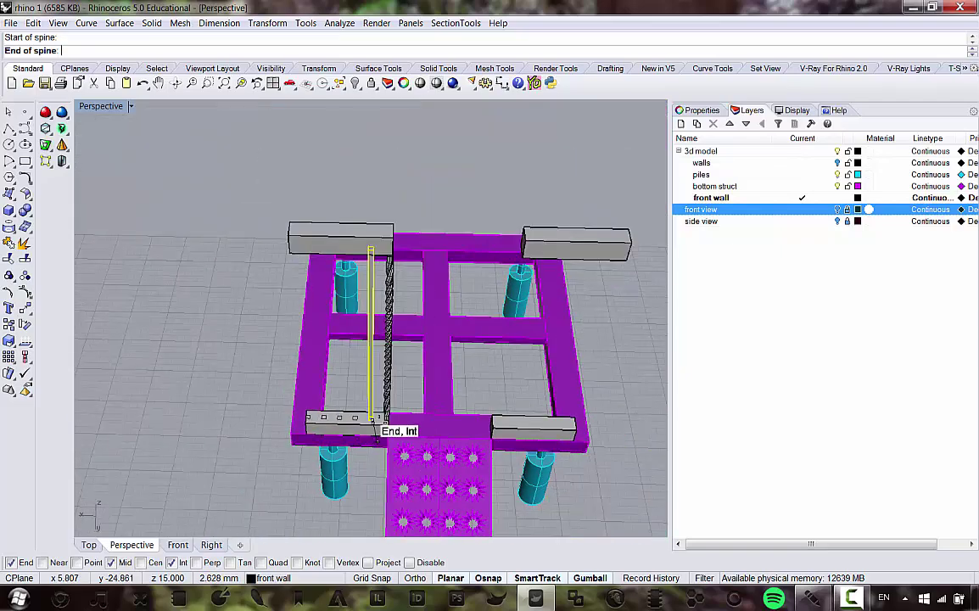
scroll(373, 225, "up", 6)
scroll(372, 289, "down", 3)
scroll(372, 247, "up", 6)
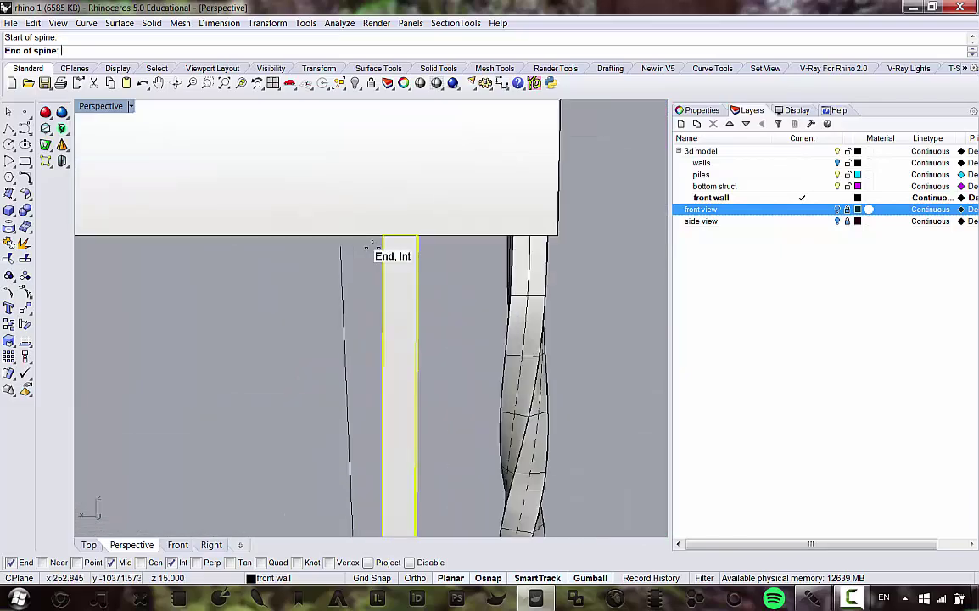
left_click(459, 223)
Step: Bend the post away from the twisted post in the Front view, through a point near its top at about x 7.3, y 38.8
scroll(368, 212, "down", 4)
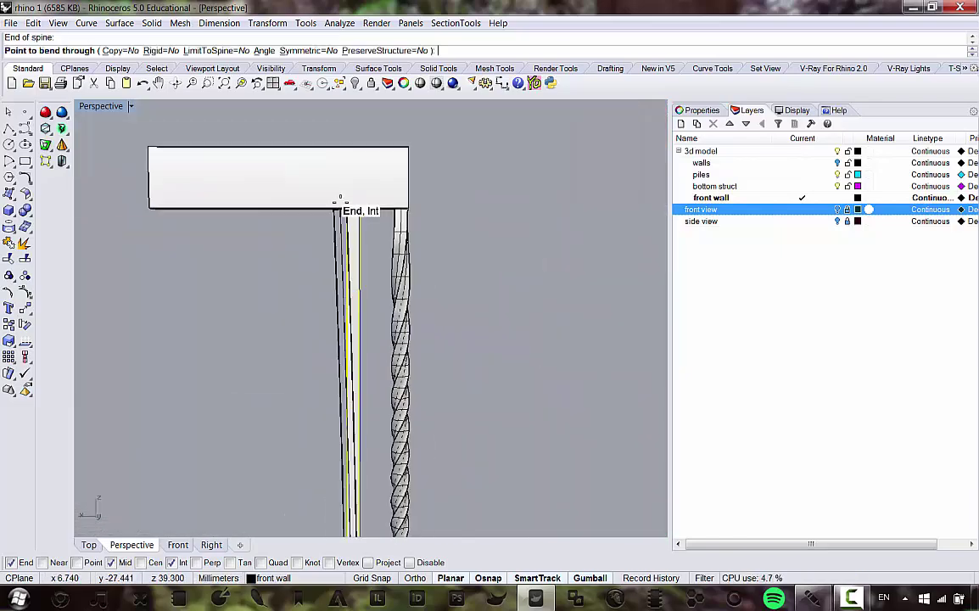
scroll(312, 206, "down", 3)
right_click_drag(286, 245, 277, 228)
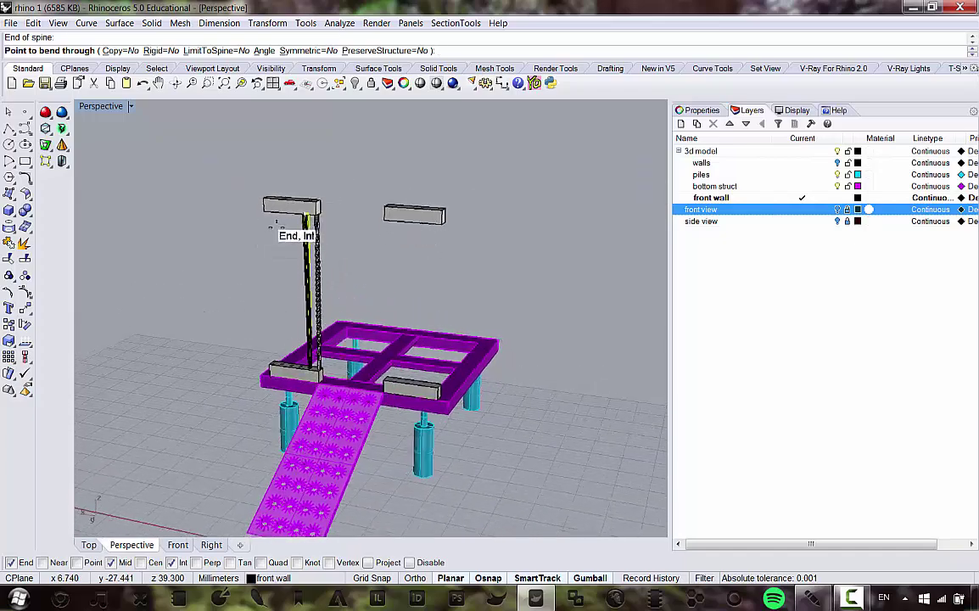
scroll(268, 216, "up", 3)
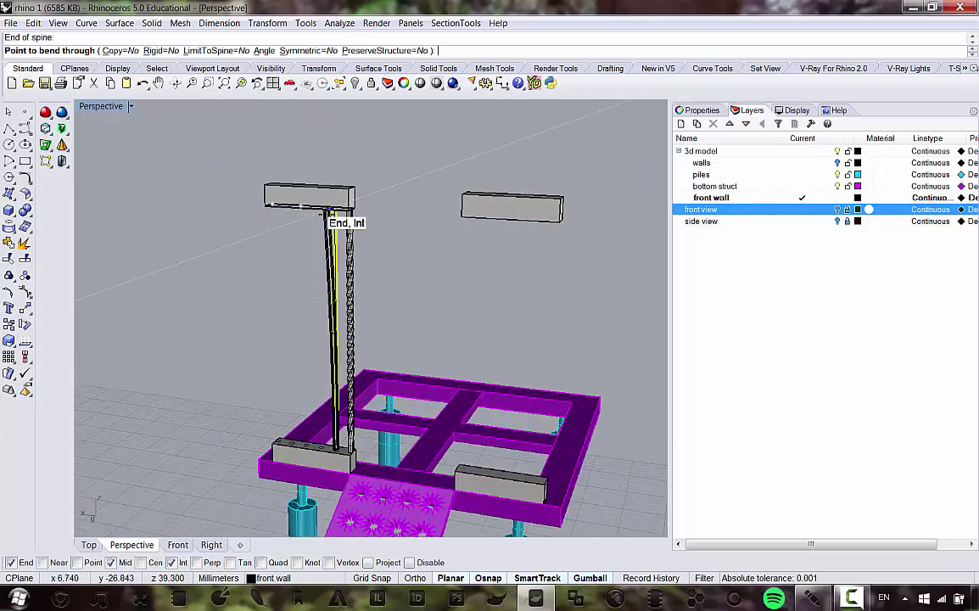
scroll(332, 223, "up", 5)
right_click_drag(355, 206, 361, 194)
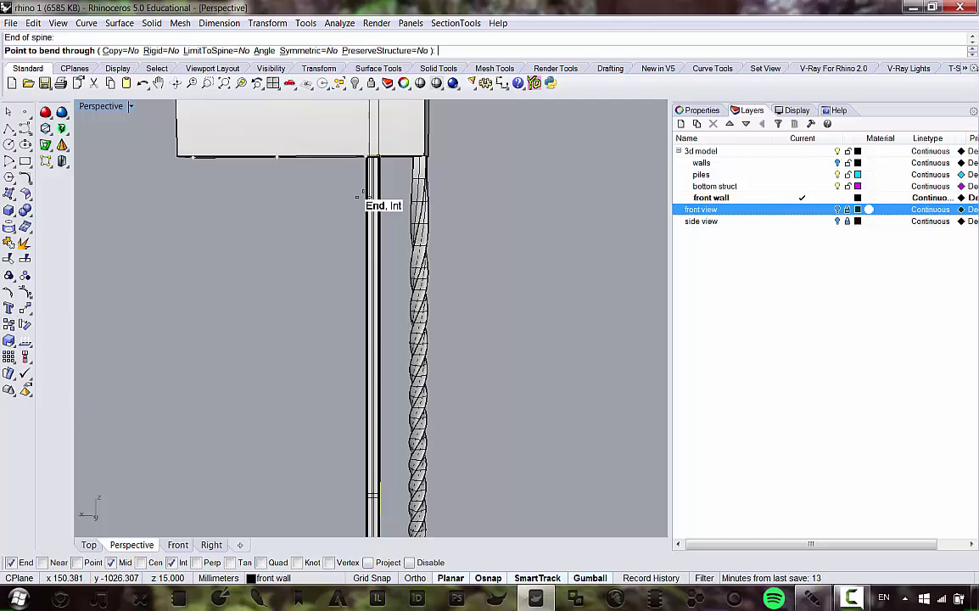
double_click(116, 105)
scroll(184, 395, "down", 15)
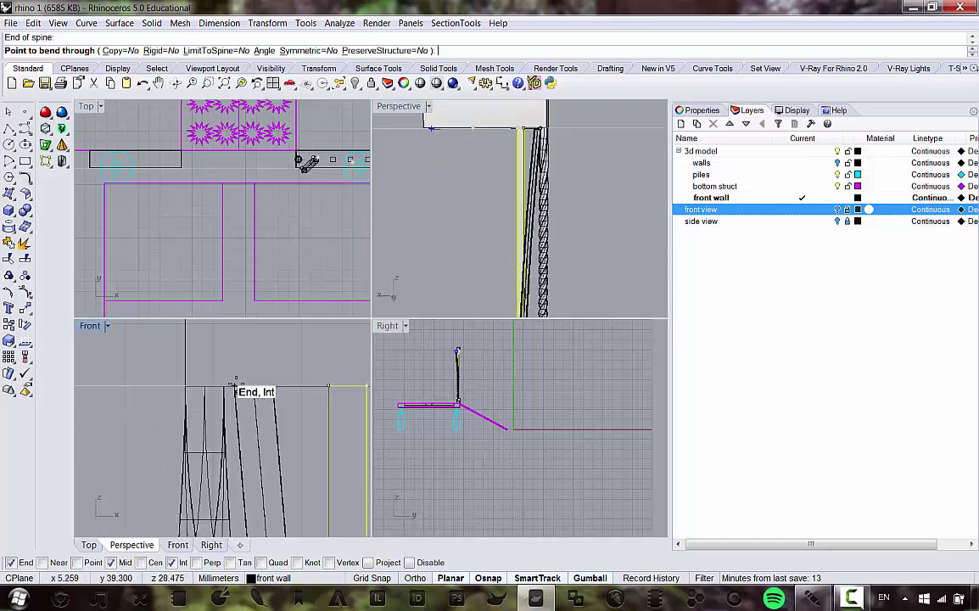
scroll(260, 393, "up", 2)
scroll(264, 396, "up", 3)
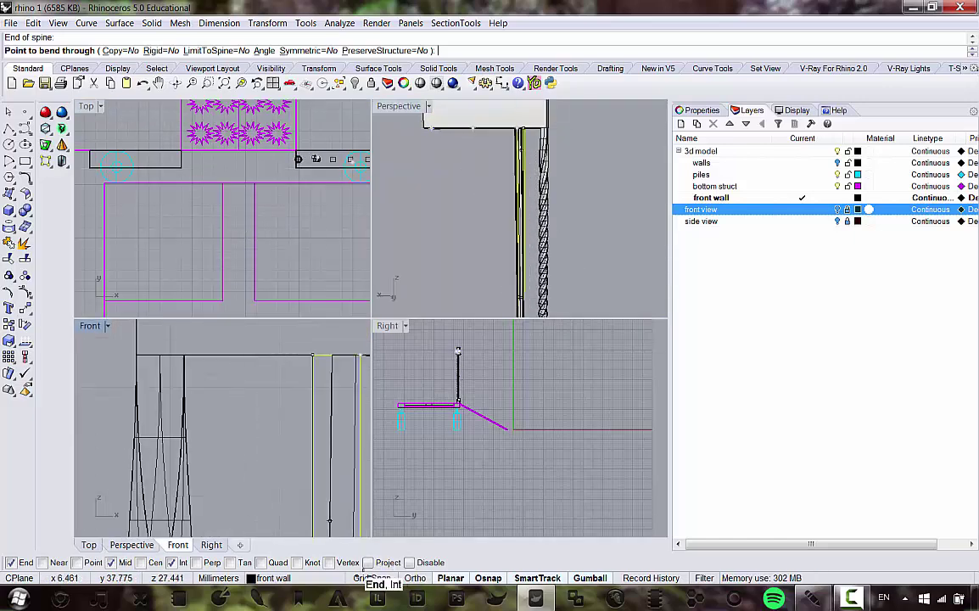
scroll(225, 369, "up", 2)
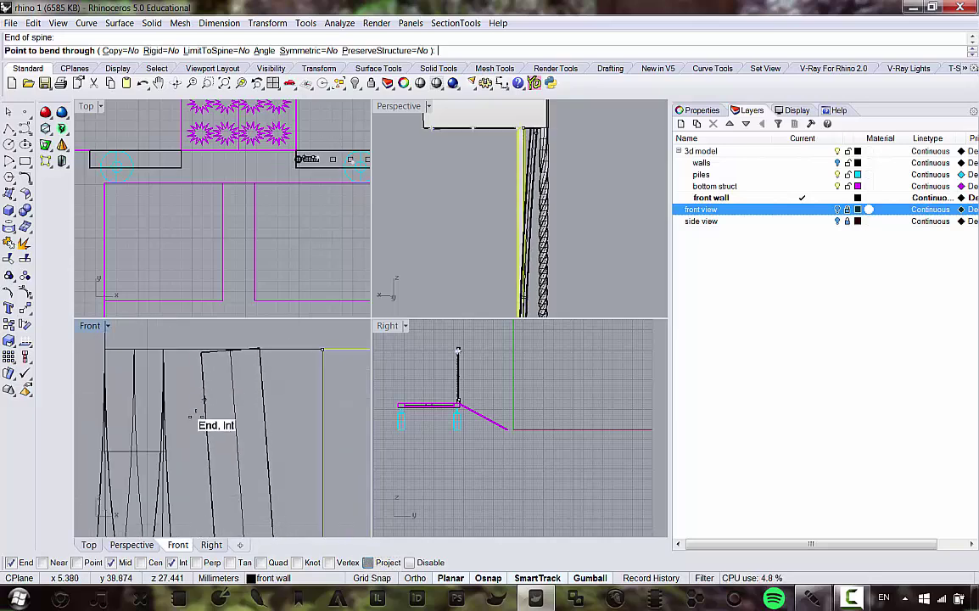
scroll(183, 439, "up", 3)
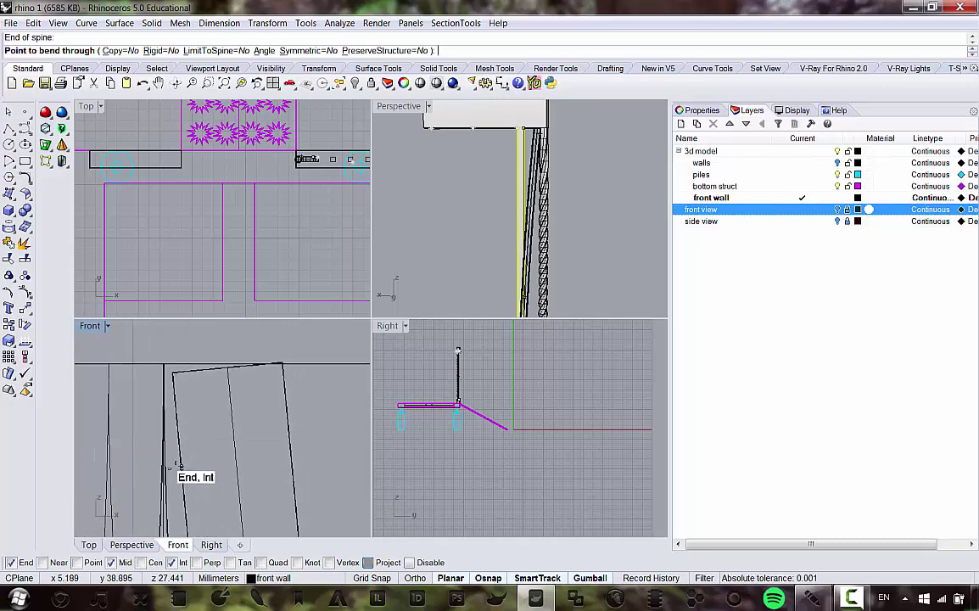
scroll(176, 470, "up", 2)
scroll(178, 472, "down", 6)
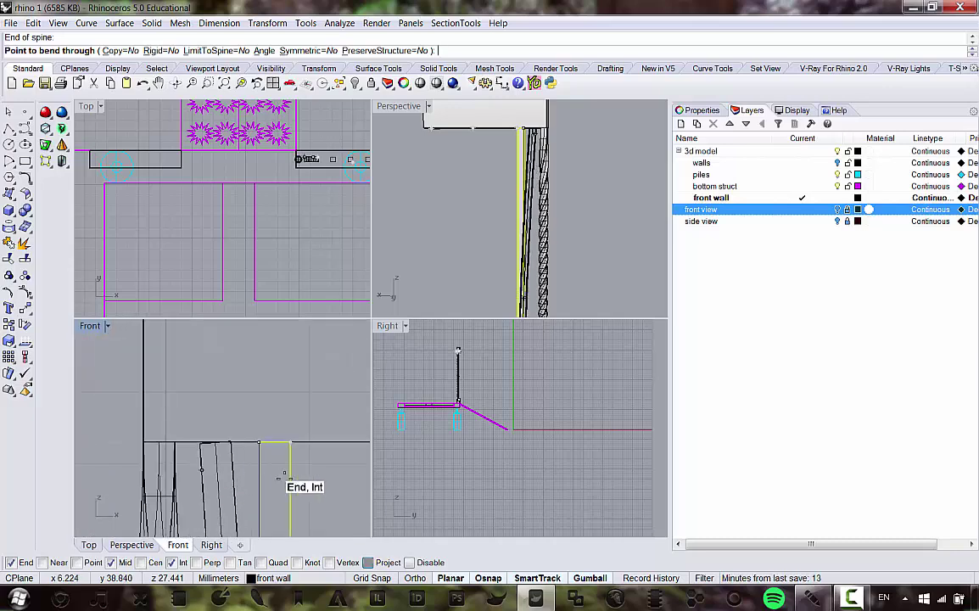
right_click_drag(332, 484, 234, 442)
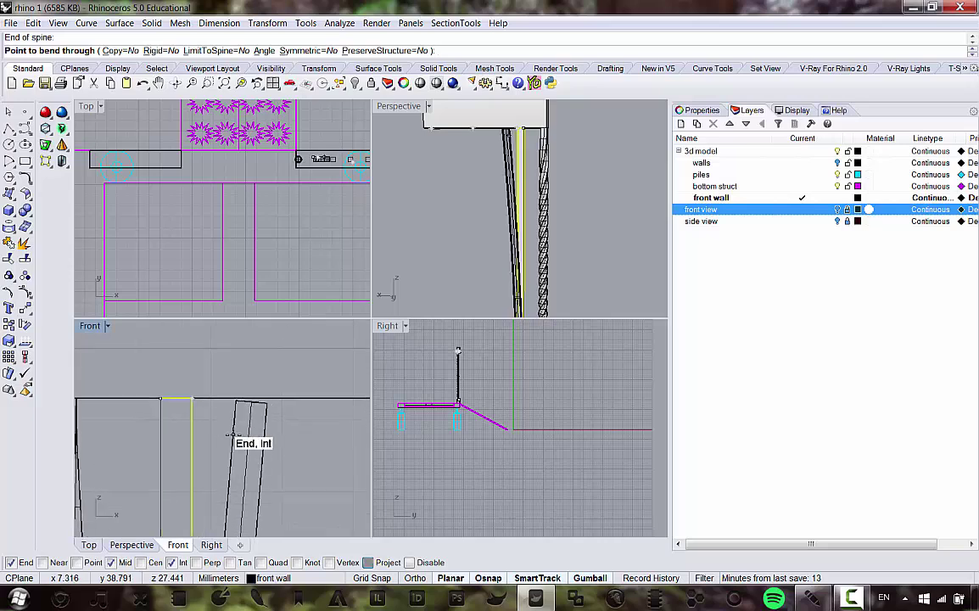
left_click(232, 435)
Step: Deselect the bent post and maximize the Perspective viewport to see the whole front wall
right_click_drag(519, 190, 521, 204)
left_click(611, 183)
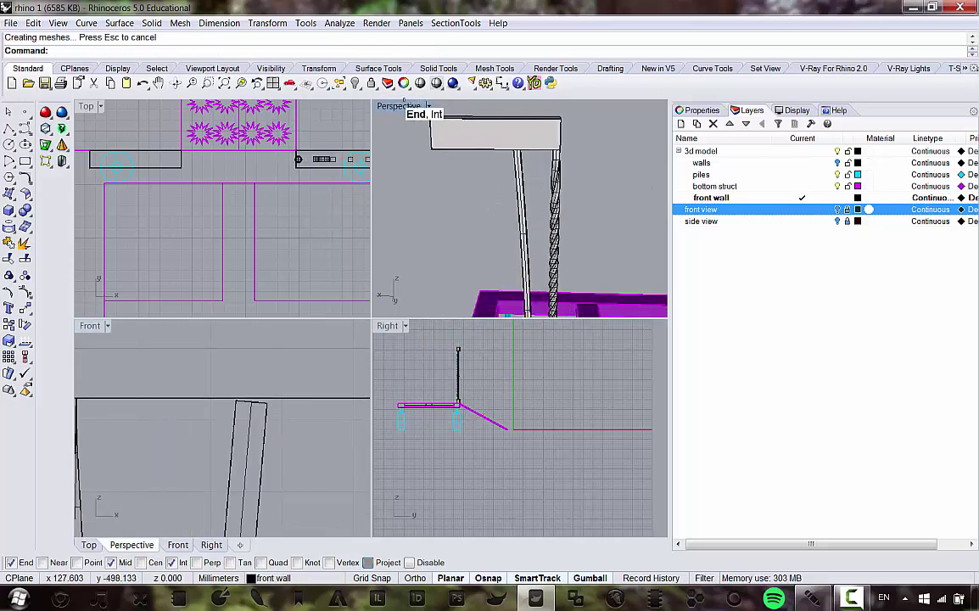
double_click(402, 102)
scroll(388, 182, "down", 9)
right_click_drag(393, 245, 385, 296)
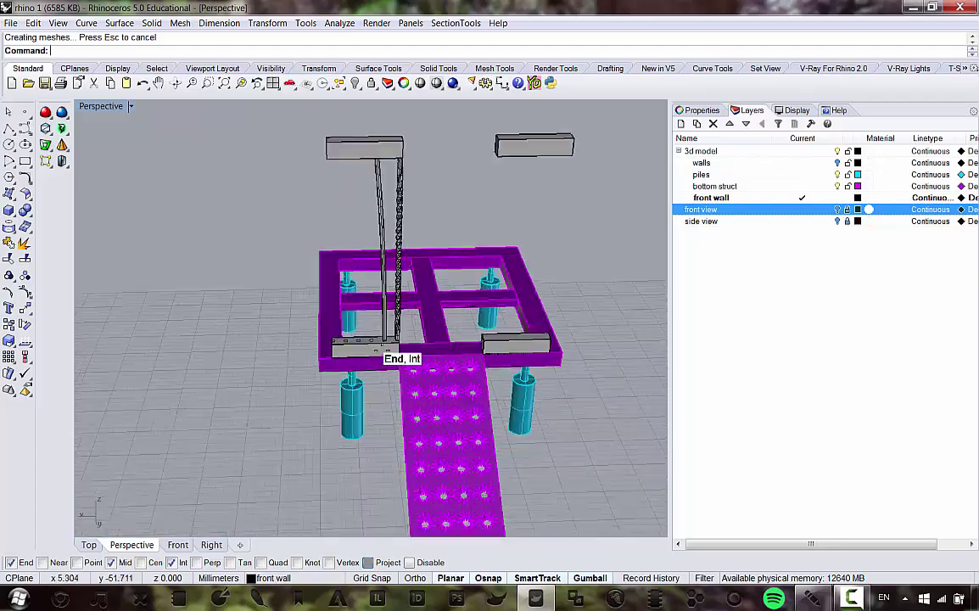
Step: Extrude the next square outline beside the bent post into a solid up to the underside of the upper beam
scroll(377, 346, "up", 10)
left_click(361, 299)
left_click(405, 340)
scroll(415, 369, "down", 10)
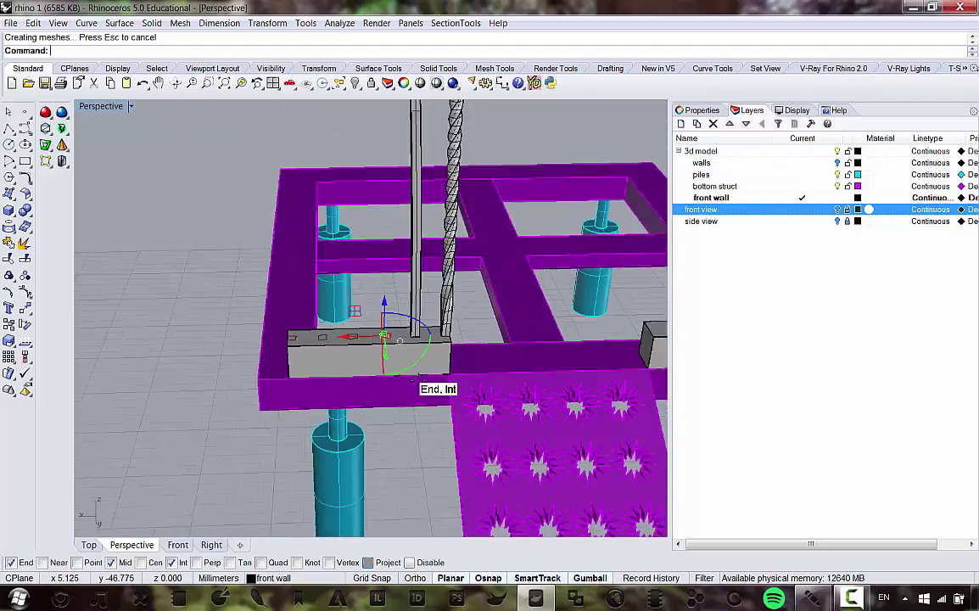
right_click_drag(415, 372, 406, 350)
scroll(403, 374, "down", 3)
right_click_drag(399, 394, 415, 240)
scroll(415, 240, "up", 4)
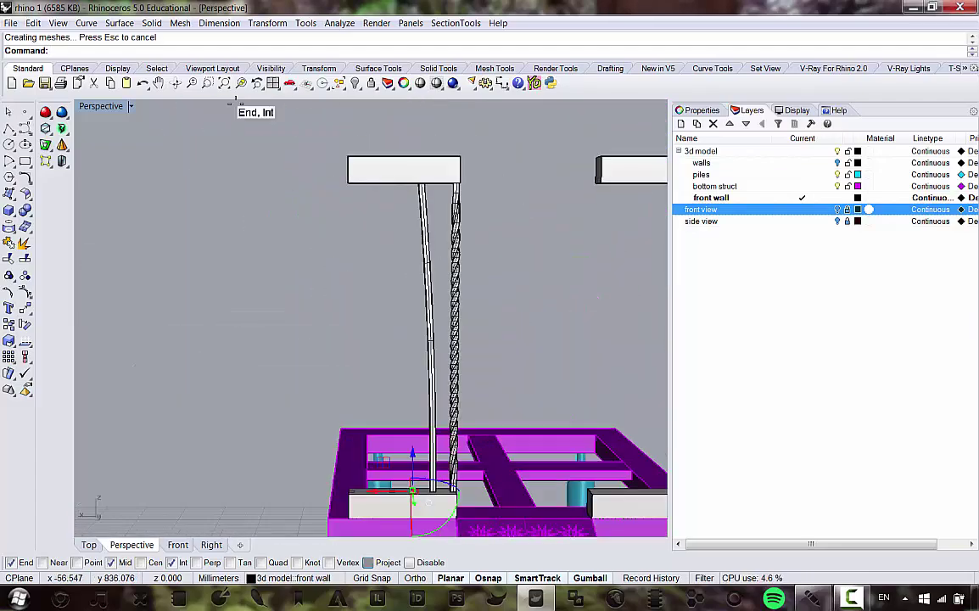
left_click(149, 23)
mouse_move(144, 249)
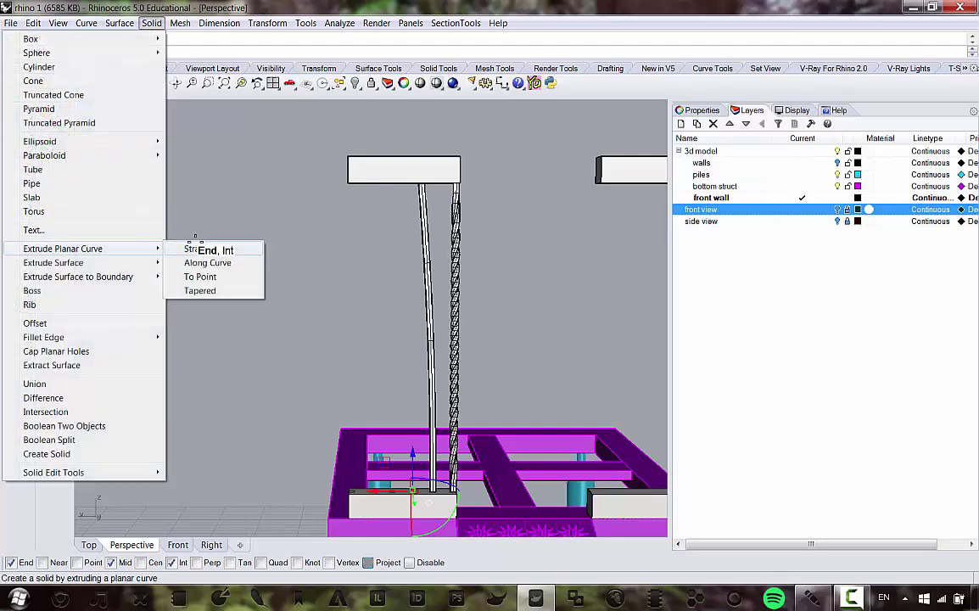
left_click(199, 249)
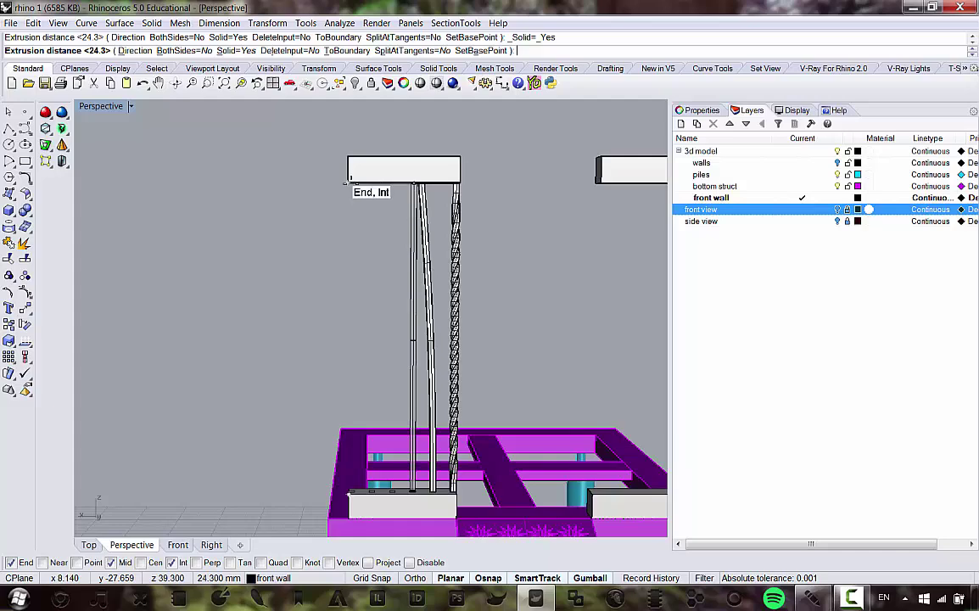
left_click(343, 179)
Step: Delete the original square outline at the base of the newly extruded post
right_click_drag(398, 273, 407, 485)
scroll(406, 482, "up", 5)
key("Delete")
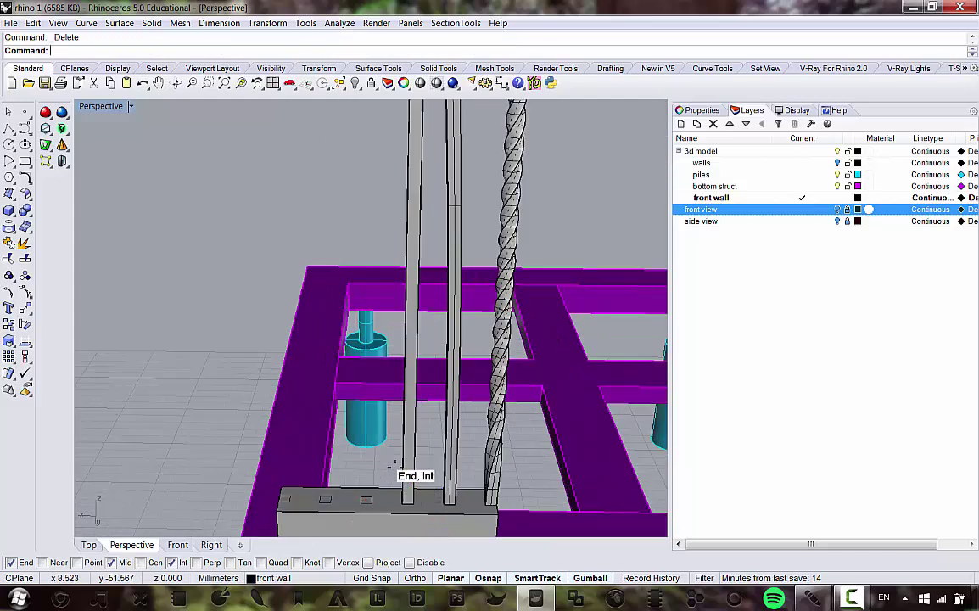
Step: Start Taper on the new straight post and place the start of the taper axis at the centre of its top face
left_click(411, 202)
left_click(267, 23)
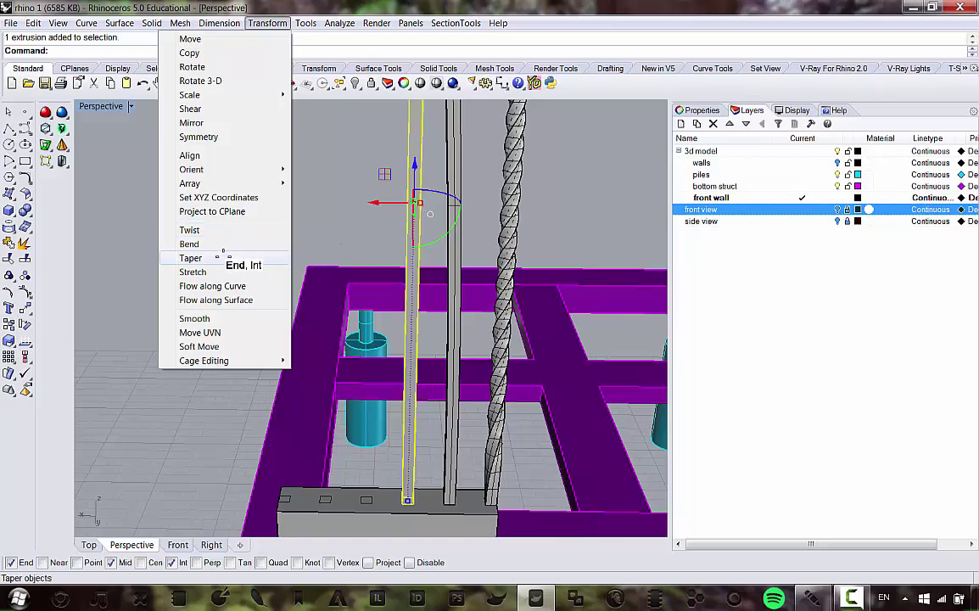
left_click(222, 257)
scroll(246, 289, "down", 5)
scroll(339, 127, "up", 8)
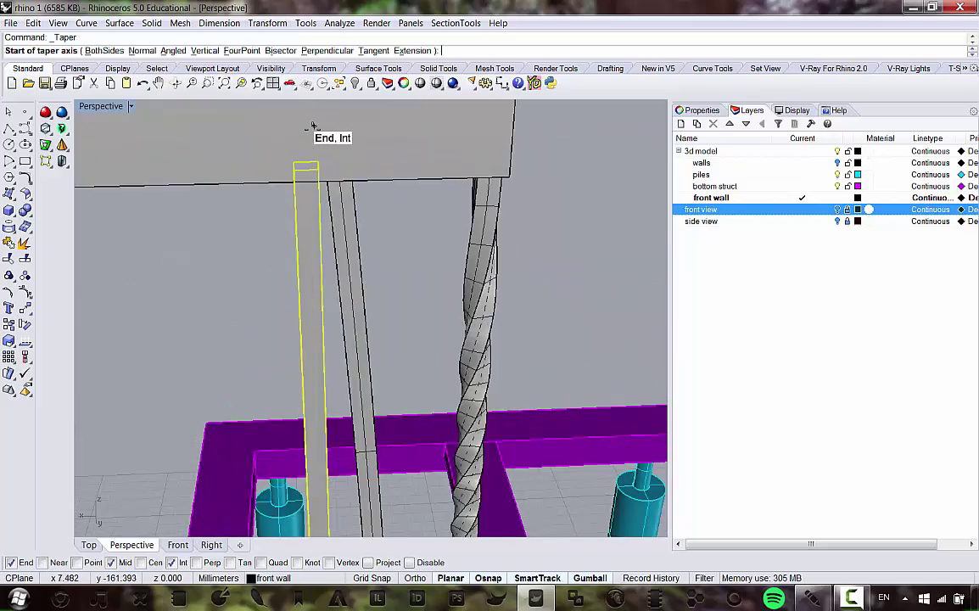
scroll(305, 152, "up", 2)
scroll(299, 187, "down", 5)
scroll(292, 190, "up", 4)
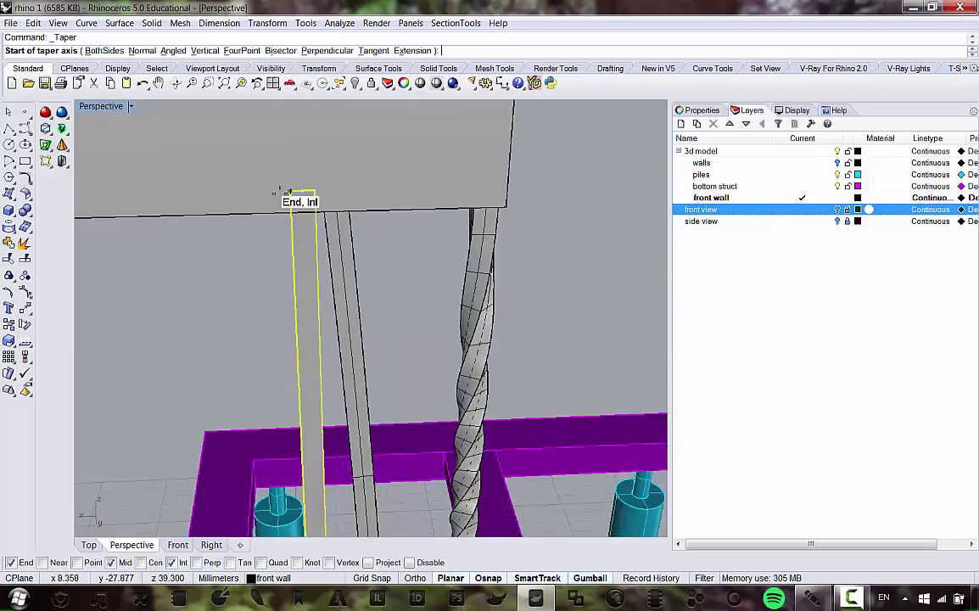
scroll(290, 195, "up", 1)
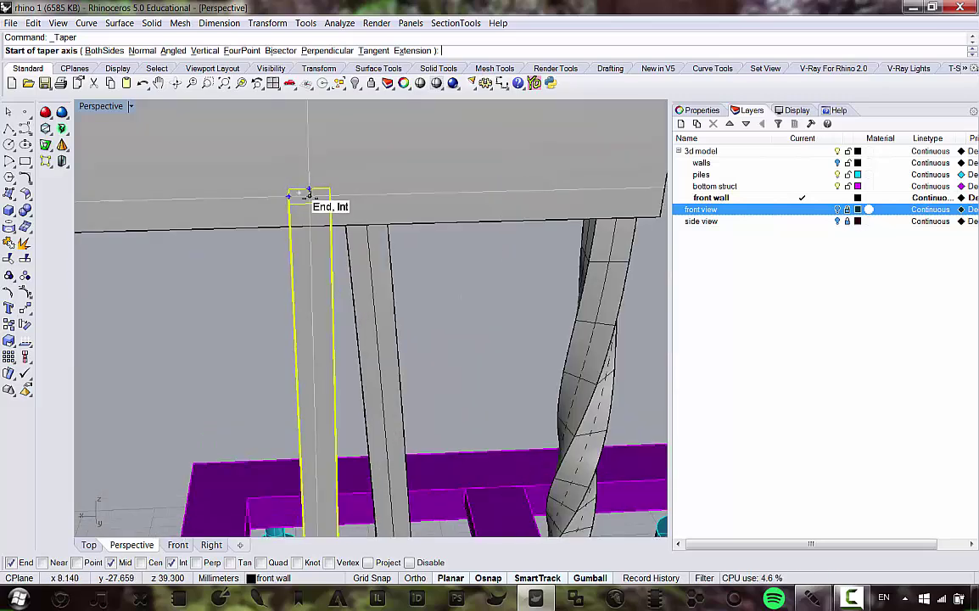
left_click(309, 195)
Step: Place the end of the taper axis at the centre of the post's base, straight below its start, in the Front viewport
scroll(306, 183, "down", 4)
double_click(101, 106)
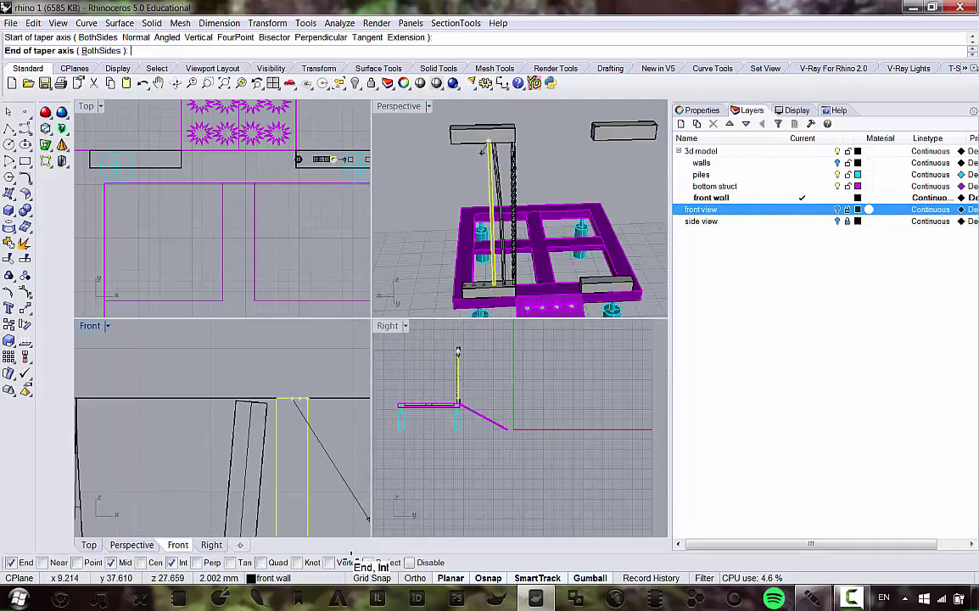
scroll(262, 365, "down", 5)
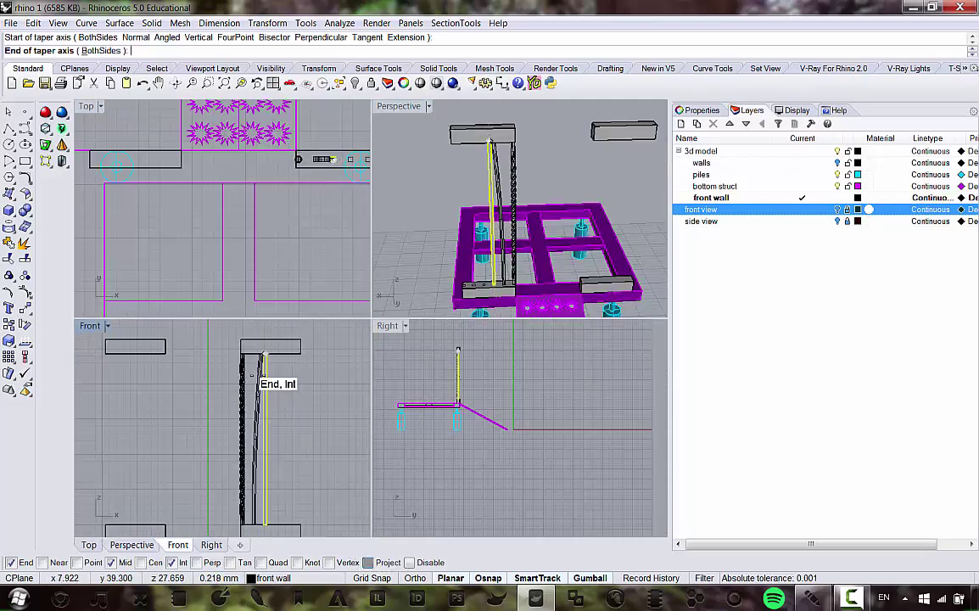
scroll(278, 475, "up", 5)
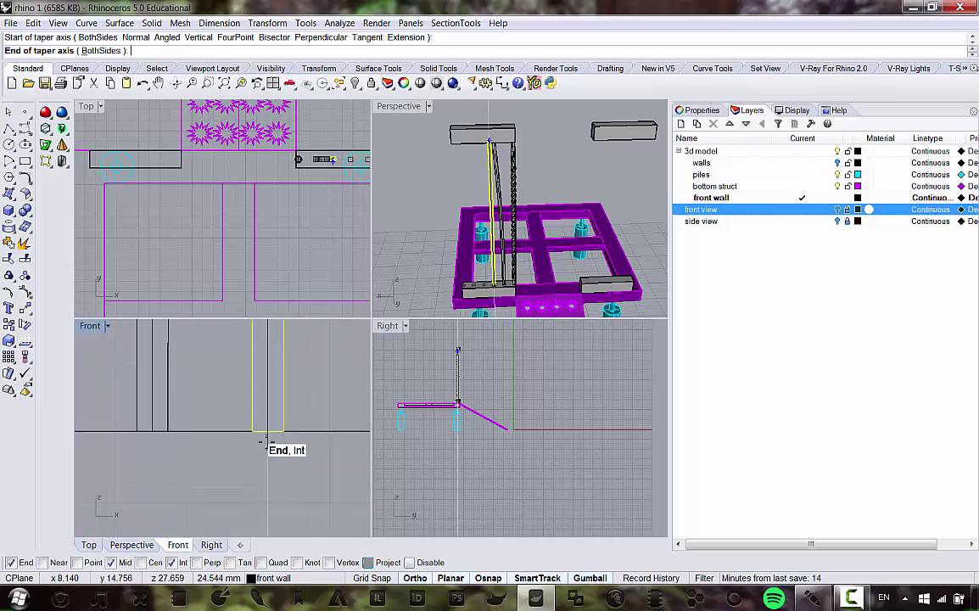
left_click(267, 431)
Step: Set the taper's start distance at the top of the post, close to the axis under the upper beam
scroll(335, 408, "down", 7)
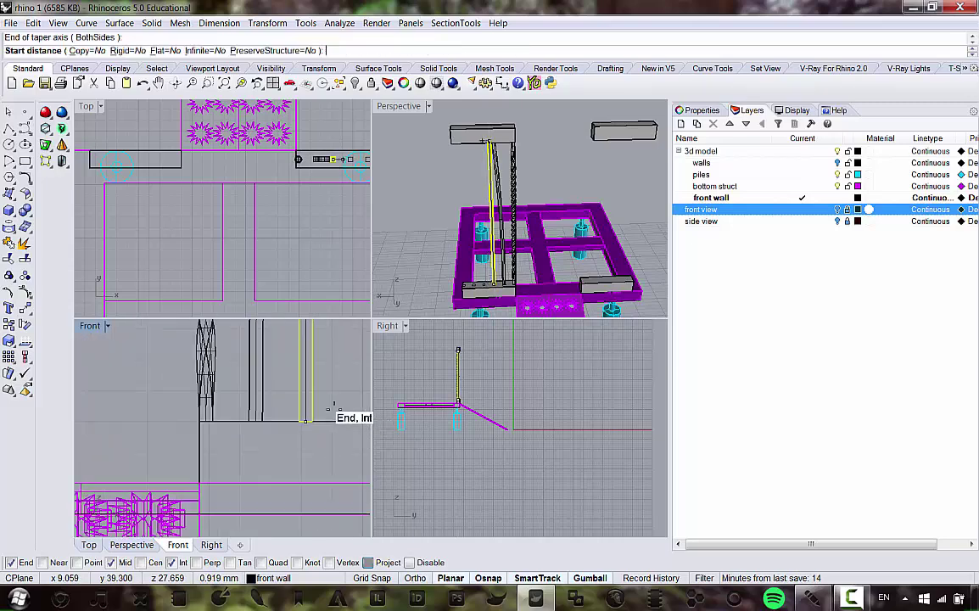
right_click_drag(334, 343, 281, 462)
scroll(297, 416, "down", 8)
right_click_drag(306, 383, 289, 462)
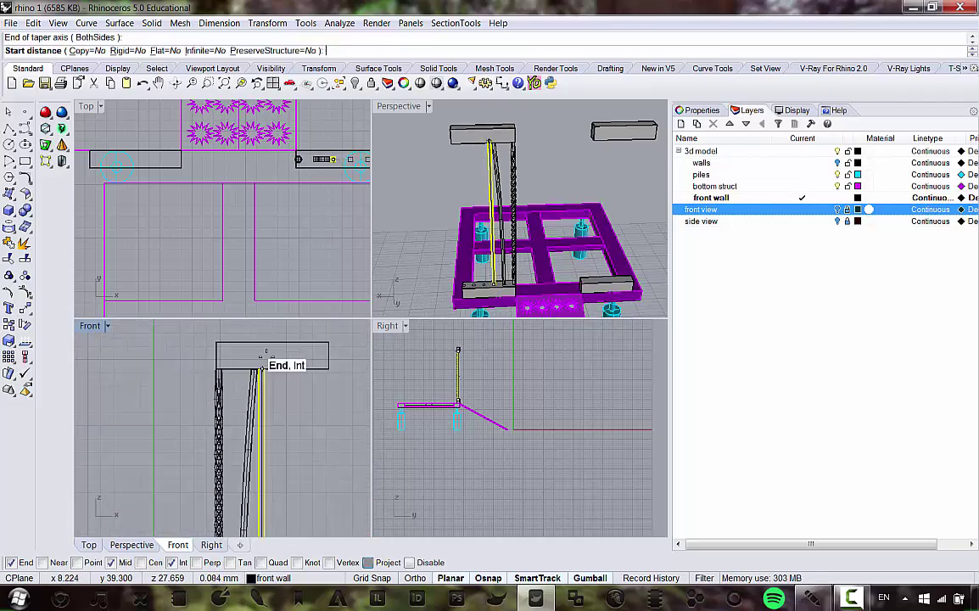
scroll(259, 365, "up", 3)
left_click(244, 363)
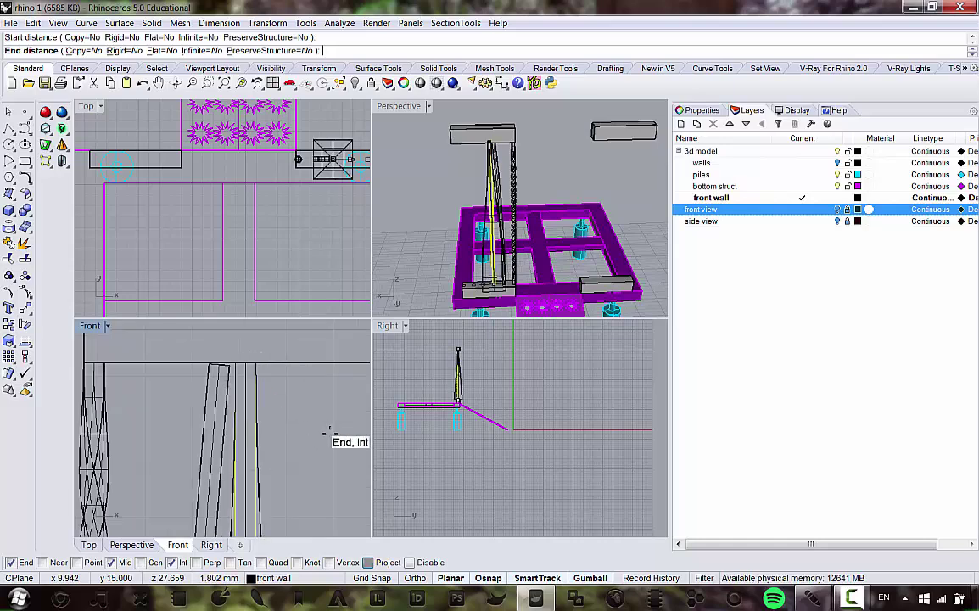
Step: Widen the base of the post by setting the taper's end distance to about 1.12 mm from the axis
scroll(294, 471, "down", 5)
scroll(270, 450, "down", 3)
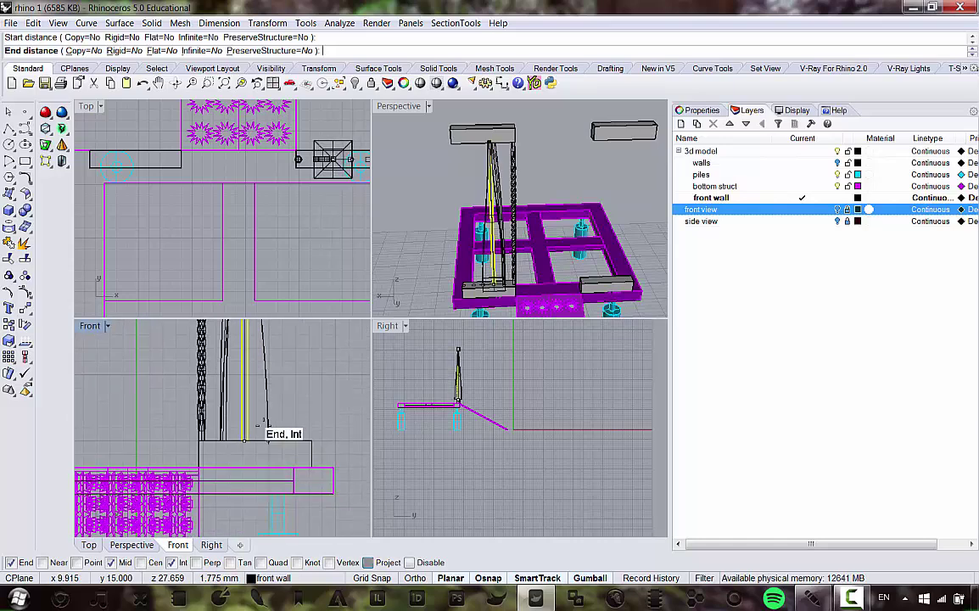
scroll(251, 422, "up", 3)
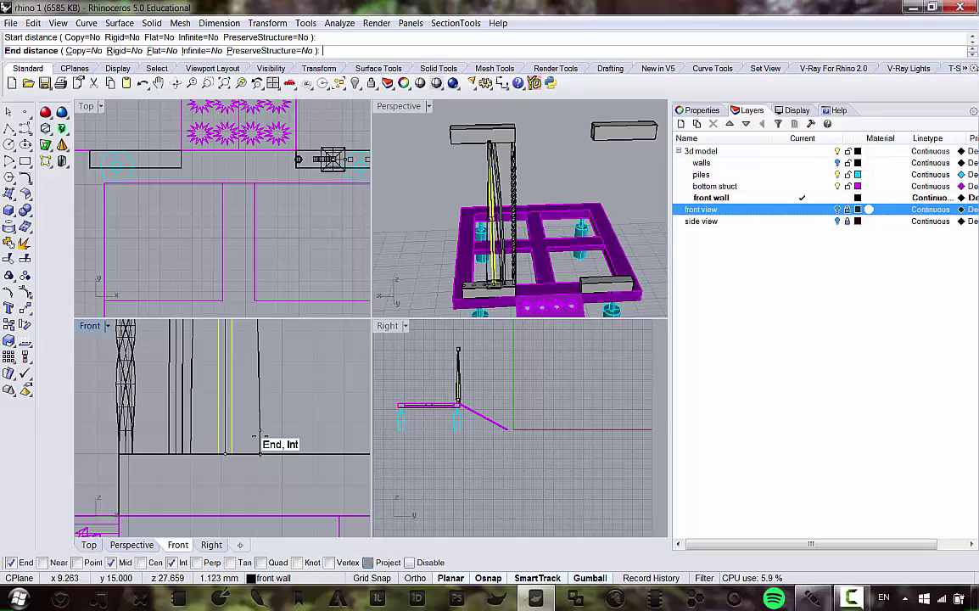
left_click(259, 452)
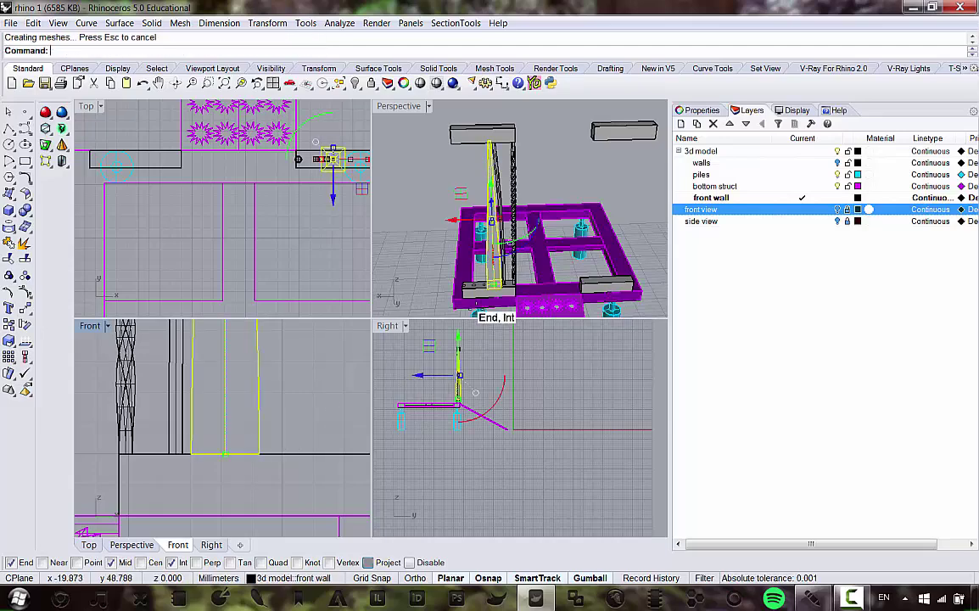
Step: Examine the tapered post in the maximized Perspective viewport, especially how its base sits on the lower beam
scroll(613, 236, "up", 6)
right_click_drag(612, 236, 604, 228)
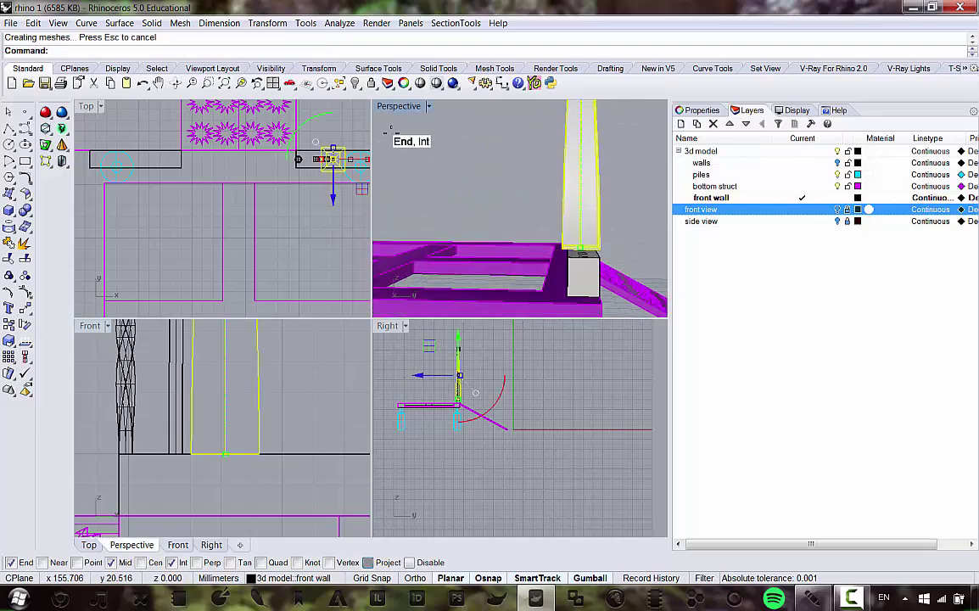
double_click(406, 104)
scroll(411, 297, "down", 6)
right_click_drag(413, 306, 256, 315)
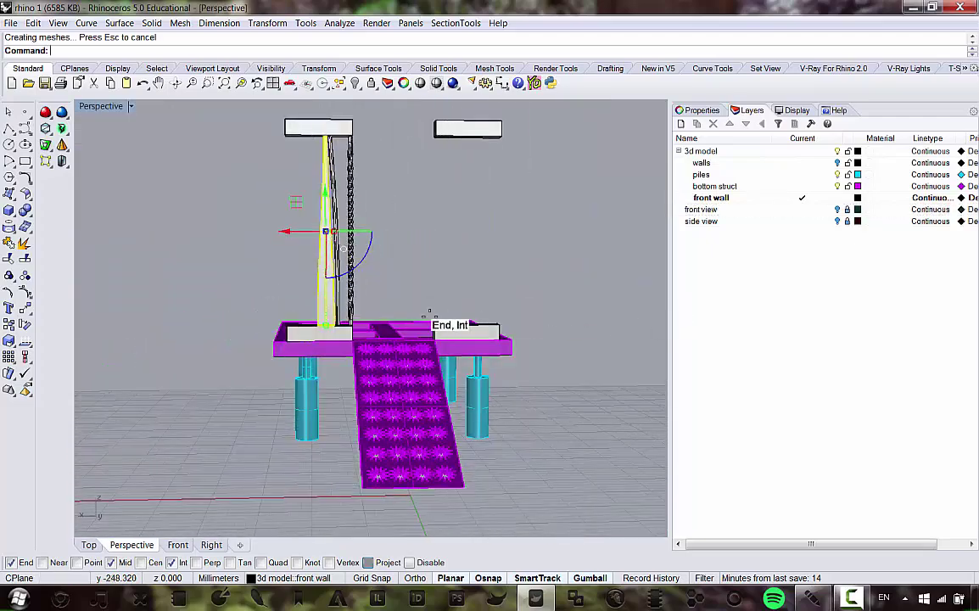
right_click_drag(430, 313, 478, 317)
scroll(476, 317, "up", 5)
scroll(334, 345, "up", 2)
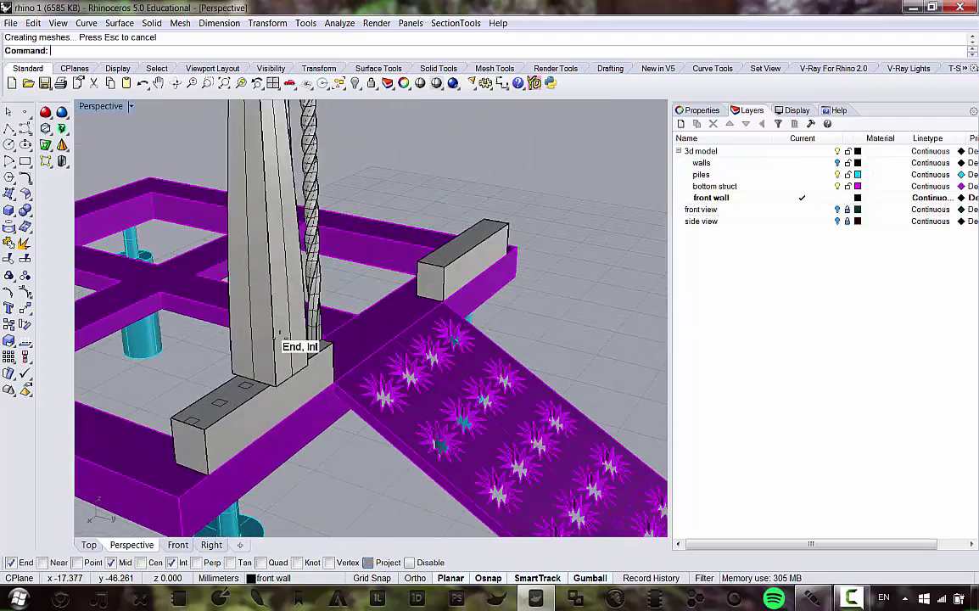
Step: Scale the tapered post narrower across the wall's thickness so its base fits the depth of the lower beam, and deselect it
right_click_drag(282, 363, 428, 323)
scroll(347, 379, "up", 3)
scroll(325, 318, "down", 7)
scroll(428, 323, "up", 4)
scroll(399, 350, "down", 5)
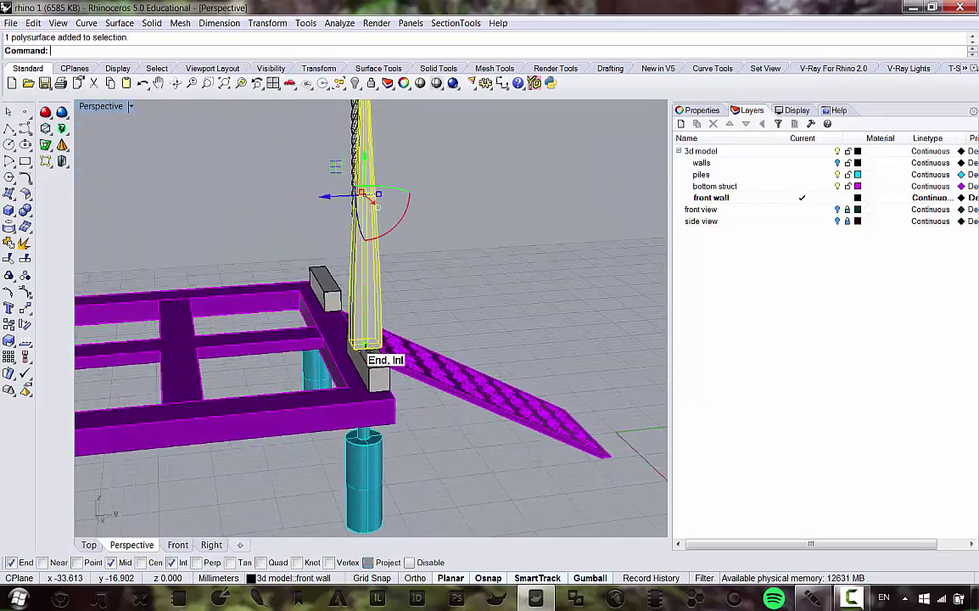
scroll(340, 227, "up", 3)
scroll(399, 221, "down", 3)
scroll(373, 242, "up", 4)
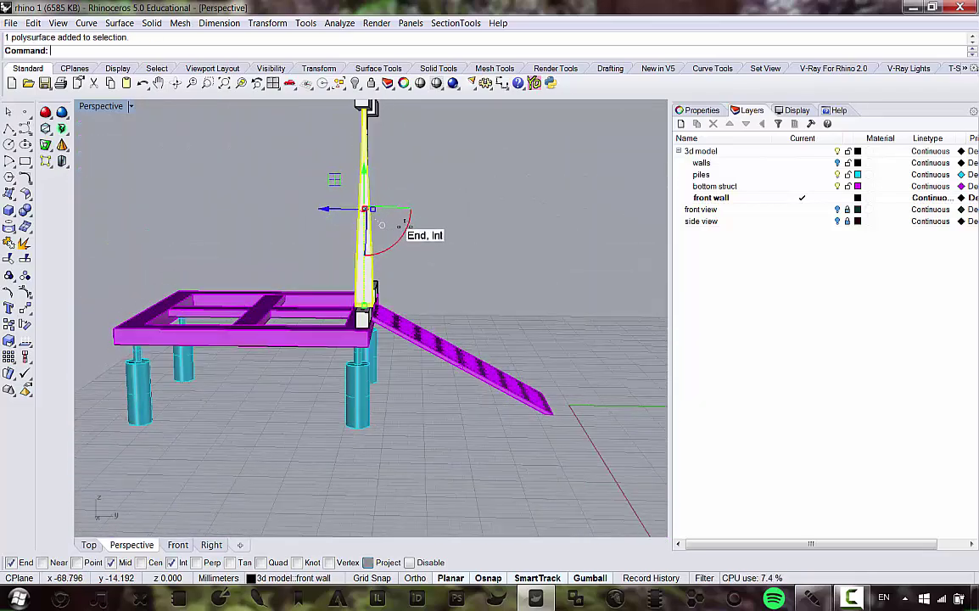
scroll(354, 246, "up", 3)
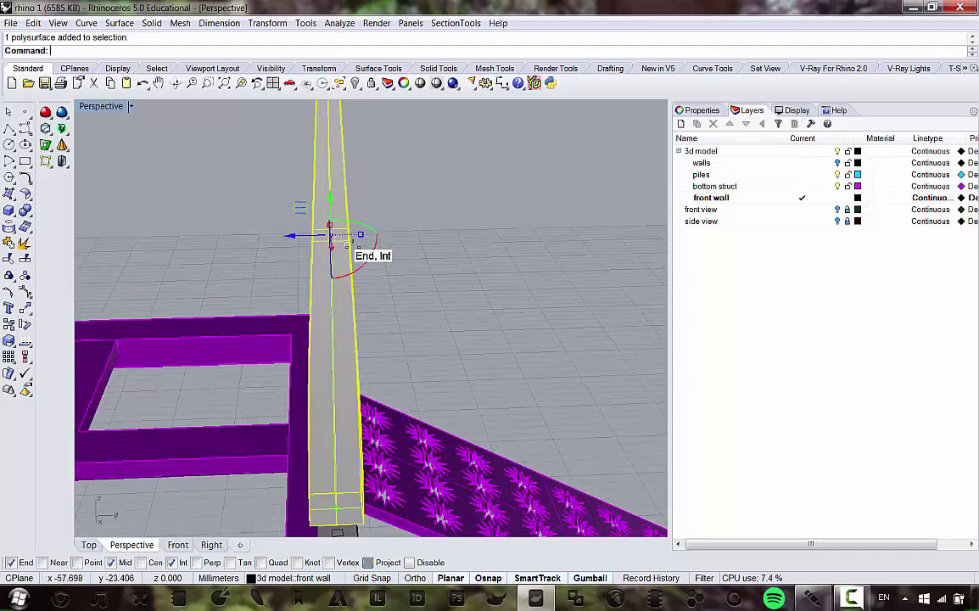
scroll(356, 249, "down", 3)
right_click_drag(380, 286, 388, 345)
scroll(393, 387, "up", 1)
scroll(369, 329, "down", 3)
scroll(333, 237, "up", 4)
scroll(384, 356, "down", 7)
scroll(386, 346, "up", 2)
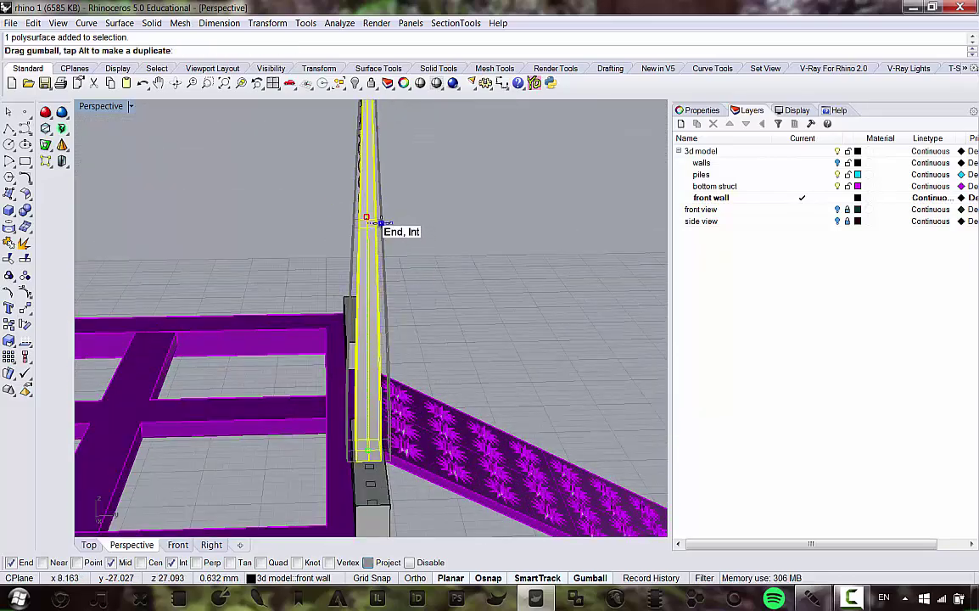
left_click(515, 237)
Step: Inspect the twisted, bent and tapered posts between the beams and the remaining square outlines on the lower beam
right_click_drag(512, 239, 362, 224)
scroll(365, 299, "down", 5)
scroll(340, 162, "up", 6)
scroll(380, 143, "down", 5)
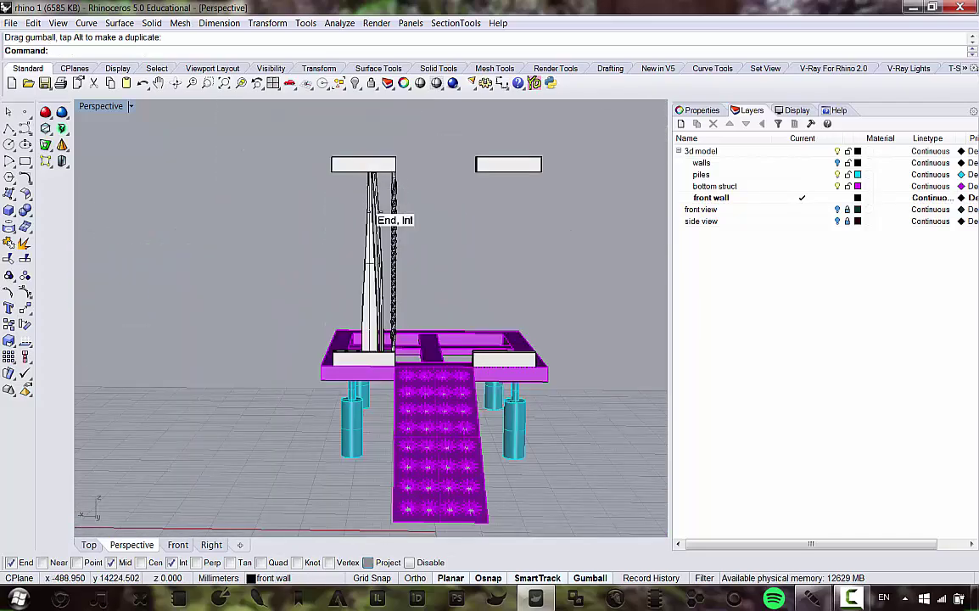
scroll(374, 190, "up", 4)
right_click_drag(377, 159, 337, 308)
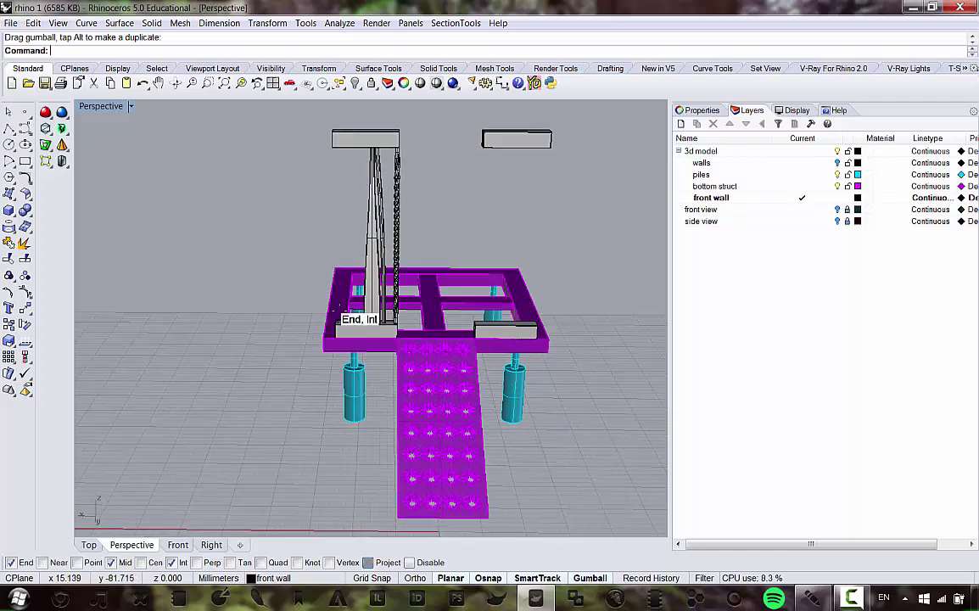
scroll(347, 314, "up", 10)
scroll(388, 375, "down", 8)
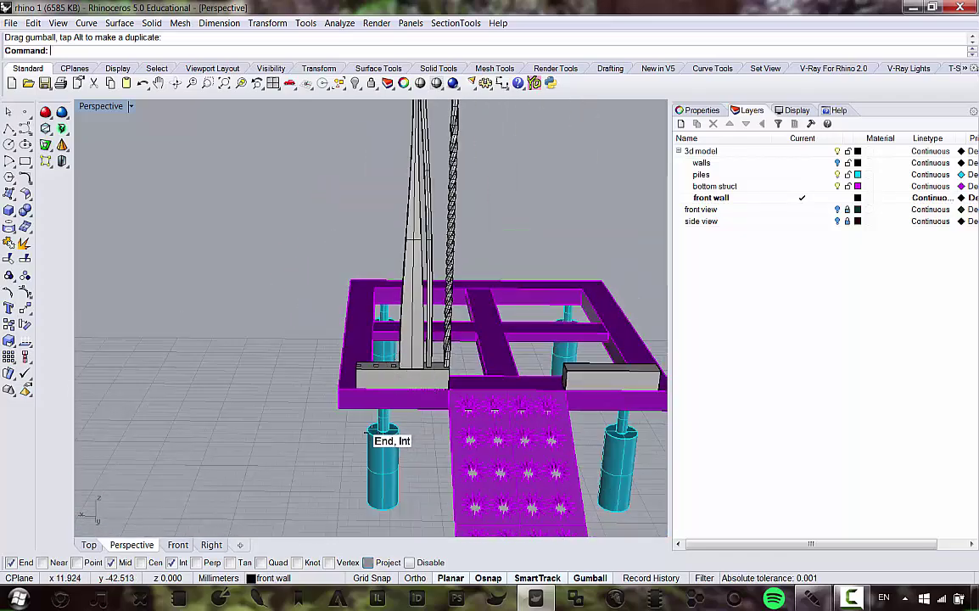
scroll(368, 433, "down", 3)
scroll(400, 373, "up", 6)
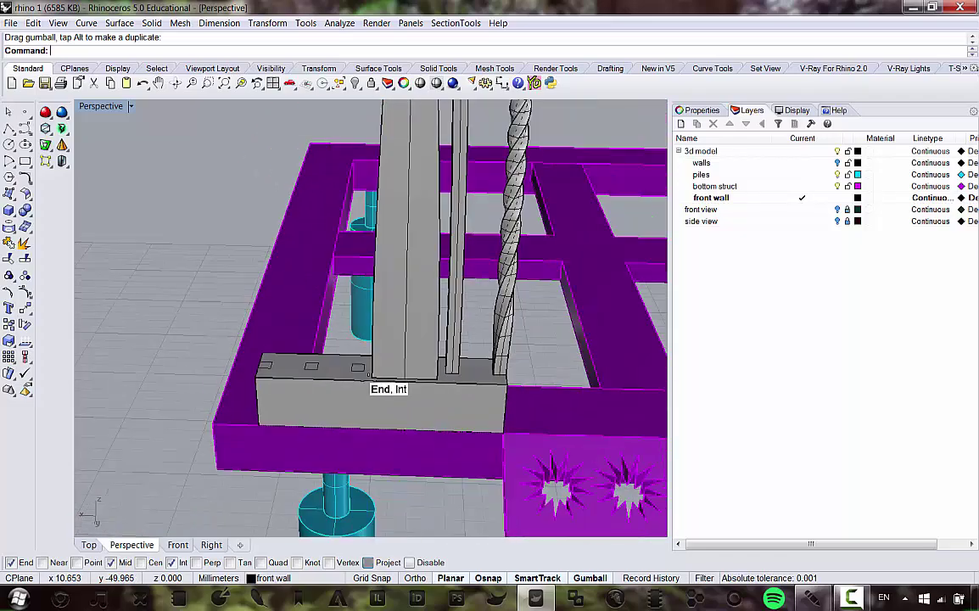
scroll(370, 375, "down", 3)
scroll(408, 386, "up", 3)
scroll(403, 373, "down", 4)
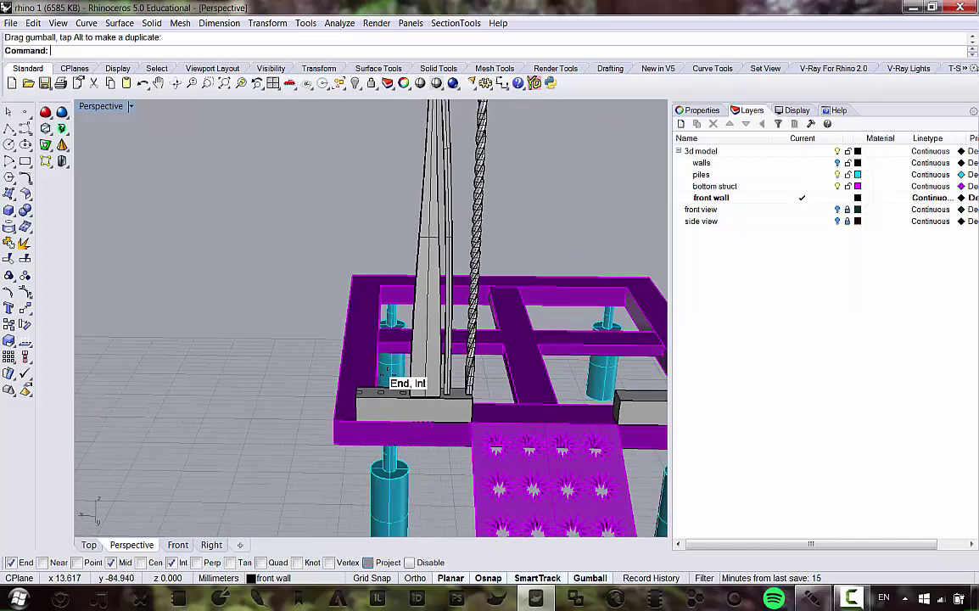
scroll(388, 375, "down", 8)
right_click_drag(406, 344, 395, 328)
scroll(395, 327, "up", 7)
scroll(372, 287, "down", 3)
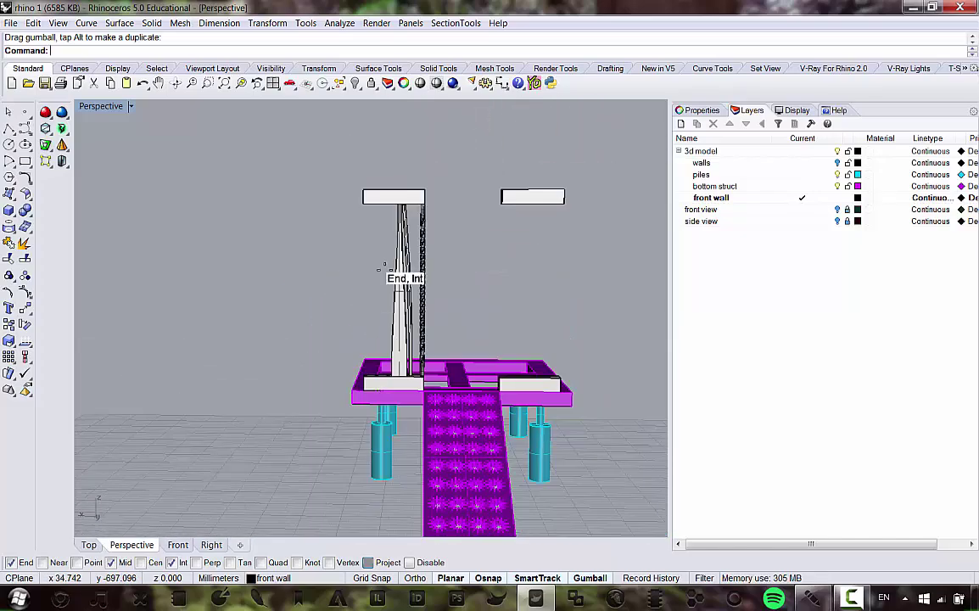
scroll(391, 276, "up", 4)
left_click(154, 23)
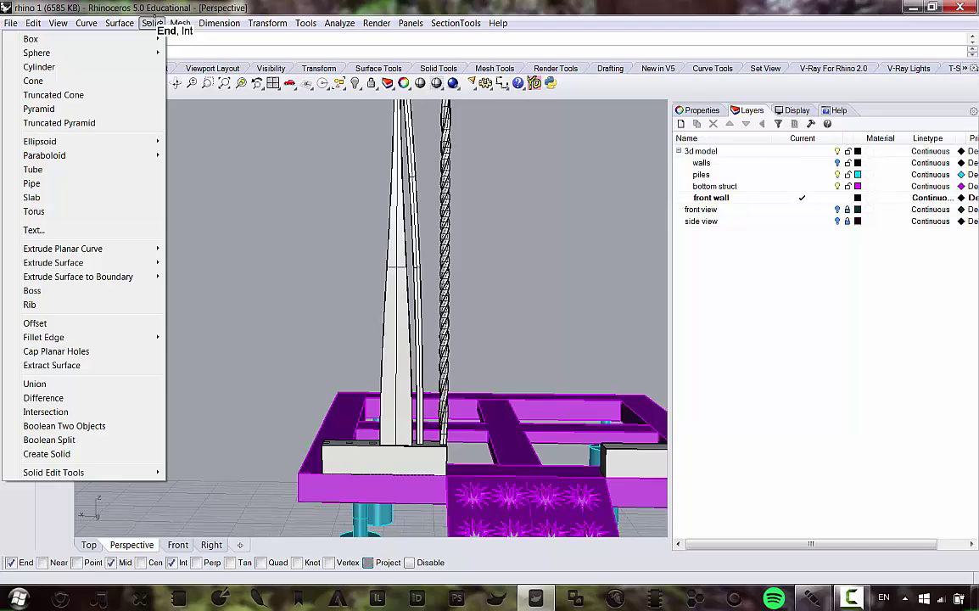
mouse_move(130, 21)
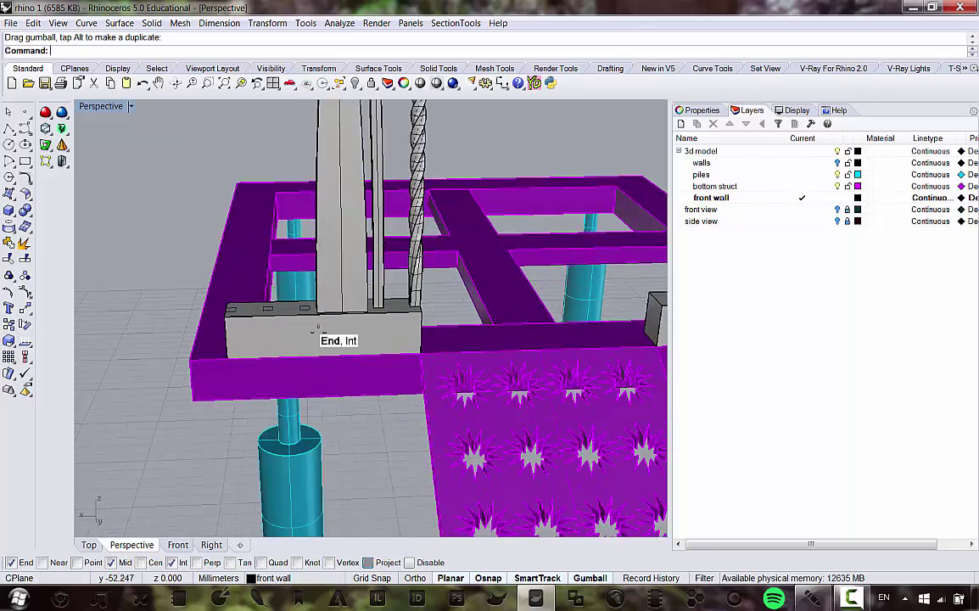
Step: Select the square outline next to the tapered post and start a degree 3 control point curve at its centre
scroll(308, 311, "up", 12)
left_click(310, 288)
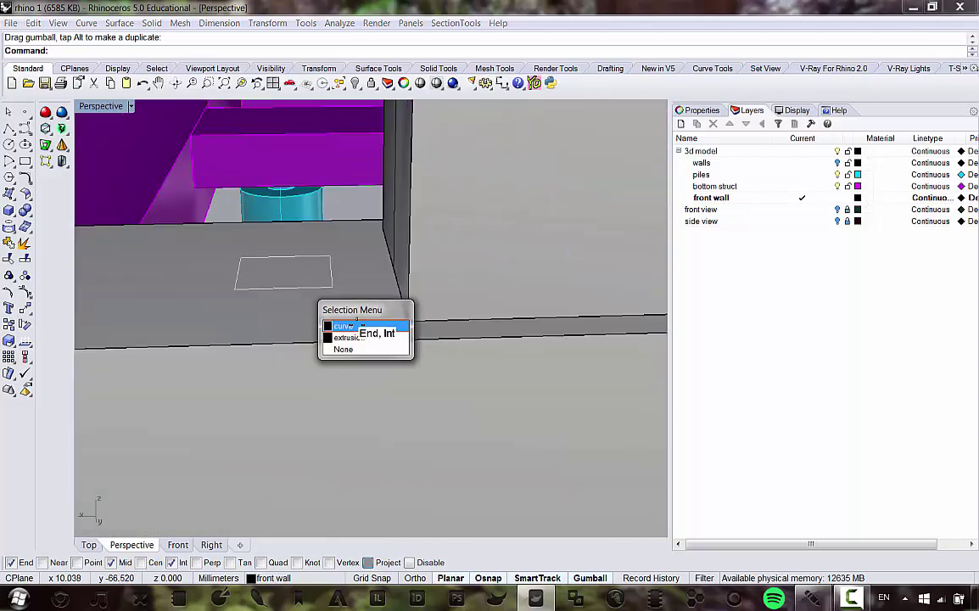
left_click(350, 326)
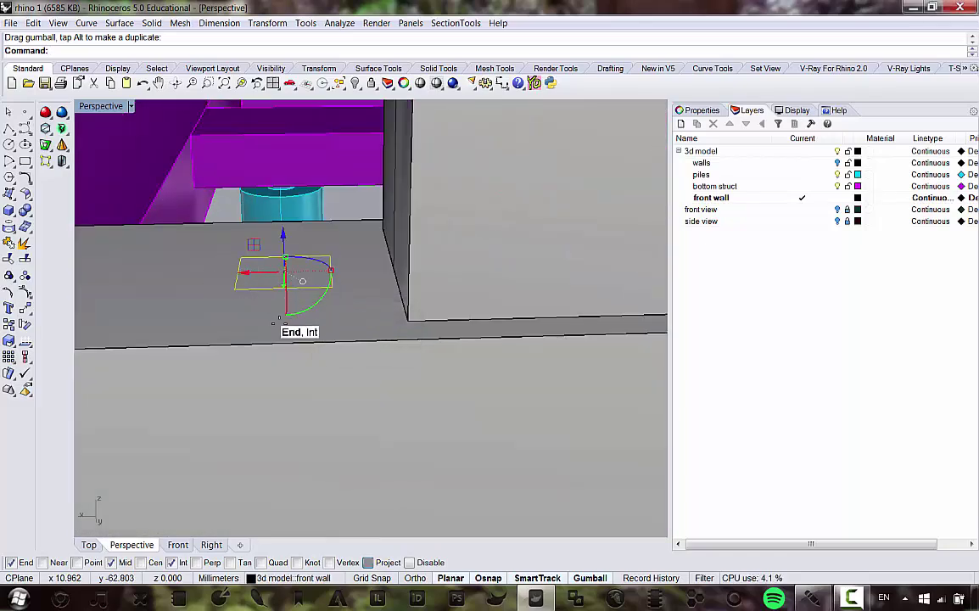
left_click(25, 127)
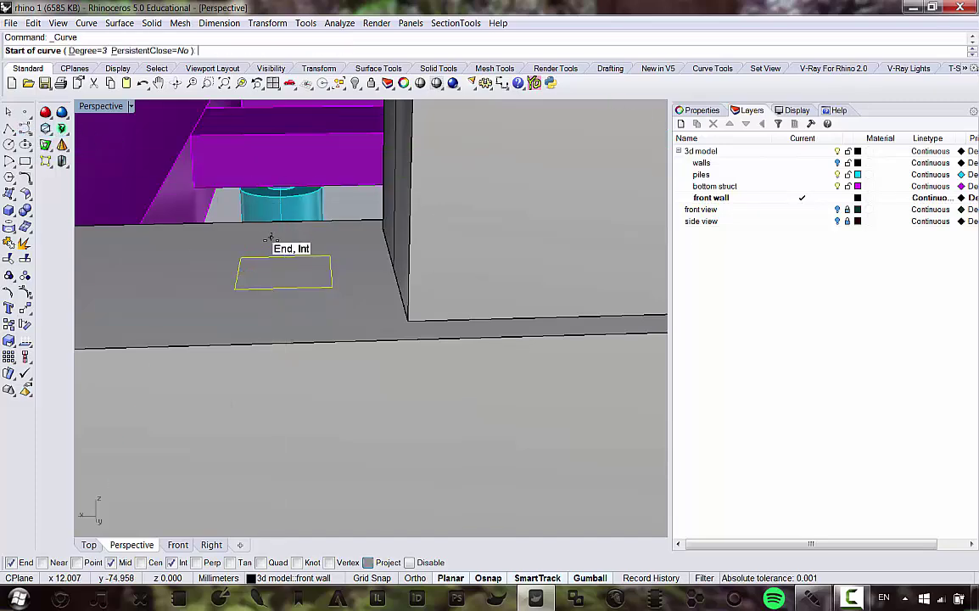
scroll(270, 238, "up", 4)
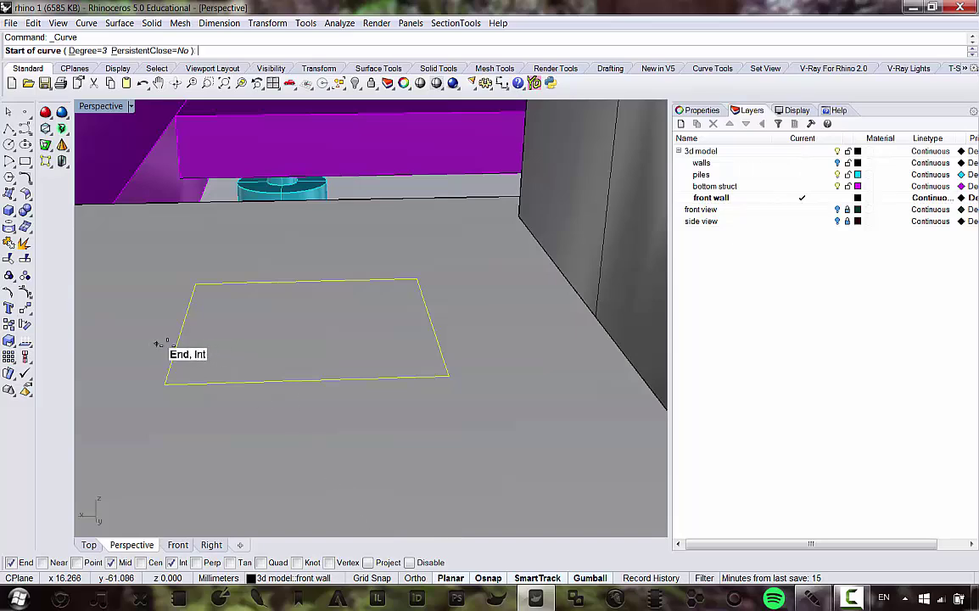
left_click(305, 281)
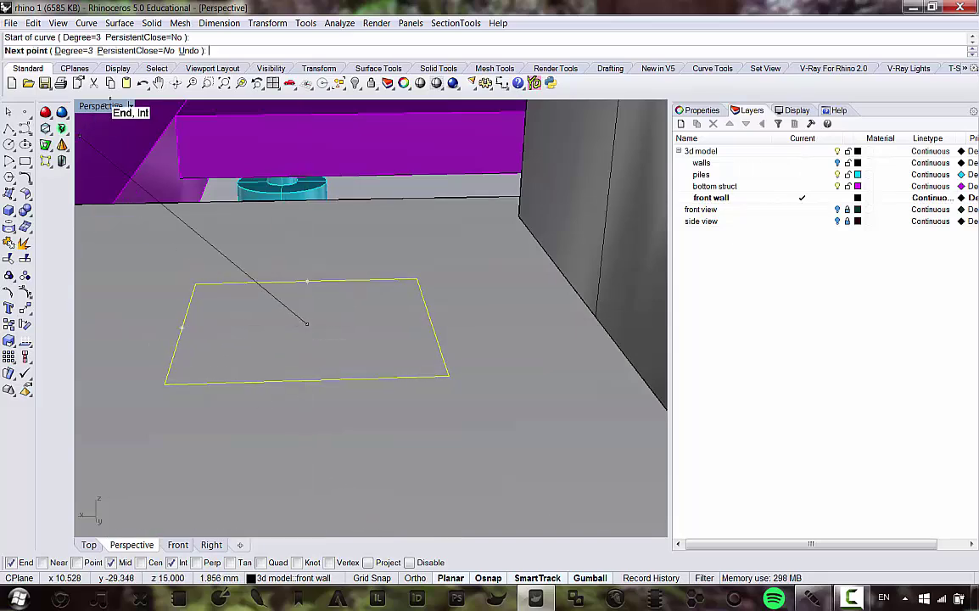
Step: Place the curve's first control points in the Front viewport, rising vertically from the centre of the square outline on the lower beam
double_click(106, 106)
scroll(251, 409, "down", 10)
scroll(290, 386, "up", 5)
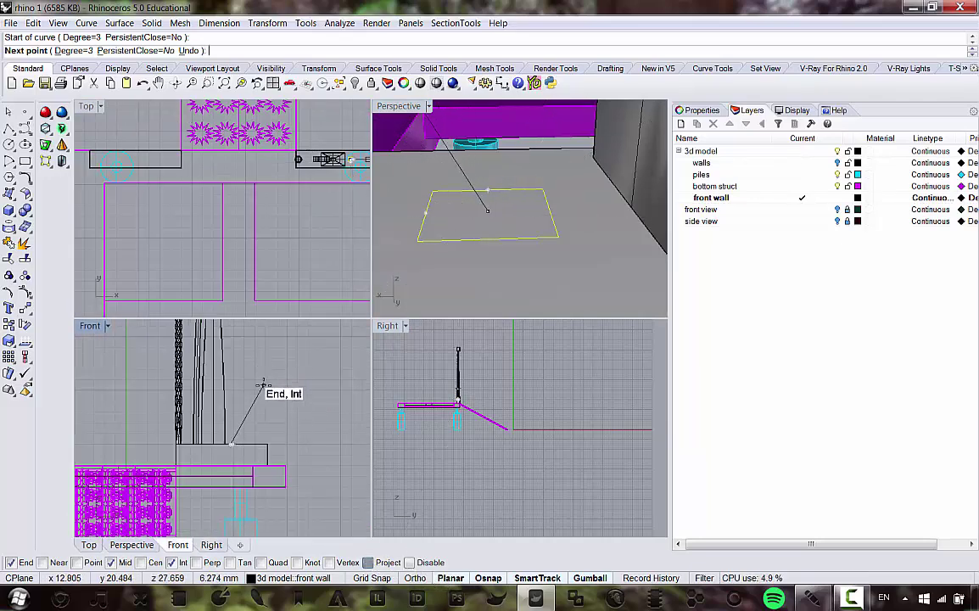
left_click(487, 210)
scroll(225, 437, "up", 3)
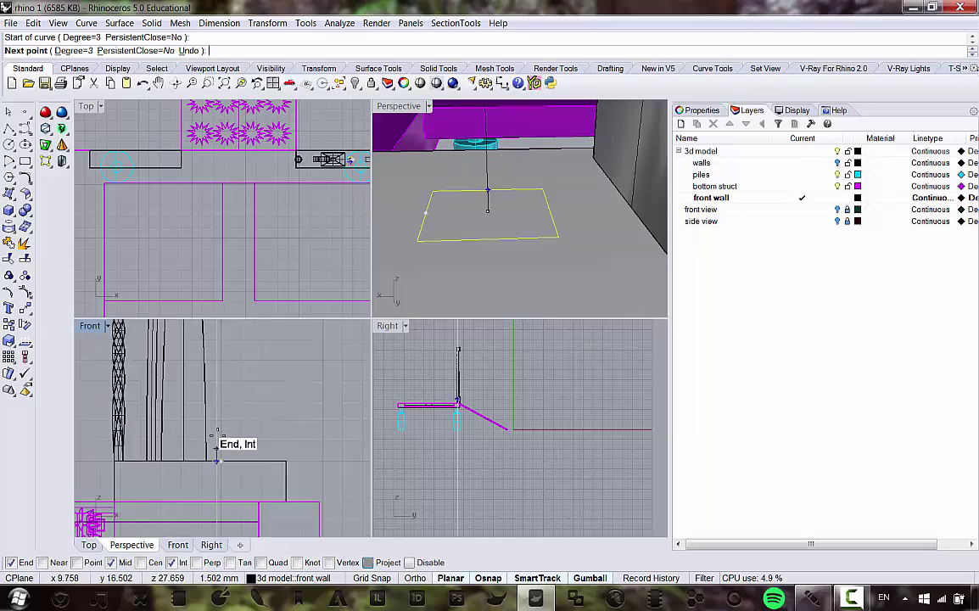
double_click(90, 325)
scroll(280, 340, "up", 3)
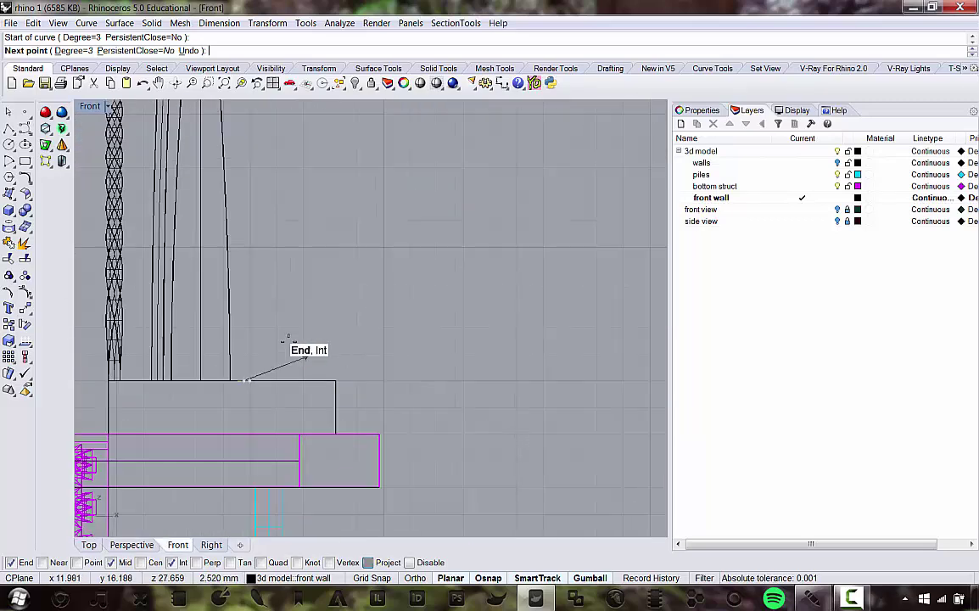
left_click(261, 340)
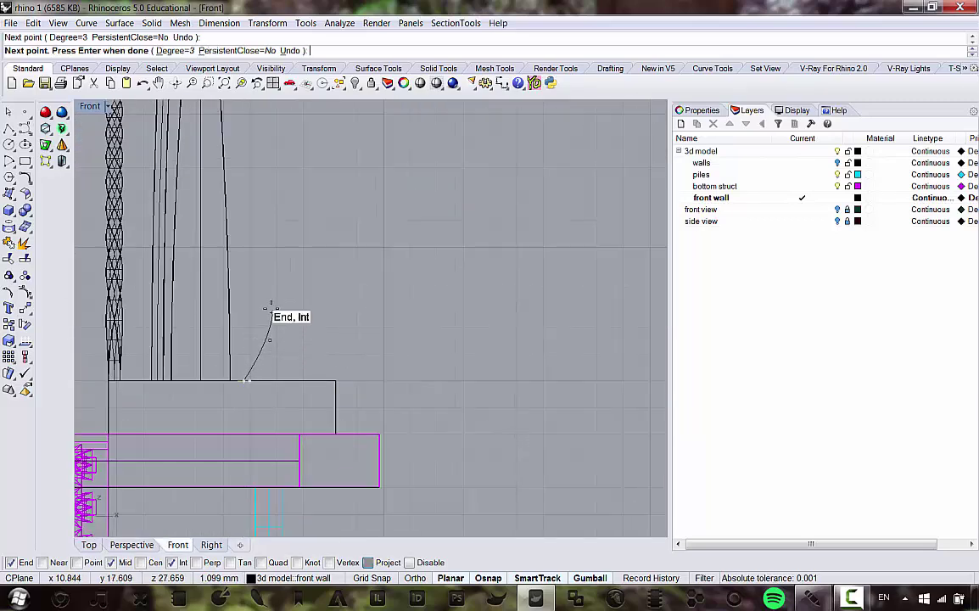
scroll(238, 374, "up", 2)
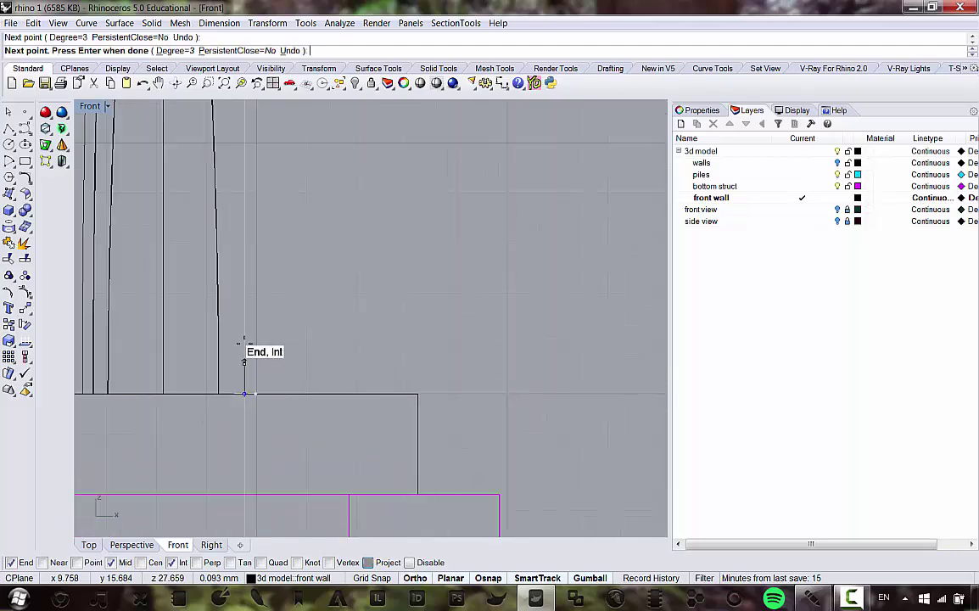
left_click(244, 337)
right_click_drag(294, 206, 293, 337)
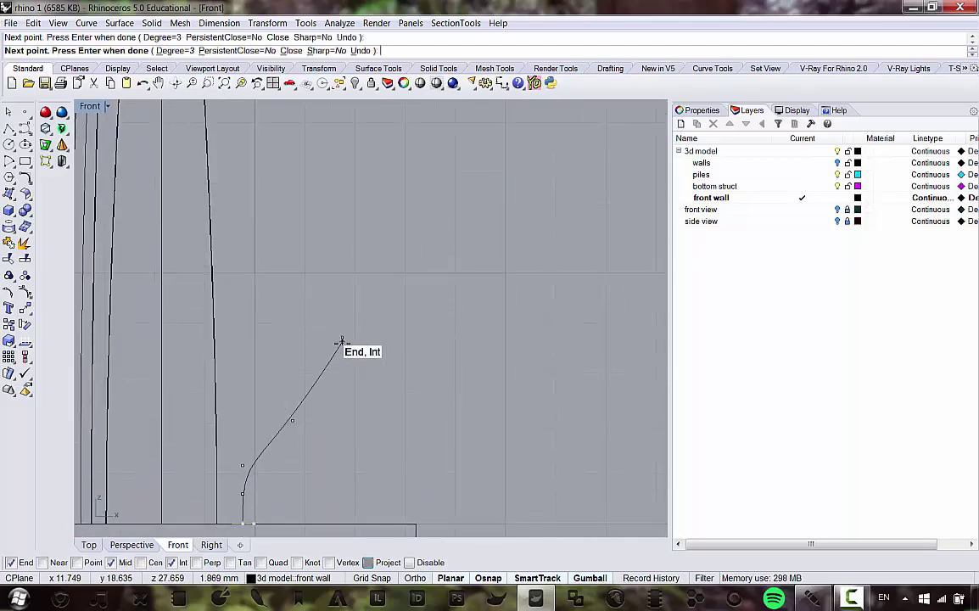
Step: Continue the curve upward with control points alternating to either side, weaving through the lower part of the gap beside the tapered post
left_click(344, 342)
left_click(243, 327)
left_click(234, 255)
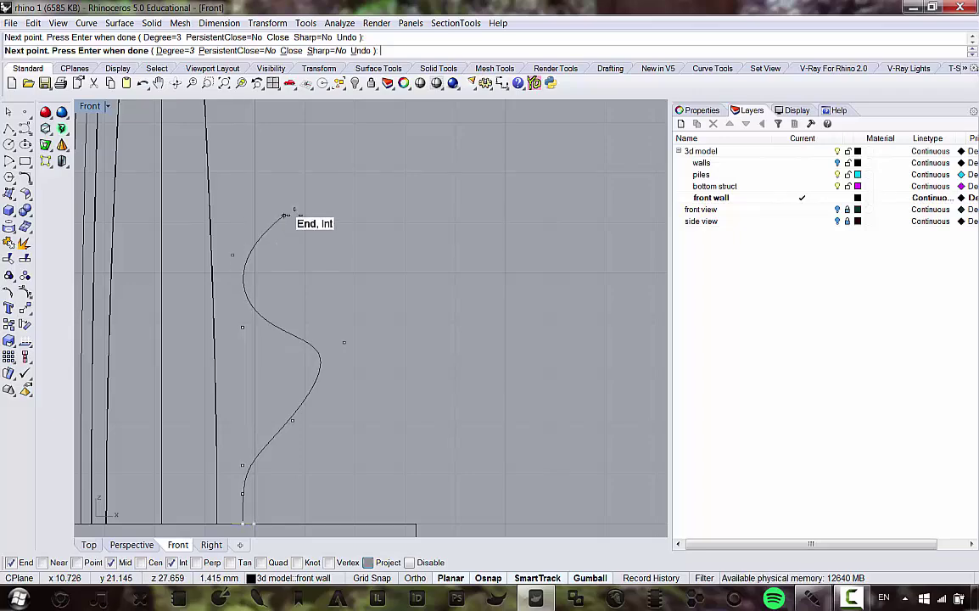
left_click(294, 214)
right_click_drag(388, 216, 413, 363)
left_click(404, 289)
scroll(381, 267, "down", 8)
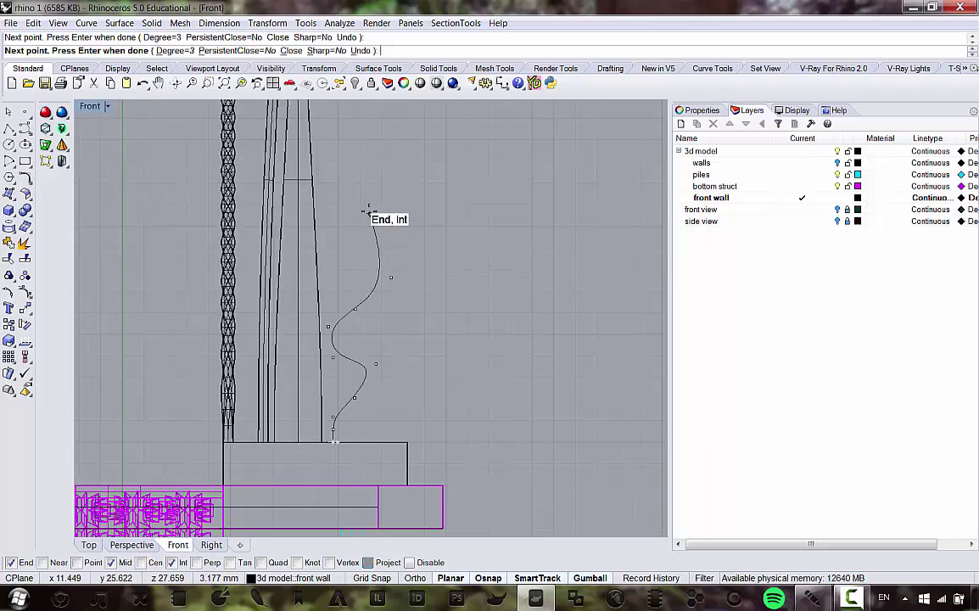
Step: Extend the wavy curve through the upper part of the gap, adding an inward bend and another outward bulge below the upper beam
left_click(369, 210)
right_click_drag(369, 210, 364, 323)
left_click(332, 281)
right_click_drag(328, 219, 349, 336)
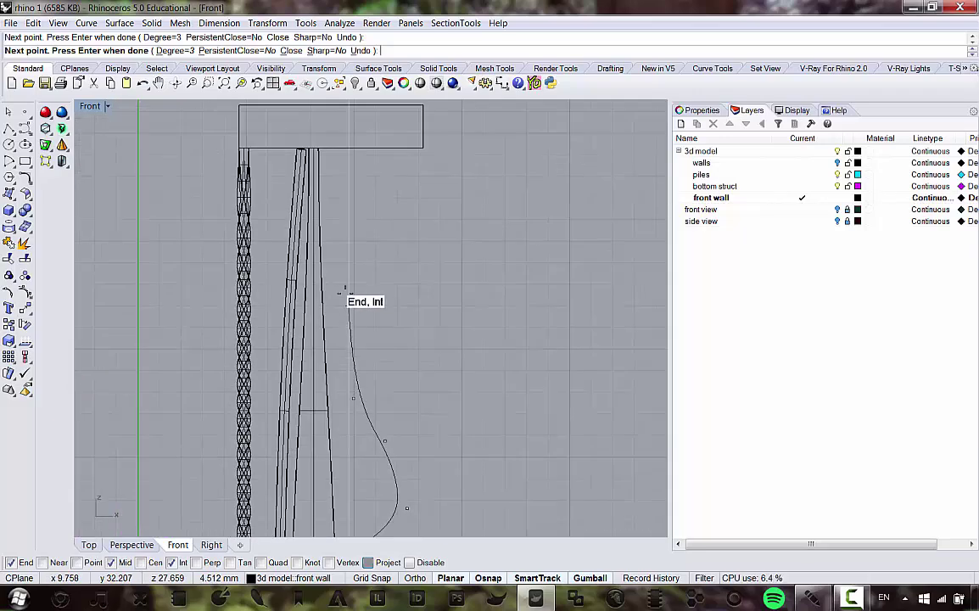
left_click(347, 279)
left_click(408, 227)
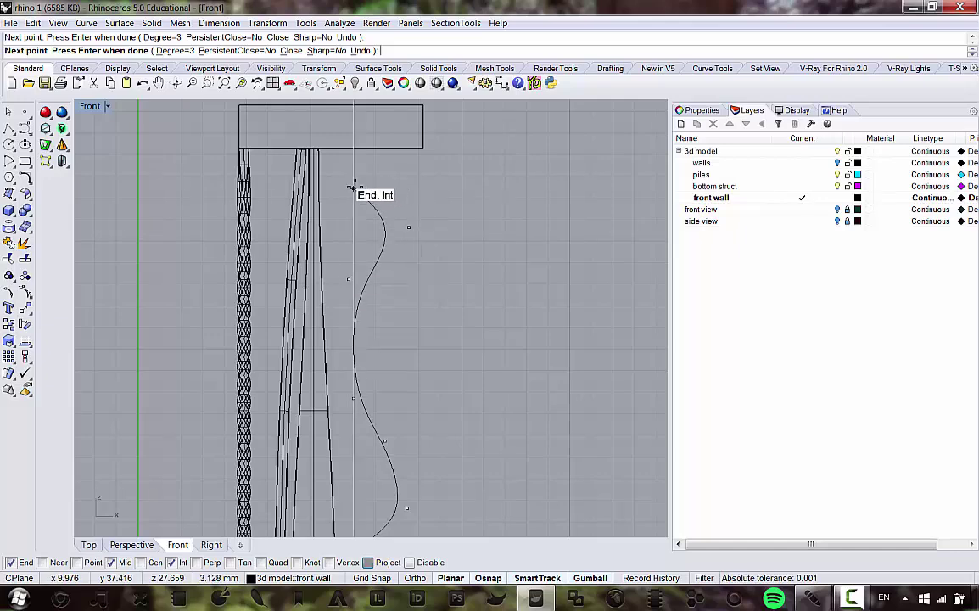
Step: Place the curve's last control points in vertical alignment near the upper beam's underside and finish the curve
scroll(355, 182, "up", 4)
right_click_drag(330, 201, 314, 239)
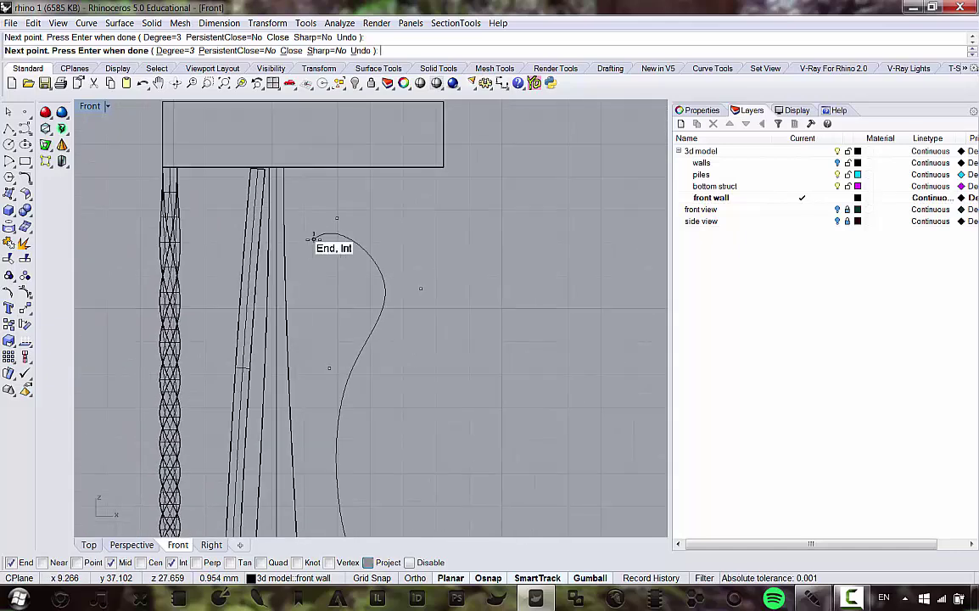
scroll(285, 213, "up", 2)
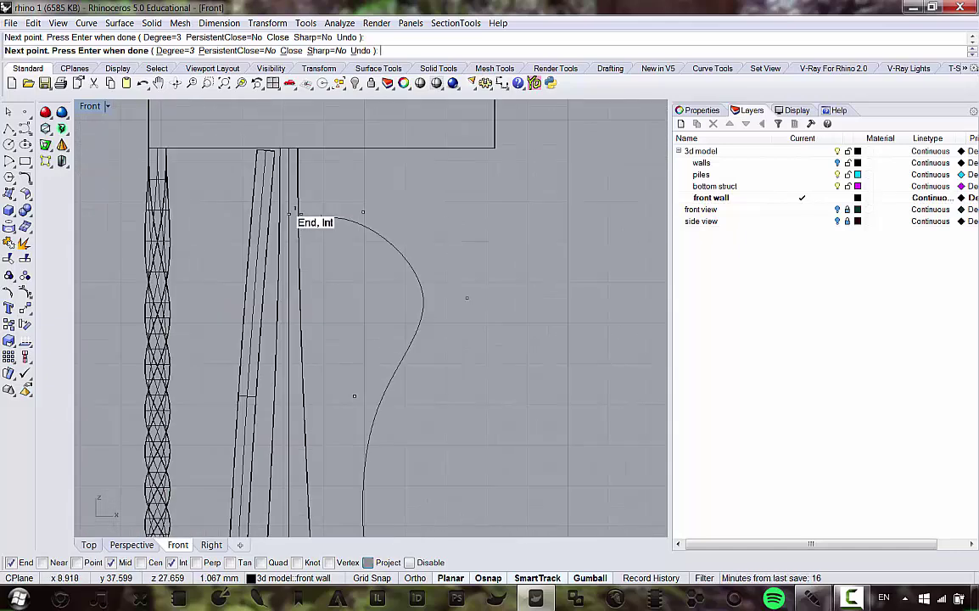
double_click(89, 107)
double_click(399, 106)
scroll(407, 424, "down", 4)
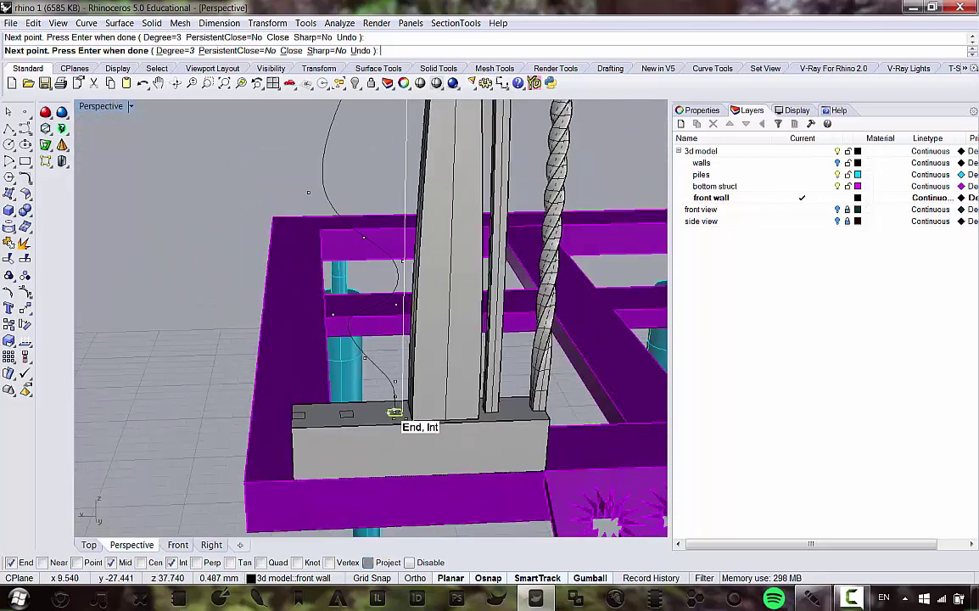
scroll(373, 179, "up", 8)
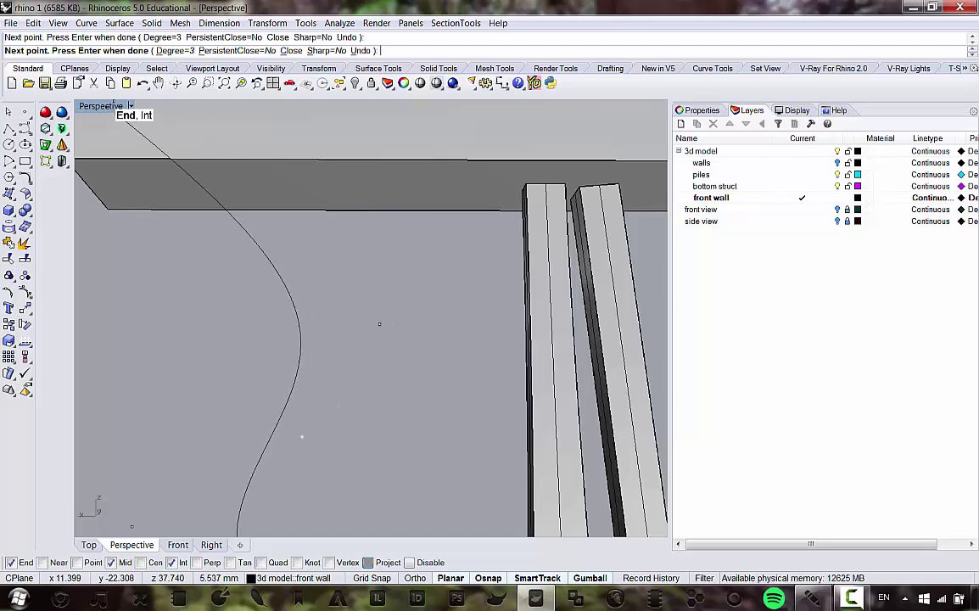
double_click(108, 106)
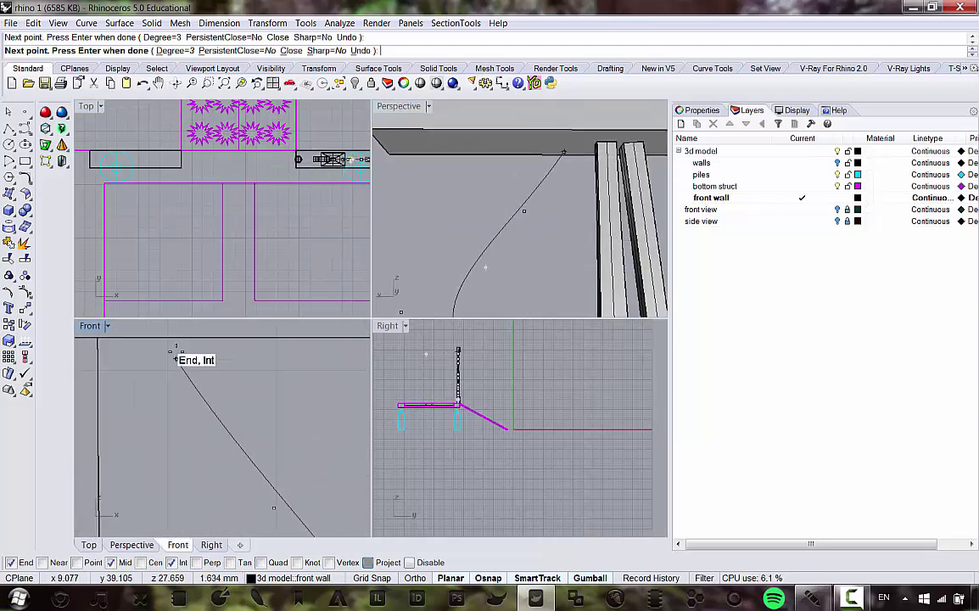
scroll(174, 374, "down", 2)
left_click(179, 396)
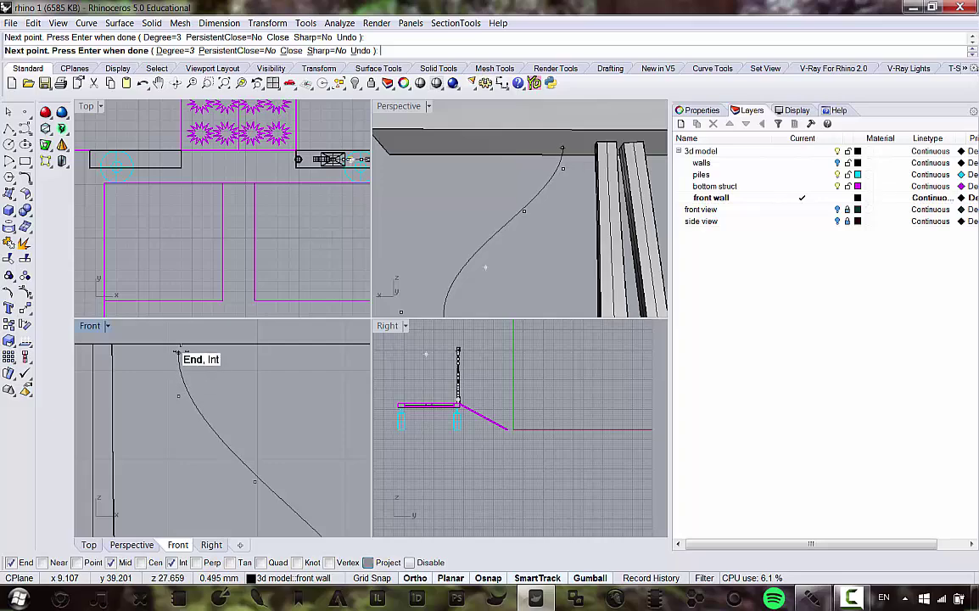
left_click(176, 351)
key("Return")
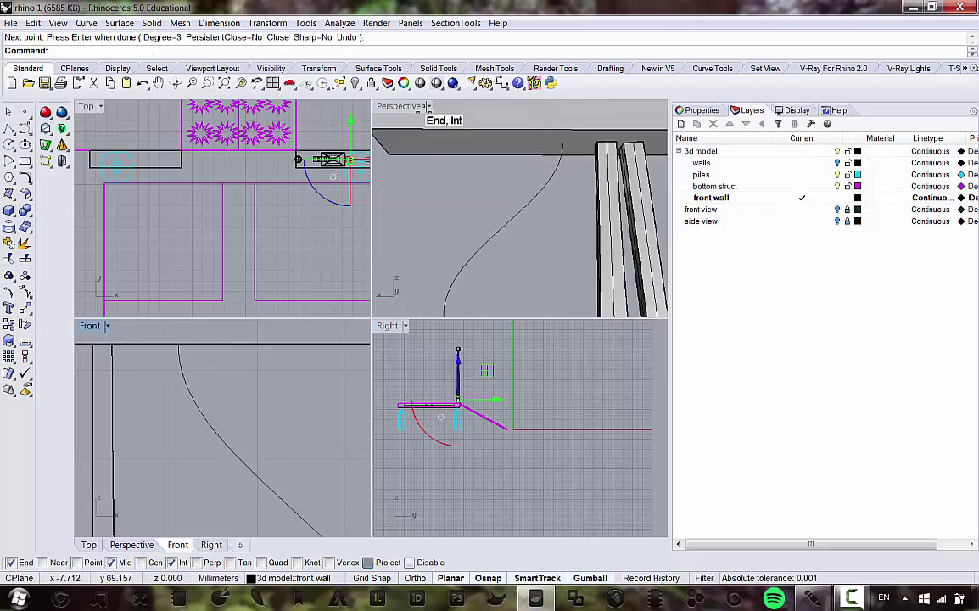
Step: Examine the wavy curve between the beams and its base at the square outline in the Perspective viewport, and clear the selection
double_click(405, 107)
scroll(389, 299, "down", 4)
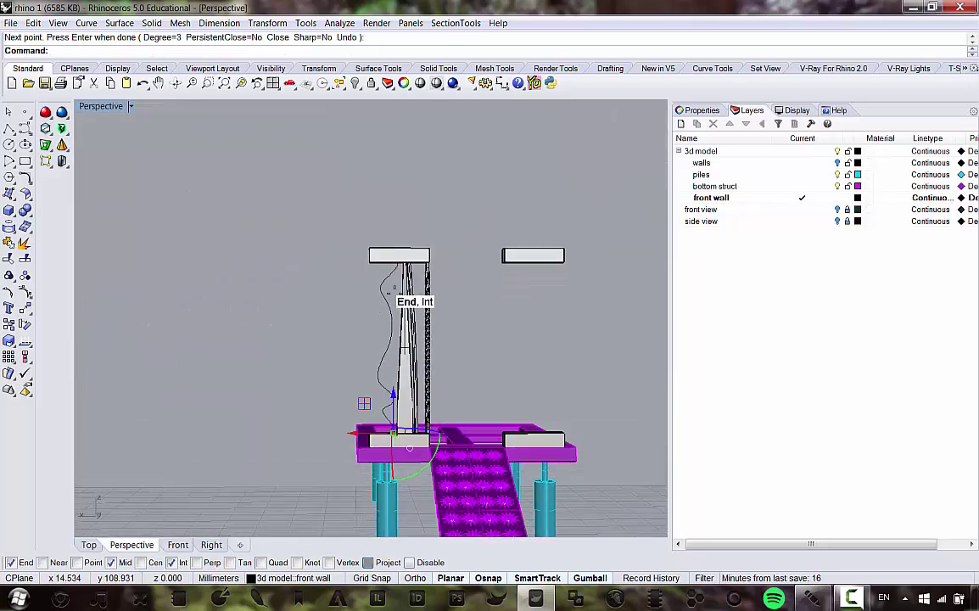
scroll(392, 293, "up", 5)
scroll(374, 355, "down", 3)
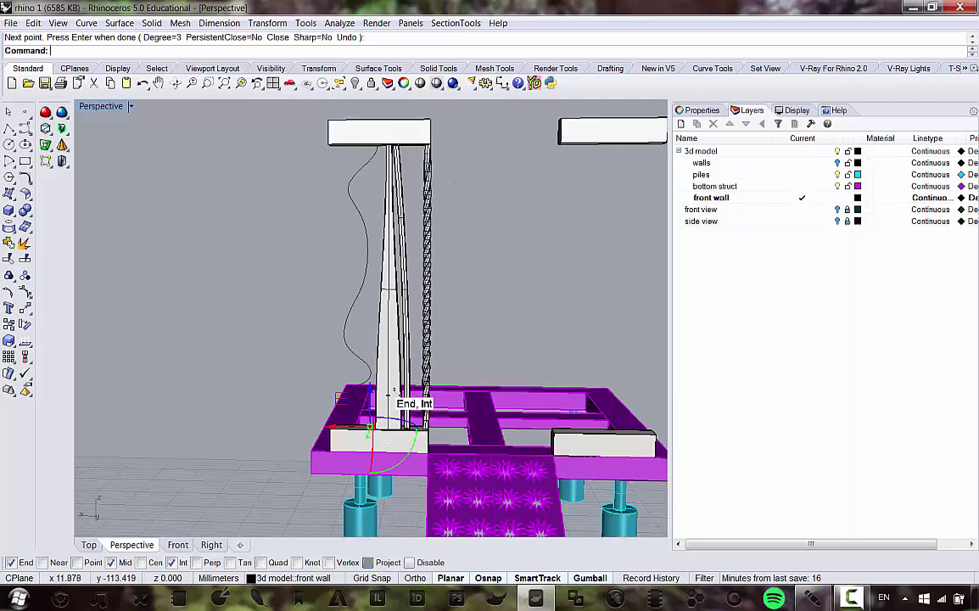
left_click(119, 23)
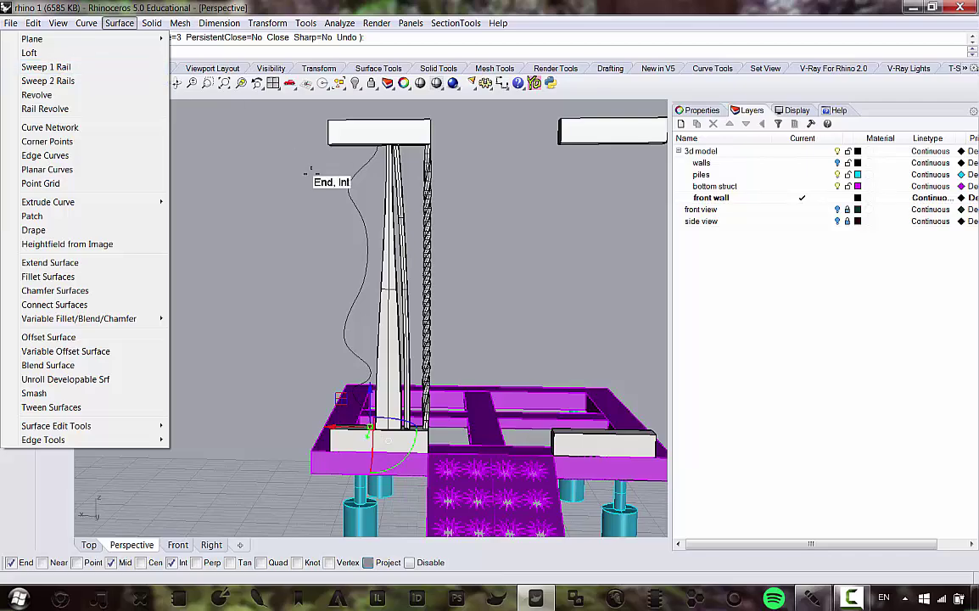
right_click_drag(323, 274, 342, 415)
scroll(374, 420, "up", 10)
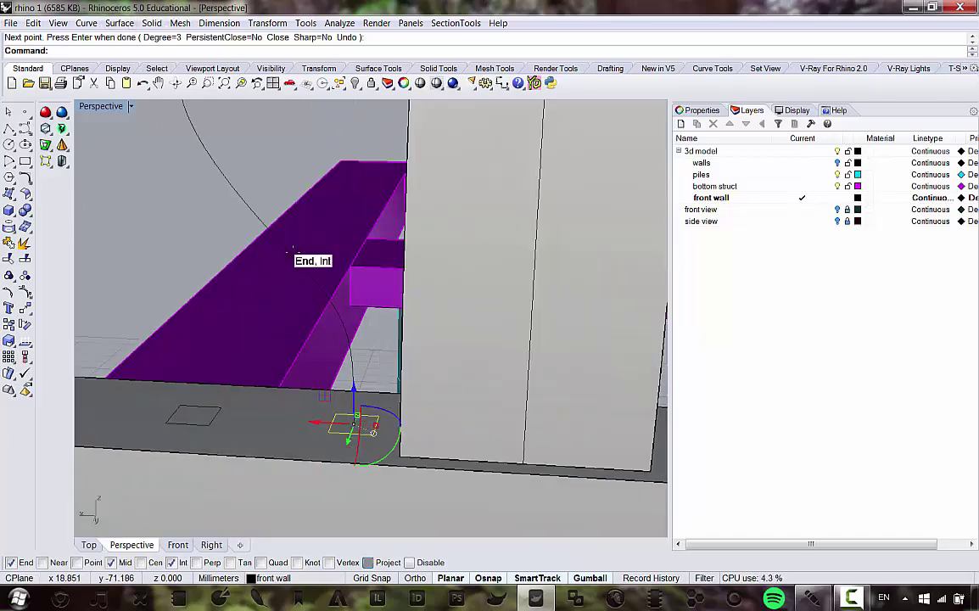
left_click(173, 197)
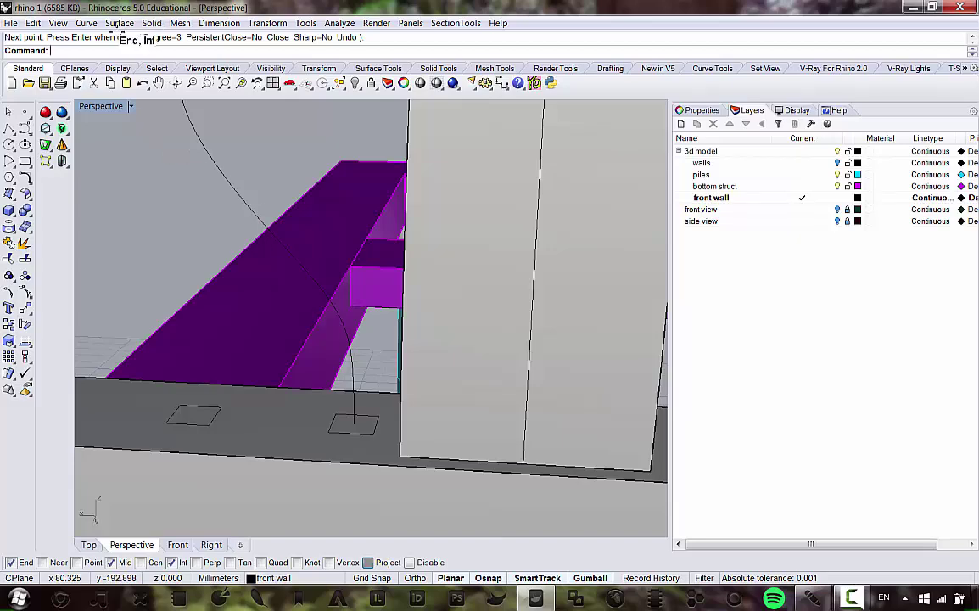
Step: Try a one-rail sweep of the square outline along the wavy curve, accepting the default seam point
left_click(127, 23)
left_click(49, 67)
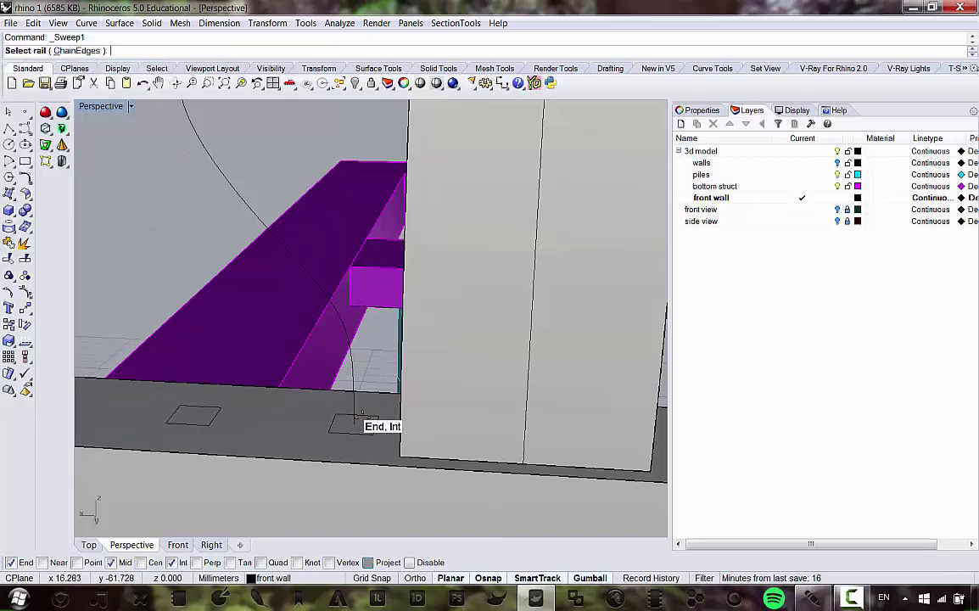
left_click(354, 405)
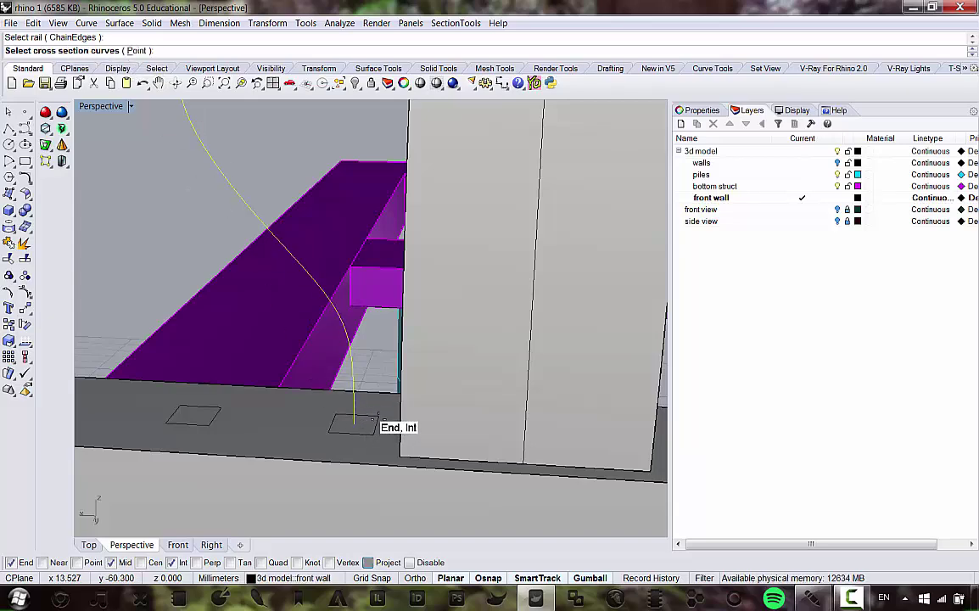
left_click(375, 425)
scroll(346, 379, "down", 18)
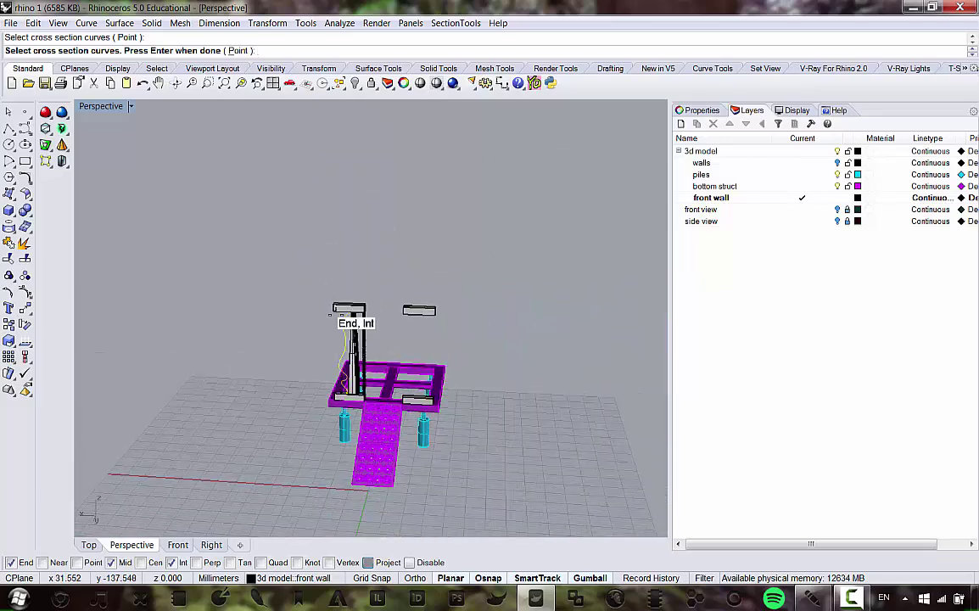
scroll(341, 323, "up", 8)
key("Return")
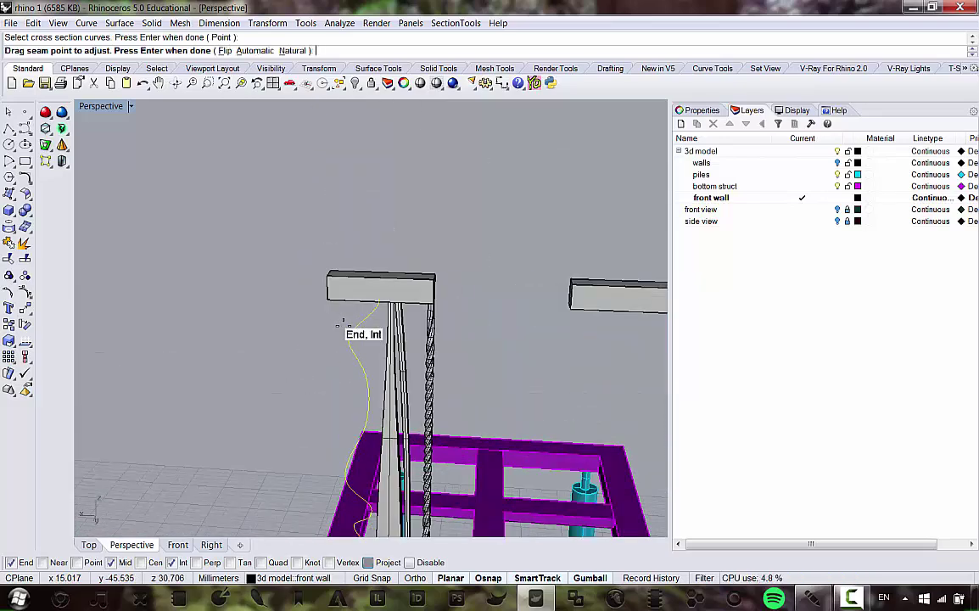
key("Return")
Step: Examine the previewed Freeform sweep between the beams, especially at the upper beam, and cancel it
scroll(278, 357, "up", 3)
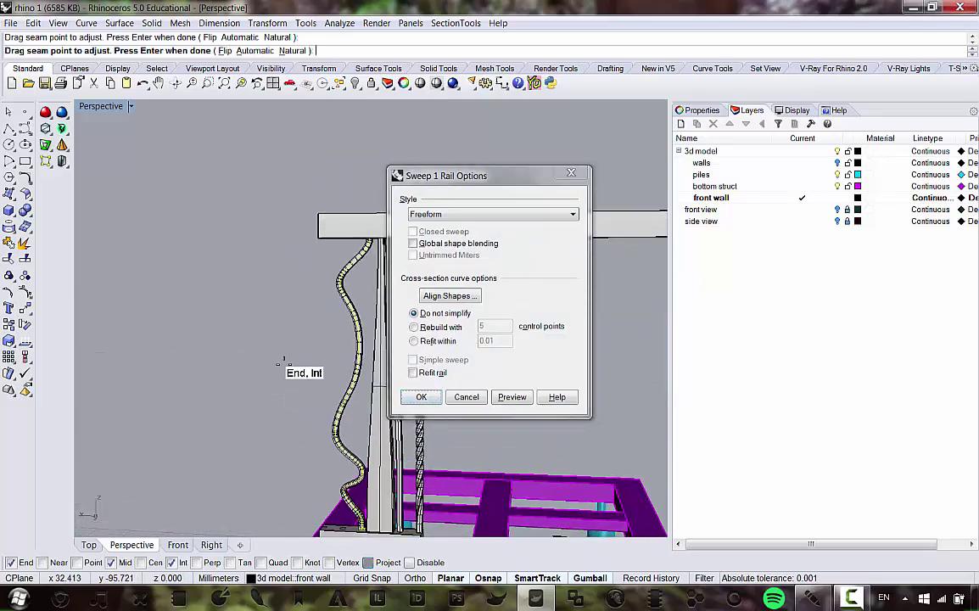
scroll(344, 223, "up", 4)
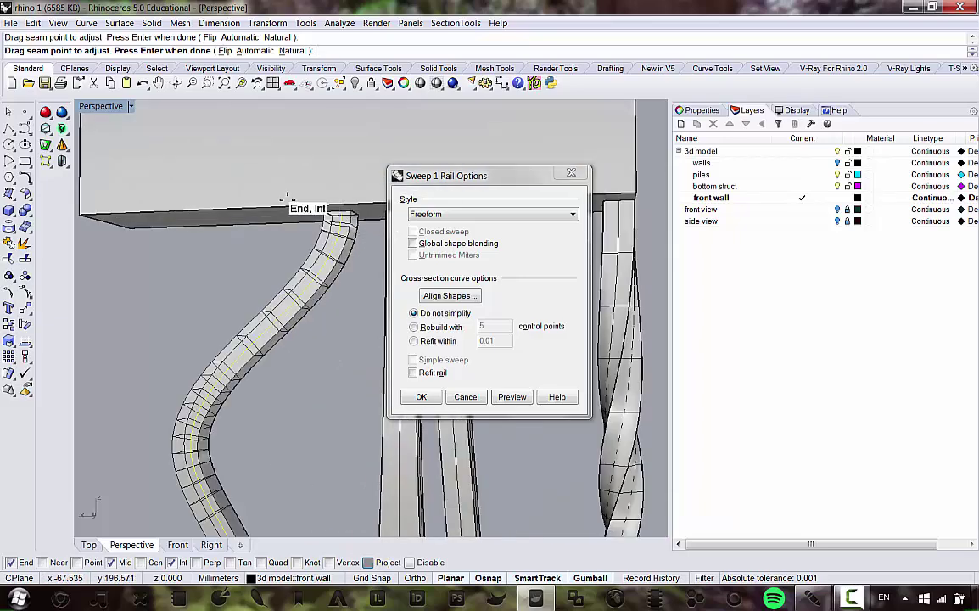
scroll(287, 197, "down", 6)
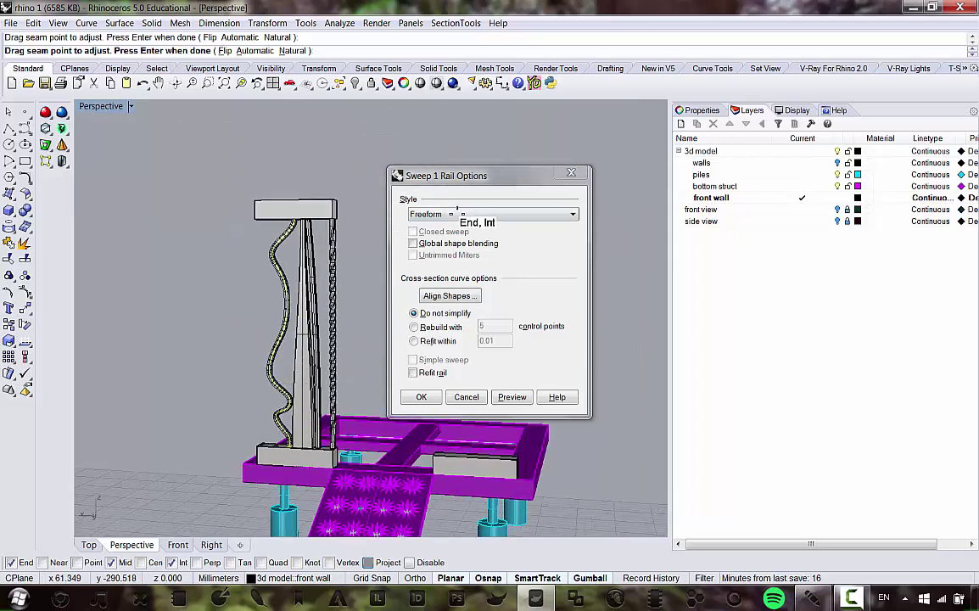
left_click(466, 397)
scroll(301, 462, "up", 5)
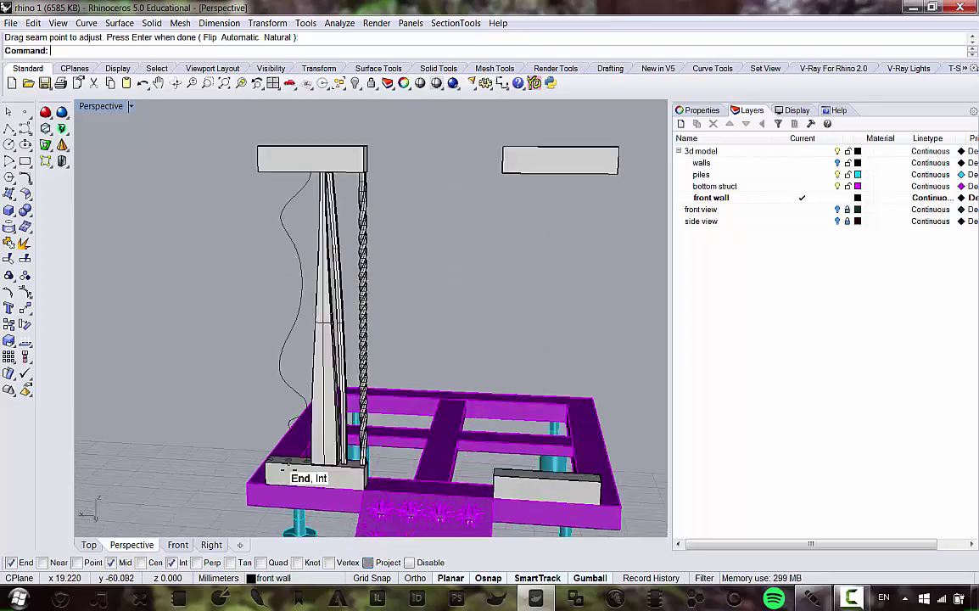
scroll(376, 339, "up", 2)
scroll(338, 305, "down", 5)
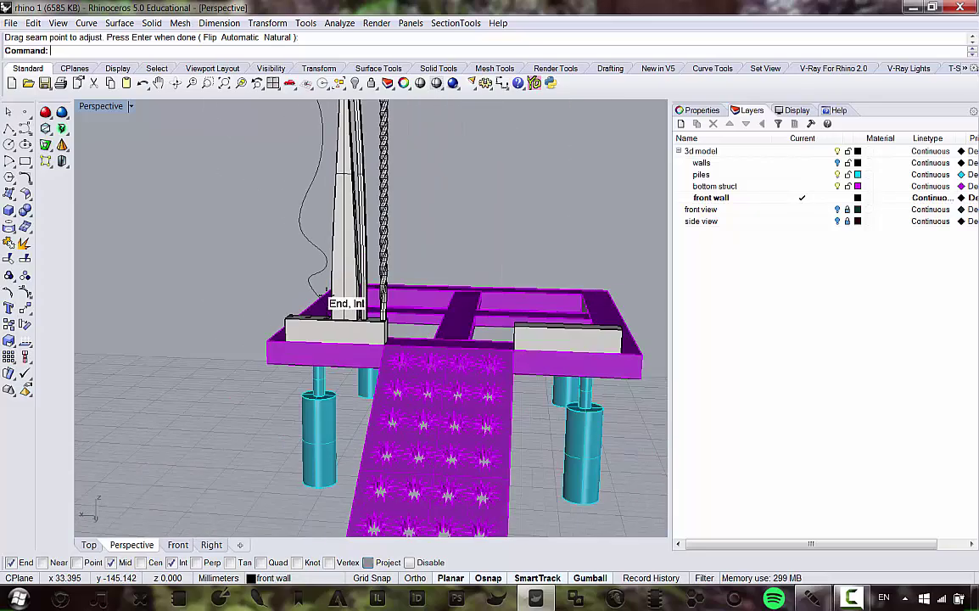
scroll(327, 349, "up", 7)
left_click(373, 350)
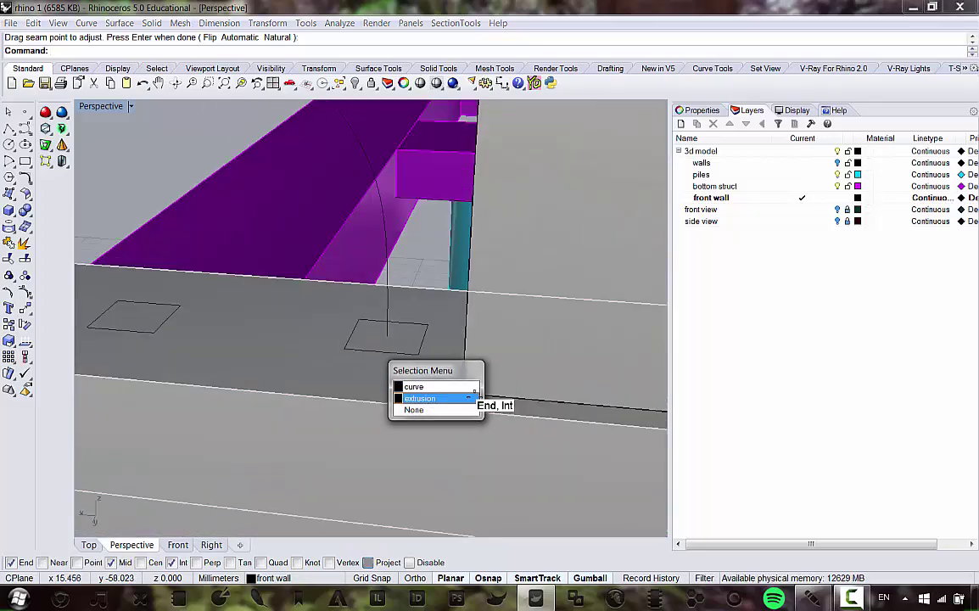
left_click(448, 388)
scroll(407, 385, "down", 5)
right_click_drag(373, 368, 333, 285)
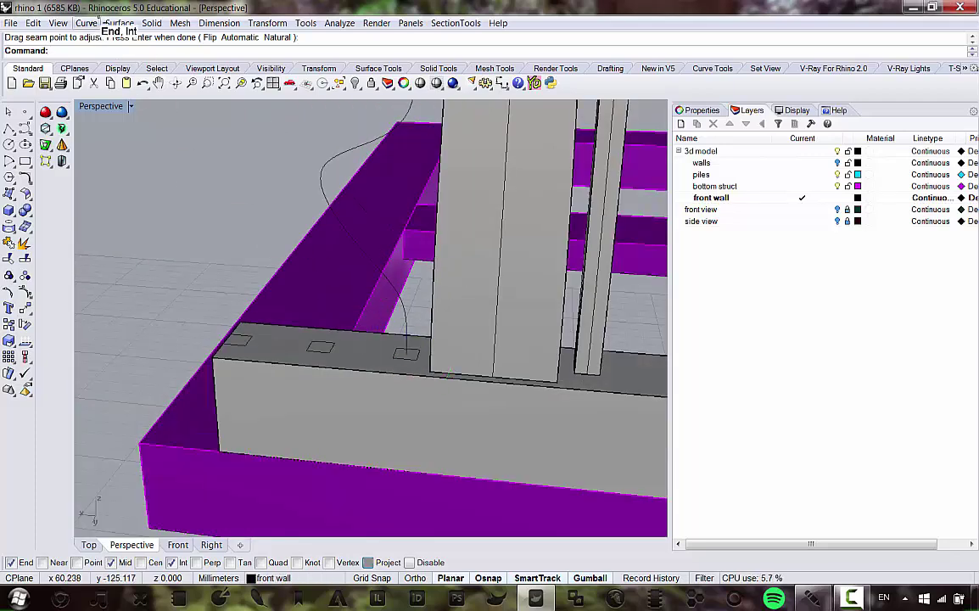
left_click(119, 23)
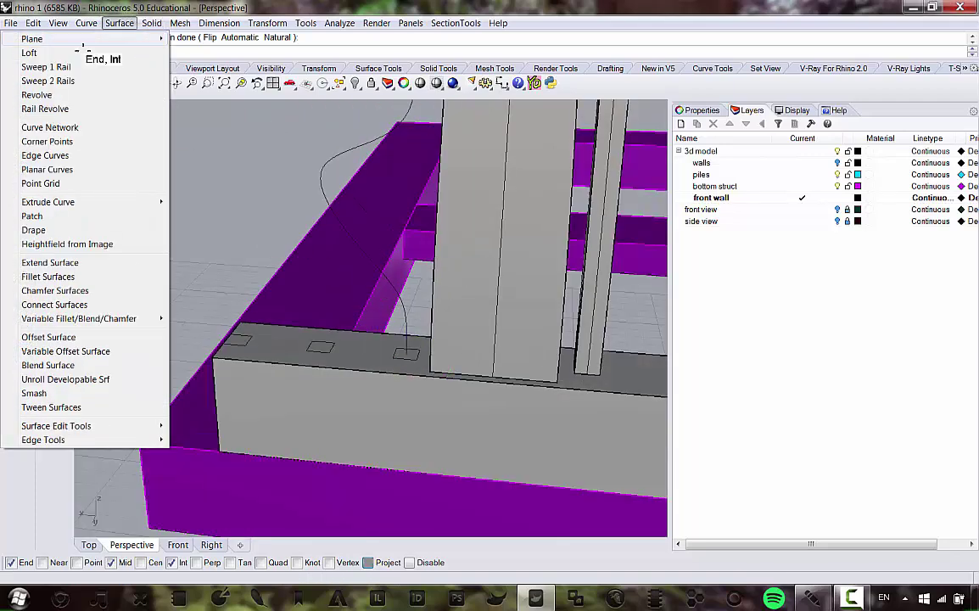
left_click(77, 53)
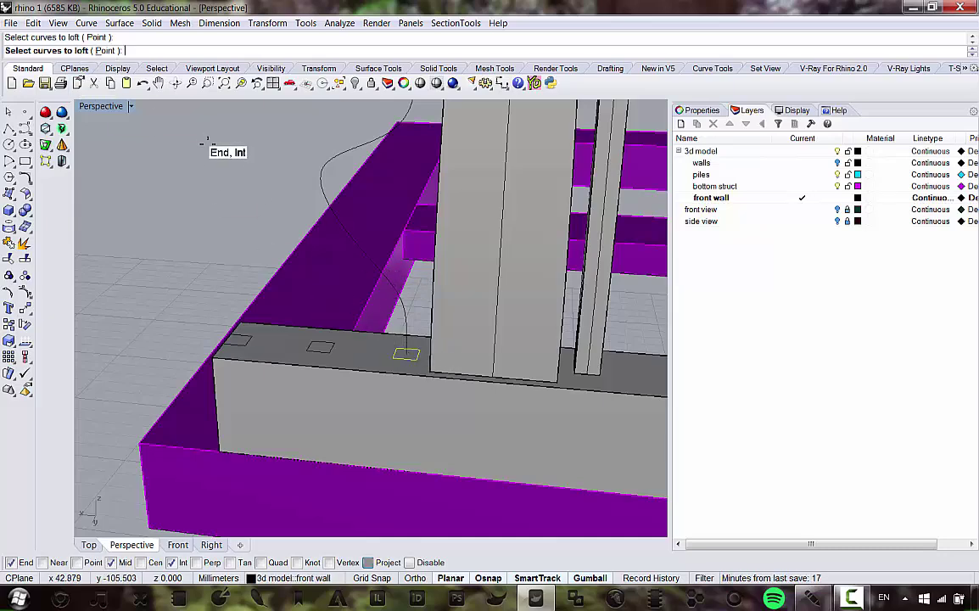
Step: Try a one-rail sweep with the square outline as the rail and the wavy curve as the cross section, and cancel it
scroll(416, 358, "up", 4)
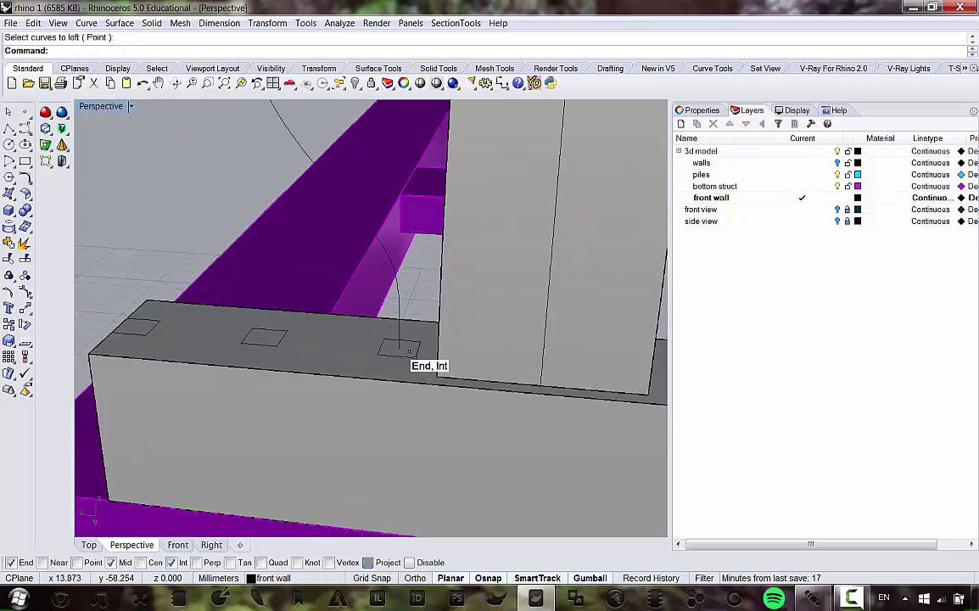
scroll(410, 352, "down", 8)
scroll(413, 338, "up", 16)
scroll(431, 432, "down", 3)
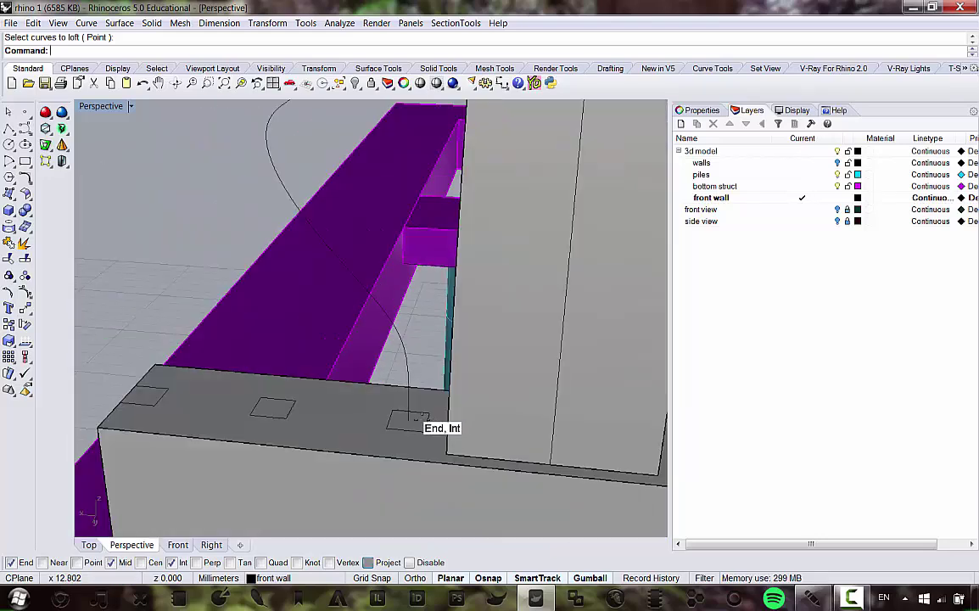
left_click(429, 426)
left_click(437, 433)
left_click(471, 460)
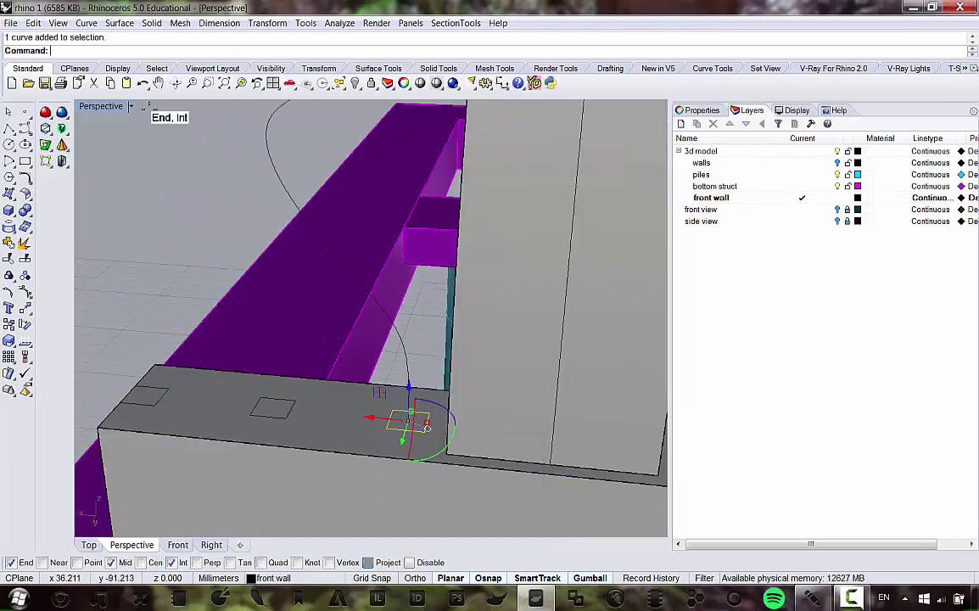
left_click(111, 23)
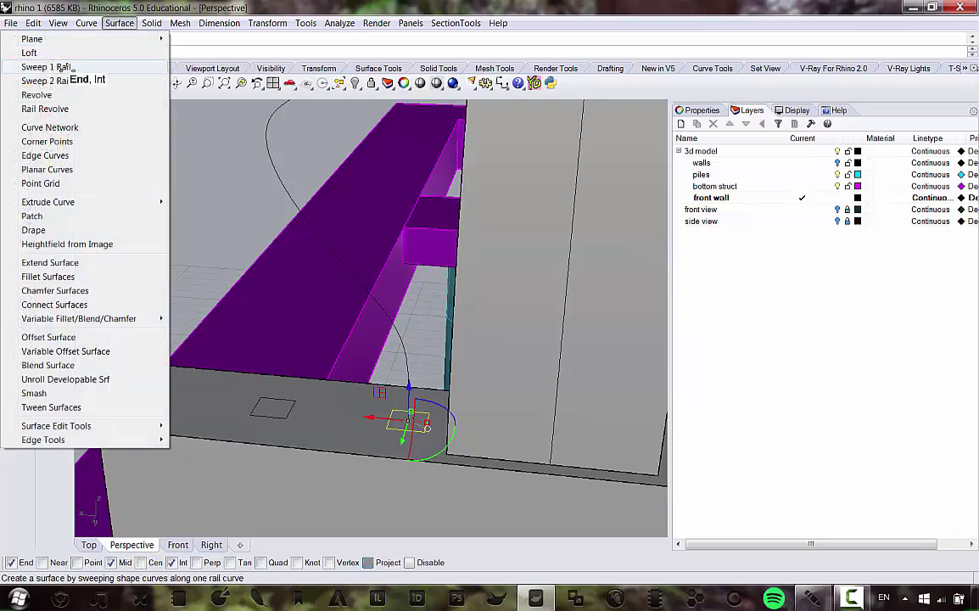
left_click(85, 68)
left_click(406, 362)
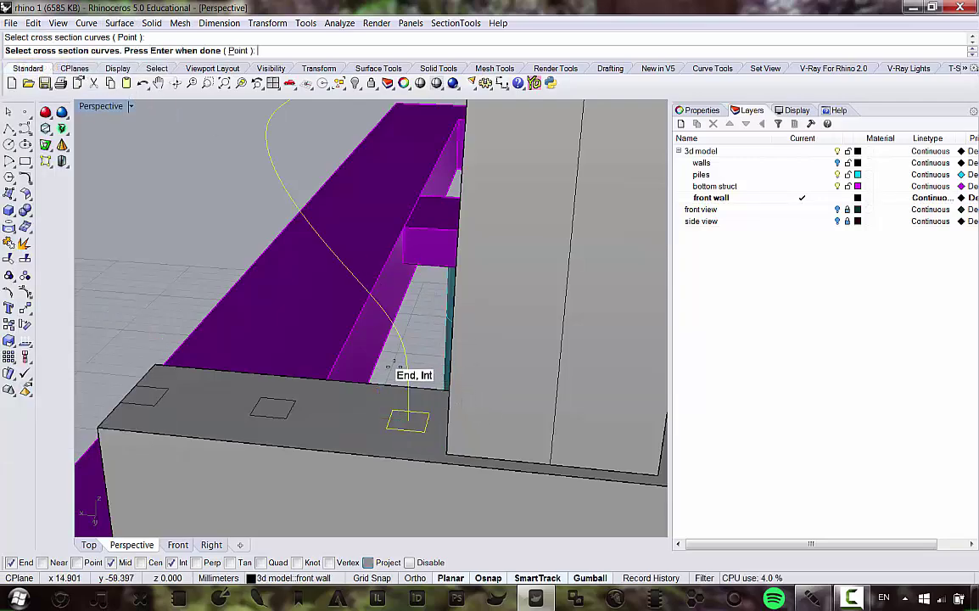
scroll(392, 366, "down", 10)
right_click_drag(393, 369, 408, 329)
key("Return")
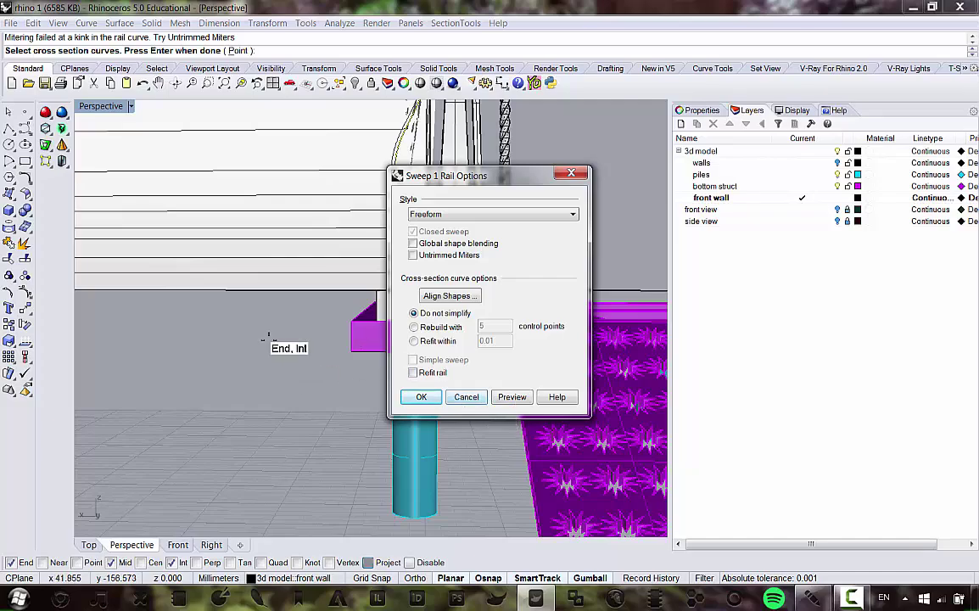
right_click_drag(265, 338, 293, 235)
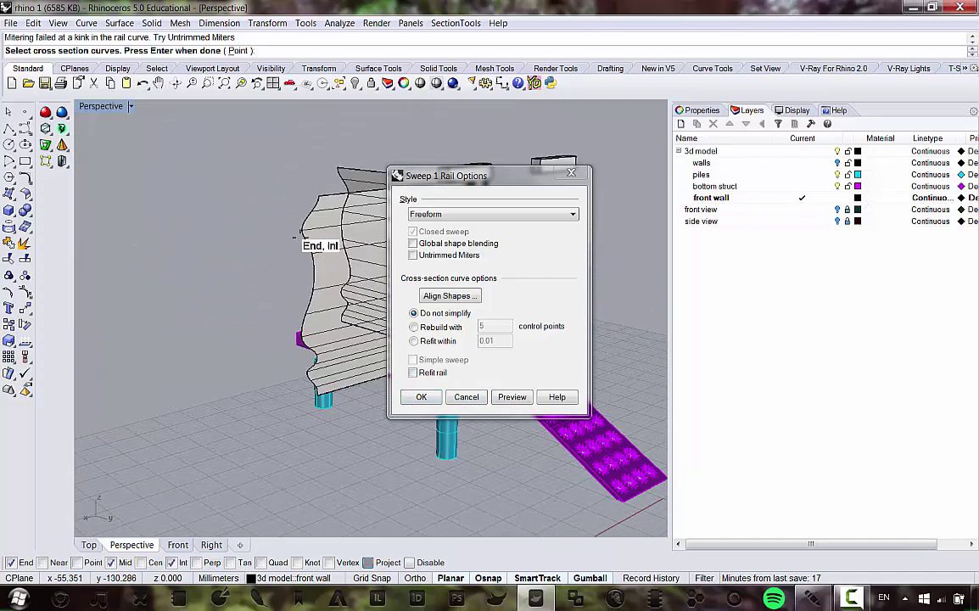
right_click_drag(318, 197, 179, 284)
left_click(468, 396)
scroll(362, 360, "up", 8)
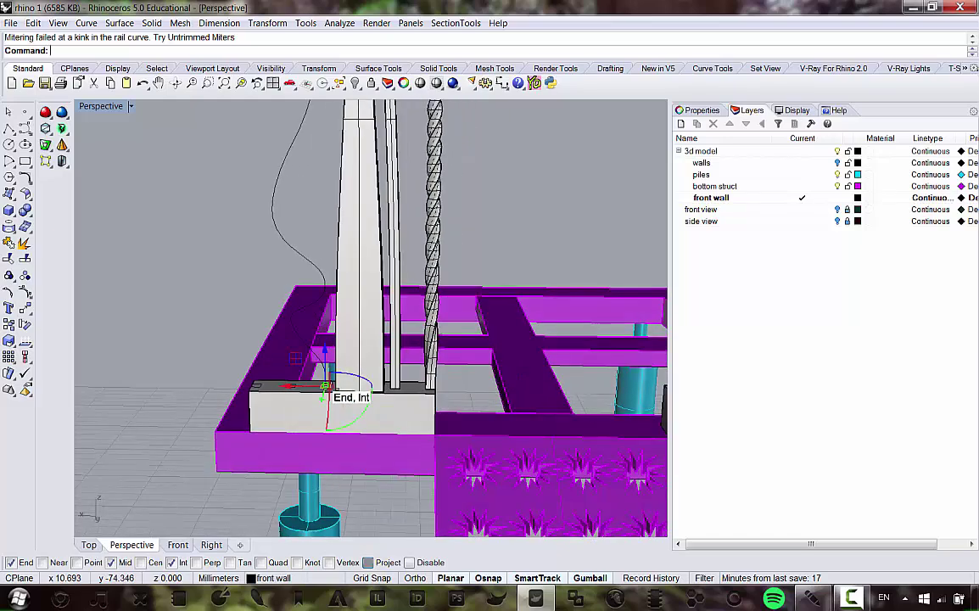
right_click(190, 257)
scroll(313, 395, "up", 7)
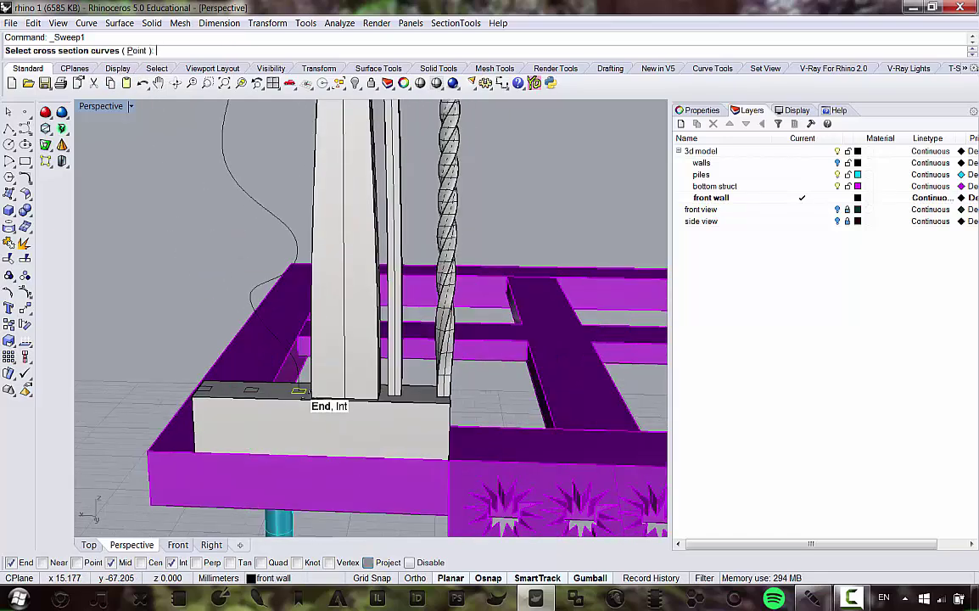
key("Escape")
key("Escape")
Step: Start a one-rail sweep with the wavy curve as the rail and the square outline at its base as the cross section, keeping the default seam
right_click(155, 212)
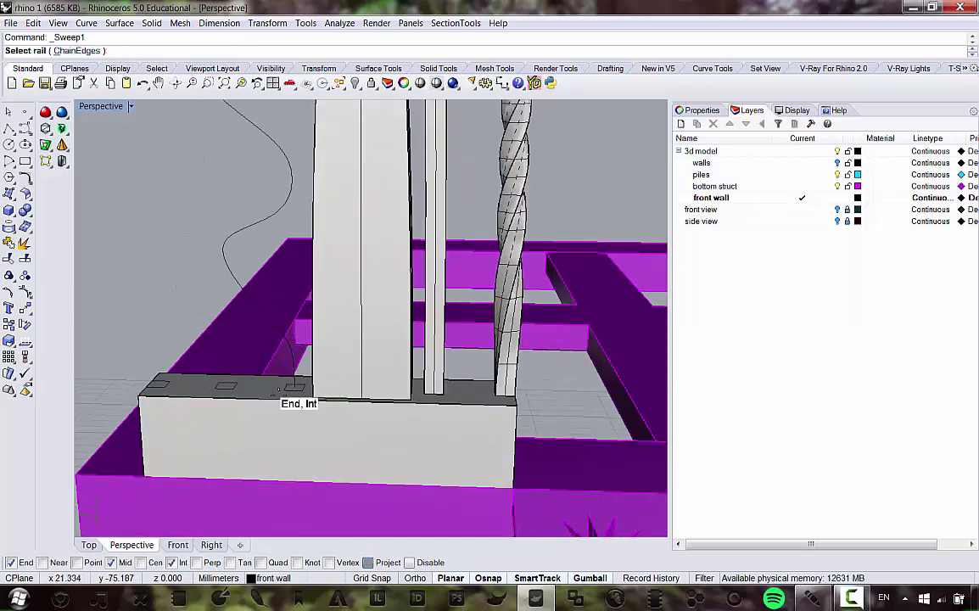
left_click(293, 375)
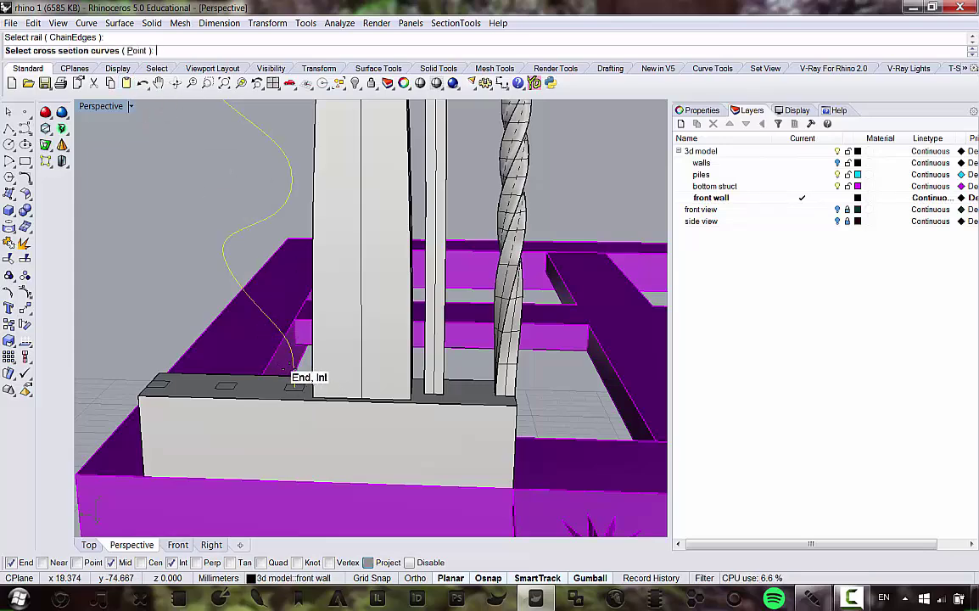
left_click(294, 387)
key("Return")
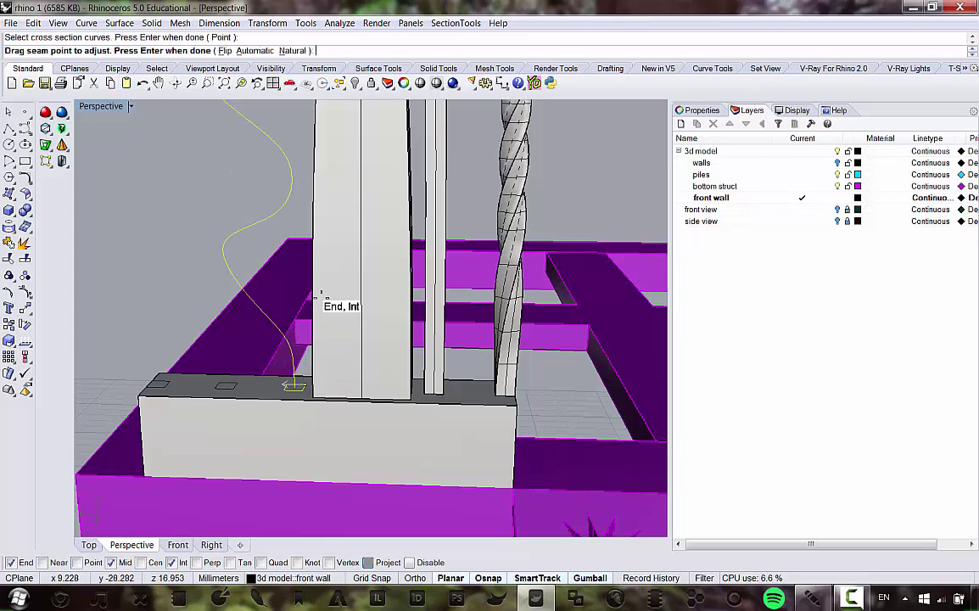
key("Return")
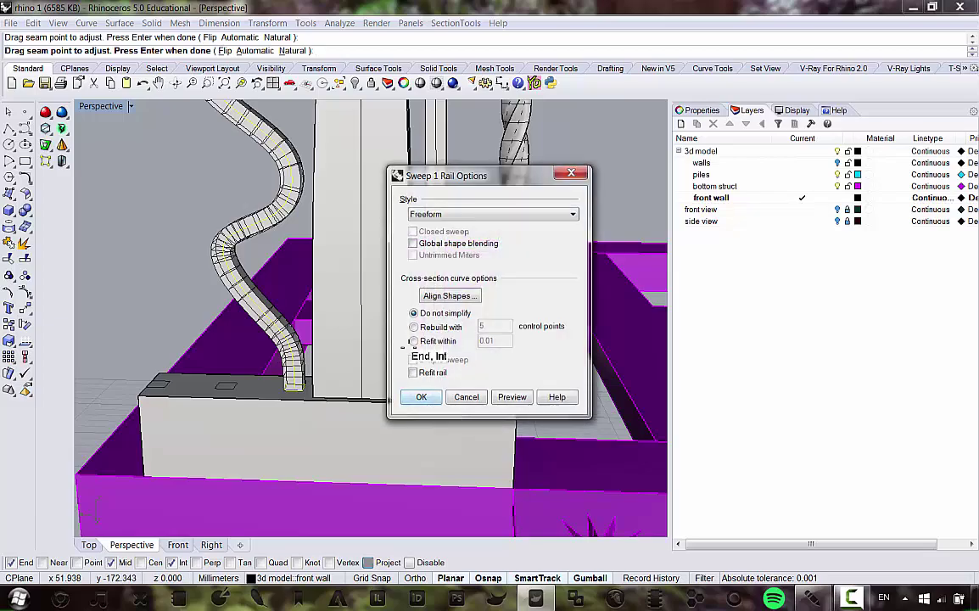
Step: Create the swept wavy post with the Freeform style and unsimplified cross sections
left_click(497, 216)
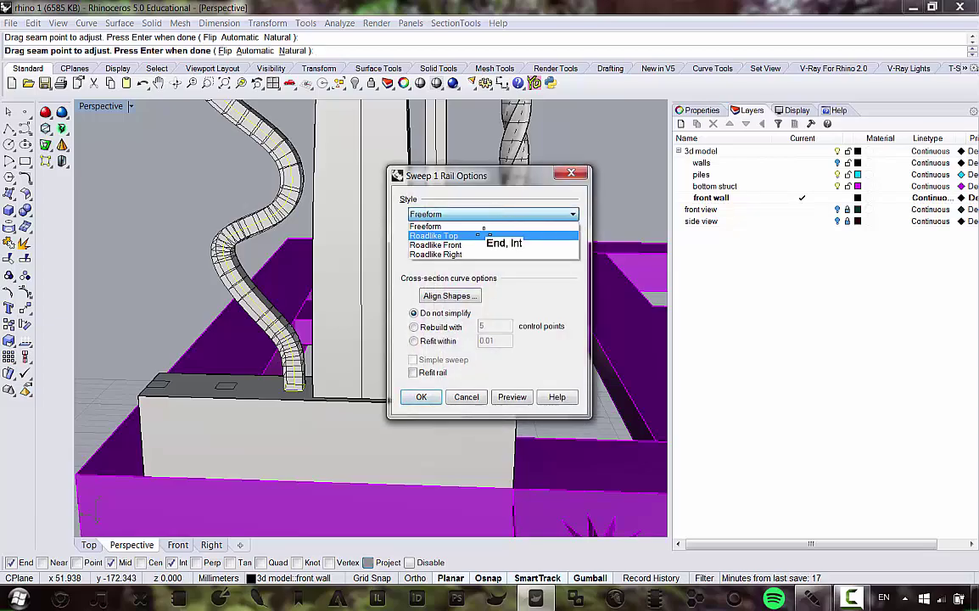
left_click(462, 226)
scroll(305, 300, "down", 5)
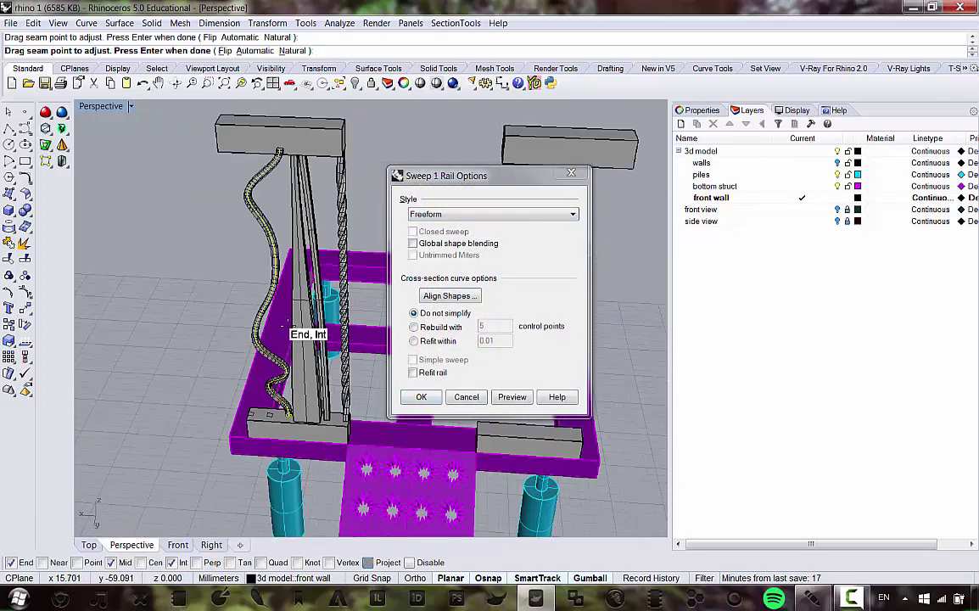
scroll(283, 325, "up", 3)
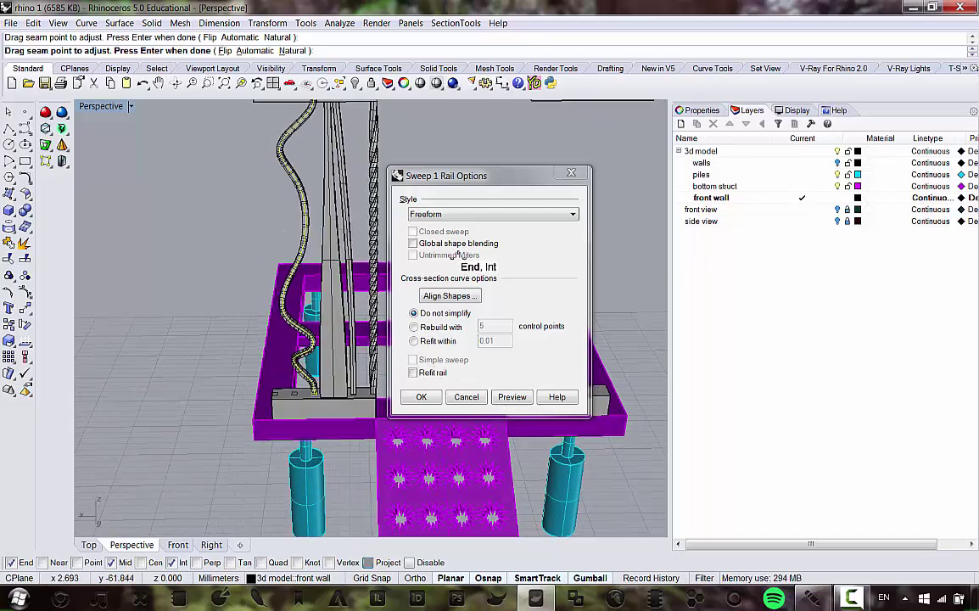
left_click(423, 394)
Step: Examine the swept wavy post between the beams, particularly where it meets the upper beam
right_click_drag(350, 389, 339, 301)
scroll(341, 373, "down", 7)
scroll(322, 200, "up", 6)
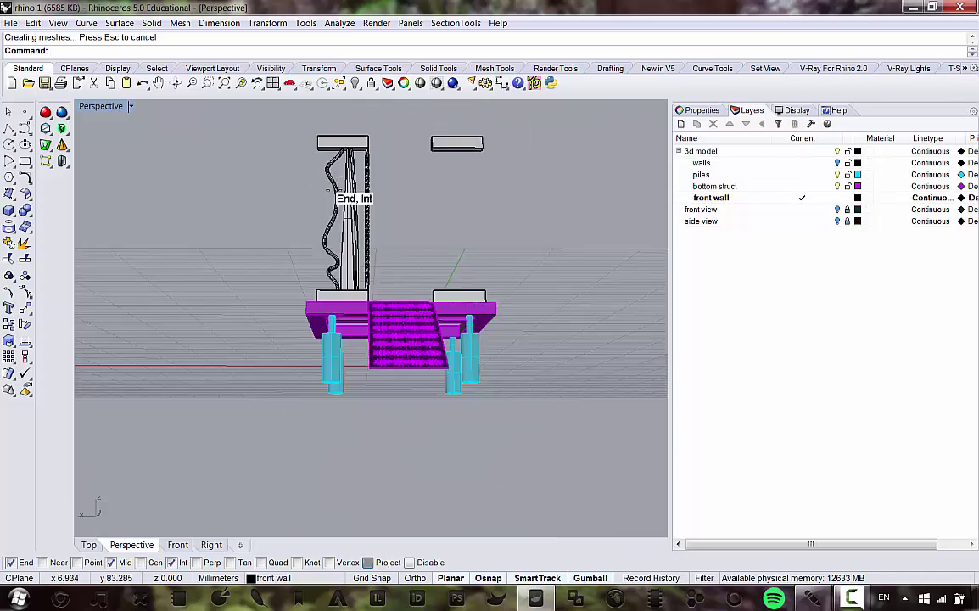
scroll(329, 185, "down", 3)
left_click(330, 186)
right_click_drag(330, 186, 339, 166)
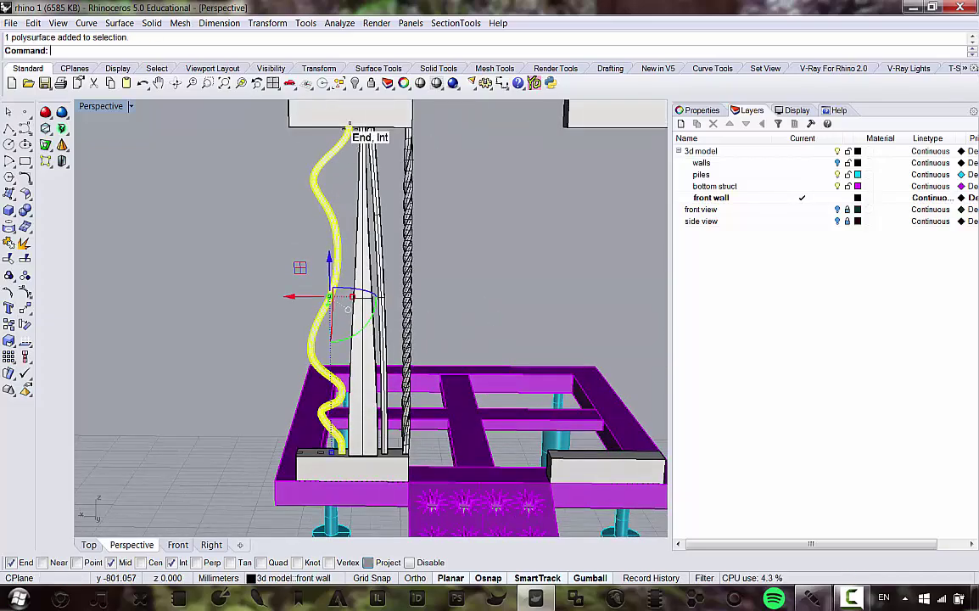
scroll(358, 151, "up", 5)
scroll(356, 153, "down", 5)
scroll(335, 162, "up", 4)
Step: Delete the upper beam resting on the posts to expose their upper ends
left_click(344, 148)
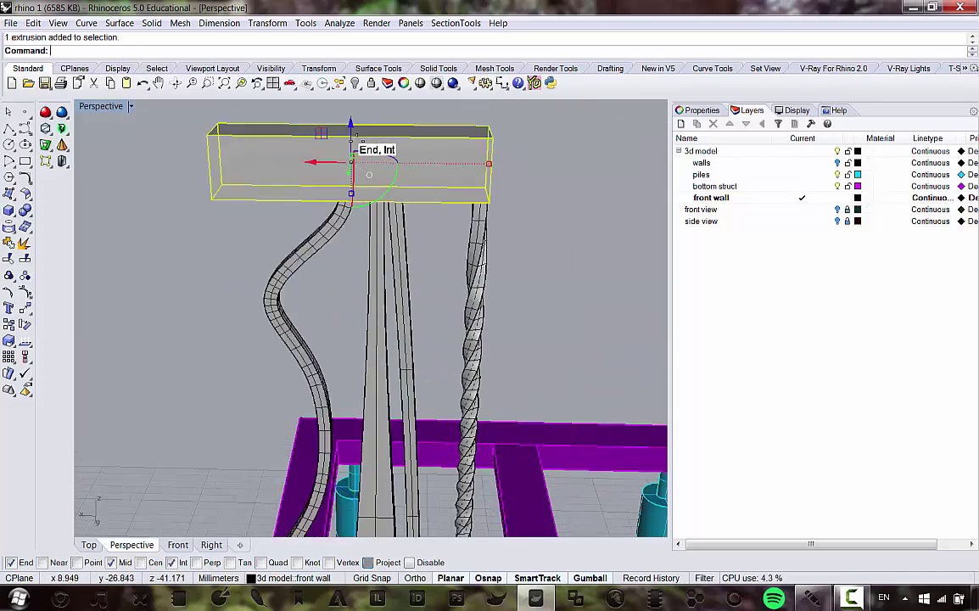
key("ctrl+h")
right_click_drag(312, 202, 343, 283)
key("Delete")
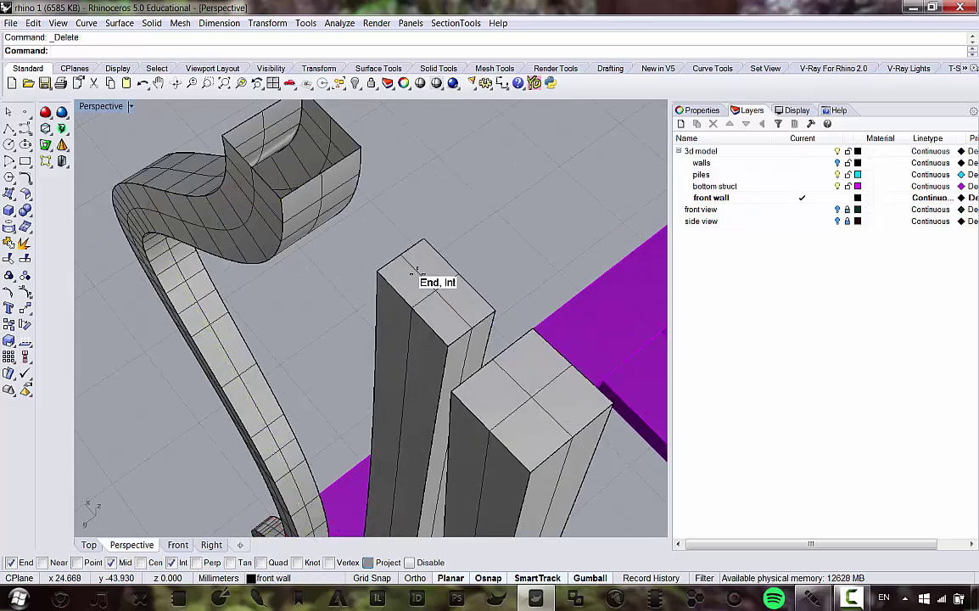
Step: Cap the planar holes of the wavy swept post and check its closed upper end
scroll(416, 273, "down", 8)
right_click_drag(388, 343, 405, 263)
scroll(405, 262, "up", 5)
scroll(405, 262, "down", 6)
scroll(420, 169, "up", 10)
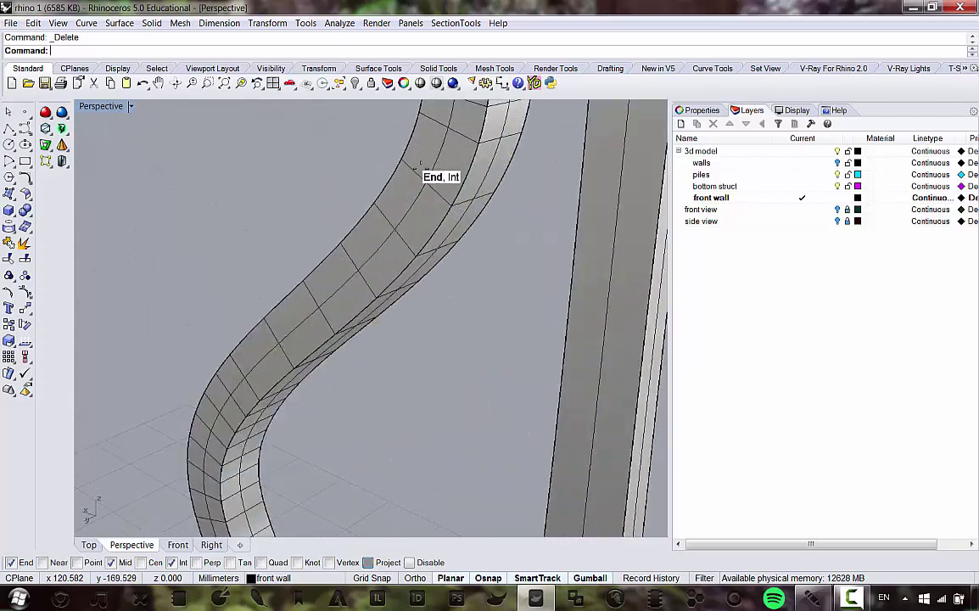
left_click(371, 210)
right_click_drag(300, 269, 363, 222)
left_click(151, 23)
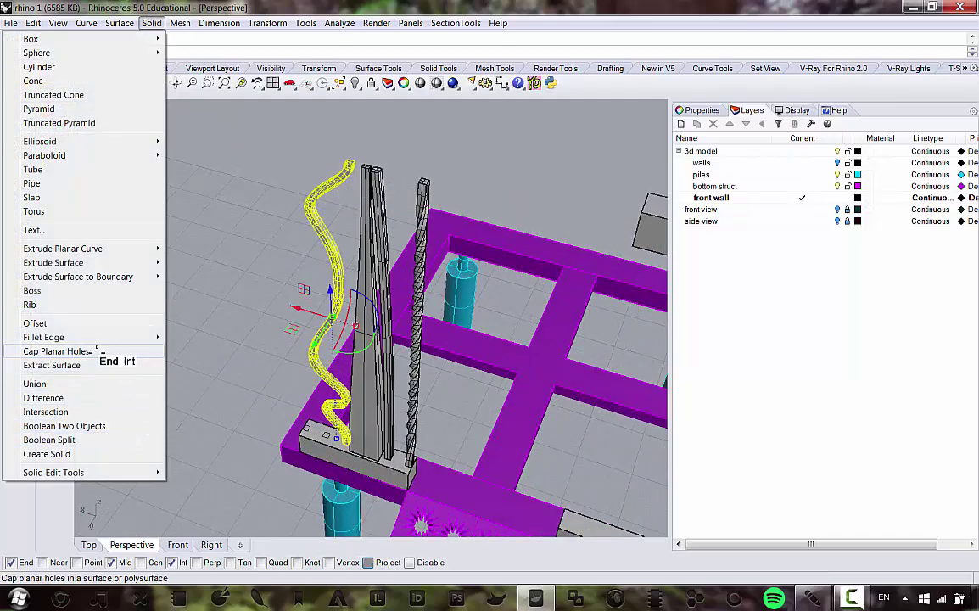
left_click(97, 352)
right_click_drag(259, 166, 276, 233)
scroll(466, 155, "up", 8)
left_click(391, 150)
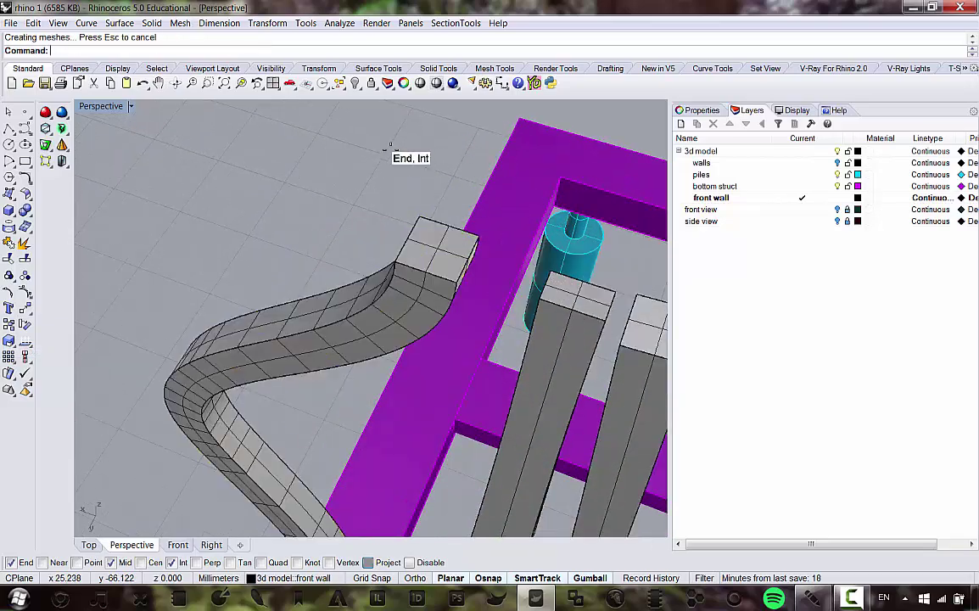
right_click_drag(389, 146, 424, 202)
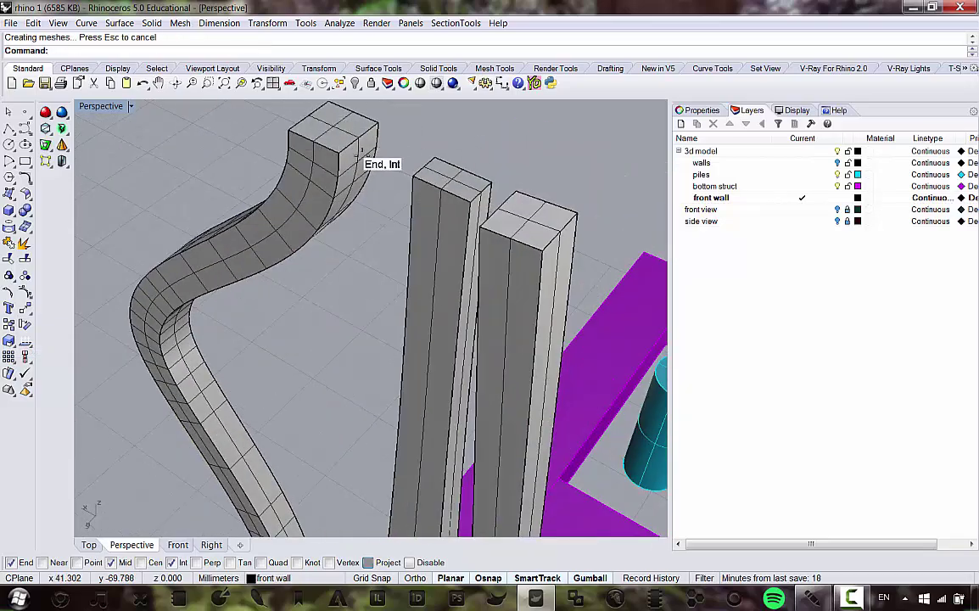
Step: Examine the wavy, tapered, bent and twisted posts together on the lower beam from several distances and angles
scroll(350, 156, "down", 8)
right_click_drag(409, 148, 388, 194)
scroll(389, 134, "down", 5)
scroll(380, 177, "up", 5)
scroll(407, 254, "down", 5)
scroll(407, 212, "up", 4)
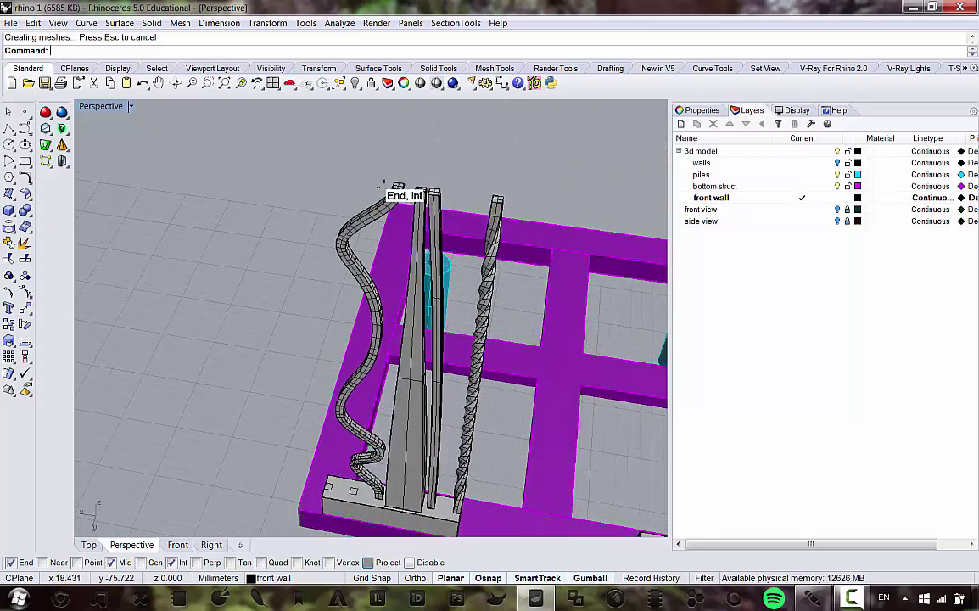
scroll(381, 253, "down", 3)
right_click_drag(381, 253, 414, 234)
scroll(371, 162, "up", 7)
right_click_drag(363, 171, 360, 185)
scroll(361, 187, "down", 6)
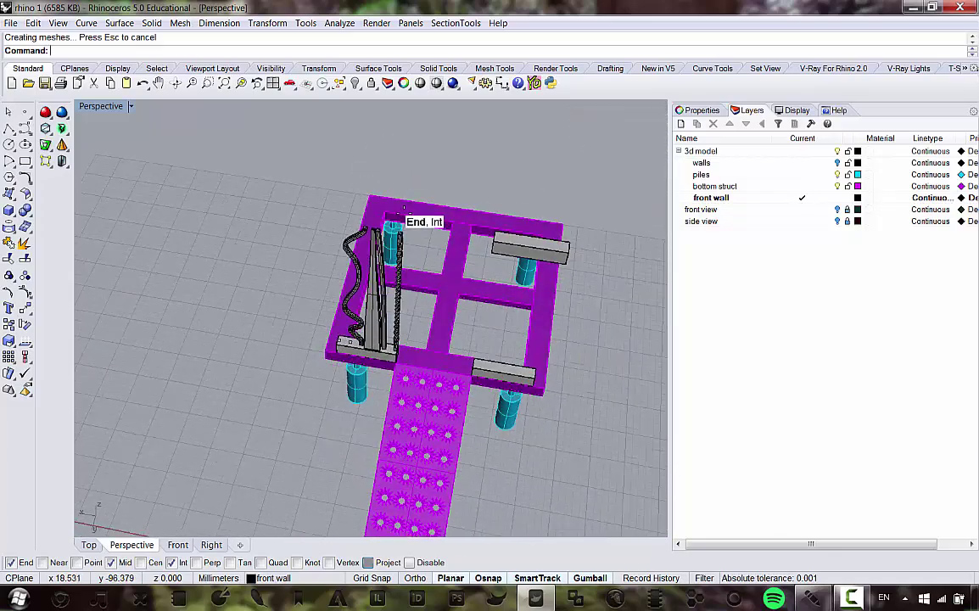
scroll(392, 251, "up", 4)
right_click_drag(388, 256, 369, 217)
scroll(380, 178, "down", 2)
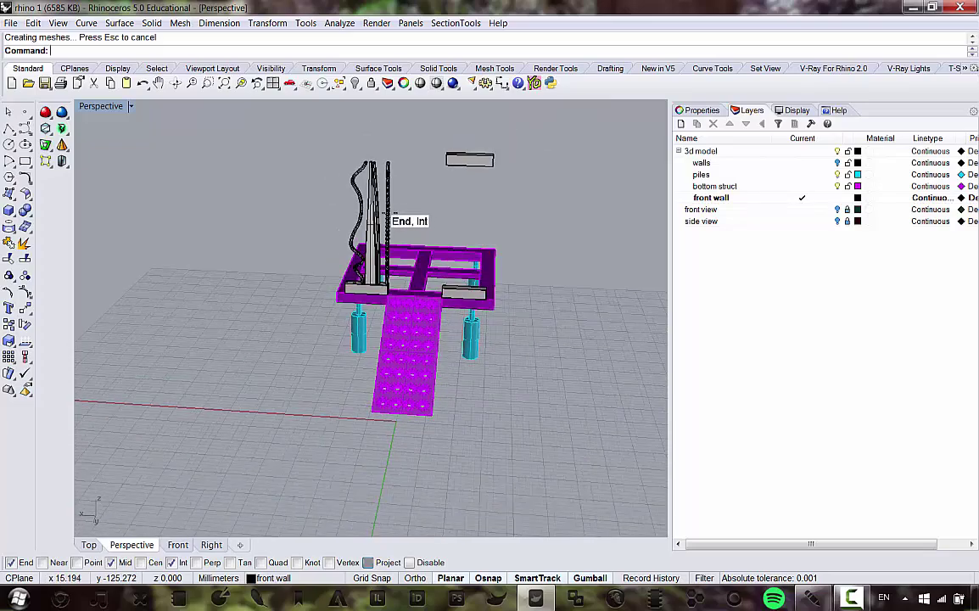
scroll(399, 195, "up", 5)
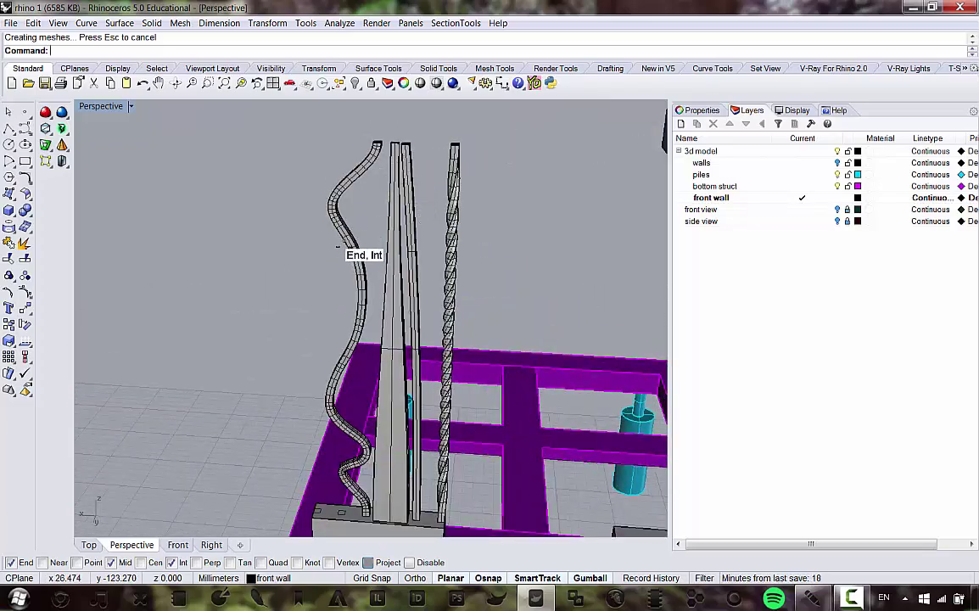
scroll(317, 196, "down", 3)
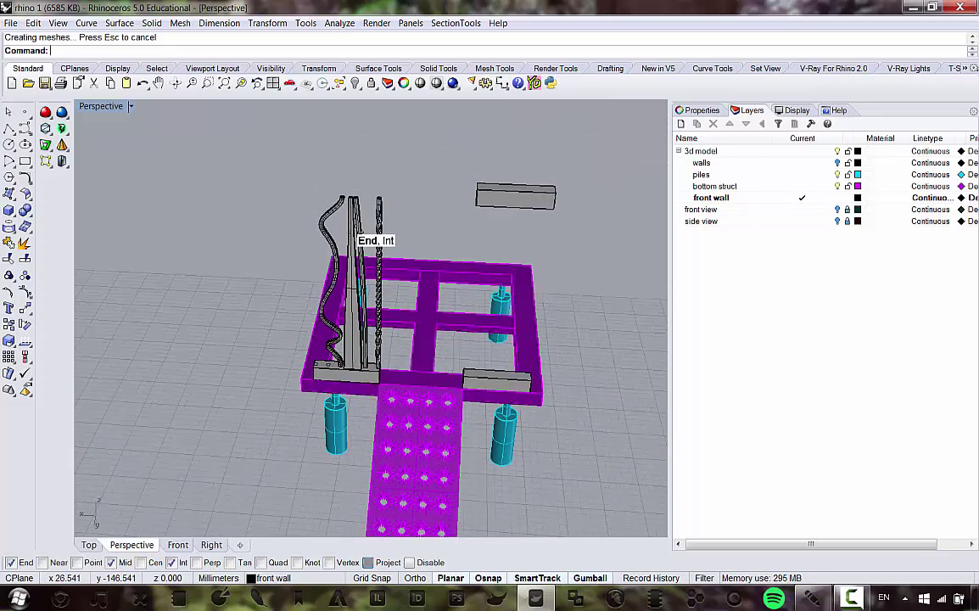
Step: Look over the four shaped posts in relation to the whole platform and the opposite beams
scroll(366, 298, "up", 4)
scroll(355, 297, "down", 3)
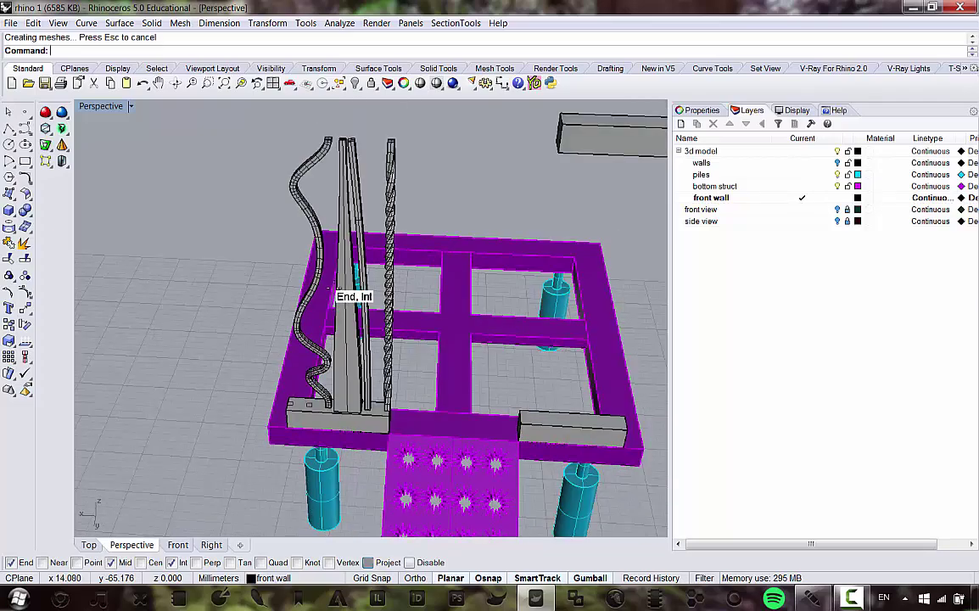
scroll(327, 200, "up", 3)
scroll(333, 193, "down", 5)
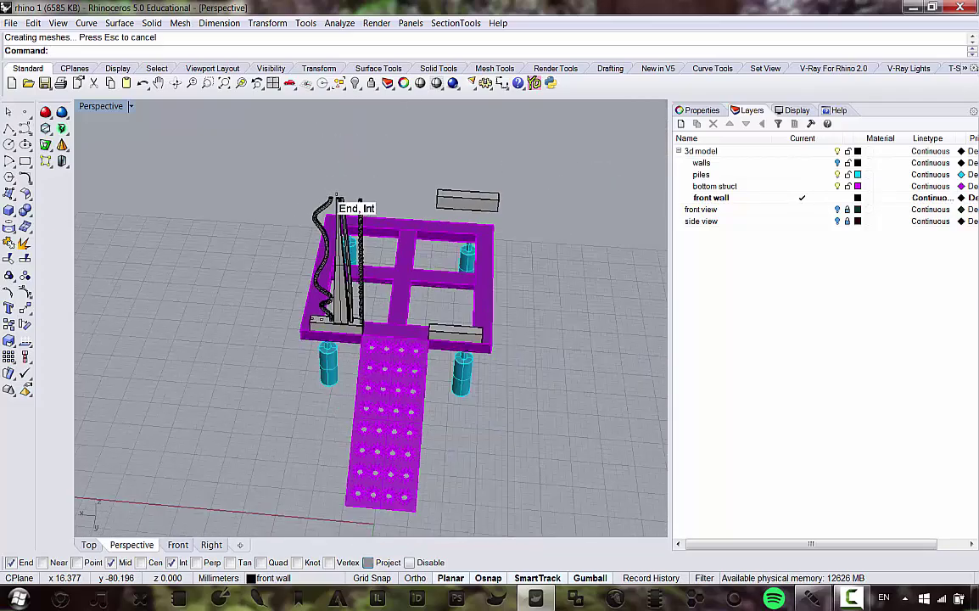
right_click_drag(335, 194, 378, 202)
scroll(344, 179, "up", 4)
scroll(356, 161, "down", 3)
scroll(360, 181, "up", 3)
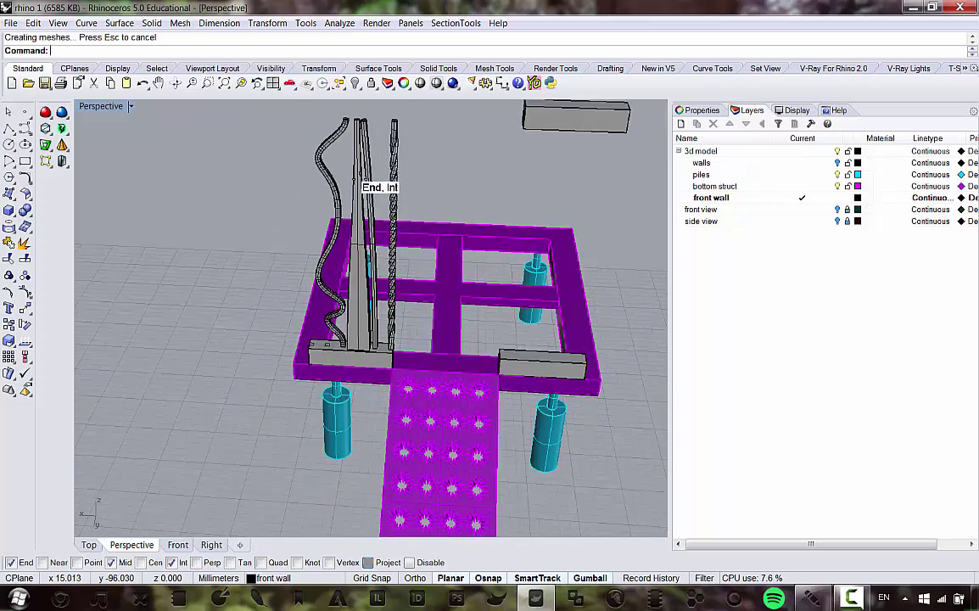
right_click_drag(370, 314, 398, 297)
Step: Show the hidden upper beam above the shaped posts again
key("ctrl+shift+h")
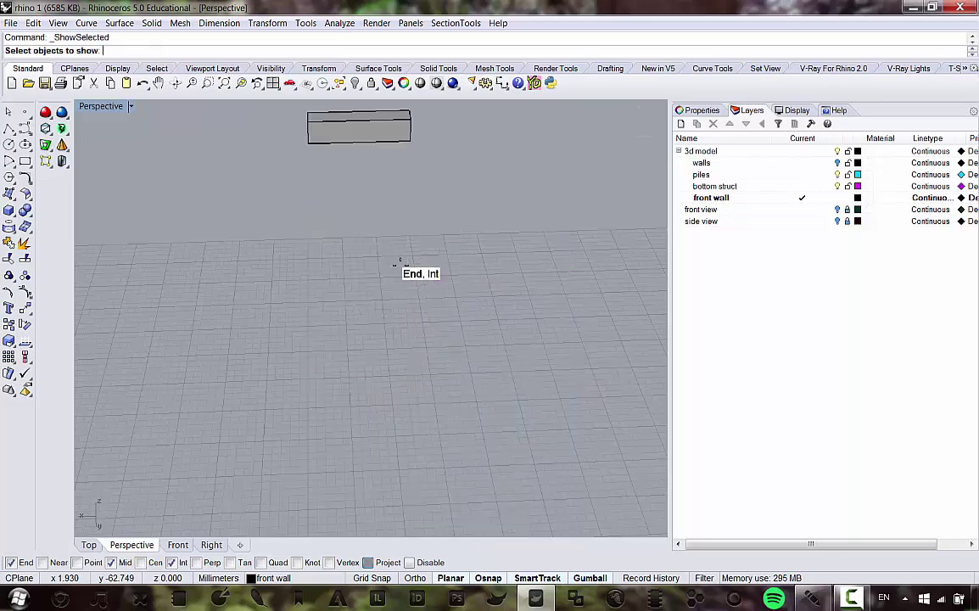
left_click(353, 122)
right_click(353, 123)
right_click_drag(373, 269, 390, 341)
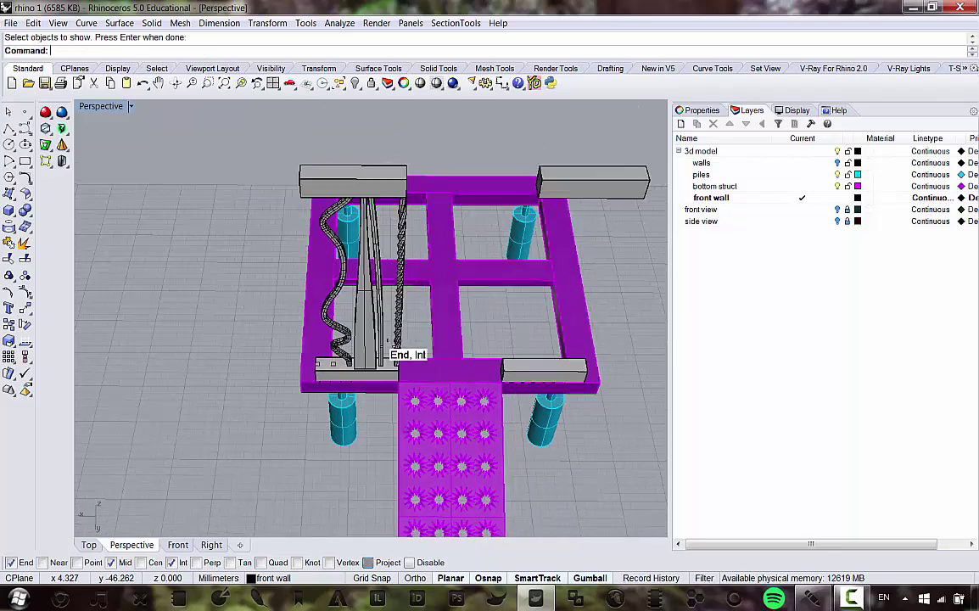
Step: Extrude the square profile at the lower beam's outer end as a 24.3 mm solid post reaching the upper beam's underside
scroll(338, 373, "up", 2)
scroll(332, 374, "up", 5)
left_click(316, 356)
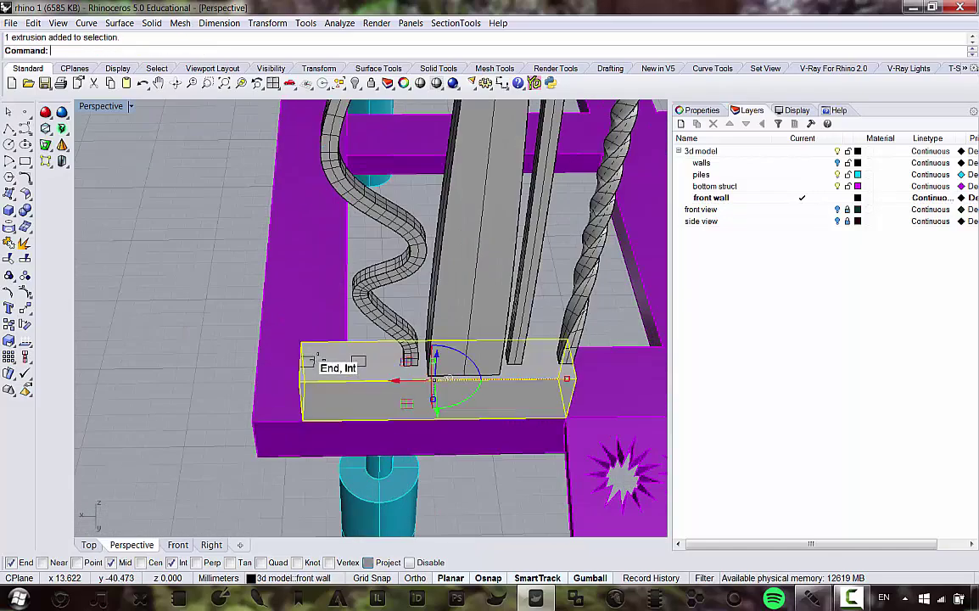
left_click(314, 355)
left_click(358, 396)
scroll(365, 399, "down", 8)
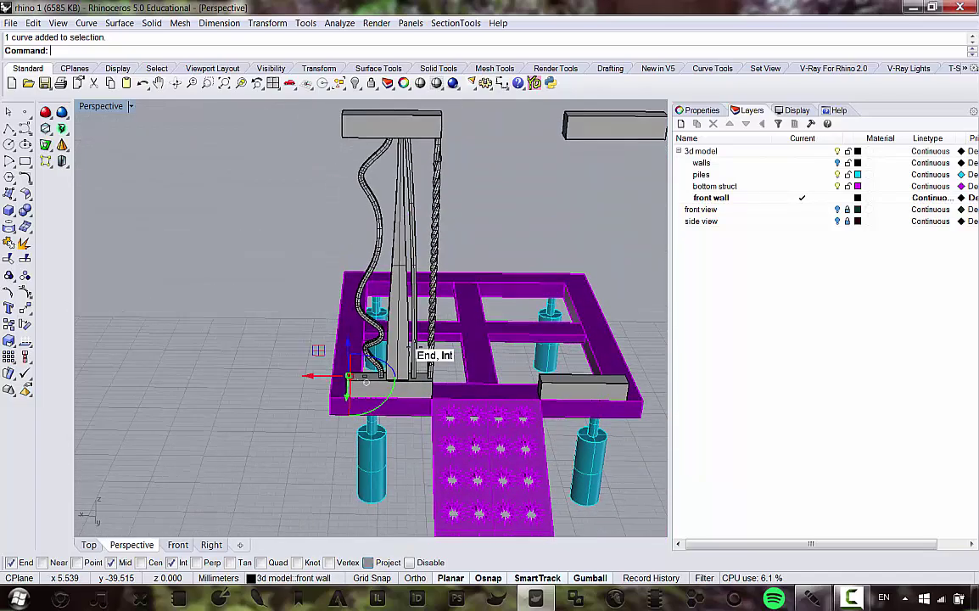
left_click(146, 23)
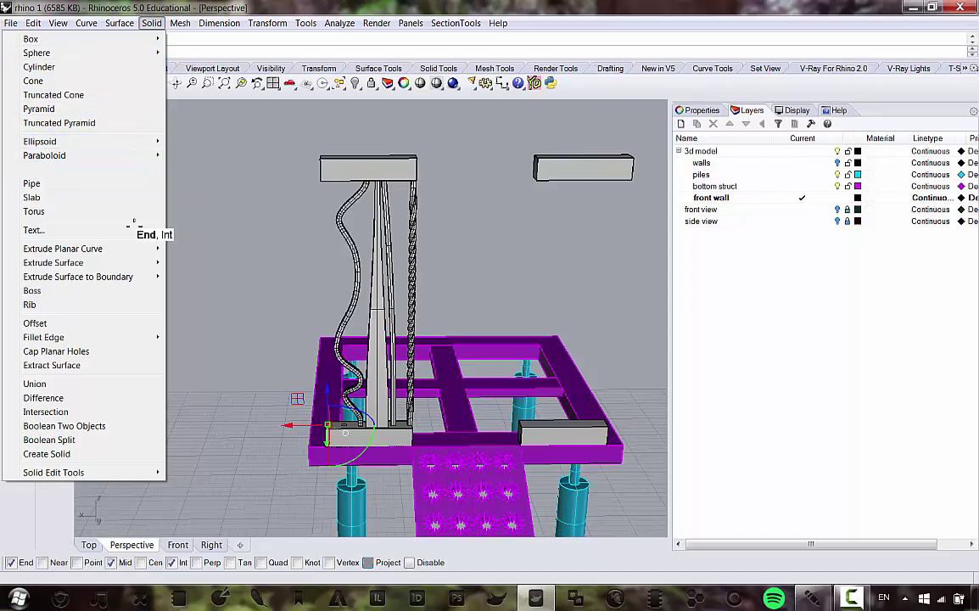
mouse_move(164, 247)
left_click(203, 248)
scroll(323, 161, "up", 3)
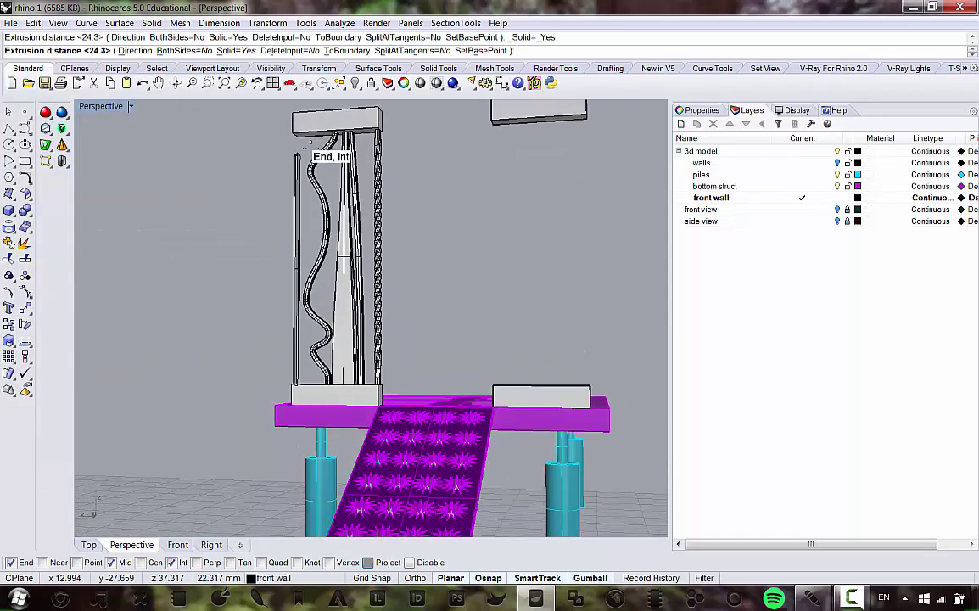
scroll(301, 153, "up", 6)
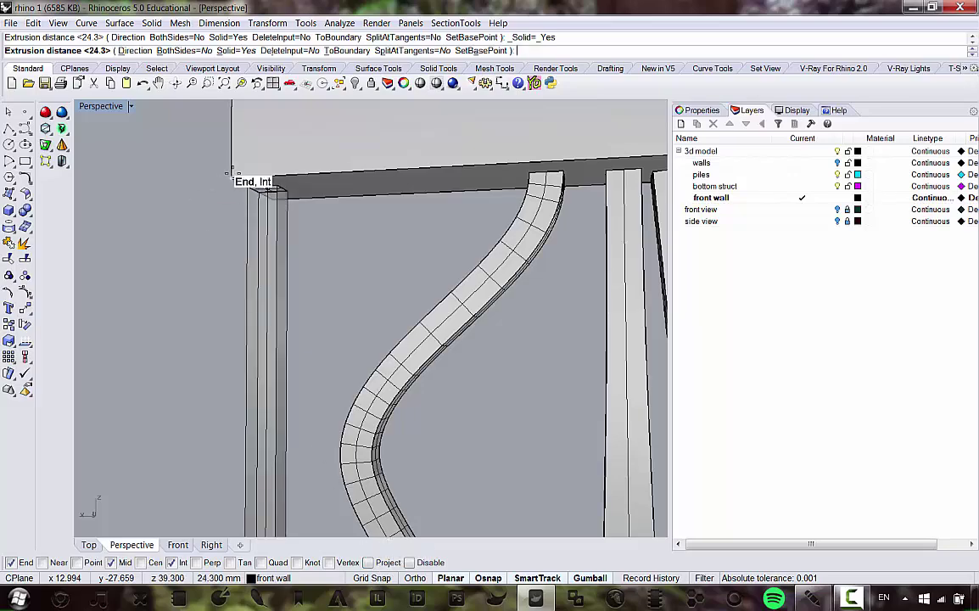
left_click(232, 172)
Step: Delete the square profile curve left at the base of the straight post
scroll(297, 191, "down", 8)
scroll(363, 272, "up", 5)
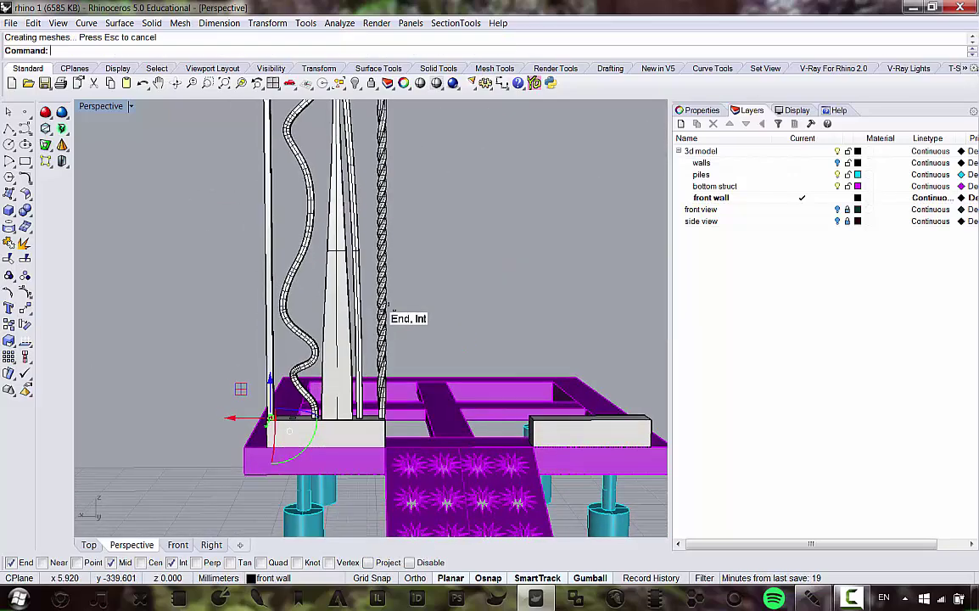
key("Delete")
scroll(376, 293, "down", 5)
scroll(347, 248, "up", 3)
scroll(357, 255, "down", 3)
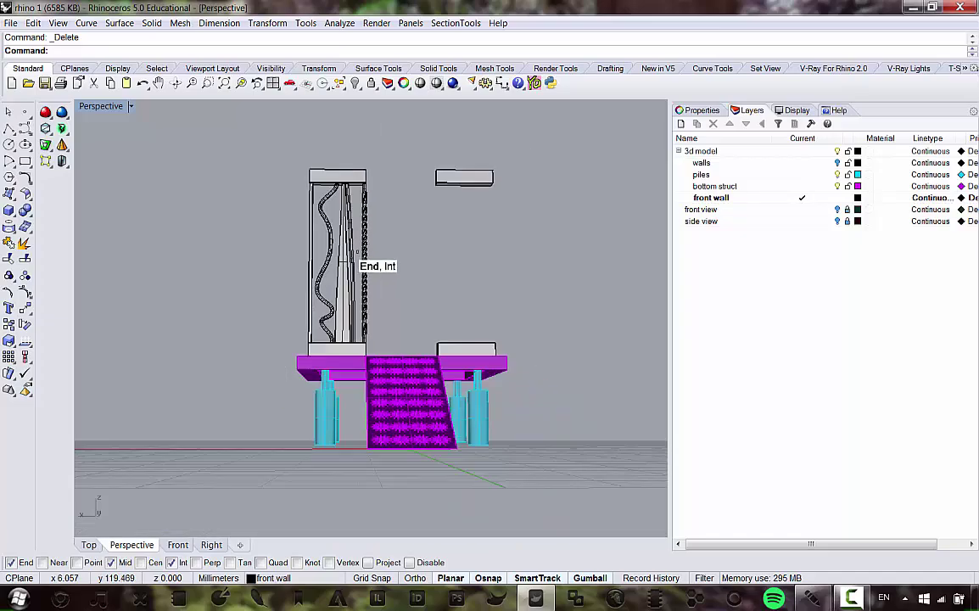
scroll(349, 284, "up", 5)
scroll(366, 390, "down", 3)
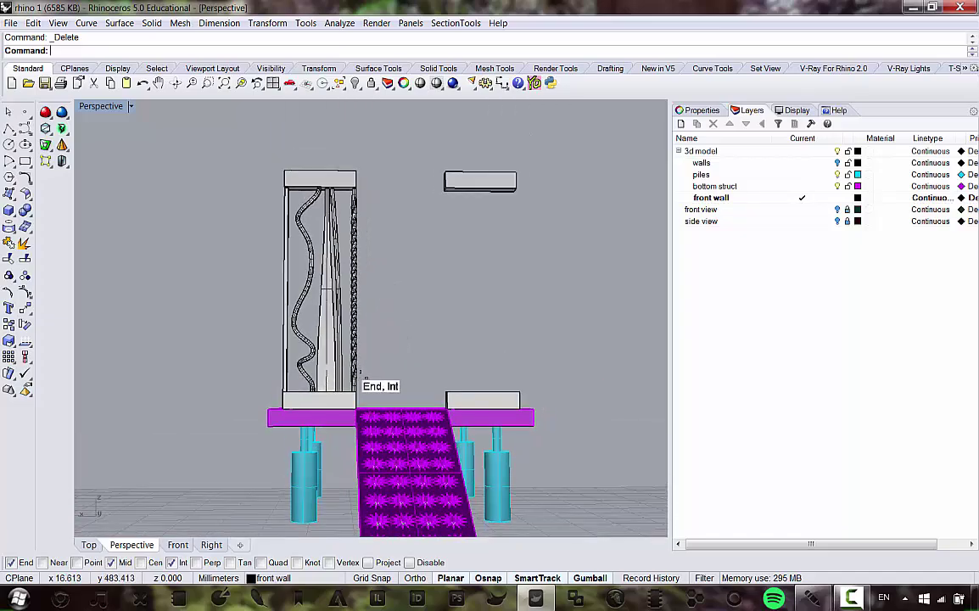
scroll(368, 326, "up", 4)
scroll(323, 322, "down", 5)
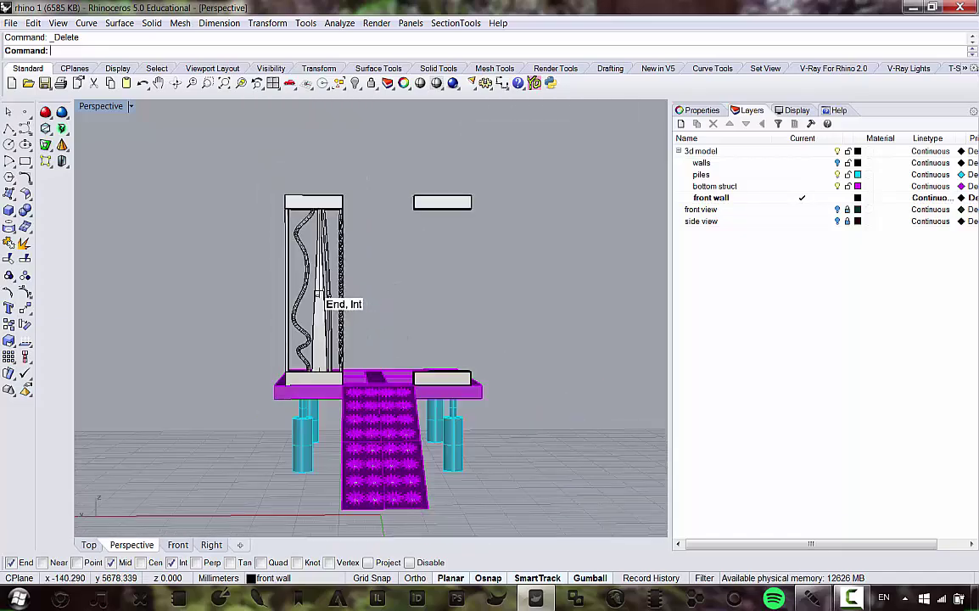
Step: Mirror all five posts with Copy=Yes about a vertical plane through the ramp's centre onto the opposite pair of beams
right_click_drag(323, 294, 324, 313)
scroll(344, 320, "up", 4)
left_click_drag(392, 338, 223, 269)
scroll(268, 276, "down", 2)
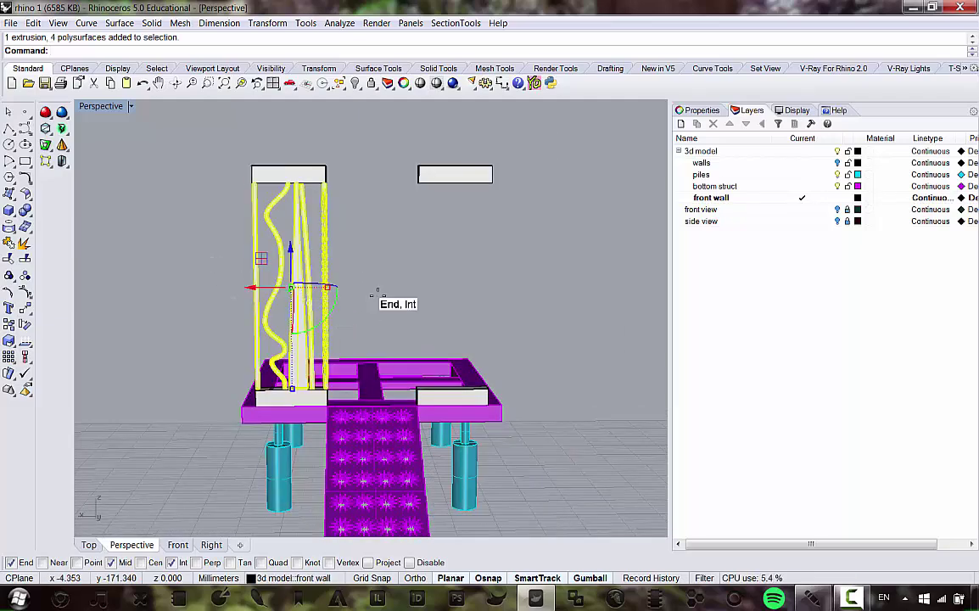
double_click(116, 107)
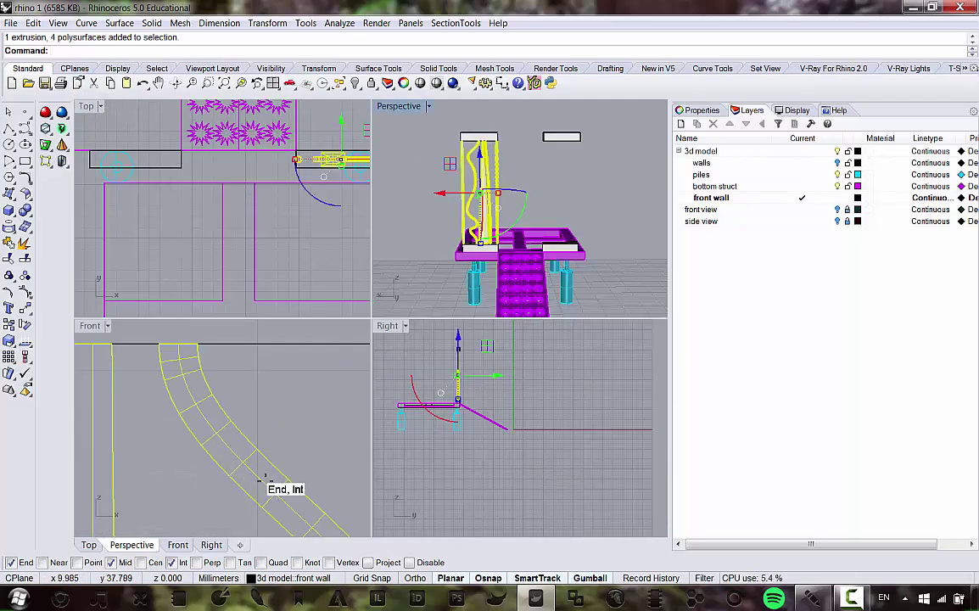
scroll(229, 424, "down", 6)
right_click_drag(181, 494, 207, 465)
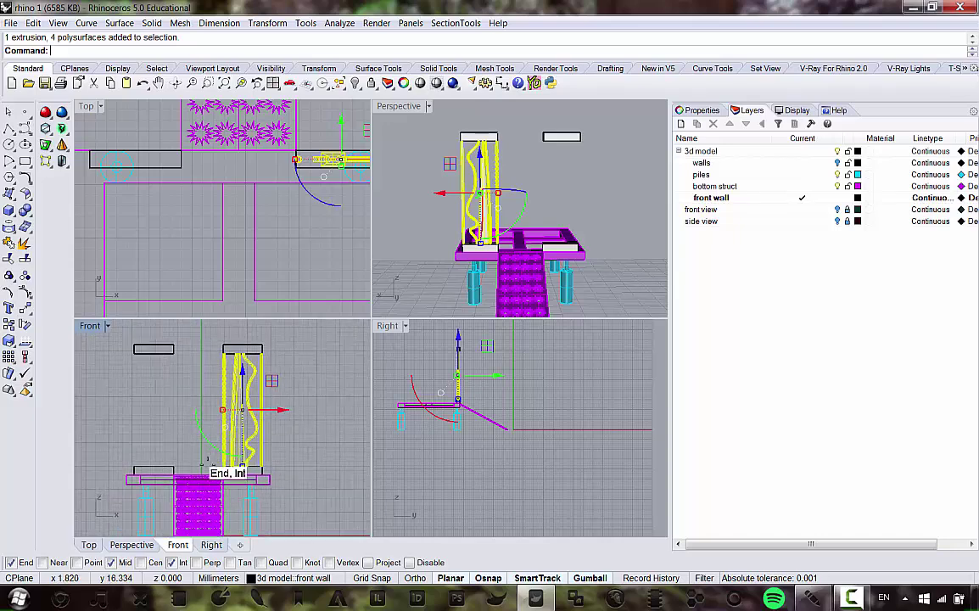
scroll(188, 447, "up", 3)
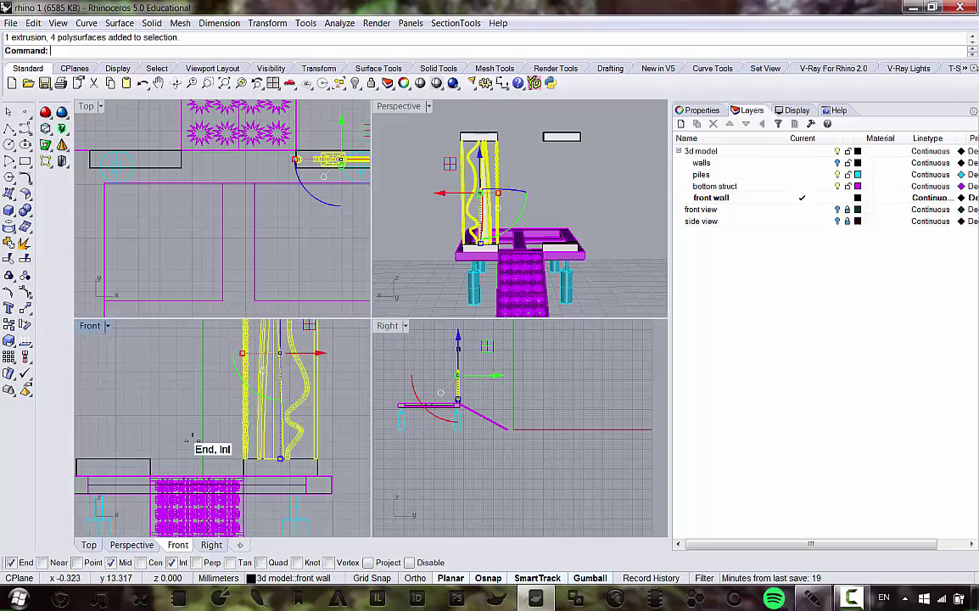
scroll(252, 194, "down", 6)
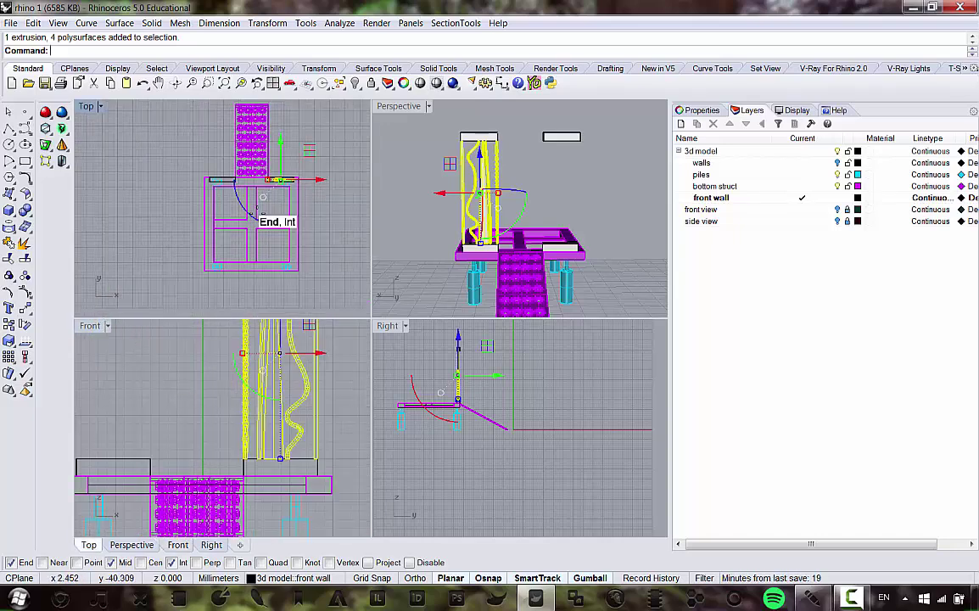
scroll(521, 246, "down", 1)
scroll(524, 247, "up", 5)
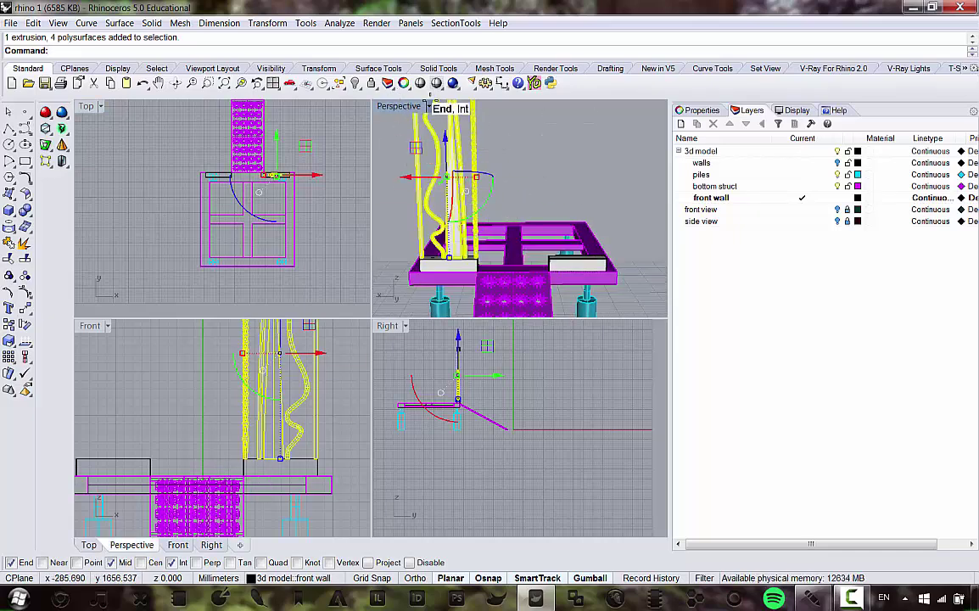
left_click(265, 22)
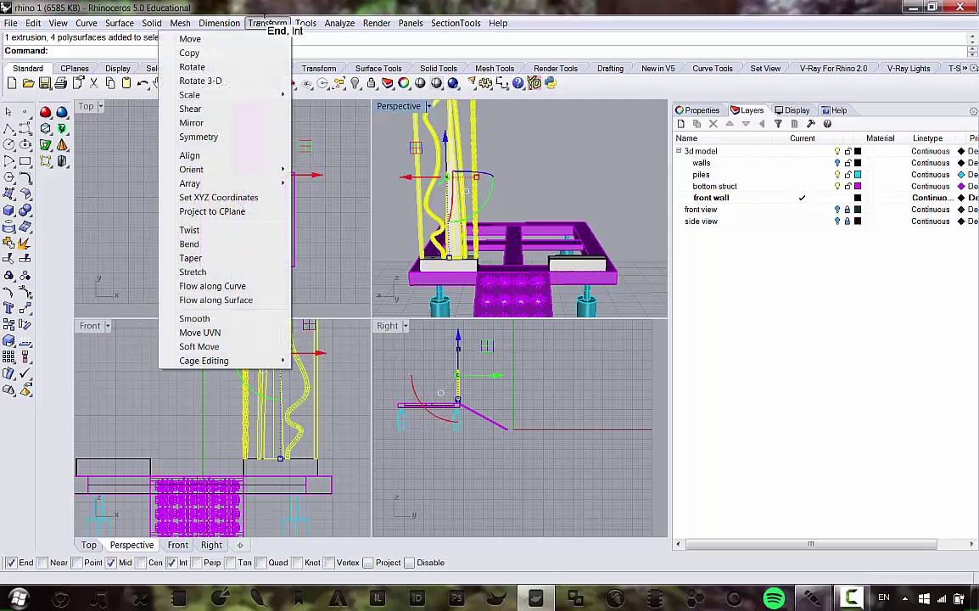
left_click(211, 123)
left_click(196, 476)
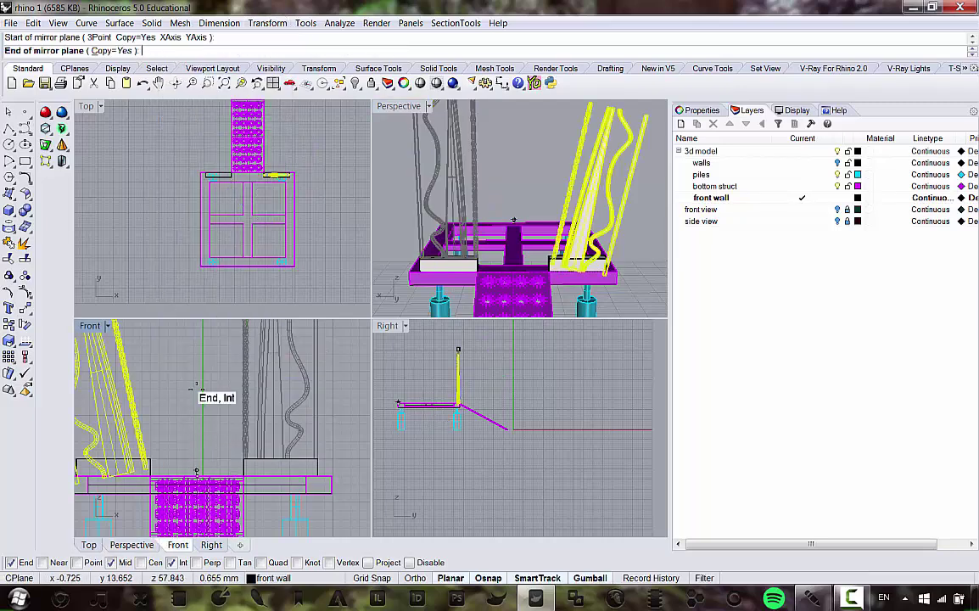
left_click(197, 359)
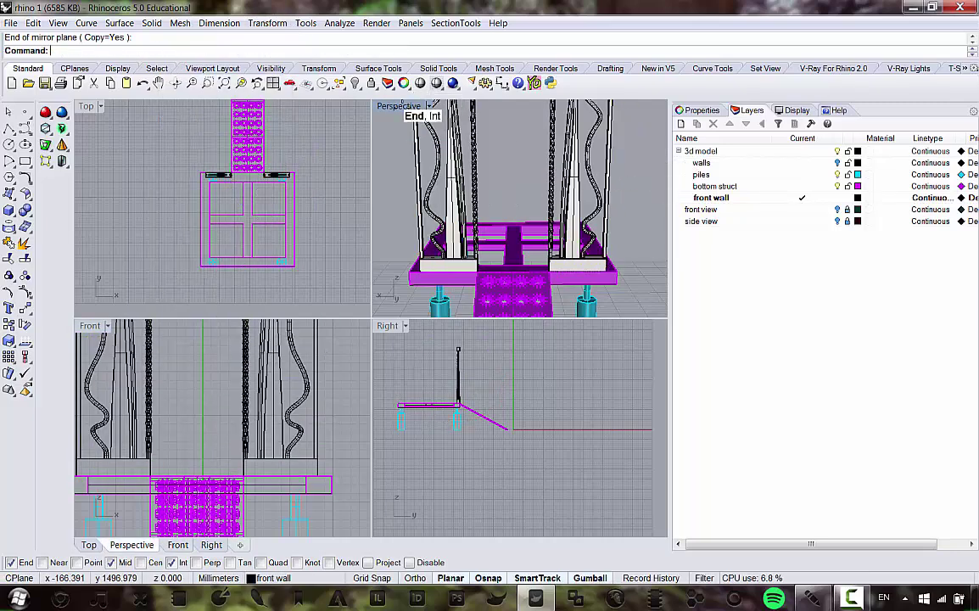
Step: Maximize the Perspective view and turn on the walls layer to see the posts with the building's walls
double_click(424, 105)
left_click(837, 163)
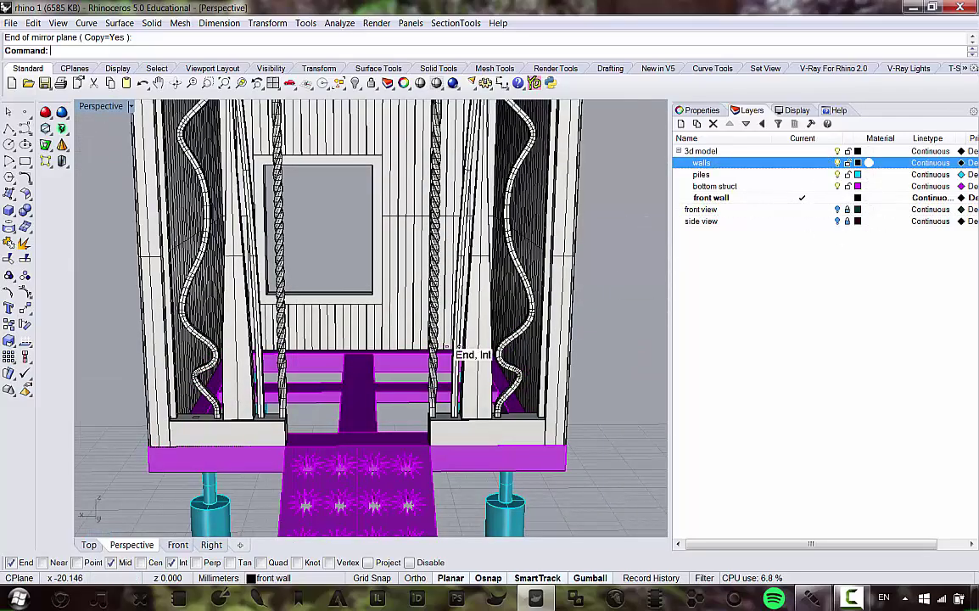
scroll(450, 318, "down", 7)
right_click_drag(445, 300, 365, 233)
scroll(414, 298, "up", 8)
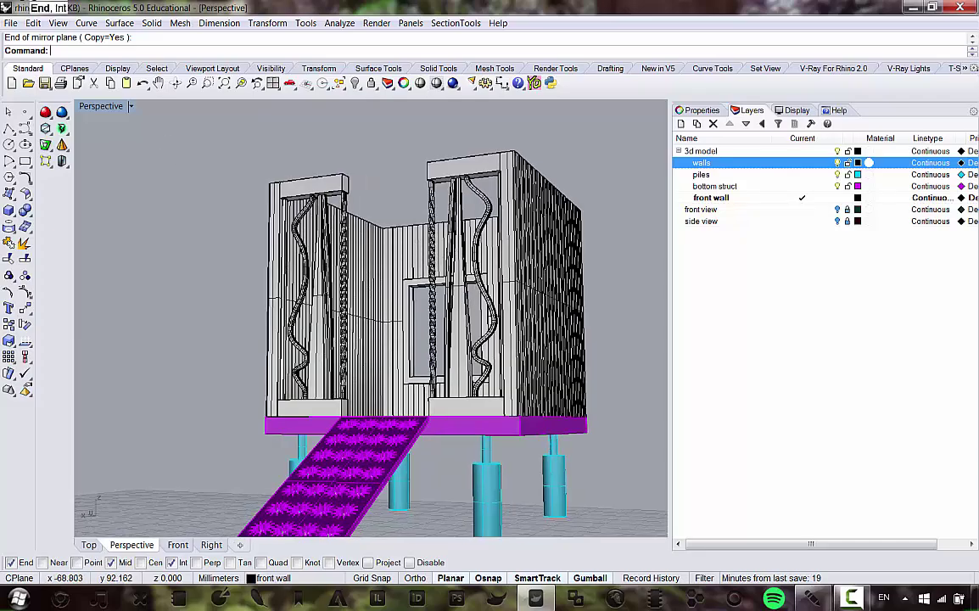
Step: Set the Perspective view to Rendered display mode and review the building from the front
left_click(60, 23)
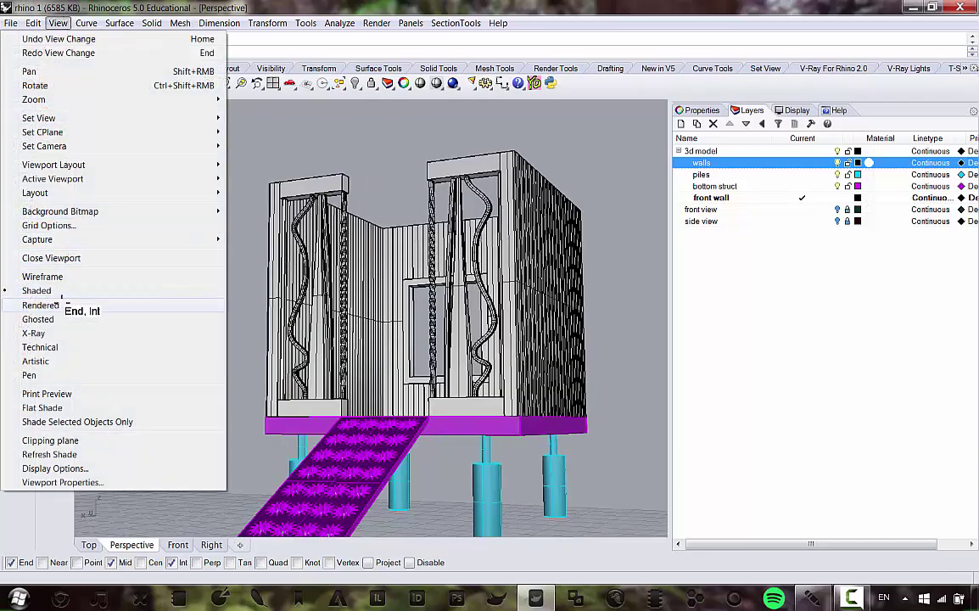
left_click(59, 304)
right_click_drag(275, 280, 212, 336)
scroll(330, 290, "down", 7)
scroll(457, 318, "up", 6)
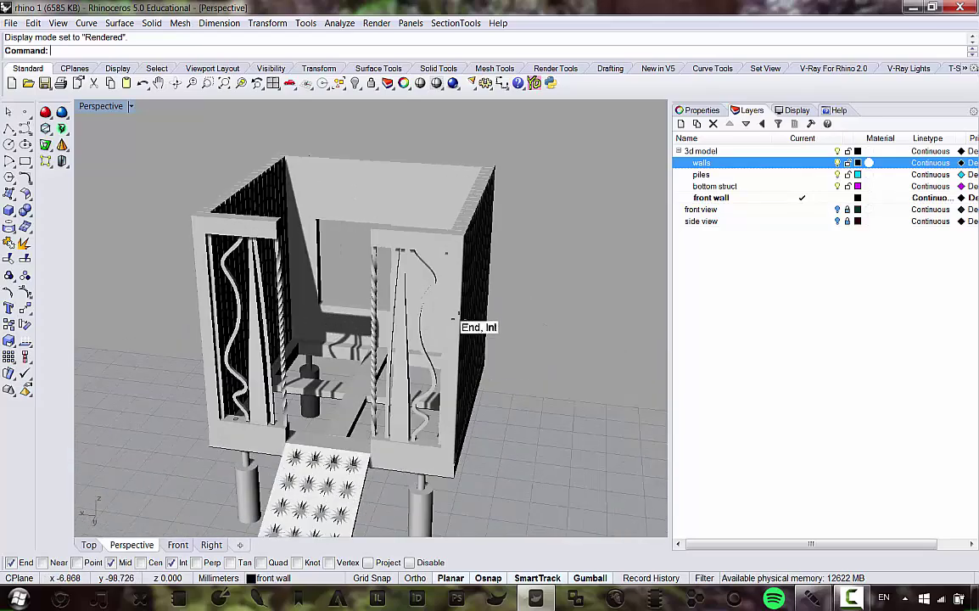
Step: Turn on the front view and side view layers and examine the roof profile drawn above the walls
left_click(838, 209)
left_click(838, 220)
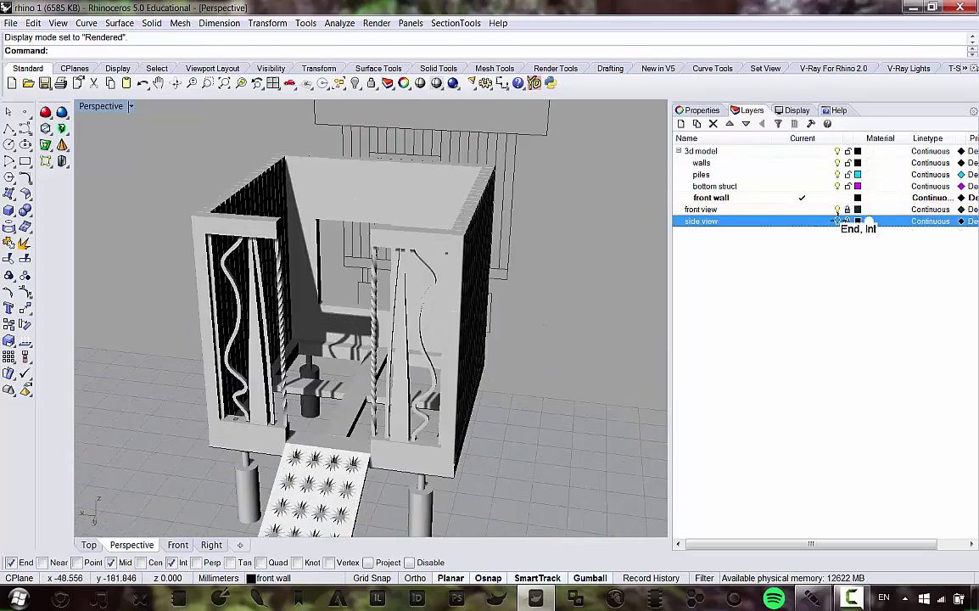
scroll(469, 325, "down", 3)
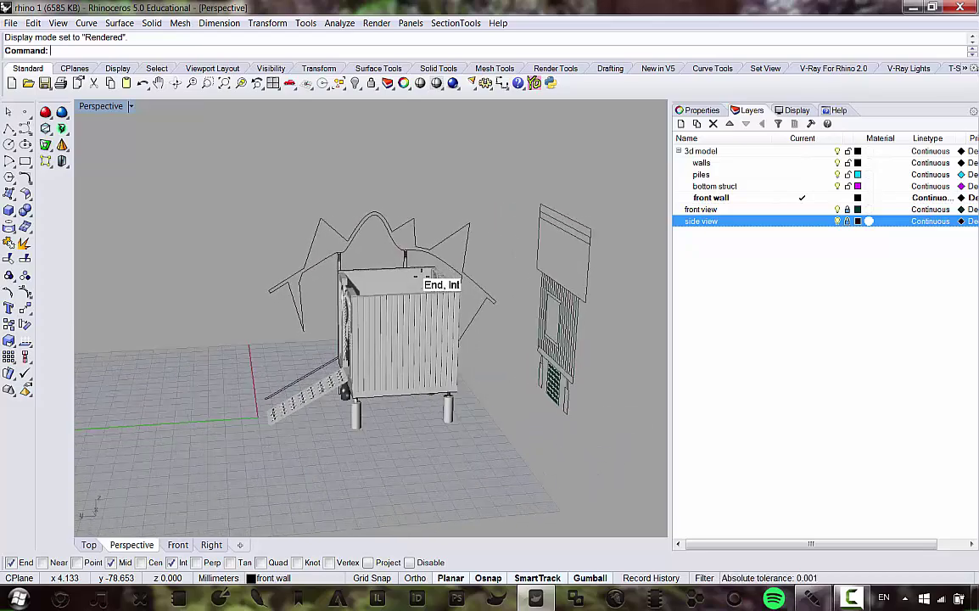
scroll(346, 248, "down", 5)
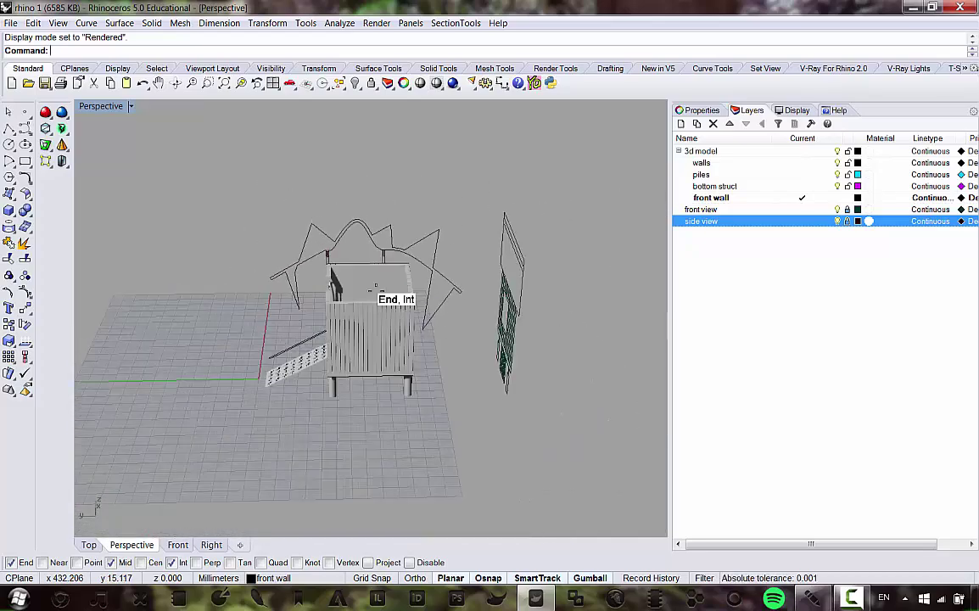
scroll(378, 280, "up", 2)
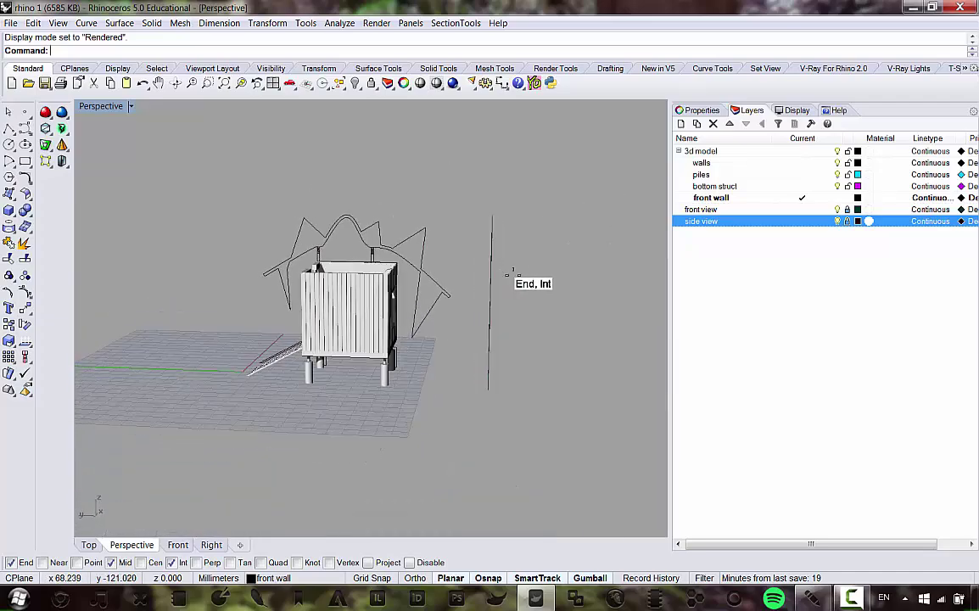
scroll(392, 273, "up", 5)
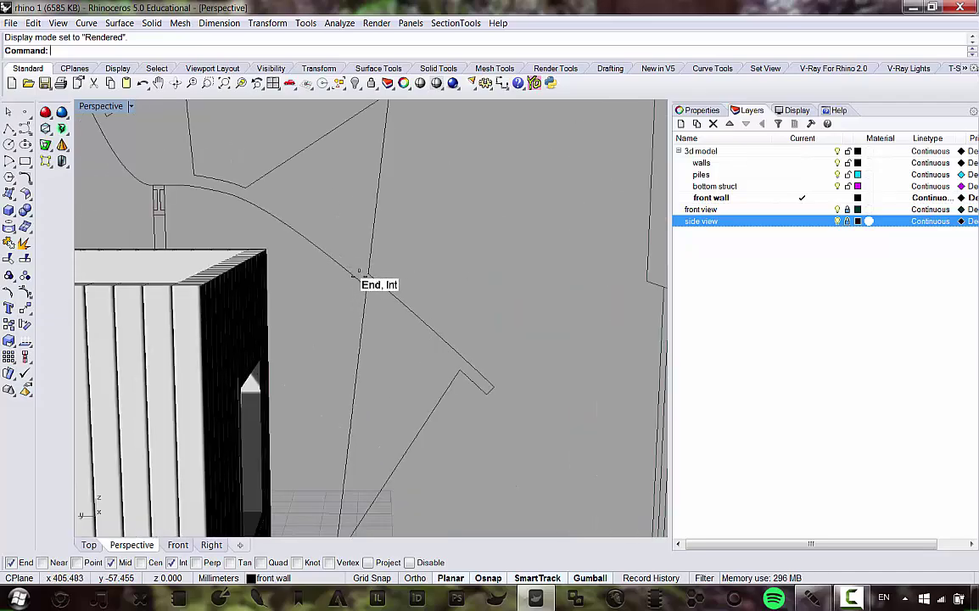
scroll(358, 273, "down", 5)
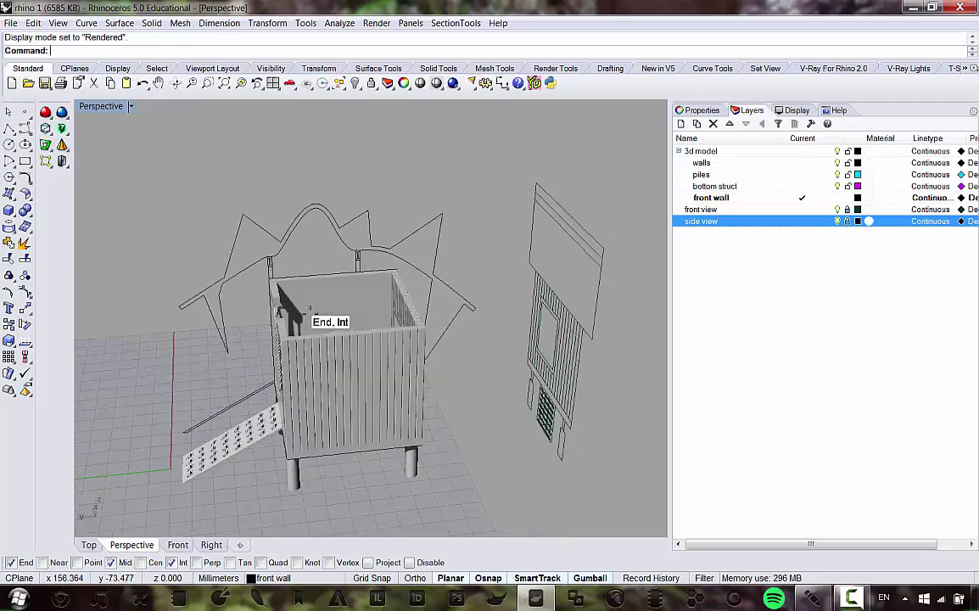
scroll(322, 277, "up", 4)
scroll(410, 280, "down", 6)
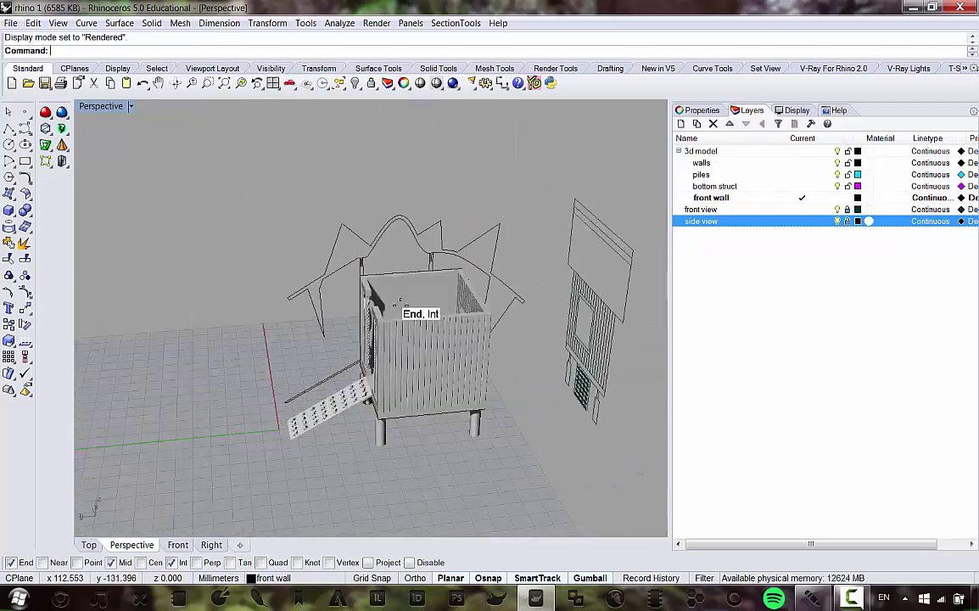
scroll(393, 255, "up", 6)
scroll(390, 267, "down", 4)
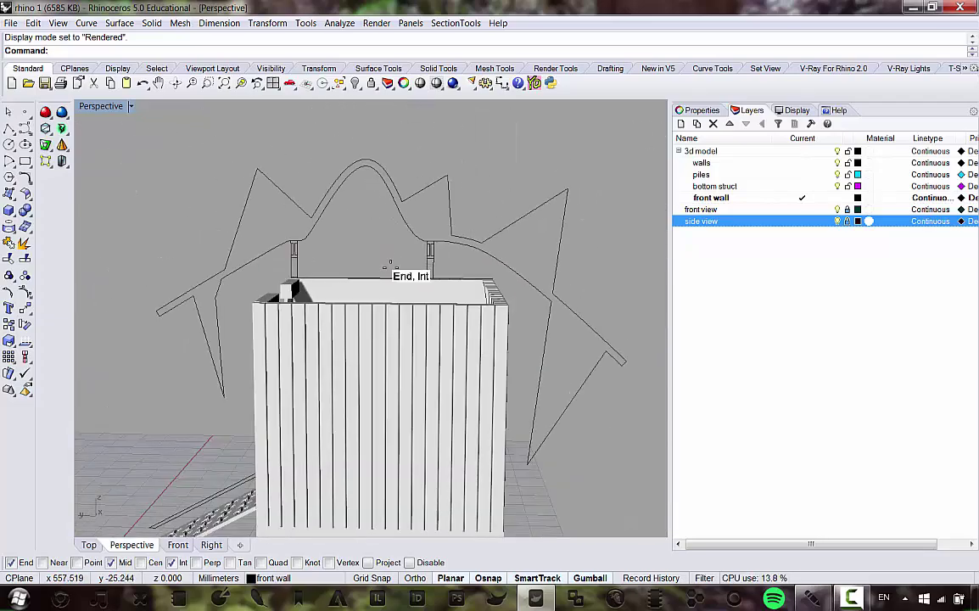
Step: Examine the I-beam profiles and post outlines drawn above the walls in the side view drawing from several angles
right_click_drag(298, 297, 405, 301)
scroll(405, 300, "down", 4)
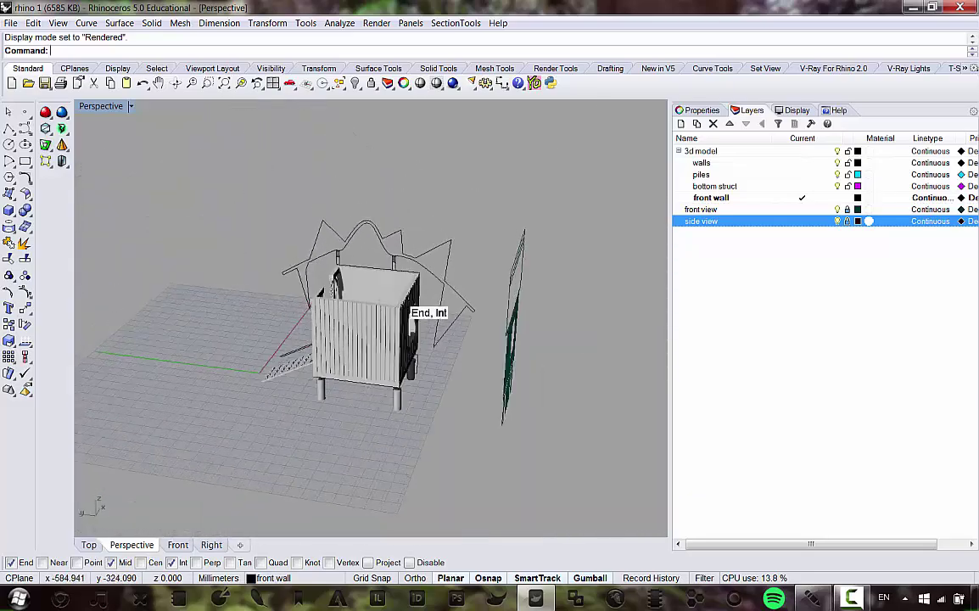
scroll(371, 277, "up", 4)
right_click_drag(295, 258, 457, 217)
scroll(308, 276, "up", 5)
scroll(309, 269, "down", 5)
scroll(414, 252, "up", 4)
scroll(329, 250, "down", 5)
scroll(385, 217, "up", 5)
scroll(379, 218, "down", 3)
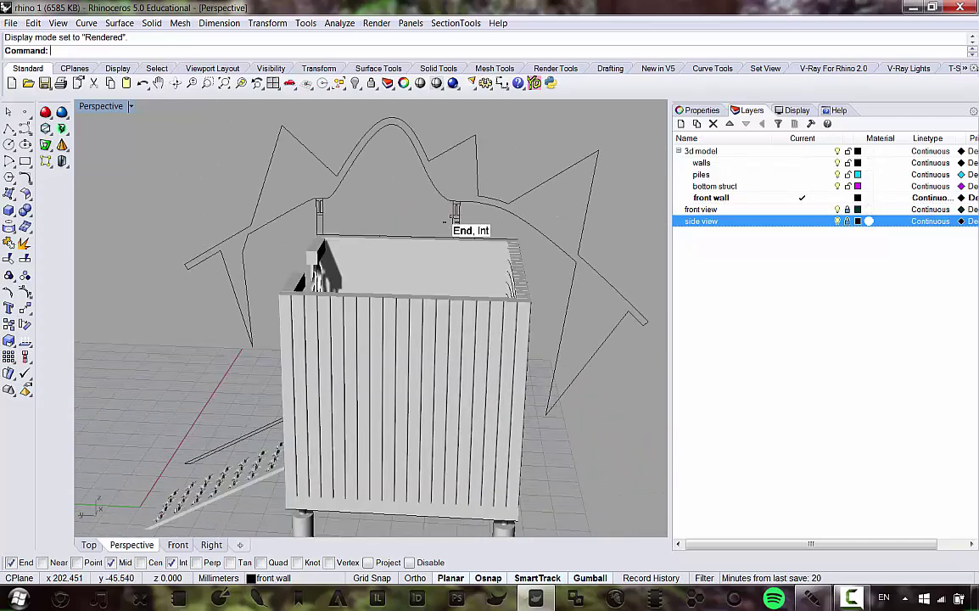
right_click_drag(402, 280, 279, 267)
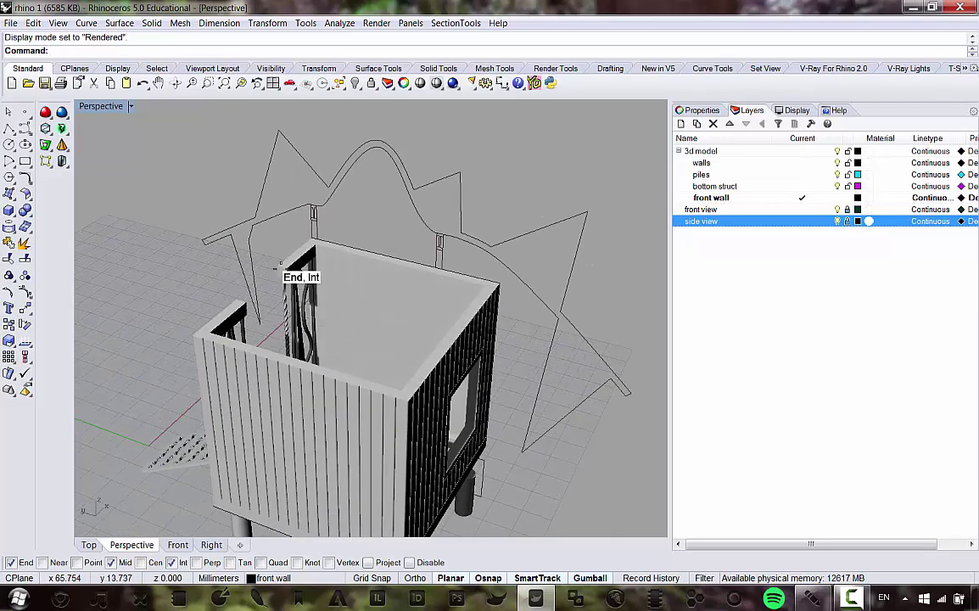
right_click_drag(338, 277, 408, 206)
scroll(404, 244, "up", 3)
scroll(258, 240, "down", 5)
scroll(421, 252, "up", 9)
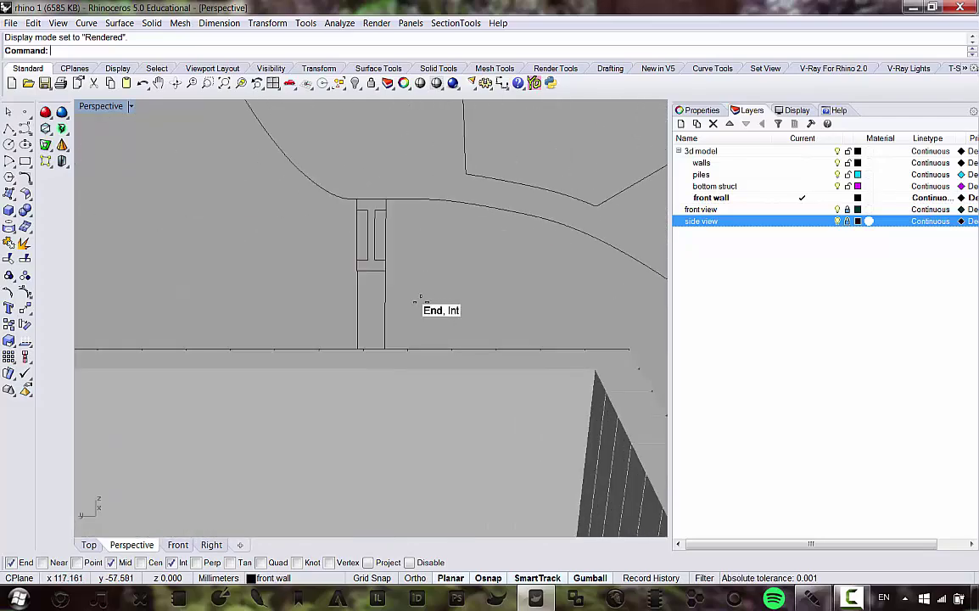
scroll(419, 303, "down", 5)
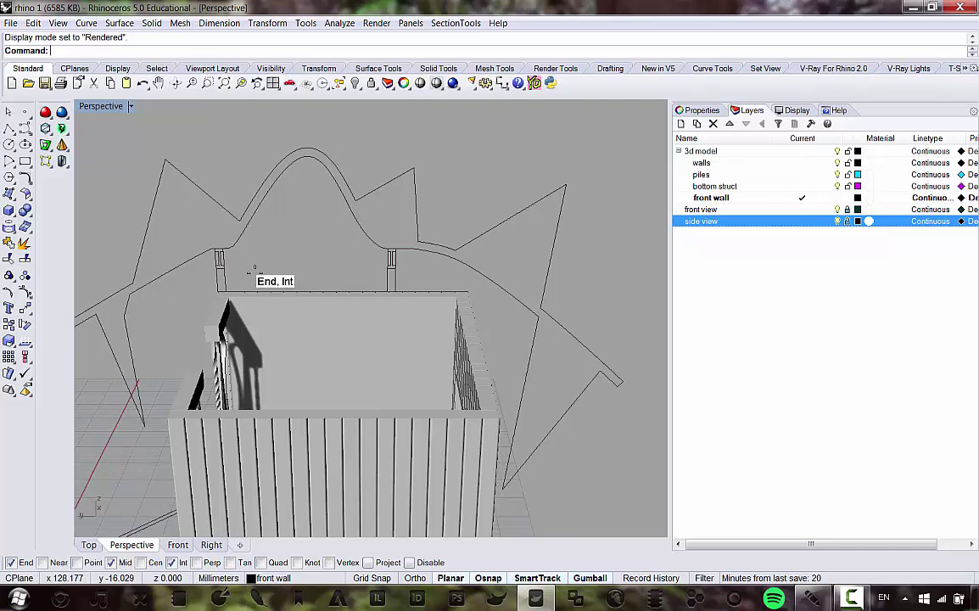
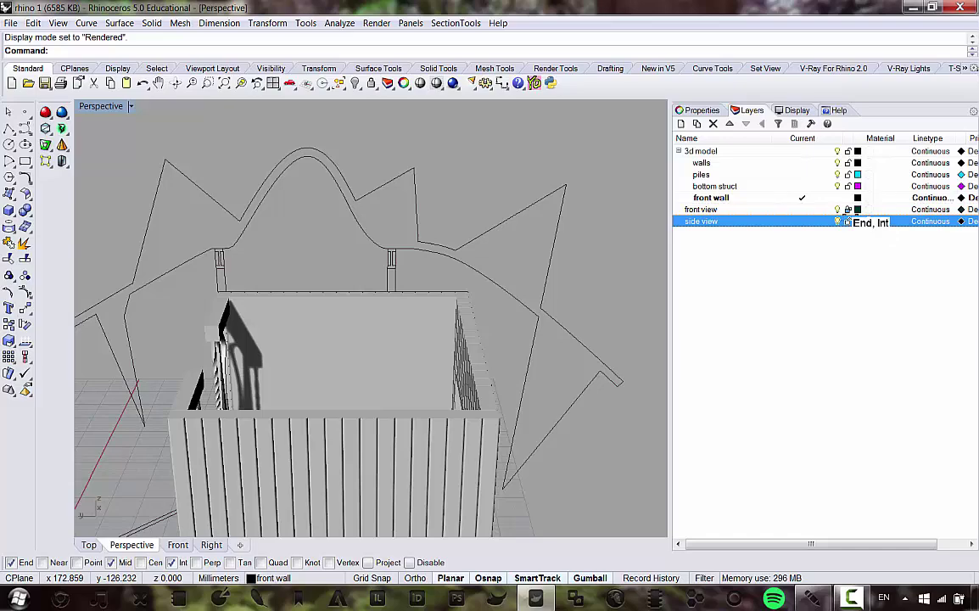
Step: Unlock the front view and side view layers and ungroup the side view drawing into individually selectable curves
left_click(869, 208)
left_click(395, 277)
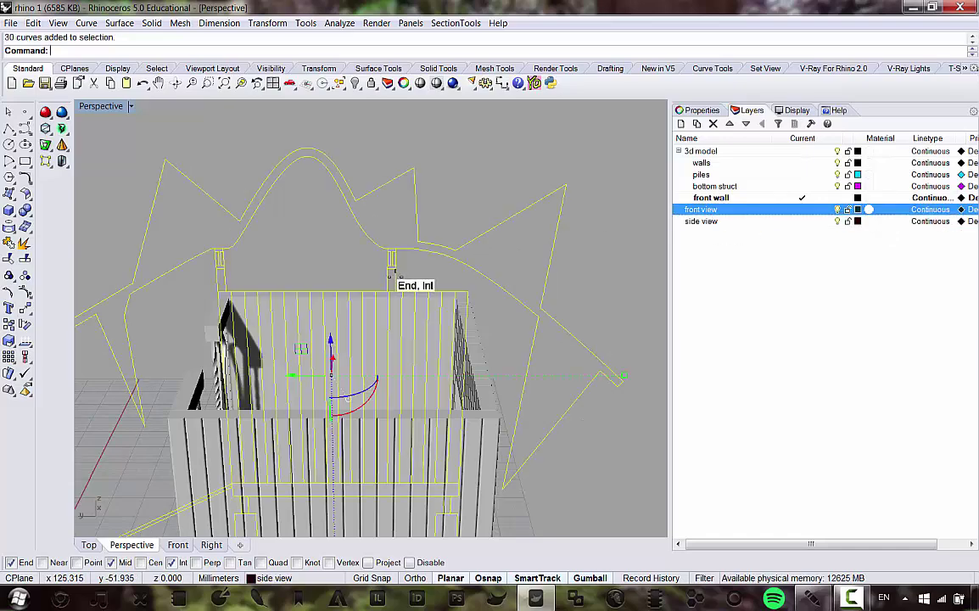
scroll(394, 277, "down", 5)
right_click_drag(369, 280, 375, 306)
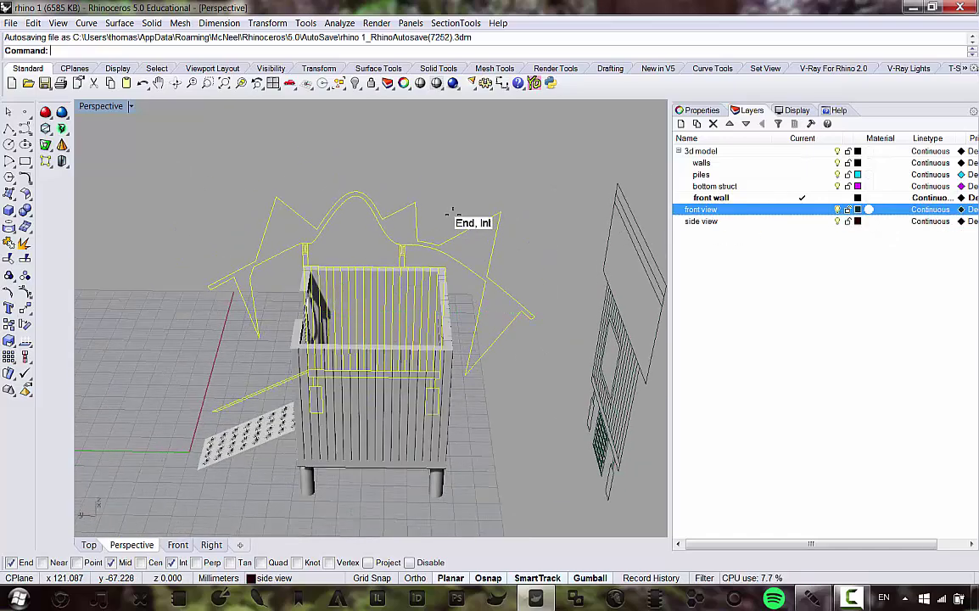
left_click(389, 142)
Step: Select the two I-shaped beam profile curves below the roof profile in the side view drawing
scroll(311, 265, "up", 6)
scroll(312, 268, "up", 5)
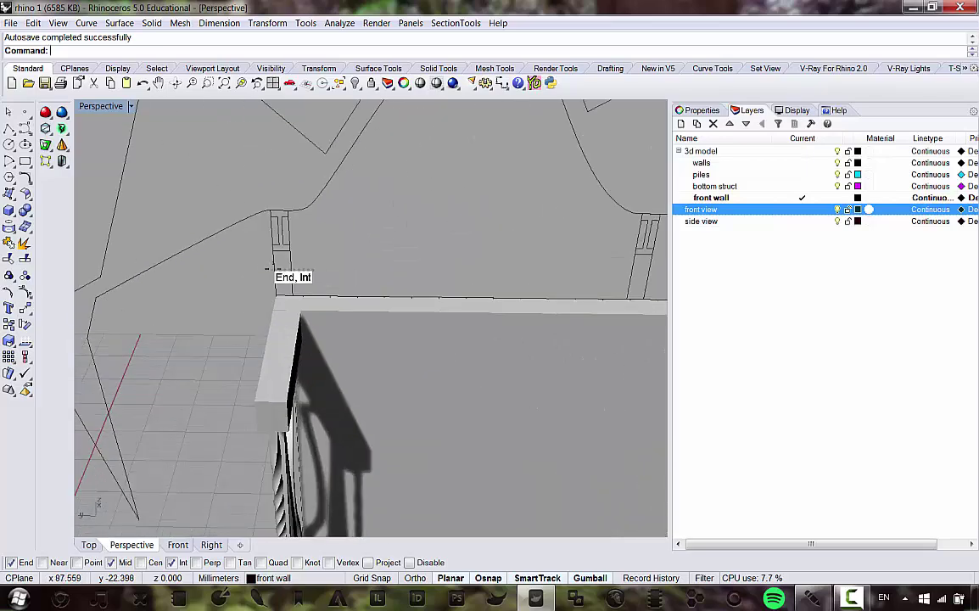
left_click(272, 268)
scroll(301, 256, "down", 5)
scroll(360, 264, "up", 6)
scroll(520, 286, "up", 4)
scroll(496, 289, "down", 2)
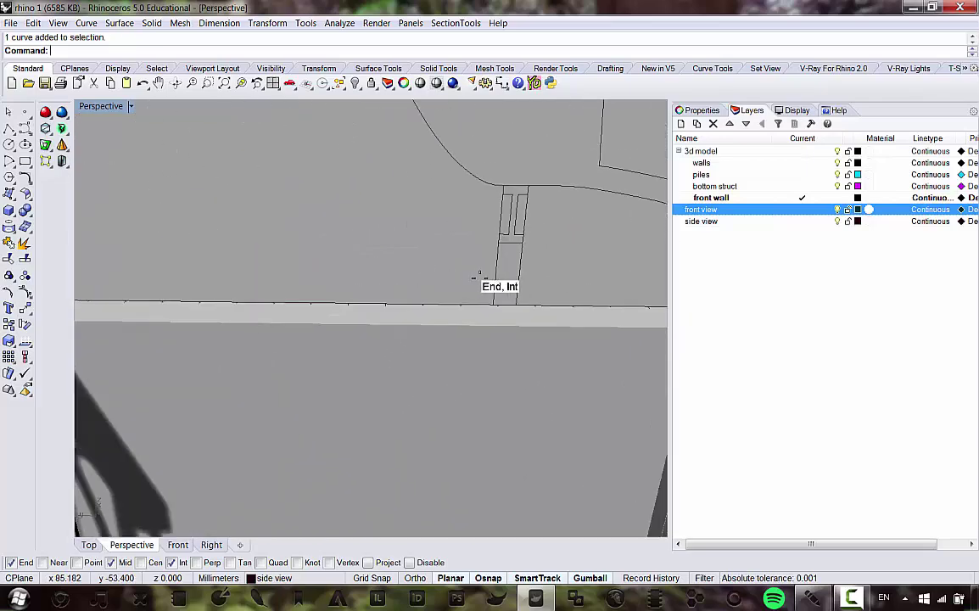
scroll(498, 269, "up", 4)
scroll(455, 236, "down", 5)
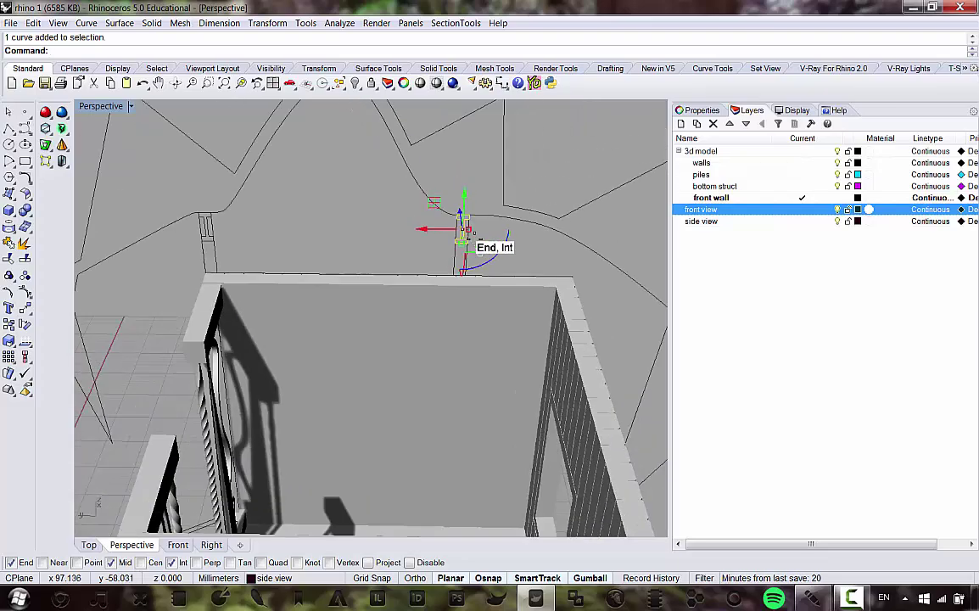
scroll(312, 237, "up", 6)
scroll(310, 230, "down", 8)
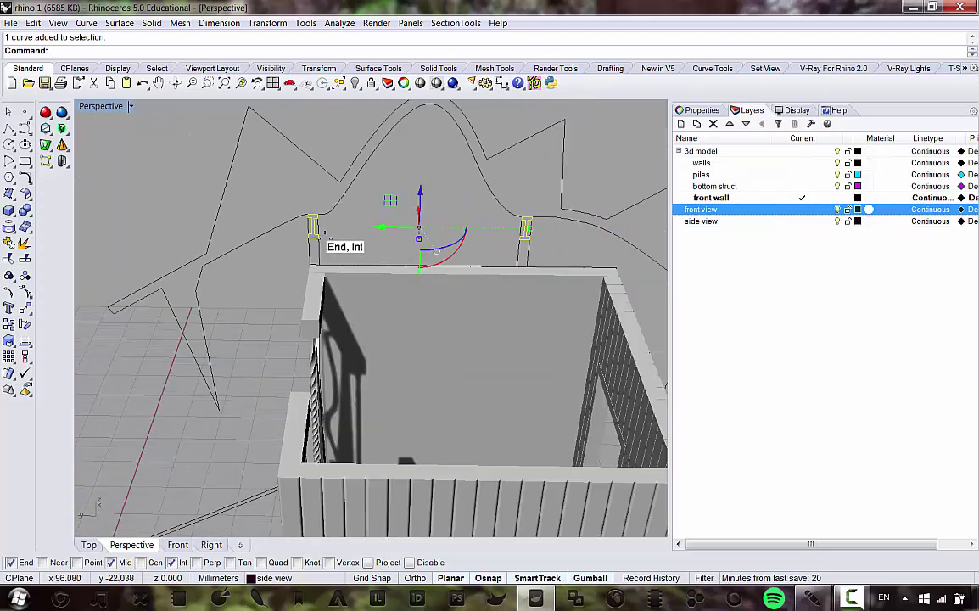
scroll(382, 293, "up", 6)
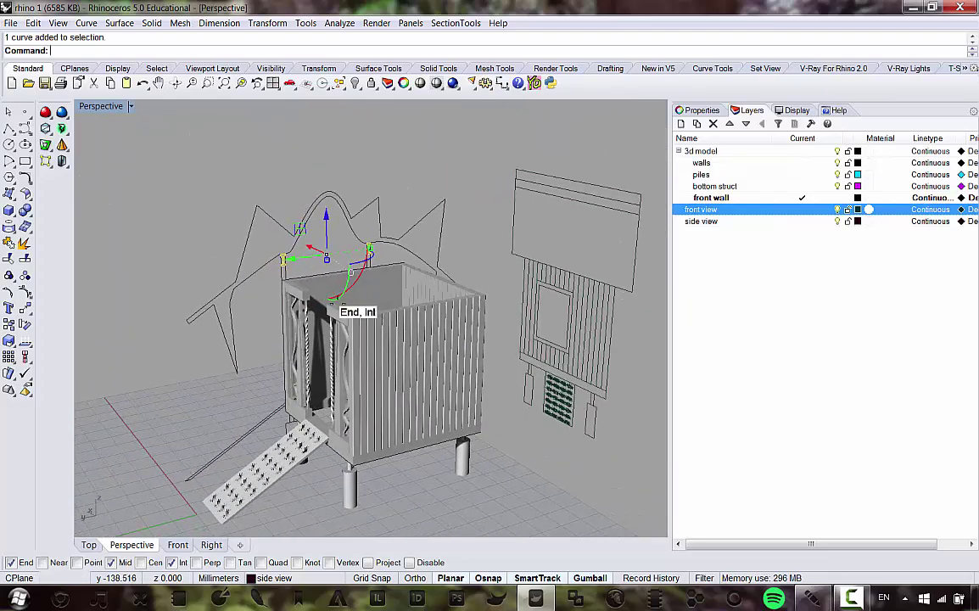
Step: Try to extrude both I-beam profiles as solids about 36.16 mm across the building, beyond its opposite wall
left_click(151, 23)
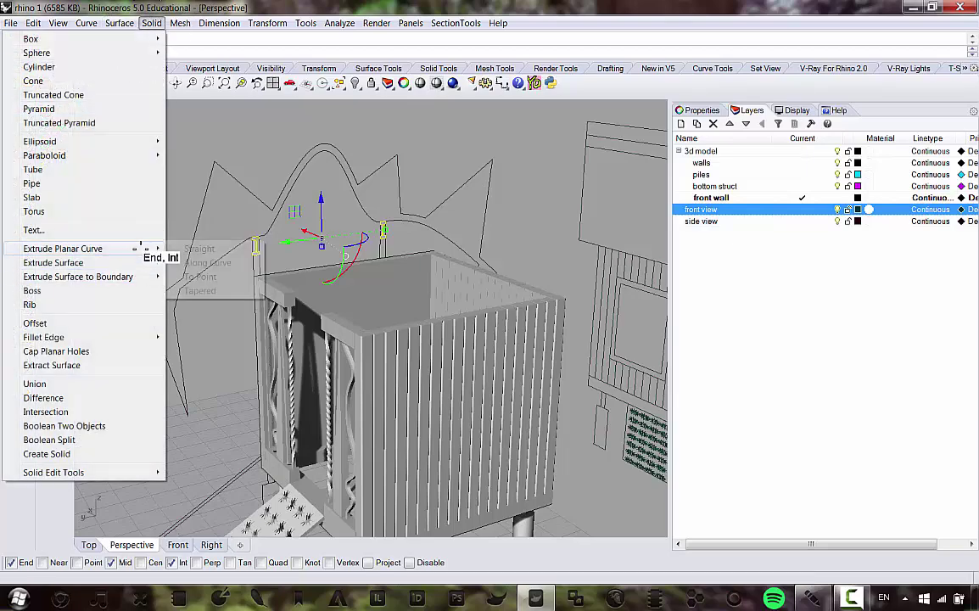
mouse_move(149, 248)
left_click(199, 247)
scroll(357, 283, "down", 5)
right_click_drag(353, 282, 454, 276)
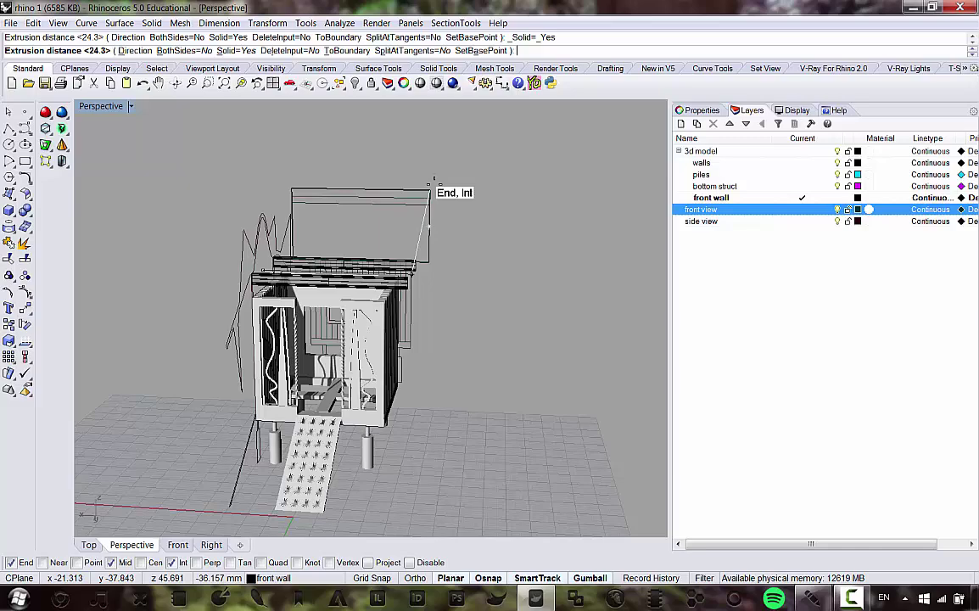
scroll(431, 182, "up", 2)
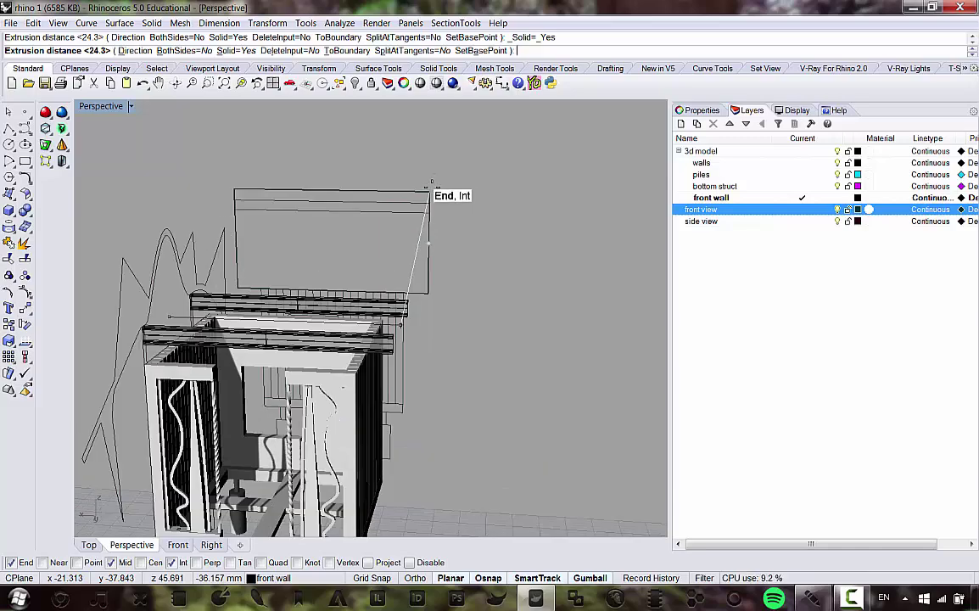
left_click(432, 185)
right_click_drag(382, 369, 420, 327)
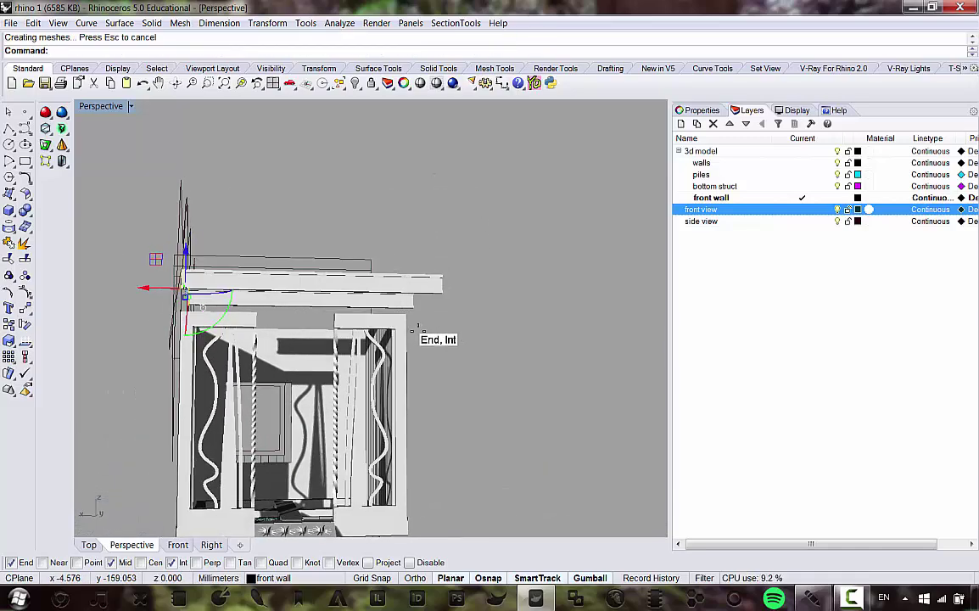
key("ctrl+z")
Step: Extrude both I-beam profiles as solids 31 mm, ending at the opposite wall's outer face
right_click(399, 323)
scroll(403, 339, "up", 4)
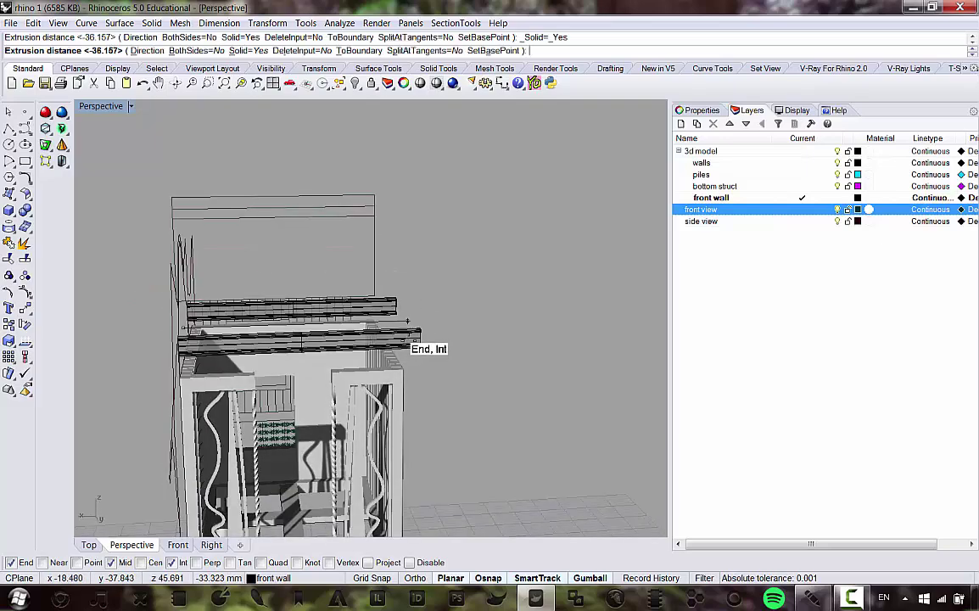
right_click_drag(408, 375, 402, 379)
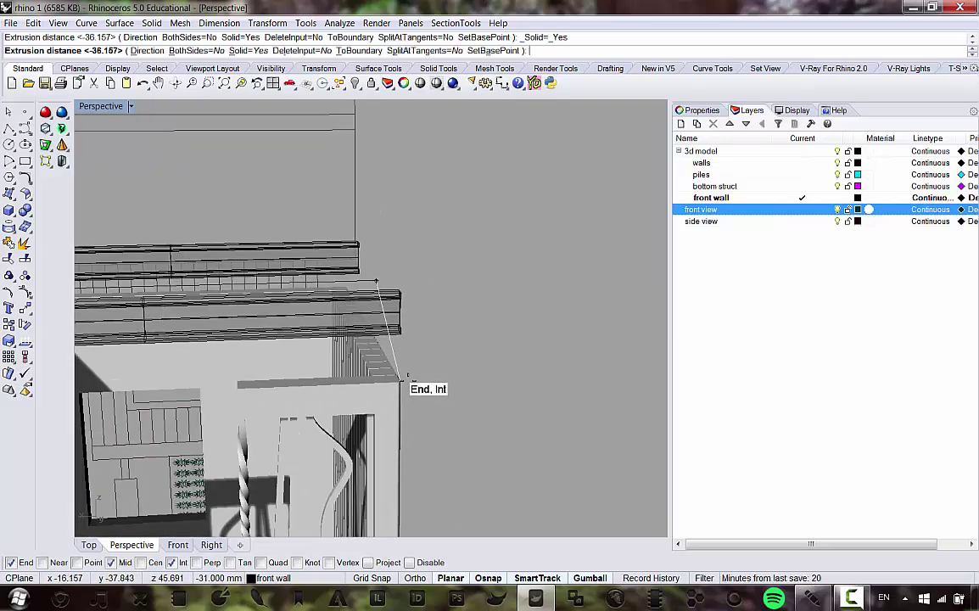
scroll(397, 353, "up", 7)
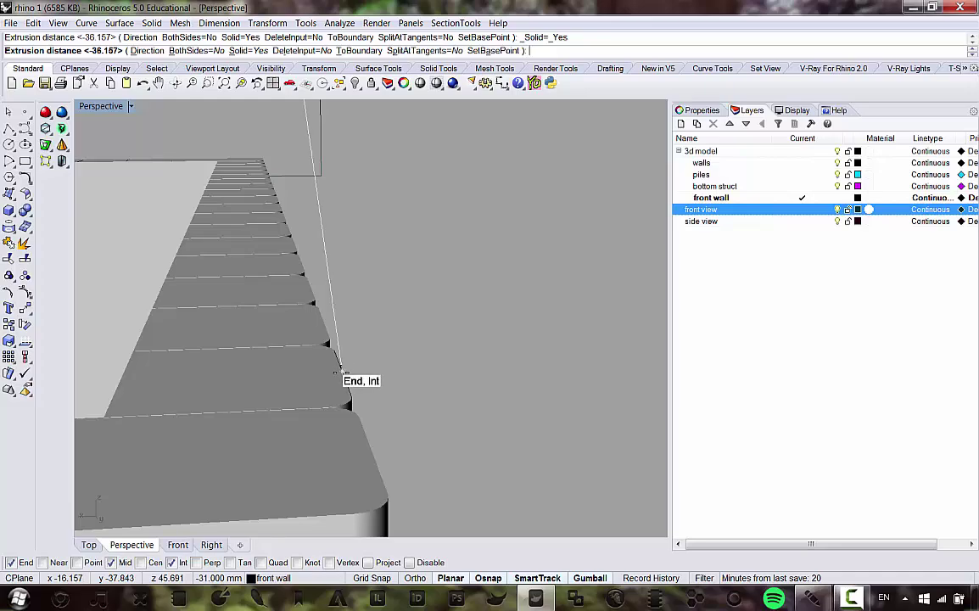
right_click(340, 374)
scroll(432, 368, "down", 10)
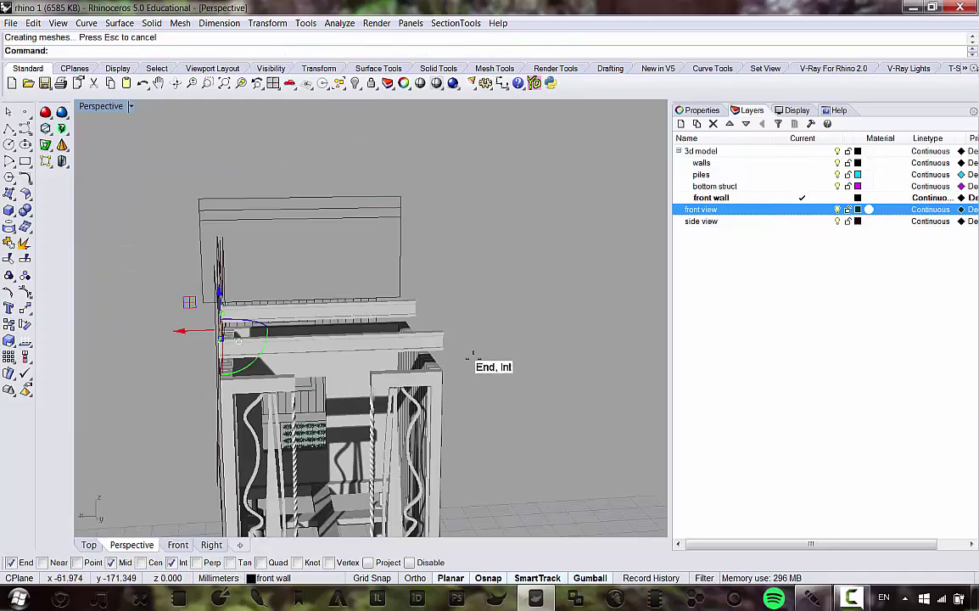
Step: Select the two rectangular post outlines between the wall top and the roof profile at the beam ends
right_click_drag(379, 322, 462, 297)
scroll(462, 297, "up", 10)
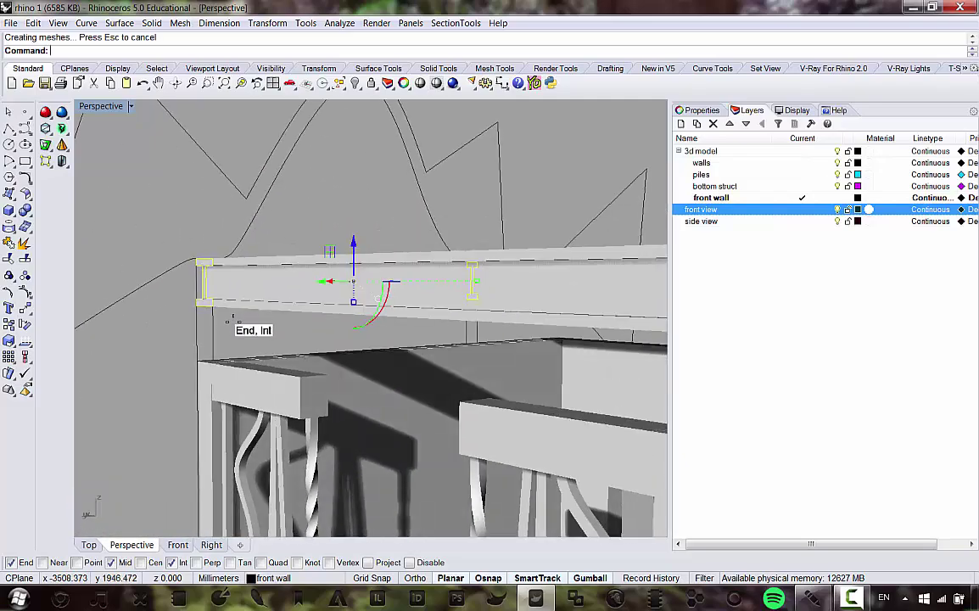
scroll(208, 326, "down", 8)
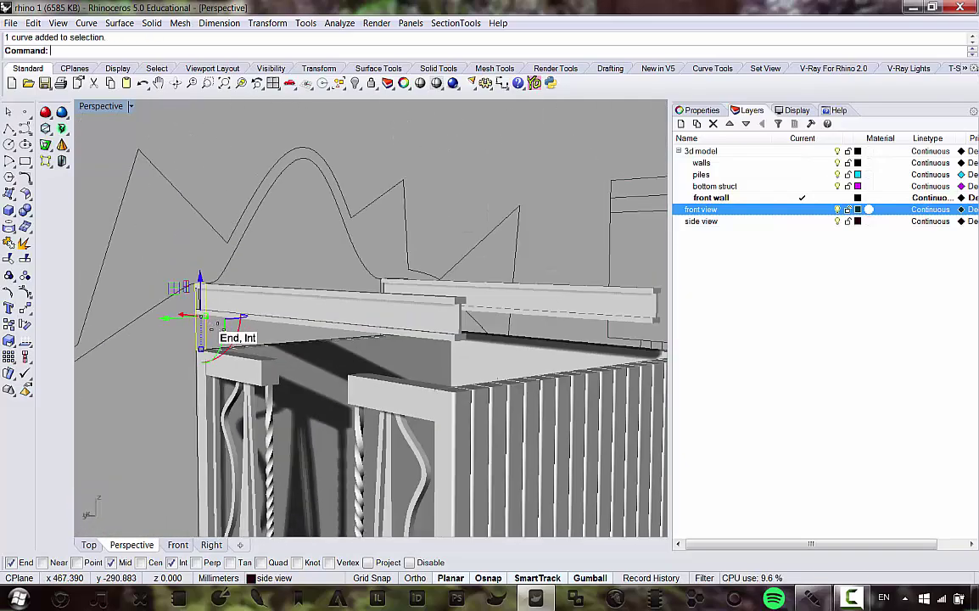
right_click_drag(218, 329, 184, 288)
scroll(293, 304, "up", 6)
scroll(133, 264, "up", 2)
scroll(145, 248, "down", 5)
scroll(134, 274, "up", 3)
scroll(135, 274, "down", 3)
scroll(166, 278, "up", 7)
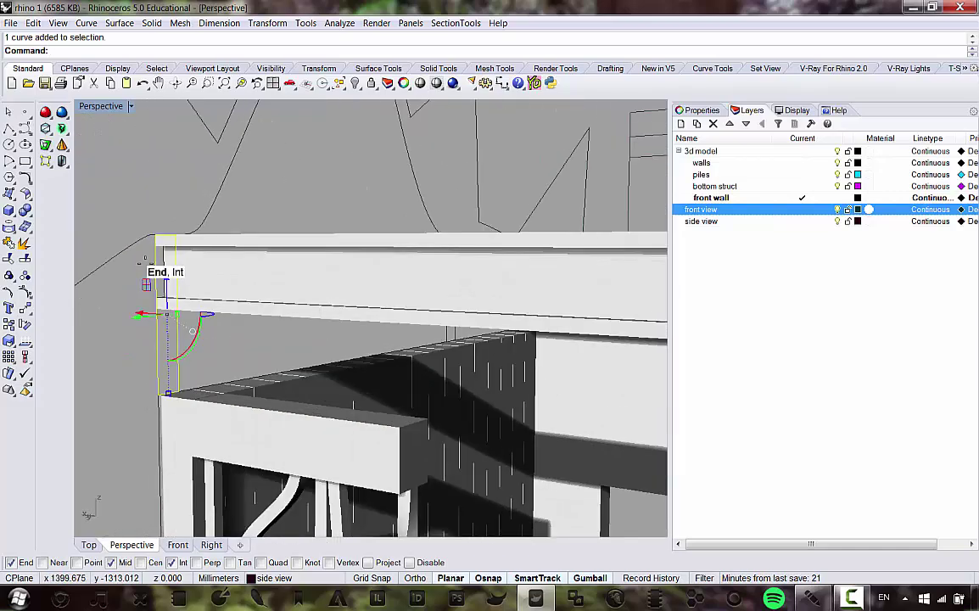
scroll(159, 206, "down", 7)
right_click_drag(162, 207, 140, 253)
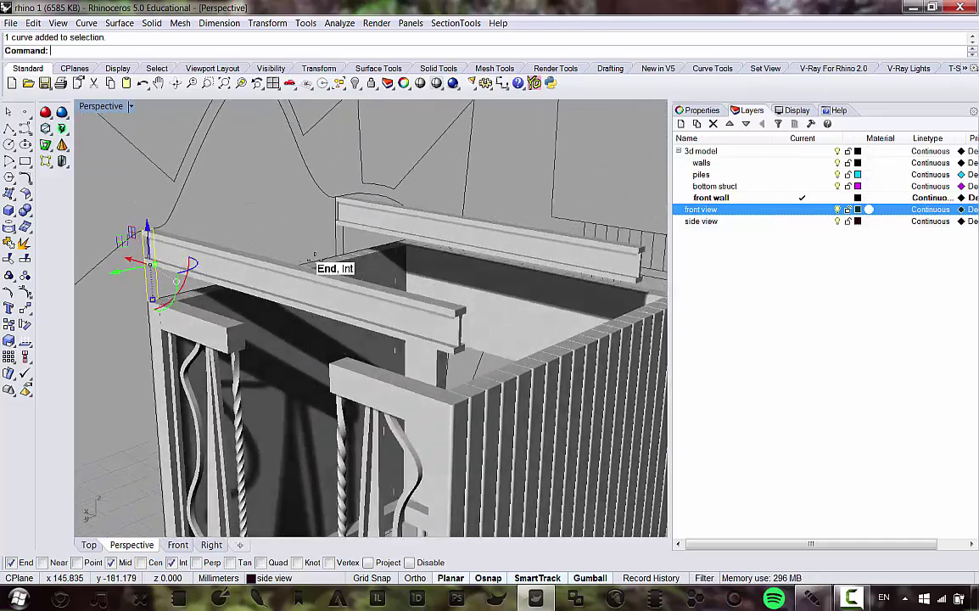
scroll(323, 254, "up", 4)
right_click_drag(326, 223, 315, 301)
scroll(343, 234, "down", 4)
scroll(302, 251, "up", 6)
scroll(358, 186, "up", 6)
scroll(315, 301, "down", 5)
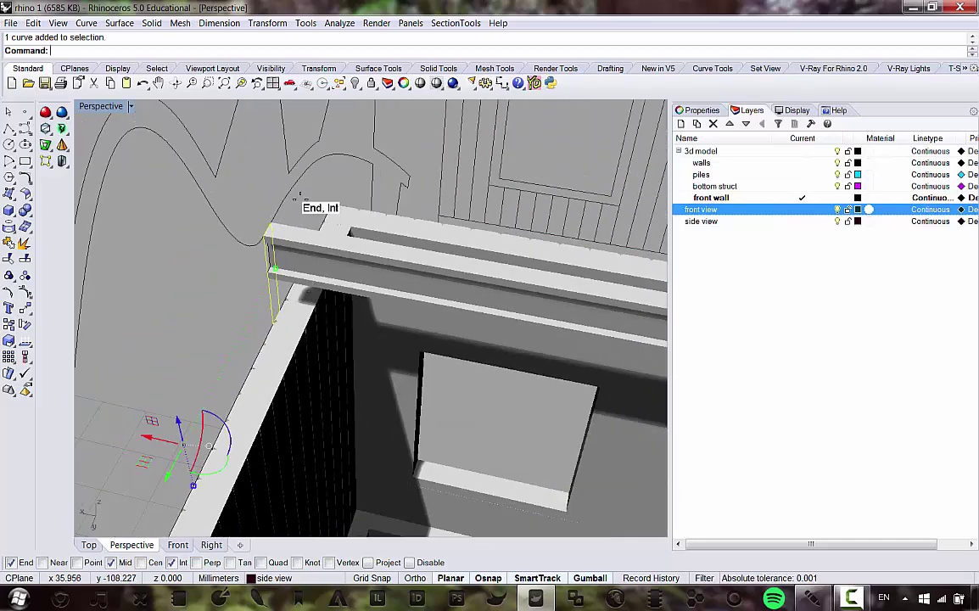
Step: Extrude both post outlines as solids by about the wall's thickness on top of the side wall
left_click(153, 23)
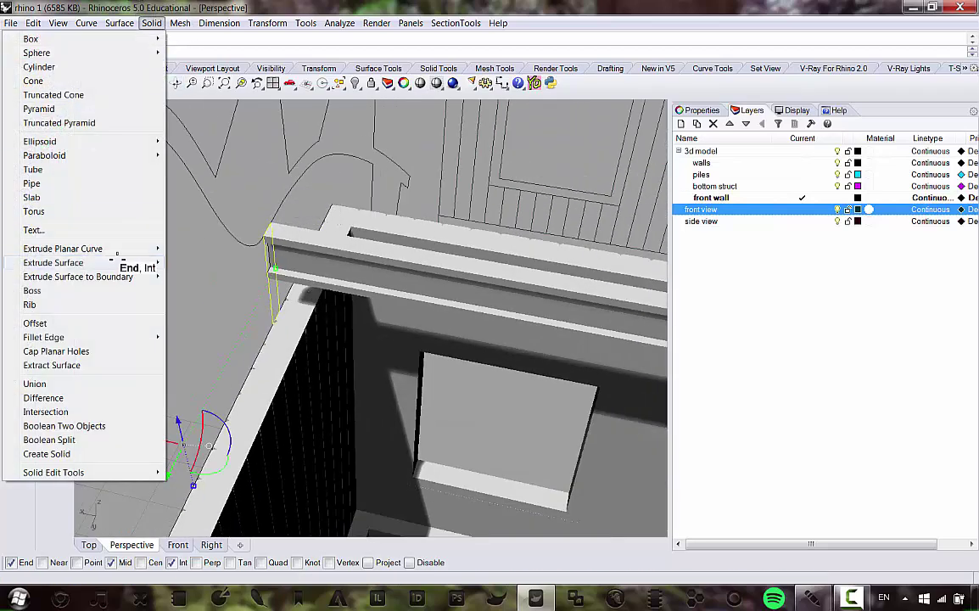
left_click(200, 248)
scroll(313, 329, "up", 3)
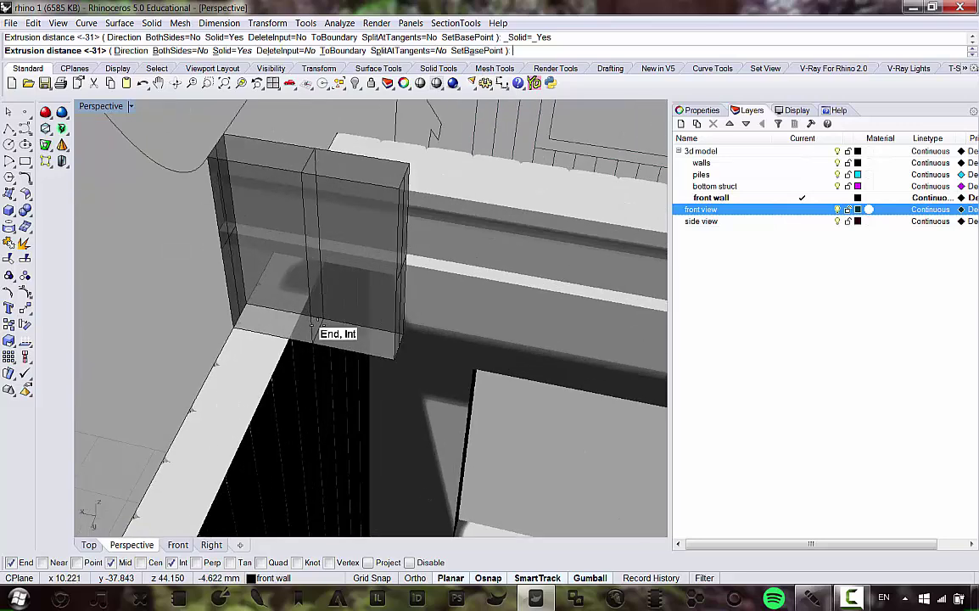
scroll(284, 315, "down", 3)
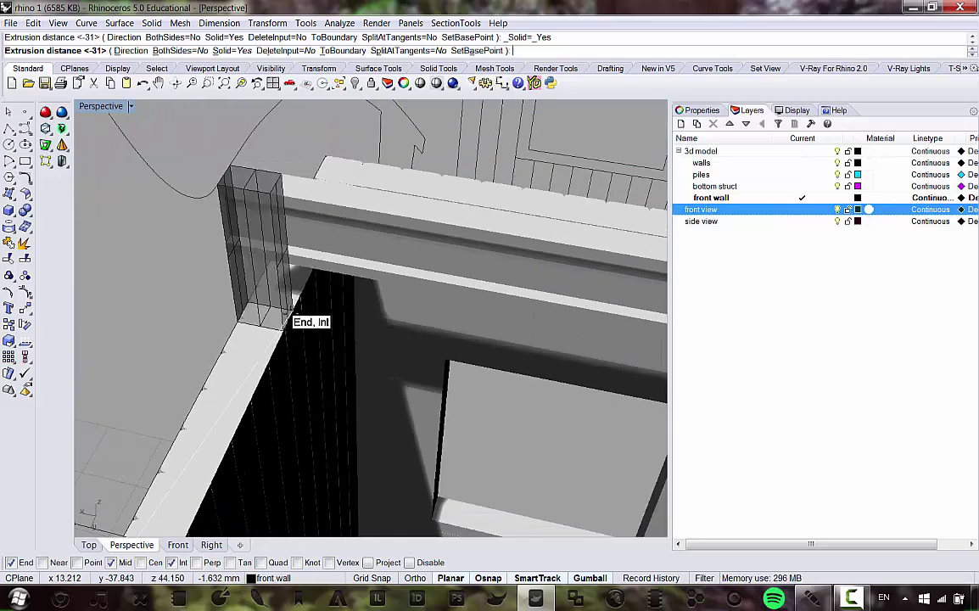
left_click(289, 315)
scroll(301, 320, "down", 8)
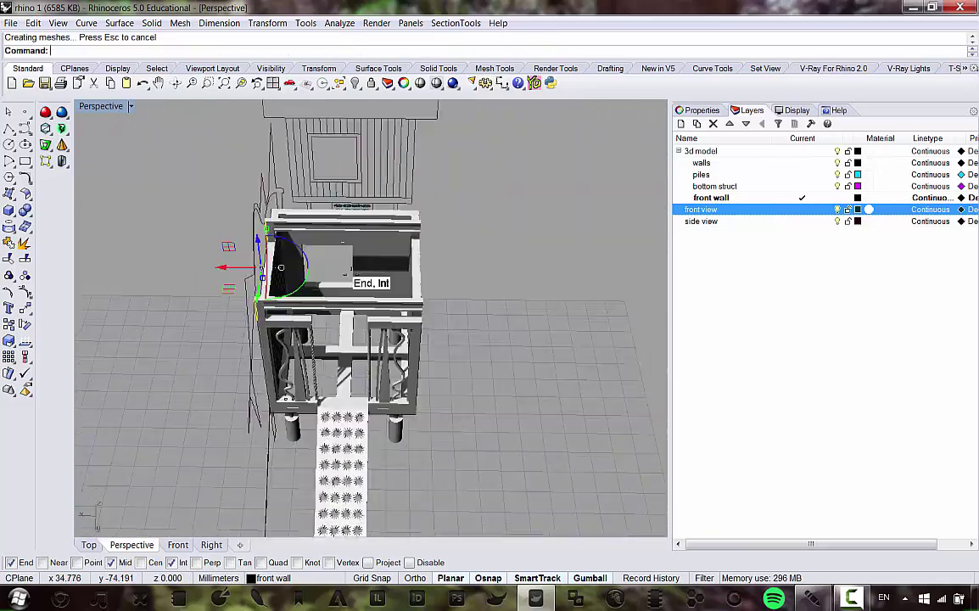
Step: Select the two new posts and examine how they sit against the beam ends
scroll(412, 286, "up", 3)
right_click_drag(412, 286, 240, 277)
key("Escape")
scroll(145, 223, "up", 5)
left_click(204, 314)
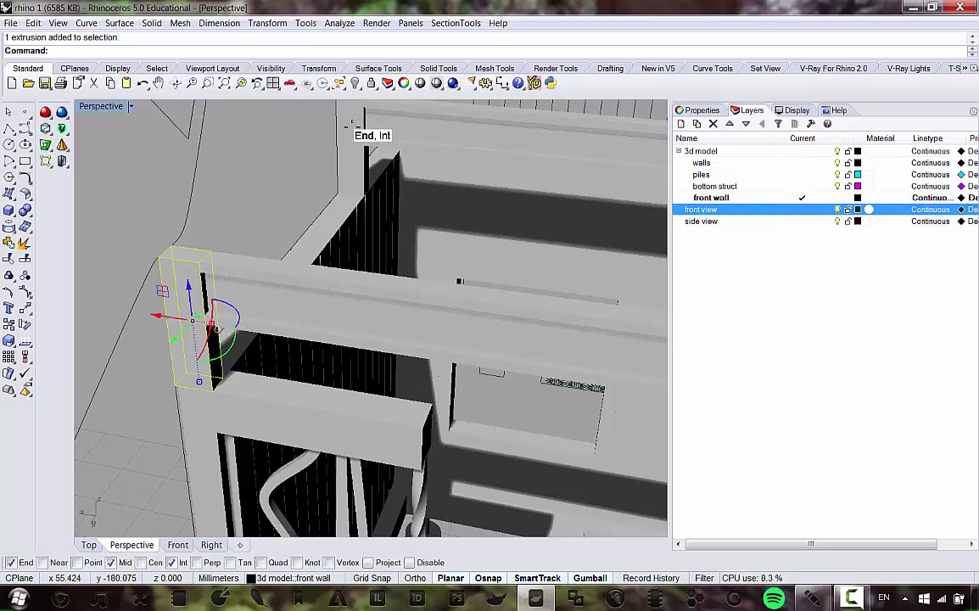
left_click(351, 126, "shift")
scroll(351, 129, "down", 5)
right_click_drag(325, 389, 310, 293)
scroll(263, 295, "up", 6)
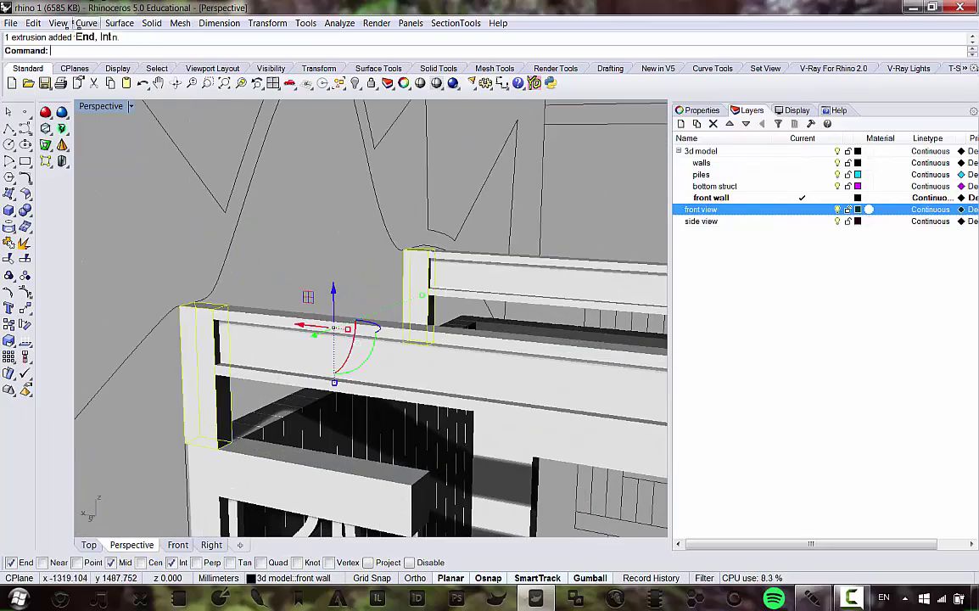
Step: Set the Perspective view to Shaded display mode and clear the selection
left_click(58, 22)
left_click(41, 290)
mouse_move(343, 302)
right_mouse_down()
mouse_move(299, 255)
mouse_move(220, 297)
mouse_move(238, 231)
right_mouse_up()
left_click(170, 377)
right_click_drag(172, 375, 371, 320)
key("Escape")
Step: Select one of the new posts and examine where the posts and I-beams overlap
scroll(370, 321, "up", 5)
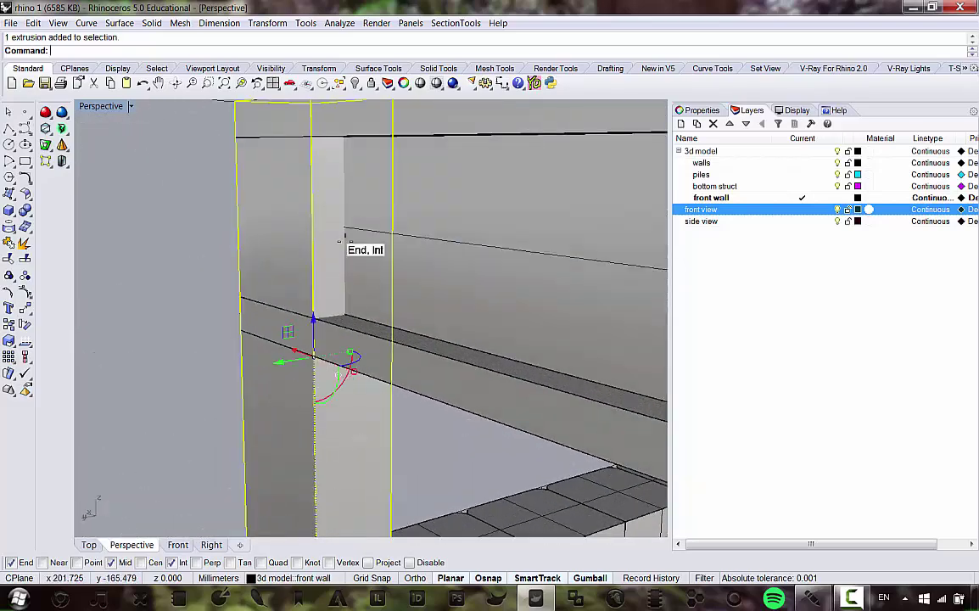
scroll(366, 234, "down", 3)
scroll(323, 228, "up", 4)
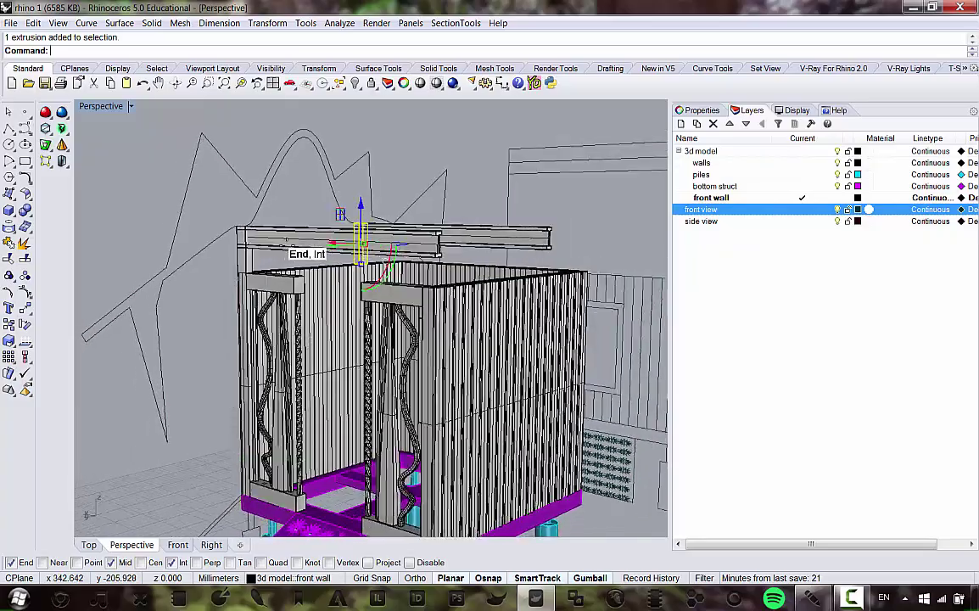
scroll(255, 277, "up", 2)
right_click_drag(378, 285, 398, 274)
scroll(398, 273, "down", 5)
scroll(463, 262, "up", 8)
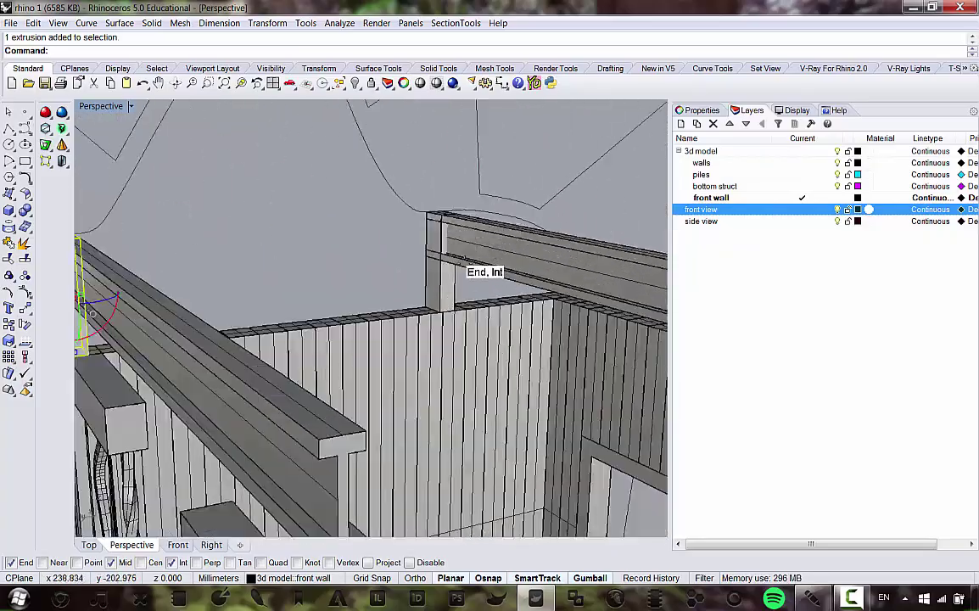
Step: Subtract the overlapping I-beam from the selected corner post with Boolean Difference and DeleteInput set to No
scroll(438, 275, "down", 9)
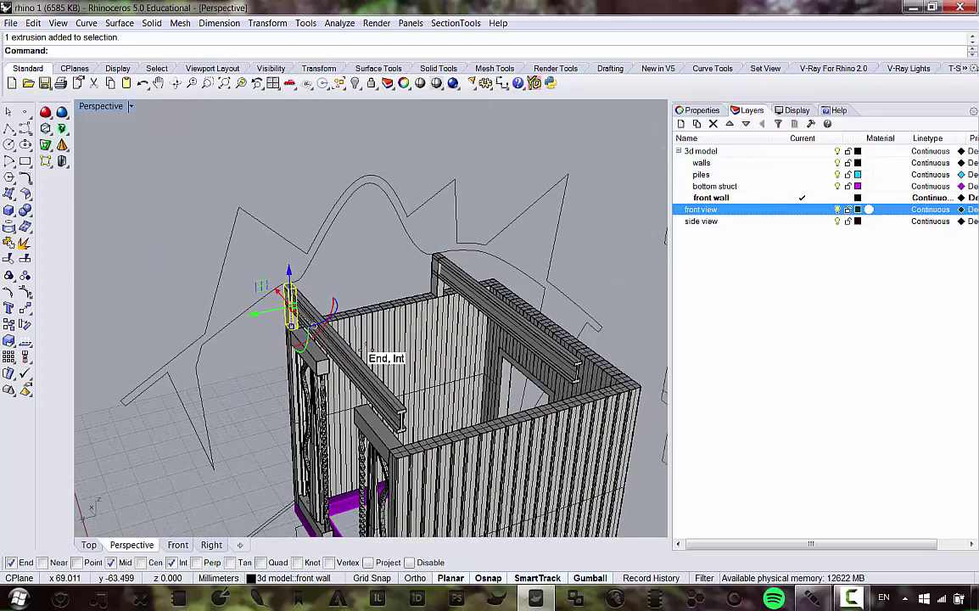
scroll(369, 341, "up", 3)
right_click_drag(291, 337, 332, 309)
scroll(236, 212, "up", 4)
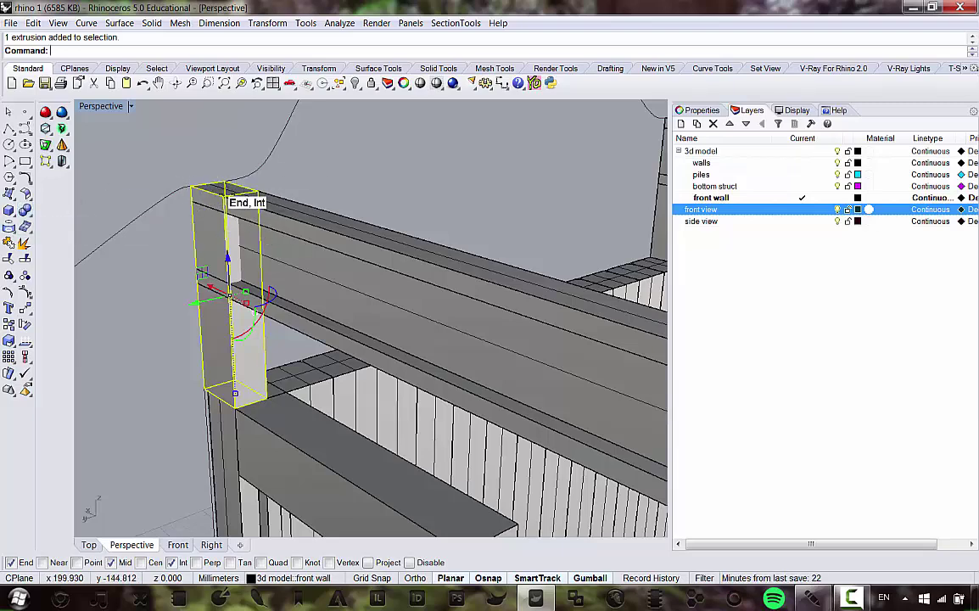
left_click(23, 210)
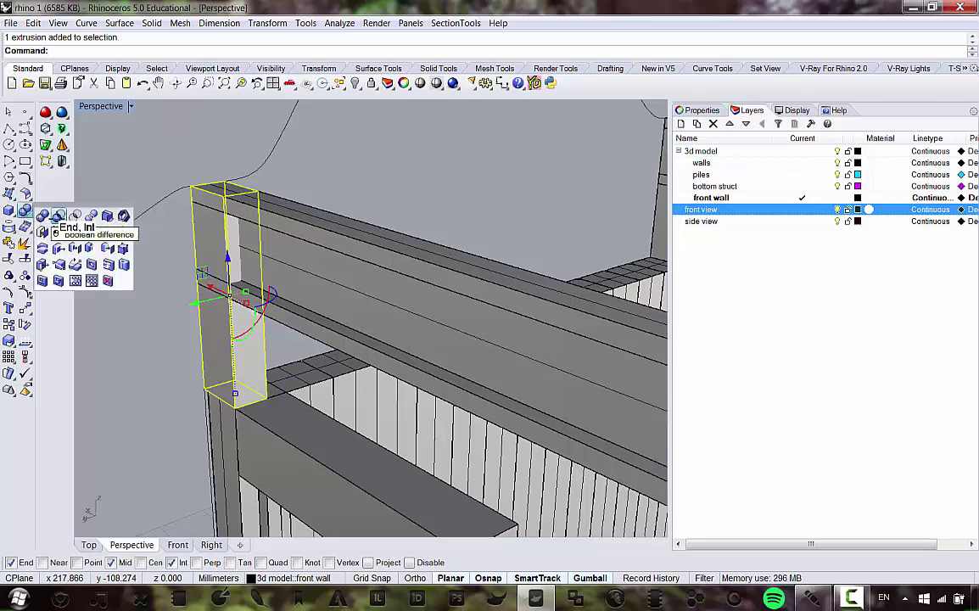
left_click(58, 216)
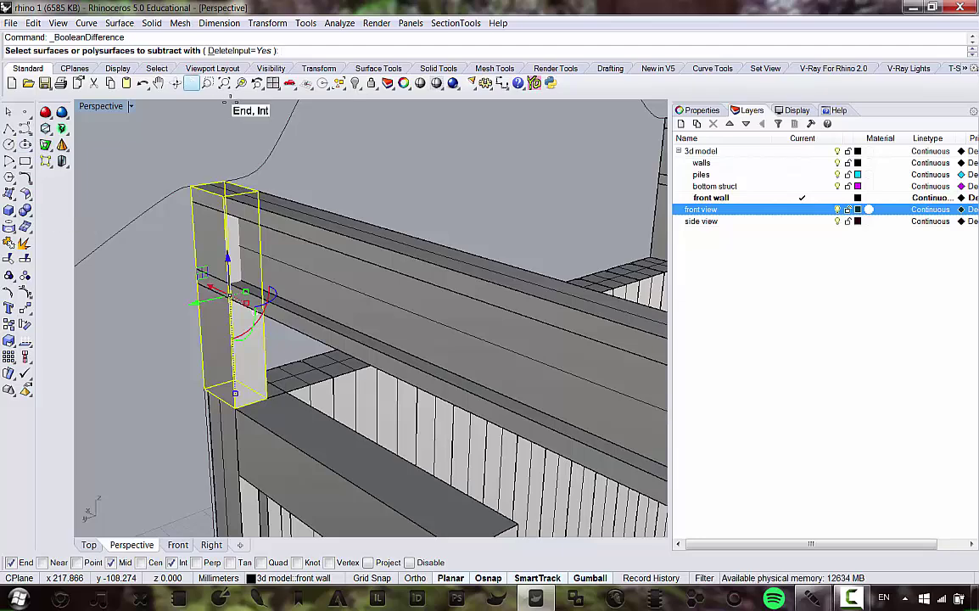
left_click(307, 222)
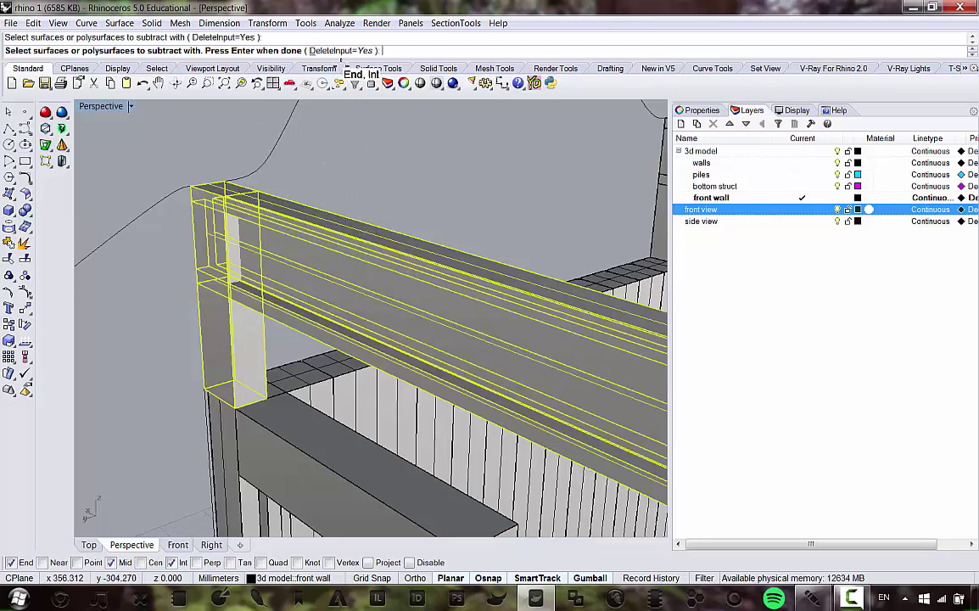
left_click(357, 48)
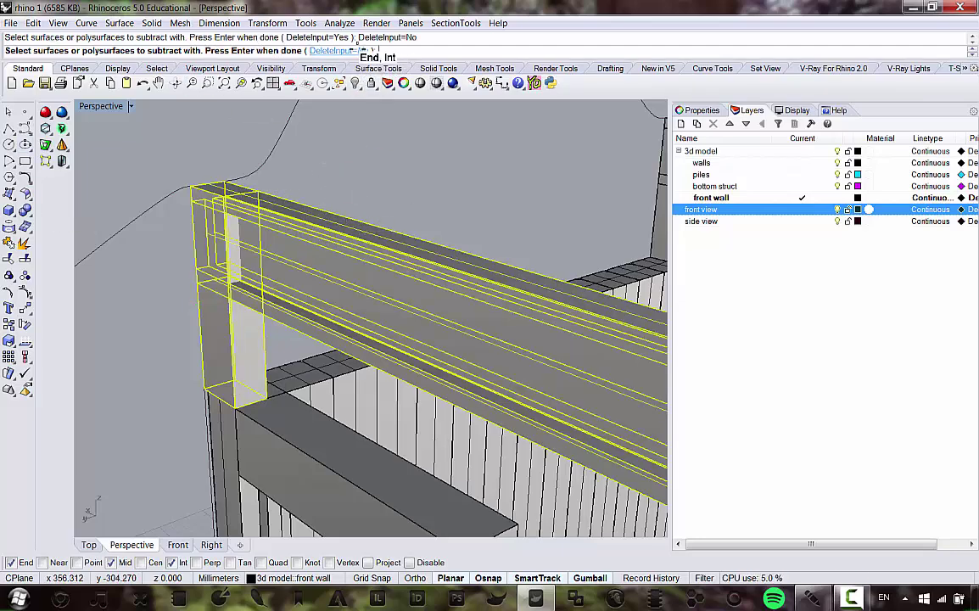
key("Return")
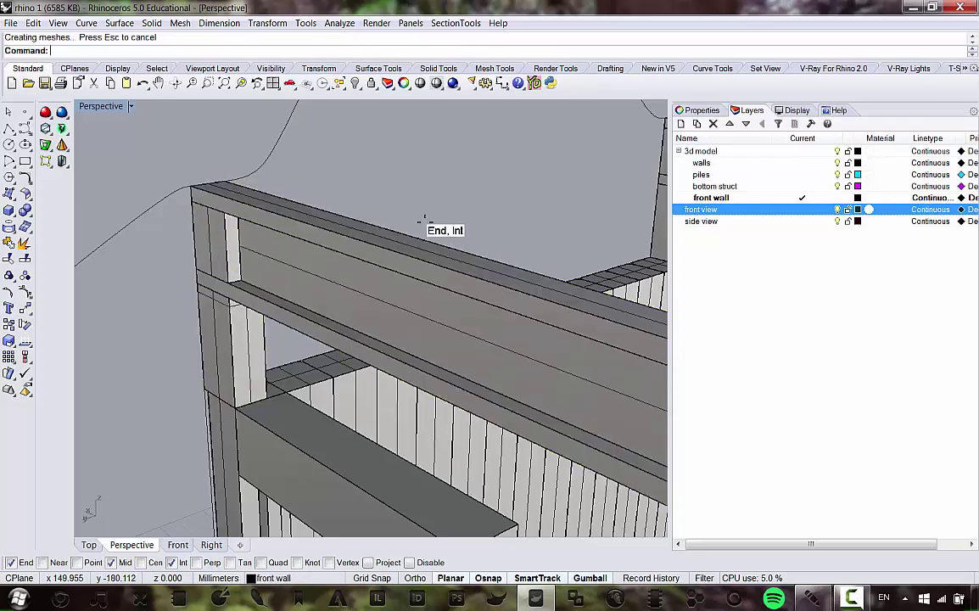
right_click_drag(423, 221, 425, 344)
left_click(263, 241)
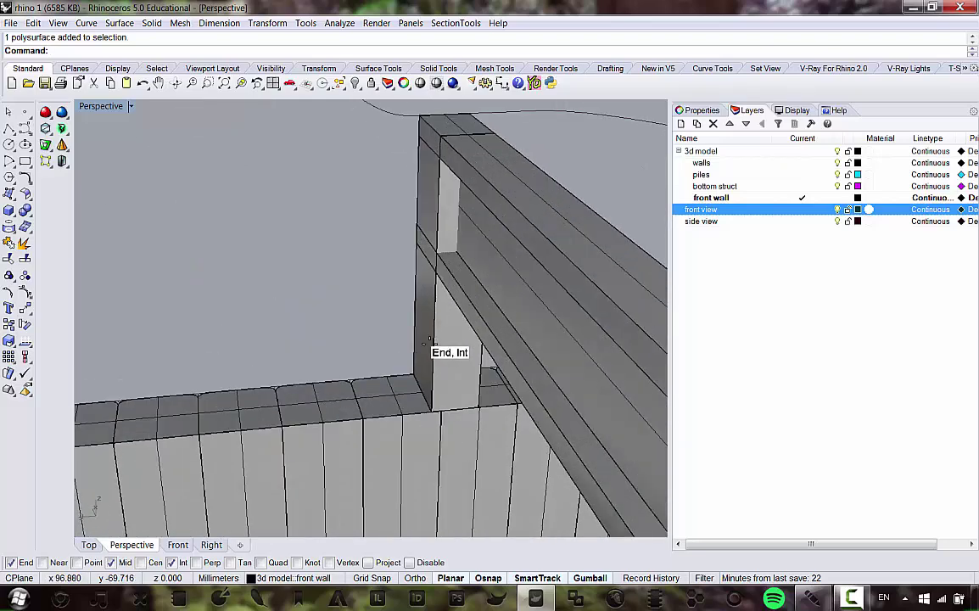
Step: Subtract the other I-beam from its supporting post with Boolean Difference, keeping the beam
left_click(429, 343)
scroll(372, 297, "down", 6)
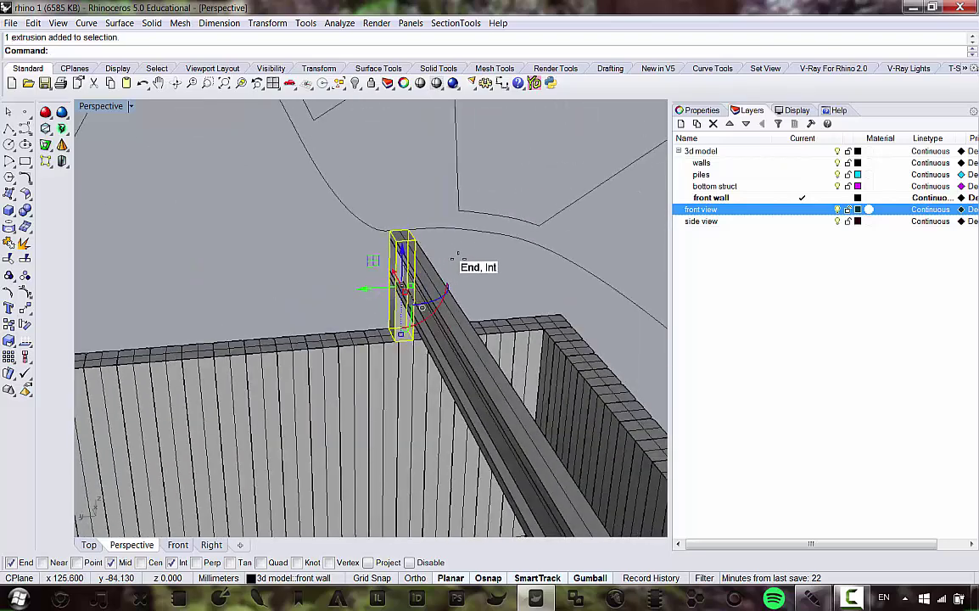
right_click(259, 227)
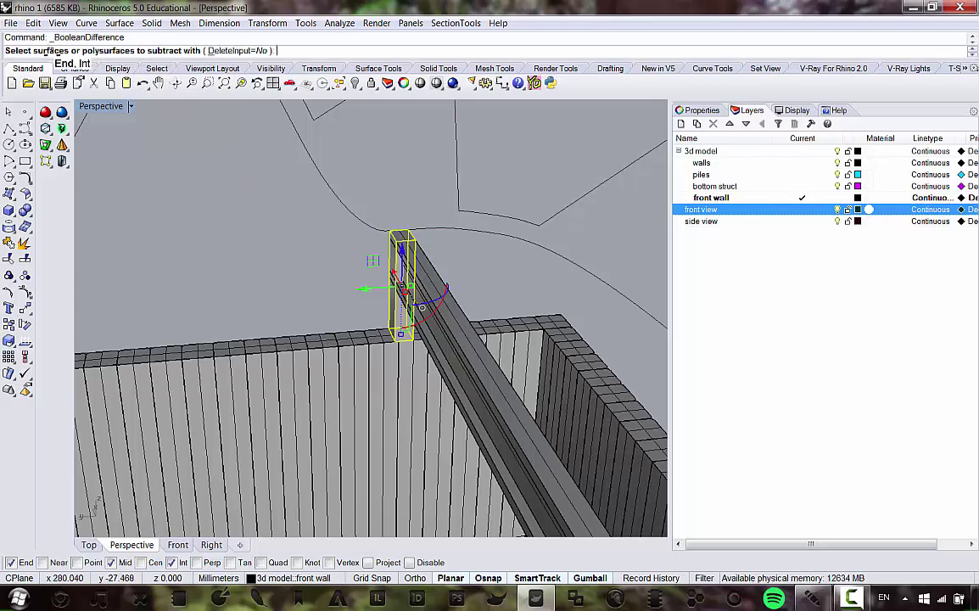
left_click(437, 277)
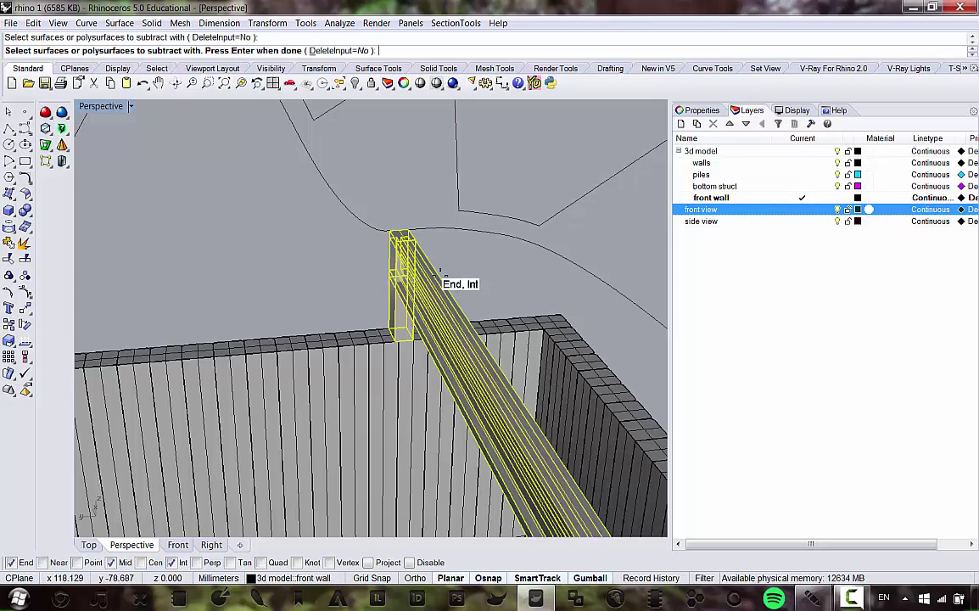
right_click(481, 201)
scroll(370, 194, "down", 8)
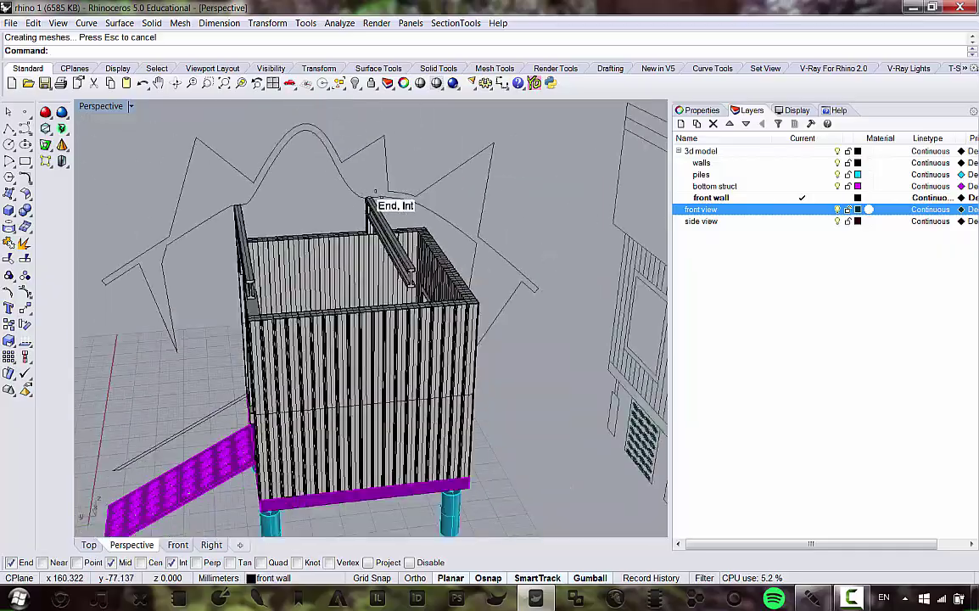
Step: Try selecting the cut pieces of the post above the front wall by area, leaving out the reference curves
right_click_drag(348, 186, 307, 202)
scroll(260, 186, "up", 6)
scroll(254, 184, "down", 2)
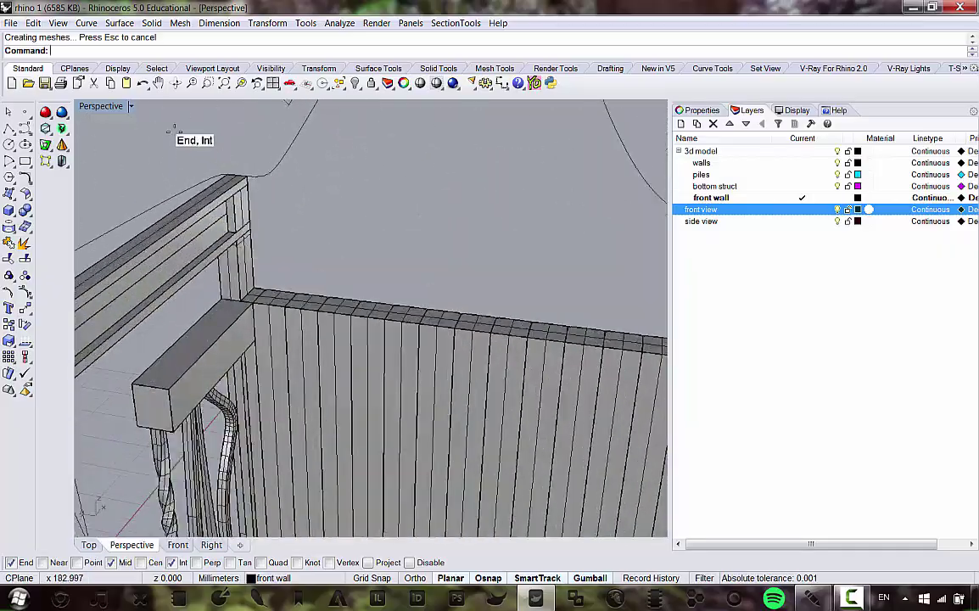
left_click_drag(151, 115, 250, 271)
scroll(333, 227, "down", 5)
scroll(245, 219, "up", 6)
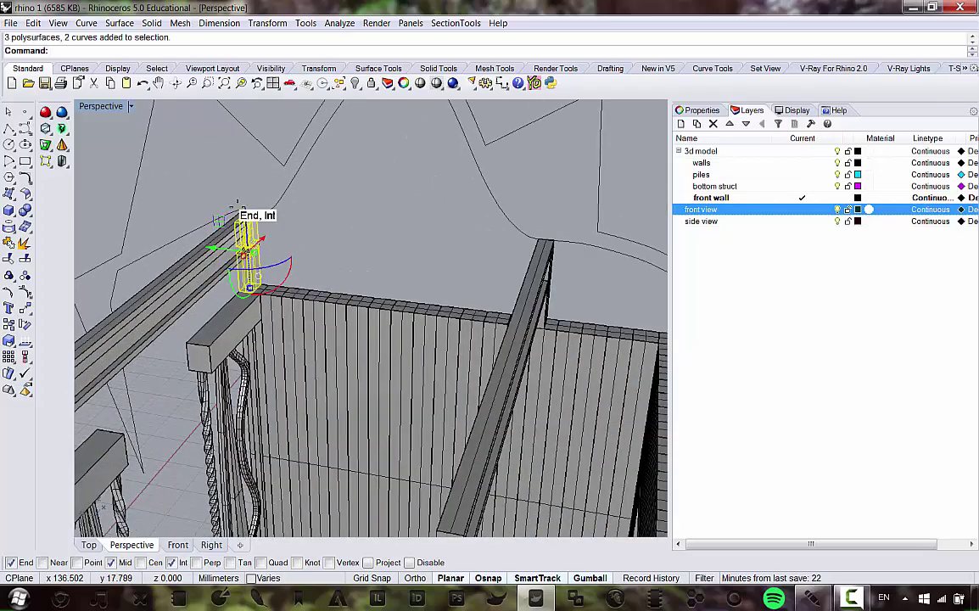
scroll(248, 209, "down", 5)
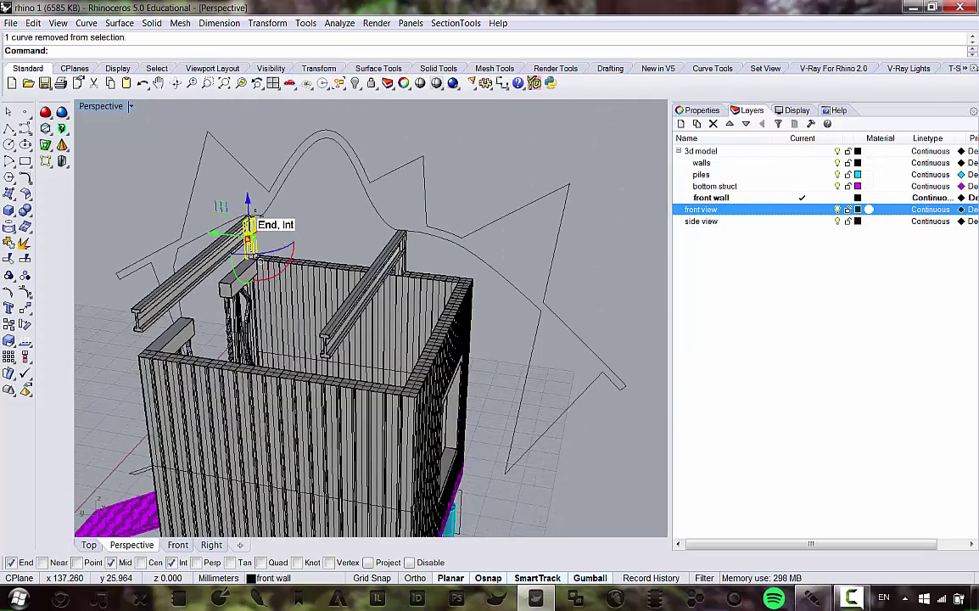
scroll(250, 212, "up", 8)
scroll(322, 207, "down", 5)
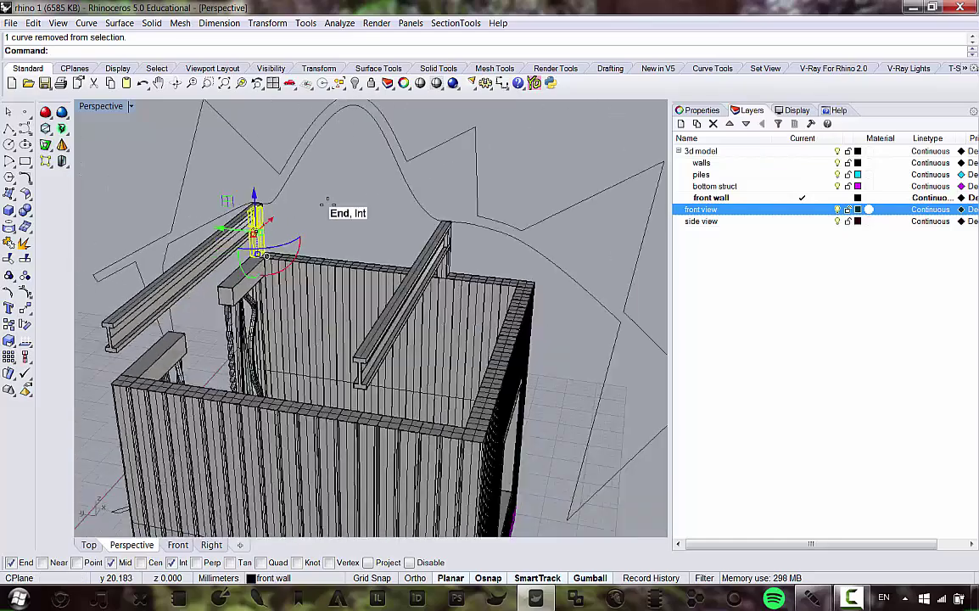
scroll(424, 253, "up", 8)
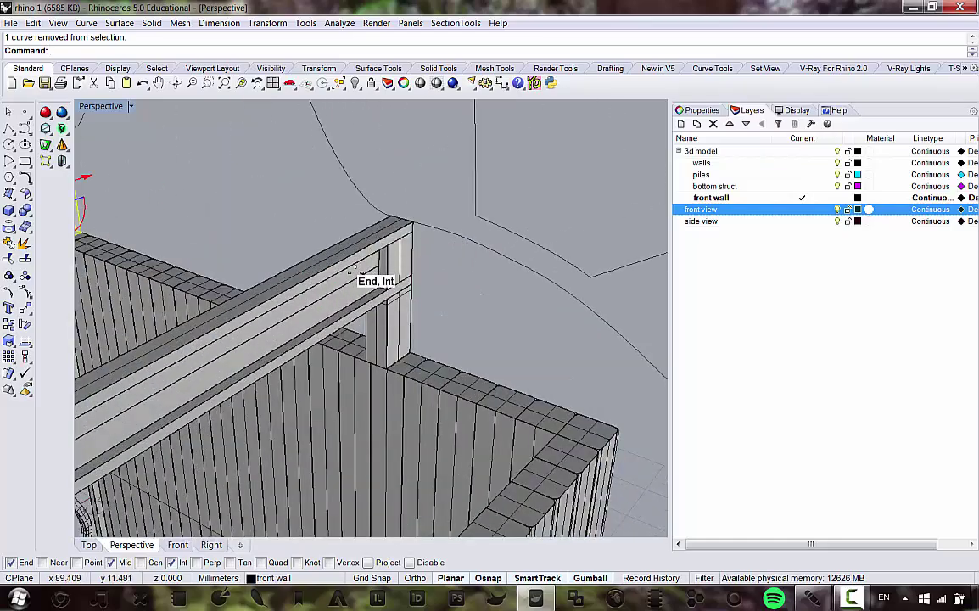
scroll(454, 233, "down", 5)
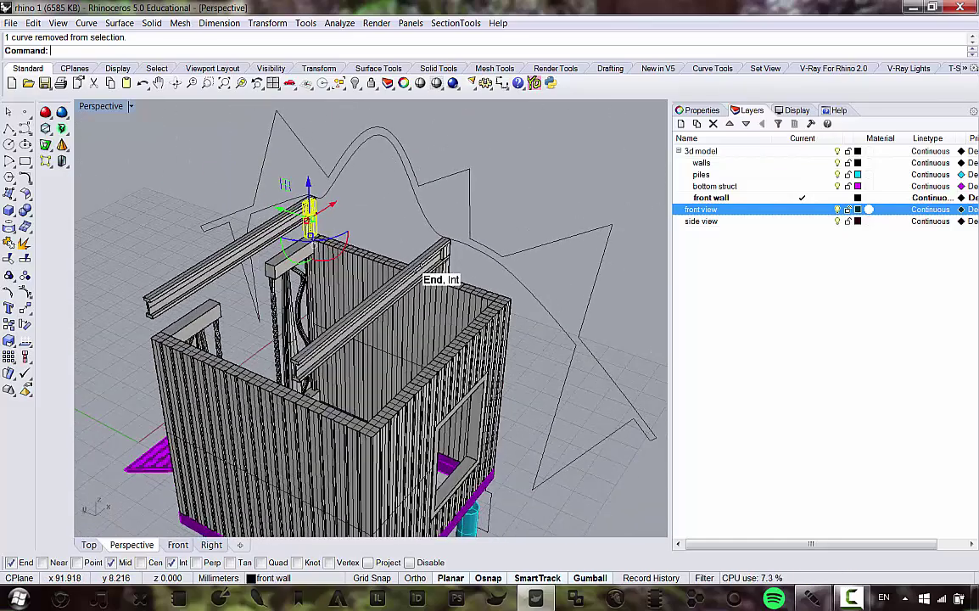
scroll(433, 254, "up", 8)
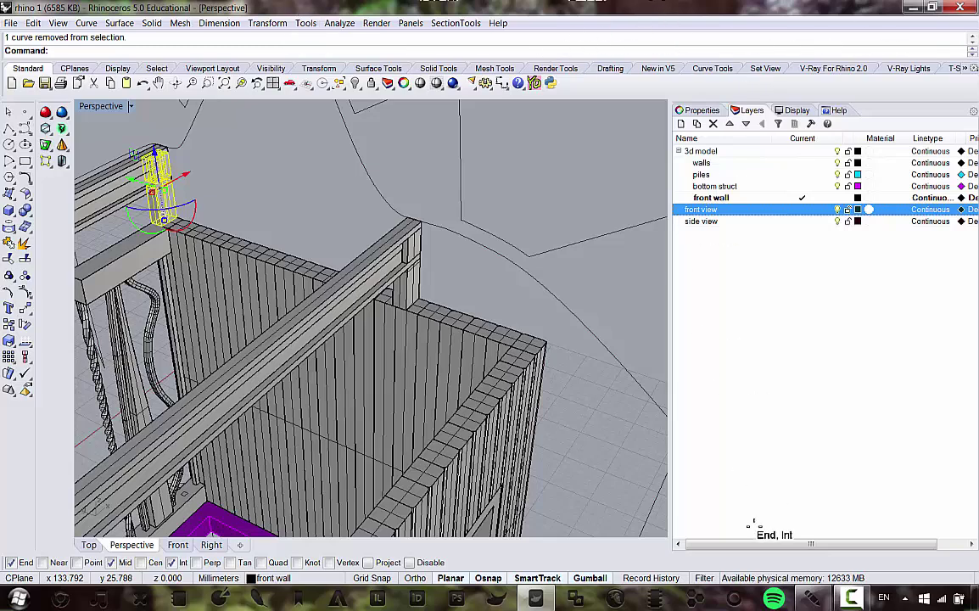
Step: Show the Selection Filter and dock it beneath the command line
left_click(705, 578)
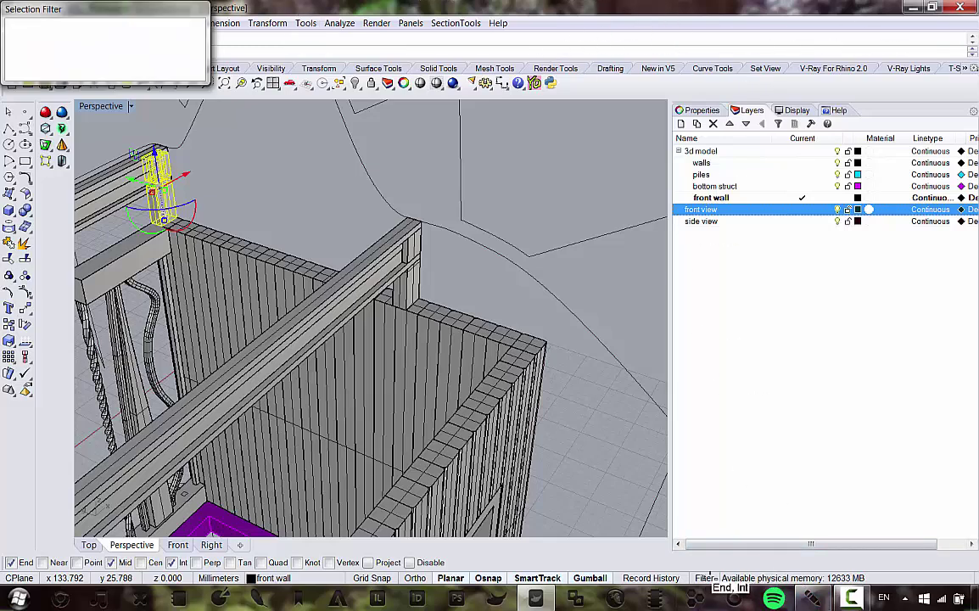
left_click_drag(161, 10, 535, 167)
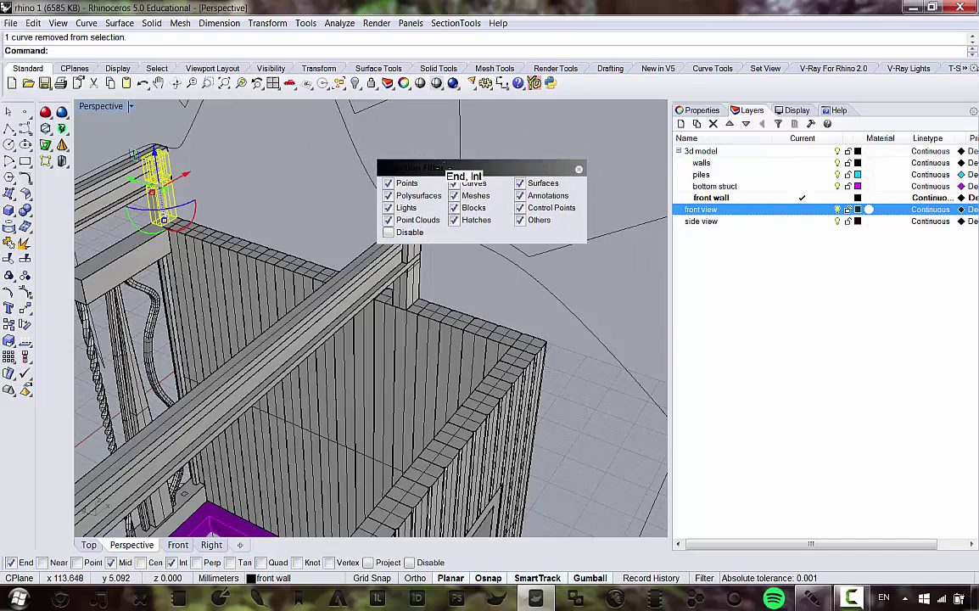
left_click_drag(465, 173, 245, 53)
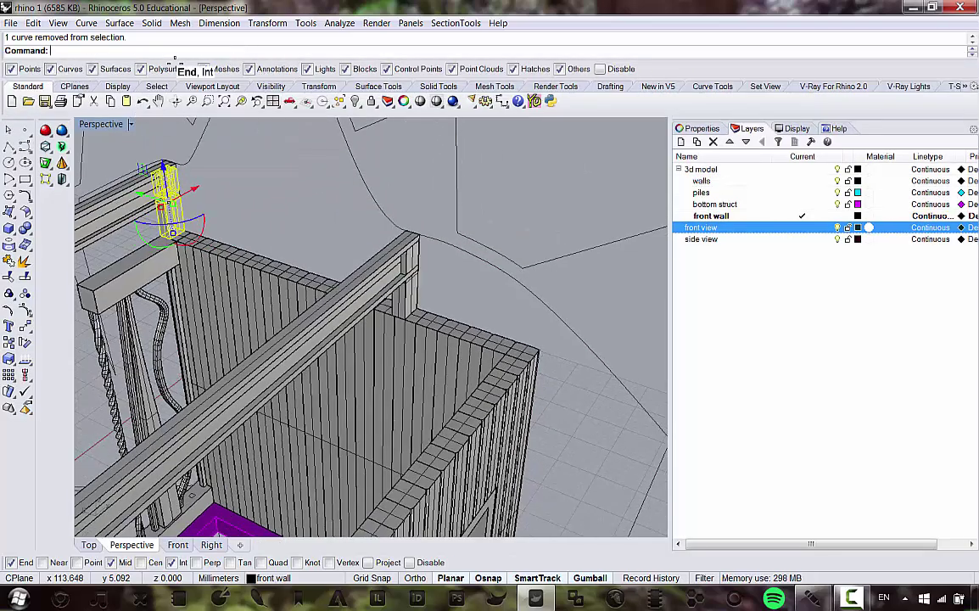
Step: Try selecting the cut pieces of the second I-beam's post by area with curves still selectable, and clear the selection
right_click_drag(166, 149, 202, 199)
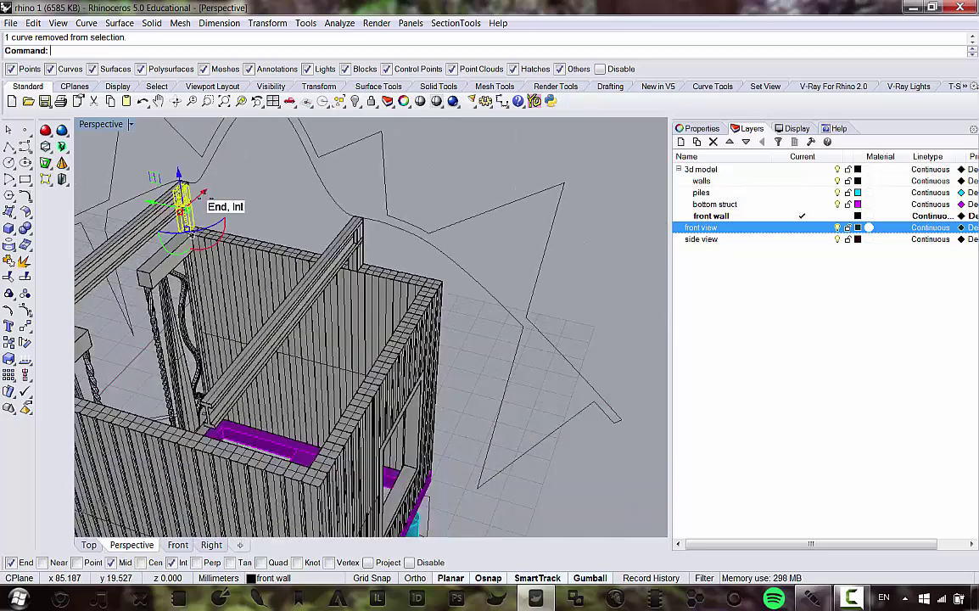
scroll(328, 220, "up", 8)
right_click_drag(434, 319, 391, 215)
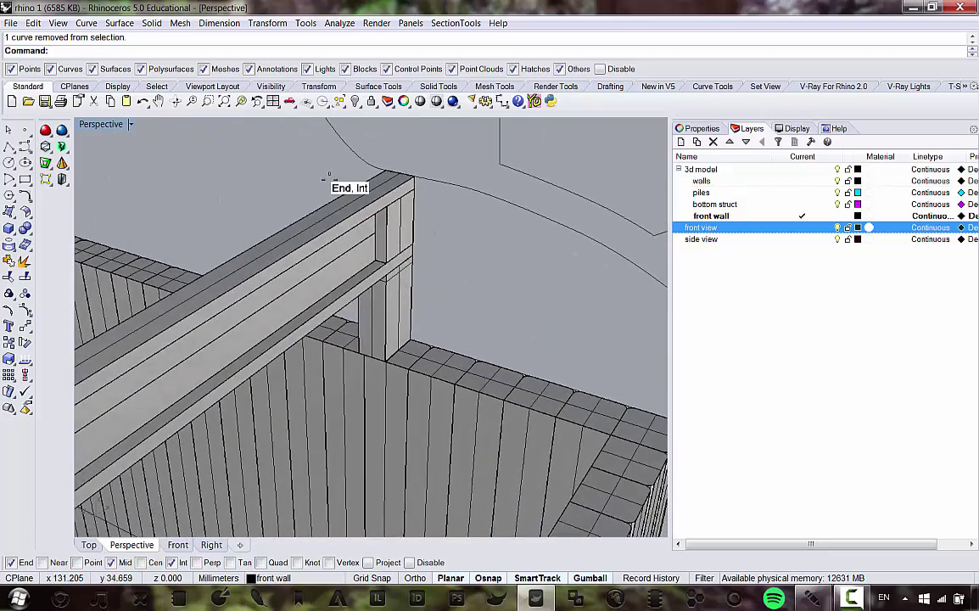
left_click_drag(340, 136, 461, 400)
right_click_drag(429, 226, 312, 158)
scroll(326, 148, "up", 3)
scroll(369, 202, "down", 18)
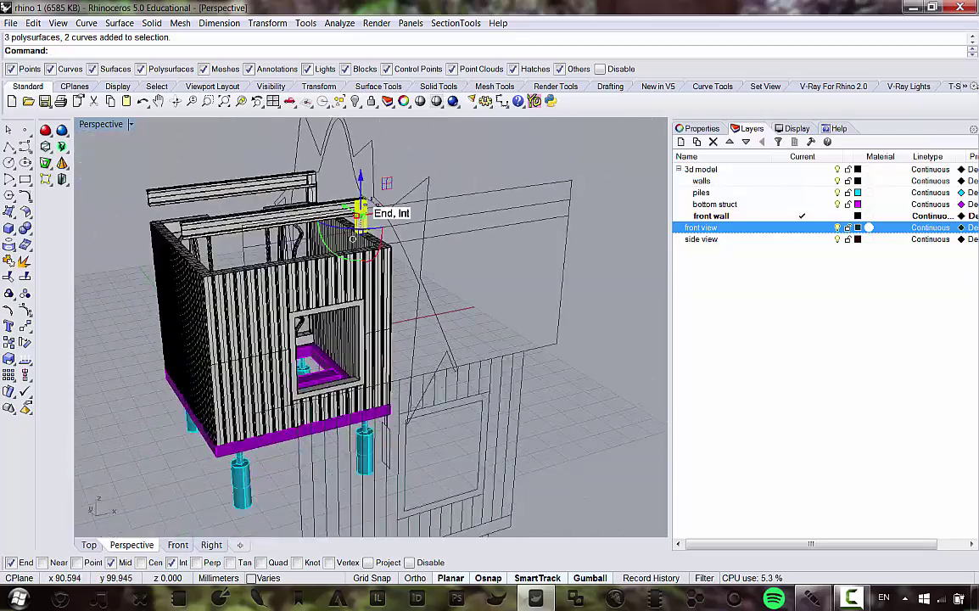
scroll(361, 209, "up", 6)
right_click_drag(372, 227, 276, 175)
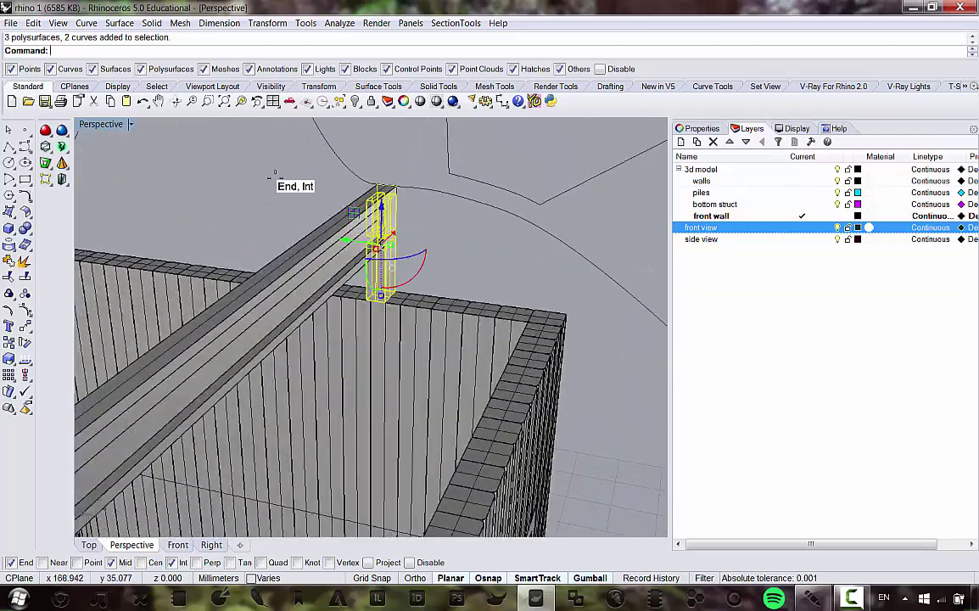
left_click(328, 180)
Step: Exclude curves from selection in the Selection Filter
scroll(492, 224, "down", 6)
right_click_drag(498, 225, 332, 208)
scroll(334, 209, "up", 4)
scroll(332, 267, "up", 2)
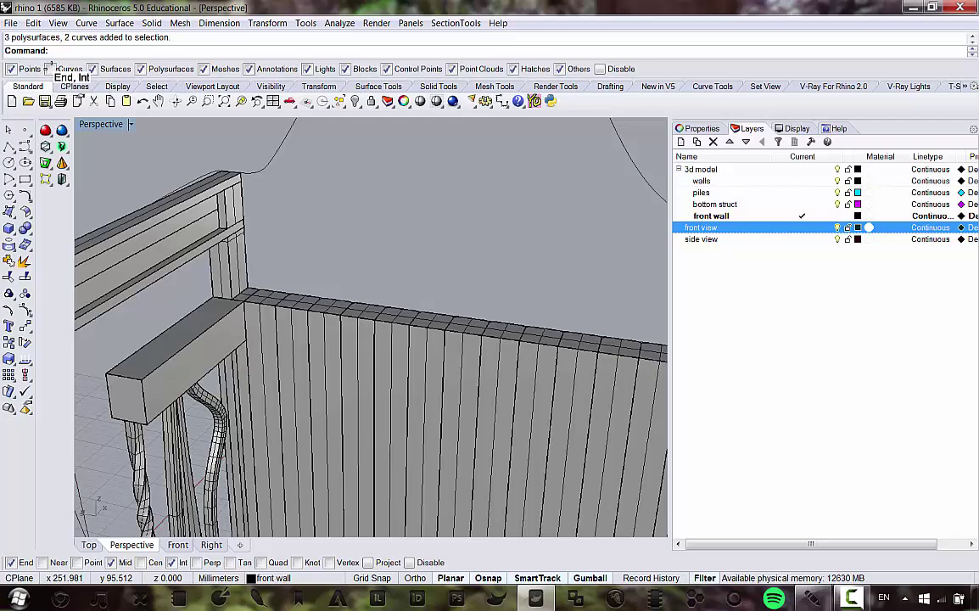
Step: Select all cut pieces of both supporting posts at the I-beam ends
scroll(229, 263, "down", 4)
scroll(175, 208, "up", 4)
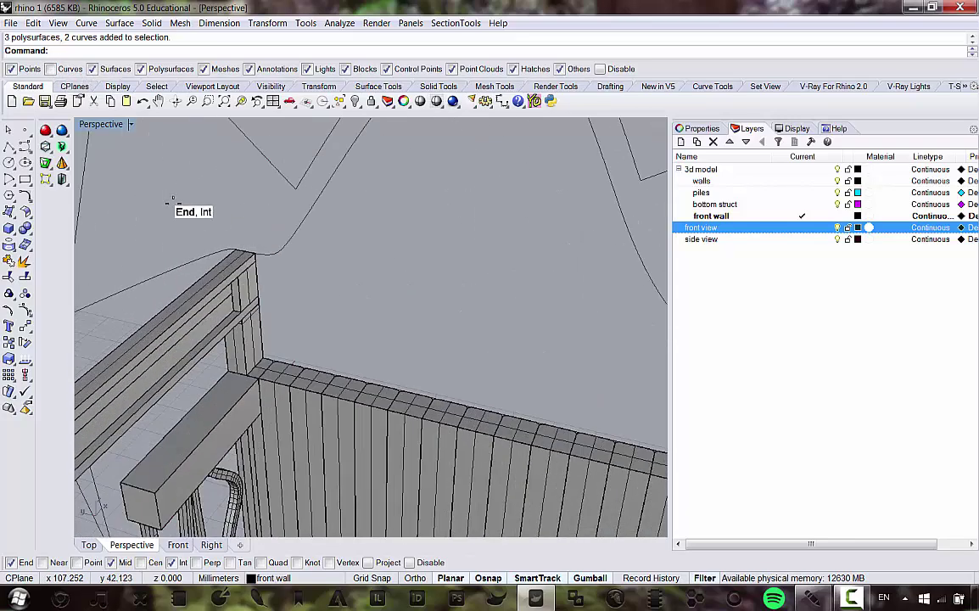
left_click_drag(280, 388, 272, 390)
right_click_drag(337, 278, 396, 268)
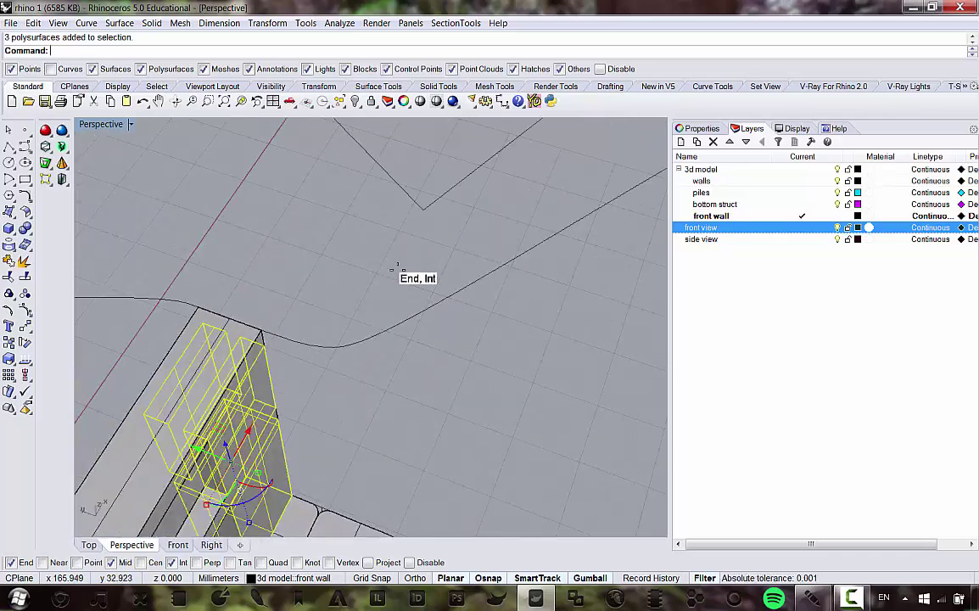
right_click_drag(203, 317, 339, 327)
scroll(341, 329, "down", 5)
left_click_drag(252, 280, 417, 442, "shift")
scroll(416, 437, "down", 6)
right_click_drag(407, 424, 490, 351)
scroll(486, 304, "up", 6)
right_click_drag(421, 320, 208, 231)
scroll(246, 226, "up", 3)
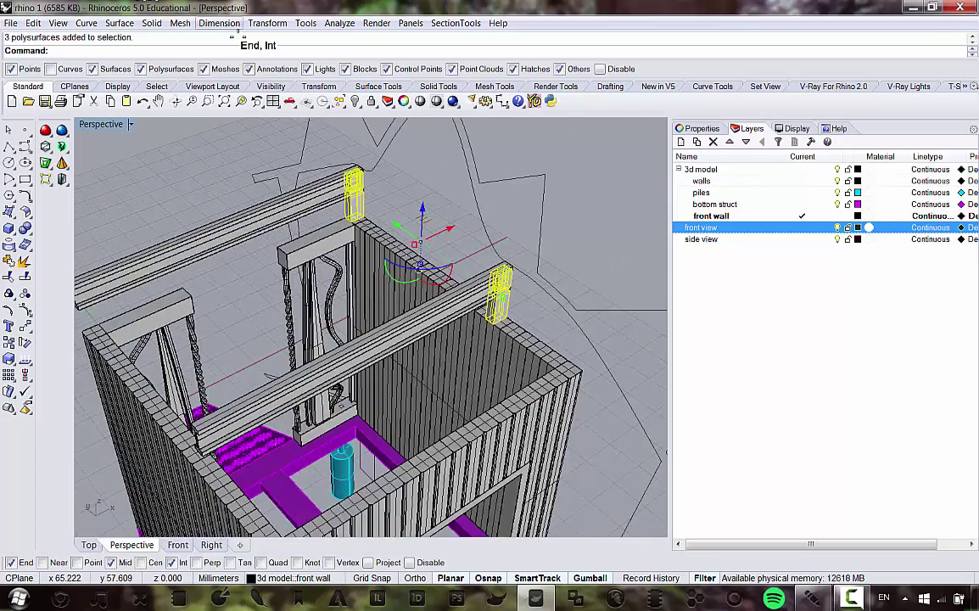
Step: Mirror copies of the selected post pieces to the opposite I-beam ends, with the mirror plane through the beam's midpoint
left_click(265, 23)
left_click(204, 124)
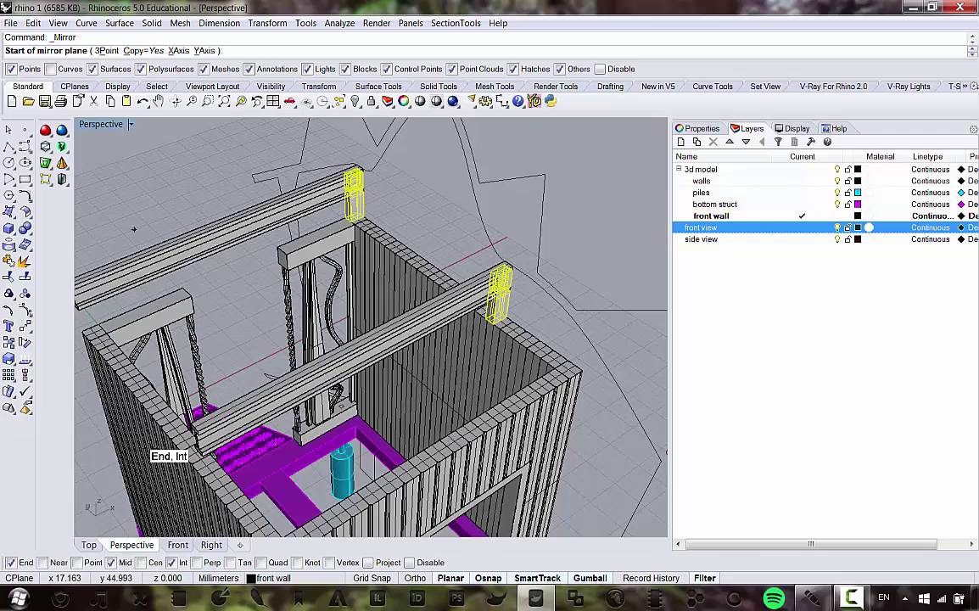
left_click(219, 214)
scroll(254, 238, "down", 5)
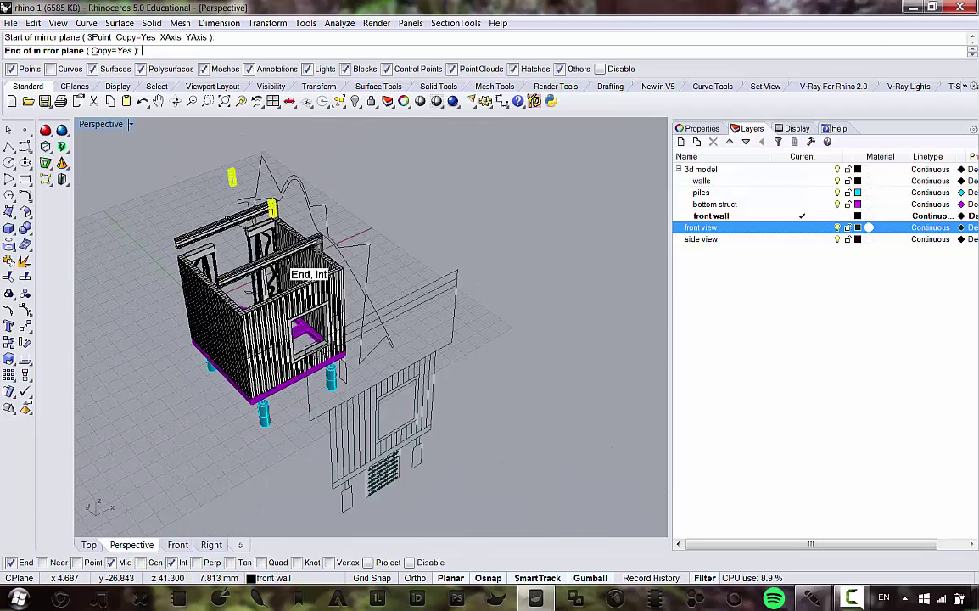
scroll(450, 372, "down", 6)
right_click_drag(414, 319, 543, 314)
left_click(593, 283, "shift")
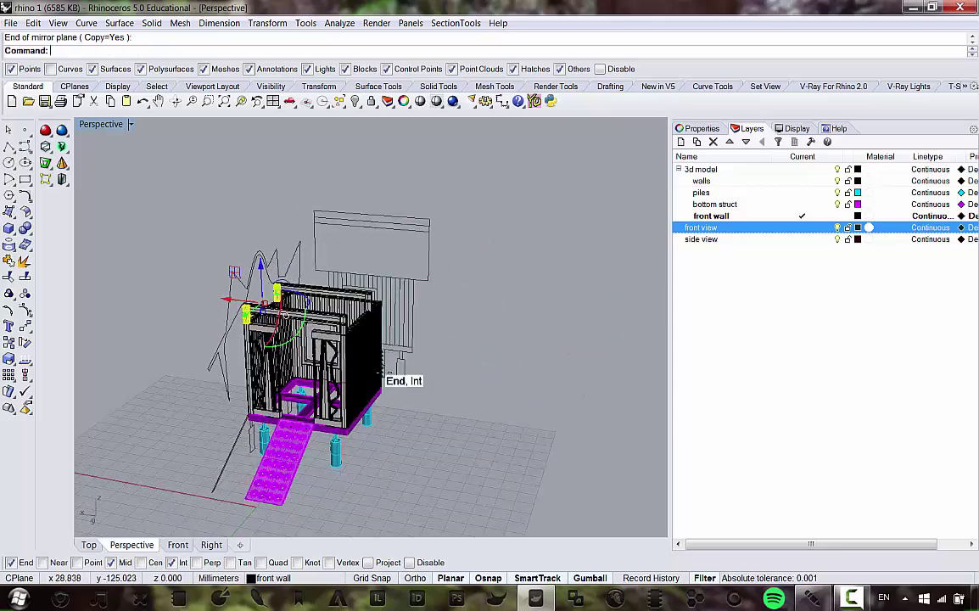
Step: Clear the selection and examine the mirrored posts beneath the I-beams from several sides
scroll(379, 374, "up", 6)
left_click(564, 459)
right_click_drag(564, 458, 455, 425)
scroll(460, 420, "down", 9)
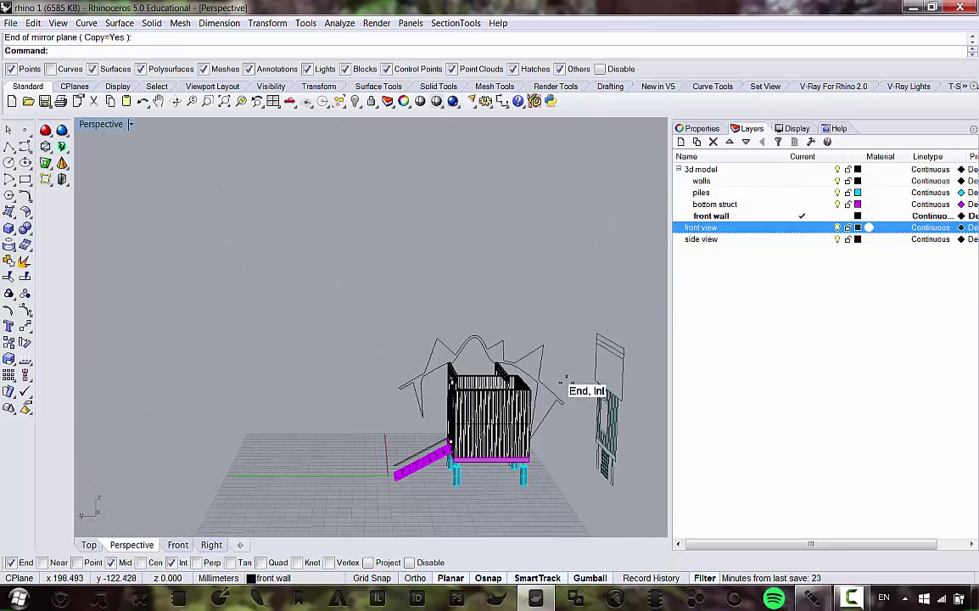
scroll(560, 382, "up", 9)
right_click_drag(517, 398, 615, 326, "shift")
scroll(616, 326, "down", 5)
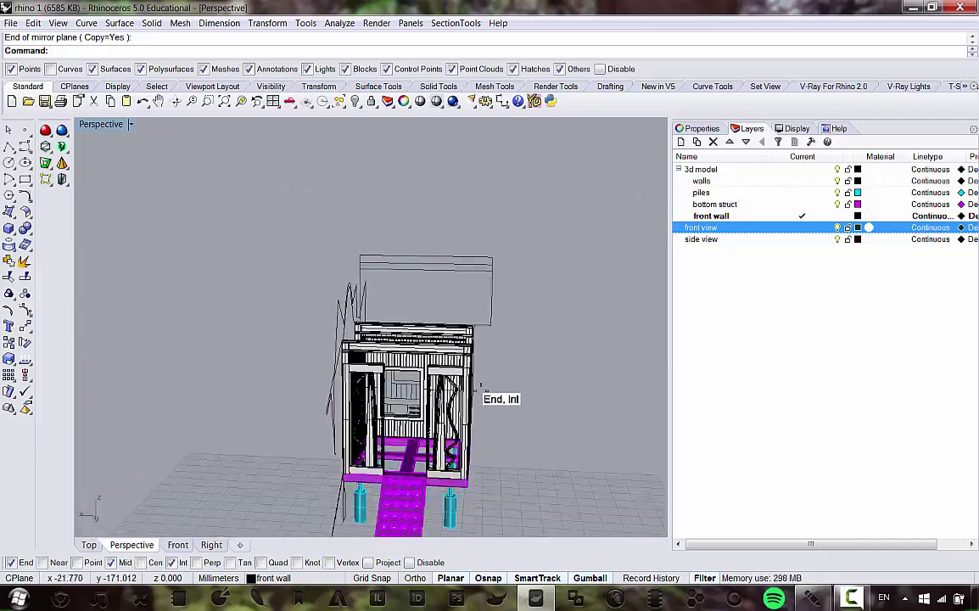
Step: Examine the front wall, the I-beams and the open gap above the doorway from several sides
right_click_drag(481, 388, 471, 326)
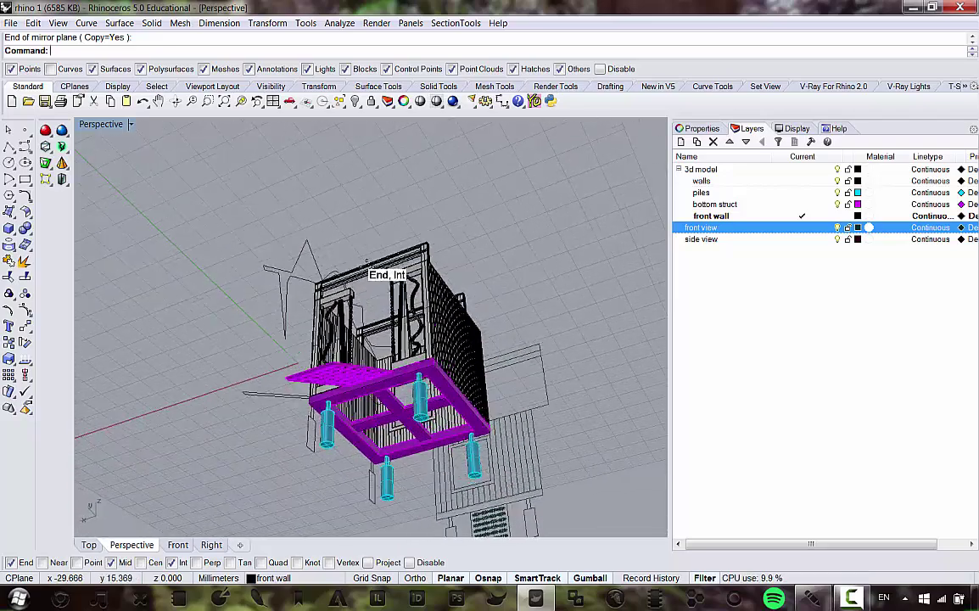
scroll(399, 250, "up", 4)
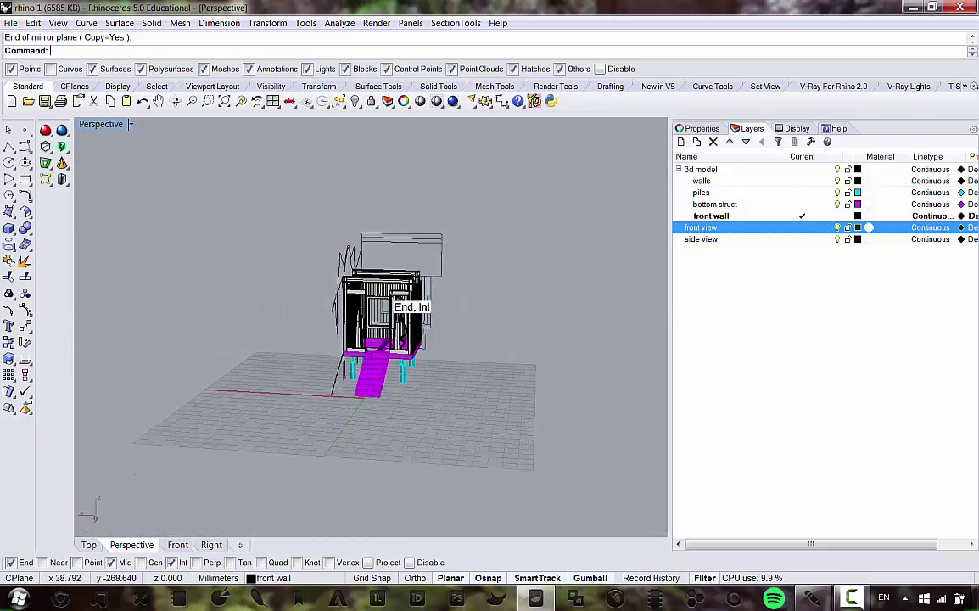
scroll(371, 272, "up", 5)
scroll(390, 292, "down", 7)
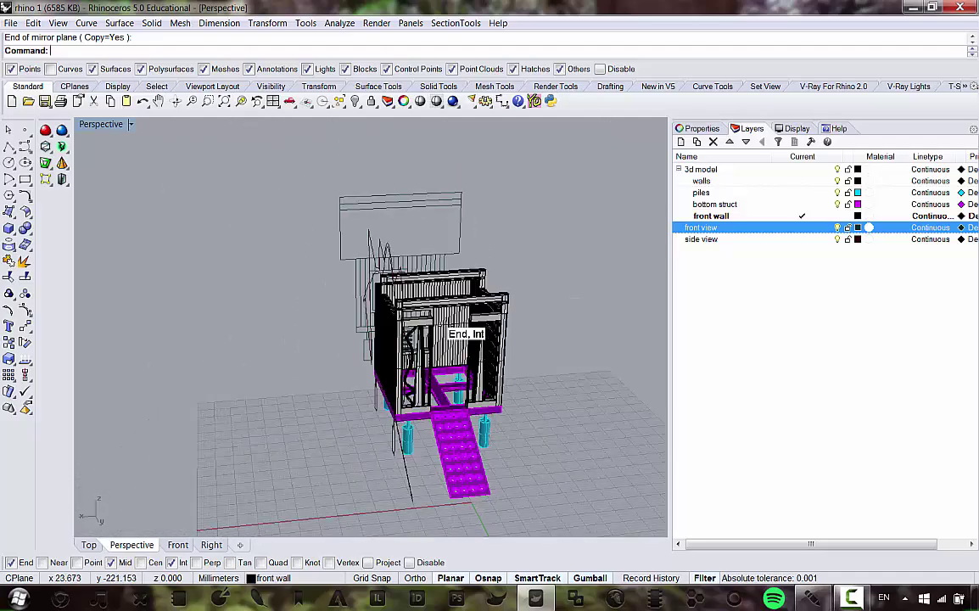
right_click_drag(445, 320, 379, 254)
scroll(386, 189, "up", 4)
scroll(379, 255, "down", 3)
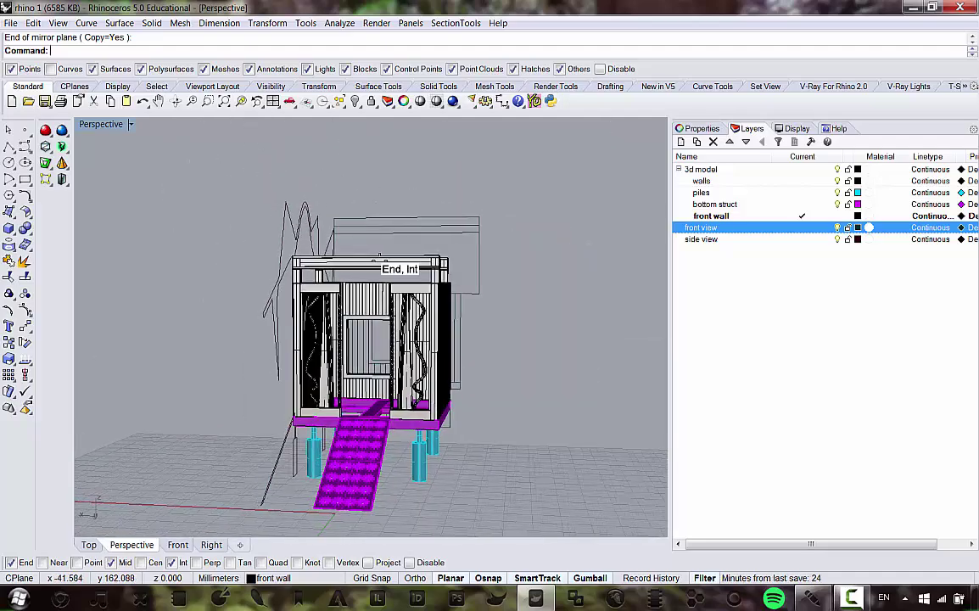
right_click_drag(363, 294, 416, 334)
scroll(269, 294, "up", 6)
scroll(278, 291, "down", 5)
scroll(399, 319, "up", 5)
scroll(369, 323, "down", 3)
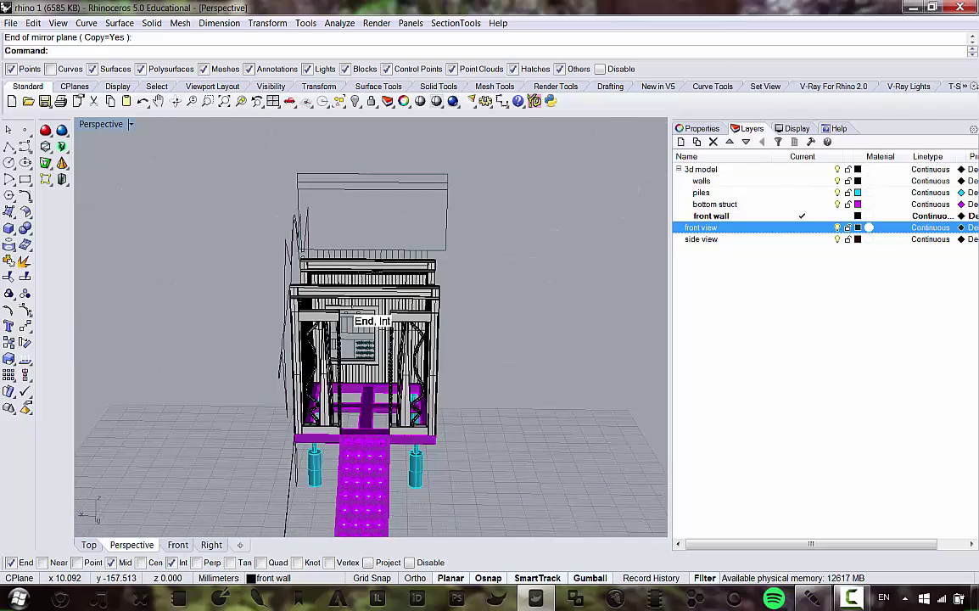
scroll(355, 341, "up", 6)
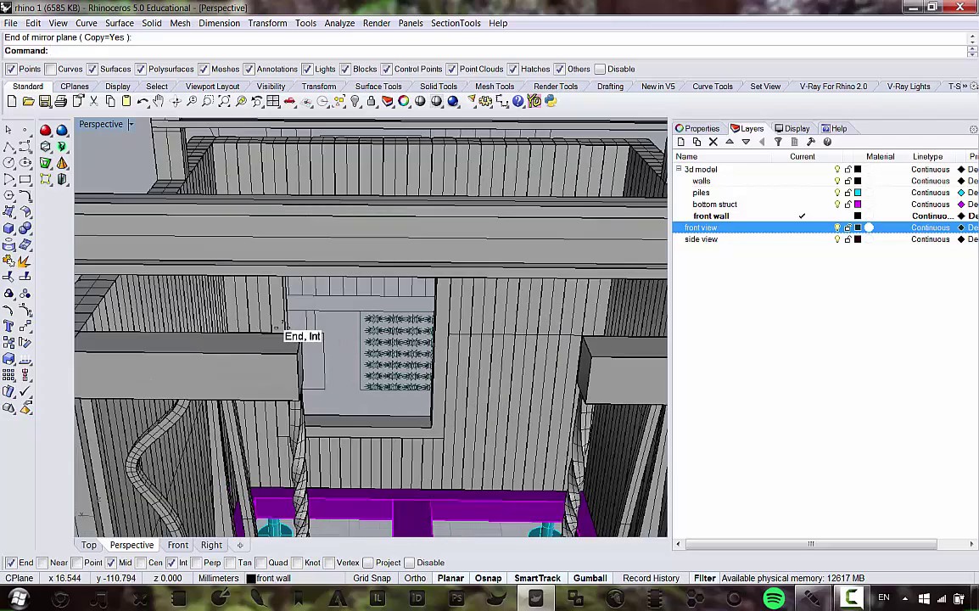
scroll(284, 325, "down", 6)
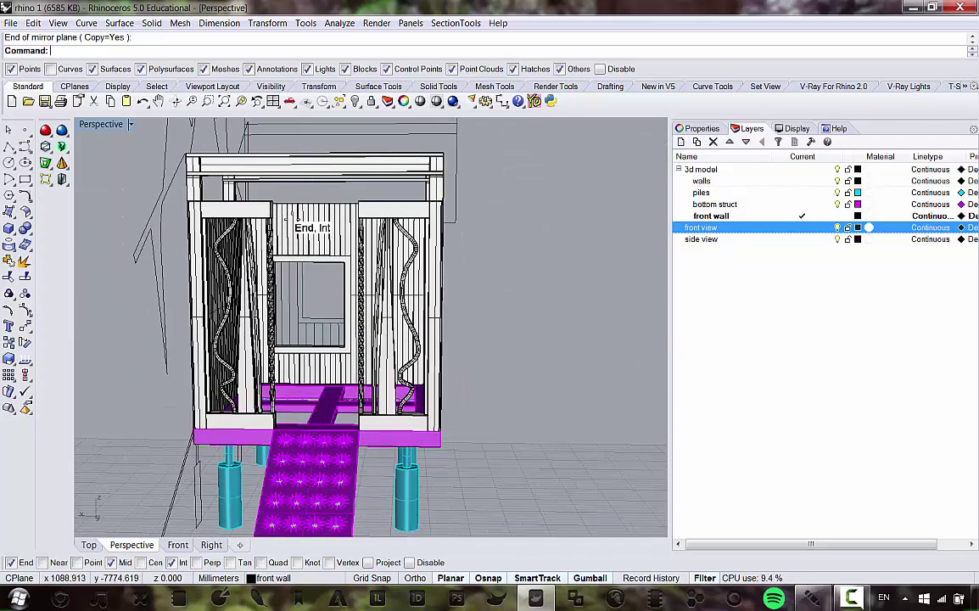
scroll(356, 223, "down", 3)
scroll(367, 192, "up", 8)
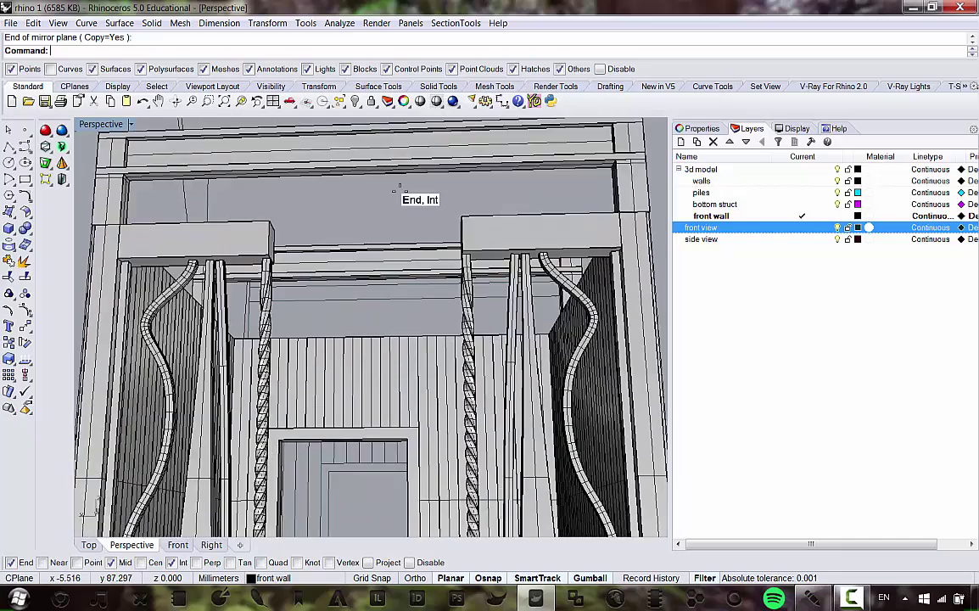
scroll(297, 156, "up", 5)
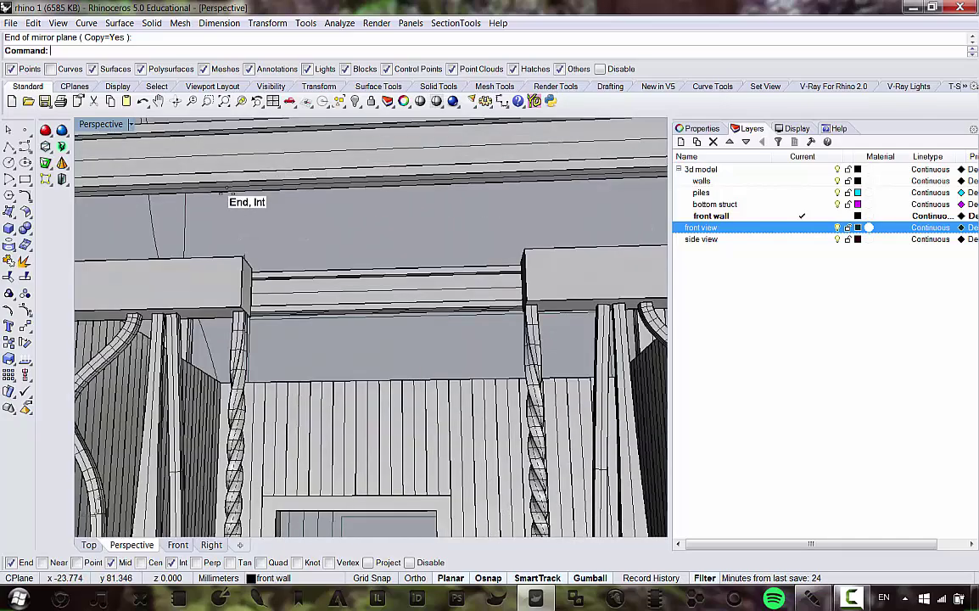
scroll(241, 198, "down", 2)
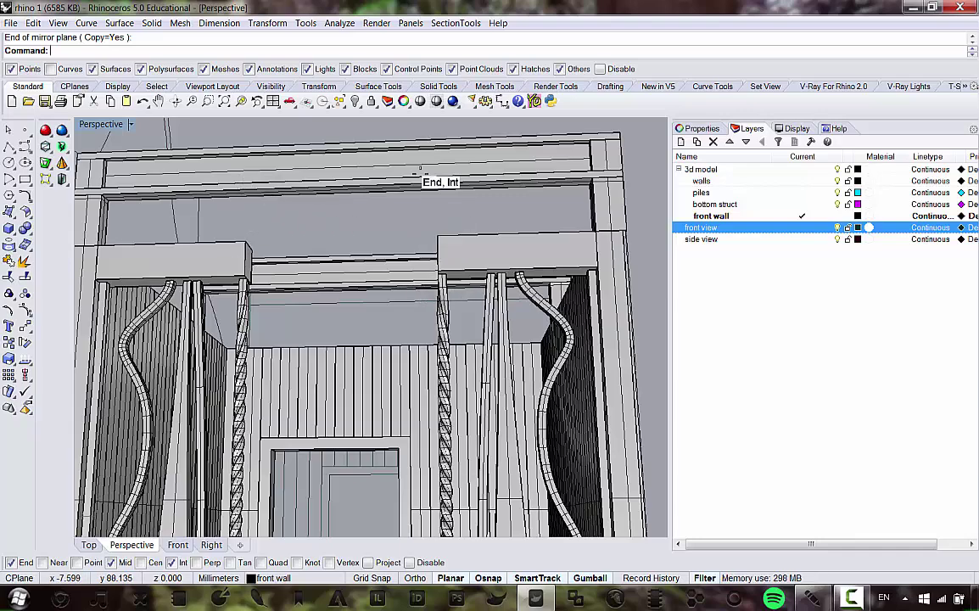
Step: Start a polyline at the lower inner corner of one header beam beside the doorway
left_click(8, 146)
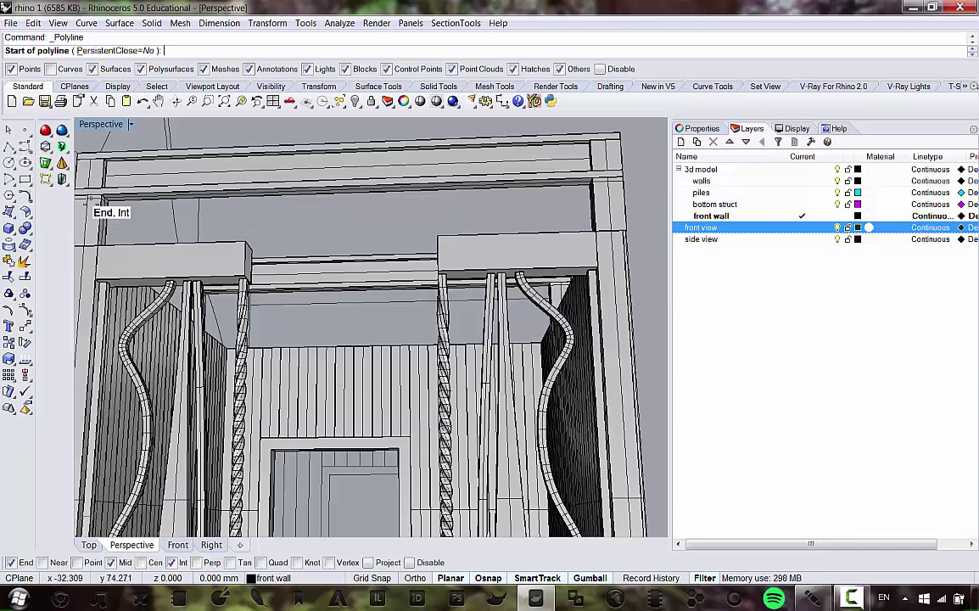
scroll(246, 260, "up", 2)
scroll(248, 208, "up", 3)
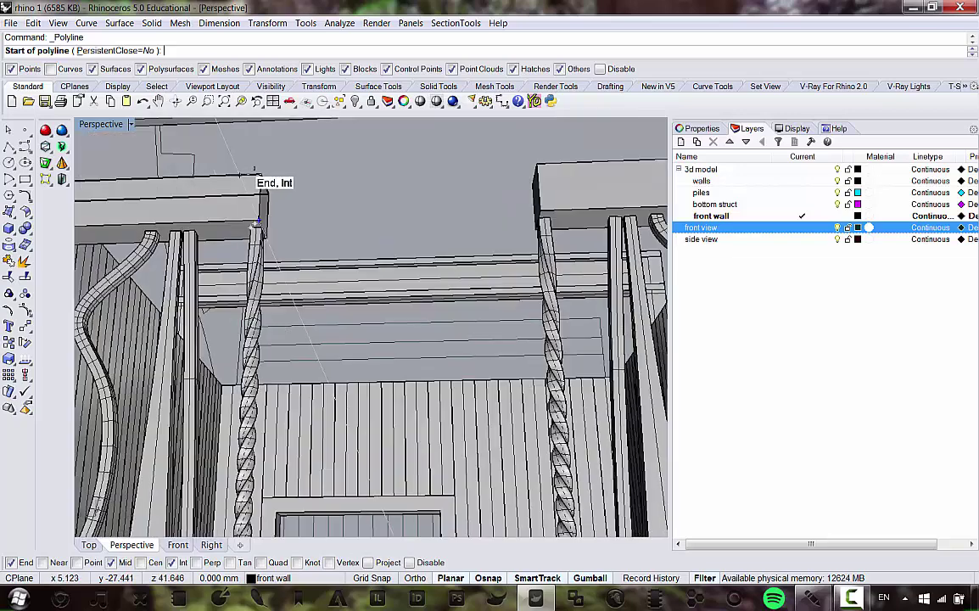
scroll(258, 254, "down", 4)
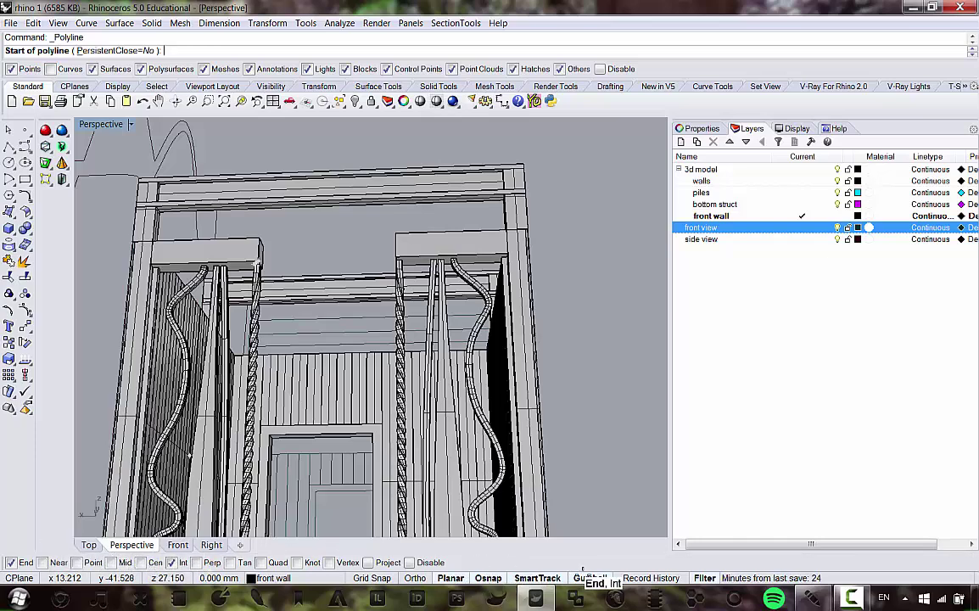
scroll(233, 293, "up", 5)
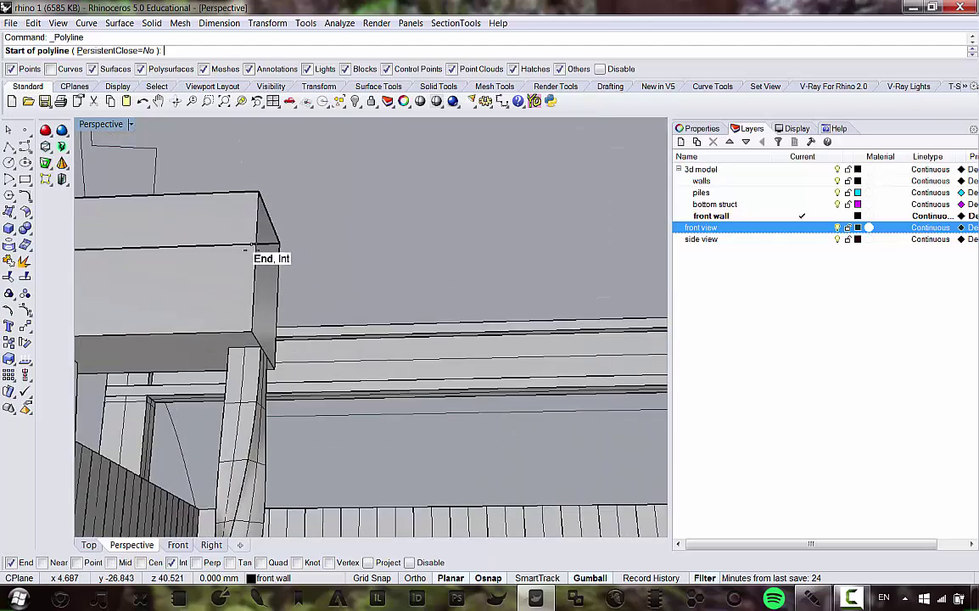
left_click(253, 331)
Step: Draw the polyline's first segment about 5.1 mm straight up to the underside of the front I-beam
scroll(263, 322, "down", 4)
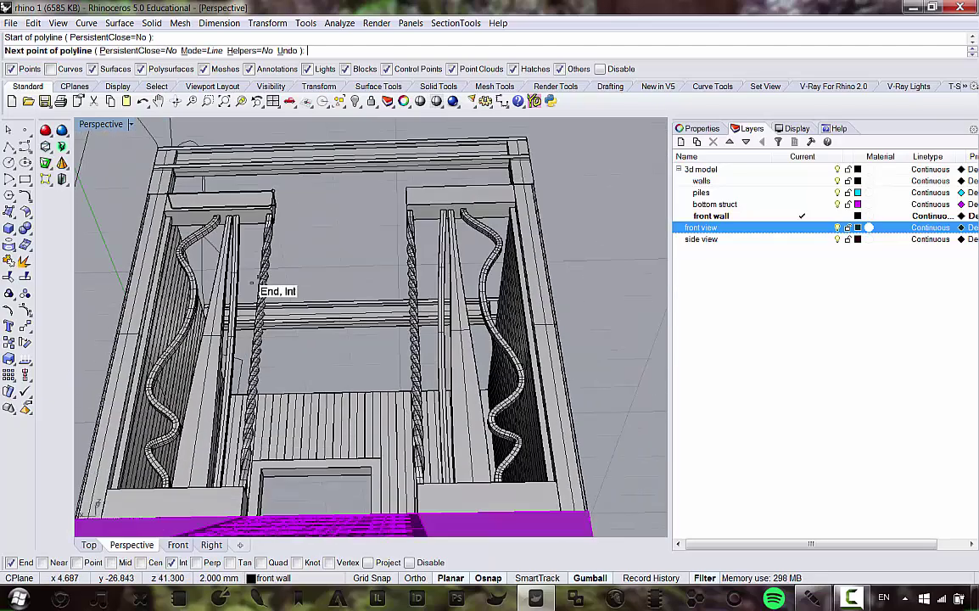
scroll(314, 246, "up", 5)
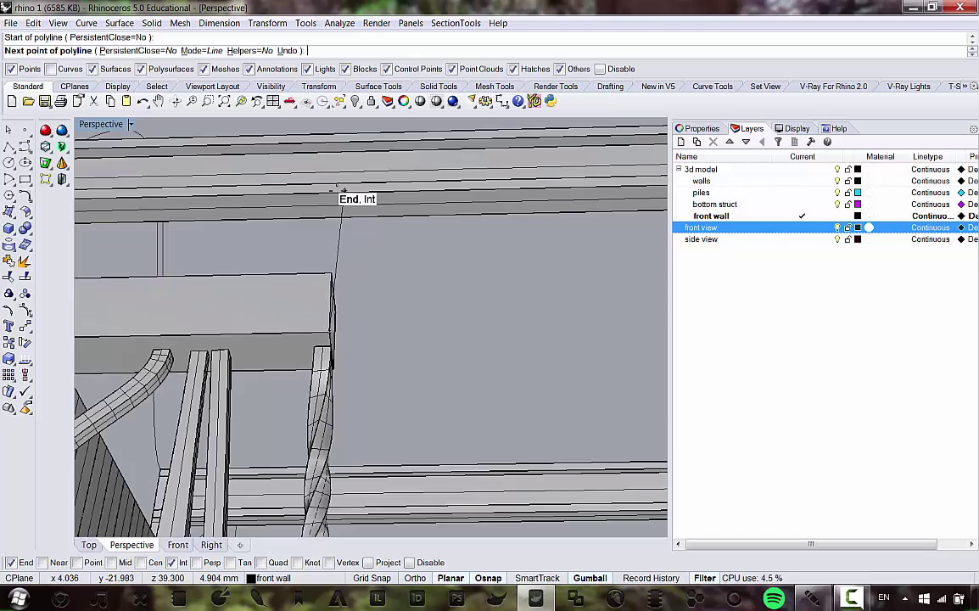
right_click_drag(337, 194, 352, 294)
scroll(340, 221, "down", 10)
scroll(352, 293, "up", 8)
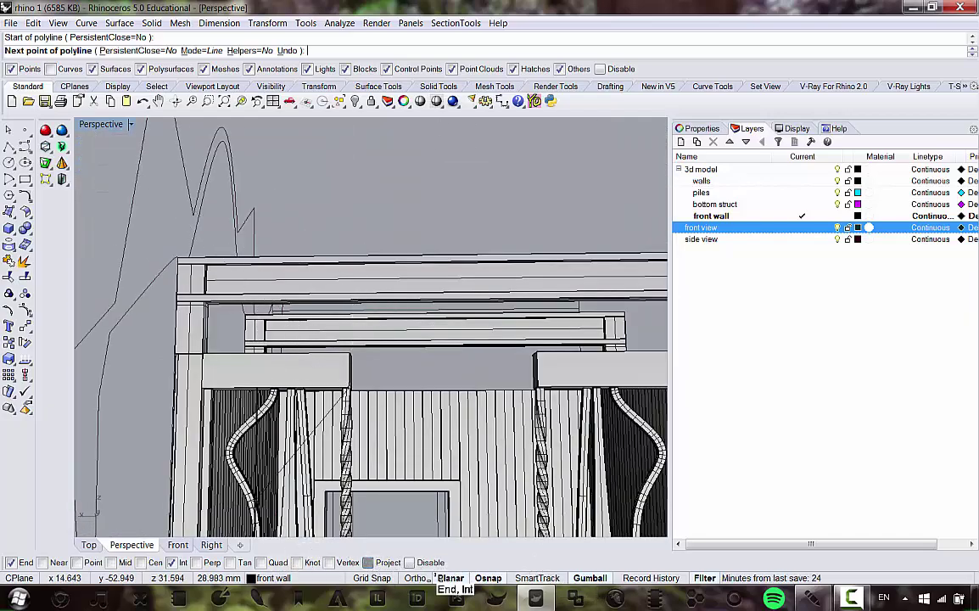
double_click(119, 125)
right_click_drag(218, 398, 191, 497)
scroll(241, 344, "up", 5)
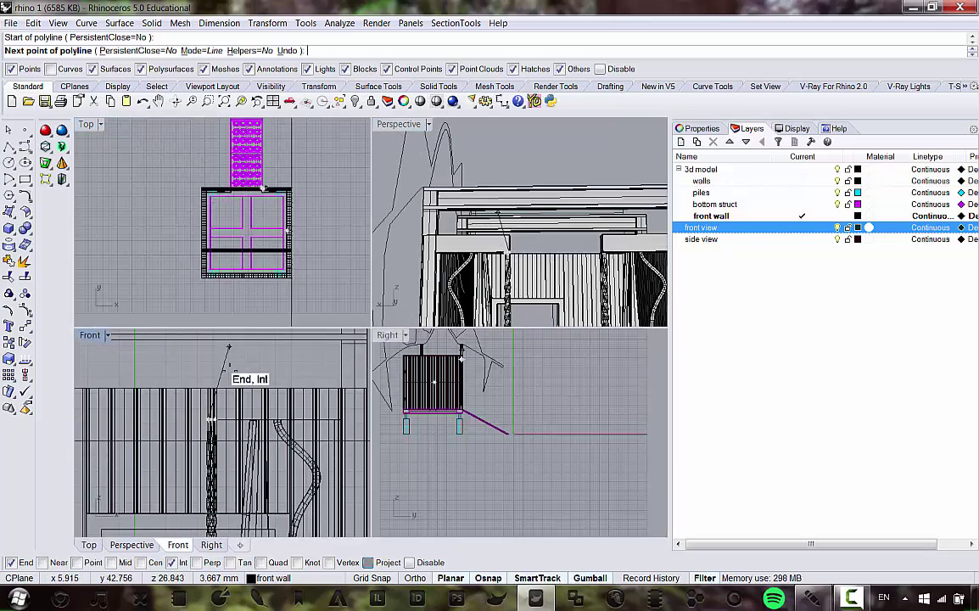
scroll(229, 369, "up", 2)
right_click_drag(212, 360, 237, 429, "shift")
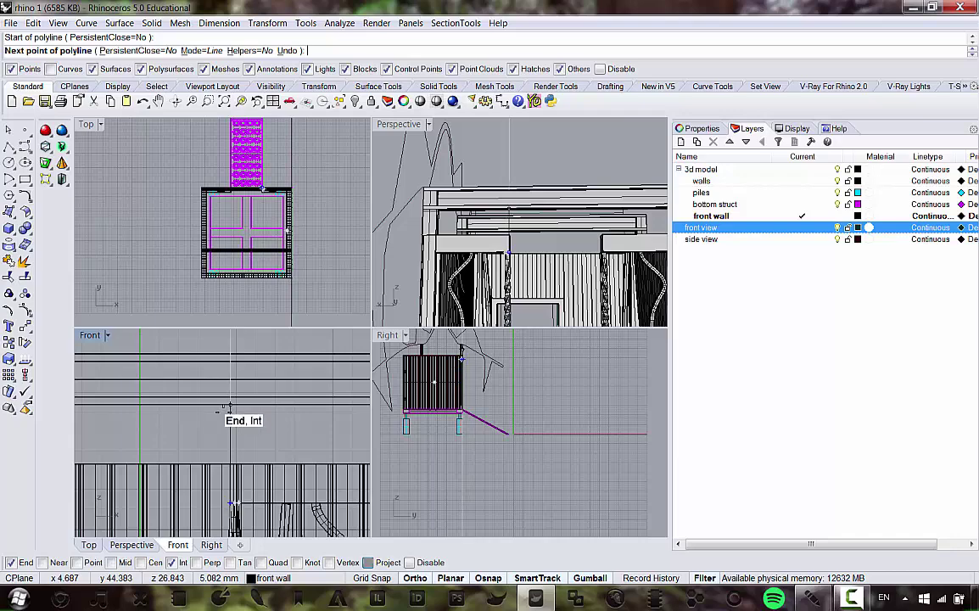
left_click(230, 405)
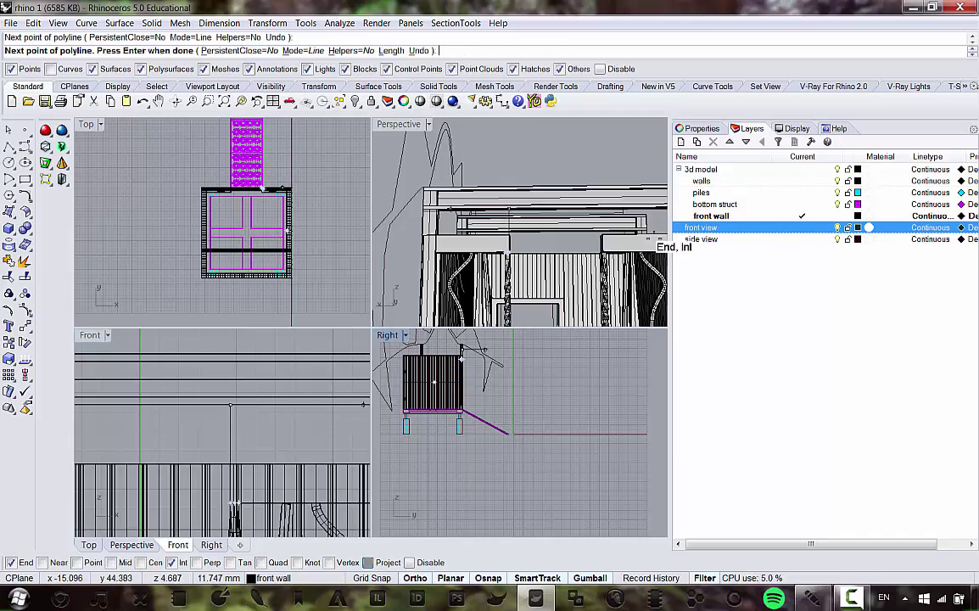
Step: Continue the polyline horizontally along the I-beam's underside to directly above the opposite header beam's inner end
right_click_drag(633, 244, 624, 261)
scroll(642, 280, "up", 8)
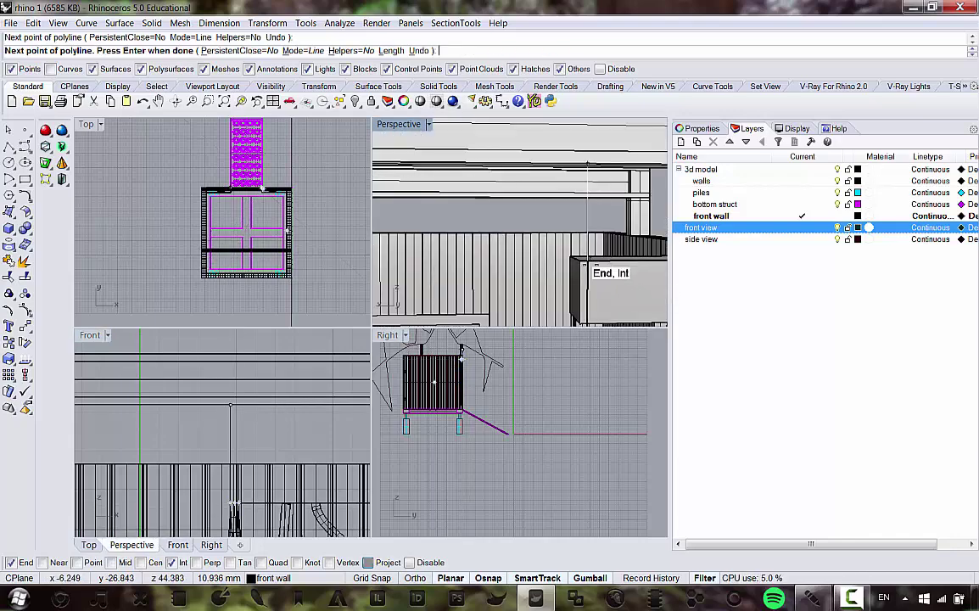
left_click(583, 253)
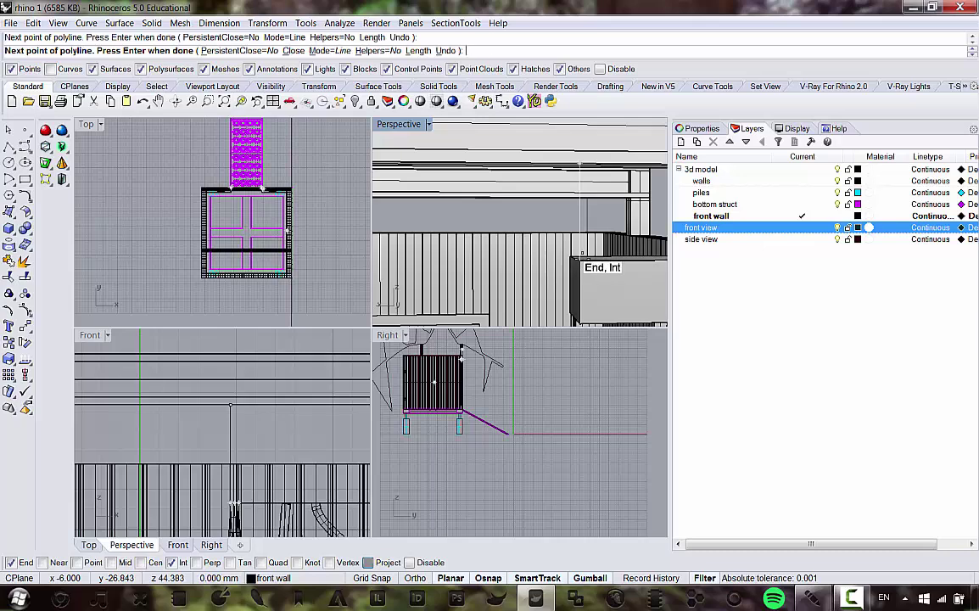
Step: Continue the polyline about 5.1 mm straight down to the lower inner corner of the opposite header beam
scroll(582, 253, "down", 8)
scroll(574, 284, "up", 7)
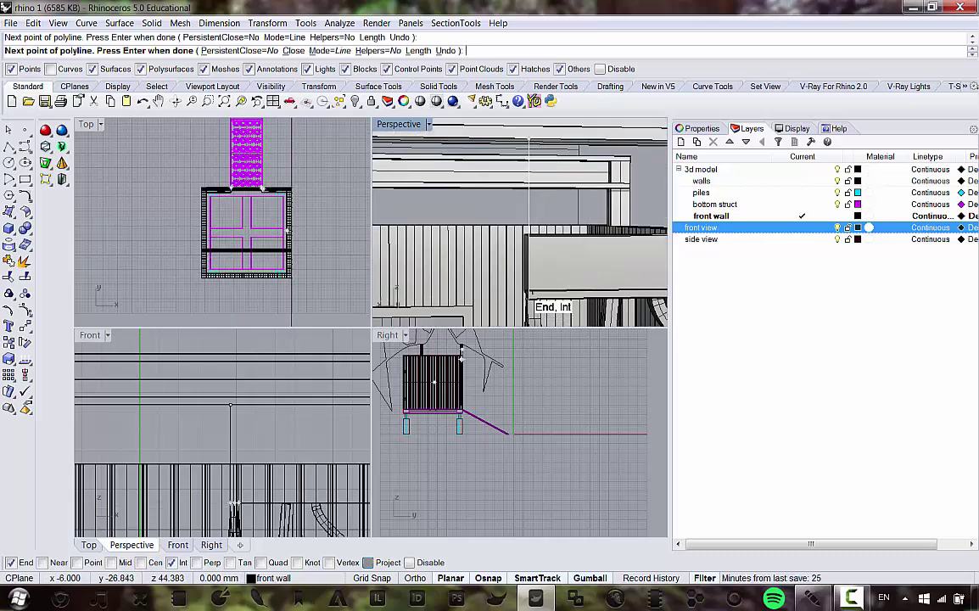
scroll(586, 237, "down", 8)
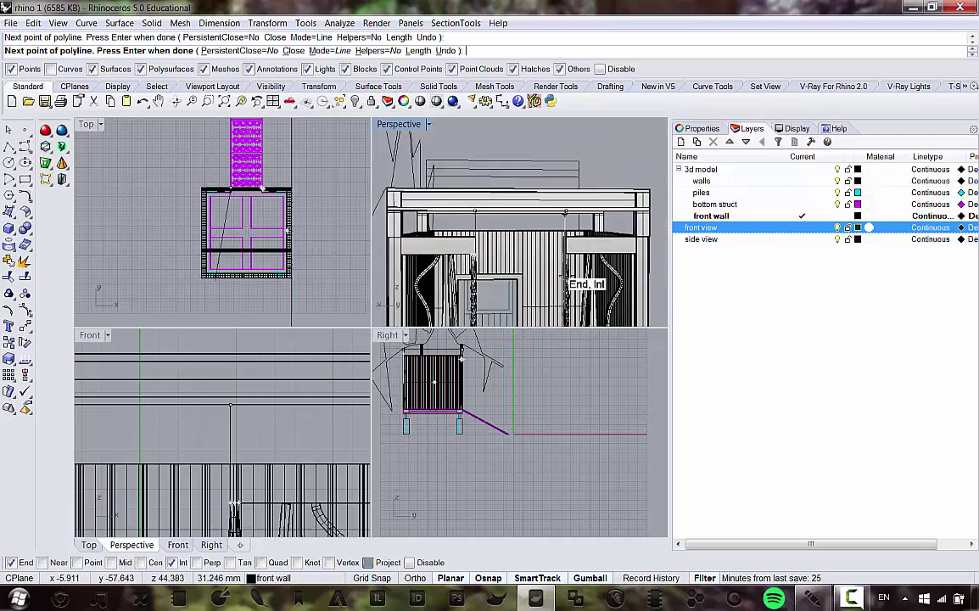
scroll(552, 214, "up", 7)
scroll(550, 212, "down", 6)
right_click_drag(549, 213, 432, 190)
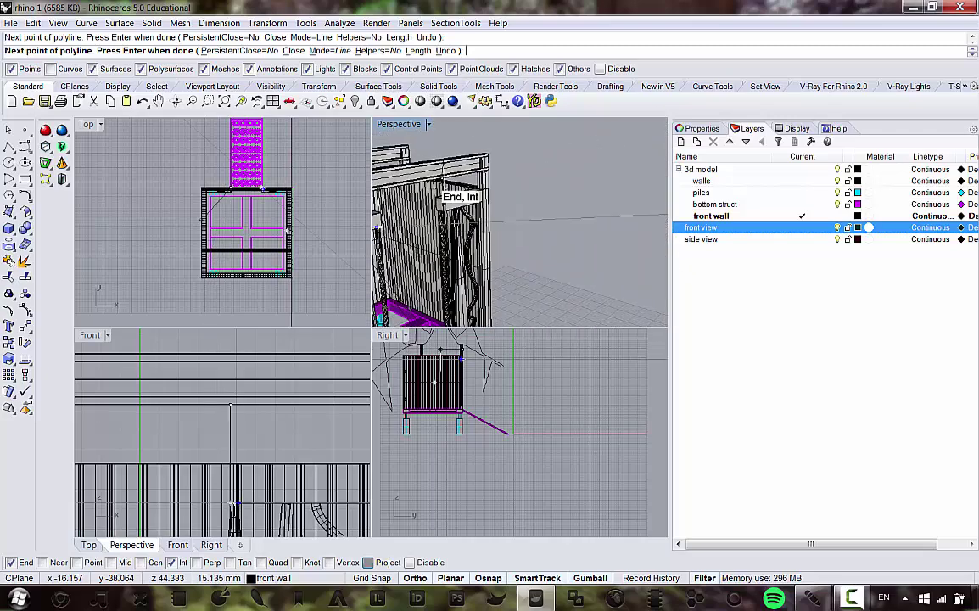
scroll(453, 206, "up", 6)
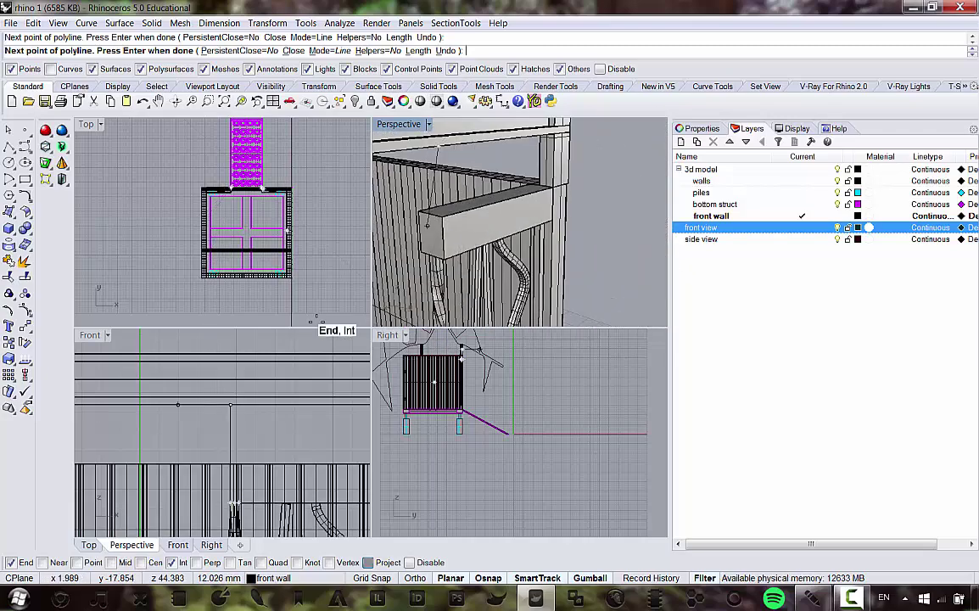
scroll(282, 394, "down", 5)
right_click_drag(163, 398, 261, 368)
scroll(245, 414, "up", 8)
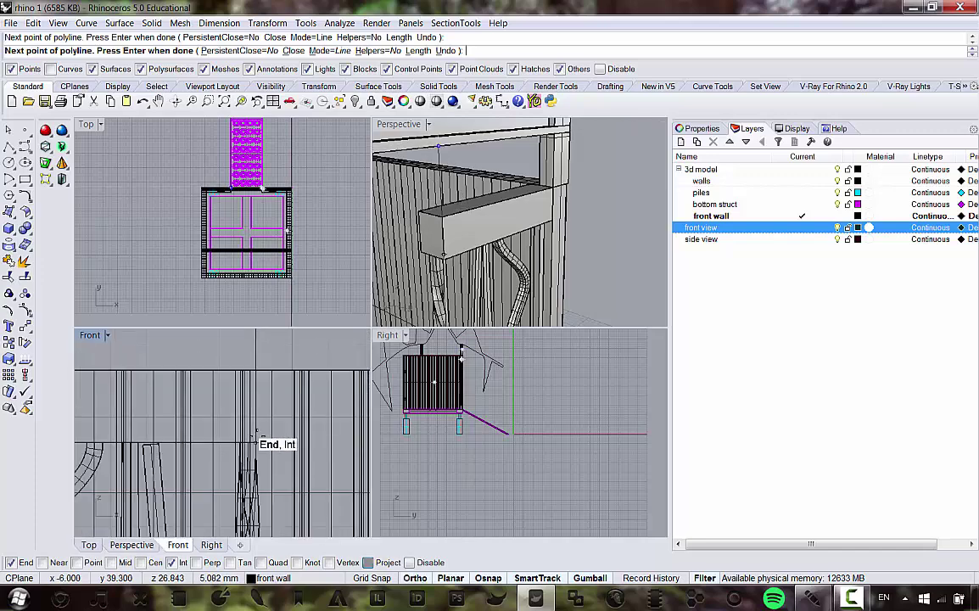
scroll(254, 435, "up", 3)
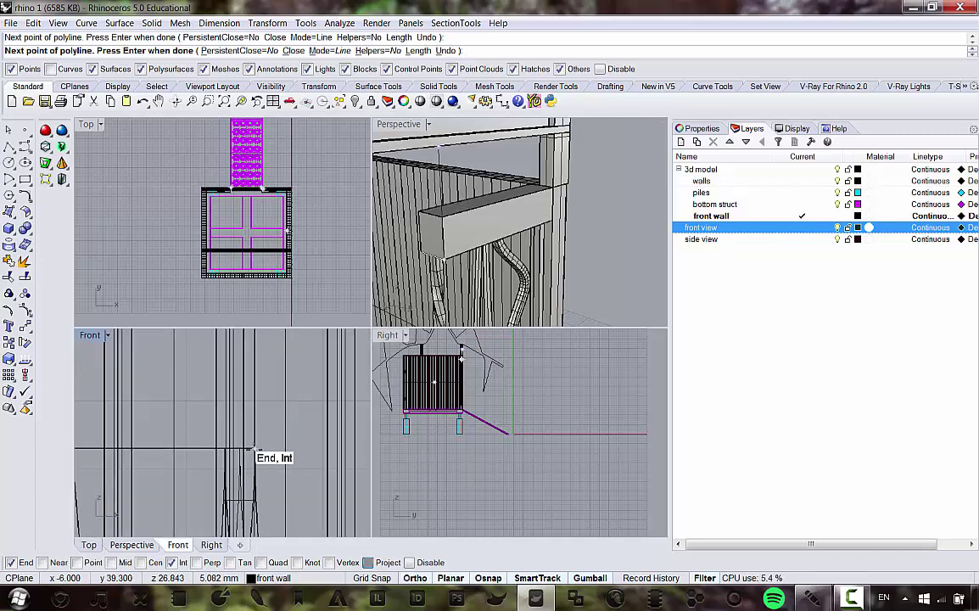
scroll(253, 448, "down", 2)
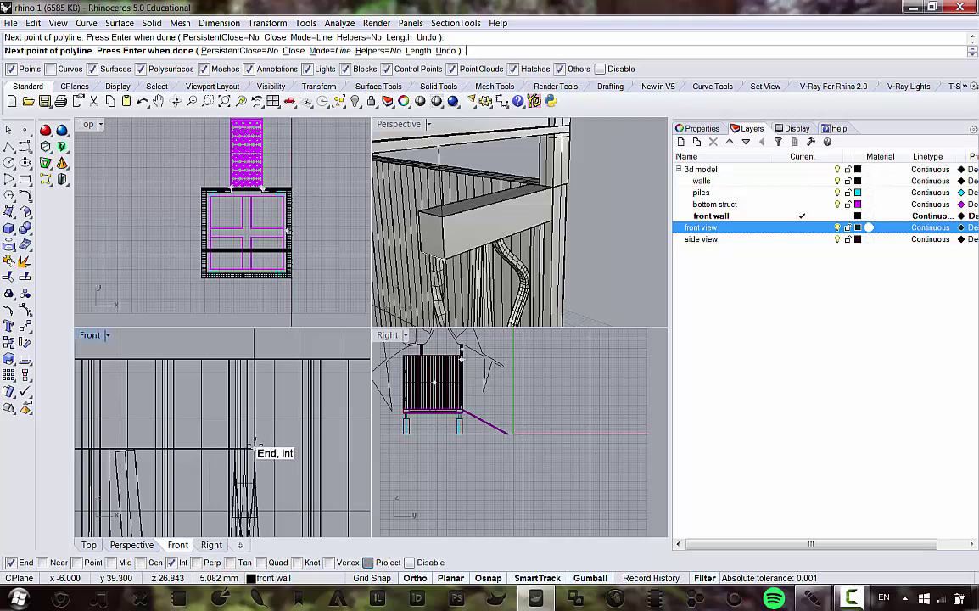
Step: Close the polyline across the doorway opening at its starting corner, completing the rectangular outline between the two header beams
right_click_drag(432, 198, 395, 128)
double_click(386, 124)
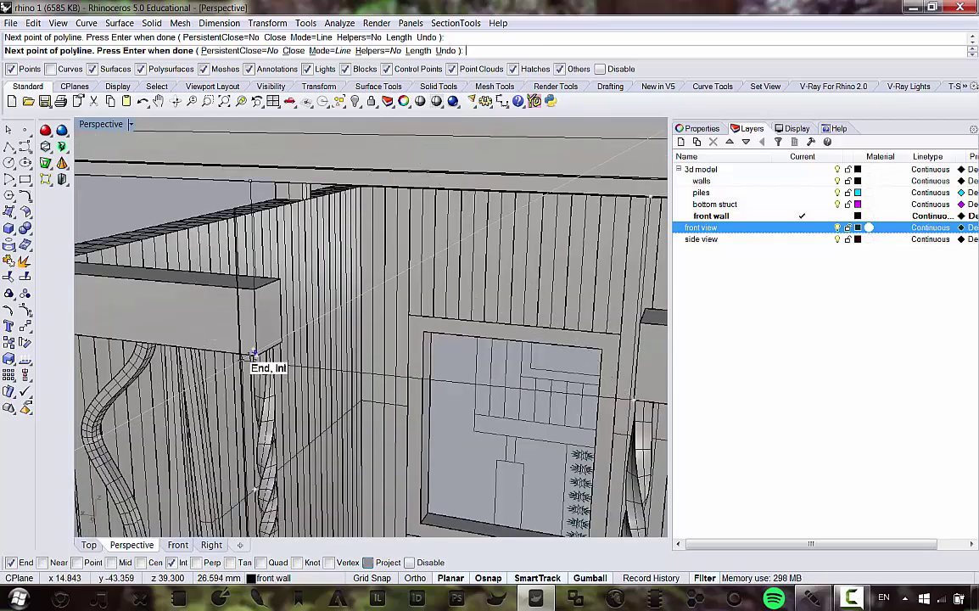
scroll(263, 367, "up", 3)
key("Return")
Step: Include curves in the Selection Filter again and select the closed outline beneath the front I-beam
scroll(316, 366, "down", 6)
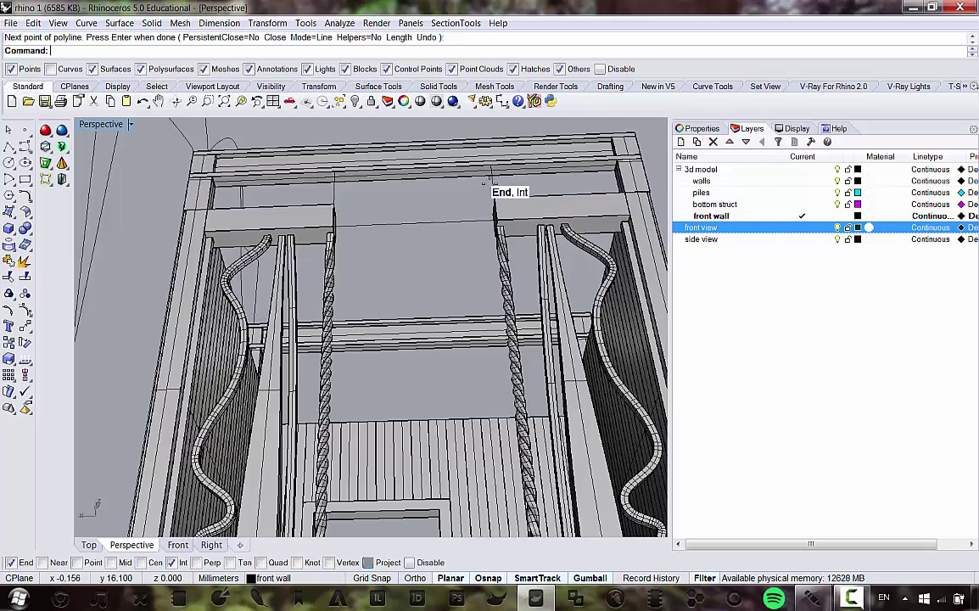
left_click(484, 181)
right_click_drag(483, 181, 480, 208)
key("Escape")
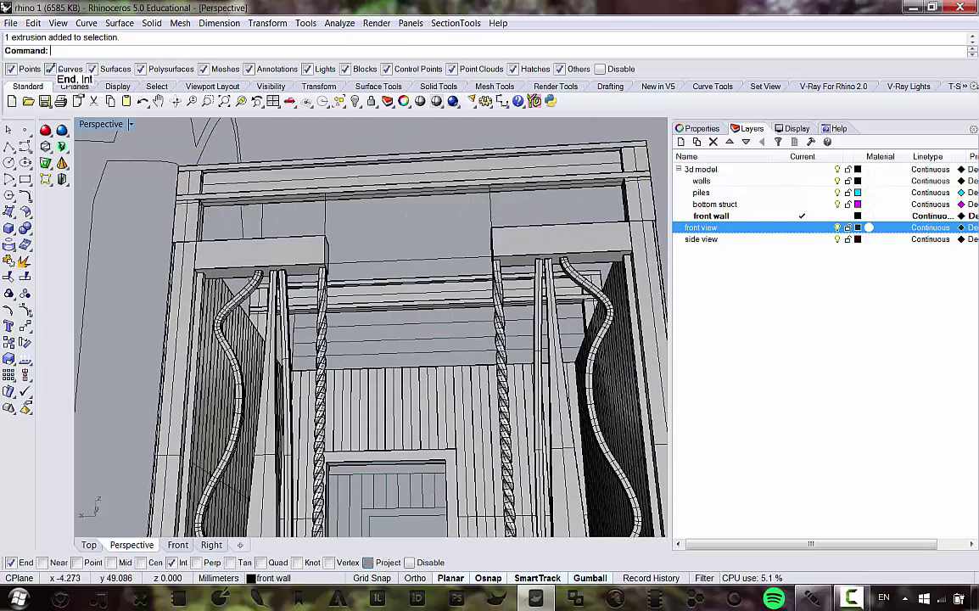
right_click_drag(388, 292, 459, 218)
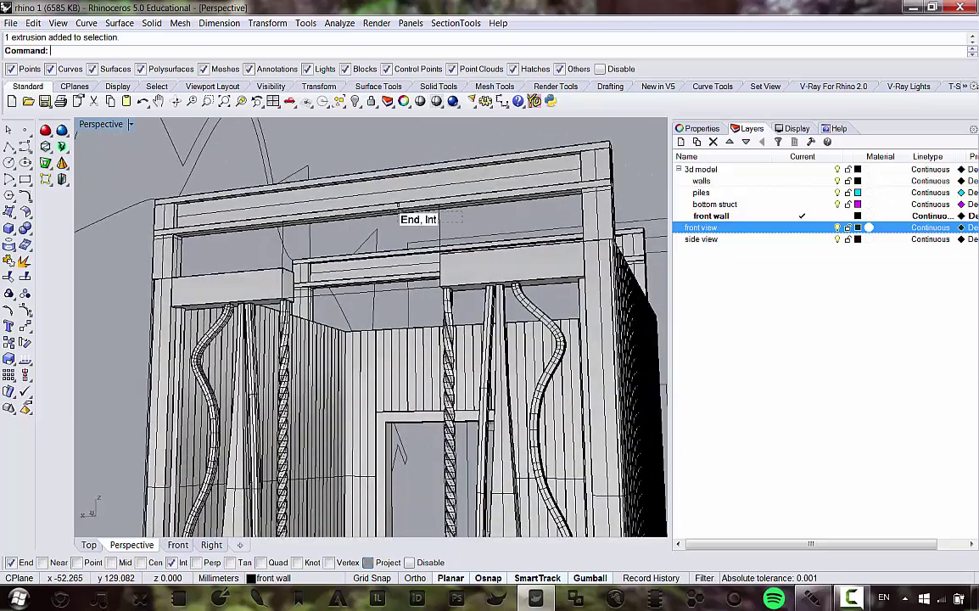
left_click_drag(398, 206, 394, 204)
key("Escape")
left_click_drag(457, 221, 415, 210)
right_click_drag(415, 210, 335, 283)
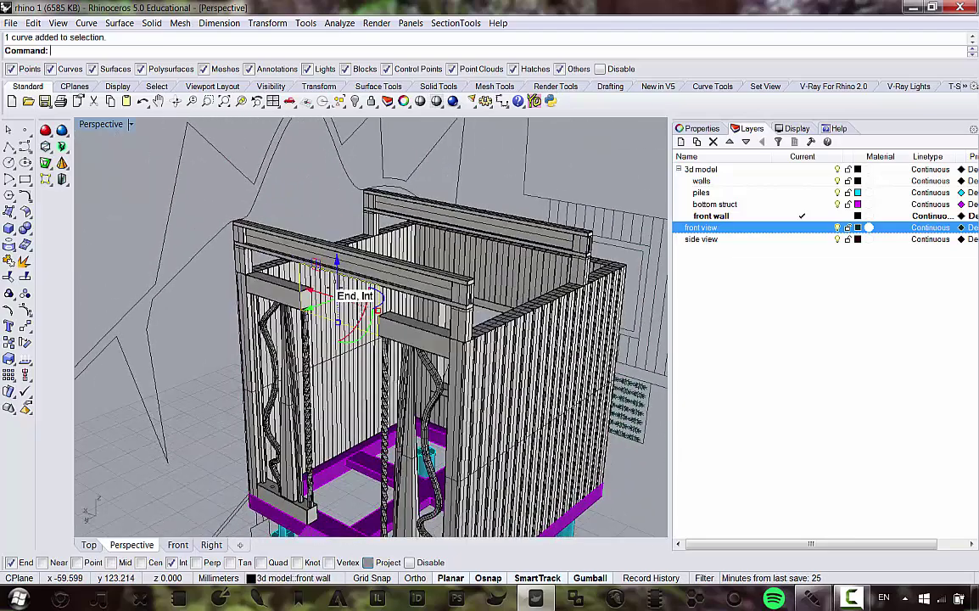
Step: Extrude the closed outline as a straight solid about 1.63 mm deep, matching the header beam's thickness, and delete the outline curve
scroll(337, 289, "up", 8)
left_click(151, 23)
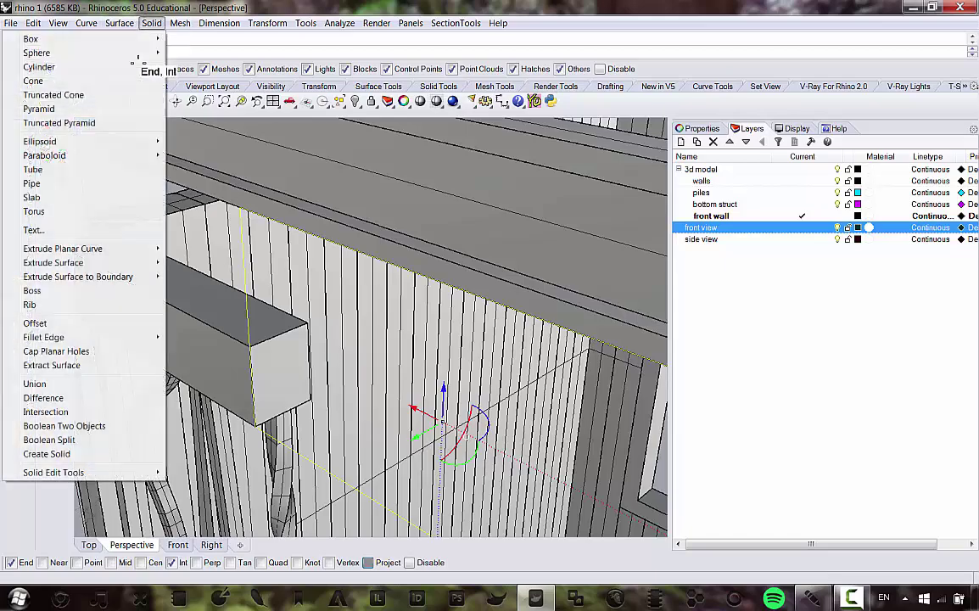
mouse_move(163, 247)
left_click(223, 249)
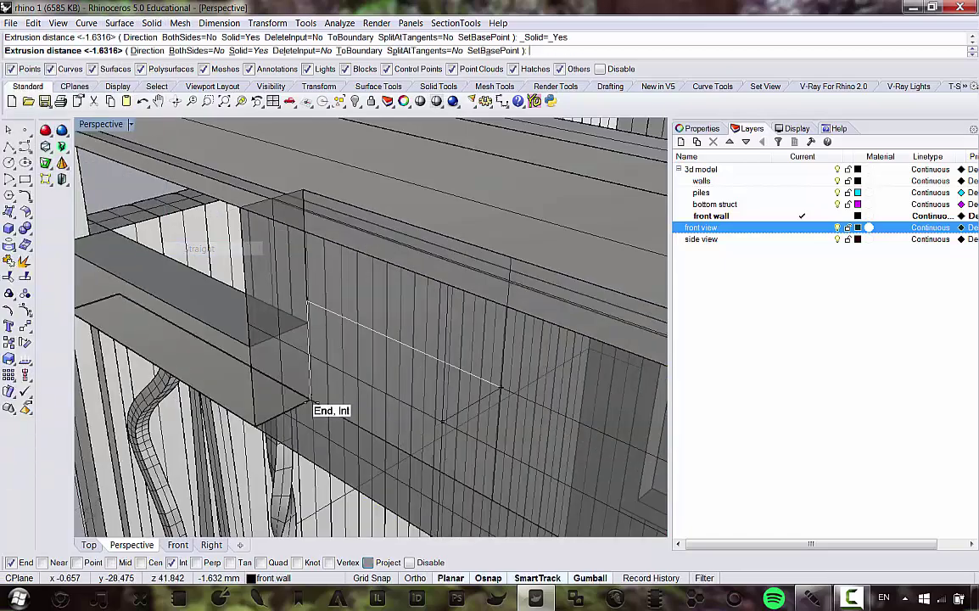
left_click(312, 397)
scroll(416, 390, "down", 6)
right_click_drag(411, 385, 488, 308)
key("Delete")
Step: Inspect the new solid panel above the doorway from the entrance side and select it
scroll(394, 294, "down", 6)
right_click_drag(394, 294, 444, 289)
scroll(395, 347, "up", 5)
scroll(439, 252, "down", 5)
scroll(427, 296, "up", 3)
left_click(416, 291)
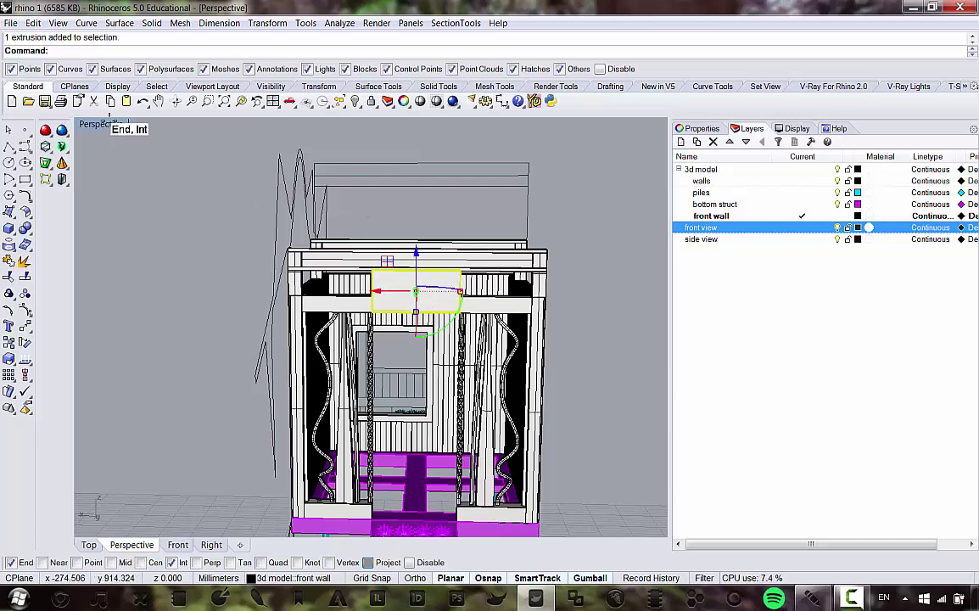
Step: Maximize the Front view, set its display mode to Shaded and clear the panel selection
double_click(95, 124)
left_click(186, 409)
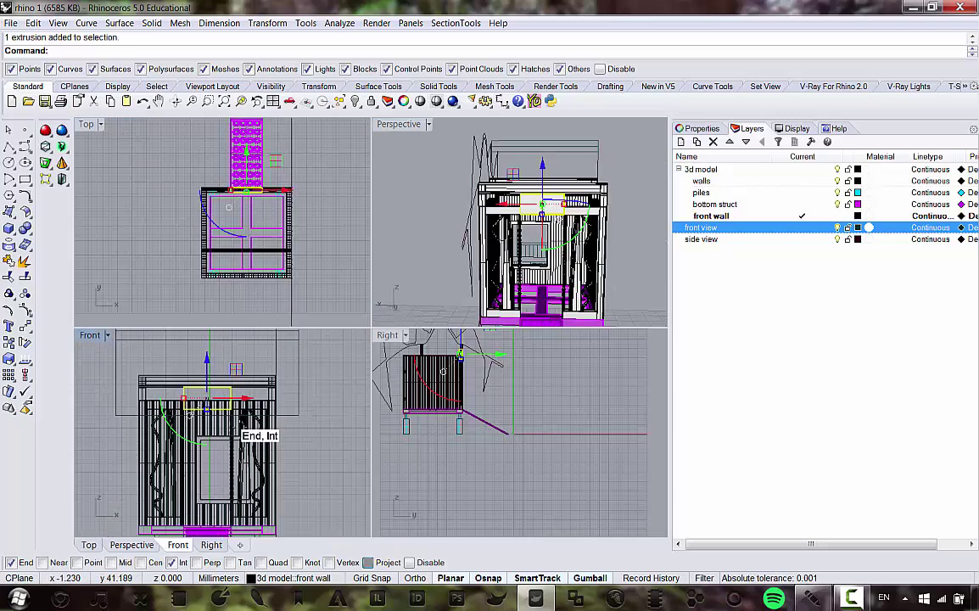
right_click_drag(245, 427, 248, 416)
double_click(86, 334)
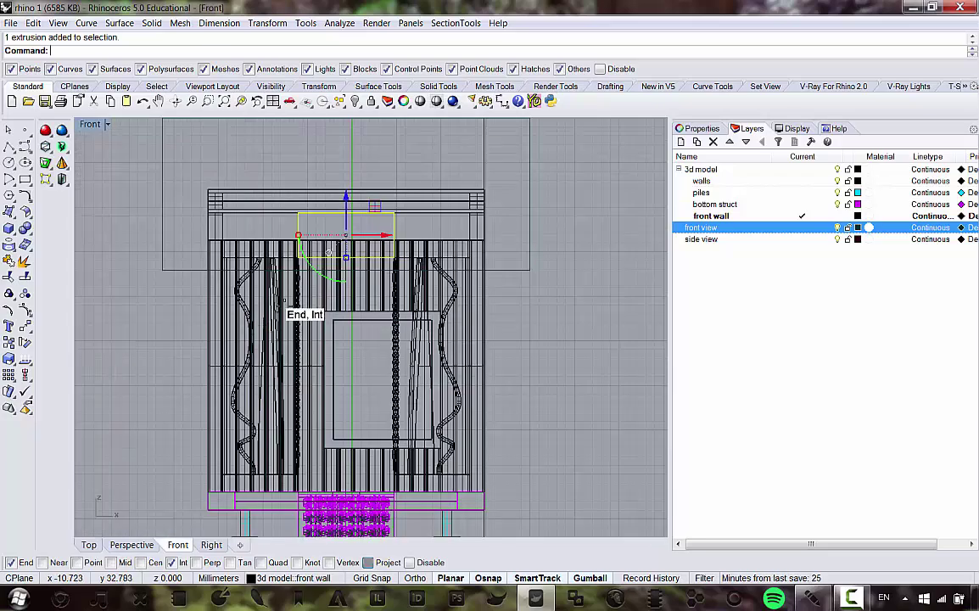
scroll(312, 304, "down", 3)
scroll(293, 316, "up", 4)
scroll(373, 288, "down", 2)
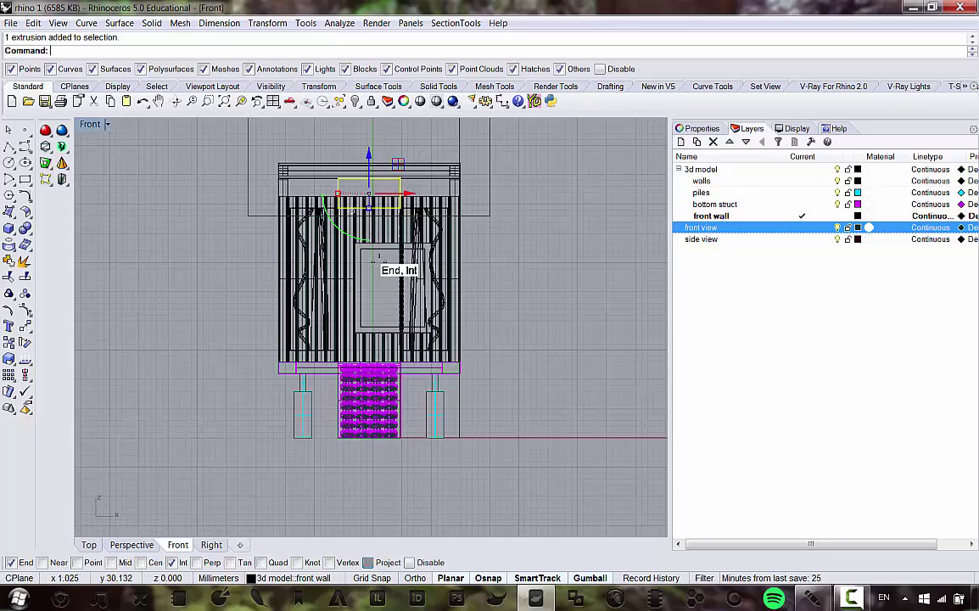
left_click(58, 23)
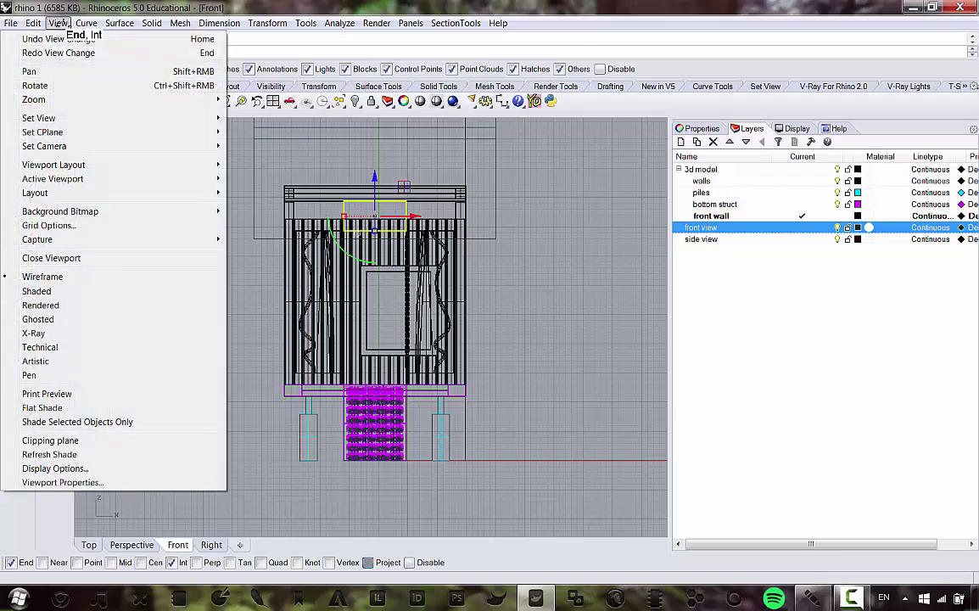
left_click(52, 287)
left_click(534, 263)
right_click_drag(417, 271, 390, 298)
right_click_drag(258, 251, 289, 325)
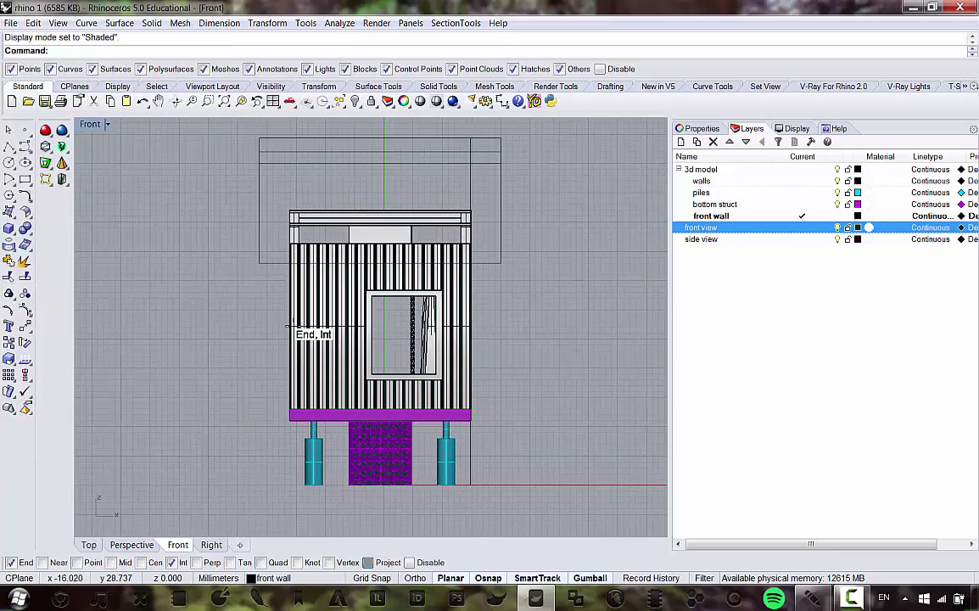
Step: Return to the four-view layout, change the Front viewport to the Back view and maximize it
double_click(93, 124)
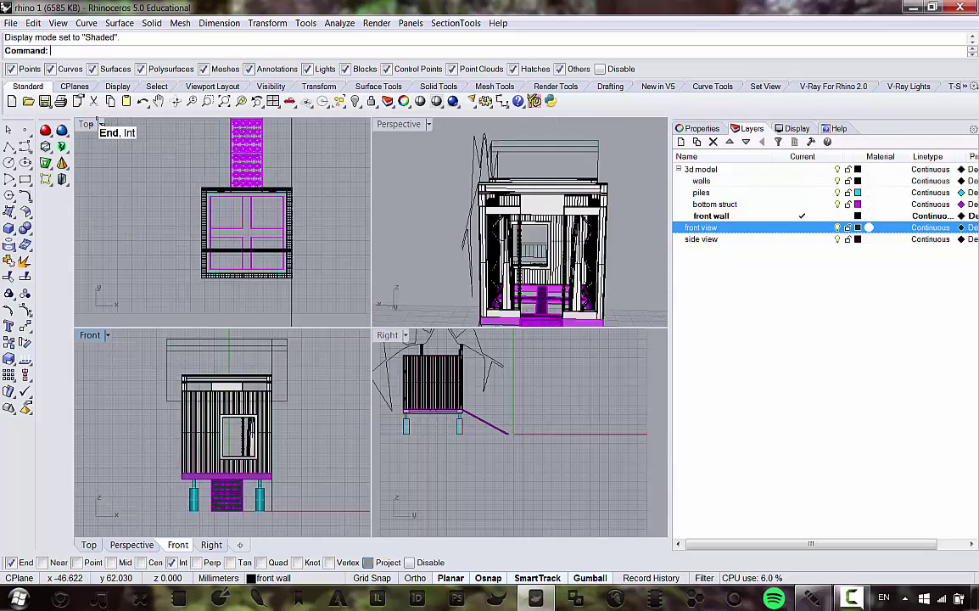
right_click_drag(543, 201, 788, 184)
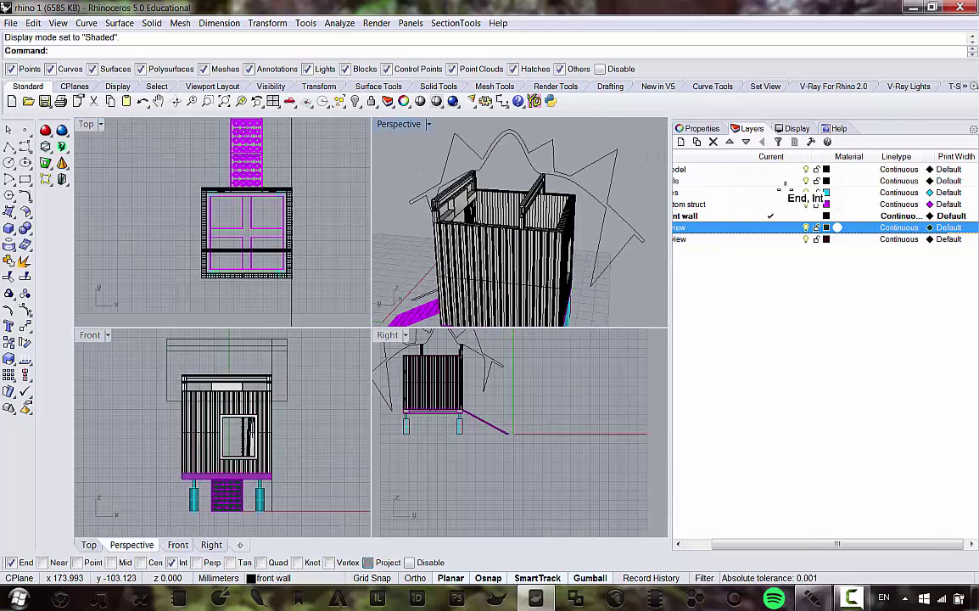
right_click_drag(526, 234, 465, 194)
scroll(463, 219, "down", 8)
scroll(443, 220, "up", 2)
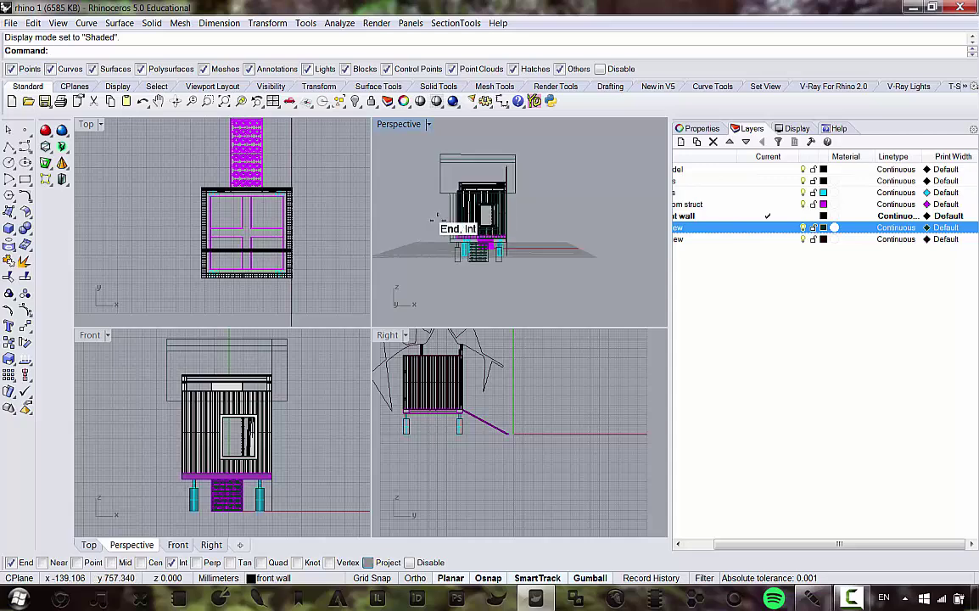
right_click_drag(222, 442, 237, 442)
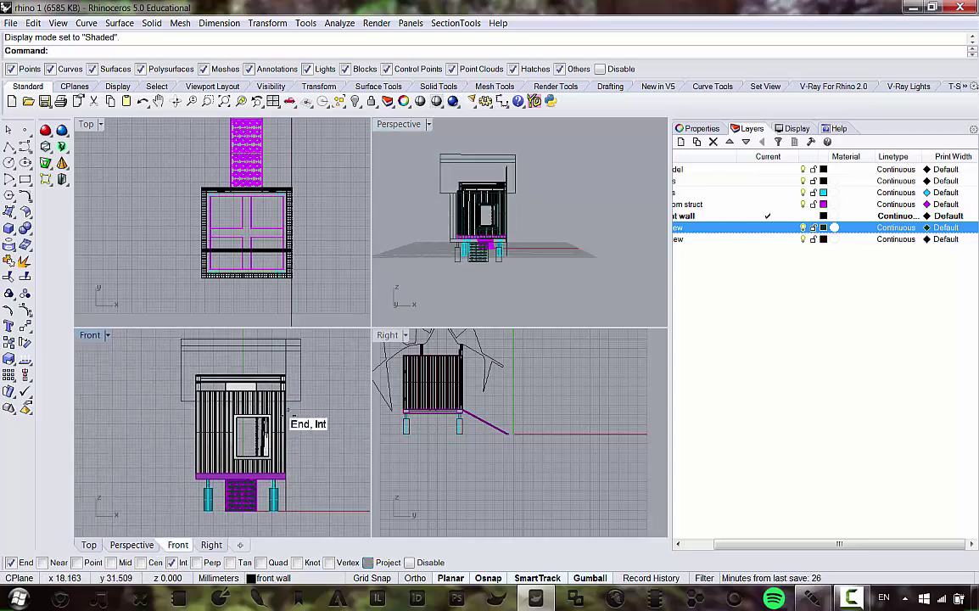
left_click(107, 335)
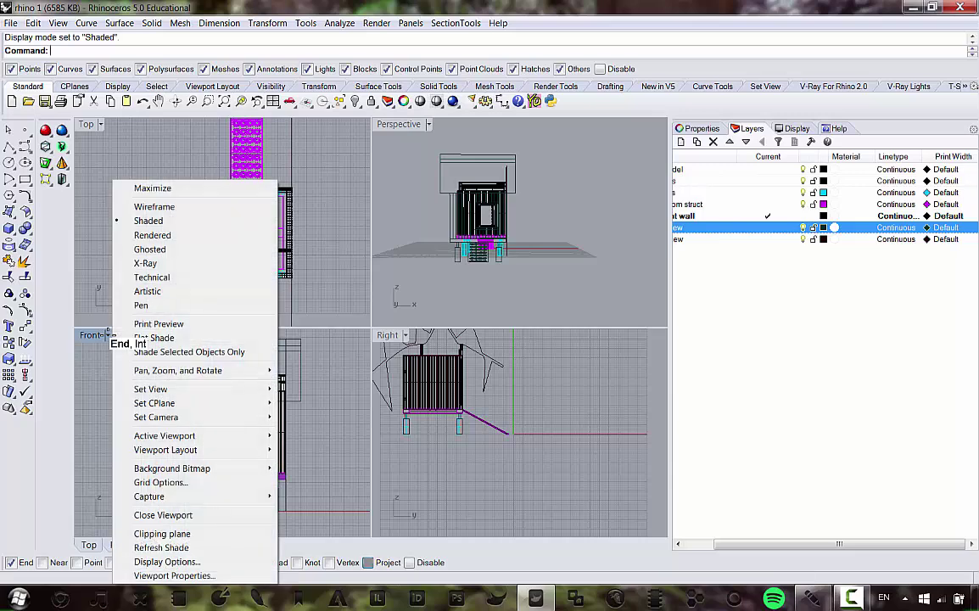
mouse_move(169, 388)
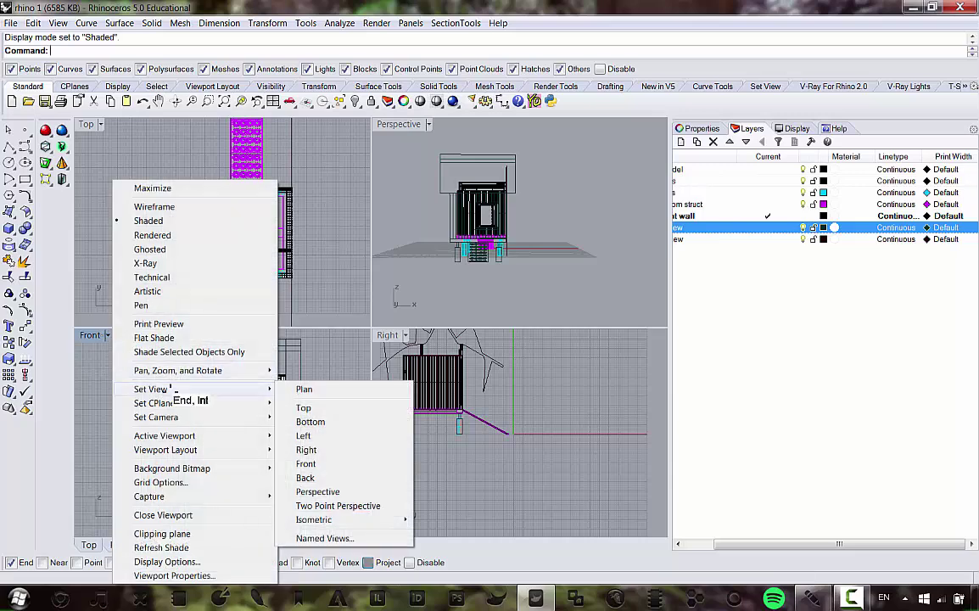
left_click(307, 478)
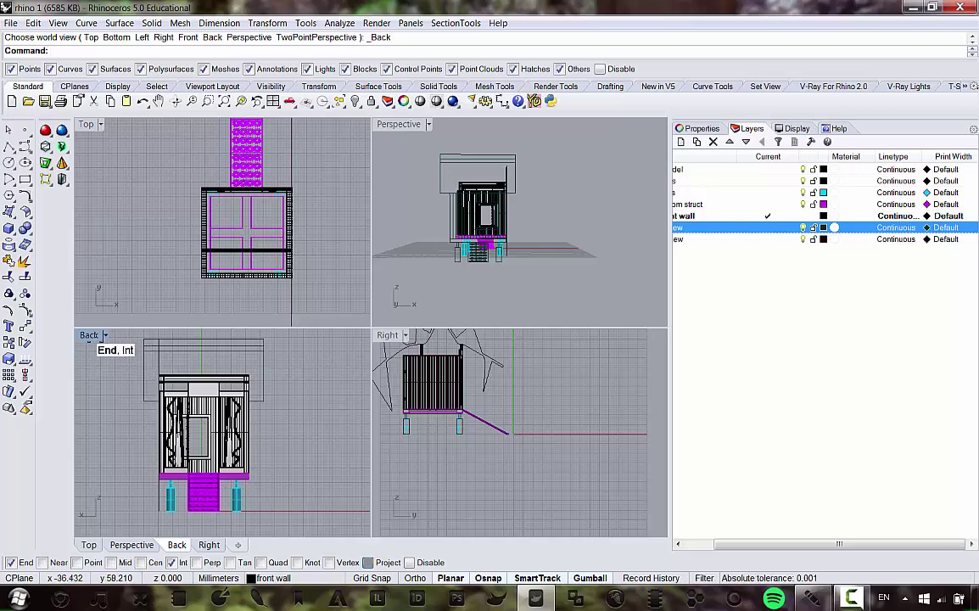
double_click(90, 335)
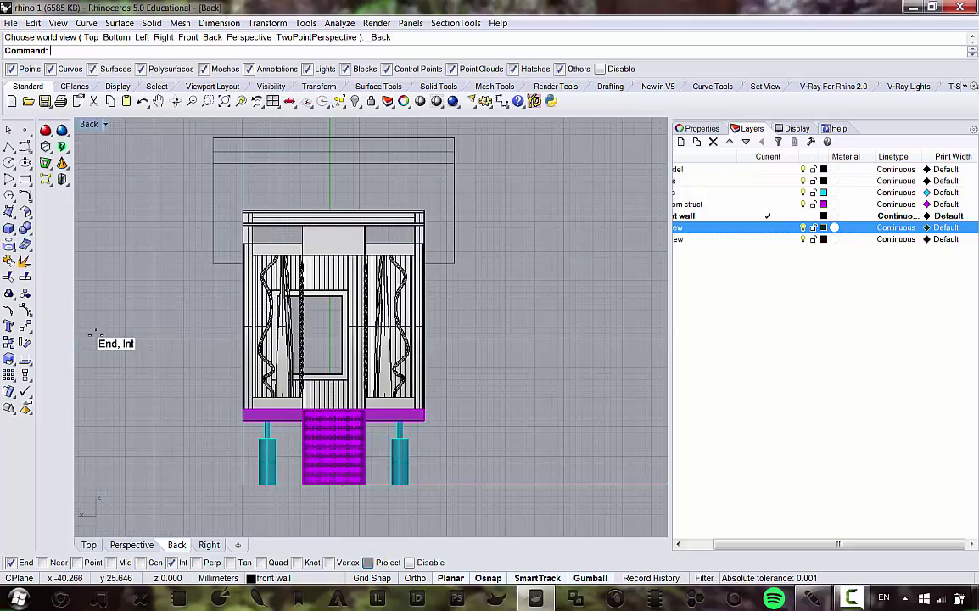
Step: Start a solid text object in the back view and set its font to Jokerman
scroll(374, 340, "up", 6)
right_click_drag(346, 284, 383, 291)
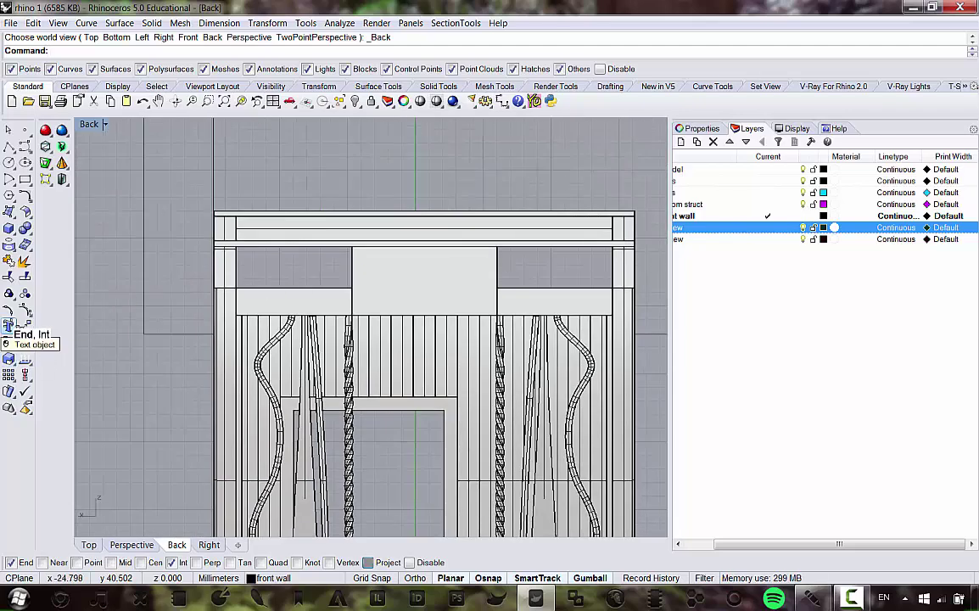
left_click(10, 327)
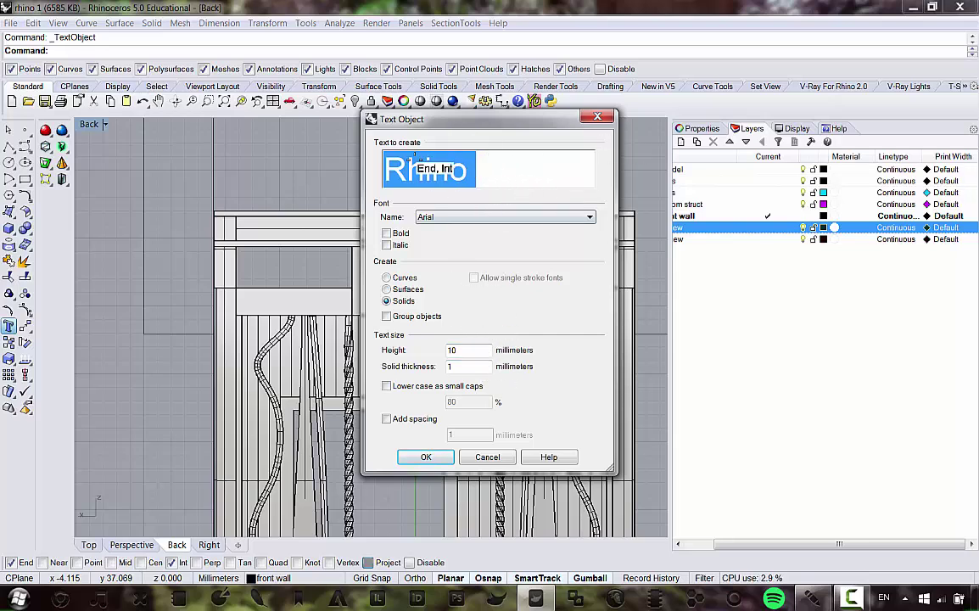
left_click(522, 216)
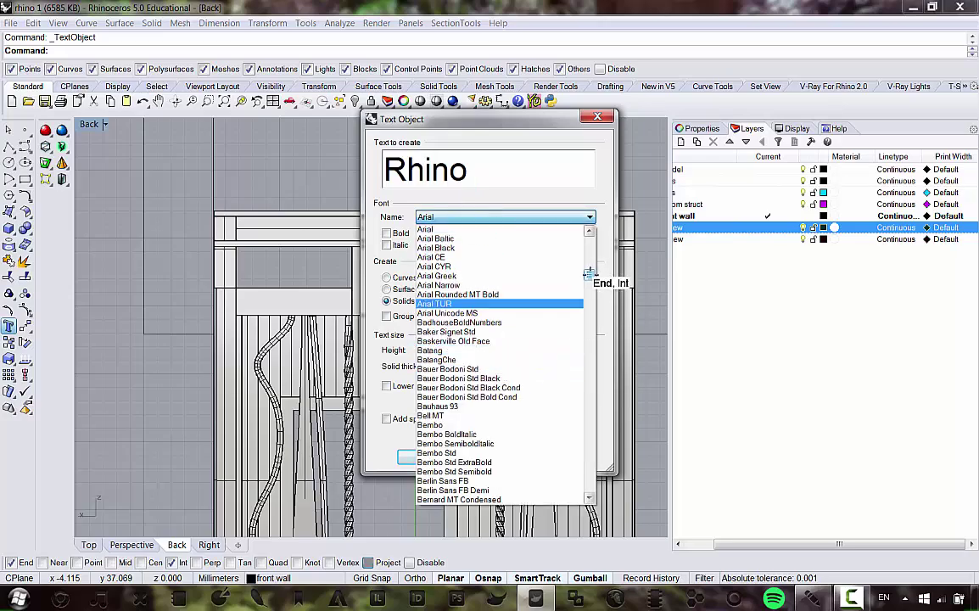
left_click_drag(588, 274, 583, 379)
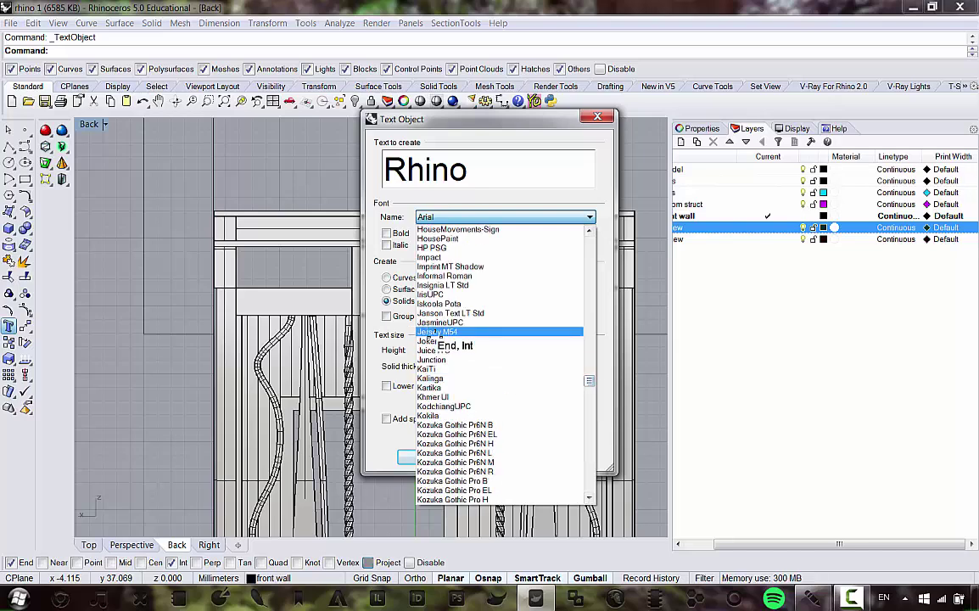
left_click(471, 341)
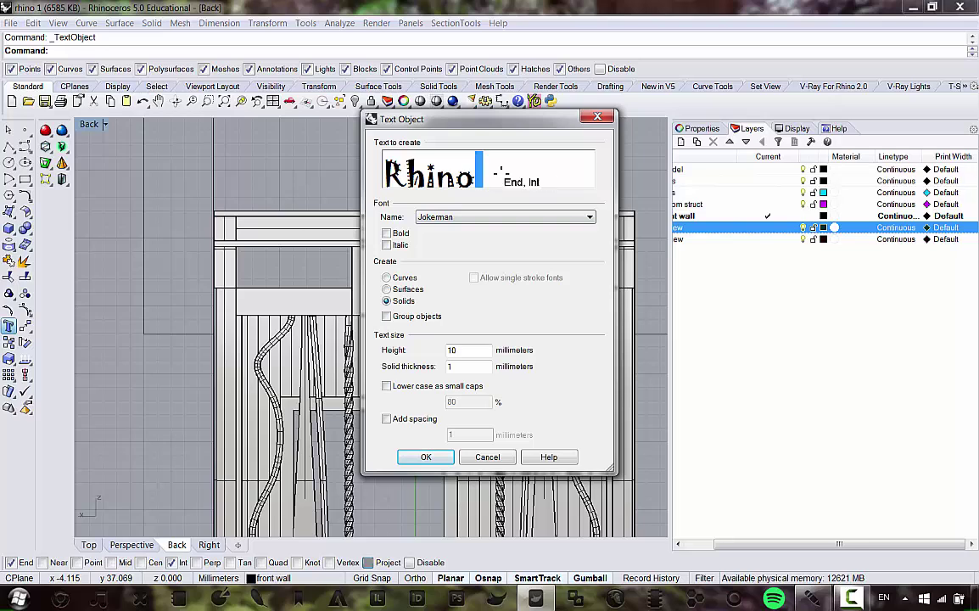
Step: Enter "Villa la Media" as the text to create and accept the text object settings
left_click_drag(476, 170, 370, 158)
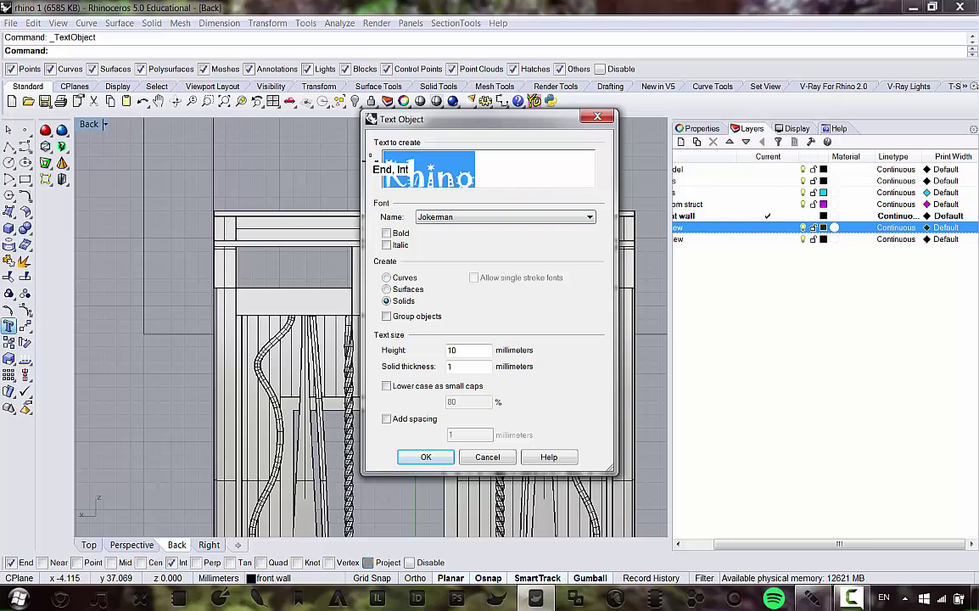
type("Villa la Gau")
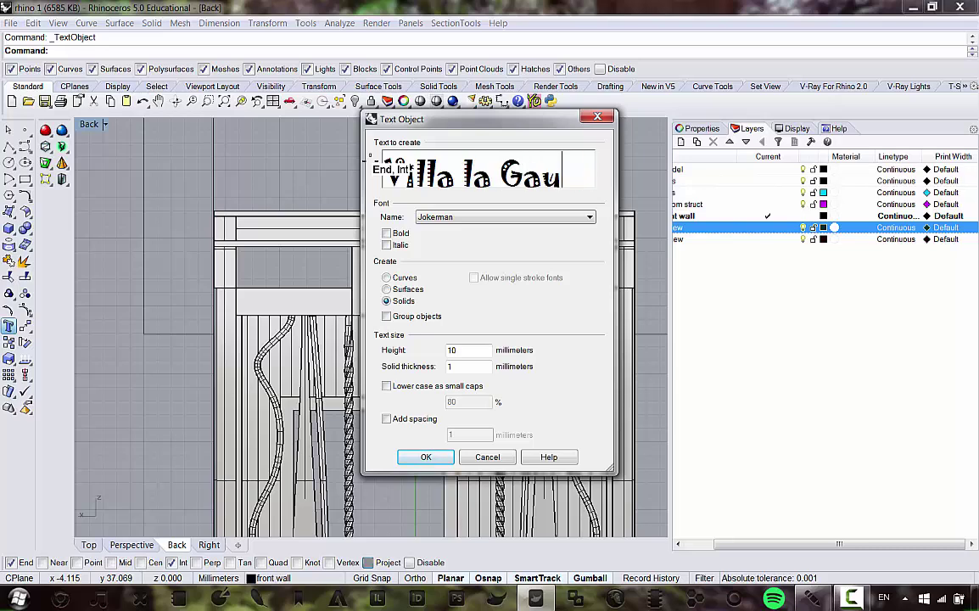
key("BackSpace")
key("BackSpace")
key("BackSpace")
type("Media")
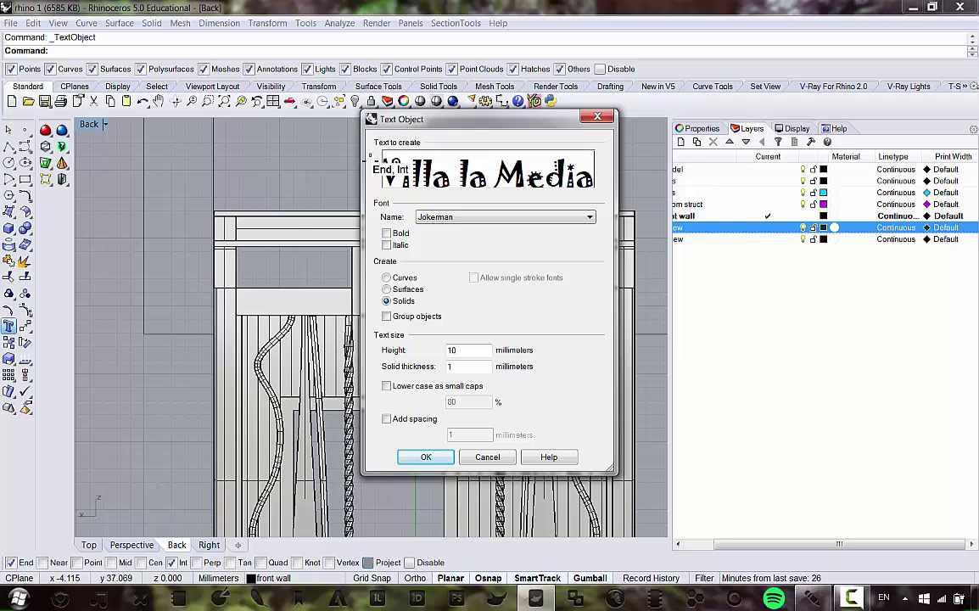
key("Return")
Step: Place the solid lettering above the house in the back view
scroll(240, 276, "down", 4)
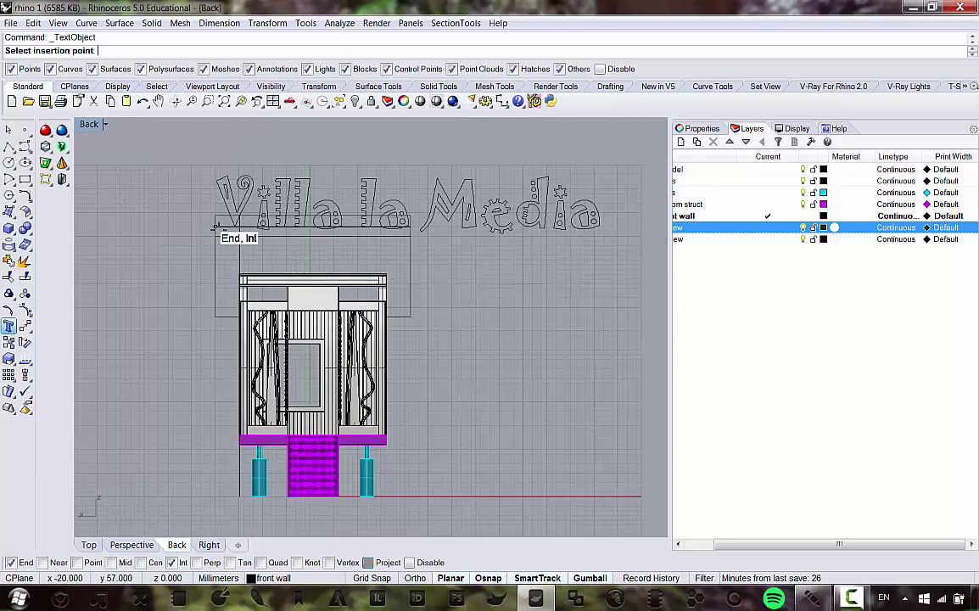
scroll(208, 208, "up", 3)
left_click(188, 192)
scroll(386, 198, "down", 2)
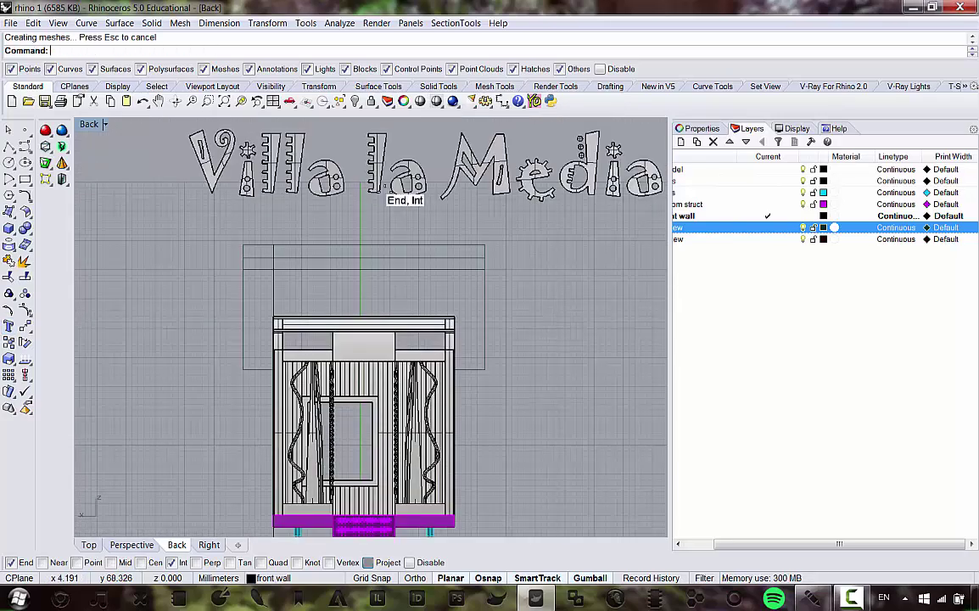
Step: Select all the letters, scale them down, and lower them to the level of the panel above the entrance
scroll(456, 200, "up", 2)
scroll(465, 198, "up", 2)
scroll(481, 202, "down", 6)
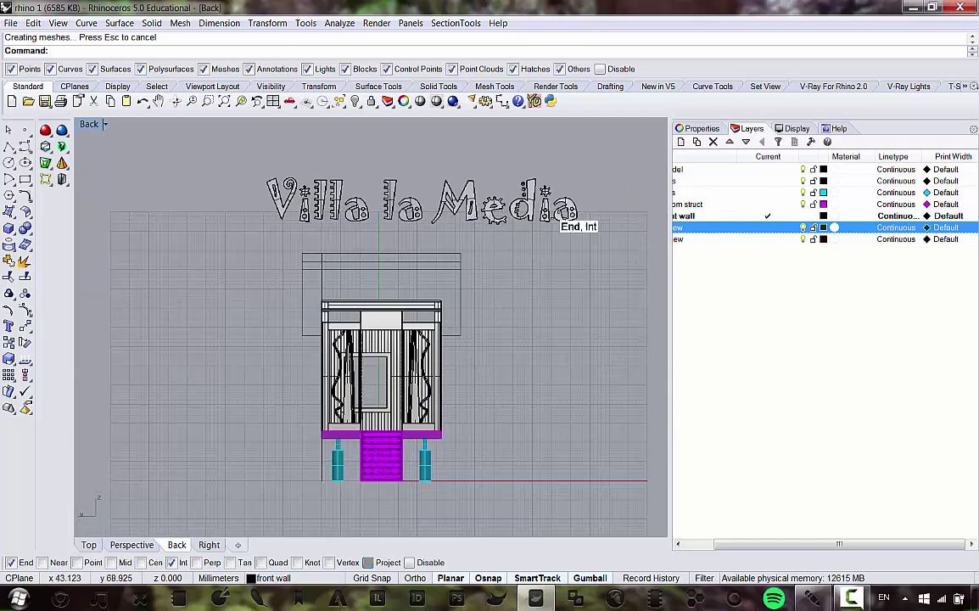
left_click_drag(283, 173, 207, 143)
right_click_drag(289, 212, 272, 241)
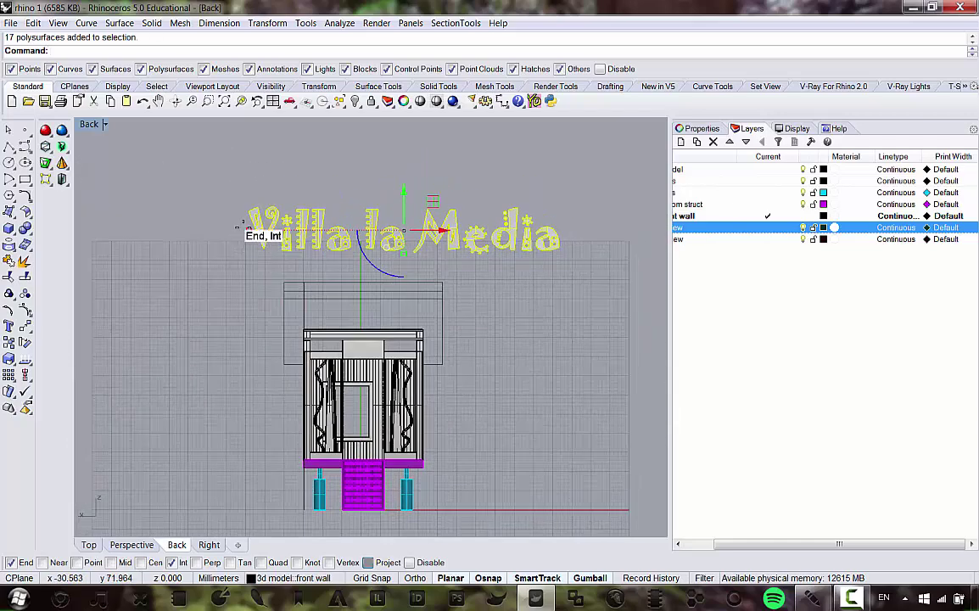
left_click_drag(247, 230, 368, 231)
right_click_drag(431, 241, 473, 198)
left_click_drag(444, 147, 423, 270)
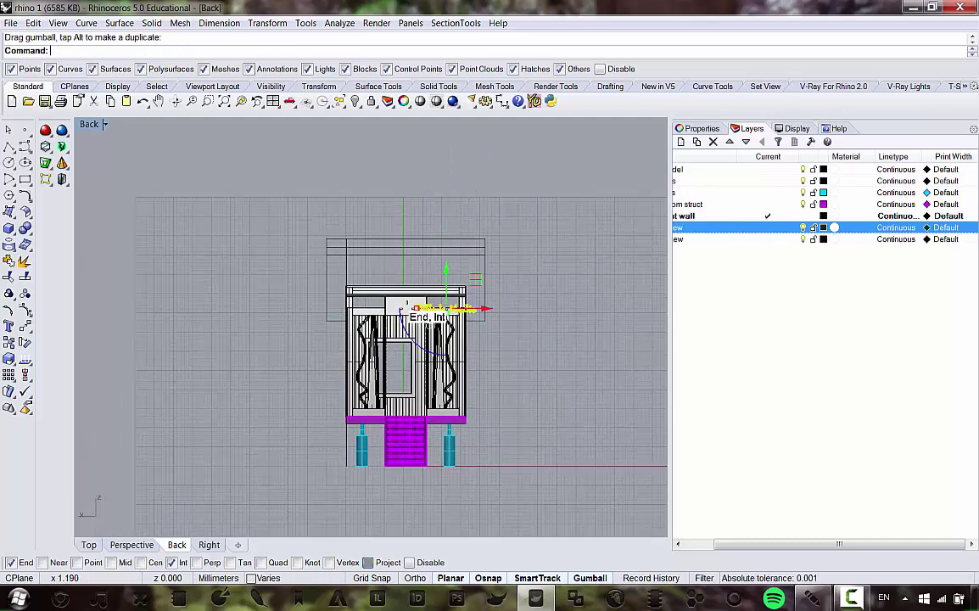
Step: Centre the lettering on the panel above the entrance and resize it to nearly fill the panel's width
scroll(415, 306, "up", 5)
left_click_drag(557, 321, 410, 321)
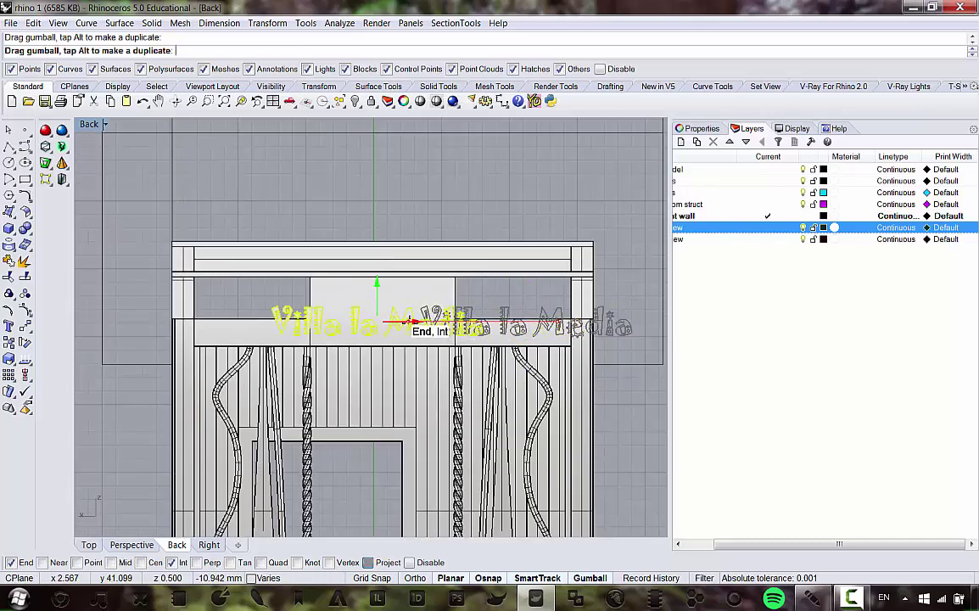
scroll(380, 316, "up", 8)
left_click_drag(129, 332, 233, 333)
right_click_drag(381, 304, 359, 356)
left_click_drag(353, 347, 351, 303)
left_click_drag(381, 338, 401, 339)
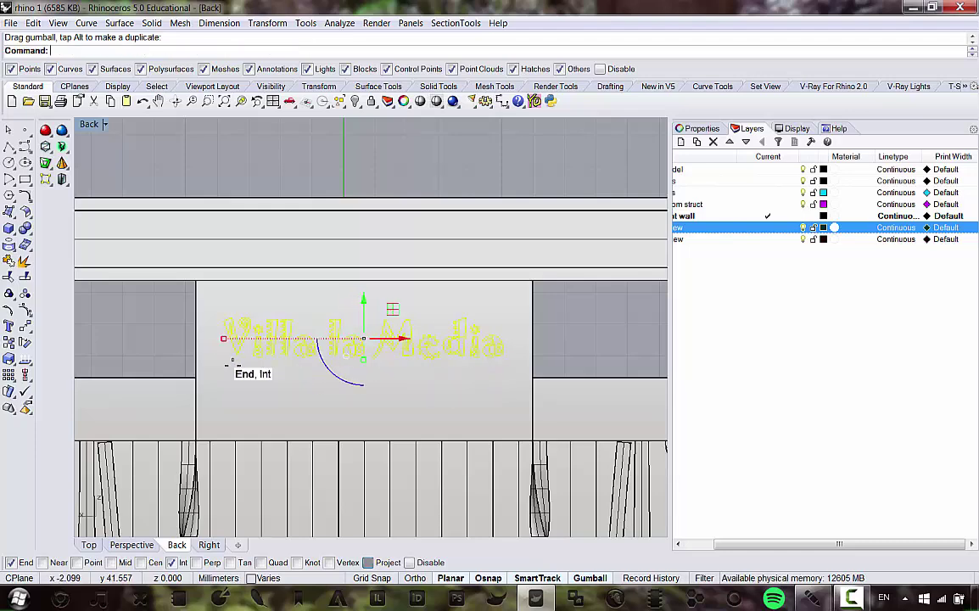
scroll(228, 363, "up", 1)
left_click_drag(212, 331, 202, 331)
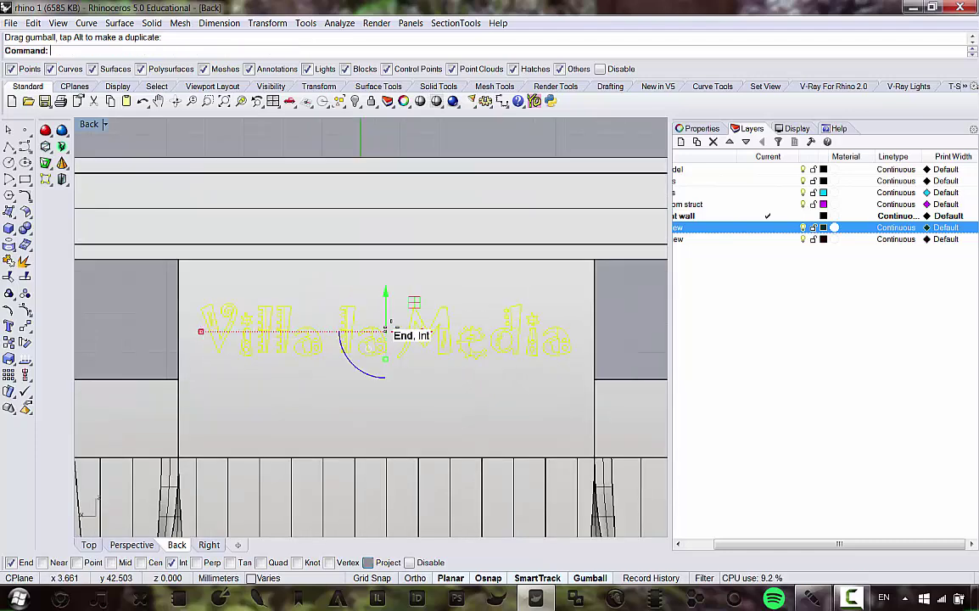
Step: Examine the lettering's thickness and position up close in the side view
double_click(88, 124)
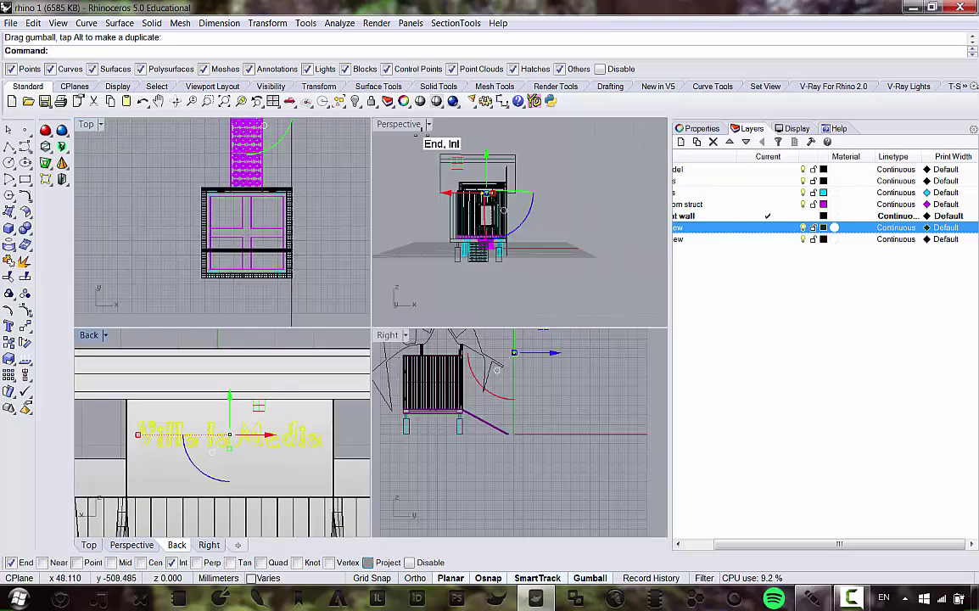
right_click_drag(489, 457, 492, 488)
scroll(517, 383, "up", 15)
scroll(516, 360, "up", 19)
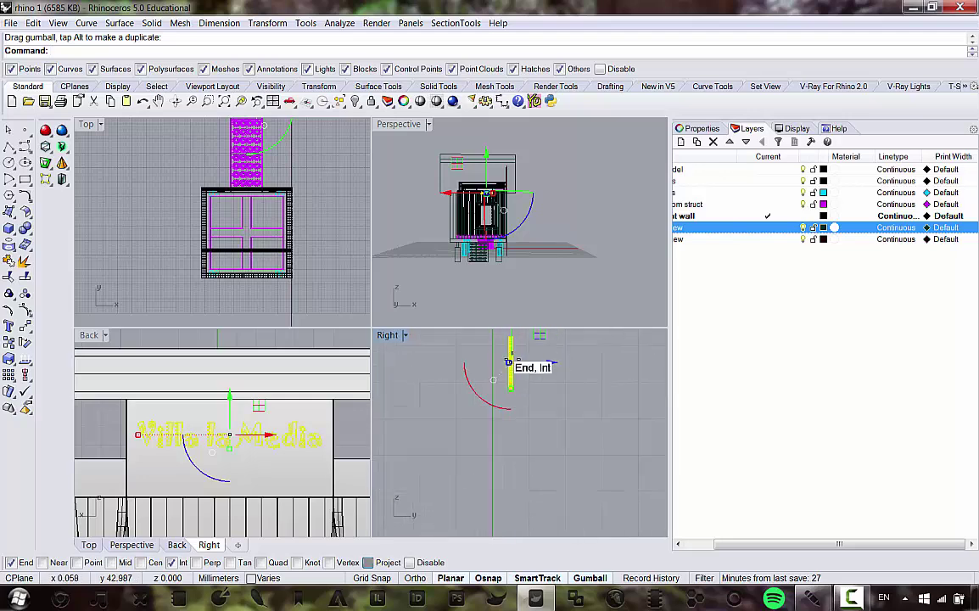
scroll(517, 367, "down", 15)
scroll(515, 366, "up", 2)
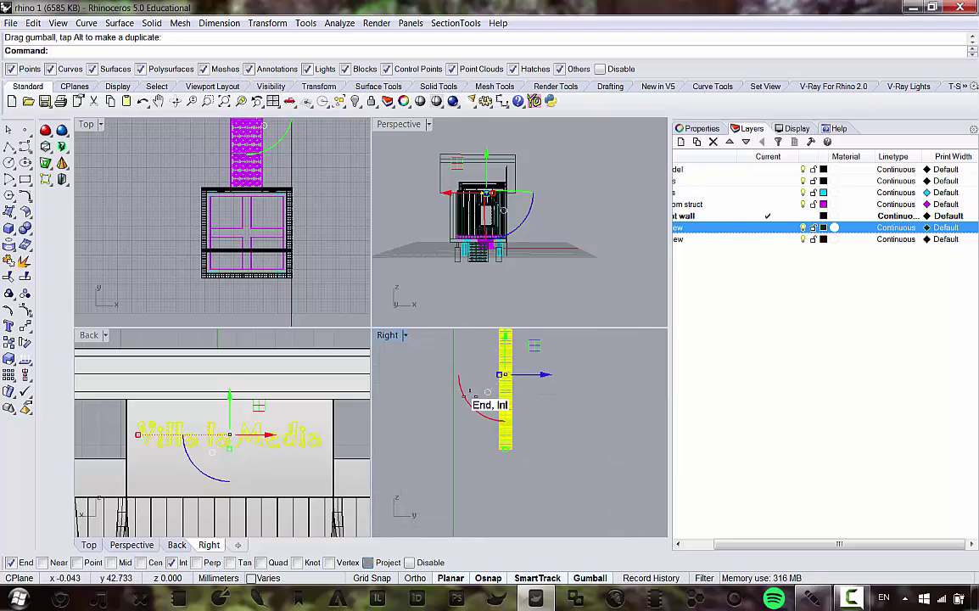
left_click(149, 23)
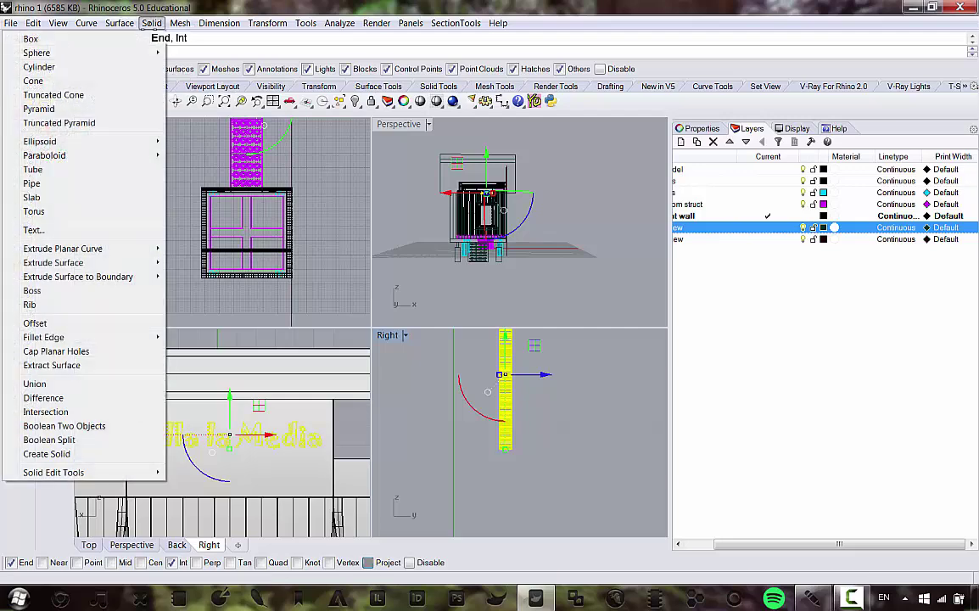
mouse_move(132, 262)
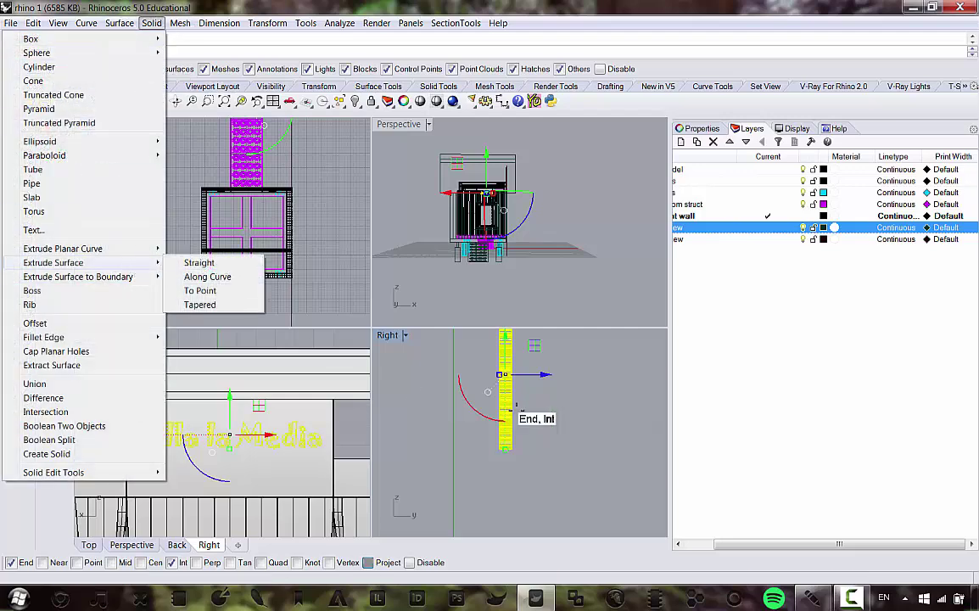
Step: Try to reposition the lettering toward the front wall in the enlarged side view, and undo it
double_click(386, 336)
scroll(483, 361, "down", 6)
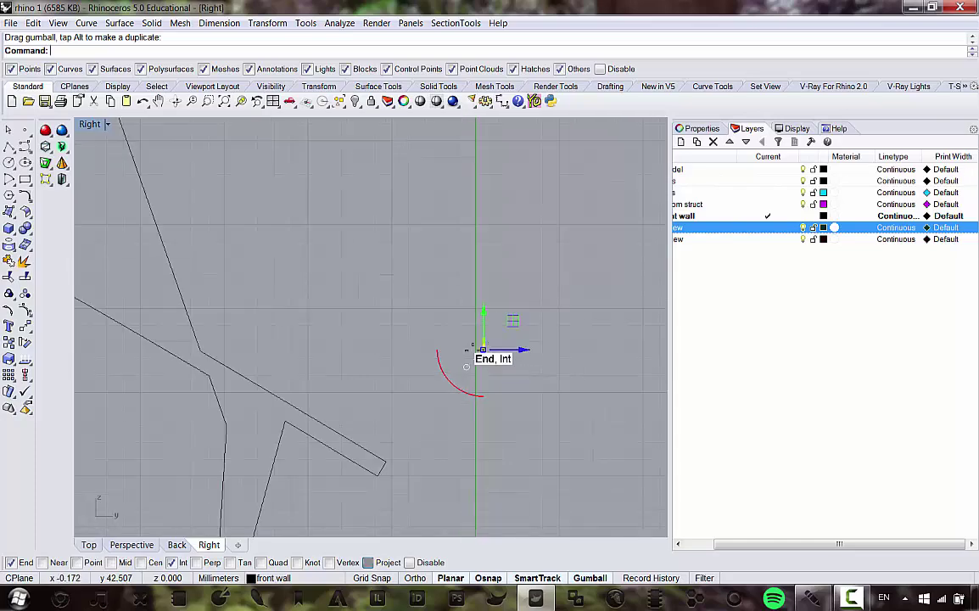
scroll(490, 392, "down", 3)
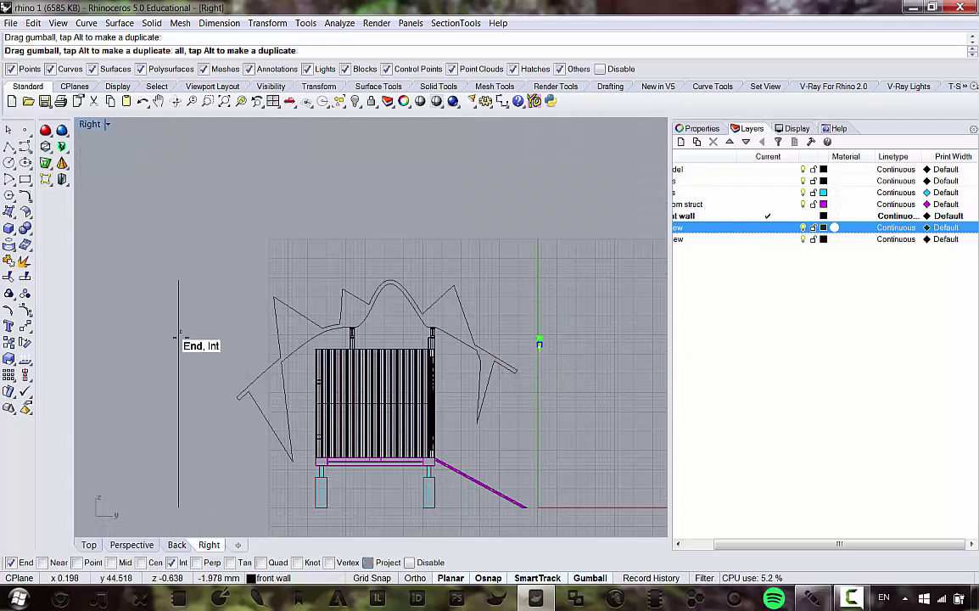
left_click_drag(255, 326, 524, 360)
scroll(562, 348, "up", 4)
key("ctrl+z")
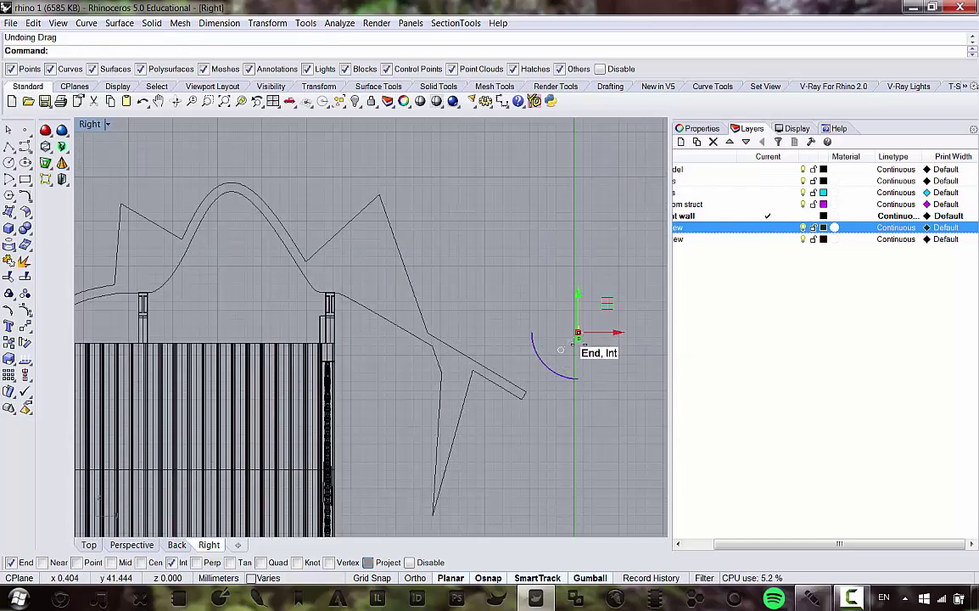
Step: Stretch the lettering's depth in the side view and move it to the front wall so it passes through the entrance panel
scroll(564, 338, "up", 5)
left_click_drag(584, 309, 307, 312)
scroll(307, 335, "down", 12)
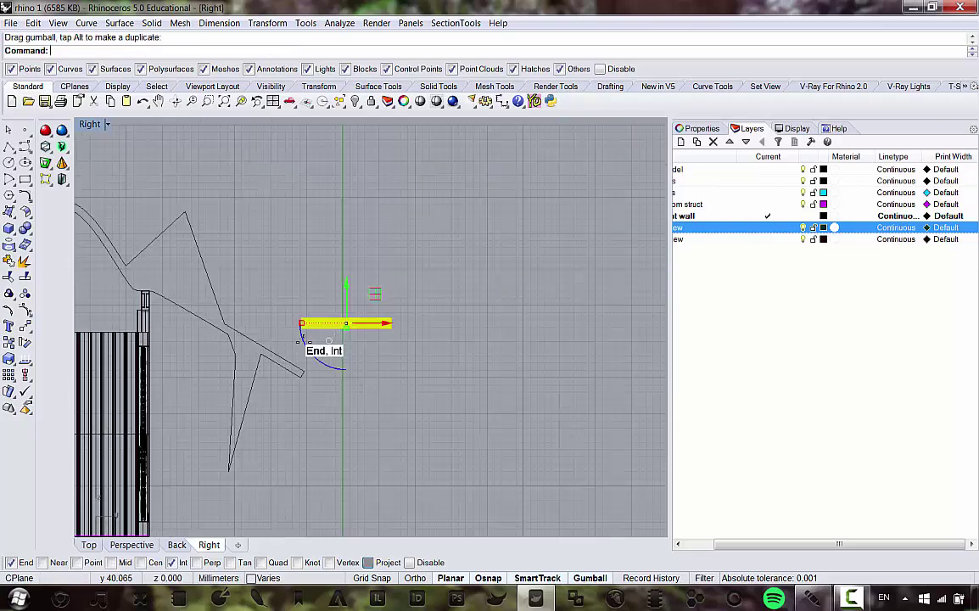
right_click_drag(341, 337, 490, 337)
scroll(416, 332, "up", 4)
left_click_drag(544, 316, 306, 316)
Step: Check the deepened lettering against the front wall in the perspective view and save the file
double_click(89, 124)
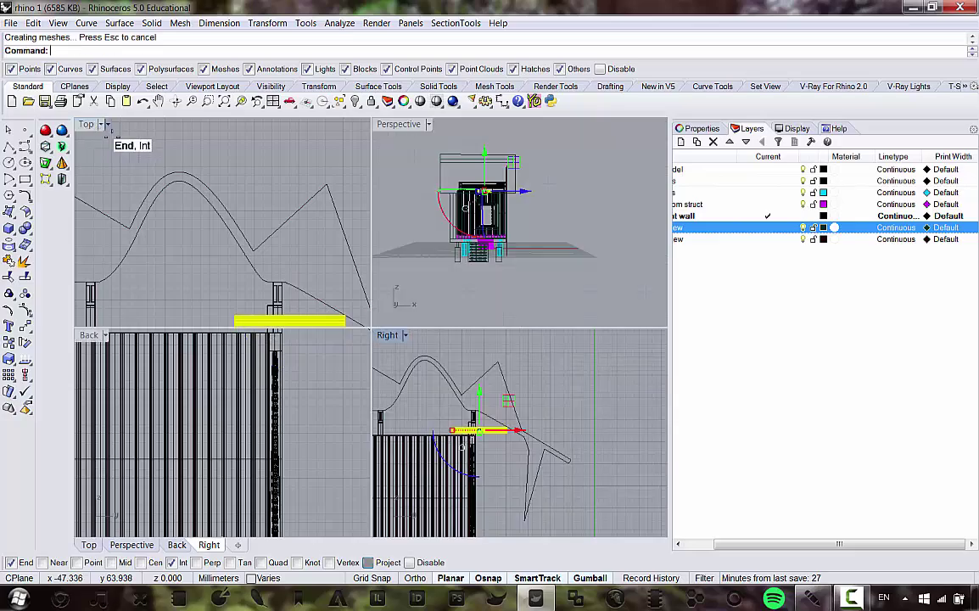
double_click(399, 122)
right_click_drag(424, 288, 204, 361)
scroll(543, 289, "up", 5)
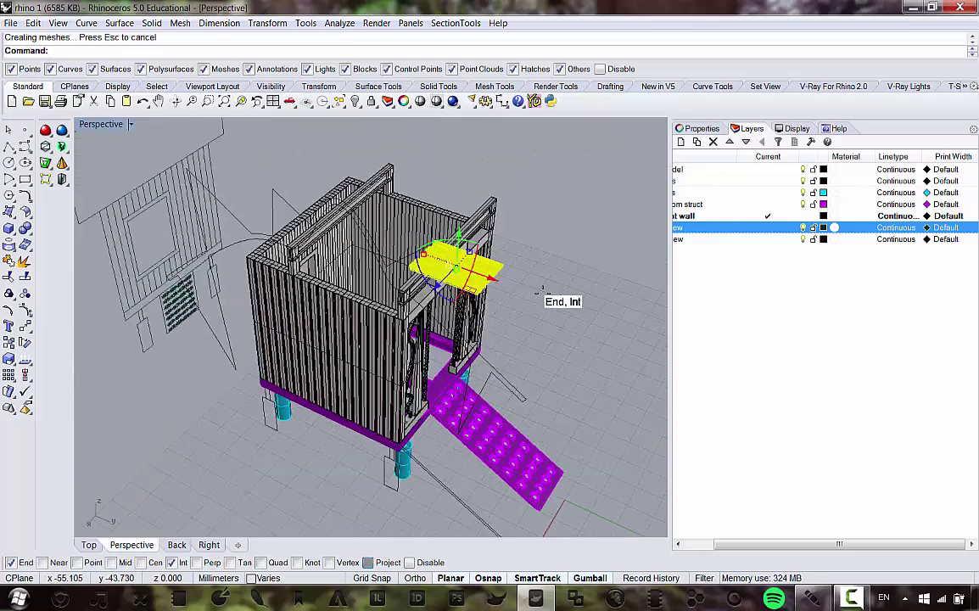
right_click_drag(543, 289, 441, 231)
scroll(382, 247, "up", 5)
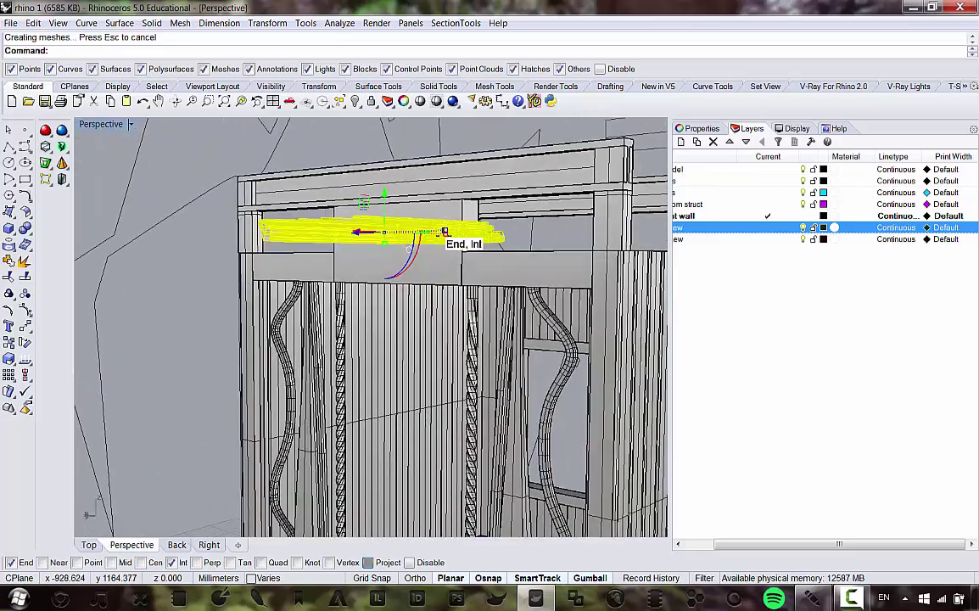
key("ctrl+s")
Step: Inspect from several angles how the letters pass through the panel above the entrance
right_click_drag(413, 179, 356, 195)
scroll(332, 222, "up", 6)
left_click(332, 238)
scroll(335, 242, "down", 6)
scroll(343, 268, "up", 6)
scroll(325, 296, "down", 8)
scroll(354, 196, "up", 6)
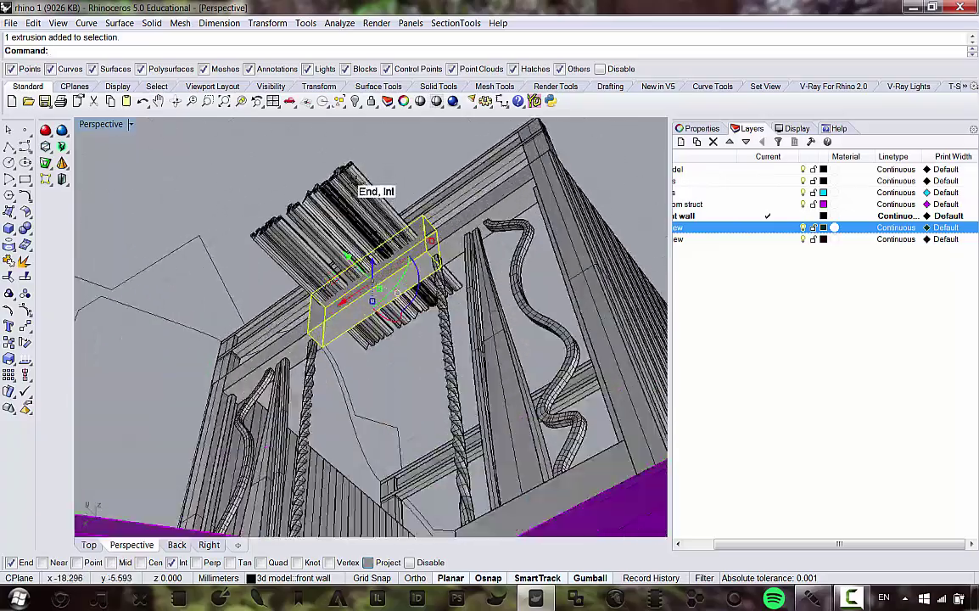
left_click_drag(484, 196, 372, 168)
left_click_drag(501, 112, 500, 110)
right_click_drag(442, 193, 444, 181)
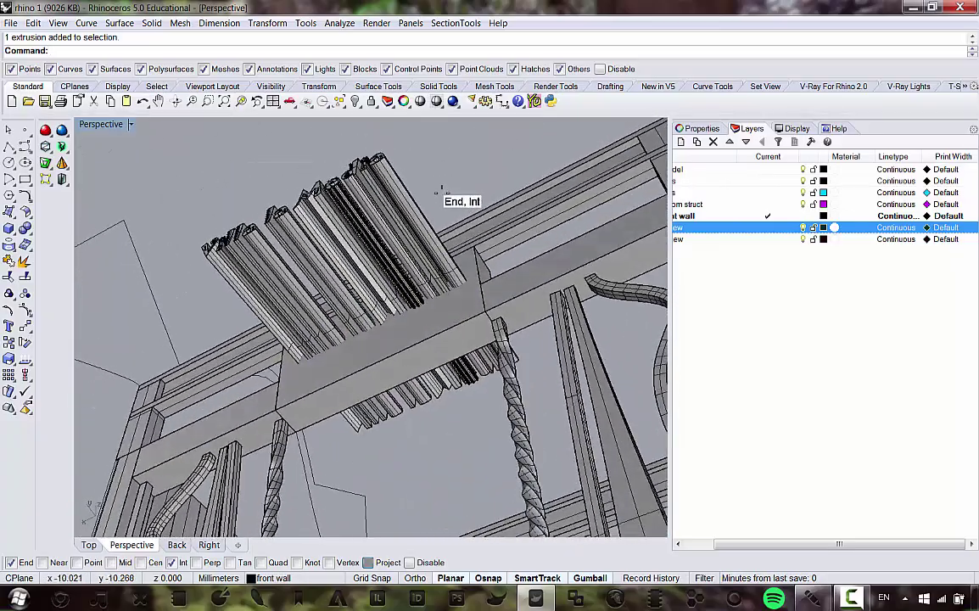
Step: Subtract the "Villa la Media" lettering from the panel above the entrance with Boolean Difference, with DeleteInput set to Yes
left_click(285, 367)
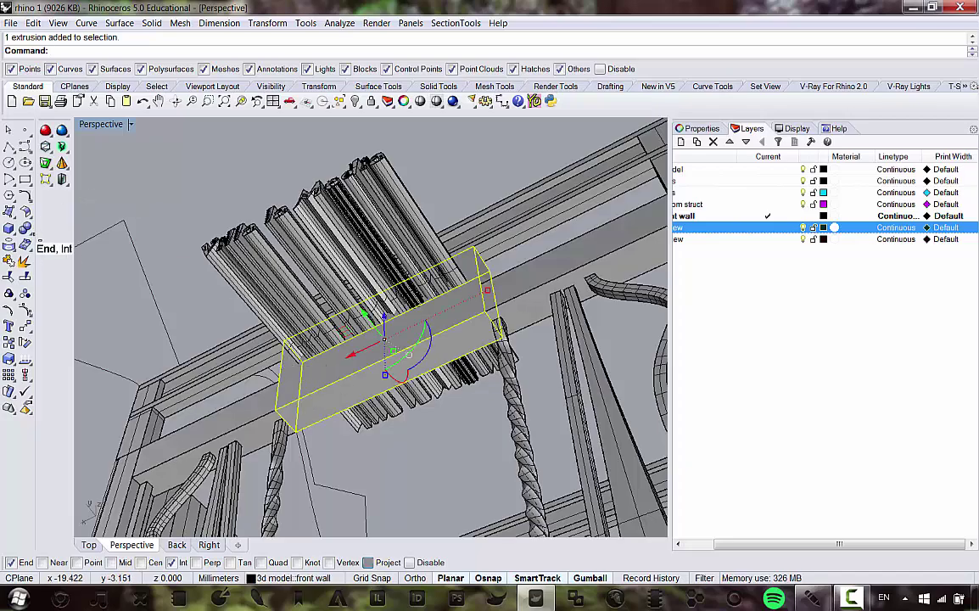
left_click(27, 229)
left_click(57, 232)
scroll(246, 347, "down", 5)
right_click_drag(246, 347, 355, 299)
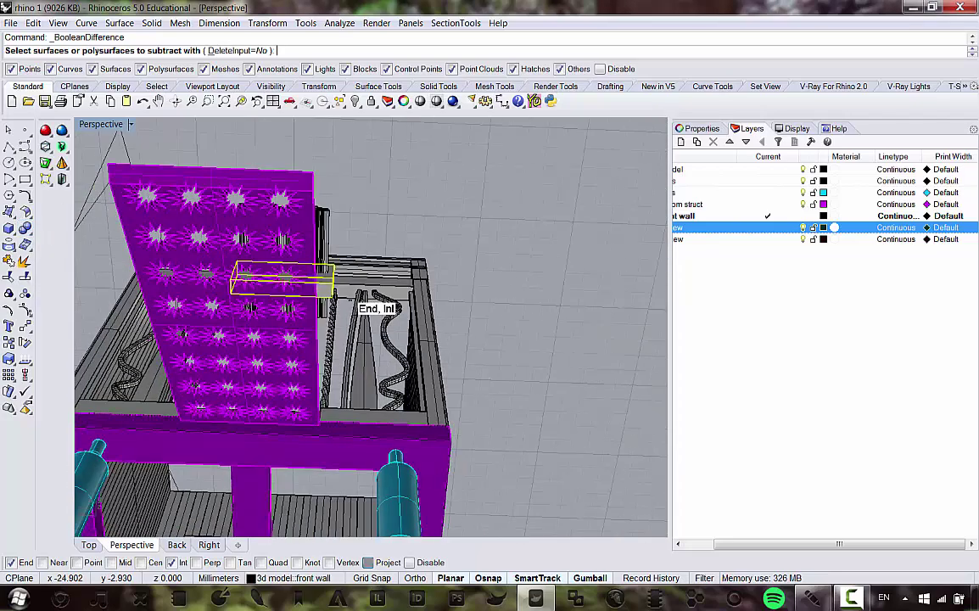
scroll(267, 214, "up", 5)
scroll(268, 214, "up", 3)
right_click_drag(267, 214, 325, 223)
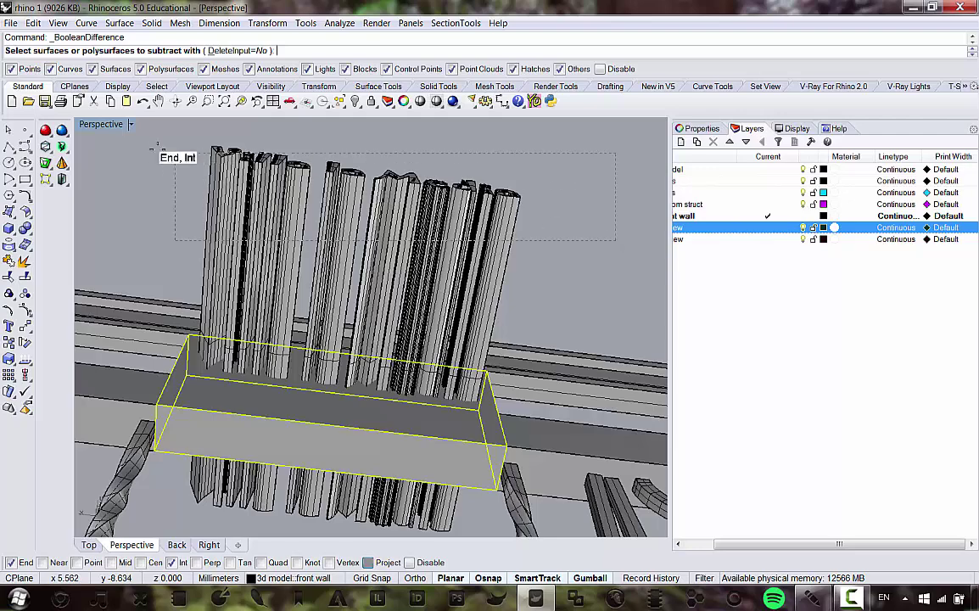
left_click(238, 51)
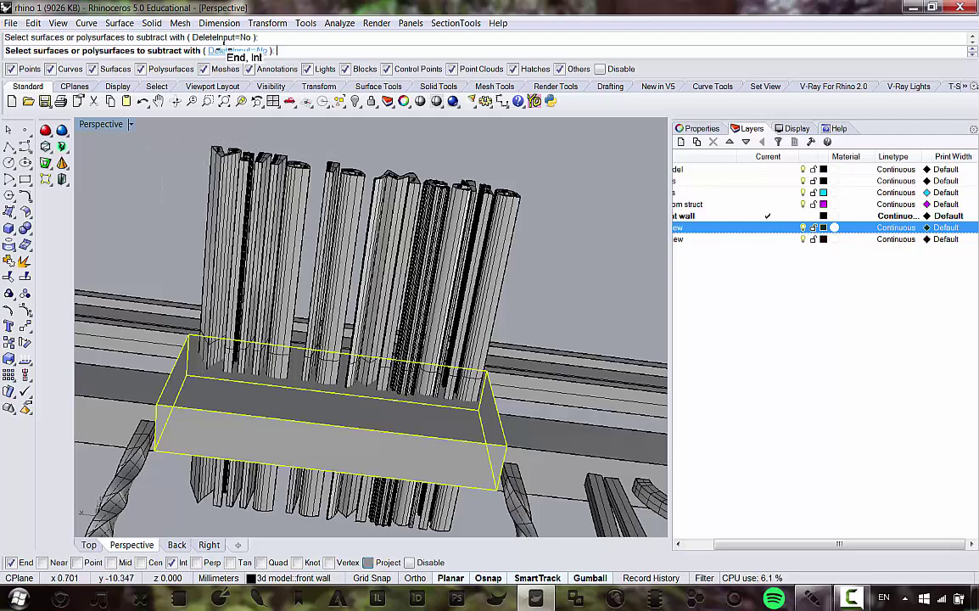
left_click_drag(212, 144, 230, 146)
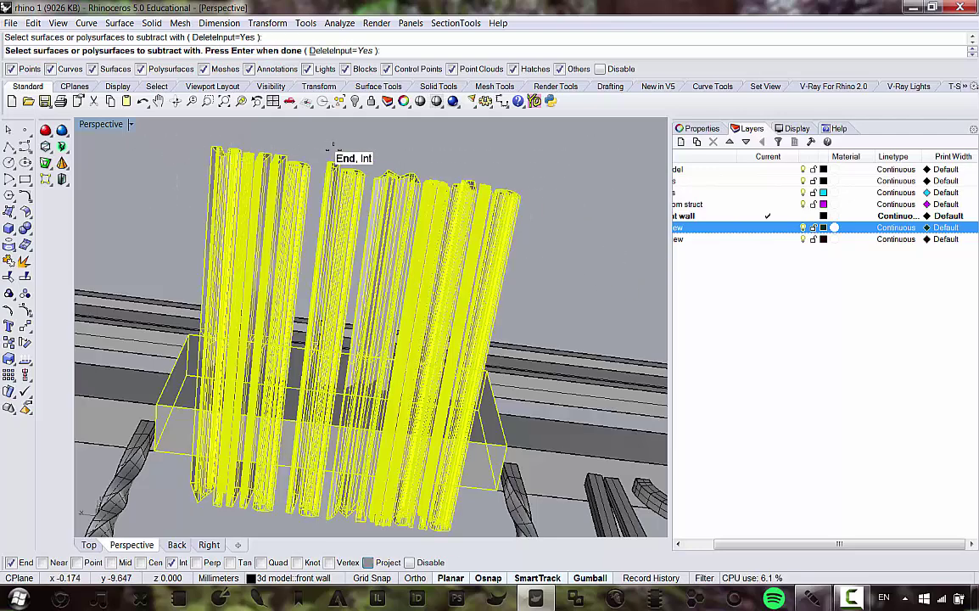
key("Return")
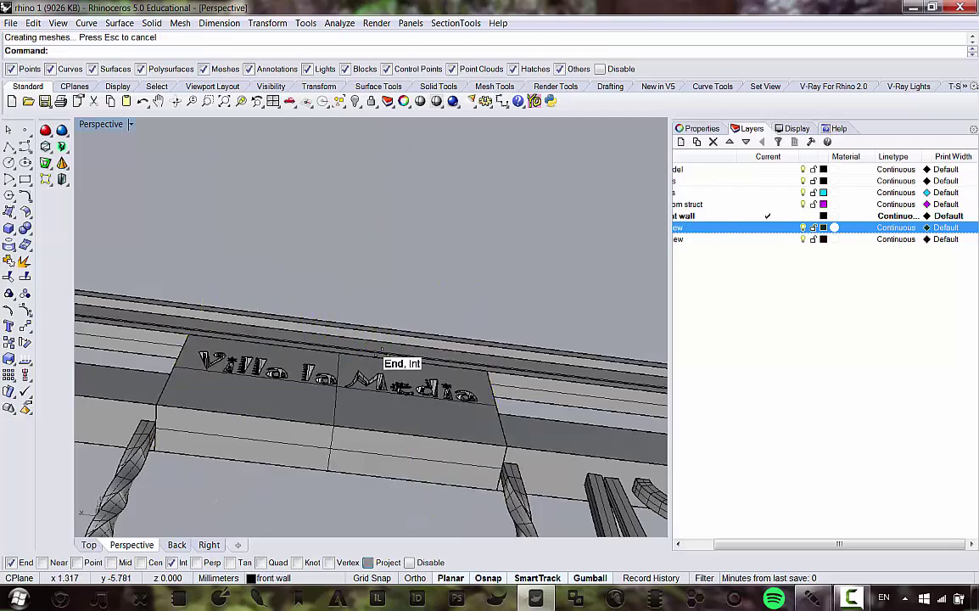
Step: Delete the loose solids left inside the "e" and the final "a" of "Media" in the cut panel
right_click_drag(382, 350, 364, 408)
scroll(364, 408, "down", 8)
scroll(364, 405, "up", 15)
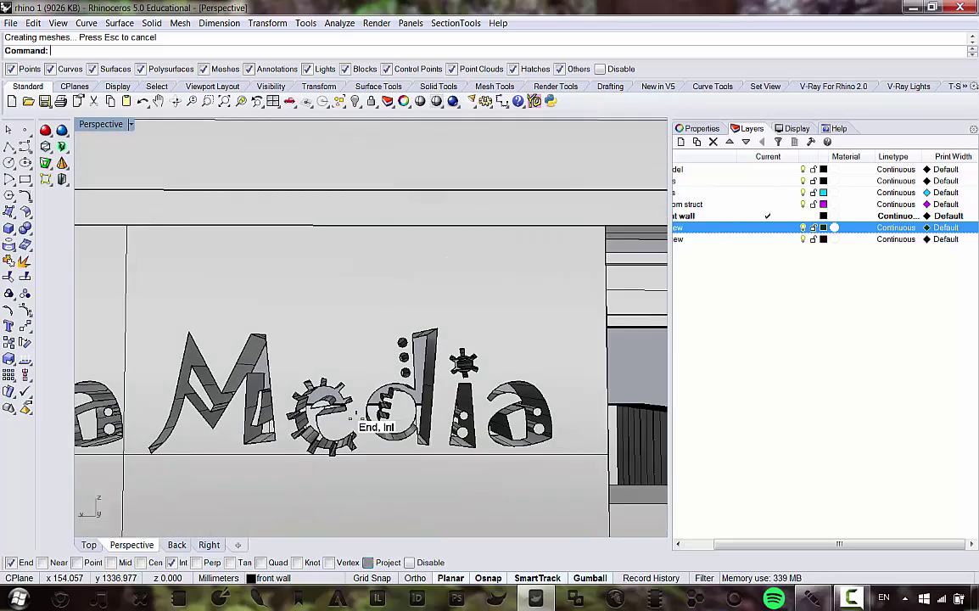
left_click(319, 393)
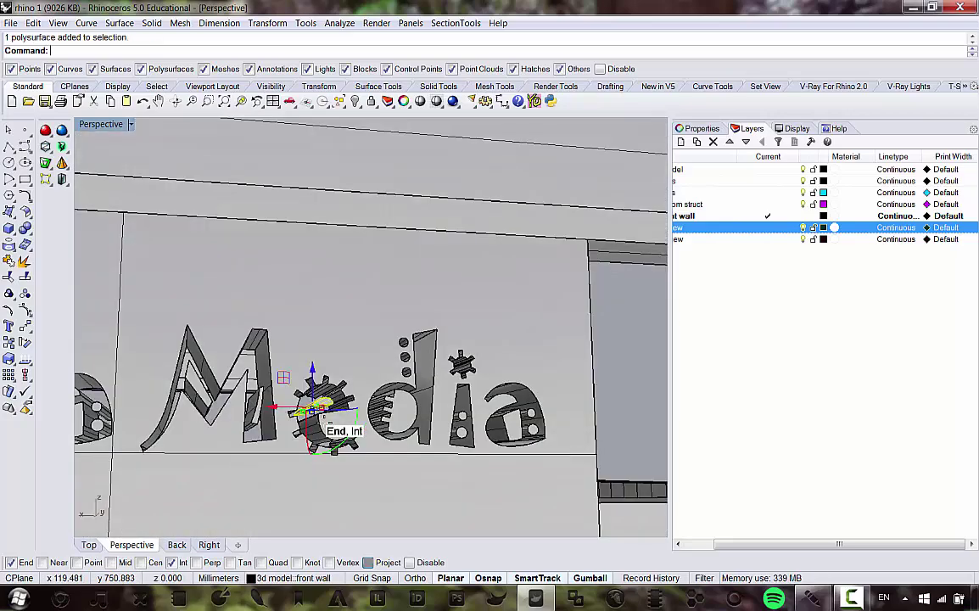
key("Delete")
right_click_drag(295, 425, 233, 428)
scroll(556, 419, "up", 4)
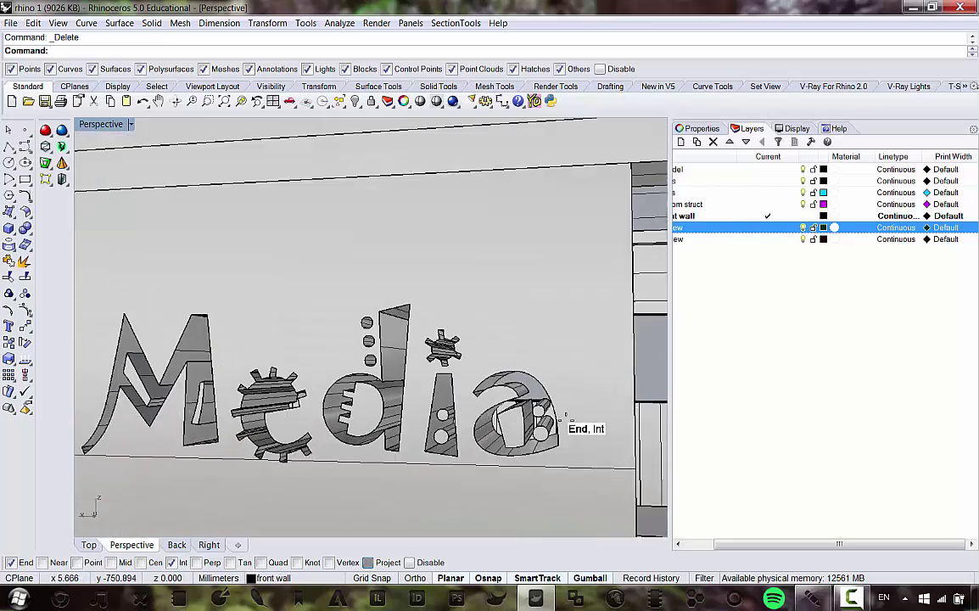
left_click(529, 413)
key("Delete")
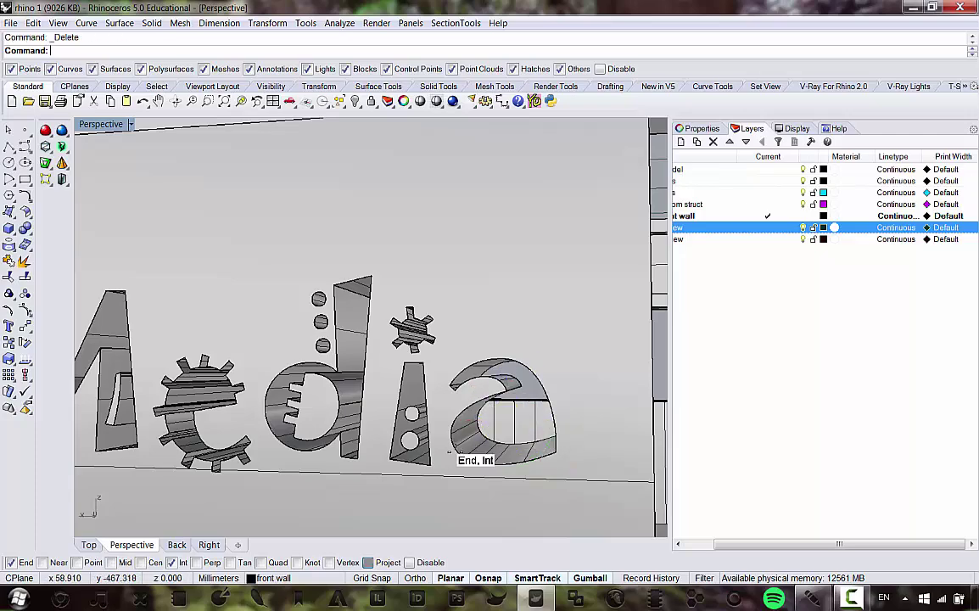
Step: Delete the loose solids left inside the "M" and the "a" letters of "Villa" and "la"
right_click_drag(472, 395, 416, 407)
scroll(420, 430, "down", 5)
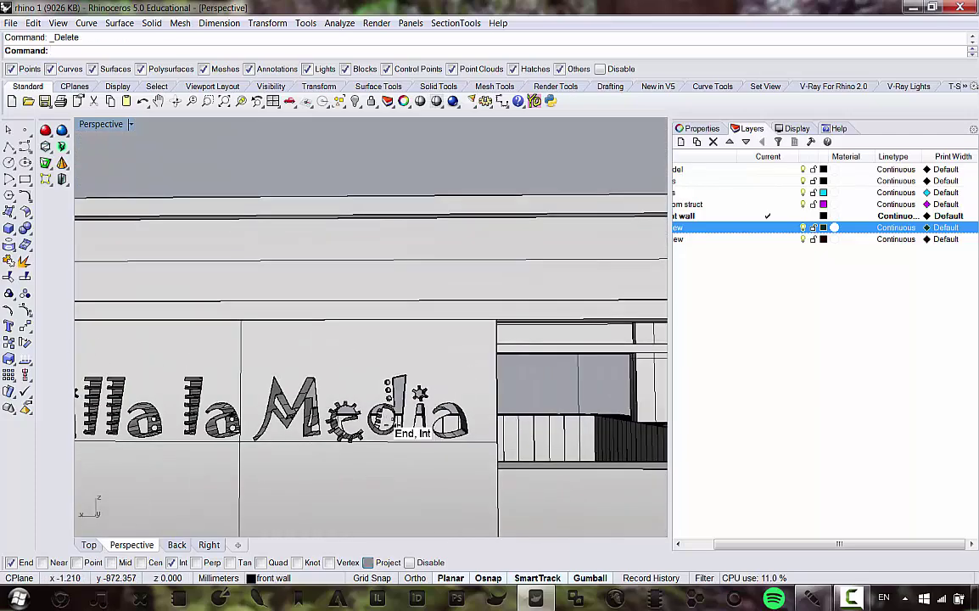
scroll(285, 415, "up", 5)
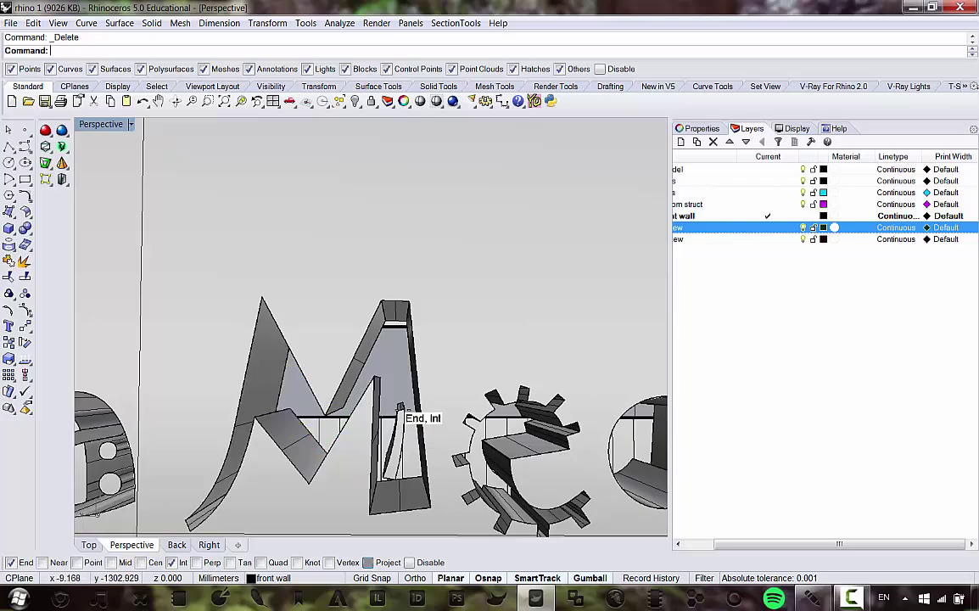
scroll(463, 385, "down", 5)
scroll(376, 403, "up", 8)
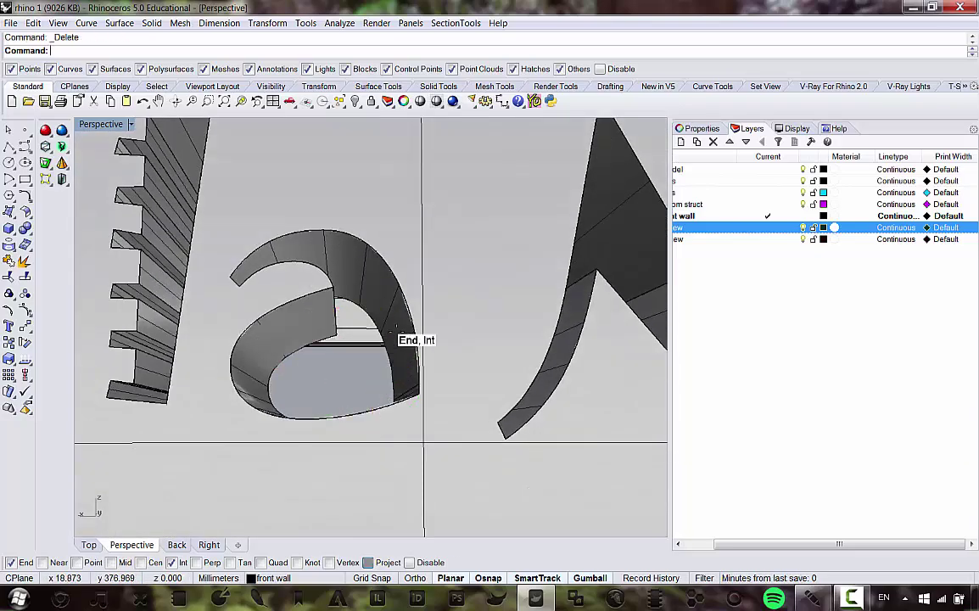
scroll(386, 374, "down", 5)
scroll(371, 357, "up", 8)
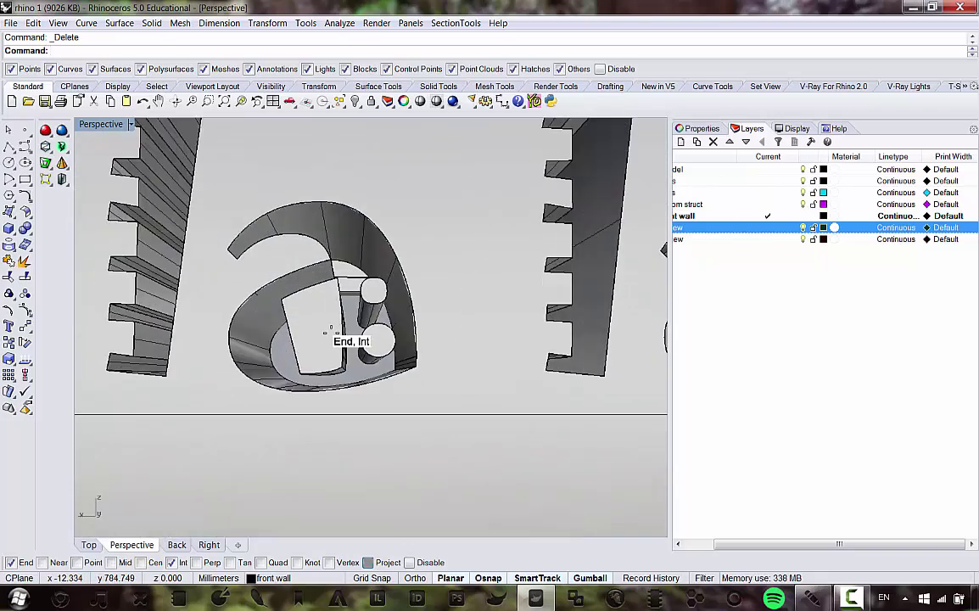
scroll(370, 316, "down", 5)
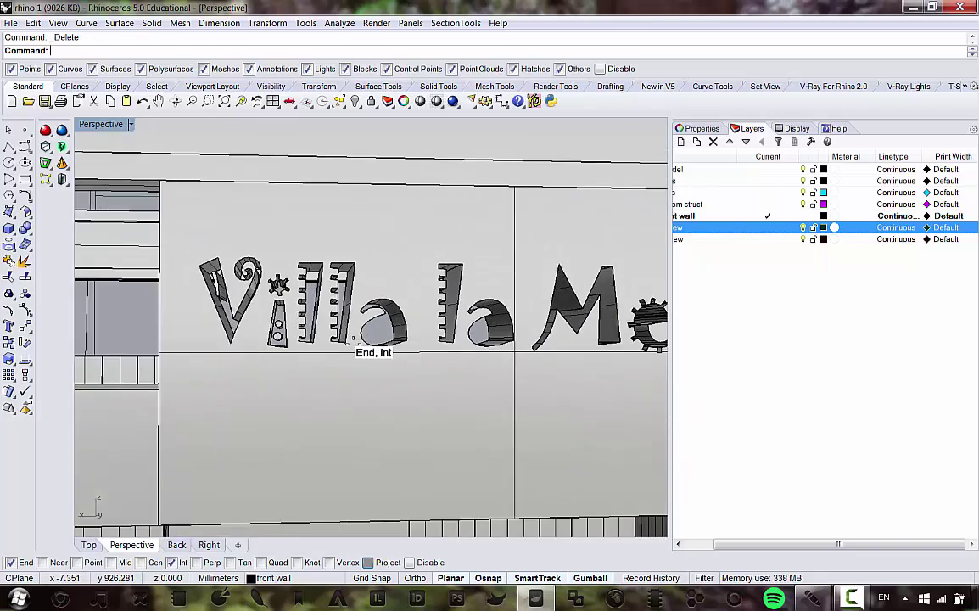
Step: Delete the remaining loose solids inside the "i" and the "V" of "Villa"
scroll(284, 322, "up", 8)
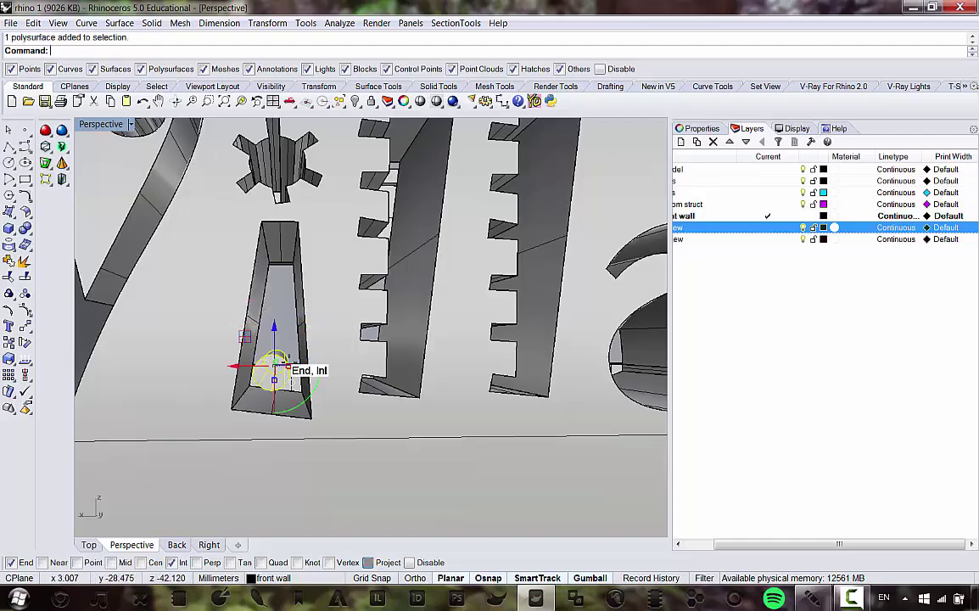
key("Delete")
scroll(283, 362, "down", 8)
scroll(267, 309, "up", 5)
left_click(219, 306)
key("Delete")
scroll(223, 309, "down", 10)
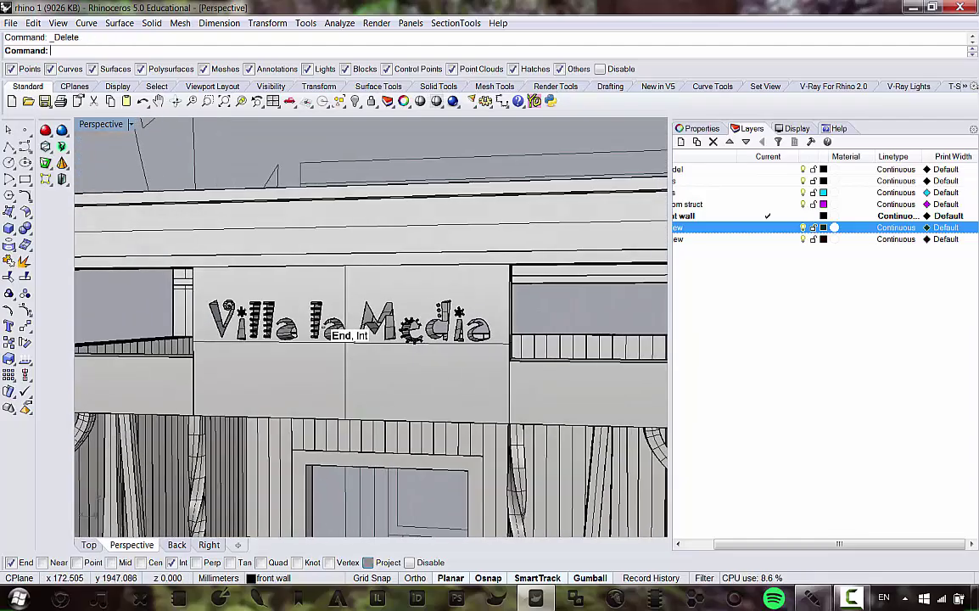
Step: Inspect the cut lettering, the house walls and the surrounding roof outline from several angles
mouse_move(329, 326)
right_mouse_down()
mouse_move(351, 321)
mouse_move(331, 328)
right_mouse_up()
scroll(333, 328, "down", 9)
right_click_drag(477, 307, 329, 323)
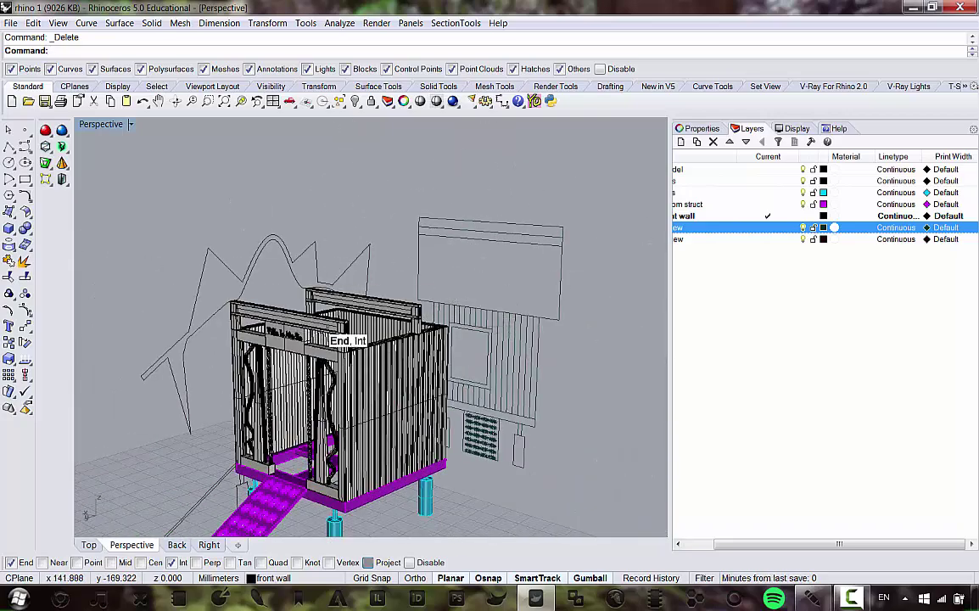
right_click_drag(315, 307, 216, 327)
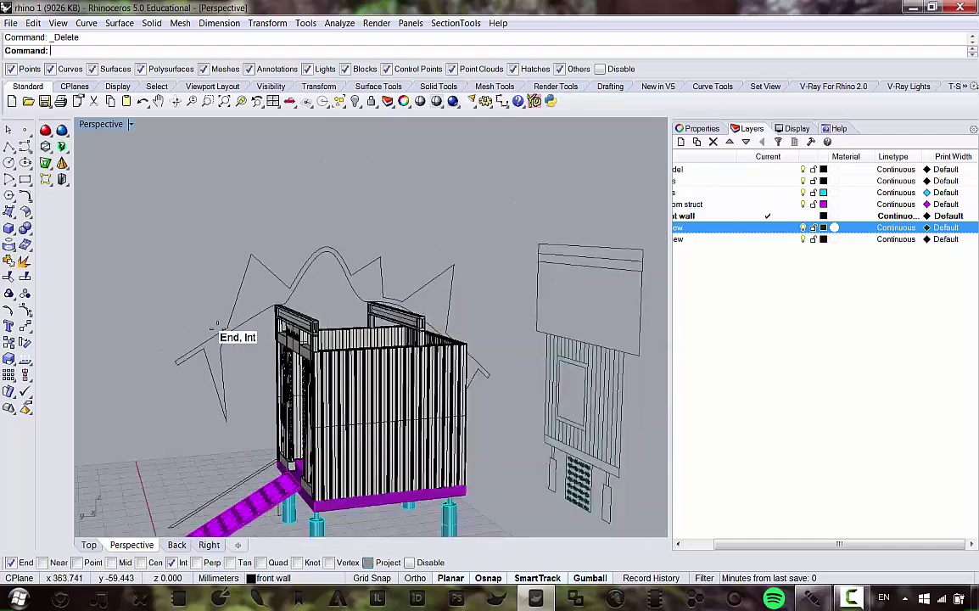
scroll(521, 345, "up", 9)
scroll(497, 341, "down", 9)
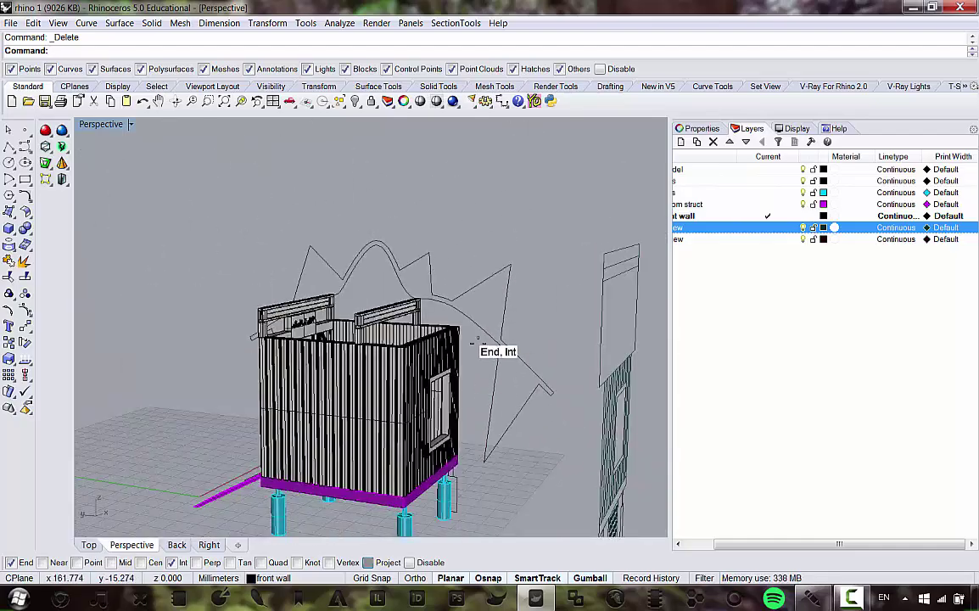
right_click_drag(380, 447, 413, 399)
scroll(237, 331, "up", 5)
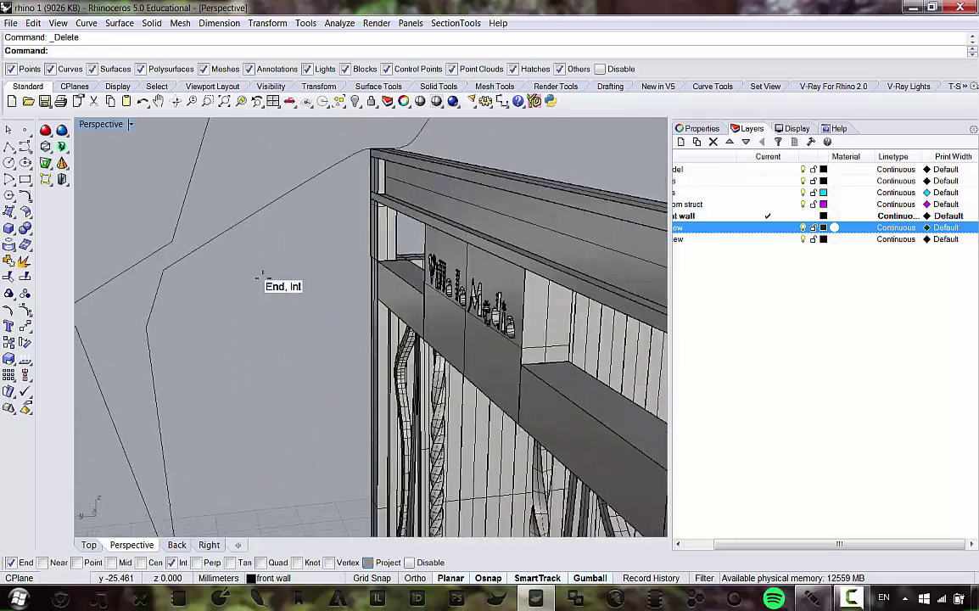
scroll(267, 276, "down", 6)
scroll(235, 291, "up", 4)
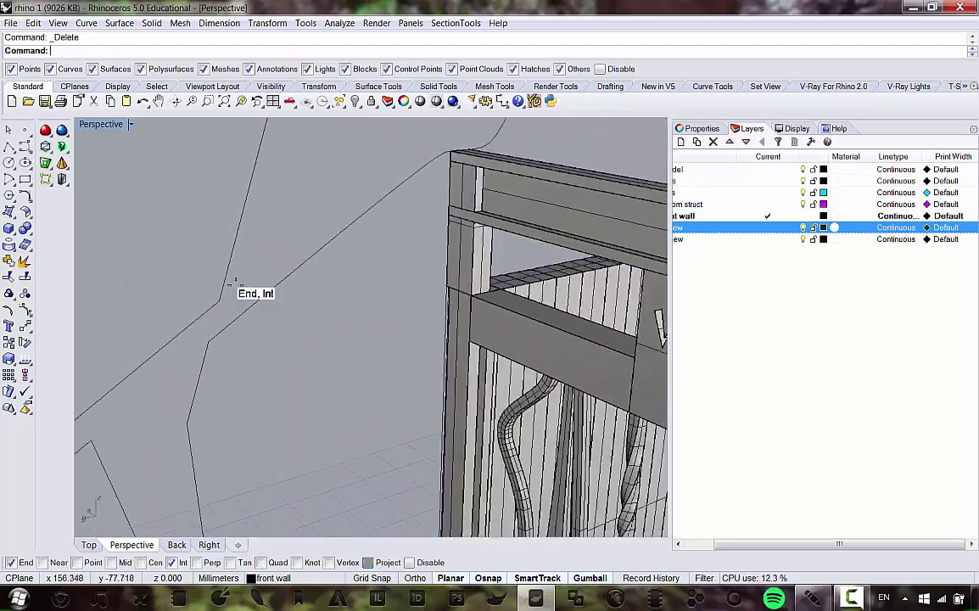
scroll(225, 280, "up", 3)
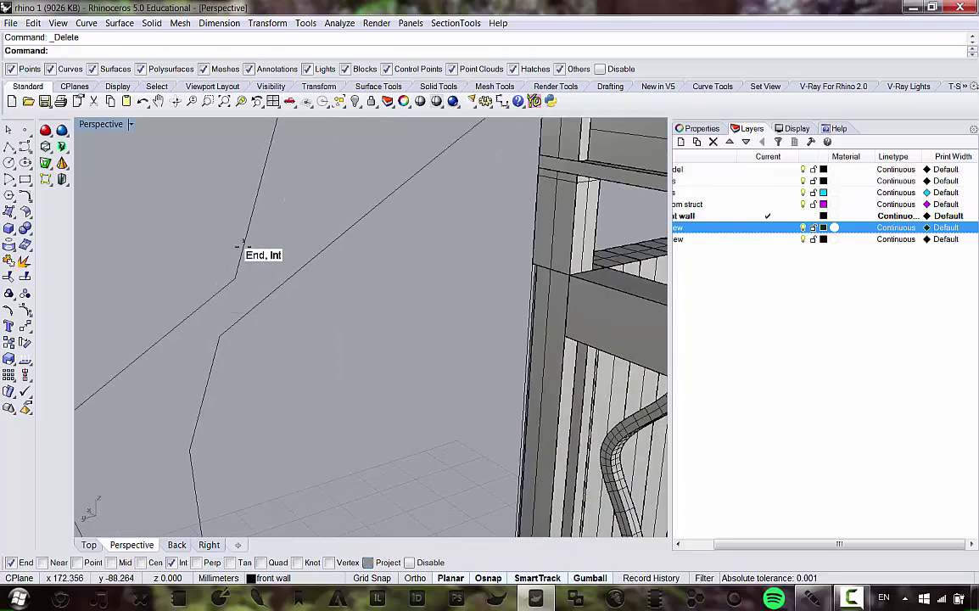
scroll(245, 255, "down", 8)
scroll(547, 273, "up", 4)
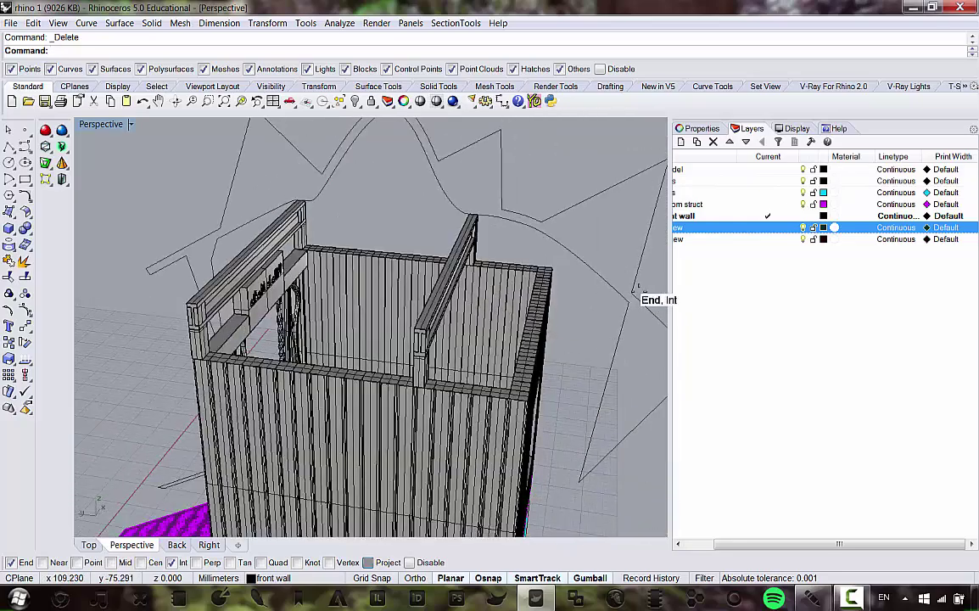
Step: Select the jagged roof outline curve that runs across the top of the house
right_click_drag(638, 286, 446, 301)
scroll(446, 301, "up", 4)
left_click(443, 286)
scroll(468, 292, "down", 7)
scroll(486, 288, "down", 5)
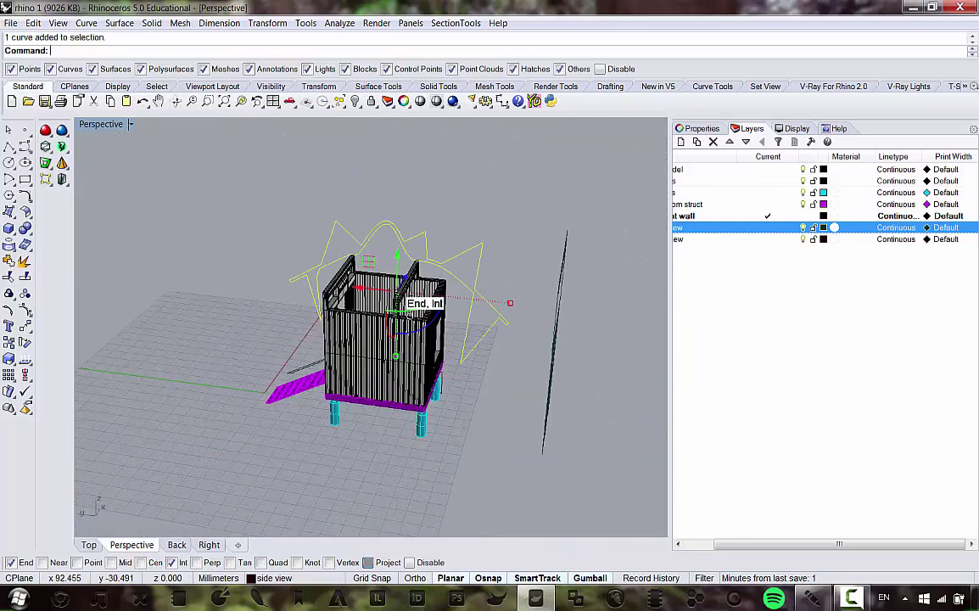
scroll(411, 339, "up", 8)
scroll(423, 330, "down", 5)
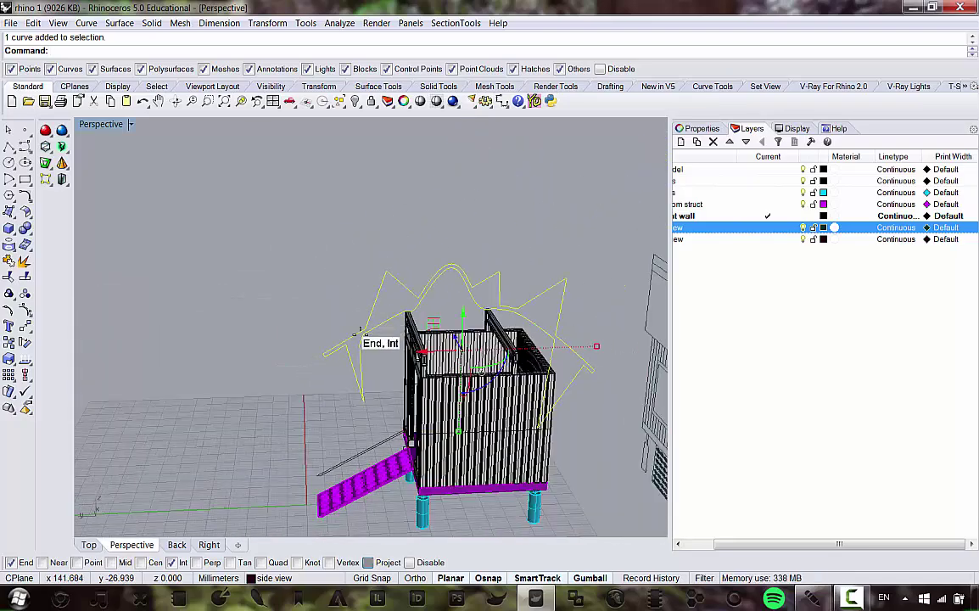
scroll(360, 335, "up", 4)
type("Explod")
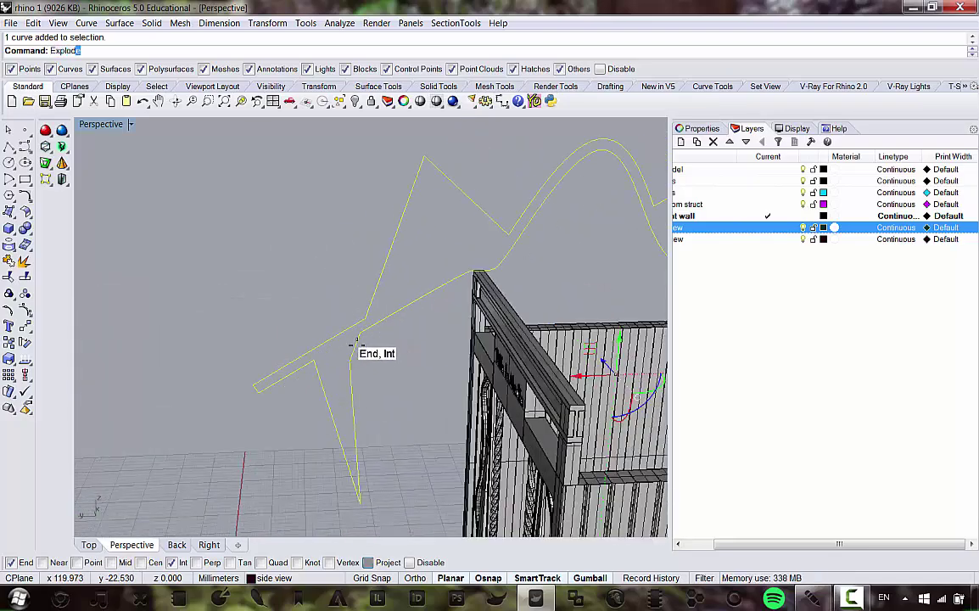
type("ed")
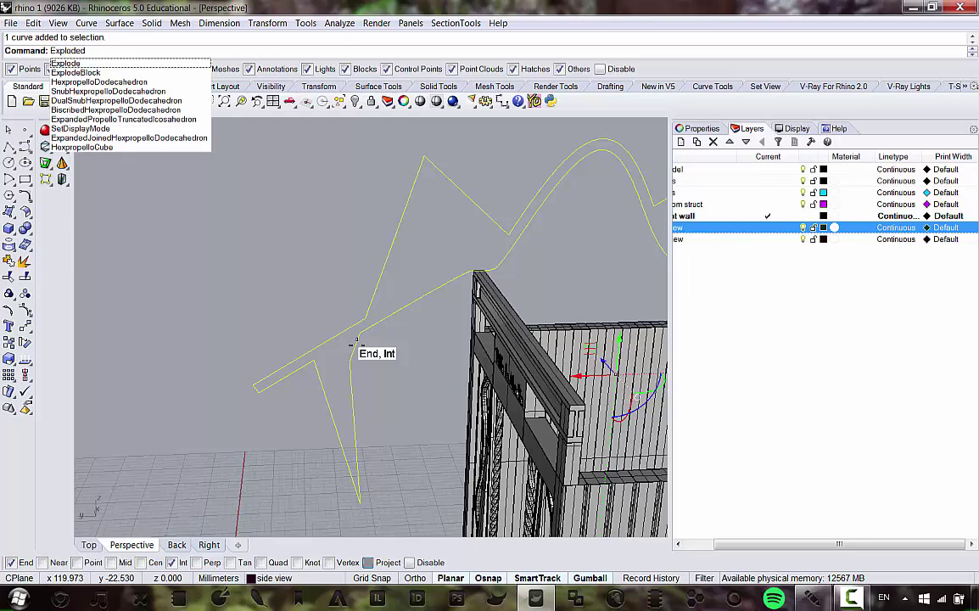
key("Down")
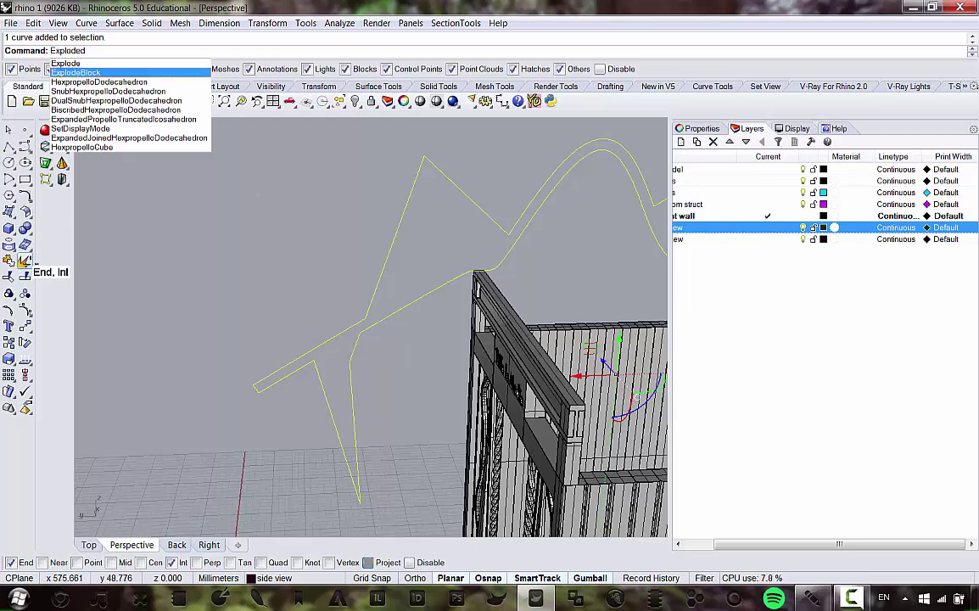
key("Return")
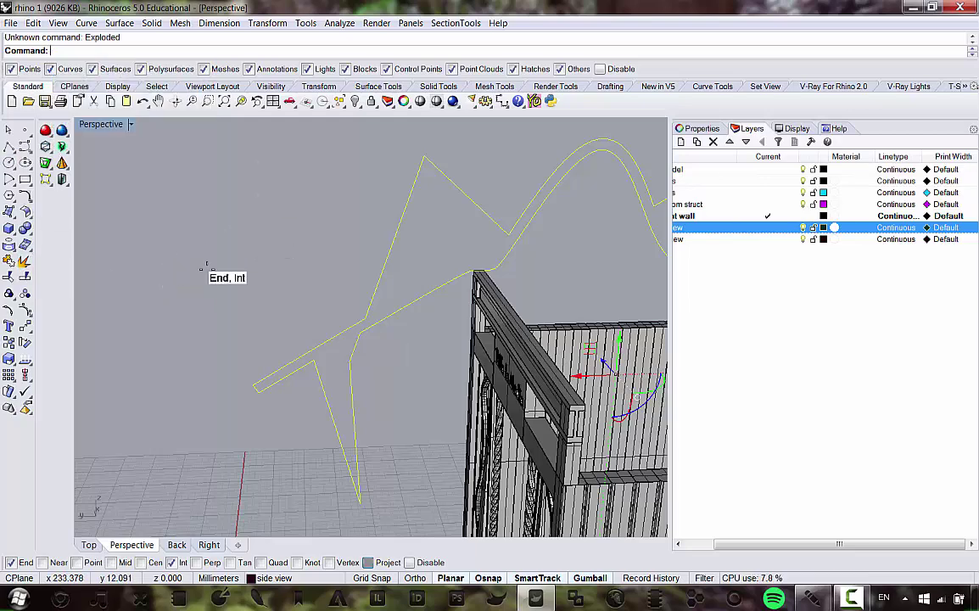
Step: Explode the selected roof outline into separate segments
right_click_drag(253, 268, 302, 244)
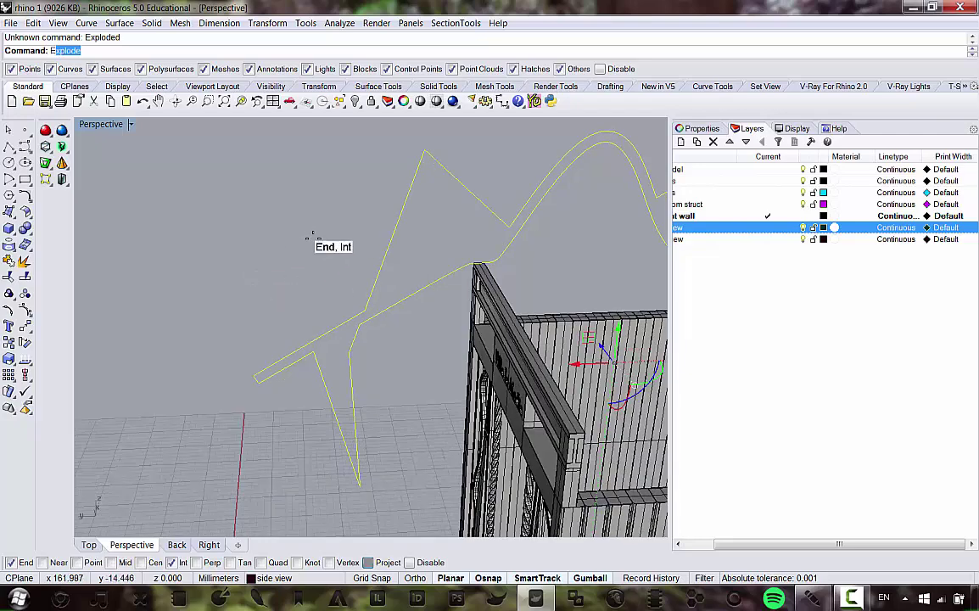
type("Ex")
key("Return")
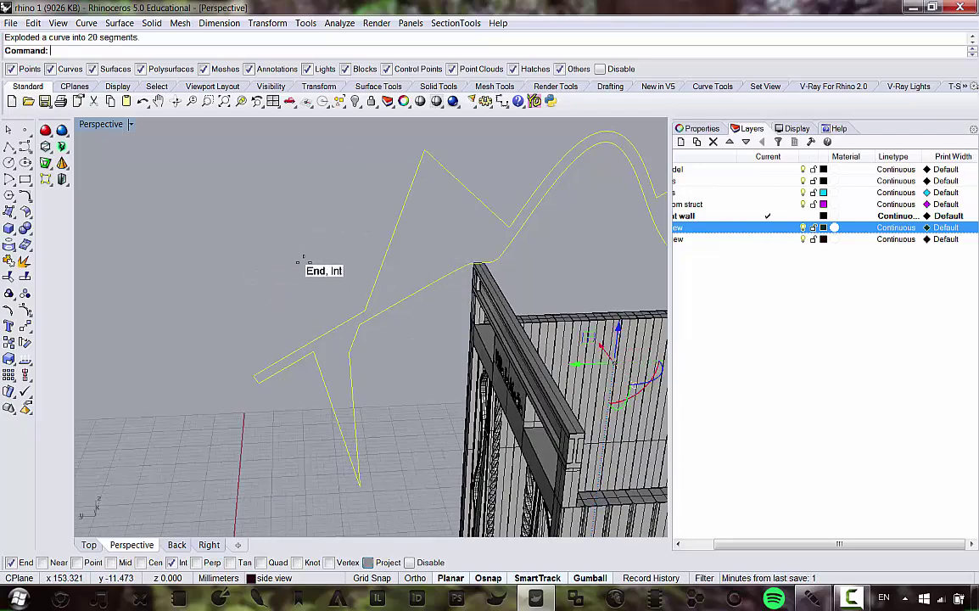
Step: Exclude the lower overhanging segments at both ends of the roof outline from the selection and join the remaining upper segments
right_click_drag(299, 261, 341, 384)
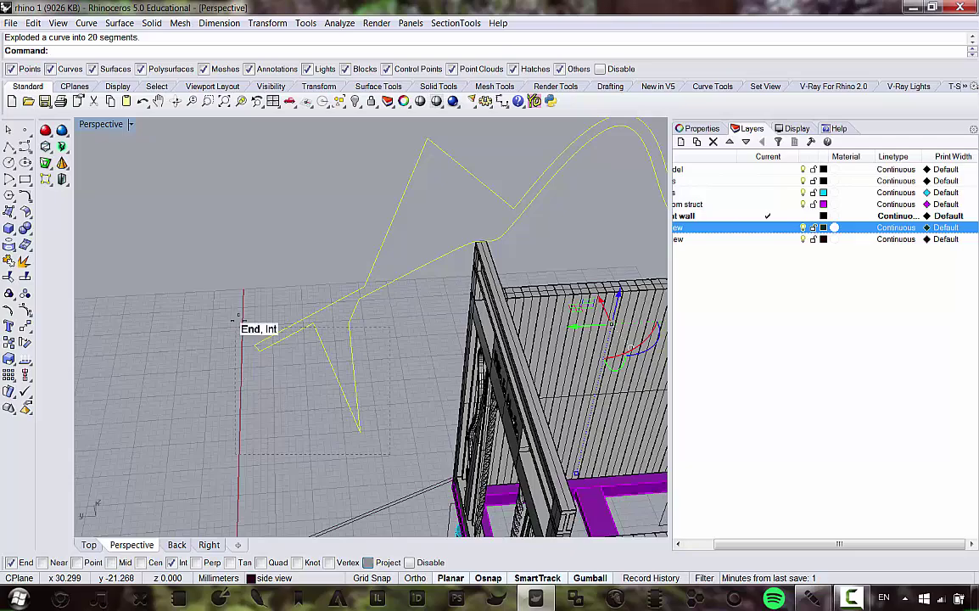
left_click_drag(235, 309, 237, 310, "ctrl")
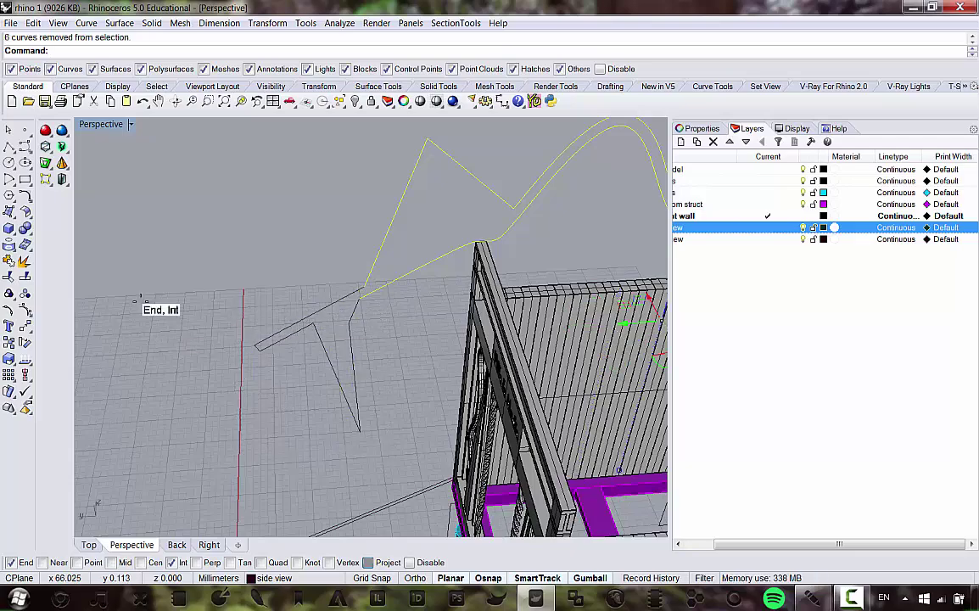
right_click_drag(135, 299, 508, 421)
left_click_drag(504, 420, 314, 304)
scroll(466, 329, "down", 5)
right_click_drag(263, 323, 58, 255)
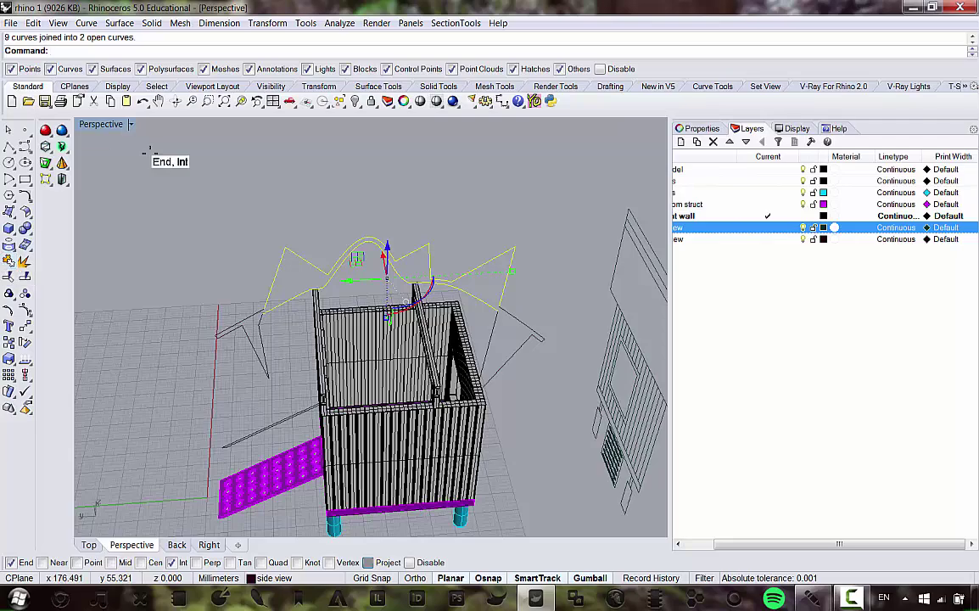
Step: Delete the leftover overhanging segments at both ends of the roof outline
right_click_drag(289, 304, 298, 274)
scroll(268, 329, "up", 2)
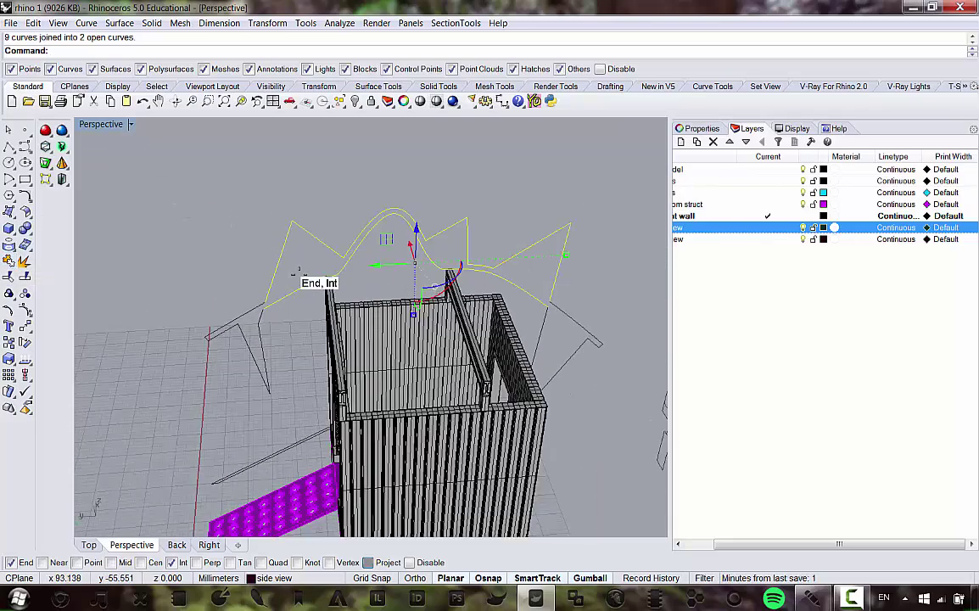
left_click_drag(175, 269, 302, 407)
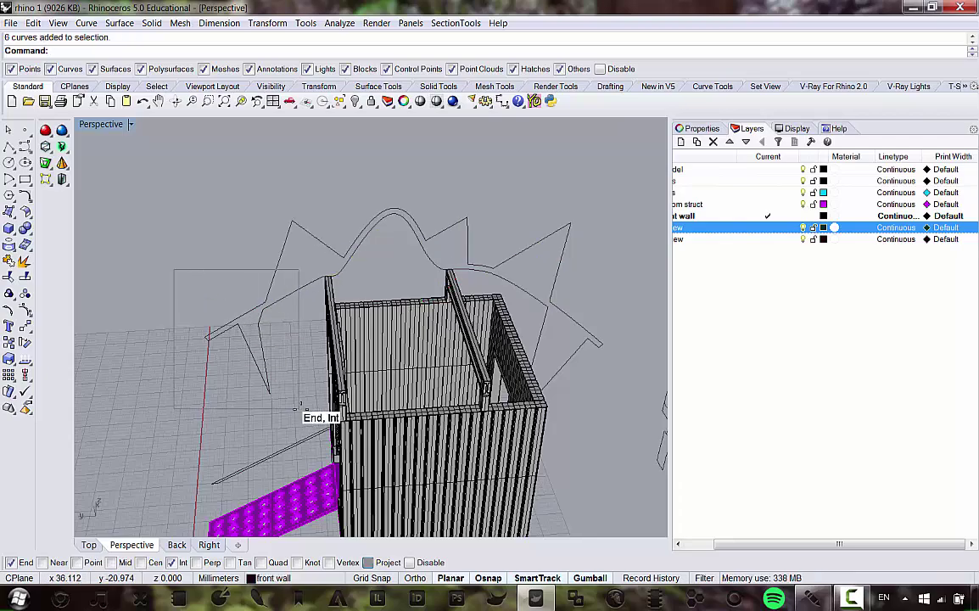
scroll(209, 280, "down", 2)
key("Delete")
scroll(429, 304, "up", 3)
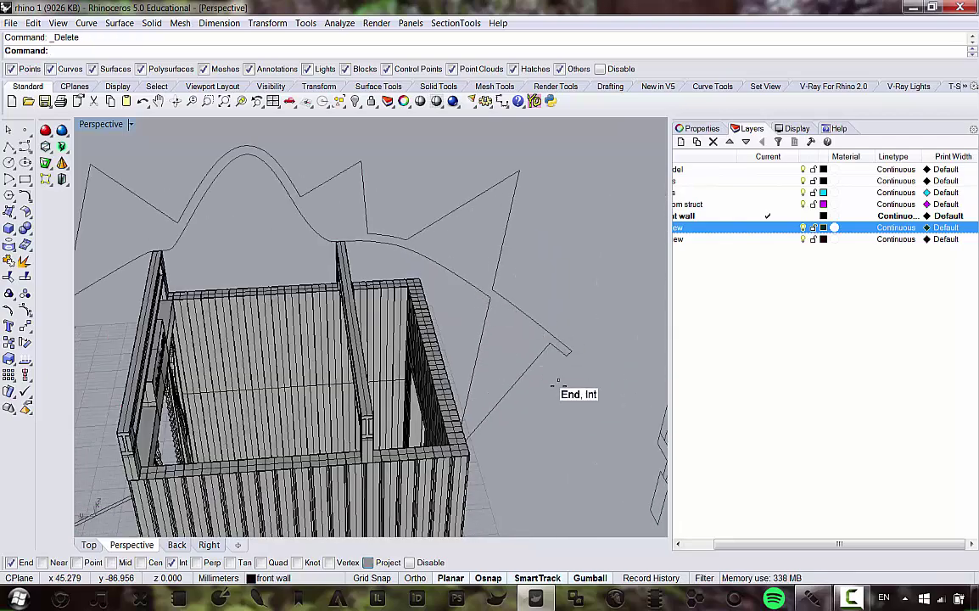
scroll(590, 306, "down", 5)
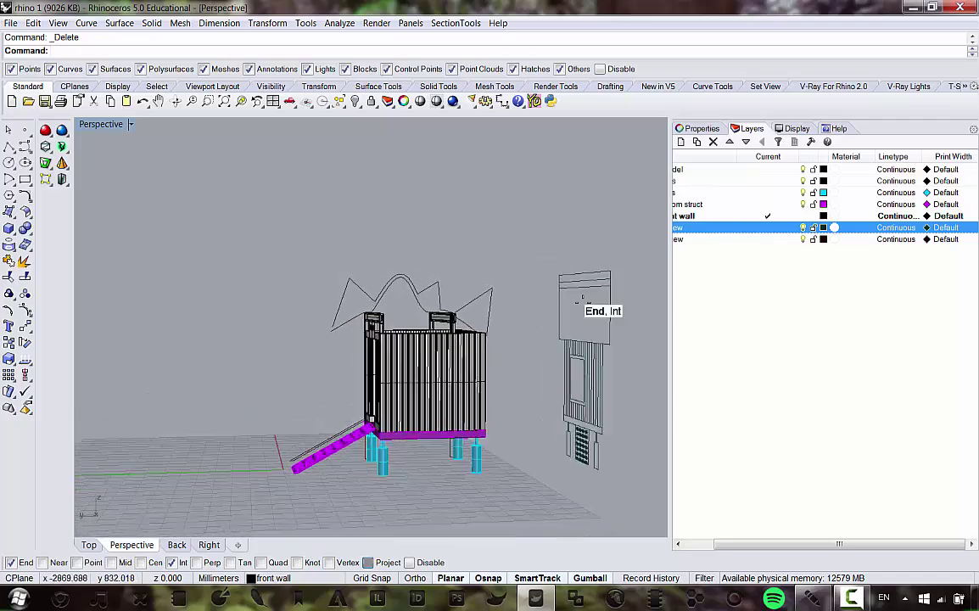
Step: Extend the slanted upper segment at the front end of the roof outline by line to the end of the lower curve
scroll(492, 357, "up", 5)
right_click_drag(493, 359, 524, 352)
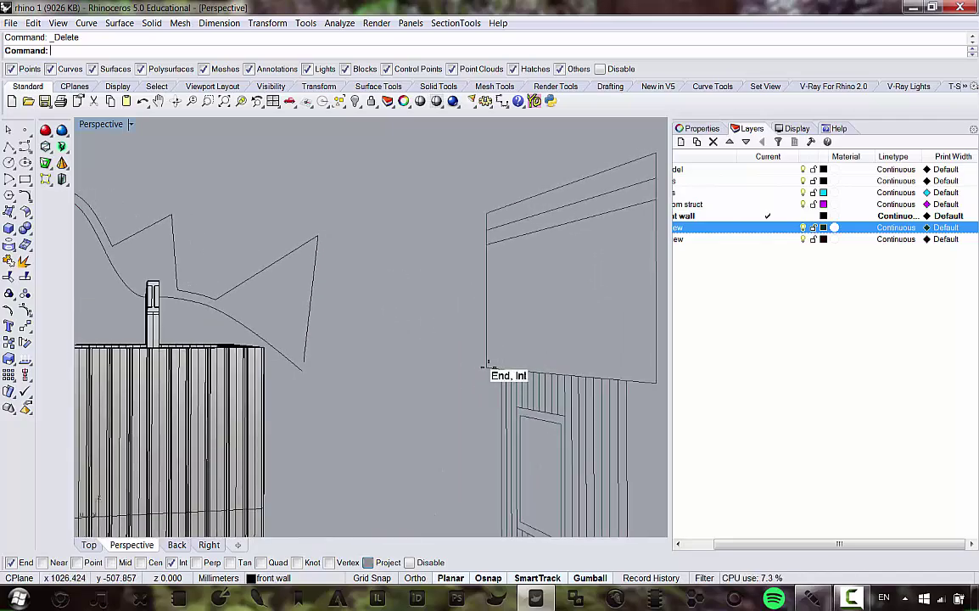
scroll(490, 367, "down", 5)
scroll(499, 366, "down", 2)
scroll(212, 360, "up", 4)
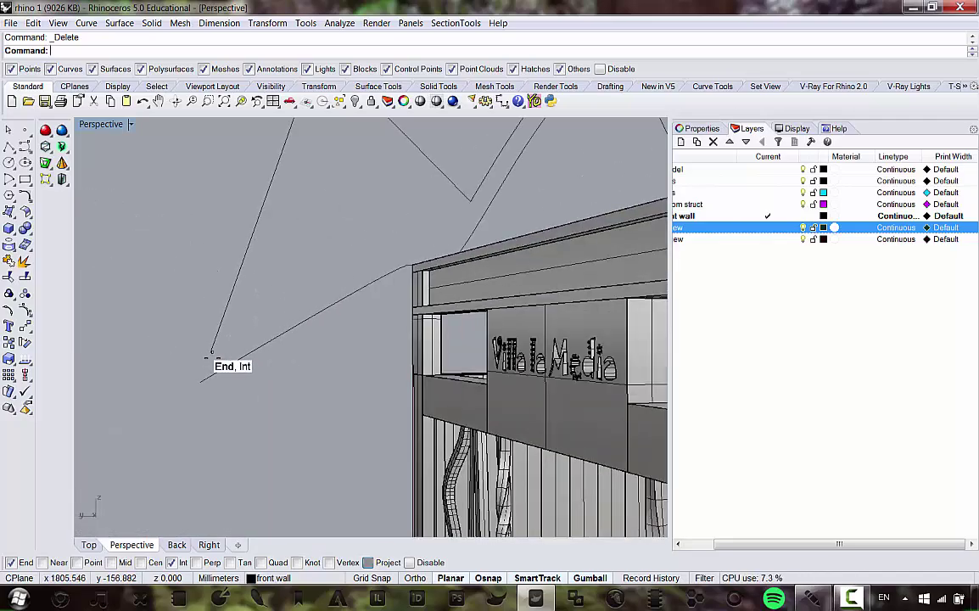
scroll(204, 386, "down", 4)
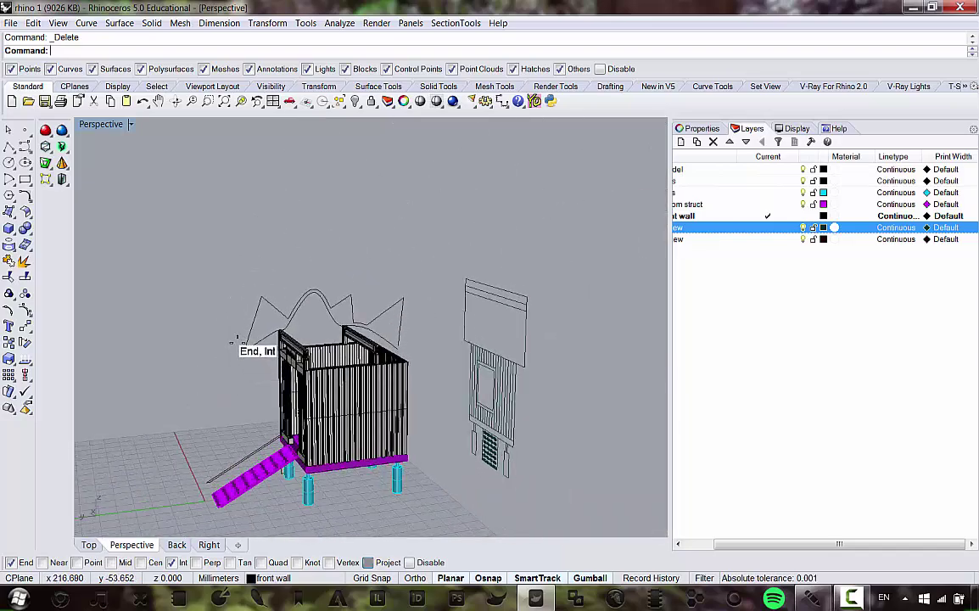
scroll(247, 350, "up", 5)
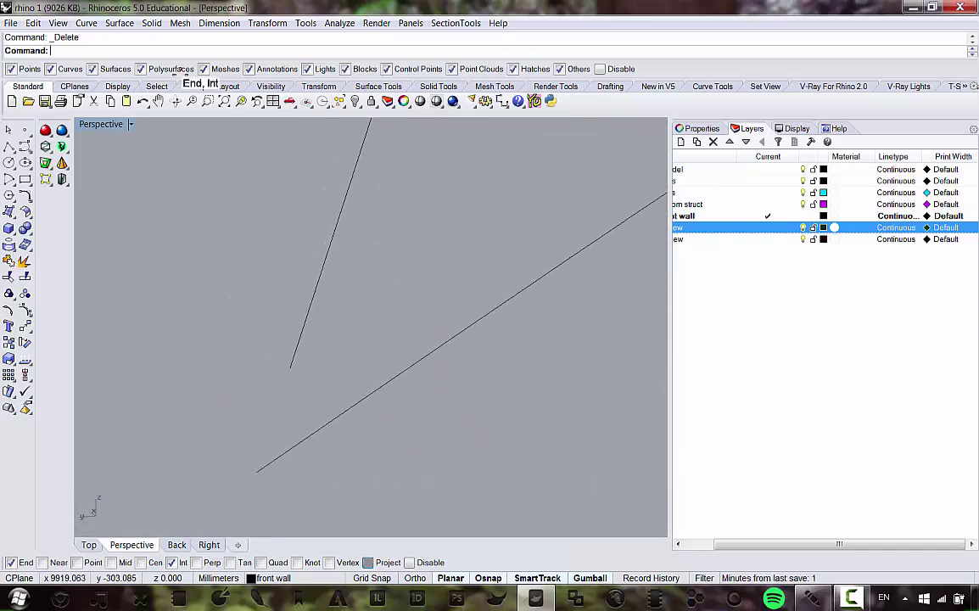
left_click(86, 22)
mouse_move(130, 268)
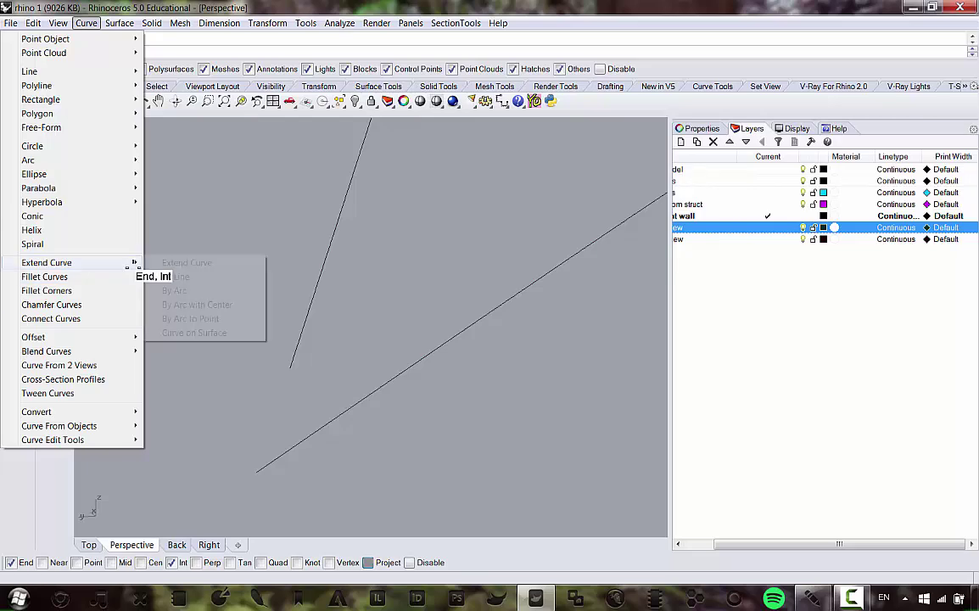
left_click(178, 276)
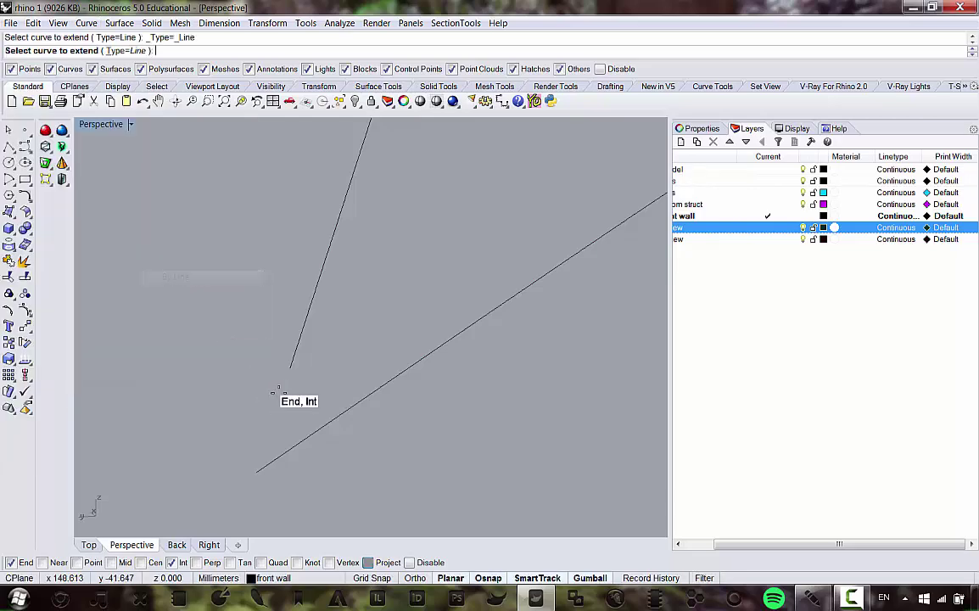
left_click(288, 370)
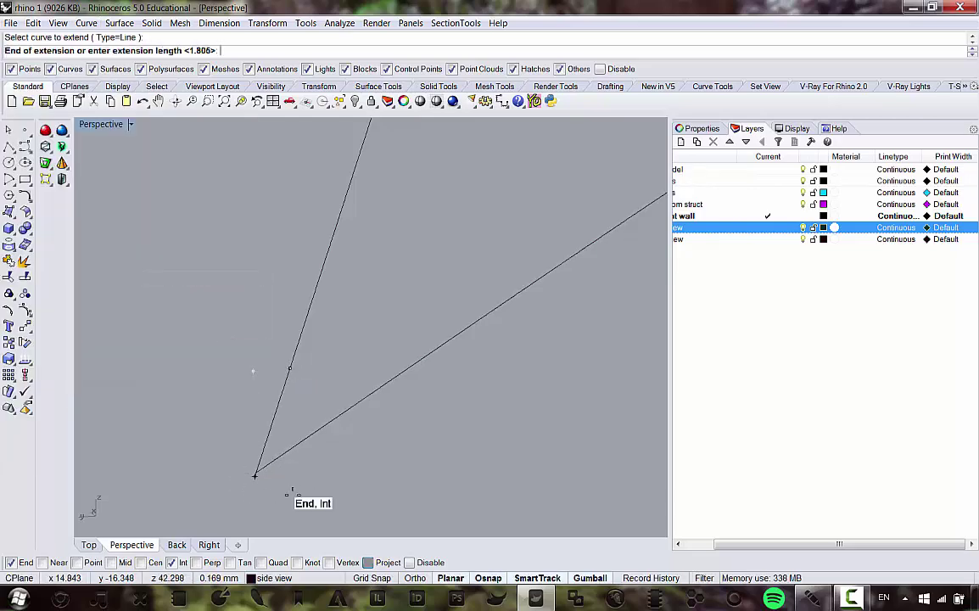
left_click(256, 470)
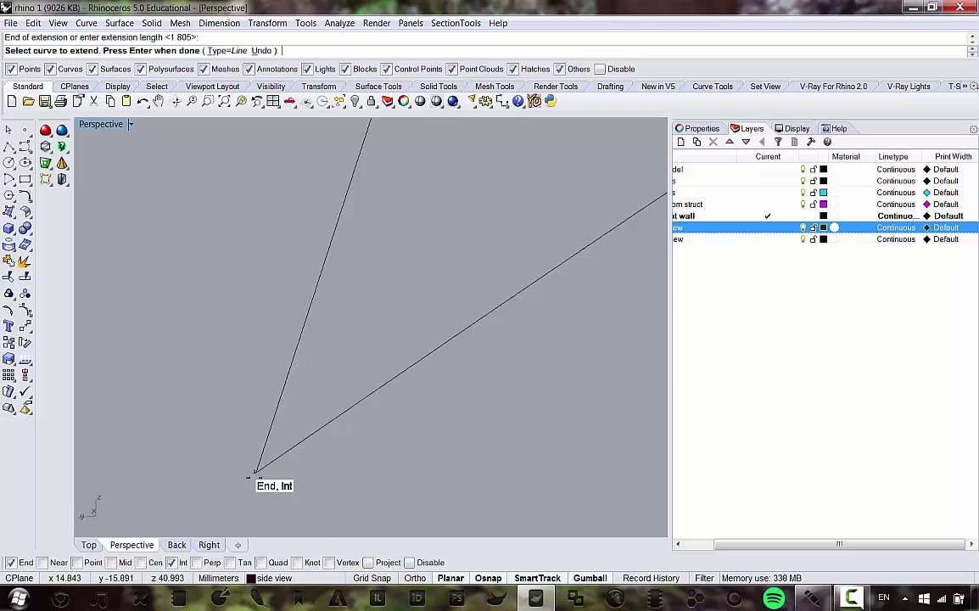
Step: Extend the slanted segment at the rear end to the lower curve's end and join both curves into one closed outline
scroll(236, 372, "down", 5)
scroll(550, 405, "up", 6)
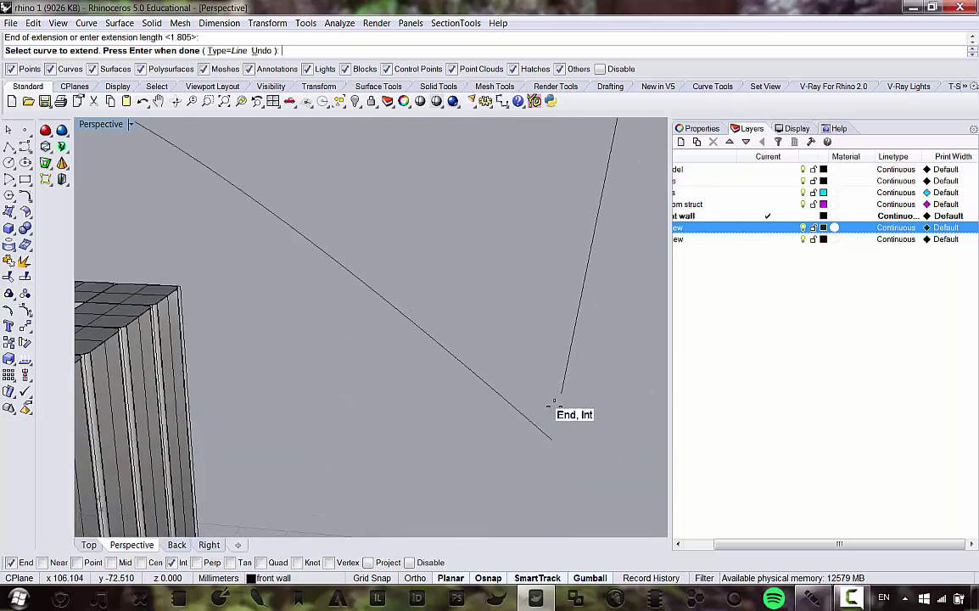
scroll(553, 441, "down", 8)
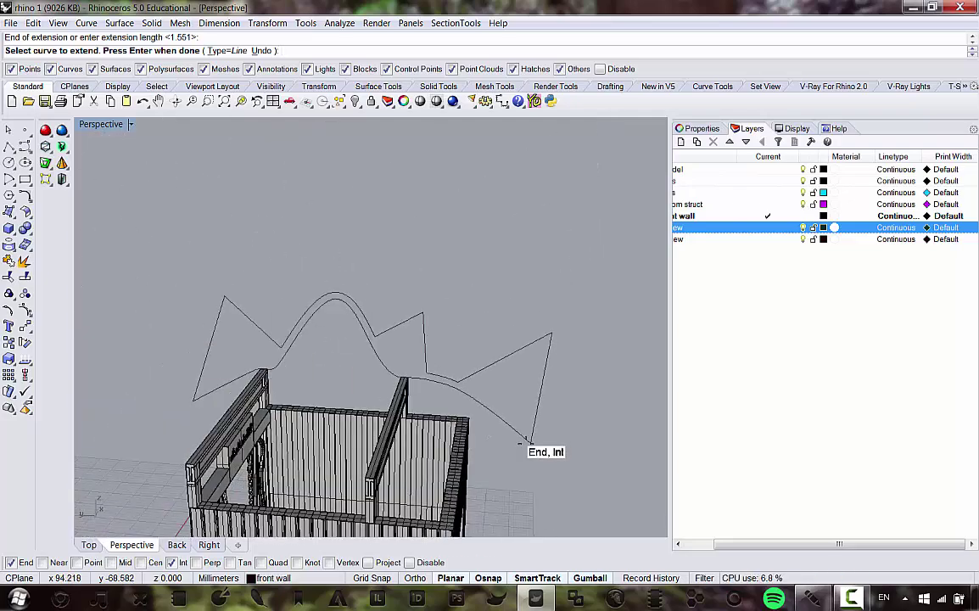
key("Return")
left_click_drag(569, 449, 501, 328)
scroll(500, 329, "down", 2)
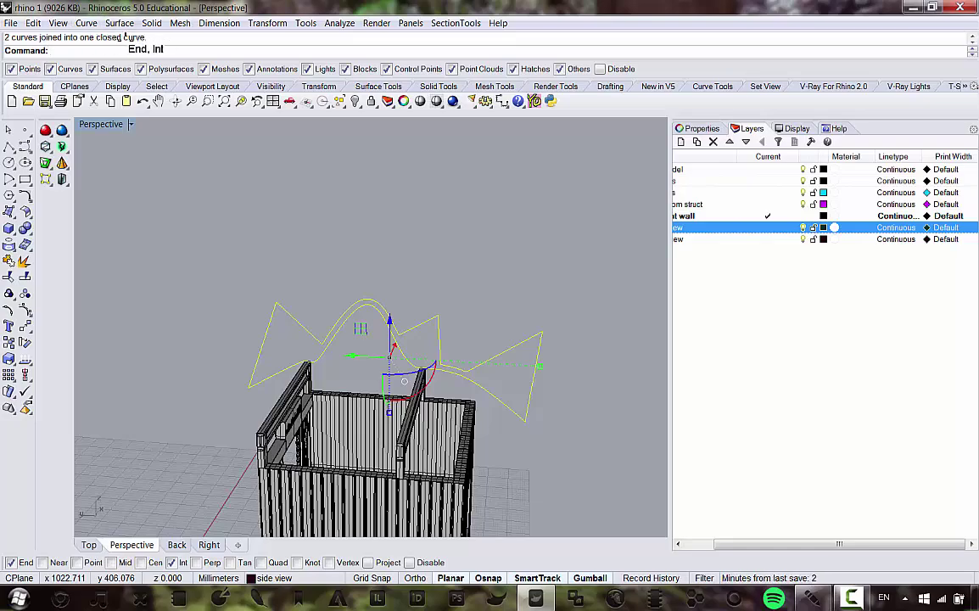
Step: Examine the closed roof outline against the house and the flat elevation drawing from several angles, and check its object properties
right_click_drag(268, 342, 282, 290)
scroll(227, 309, "up", 5)
scroll(248, 275, "down", 3)
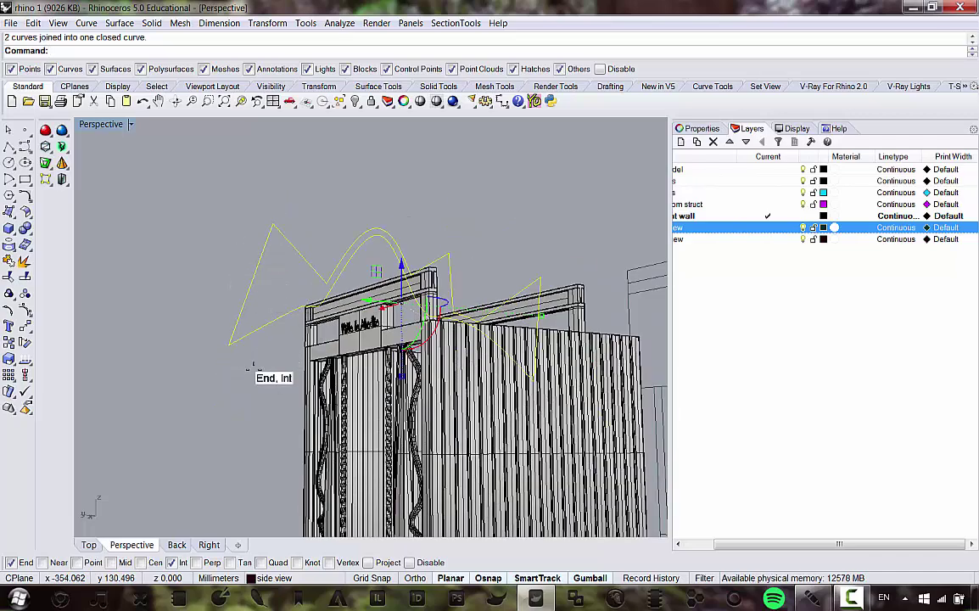
right_click_drag(251, 370, 289, 232)
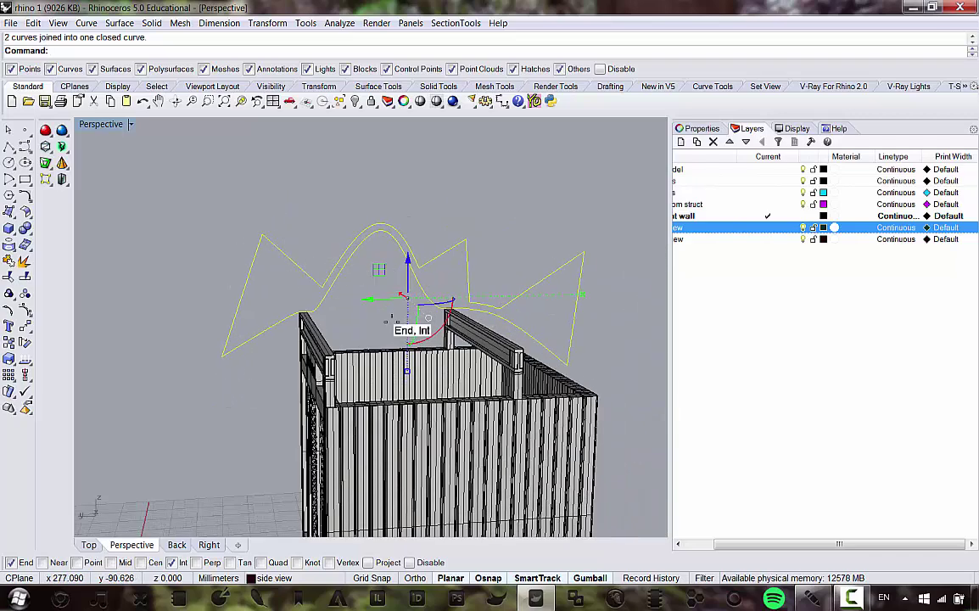
right_click_drag(392, 318, 323, 301)
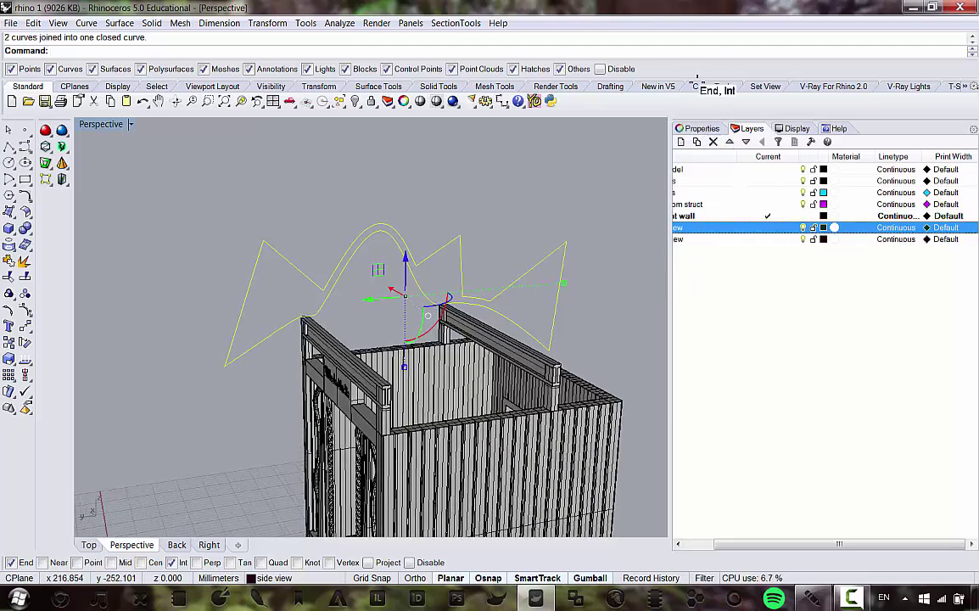
left_click(710, 128)
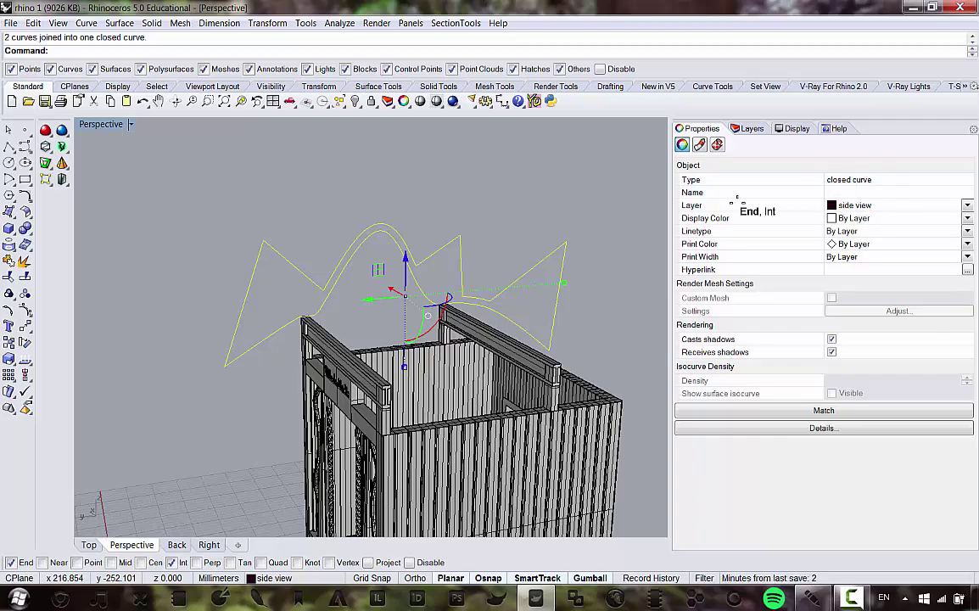
right_click_drag(272, 292, 336, 271)
scroll(314, 305, "down", 5)
scroll(336, 271, "up", 3)
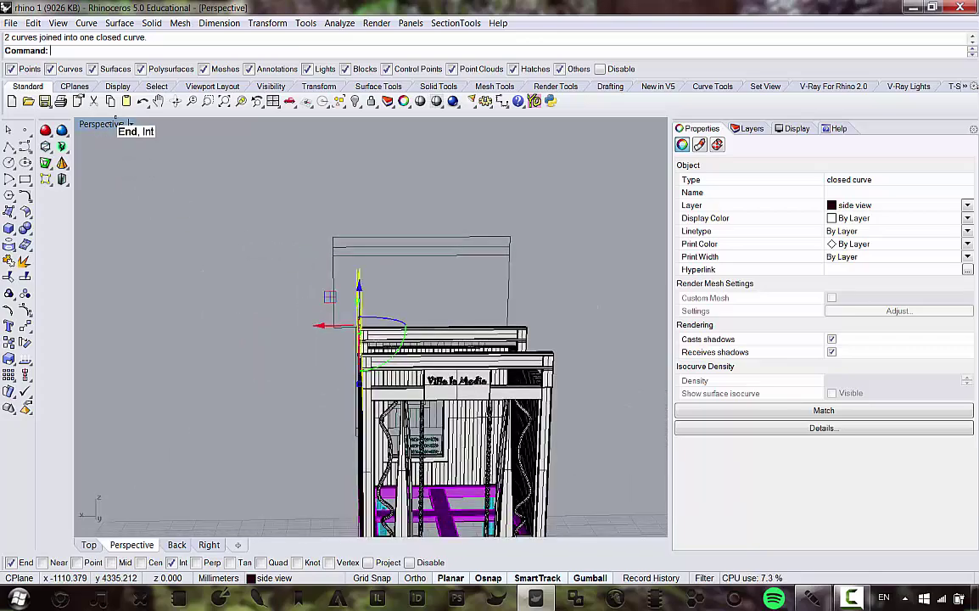
right_click_drag(311, 315, 485, 323)
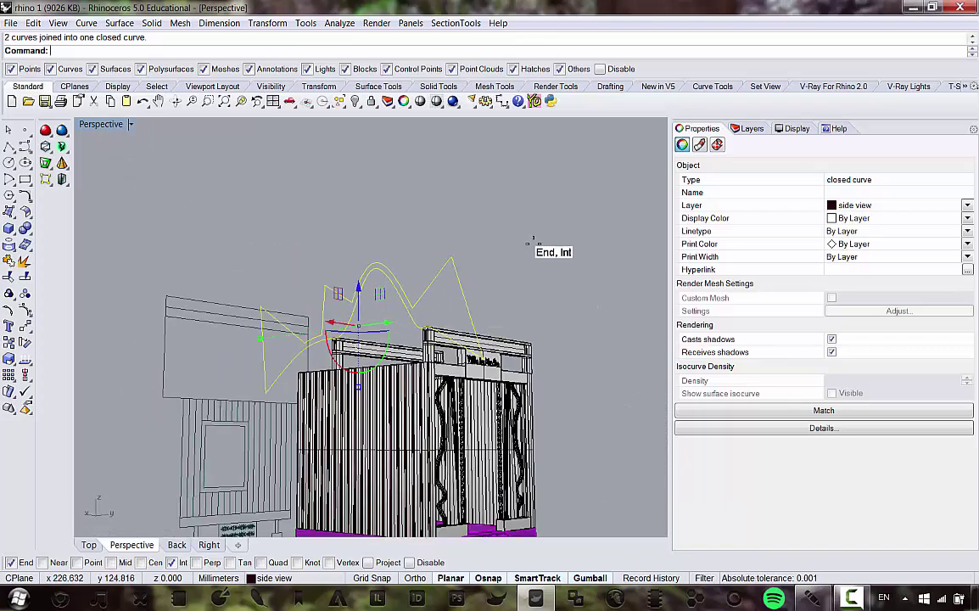
left_click(534, 240)
scroll(549, 243, "down", 6)
right_click_drag(547, 241, 418, 247)
scroll(559, 218, "up", 4)
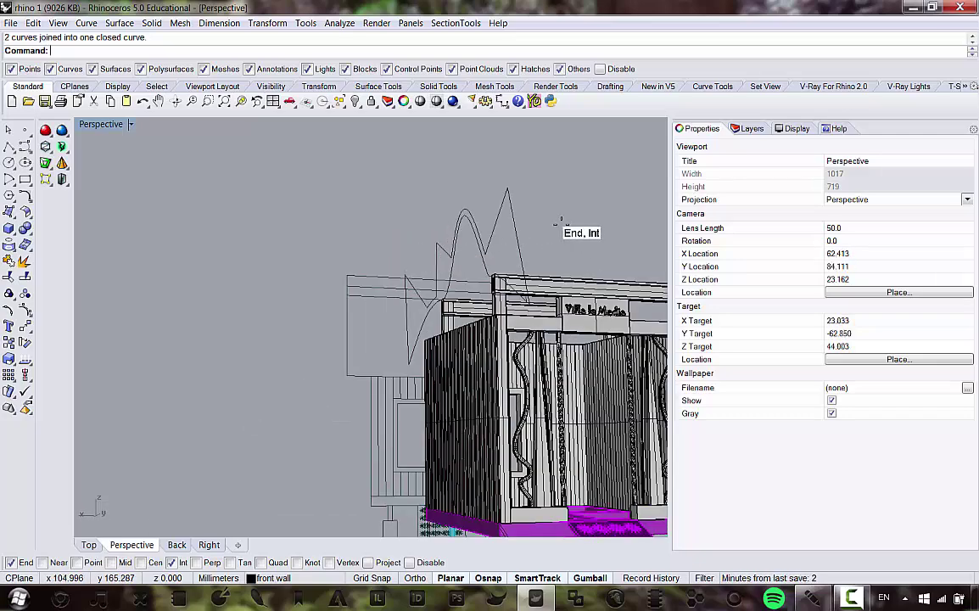
Step: Copy the closed roof outline horizontally about 5.16 mm outward in the Back view, to the side edge of the roof drawing
left_click(486, 206)
double_click(100, 124)
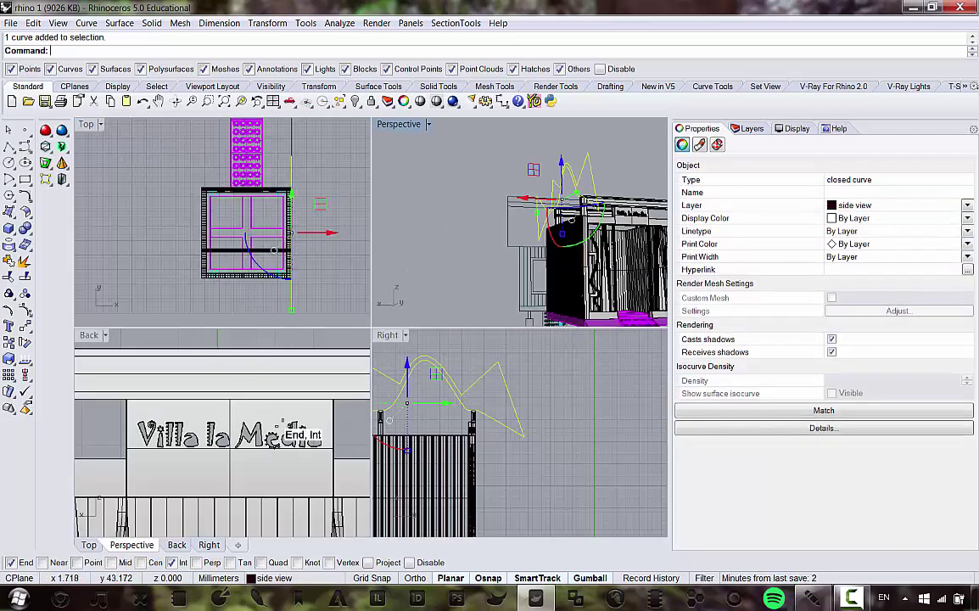
scroll(416, 374, "down", 3)
scroll(254, 365, "down", 4)
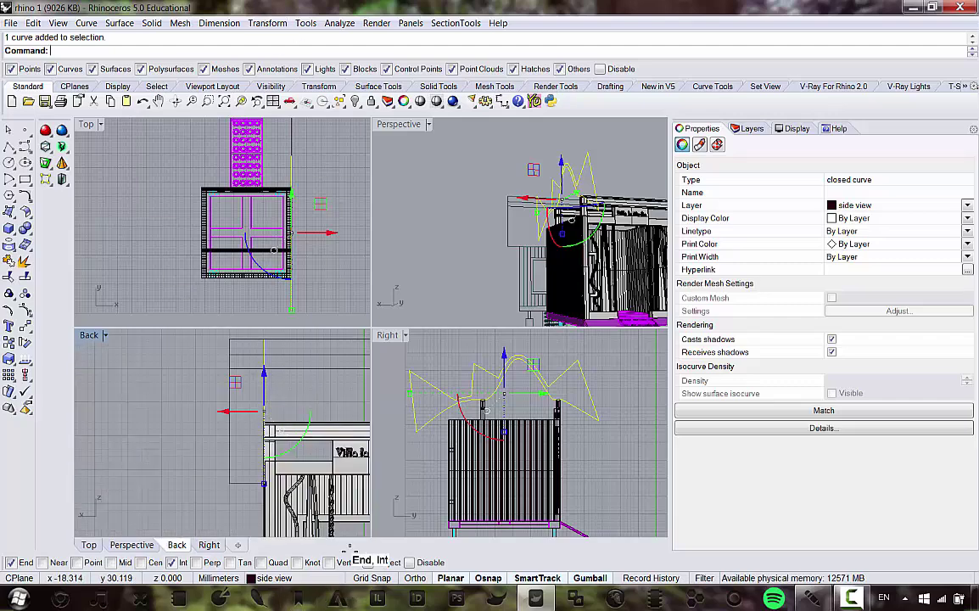
right_click_drag(258, 339, 233, 357)
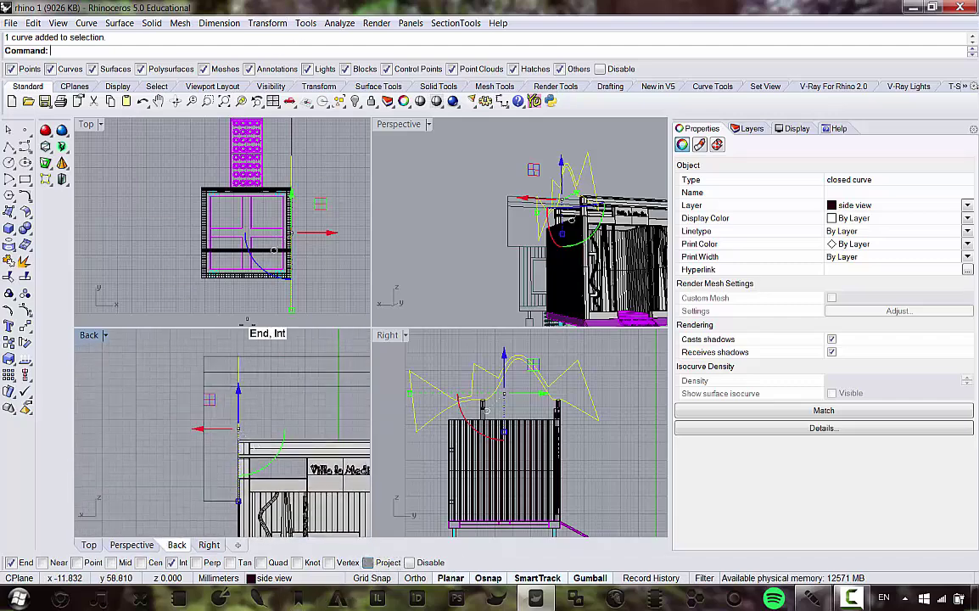
left_click(264, 23)
left_click(202, 53)
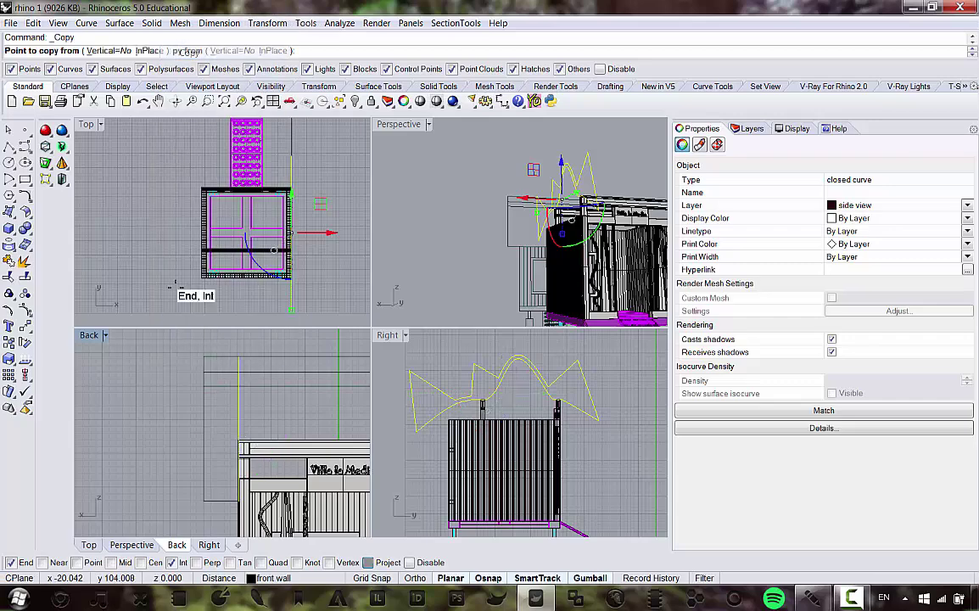
scroll(236, 352, "up", 3)
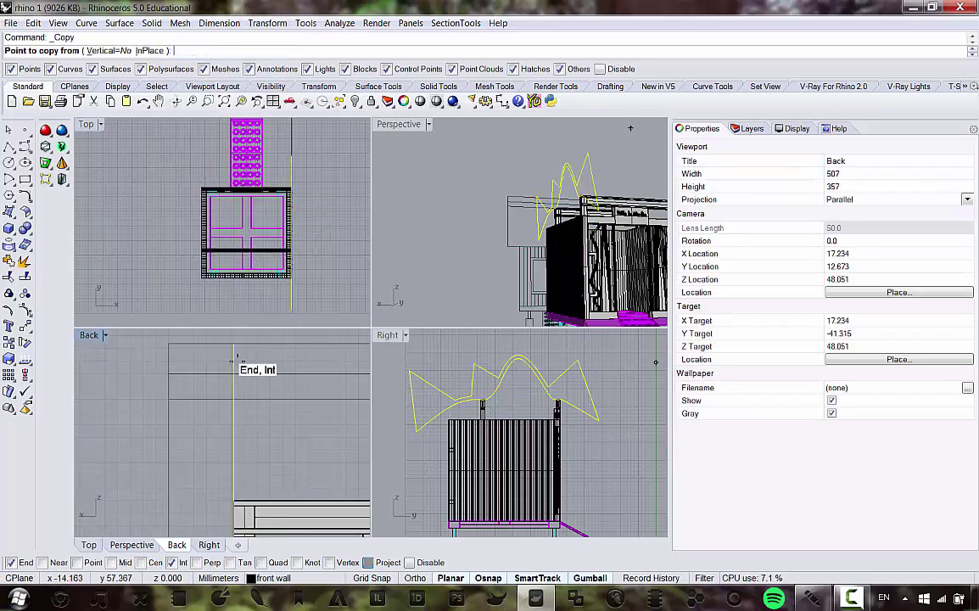
left_click(231, 347)
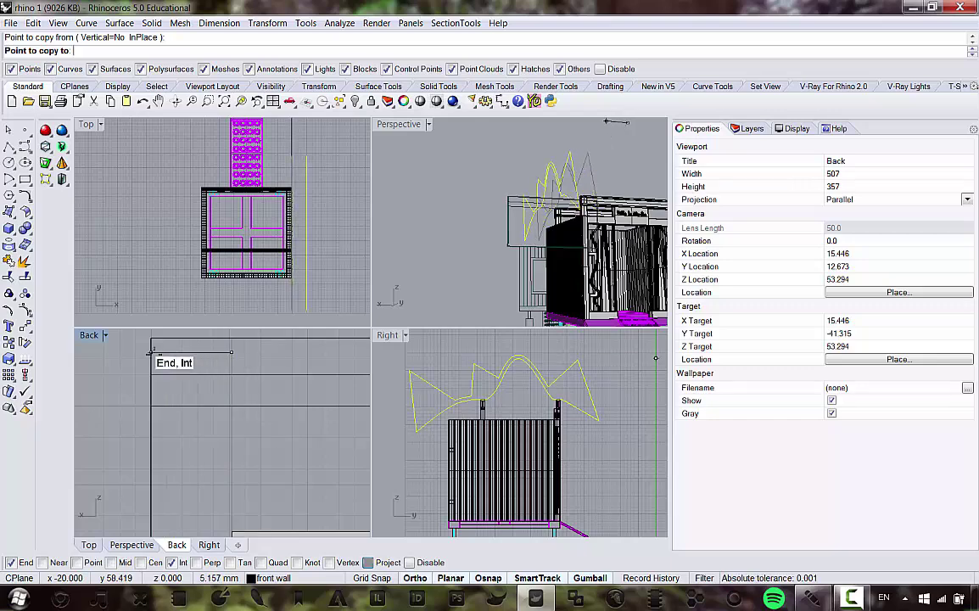
left_click(151, 352, "shift")
right_click(455, 205)
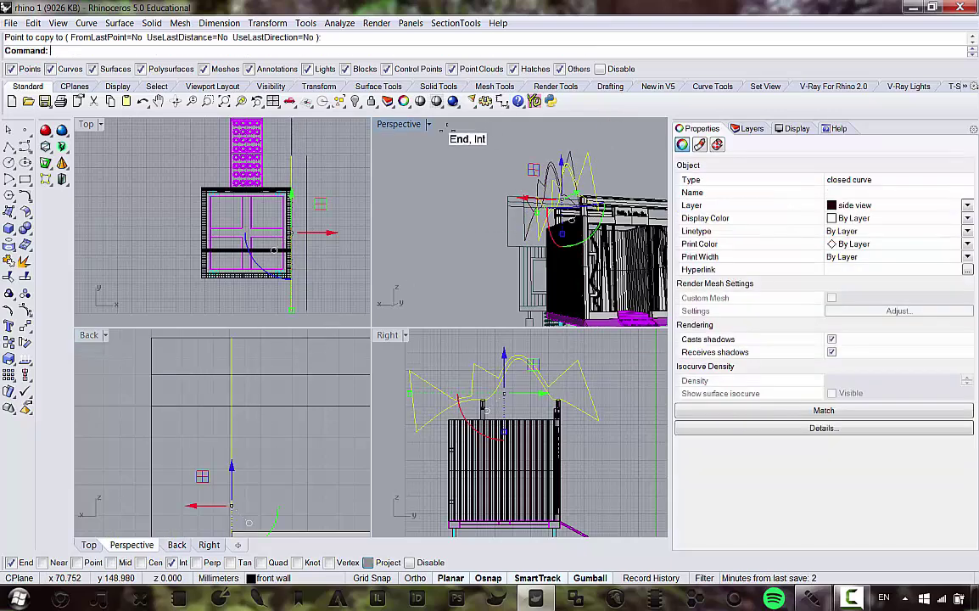
Step: Extrude the copied roof outline straight across the house into a solid roof overhanging both sides, and delete the copied source curve
double_click(399, 124)
scroll(399, 187, "down", 3)
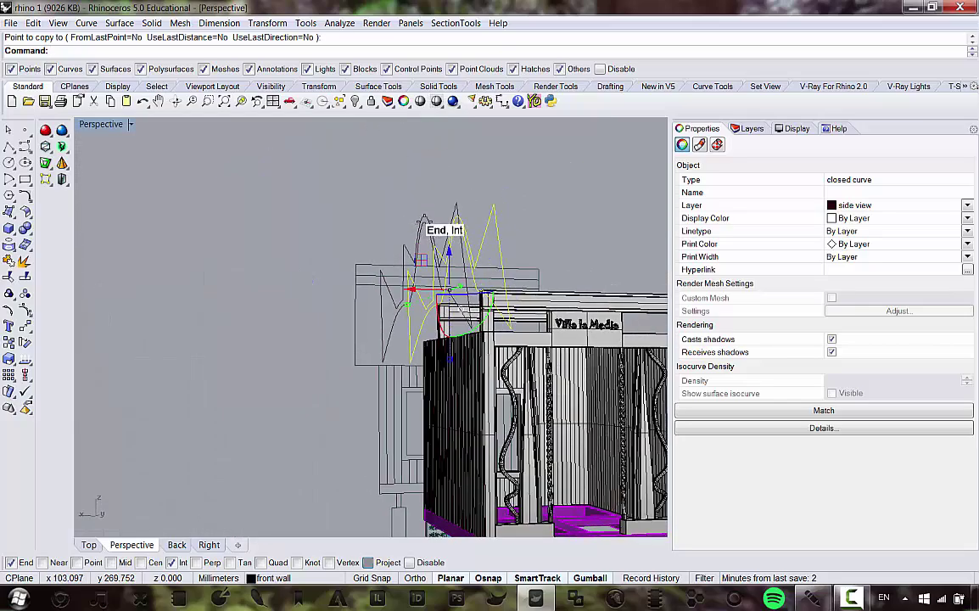
scroll(334, 200, "down", 8)
scroll(357, 256, "up", 8)
right_click_drag(386, 200, 364, 202)
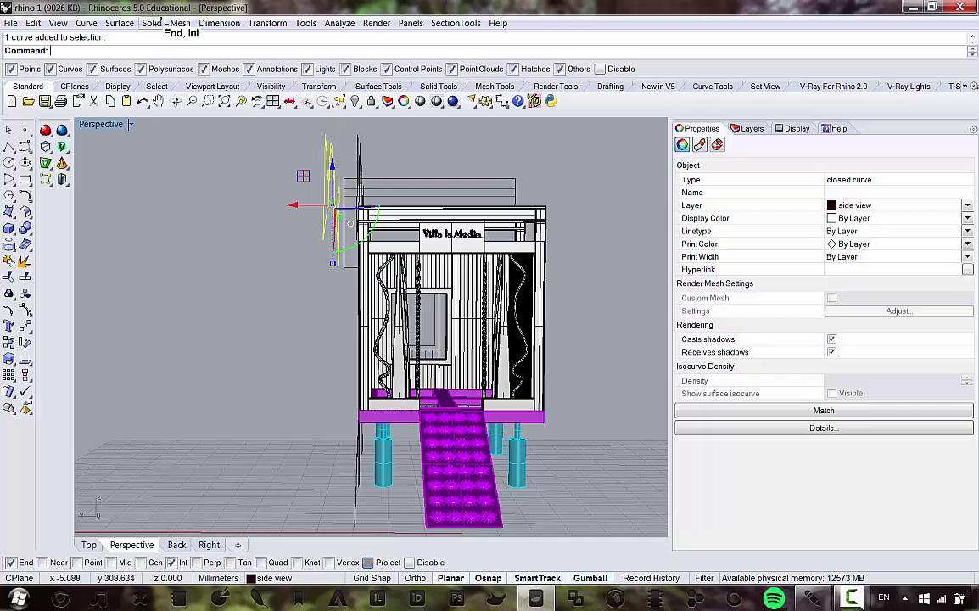
left_click(152, 23)
mouse_move(149, 248)
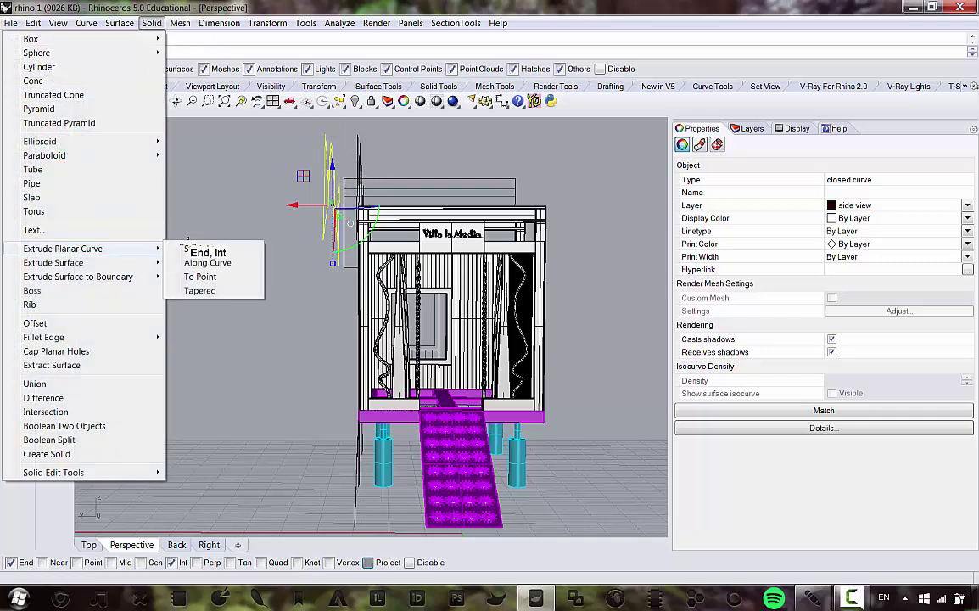
left_click(222, 249)
right_click_drag(525, 166, 530, 134)
left_click(536, 152)
mouse_move(542, 237)
right_mouse_down()
mouse_move(452, 193)
mouse_move(417, 214)
mouse_move(504, 200)
mouse_move(441, 203)
mouse_move(445, 268)
mouse_move(572, 282)
right_mouse_up()
key("Delete")
Step: Hide the roof solid and look into the house from above at the floor frame and rear wall
scroll(567, 285, "up", 6)
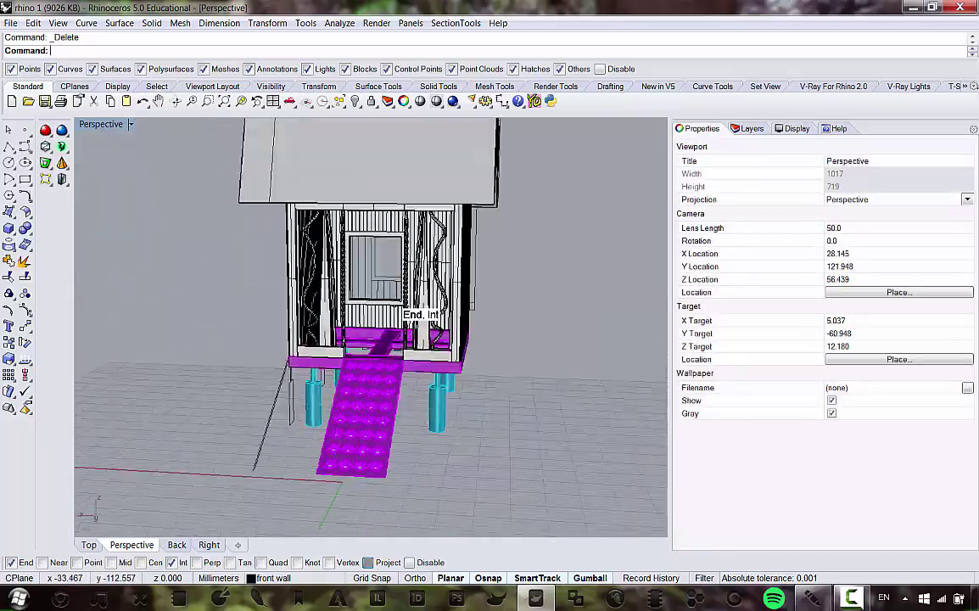
right_click_drag(391, 306, 437, 242)
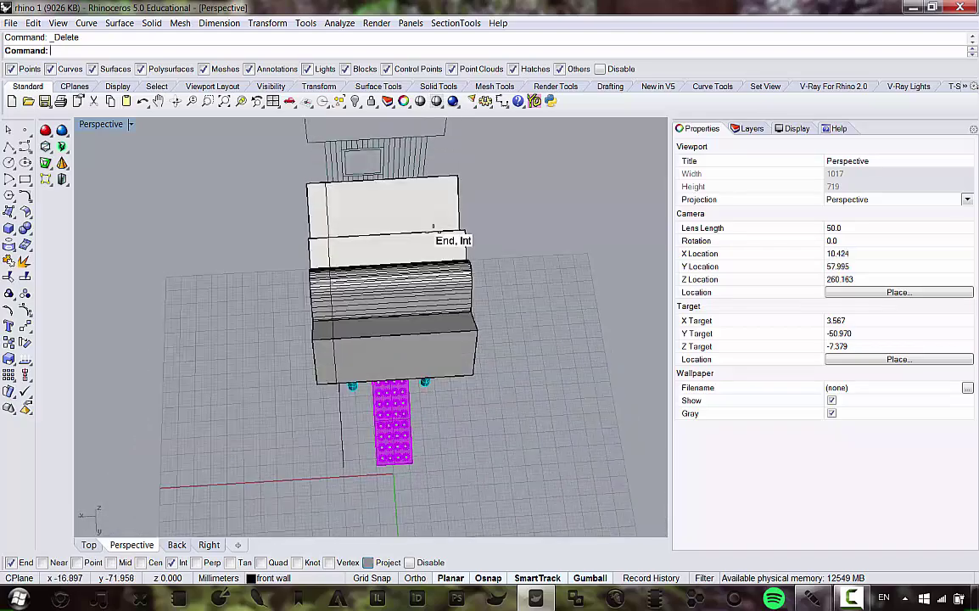
left_click(434, 244)
key("ctrl+h")
scroll(389, 273, "up", 6)
right_click_drag(400, 319, 354, 346)
scroll(363, 264, "down", 4)
scroll(359, 284, "up", 3)
right_click_drag(360, 284, 352, 309)
scroll(311, 297, "up", 4)
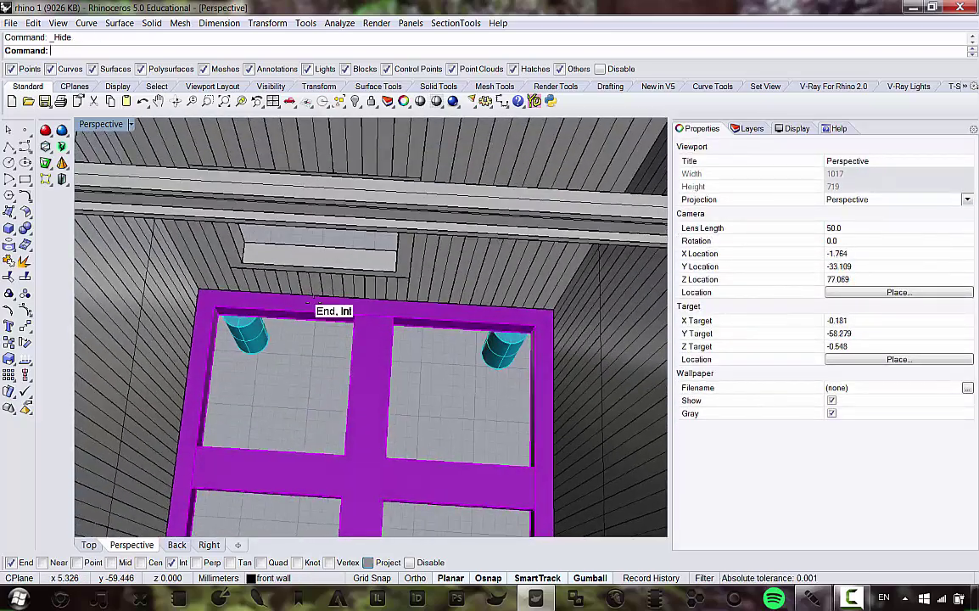
Step: Draw a rectangle across the top of the floor frame, from its rear corner to the diagonally opposite front corner
scroll(360, 339, "down", 7)
scroll(284, 276, "up", 6)
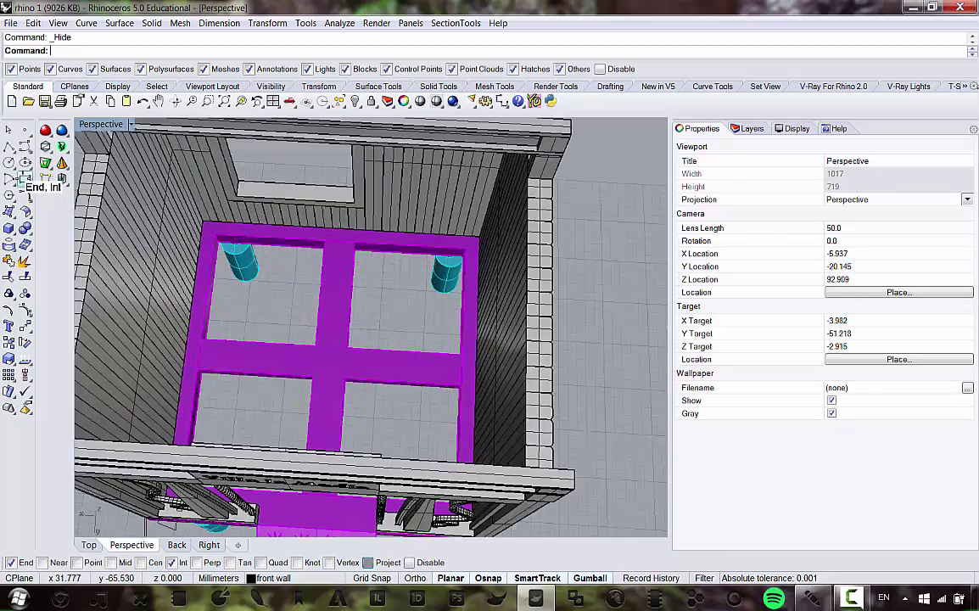
left_click(26, 179)
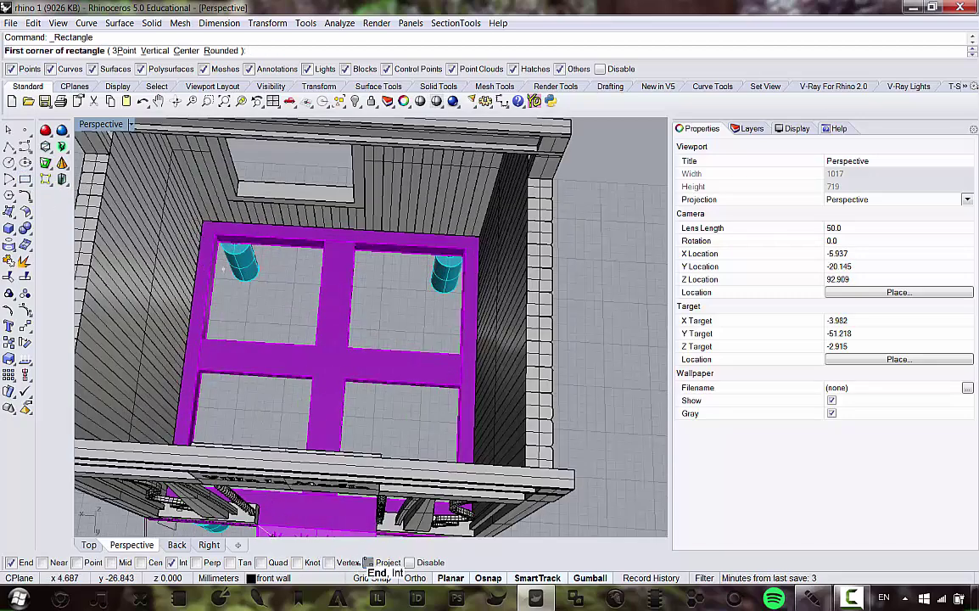
left_click(205, 215)
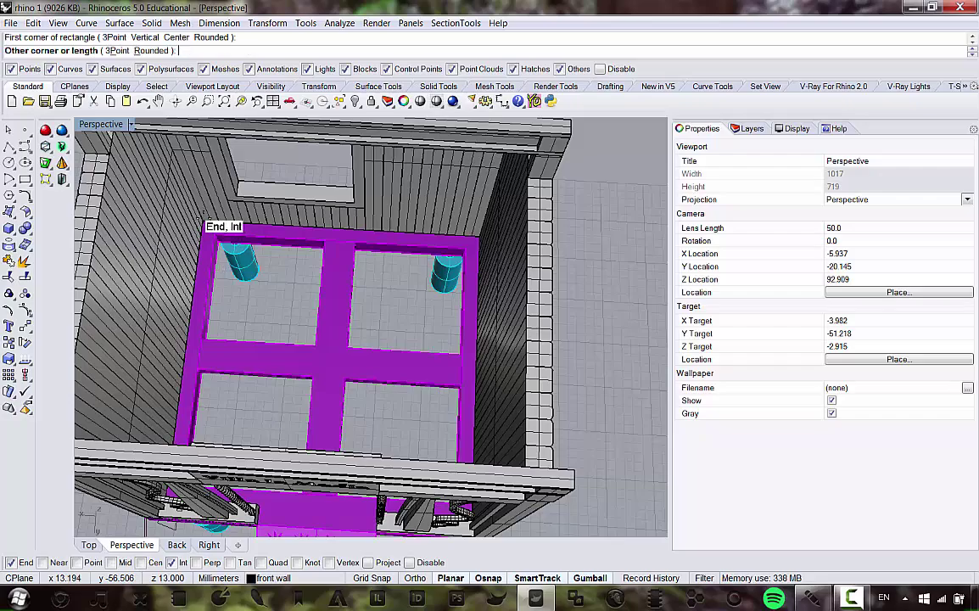
scroll(347, 389, "down", 4)
right_click_drag(350, 389, 441, 446)
scroll(449, 468, "up", 10)
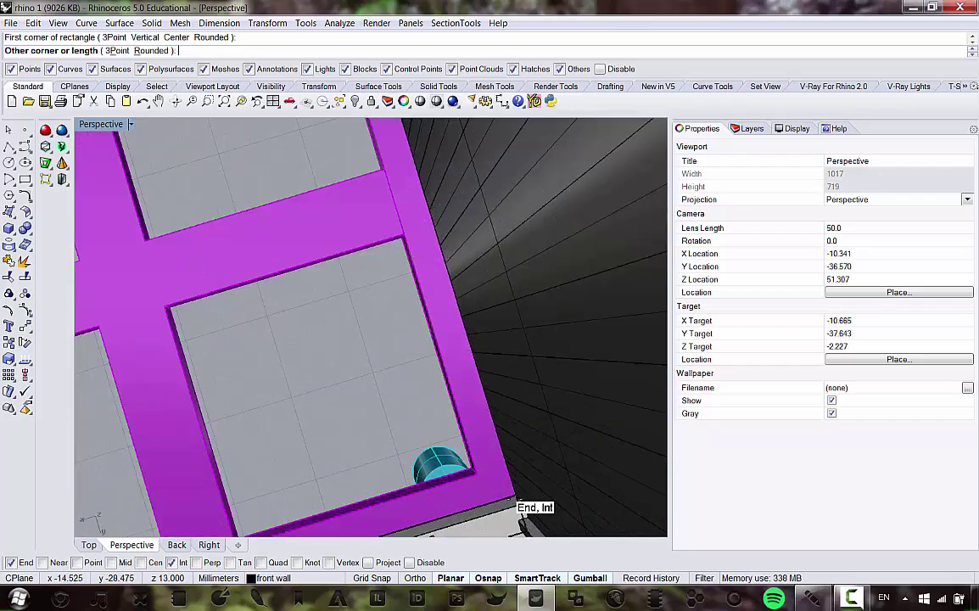
left_click(515, 497)
left_click(508, 497)
left_click(543, 531)
scroll(417, 443, "down", 6)
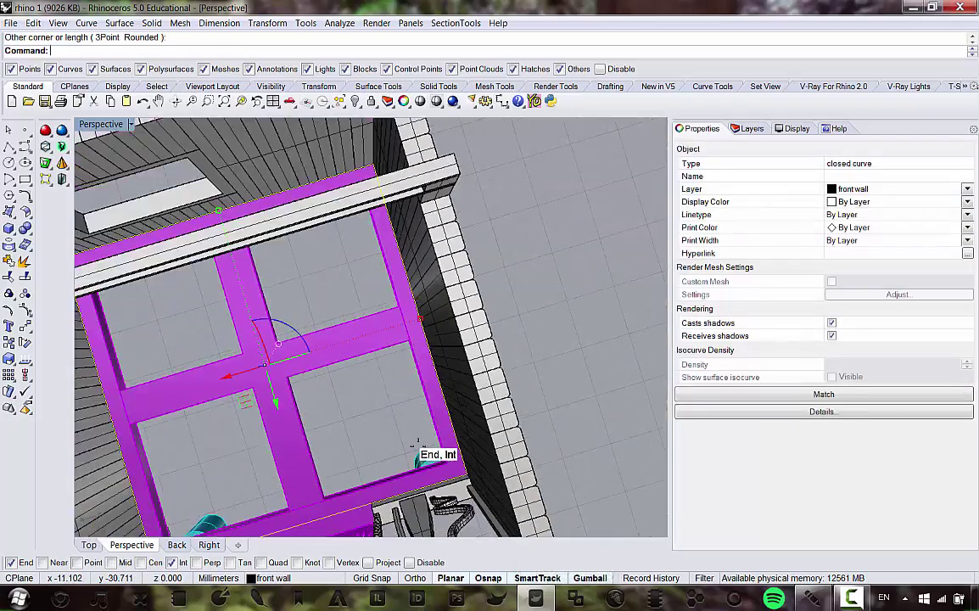
Step: Extrude the floor rectangle upward about 1.1 mm into a solid floor slab and delete its source curve
right_click_drag(417, 443, 359, 297)
right_click_drag(314, 374, 386, 325, "shift")
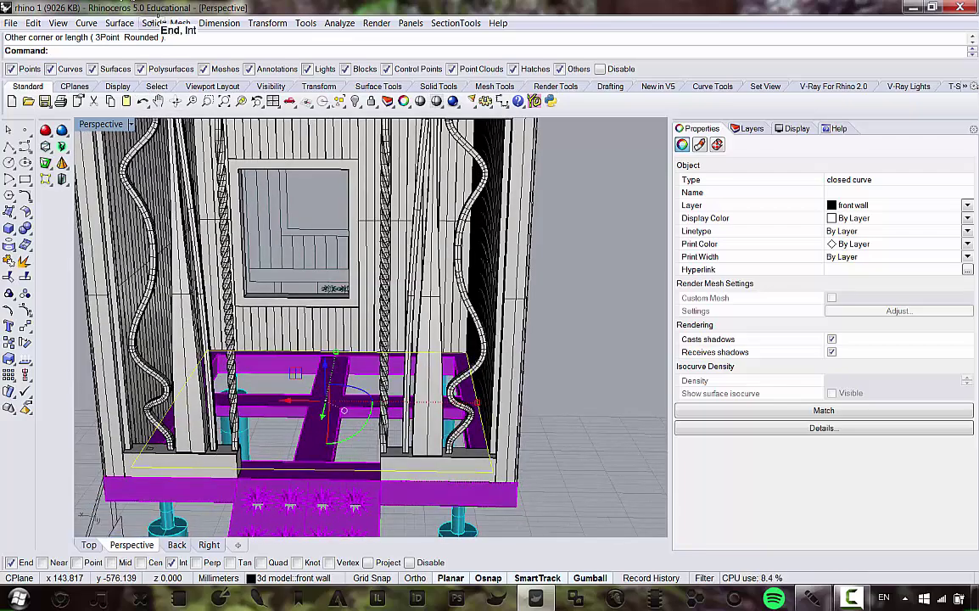
left_click(151, 23)
left_click(197, 246)
scroll(202, 333, "up", 3)
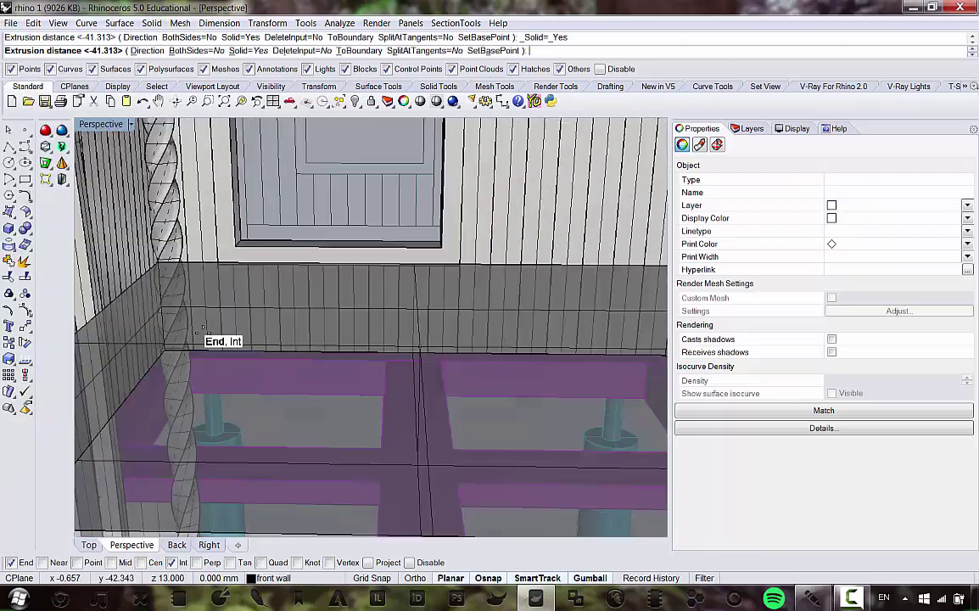
left_click(204, 349)
scroll(339, 310, "down", 10)
scroll(378, 291, "up", 6)
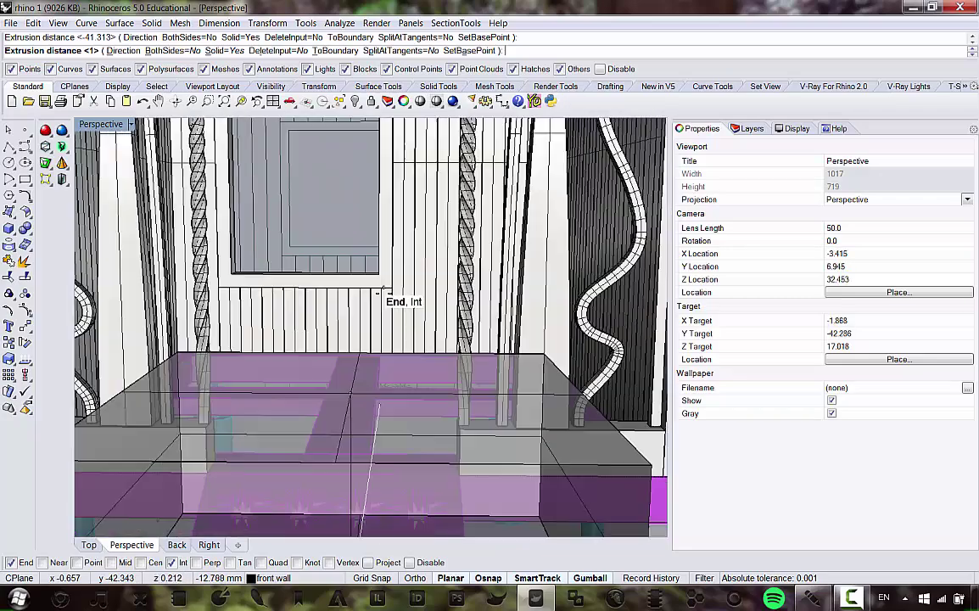
right_click_drag(379, 293, 377, 373)
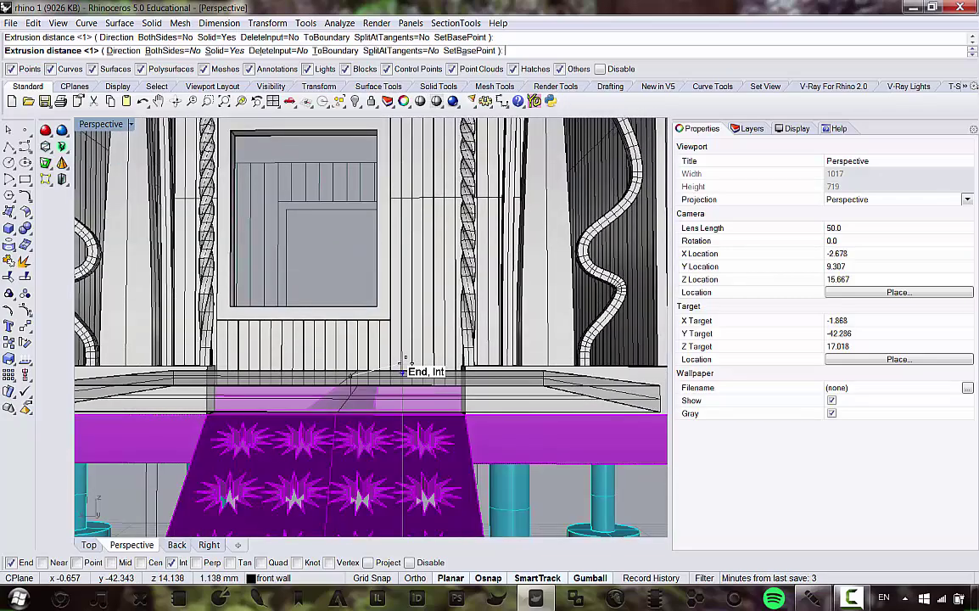
left_click(402, 370)
scroll(402, 371, "down", 5)
key("Delete")
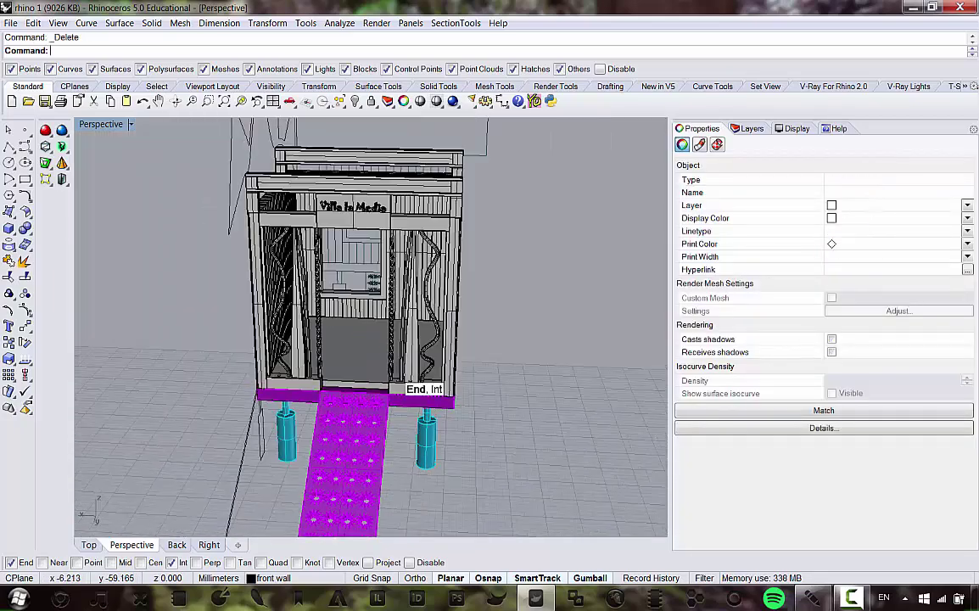
Step: Unhide only the roof solid so that it sits on the house again
scroll(416, 386, "down", 4)
key("ctrl+shift+h")
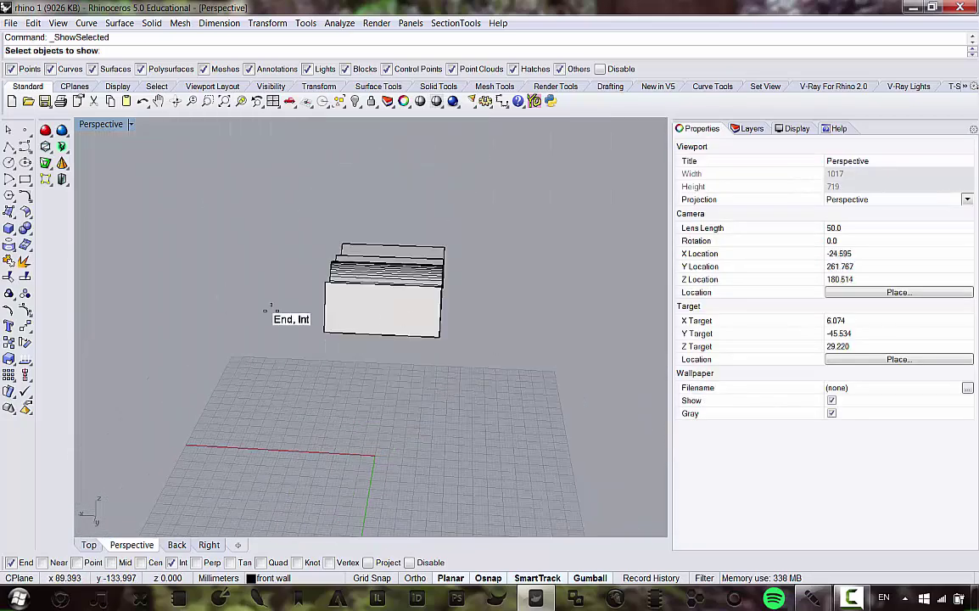
left_click(389, 280)
scroll(382, 274, "up", 4)
right_click_drag(383, 274, 363, 280)
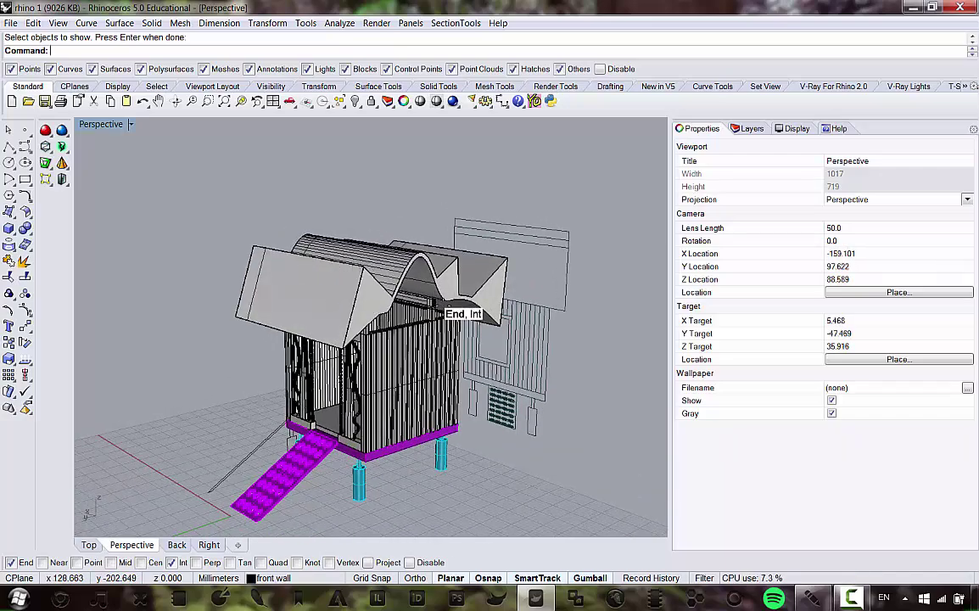
Step: Save the model and display the list of layers
key("ctrl+s")
right_click_drag(264, 233, 382, 315)
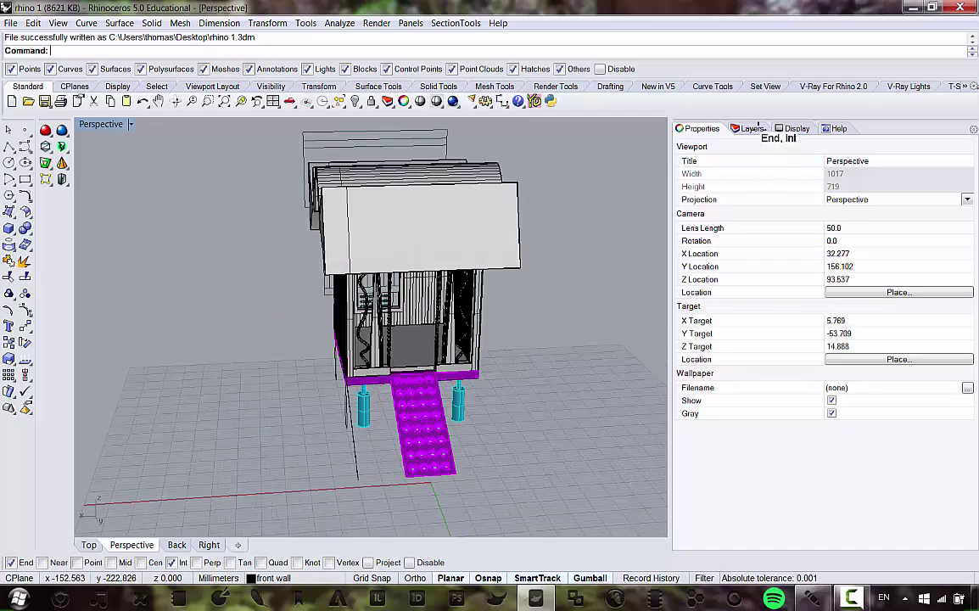
left_click(747, 128)
left_click_drag(777, 544, 749, 544)
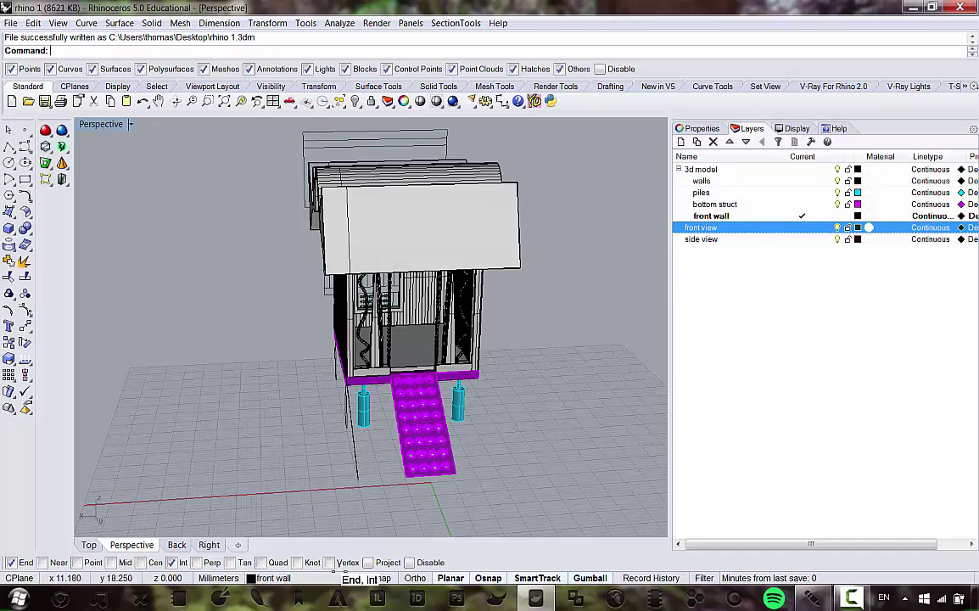
Step: Switch to Adobe Acrobat to view the primitive hut PDF with the rocky landscape background, and close the document
right_click(338, 597)
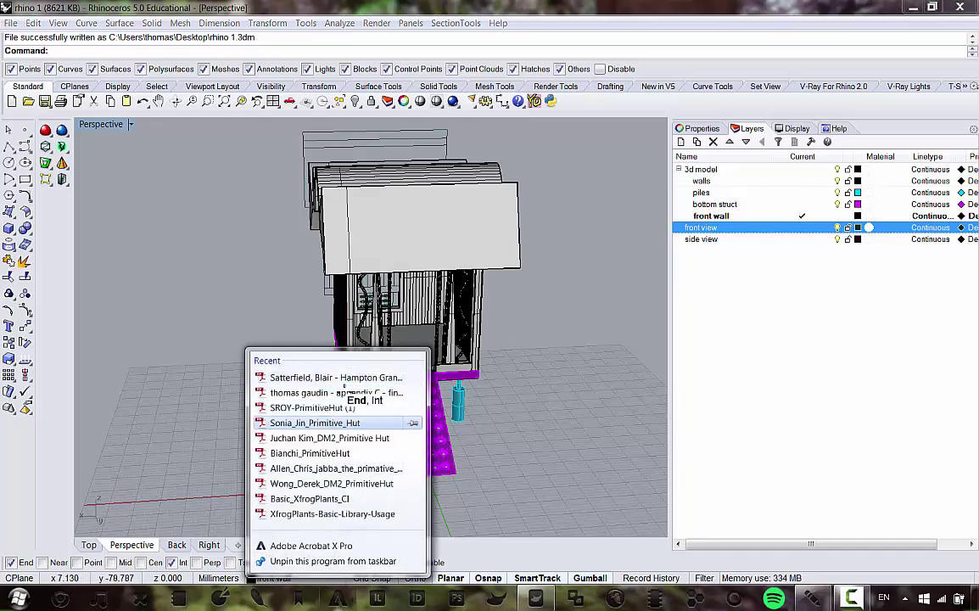
left_click(326, 407)
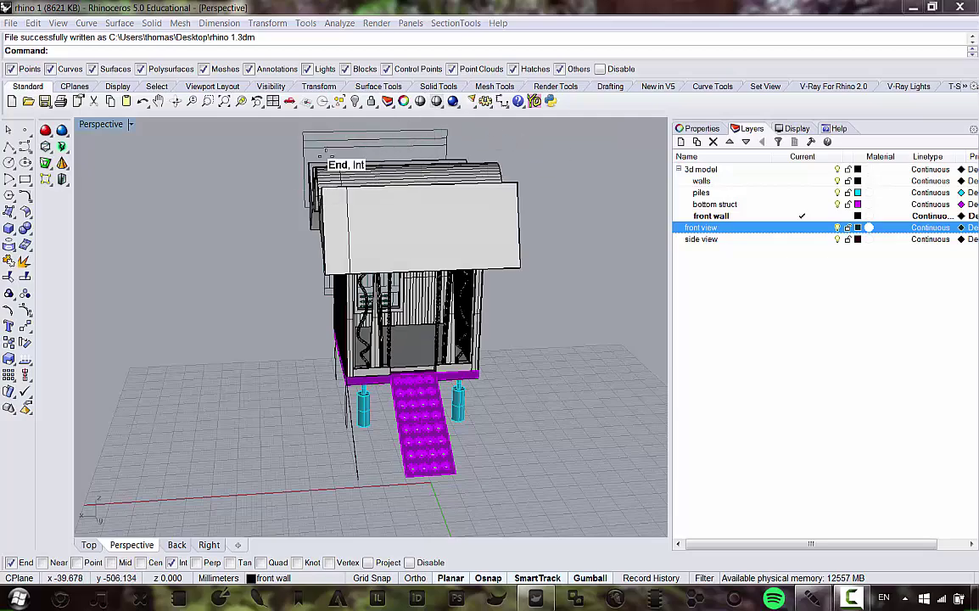
scroll(424, 289, "down", 6)
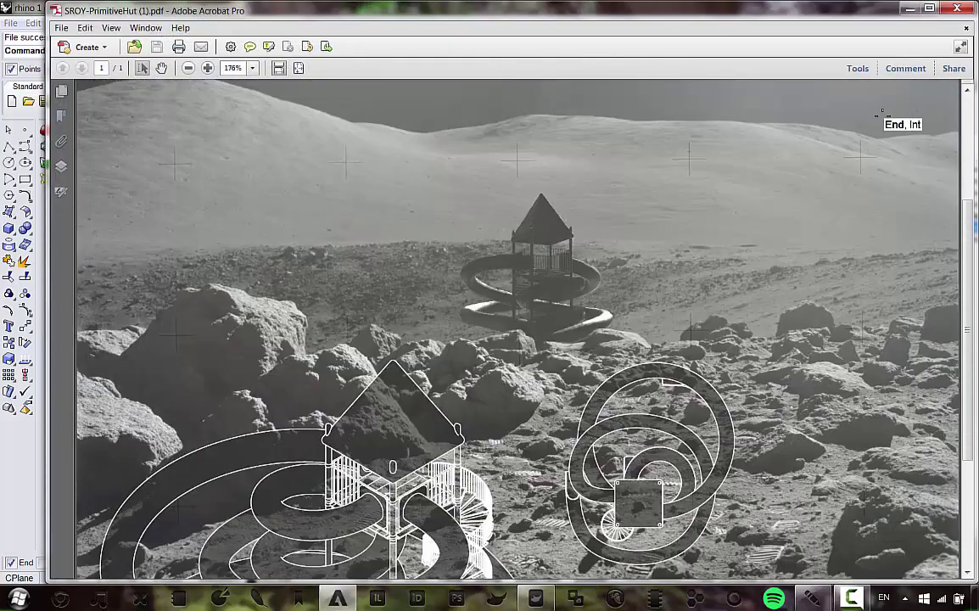
left_click(959, 9)
Step: Open the primitive hut PDF with the exploded axonometric in Adobe Acrobat, examine how its elevations surround the model, and close it
right_click(342, 597)
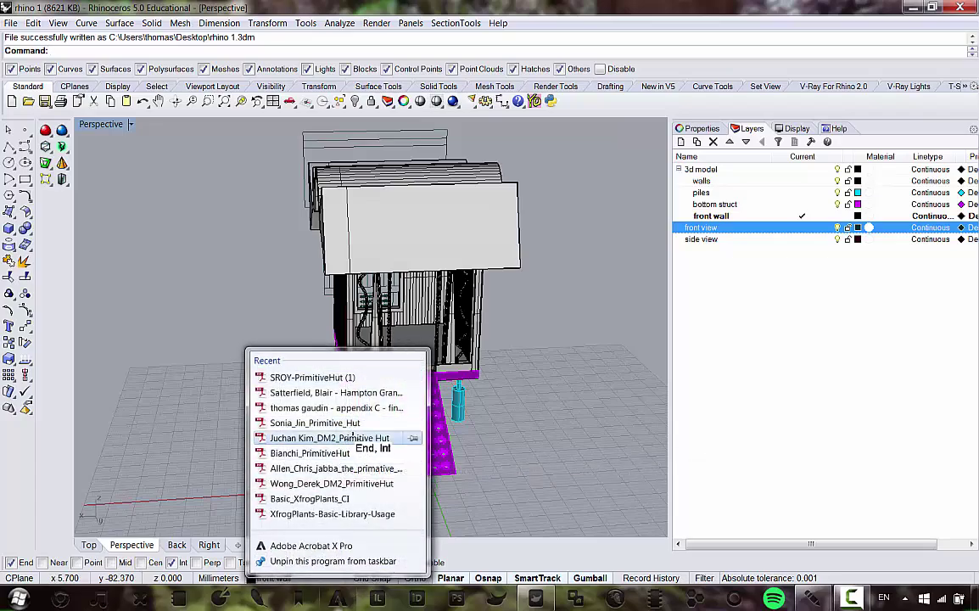
left_click(329, 437)
scroll(408, 250, "down", 10)
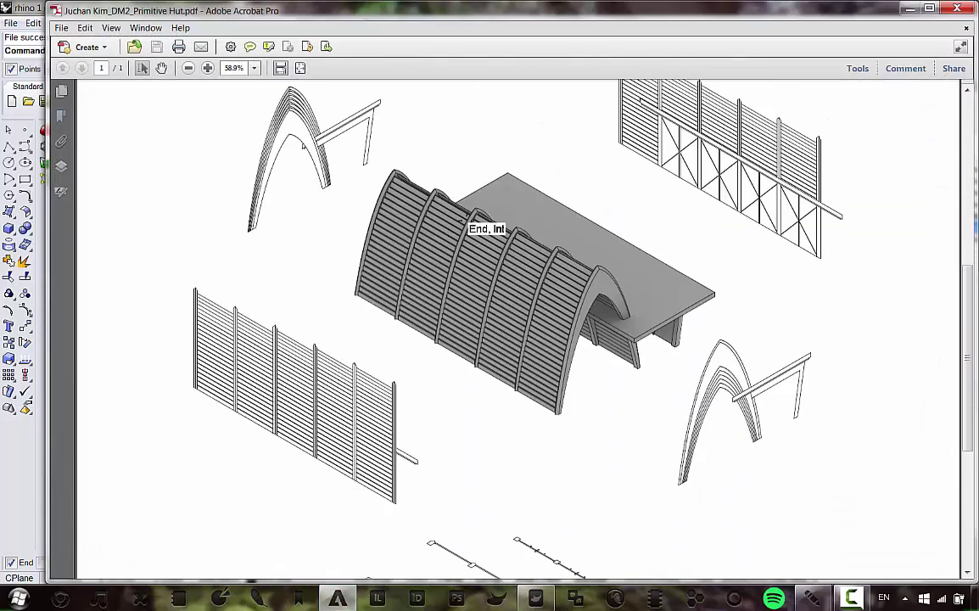
scroll(462, 222, "down", 2, "ctrl")
scroll(467, 220, "down", 1, "ctrl")
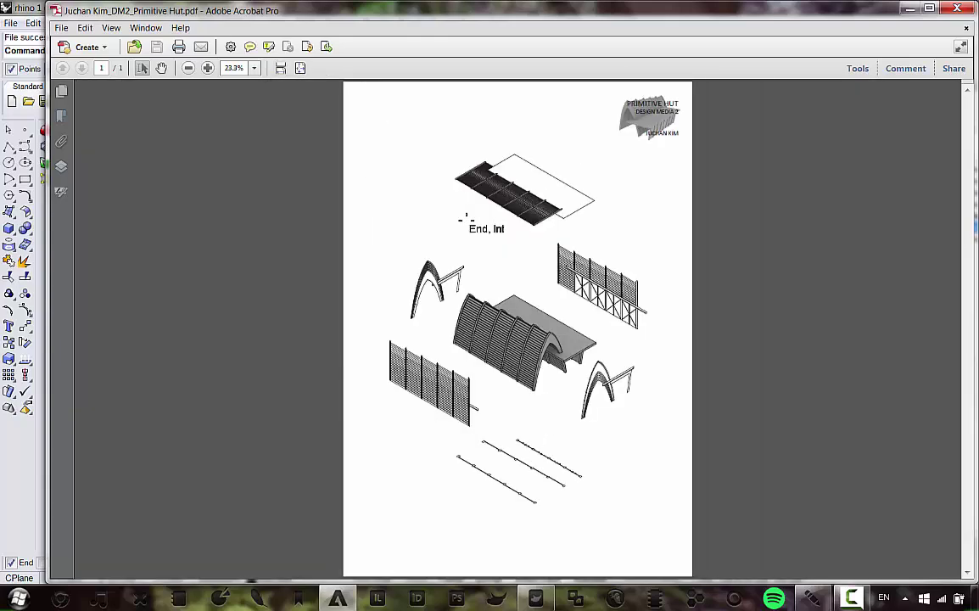
scroll(467, 220, "up", 2, "ctrl")
scroll(454, 185, "down", 5)
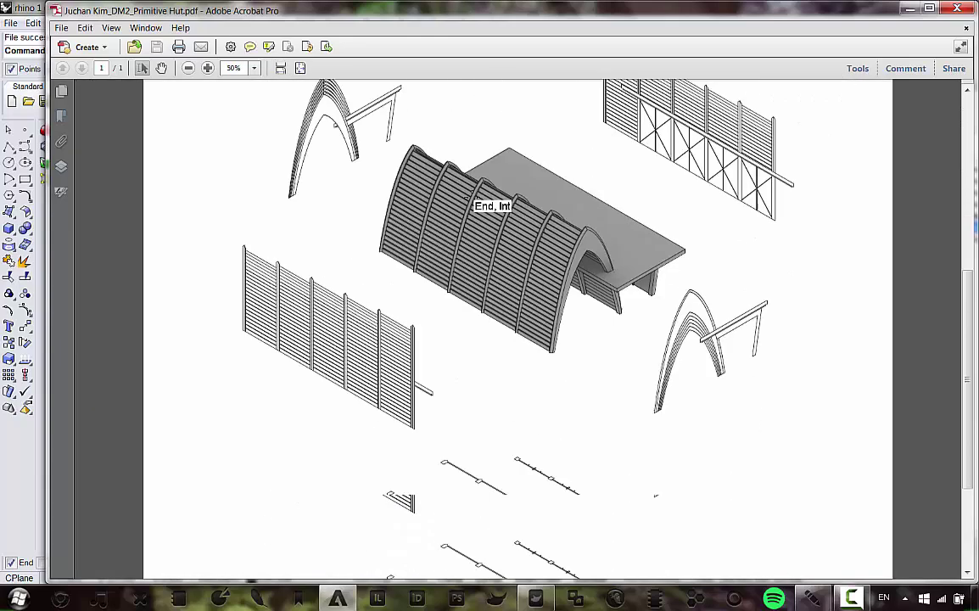
scroll(611, 272, "down", 1)
scroll(602, 276, "up", 5)
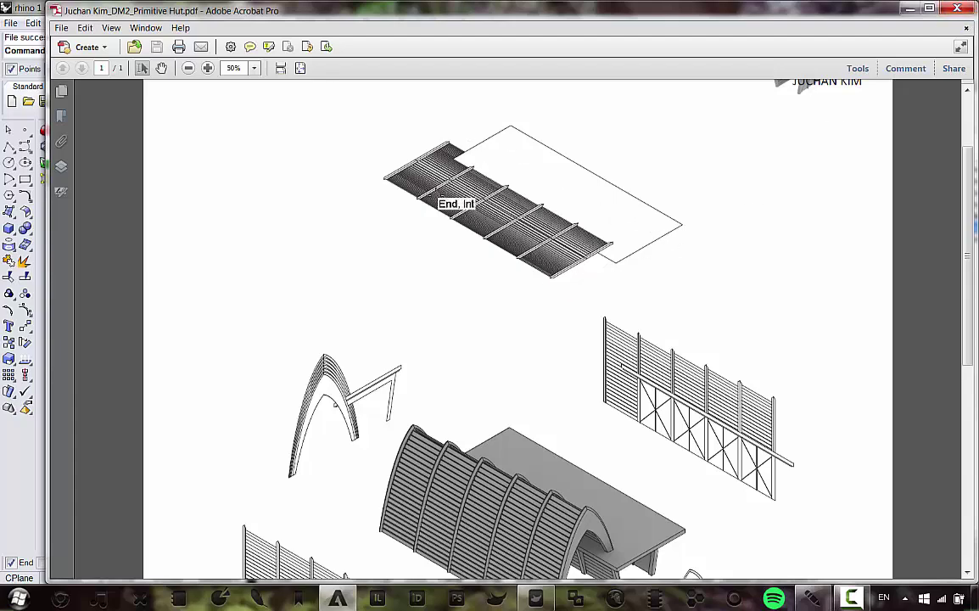
scroll(547, 195, "down", 4)
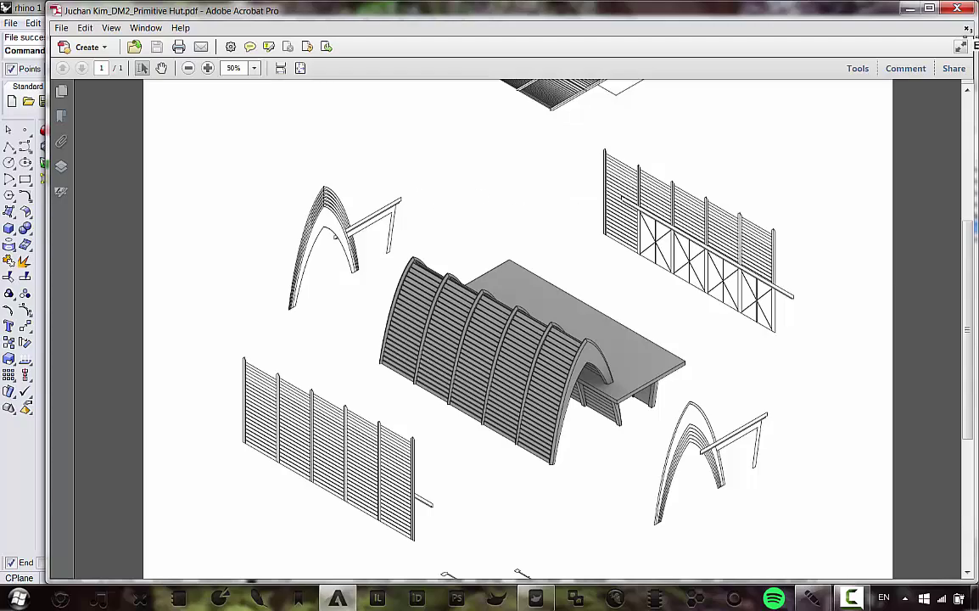
left_click(958, 5)
Step: Select all objects on the side view layer in Rhinoceros and group them
right_click_drag(447, 244, 560, 251)
scroll(560, 251, "down", 10)
right_click_drag(524, 307, 371, 400)
scroll(337, 409, "up", 5)
scroll(375, 378, "down", 7)
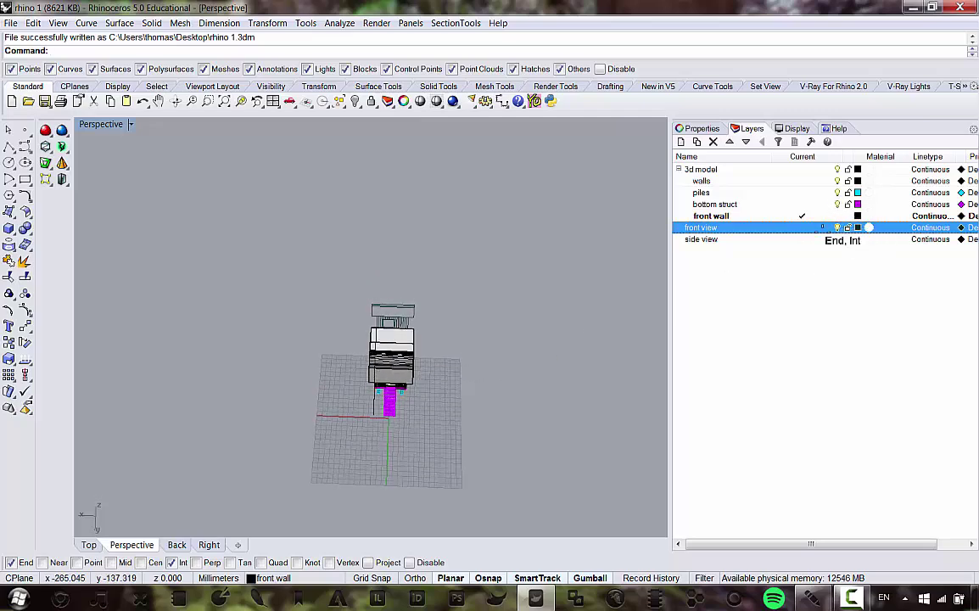
right_click(718, 240)
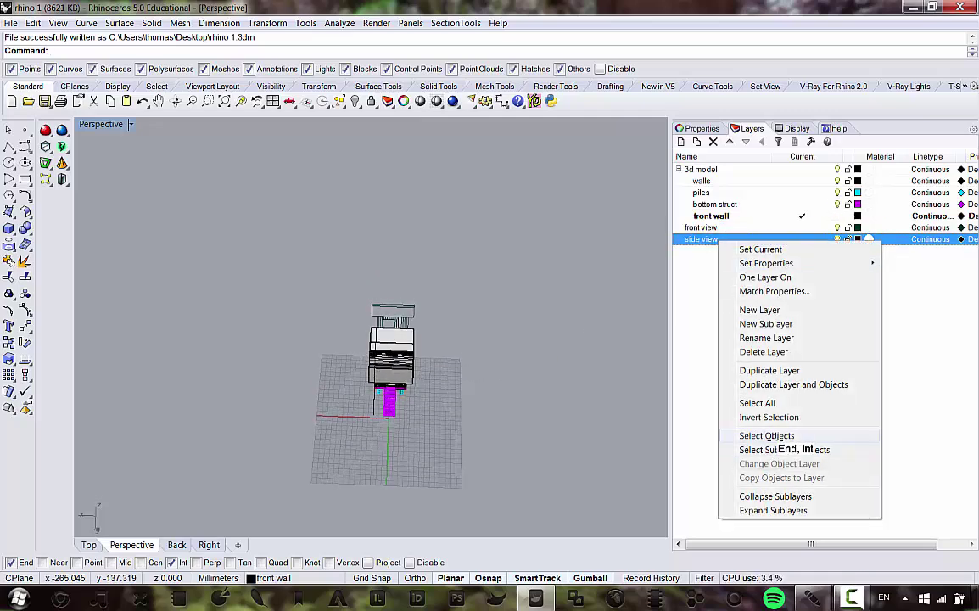
left_click(766, 437)
right_click_drag(437, 365, 486, 299)
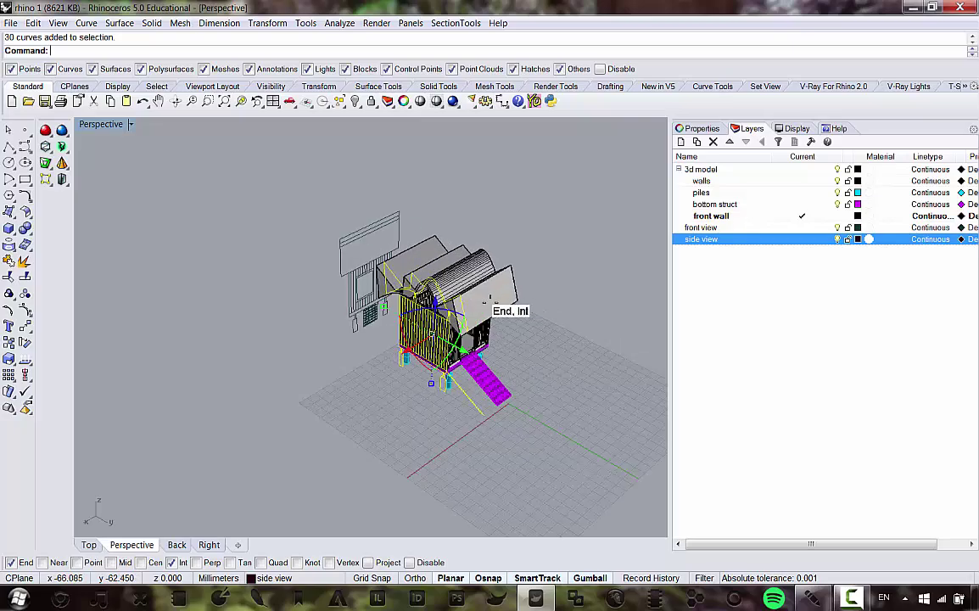
key("ctrl+g")
Step: Select all curves of the flat front elevation drawing behind the house and group them
scroll(389, 307, "up", 6)
left_click(350, 319)
scroll(348, 306, "down", 5)
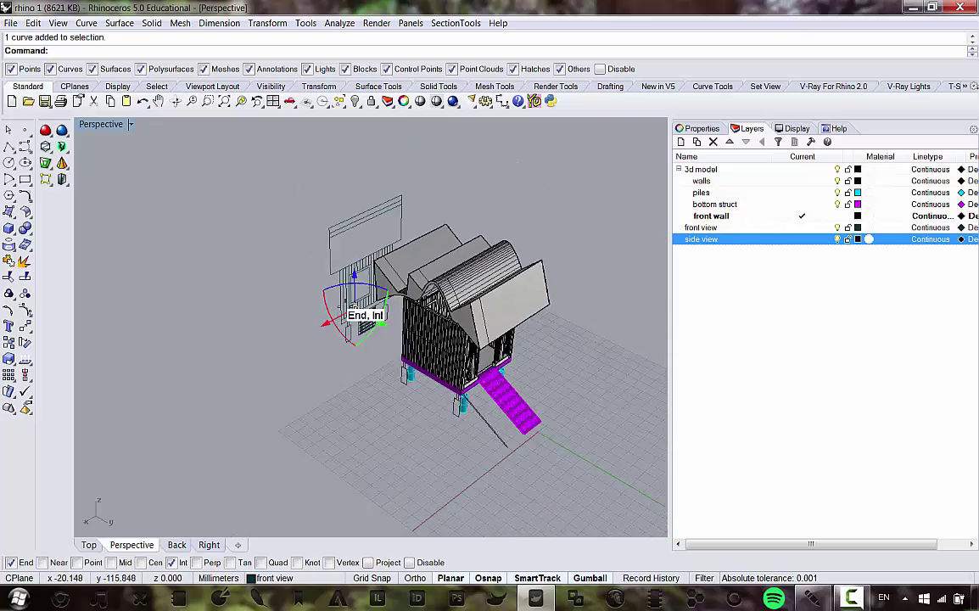
right_click_drag(347, 307, 400, 277)
scroll(280, 191, "up", 3)
left_click_drag(247, 159, 386, 512)
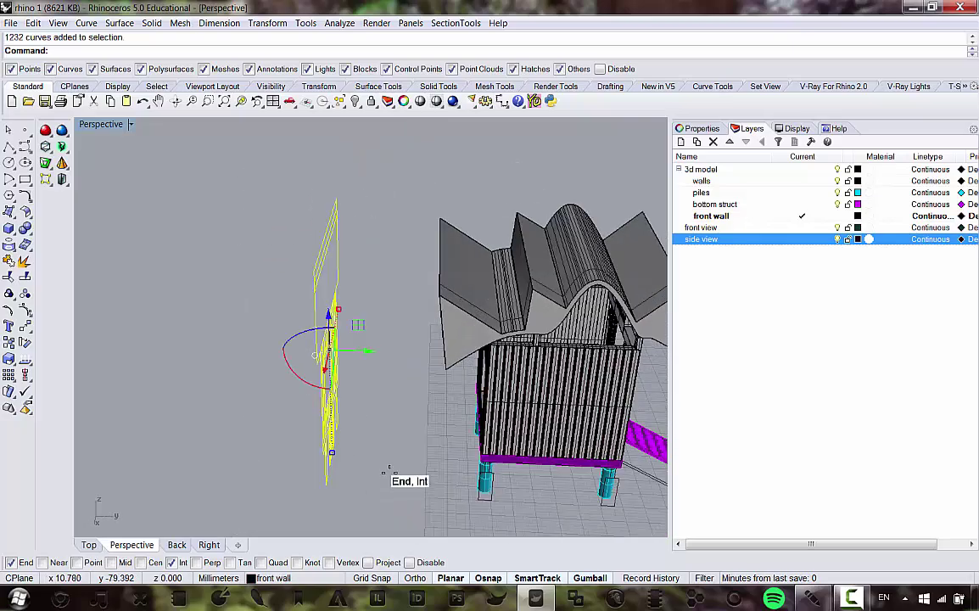
key("ctrl+g")
Step: Select the grouped side-view drawing and set the perspective viewport to the NE isometric view
scroll(279, 324, "down", 3)
right_click_drag(349, 339, 321, 441)
left_click(321, 441)
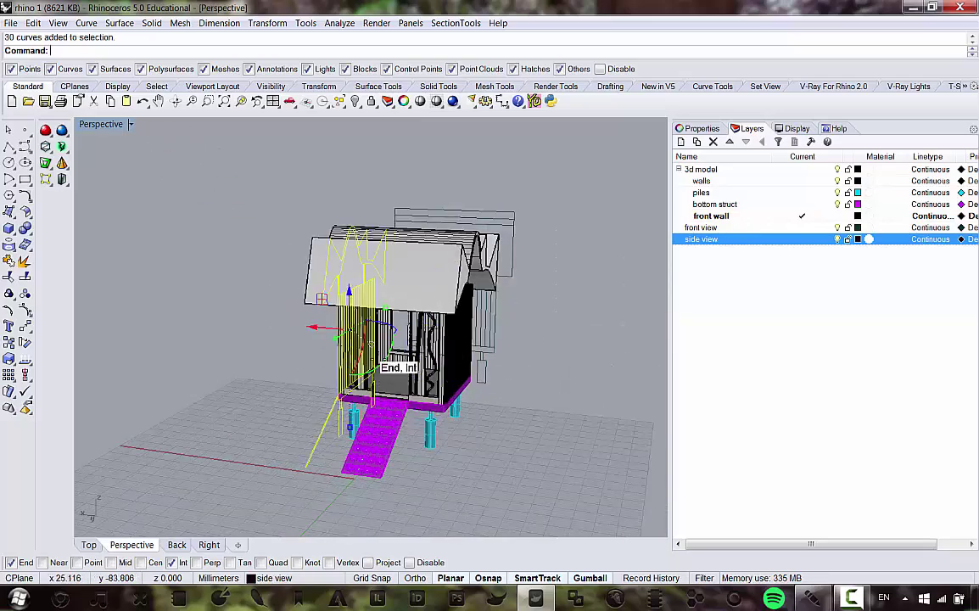
left_click(128, 125)
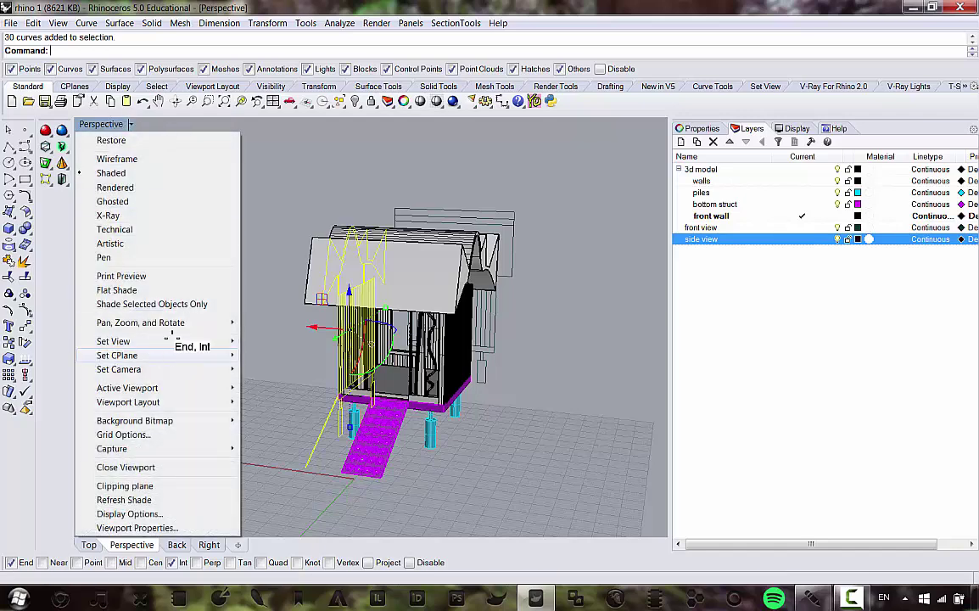
mouse_move(196, 337)
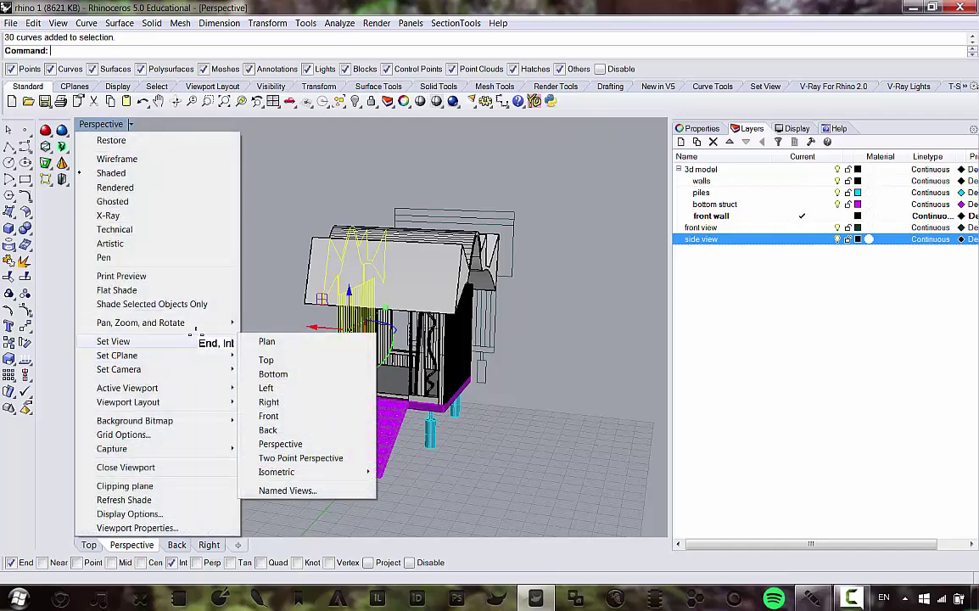
mouse_move(315, 470)
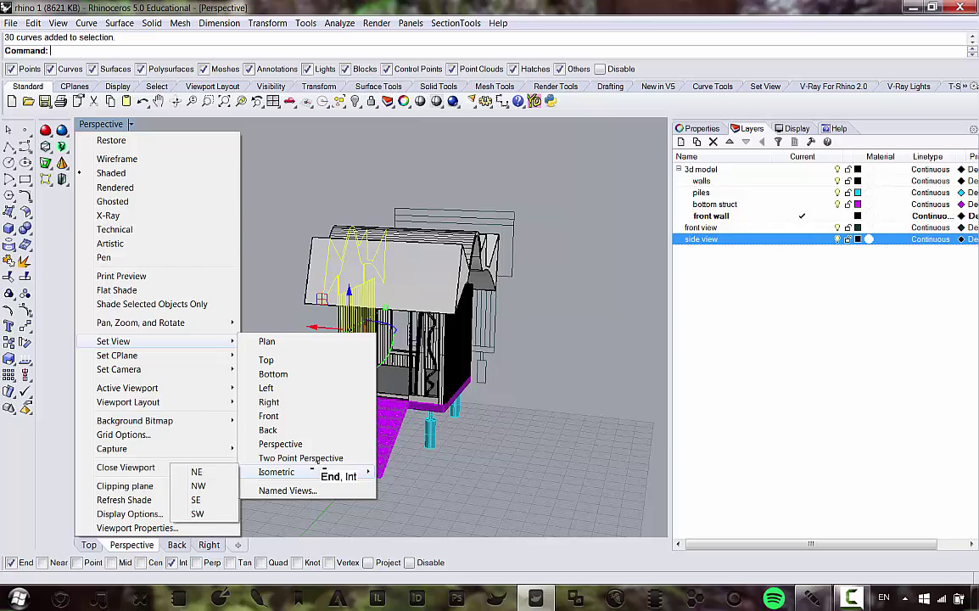
left_click(200, 471)
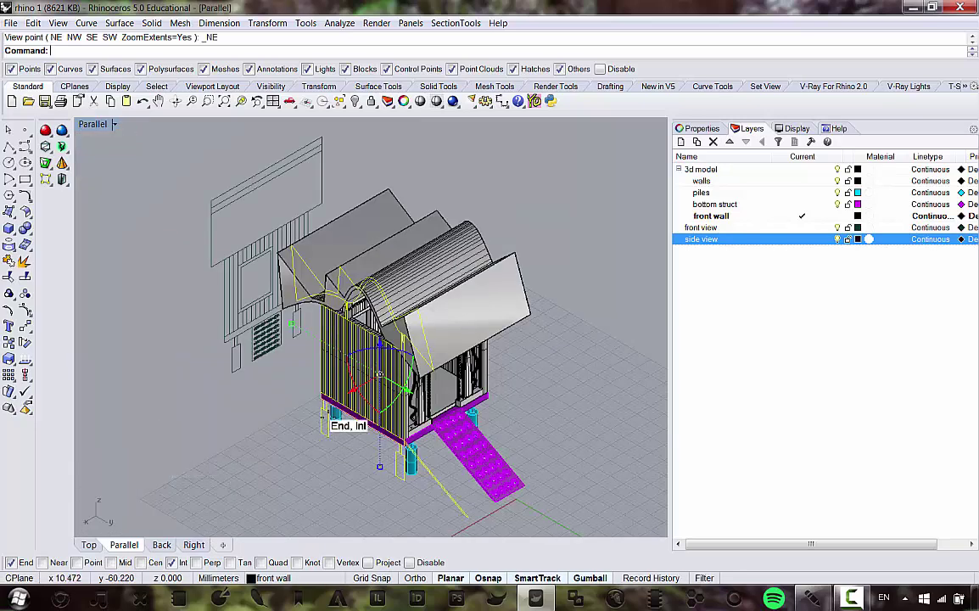
Step: Try moving the grouped side-view drawing outward, away from the side of the house, and undo the move
scroll(339, 388, "down", 5)
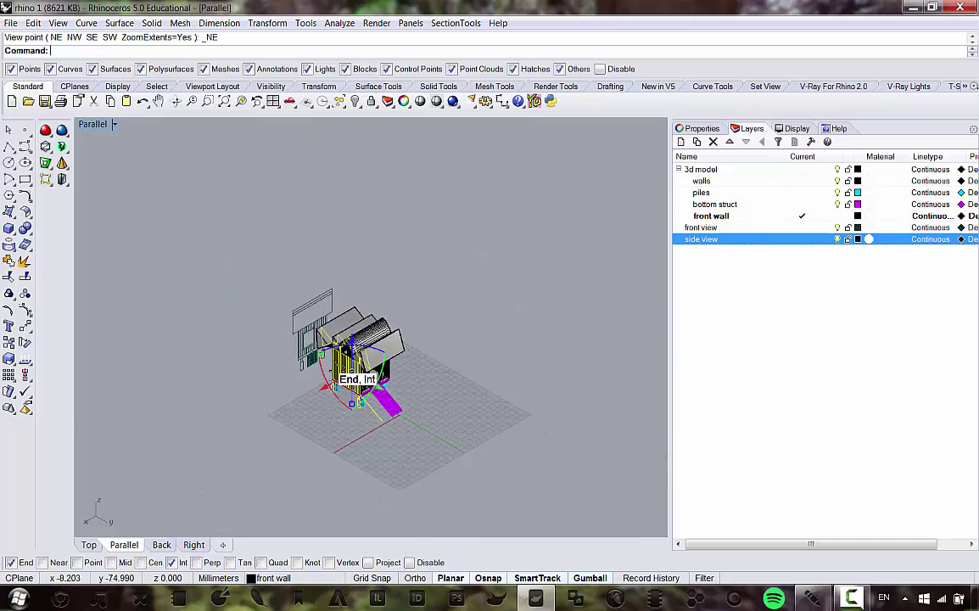
left_click_drag(331, 386, 246, 388)
key("ctrl+z")
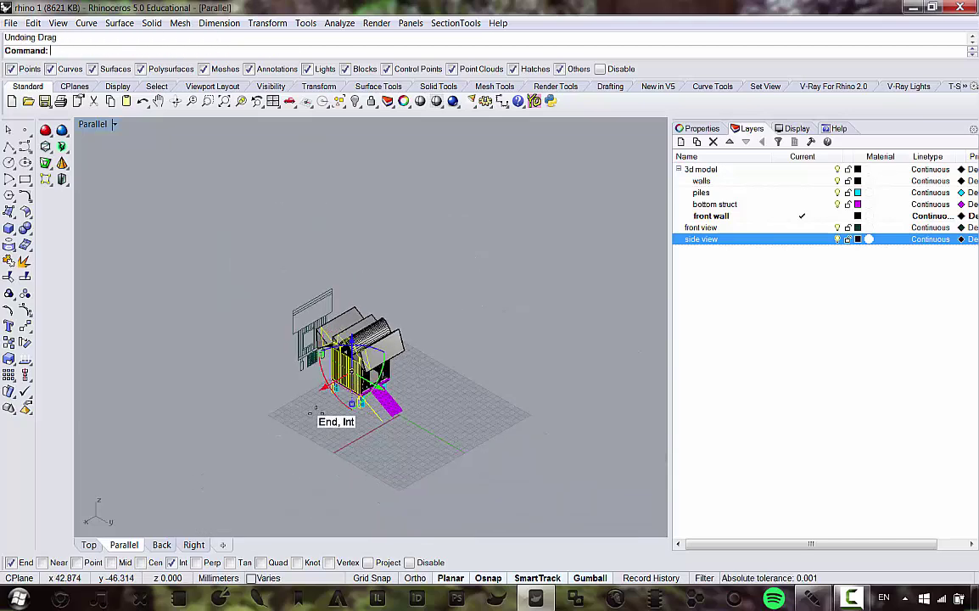
Step: Move the grouped side-view drawing outward from the house's side, and the grouped front-view drawing outward from behind the house
left_click_drag(321, 386, 265, 403)
left_click(301, 330)
left_click_drag(339, 349, 303, 336)
left_click(341, 459)
scroll(290, 430, "up", 4)
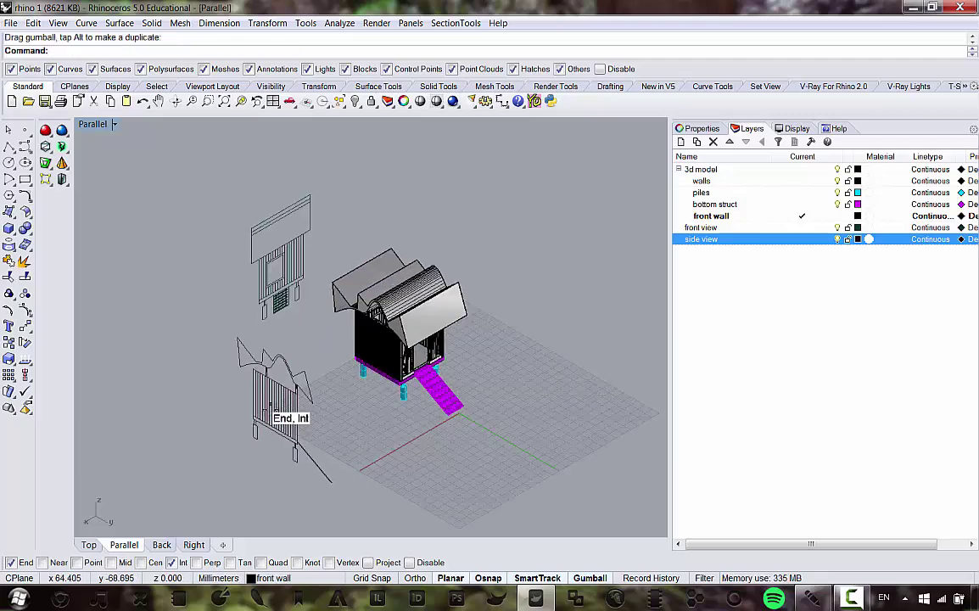
right_click_drag(293, 404, 313, 393)
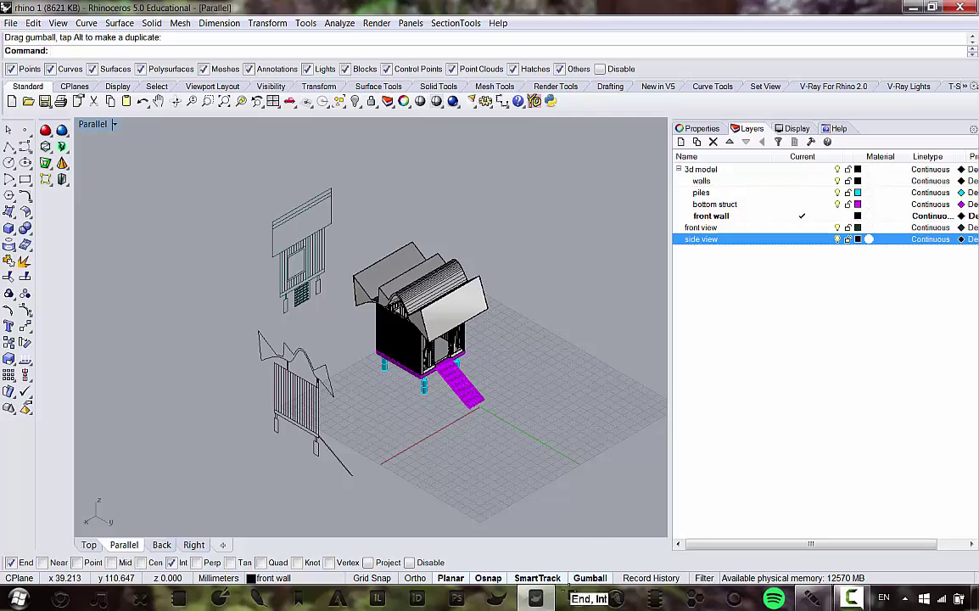
Step: Open the first recent Primitive Hut PDF in Adobe Acrobat Pro, examine its exploded axonometric layout, and return to Rhinoceros
right_click(337, 599)
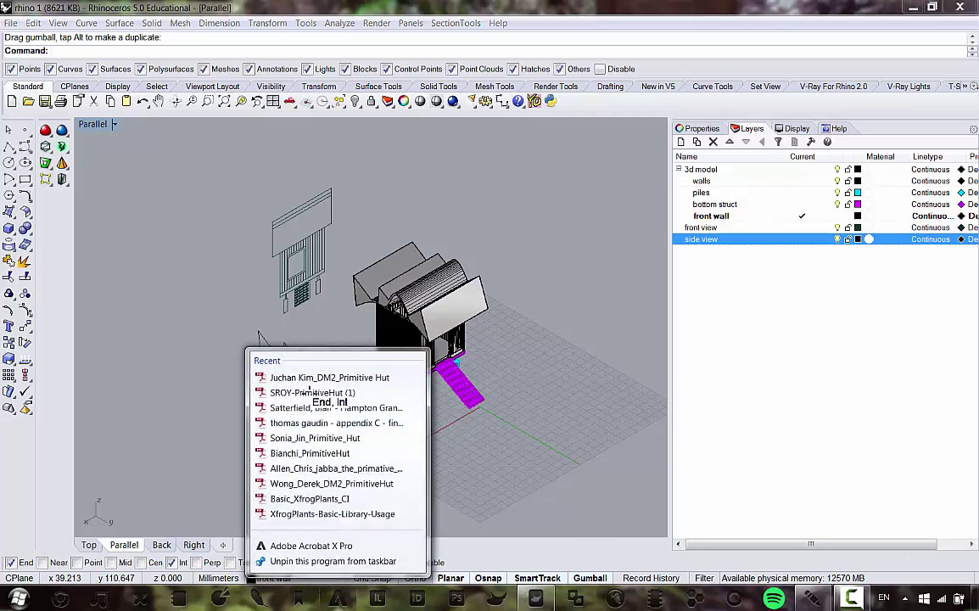
left_click(319, 377)
scroll(448, 273, "down", 5)
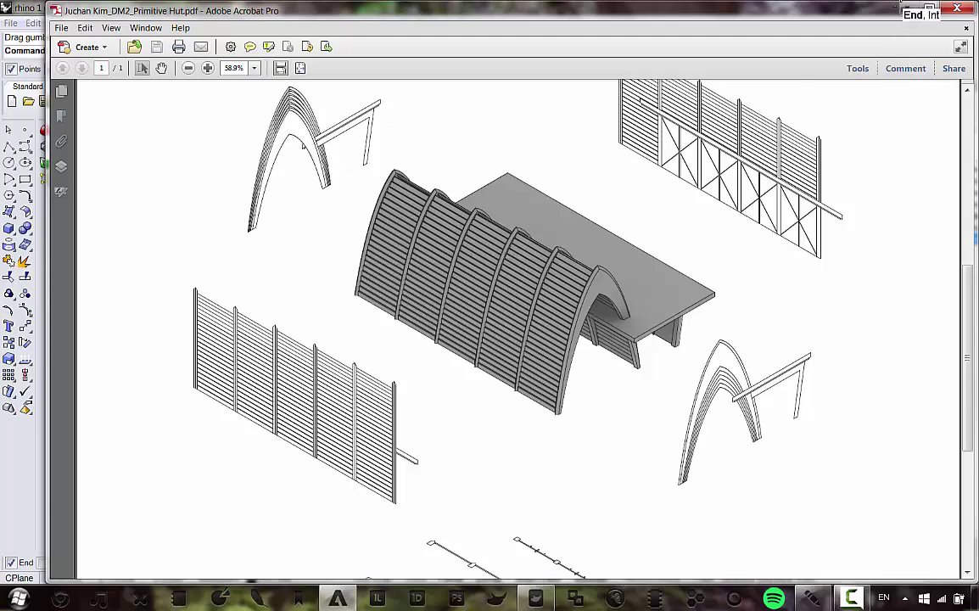
left_click(911, 9)
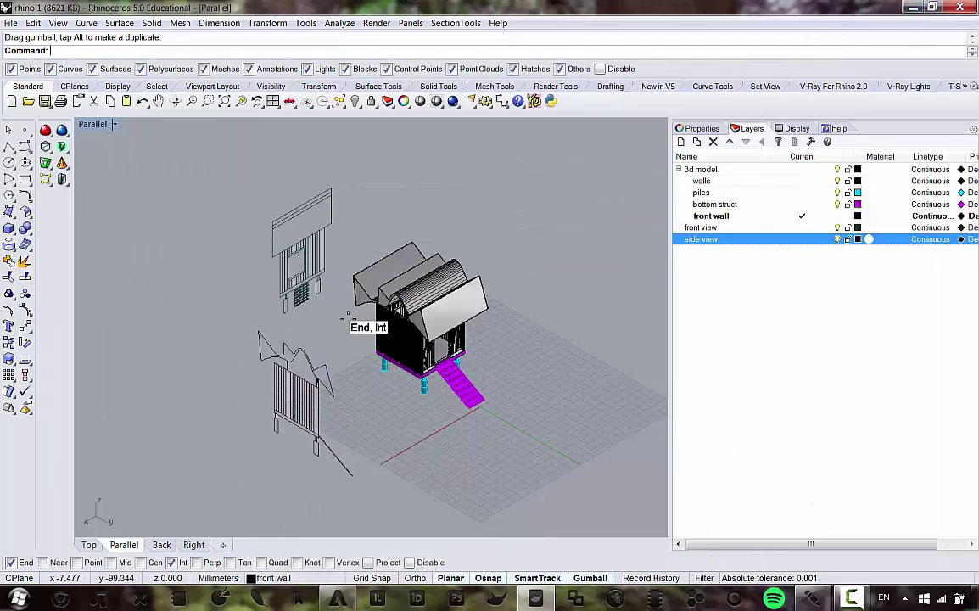
right_click_drag(326, 314, 347, 322)
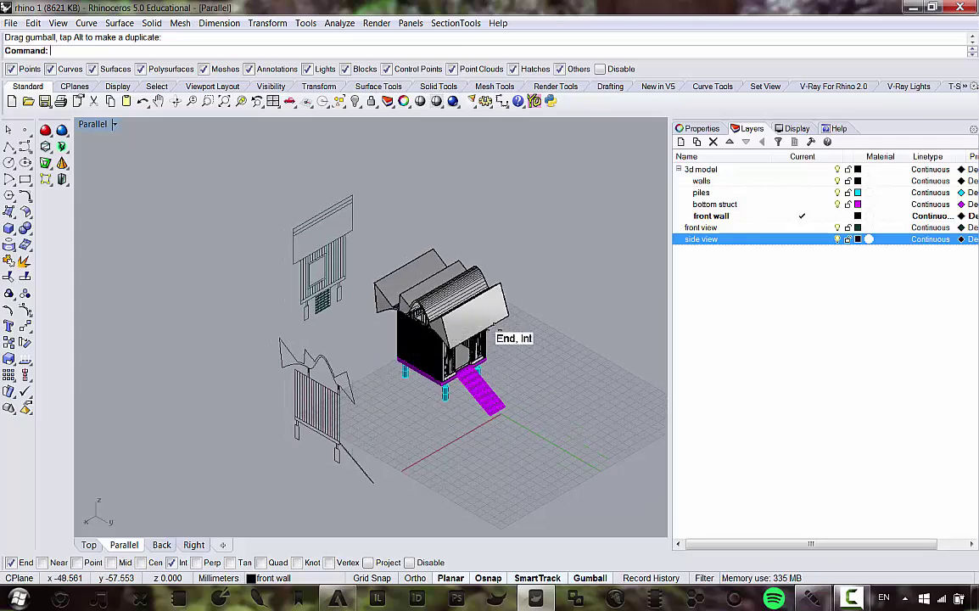
Step: Select the whole 3D house together with both grouped elevation drawings in the isometric viewport
left_click_drag(318, 348, 592, 509)
key("Escape")
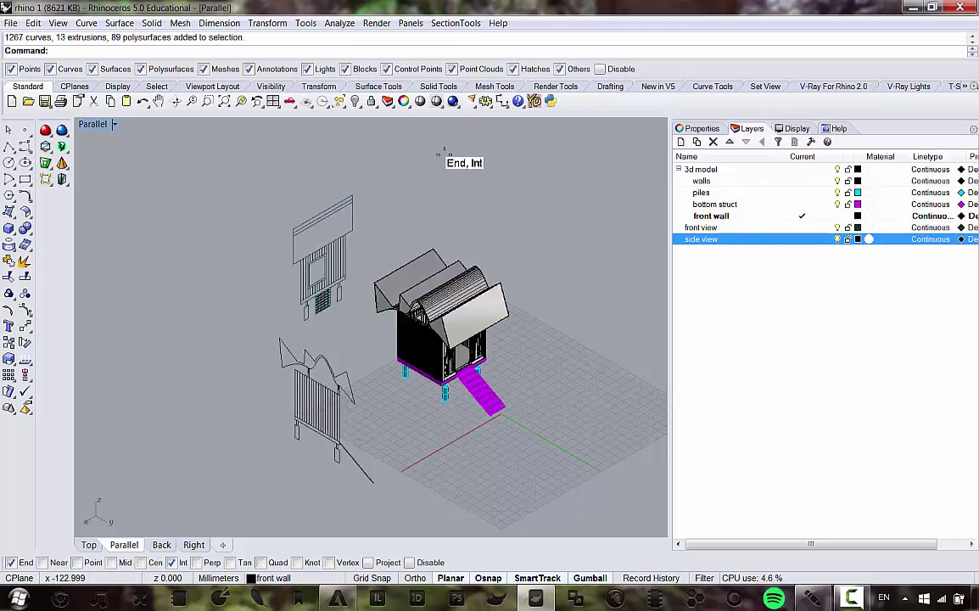
left_click_drag(192, 156, 629, 498)
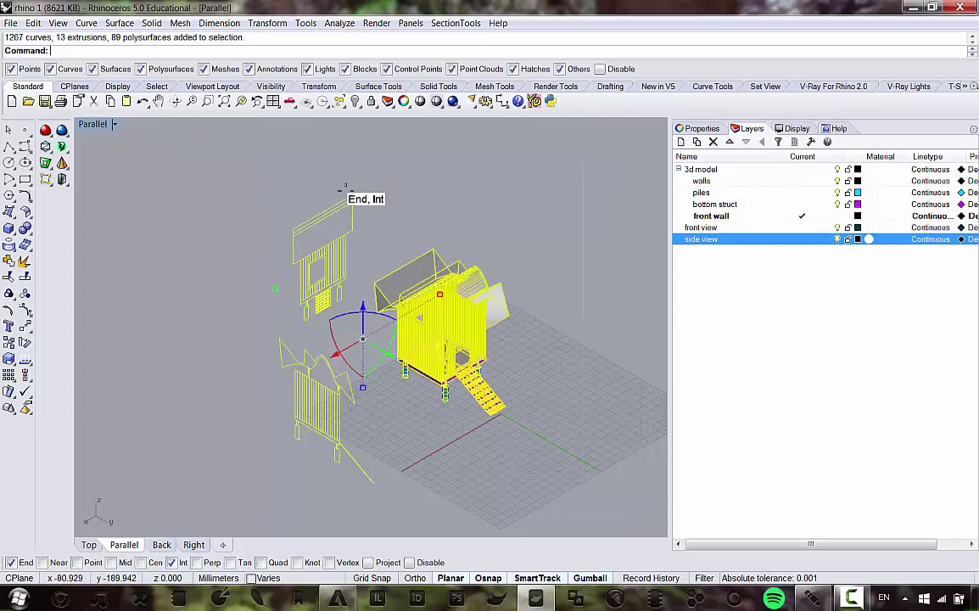
left_click(219, 23)
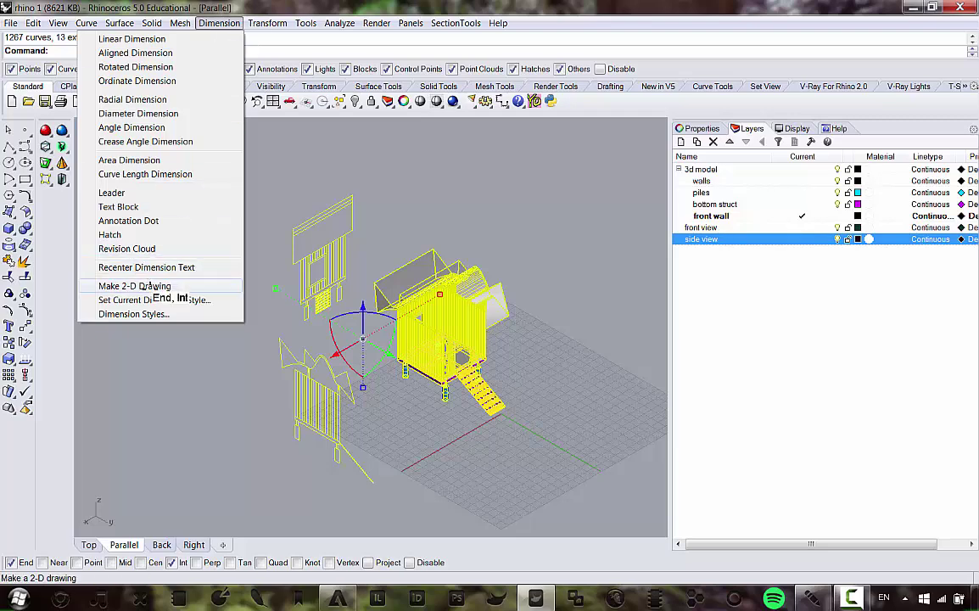
left_click(136, 286)
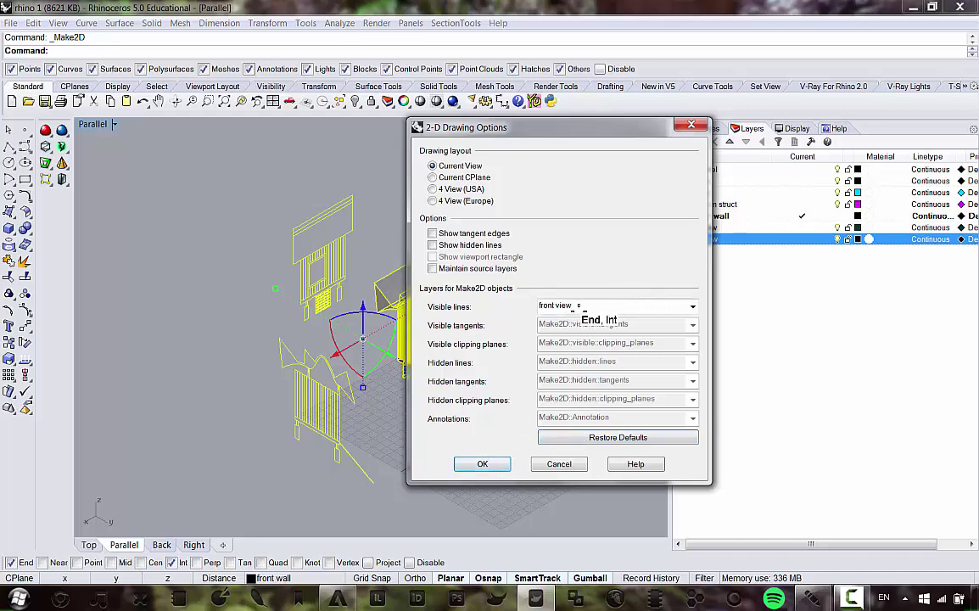
left_click(694, 306)
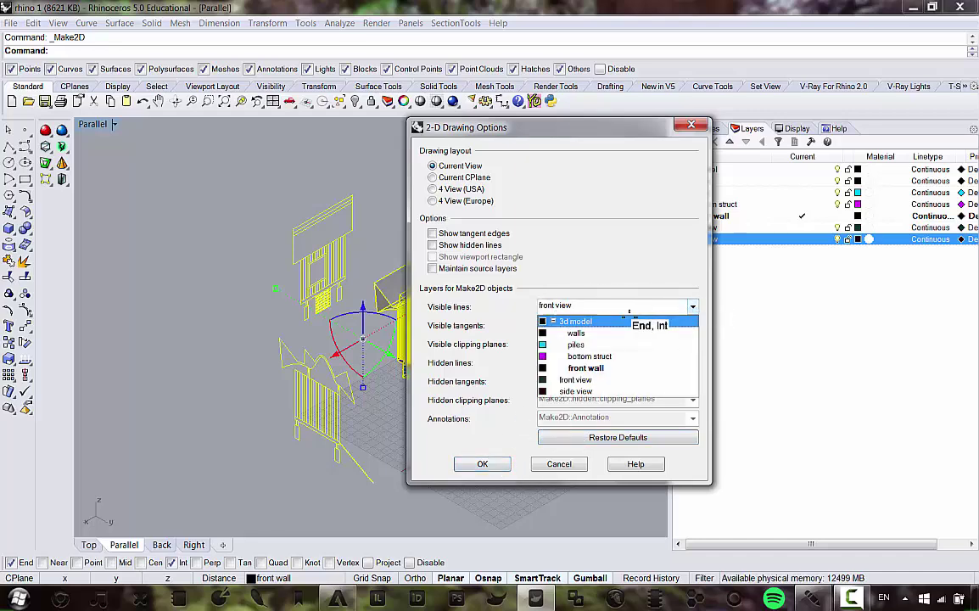
left_click(649, 304)
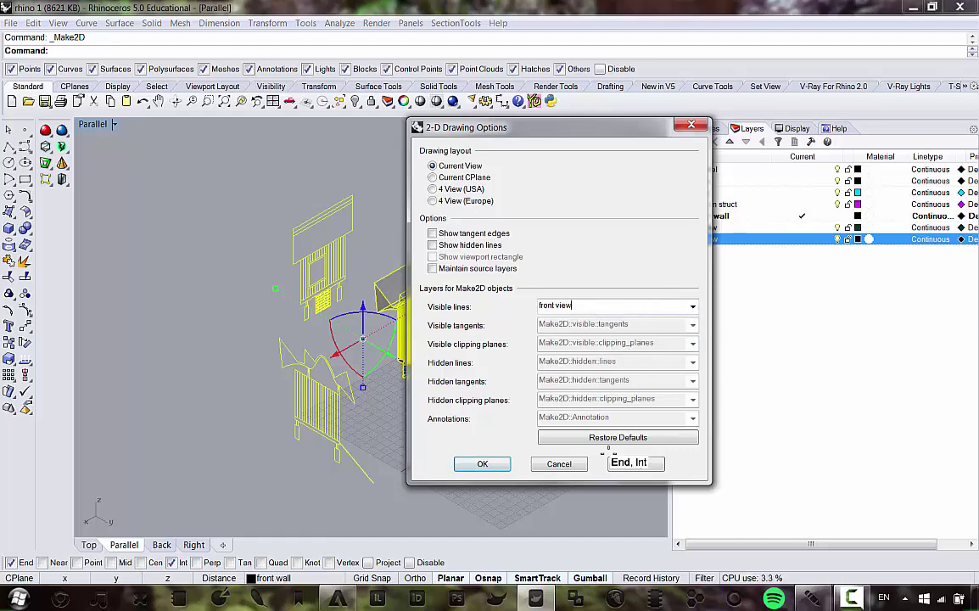
key("Return")
Step: Create a new top-level layer named "2d drawing"
right_click(684, 266)
left_click(751, 272)
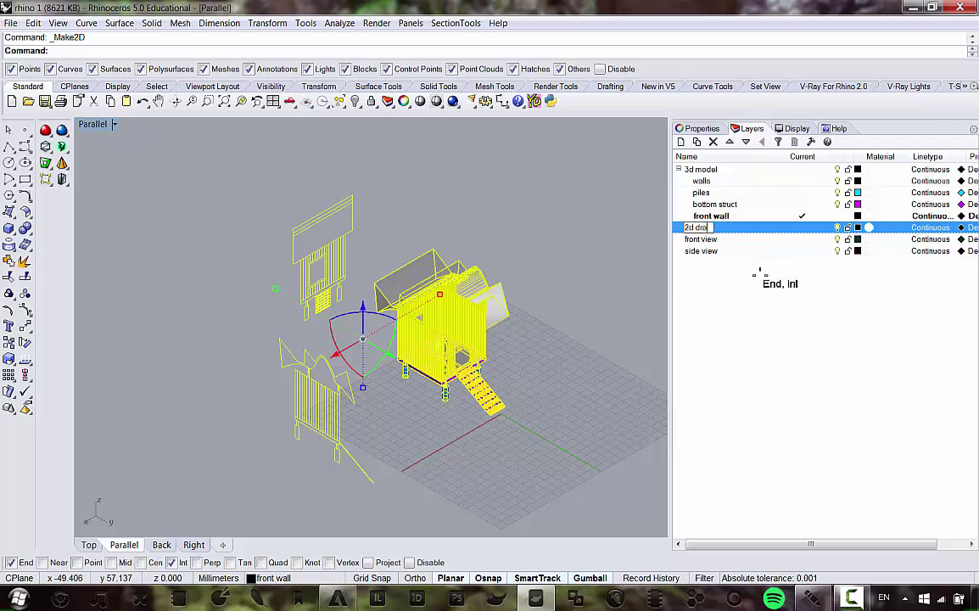
key("Return")
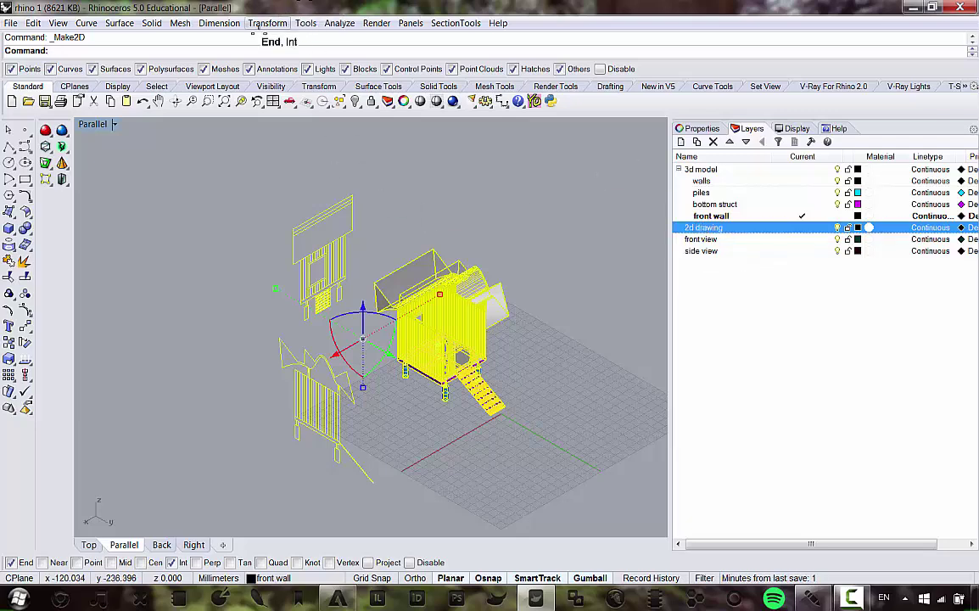
Step: Make a 2-D drawing of the selected house and elevations from the current view, with visible lines on the 2d drawing layer
left_click(219, 23)
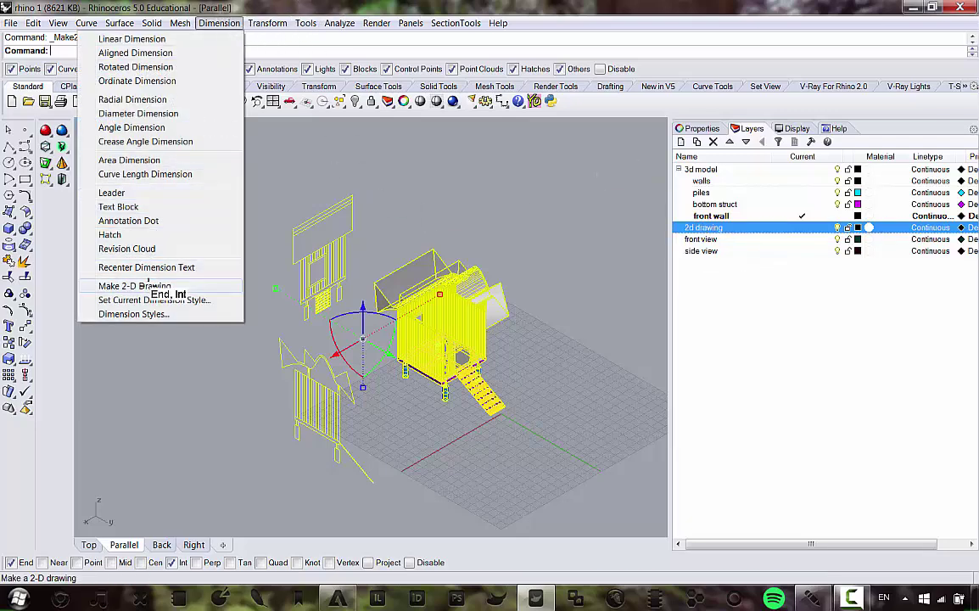
left_click(170, 286)
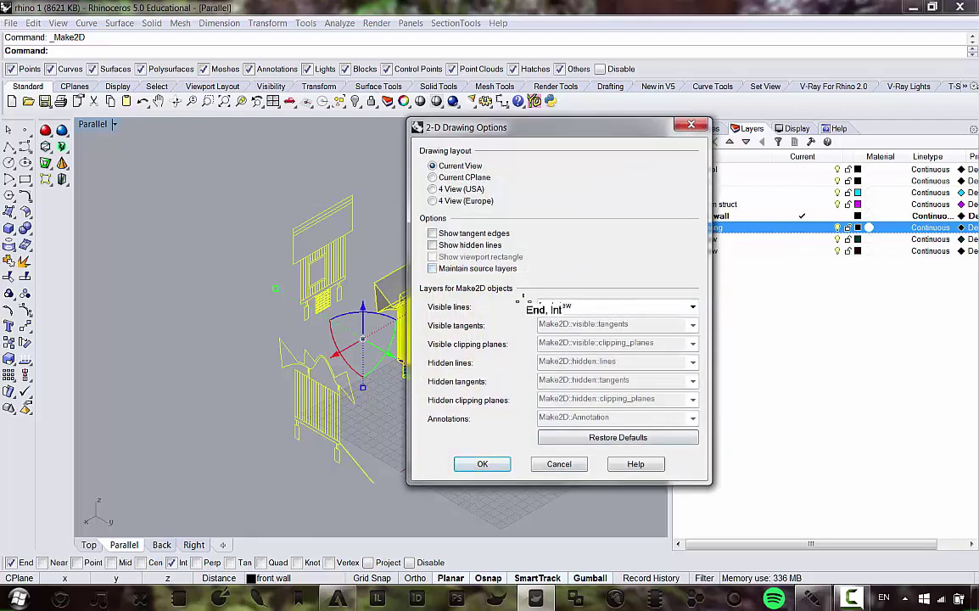
left_click(692, 305)
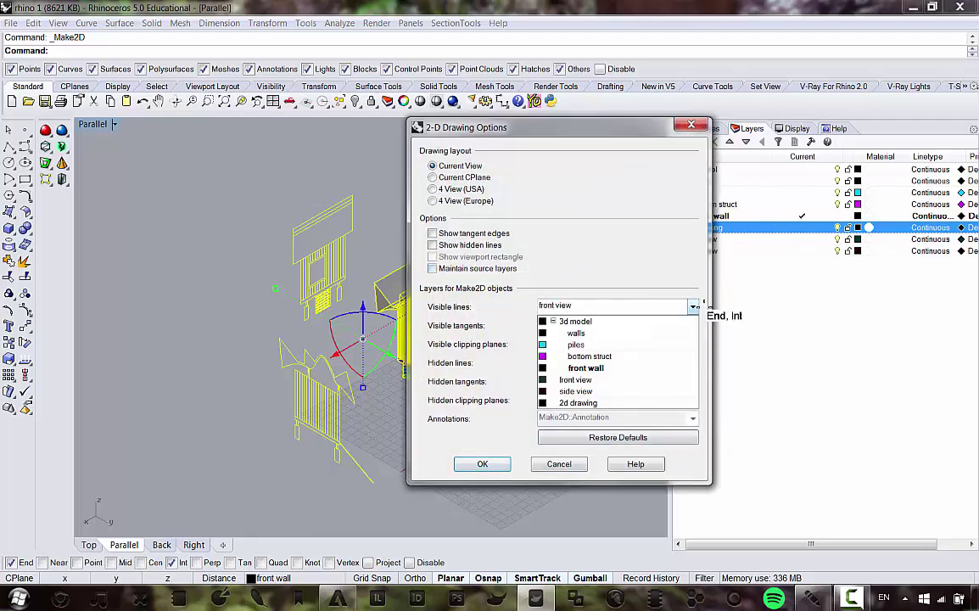
left_click(594, 402)
left_click(496, 464)
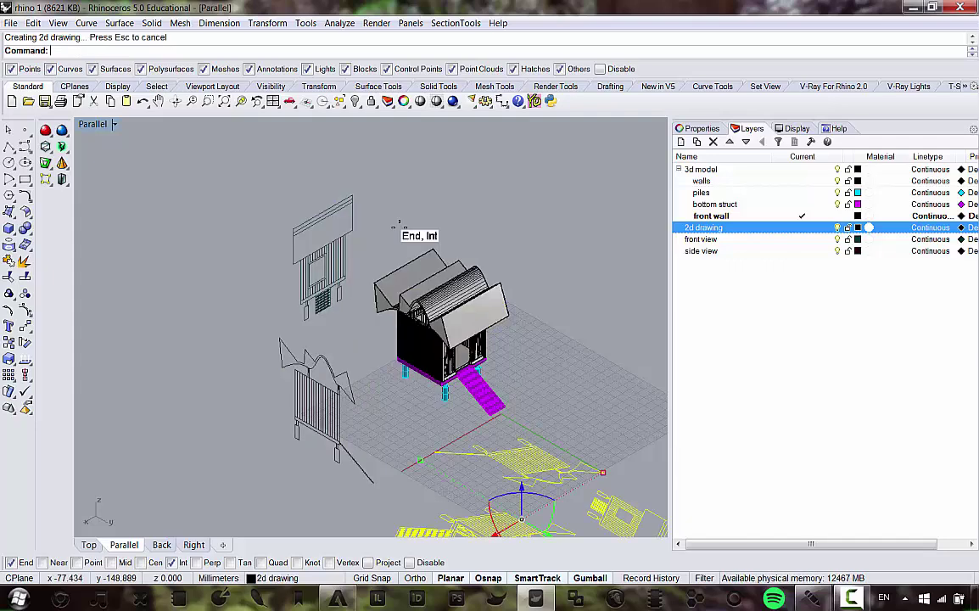
key("Escape")
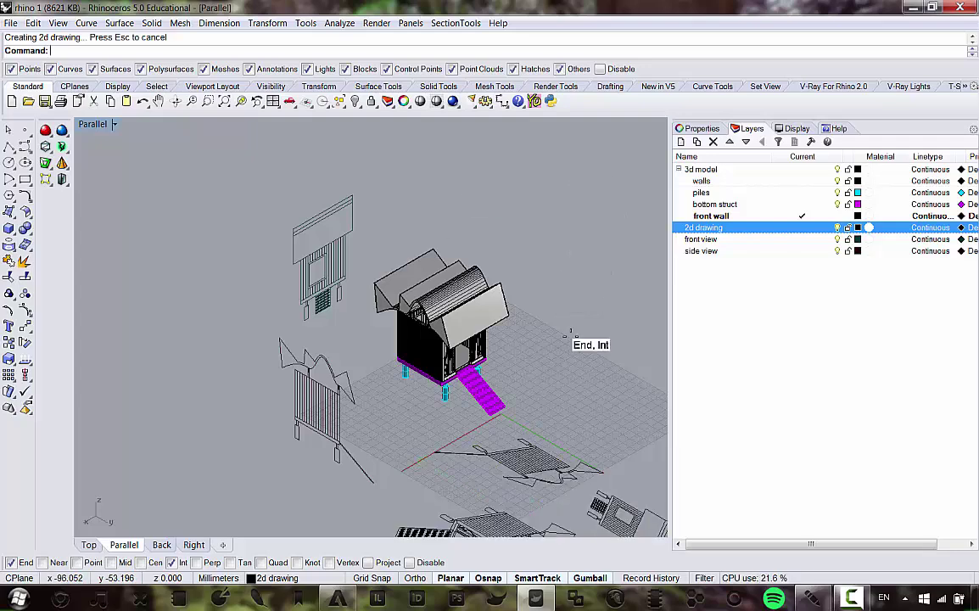
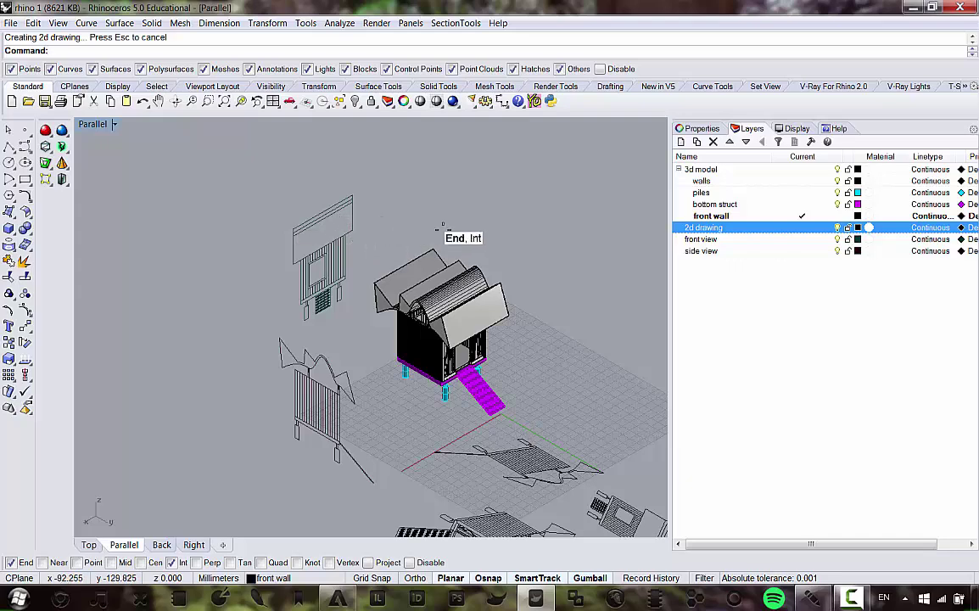
Step: Save the current isometric viewport as a named view called "axo view"
left_click(115, 124)
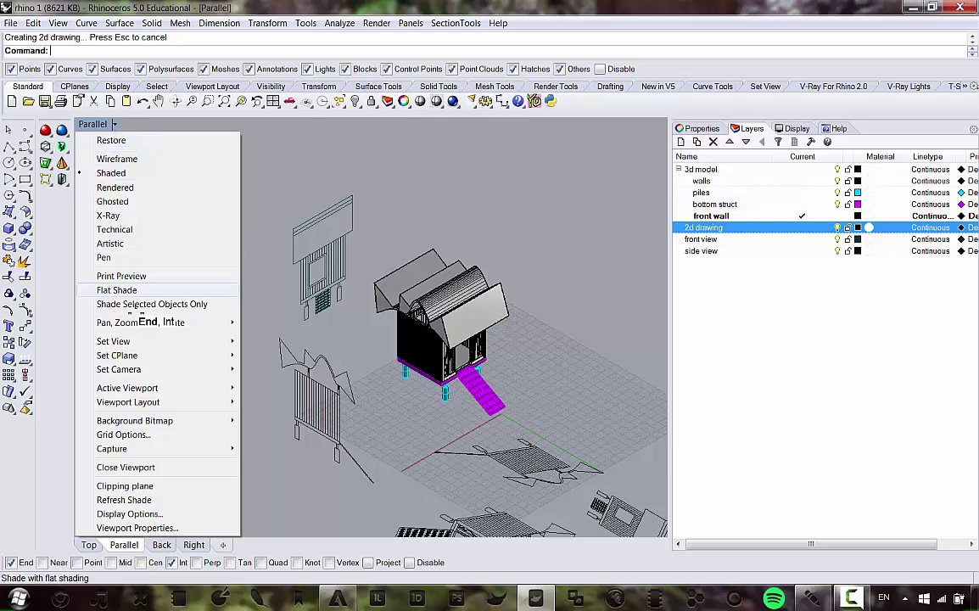
mouse_move(204, 342)
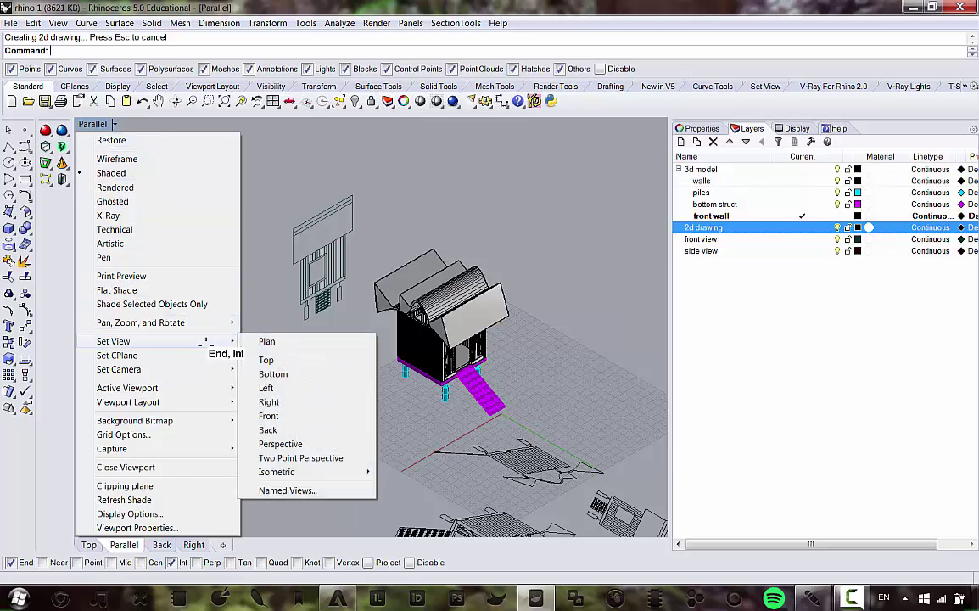
left_click(290, 491)
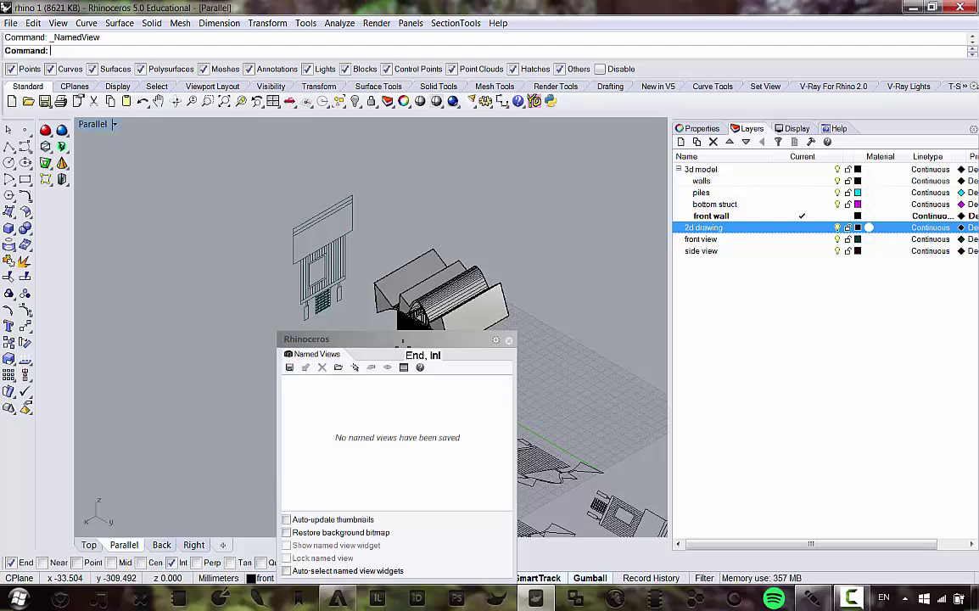
left_click_drag(413, 342, 490, 244)
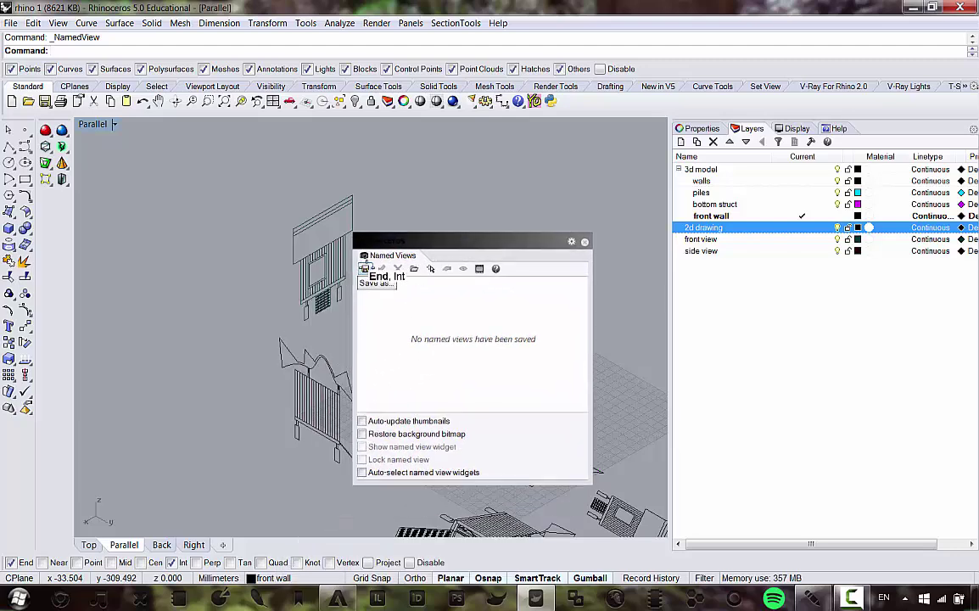
left_click(365, 268)
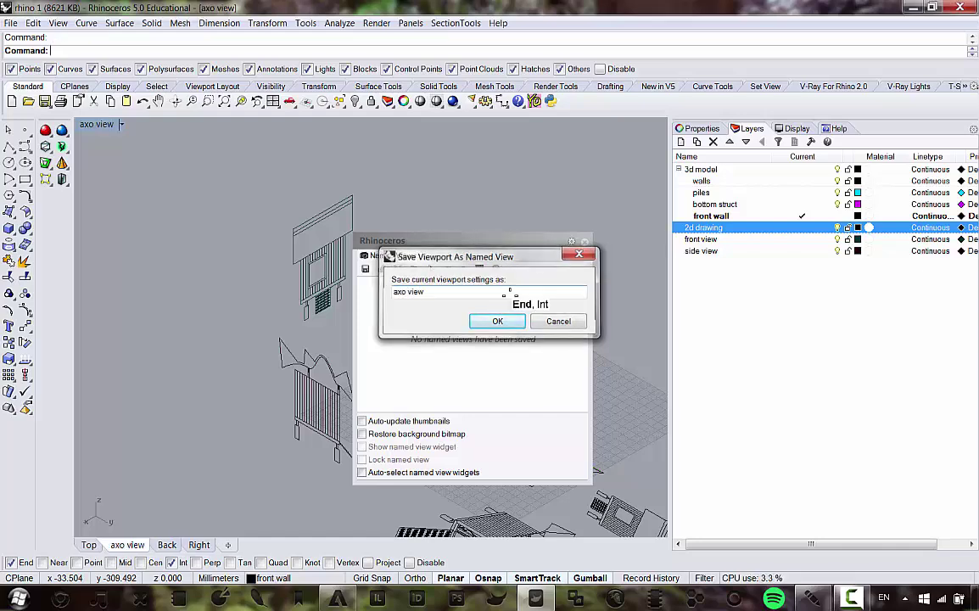
left_click(497, 320)
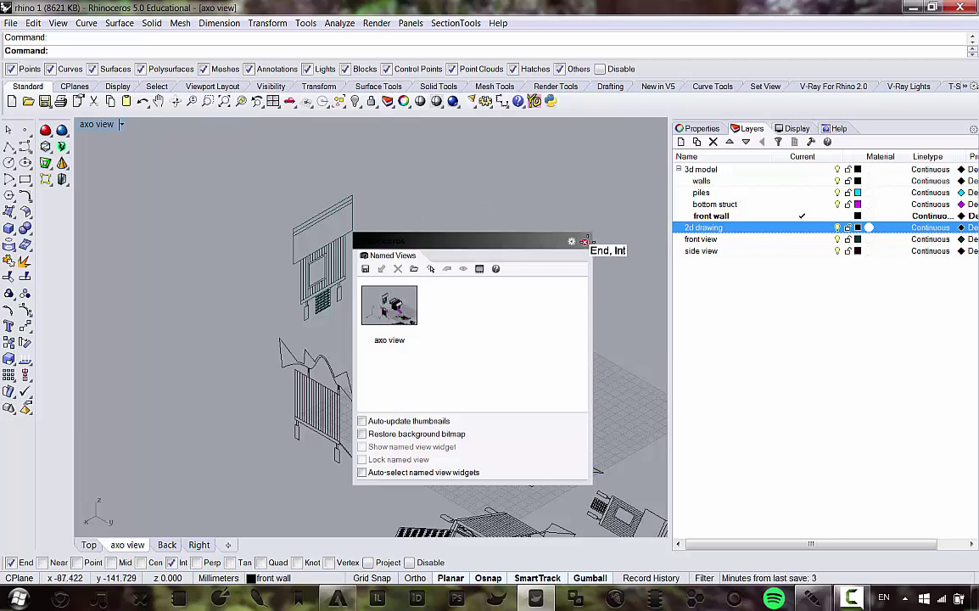
left_click(585, 241)
Step: Test the saved view by orbiting away from the isometric angle and restoring axo view
right_click_drag(502, 273, 541, 225)
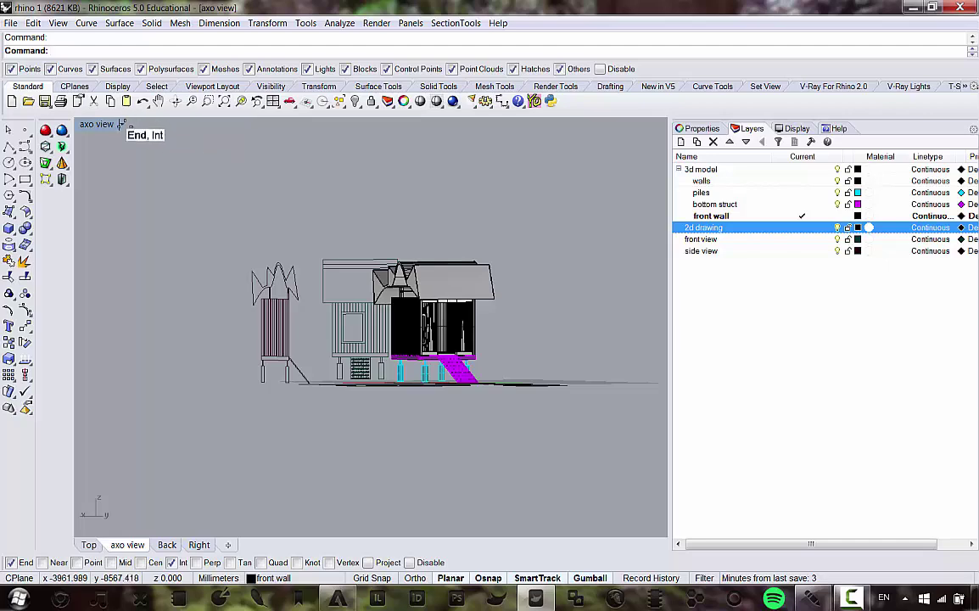
left_click(121, 125)
mouse_move(213, 340)
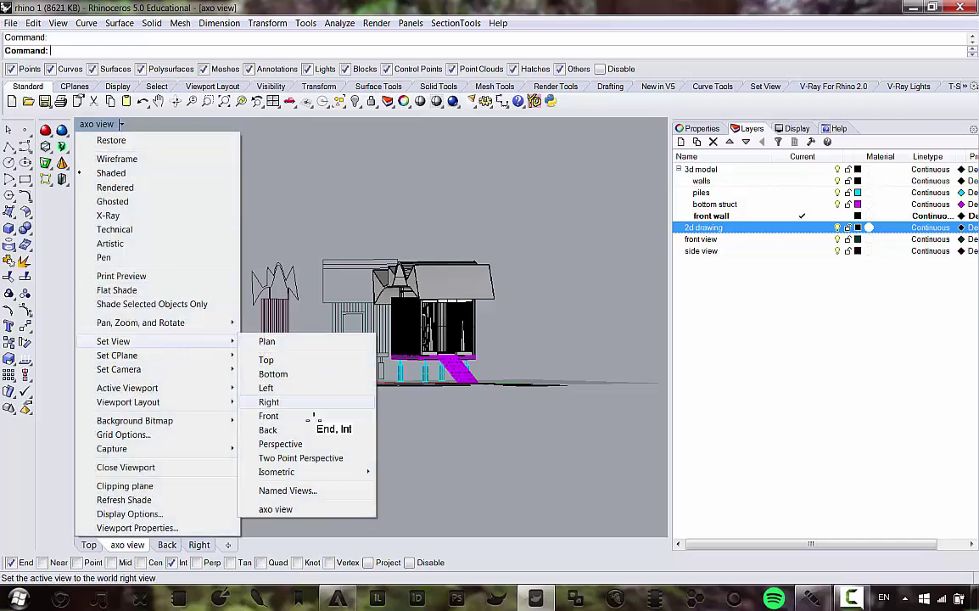
left_click(274, 509)
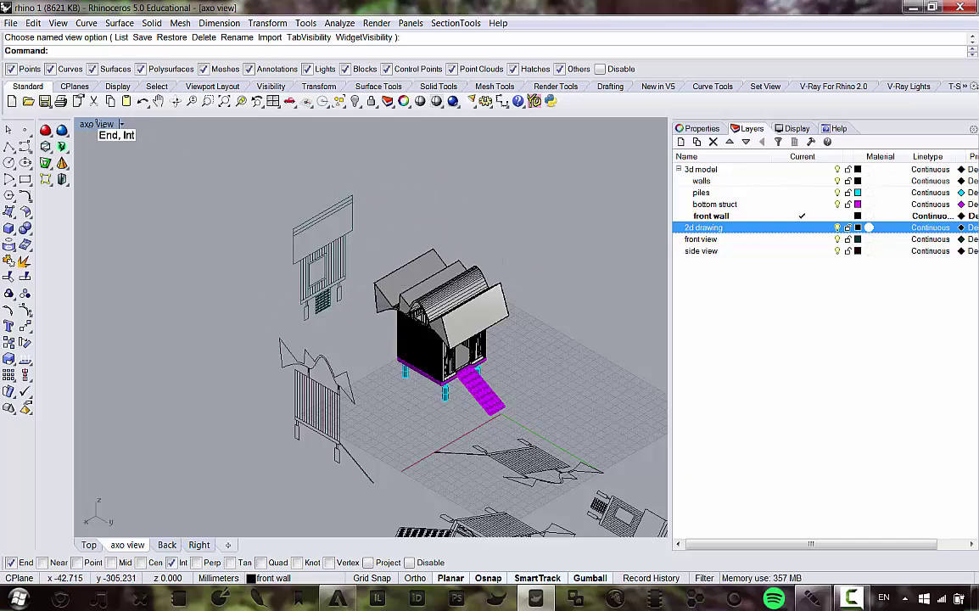
Step: Maximize the Top viewport and examine the flattened line drawings, including the house's entrance details and the side view's roof curve
double_click(96, 124)
scroll(211, 182, "up", 5)
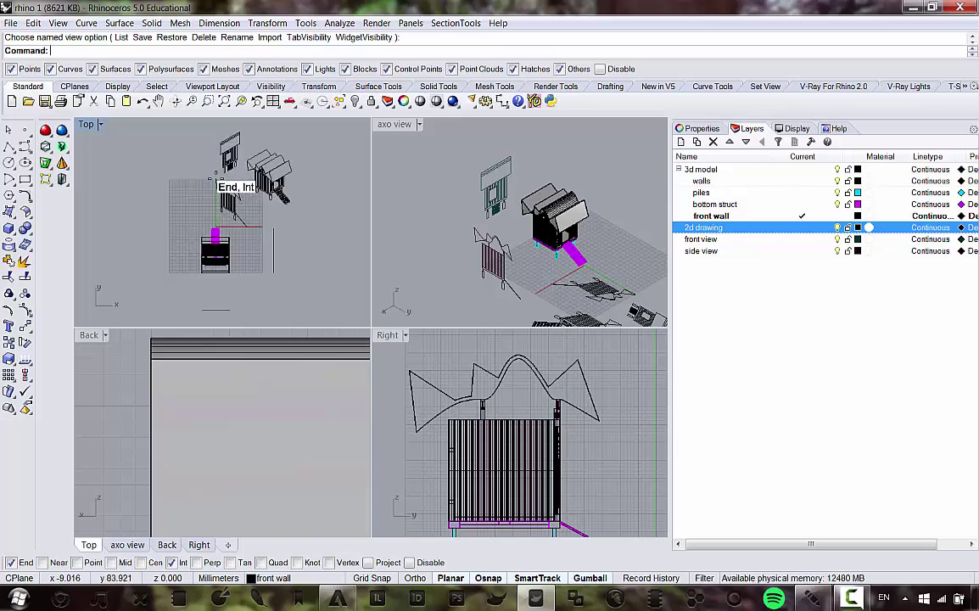
double_click(86, 125)
scroll(447, 255, "up", 2)
scroll(447, 255, "up", 8)
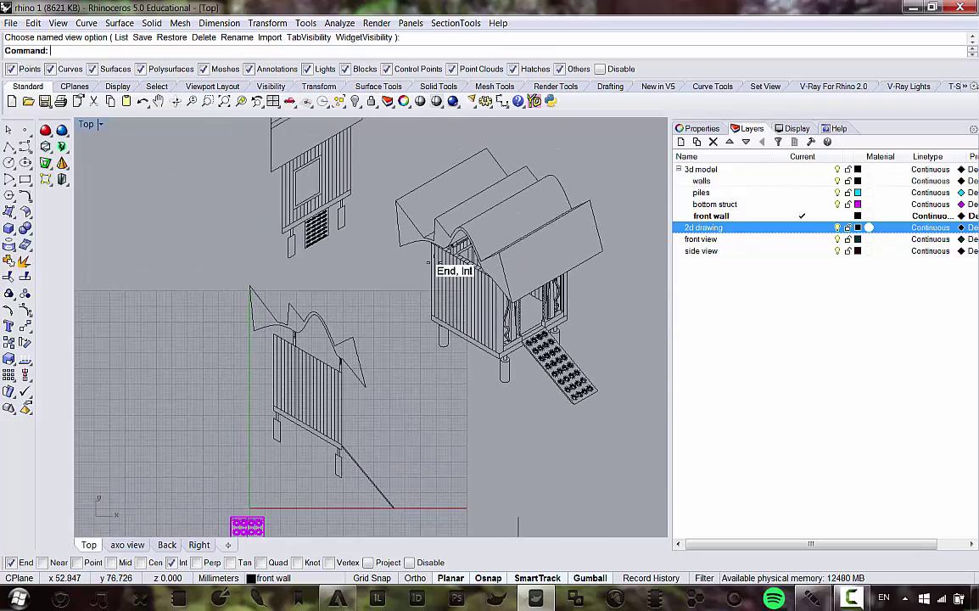
scroll(428, 287, "down", 3)
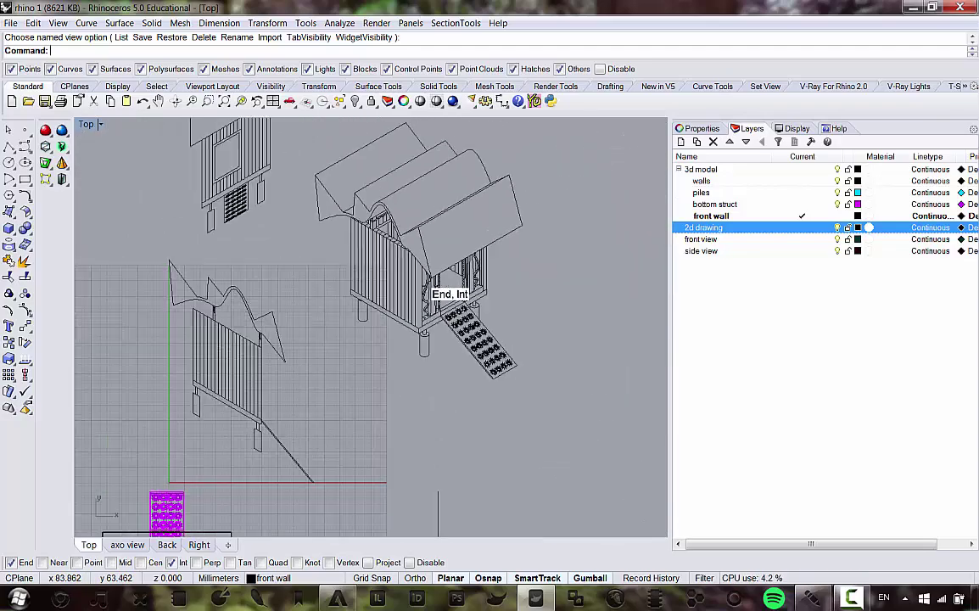
scroll(475, 288, "up", 6)
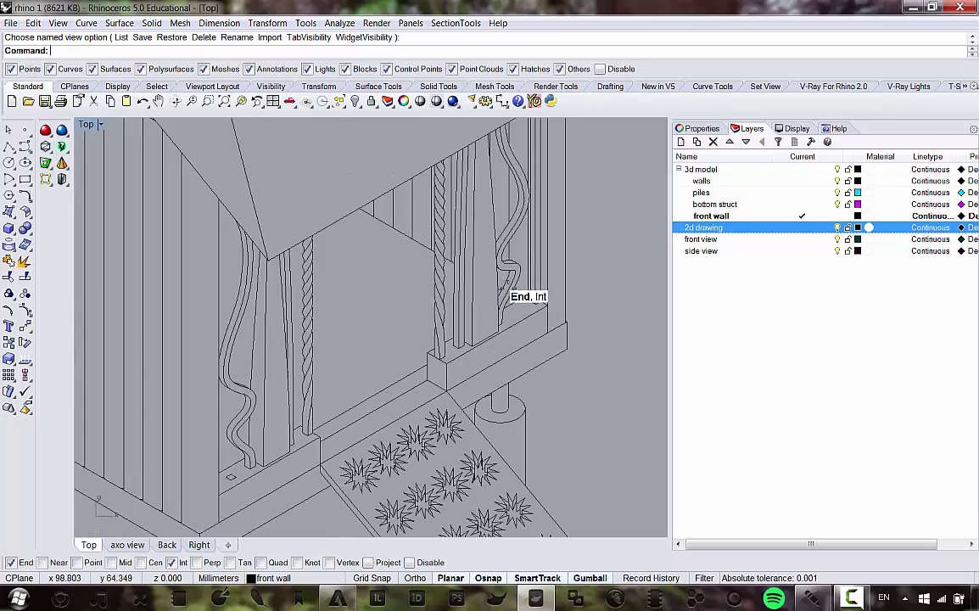
scroll(475, 287, "down", 5)
scroll(339, 323, "up", 5)
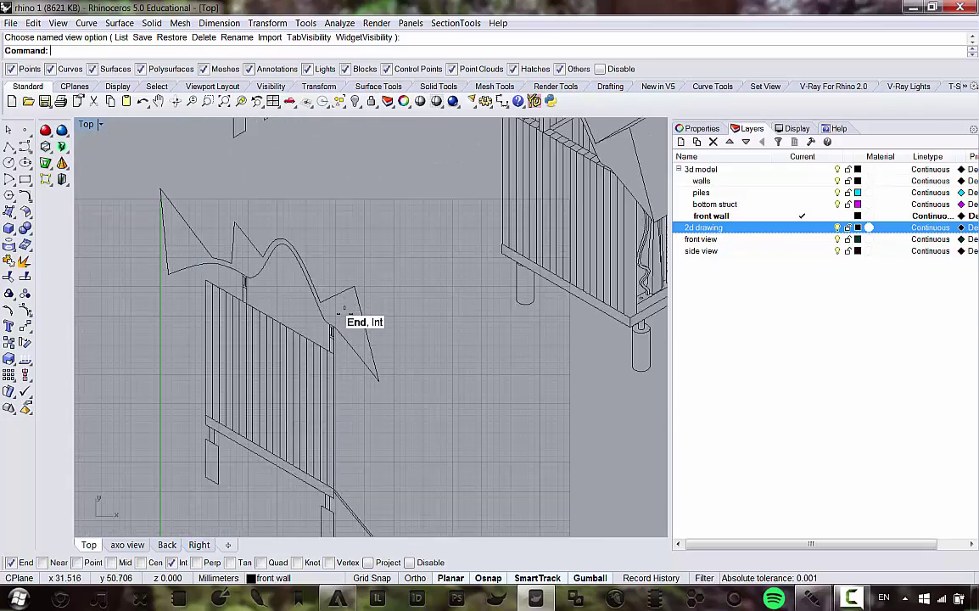
scroll(339, 312, "up", 3)
left_click(269, 287)
scroll(331, 244, "down", 3)
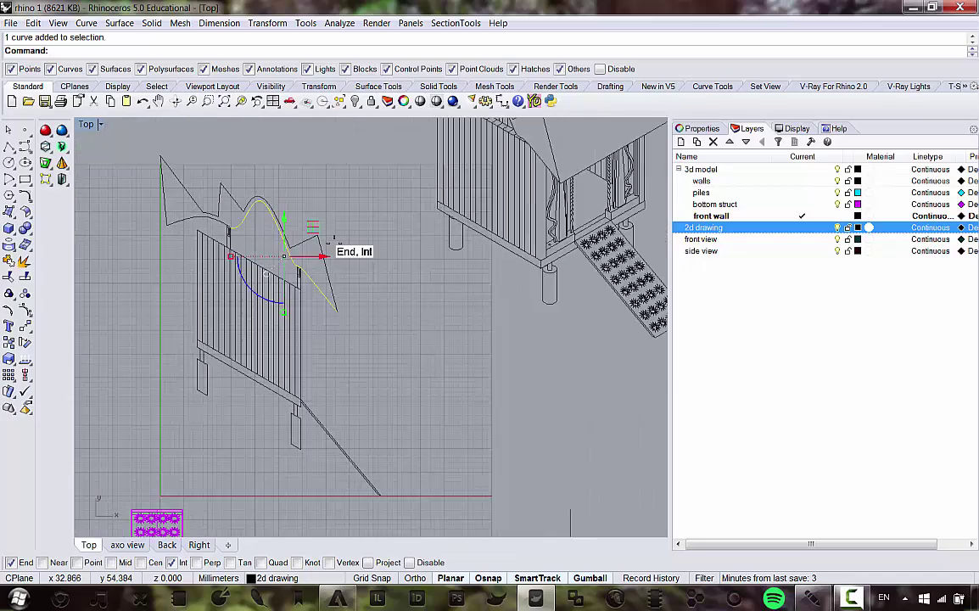
Step: Clear the single-curve selection, select all the flattened house and elevation drawings, and shift them in the negative X direction
scroll(329, 248, "down", 5)
key("Escape")
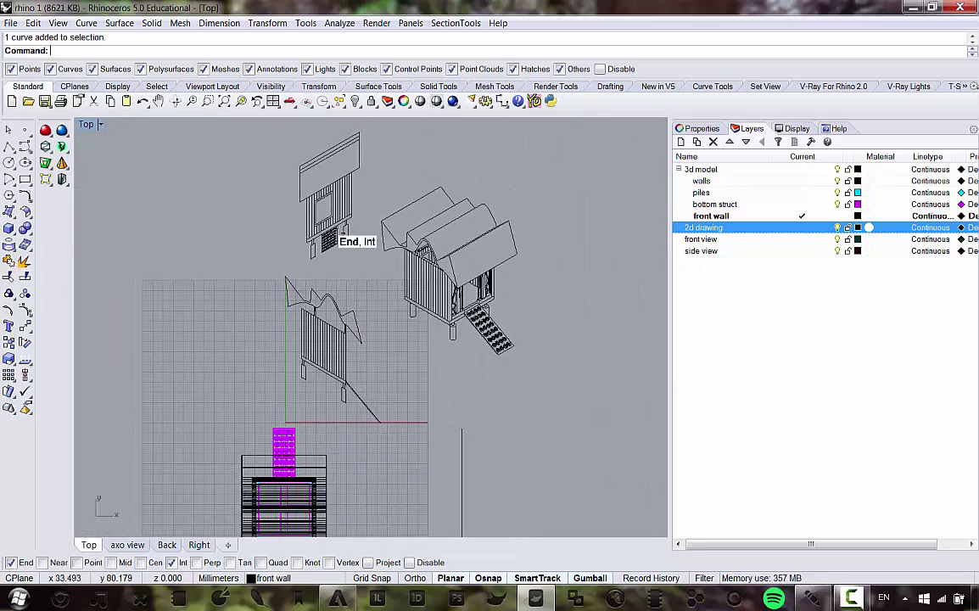
right_click_drag(337, 233, 331, 247)
right_click_drag(369, 313, 371, 287)
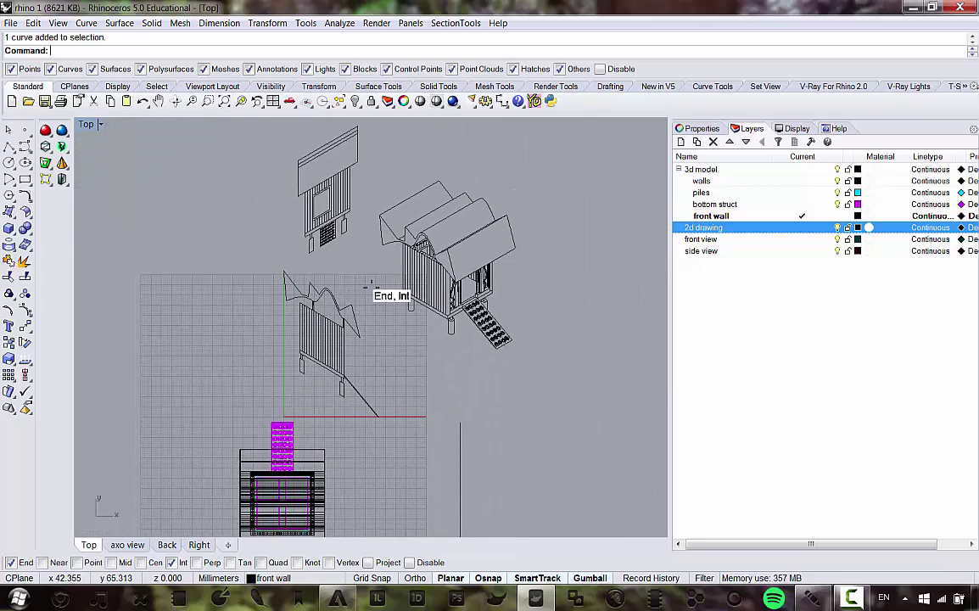
left_click_drag(238, 126, 634, 426)
scroll(437, 360, "down", 2)
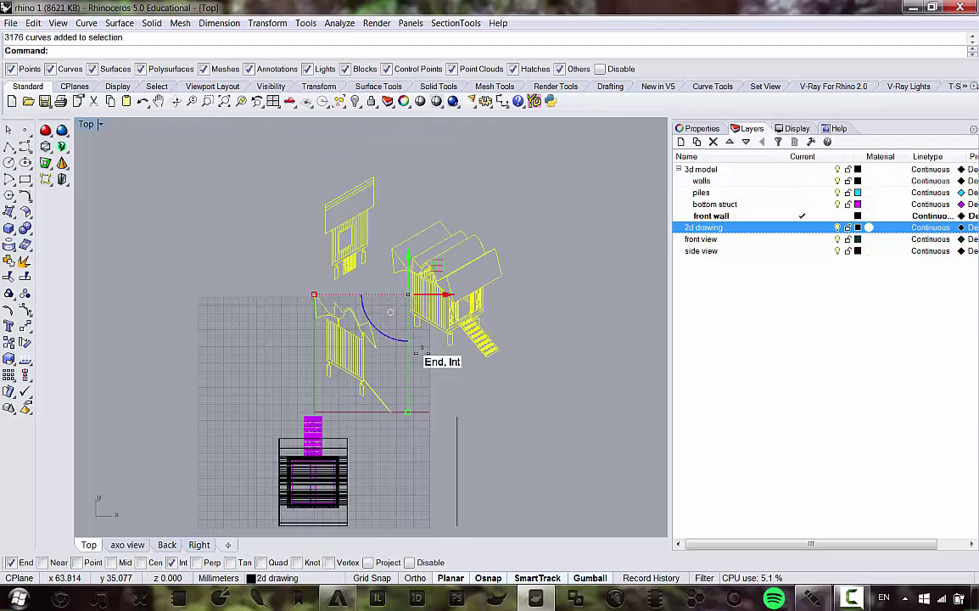
scroll(416, 348, "up", 2)
left_click_drag(489, 236, 391, 235)
right_click_drag(331, 248, 341, 288)
Step: Export the selected drawings to the Desktop as an Adobe Illustrator file named whatever, as an RGB snapshot of the current view
left_click(10, 23)
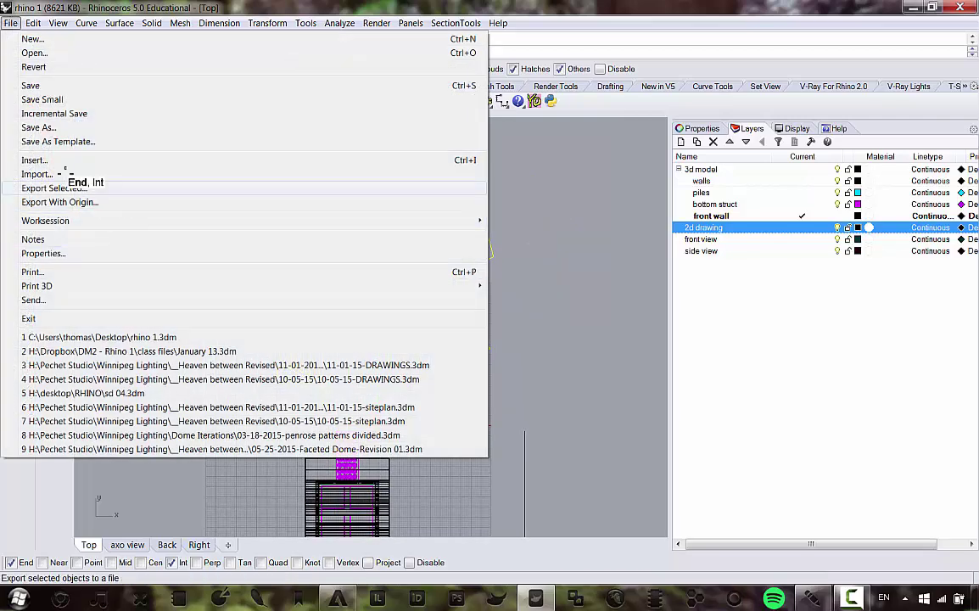
left_click(77, 188)
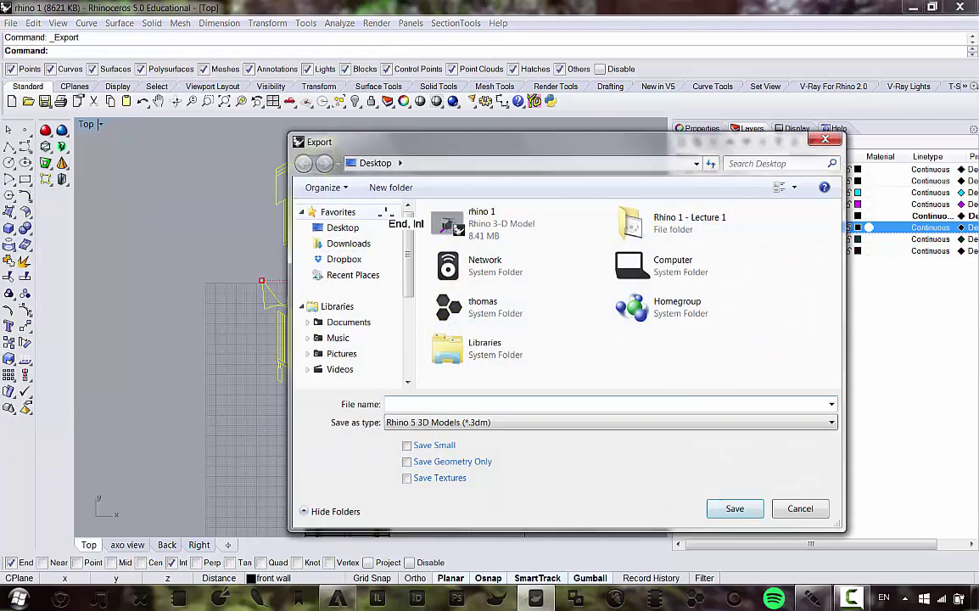
left_click(428, 422)
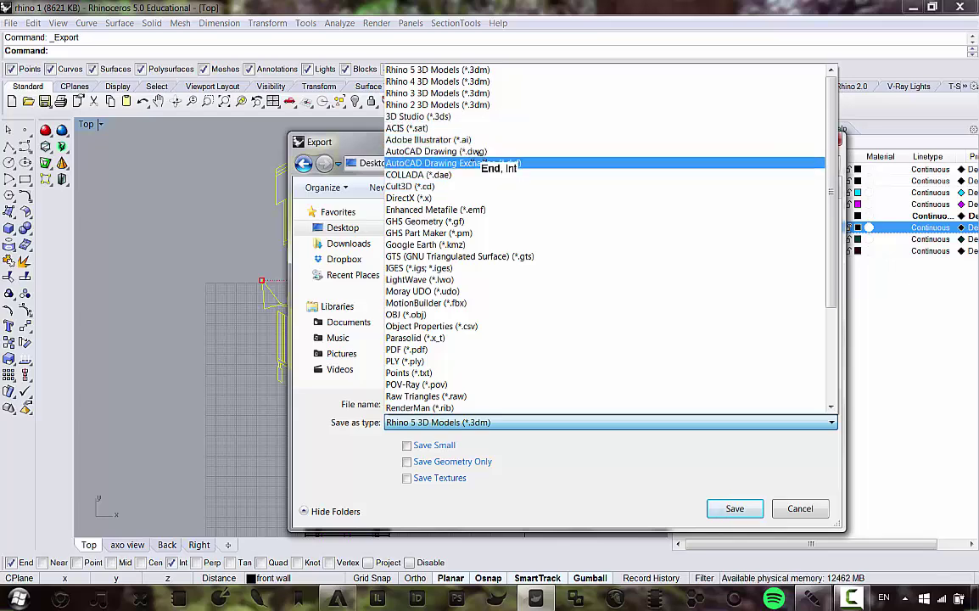
left_click(437, 139)
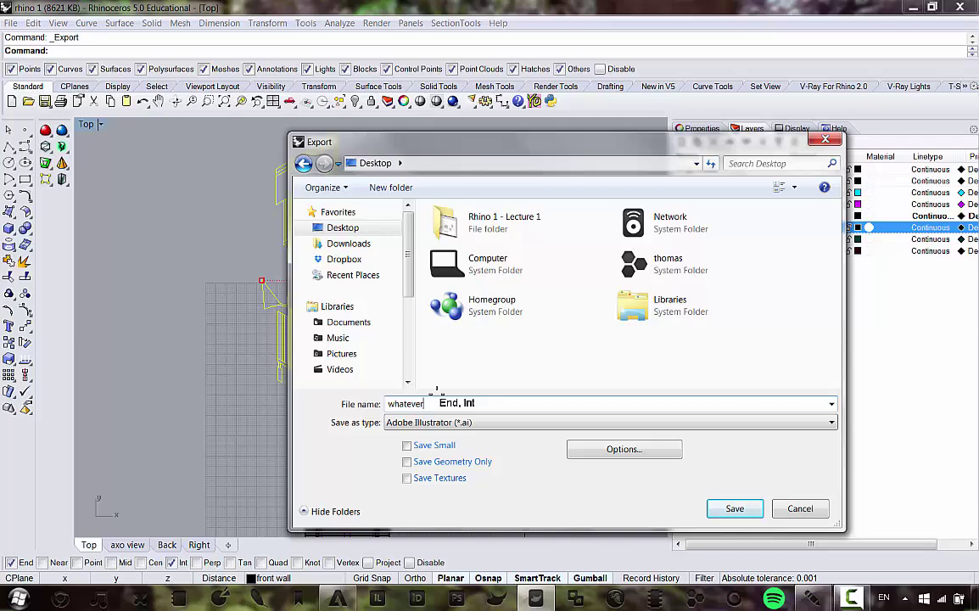
key("Return")
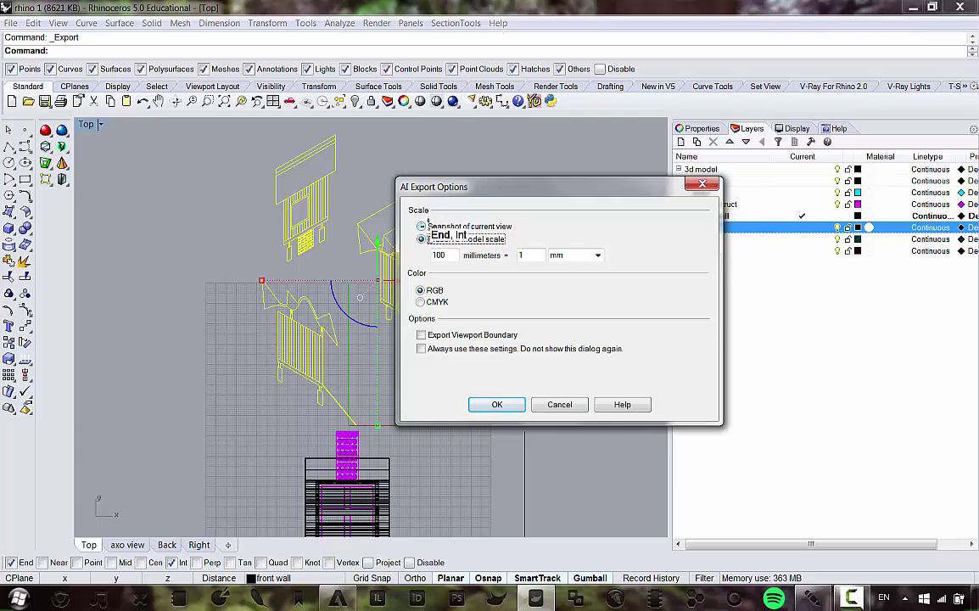
left_click(421, 226)
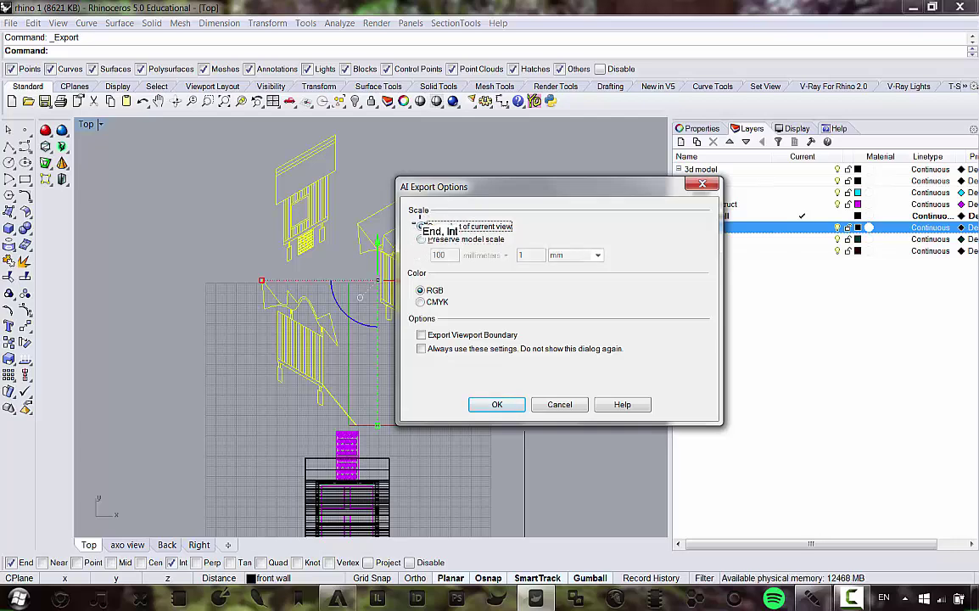
left_click(499, 403)
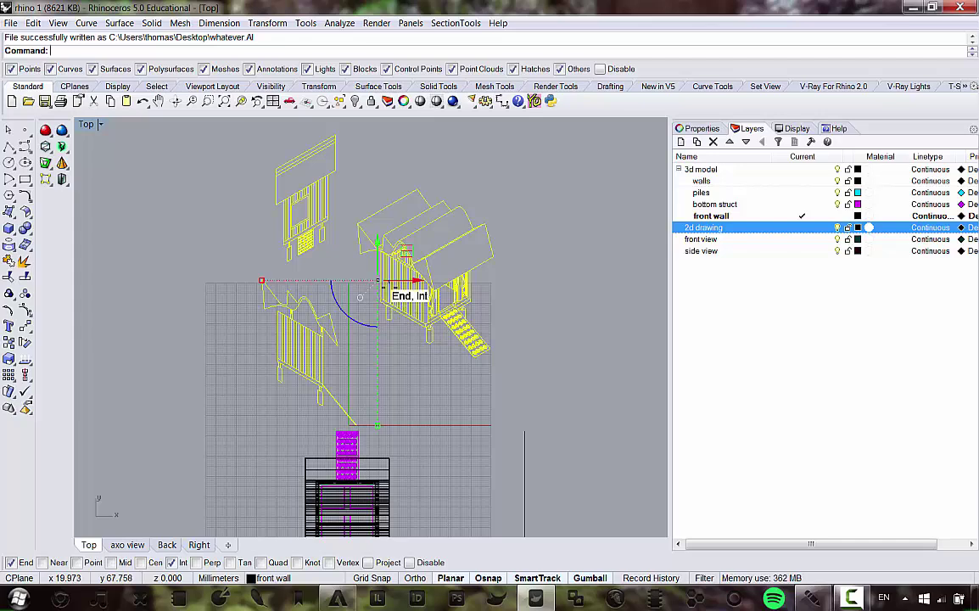
scroll(374, 299, "down", 6)
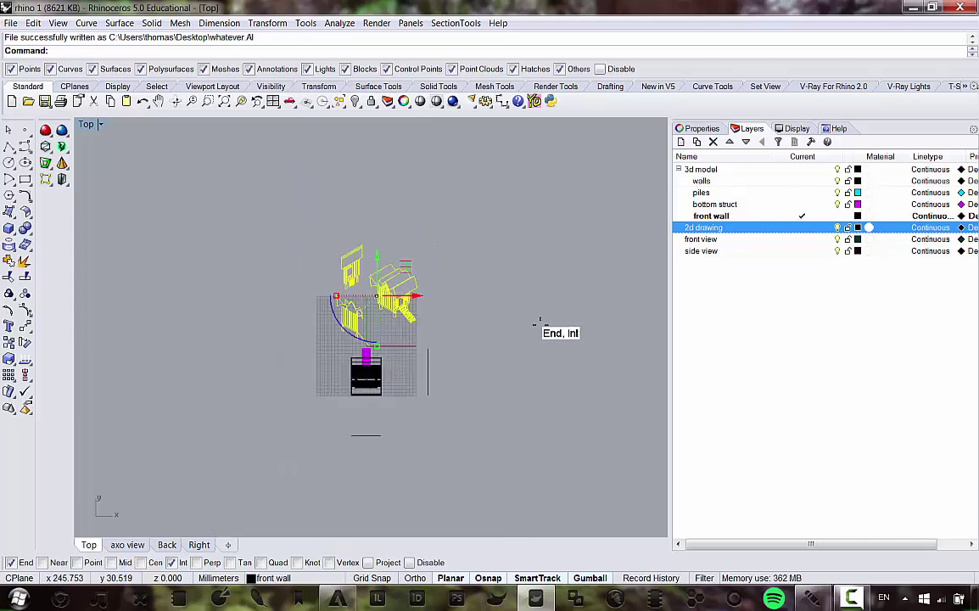
scroll(371, 304, "up", 5)
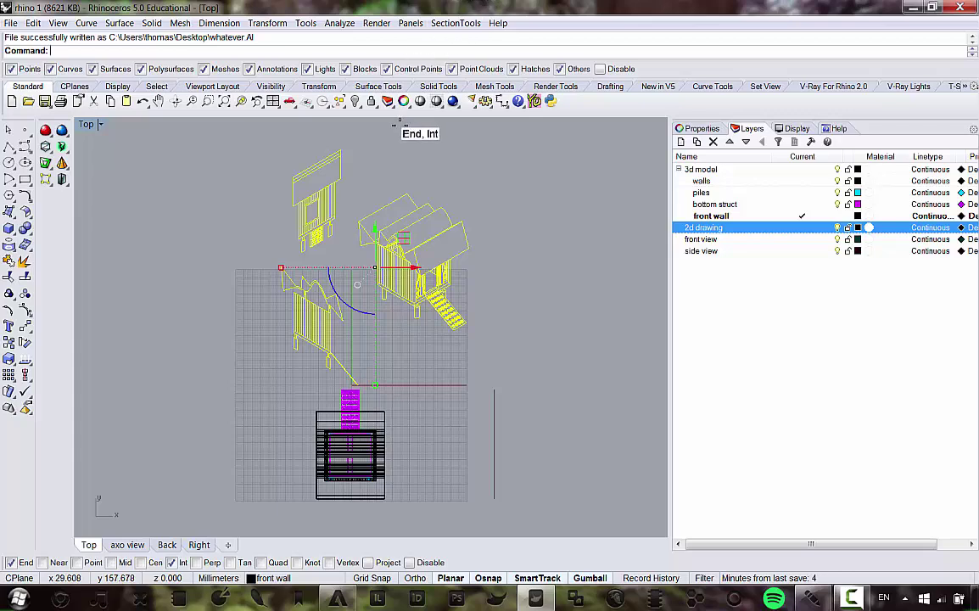
left_click(269, 23)
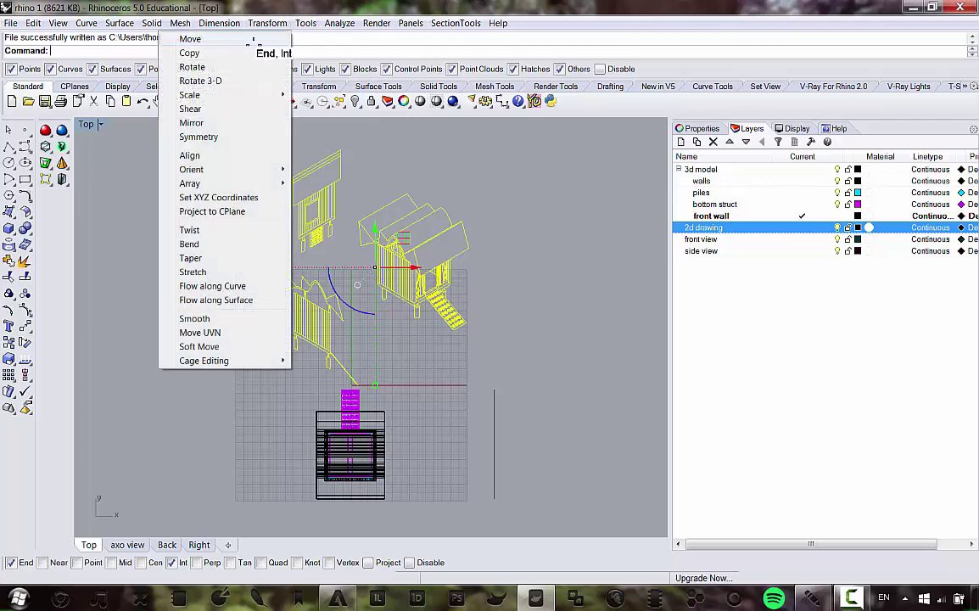
left_click(192, 37)
scroll(301, 253, "down", 4)
key("Escape")
scroll(282, 302, "down", 10)
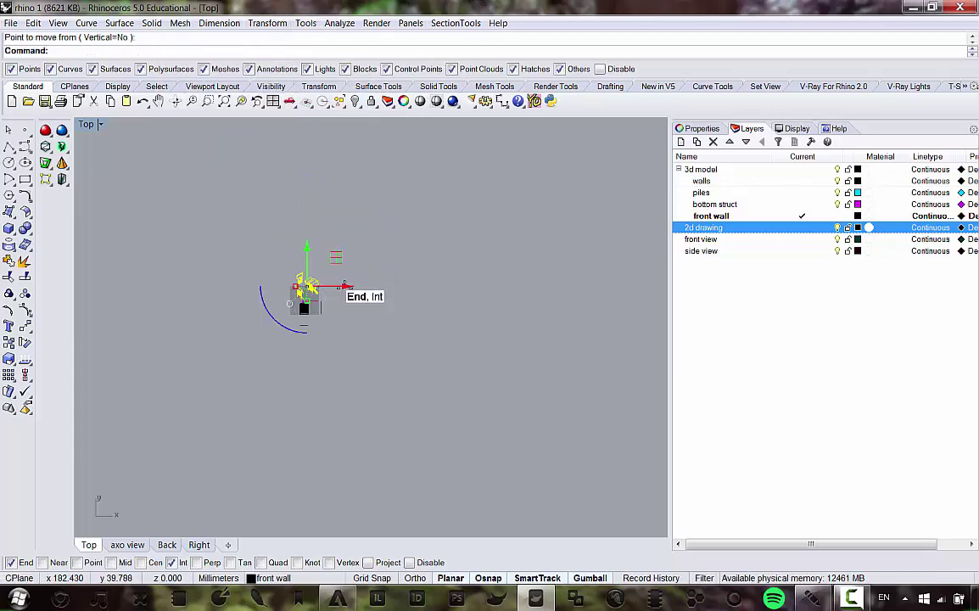
Step: Shift the selected drawings far away from the origin in the positive X direction
left_click_drag(345, 287, 603, 284)
right_click_drag(485, 338, 375, 336)
scroll(345, 303, "up", 12)
scroll(273, 329, "up", 9)
right_click_drag(273, 329, 364, 316)
scroll(347, 314, "up", 4)
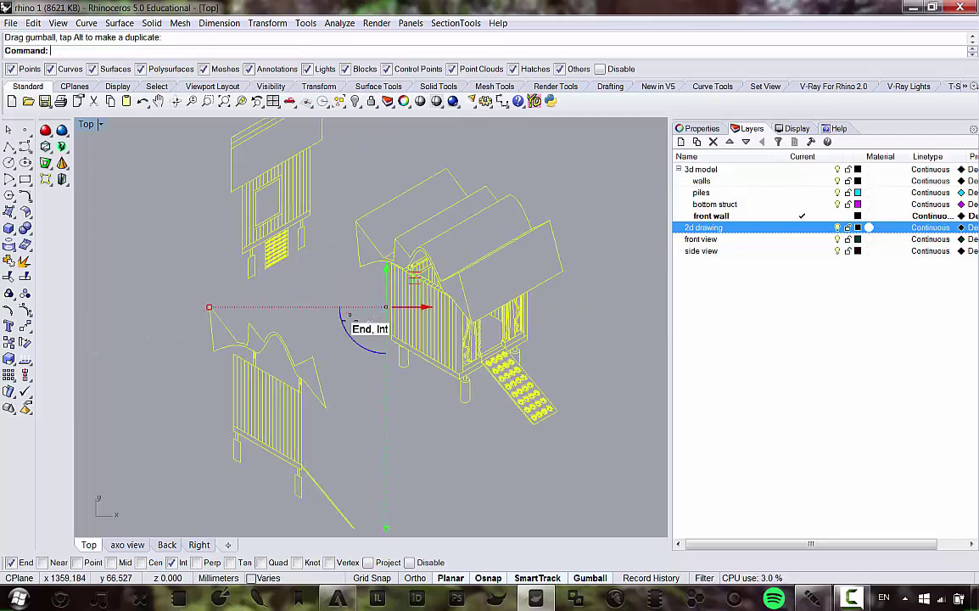
Step: Move the selected drawings from a base point between the elevations and the house to the origin, 0
left_click(257, 24)
left_click(191, 39)
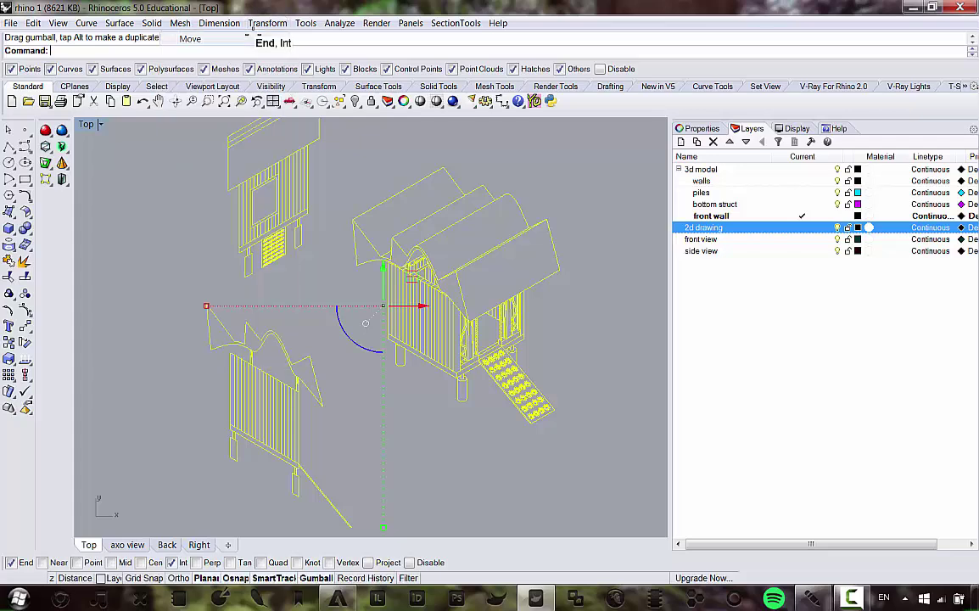
scroll(341, 325, "down", 1)
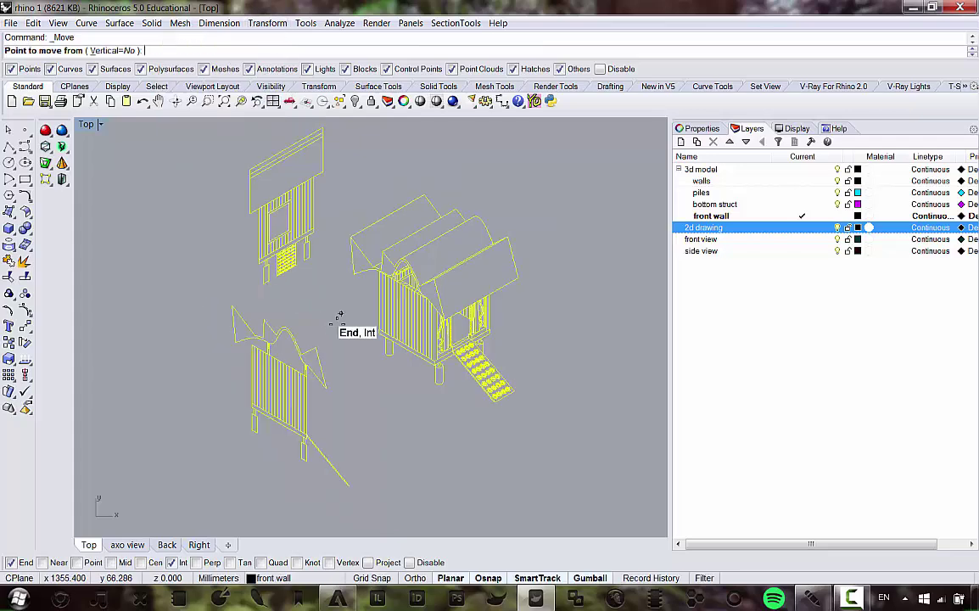
left_click(340, 325)
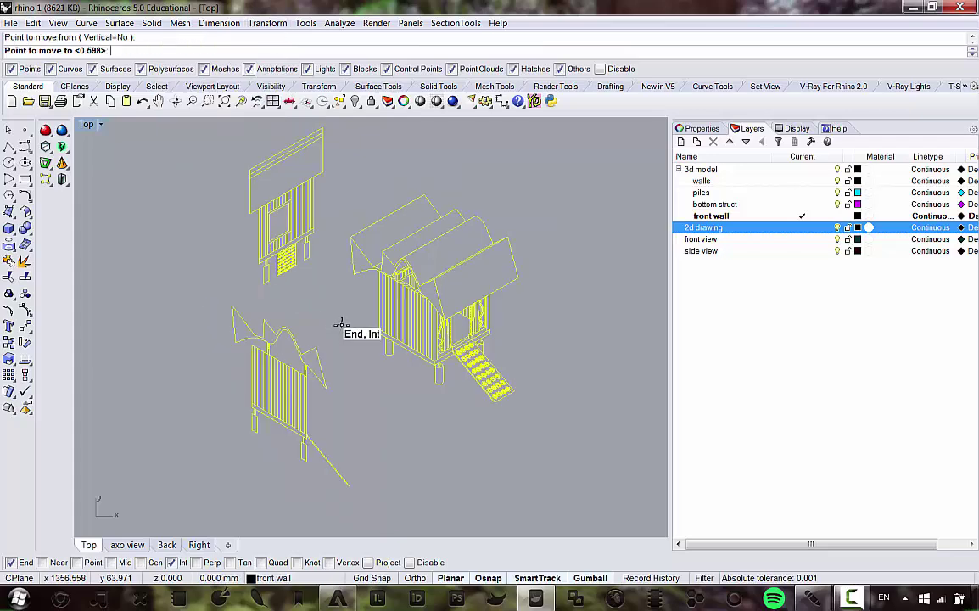
key("Return")
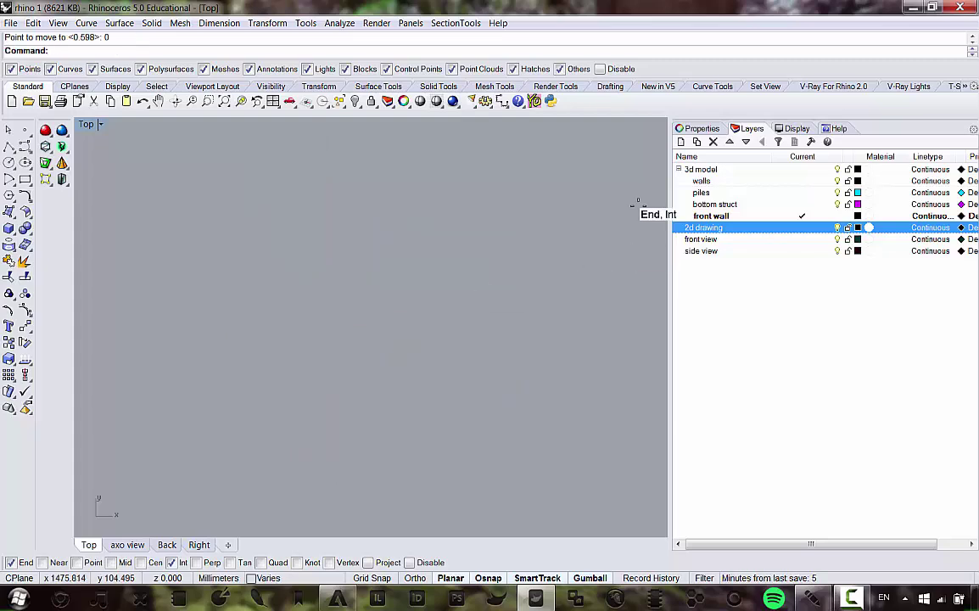
Step: Shift the selected drawings in the positive Y direction, clear of the 3D model's plan
scroll(333, 324, "down", 4)
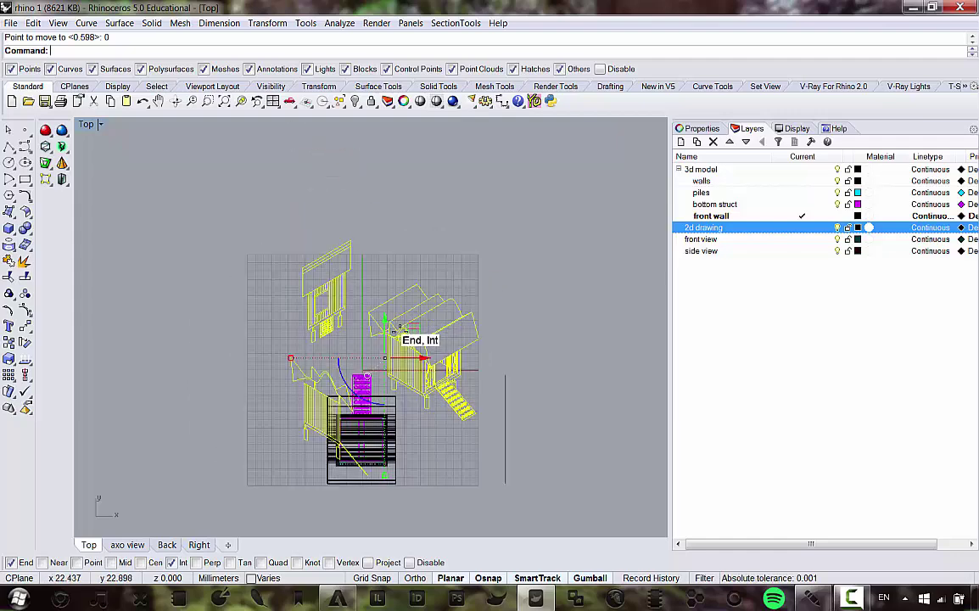
scroll(399, 330, "down", 3)
mouse_move(392, 325)
left_mouse_down()
mouse_move(403, 200)
mouse_move(515, 207)
mouse_move(512, 217)
left_mouse_up()
Step: Open the exported file whatever from the desktop in Illustrator and maximize the window
key("super+d")
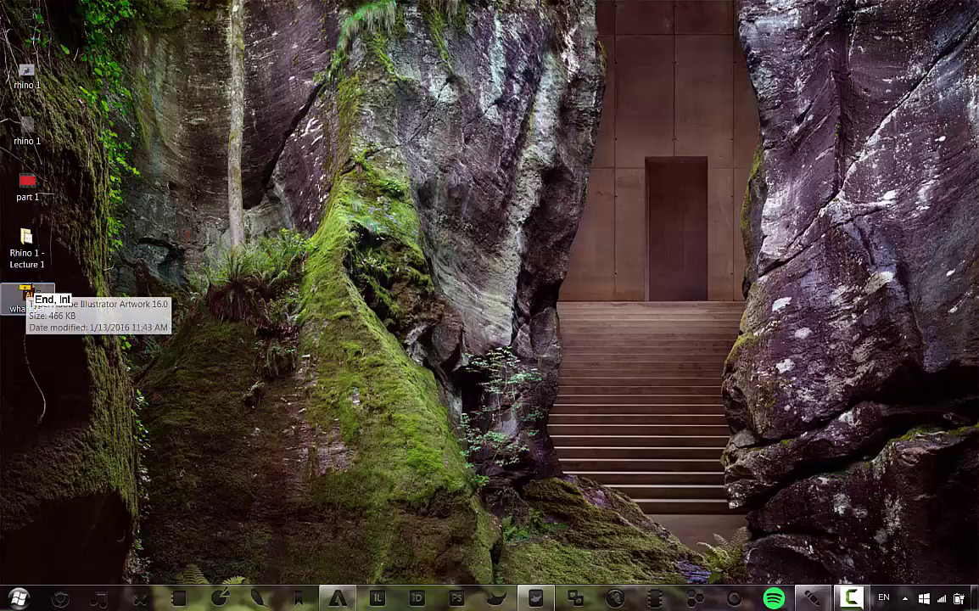
double_click(27, 293)
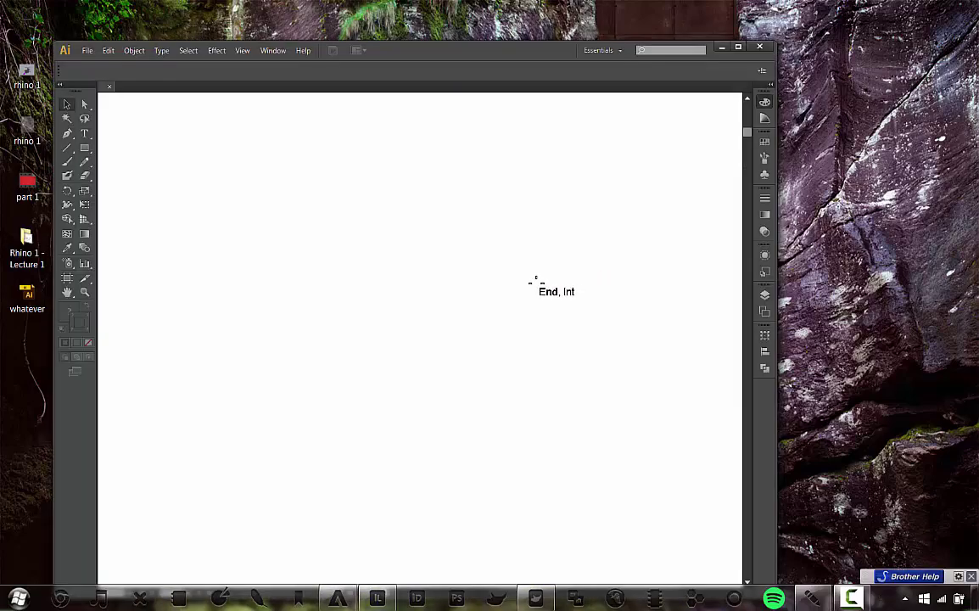
left_click(740, 46)
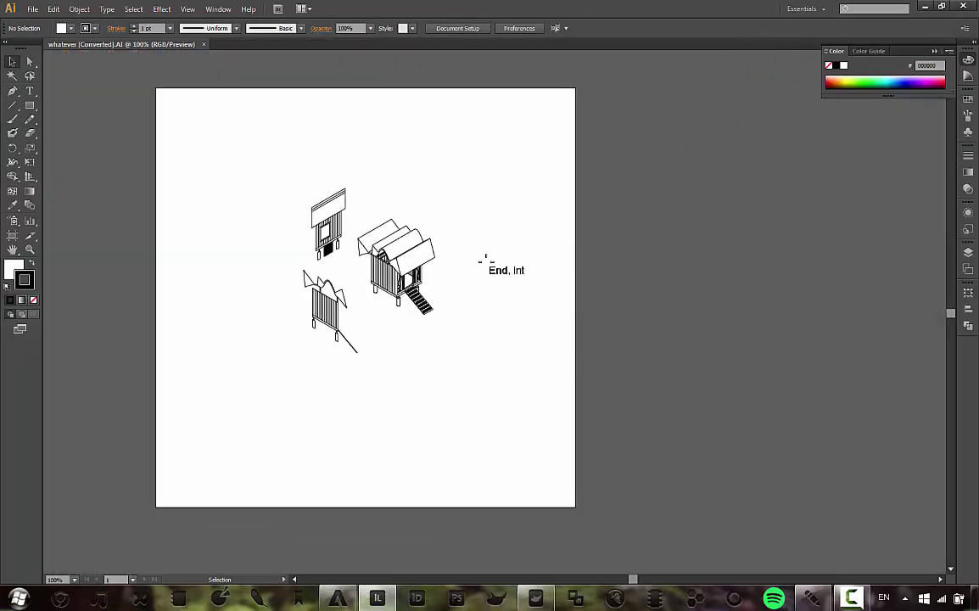
Step: Select all the artwork and scale it up proportionally to about 9.07 in wide by 11.37 in high
key("ctrl+a")
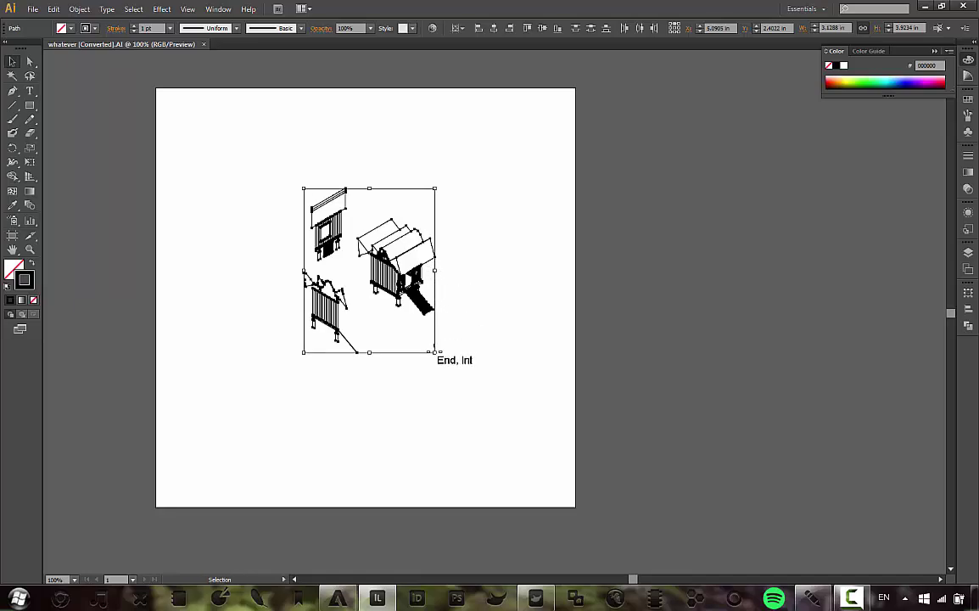
left_click_drag(436, 351, 588, 543, "shift")
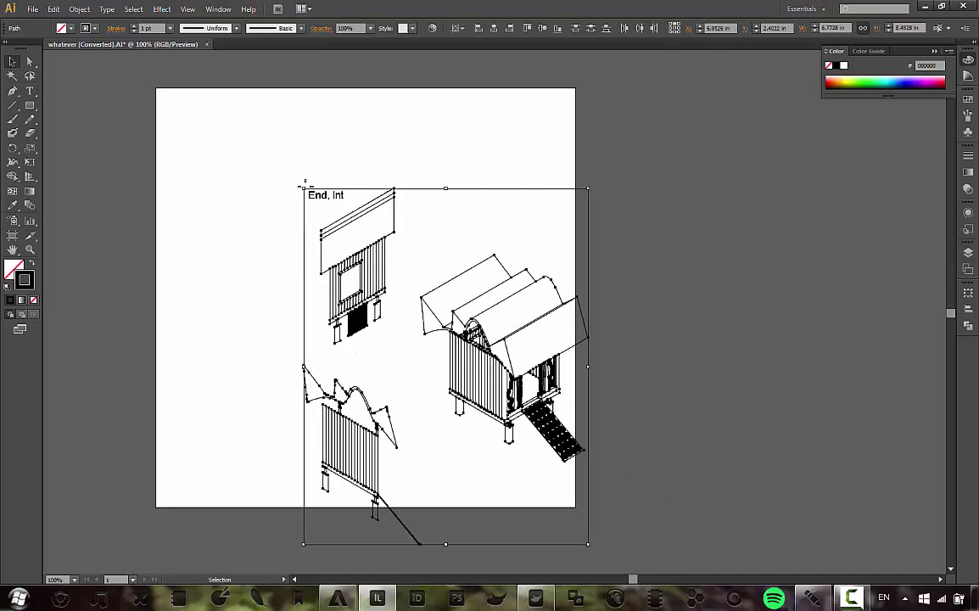
left_click_drag(305, 184, 171, 40, "shift")
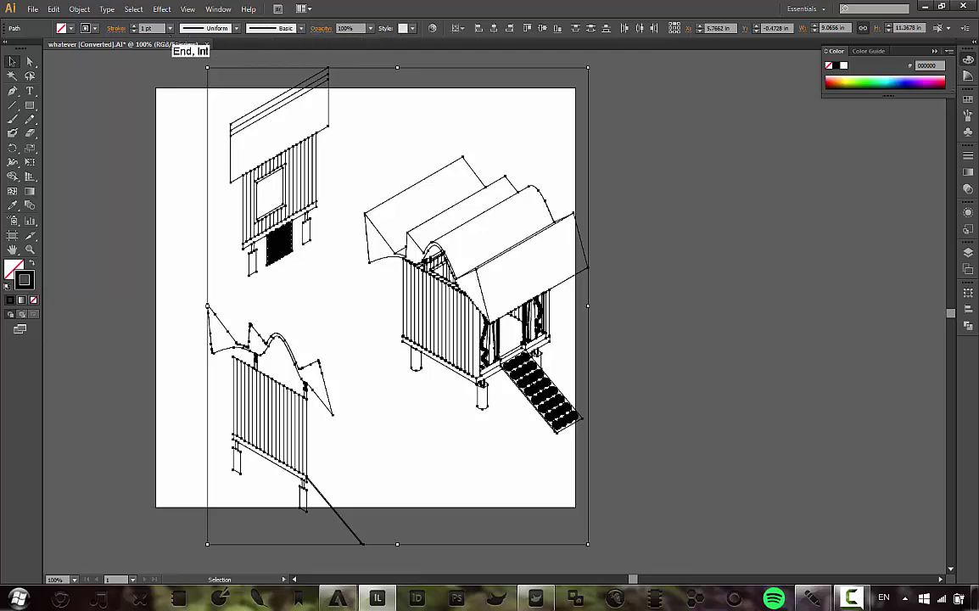
Step: Set the stroke weight of all the linework to 0.5 pt, deselect it, and check the house's line detail
left_click(169, 28)
left_click(178, 63)
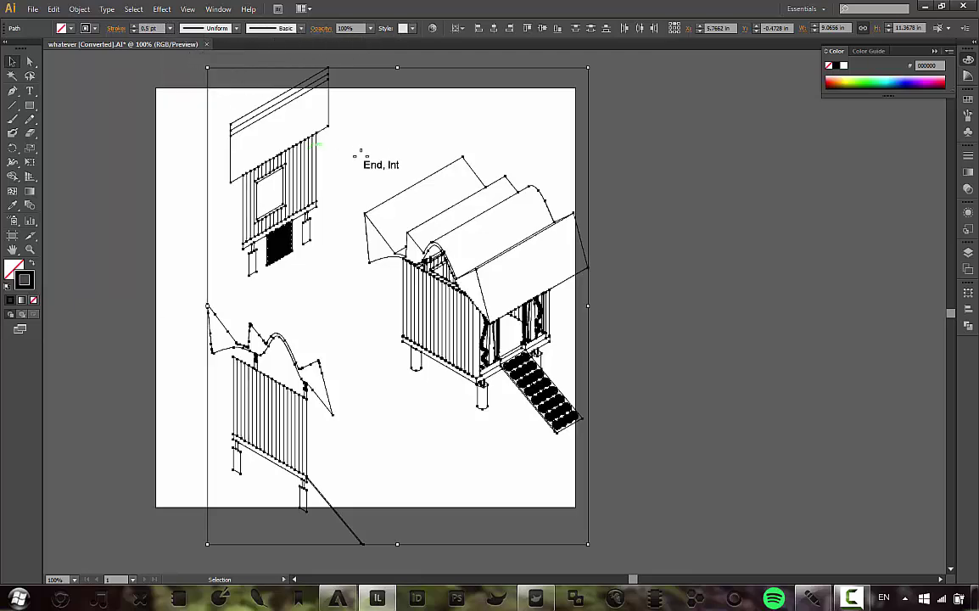
left_click(371, 189)
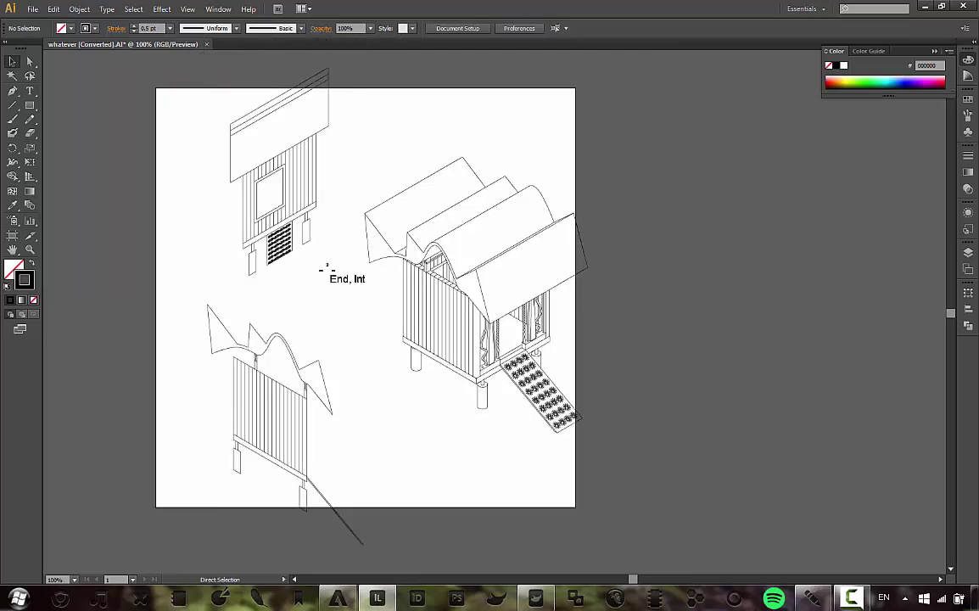
key("ctrl+plus")
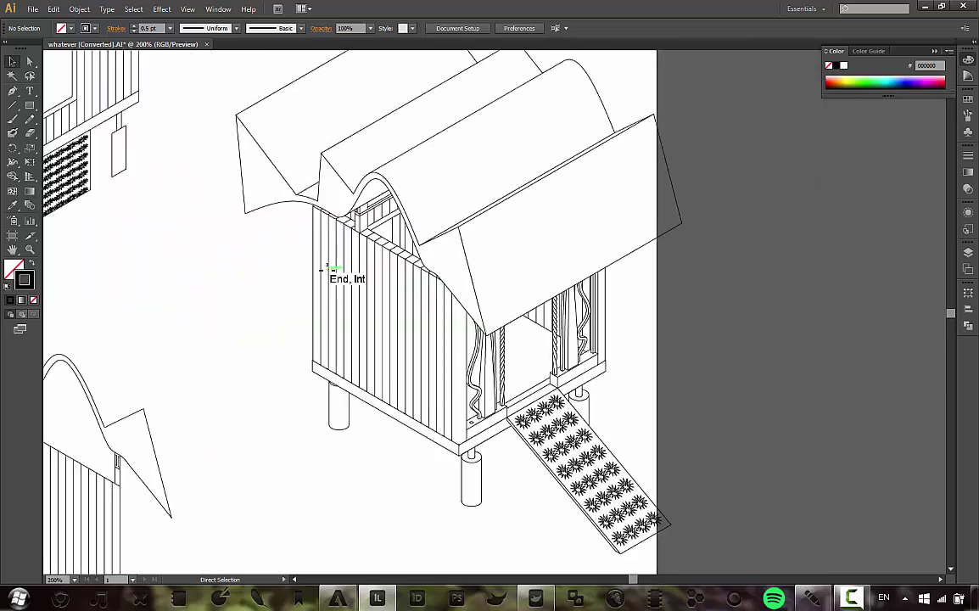
key("ctrl+minus")
key("ctrl+minus")
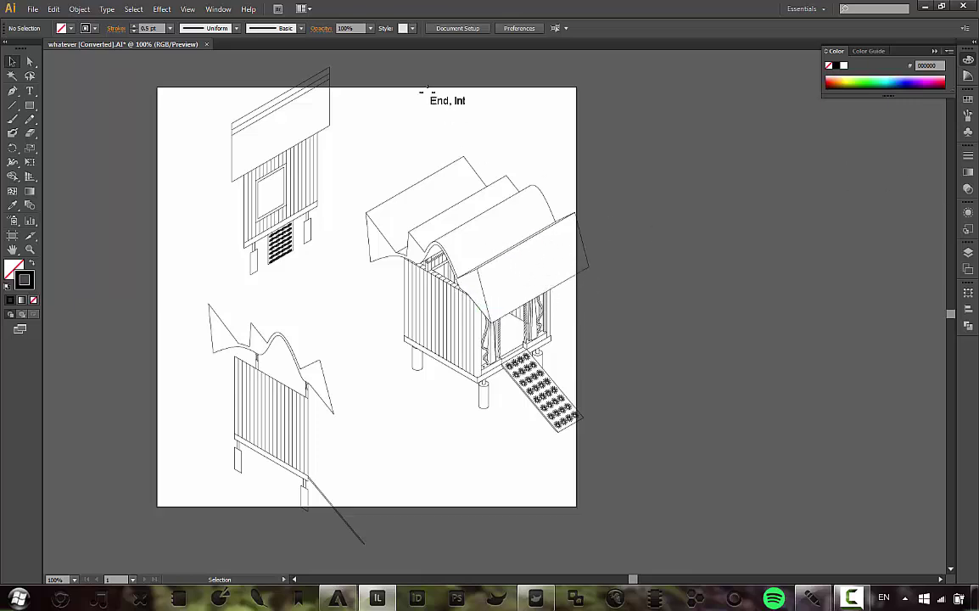
Step: Show the Illustrator file's layers, and switch to Rhino to look over the source drawings and model in the Top view
left_click(974, 259)
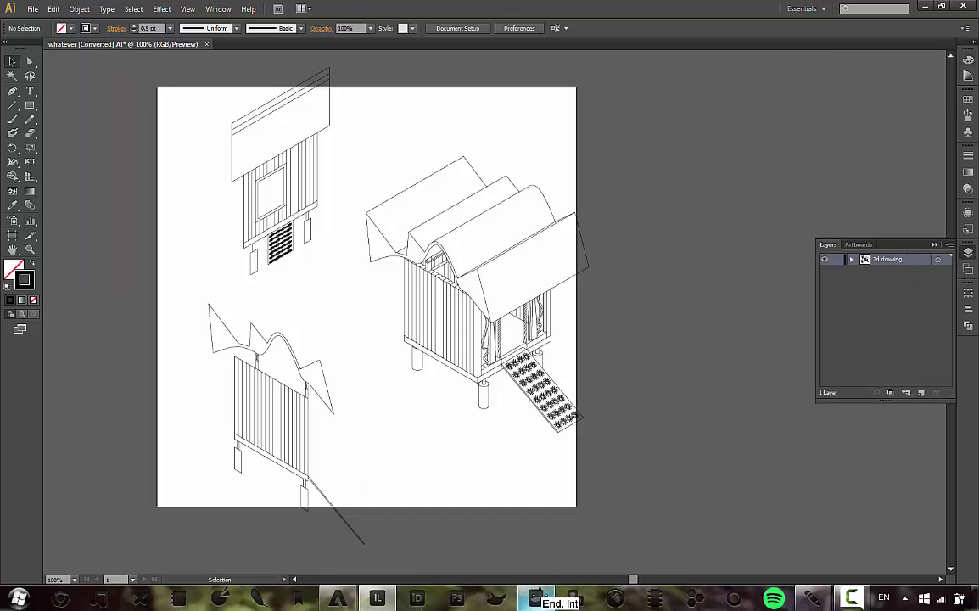
left_click(536, 598)
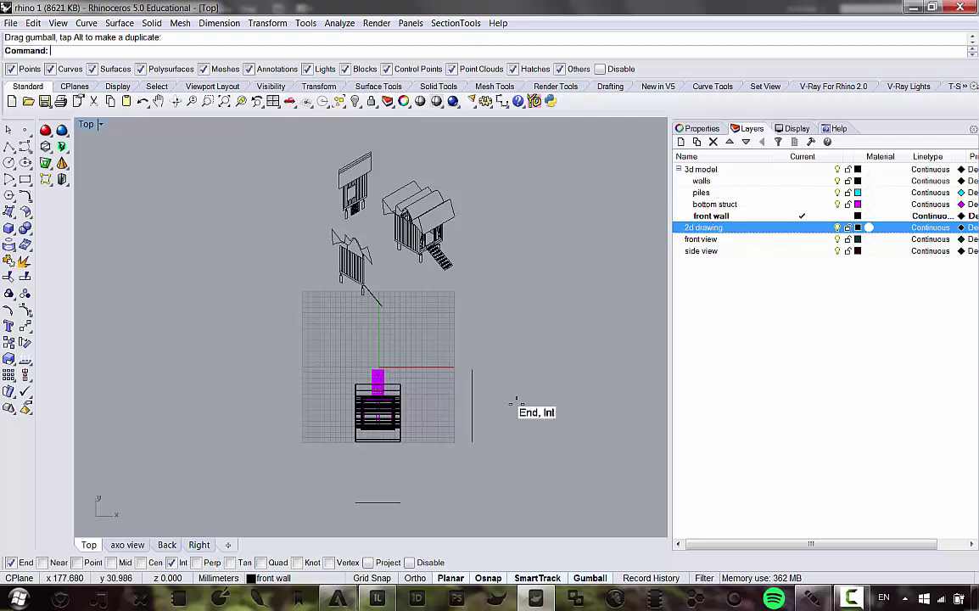
right_click_drag(466, 441, 493, 391)
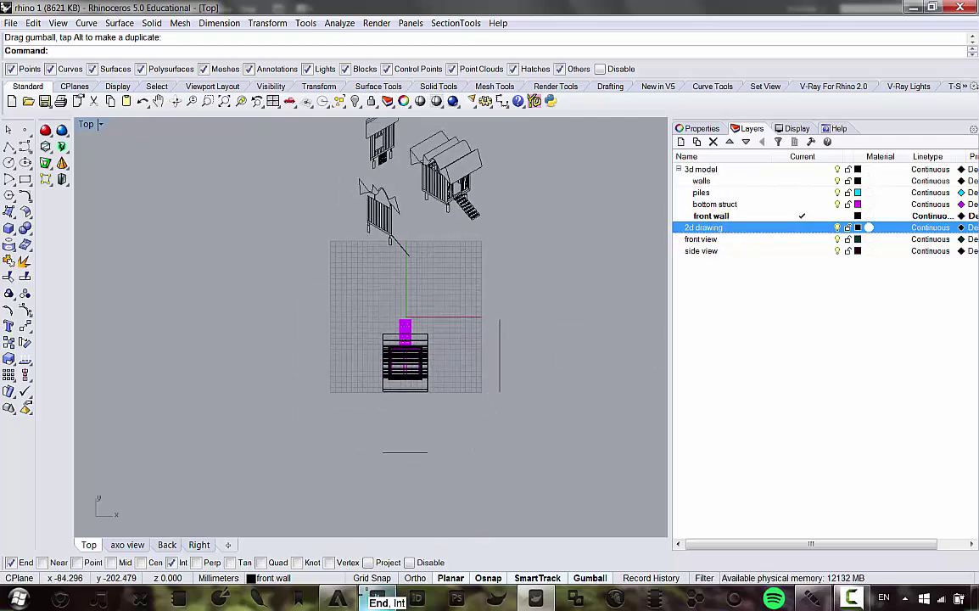
Step: Switch back to Illustrator and add a new layer above the 2d drawing layer
left_click(377, 599)
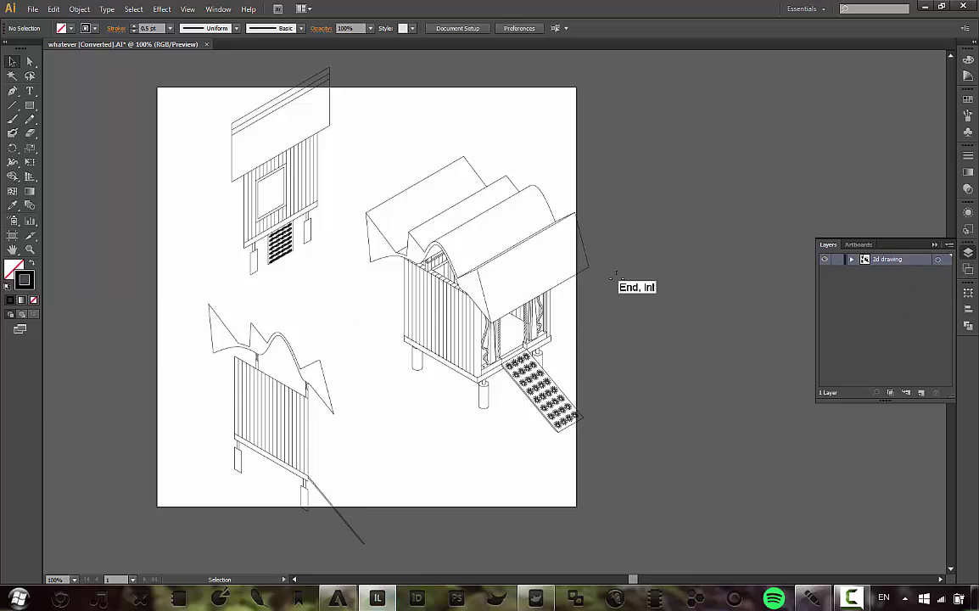
left_click(922, 392)
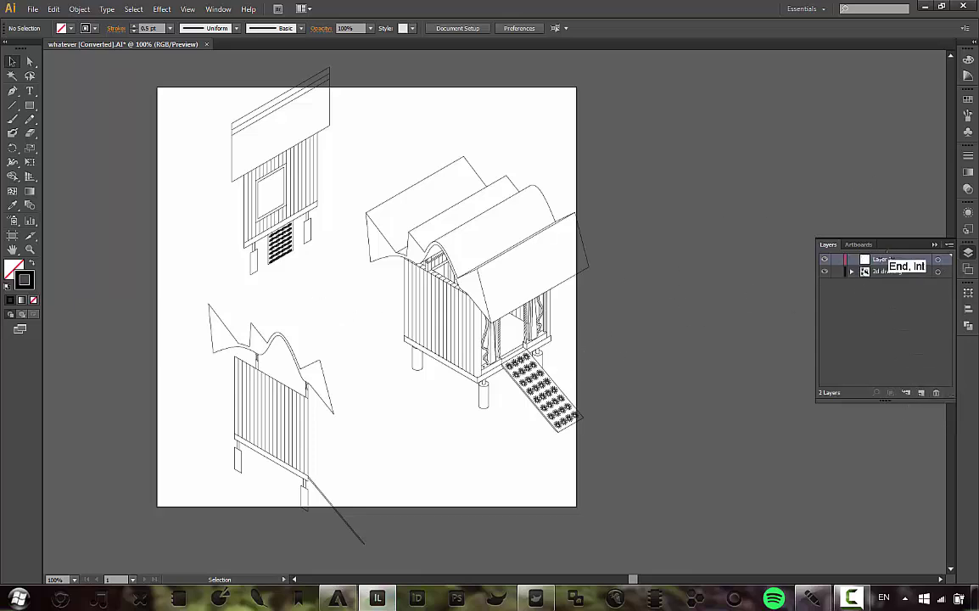
Step: Rename the new layer above the 2d drawing layer as light and make it the active layer
right_click(649, 257)
double_click(882, 259)
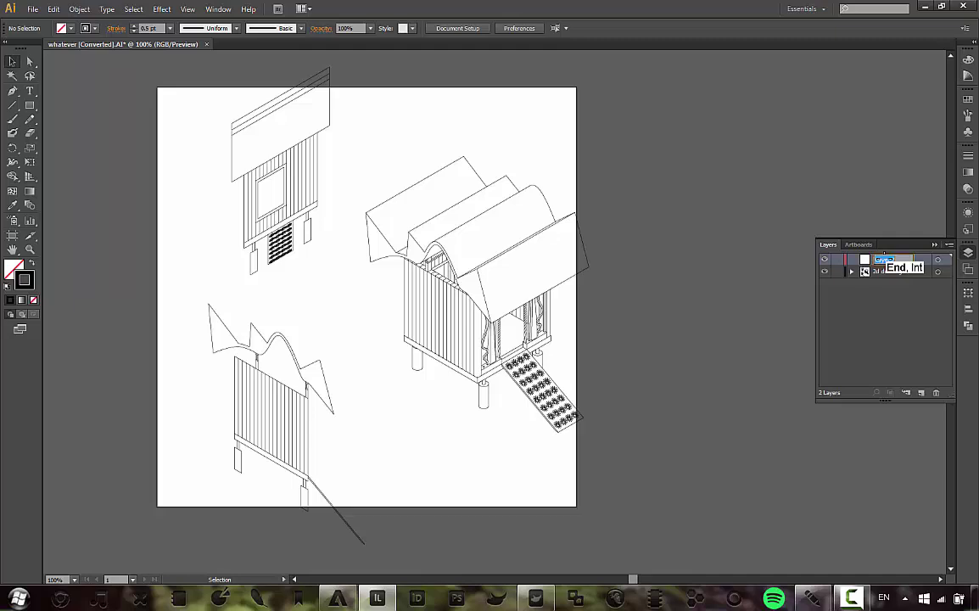
type("light")
key("Return")
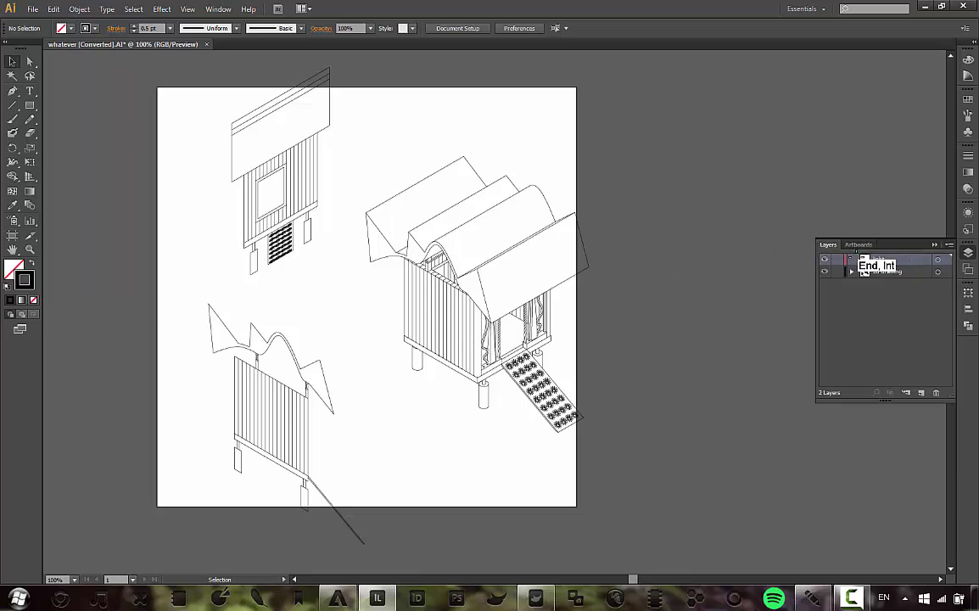
left_click(854, 260)
left_click(874, 259)
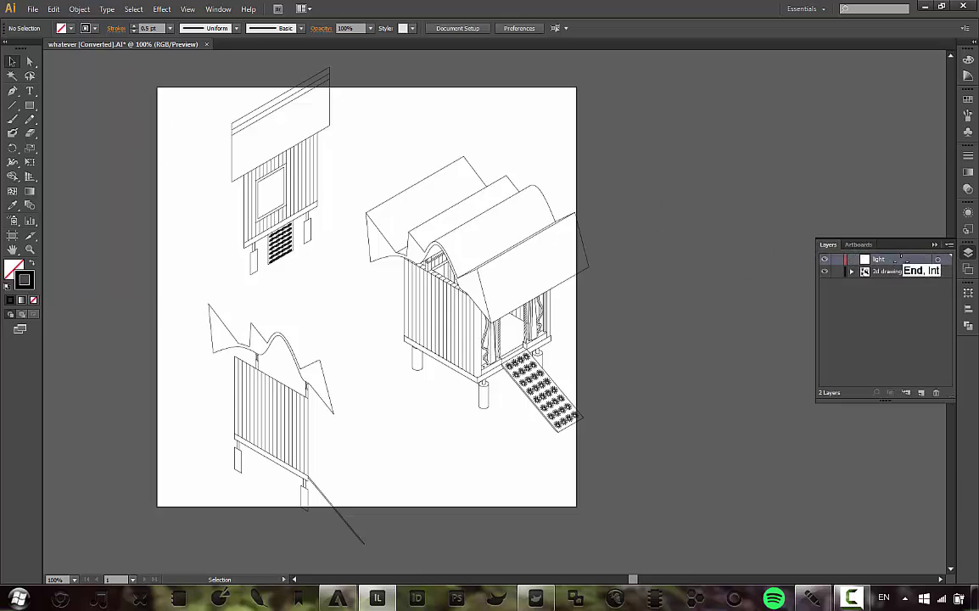
Step: Draw a wide rectangle on the light layer above the main house drawing, overlapping the artboard's upper edge, and deselect it
left_click(30, 104)
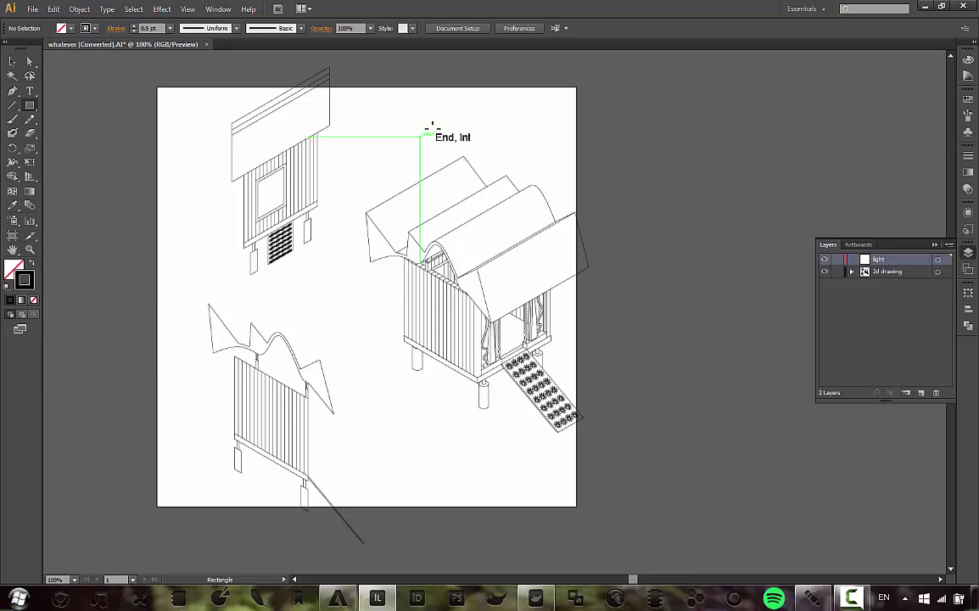
left_click(459, 123)
left_click(75, 82)
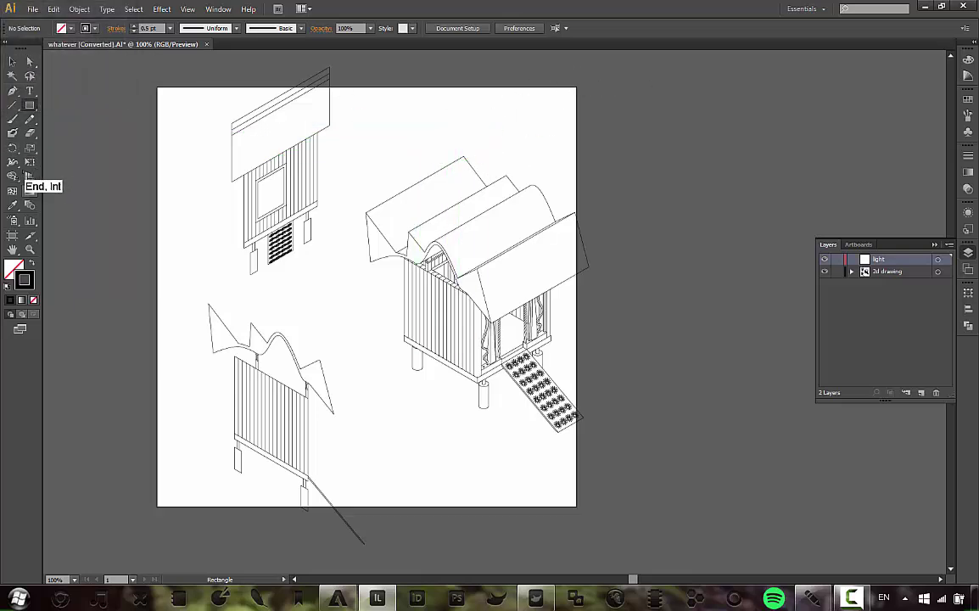
left_click_drag(391, 141, 564, 75)
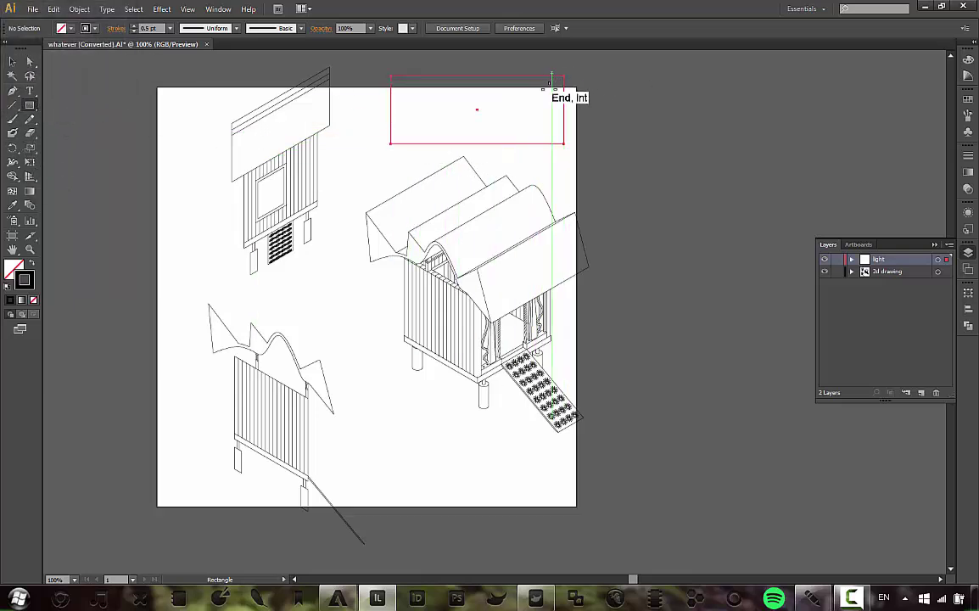
left_click(11, 62)
left_click(667, 157)
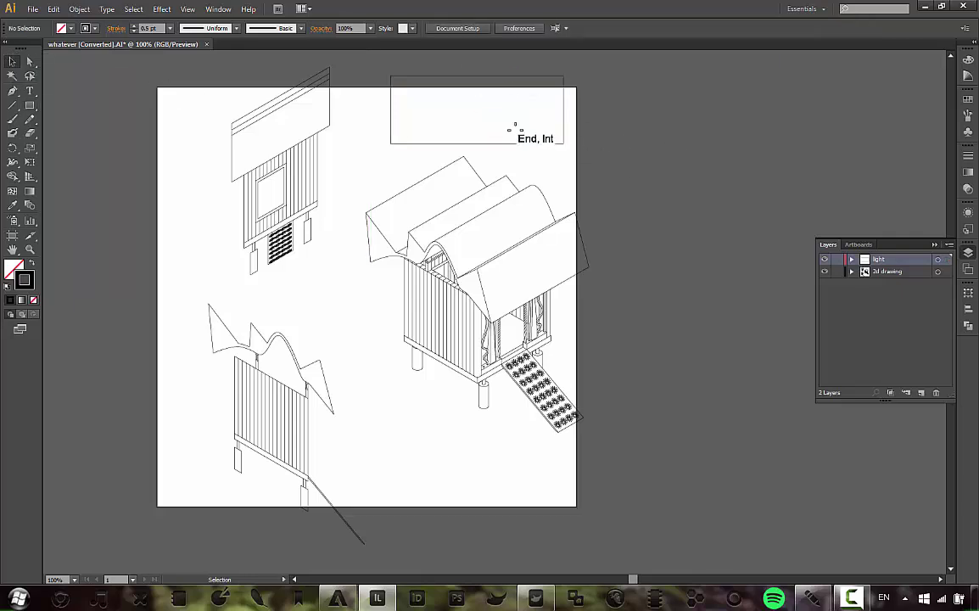
Step: Select all artwork on the 2d drawing layer and try stroke weights of 6 pt and 12 pt on it
left_click(938, 272)
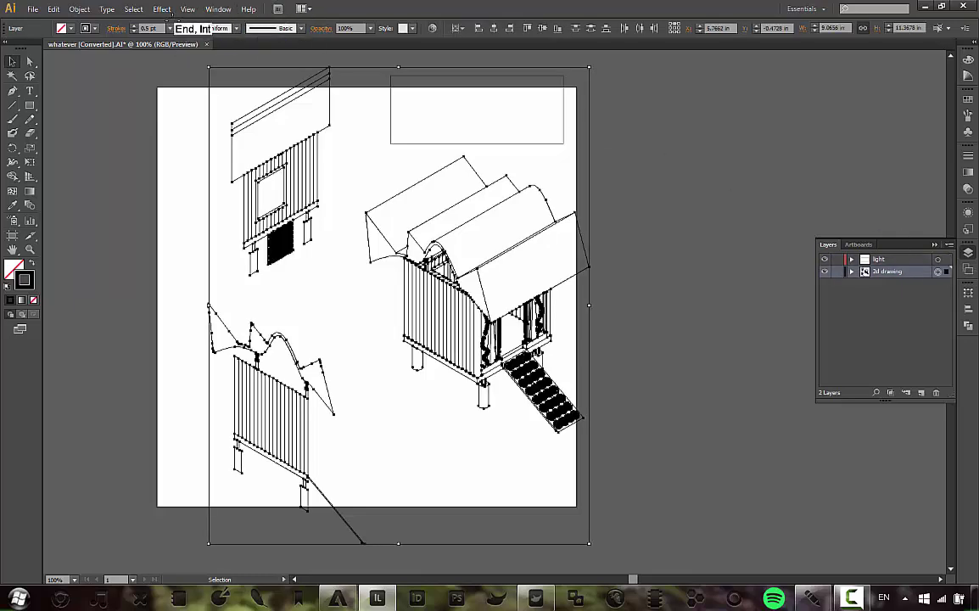
left_click(169, 28)
left_click(170, 139)
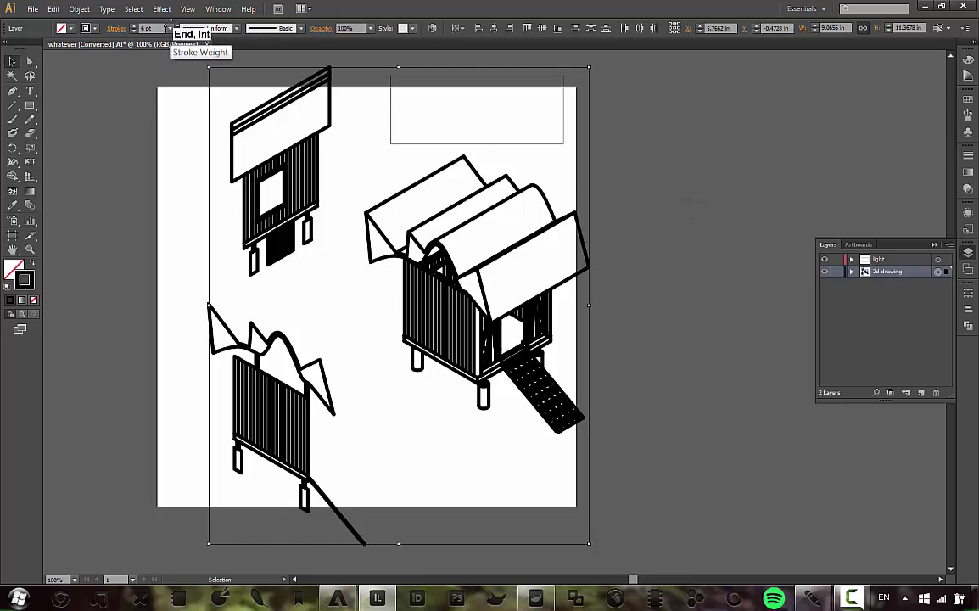
left_click(169, 28)
left_click(184, 200)
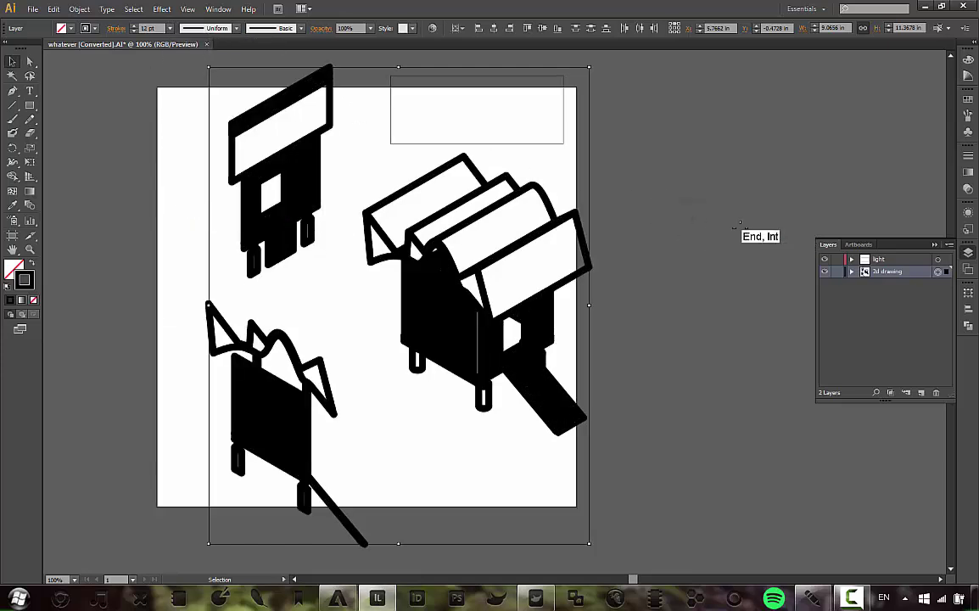
left_click(679, 215)
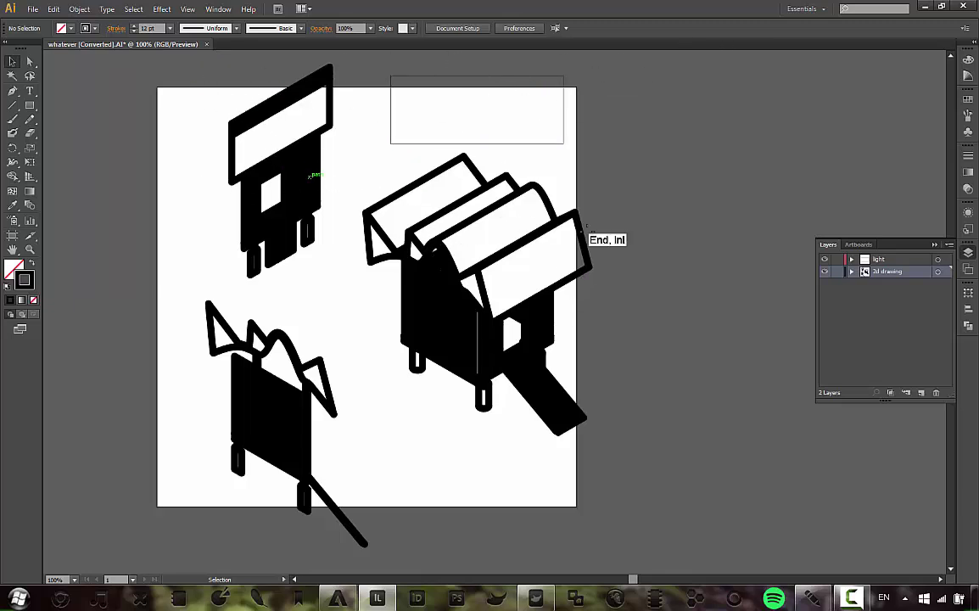
Step: Reselect the 2d drawing layer's artwork, set its stroke weight back to 0.5 pt, and deselect it
left_click(937, 272)
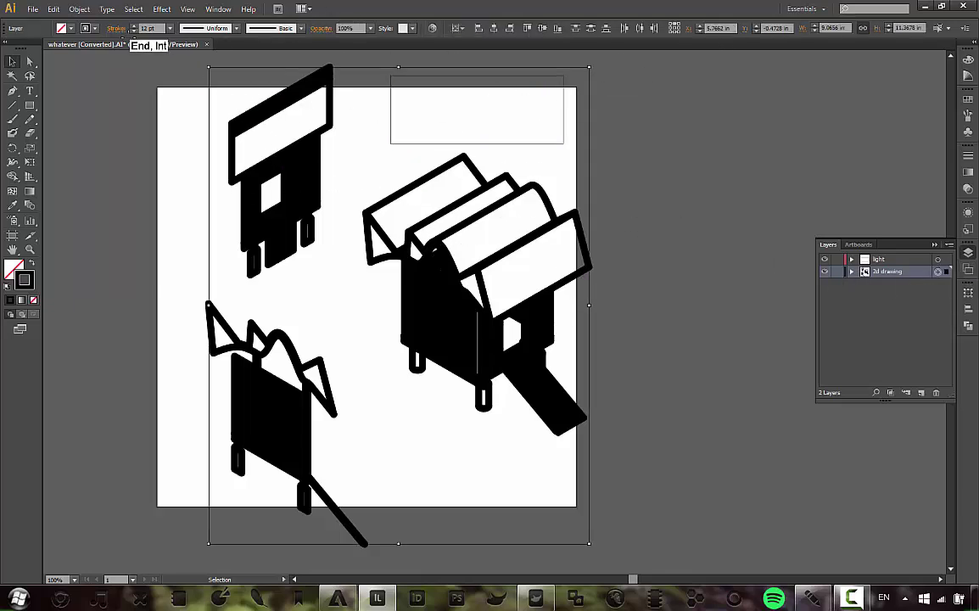
left_click(170, 28)
left_click(183, 52)
left_click(610, 222)
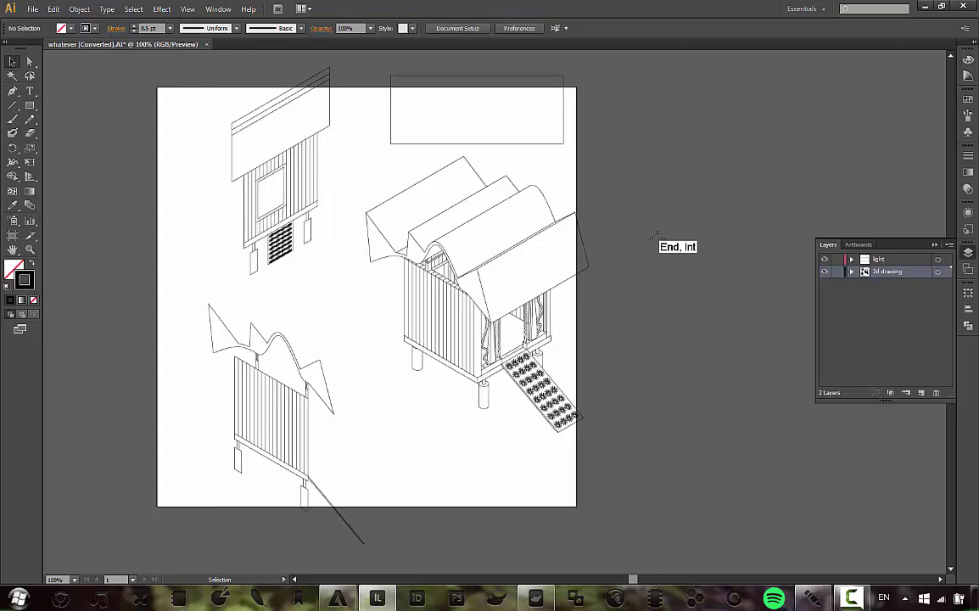
Step: Switch to Rhino and set the Top viewport to the saved axo view
key("alt+Tab")
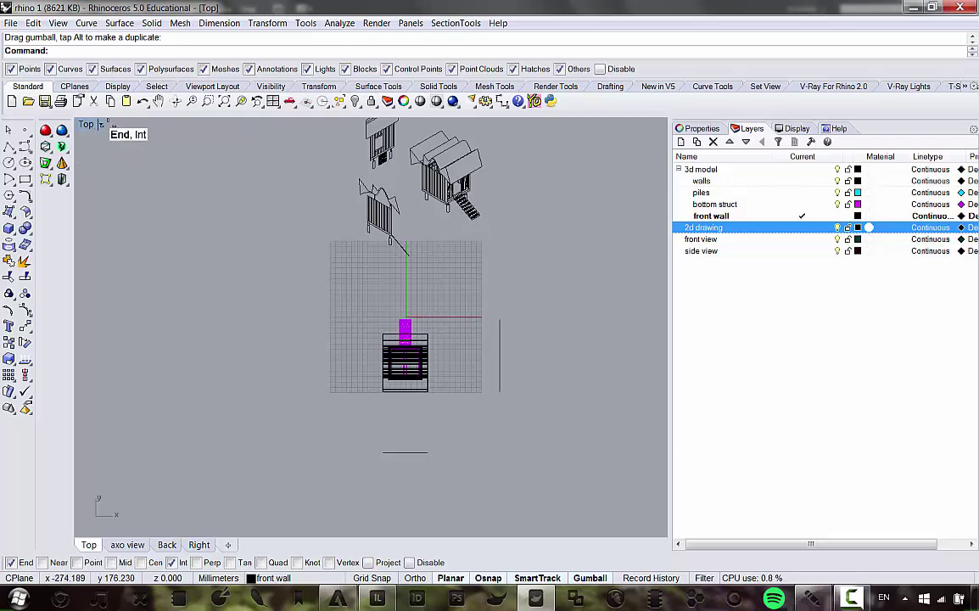
left_click(96, 124)
mouse_move(198, 340)
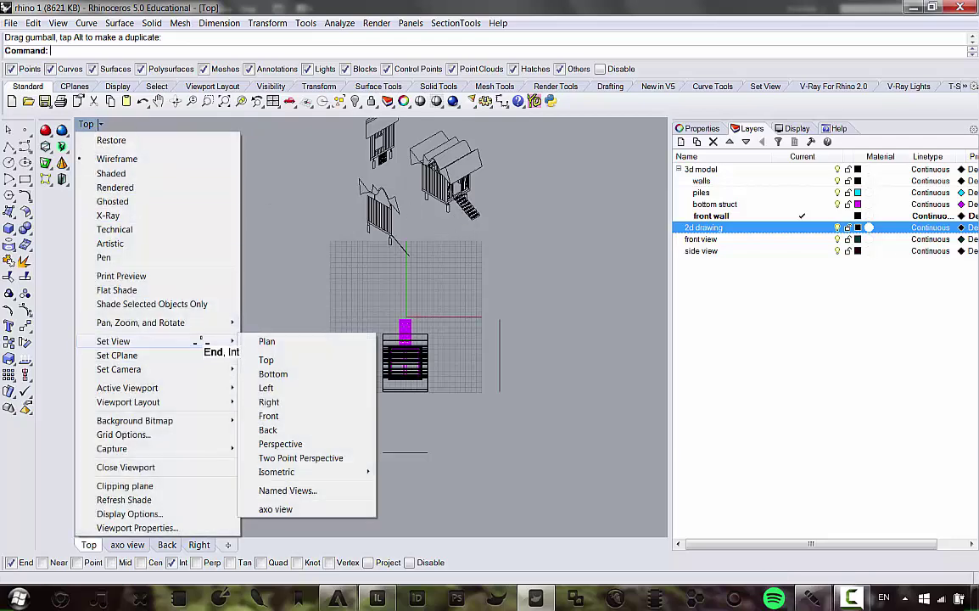
left_click(289, 509)
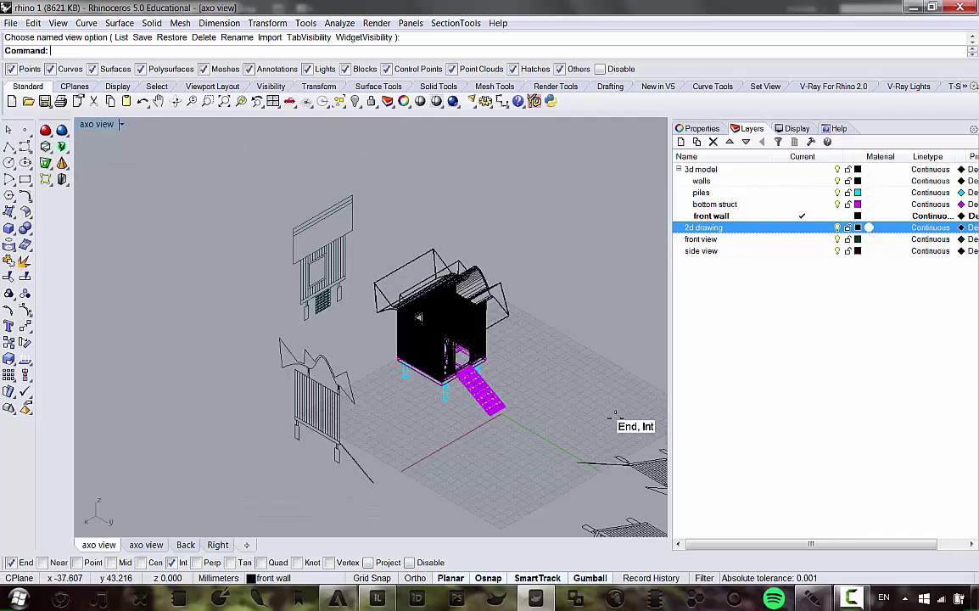
Step: Delete the flattened 2D drawing curves lying on the ground plane beside the 3D model
left_click_drag(538, 350, 728, 463)
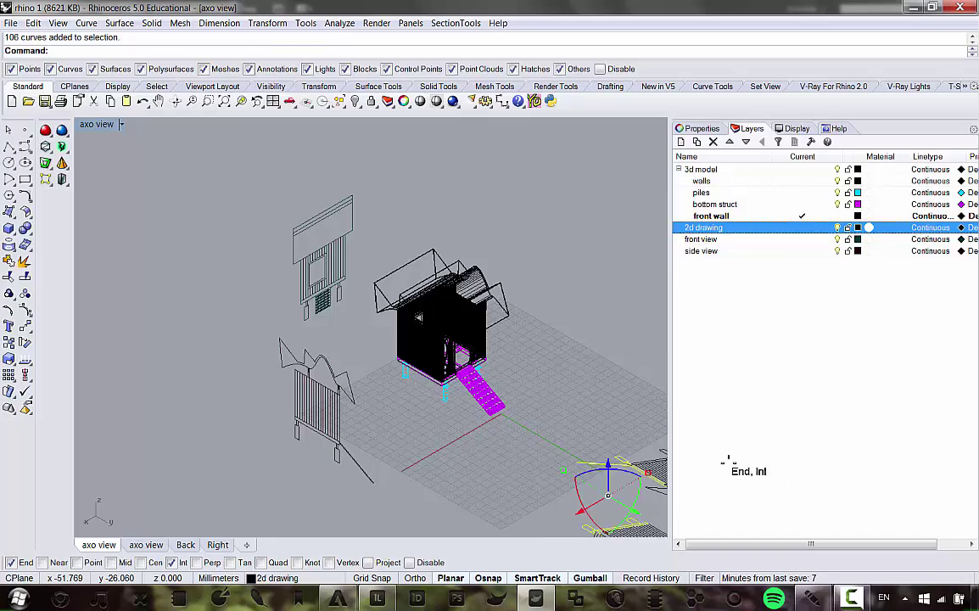
scroll(520, 342, "down", 4)
left_click_drag(480, 319, 477, 329)
scroll(487, 348, "up", 8)
key("Delete")
scroll(390, 360, "down", 6)
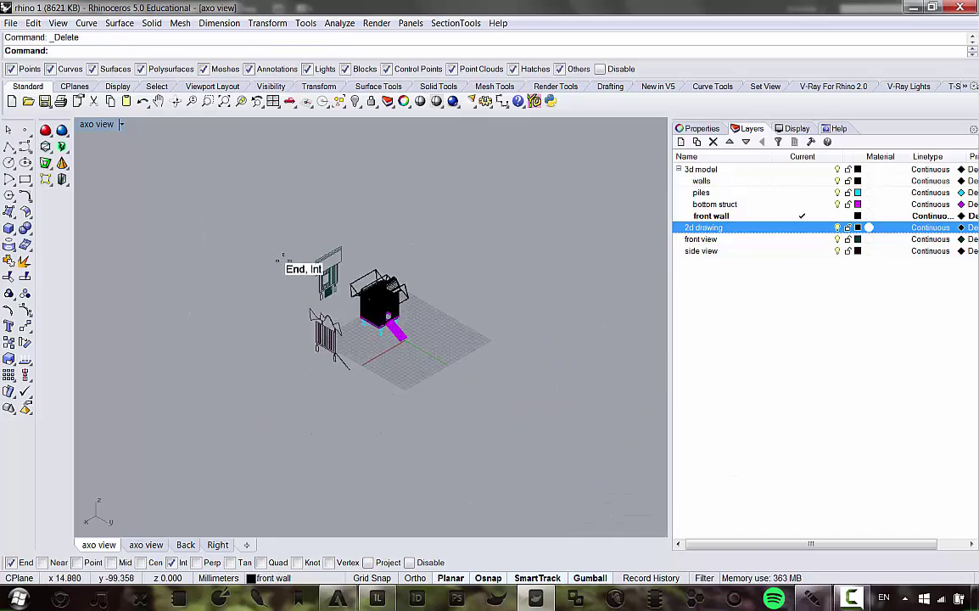
Step: Restore the saved axo view, clear the selection of the model and elevations, and set the viewport's display mode to Rendered
scroll(287, 271, "up", 6)
left_click_drag(261, 182, 606, 471)
scroll(570, 381, "up", 4)
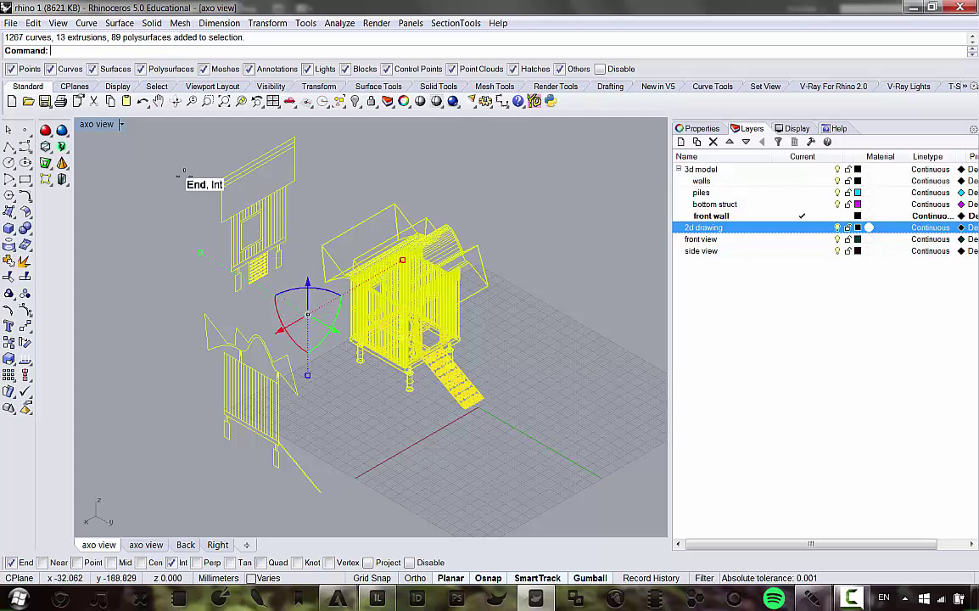
left_click(119, 124)
mouse_move(218, 342)
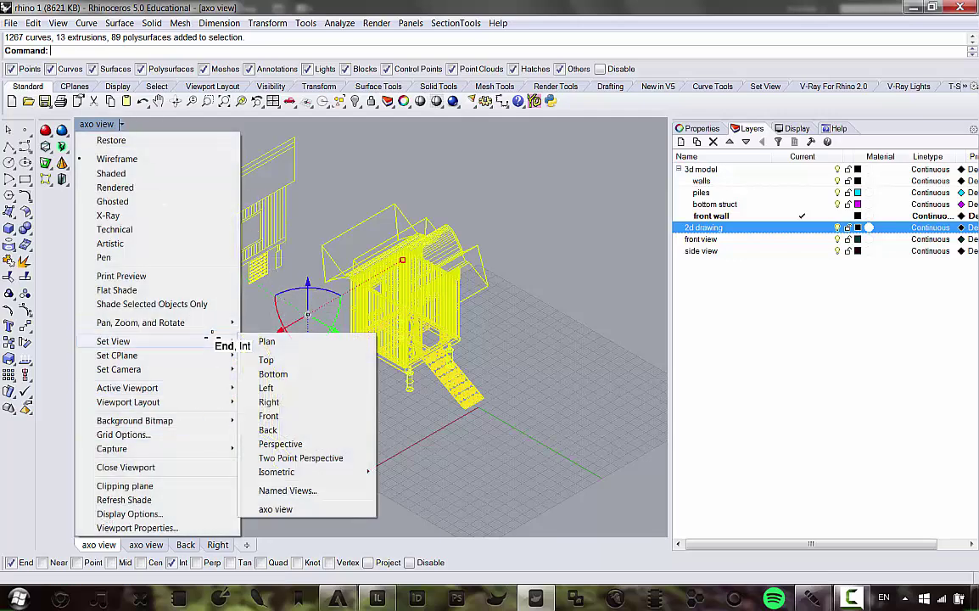
left_click(305, 509)
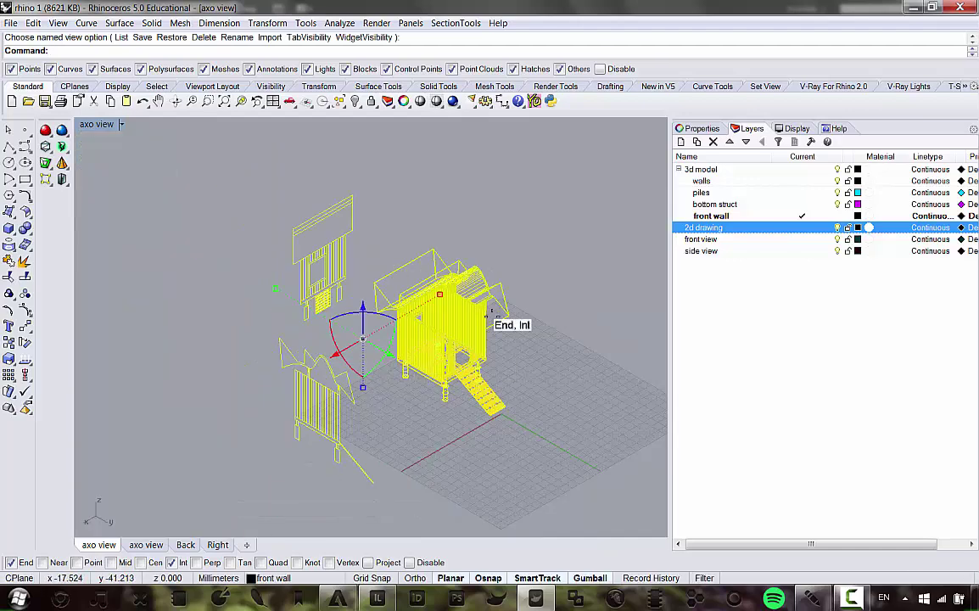
key("Escape")
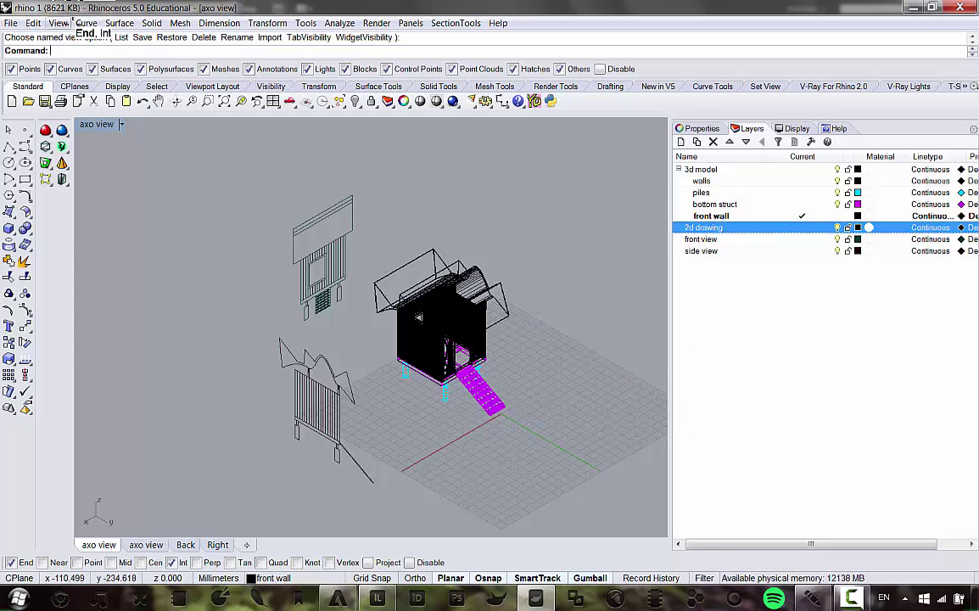
left_click(58, 23)
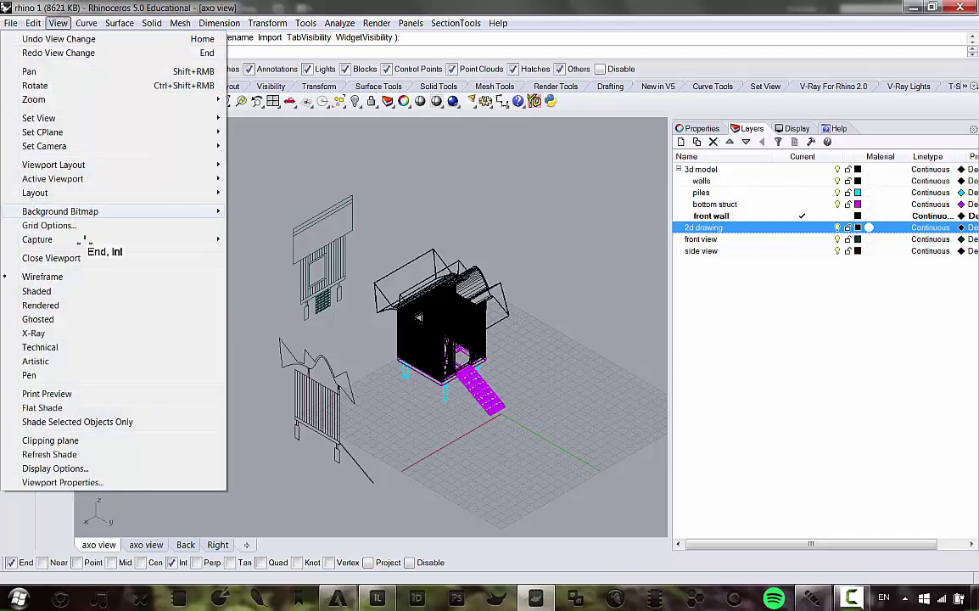
left_click(43, 305)
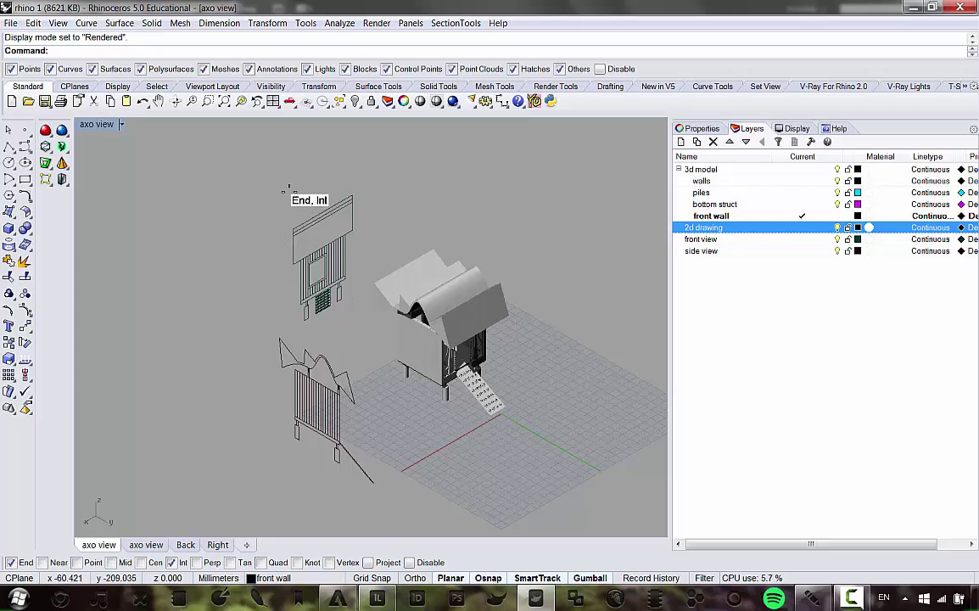
Step: Set the display color of the front and side elevation curves to Black and deselect them
left_click(320, 276)
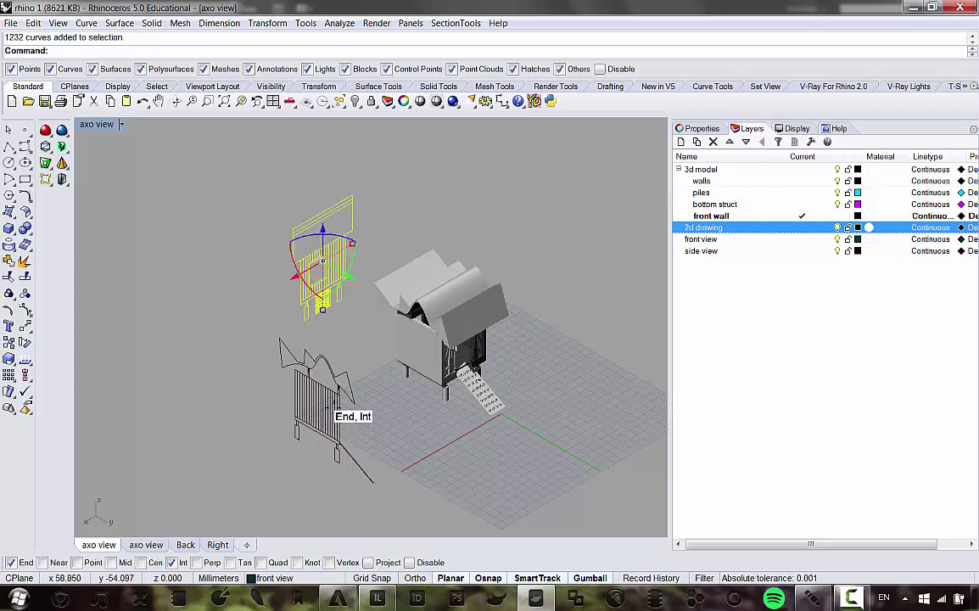
left_click(331, 392, "shift")
left_click(702, 128)
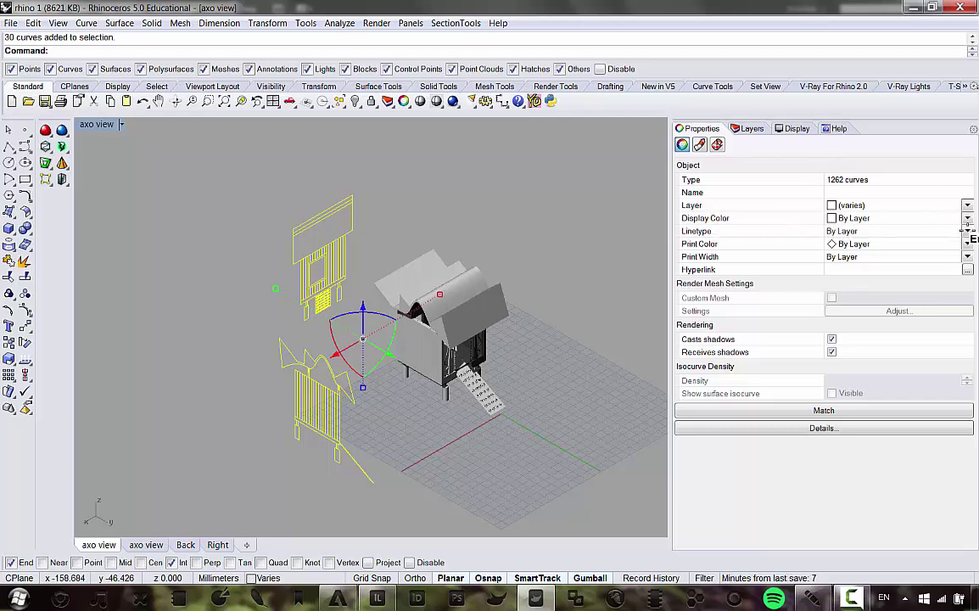
left_click(967, 218)
left_click(901, 246)
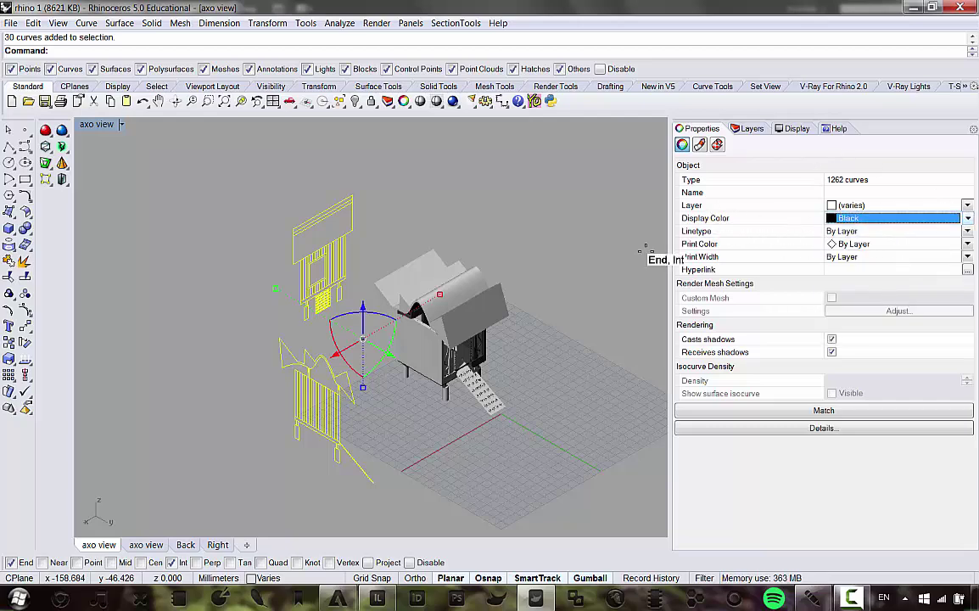
left_click(526, 219)
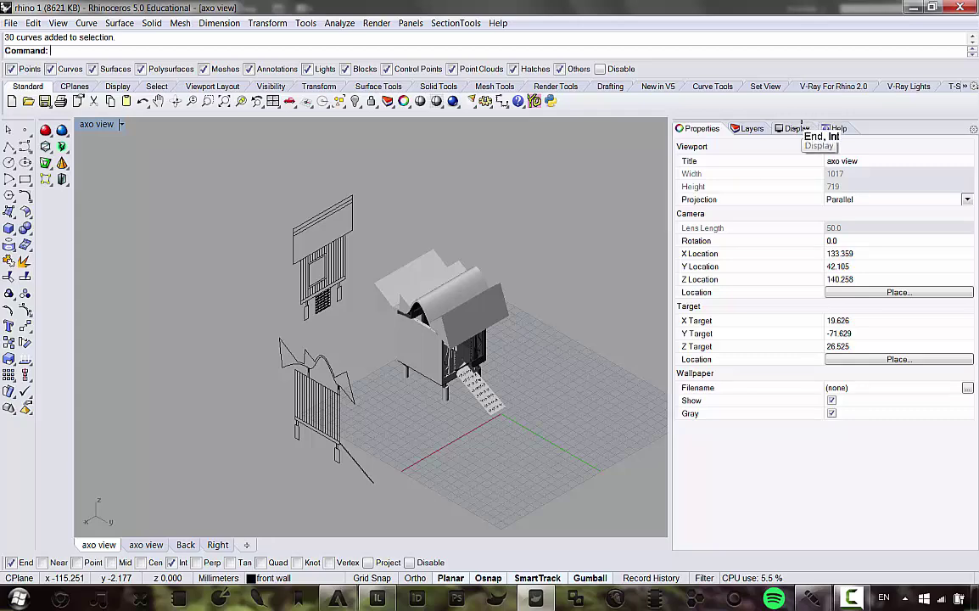
Step: Set the Rendered display mode's background to Solid Color with White as its color
left_click(798, 129)
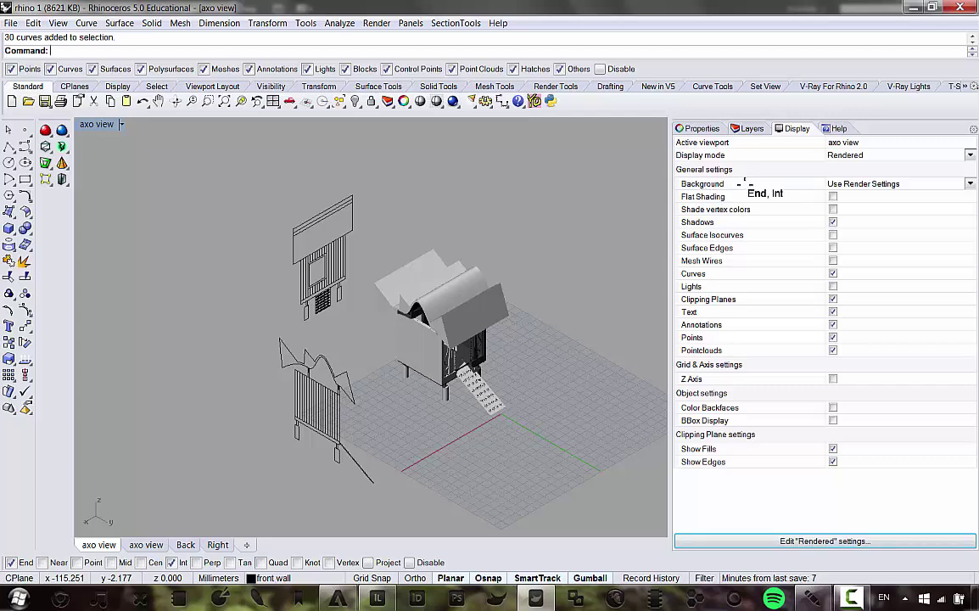
left_click(857, 185)
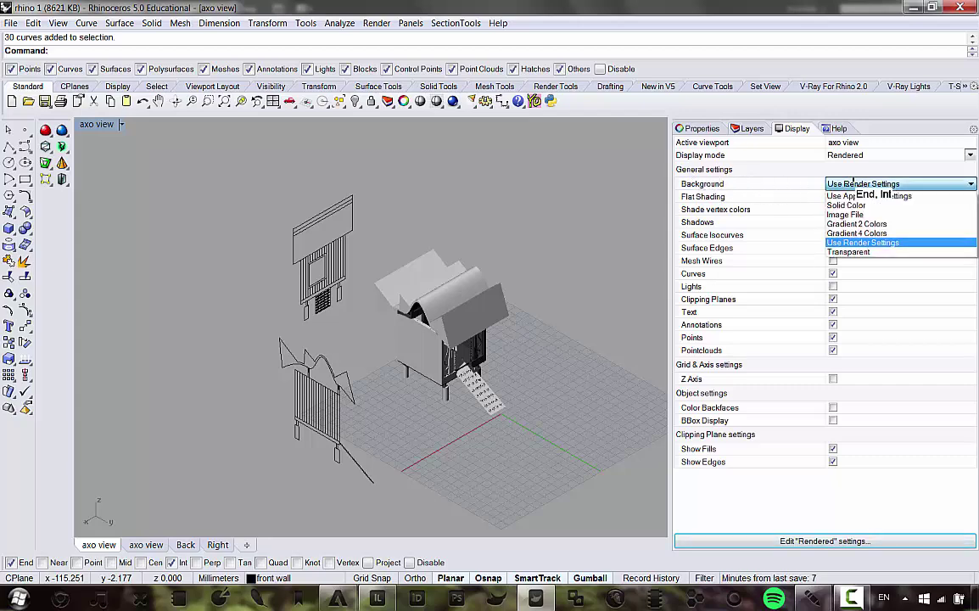
left_click(855, 201)
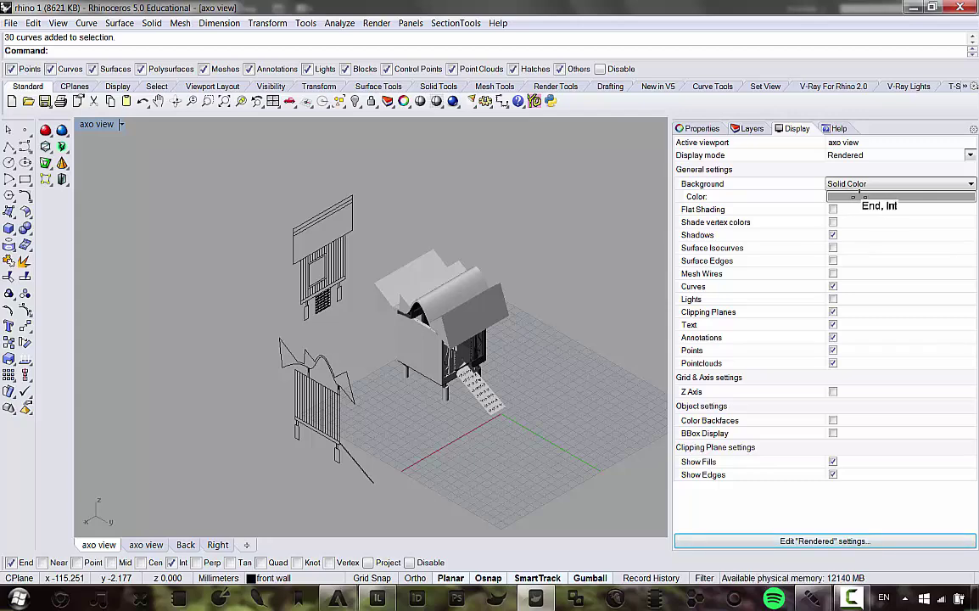
left_click(857, 196)
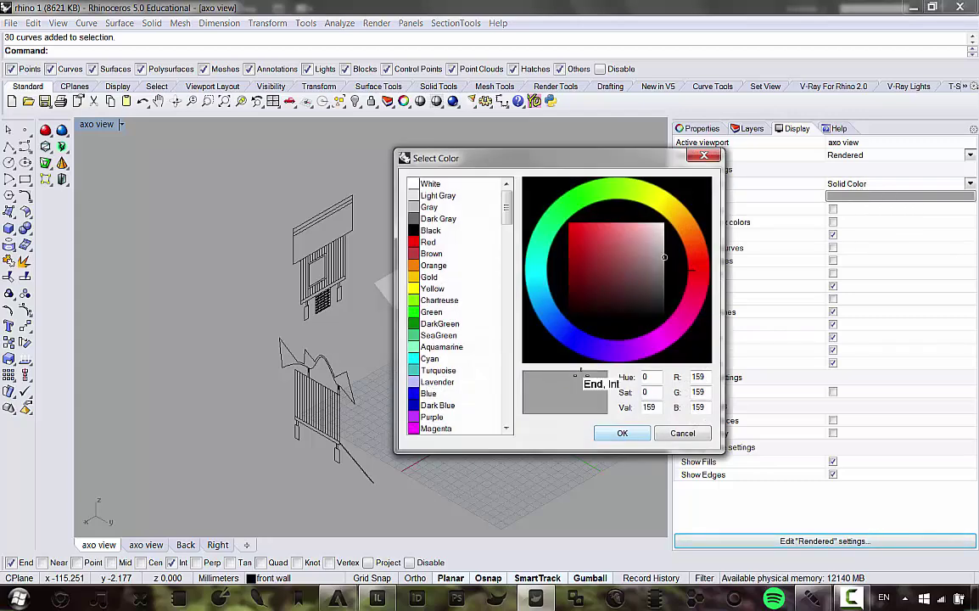
left_click(423, 182)
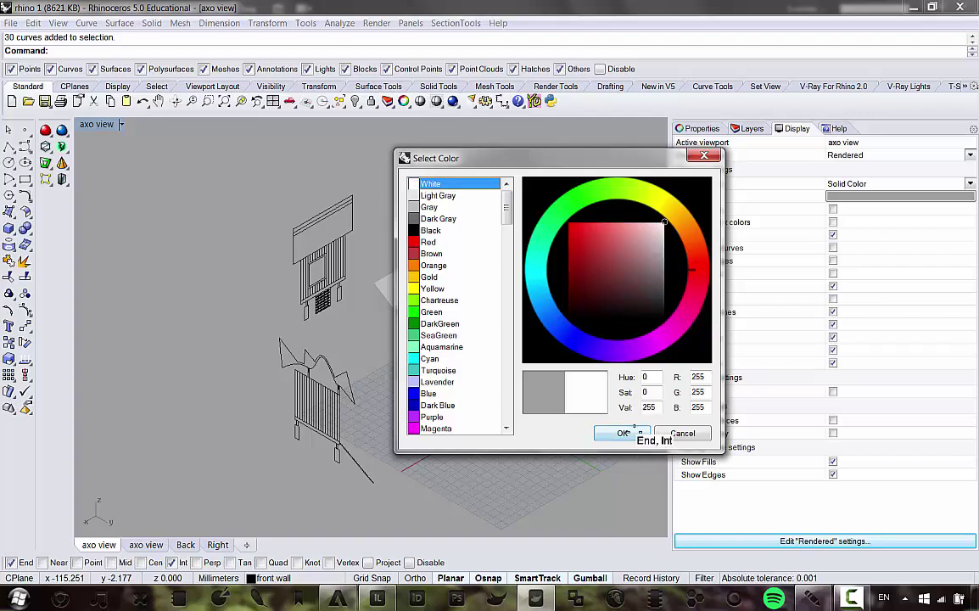
left_click(628, 433)
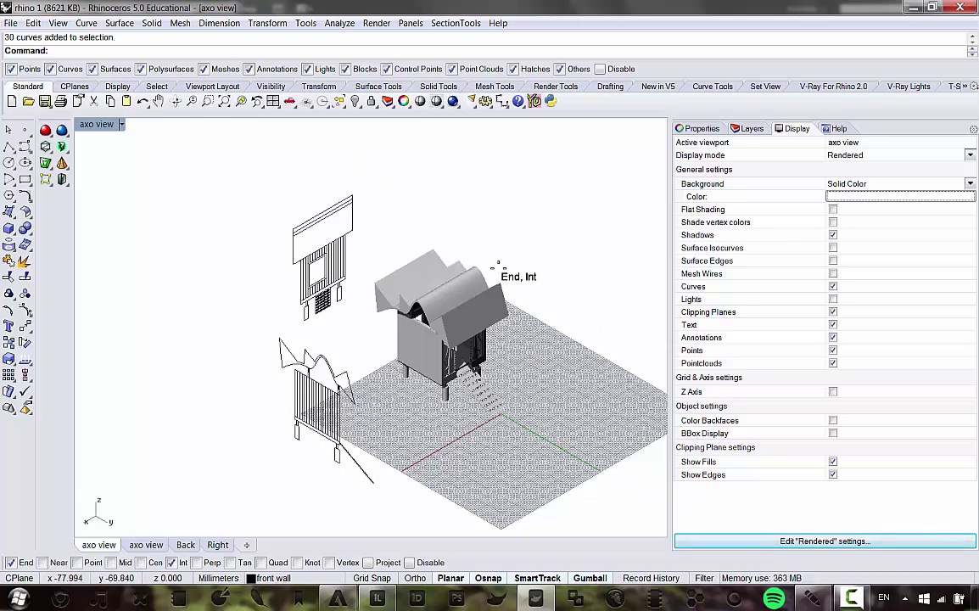
Step: Capture the rendered axo view to the clipboard with a capture scale of 4, using the command-line version of ViewCaptureToClipboard
left_click(74, 50)
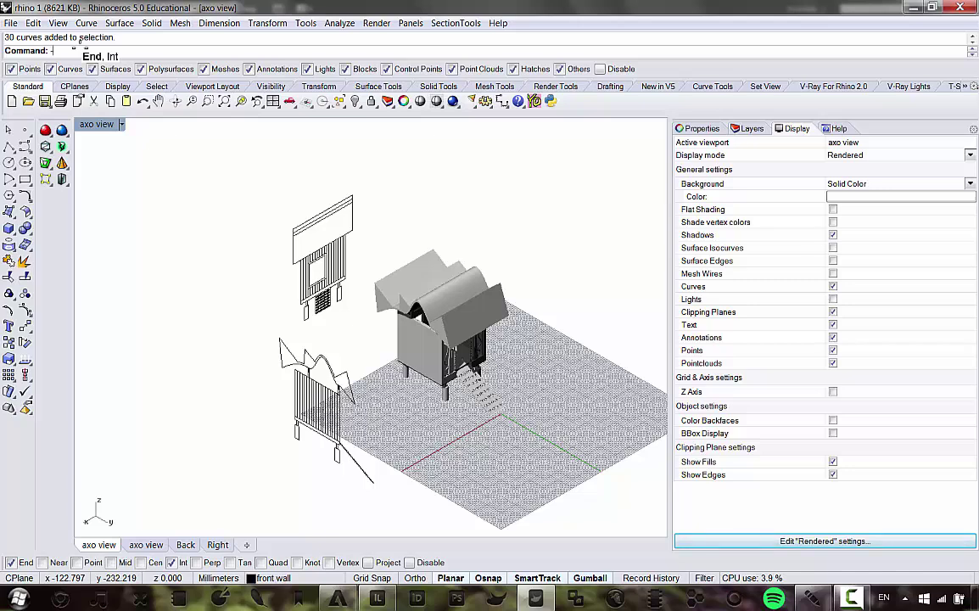
type("-ViewCaptureToClipboard")
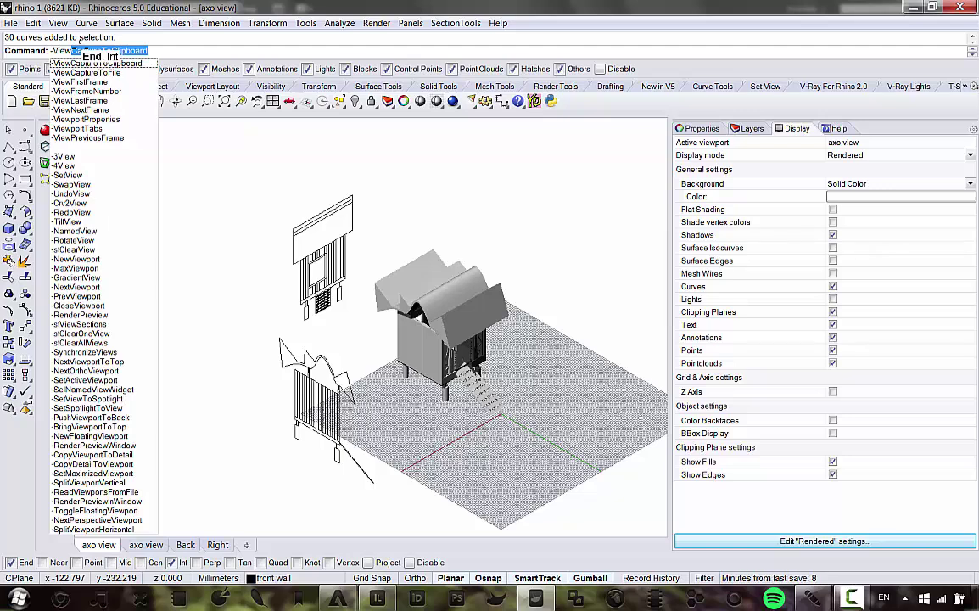
key("Return")
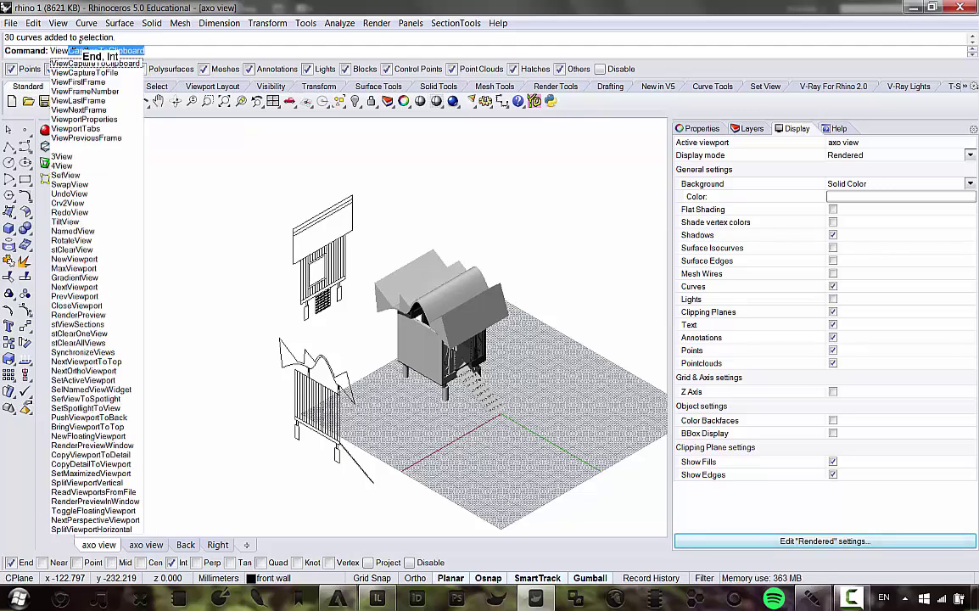
key("Escape")
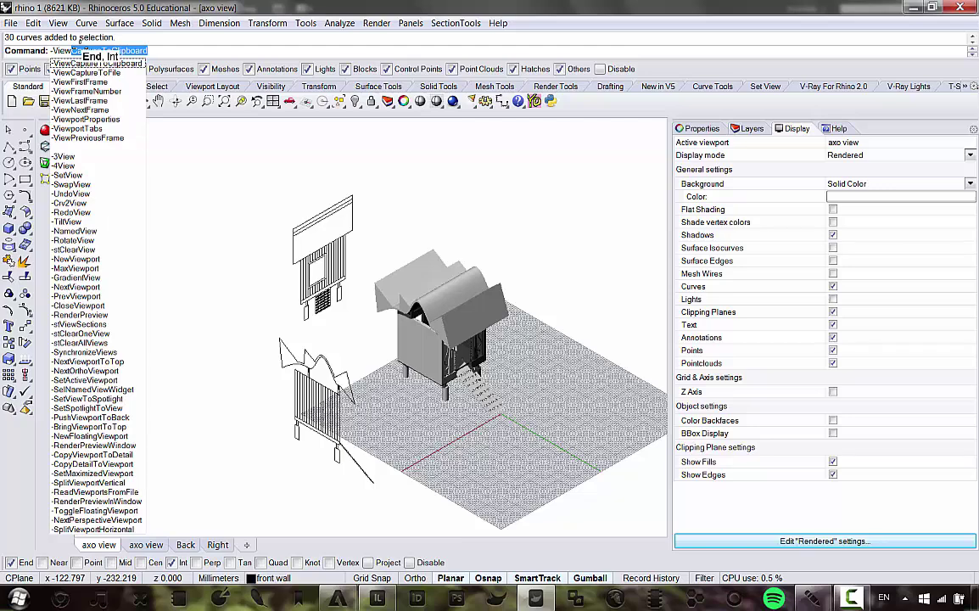
key("Return")
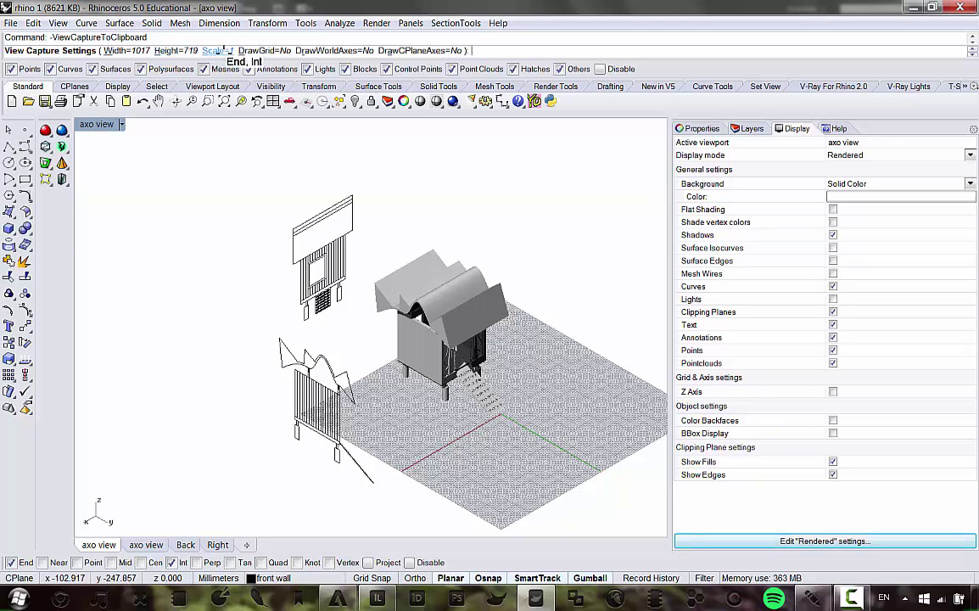
left_click(218, 51)
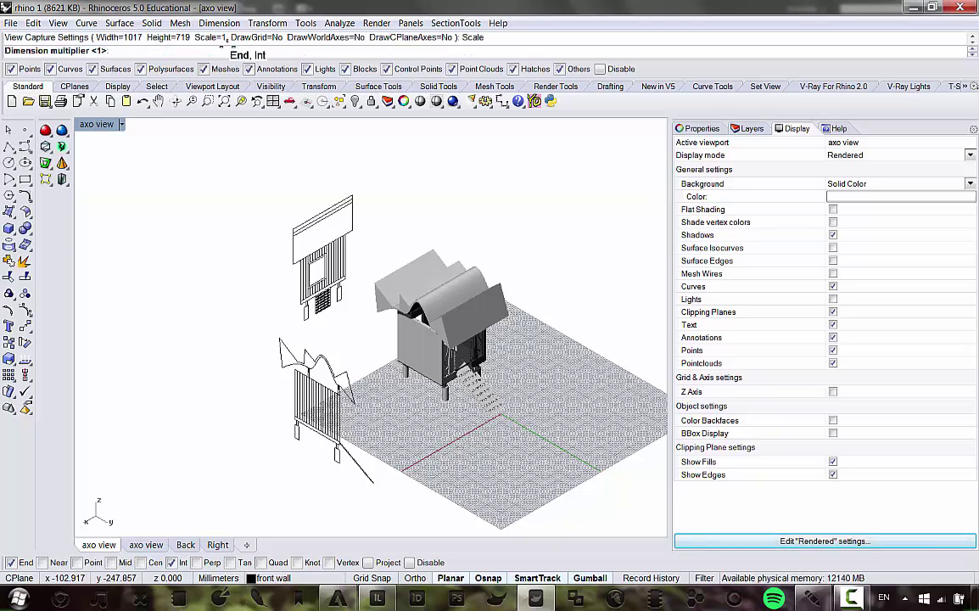
type("4")
key("Return")
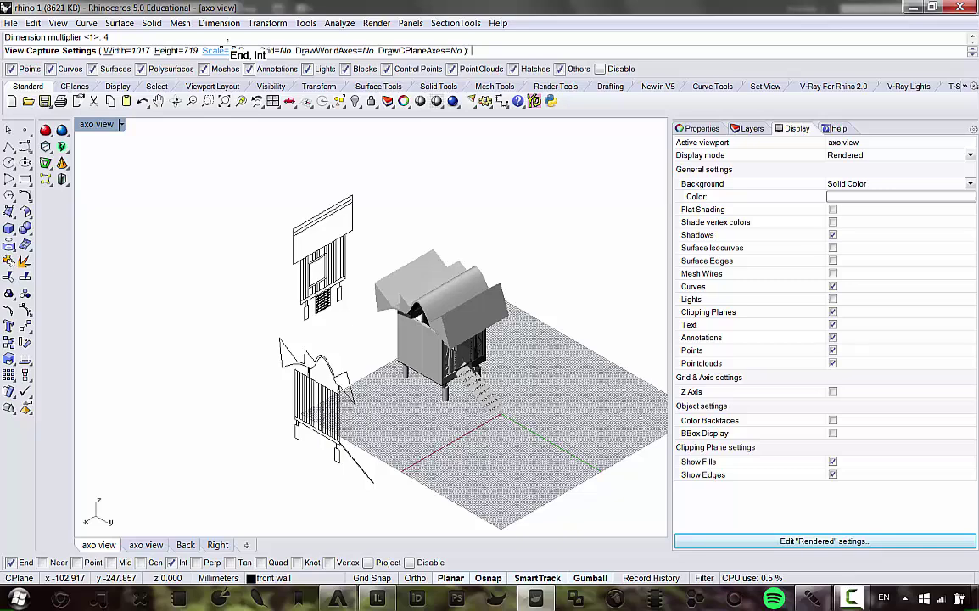
key("Return")
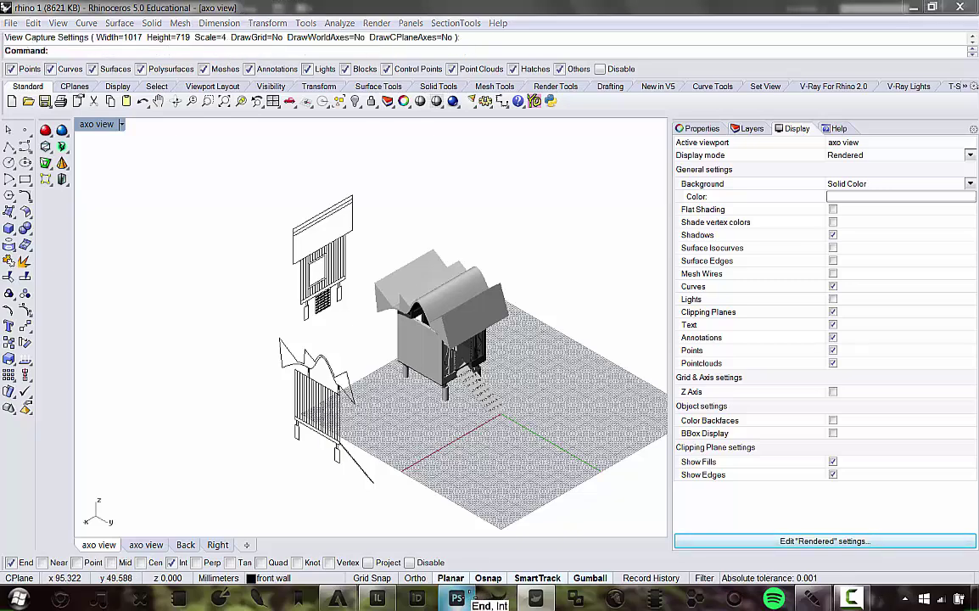
Step: Switch to Photoshop, create a grayscale document from the Clipboard preset, and paste the rendered axo capture into it
left_click(457, 598)
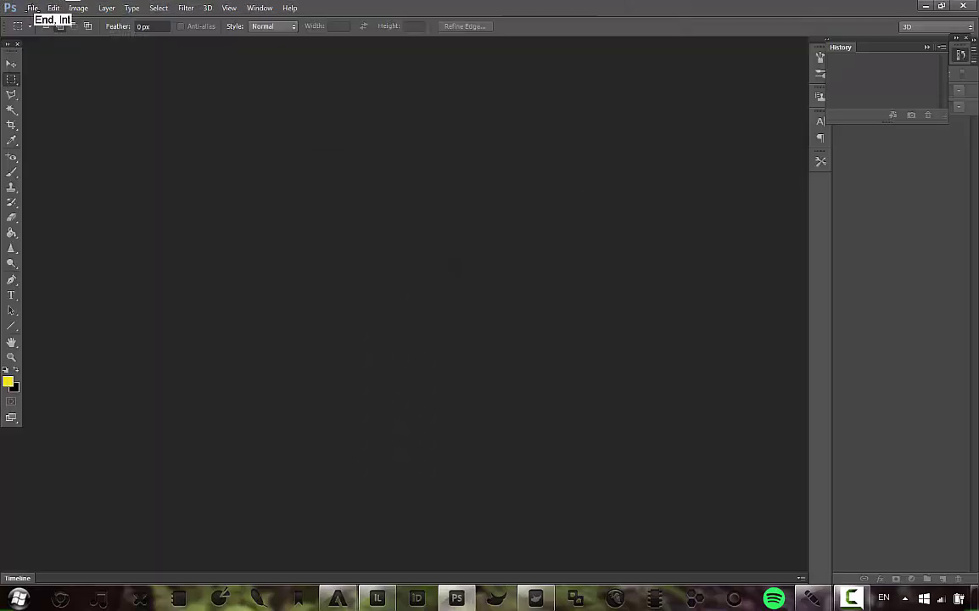
left_click(31, 8)
left_click(48, 22)
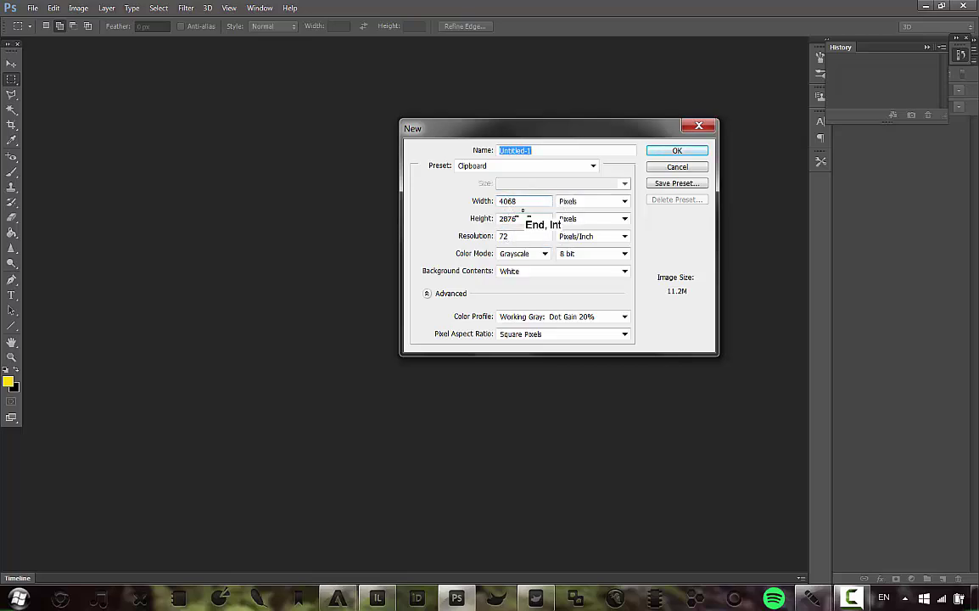
left_click(672, 152)
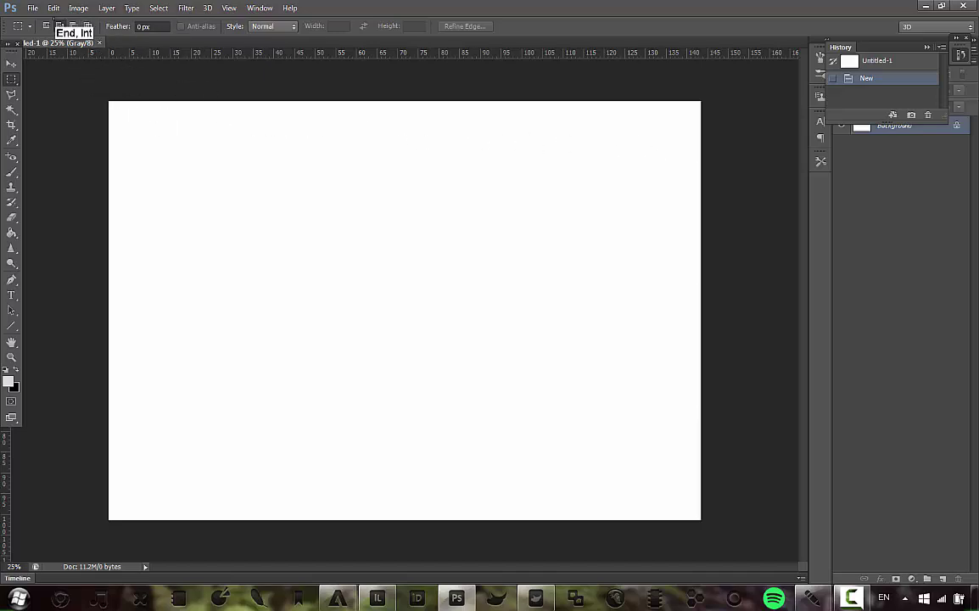
left_click(53, 8)
left_click(99, 132)
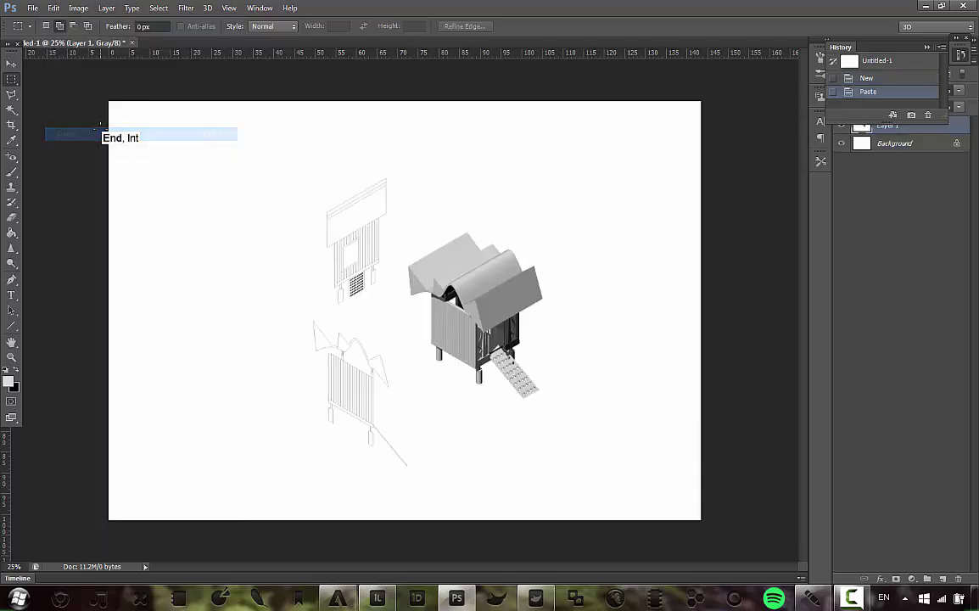
Step: Examine the pasted render's resolution up close around the roof, front wall and ramp
key("ctrl+plus")
key("ctrl+plus")
key("ctrl+plus")
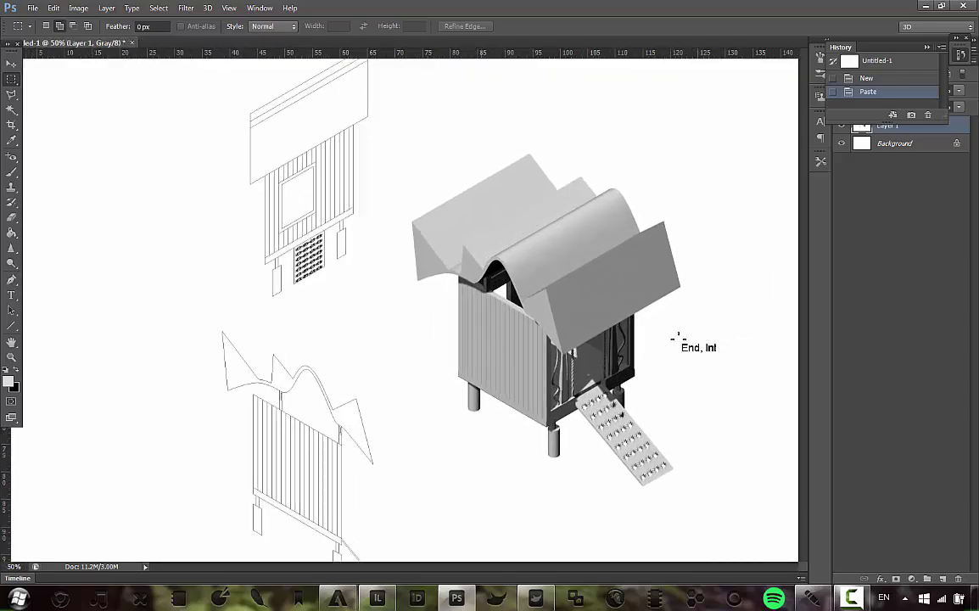
key("ctrl+plus")
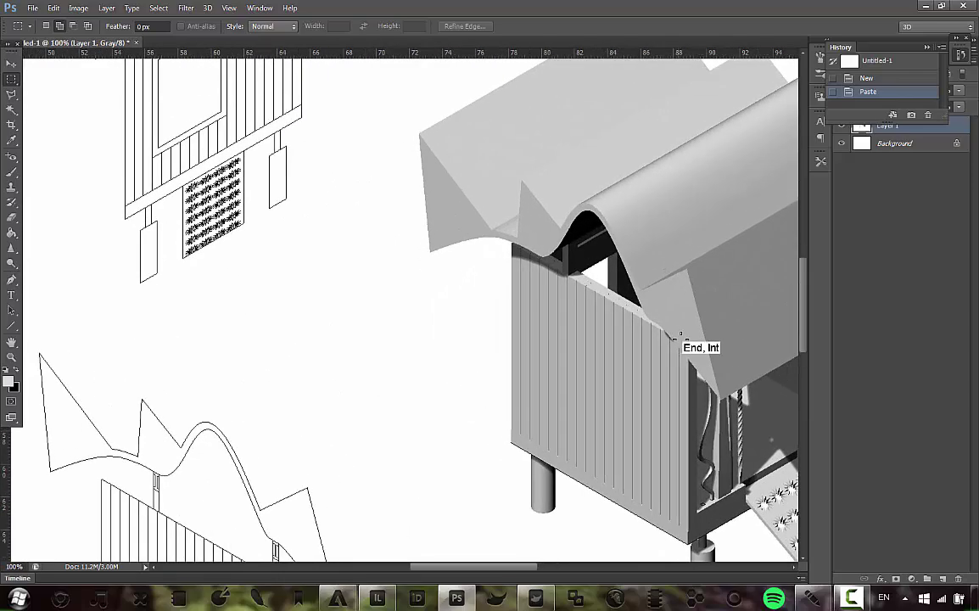
left_click_drag(679, 336, 560, 246)
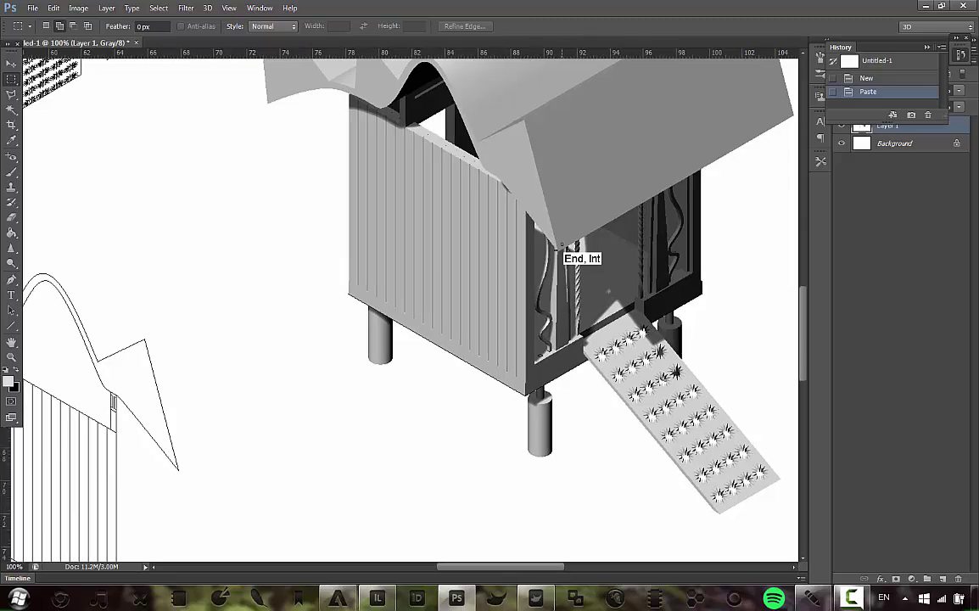
scroll(560, 246, "down", 2, "alt")
scroll(560, 249, "down", 2, "alt")
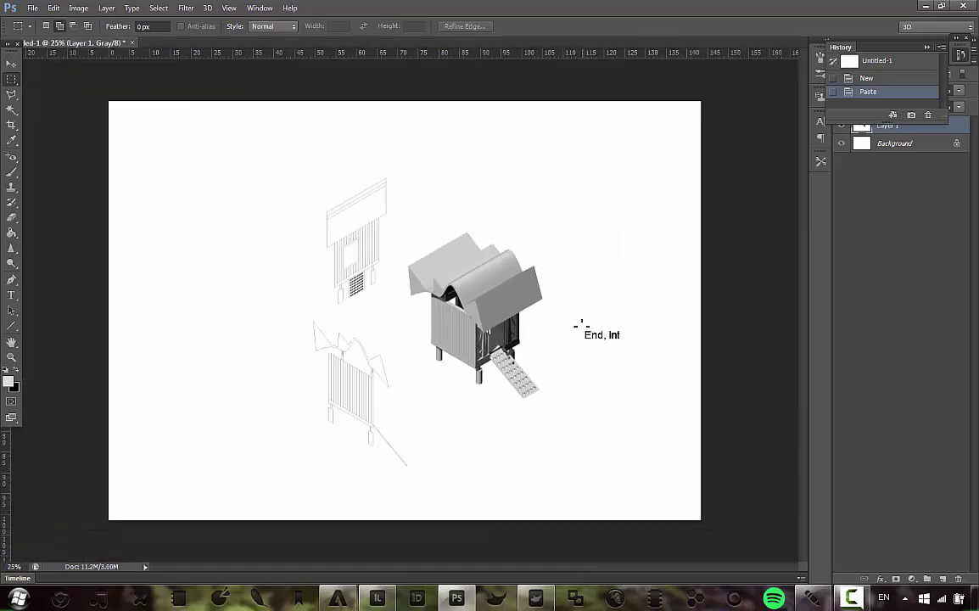
Step: Switch back to Rhino, set the axo view's display mode to Pen, and change its background to Solid Color
mouse_move(456, 598)
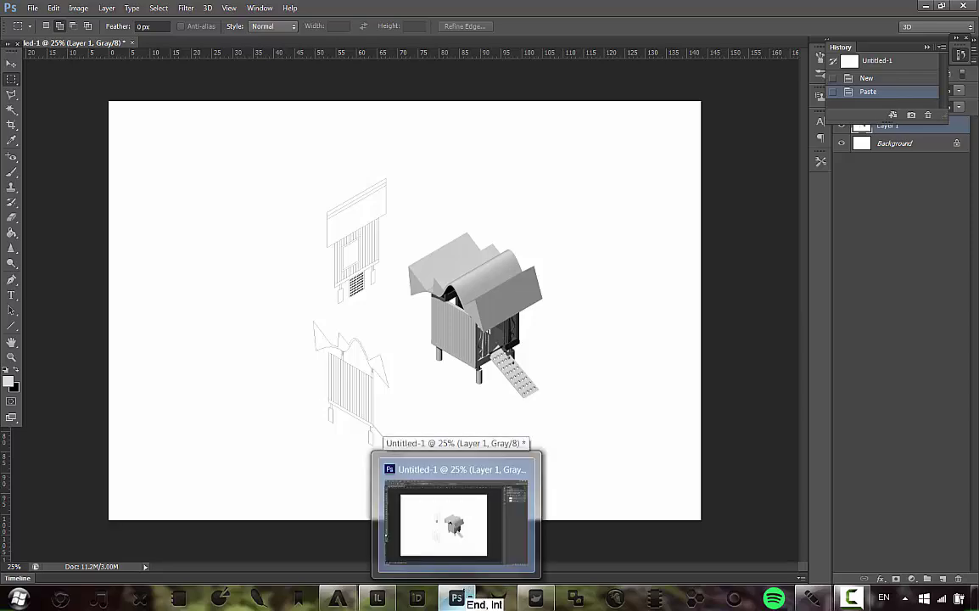
left_click(535, 599)
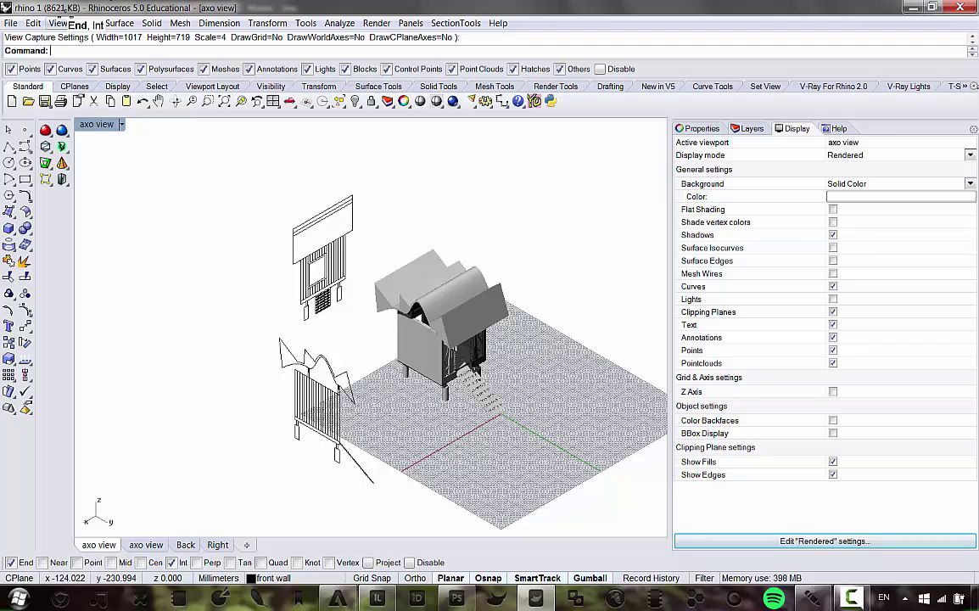
left_click(58, 23)
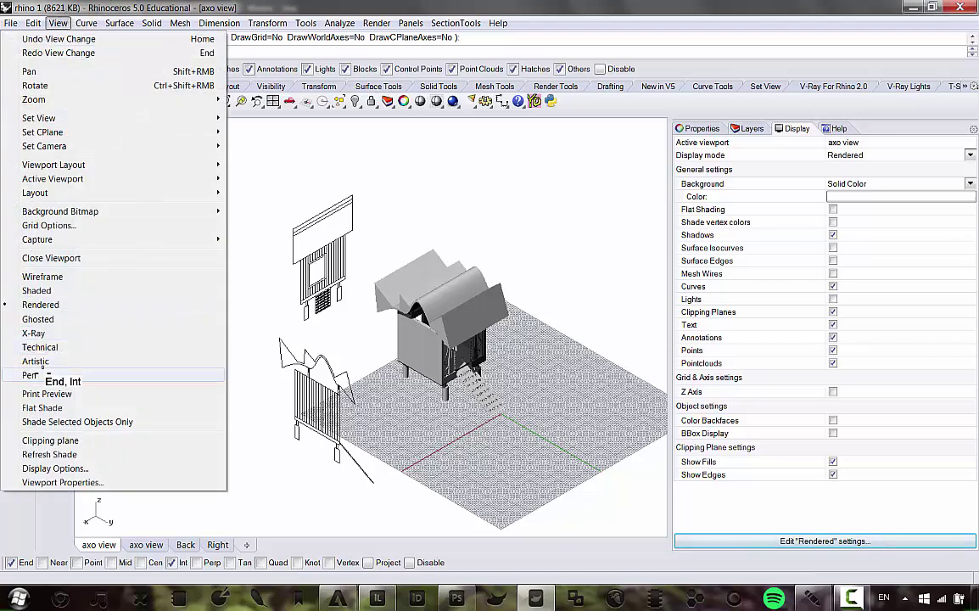
left_click(39, 373)
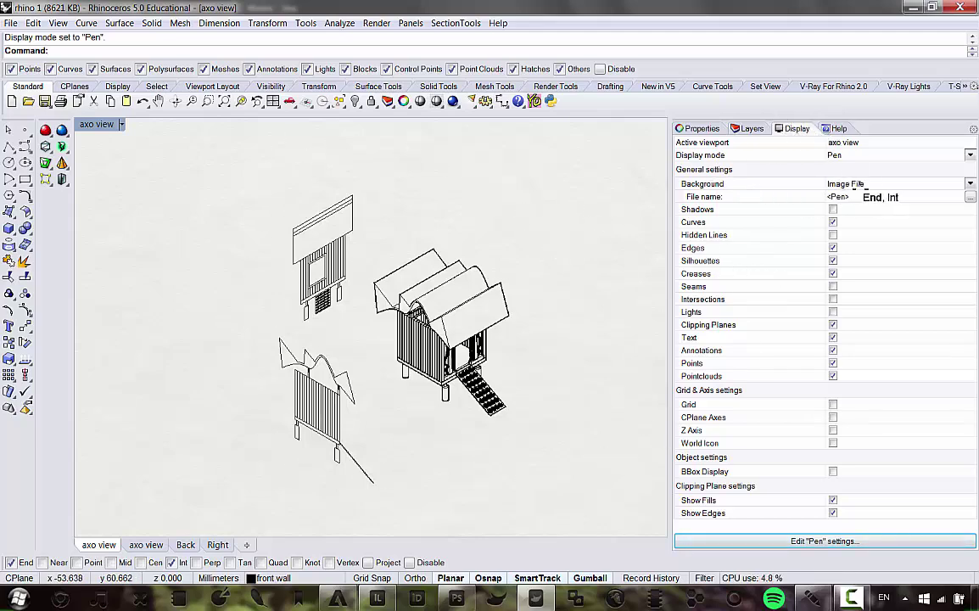
left_click(865, 184)
left_click(849, 206)
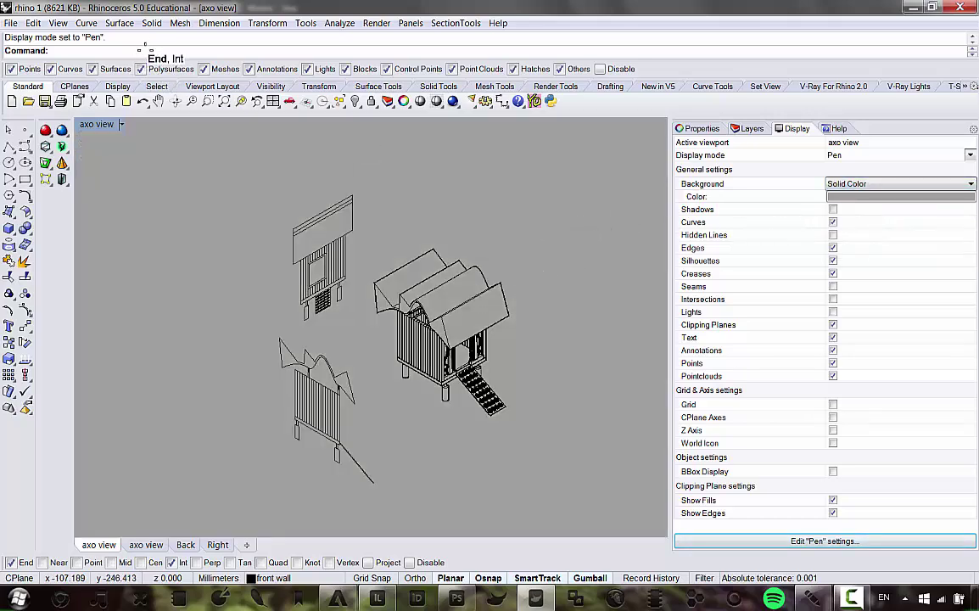
Step: Try capturing the Pen view to the clipboard with its gray background and a scale of 4
type("-ViewCaptureToClipboard")
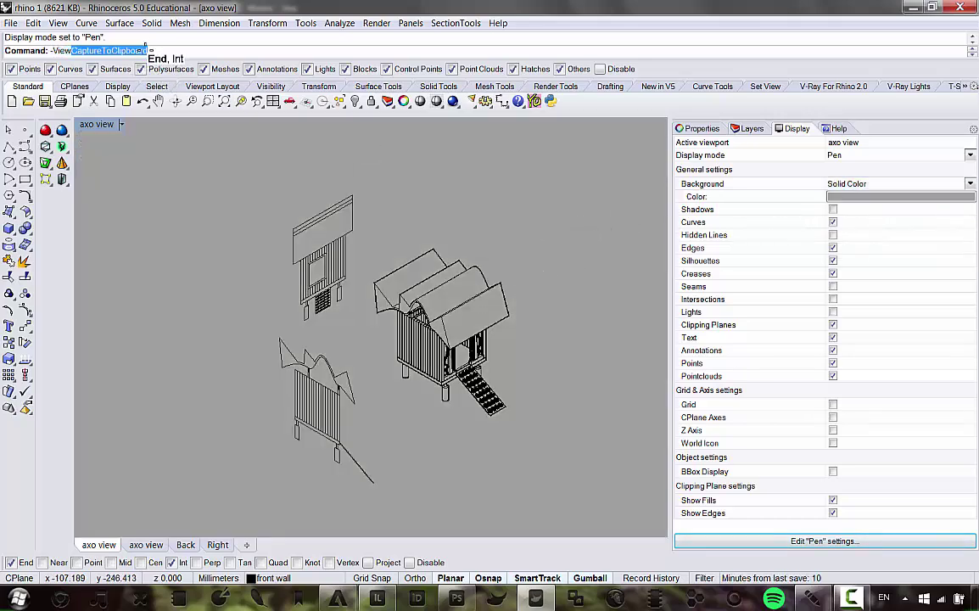
key("Return")
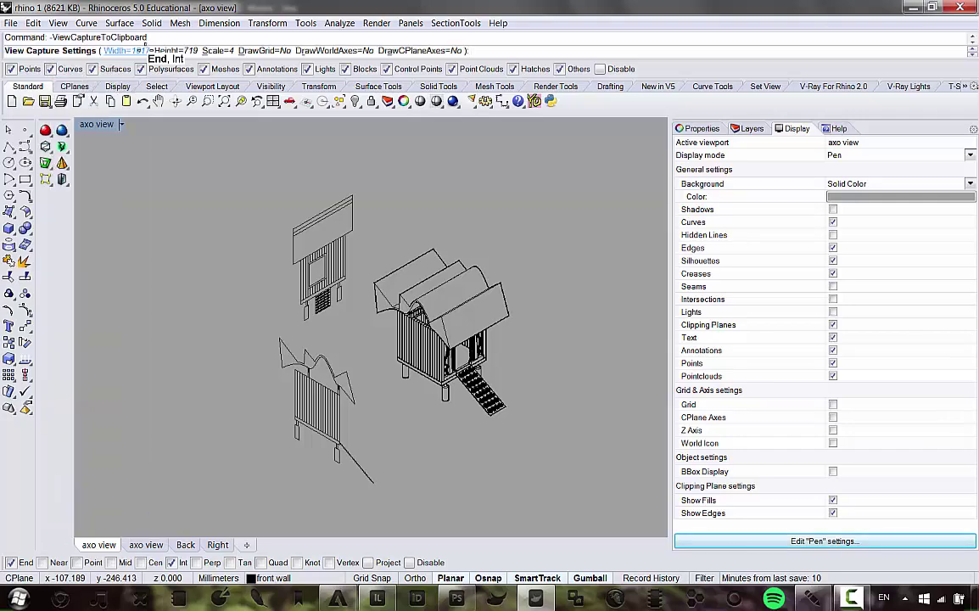
key("Return")
Step: Set the Pen mode's background color to White and capture the view to the clipboard with the same capture settings
left_click(886, 196)
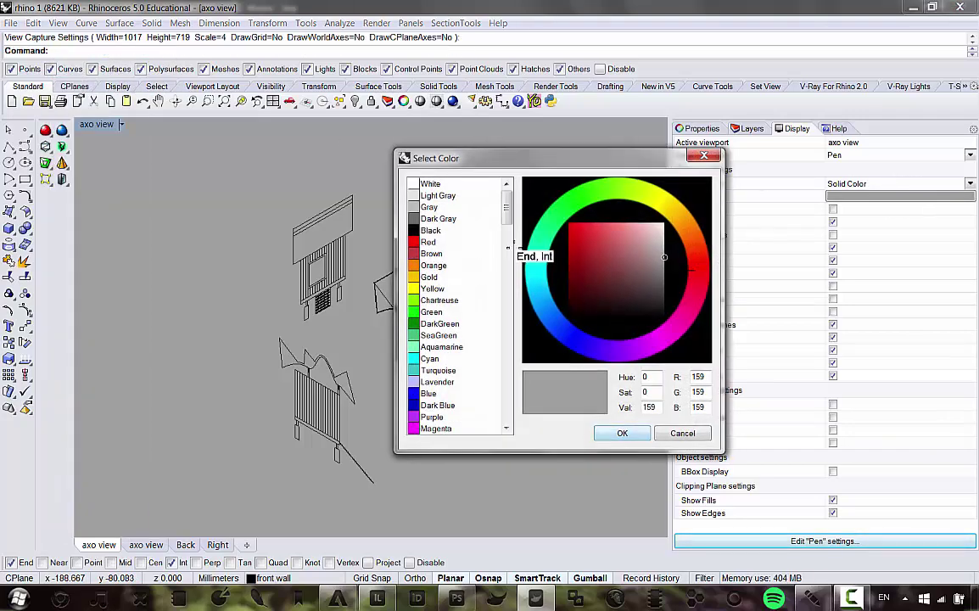
left_click(441, 188)
left_click(627, 430)
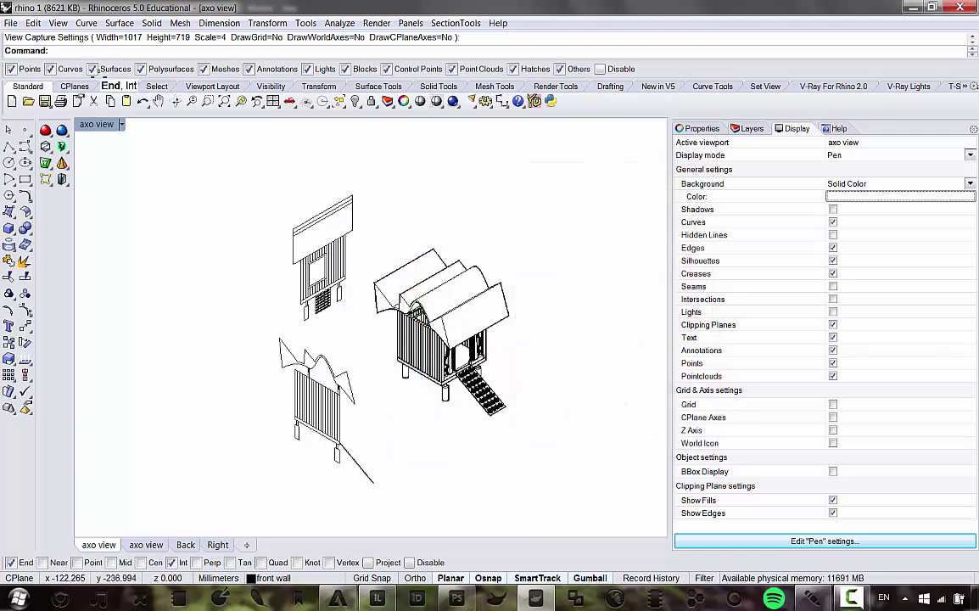
type("-ViewCaptureToClipboard")
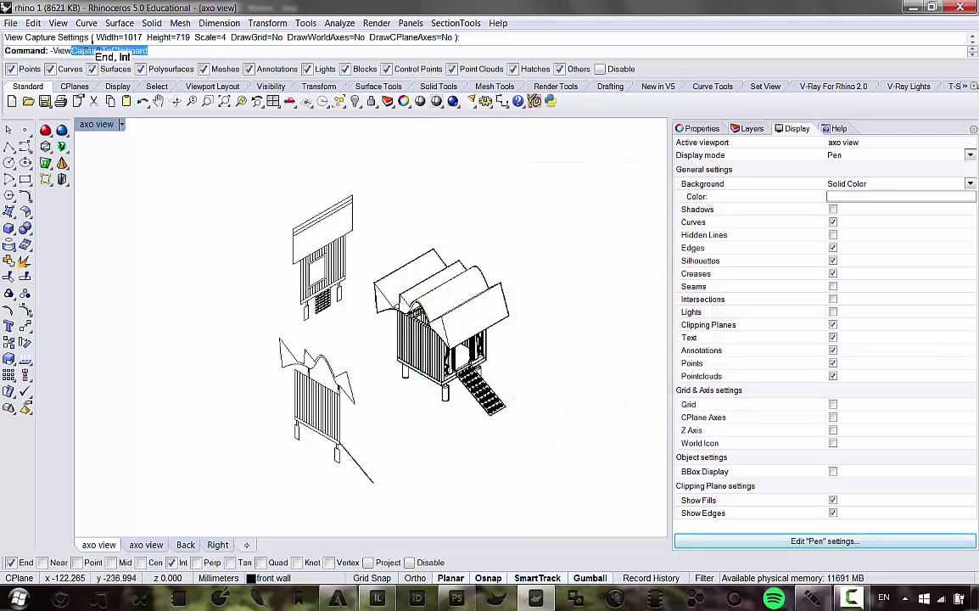
key("Return")
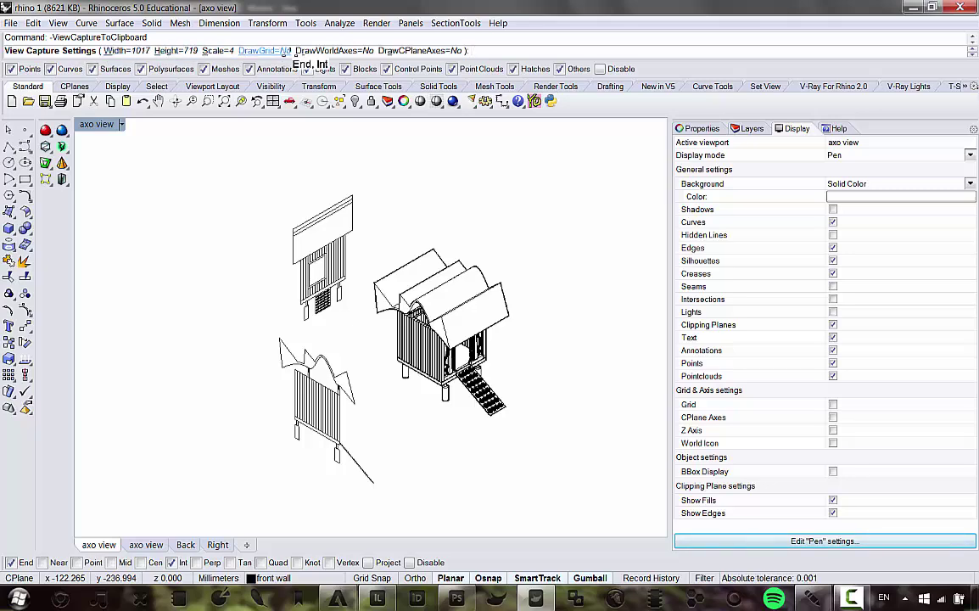
key("Return")
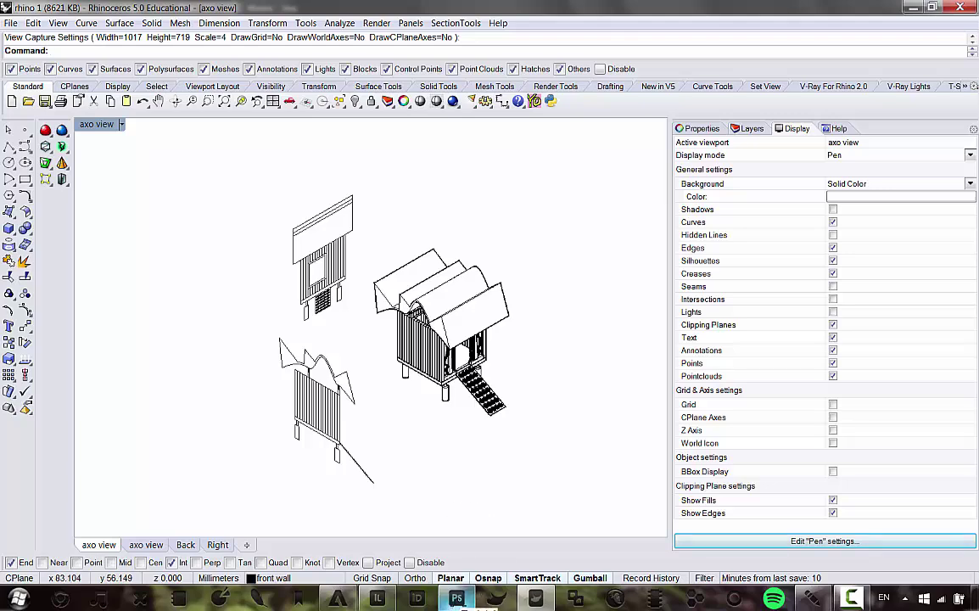
Step: Switch to Photoshop, dock the floating History panel, and paste the Pen line capture as a layer above the render
left_click(457, 599)
left_click_drag(893, 40, 824, 44)
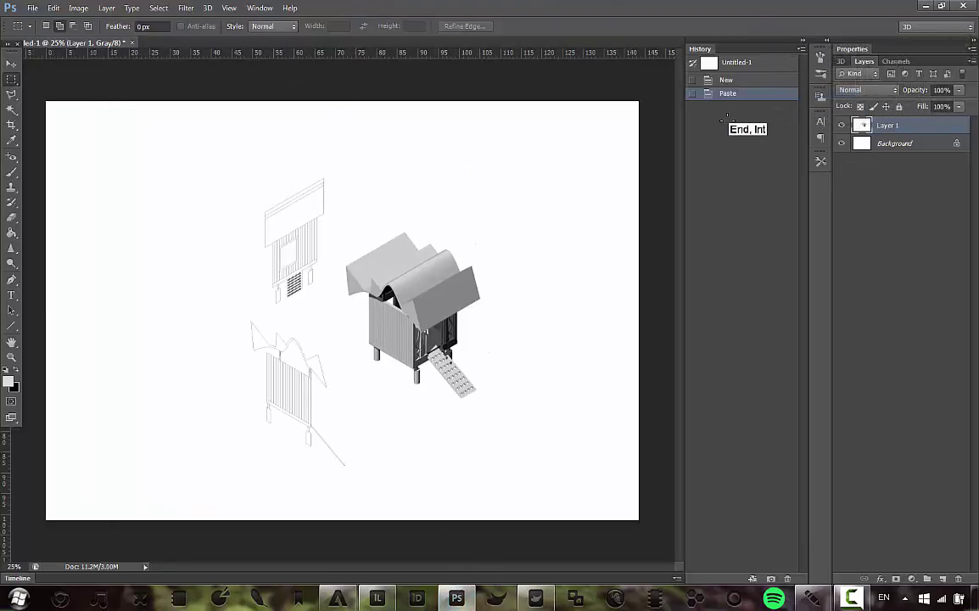
left_click(52, 8)
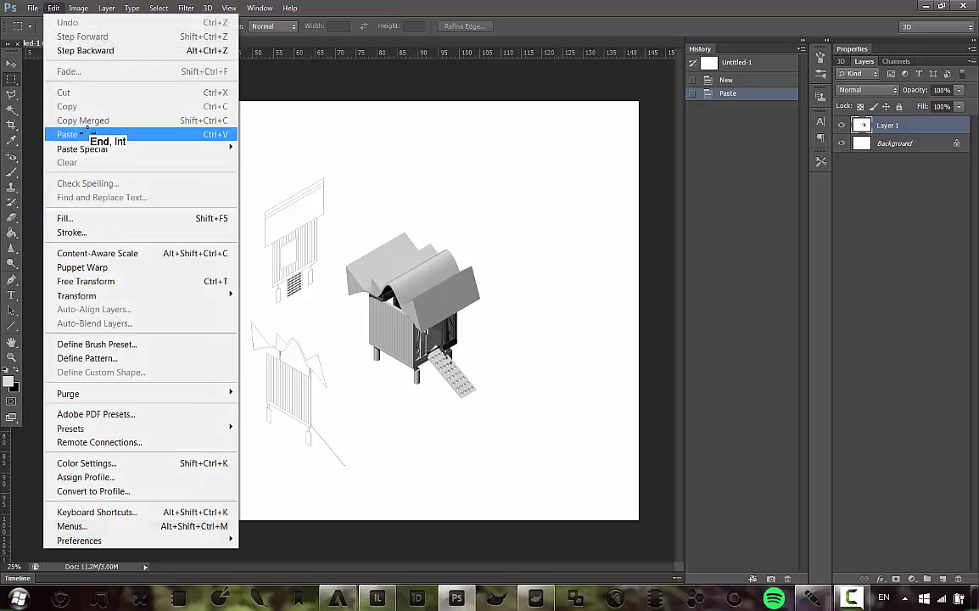
left_click(119, 134)
Step: Set the pasted line drawing layer's blending mode to Darken so its lines overlay the render
left_click(867, 89)
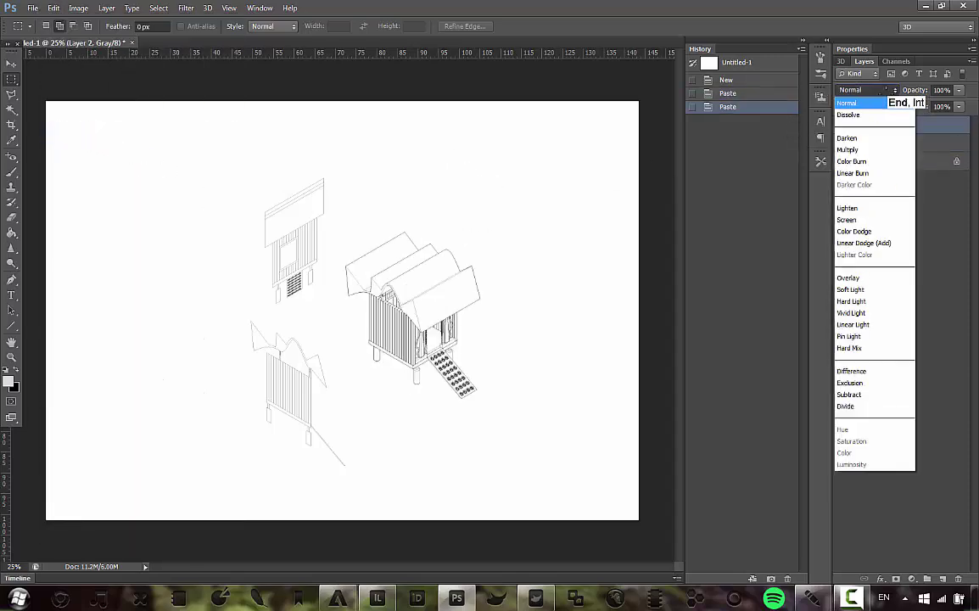
left_click(948, 130)
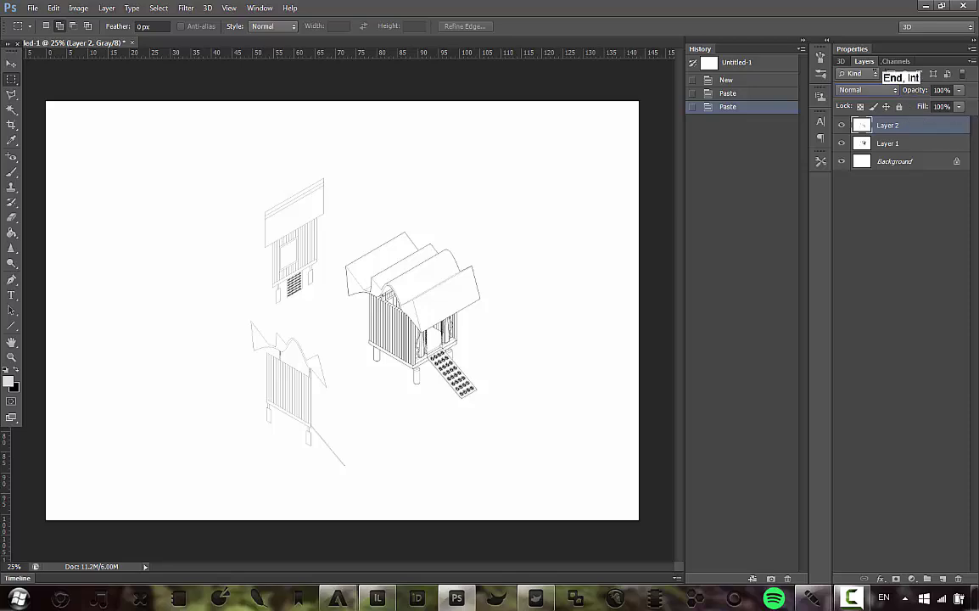
left_click(884, 89)
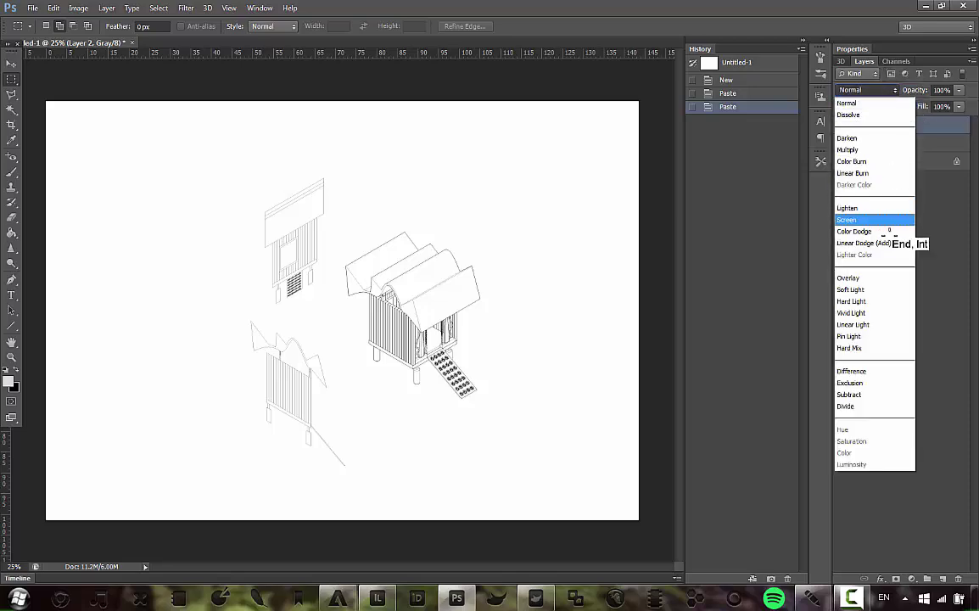
left_click(872, 138)
key("ctrl+plus")
key("ctrl+plus")
key("ctrl+plus")
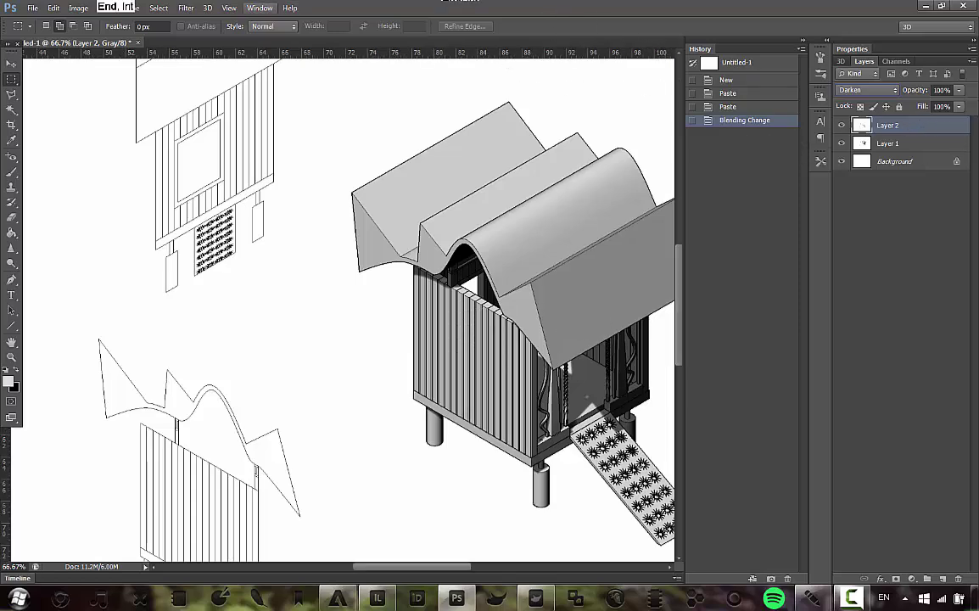
Step: Apply a Levels adjustment to the line drawing layer with input black at 213 and input white at 231
left_click(78, 8)
mouse_move(219, 44)
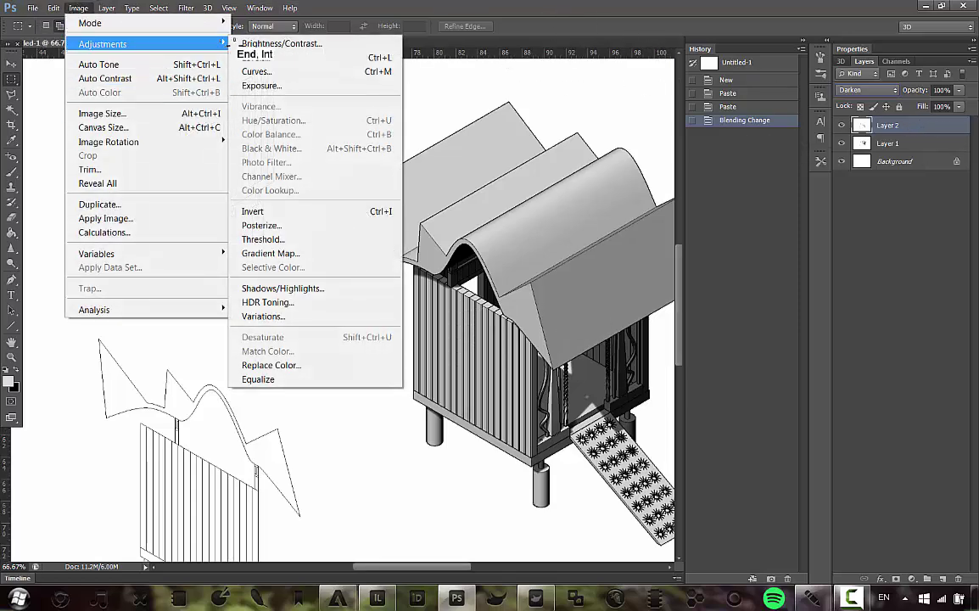
left_click(314, 56)
left_click_drag(49, 179, 104, 180)
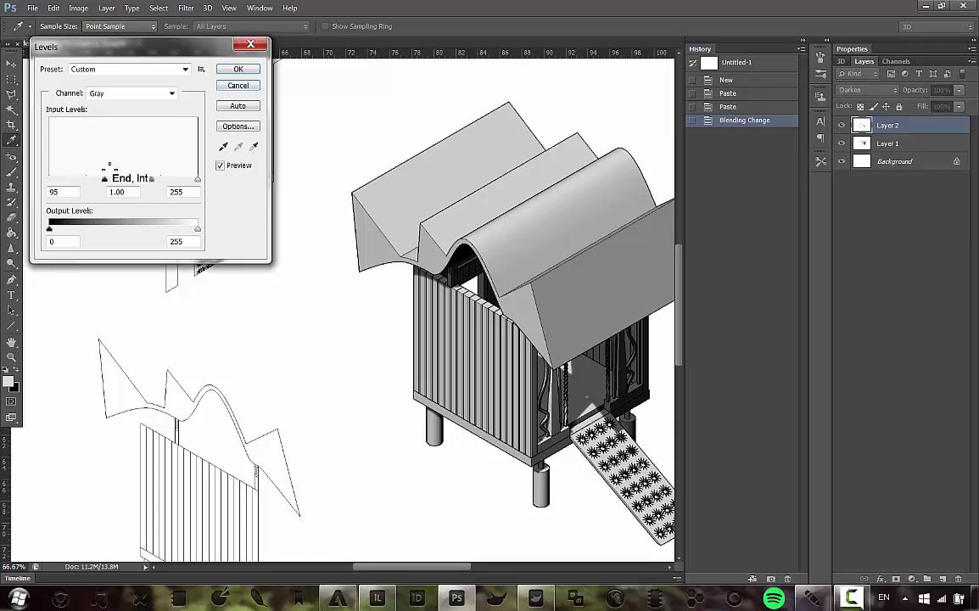
left_click_drag(173, 179, 174, 179)
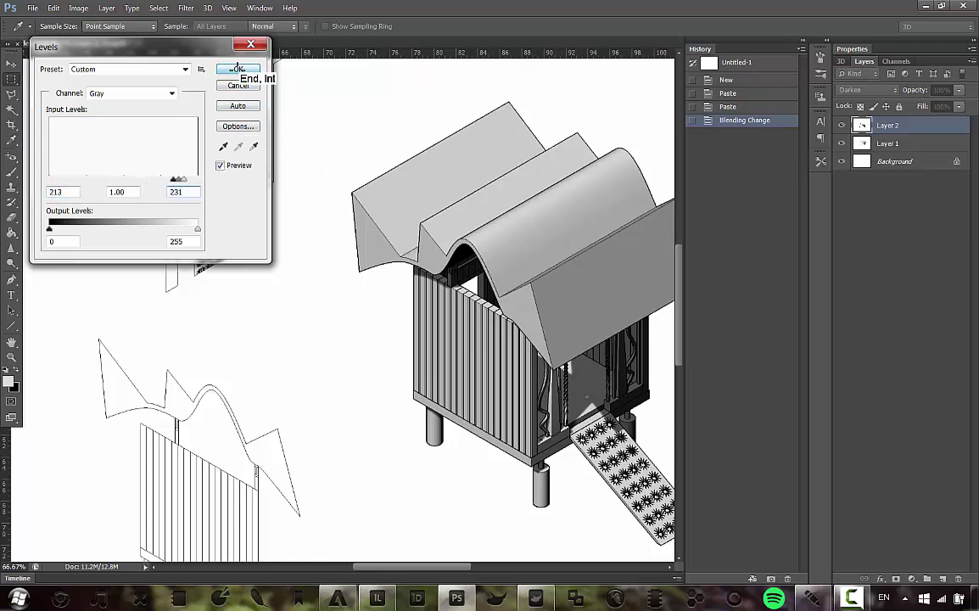
left_click(236, 68)
Step: Darken the line drawing layer with a Brightness/Contrast adjustment, setting the brightness to -150
left_click(78, 8)
mouse_move(127, 41)
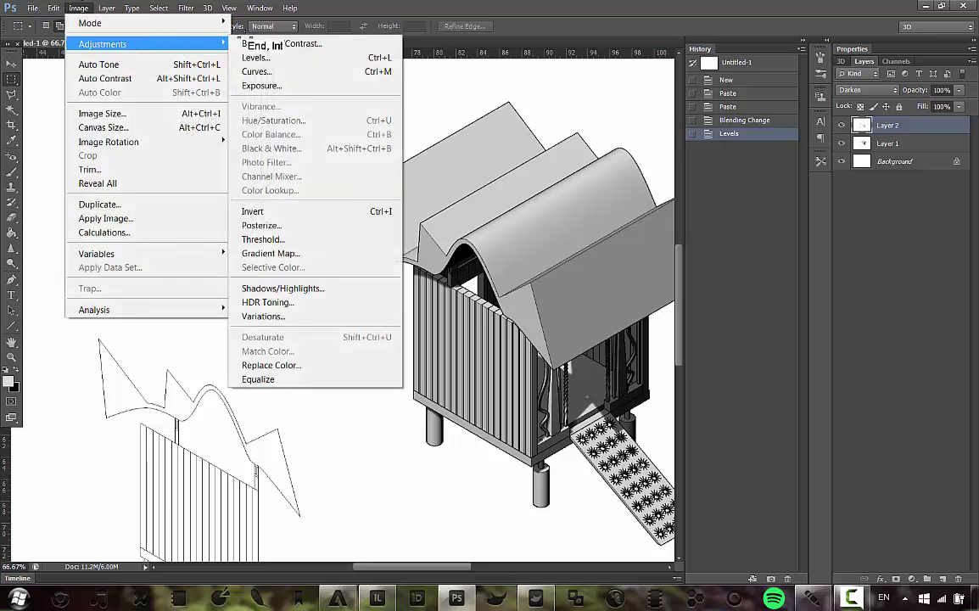
left_click(284, 41)
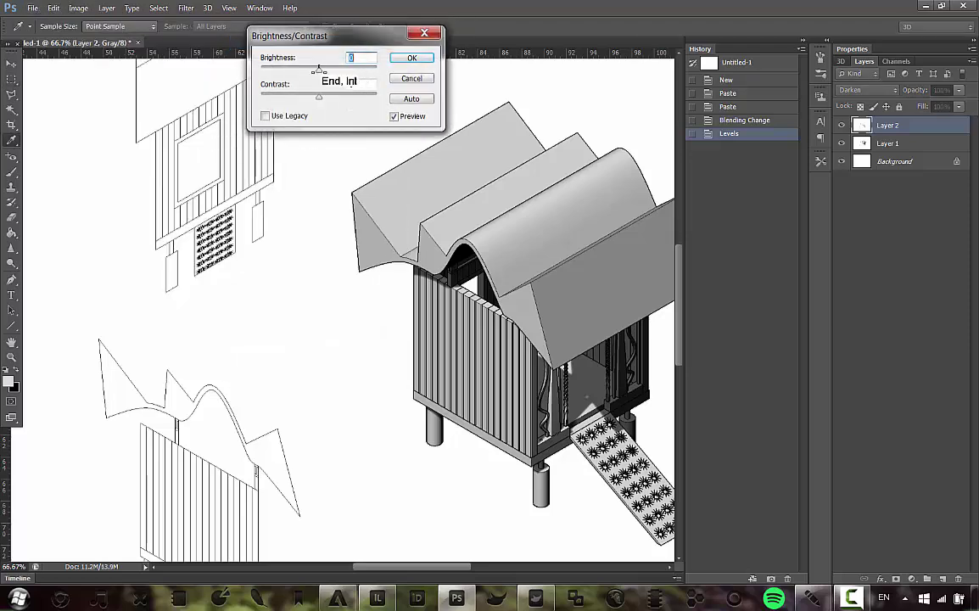
left_click_drag(319, 69, 263, 68)
left_click(421, 56)
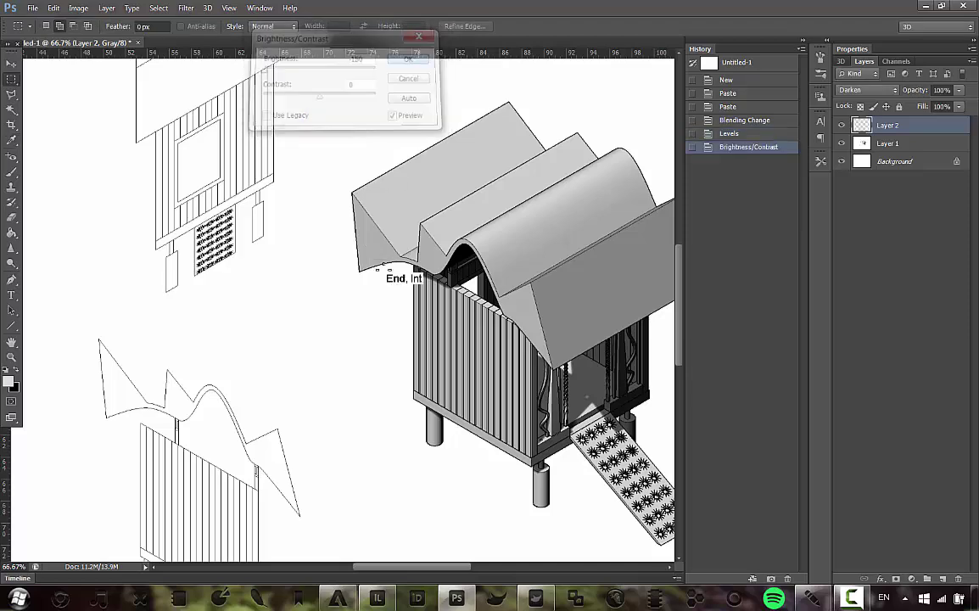
key("ctrl+minus")
key("ctrl+minus")
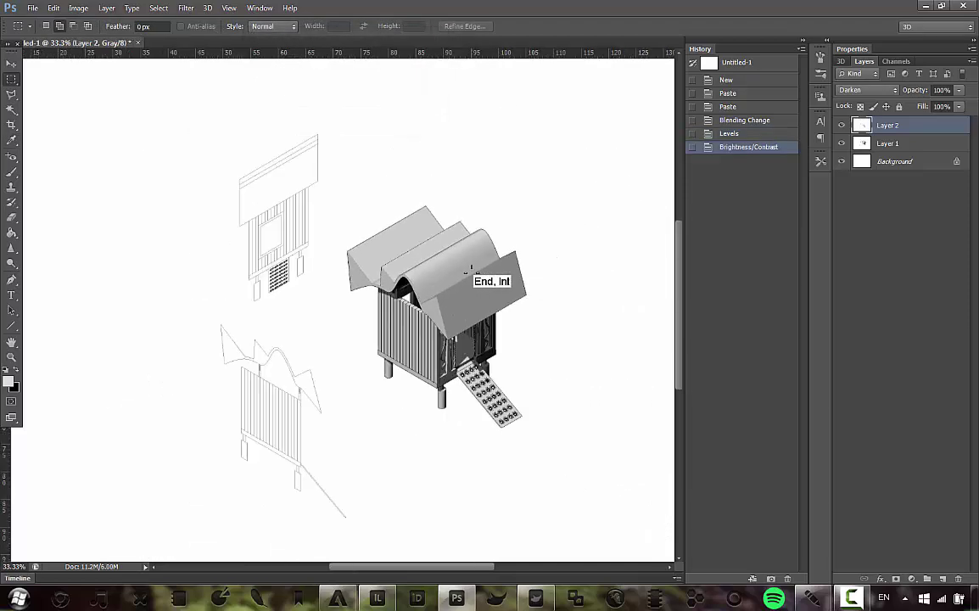
key("ctrl+plus")
key("ctrl+plus")
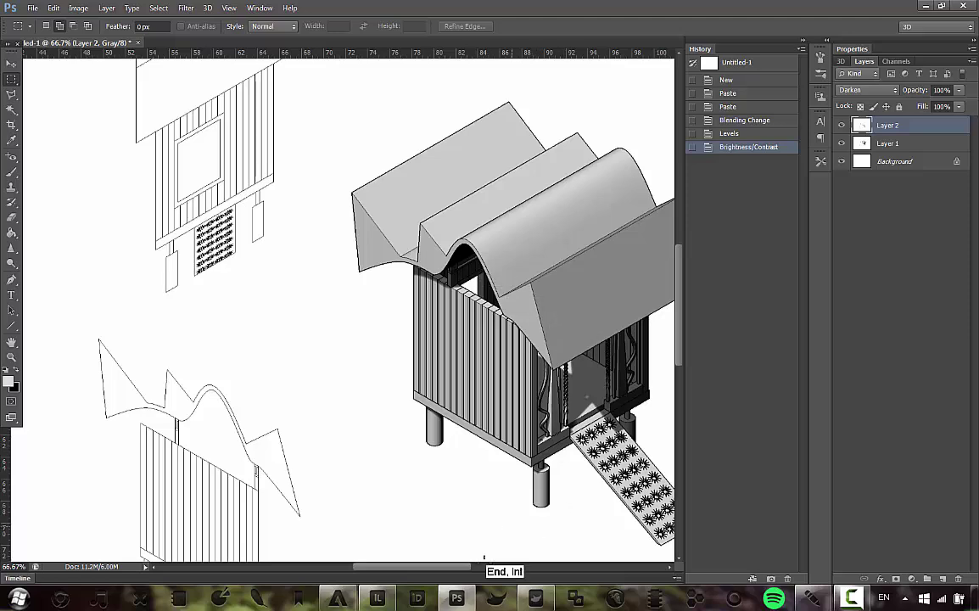
Step: Switch to Rhino and set the axo view's display mode to Wireframe
left_click(538, 597)
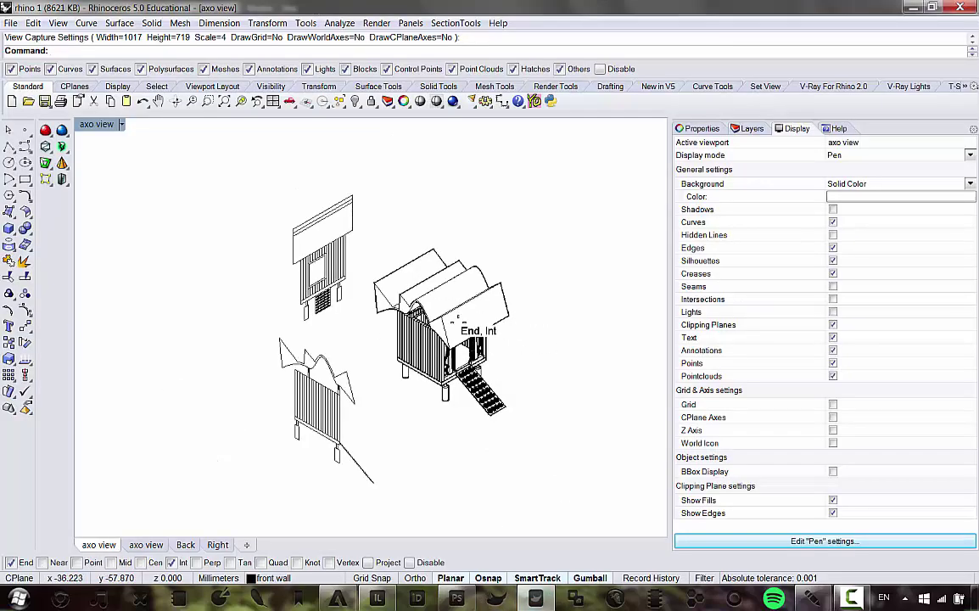
left_click(58, 22)
mouse_move(85, 23)
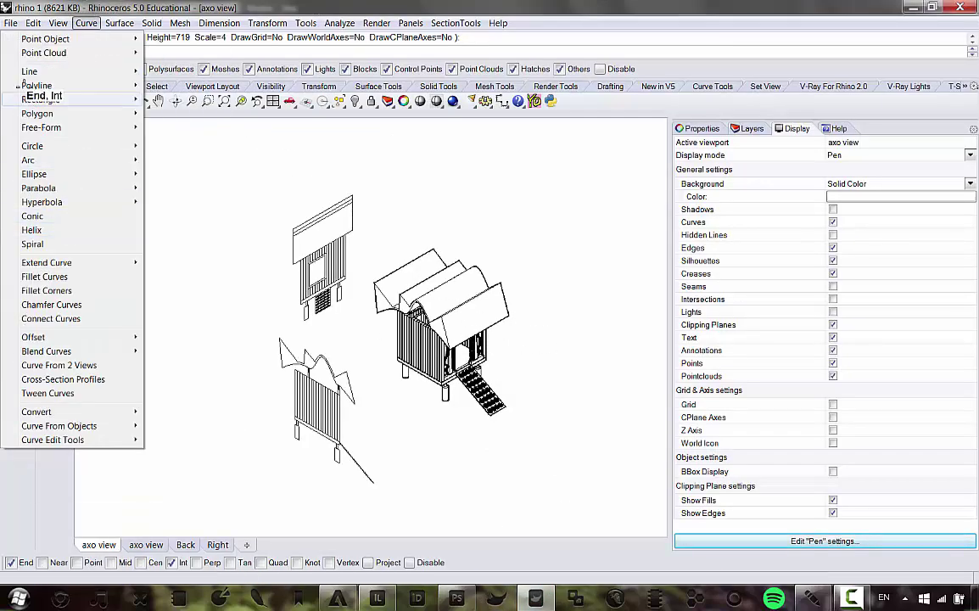
left_click(42, 248)
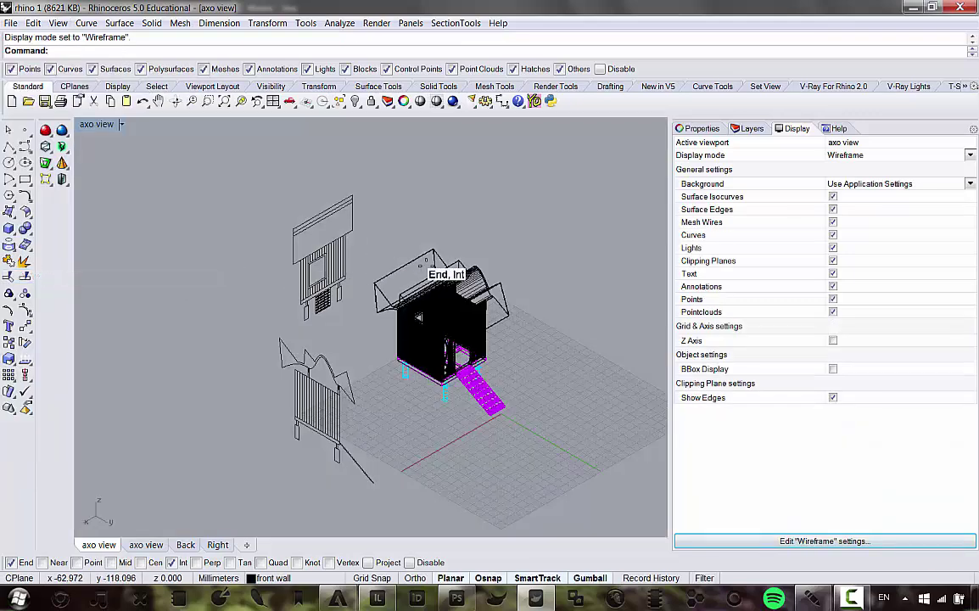
Step: Select the house and both projected elevation drawings and set their display color to Black
left_click_drag(252, 159, 602, 501)
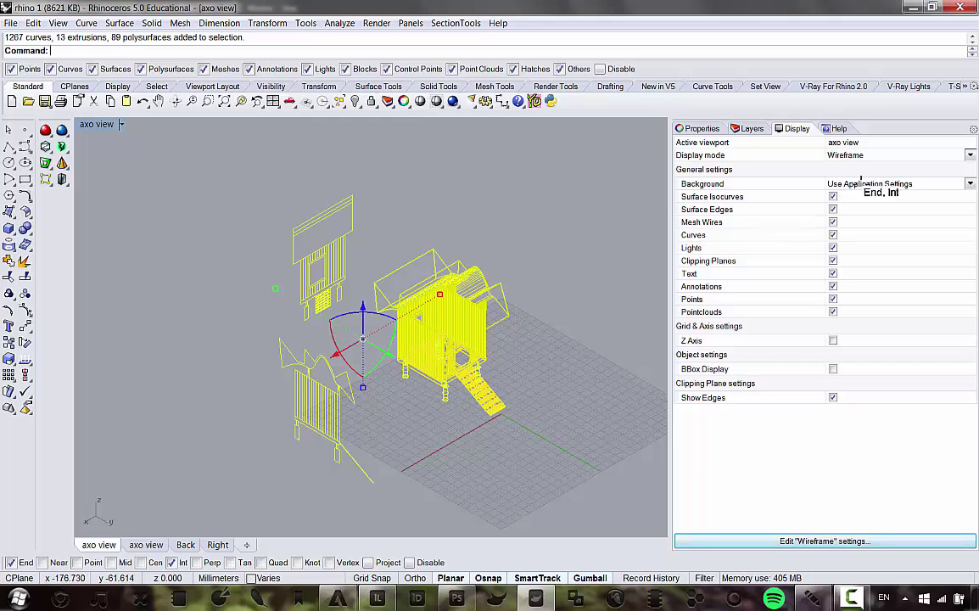
left_click(713, 128)
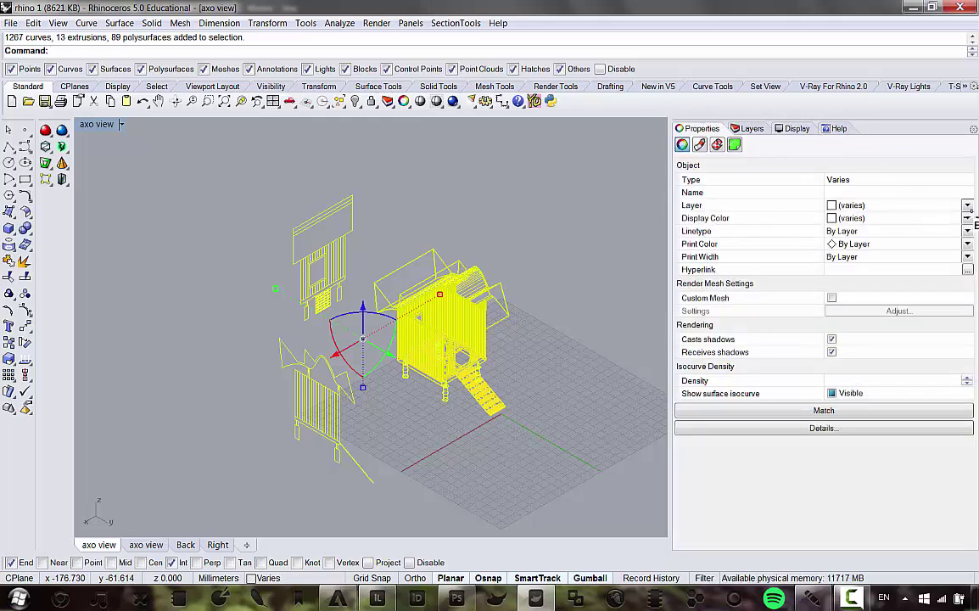
left_click(967, 218)
left_click(874, 252)
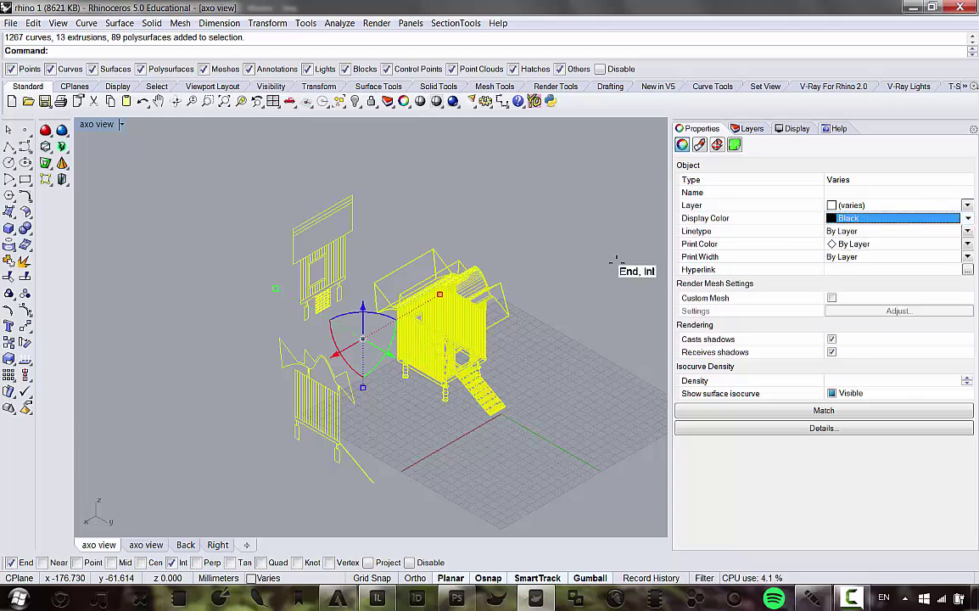
key("Escape")
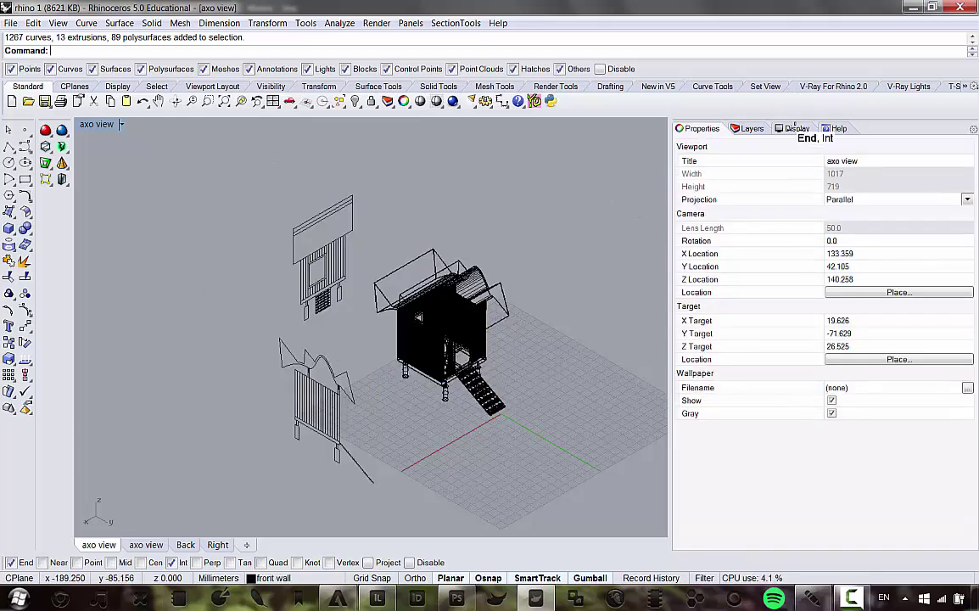
Step: Set the Wireframe mode's background to Solid Color with White as the color
left_click(794, 129)
left_click(871, 180)
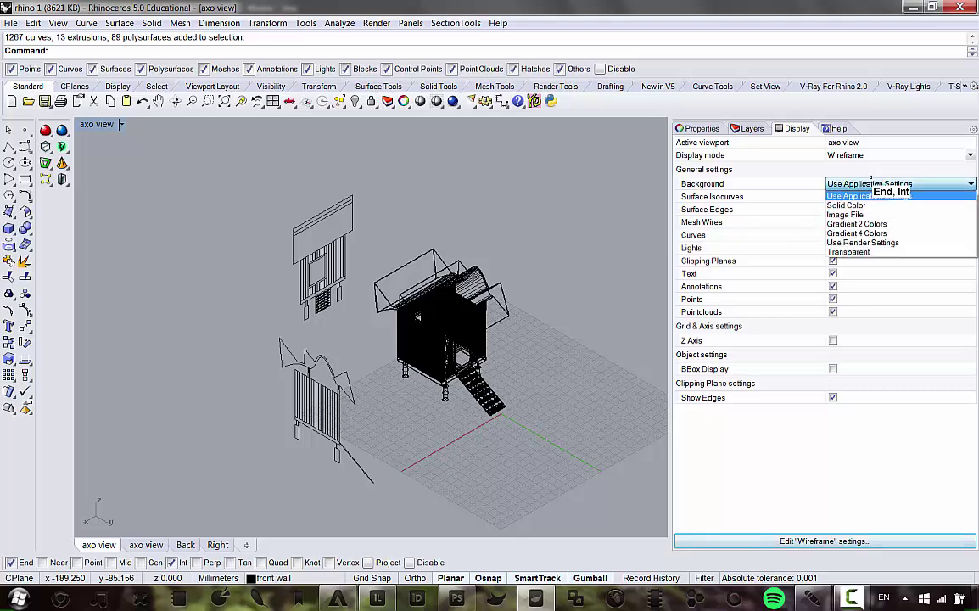
left_click(867, 206)
left_click(863, 196)
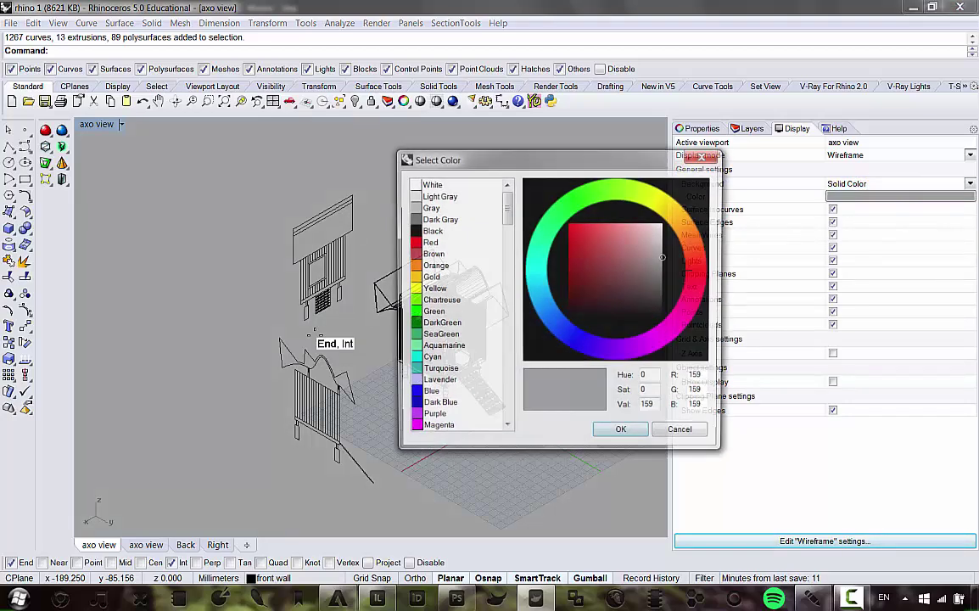
left_click(429, 184)
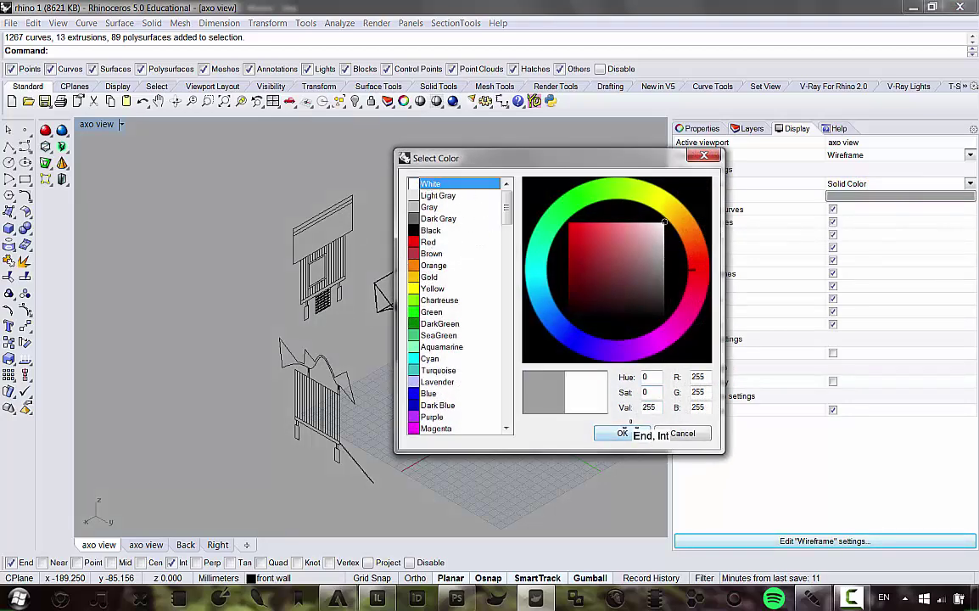
left_click(623, 433)
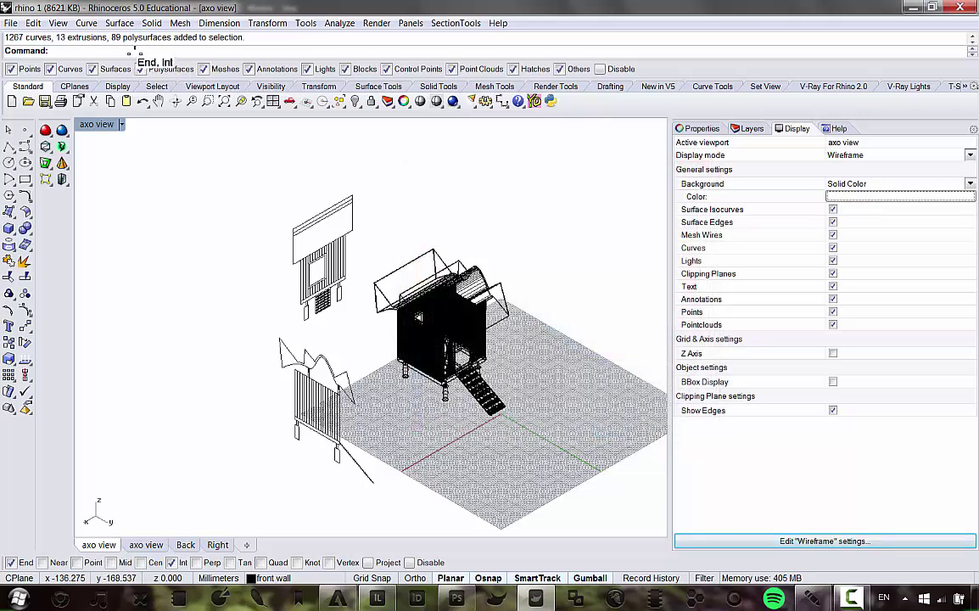
Step: Capture the wireframe axo view with ViewCaptureToClipboard, keeping the existing capture settings
left_click(135, 51)
type("ViewCaptureToClipboard")
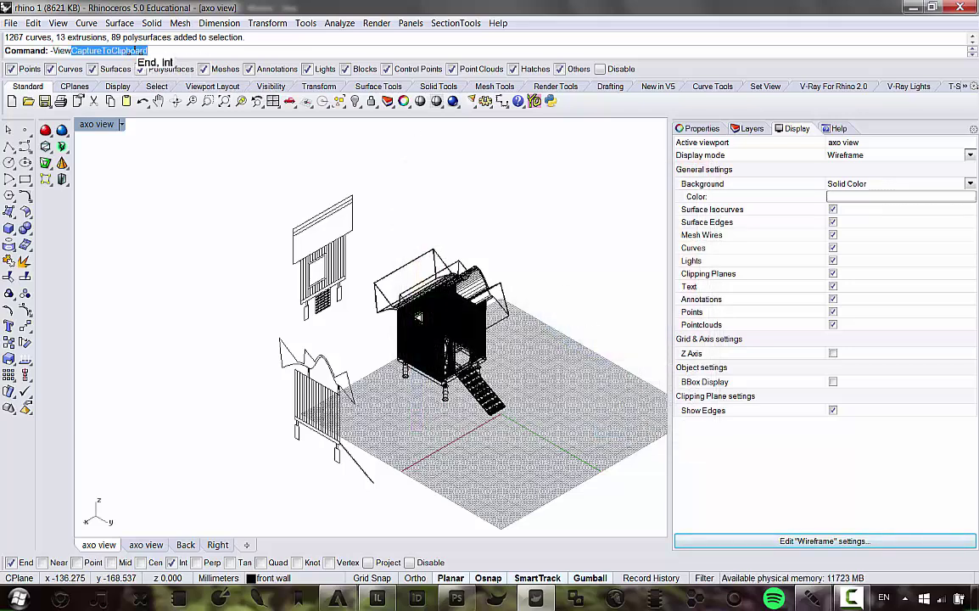
key("Return")
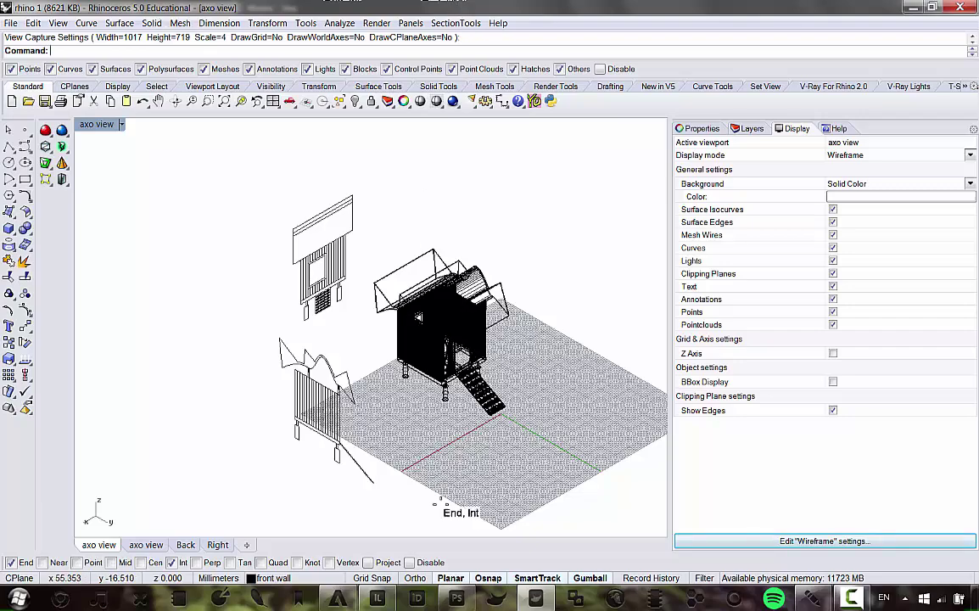
Step: Switch to Photoshop and paste the wireframe capture as a new layer above the line drawing
left_click(457, 598)
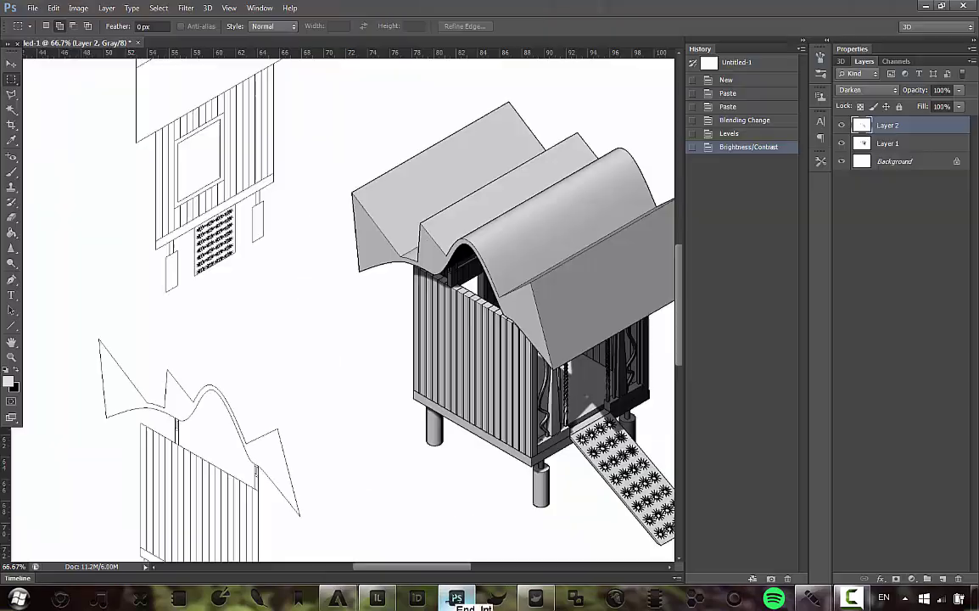
left_click(52, 7)
left_click(84, 134)
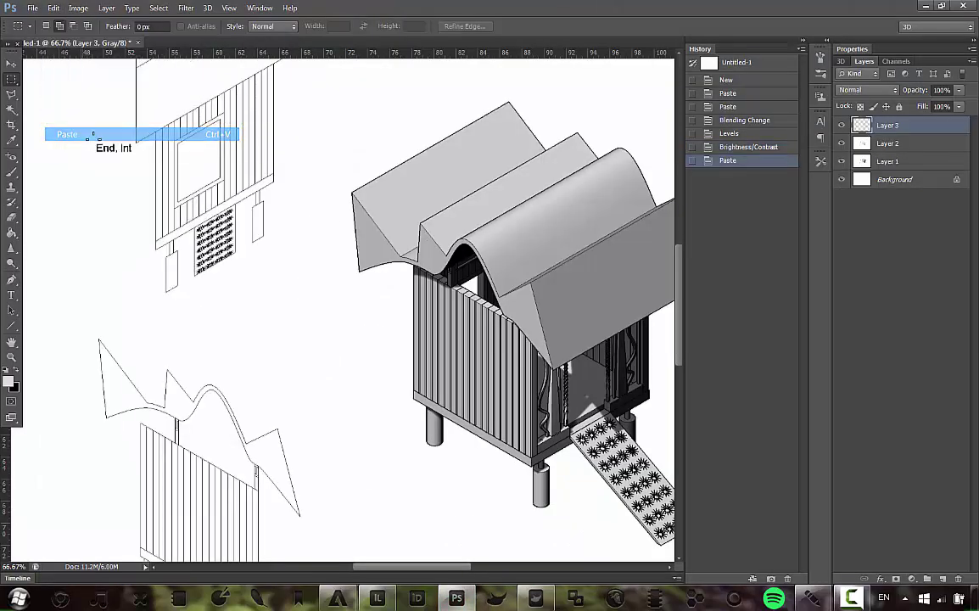
key("ctrl+minus")
key("ctrl+minus")
key("ctrl+minus")
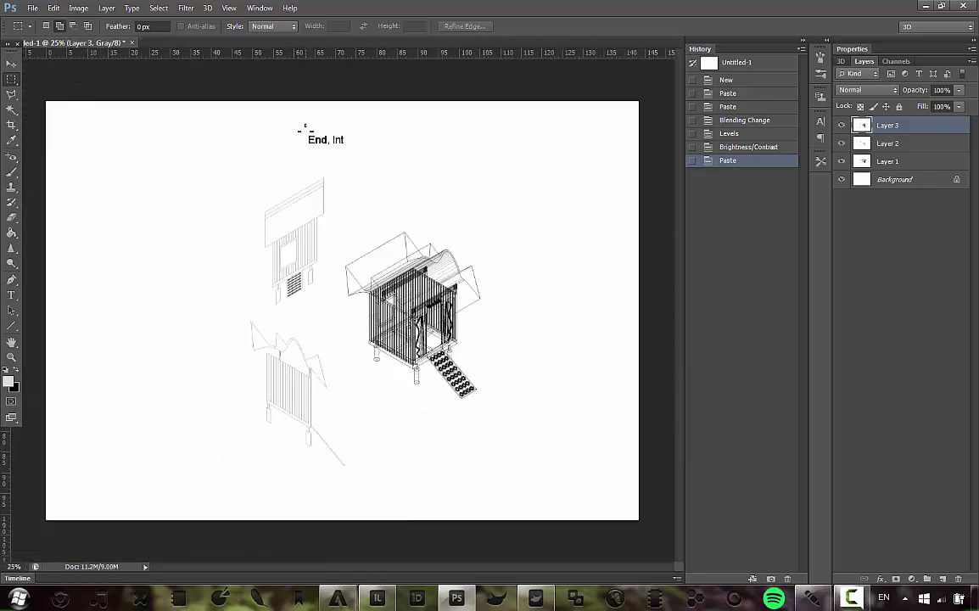
Step: Set the wireframe layer's blending mode to Multiply and its opacity to 25%
left_click(892, 90)
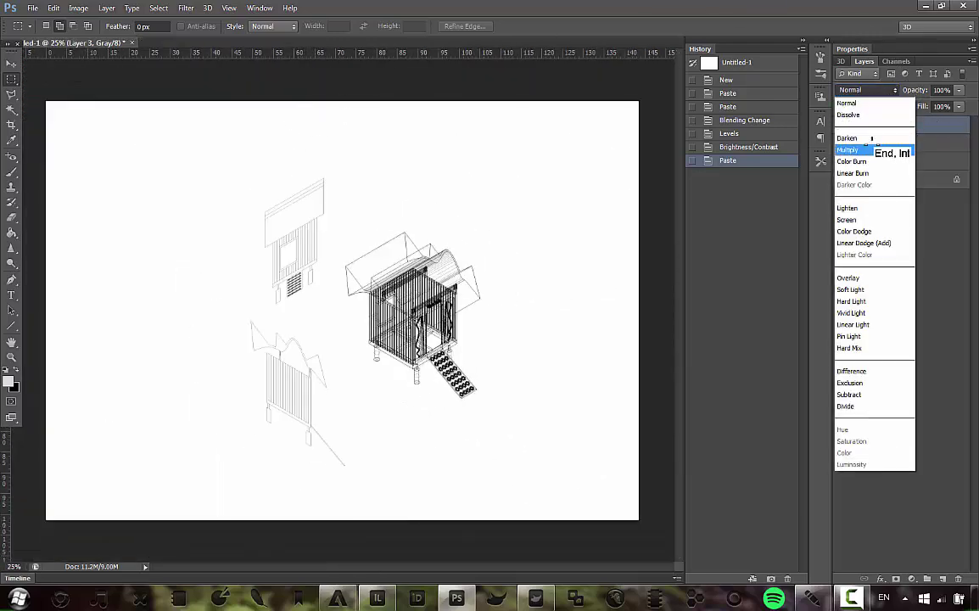
left_click(874, 147)
left_click(958, 90)
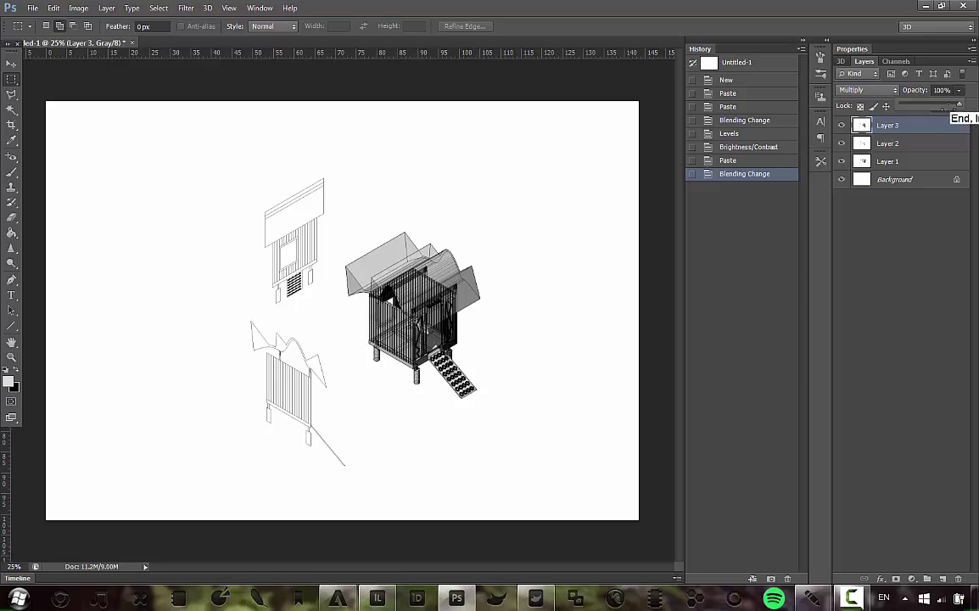
left_click_drag(931, 103, 914, 103)
Step: Reduce the wireframe layer's opacity to 13% so its lines only faintly overlay the house
key("ctrl+plus")
key("ctrl+plus")
key("ctrl+plus")
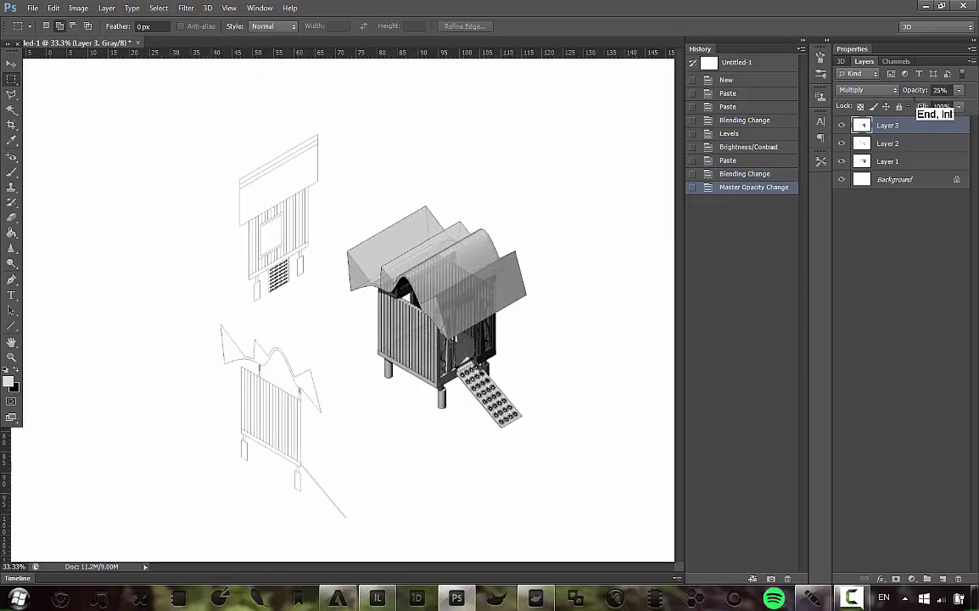
left_click_drag(448, 300, 299, 257)
left_click(959, 90)
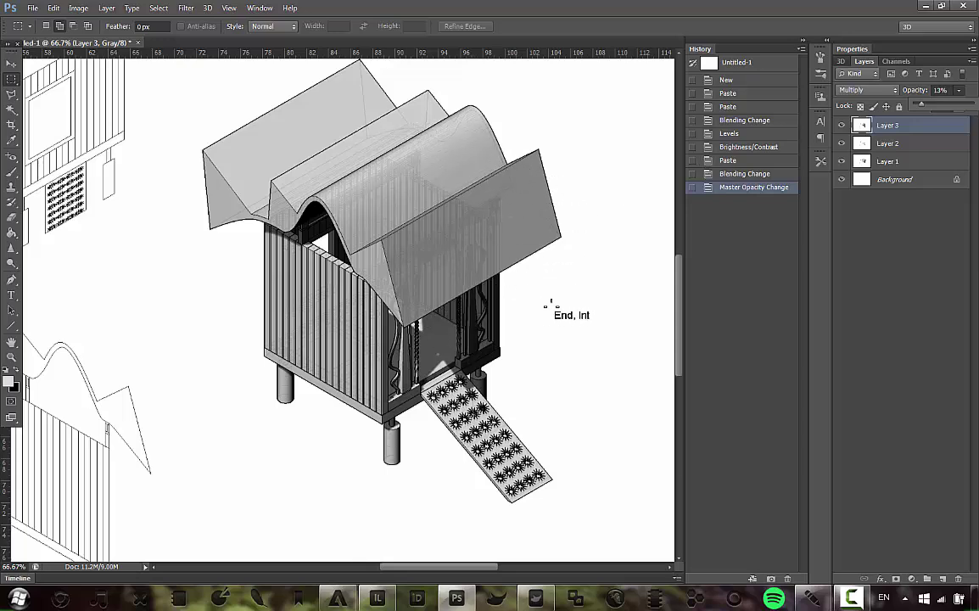
scroll(551, 304, "down", 3, "alt")
scroll(551, 304, "up", 2, "alt")
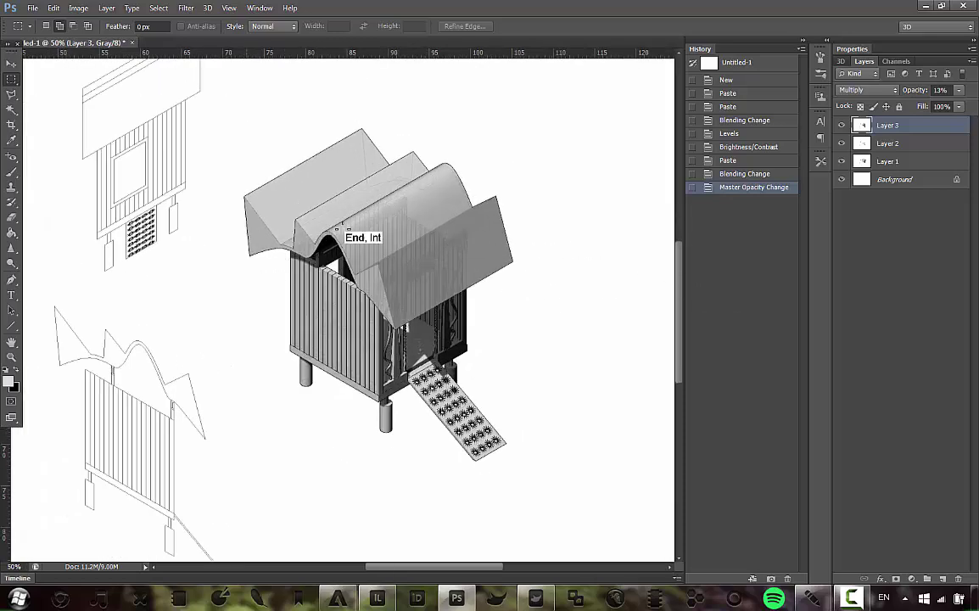
Step: Apply Levels to the rendered Layer 1 with input black at 147 and input white at 149 for stark black-and-white shading
left_click(891, 161)
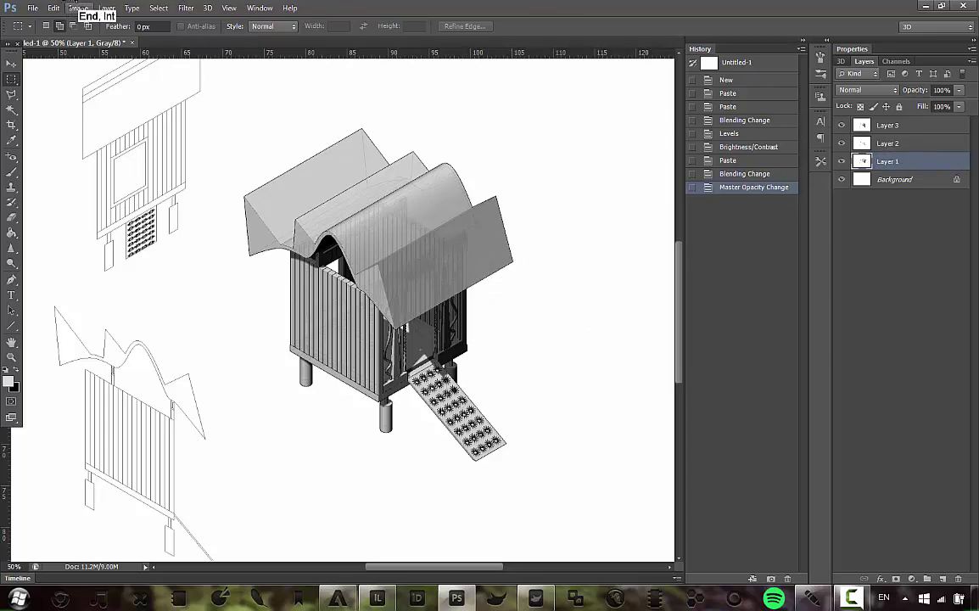
left_click(78, 8)
mouse_move(174, 42)
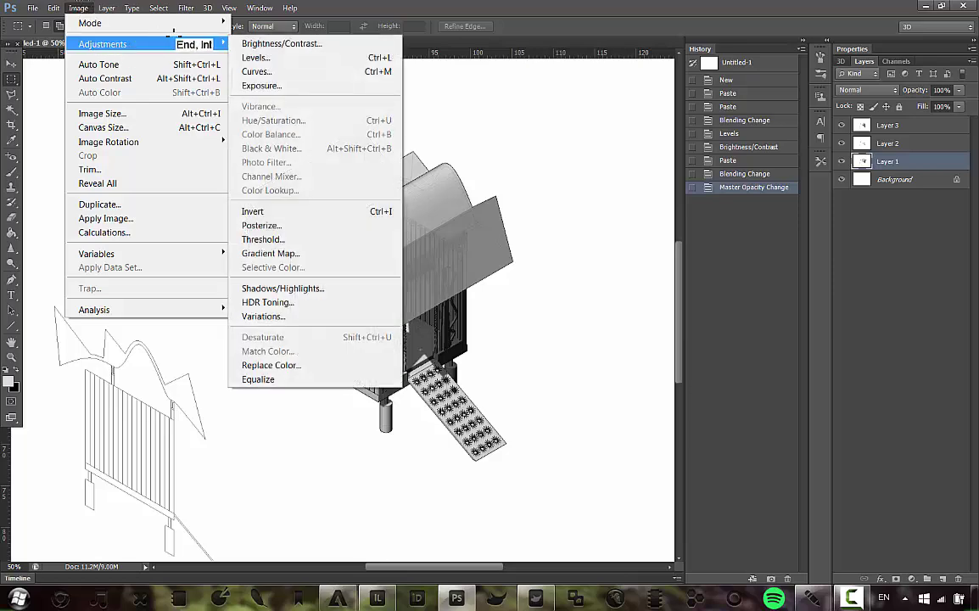
left_click(259, 57)
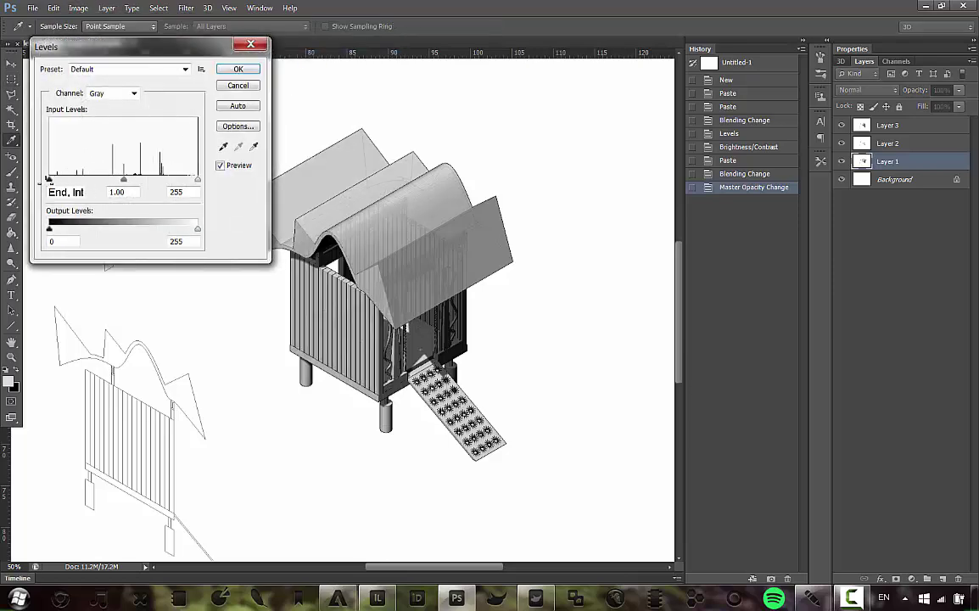
mouse_move(51, 179)
left_mouse_down()
mouse_move(149, 179)
mouse_move(135, 179)
left_mouse_up()
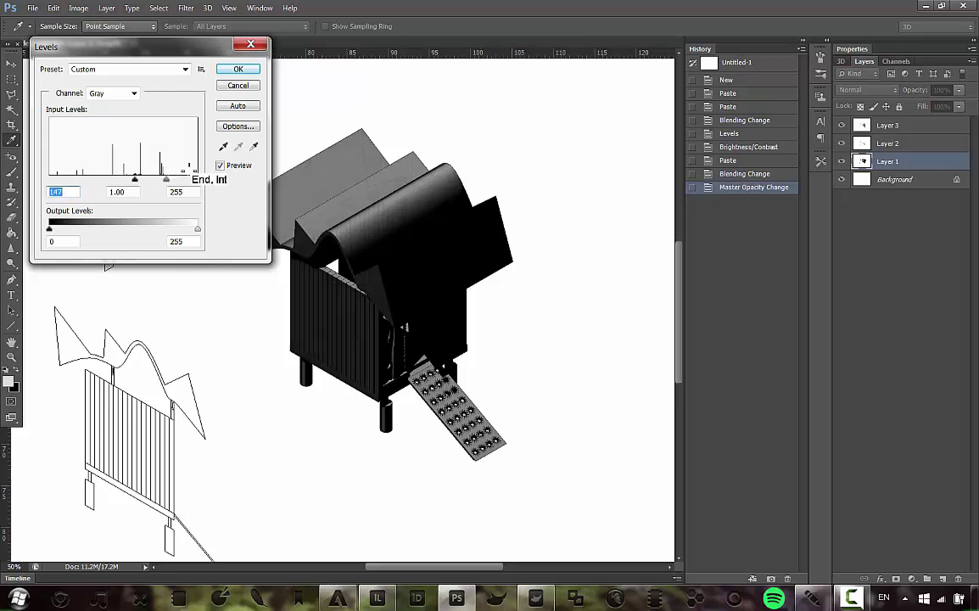
mouse_move(197, 179)
left_mouse_down()
mouse_move(132, 179)
mouse_move(188, 180)
left_mouse_up()
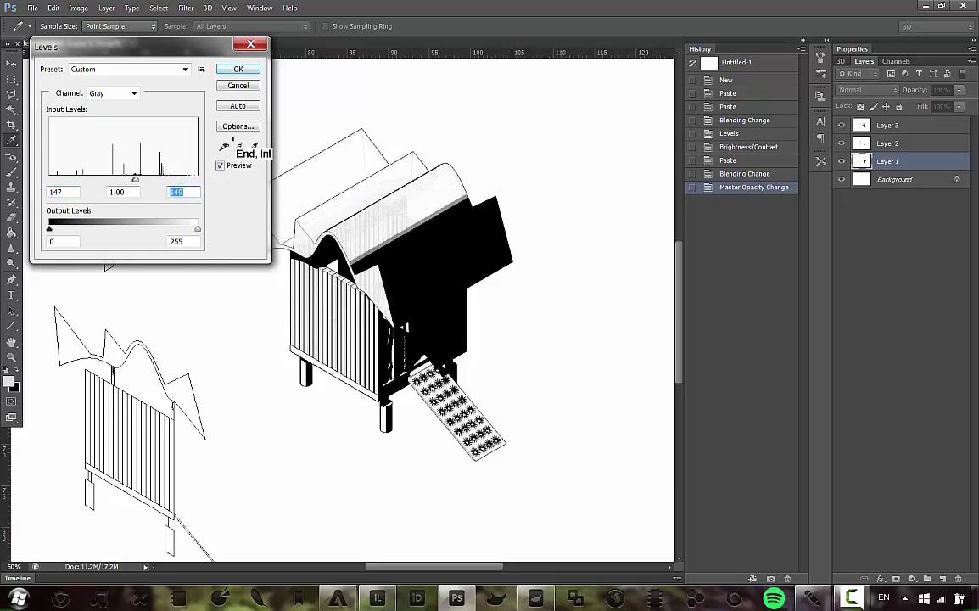
left_click(245, 67)
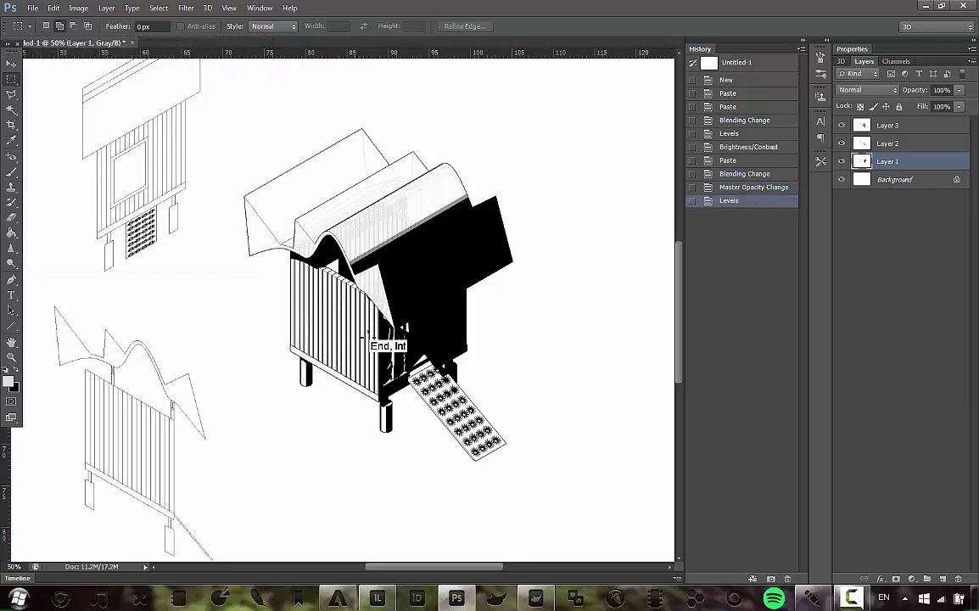
Step: Inspect the layered house axonometric up close and as a whole, checking its black-and-white shading, line work and faint wireframe overlay
key("ctrl+plus")
key("ctrl+plus")
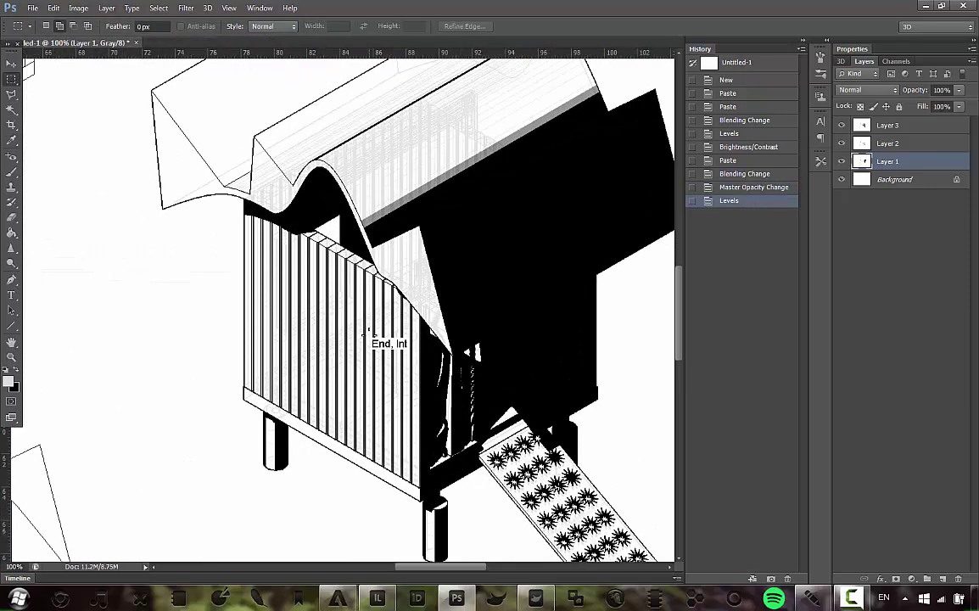
key("ctrl+minus")
key("ctrl+minus")
key("ctrl+minus")
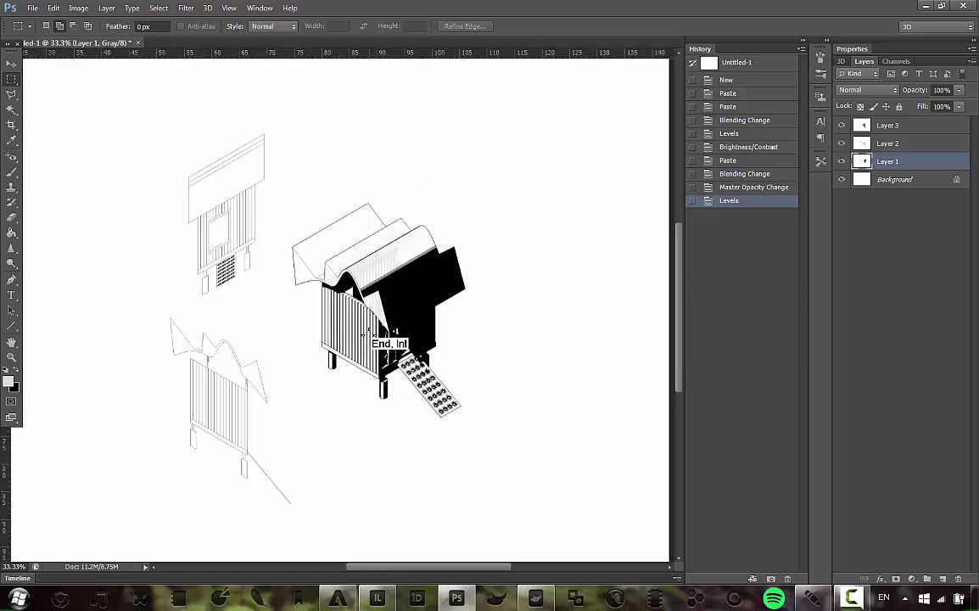
key("ctrl+plus")
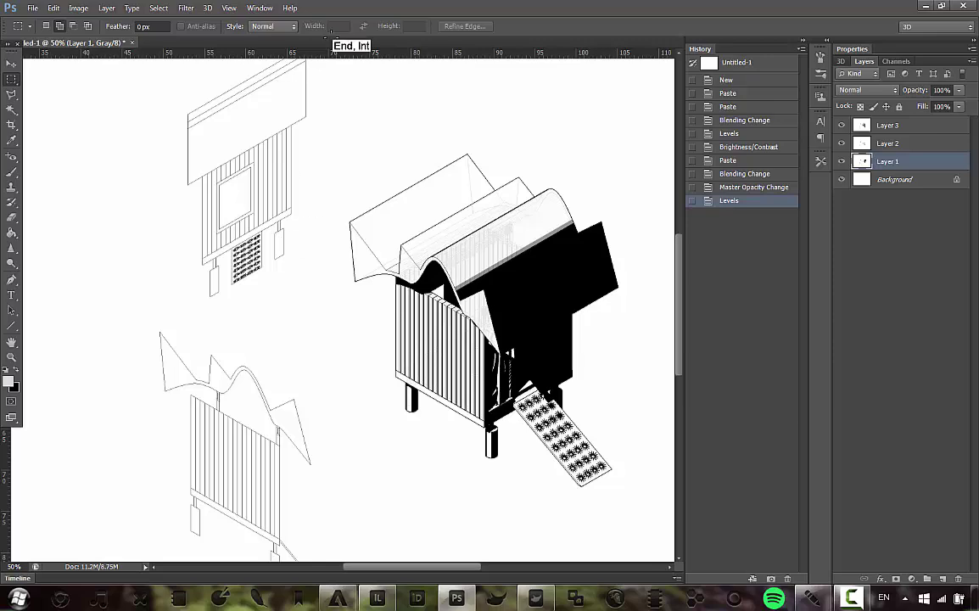
key("ctrl+minus")
key("ctrl+minus")
key("ctrl+minus")
key("ctrl+minus")
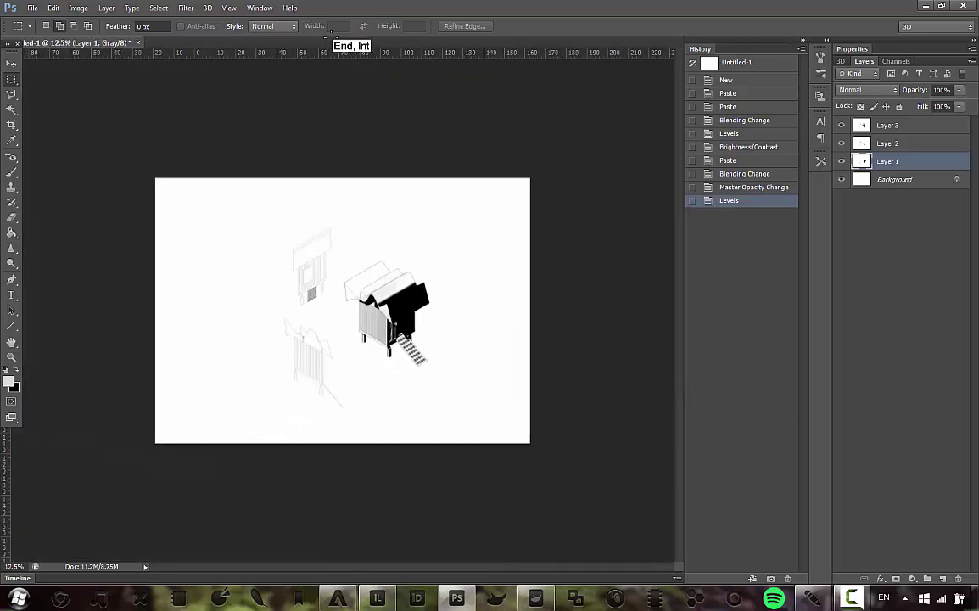
key("ctrl+plus")
key("ctrl+plus")
key("ctrl+plus")
key("ctrl+plus")
key("ctrl+plus")
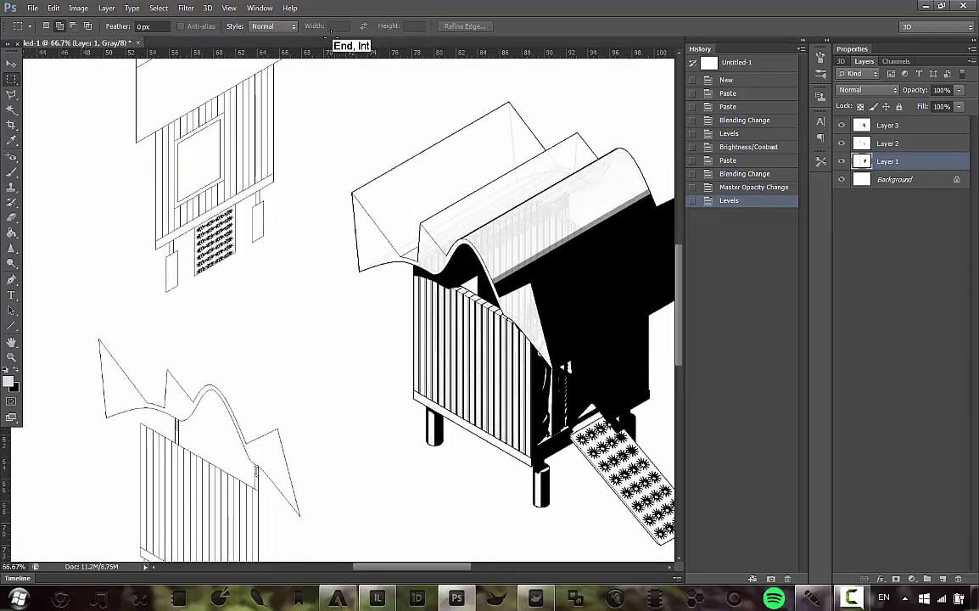
key("ctrl+plus")
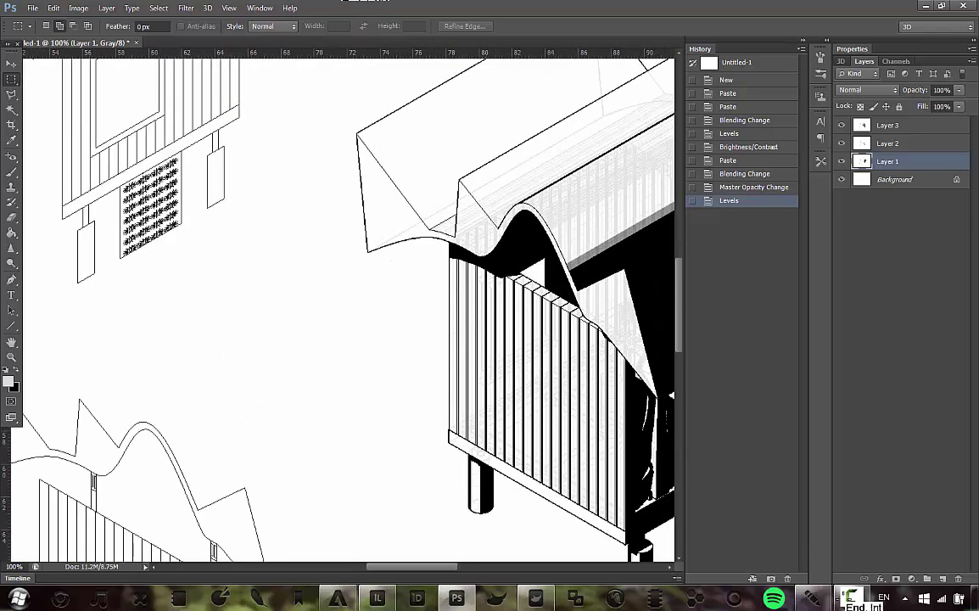